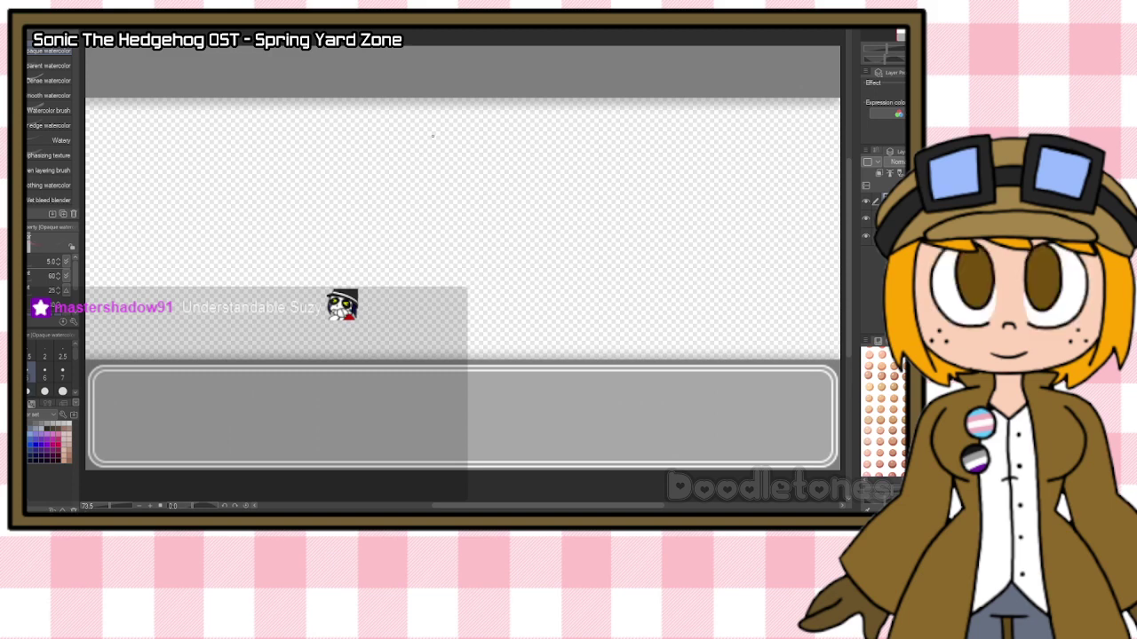
Sketch a round head in red on the transparent canvas and reinforce its outline with overlapping strokes.
{"action": "scroll", "coordinate": [442, 127], "scroll_direction": "up", "scroll_amount": 3}
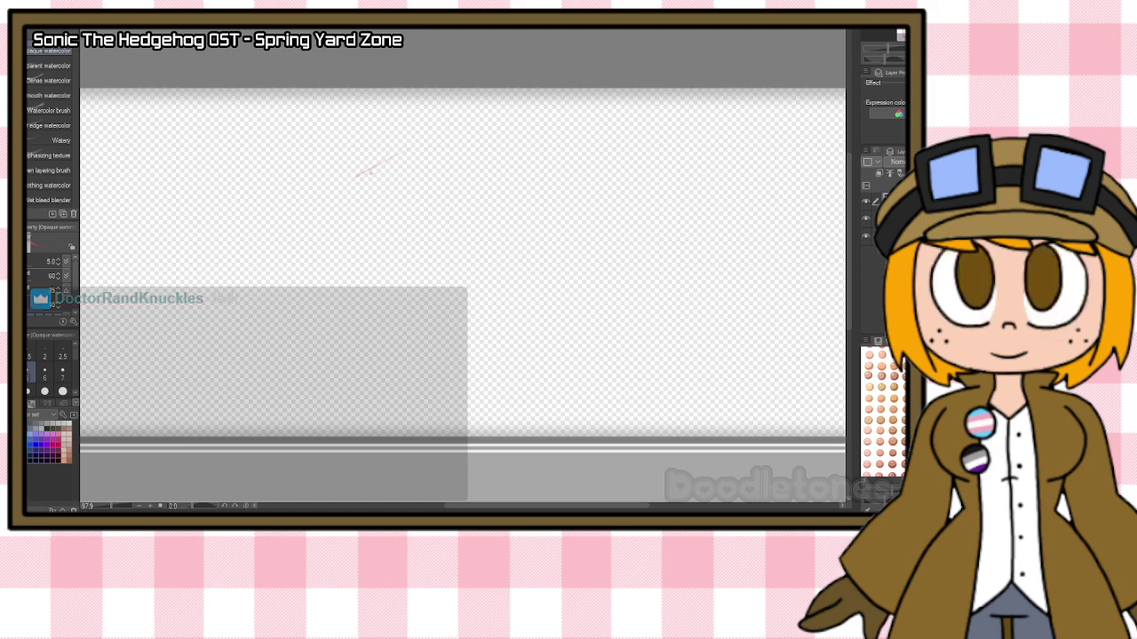
{"action": "mouse_move", "coordinate": [411, 154]}
{"action": "left_mouse_down"}
{"action": "mouse_move", "coordinate": [345, 189]}
{"action": "mouse_move", "coordinate": [347, 269]}
{"action": "mouse_move", "coordinate": [334, 229]}
{"action": "mouse_move", "coordinate": [352, 283]}
{"action": "mouse_move", "coordinate": [409, 309]}
{"action": "left_mouse_up"}
{"action": "mouse_move", "coordinate": [346, 277]}
{"action": "left_mouse_down"}
{"action": "mouse_move", "coordinate": [418, 309]}
{"action": "mouse_move", "coordinate": [448, 302]}
{"action": "left_mouse_up"}
{"action": "mouse_move", "coordinate": [377, 171]}
{"action": "left_mouse_down"}
{"action": "mouse_move", "coordinate": [444, 156]}
{"action": "mouse_move", "coordinate": [479, 175]}
{"action": "mouse_move", "coordinate": [494, 208]}
{"action": "mouse_move", "coordinate": [494, 263]}
{"action": "mouse_move", "coordinate": [470, 297]}
{"action": "mouse_move", "coordinate": [403, 306]}
{"action": "left_mouse_up"}
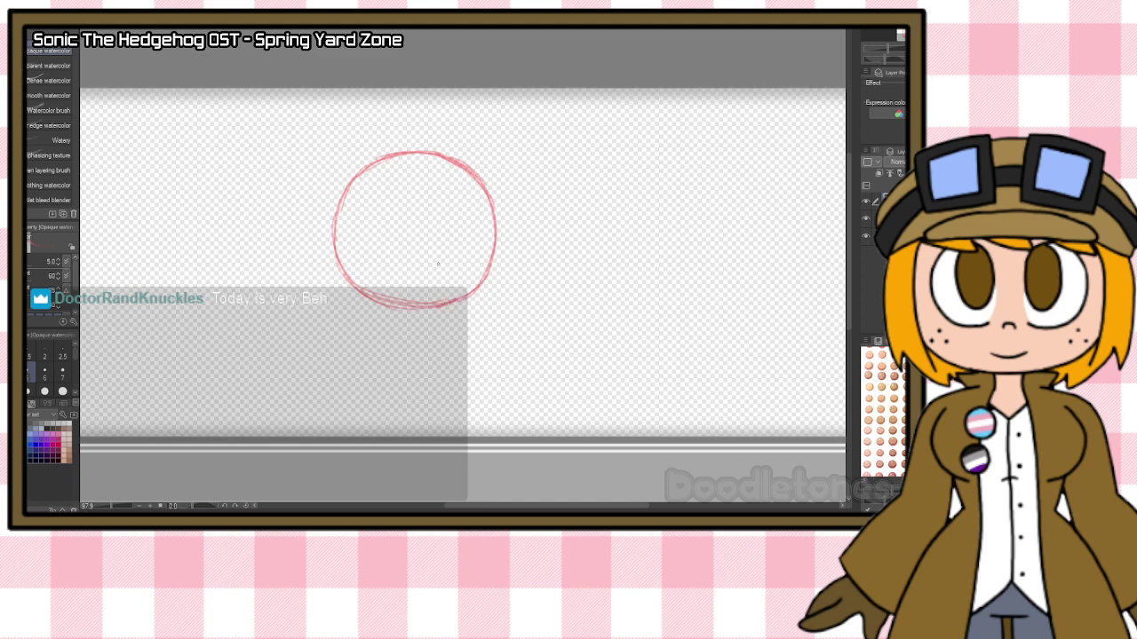
{"action": "scroll", "coordinate": [438, 263], "scroll_direction": "up", "scroll_amount": 2}
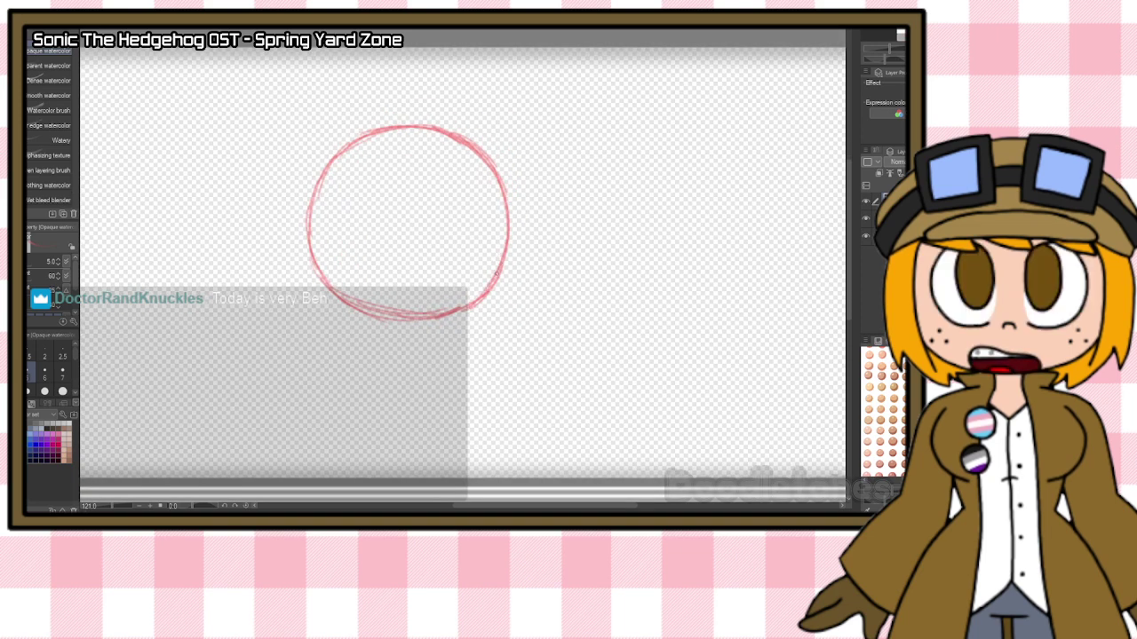
{"action": "mouse_move", "coordinate": [311, 254]}
{"action": "left_mouse_down"}
{"action": "mouse_move", "coordinate": [370, 318]}
{"action": "mouse_move", "coordinate": [428, 315]}
{"action": "left_mouse_up"}
{"action": "mouse_move", "coordinate": [345, 298]}
{"action": "left_mouse_down"}
{"action": "mouse_move", "coordinate": [438, 313]}
{"action": "mouse_move", "coordinate": [373, 314]}
{"action": "mouse_move", "coordinate": [425, 315]}
{"action": "mouse_move", "coordinate": [467, 307]}
{"action": "left_mouse_up"}
{"action": "mouse_move", "coordinate": [311, 245]}
{"action": "left_mouse_down"}
{"action": "mouse_move", "coordinate": [325, 168]}
{"action": "mouse_move", "coordinate": [316, 179]}
{"action": "mouse_move", "coordinate": [400, 127]}
{"action": "left_mouse_up"}
{"action": "mouse_move", "coordinate": [333, 156]}
{"action": "left_mouse_down"}
{"action": "mouse_move", "coordinate": [433, 131]}
{"action": "mouse_move", "coordinate": [477, 152]}
{"action": "mouse_move", "coordinate": [503, 205]}
{"action": "left_mouse_up"}
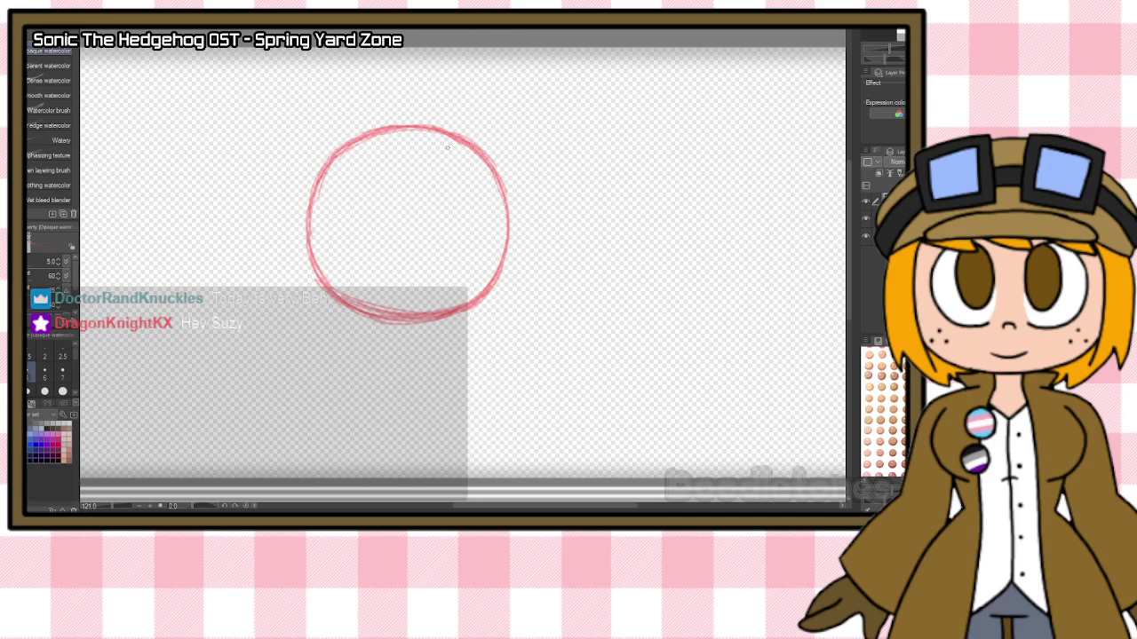
Set the brush size to 6 and draw a vertical centre line and a slightly curved horizontal eye line inside the head.
{"action": "left_click", "coordinate": [45, 368]}
{"action": "left_click_drag", "start_coordinate": [407, 139], "coordinate": [414, 243]}
{"action": "left_click_drag", "start_coordinate": [409, 172], "coordinate": [417, 298]}
{"action": "left_click_drag", "start_coordinate": [414, 251], "coordinate": [419, 309]}
{"action": "left_click_drag", "start_coordinate": [337, 252], "coordinate": [483, 236]}
{"action": "left_click_drag", "start_coordinate": [384, 240], "coordinate": [493, 228]}
Sketch two narrow oval eyes on the eye line, with a small curved nose and a short mouth line below.
{"action": "mouse_move", "coordinate": [379, 218]}
{"action": "left_mouse_down"}
{"action": "mouse_move", "coordinate": [371, 250]}
{"action": "mouse_move", "coordinate": [376, 218]}
{"action": "mouse_move", "coordinate": [449, 233]}
{"action": "mouse_move", "coordinate": [444, 217]}
{"action": "left_mouse_up"}
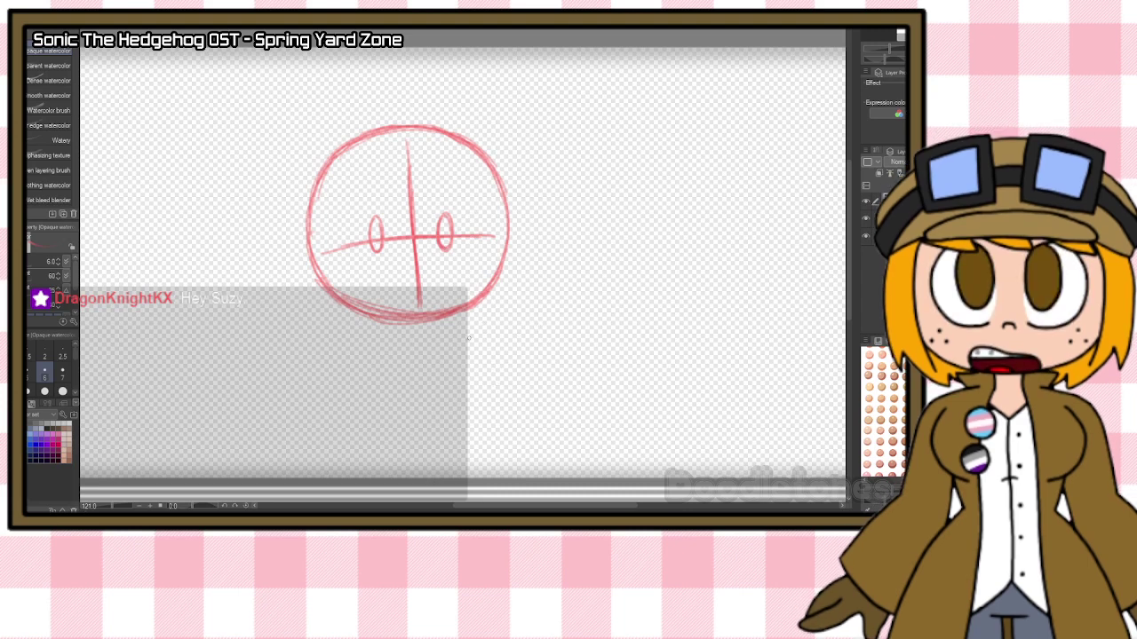
{"action": "left_click_drag", "start_coordinate": [405, 265], "coordinate": [414, 300]}
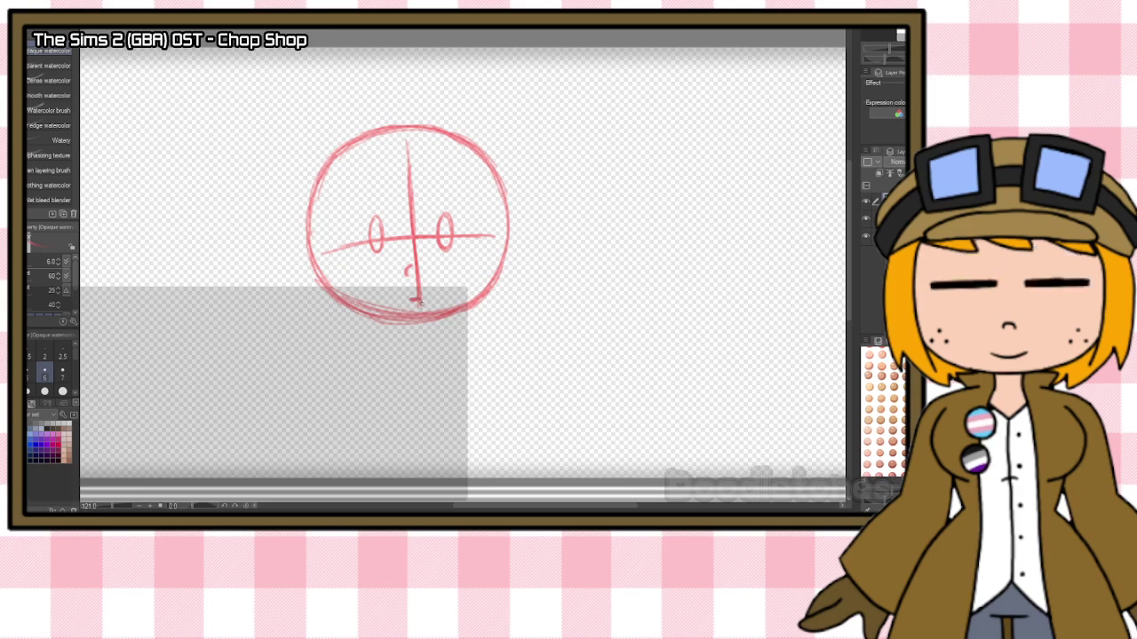
{"action": "left_click_drag", "start_coordinate": [414, 299], "coordinate": [429, 298]}
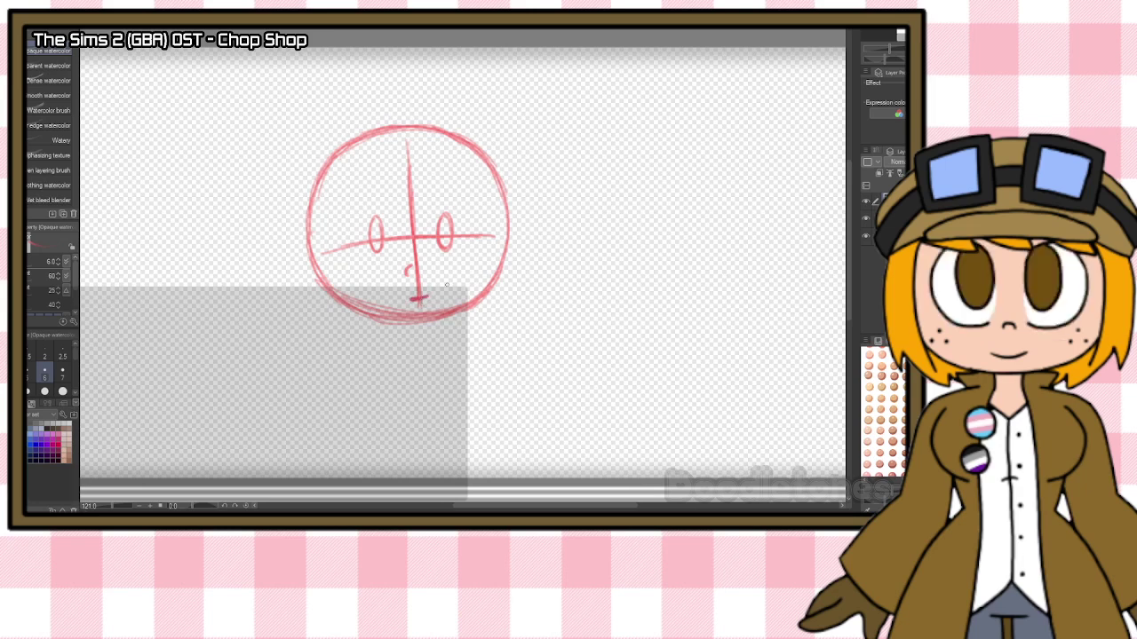
Sketch the upper torso below the head with a flat shoulder line and sides tapering to the waist.
{"action": "mouse_move", "coordinate": [396, 340]}
{"action": "left_mouse_down"}
{"action": "mouse_move", "coordinate": [452, 337]}
{"action": "mouse_move", "coordinate": [384, 361]}
{"action": "mouse_move", "coordinate": [396, 426]}
{"action": "left_mouse_up"}
{"action": "mouse_move", "coordinate": [455, 337]}
{"action": "left_mouse_down"}
{"action": "mouse_move", "coordinate": [473, 379]}
{"action": "mouse_move", "coordinate": [463, 433]}
{"action": "left_mouse_up"}
{"action": "mouse_move", "coordinate": [412, 342]}
{"action": "left_mouse_down"}
{"action": "mouse_move", "coordinate": [465, 338]}
{"action": "mouse_move", "coordinate": [477, 380]}
{"action": "mouse_move", "coordinate": [464, 433]}
{"action": "left_mouse_up"}
{"action": "left_click_drag", "start_coordinate": [476, 377], "coordinate": [464, 435]}
{"action": "mouse_move", "coordinate": [387, 347]}
{"action": "left_mouse_down"}
{"action": "mouse_move", "coordinate": [369, 380]}
{"action": "mouse_move", "coordinate": [392, 428]}
{"action": "left_mouse_up"}
{"action": "left_click_drag", "start_coordinate": [378, 387], "coordinate": [395, 433]}
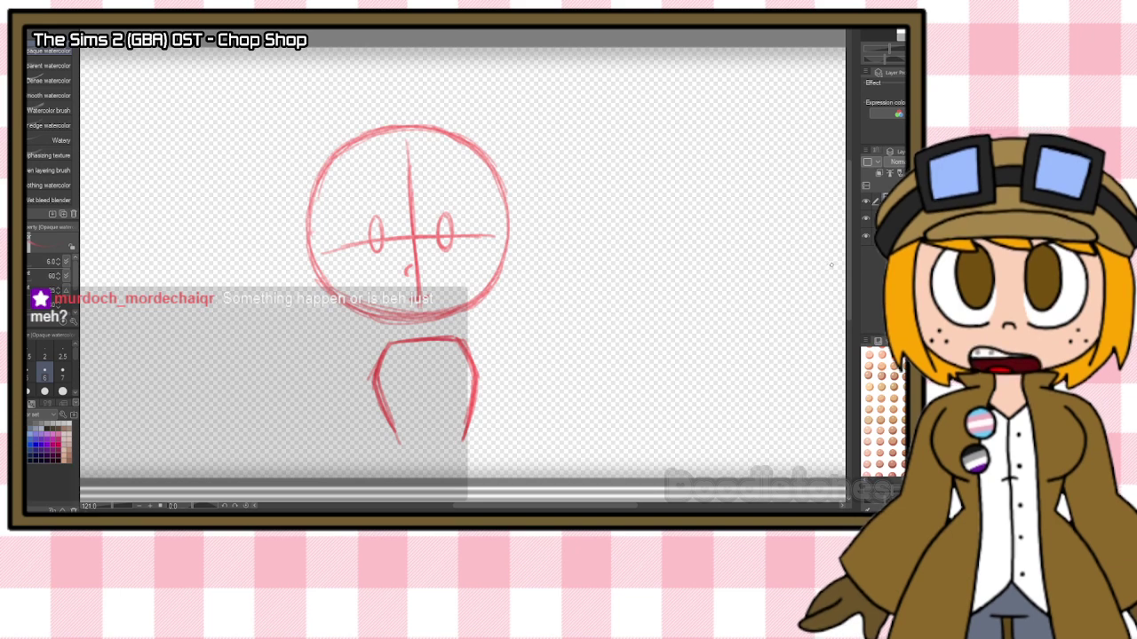
{"action": "left_click_drag", "start_coordinate": [848, 264], "coordinate": [848, 300]}
{"action": "left_click_drag", "start_coordinate": [394, 314], "coordinate": [375, 349]}
{"action": "left_click_drag", "start_coordinate": [469, 309], "coordinate": [482, 353]}
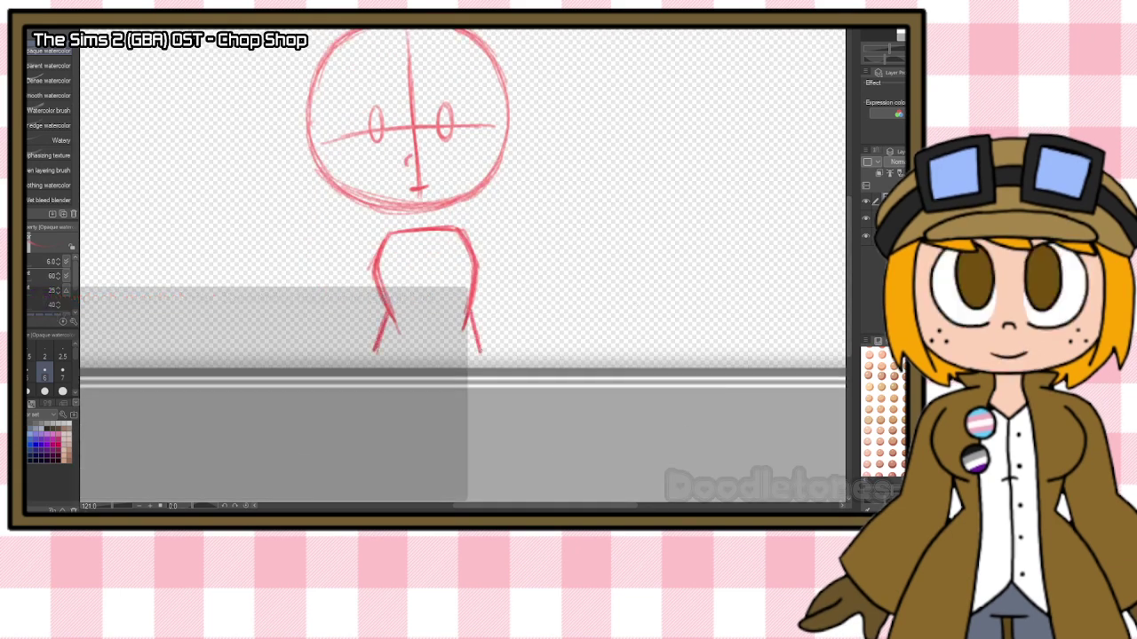
{"action": "left_click_drag", "start_coordinate": [471, 302], "coordinate": [480, 348]}
{"action": "key", "text": "e"}
{"action": "left_click_drag", "start_coordinate": [384, 318], "coordinate": [379, 353]}
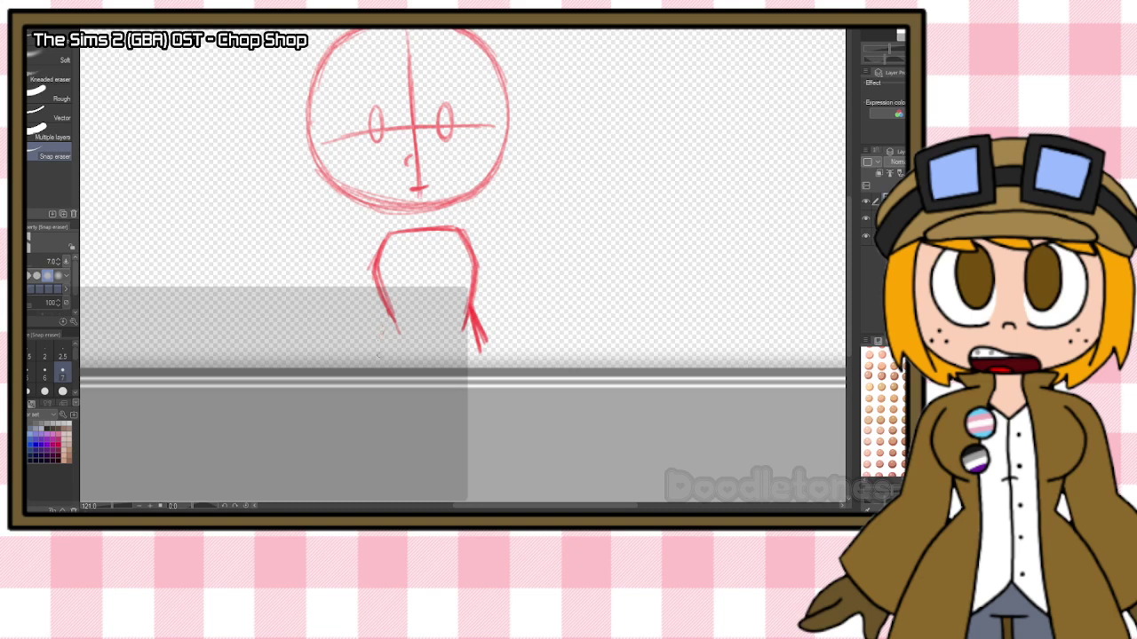
{"action": "left_click_drag", "start_coordinate": [480, 310], "coordinate": [484, 353]}
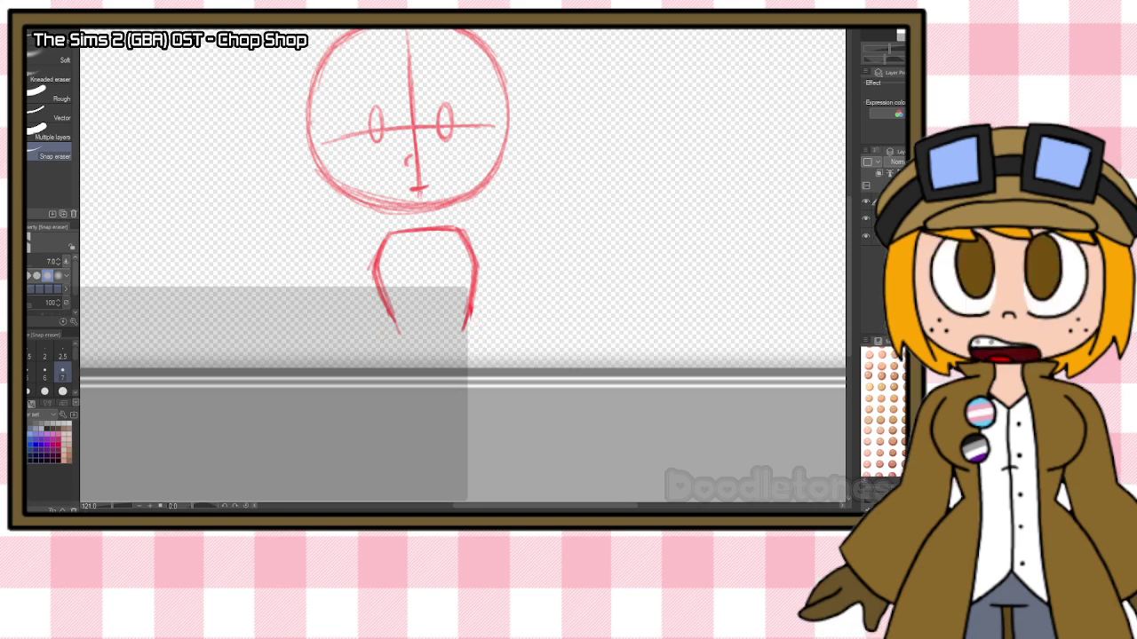
Reinforce the torso side and draw hips flaring out from the waist, closed by a V-shaped pelvis line.
{"action": "key", "text": "b"}
{"action": "left_click_drag", "start_coordinate": [376, 293], "coordinate": [390, 322]}
{"action": "mouse_move", "coordinate": [372, 273]}
{"action": "left_mouse_down"}
{"action": "mouse_move", "coordinate": [391, 321]}
{"action": "mouse_move", "coordinate": [373, 265]}
{"action": "mouse_move", "coordinate": [390, 232]}
{"action": "left_mouse_up"}
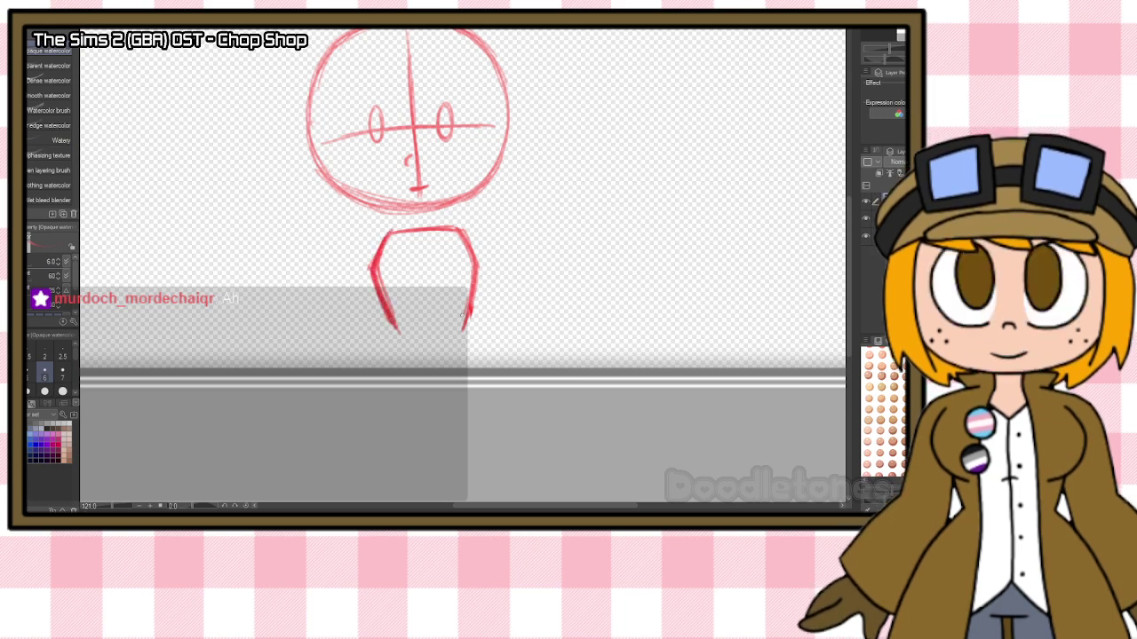
{"action": "left_click_drag", "start_coordinate": [393, 321], "coordinate": [375, 363]}
{"action": "left_click_drag", "start_coordinate": [466, 326], "coordinate": [486, 361]}
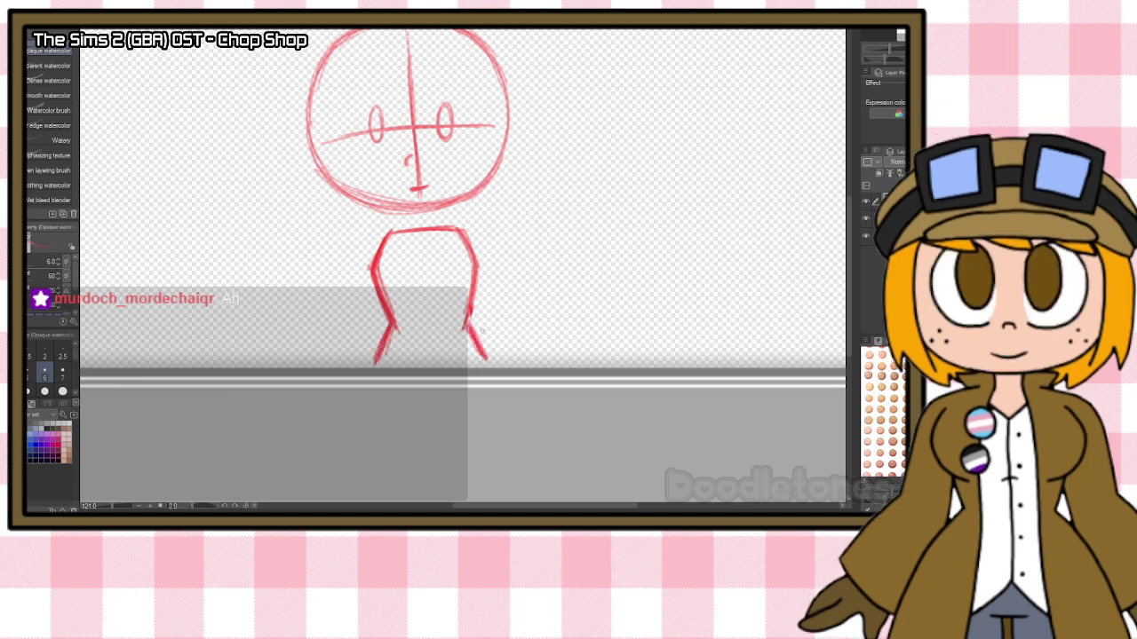
{"action": "mouse_move", "coordinate": [385, 343]}
{"action": "left_mouse_down"}
{"action": "mouse_move", "coordinate": [377, 372]}
{"action": "mouse_move", "coordinate": [434, 399]}
{"action": "left_mouse_up"}
{"action": "mouse_move", "coordinate": [382, 373]}
{"action": "left_mouse_down"}
{"action": "mouse_move", "coordinate": [440, 403]}
{"action": "mouse_move", "coordinate": [485, 360]}
{"action": "mouse_move", "coordinate": [437, 403]}
{"action": "left_mouse_up"}
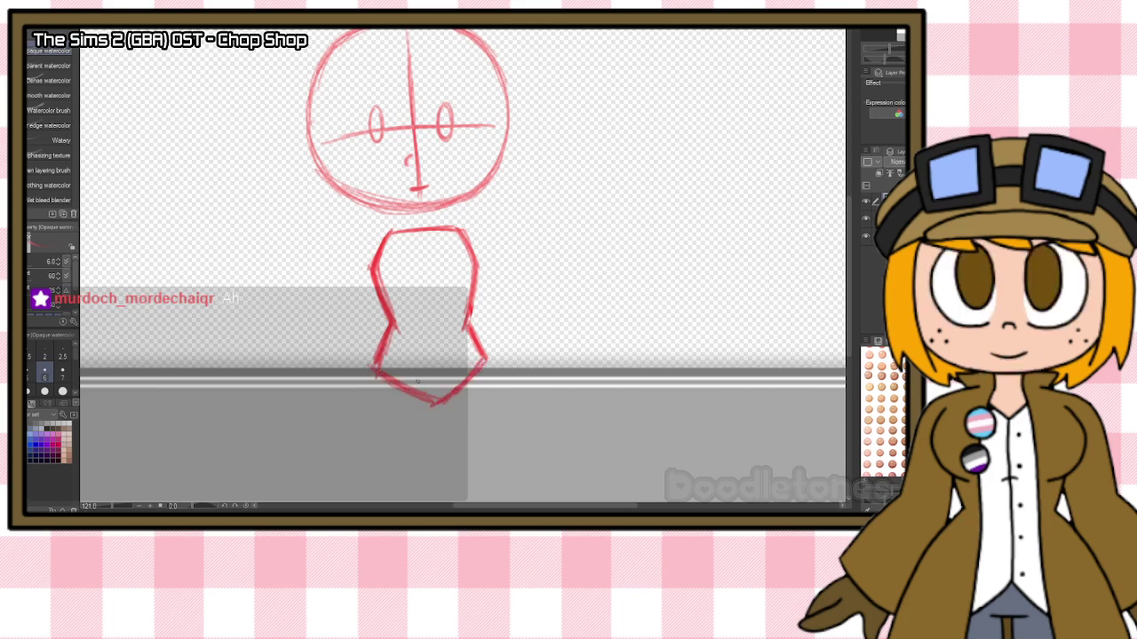
Draw the neck and the arm on the figure's left-hand side of the canvas, sloping outward from the shoulder as a wide sleeve.
{"action": "mouse_move", "coordinate": [412, 210]}
{"action": "left_mouse_down"}
{"action": "mouse_move", "coordinate": [412, 229]}
{"action": "mouse_move", "coordinate": [434, 227]}
{"action": "mouse_move", "coordinate": [383, 226]}
{"action": "mouse_move", "coordinate": [359, 277]}
{"action": "left_mouse_up"}
{"action": "left_click_drag", "start_coordinate": [371, 234], "coordinate": [341, 335]}
{"action": "left_click_drag", "start_coordinate": [354, 291], "coordinate": [331, 359]}
{"action": "left_click_drag", "start_coordinate": [343, 318], "coordinate": [326, 367]}
{"action": "left_click_drag", "start_coordinate": [347, 323], "coordinate": [321, 381]}
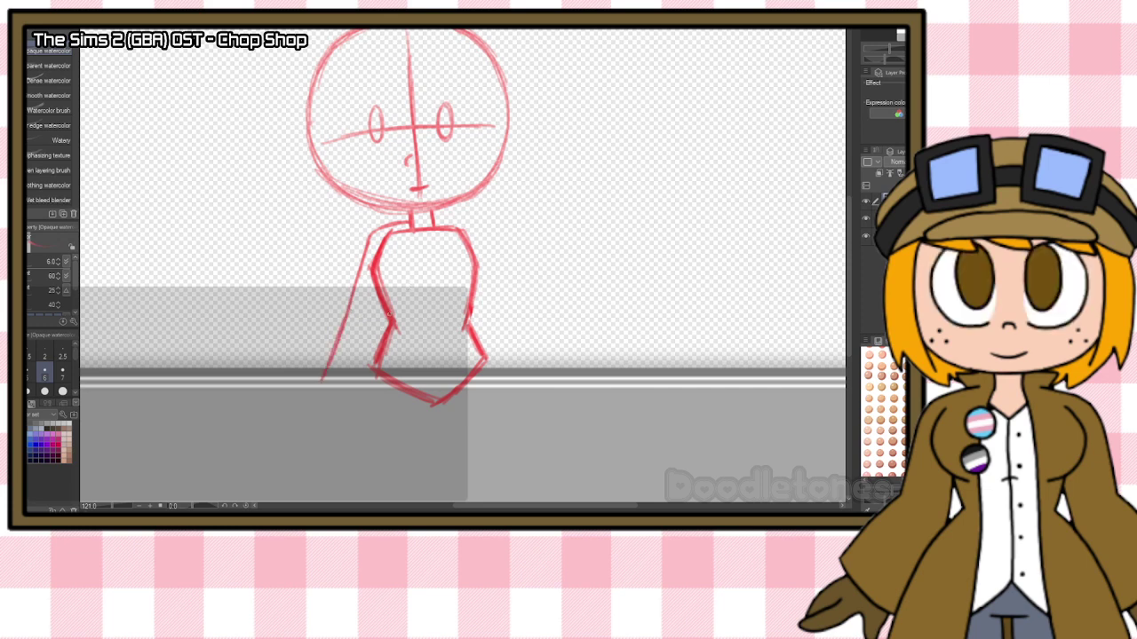
{"action": "mouse_move", "coordinate": [387, 315]}
{"action": "left_mouse_down"}
{"action": "mouse_move", "coordinate": [366, 389]}
{"action": "mouse_move", "coordinate": [328, 389]}
{"action": "mouse_move", "coordinate": [367, 392]}
{"action": "left_mouse_up"}
Draw the opposite arm as a matching wide sleeve sloping outward from the shoulder and reinforce its outer line.
{"action": "mouse_move", "coordinate": [438, 215]}
{"action": "left_mouse_down"}
{"action": "mouse_move", "coordinate": [476, 232]}
{"action": "mouse_move", "coordinate": [493, 281]}
{"action": "left_mouse_up"}
{"action": "left_click_drag", "start_coordinate": [473, 233], "coordinate": [531, 355]}
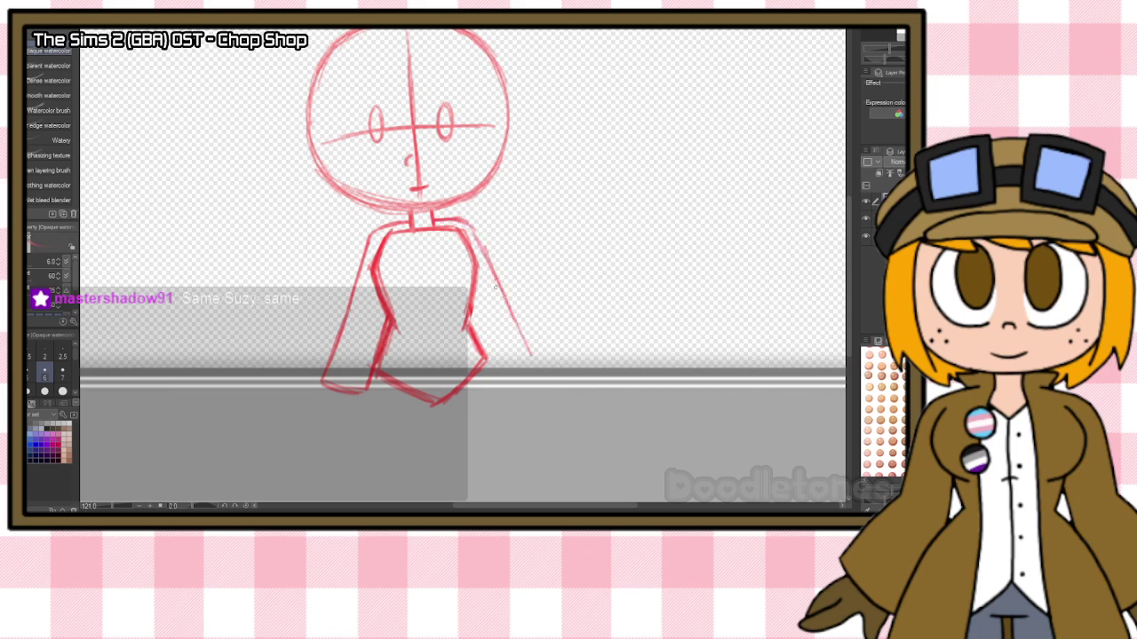
{"action": "left_click_drag", "start_coordinate": [495, 286], "coordinate": [535, 366]}
{"action": "mouse_move", "coordinate": [468, 313]}
{"action": "left_mouse_down"}
{"action": "mouse_move", "coordinate": [496, 384]}
{"action": "mouse_move", "coordinate": [542, 371]}
{"action": "left_mouse_up"}
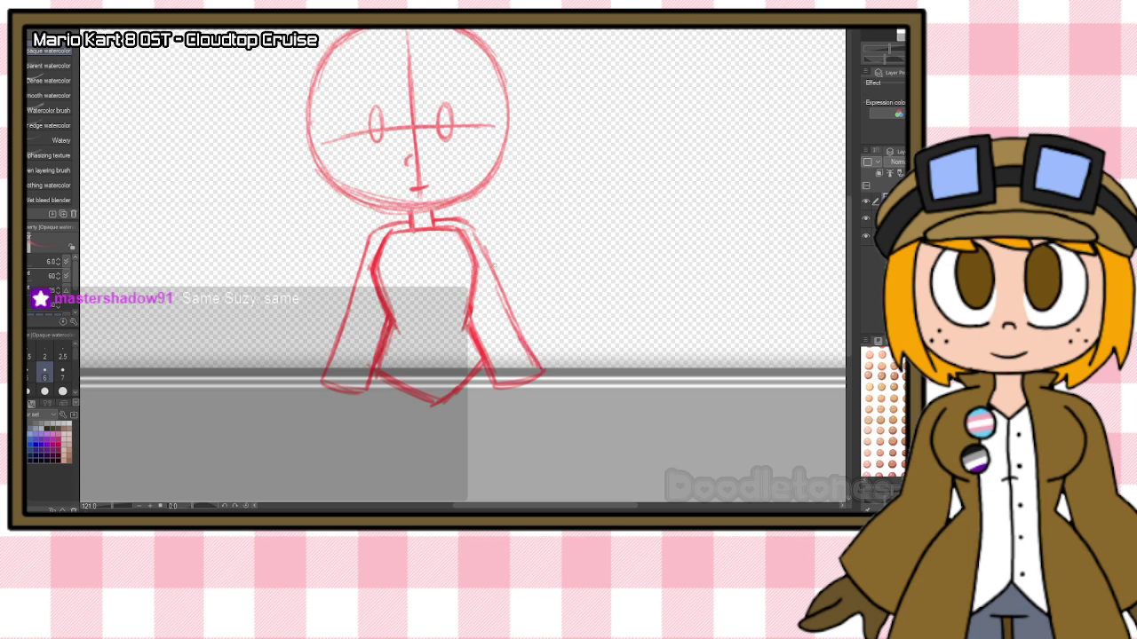
{"action": "left_click_drag", "start_coordinate": [495, 266], "coordinate": [534, 357]}
{"action": "left_click_drag", "start_coordinate": [478, 234], "coordinate": [512, 306]}
Lasso the whole figure sketch, move it slightly to the right, tilt it slightly clockwise, apply the transform and deselect.
{"action": "scroll", "coordinate": [571, 308], "scroll_direction": "down", "scroll_amount": 3}
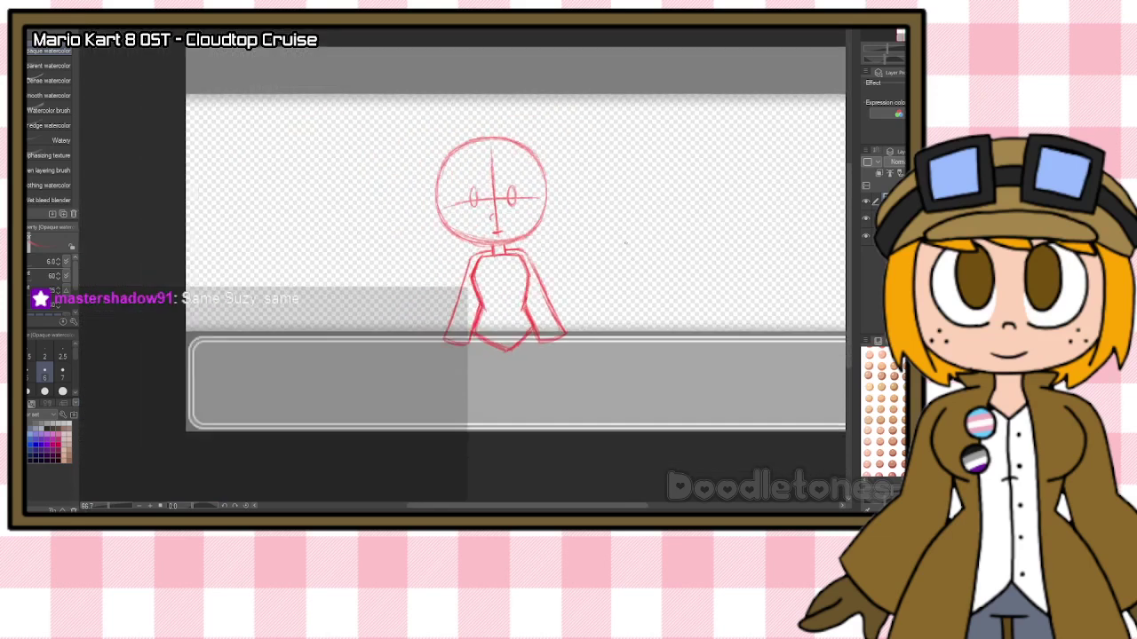
{"action": "scroll", "coordinate": [690, 221], "scroll_direction": "up", "scroll_amount": 2}
{"action": "scroll", "coordinate": [646, 420], "scroll_direction": "down", "scroll_amount": 2}
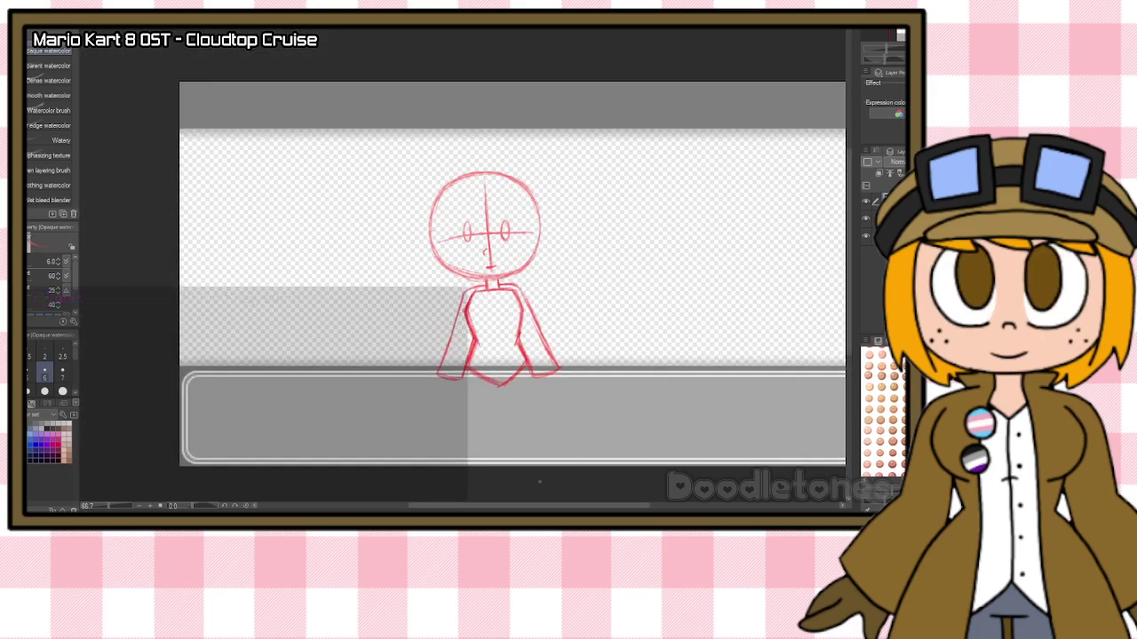
{"action": "left_click_drag", "start_coordinate": [517, 507], "coordinate": [527, 508]}
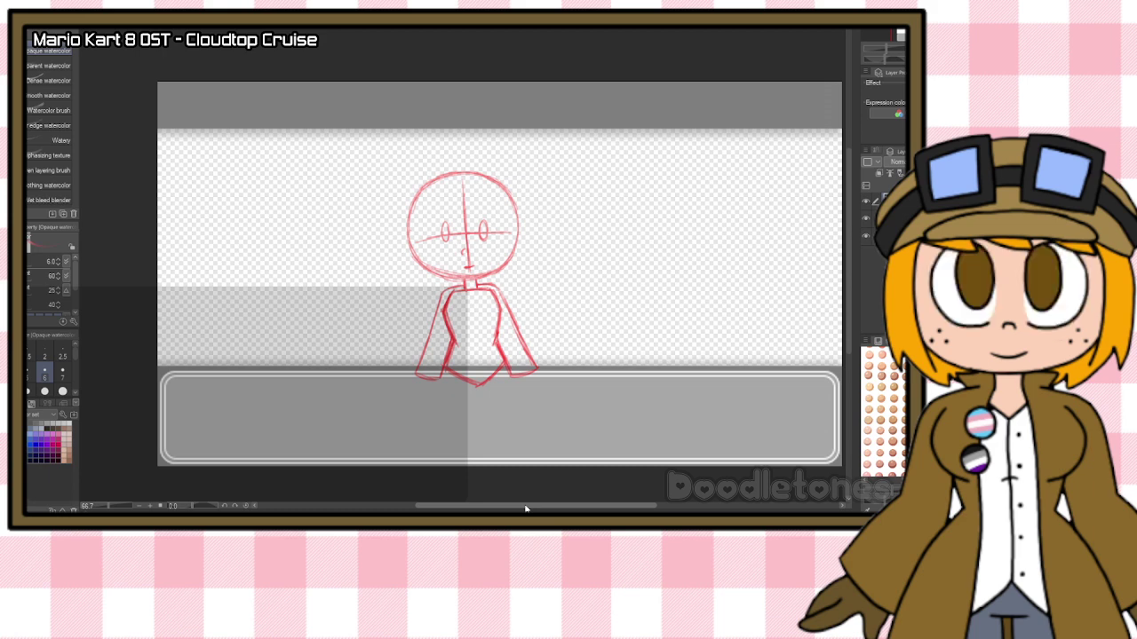
{"action": "scroll", "coordinate": [637, 424], "scroll_direction": "down", "scroll_amount": 1}
{"action": "scroll", "coordinate": [637, 424], "scroll_direction": "up", "scroll_amount": 1}
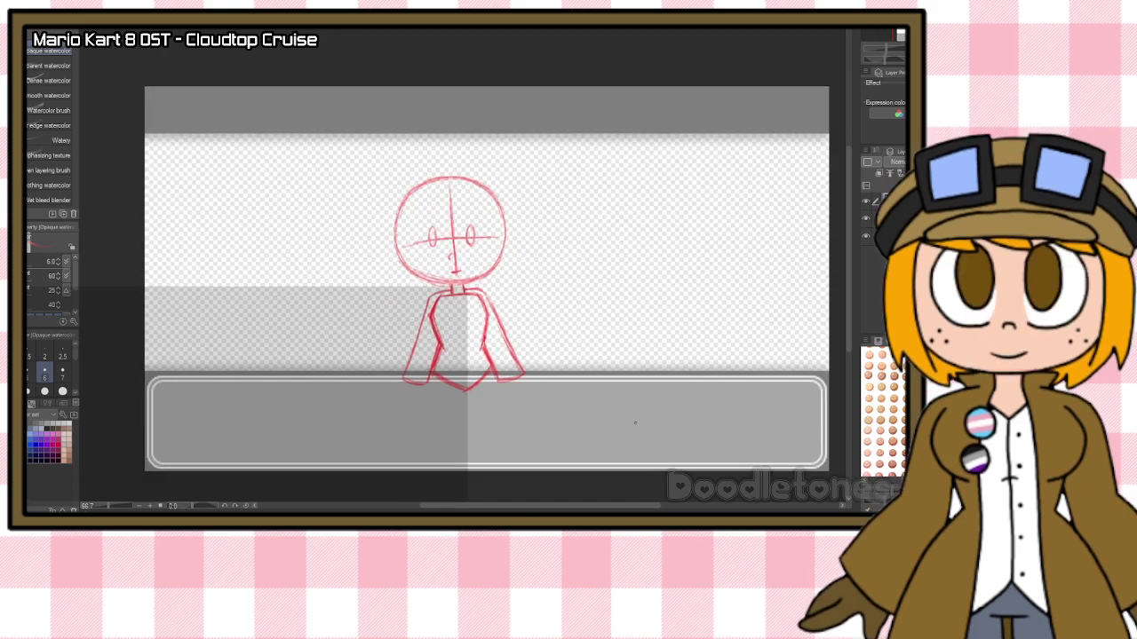
{"action": "key", "text": "m"}
{"action": "mouse_move", "coordinate": [455, 160]}
{"action": "left_mouse_down"}
{"action": "mouse_move", "coordinate": [519, 427]}
{"action": "mouse_move", "coordinate": [462, 142]}
{"action": "left_mouse_up"}
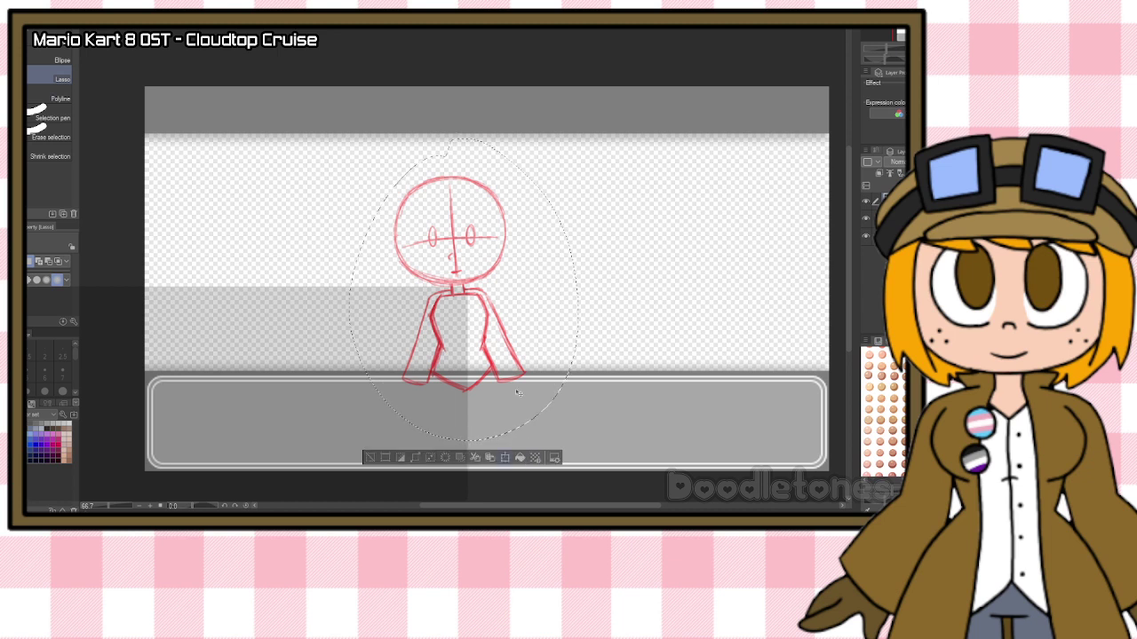
{"action": "key", "text": "ctrl+t"}
{"action": "left_click_drag", "start_coordinate": [519, 392], "coordinate": [536, 392]}
{"action": "left_click_drag", "start_coordinate": [669, 360], "coordinate": [670, 365]}
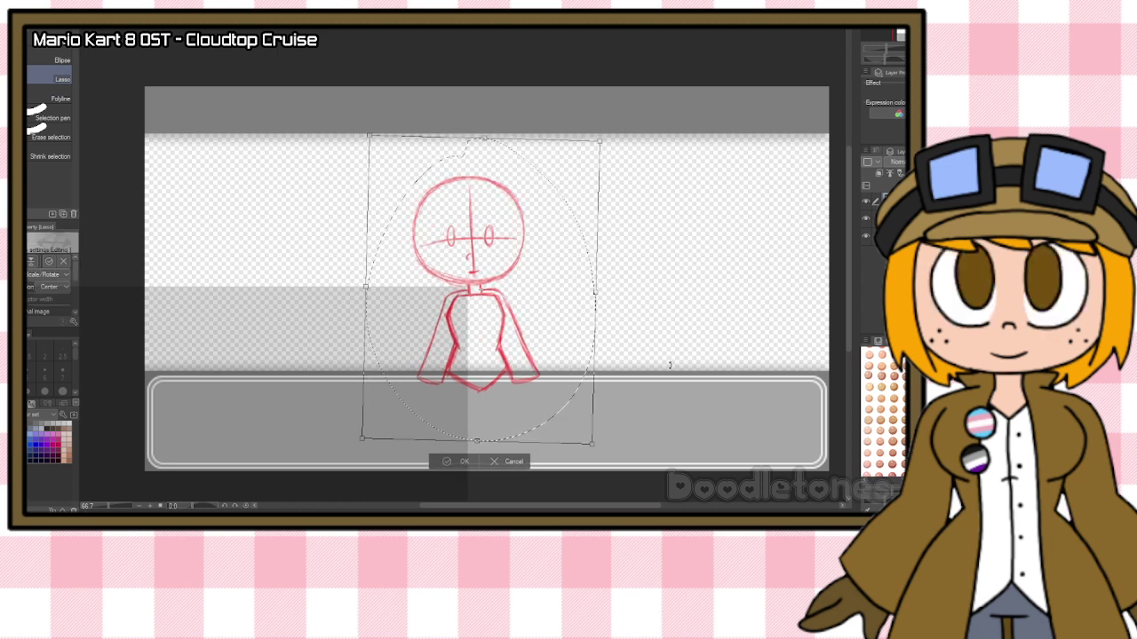
{"action": "left_click_drag", "start_coordinate": [485, 139], "coordinate": [489, 141]}
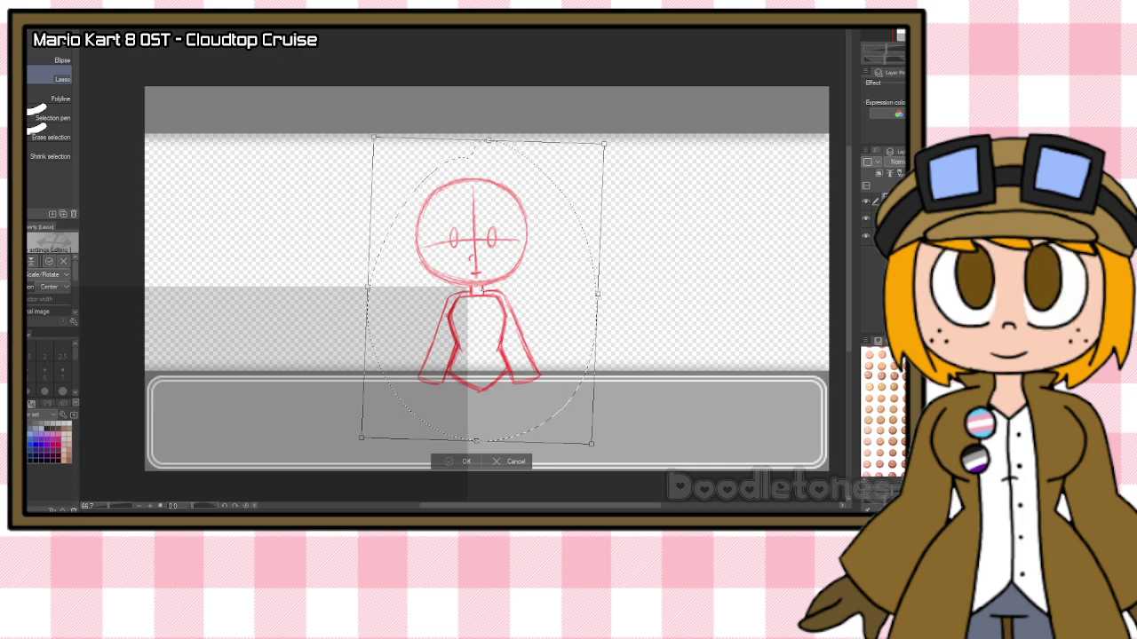
{"action": "key", "text": "Return"}
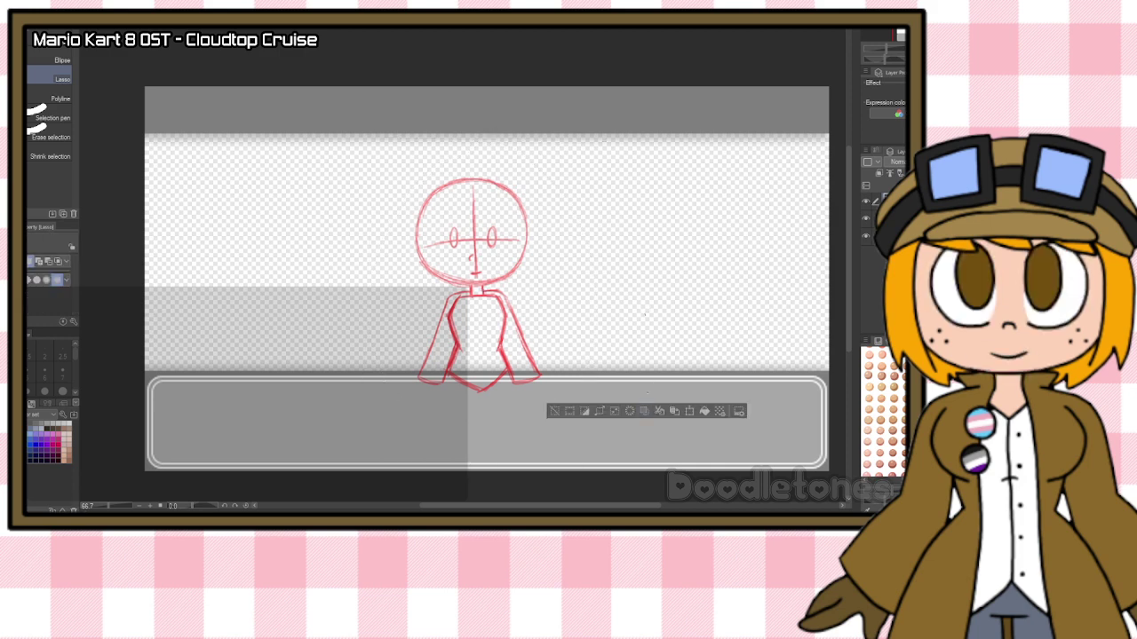
{"action": "left_click", "coordinate": [647, 313]}
Fade the rough sketch and the banner frame, and add a new layer for the second sketch pass.
{"action": "scroll", "coordinate": [513, 239], "scroll_direction": "up", "scroll_amount": 1}
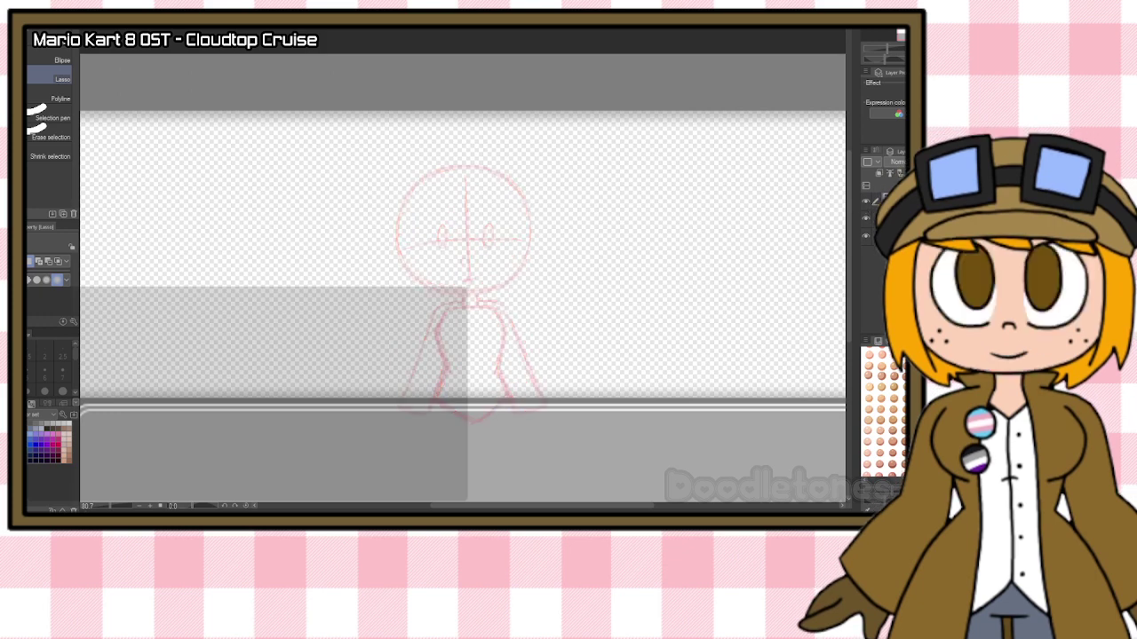
{"action": "left_click", "coordinate": [889, 219]}
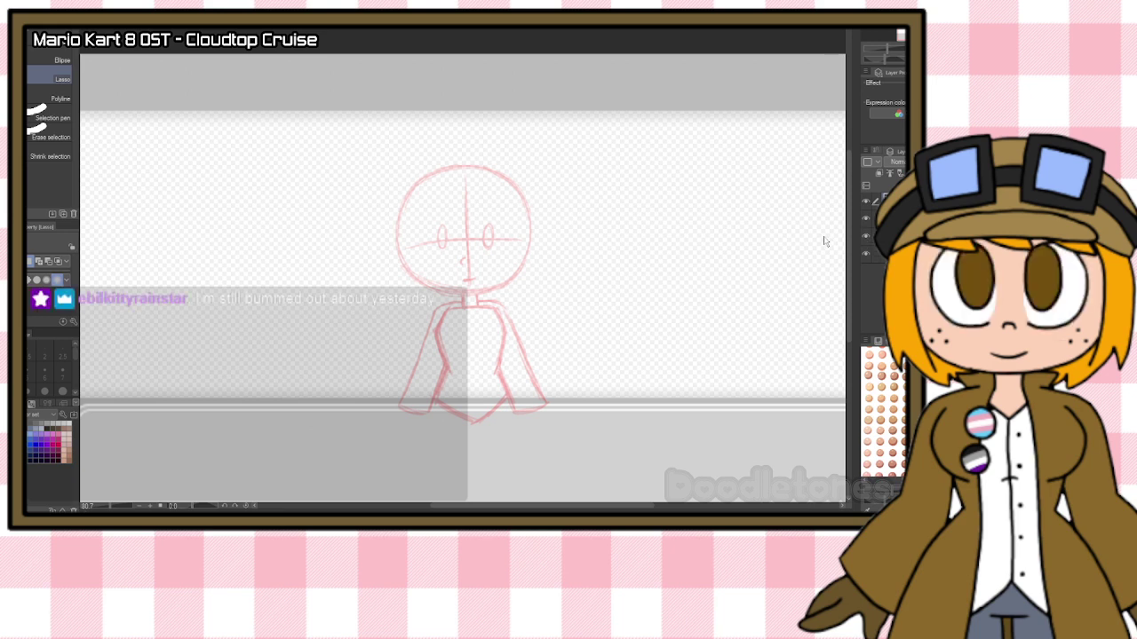
{"action": "scroll", "coordinate": [525, 216], "scroll_direction": "up", "scroll_amount": 2}
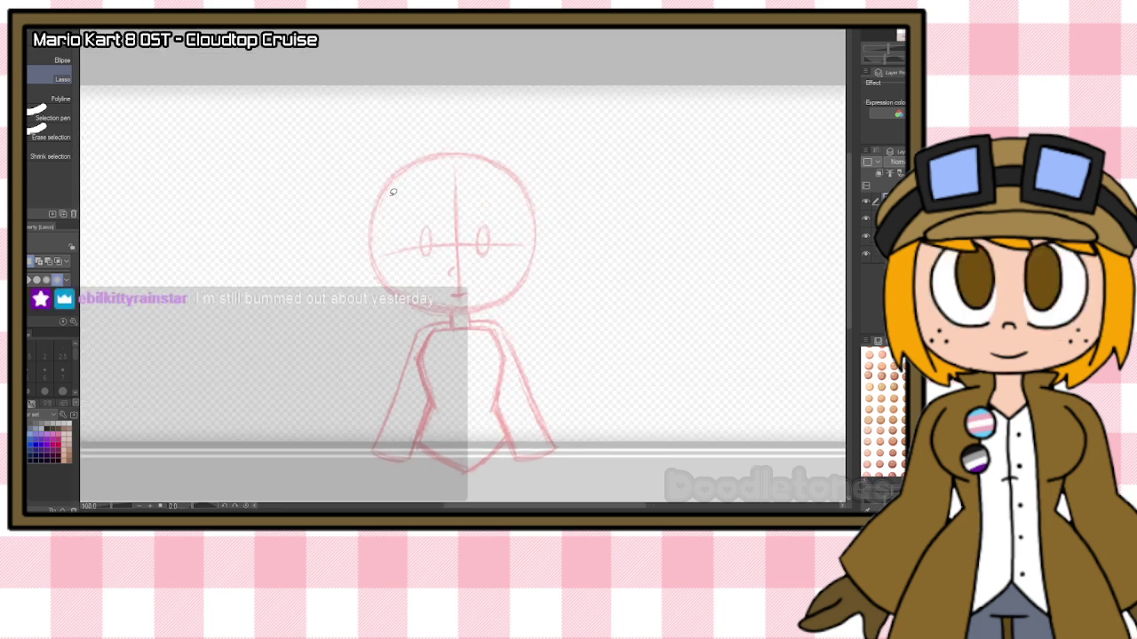
{"action": "scroll", "coordinate": [393, 192], "scroll_direction": "up", "scroll_amount": 1}
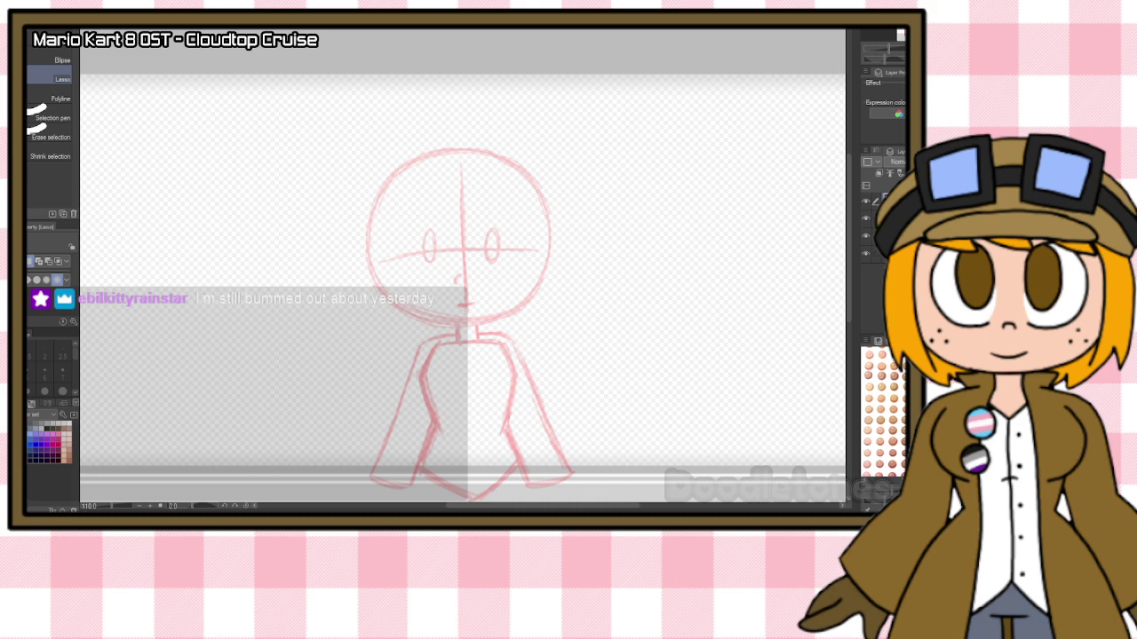
Trace the head, neck, torso and hips with darker red brush strokes over the faded sketch.
{"action": "key", "text": "b"}
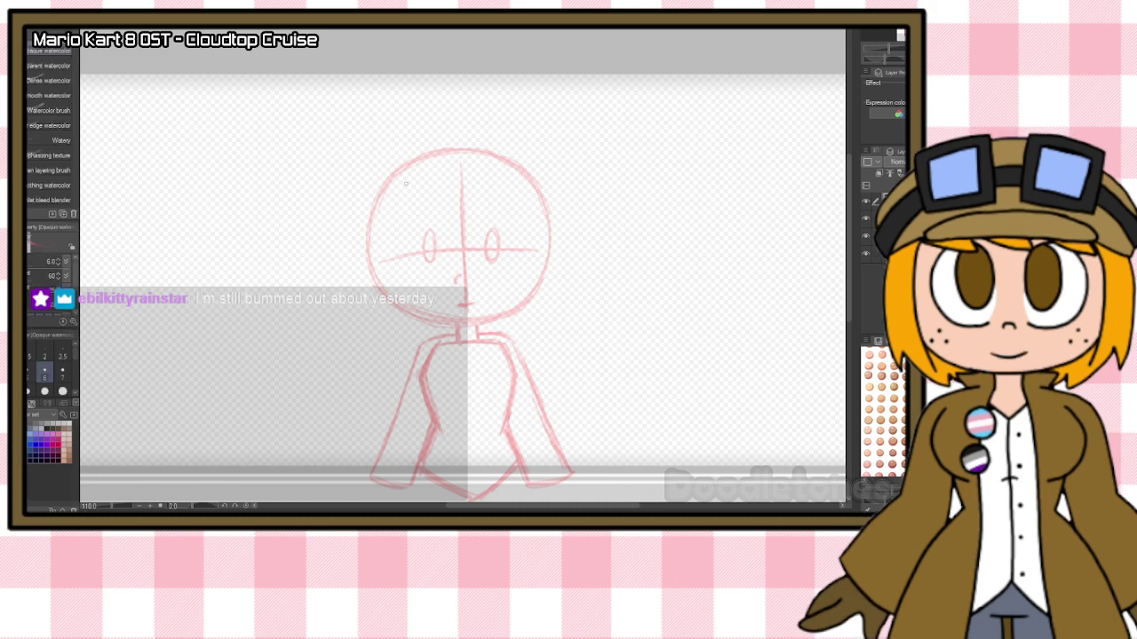
{"action": "mouse_move", "coordinate": [397, 173]}
{"action": "left_mouse_down"}
{"action": "mouse_move", "coordinate": [372, 210]}
{"action": "mouse_move", "coordinate": [392, 174]}
{"action": "mouse_move", "coordinate": [379, 226]}
{"action": "mouse_move", "coordinate": [373, 208]}
{"action": "mouse_move", "coordinate": [374, 254]}
{"action": "mouse_move", "coordinate": [422, 317]}
{"action": "mouse_move", "coordinate": [491, 319]}
{"action": "left_mouse_up"}
{"action": "mouse_move", "coordinate": [392, 181]}
{"action": "left_mouse_down"}
{"action": "mouse_move", "coordinate": [441, 159]}
{"action": "mouse_move", "coordinate": [396, 172]}
{"action": "mouse_move", "coordinate": [480, 152]}
{"action": "mouse_move", "coordinate": [436, 156]}
{"action": "mouse_move", "coordinate": [505, 161]}
{"action": "mouse_move", "coordinate": [489, 154]}
{"action": "mouse_move", "coordinate": [531, 178]}
{"action": "mouse_move", "coordinate": [510, 163]}
{"action": "mouse_move", "coordinate": [535, 185]}
{"action": "mouse_move", "coordinate": [550, 235]}
{"action": "mouse_move", "coordinate": [526, 296]}
{"action": "mouse_move", "coordinate": [459, 331]}
{"action": "mouse_move", "coordinate": [478, 335]}
{"action": "mouse_move", "coordinate": [418, 384]}
{"action": "mouse_move", "coordinate": [423, 369]}
{"action": "mouse_move", "coordinate": [430, 426]}
{"action": "left_mouse_up"}
{"action": "mouse_move", "coordinate": [425, 384]}
{"action": "left_mouse_down"}
{"action": "mouse_move", "coordinate": [432, 422]}
{"action": "mouse_move", "coordinate": [415, 474]}
{"action": "mouse_move", "coordinate": [463, 494]}
{"action": "left_mouse_up"}
{"action": "mouse_move", "coordinate": [504, 350]}
{"action": "left_mouse_down"}
{"action": "mouse_move", "coordinate": [505, 428]}
{"action": "mouse_move", "coordinate": [525, 461]}
{"action": "mouse_move", "coordinate": [455, 495]}
{"action": "left_mouse_up"}
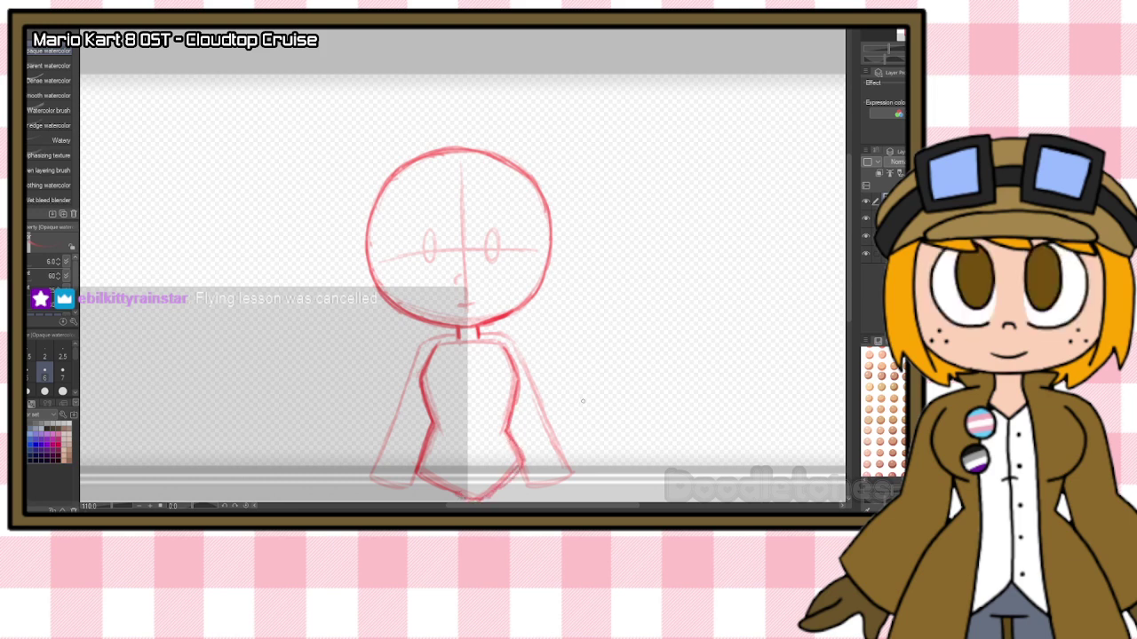
Draw both upper arms raised diagonally outward from the shoulders, using two lines for each arm.
{"action": "scroll", "coordinate": [852, 255], "scroll_direction": "down", "scroll_amount": 2}
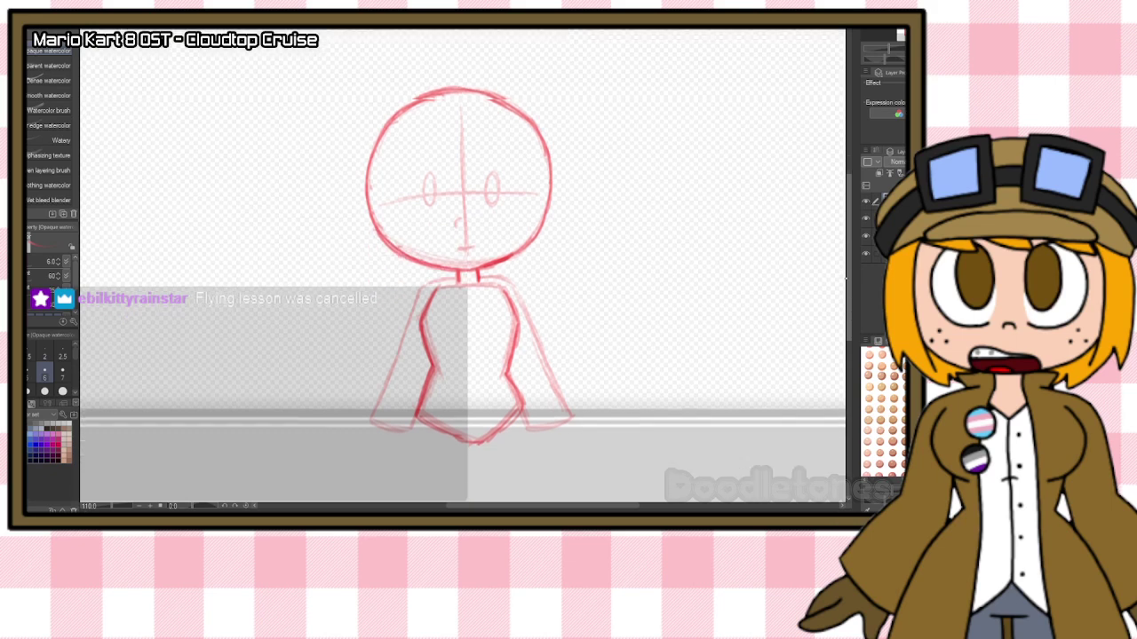
{"action": "left_click_drag", "start_coordinate": [480, 259], "coordinate": [606, 217]}
{"action": "left_click_drag", "start_coordinate": [544, 238], "coordinate": [594, 222]}
{"action": "left_click_drag", "start_coordinate": [514, 292], "coordinate": [619, 246]}
{"action": "mouse_move", "coordinate": [453, 265]}
{"action": "left_mouse_down"}
{"action": "mouse_move", "coordinate": [416, 238]}
{"action": "mouse_move", "coordinate": [383, 242]}
{"action": "mouse_move", "coordinate": [457, 267]}
{"action": "mouse_move", "coordinate": [339, 220]}
{"action": "mouse_move", "coordinate": [389, 280]}
{"action": "left_mouse_up"}
{"action": "mouse_move", "coordinate": [338, 253]}
{"action": "left_mouse_down"}
{"action": "mouse_move", "coordinate": [416, 296]}
{"action": "mouse_move", "coordinate": [319, 245]}
{"action": "mouse_move", "coordinate": [331, 216]}
{"action": "left_mouse_up"}
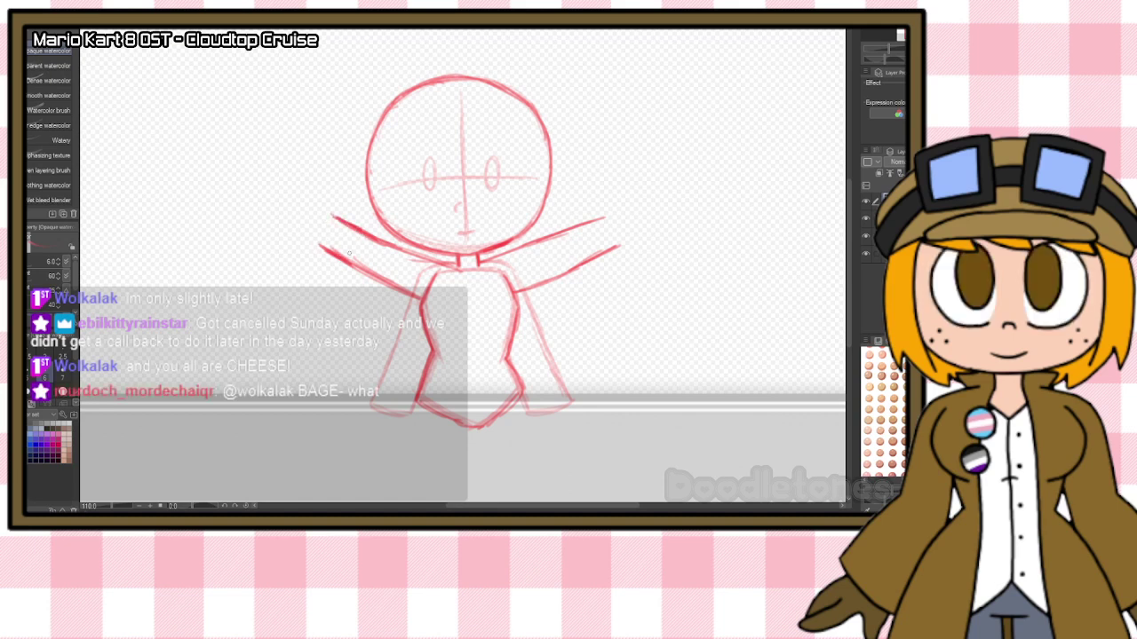
{"action": "mouse_move", "coordinate": [519, 291]}
{"action": "left_mouse_down"}
{"action": "mouse_move", "coordinate": [592, 258]}
{"action": "mouse_move", "coordinate": [609, 214]}
{"action": "left_mouse_up"}
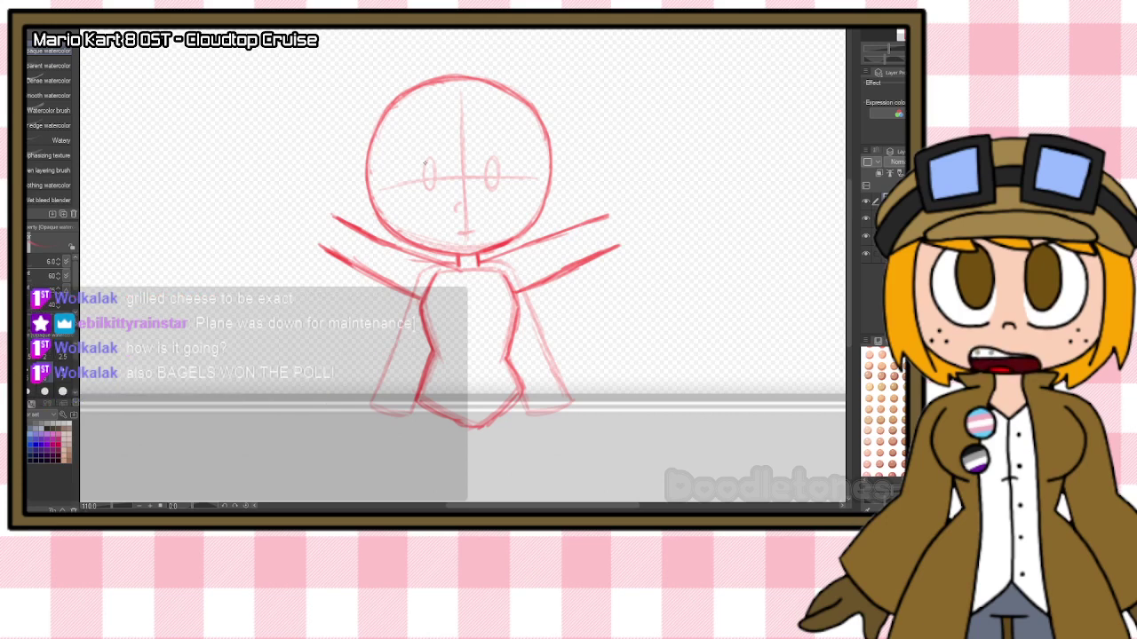
Trace two oval eyes and a small curved nose on the face in darker red.
{"action": "mouse_move", "coordinate": [423, 182]}
{"action": "left_mouse_down"}
{"action": "mouse_move", "coordinate": [430, 162]}
{"action": "mouse_move", "coordinate": [430, 185]}
{"action": "left_mouse_up"}
{"action": "mouse_move", "coordinate": [493, 155]}
{"action": "left_mouse_down"}
{"action": "mouse_move", "coordinate": [488, 185]}
{"action": "mouse_move", "coordinate": [496, 158]}
{"action": "left_mouse_up"}
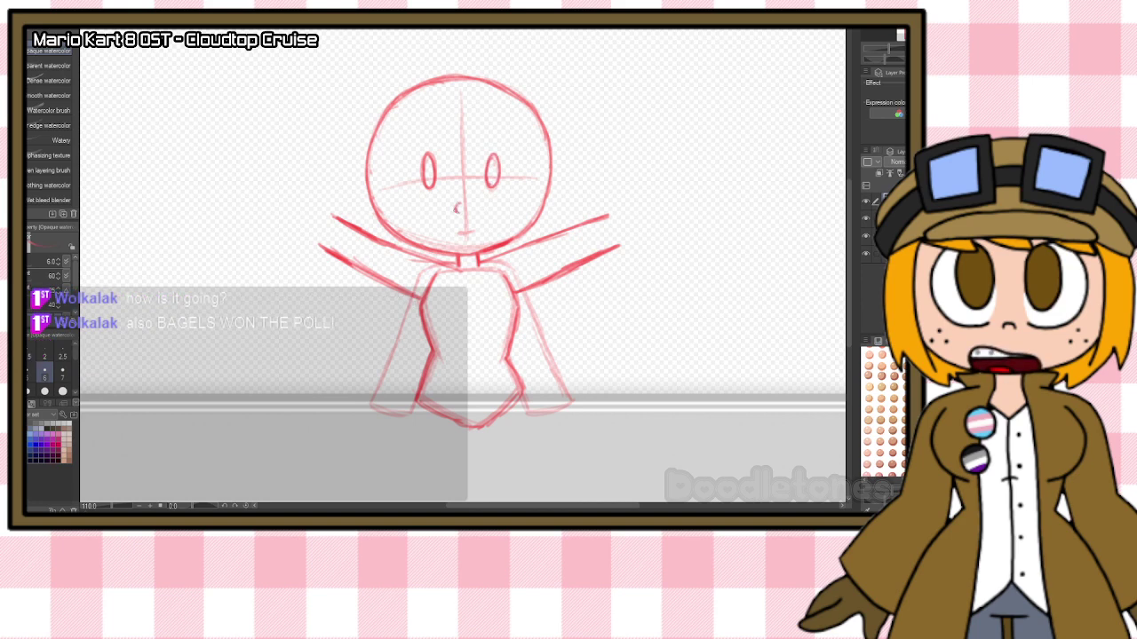
{"action": "mouse_move", "coordinate": [425, 242]}
{"action": "left_mouse_down"}
{"action": "mouse_move", "coordinate": [487, 221]}
{"action": "mouse_move", "coordinate": [458, 230]}
{"action": "mouse_move", "coordinate": [510, 230]}
{"action": "mouse_move", "coordinate": [485, 220]}
{"action": "mouse_move", "coordinate": [429, 232]}
{"action": "mouse_move", "coordinate": [461, 235]}
{"action": "mouse_move", "coordinate": [446, 231]}
{"action": "mouse_move", "coordinate": [442, 247]}
{"action": "mouse_move", "coordinate": [490, 249]}
{"action": "left_mouse_up"}
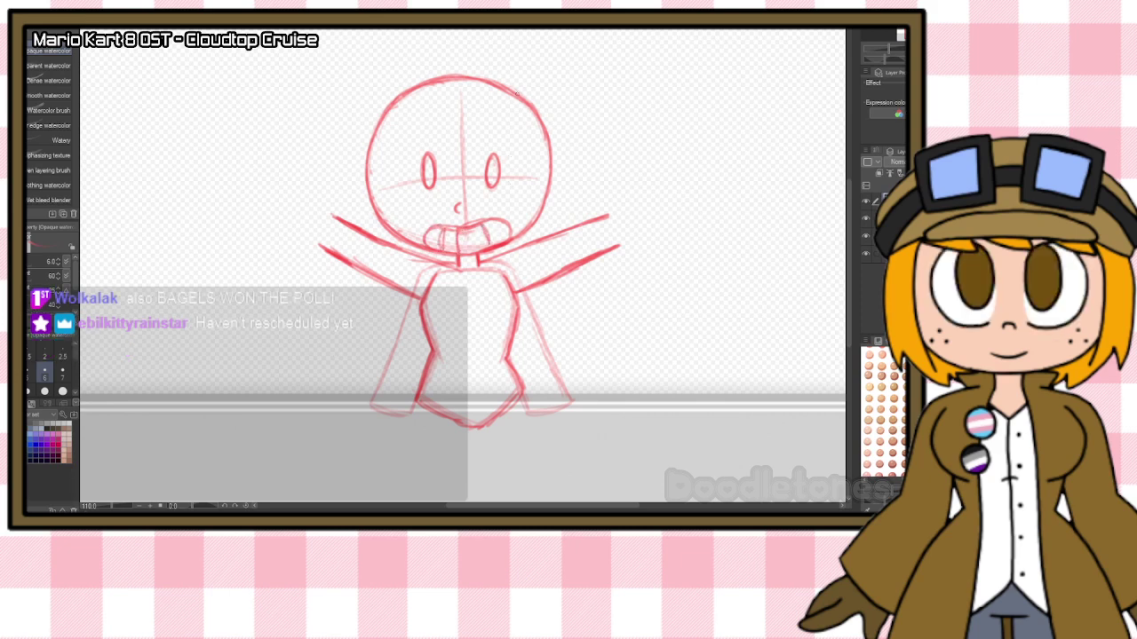
{"action": "key", "text": "ctrl+z"}
{"action": "key", "text": "ctrl+z"}
{"action": "key", "text": "ctrl+z"}
{"action": "key", "text": "ctrl+z"}
{"action": "key", "text": "ctrl+z"}
{"action": "key", "text": "ctrl+z"}
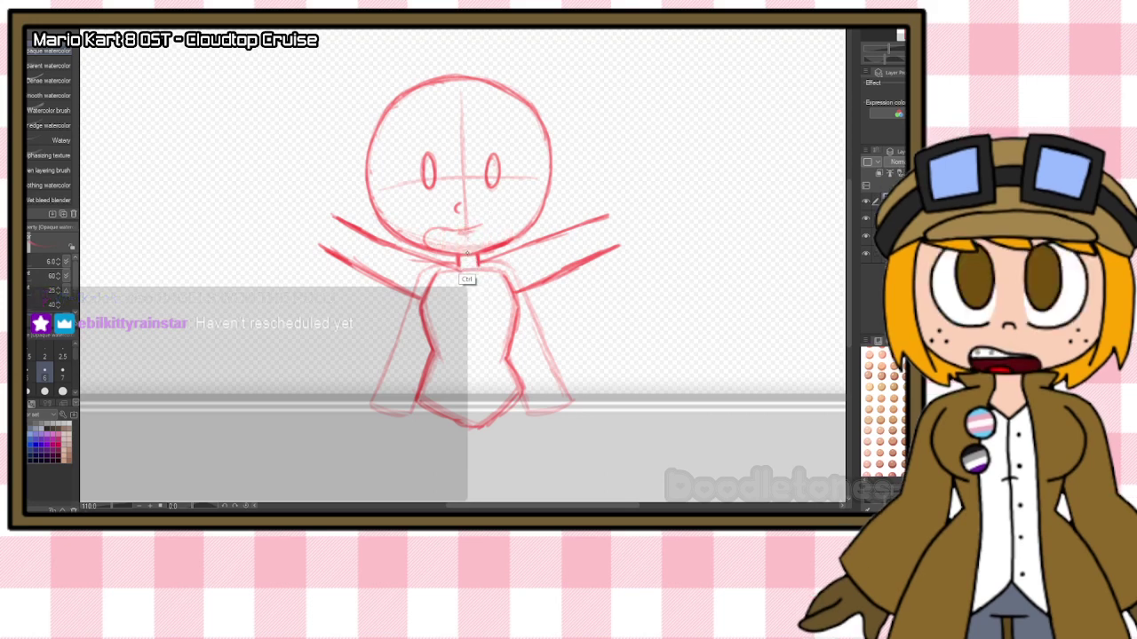
Draw a lopsided wavy open mouth near the chin, with short lines separating the teeth.
{"action": "mouse_move", "coordinate": [463, 233]}
{"action": "left_mouse_down"}
{"action": "mouse_move", "coordinate": [442, 244]}
{"action": "mouse_move", "coordinate": [499, 214]}
{"action": "mouse_move", "coordinate": [514, 230]}
{"action": "mouse_move", "coordinate": [505, 213]}
{"action": "mouse_move", "coordinate": [515, 230]}
{"action": "mouse_move", "coordinate": [506, 239]}
{"action": "left_mouse_up"}
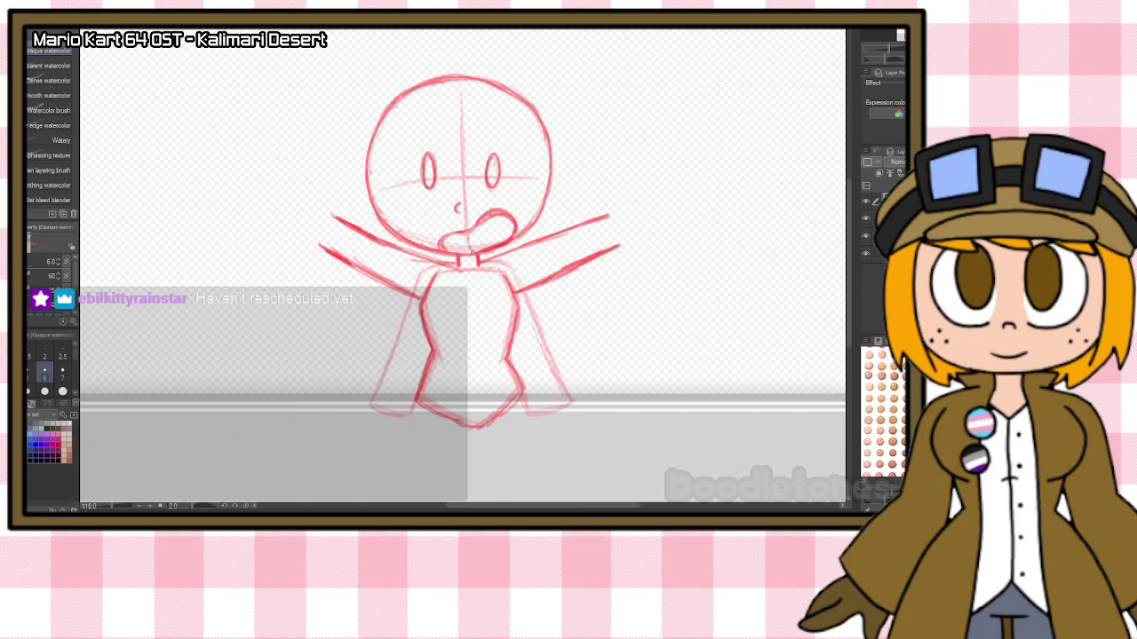
{"action": "left_click_drag", "start_coordinate": [452, 235], "coordinate": [455, 252]}
{"action": "left_click_drag", "start_coordinate": [486, 222], "coordinate": [500, 242]}
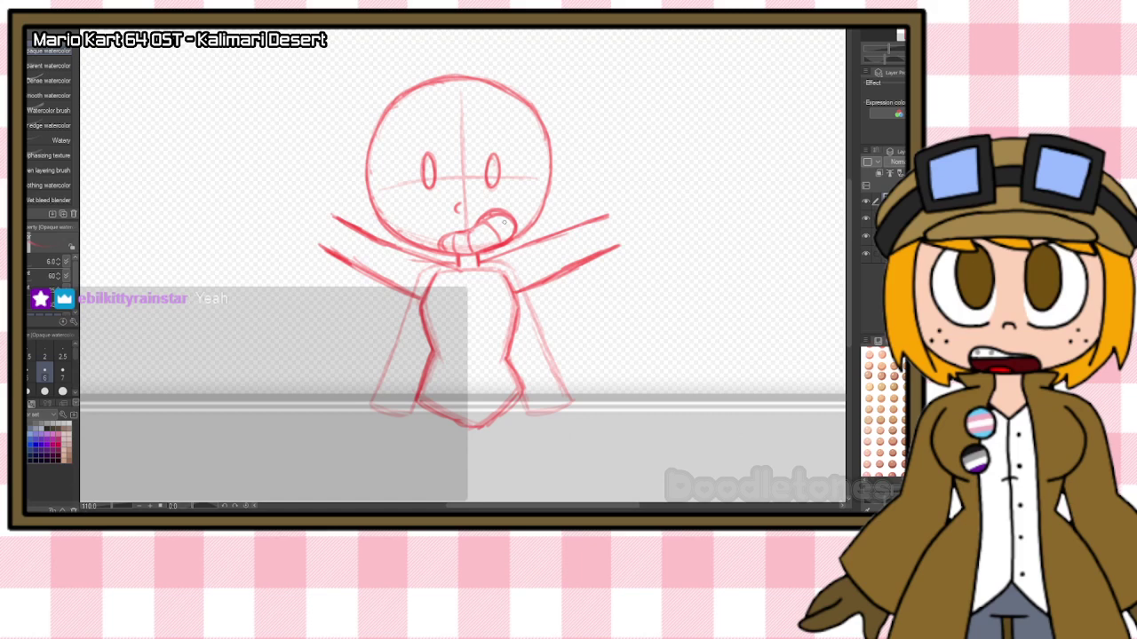
Lasso the eyes and nose, move them slightly upward, apply the transform and deselect.
{"action": "key", "text": "m"}
{"action": "mouse_move", "coordinate": [445, 140]}
{"action": "left_mouse_down"}
{"action": "mouse_move", "coordinate": [411, 153]}
{"action": "mouse_move", "coordinate": [427, 213]}
{"action": "mouse_move", "coordinate": [481, 204]}
{"action": "mouse_move", "coordinate": [522, 174]}
{"action": "mouse_move", "coordinate": [466, 126]}
{"action": "left_mouse_up"}
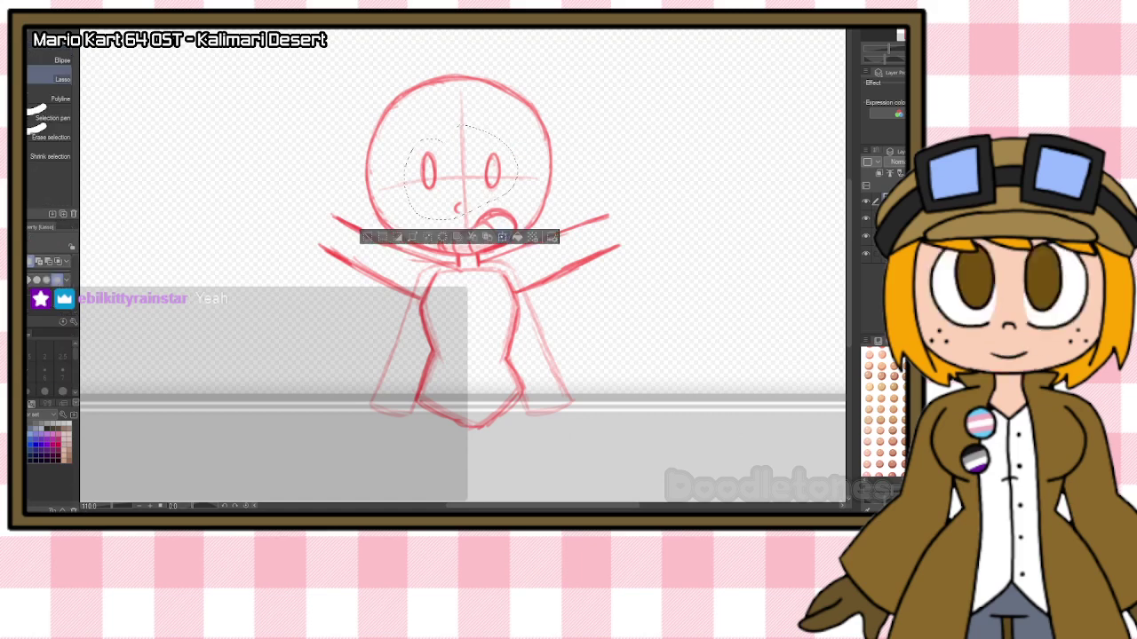
{"action": "key", "text": "ctrl+t"}
{"action": "left_click_drag", "start_coordinate": [494, 187], "coordinate": [493, 189]}
{"action": "key", "text": "Return"}
{"action": "key", "text": "ctrl+d"}
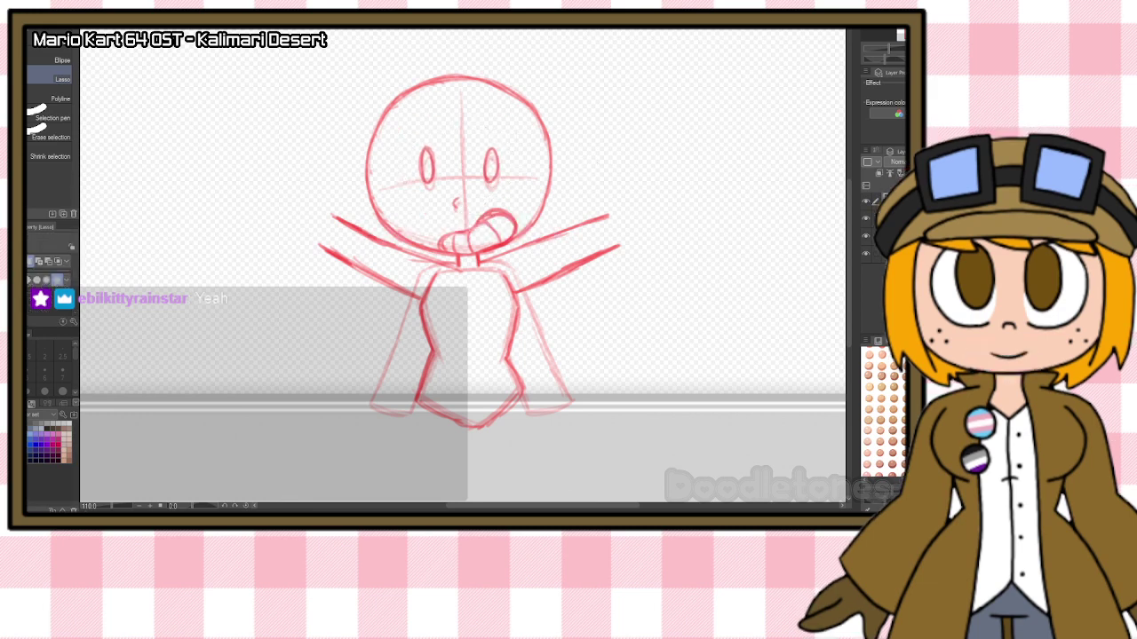
{"action": "key", "text": "b"}
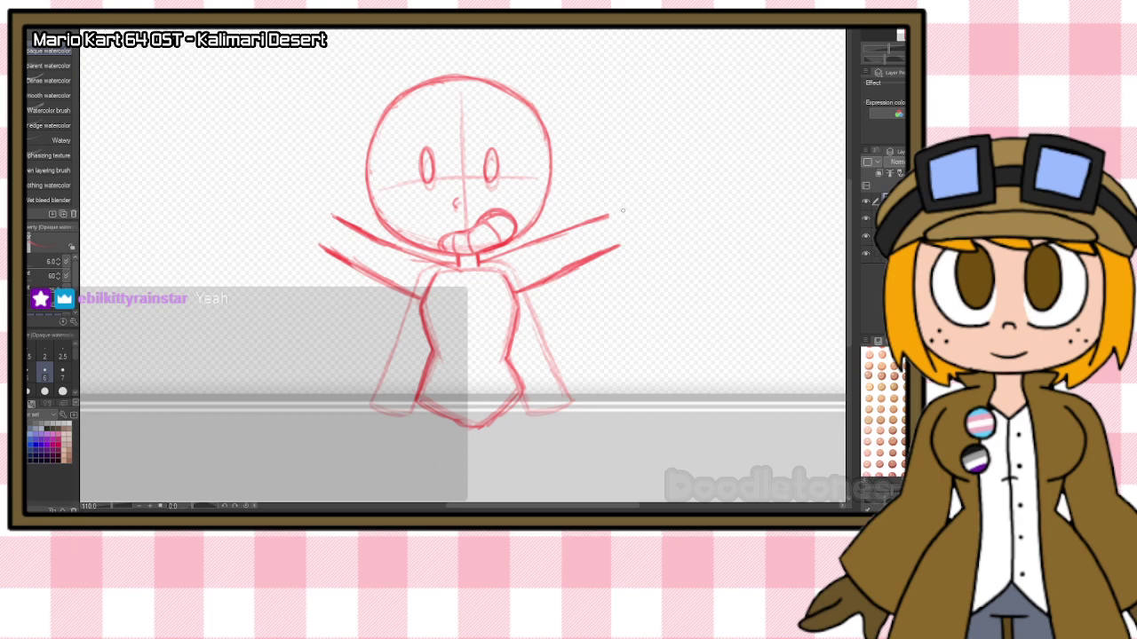
{"action": "mouse_move", "coordinate": [610, 212]}
{"action": "left_mouse_down"}
{"action": "mouse_move", "coordinate": [627, 193]}
{"action": "mouse_move", "coordinate": [641, 215]}
{"action": "mouse_move", "coordinate": [625, 245]}
{"action": "mouse_move", "coordinate": [641, 238]}
{"action": "left_mouse_up"}
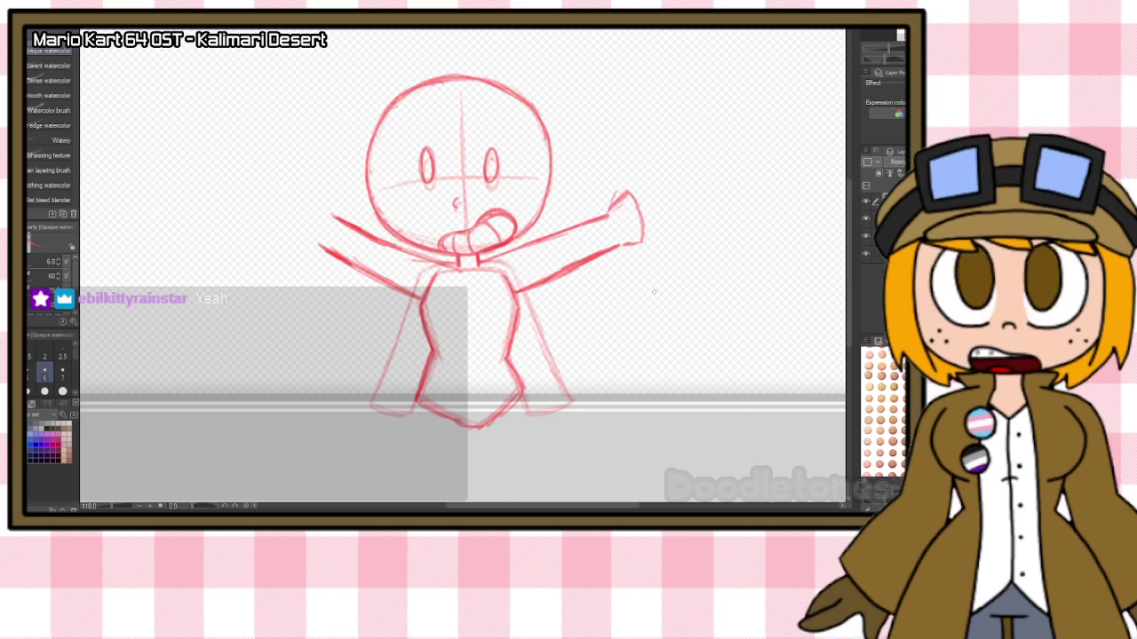
{"action": "key", "text": "ctrl+z"}
{"action": "key", "text": "ctrl+z"}
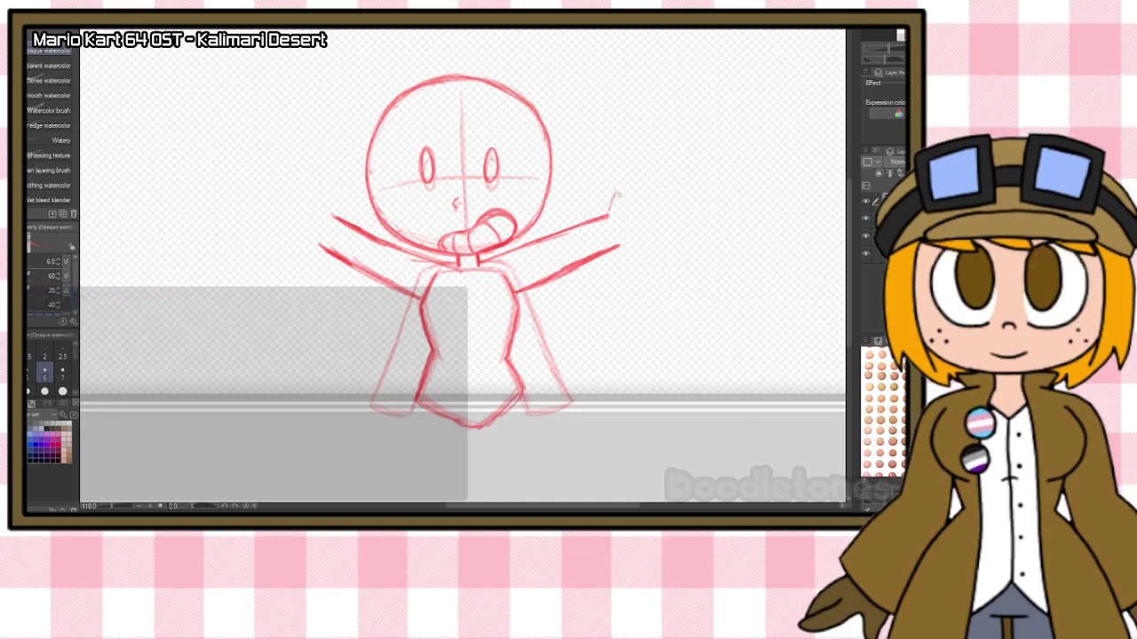
Draw an open hand with spread fingers and a thumb on the end of the right-hand arm.
{"action": "mouse_move", "coordinate": [610, 215]}
{"action": "left_mouse_down"}
{"action": "mouse_move", "coordinate": [631, 194]}
{"action": "mouse_move", "coordinate": [621, 204]}
{"action": "mouse_move", "coordinate": [639, 240]}
{"action": "left_mouse_up"}
{"action": "left_click_drag", "start_coordinate": [632, 201], "coordinate": [639, 245]}
{"action": "mouse_move", "coordinate": [615, 197]}
{"action": "left_mouse_down"}
{"action": "mouse_move", "coordinate": [654, 180]}
{"action": "mouse_move", "coordinate": [642, 207]}
{"action": "mouse_move", "coordinate": [661, 183]}
{"action": "mouse_move", "coordinate": [638, 210]}
{"action": "mouse_move", "coordinate": [673, 202]}
{"action": "mouse_move", "coordinate": [648, 218]}
{"action": "mouse_move", "coordinate": [671, 203]}
{"action": "mouse_move", "coordinate": [671, 240]}
{"action": "mouse_move", "coordinate": [659, 245]}
{"action": "mouse_move", "coordinate": [661, 234]}
{"action": "left_mouse_up"}
{"action": "left_click_drag", "start_coordinate": [627, 251], "coordinate": [659, 242]}
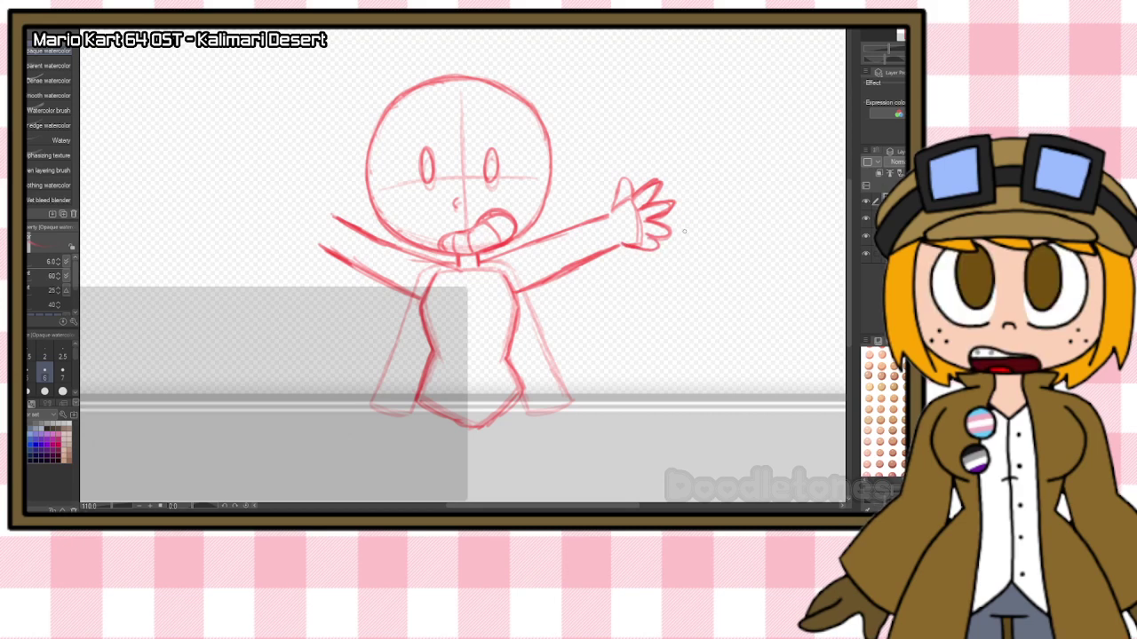
Draw a matching open hand with spread fingers, a thumb and a palm crease on the left-hand arm.
{"action": "scroll", "coordinate": [691, 190], "scroll_direction": "up", "scroll_amount": 1}
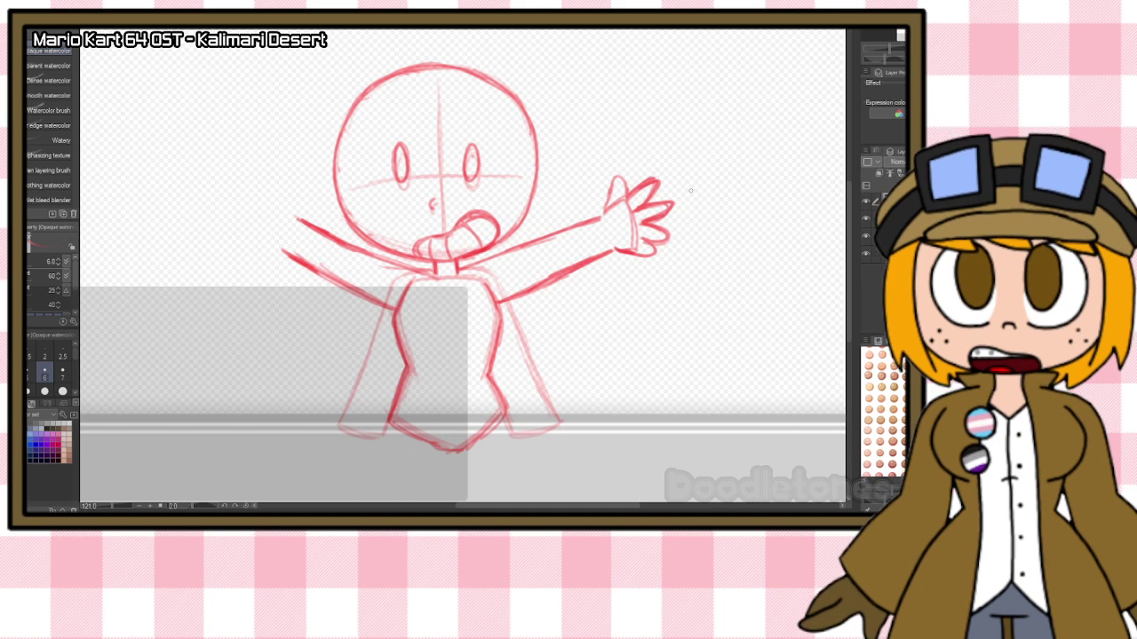
{"action": "mouse_move", "coordinate": [287, 204]}
{"action": "left_mouse_down"}
{"action": "mouse_move", "coordinate": [296, 218]}
{"action": "mouse_move", "coordinate": [263, 252]}
{"action": "mouse_move", "coordinate": [283, 249]}
{"action": "mouse_move", "coordinate": [282, 204]}
{"action": "left_mouse_up"}
{"action": "mouse_move", "coordinate": [259, 241]}
{"action": "left_mouse_down"}
{"action": "mouse_move", "coordinate": [294, 179]}
{"action": "mouse_move", "coordinate": [283, 201]}
{"action": "mouse_move", "coordinate": [301, 186]}
{"action": "mouse_move", "coordinate": [298, 211]}
{"action": "mouse_move", "coordinate": [262, 171]}
{"action": "mouse_move", "coordinate": [271, 202]}
{"action": "mouse_move", "coordinate": [257, 170]}
{"action": "mouse_move", "coordinate": [271, 201]}
{"action": "mouse_move", "coordinate": [238, 185]}
{"action": "mouse_move", "coordinate": [260, 216]}
{"action": "mouse_move", "coordinate": [251, 193]}
{"action": "mouse_move", "coordinate": [260, 216]}
{"action": "mouse_move", "coordinate": [235, 212]}
{"action": "mouse_move", "coordinate": [256, 229]}
{"action": "mouse_move", "coordinate": [220, 213]}
{"action": "left_mouse_up"}
{"action": "left_click_drag", "start_coordinate": [263, 219], "coordinate": [220, 211]}
{"action": "mouse_move", "coordinate": [256, 229]}
{"action": "left_mouse_down"}
{"action": "mouse_move", "coordinate": [222, 217]}
{"action": "mouse_move", "coordinate": [221, 245]}
{"action": "mouse_move", "coordinate": [229, 234]}
{"action": "left_mouse_up"}
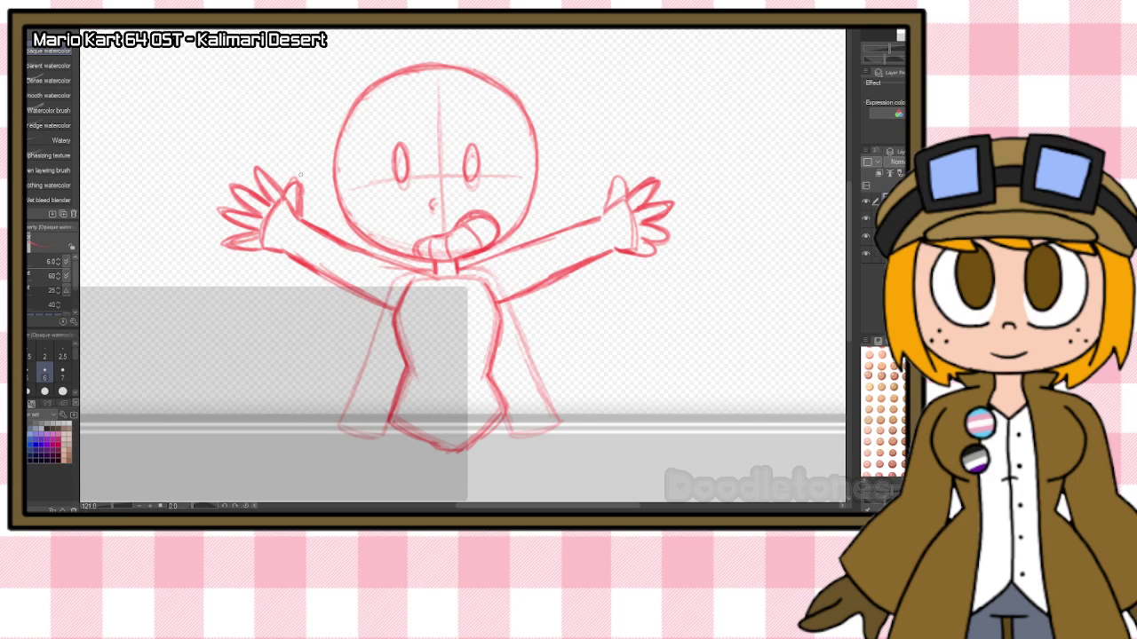
{"action": "mouse_move", "coordinate": [256, 248]}
{"action": "left_mouse_down"}
{"action": "mouse_move", "coordinate": [285, 254]}
{"action": "mouse_move", "coordinate": [240, 241]}
{"action": "mouse_move", "coordinate": [243, 252]}
{"action": "mouse_move", "coordinate": [255, 251]}
{"action": "mouse_move", "coordinate": [232, 240]}
{"action": "mouse_move", "coordinate": [232, 210]}
{"action": "mouse_move", "coordinate": [261, 216]}
{"action": "mouse_move", "coordinate": [282, 193]}
{"action": "left_mouse_up"}
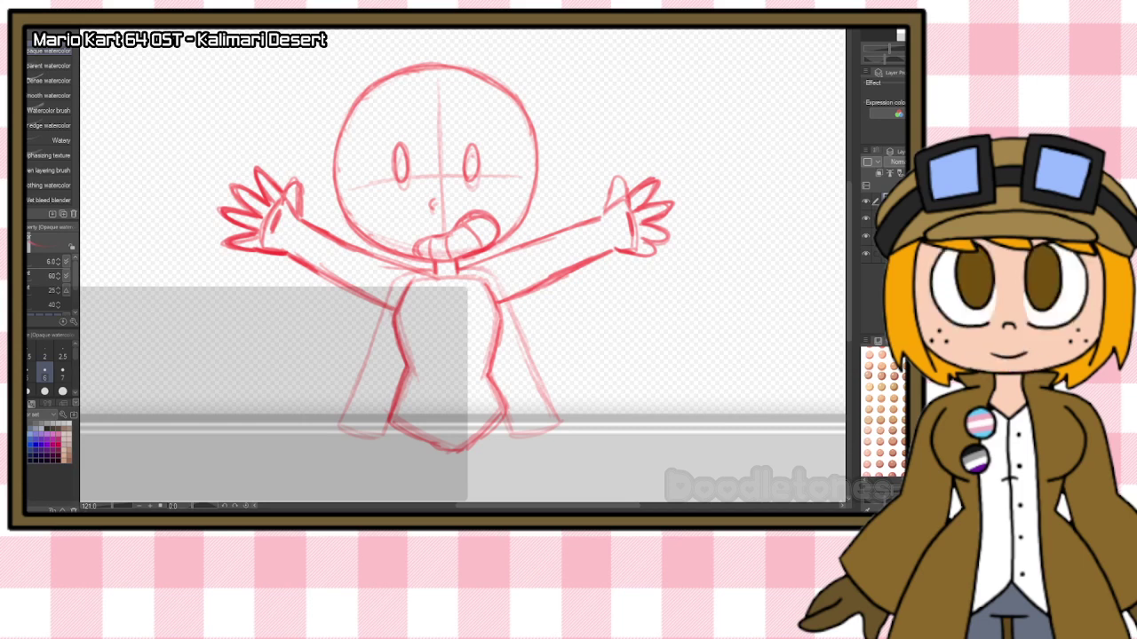
Lasso and delete the spread-fingered hands from both arm ends, deselecting after each one.
{"action": "key", "text": "m"}
{"action": "mouse_move", "coordinate": [698, 192]}
{"action": "left_mouse_down"}
{"action": "mouse_move", "coordinate": [642, 139]}
{"action": "mouse_move", "coordinate": [607, 167]}
{"action": "mouse_move", "coordinate": [615, 253]}
{"action": "mouse_move", "coordinate": [724, 249]}
{"action": "left_mouse_up"}
{"action": "key", "text": "Delete"}
{"action": "key", "text": "ctrl+d"}
{"action": "mouse_move", "coordinate": [309, 193]}
{"action": "left_mouse_down"}
{"action": "mouse_move", "coordinate": [239, 273]}
{"action": "mouse_move", "coordinate": [307, 218]}
{"action": "left_mouse_up"}
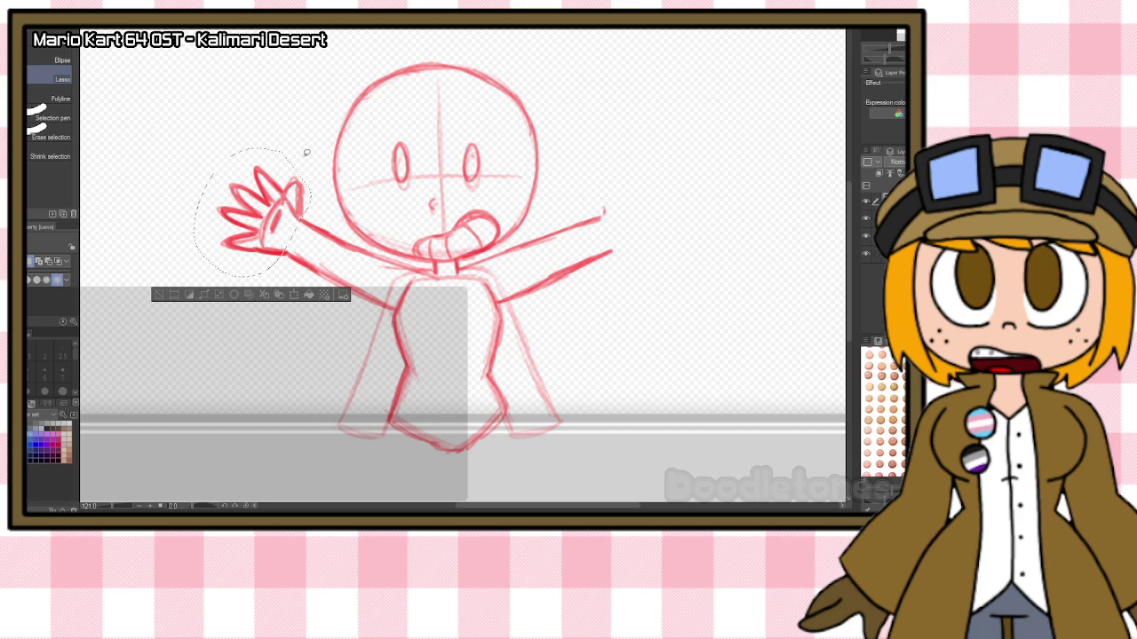
{"action": "key", "text": "Delete"}
{"action": "key", "text": "ctrl+d"}
Draw simple mitten-shaped hands with raised thumbs and short palm creases on both arm ends.
{"action": "key", "text": "b"}
{"action": "mouse_move", "coordinate": [616, 194]}
{"action": "left_mouse_down"}
{"action": "mouse_move", "coordinate": [649, 211]}
{"action": "mouse_move", "coordinate": [622, 214]}
{"action": "mouse_move", "coordinate": [667, 231]}
{"action": "mouse_move", "coordinate": [648, 213]}
{"action": "mouse_move", "coordinate": [664, 240]}
{"action": "mouse_move", "coordinate": [614, 251]}
{"action": "mouse_move", "coordinate": [670, 233]}
{"action": "mouse_move", "coordinate": [642, 249]}
{"action": "mouse_move", "coordinate": [604, 252]}
{"action": "left_mouse_up"}
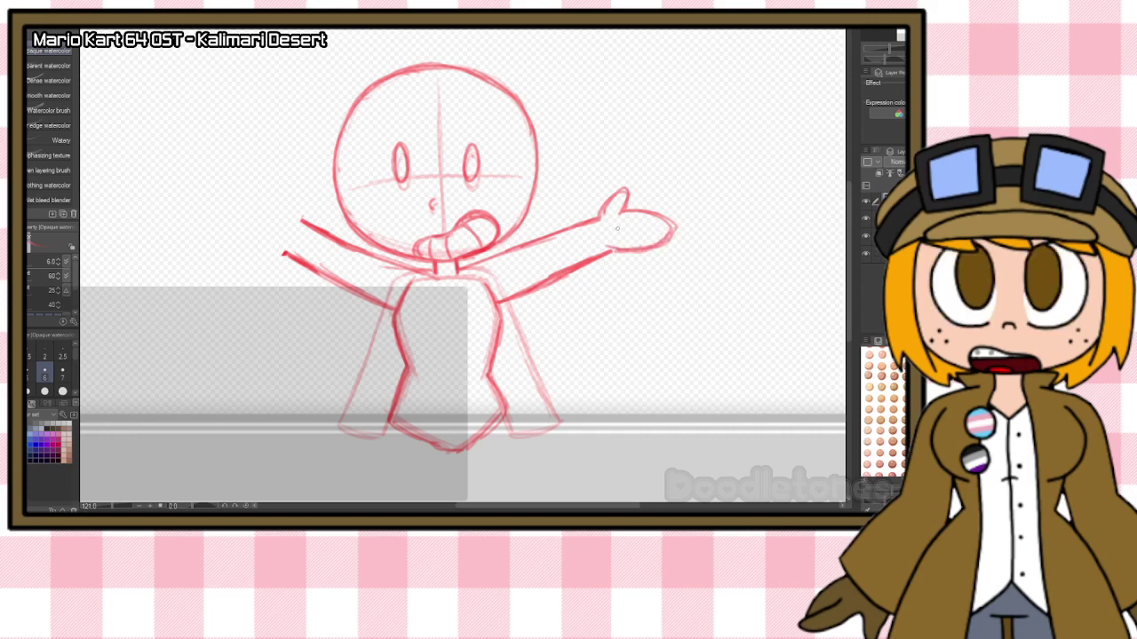
{"action": "mouse_move", "coordinate": [301, 220]}
{"action": "left_mouse_down"}
{"action": "mouse_move", "coordinate": [282, 208]}
{"action": "mouse_move", "coordinate": [278, 199]}
{"action": "mouse_move", "coordinate": [299, 212]}
{"action": "mouse_move", "coordinate": [230, 215]}
{"action": "mouse_move", "coordinate": [268, 251]}
{"action": "mouse_move", "coordinate": [232, 234]}
{"action": "mouse_move", "coordinate": [260, 245]}
{"action": "mouse_move", "coordinate": [284, 203]}
{"action": "mouse_move", "coordinate": [277, 195]}
{"action": "mouse_move", "coordinate": [290, 199]}
{"action": "mouse_move", "coordinate": [283, 189]}
{"action": "mouse_move", "coordinate": [270, 213]}
{"action": "mouse_move", "coordinate": [250, 209]}
{"action": "mouse_move", "coordinate": [230, 226]}
{"action": "mouse_move", "coordinate": [286, 255]}
{"action": "left_mouse_up"}
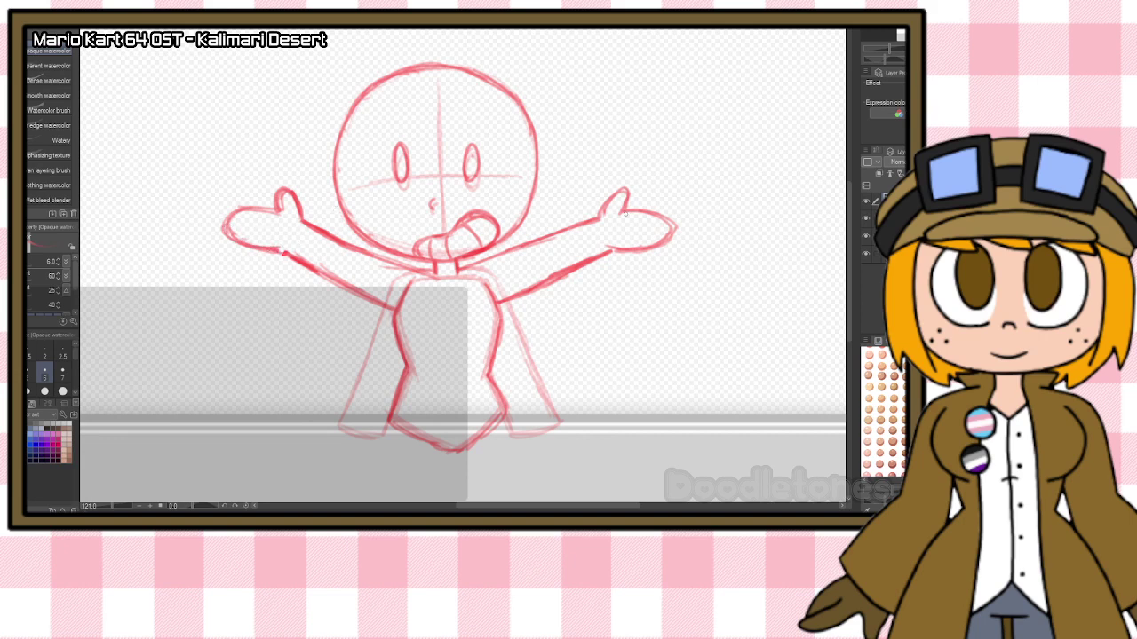
{"action": "left_click_drag", "start_coordinate": [277, 220], "coordinate": [268, 231]}
{"action": "left_click_drag", "start_coordinate": [621, 217], "coordinate": [628, 232]}
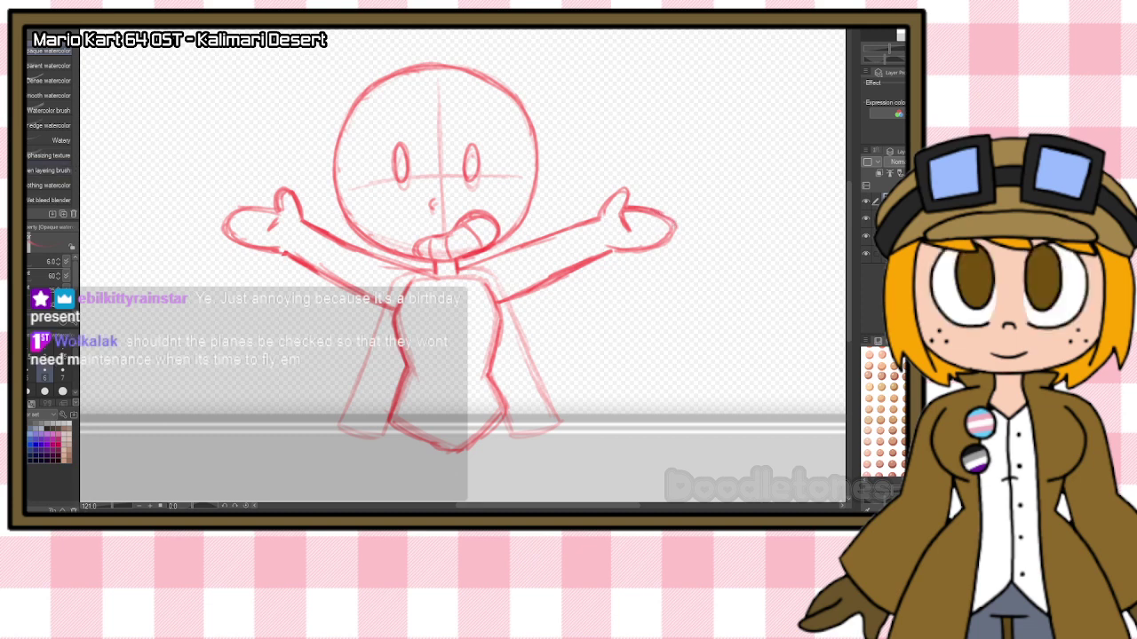
Add a new layer, toggle the raised-arms sketch off and on to compare it with the rough, and fade it.
{"action": "key", "text": "e"}
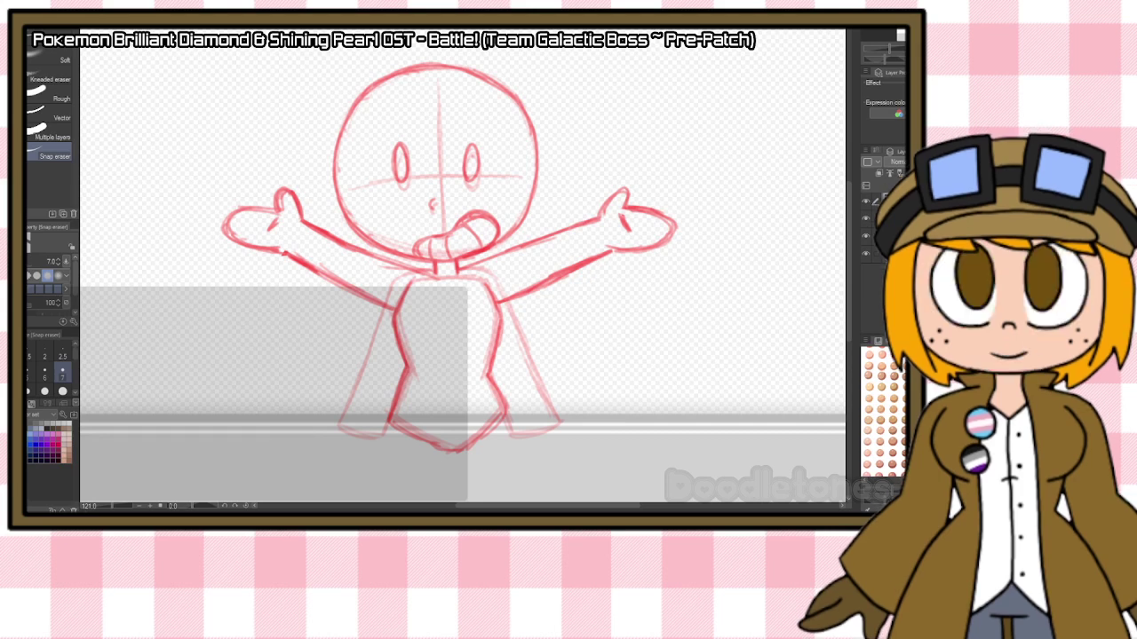
{"action": "scroll", "coordinate": [360, 223], "scroll_direction": "down", "scroll_amount": 2}
{"action": "scroll", "coordinate": [470, 179], "scroll_direction": "down", "scroll_amount": 1}
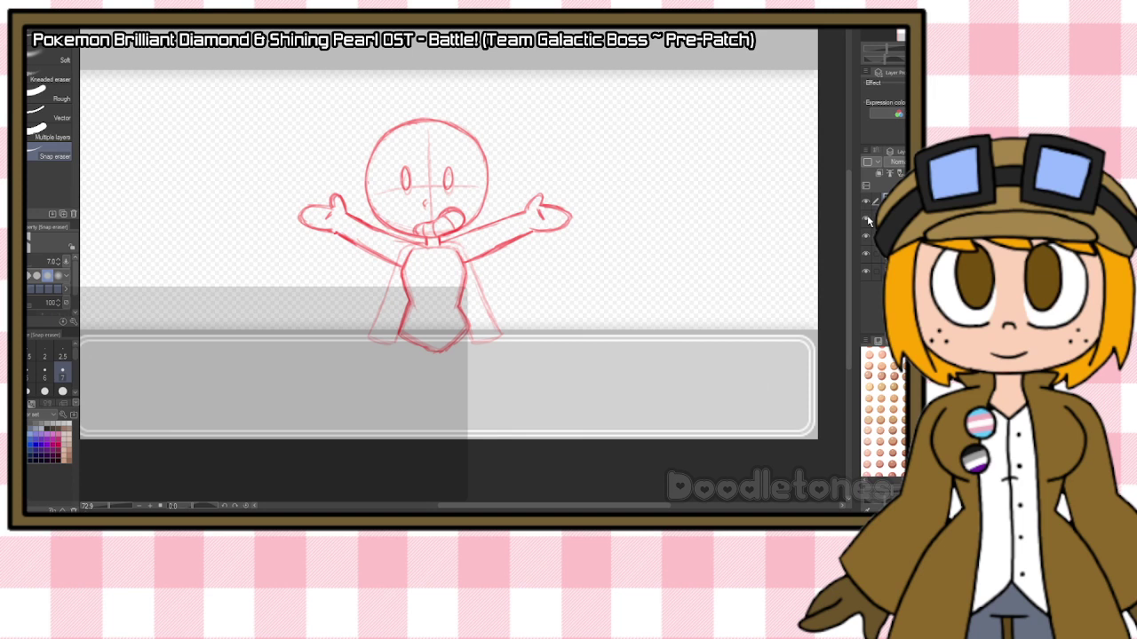
{"action": "left_click", "coordinate": [867, 219]}
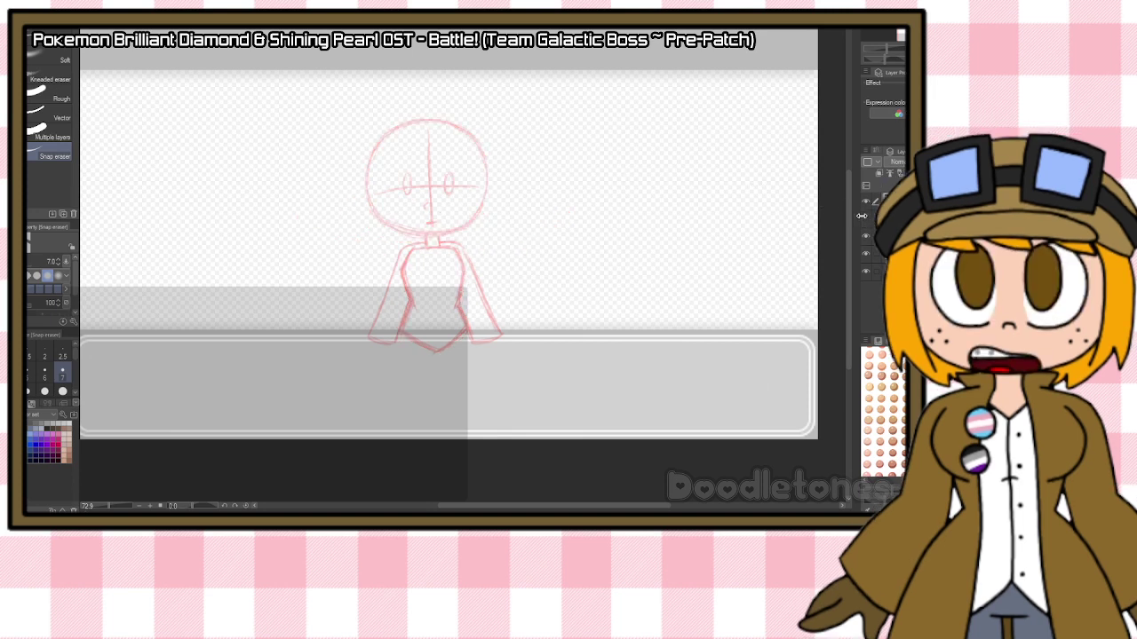
{"action": "left_click", "coordinate": [867, 219]}
{"action": "left_click", "coordinate": [888, 219]}
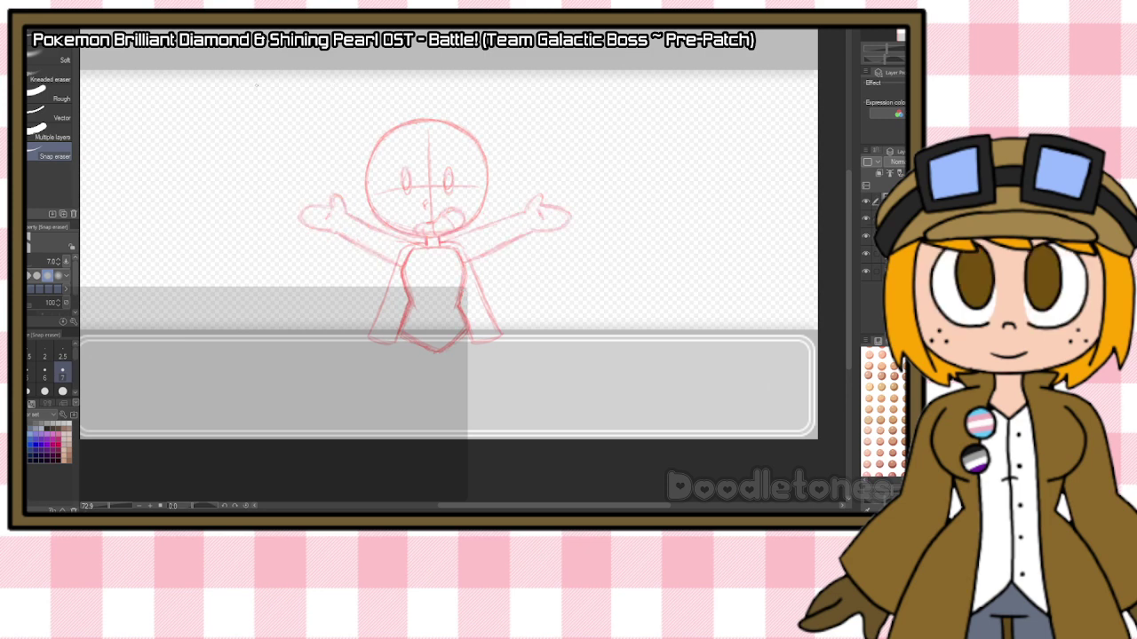
Trace the round head outline in darker red over the faded sketches on the new layer.
{"action": "scroll", "coordinate": [526, 170], "scroll_direction": "up", "scroll_amount": 5}
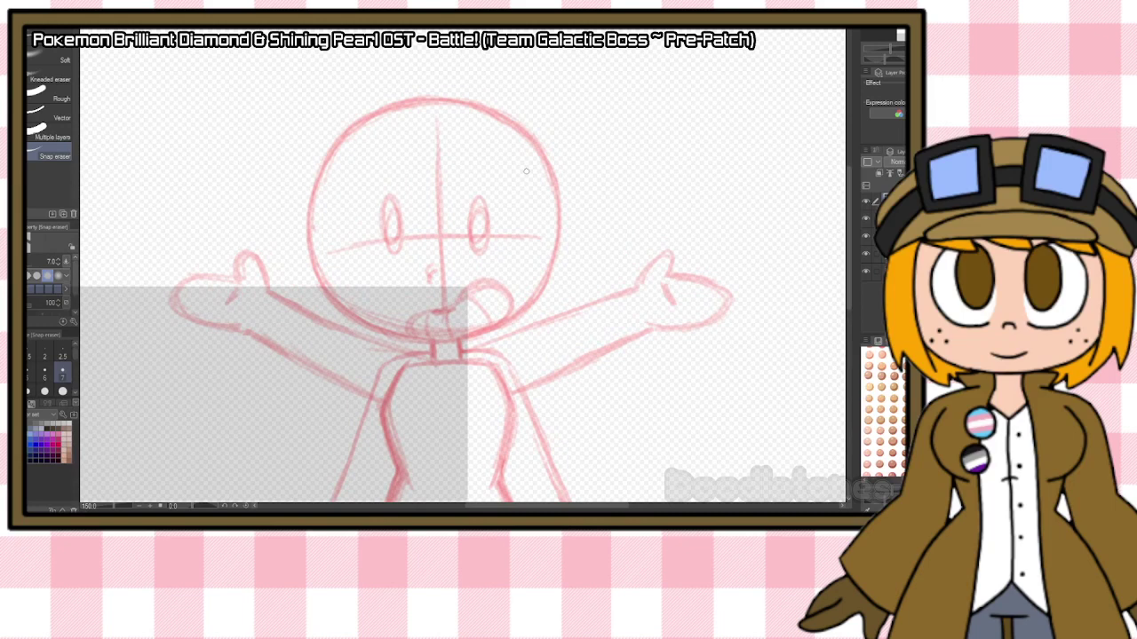
{"action": "key", "text": "b"}
{"action": "mouse_move", "coordinate": [329, 157]}
{"action": "left_mouse_down"}
{"action": "mouse_move", "coordinate": [316, 253]}
{"action": "mouse_move", "coordinate": [312, 234]}
{"action": "mouse_move", "coordinate": [350, 296]}
{"action": "mouse_move", "coordinate": [342, 305]}
{"action": "mouse_move", "coordinate": [411, 341]}
{"action": "mouse_move", "coordinate": [471, 336]}
{"action": "left_mouse_up"}
{"action": "mouse_move", "coordinate": [320, 169]}
{"action": "left_mouse_down"}
{"action": "mouse_move", "coordinate": [345, 138]}
{"action": "mouse_move", "coordinate": [428, 102]}
{"action": "left_mouse_up"}
{"action": "mouse_move", "coordinate": [350, 139]}
{"action": "left_mouse_down"}
{"action": "mouse_move", "coordinate": [453, 100]}
{"action": "mouse_move", "coordinate": [503, 115]}
{"action": "mouse_move", "coordinate": [553, 185]}
{"action": "mouse_move", "coordinate": [544, 283]}
{"action": "mouse_move", "coordinate": [493, 328]}
{"action": "mouse_move", "coordinate": [430, 343]}
{"action": "left_mouse_up"}
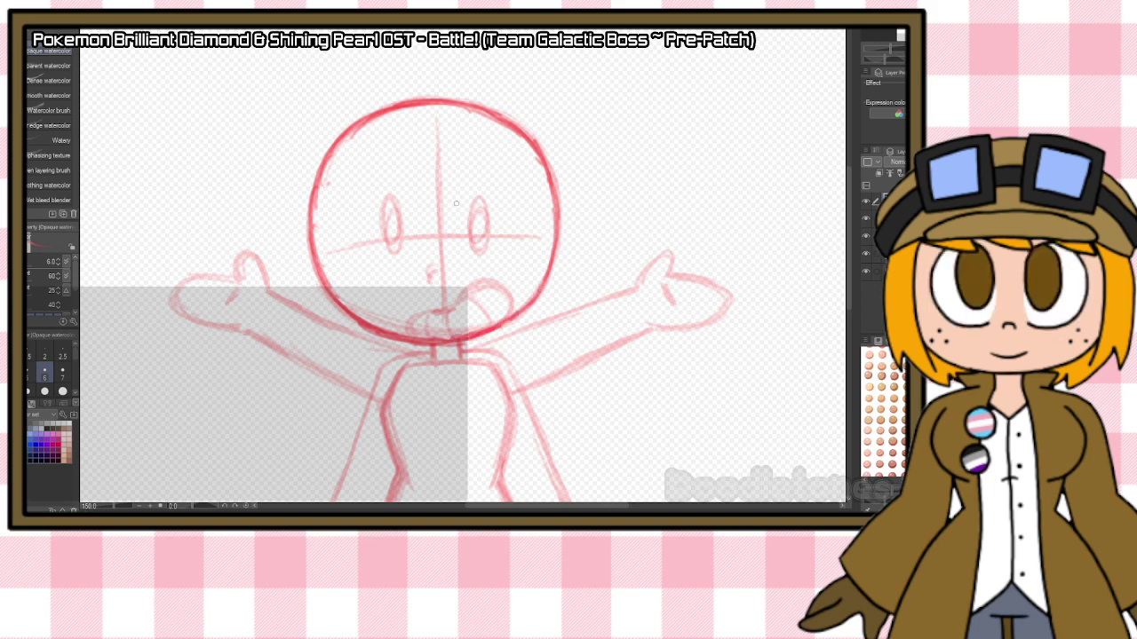
Draw two closed arched eyes, a small curved nose and a short slanted smile on the face.
{"action": "left_click_drag", "start_coordinate": [374, 237], "coordinate": [504, 232]}
{"action": "left_click_drag", "start_coordinate": [433, 268], "coordinate": [435, 284]}
{"action": "left_click_drag", "start_coordinate": [442, 326], "coordinate": [469, 312]}
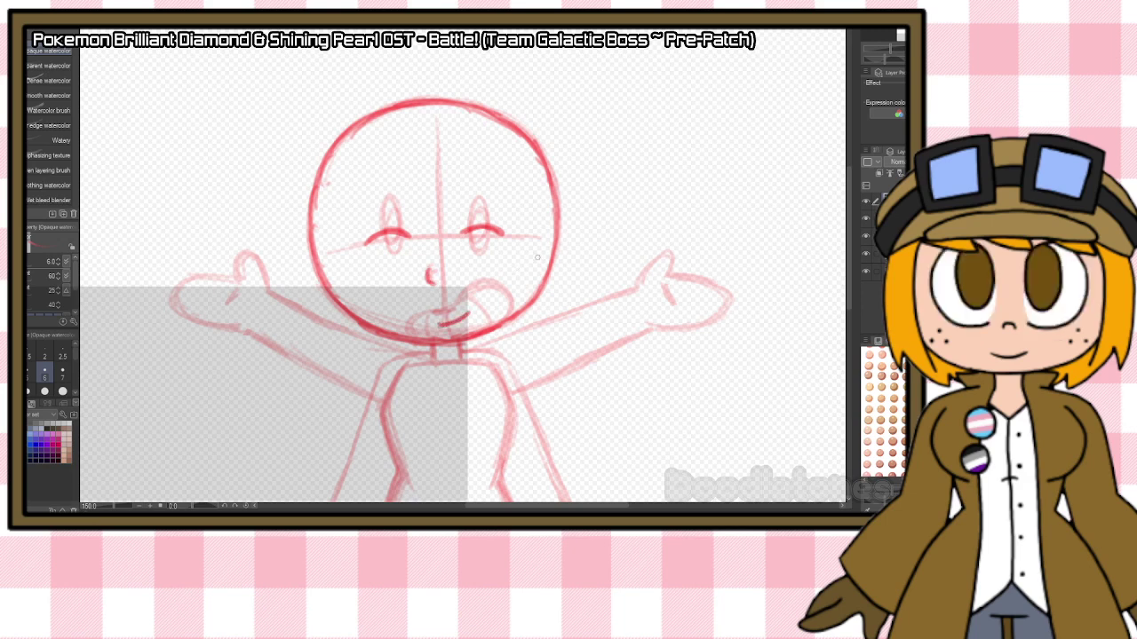
Trace the neck, the torso sides and the pointed hip outline in darker red.
{"action": "scroll", "coordinate": [517, 245], "scroll_direction": "down", "scroll_amount": 5}
{"action": "mouse_move", "coordinate": [432, 228]}
{"action": "left_mouse_down"}
{"action": "mouse_move", "coordinate": [380, 286]}
{"action": "mouse_move", "coordinate": [394, 345]}
{"action": "left_mouse_up"}
{"action": "mouse_move", "coordinate": [387, 300]}
{"action": "left_mouse_down"}
{"action": "mouse_move", "coordinate": [430, 453]}
{"action": "mouse_move", "coordinate": [453, 462]}
{"action": "left_mouse_up"}
{"action": "mouse_move", "coordinate": [496, 250]}
{"action": "left_mouse_down"}
{"action": "mouse_move", "coordinate": [506, 327]}
{"action": "mouse_move", "coordinate": [513, 292]}
{"action": "mouse_move", "coordinate": [499, 360]}
{"action": "mouse_move", "coordinate": [522, 410]}
{"action": "mouse_move", "coordinate": [454, 464]}
{"action": "left_mouse_up"}
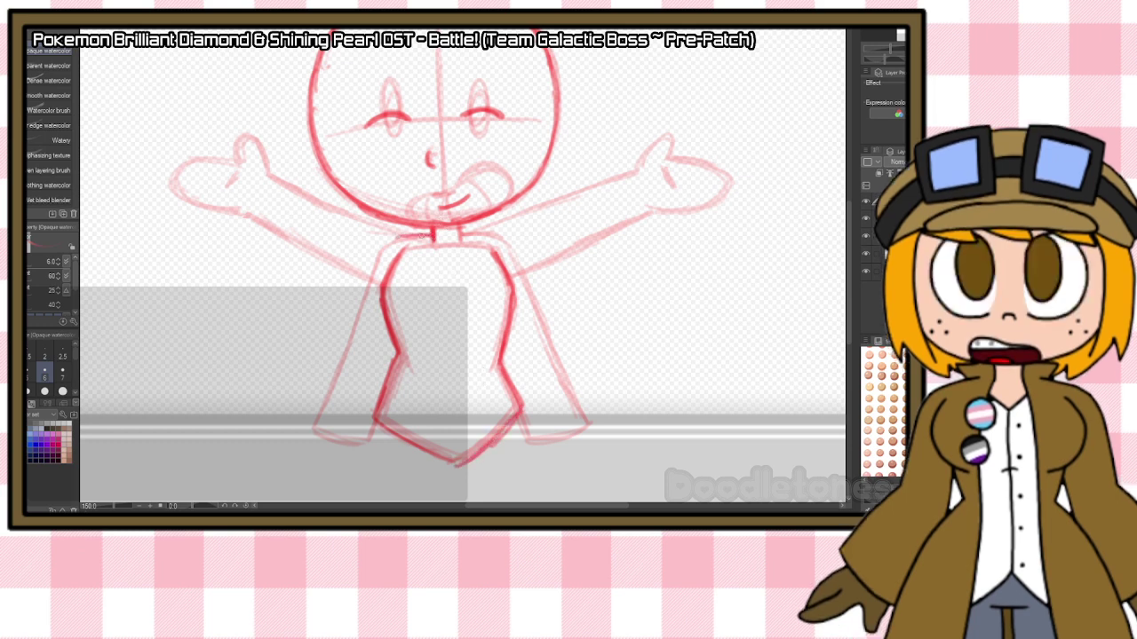
Draw both shoulders with bent arms reaching back toward the hips, adding short lines for the inner elbows.
{"action": "mouse_move", "coordinate": [380, 252]}
{"action": "left_mouse_down"}
{"action": "mouse_move", "coordinate": [338, 326]}
{"action": "mouse_move", "coordinate": [382, 375]}
{"action": "left_mouse_up"}
{"action": "left_click_drag", "start_coordinate": [341, 333], "coordinate": [387, 382]}
{"action": "mouse_move", "coordinate": [460, 233]}
{"action": "left_mouse_down"}
{"action": "mouse_move", "coordinate": [514, 251]}
{"action": "mouse_move", "coordinate": [551, 329]}
{"action": "mouse_move", "coordinate": [513, 378]}
{"action": "left_mouse_up"}
{"action": "left_click_drag", "start_coordinate": [549, 325], "coordinate": [520, 373]}
{"action": "left_click_drag", "start_coordinate": [364, 319], "coordinate": [388, 322]}
{"action": "left_click_drag", "start_coordinate": [508, 321], "coordinate": [529, 314]}
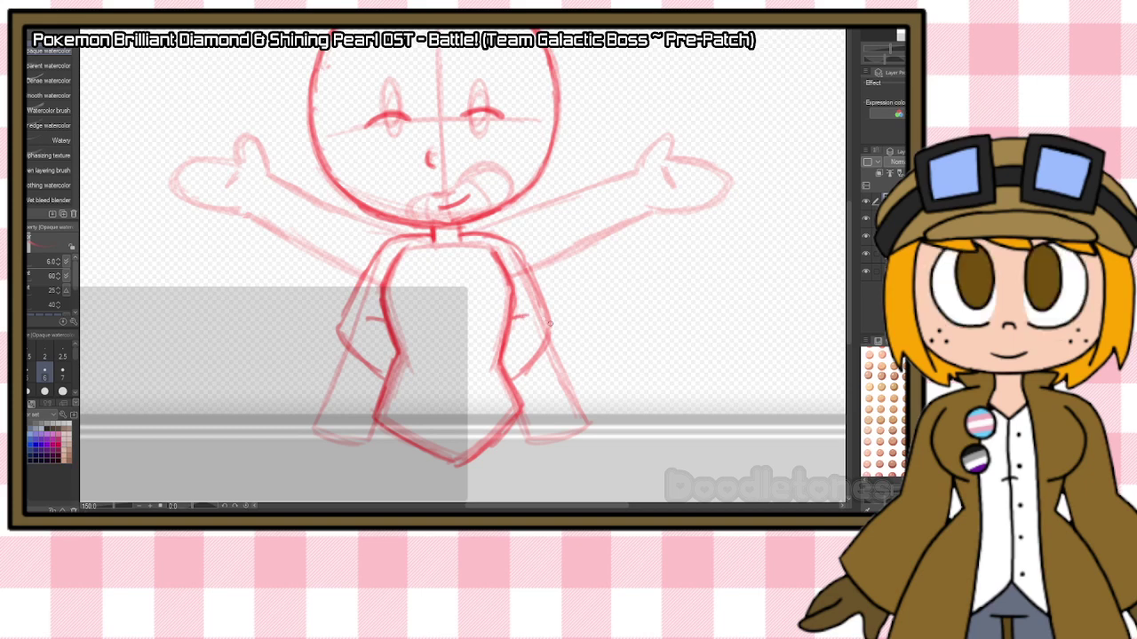
Fade the bent-arms sketch and add a new layer for another pose.
{"action": "scroll", "coordinate": [549, 324], "scroll_direction": "down", "scroll_amount": 2}
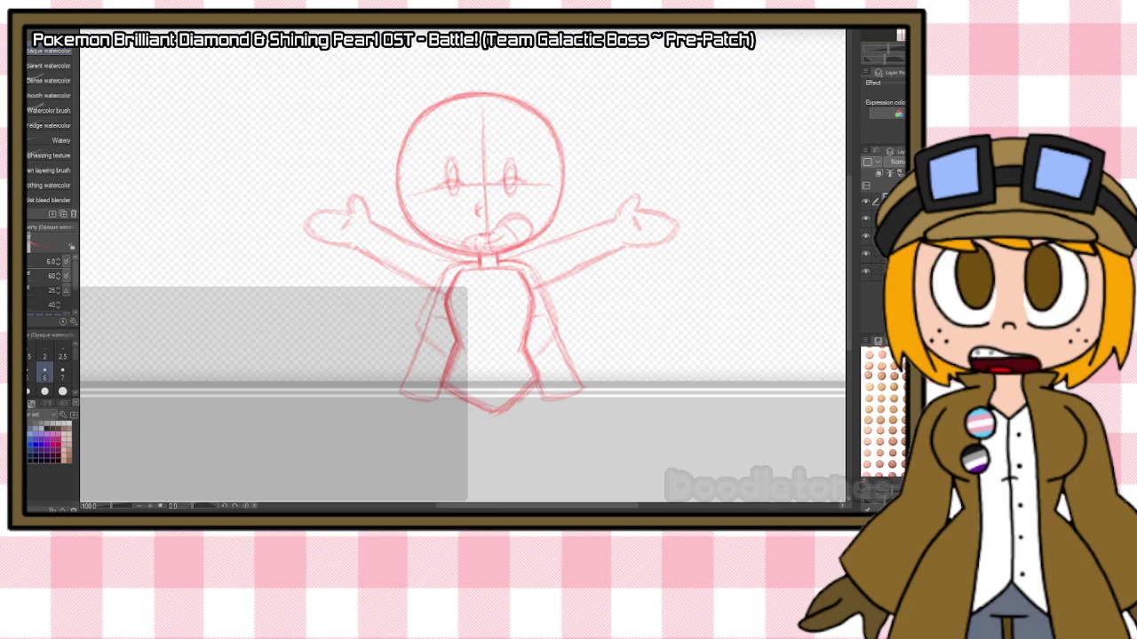
{"action": "key", "text": "ctrl+shift+n"}
Trace the full head circle with overlapping dark red strokes on the newest layer.
{"action": "scroll", "coordinate": [492, 167], "scroll_direction": "up", "scroll_amount": 2}
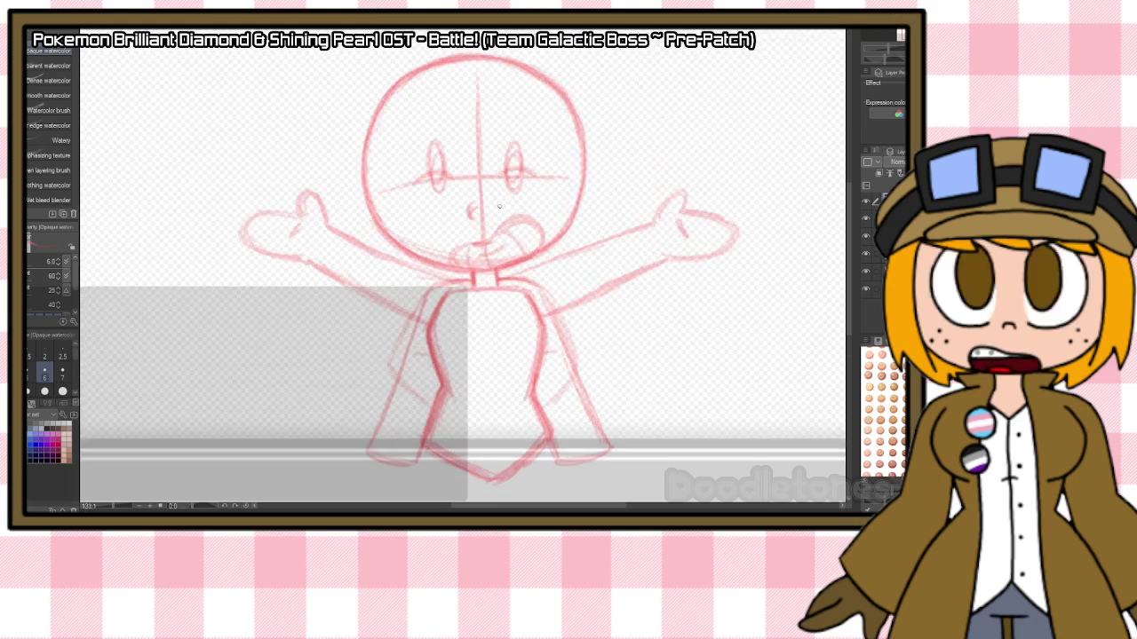
{"action": "scroll", "coordinate": [480, 53], "scroll_direction": "up", "scroll_amount": 1}
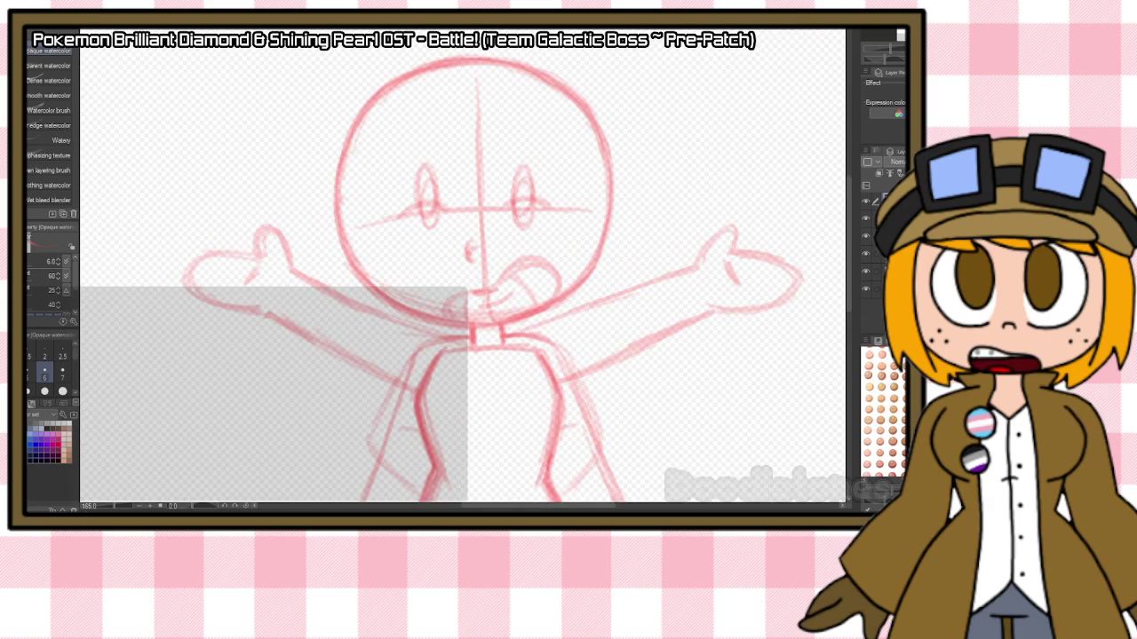
{"action": "mouse_move", "coordinate": [355, 111]}
{"action": "left_mouse_down"}
{"action": "mouse_move", "coordinate": [335, 175]}
{"action": "mouse_move", "coordinate": [358, 254]}
{"action": "mouse_move", "coordinate": [444, 320]}
{"action": "mouse_move", "coordinate": [484, 323]}
{"action": "left_mouse_up"}
{"action": "left_click_drag", "start_coordinate": [413, 312], "coordinate": [517, 320]}
{"action": "mouse_move", "coordinate": [352, 149]}
{"action": "left_mouse_down"}
{"action": "mouse_move", "coordinate": [412, 69]}
{"action": "mouse_move", "coordinate": [435, 76]}
{"action": "mouse_move", "coordinate": [479, 57]}
{"action": "mouse_move", "coordinate": [384, 86]}
{"action": "mouse_move", "coordinate": [533, 75]}
{"action": "left_mouse_up"}
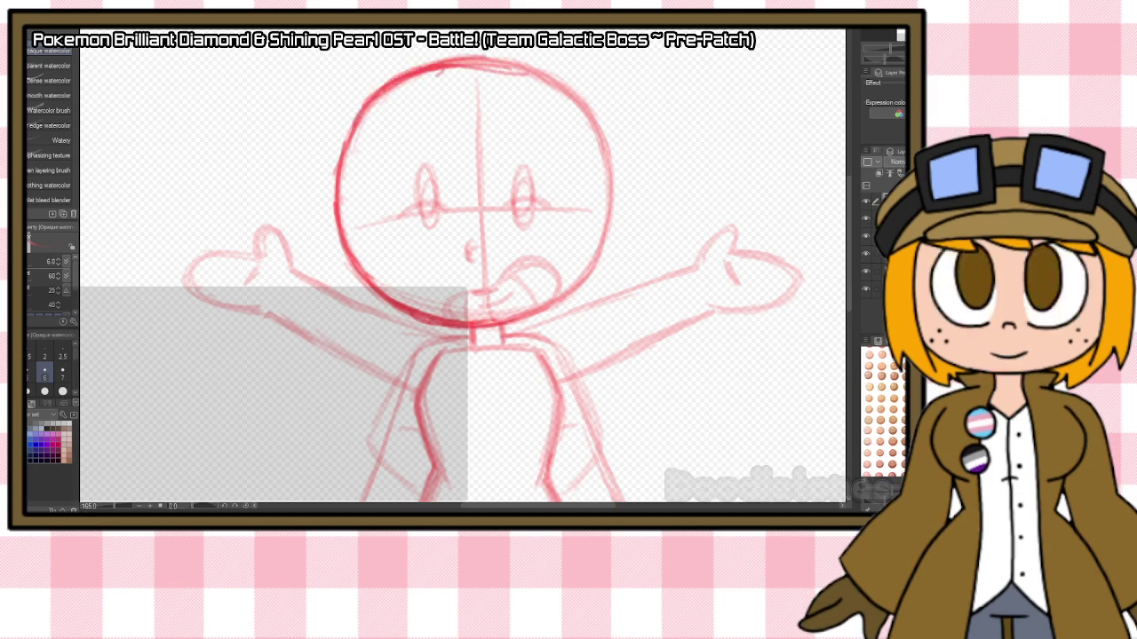
{"action": "mouse_move", "coordinate": [462, 64]}
{"action": "left_mouse_down"}
{"action": "mouse_move", "coordinate": [523, 82]}
{"action": "mouse_move", "coordinate": [521, 71]}
{"action": "mouse_move", "coordinate": [486, 62]}
{"action": "mouse_move", "coordinate": [571, 101]}
{"action": "mouse_move", "coordinate": [599, 142]}
{"action": "left_mouse_up"}
{"action": "left_click_drag", "start_coordinate": [567, 94], "coordinate": [610, 165]}
{"action": "mouse_move", "coordinate": [605, 227]}
{"action": "left_mouse_down"}
{"action": "mouse_move", "coordinate": [588, 273]}
{"action": "mouse_move", "coordinate": [544, 309]}
{"action": "mouse_move", "coordinate": [460, 309]}
{"action": "left_mouse_up"}
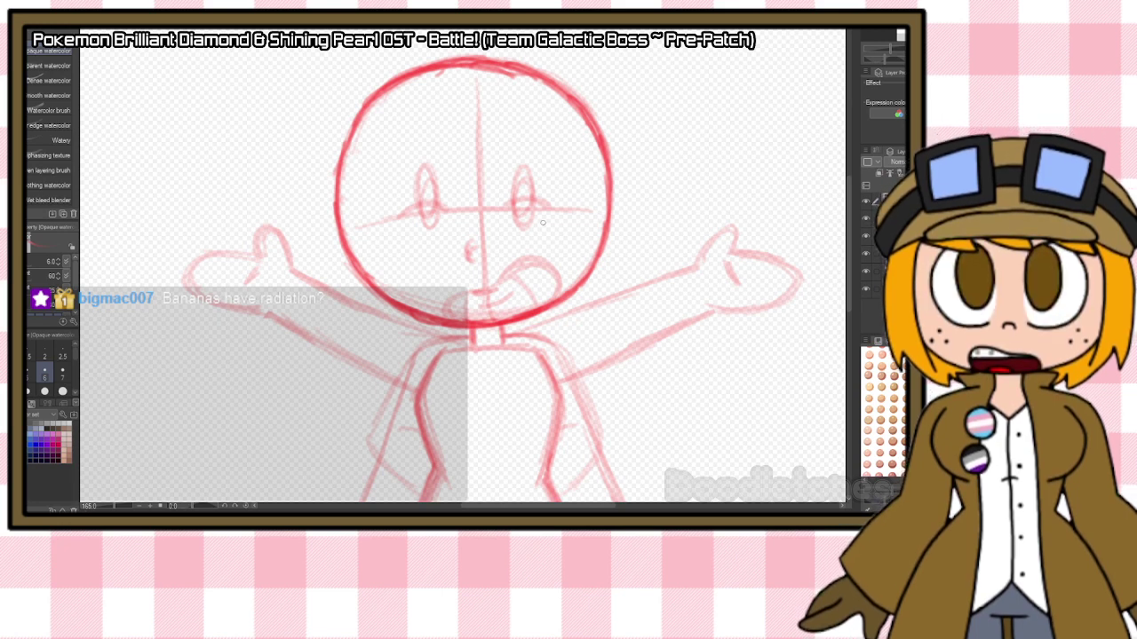
{"action": "key", "text": "e"}
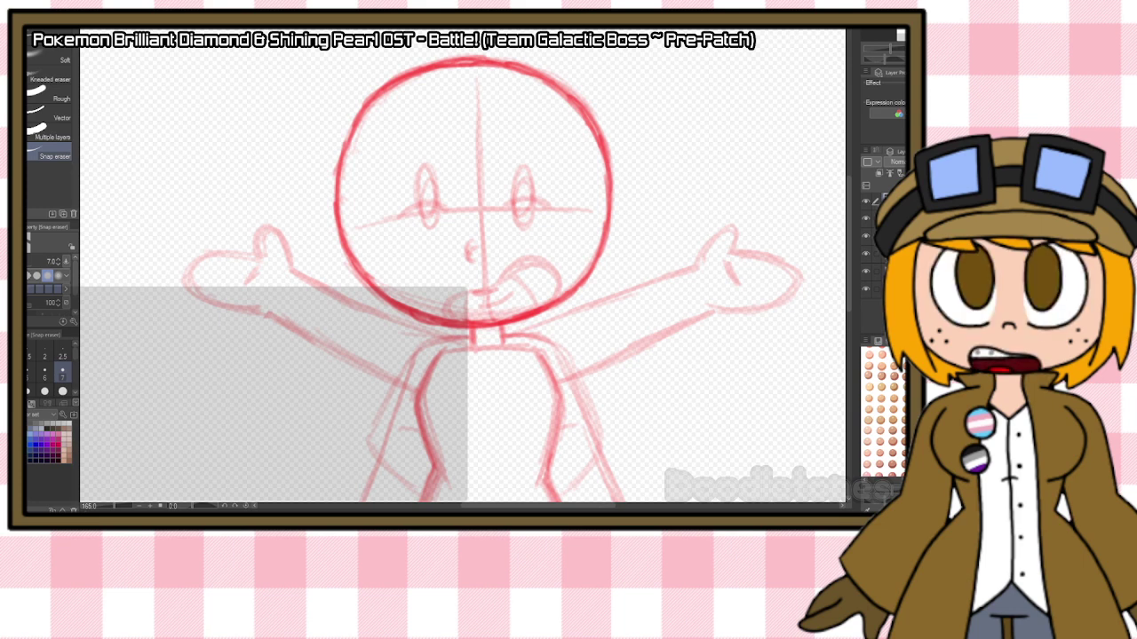
{"action": "scroll", "coordinate": [237, 390], "scroll_direction": "down", "scroll_amount": 1}
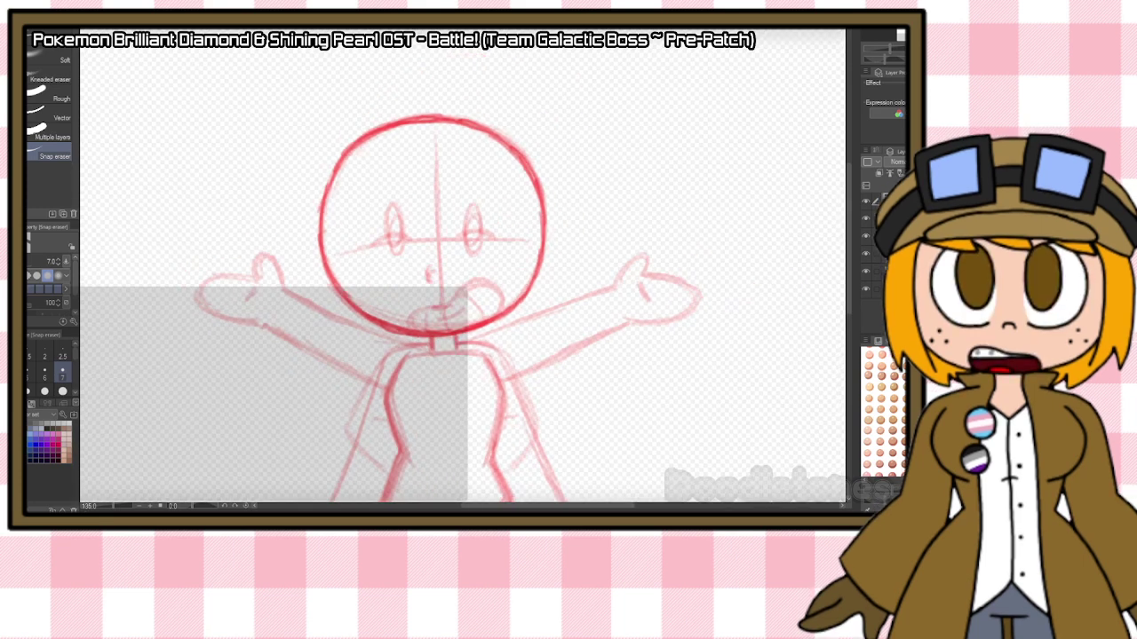
{"action": "key", "text": "b"}
{"action": "scroll", "coordinate": [522, 404], "scroll_direction": "up", "scroll_amount": 1}
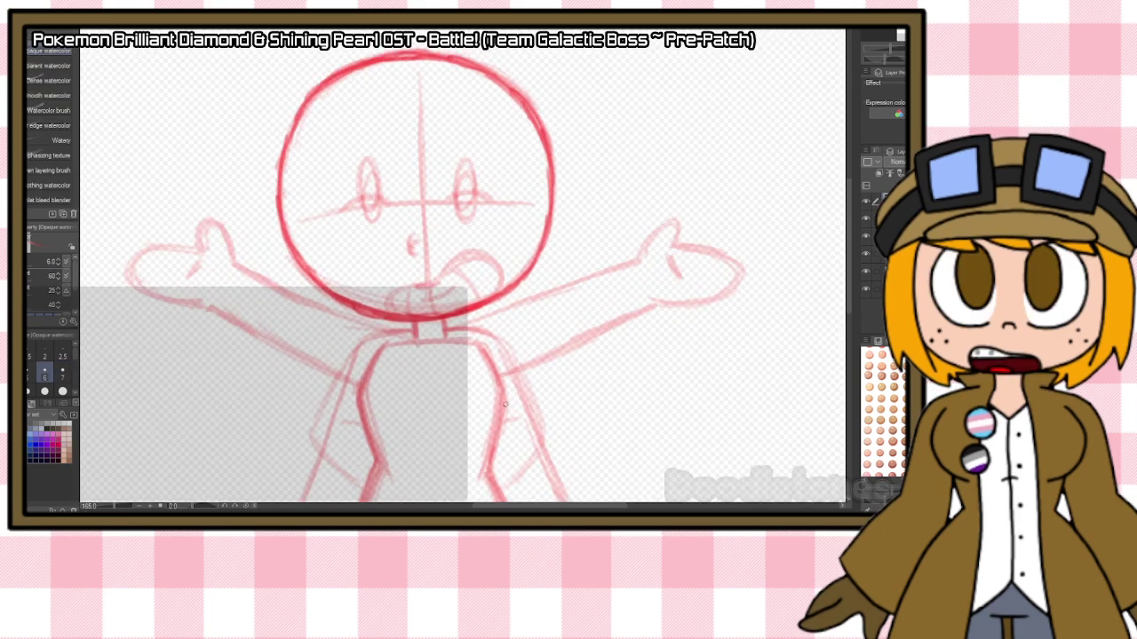
Trace the neck, both torso sides and the pointed hip outline in darker red over the faded pose.
{"action": "scroll", "coordinate": [506, 405], "scroll_direction": "up", "scroll_amount": 1}
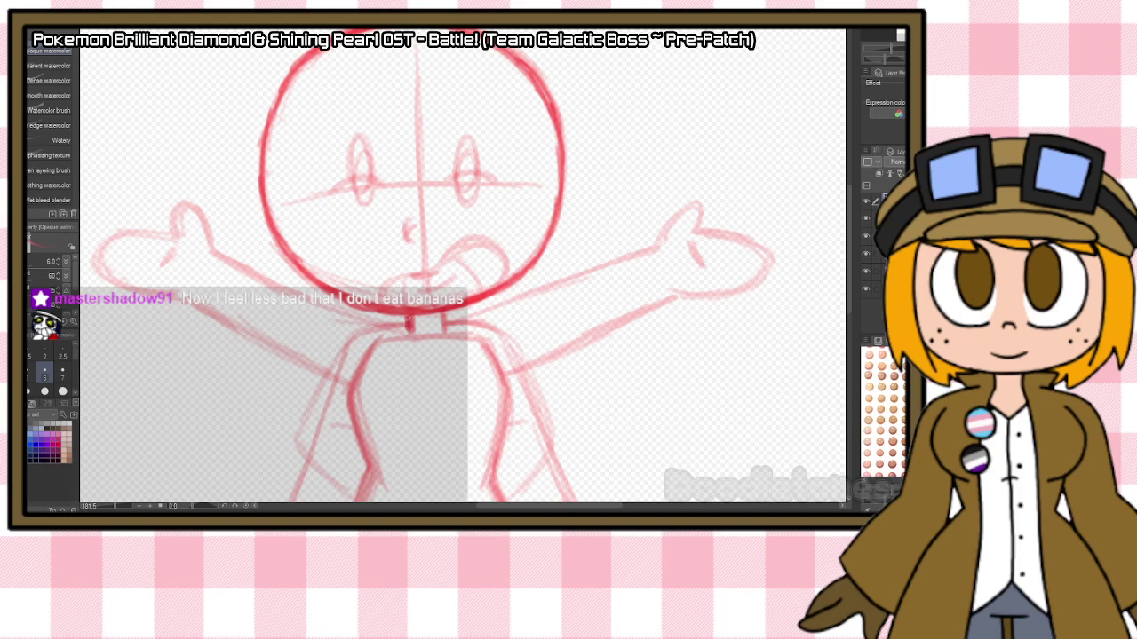
{"action": "left_click_drag", "start_coordinate": [443, 313], "coordinate": [445, 330]}
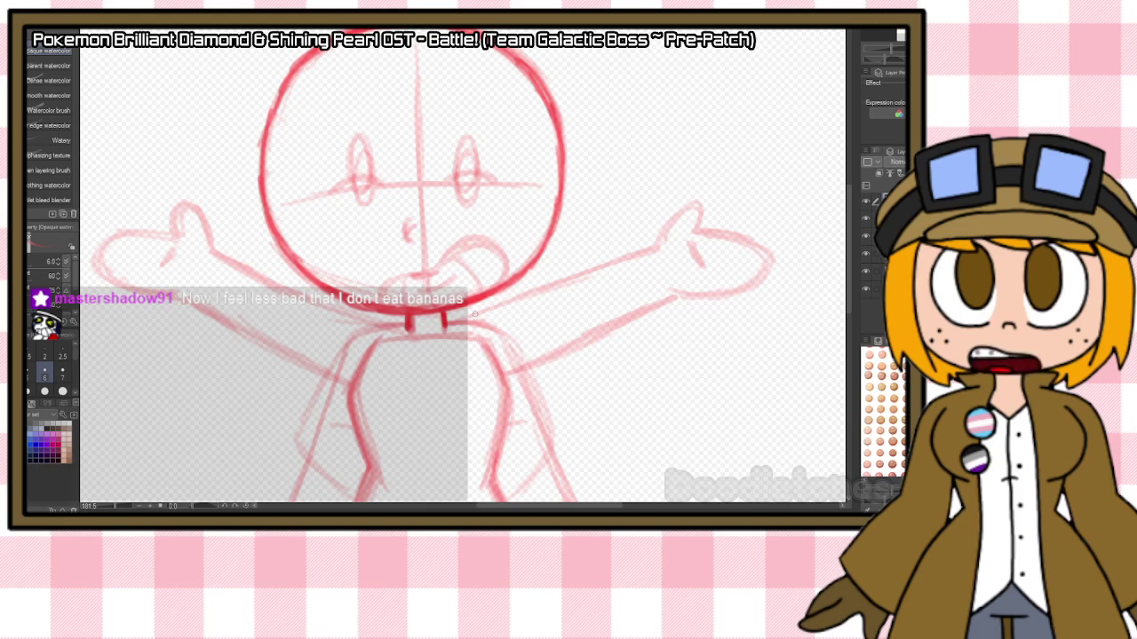
{"action": "scroll", "coordinate": [469, 269], "scroll_direction": "down", "scroll_amount": 4}
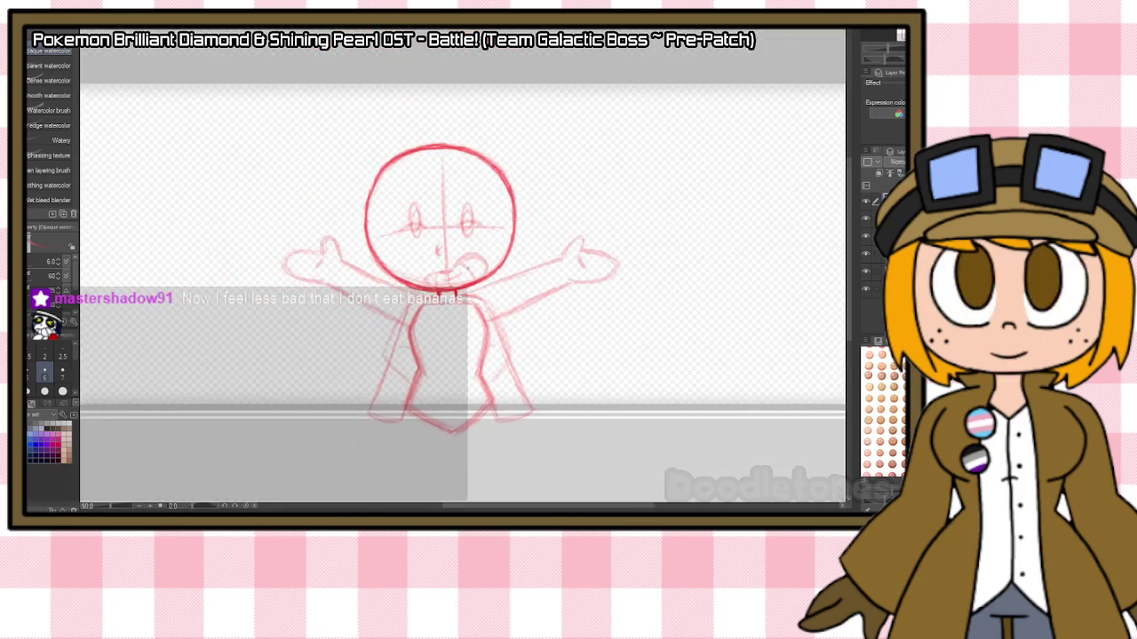
{"action": "scroll", "coordinate": [420, 332], "scroll_direction": "up", "scroll_amount": 5}
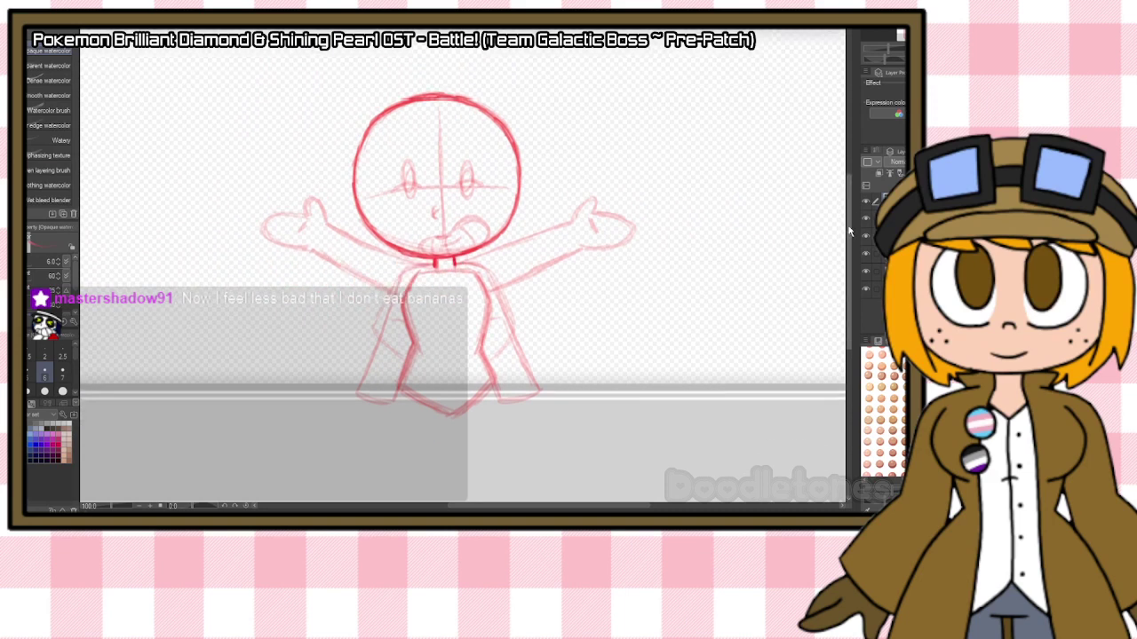
{"action": "scroll", "coordinate": [420, 332], "scroll_direction": "up", "scroll_amount": 1}
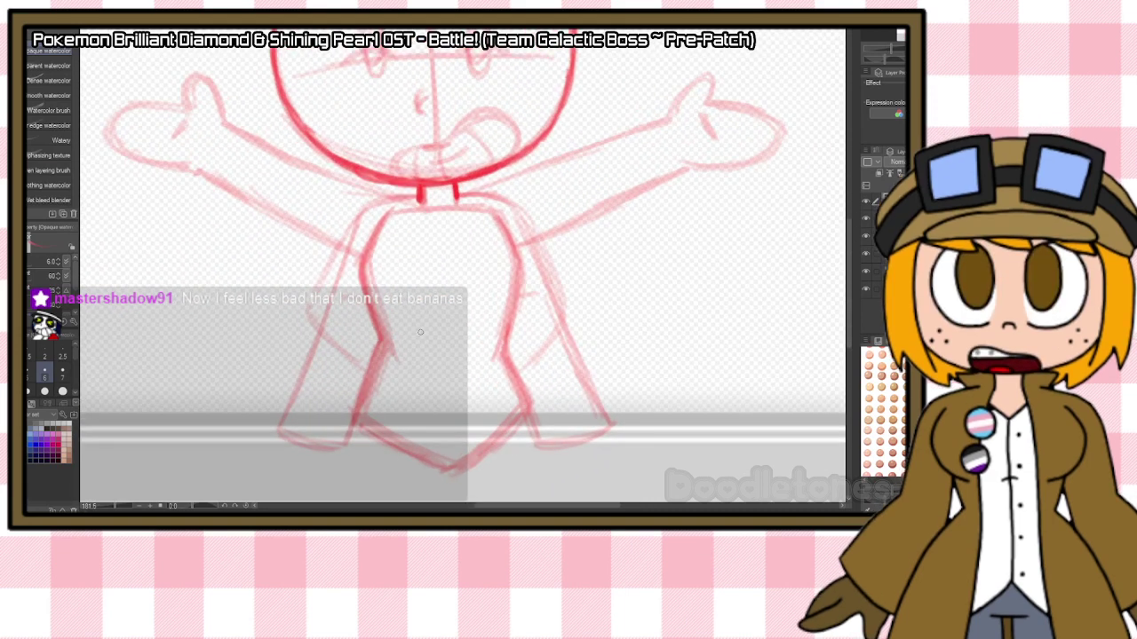
{"action": "mouse_move", "coordinate": [383, 216]}
{"action": "left_mouse_down"}
{"action": "mouse_move", "coordinate": [367, 261]}
{"action": "mouse_move", "coordinate": [382, 341]}
{"action": "mouse_move", "coordinate": [347, 430]}
{"action": "mouse_move", "coordinate": [351, 408]}
{"action": "mouse_move", "coordinate": [349, 428]}
{"action": "mouse_move", "coordinate": [453, 475]}
{"action": "left_mouse_up"}
{"action": "mouse_move", "coordinate": [491, 210]}
{"action": "left_mouse_down"}
{"action": "mouse_move", "coordinate": [522, 284]}
{"action": "mouse_move", "coordinate": [513, 222]}
{"action": "mouse_move", "coordinate": [508, 334]}
{"action": "left_mouse_up"}
{"action": "left_click_drag", "start_coordinate": [515, 293], "coordinate": [502, 352]}
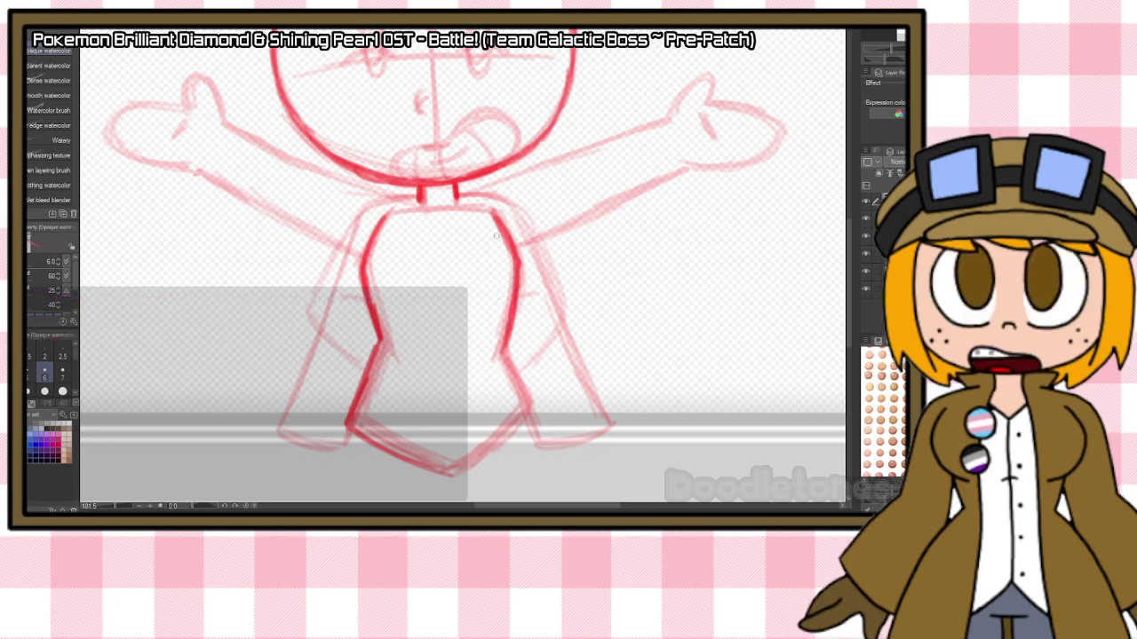
{"action": "mouse_move", "coordinate": [504, 352]}
{"action": "left_mouse_down"}
{"action": "mouse_move", "coordinate": [533, 410]}
{"action": "mouse_move", "coordinate": [459, 476]}
{"action": "left_mouse_up"}
{"action": "left_click_drag", "start_coordinate": [526, 416], "coordinate": [458, 476]}
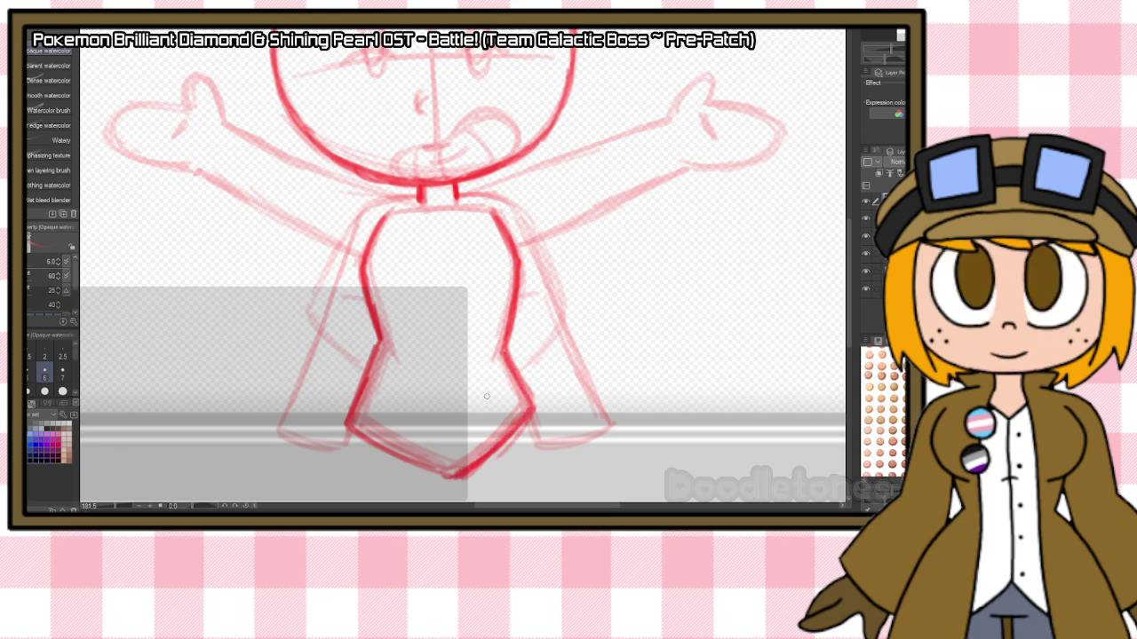
Draw both shoulders with sharply bent elbows and forearms angling outward and slightly upward from the waist.
{"action": "mouse_move", "coordinate": [419, 197]}
{"action": "left_mouse_down"}
{"action": "mouse_move", "coordinate": [342, 212]}
{"action": "mouse_move", "coordinate": [365, 198]}
{"action": "mouse_move", "coordinate": [312, 263]}
{"action": "left_mouse_up"}
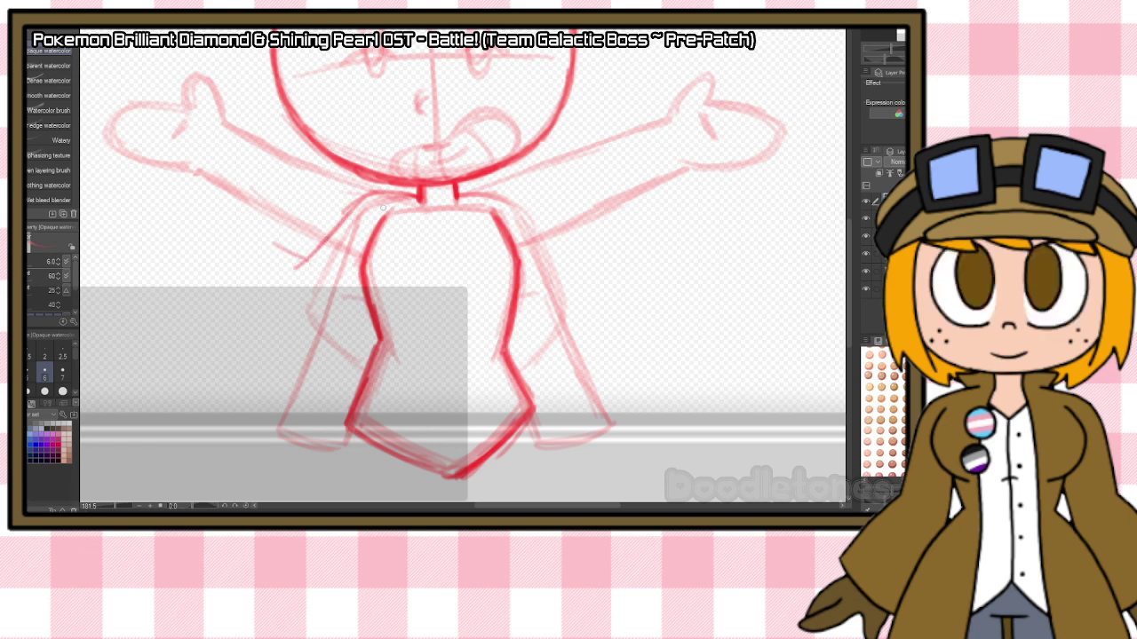
{"action": "mouse_move", "coordinate": [261, 237]}
{"action": "left_mouse_down"}
{"action": "mouse_move", "coordinate": [293, 252]}
{"action": "mouse_move", "coordinate": [277, 240]}
{"action": "mouse_move", "coordinate": [313, 233]}
{"action": "mouse_move", "coordinate": [334, 245]}
{"action": "mouse_move", "coordinate": [322, 238]}
{"action": "mouse_move", "coordinate": [333, 230]}
{"action": "mouse_move", "coordinate": [501, 189]}
{"action": "mouse_move", "coordinate": [531, 199]}
{"action": "mouse_move", "coordinate": [508, 192]}
{"action": "mouse_move", "coordinate": [582, 273]}
{"action": "mouse_move", "coordinate": [529, 207]}
{"action": "mouse_move", "coordinate": [569, 265]}
{"action": "mouse_move", "coordinate": [558, 269]}
{"action": "mouse_move", "coordinate": [621, 233]}
{"action": "left_mouse_up"}
{"action": "left_click_drag", "start_coordinate": [556, 264], "coordinate": [636, 228]}
{"action": "mouse_move", "coordinate": [519, 289]}
{"action": "left_mouse_down"}
{"action": "mouse_move", "coordinate": [542, 329]}
{"action": "mouse_move", "coordinate": [531, 315]}
{"action": "mouse_move", "coordinate": [577, 321]}
{"action": "mouse_move", "coordinate": [639, 272]}
{"action": "left_mouse_up"}
{"action": "mouse_move", "coordinate": [254, 228]}
{"action": "left_mouse_down"}
{"action": "mouse_move", "coordinate": [292, 247]}
{"action": "mouse_move", "coordinate": [306, 321]}
{"action": "left_mouse_up"}
{"action": "left_click_drag", "start_coordinate": [240, 268], "coordinate": [260, 293]}
{"action": "left_click_drag", "start_coordinate": [322, 321], "coordinate": [364, 287]}
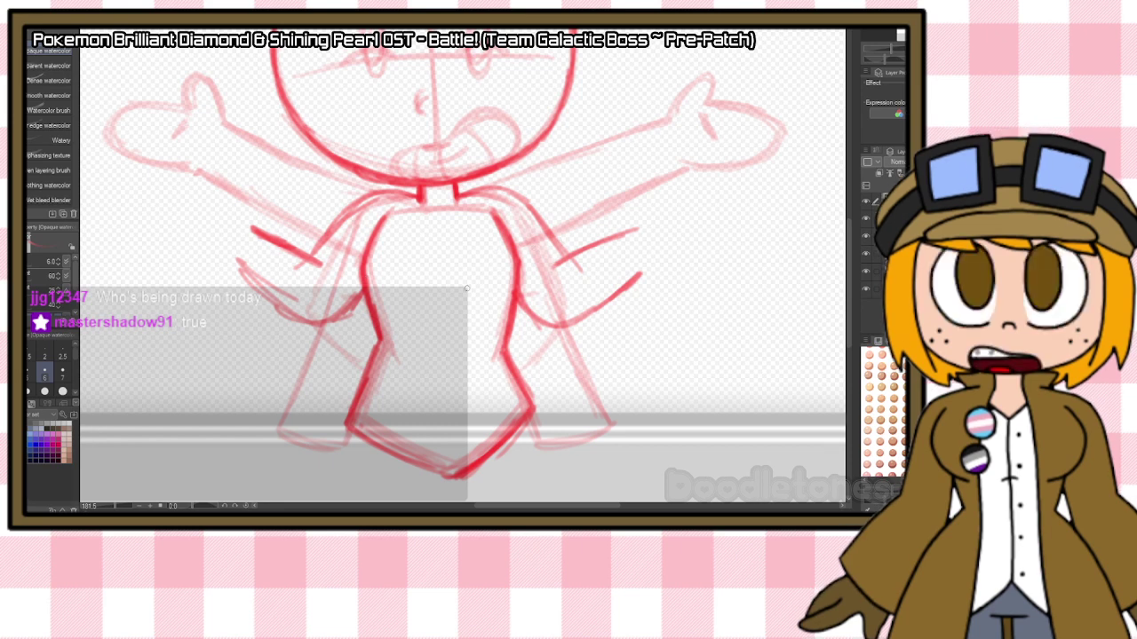
{"action": "left_click_drag", "start_coordinate": [234, 263], "coordinate": [286, 316]}
Draw open upturned hands with thumbs at both forearm ends, erasing the excess line under the right-hand one.
{"action": "mouse_move", "coordinate": [625, 233]}
{"action": "left_mouse_down"}
{"action": "mouse_move", "coordinate": [675, 238]}
{"action": "mouse_move", "coordinate": [704, 226]}
{"action": "mouse_move", "coordinate": [639, 273]}
{"action": "left_mouse_up"}
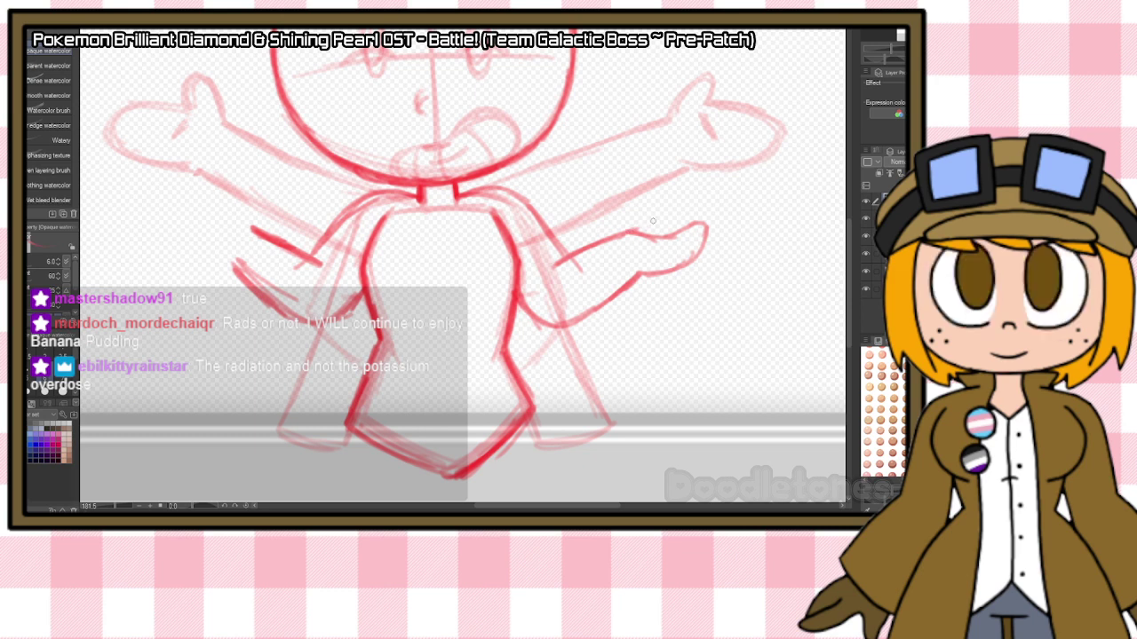
{"action": "mouse_move", "coordinate": [638, 221]}
{"action": "left_mouse_down"}
{"action": "mouse_move", "coordinate": [659, 236]}
{"action": "mouse_move", "coordinate": [697, 221]}
{"action": "mouse_move", "coordinate": [686, 256]}
{"action": "mouse_move", "coordinate": [695, 241]}
{"action": "mouse_move", "coordinate": [638, 270]}
{"action": "left_mouse_up"}
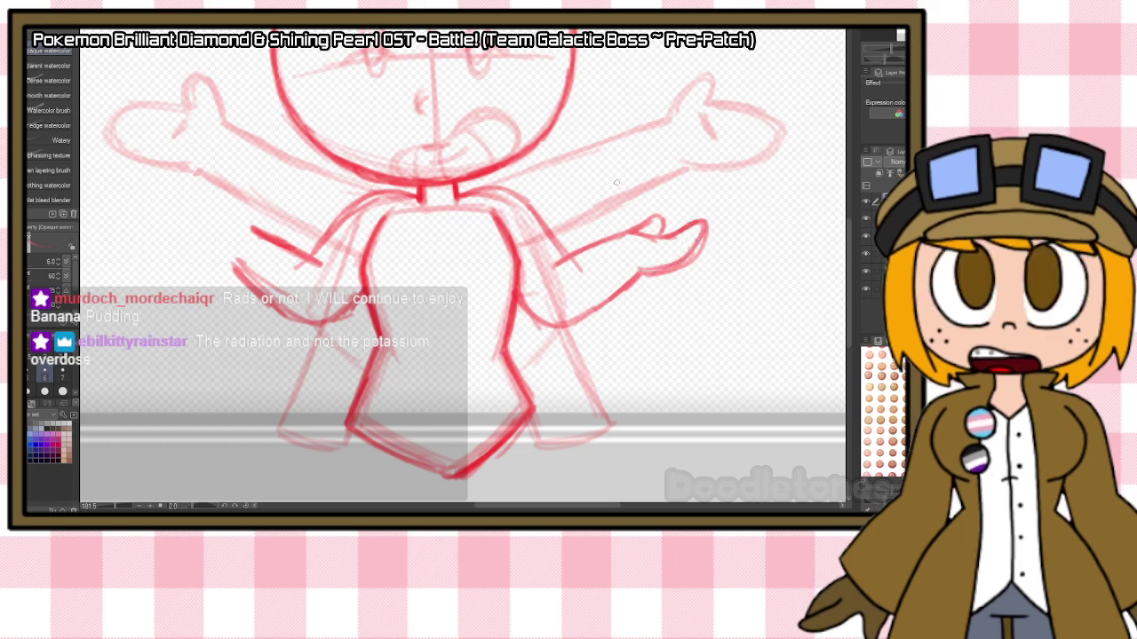
{"action": "key", "text": "e"}
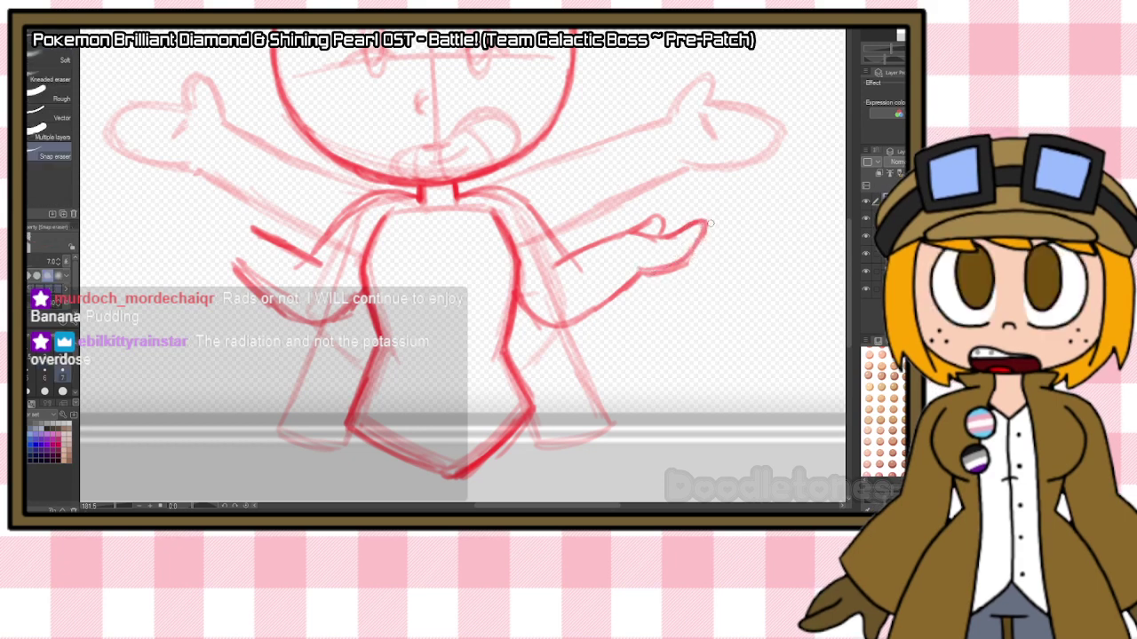
{"action": "left_click_drag", "start_coordinate": [674, 275], "coordinate": [651, 276]}
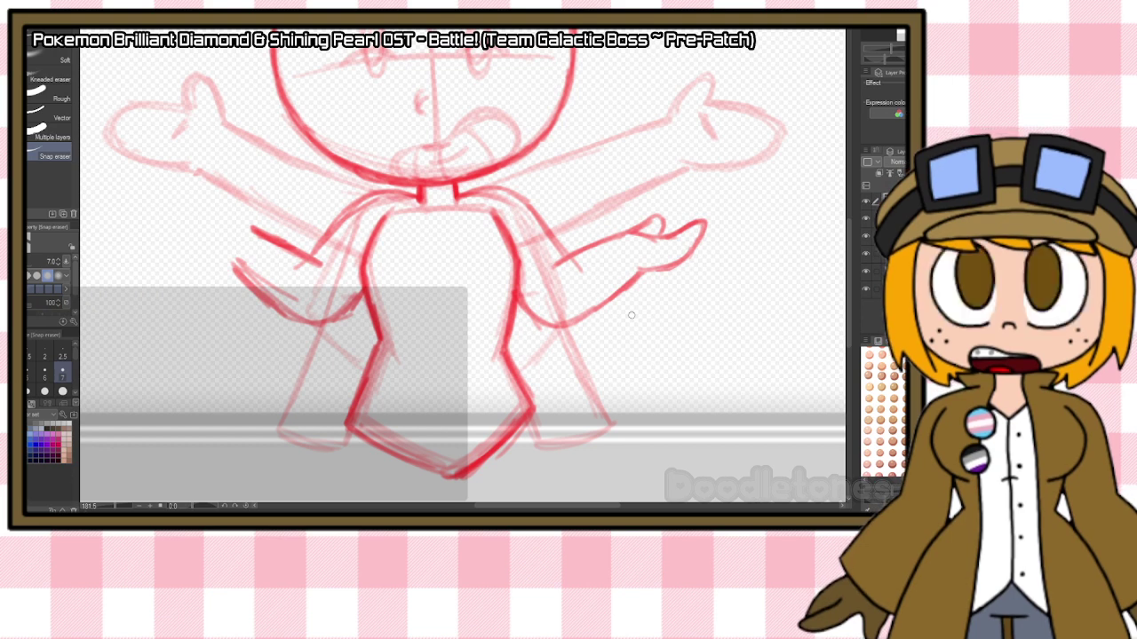
{"action": "key", "text": "b"}
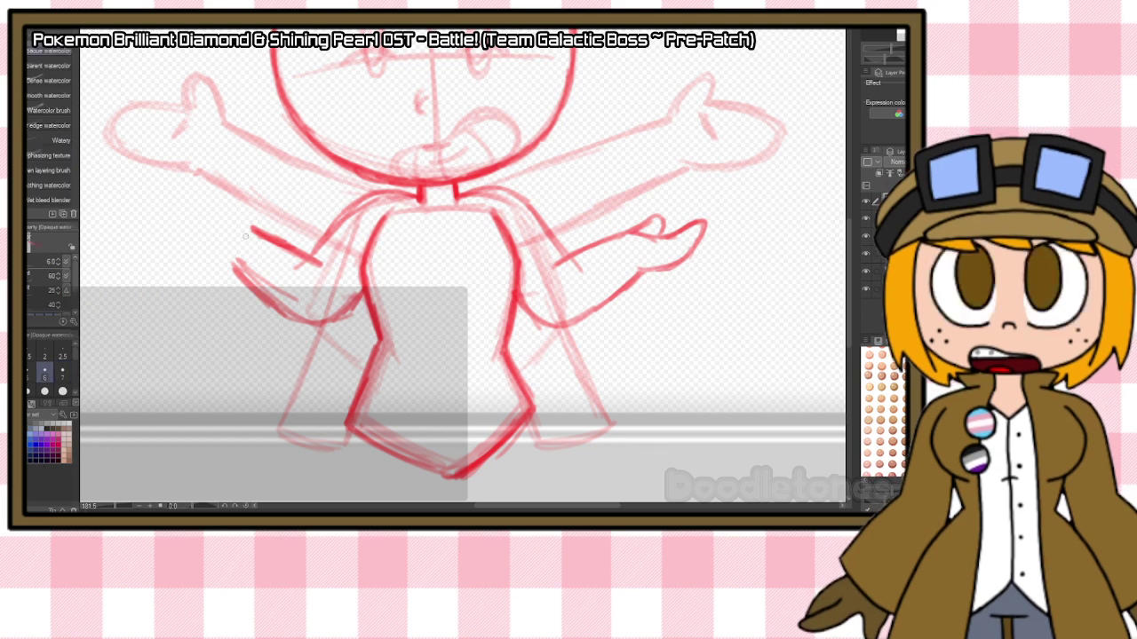
{"action": "mouse_move", "coordinate": [258, 230]}
{"action": "left_mouse_down"}
{"action": "mouse_move", "coordinate": [164, 217]}
{"action": "mouse_move", "coordinate": [183, 260]}
{"action": "mouse_move", "coordinate": [165, 228]}
{"action": "mouse_move", "coordinate": [228, 266]}
{"action": "mouse_move", "coordinate": [174, 252]}
{"action": "mouse_move", "coordinate": [231, 267]}
{"action": "mouse_move", "coordinate": [168, 240]}
{"action": "mouse_move", "coordinate": [180, 216]}
{"action": "mouse_move", "coordinate": [250, 225]}
{"action": "mouse_move", "coordinate": [217, 207]}
{"action": "mouse_move", "coordinate": [166, 231]}
{"action": "mouse_move", "coordinate": [233, 269]}
{"action": "left_mouse_up"}
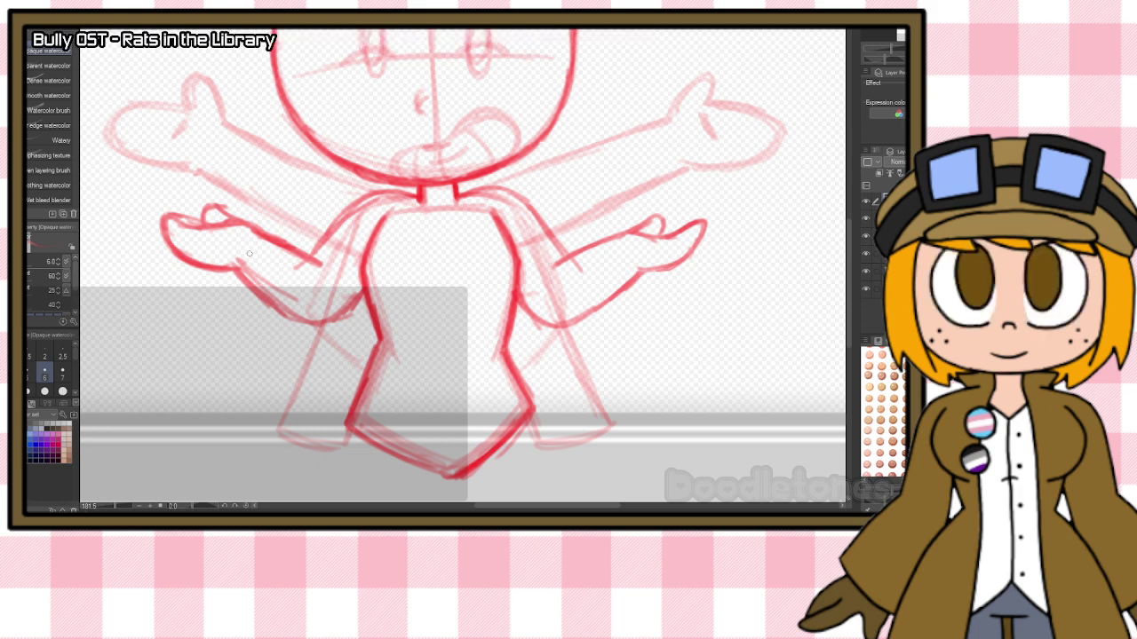
Lasso the open hand on the right side and rotate it slightly clockwise at the wrist.
{"action": "key", "text": "m"}
{"action": "mouse_move", "coordinate": [700, 196]}
{"action": "left_mouse_down"}
{"action": "mouse_move", "coordinate": [631, 217]}
{"action": "mouse_move", "coordinate": [737, 233]}
{"action": "mouse_move", "coordinate": [701, 196]}
{"action": "left_mouse_up"}
{"action": "left_click", "coordinate": [713, 312]}
{"action": "mouse_move", "coordinate": [737, 243]}
{"action": "left_mouse_down"}
{"action": "mouse_move", "coordinate": [747, 242]}
{"action": "mouse_move", "coordinate": [694, 270]}
{"action": "left_mouse_up"}
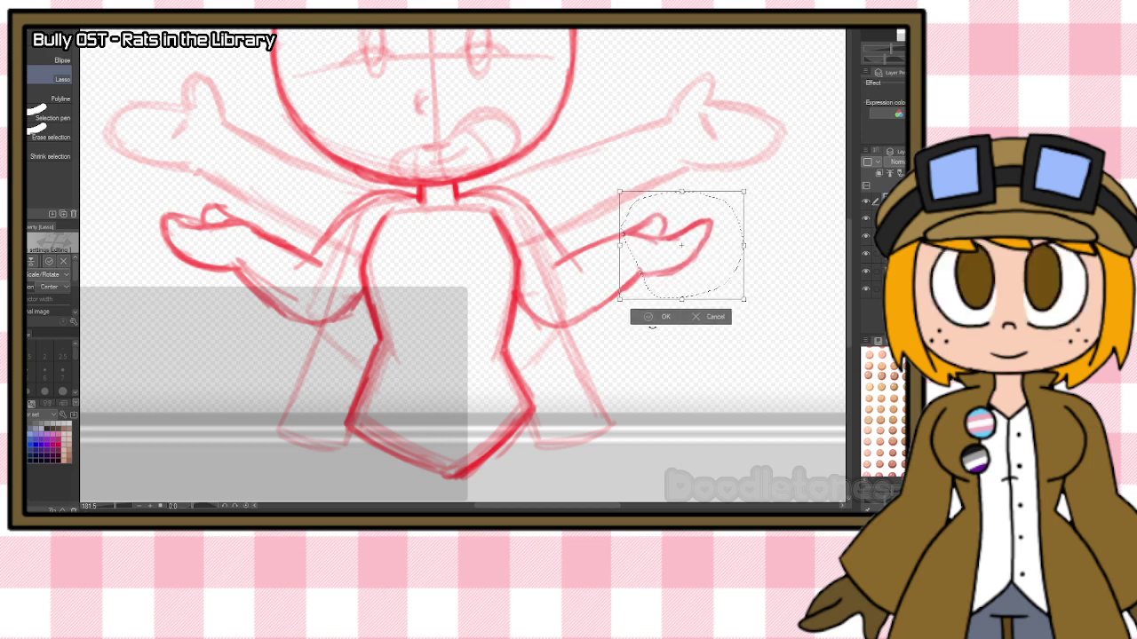
{"action": "left_click_drag", "start_coordinate": [759, 240], "coordinate": [662, 300]}
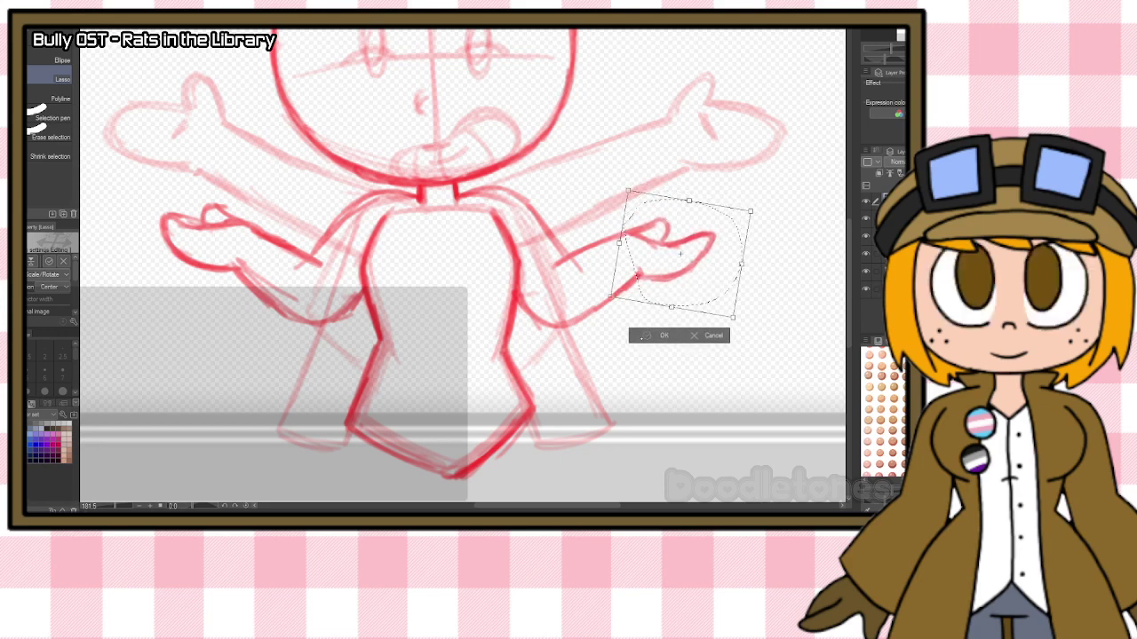
{"action": "left_click", "coordinate": [645, 337]}
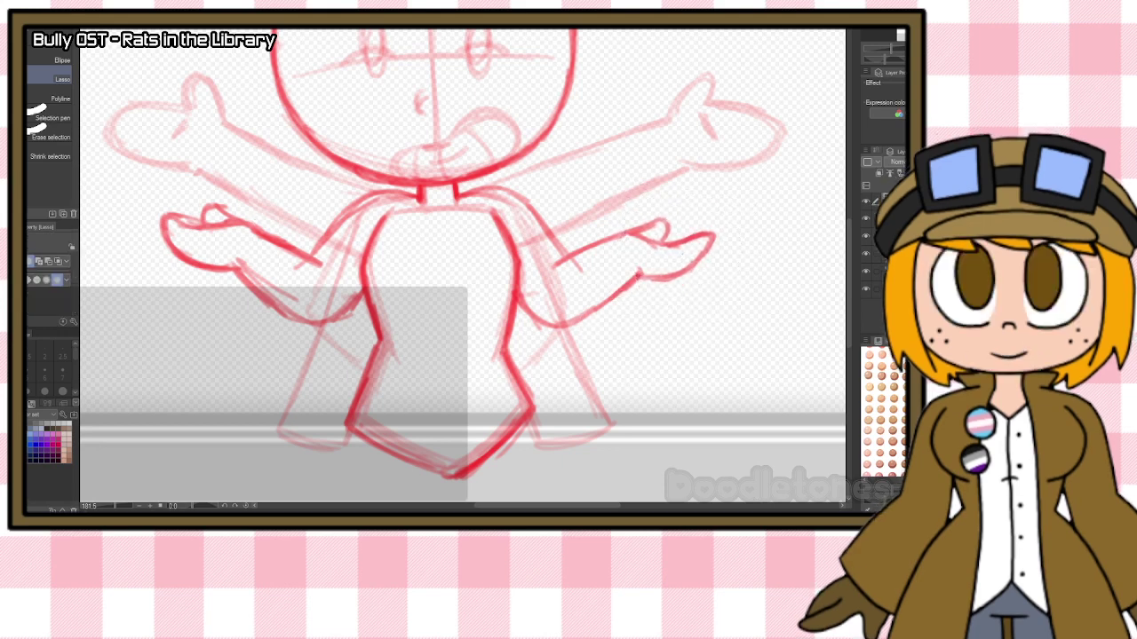
Erase the stroke overshooting at the inner elbow of the arm on the right side.
{"action": "scroll", "coordinate": [300, 197], "scroll_direction": "down", "scroll_amount": 1}
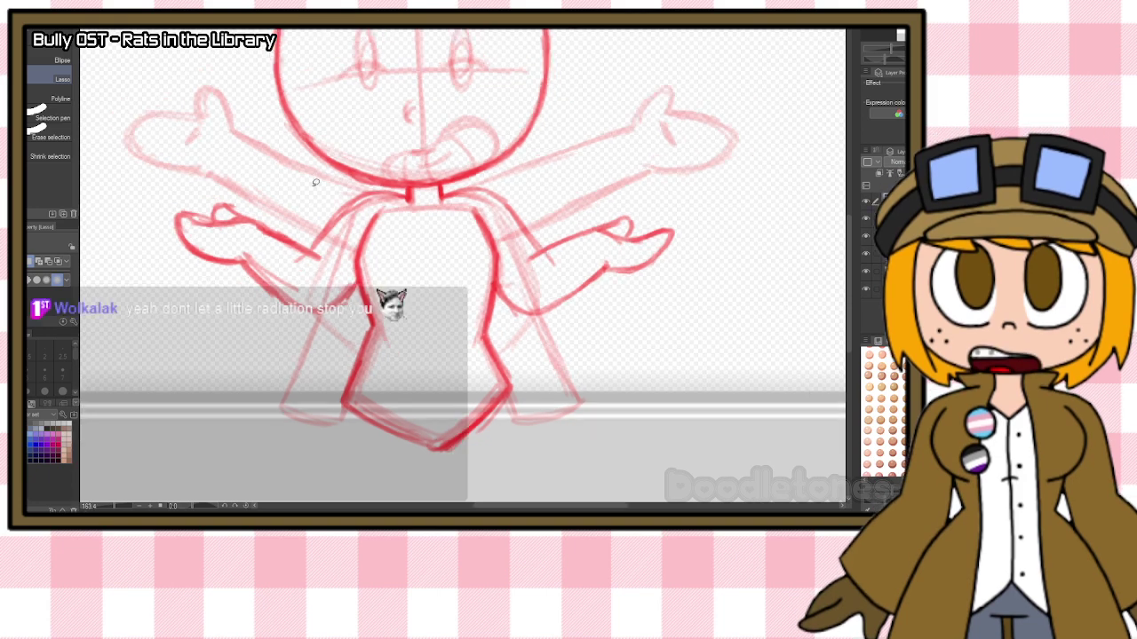
{"action": "scroll", "coordinate": [318, 175], "scroll_direction": "up", "scroll_amount": 1}
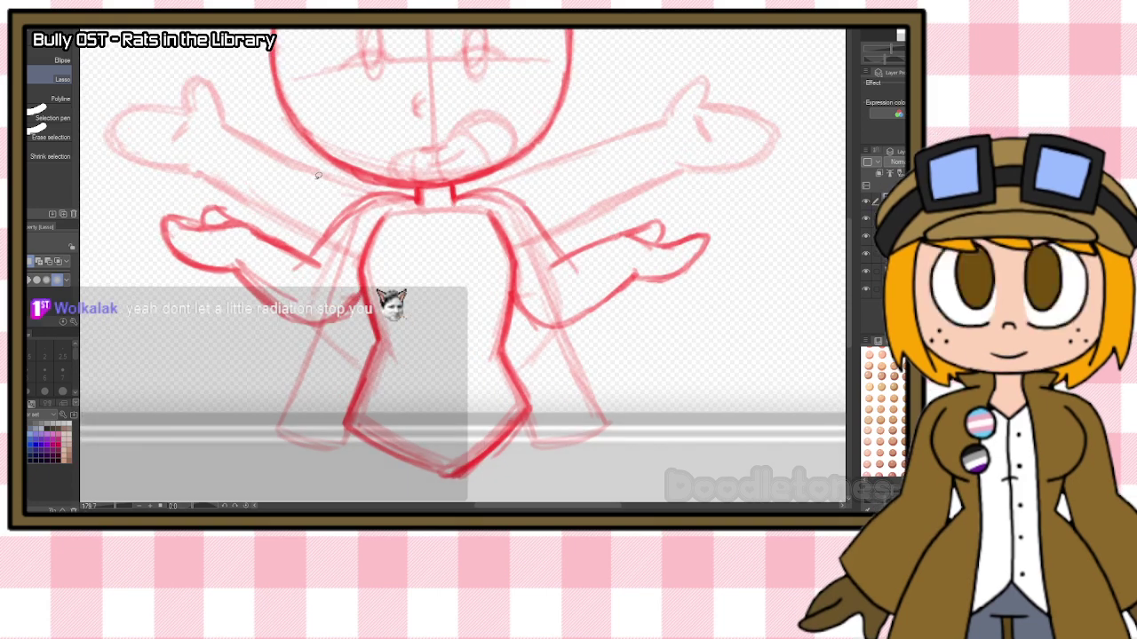
{"action": "key", "text": "e"}
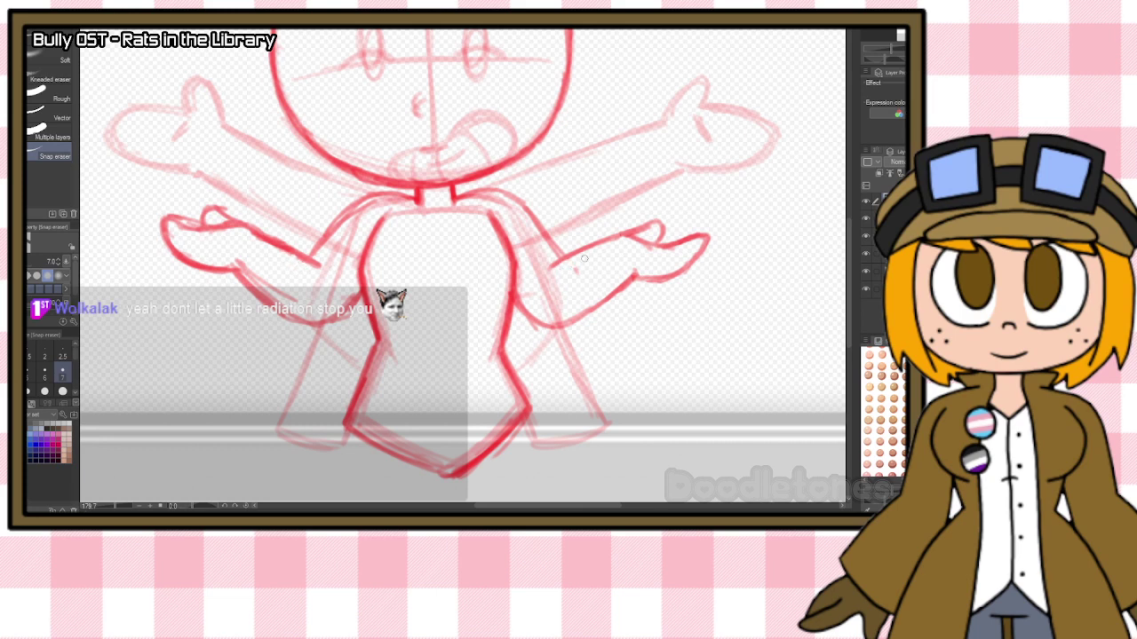
{"action": "scroll", "coordinate": [620, 270], "scroll_direction": "down", "scroll_amount": 4}
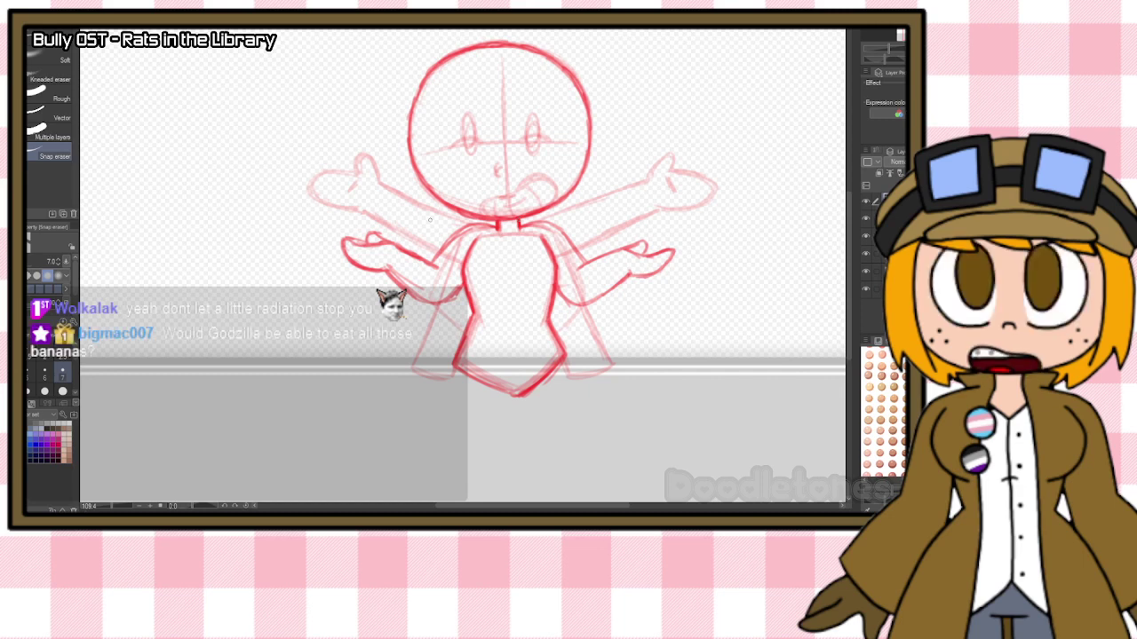
Draw tilted vertical and horizontal face guidelines across the head circle with the brush.
{"action": "scroll", "coordinate": [504, 39], "scroll_direction": "up", "scroll_amount": 5}
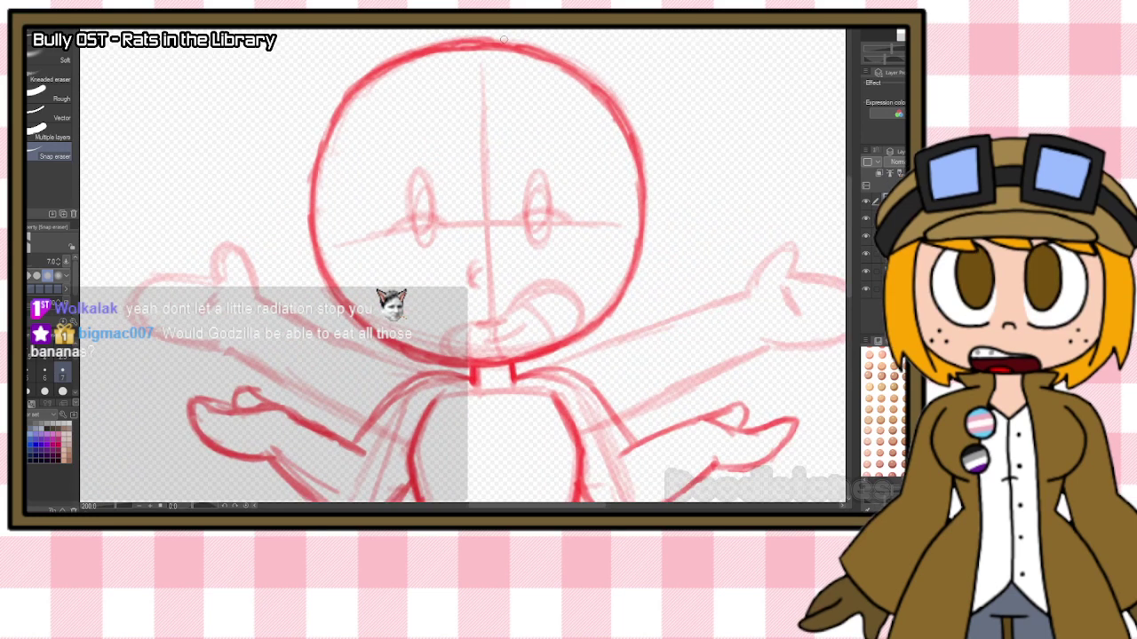
{"action": "key", "text": "p"}
{"action": "key", "text": "b"}
{"action": "left_click_drag", "start_coordinate": [459, 69], "coordinate": [470, 216]}
{"action": "left_click_drag", "start_coordinate": [459, 93], "coordinate": [492, 354]}
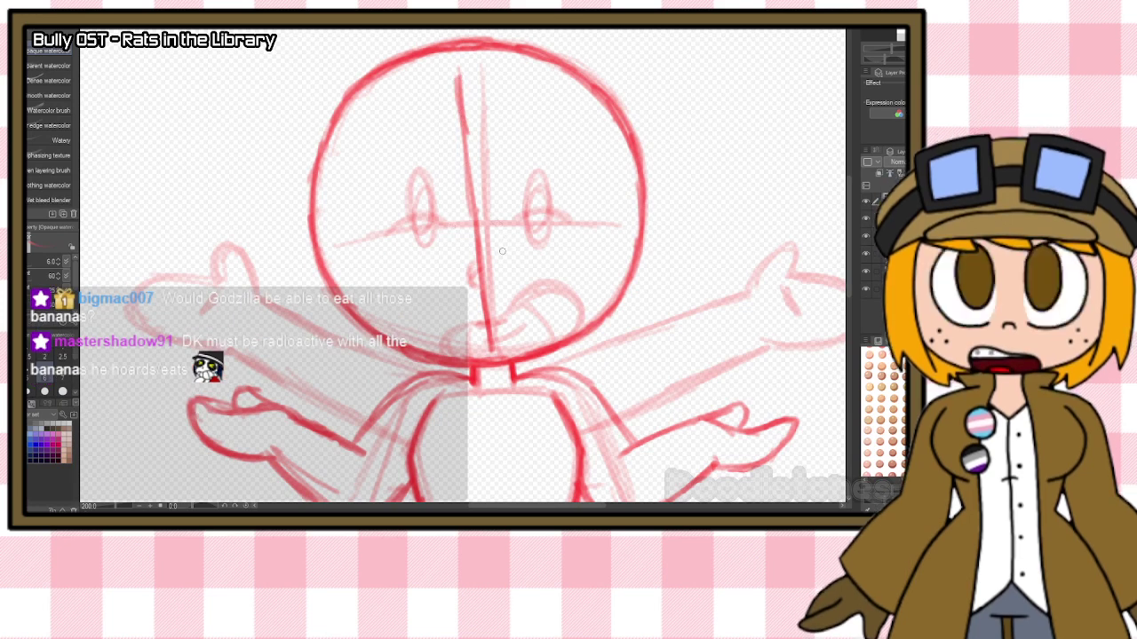
{"action": "mouse_move", "coordinate": [346, 256]}
{"action": "left_mouse_down"}
{"action": "mouse_move", "coordinate": [616, 215]}
{"action": "mouse_move", "coordinate": [339, 256]}
{"action": "left_mouse_up"}
Draw two oval eyes on the tilted guideline, plus the small nose and the lopsided open mouth with teeth lines.
{"action": "mouse_move", "coordinate": [414, 224]}
{"action": "left_mouse_down"}
{"action": "mouse_move", "coordinate": [421, 202]}
{"action": "mouse_move", "coordinate": [409, 240]}
{"action": "mouse_move", "coordinate": [432, 258]}
{"action": "left_mouse_up"}
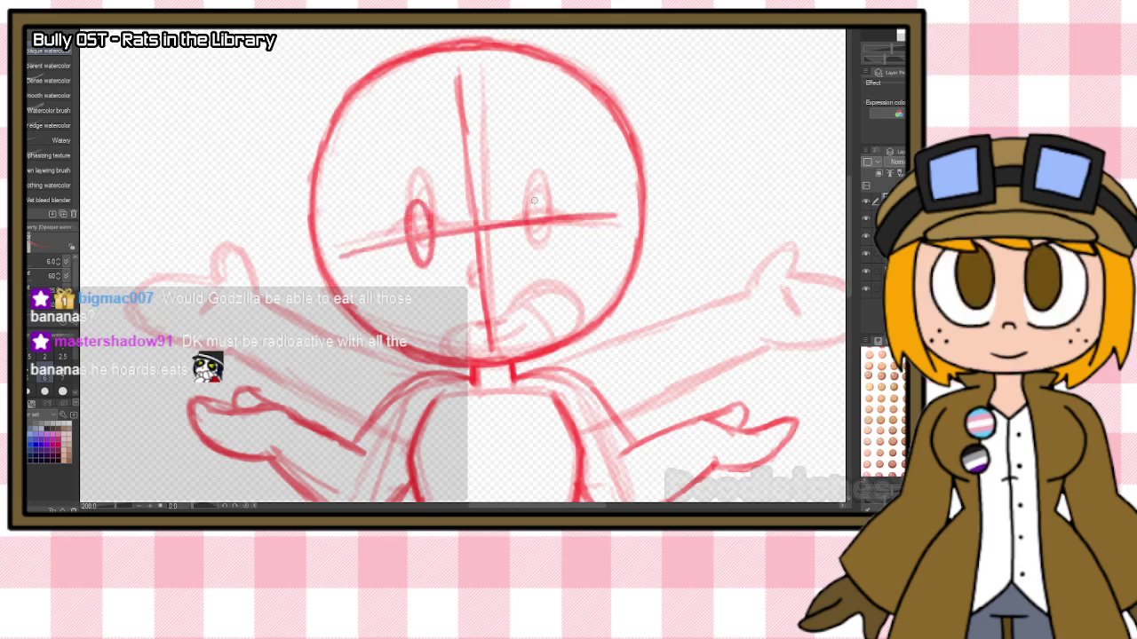
{"action": "left_click_drag", "start_coordinate": [534, 203], "coordinate": [546, 248]}
{"action": "mouse_move", "coordinate": [471, 277]}
{"action": "left_mouse_down"}
{"action": "mouse_move", "coordinate": [498, 319]}
{"action": "mouse_move", "coordinate": [496, 347]}
{"action": "mouse_move", "coordinate": [472, 363]}
{"action": "mouse_move", "coordinate": [446, 339]}
{"action": "mouse_move", "coordinate": [549, 288]}
{"action": "mouse_move", "coordinate": [576, 335]}
{"action": "left_mouse_up"}
{"action": "mouse_move", "coordinate": [506, 313]}
{"action": "left_mouse_down"}
{"action": "mouse_move", "coordinate": [505, 357]}
{"action": "mouse_move", "coordinate": [499, 324]}
{"action": "mouse_move", "coordinate": [533, 312]}
{"action": "mouse_move", "coordinate": [549, 339]}
{"action": "left_mouse_up"}
{"action": "left_click_drag", "start_coordinate": [468, 325], "coordinate": [473, 333]}
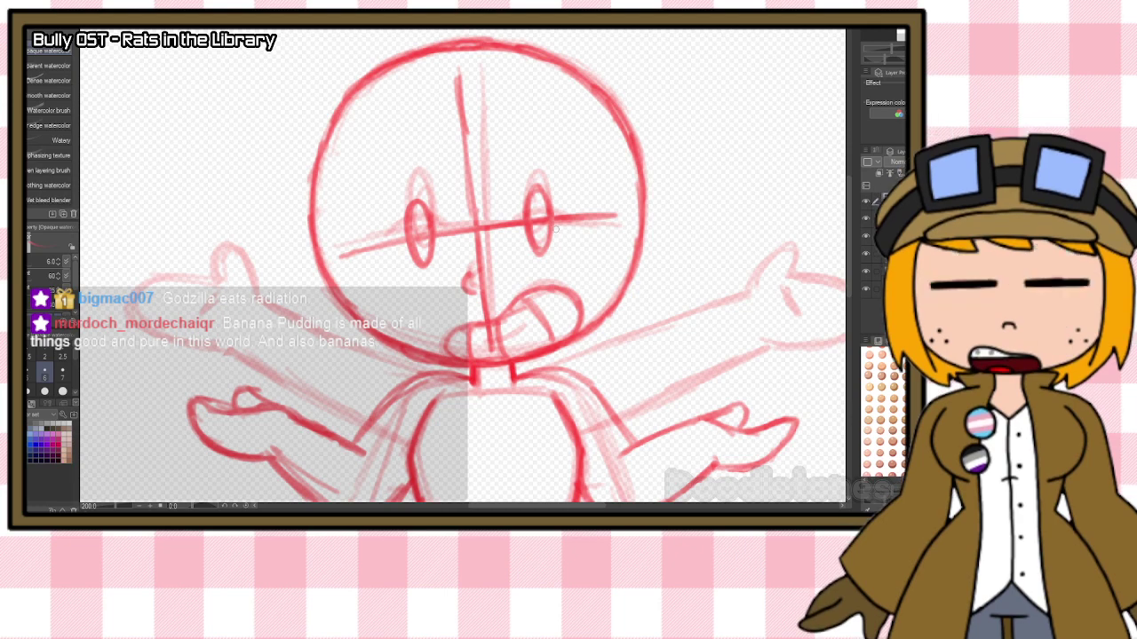
Erase the stray sketch strokes around the forearm and inner elbow on the left side.
{"action": "scroll", "coordinate": [651, 210], "scroll_direction": "down", "scroll_amount": 5}
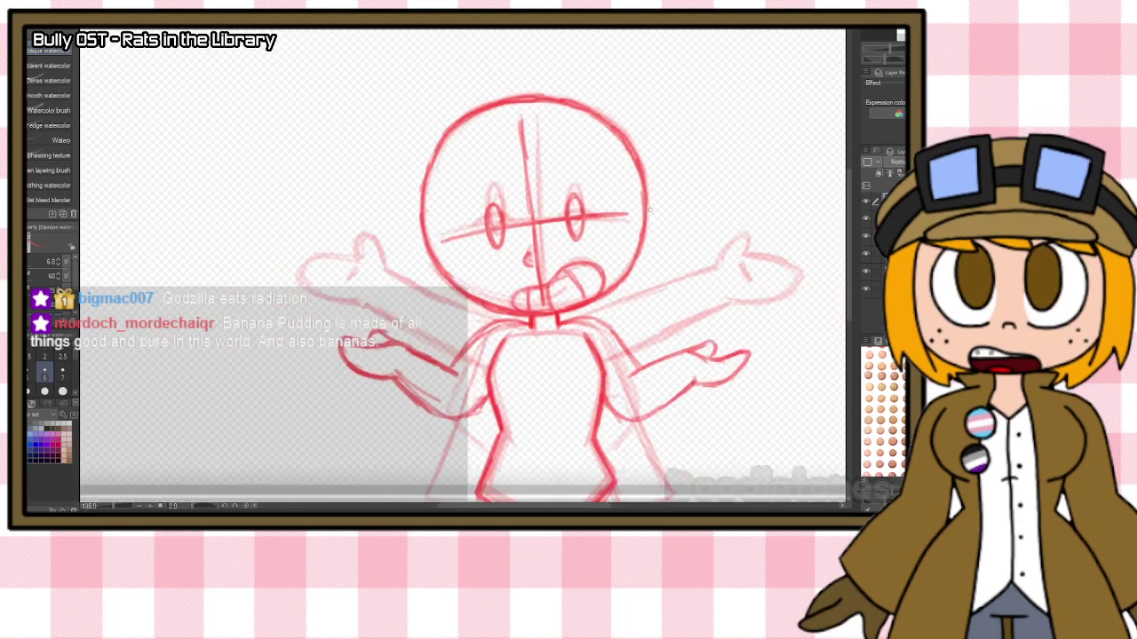
{"action": "scroll", "coordinate": [650, 260], "scroll_direction": "up", "scroll_amount": 2}
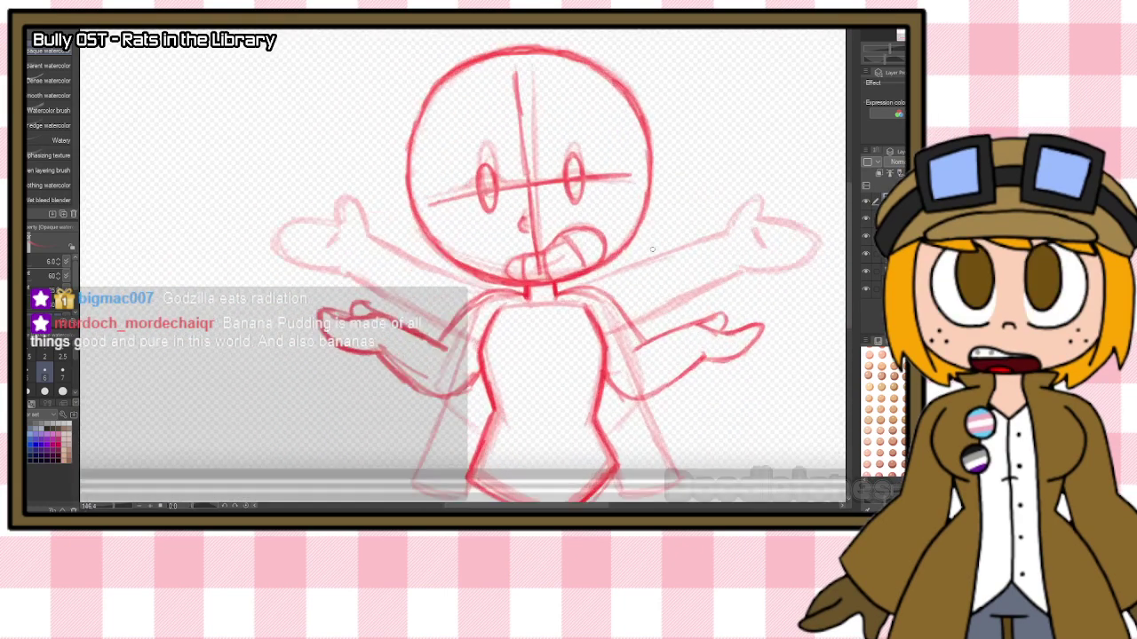
{"action": "key", "text": "e"}
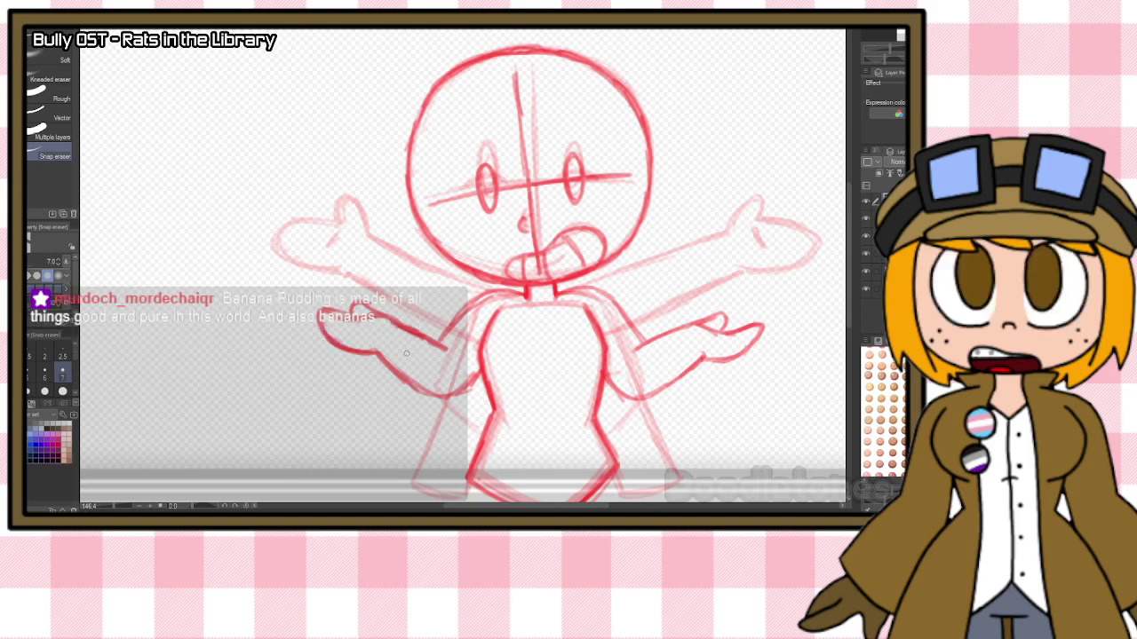
{"action": "scroll", "coordinate": [406, 353], "scroll_direction": "down", "scroll_amount": 5}
{"action": "scroll", "coordinate": [470, 320], "scroll_direction": "down", "scroll_amount": 4}
{"action": "scroll", "coordinate": [471, 319], "scroll_direction": "up", "scroll_amount": 3}
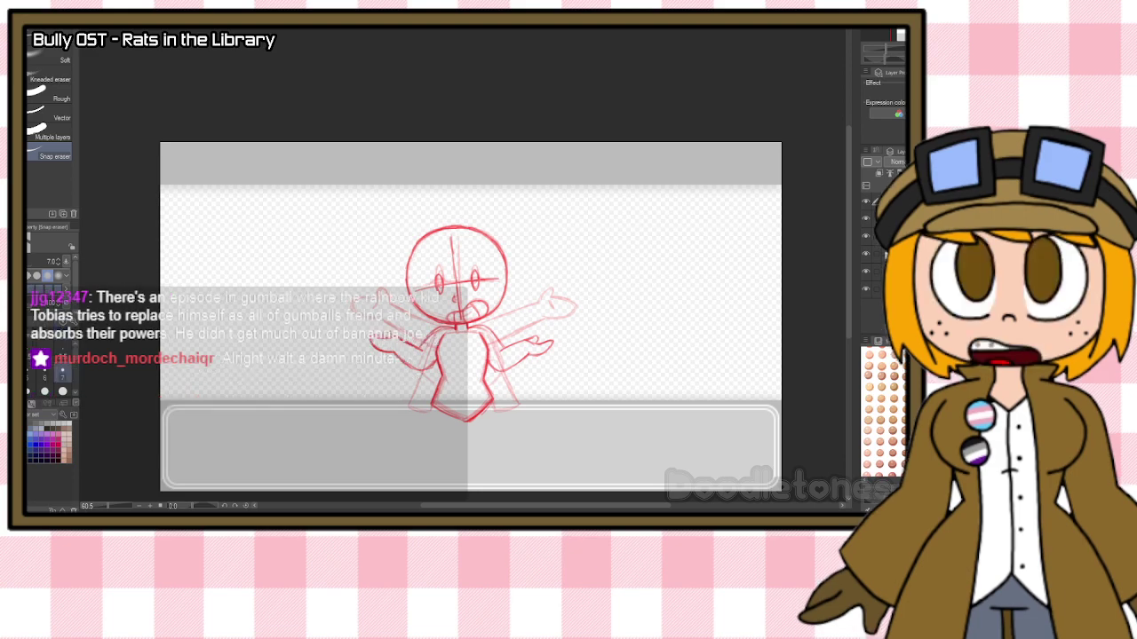
Look at the browser's Arkansas possum pie image results over the canvas and put the window away.
{"action": "left_click_drag", "start_coordinate": [26, 89], "coordinate": [628, 59]}
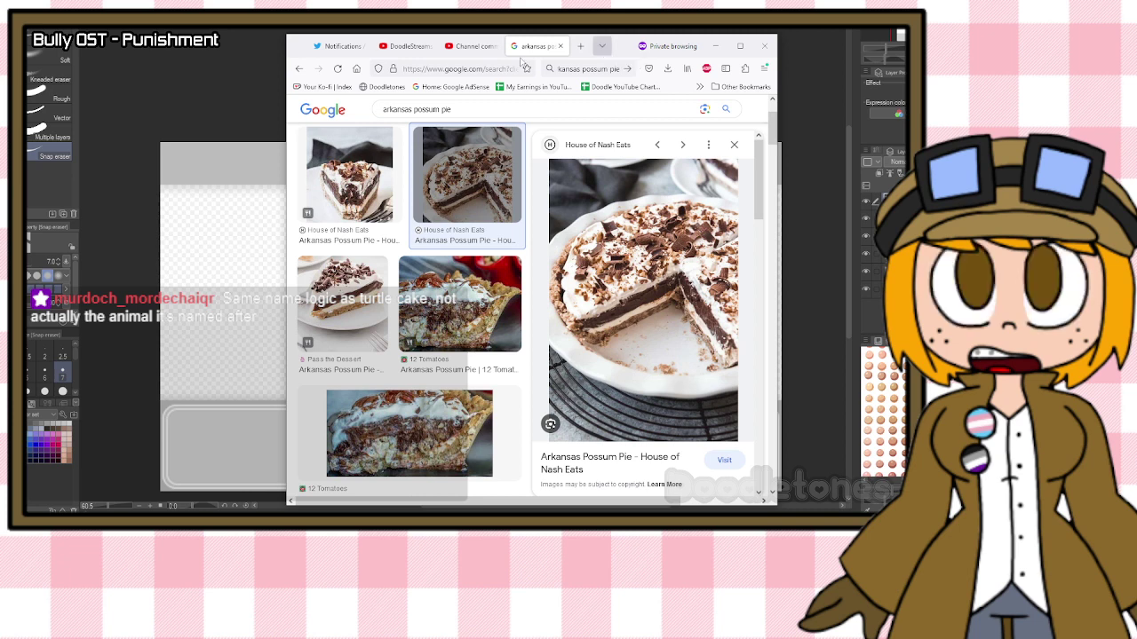
{"action": "left_click", "coordinate": [605, 49]}
{"action": "left_click_drag", "start_coordinate": [629, 49], "coordinate": [27, 30]}
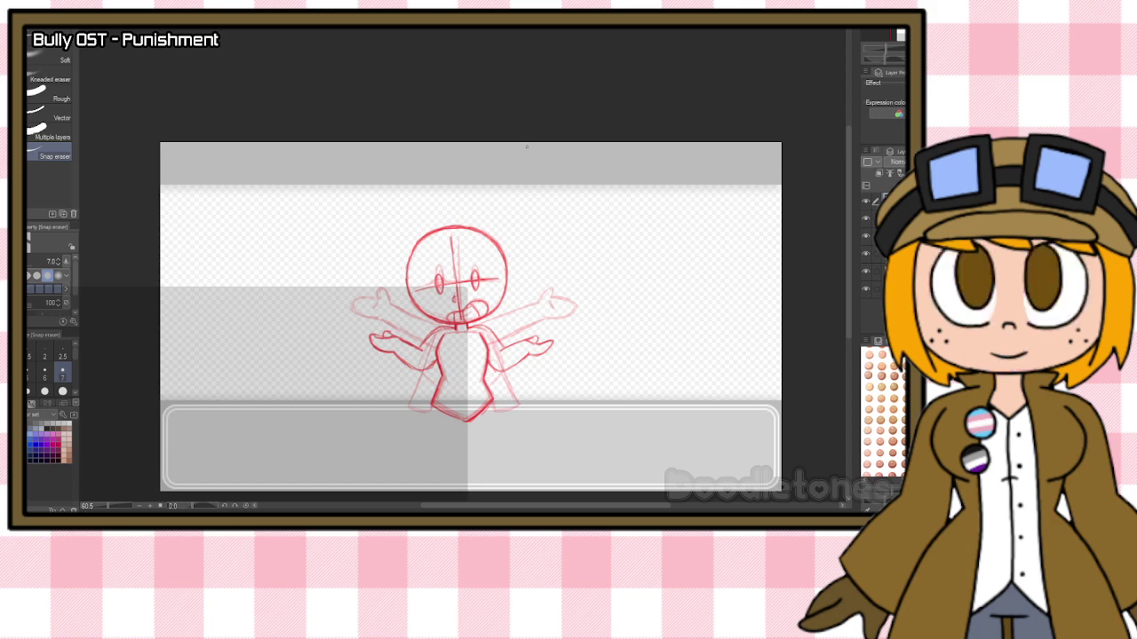
{"action": "scroll", "coordinate": [506, 346], "scroll_direction": "up", "scroll_amount": 6}
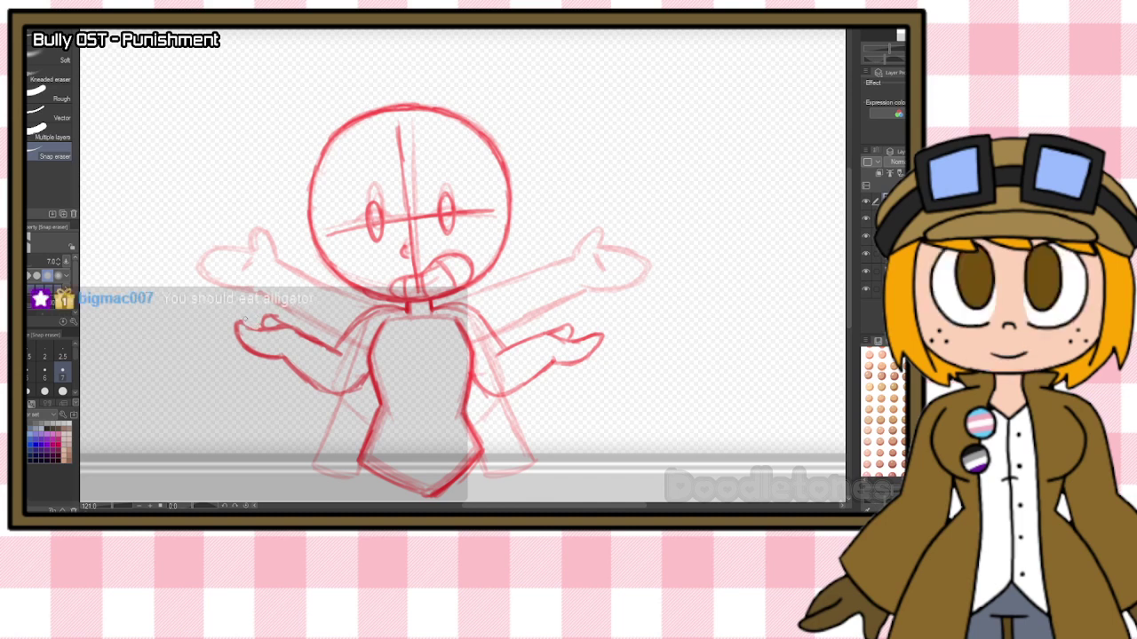
{"action": "key", "text": "b"}
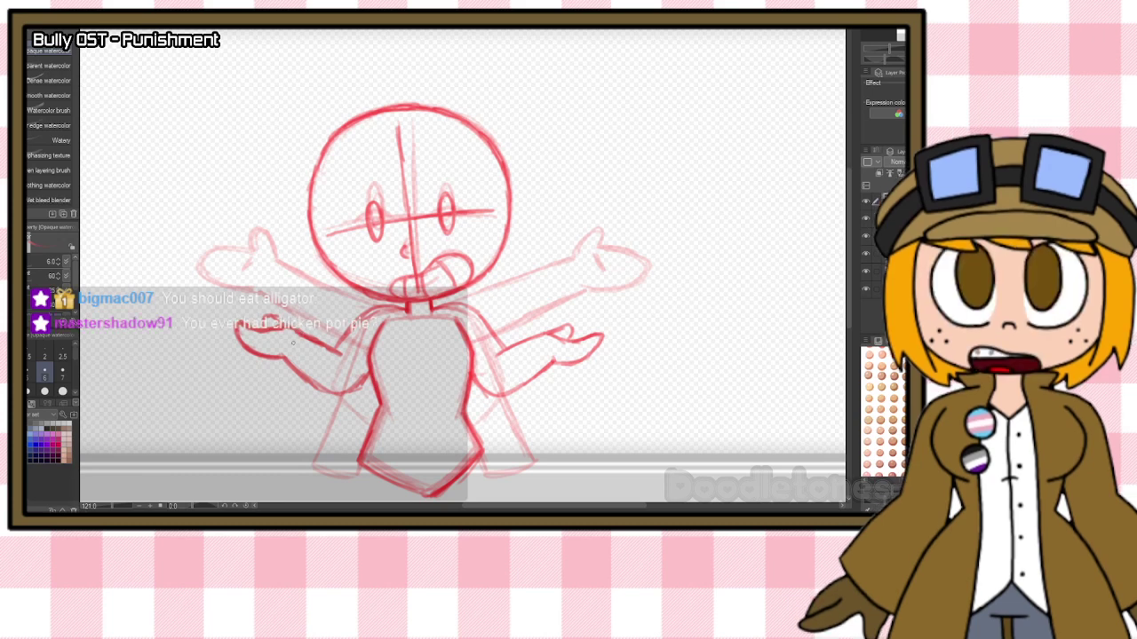
{"action": "scroll", "coordinate": [293, 352], "scroll_direction": "up", "scroll_amount": 4}
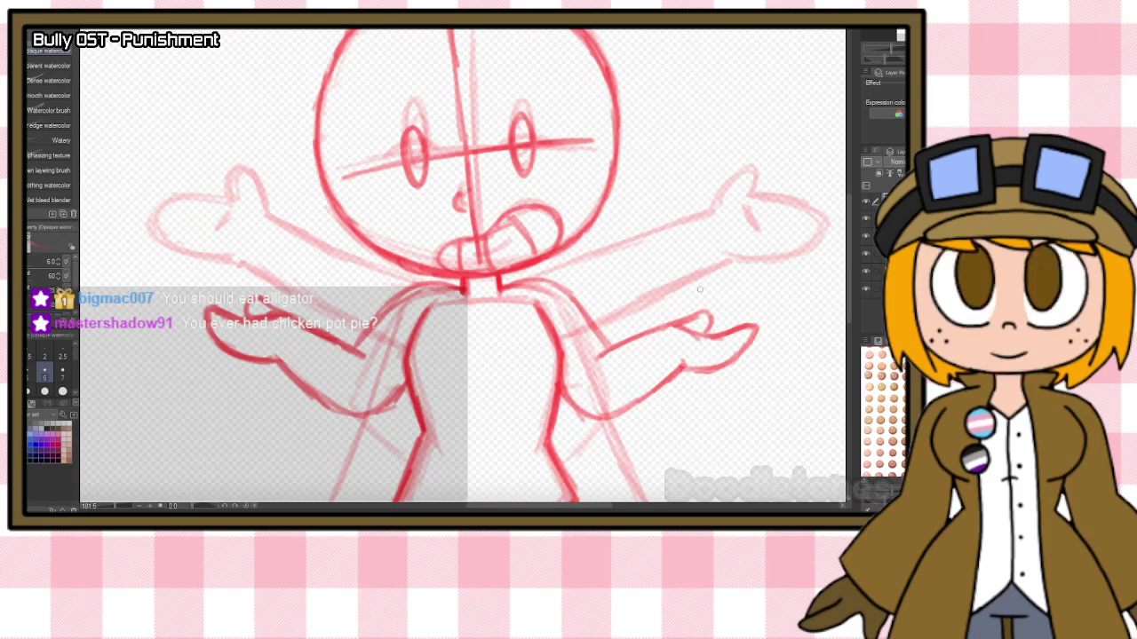
Hide the layers of the finished poses, keep the faded base figure visible, and add a new layer for another pose.
{"action": "scroll", "coordinate": [700, 289], "scroll_direction": "down", "scroll_amount": 4}
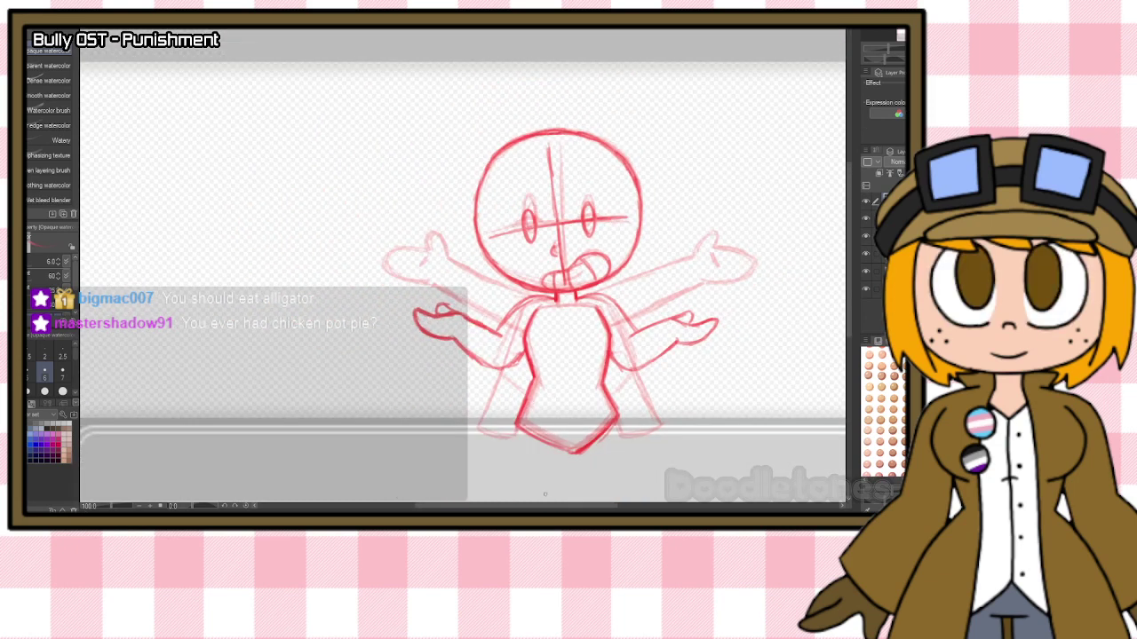
{"action": "left_click_drag", "start_coordinate": [517, 506], "coordinate": [553, 507]}
{"action": "scroll", "coordinate": [520, 398], "scroll_direction": "up", "scroll_amount": 3}
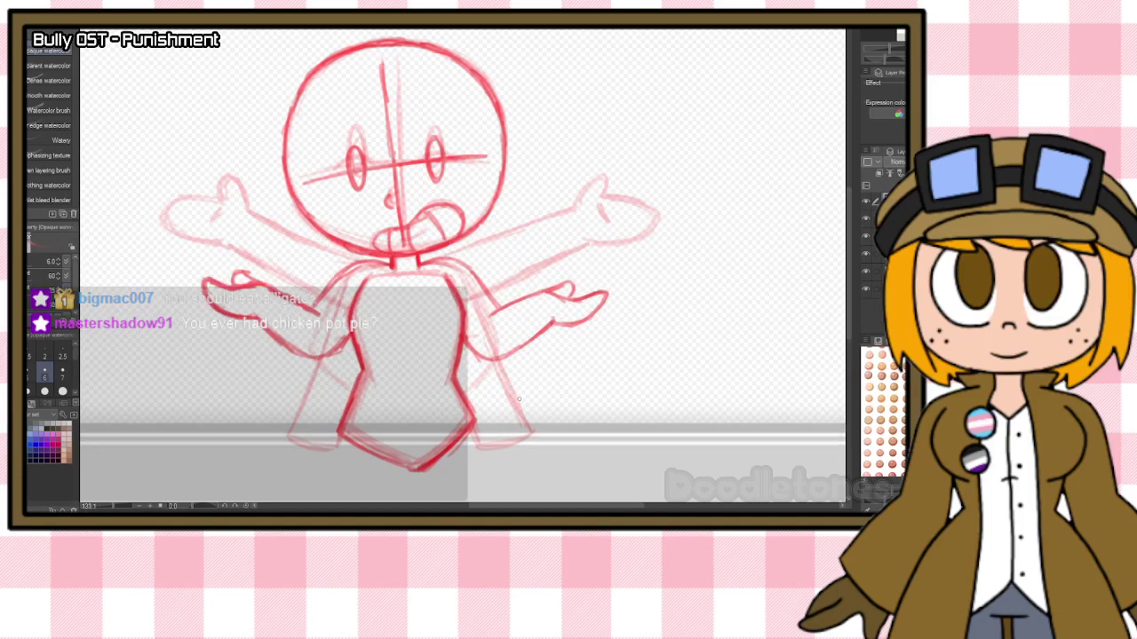
{"action": "scroll", "coordinate": [519, 399], "scroll_direction": "up", "scroll_amount": 1}
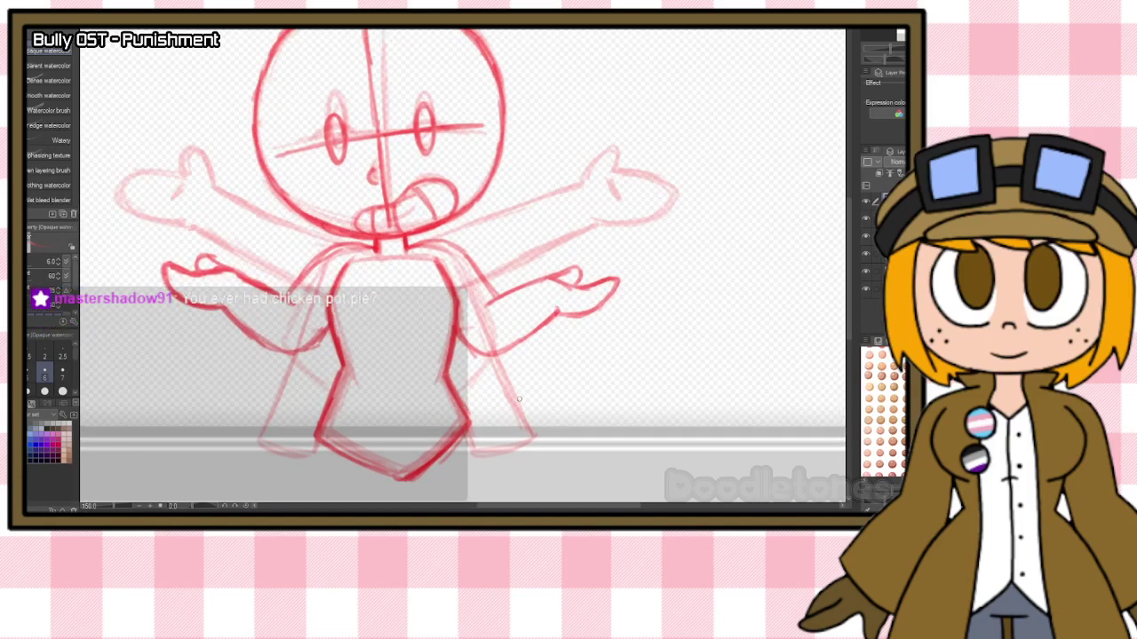
{"action": "left_click", "coordinate": [866, 201]}
{"action": "left_click", "coordinate": [866, 218]}
{"action": "left_click", "coordinate": [866, 237]}
{"action": "left_click", "coordinate": [864, 252]}
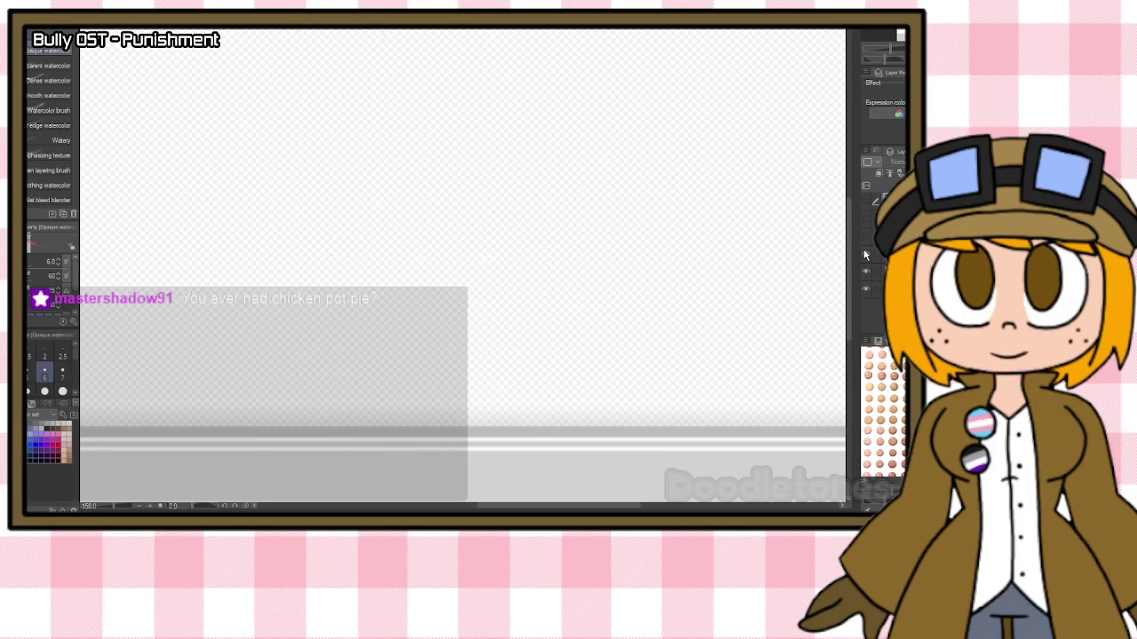
{"action": "left_click", "coordinate": [865, 254]}
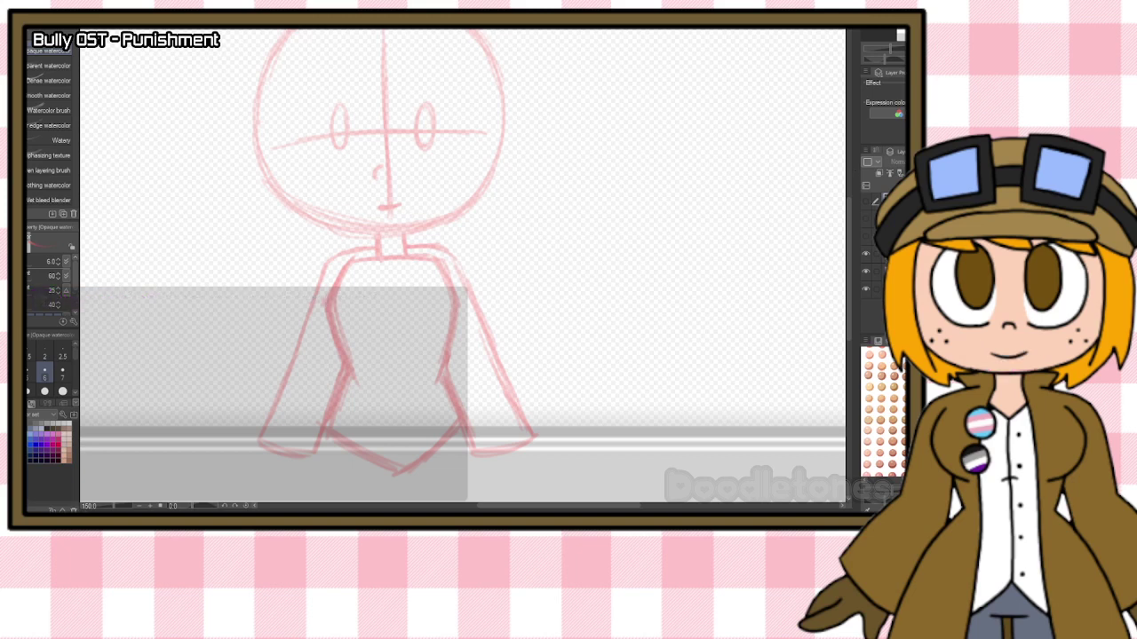
{"action": "left_click", "coordinate": [866, 186]}
Trace the round head outline over the faded head construction with the red brush.
{"action": "mouse_move", "coordinate": [848, 226]}
{"action": "left_mouse_down"}
{"action": "mouse_move", "coordinate": [848, 155]}
{"action": "mouse_move", "coordinate": [848, 188]}
{"action": "left_mouse_up"}
{"action": "scroll", "coordinate": [268, 291], "scroll_direction": "up", "scroll_amount": 2}
{"action": "scroll", "coordinate": [343, 232], "scroll_direction": "up", "scroll_amount": 1}
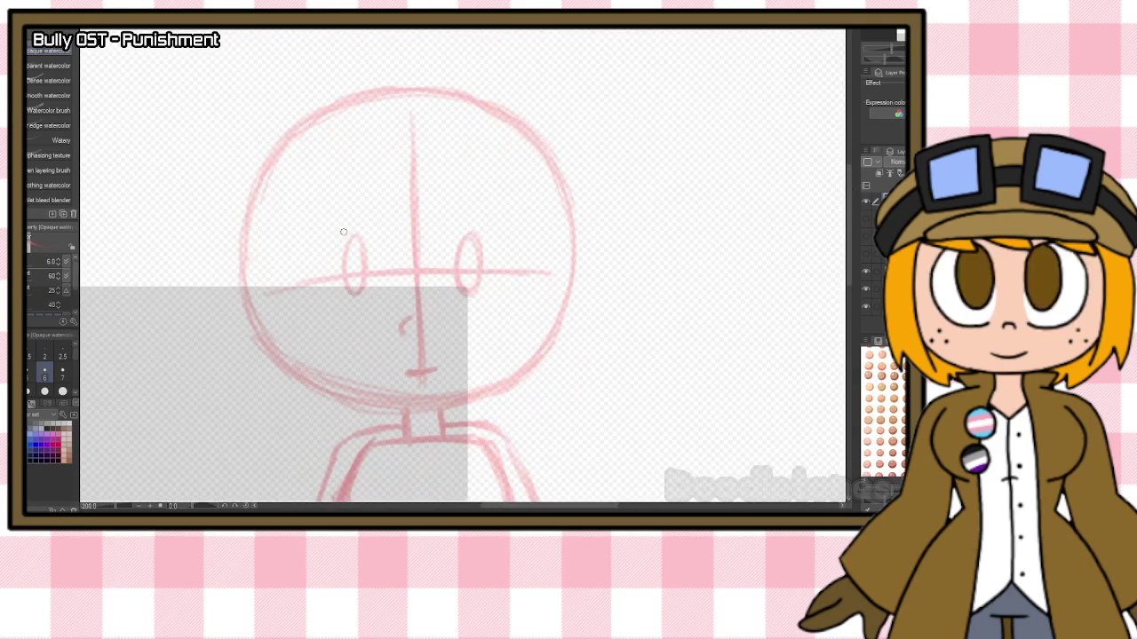
{"action": "mouse_move", "coordinate": [292, 134]}
{"action": "left_mouse_down"}
{"action": "mouse_move", "coordinate": [253, 211]}
{"action": "mouse_move", "coordinate": [258, 176]}
{"action": "mouse_move", "coordinate": [263, 333]}
{"action": "mouse_move", "coordinate": [250, 305]}
{"action": "mouse_move", "coordinate": [270, 339]}
{"action": "mouse_move", "coordinate": [348, 403]}
{"action": "left_mouse_up"}
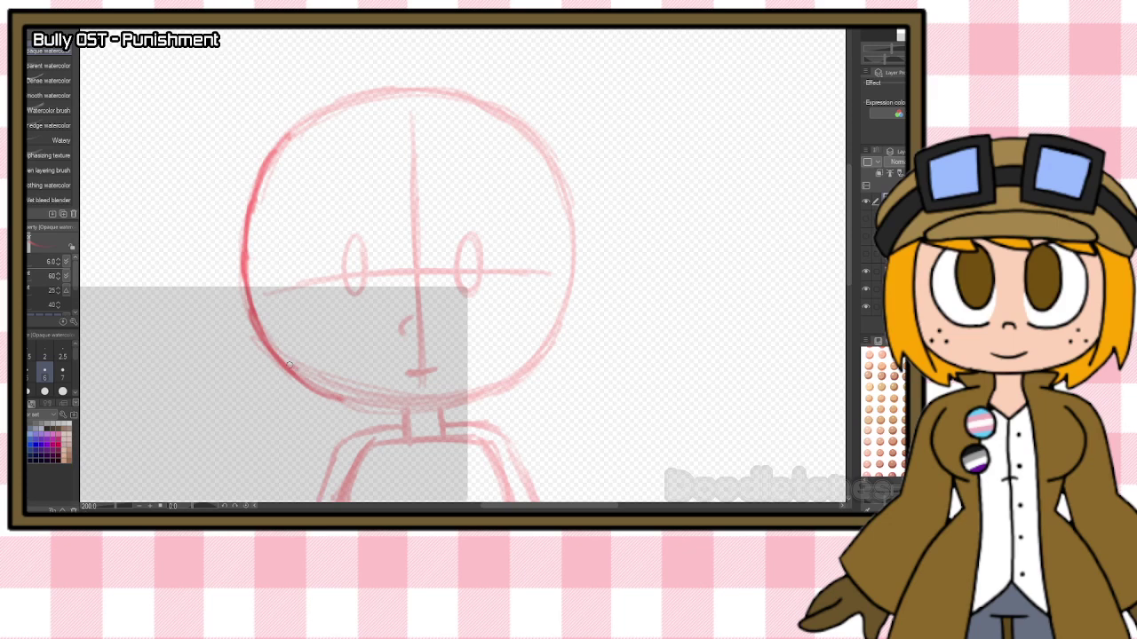
{"action": "mouse_move", "coordinate": [285, 373]}
{"action": "left_mouse_down"}
{"action": "mouse_move", "coordinate": [379, 402]}
{"action": "mouse_move", "coordinate": [460, 408]}
{"action": "left_mouse_up"}
{"action": "left_click_drag", "start_coordinate": [384, 409], "coordinate": [480, 394]}
{"action": "mouse_move", "coordinate": [264, 196]}
{"action": "left_mouse_down"}
{"action": "mouse_move", "coordinate": [257, 165]}
{"action": "mouse_move", "coordinate": [408, 89]}
{"action": "left_mouse_up"}
{"action": "mouse_move", "coordinate": [306, 117]}
{"action": "left_mouse_down"}
{"action": "mouse_move", "coordinate": [396, 97]}
{"action": "mouse_move", "coordinate": [464, 100]}
{"action": "left_mouse_up"}
{"action": "mouse_move", "coordinate": [359, 98]}
{"action": "left_mouse_down"}
{"action": "mouse_move", "coordinate": [483, 107]}
{"action": "mouse_move", "coordinate": [563, 199]}
{"action": "left_mouse_up"}
{"action": "mouse_move", "coordinate": [540, 147]}
{"action": "left_mouse_down"}
{"action": "mouse_move", "coordinate": [562, 213]}
{"action": "mouse_move", "coordinate": [560, 186]}
{"action": "mouse_move", "coordinate": [563, 307]}
{"action": "mouse_move", "coordinate": [537, 354]}
{"action": "mouse_move", "coordinate": [448, 405]}
{"action": "left_mouse_up"}
{"action": "mouse_move", "coordinate": [515, 380]}
{"action": "left_mouse_down"}
{"action": "mouse_move", "coordinate": [560, 320]}
{"action": "mouse_move", "coordinate": [518, 370]}
{"action": "left_mouse_up"}
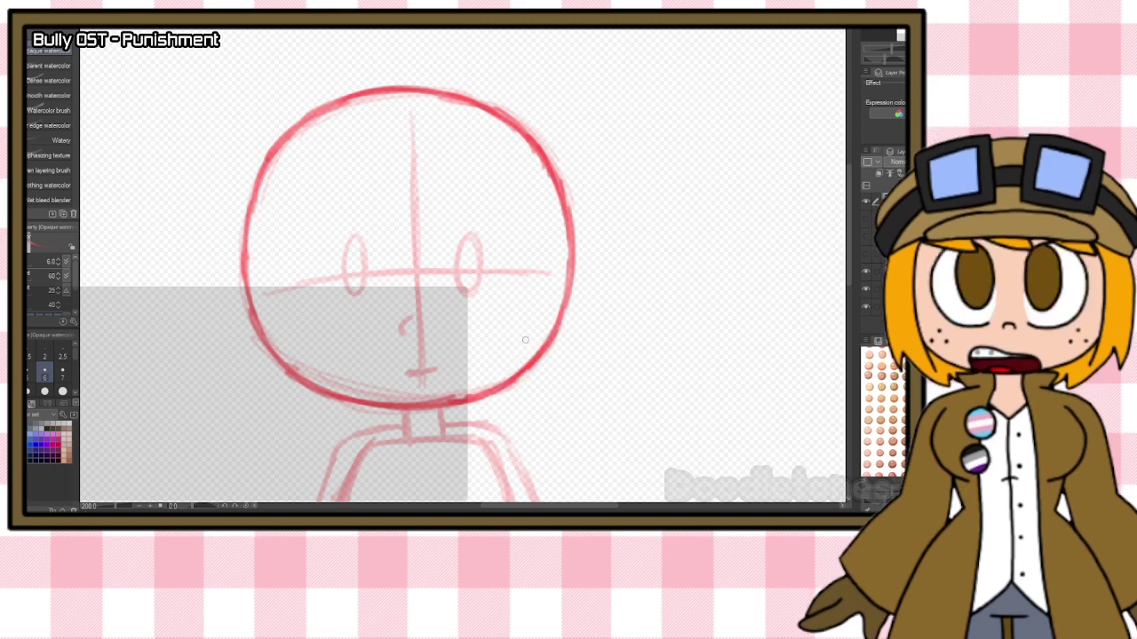
Draw a curved vertical face guideline off-centre toward the left and a downward-bowed horizontal eye line across the head.
{"action": "left_click_drag", "start_coordinate": [374, 101], "coordinate": [372, 320]}
{"action": "left_click_drag", "start_coordinate": [359, 258], "coordinate": [397, 391]}
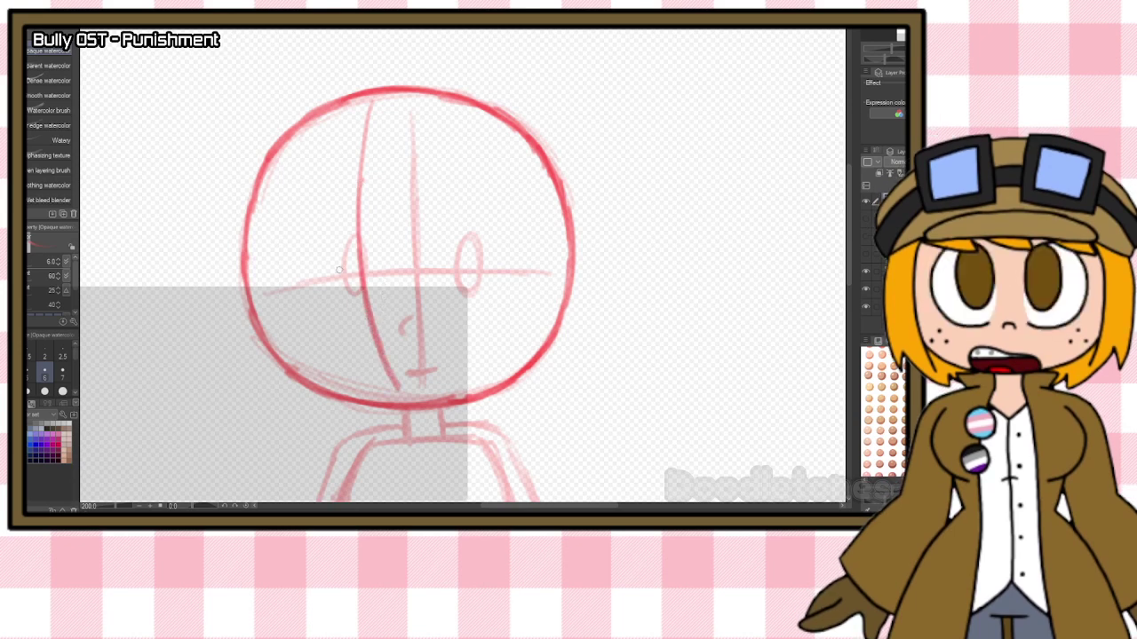
{"action": "left_click_drag", "start_coordinate": [259, 295], "coordinate": [521, 278]}
{"action": "left_click_drag", "start_coordinate": [446, 288], "coordinate": [552, 272]}
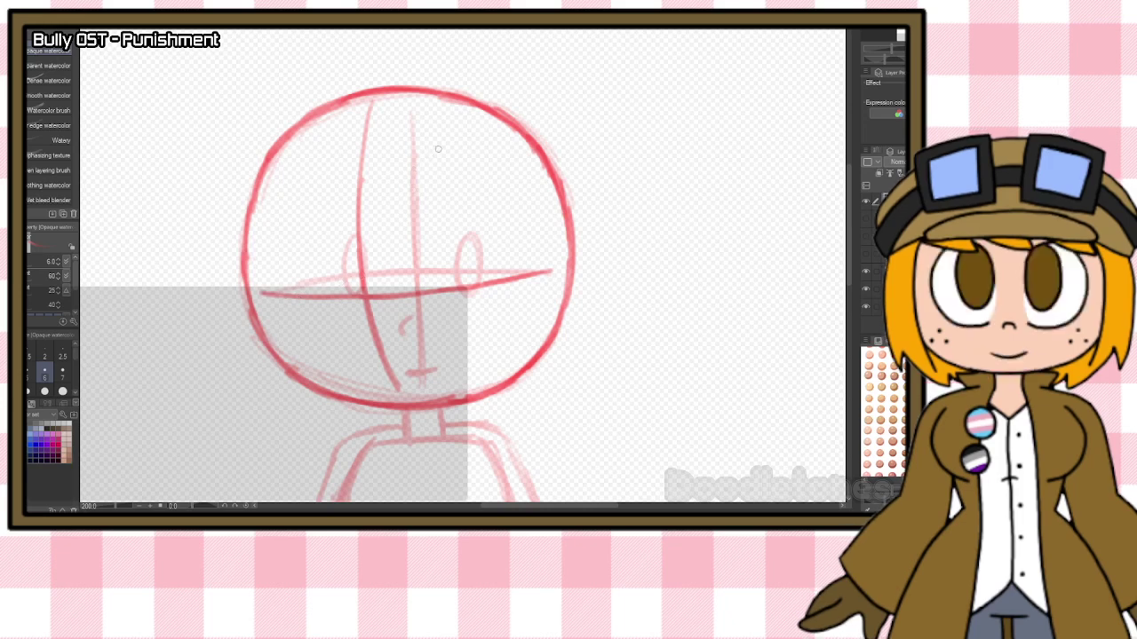
Draw two narrow oval eyes on the eye line with flat eyelid strokes above them, plus a small curved nose.
{"action": "left_click_drag", "start_coordinate": [325, 274], "coordinate": [327, 323]}
{"action": "left_click_drag", "start_coordinate": [447, 277], "coordinate": [447, 319]}
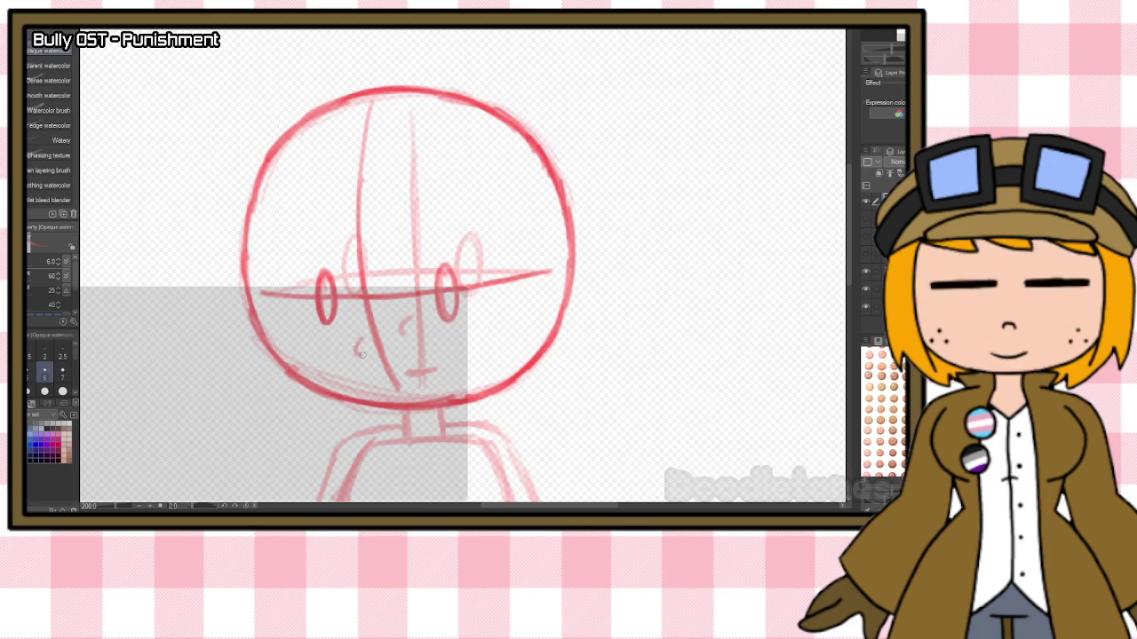
{"action": "left_click_drag", "start_coordinate": [364, 340], "coordinate": [362, 354]}
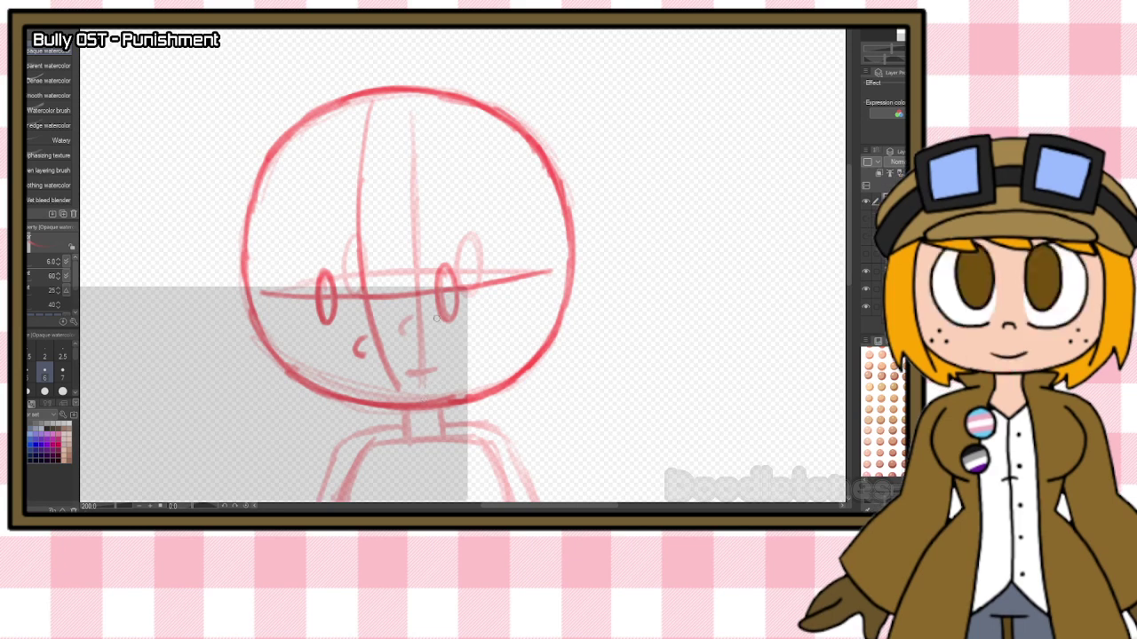
{"action": "left_click_drag", "start_coordinate": [426, 276], "coordinate": [469, 266]}
{"action": "mouse_move", "coordinate": [340, 274]}
{"action": "left_mouse_down"}
{"action": "mouse_move", "coordinate": [304, 277]}
{"action": "mouse_move", "coordinate": [341, 275]}
{"action": "left_mouse_up"}
Draw the lopsided open mouth at the chin, rising toward the right cheek, and divide it with teeth lines.
{"action": "mouse_move", "coordinate": [405, 375]}
{"action": "left_mouse_down"}
{"action": "mouse_move", "coordinate": [389, 393]}
{"action": "mouse_move", "coordinate": [502, 334]}
{"action": "mouse_move", "coordinate": [513, 365]}
{"action": "mouse_move", "coordinate": [505, 385]}
{"action": "left_mouse_up"}
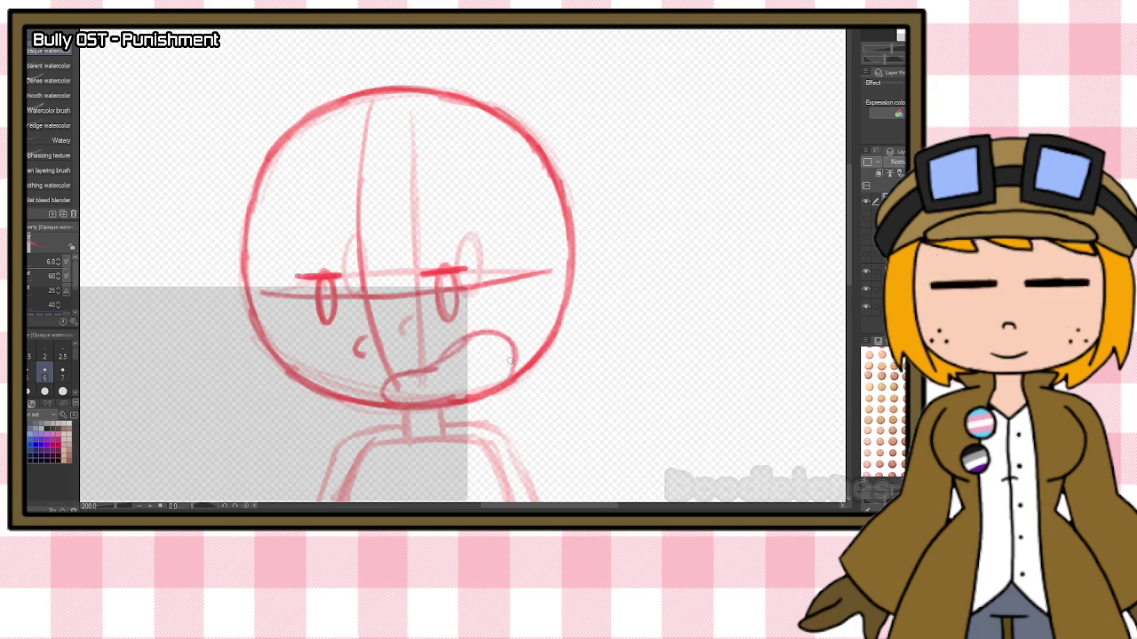
{"action": "mouse_move", "coordinate": [435, 369]}
{"action": "left_mouse_down"}
{"action": "mouse_move", "coordinate": [453, 347]}
{"action": "mouse_move", "coordinate": [396, 374]}
{"action": "mouse_move", "coordinate": [419, 400]}
{"action": "mouse_move", "coordinate": [425, 371]}
{"action": "mouse_move", "coordinate": [427, 400]}
{"action": "left_mouse_up"}
{"action": "mouse_move", "coordinate": [460, 353]}
{"action": "left_mouse_down"}
{"action": "mouse_move", "coordinate": [481, 387]}
{"action": "mouse_move", "coordinate": [469, 346]}
{"action": "left_mouse_up"}
{"action": "key", "text": "ctrl+z"}
{"action": "key", "text": "ctrl+z"}
{"action": "key", "text": "ctrl+z"}
{"action": "key", "text": "ctrl+z"}
{"action": "mouse_move", "coordinate": [442, 400]}
{"action": "left_mouse_down"}
{"action": "mouse_move", "coordinate": [436, 372]}
{"action": "mouse_move", "coordinate": [439, 398]}
{"action": "left_mouse_up"}
{"action": "left_click_drag", "start_coordinate": [407, 378], "coordinate": [407, 405]}
{"action": "left_click_drag", "start_coordinate": [468, 348], "coordinate": [487, 391]}
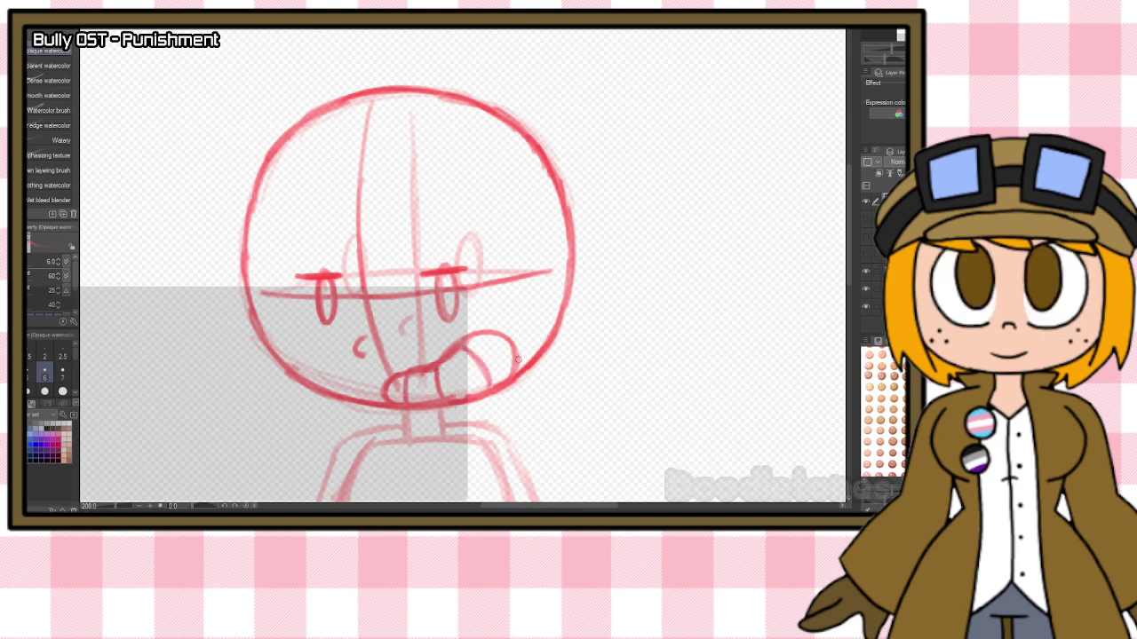
{"action": "scroll", "coordinate": [515, 363], "scroll_direction": "down", "scroll_amount": 1}
{"action": "scroll", "coordinate": [516, 362], "scroll_direction": "down", "scroll_amount": 1}
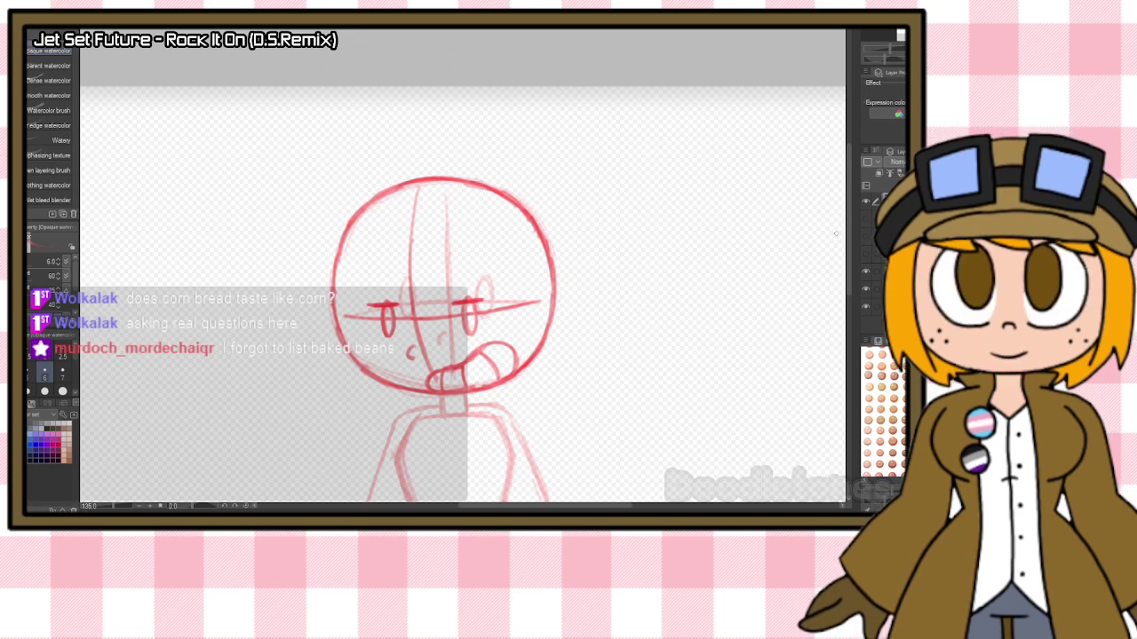
{"action": "mouse_move", "coordinate": [848, 236]}
{"action": "left_mouse_down"}
{"action": "mouse_move", "coordinate": [848, 297]}
{"action": "mouse_move", "coordinate": [848, 285]}
{"action": "left_mouse_up"}
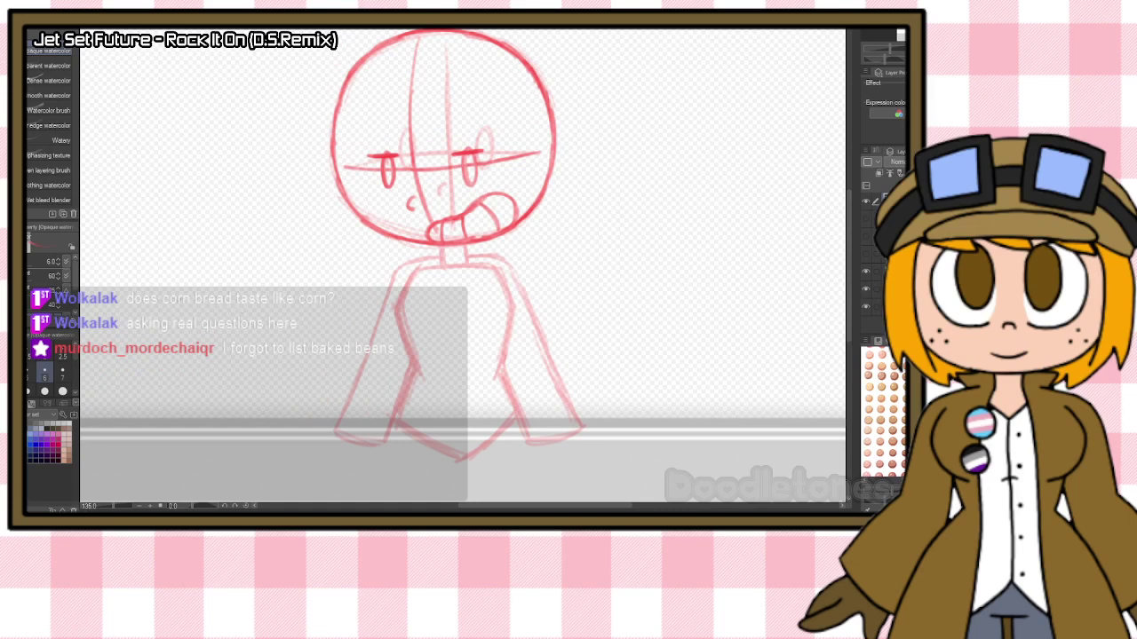
{"action": "scroll", "coordinate": [173, 298], "scroll_direction": "up", "scroll_amount": 3}
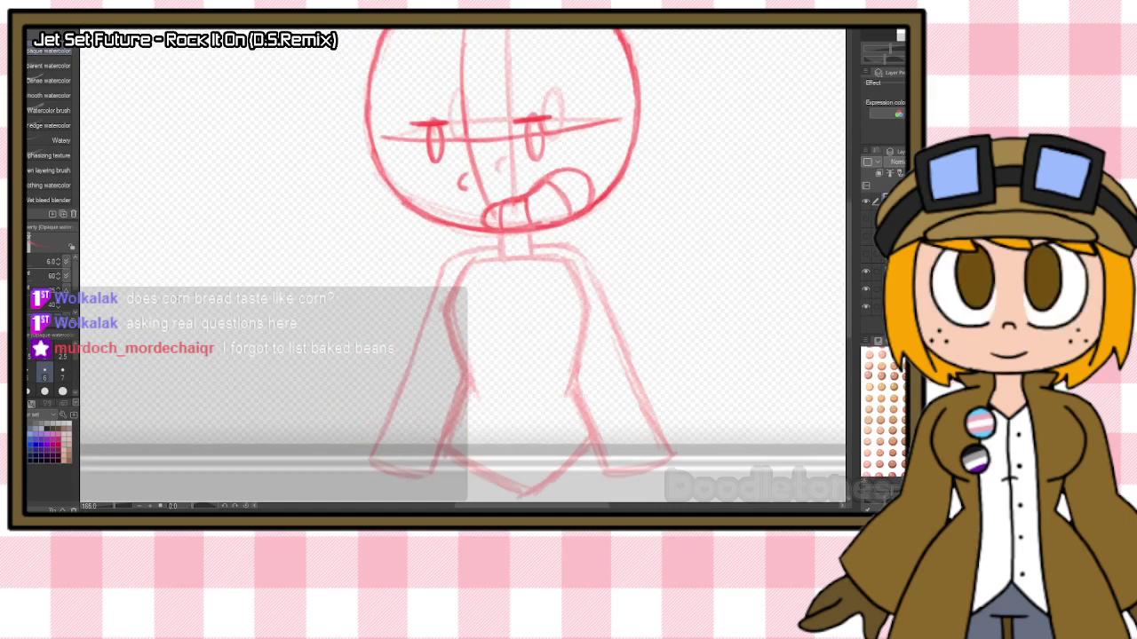
{"action": "scroll", "coordinate": [270, 314], "scroll_direction": "up", "scroll_amount": 1}
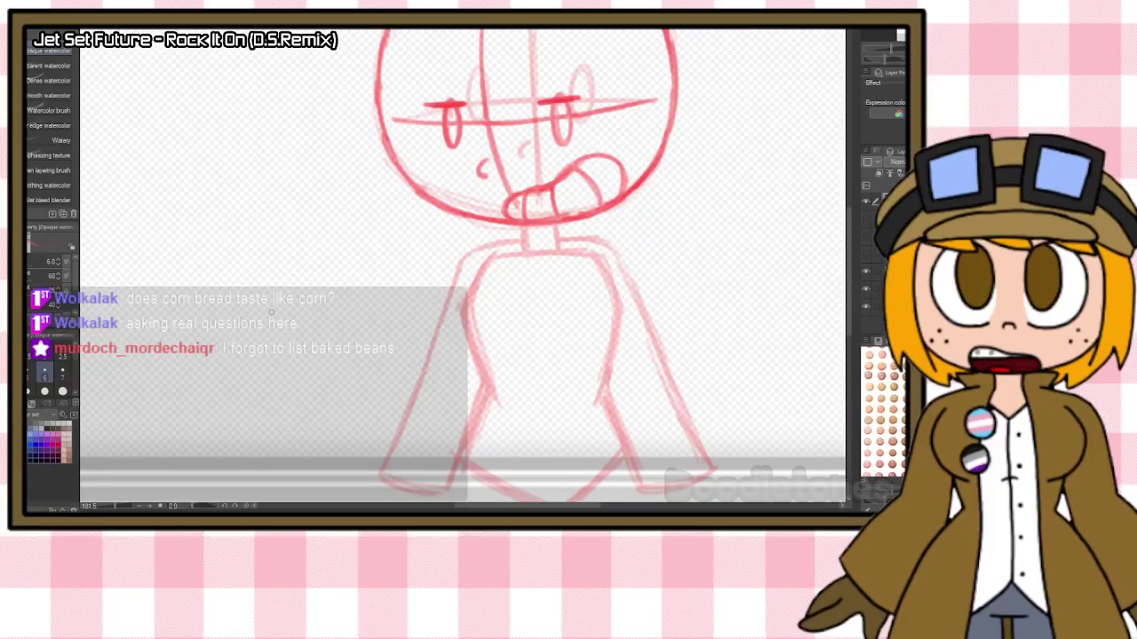
{"action": "mouse_move", "coordinate": [411, 262]}
{"action": "left_mouse_down"}
{"action": "mouse_move", "coordinate": [434, 218]}
{"action": "mouse_move", "coordinate": [445, 220]}
{"action": "mouse_move", "coordinate": [442, 241]}
{"action": "mouse_move", "coordinate": [461, 252]}
{"action": "mouse_move", "coordinate": [437, 240]}
{"action": "mouse_move", "coordinate": [467, 265]}
{"action": "mouse_move", "coordinate": [464, 294]}
{"action": "mouse_move", "coordinate": [439, 209]}
{"action": "mouse_move", "coordinate": [445, 241]}
{"action": "left_mouse_up"}
{"action": "key", "text": "ctrl+z"}
{"action": "key", "text": "ctrl+z"}
{"action": "key", "text": "ctrl+z"}
{"action": "key", "text": "ctrl+z"}
{"action": "key", "text": "ctrl+z"}
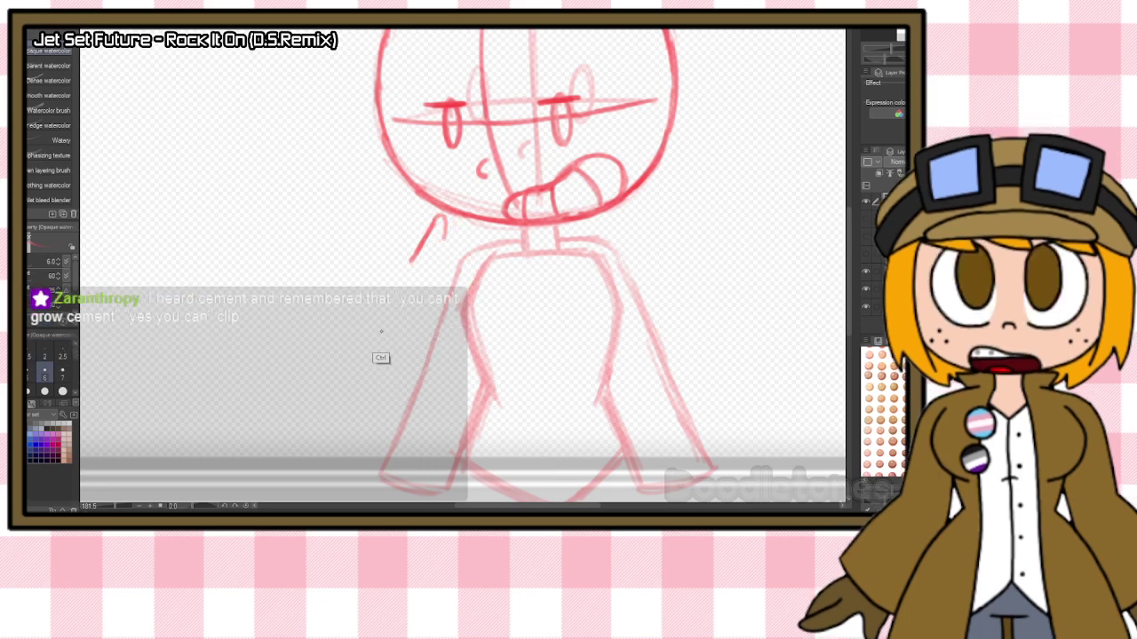
{"action": "key", "text": "ctrl+z"}
{"action": "key", "text": "ctrl+z"}
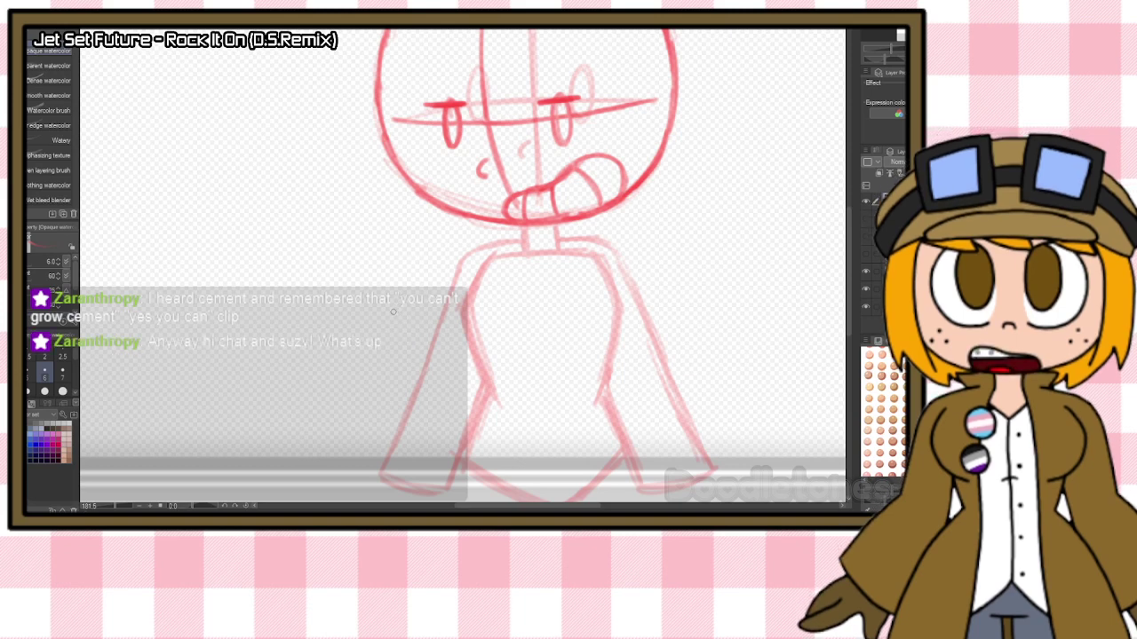
Draw a mitten-shaped hand with one pointed digit raised, beside the left shoulder below the head.
{"action": "mouse_move", "coordinate": [388, 316]}
{"action": "left_mouse_down"}
{"action": "mouse_move", "coordinate": [419, 241]}
{"action": "mouse_move", "coordinate": [430, 265]}
{"action": "mouse_move", "coordinate": [423, 240]}
{"action": "mouse_move", "coordinate": [428, 287]}
{"action": "left_mouse_up"}
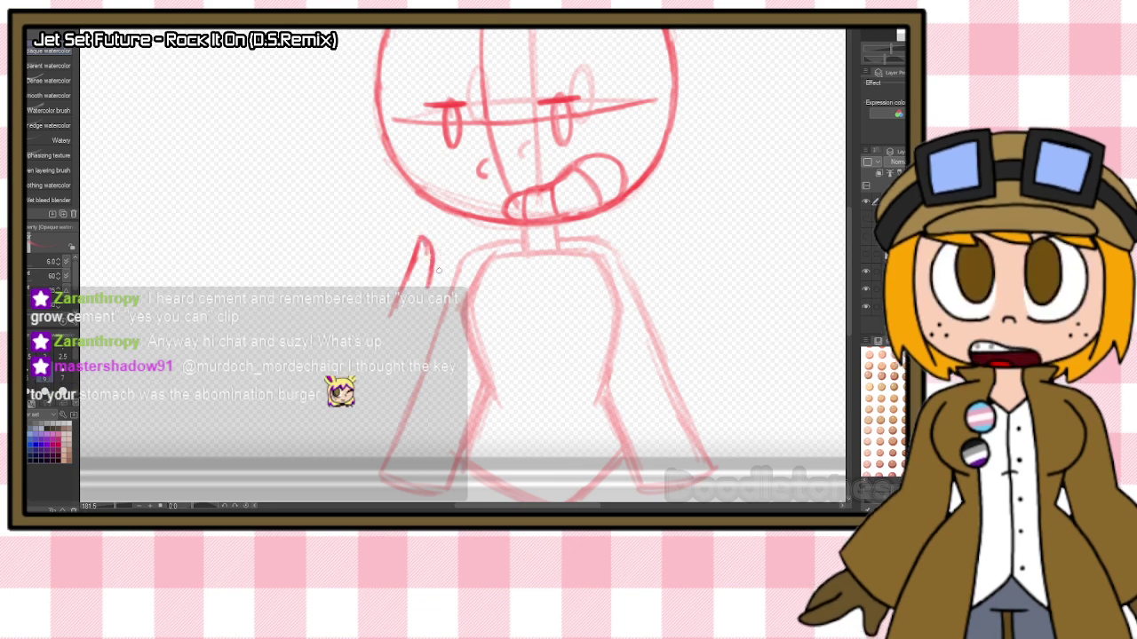
{"action": "mouse_move", "coordinate": [425, 275]}
{"action": "left_mouse_down"}
{"action": "mouse_move", "coordinate": [457, 311]}
{"action": "mouse_move", "coordinate": [442, 346]}
{"action": "left_mouse_up"}
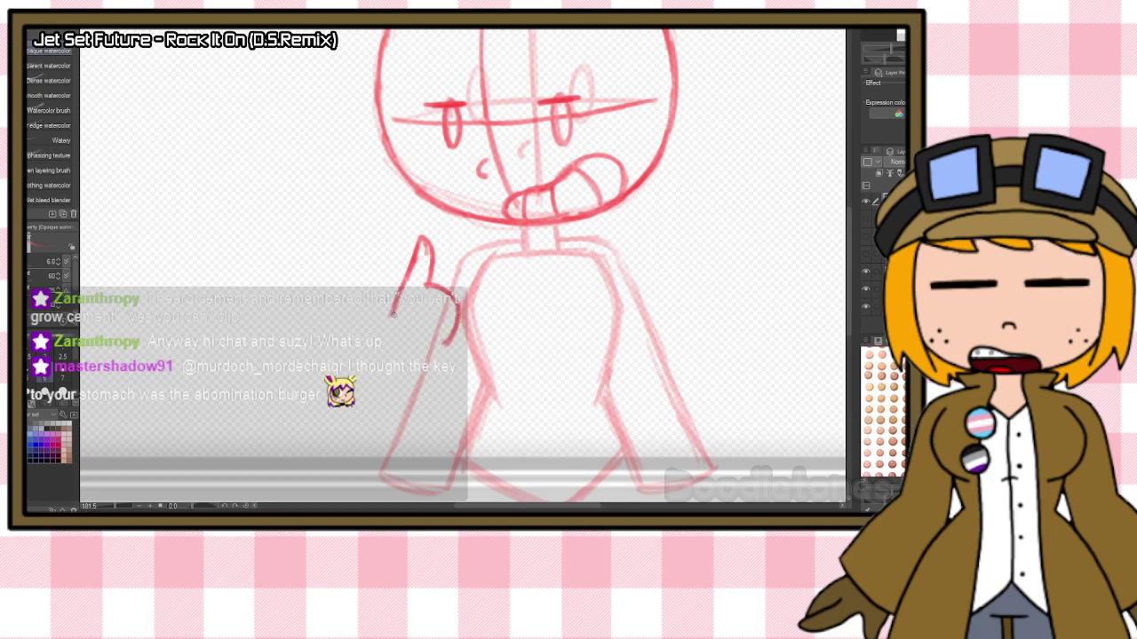
{"action": "mouse_move", "coordinate": [393, 318]}
{"action": "left_mouse_down"}
{"action": "mouse_move", "coordinate": [360, 358]}
{"action": "mouse_move", "coordinate": [376, 399]}
{"action": "mouse_move", "coordinate": [368, 381]}
{"action": "mouse_move", "coordinate": [397, 403]}
{"action": "mouse_move", "coordinate": [385, 401]}
{"action": "mouse_move", "coordinate": [427, 371]}
{"action": "mouse_move", "coordinate": [402, 400]}
{"action": "left_mouse_up"}
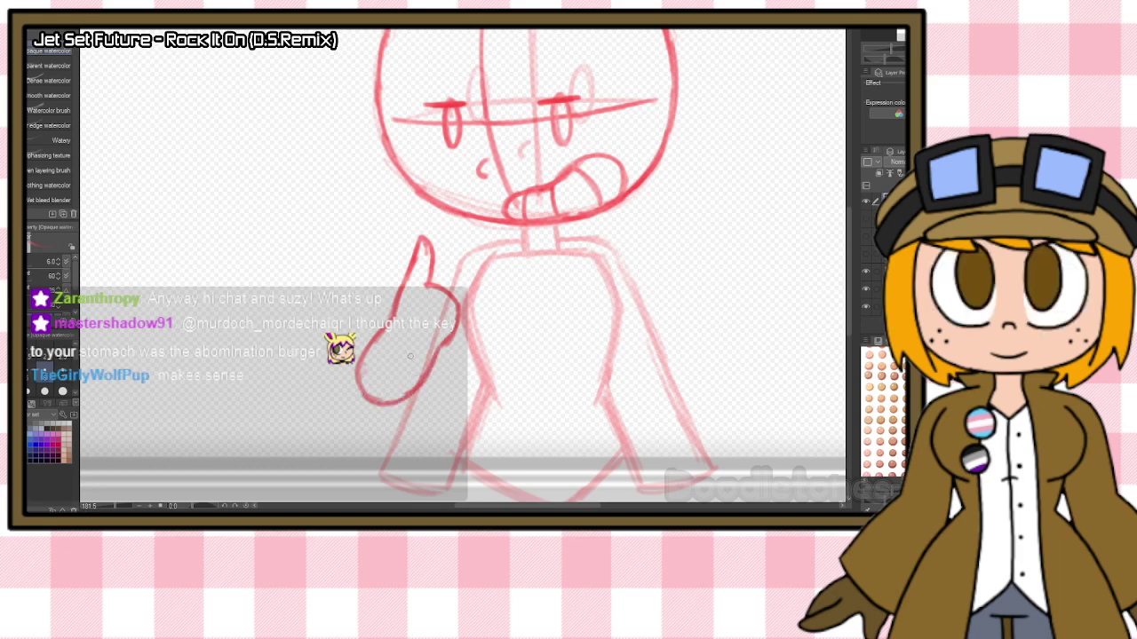
{"action": "left_click_drag", "start_coordinate": [393, 312], "coordinate": [406, 277]}
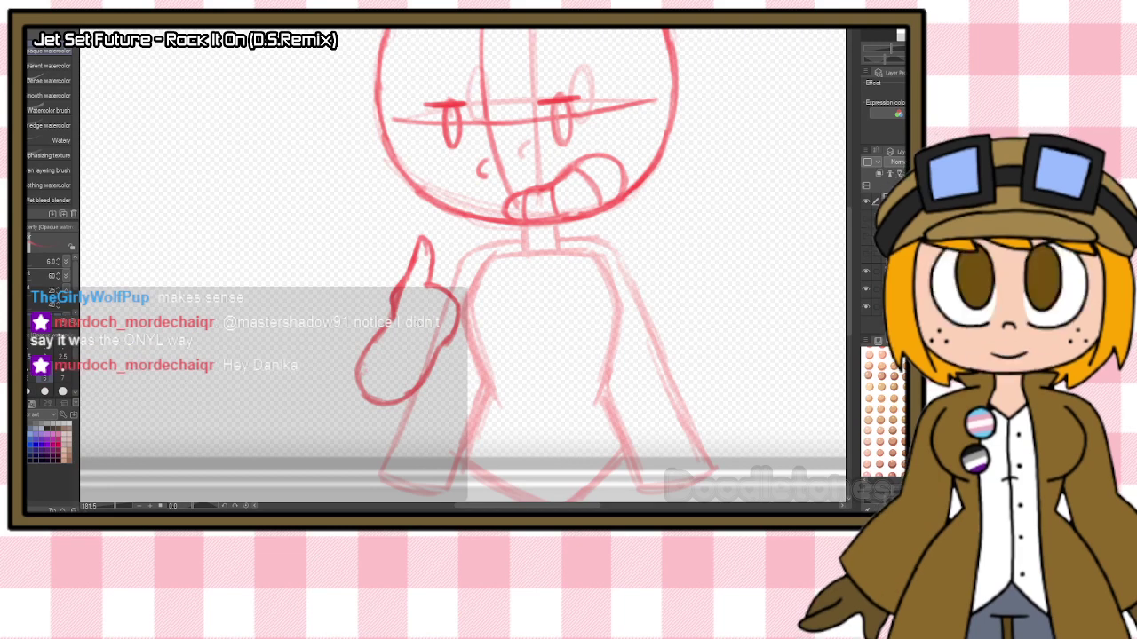
Lasso the raised hand, then rotate and move it so its pointed digit touches the chin.
{"action": "key", "text": "m"}
{"action": "mouse_move", "coordinate": [478, 293]}
{"action": "left_mouse_down"}
{"action": "mouse_move", "coordinate": [383, 244]}
{"action": "mouse_move", "coordinate": [372, 433]}
{"action": "mouse_move", "coordinate": [500, 313]}
{"action": "left_mouse_up"}
{"action": "key", "text": "ctrl+t"}
{"action": "left_click_drag", "start_coordinate": [444, 338], "coordinate": [500, 307]}
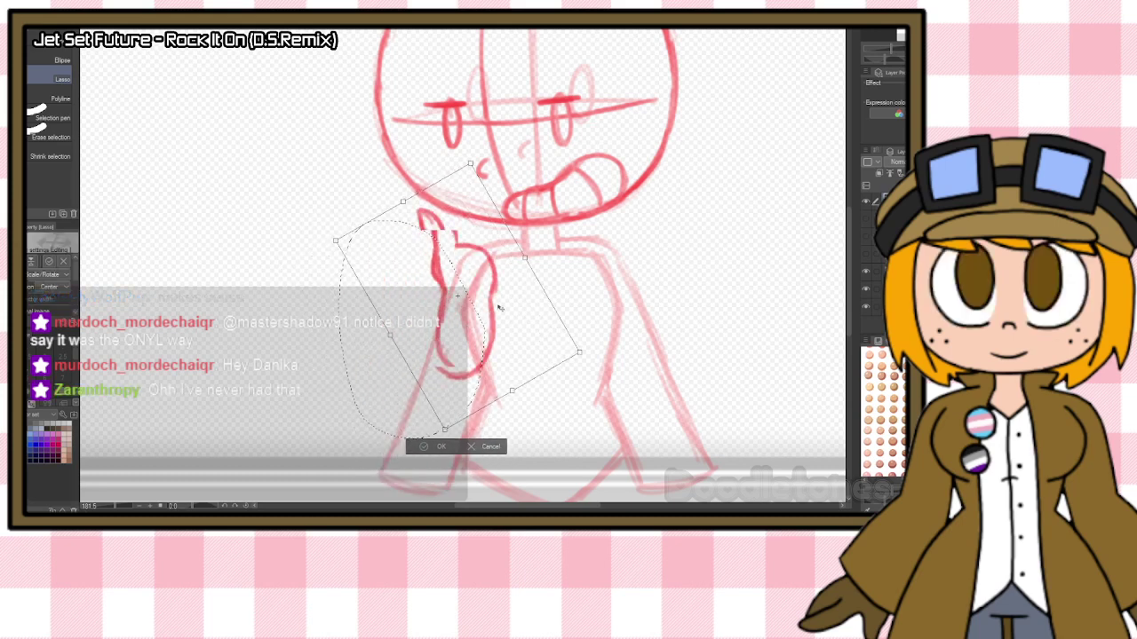
{"action": "mouse_move", "coordinate": [554, 266]}
{"action": "left_mouse_down"}
{"action": "mouse_move", "coordinate": [558, 281]}
{"action": "mouse_move", "coordinate": [502, 325]}
{"action": "left_mouse_up"}
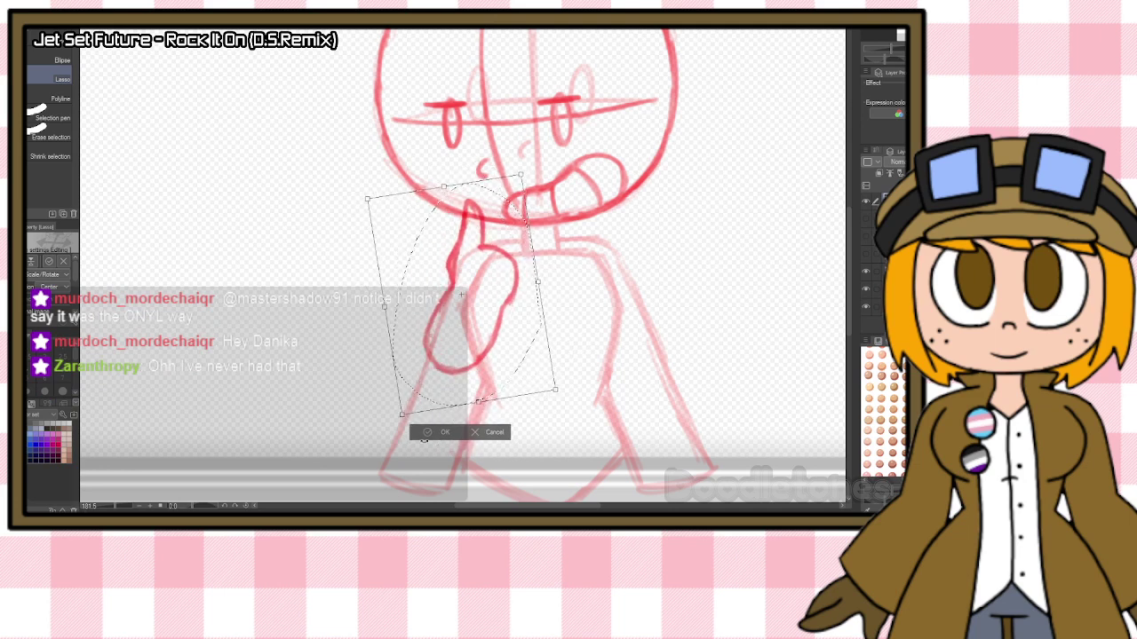
{"action": "key", "text": "Return"}
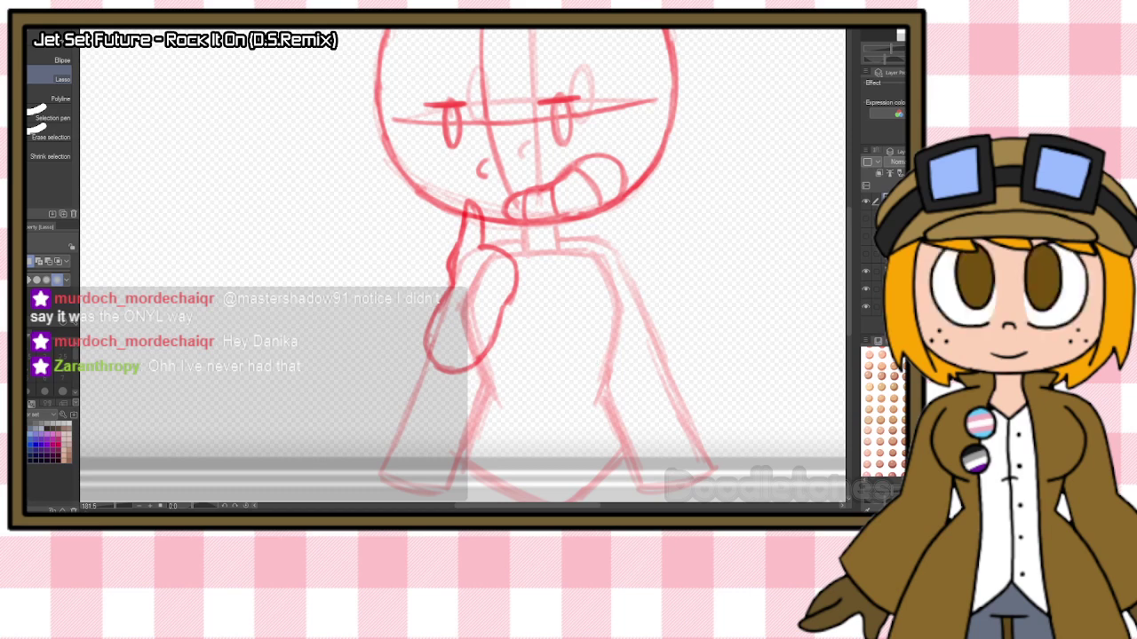
Trace the neck, the right shoulder and the torso sides down to the waist with the brush.
{"action": "key", "text": "b"}
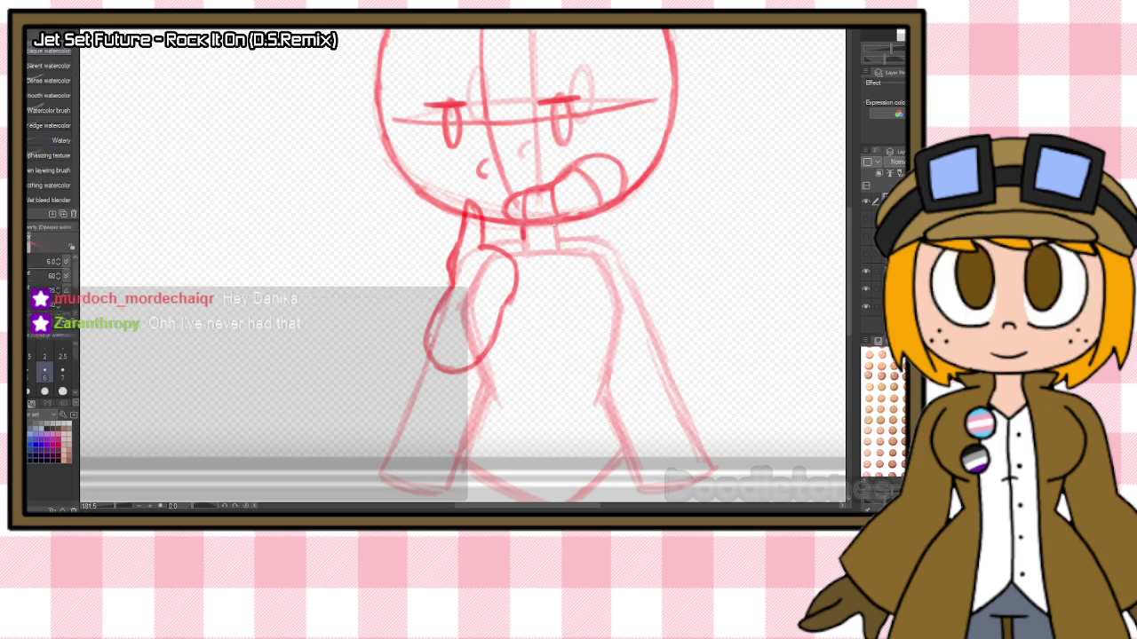
{"action": "mouse_move", "coordinate": [563, 257]}
{"action": "left_mouse_down"}
{"action": "mouse_move", "coordinate": [611, 259]}
{"action": "mouse_move", "coordinate": [601, 373]}
{"action": "left_mouse_up"}
{"action": "mouse_move", "coordinate": [612, 297]}
{"action": "left_mouse_down"}
{"action": "mouse_move", "coordinate": [600, 394]}
{"action": "mouse_move", "coordinate": [614, 303]}
{"action": "mouse_move", "coordinate": [599, 402]}
{"action": "left_mouse_up"}
{"action": "left_click_drag", "start_coordinate": [485, 366], "coordinate": [485, 395]}
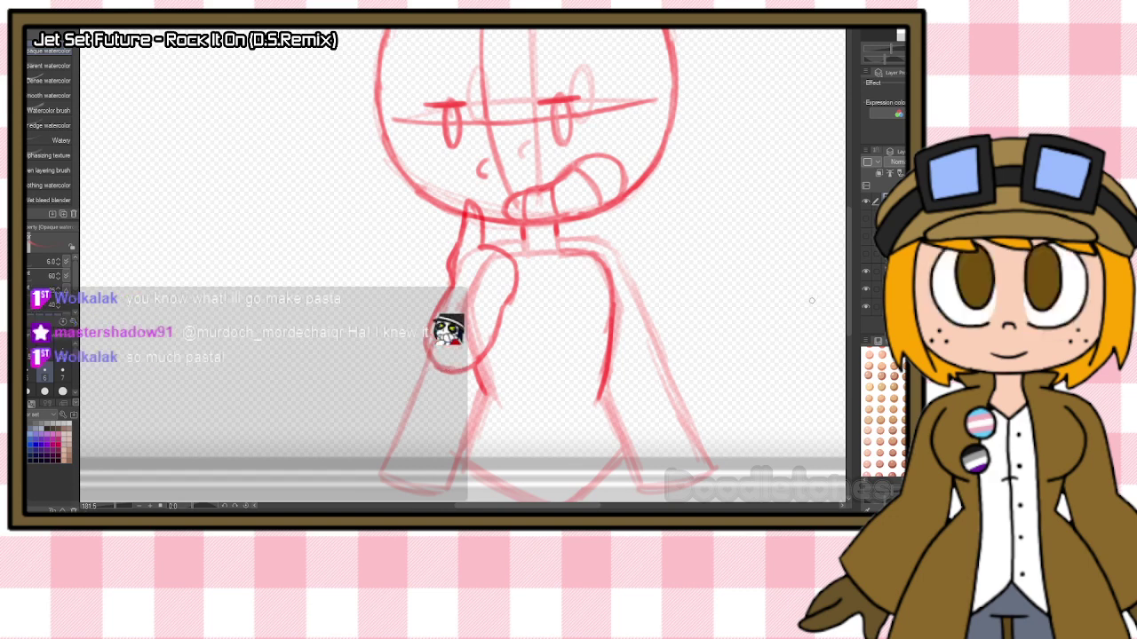
Trace the hips and the pointed bottom edge of the torso over the faded body construction.
{"action": "scroll", "coordinate": [604, 312], "scroll_direction": "down", "scroll_amount": 3}
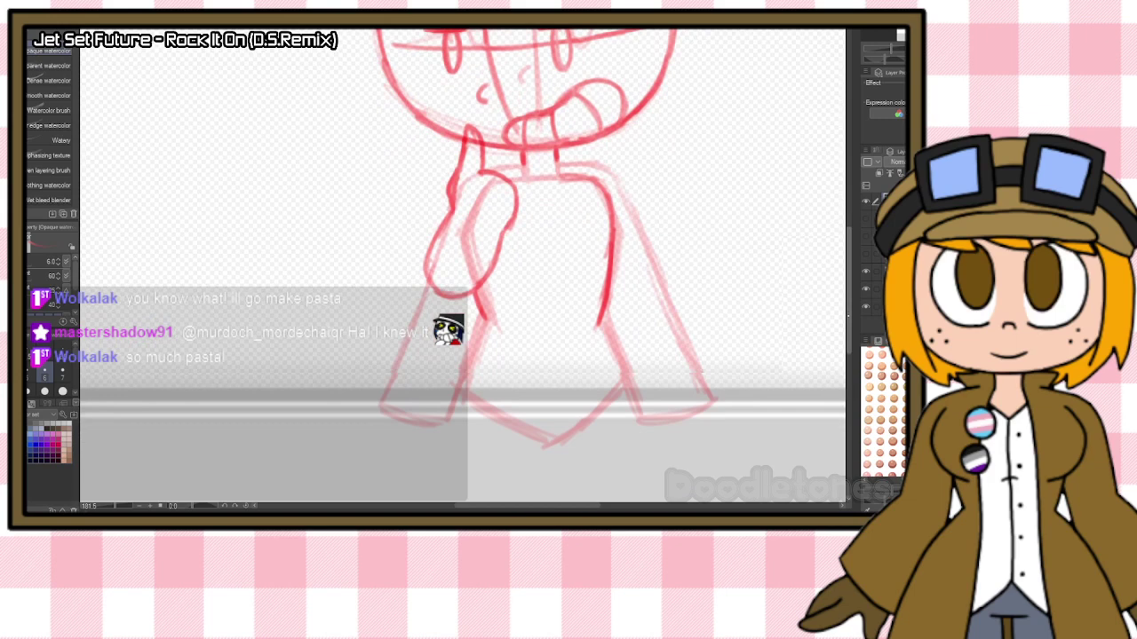
{"action": "left_click_drag", "start_coordinate": [605, 312], "coordinate": [633, 374]}
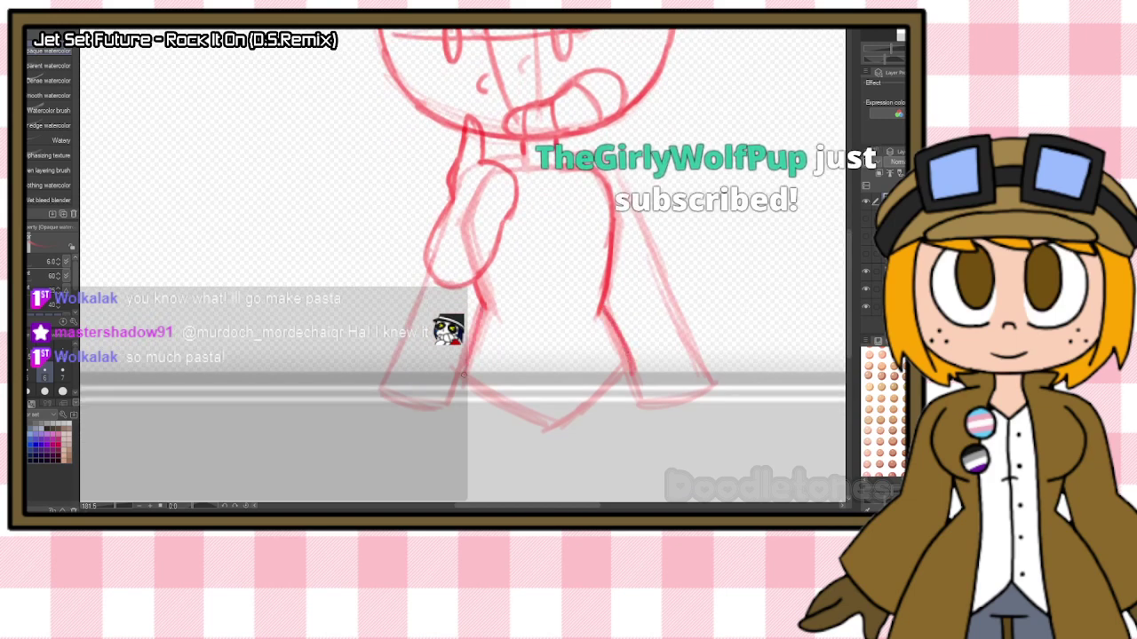
{"action": "mouse_move", "coordinate": [485, 307]}
{"action": "left_mouse_down"}
{"action": "mouse_move", "coordinate": [466, 392]}
{"action": "mouse_move", "coordinate": [531, 429]}
{"action": "left_mouse_up"}
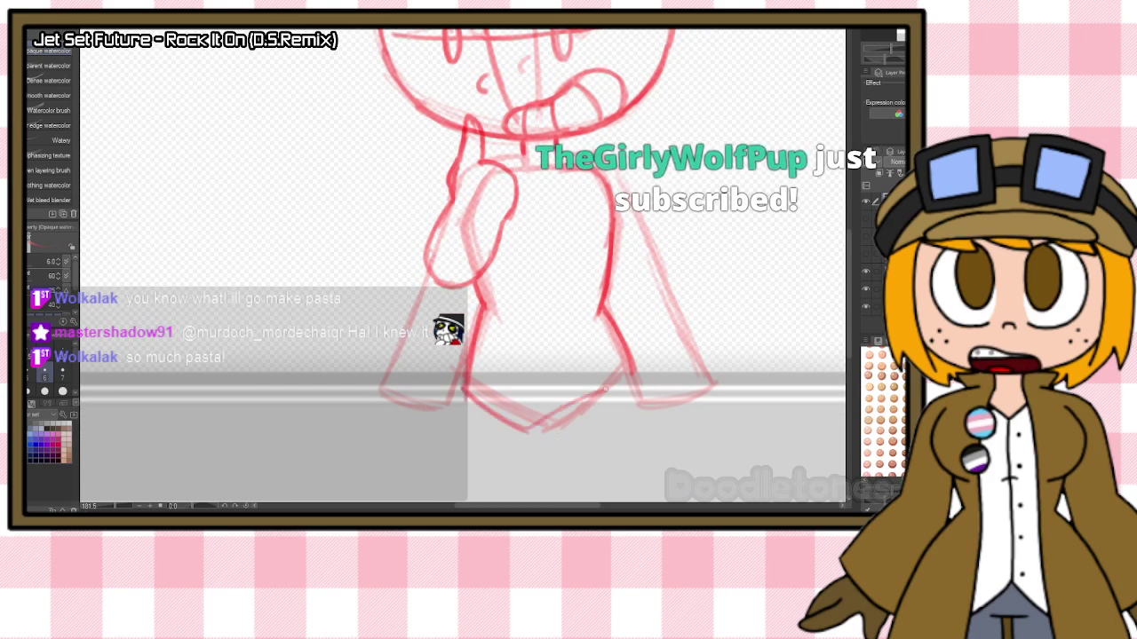
{"action": "left_click_drag", "start_coordinate": [629, 377], "coordinate": [532, 427]}
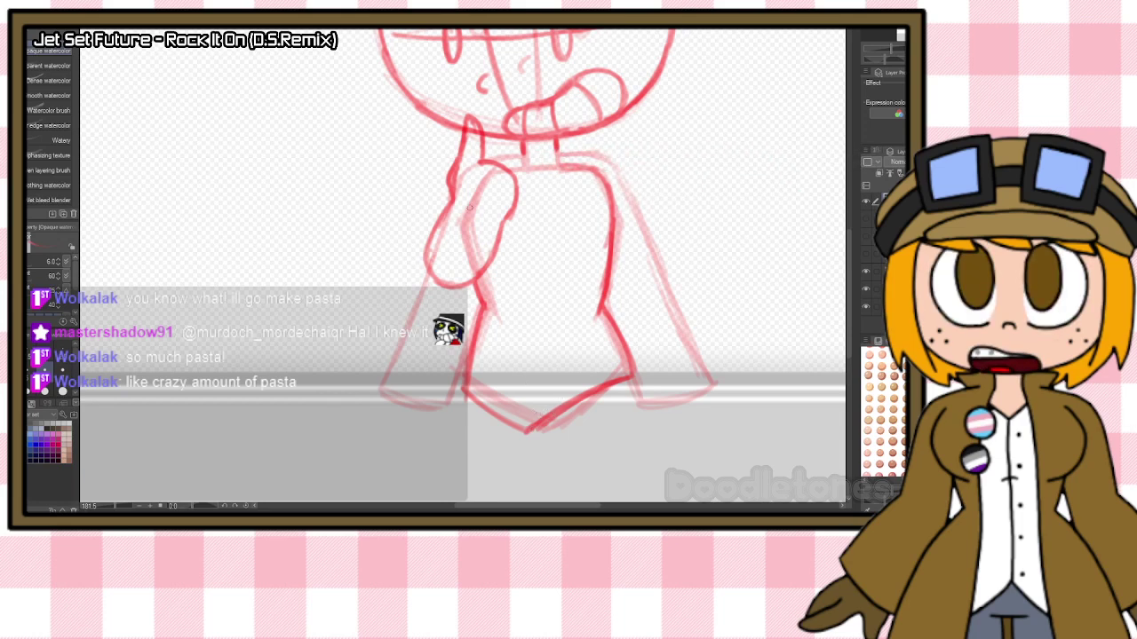
{"action": "scroll", "coordinate": [449, 231], "scroll_direction": "down", "scroll_amount": 2}
{"action": "scroll", "coordinate": [799, 266], "scroll_direction": "up", "scroll_amount": 3}
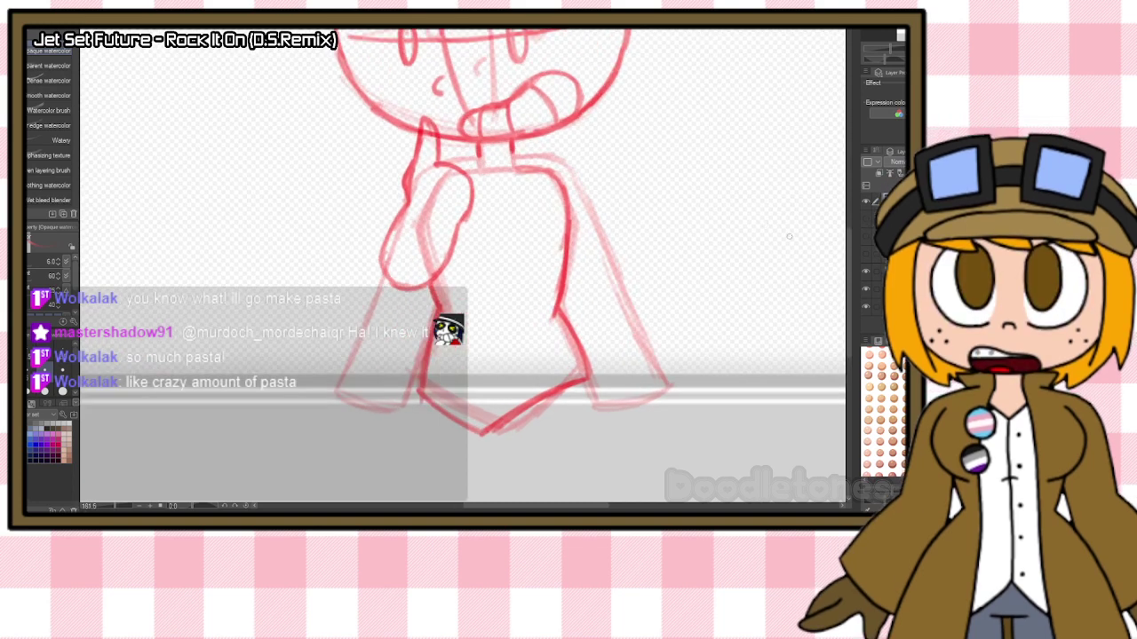
{"action": "left_click_drag", "start_coordinate": [851, 314], "coordinate": [849, 298]}
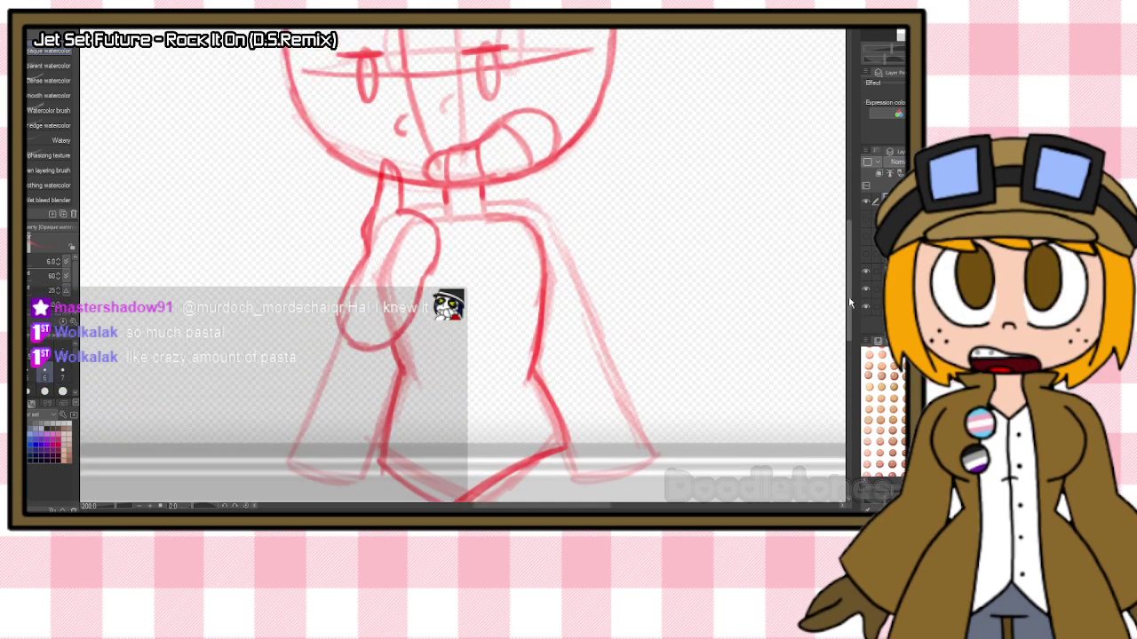
Reinforce the torso's right side from the chest down to the hip and erase the stray overlap at the waist.
{"action": "left_click_drag", "start_coordinate": [541, 281], "coordinate": [527, 349]}
{"action": "mouse_move", "coordinate": [537, 307]}
{"action": "left_mouse_down"}
{"action": "mouse_move", "coordinate": [527, 349]}
{"action": "mouse_move", "coordinate": [568, 445]}
{"action": "left_mouse_up"}
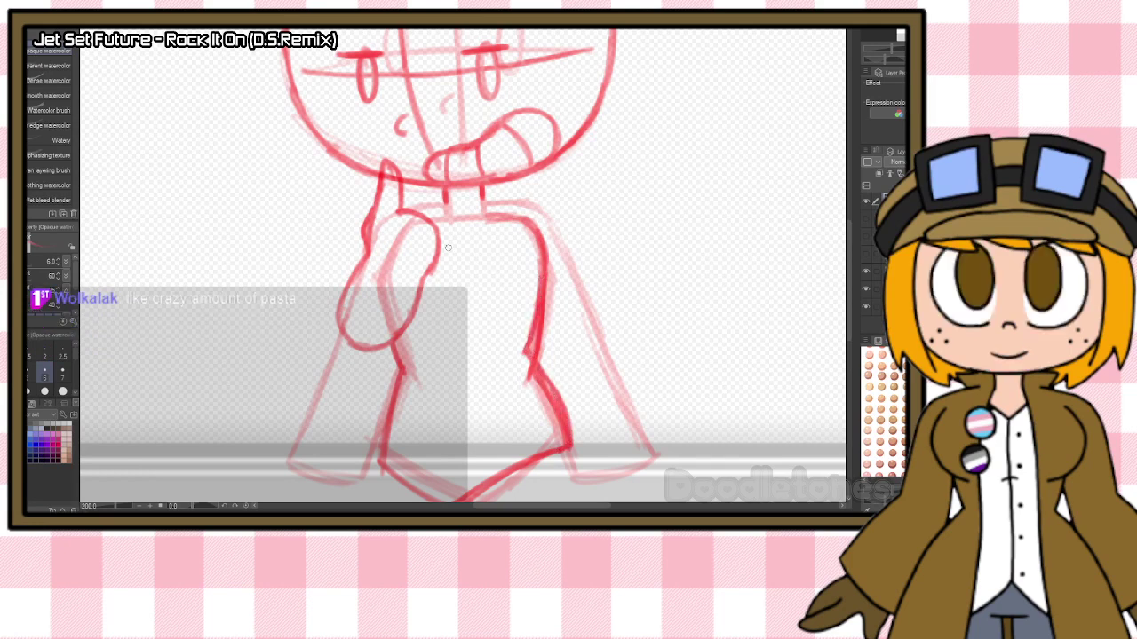
{"action": "key", "text": "e"}
{"action": "mouse_move", "coordinate": [540, 378]}
{"action": "left_mouse_down"}
{"action": "mouse_move", "coordinate": [564, 437]}
{"action": "mouse_move", "coordinate": [537, 382]}
{"action": "mouse_move", "coordinate": [537, 354]}
{"action": "left_mouse_up"}
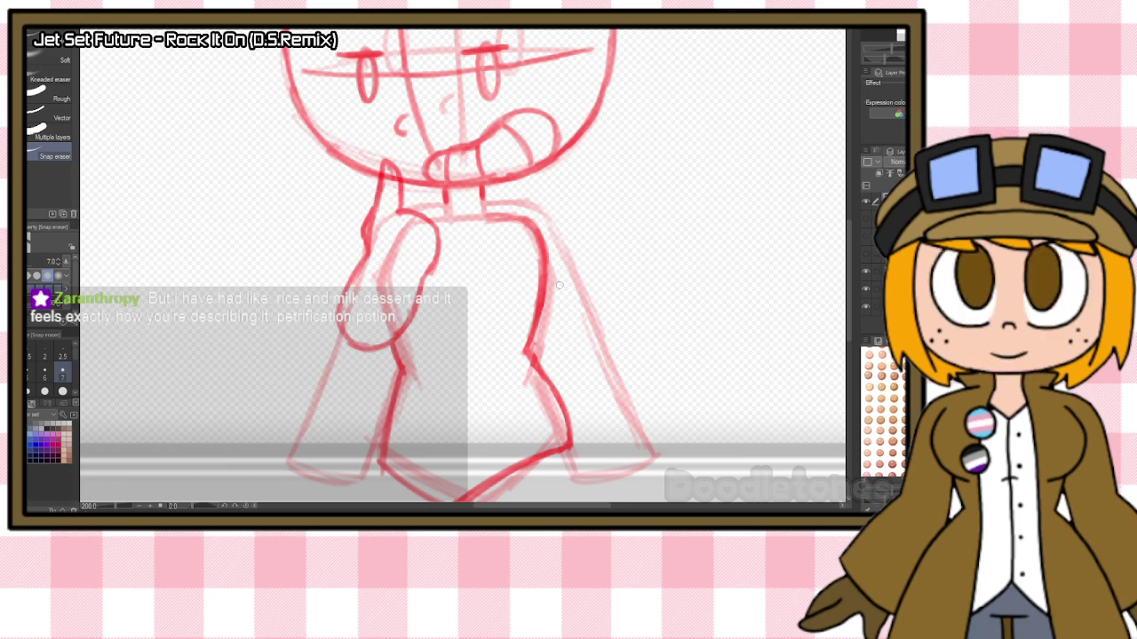
Draw the right arm bending from the shoulder to a hand on the hip, and clean up the overlapping waist lines.
{"action": "key", "text": "b"}
{"action": "mouse_move", "coordinate": [478, 199]}
{"action": "left_mouse_down"}
{"action": "mouse_move", "coordinate": [539, 202]}
{"action": "mouse_move", "coordinate": [503, 198]}
{"action": "mouse_move", "coordinate": [548, 216]}
{"action": "mouse_move", "coordinate": [603, 340]}
{"action": "mouse_move", "coordinate": [575, 377]}
{"action": "mouse_move", "coordinate": [597, 345]}
{"action": "mouse_move", "coordinate": [562, 378]}
{"action": "mouse_move", "coordinate": [515, 354]}
{"action": "mouse_move", "coordinate": [550, 408]}
{"action": "left_mouse_up"}
{"action": "mouse_move", "coordinate": [532, 370]}
{"action": "left_mouse_down"}
{"action": "mouse_move", "coordinate": [573, 387]}
{"action": "mouse_move", "coordinate": [542, 396]}
{"action": "mouse_move", "coordinate": [537, 345]}
{"action": "left_mouse_up"}
{"action": "key", "text": "e"}
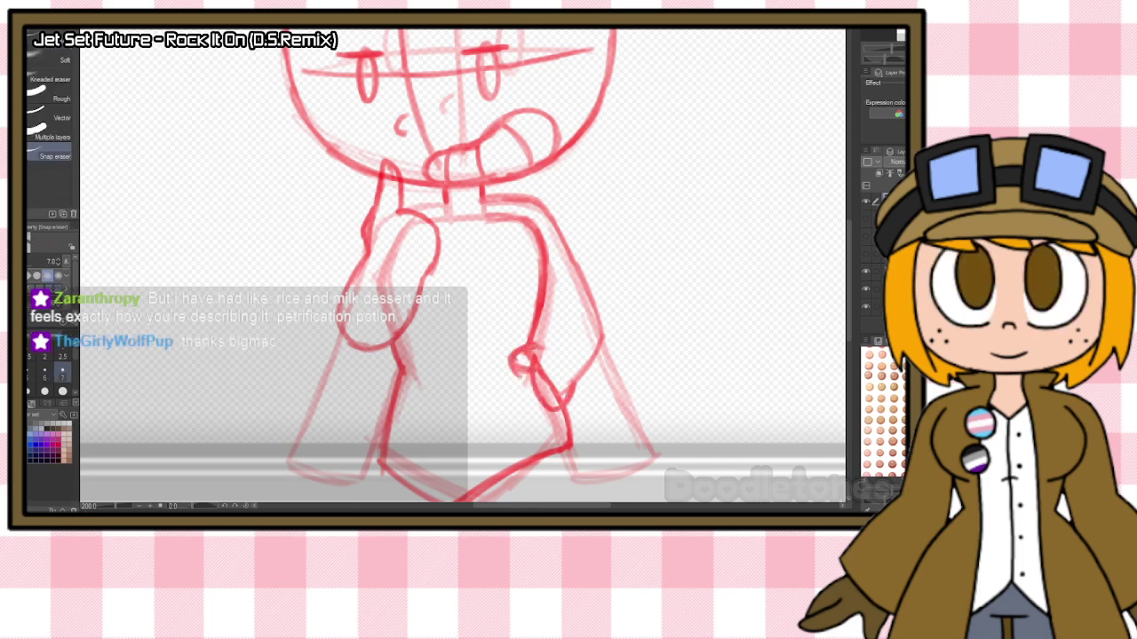
{"action": "mouse_move", "coordinate": [513, 375]}
{"action": "left_mouse_down"}
{"action": "mouse_move", "coordinate": [537, 360]}
{"action": "mouse_move", "coordinate": [545, 389]}
{"action": "mouse_move", "coordinate": [561, 391]}
{"action": "left_mouse_up"}
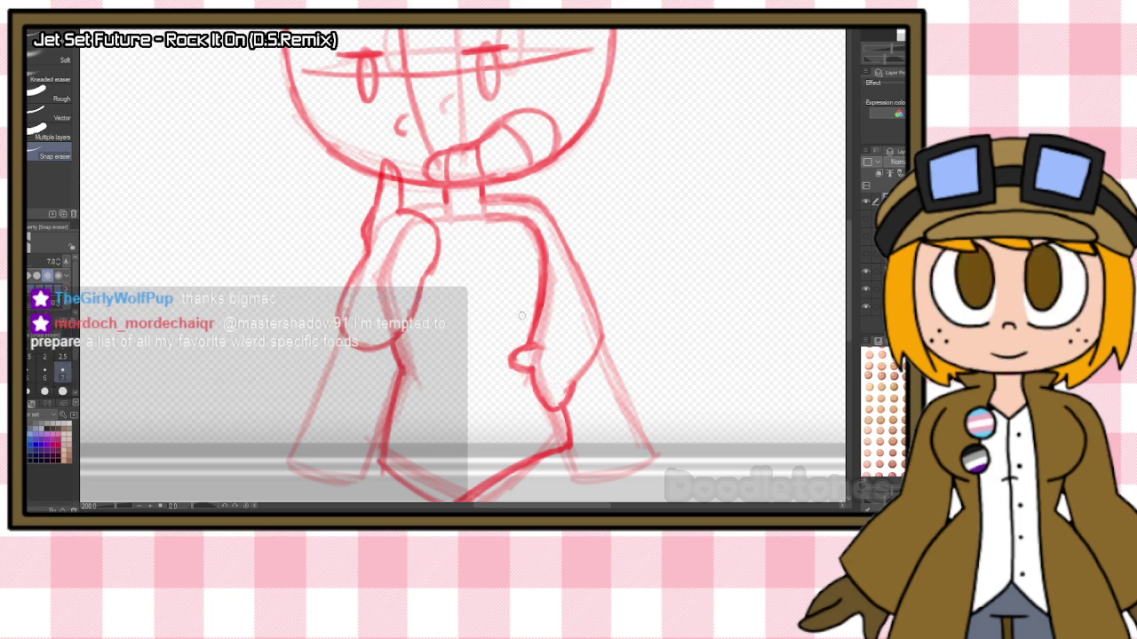
{"action": "key", "text": "b"}
{"action": "mouse_move", "coordinate": [531, 343]}
{"action": "left_mouse_down"}
{"action": "mouse_move", "coordinate": [562, 314]}
{"action": "mouse_move", "coordinate": [512, 360]}
{"action": "mouse_move", "coordinate": [531, 371]}
{"action": "mouse_move", "coordinate": [557, 358]}
{"action": "mouse_move", "coordinate": [570, 383]}
{"action": "left_mouse_up"}
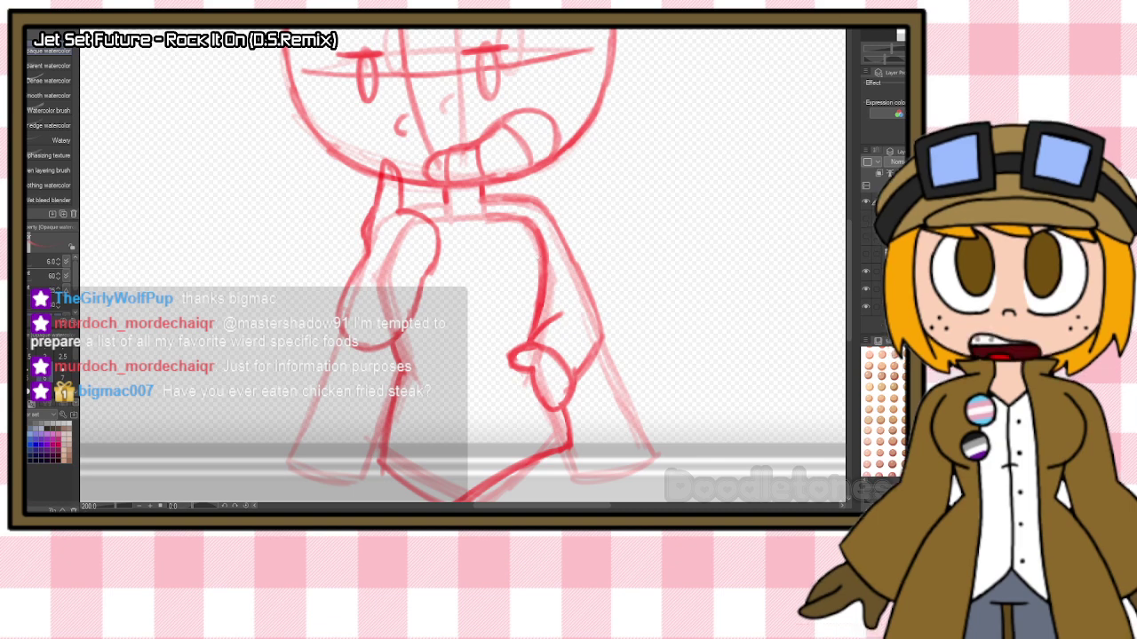
Erase the hand on the hip, then redraw the waist, hip and forearm so the arm passes behind the torso.
{"action": "key", "text": "e"}
{"action": "mouse_move", "coordinate": [508, 352]}
{"action": "left_mouse_down"}
{"action": "mouse_move", "coordinate": [546, 352]}
{"action": "mouse_move", "coordinate": [520, 354]}
{"action": "mouse_move", "coordinate": [531, 348]}
{"action": "mouse_move", "coordinate": [558, 372]}
{"action": "mouse_move", "coordinate": [552, 350]}
{"action": "mouse_move", "coordinate": [568, 402]}
{"action": "mouse_move", "coordinate": [554, 409]}
{"action": "mouse_move", "coordinate": [518, 364]}
{"action": "left_mouse_up"}
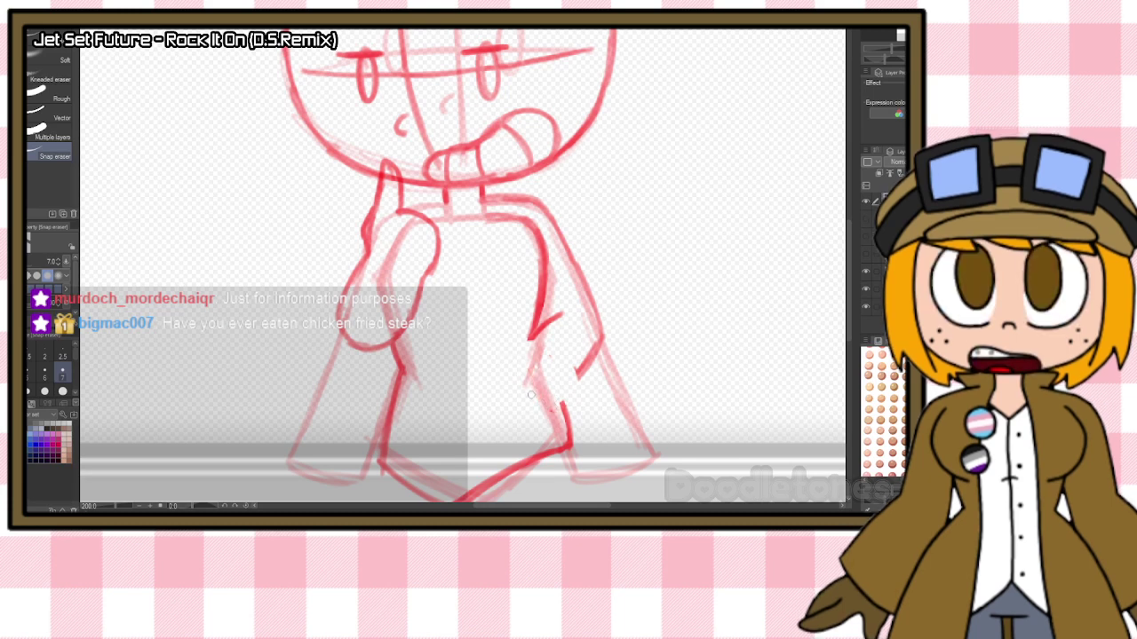
{"action": "key", "text": "b"}
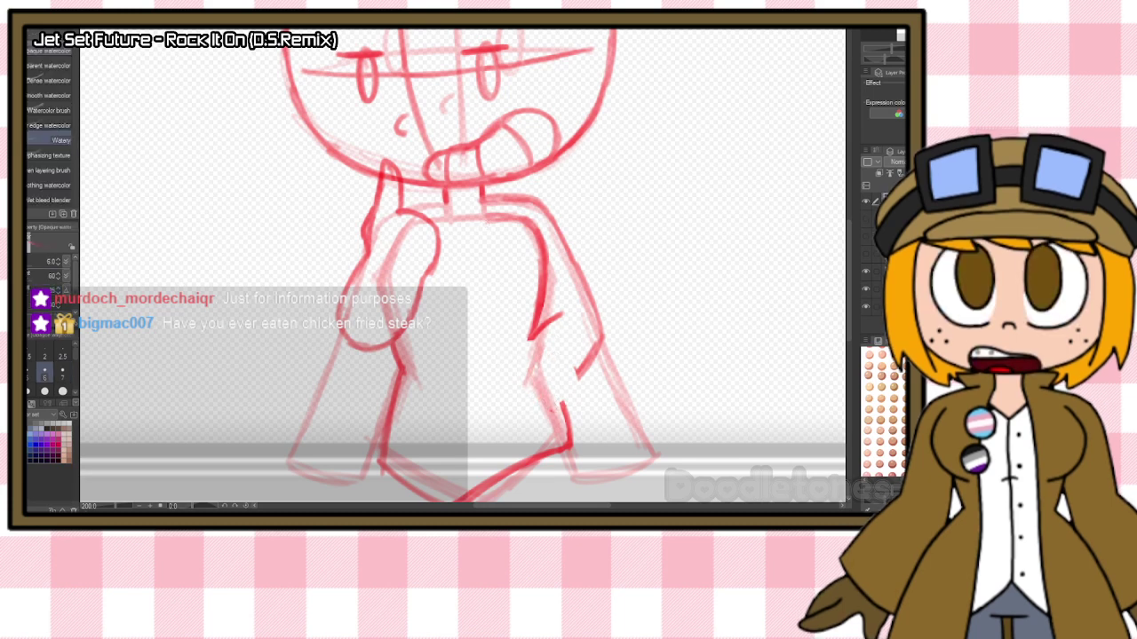
{"action": "mouse_move", "coordinate": [543, 304]}
{"action": "left_mouse_down"}
{"action": "mouse_move", "coordinate": [535, 364]}
{"action": "mouse_move", "coordinate": [530, 341]}
{"action": "mouse_move", "coordinate": [529, 355]}
{"action": "mouse_move", "coordinate": [566, 421]}
{"action": "left_mouse_up"}
{"action": "left_click_drag", "start_coordinate": [540, 368], "coordinate": [569, 439]}
{"action": "left_click_drag", "start_coordinate": [577, 376], "coordinate": [569, 393]}
{"action": "left_click_drag", "start_coordinate": [593, 354], "coordinate": [566, 399]}
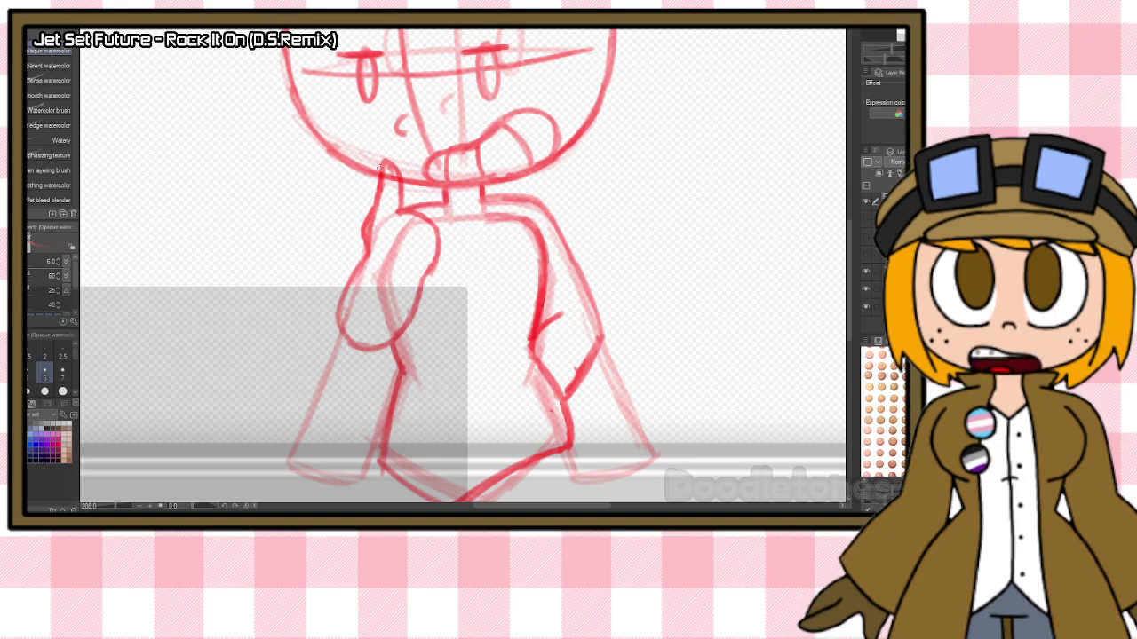
Create a new layer for the next pose and hide the finished hand-on-chin sketch, leaving the faded base.
{"action": "scroll", "coordinate": [476, 214], "scroll_direction": "up", "scroll_amount": 5}
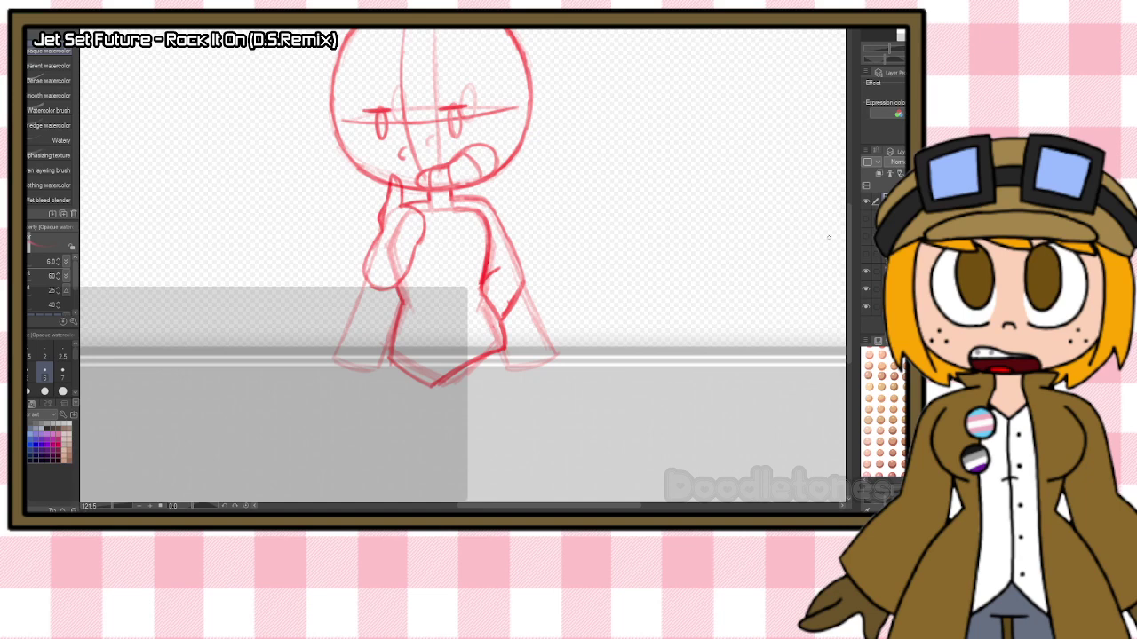
{"action": "left_click_drag", "start_coordinate": [849, 243], "coordinate": [850, 221]}
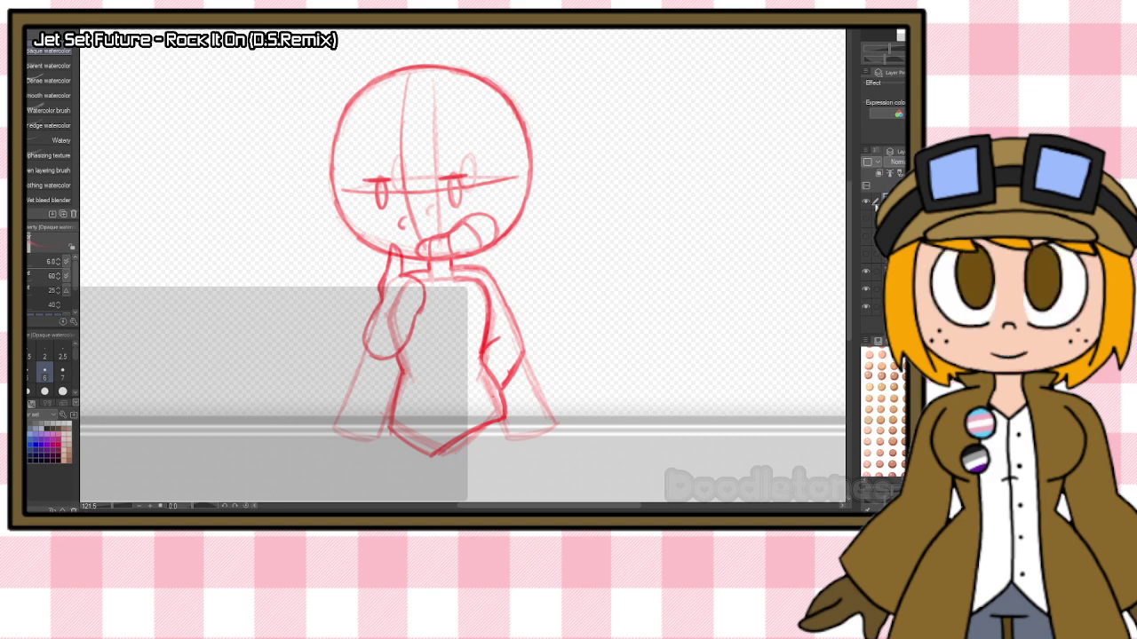
{"action": "key", "text": "ctrl+shift+n"}
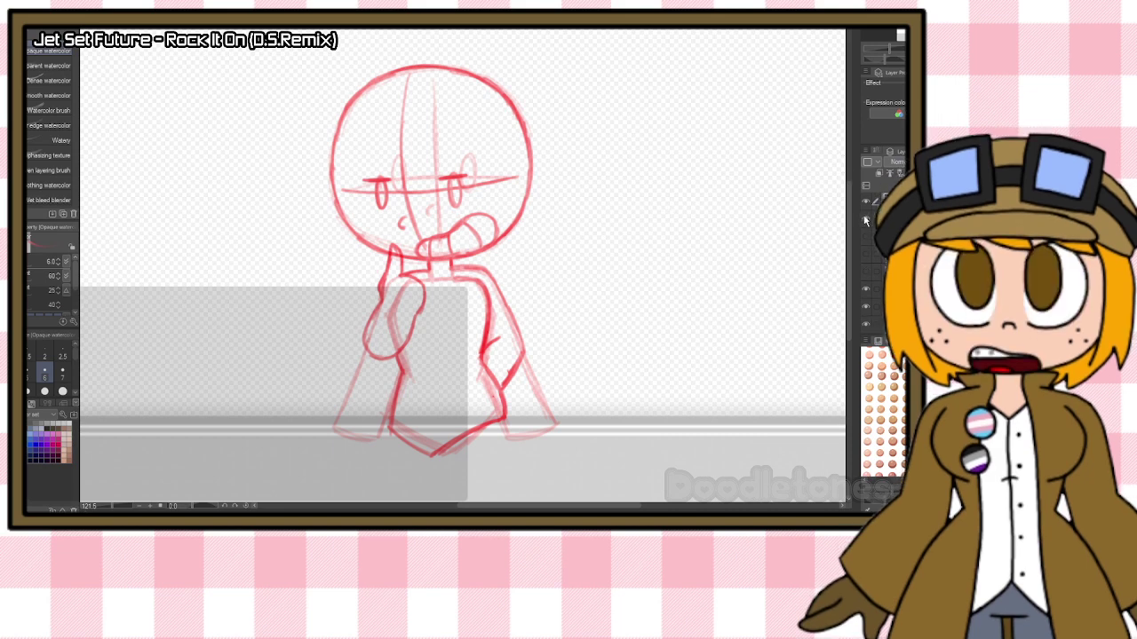
{"action": "left_click", "coordinate": [866, 219]}
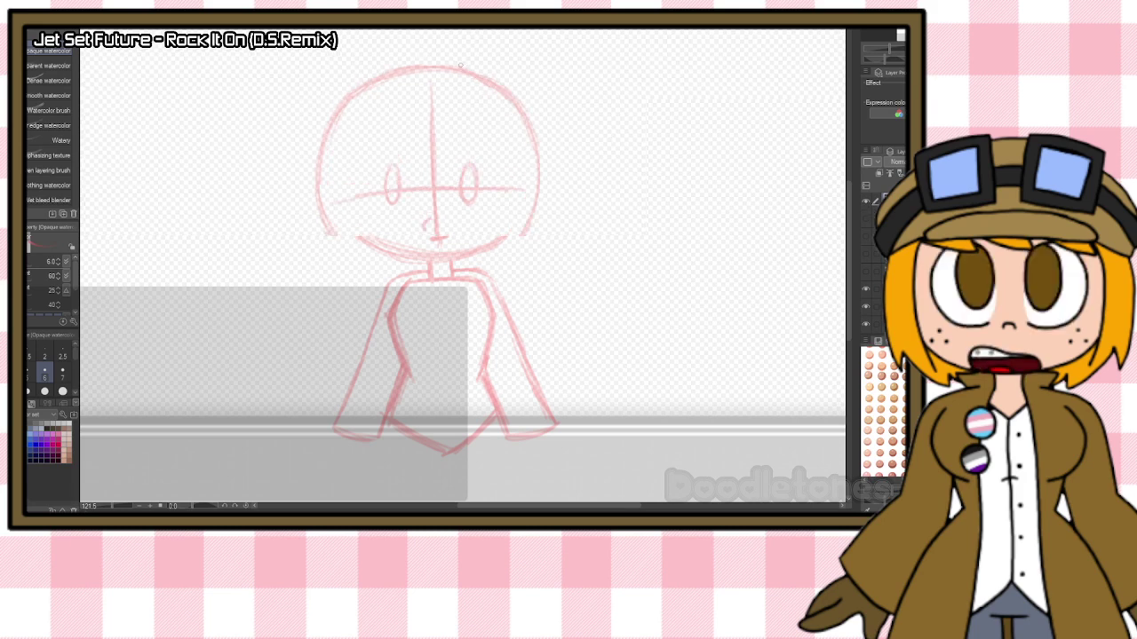
Trace the left side of the head and the jaw over the faded base with the brush.
{"action": "scroll", "coordinate": [399, 62], "scroll_direction": "up", "scroll_amount": 2}
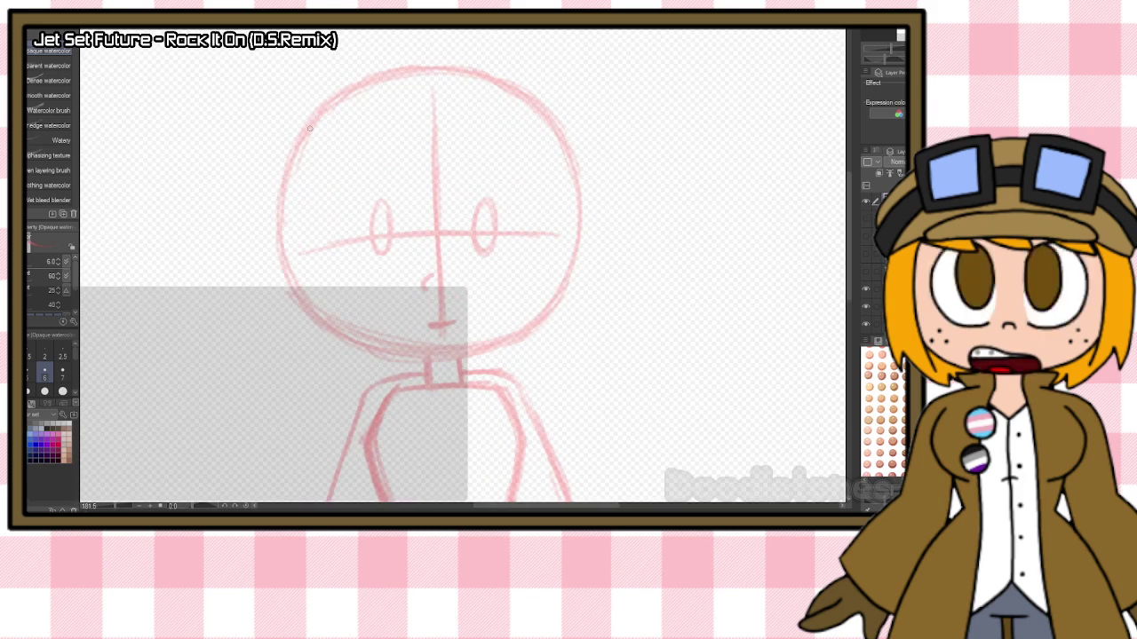
{"action": "left_click_drag", "start_coordinate": [310, 130], "coordinate": [275, 248]}
{"action": "left_click_drag", "start_coordinate": [291, 178], "coordinate": [279, 301]}
{"action": "left_click_drag", "start_coordinate": [277, 235], "coordinate": [319, 329]}
{"action": "left_click_drag", "start_coordinate": [281, 271], "coordinate": [358, 346]}
{"action": "mouse_move", "coordinate": [301, 307]}
{"action": "left_mouse_down"}
{"action": "mouse_move", "coordinate": [414, 361]}
{"action": "mouse_move", "coordinate": [448, 359]}
{"action": "left_mouse_up"}
{"action": "mouse_move", "coordinate": [370, 354]}
{"action": "left_mouse_down"}
{"action": "mouse_move", "coordinate": [471, 364]}
{"action": "mouse_move", "coordinate": [490, 349]}
{"action": "left_mouse_up"}
Trace the top of the head and its right side down to the chin to close the outline.
{"action": "left_click_drag", "start_coordinate": [293, 158], "coordinate": [353, 89]}
{"action": "mouse_move", "coordinate": [298, 142]}
{"action": "left_mouse_down"}
{"action": "mouse_move", "coordinate": [314, 116]}
{"action": "mouse_move", "coordinate": [425, 71]}
{"action": "left_mouse_up"}
{"action": "left_click_drag", "start_coordinate": [338, 90], "coordinate": [460, 67]}
{"action": "left_click_drag", "start_coordinate": [366, 78], "coordinate": [485, 78]}
{"action": "mouse_move", "coordinate": [409, 75]}
{"action": "left_mouse_down"}
{"action": "mouse_move", "coordinate": [500, 84]}
{"action": "mouse_move", "coordinate": [560, 137]}
{"action": "mouse_move", "coordinate": [579, 238]}
{"action": "mouse_move", "coordinate": [531, 327]}
{"action": "left_mouse_up"}
{"action": "mouse_move", "coordinate": [581, 204]}
{"action": "left_mouse_down"}
{"action": "mouse_move", "coordinate": [542, 318]}
{"action": "mouse_move", "coordinate": [511, 341]}
{"action": "mouse_move", "coordinate": [449, 358]}
{"action": "left_mouse_up"}
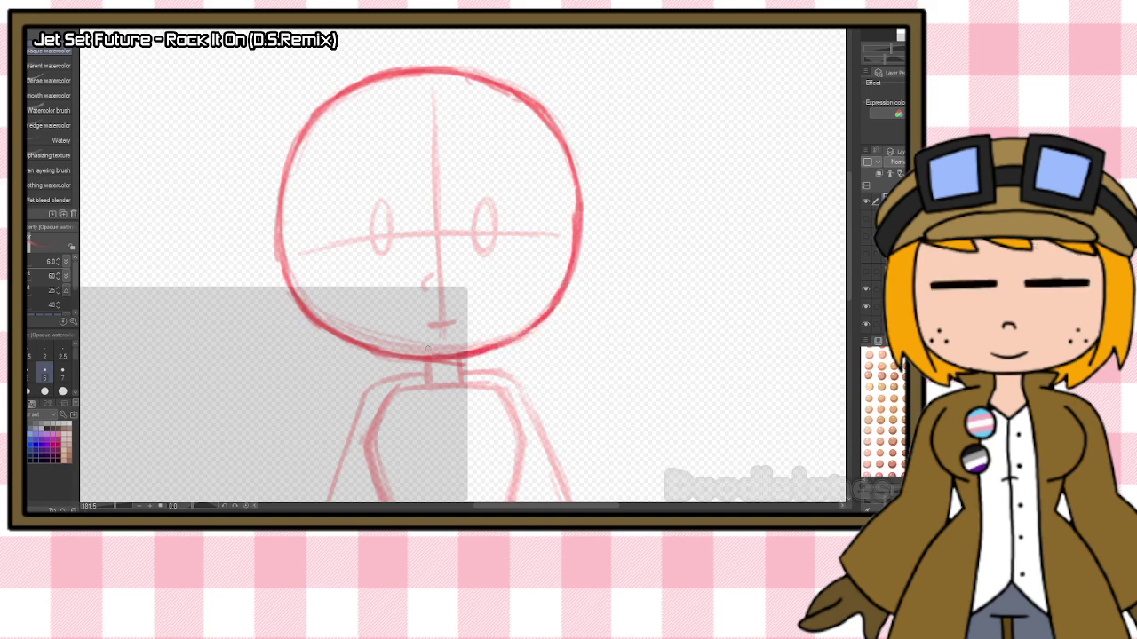
Reinforce the lower left jaw and the right side of the head, and erase the stray stroke below the chin.
{"action": "left_click_drag", "start_coordinate": [377, 355], "coordinate": [316, 323]}
{"action": "left_click_drag", "start_coordinate": [430, 359], "coordinate": [323, 321]}
{"action": "key", "text": "e"}
{"action": "left_click_drag", "start_coordinate": [467, 365], "coordinate": [424, 361]}
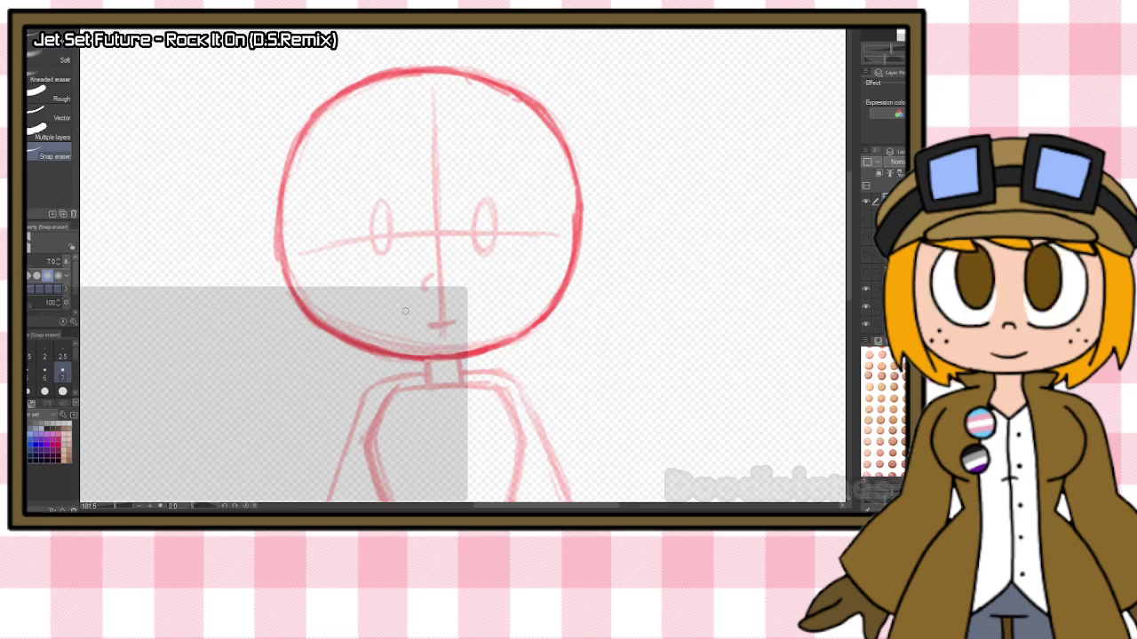
{"action": "key", "text": "b"}
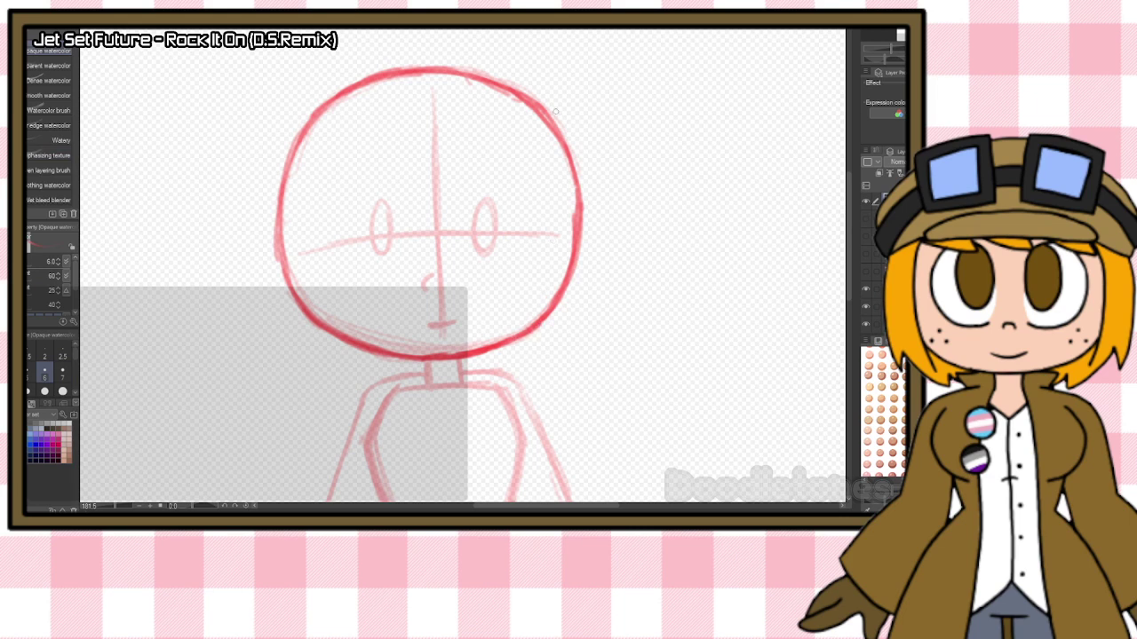
{"action": "mouse_move", "coordinate": [547, 118]}
{"action": "left_mouse_down"}
{"action": "mouse_move", "coordinate": [575, 173]}
{"action": "mouse_move", "coordinate": [579, 243]}
{"action": "left_mouse_up"}
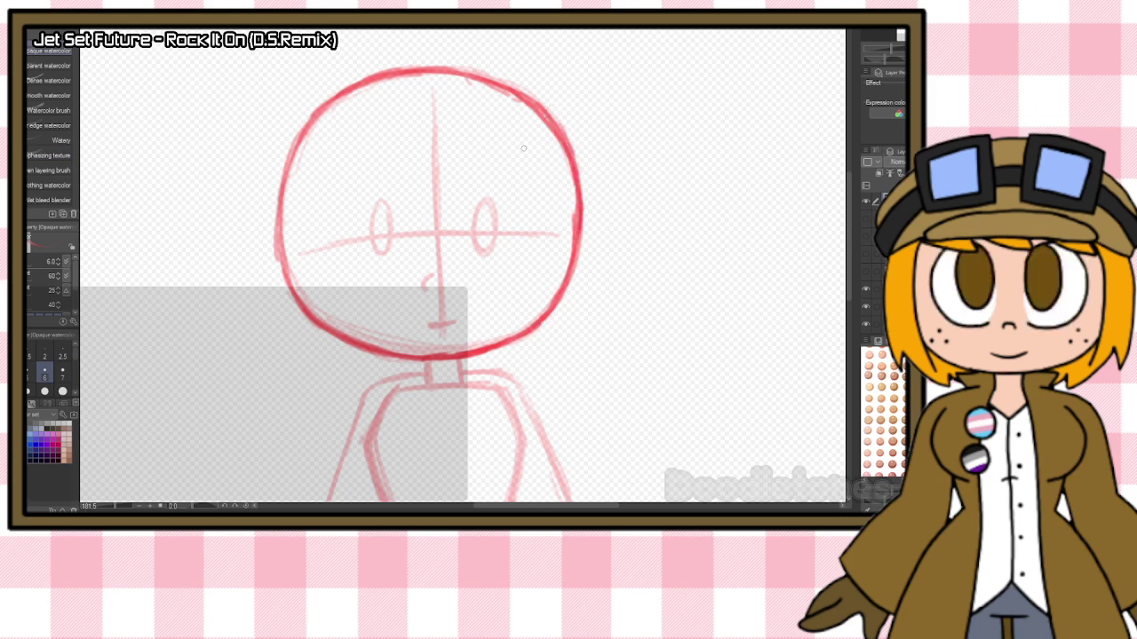
Draw a curved vertical guideline left of the face's centre and a tilted eye line rising to the right.
{"action": "left_click_drag", "start_coordinate": [383, 78], "coordinate": [384, 321]}
{"action": "left_click_drag", "start_coordinate": [368, 131], "coordinate": [404, 352]}
{"action": "left_click_drag", "start_coordinate": [359, 213], "coordinate": [392, 315]}
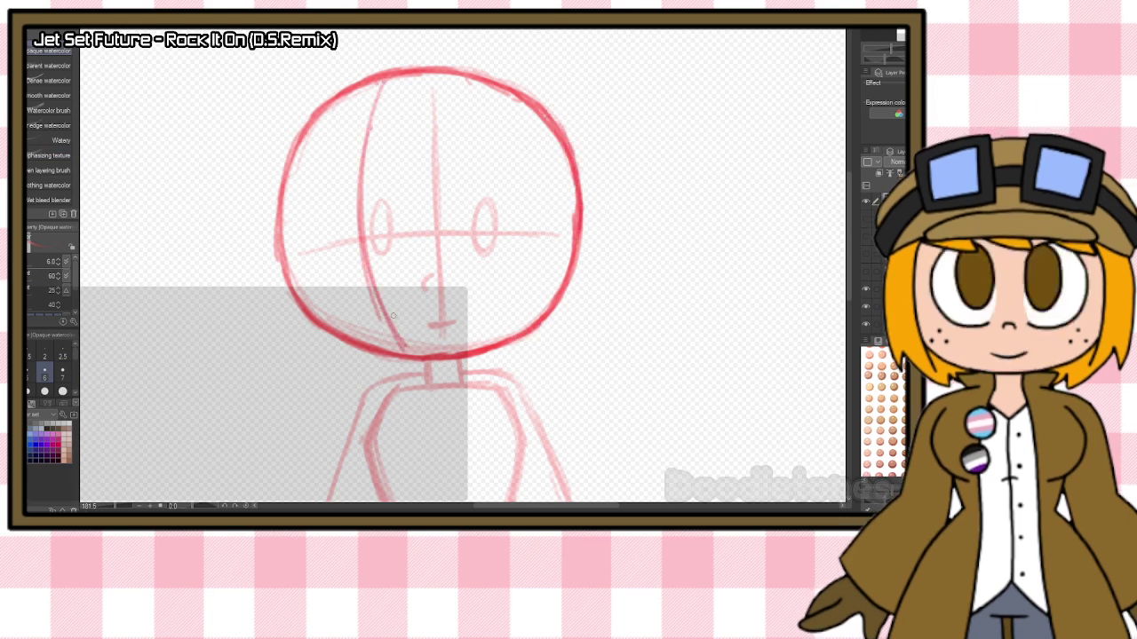
{"action": "left_click_drag", "start_coordinate": [306, 282], "coordinate": [531, 203]}
{"action": "left_click_drag", "start_coordinate": [380, 240], "coordinate": [535, 192]}
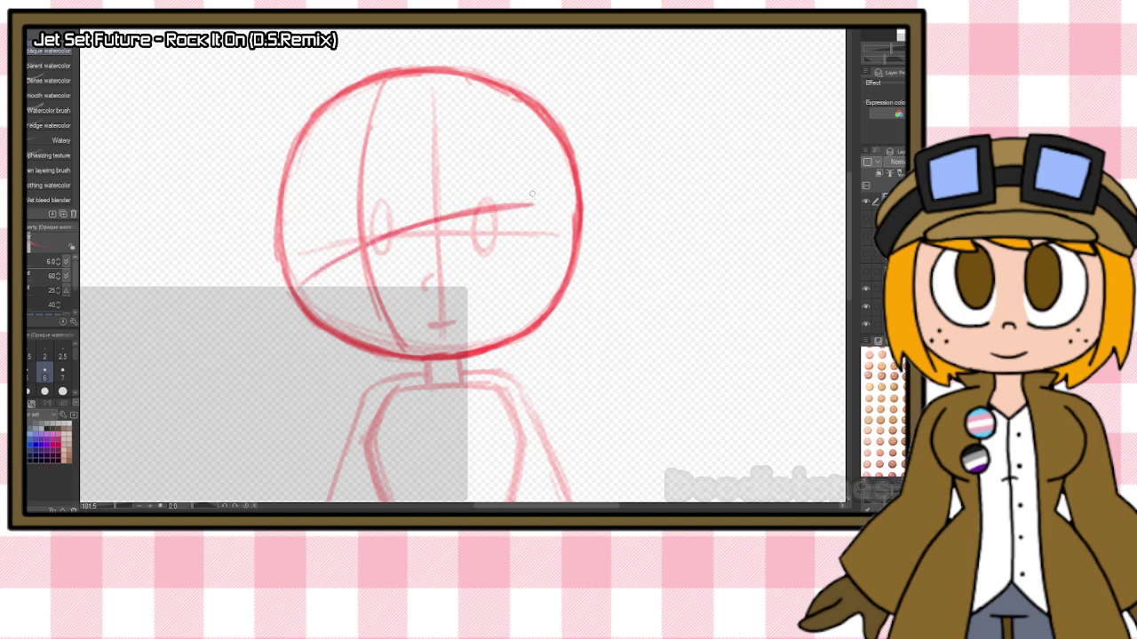
Draw two slanted oval eyes on the tilted eye line, either side of the curved vertical guideline.
{"action": "mouse_move", "coordinate": [332, 232]}
{"action": "left_mouse_down"}
{"action": "mouse_move", "coordinate": [344, 270]}
{"action": "mouse_move", "coordinate": [330, 236]}
{"action": "left_mouse_up"}
{"action": "mouse_move", "coordinate": [428, 201]}
{"action": "left_mouse_down"}
{"action": "mouse_move", "coordinate": [429, 235]}
{"action": "mouse_move", "coordinate": [436, 190]}
{"action": "left_mouse_up"}
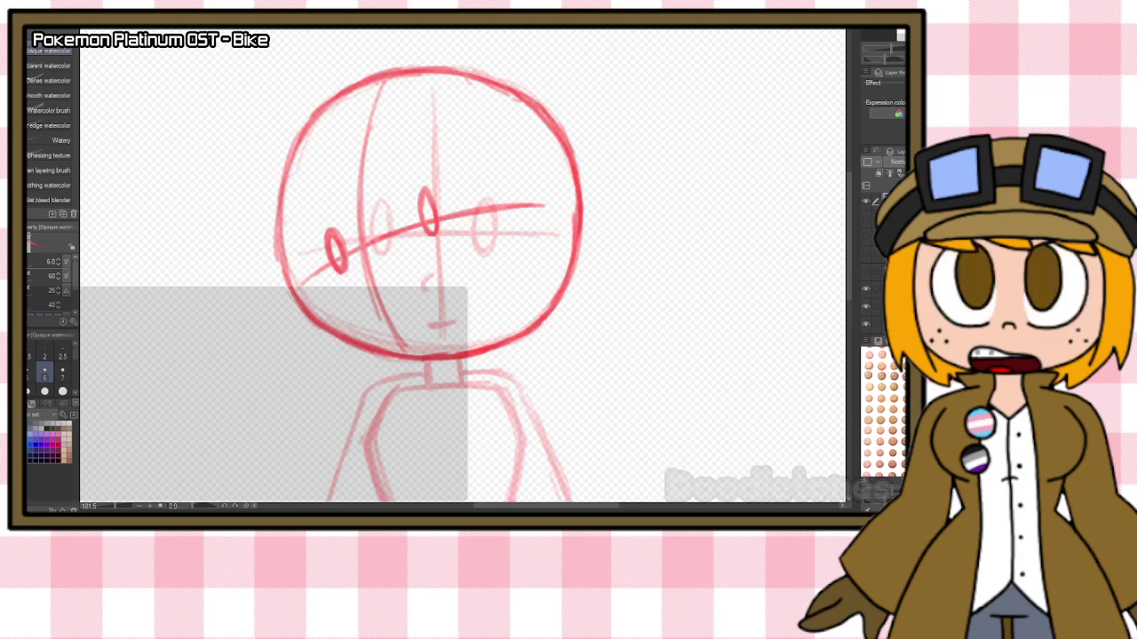
{"action": "left_click_drag", "start_coordinate": [428, 196], "coordinate": [430, 238]}
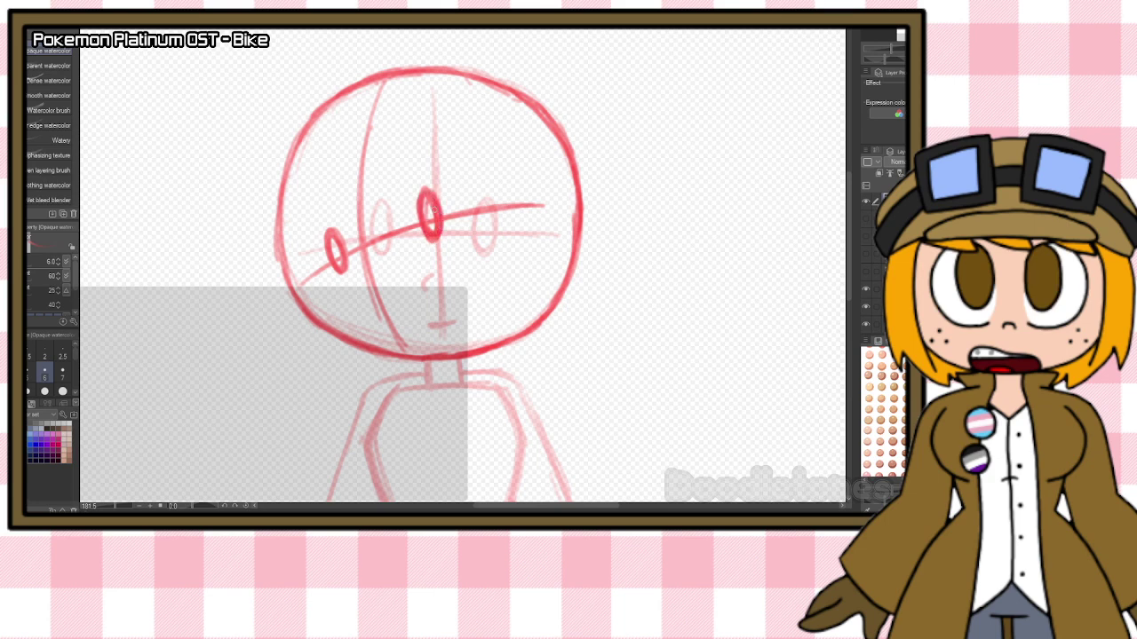
Erase the guideline inside both oval eyes and retrace the eye outlines.
{"action": "key", "text": "e"}
{"action": "mouse_move", "coordinate": [433, 203]}
{"action": "left_mouse_down"}
{"action": "mouse_move", "coordinate": [429, 223]}
{"action": "mouse_move", "coordinate": [426, 205]}
{"action": "left_mouse_up"}
{"action": "left_click_drag", "start_coordinate": [332, 240], "coordinate": [338, 259]}
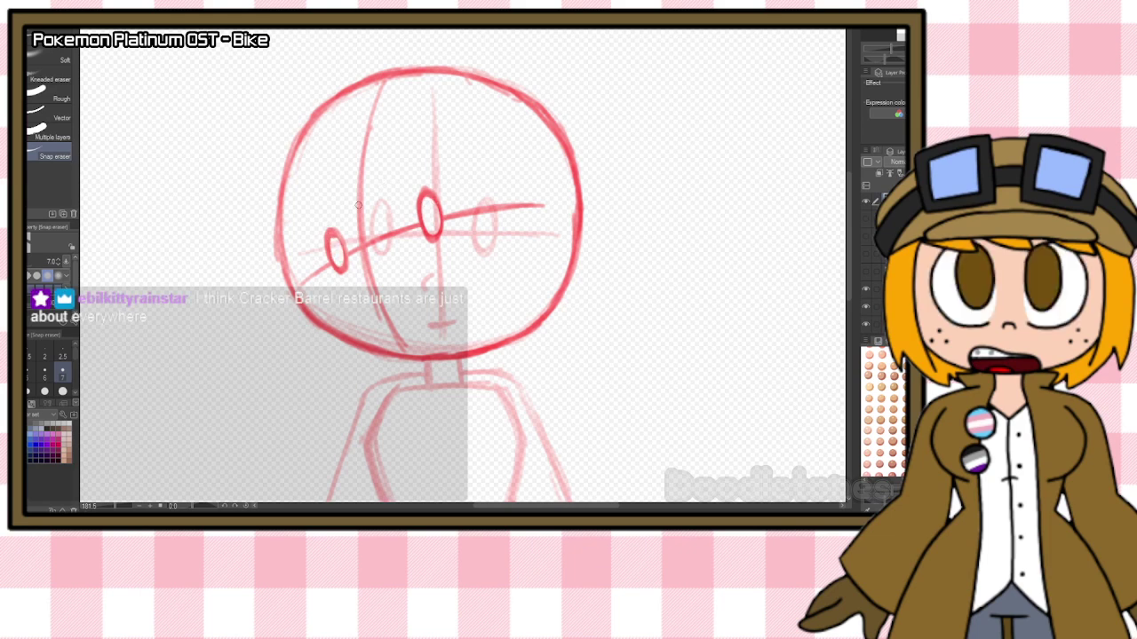
{"action": "key", "text": "b"}
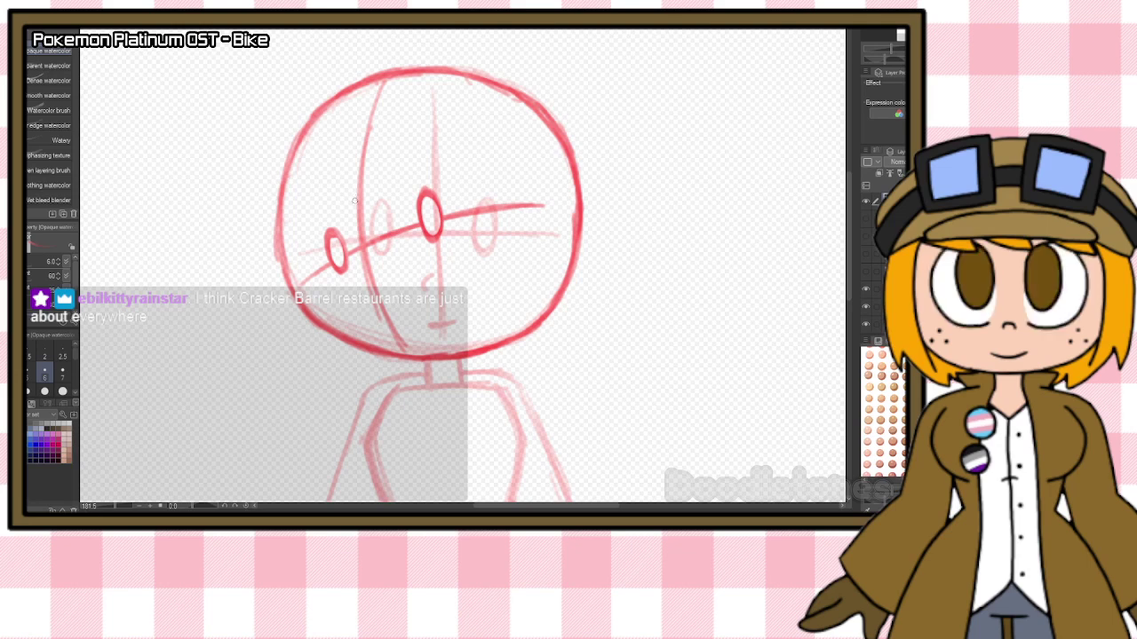
{"action": "left_click_drag", "start_coordinate": [334, 231], "coordinate": [345, 271]}
{"action": "mouse_move", "coordinate": [427, 201]}
{"action": "left_mouse_down"}
{"action": "mouse_move", "coordinate": [430, 234]}
{"action": "mouse_move", "coordinate": [431, 190]}
{"action": "left_mouse_up"}
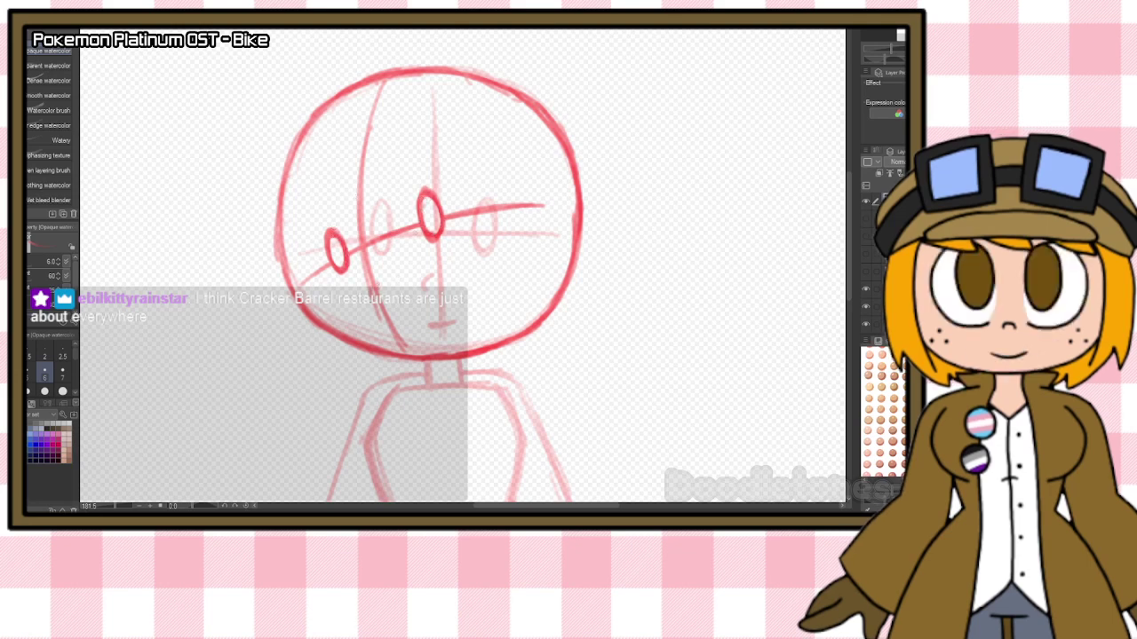
Draw a small nose on the vertical guideline and a slanted oval mouth with teeth near the chin, undoing unwanted strokes.
{"action": "left_click_drag", "start_coordinate": [436, 328], "coordinate": [473, 329]}
{"action": "left_click_drag", "start_coordinate": [446, 330], "coordinate": [495, 324]}
{"action": "key", "text": "ctrl+z"}
{"action": "key", "text": "ctrl+z"}
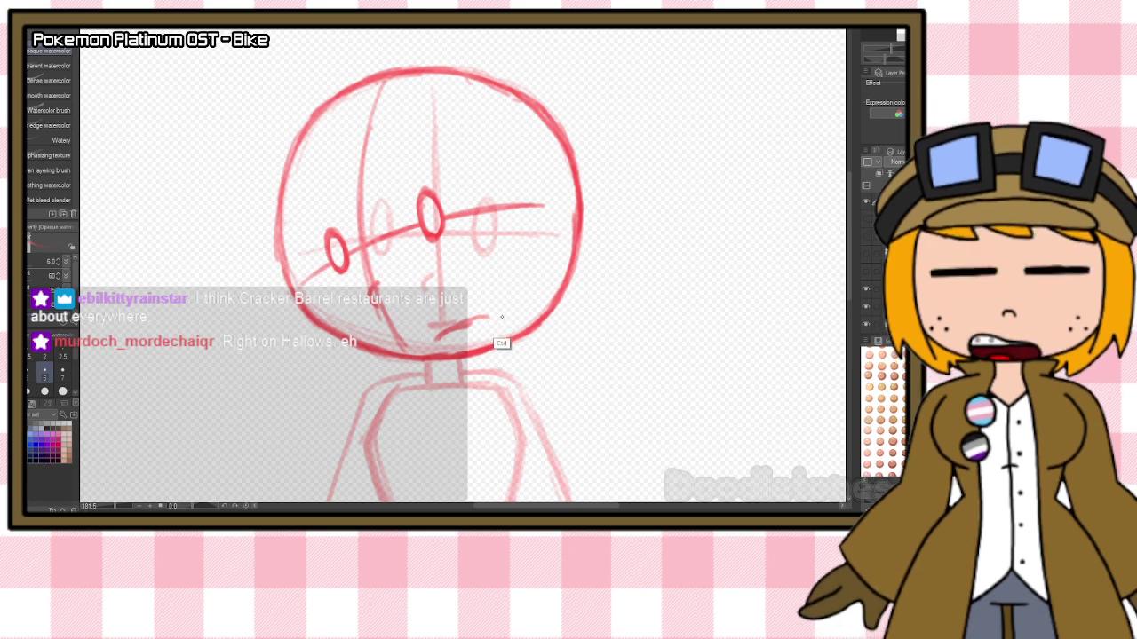
{"action": "key", "text": "ctrl+z"}
{"action": "key", "text": "ctrl+z"}
{"action": "mouse_move", "coordinate": [454, 316]}
{"action": "left_mouse_down"}
{"action": "mouse_move", "coordinate": [429, 331]}
{"action": "mouse_move", "coordinate": [449, 338]}
{"action": "mouse_move", "coordinate": [455, 306]}
{"action": "mouse_move", "coordinate": [487, 325]}
{"action": "mouse_move", "coordinate": [450, 339]}
{"action": "mouse_move", "coordinate": [457, 307]}
{"action": "mouse_move", "coordinate": [484, 312]}
{"action": "mouse_move", "coordinate": [440, 343]}
{"action": "mouse_move", "coordinate": [431, 329]}
{"action": "mouse_move", "coordinate": [435, 342]}
{"action": "mouse_move", "coordinate": [465, 322]}
{"action": "left_mouse_up"}
{"action": "key", "text": "ctrl+z"}
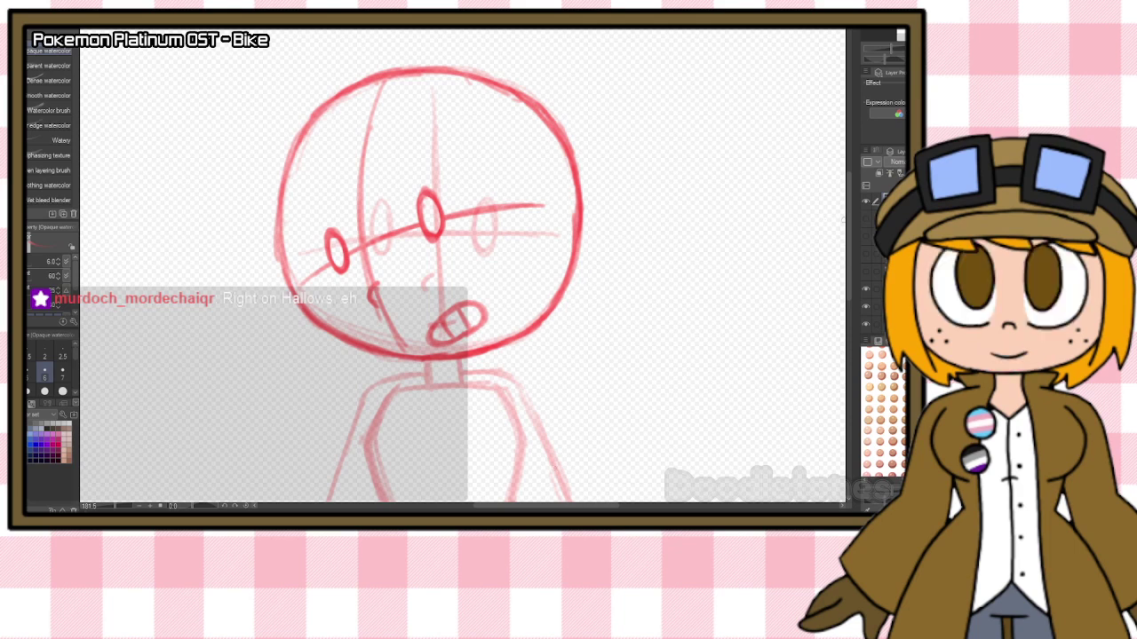
Reinforce the head outline along the lower right jaw.
{"action": "scroll", "coordinate": [430, 274], "scroll_direction": "down", "scroll_amount": 1}
{"action": "left_click_drag", "start_coordinate": [561, 254], "coordinate": [496, 325]}
{"action": "left_click_drag", "start_coordinate": [552, 287], "coordinate": [497, 324]}
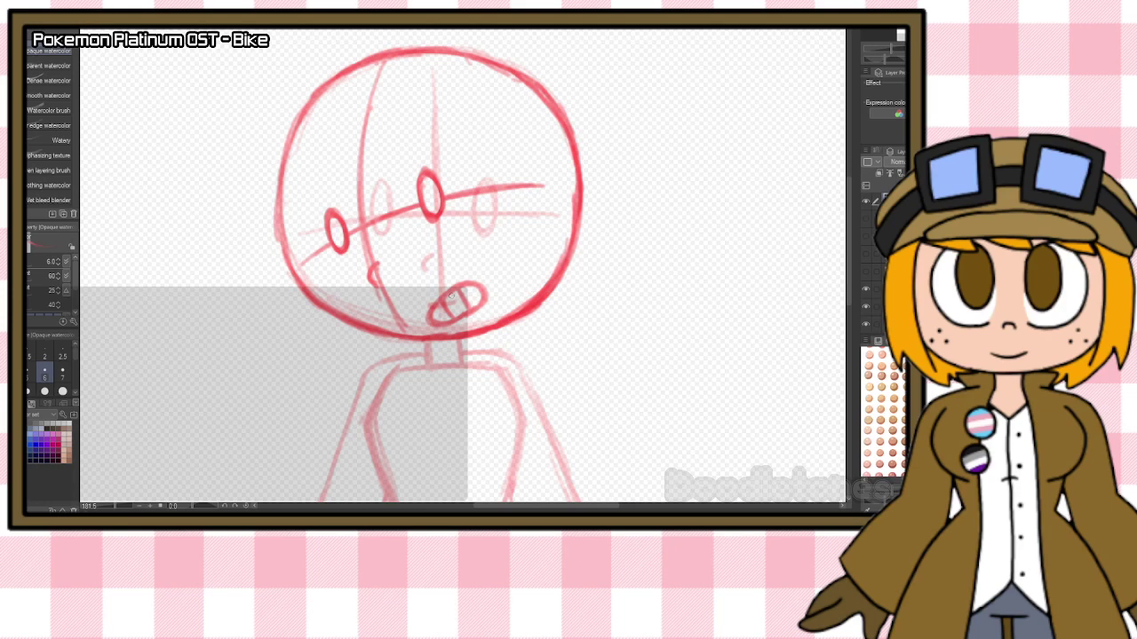
{"action": "key", "text": "e"}
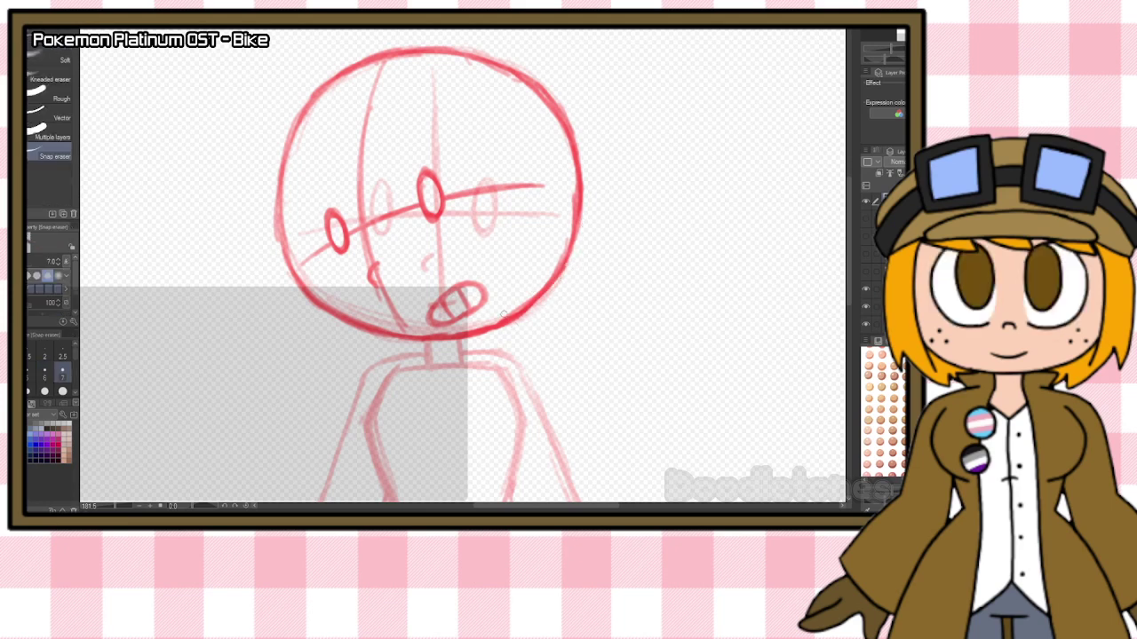
Lasso the whole head, move it down and to the left of the base head, and deselect it.
{"action": "key", "text": "m"}
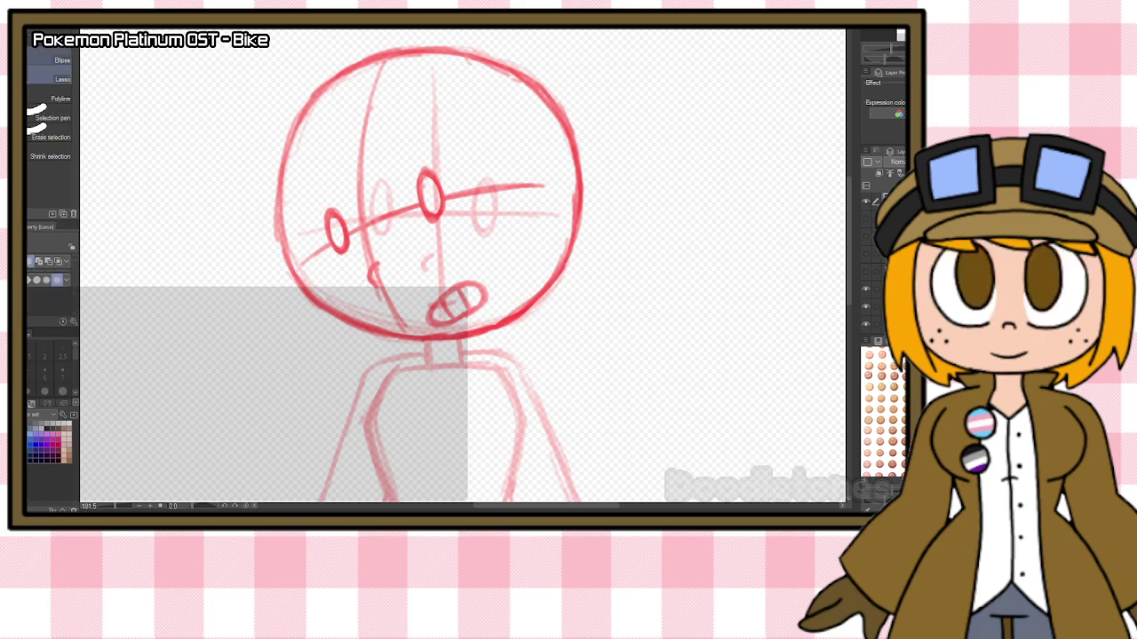
{"action": "mouse_move", "coordinate": [313, 41]}
{"action": "left_mouse_down"}
{"action": "mouse_move", "coordinate": [432, 443]}
{"action": "mouse_move", "coordinate": [487, 30]}
{"action": "mouse_move", "coordinate": [313, 41]}
{"action": "left_mouse_up"}
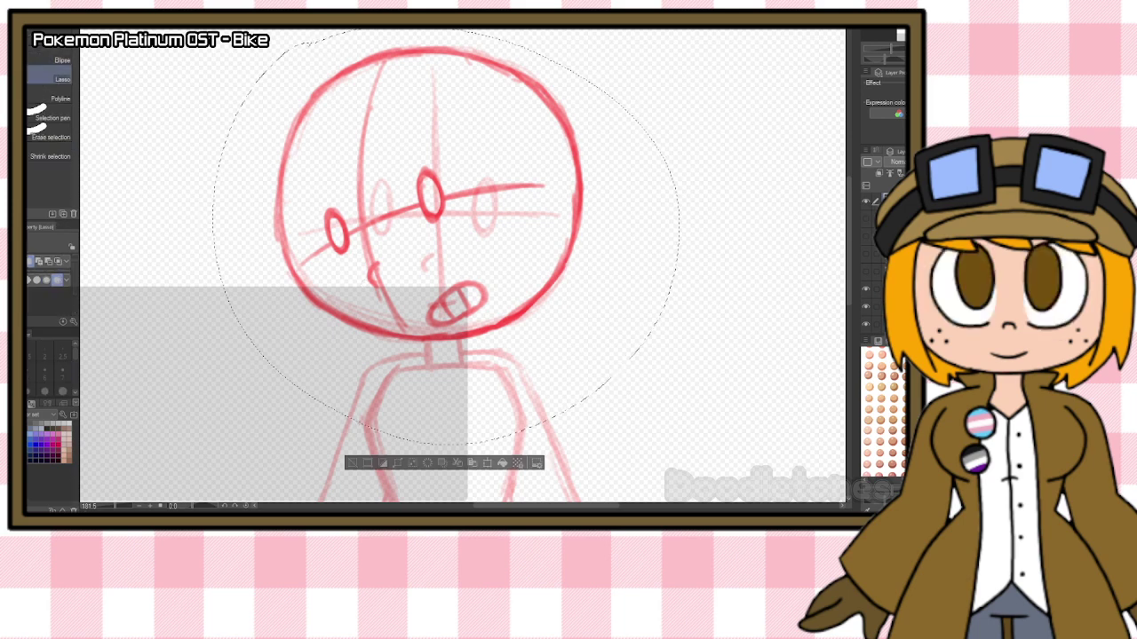
{"action": "left_click", "coordinate": [486, 460]}
{"action": "left_click_drag", "start_coordinate": [487, 350], "coordinate": [452, 367]}
{"action": "key", "text": "Return"}
{"action": "key", "text": "ctrl+d"}
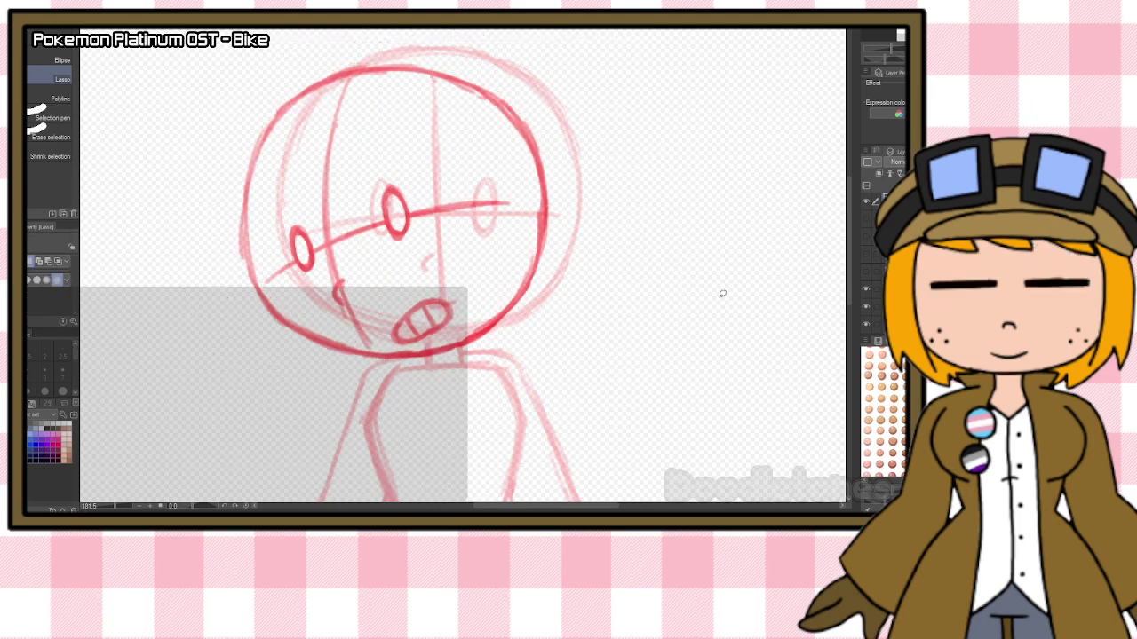
{"action": "left_click_drag", "start_coordinate": [847, 233], "coordinate": [844, 275]}
{"action": "scroll", "coordinate": [845, 278], "scroll_direction": "up", "scroll_amount": 3}
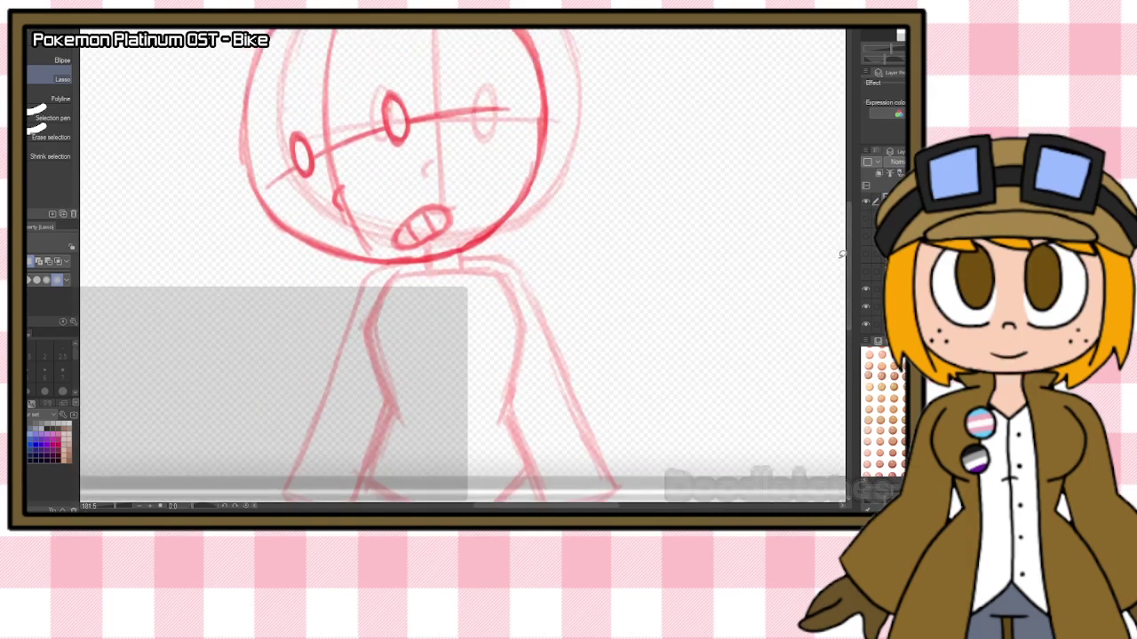
{"action": "key", "text": "b"}
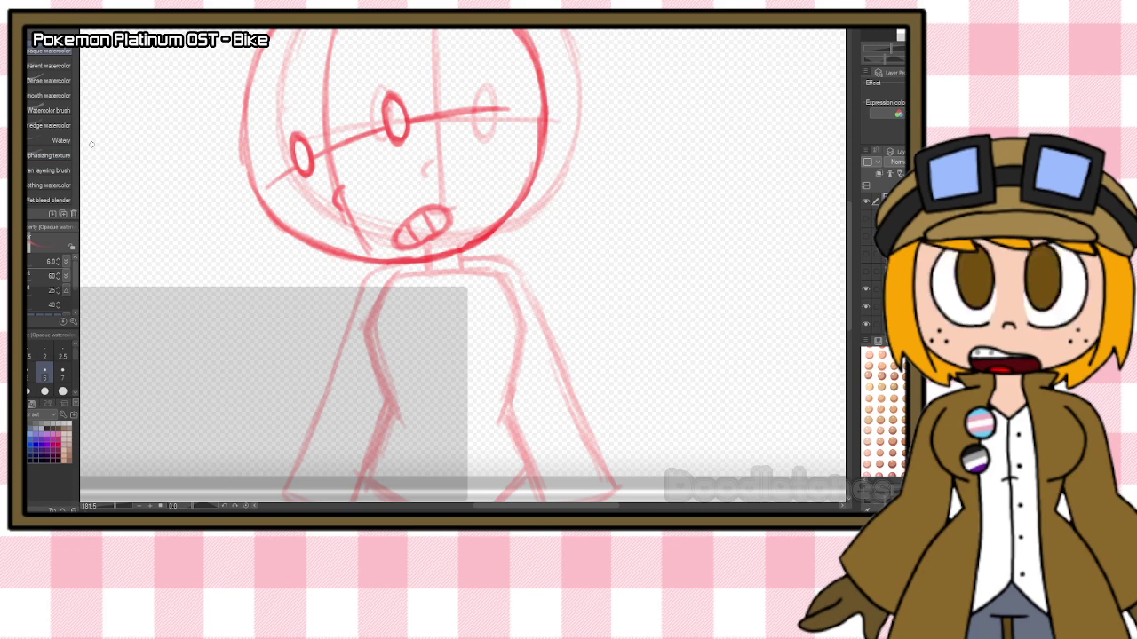
Switch to the Calculator, subtract 1997 from 2003, and return to the drawing.
{"action": "key", "text": "alt+Tab"}
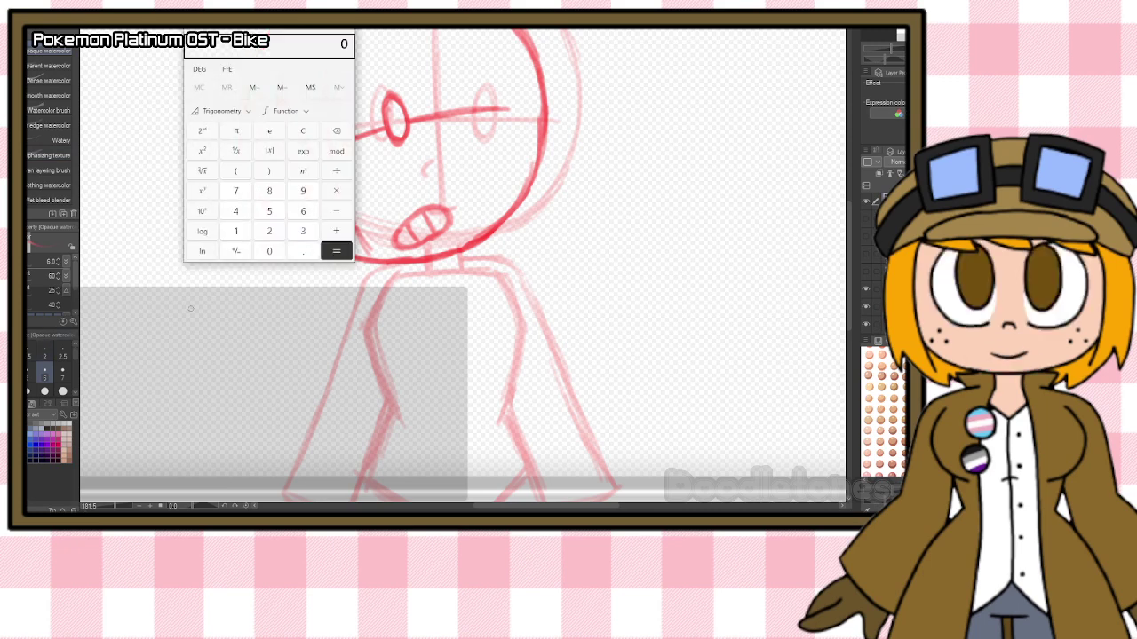
{"action": "left_click", "coordinate": [269, 231]}
{"action": "left_click", "coordinate": [269, 252]}
{"action": "left_click", "coordinate": [269, 251]}
{"action": "left_click", "coordinate": [303, 231]}
{"action": "left_click", "coordinate": [236, 231]}
{"action": "left_click", "coordinate": [303, 190]}
{"action": "left_click", "coordinate": [303, 190]}
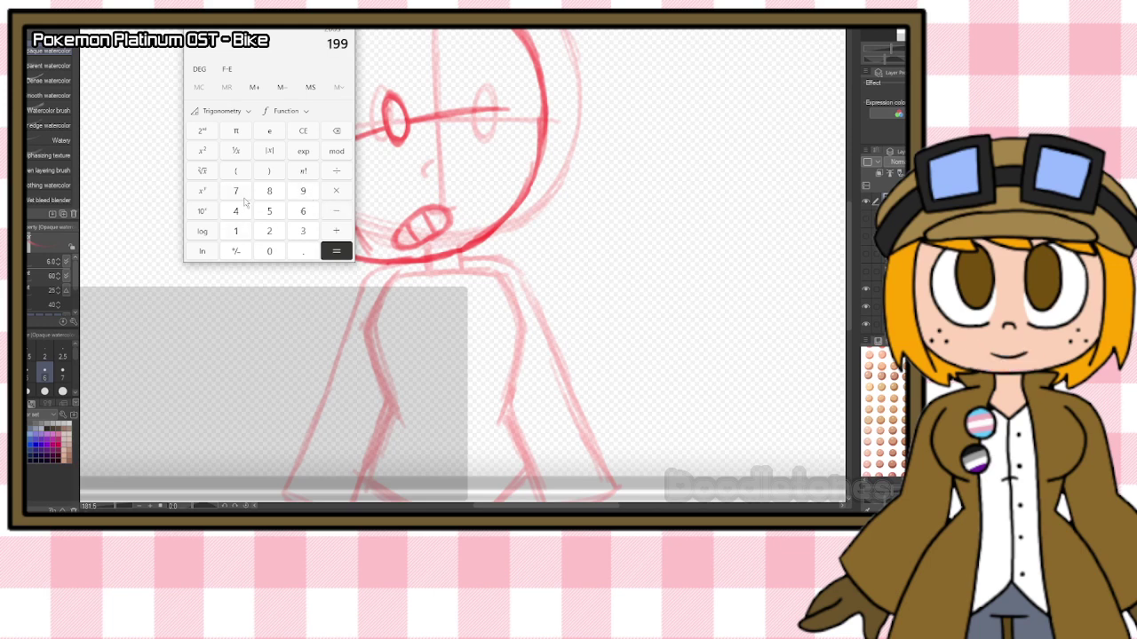
{"action": "left_click", "coordinate": [235, 190]}
{"action": "left_click", "coordinate": [336, 251]}
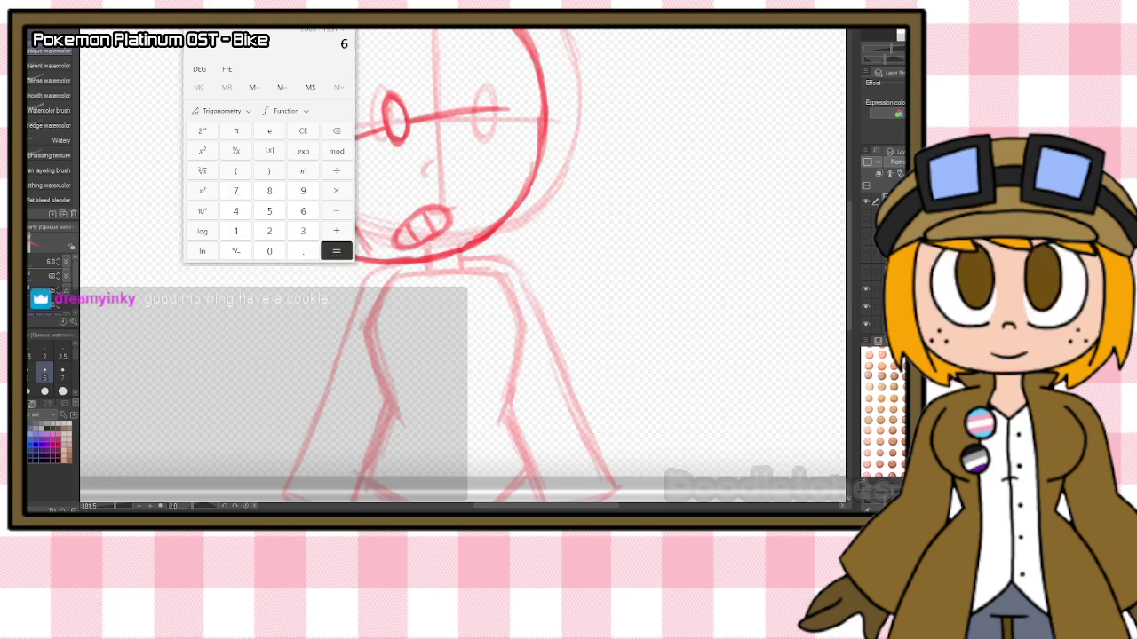
{"action": "key", "text": "alt+Tab"}
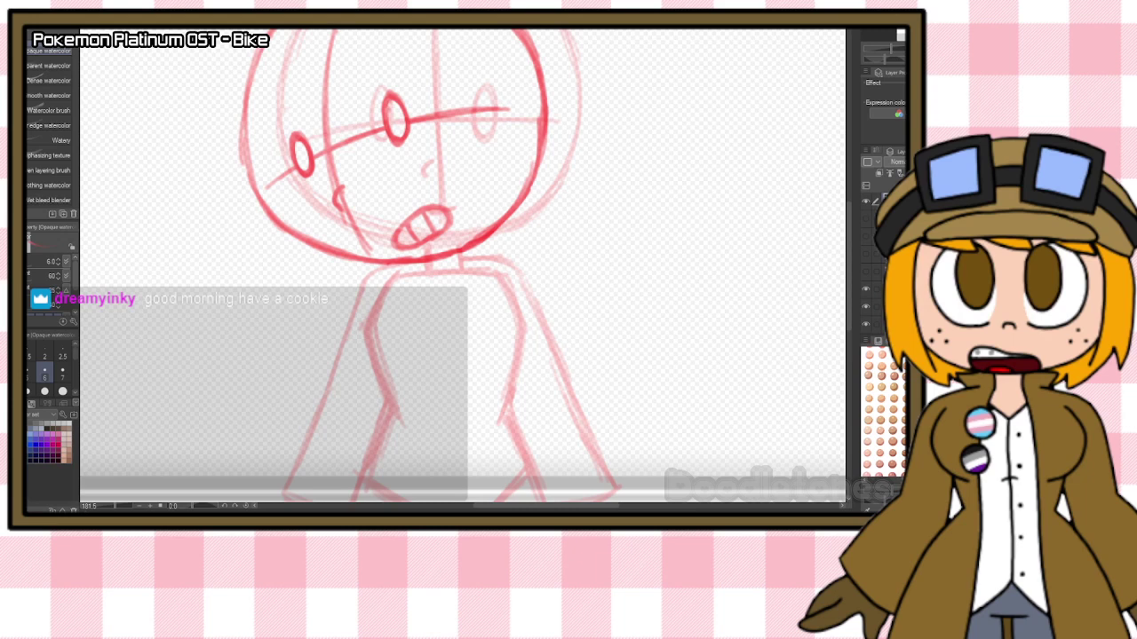
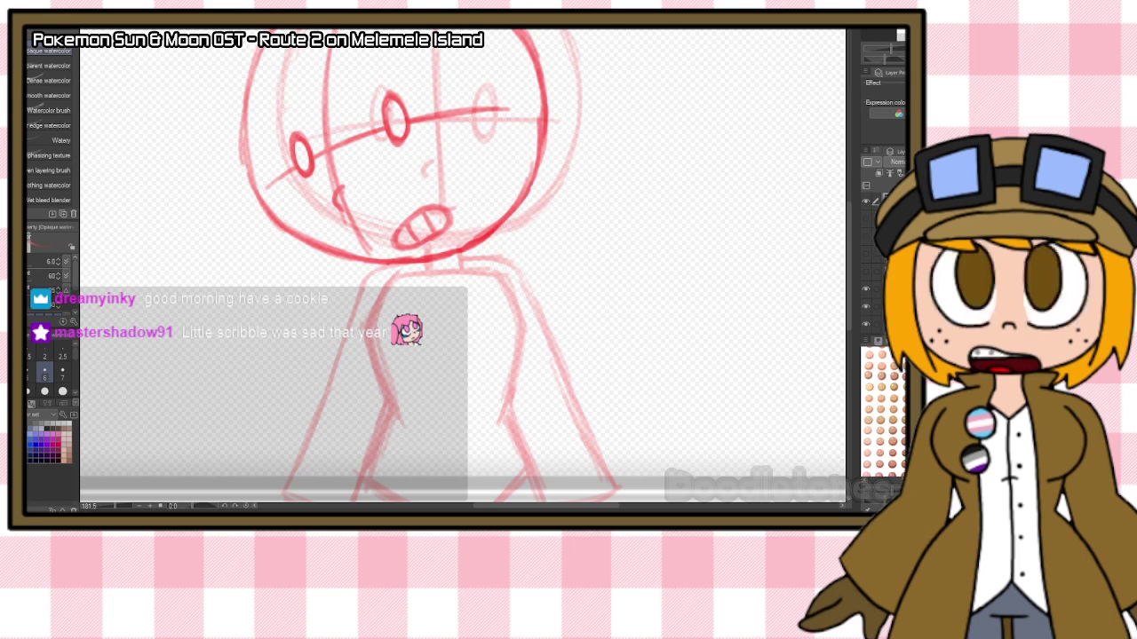
Reinforce the head outline along the lower left jaw, erase its rough outer edge, and retrace the curve.
{"action": "mouse_move", "coordinate": [250, 158]}
{"action": "left_mouse_down"}
{"action": "mouse_move", "coordinate": [264, 192]}
{"action": "mouse_move", "coordinate": [316, 244]}
{"action": "left_mouse_up"}
{"action": "mouse_move", "coordinate": [258, 182]}
{"action": "left_mouse_down"}
{"action": "mouse_move", "coordinate": [342, 255]}
{"action": "mouse_move", "coordinate": [302, 241]}
{"action": "mouse_move", "coordinate": [327, 256]}
{"action": "mouse_move", "coordinate": [400, 263]}
{"action": "left_mouse_up"}
{"action": "left_click_drag", "start_coordinate": [327, 253], "coordinate": [409, 263]}
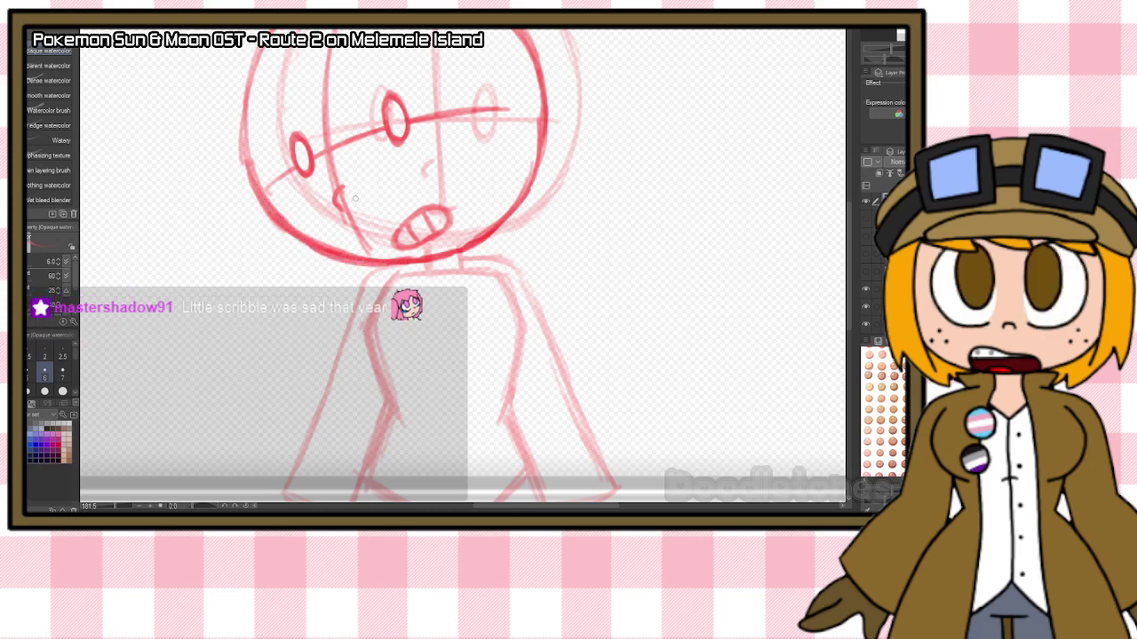
{"action": "key", "text": "e"}
{"action": "mouse_move", "coordinate": [236, 129]}
{"action": "left_mouse_down"}
{"action": "mouse_move", "coordinate": [256, 202]}
{"action": "mouse_move", "coordinate": [328, 260]}
{"action": "mouse_move", "coordinate": [291, 230]}
{"action": "mouse_move", "coordinate": [363, 264]}
{"action": "left_mouse_up"}
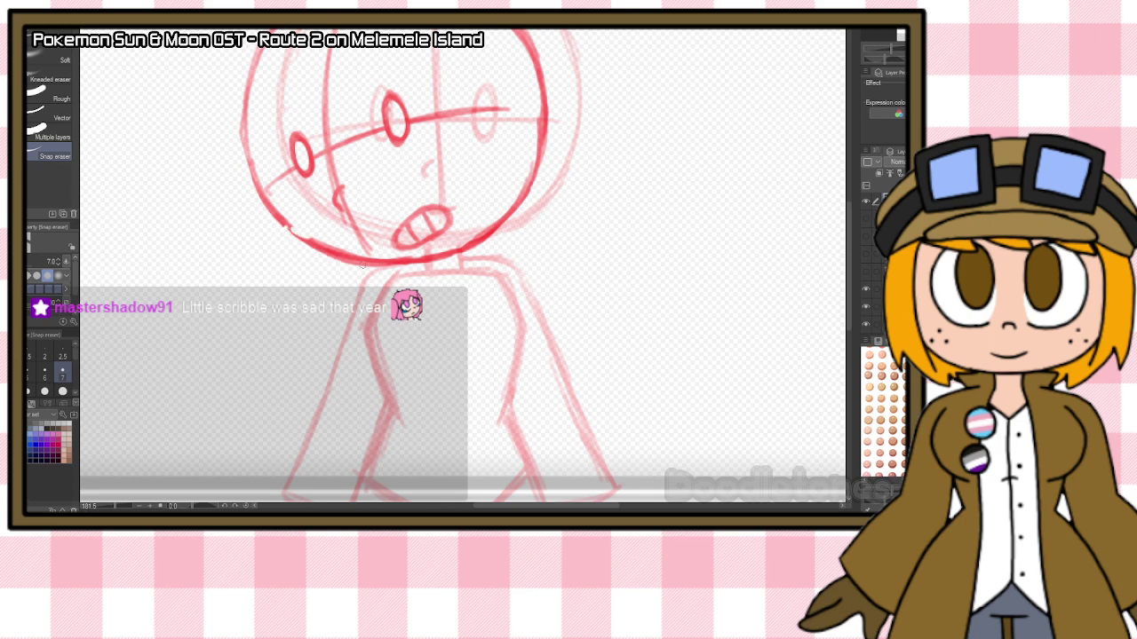
{"action": "key", "text": "b"}
{"action": "left_click_drag", "start_coordinate": [277, 217], "coordinate": [359, 260]}
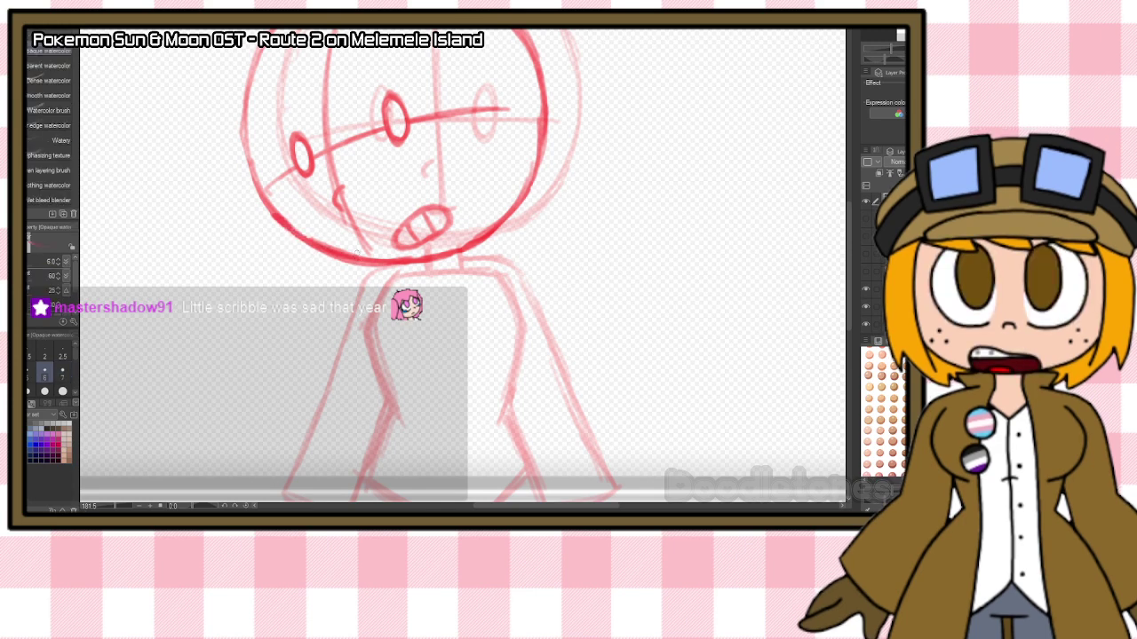
Trace the torso's left side over the faded base, from the chest through the waist to the pointed lower edge.
{"action": "scroll", "coordinate": [356, 254], "scroll_direction": "down", "scroll_amount": 4}
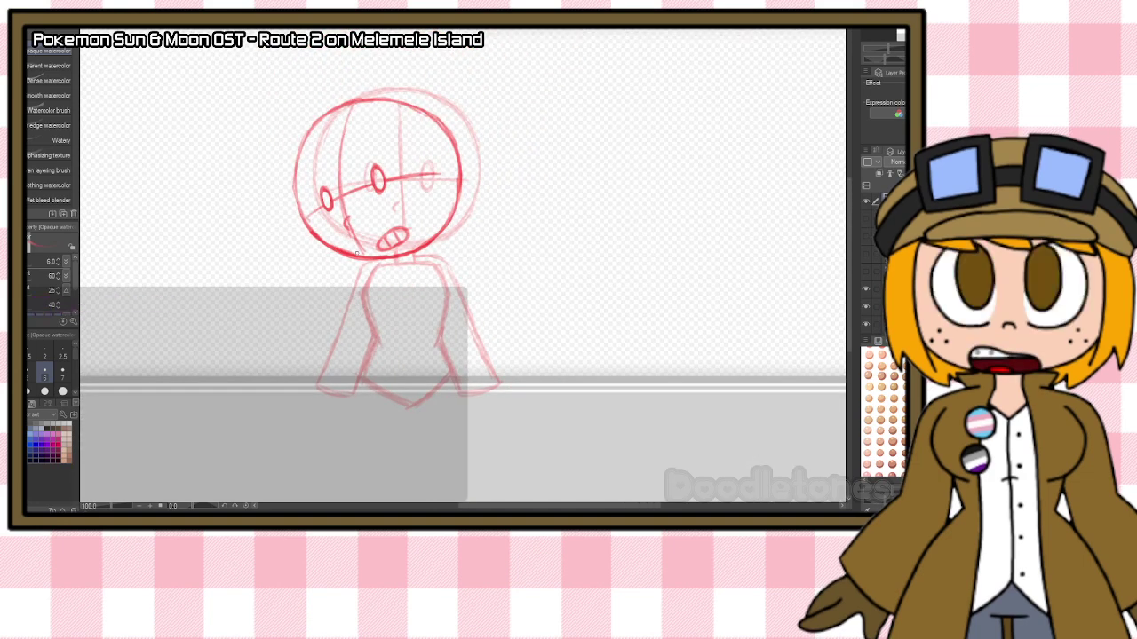
{"action": "scroll", "coordinate": [329, 279], "scroll_direction": "up", "scroll_amount": 1}
{"action": "scroll", "coordinate": [329, 279], "scroll_direction": "up", "scroll_amount": 3}
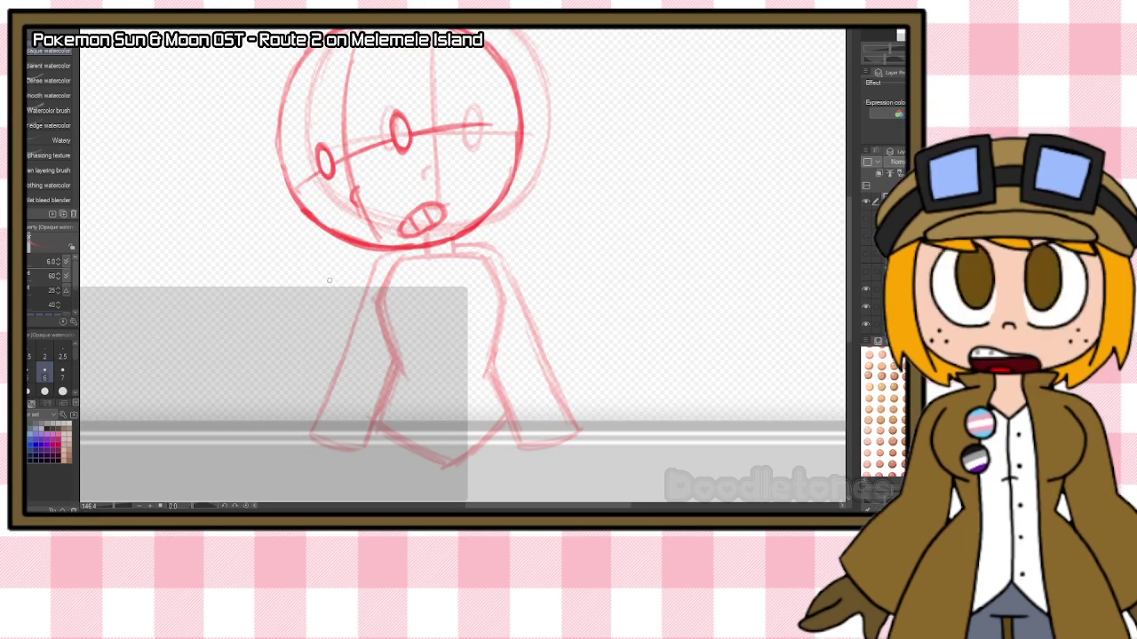
{"action": "scroll", "coordinate": [444, 316], "scroll_direction": "up", "scroll_amount": 1}
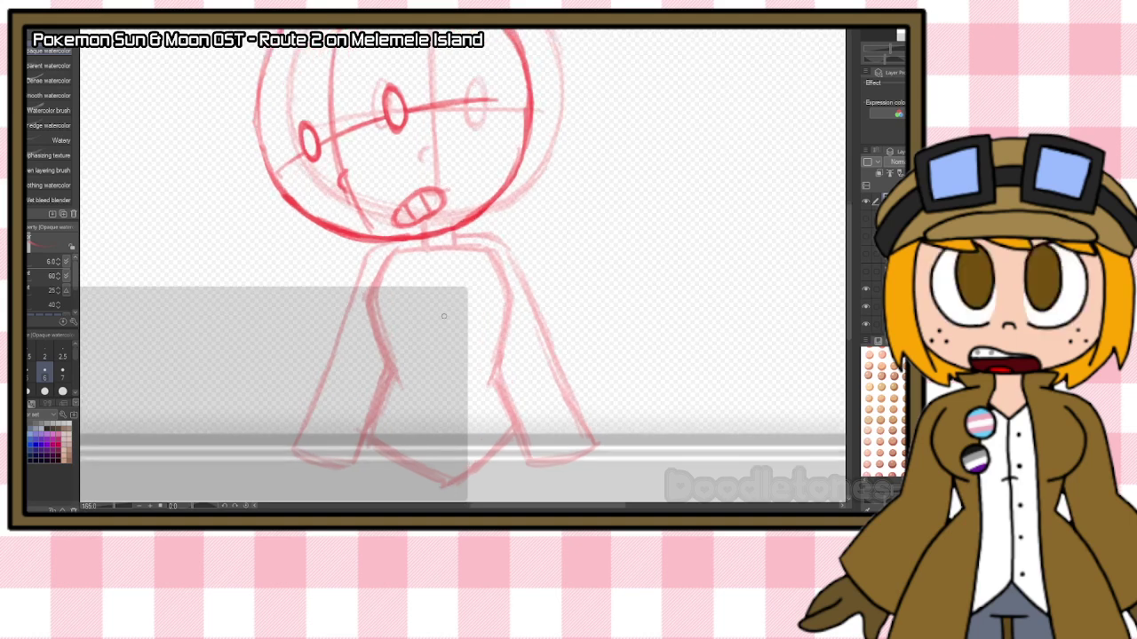
{"action": "mouse_move", "coordinate": [376, 265]}
{"action": "left_mouse_down"}
{"action": "mouse_move", "coordinate": [365, 326]}
{"action": "mouse_move", "coordinate": [371, 356]}
{"action": "mouse_move", "coordinate": [398, 377]}
{"action": "mouse_move", "coordinate": [380, 359]}
{"action": "left_mouse_up"}
{"action": "left_click_drag", "start_coordinate": [371, 271], "coordinate": [365, 290]}
{"action": "mouse_move", "coordinate": [391, 373]}
{"action": "left_mouse_down"}
{"action": "mouse_move", "coordinate": [363, 429]}
{"action": "mouse_move", "coordinate": [411, 470]}
{"action": "mouse_move", "coordinate": [362, 430]}
{"action": "mouse_move", "coordinate": [408, 469]}
{"action": "mouse_move", "coordinate": [468, 445]}
{"action": "left_mouse_up"}
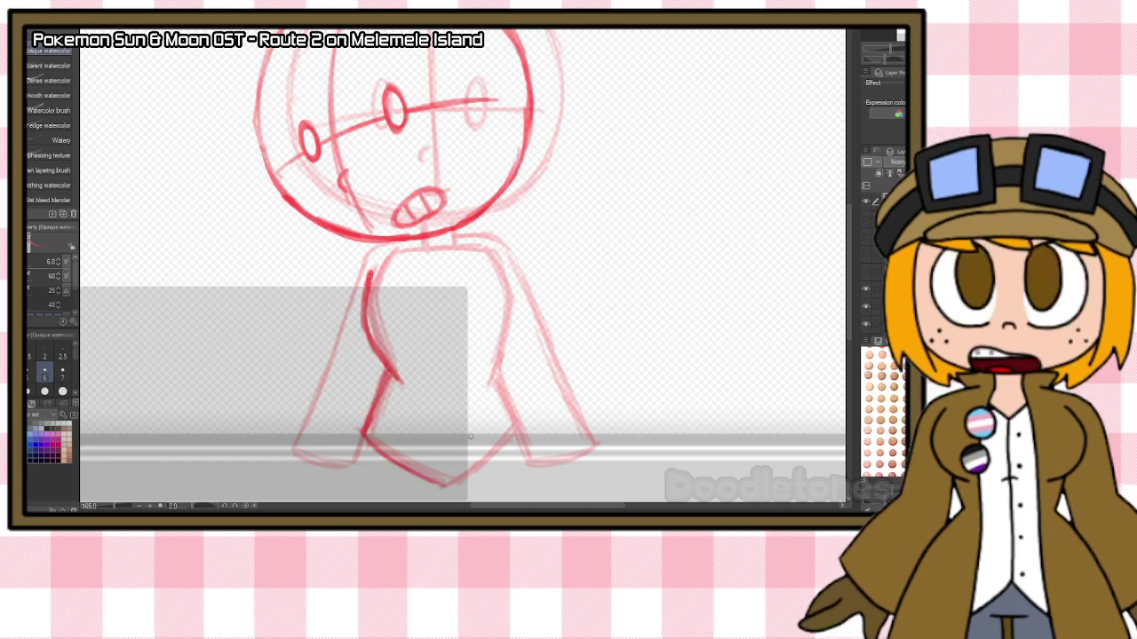
Outline the torso's right side down to the pointed bottom, undoing the first attempt and redrawing it along the base line.
{"action": "left_click_drag", "start_coordinate": [491, 263], "coordinate": [490, 366]}
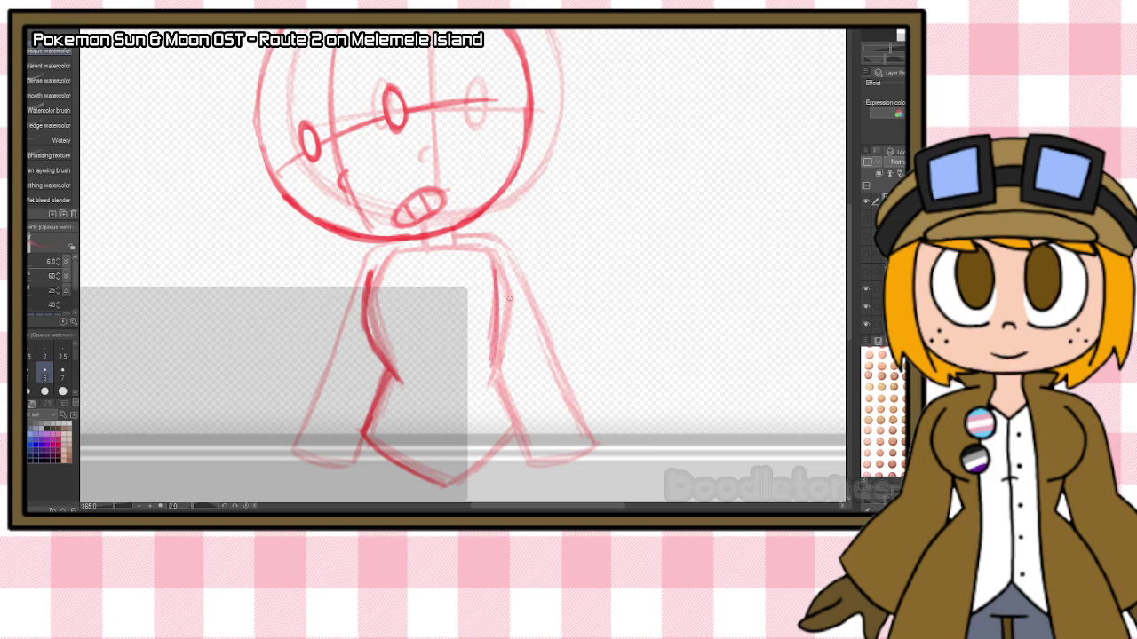
{"action": "key", "text": "ctrl+z"}
{"action": "key", "text": "ctrl+z"}
{"action": "key", "text": "ctrl+z"}
{"action": "key", "text": "ctrl+z"}
{"action": "left_click_drag", "start_coordinate": [506, 270], "coordinate": [498, 379]}
{"action": "left_click_drag", "start_coordinate": [506, 296], "coordinate": [498, 379]}
{"action": "mouse_move", "coordinate": [508, 277]}
{"action": "left_mouse_down"}
{"action": "mouse_move", "coordinate": [505, 391]}
{"action": "mouse_move", "coordinate": [529, 442]}
{"action": "mouse_move", "coordinate": [461, 485]}
{"action": "mouse_move", "coordinate": [443, 477]}
{"action": "left_mouse_up"}
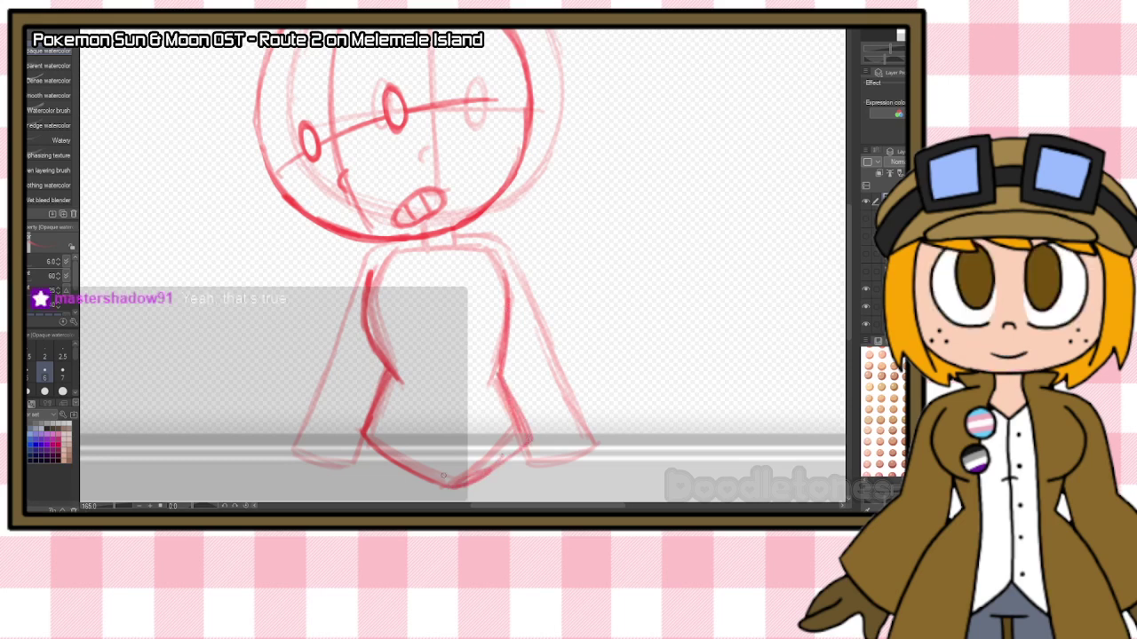
Draw the neck and the right arm bent at the elbow across the torso, erasing the extra line under the forearm.
{"action": "mouse_move", "coordinate": [425, 236]}
{"action": "left_mouse_down"}
{"action": "mouse_move", "coordinate": [421, 250]}
{"action": "mouse_move", "coordinate": [508, 235]}
{"action": "mouse_move", "coordinate": [532, 296]}
{"action": "mouse_move", "coordinate": [535, 364]}
{"action": "left_mouse_up"}
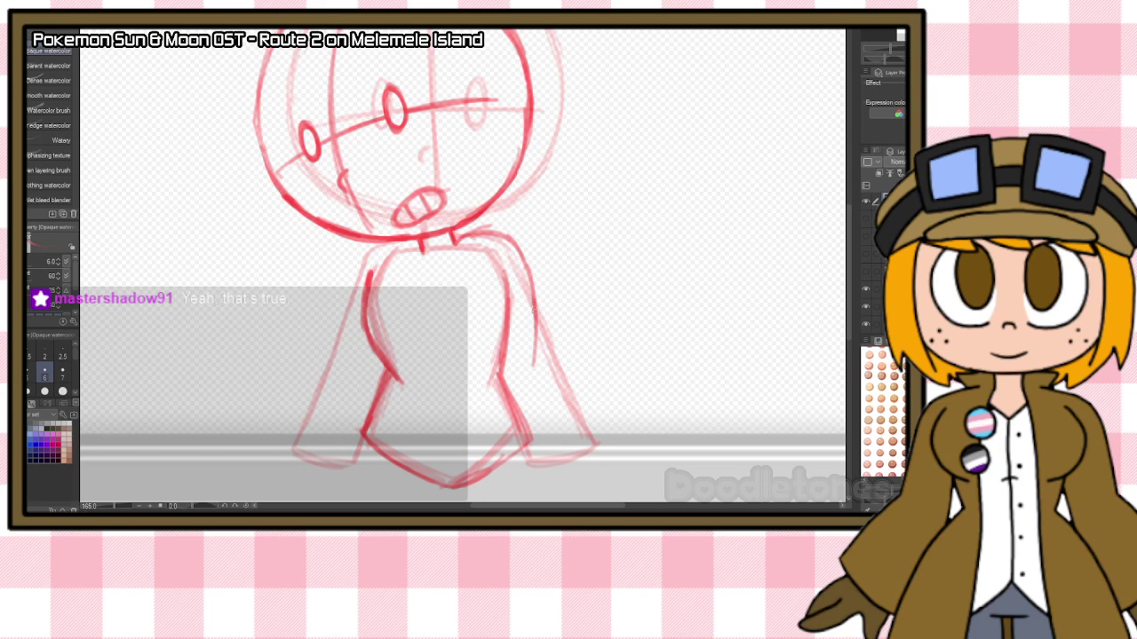
{"action": "mouse_move", "coordinate": [464, 240]}
{"action": "left_mouse_down"}
{"action": "mouse_move", "coordinate": [499, 231]}
{"action": "mouse_move", "coordinate": [520, 249]}
{"action": "mouse_move", "coordinate": [536, 362]}
{"action": "left_mouse_up"}
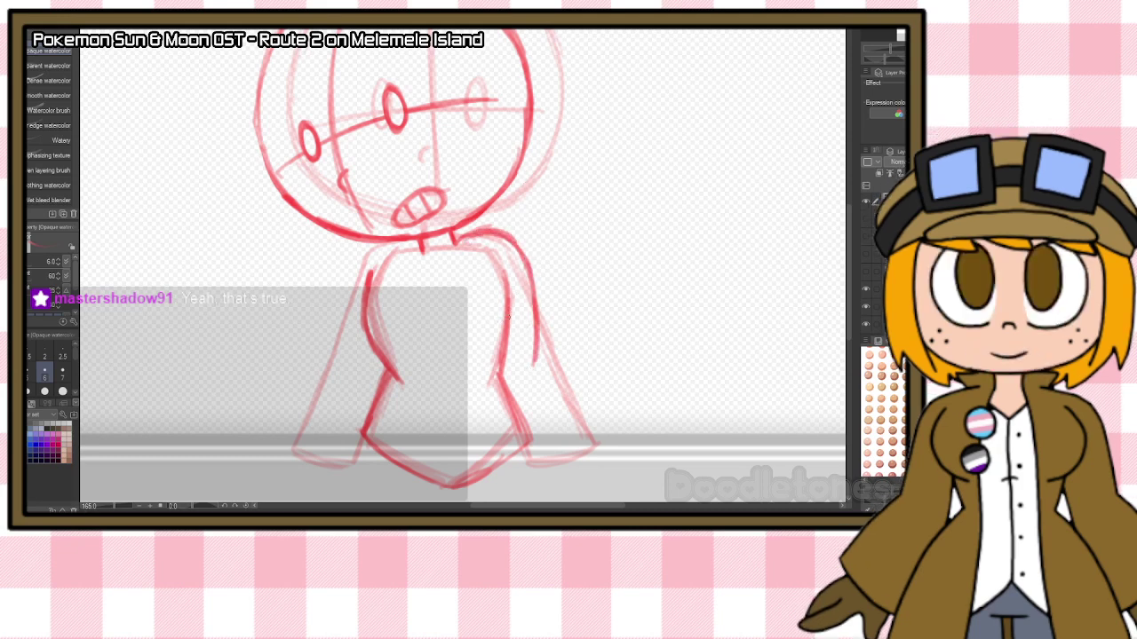
{"action": "left_click_drag", "start_coordinate": [423, 311], "coordinate": [508, 304]}
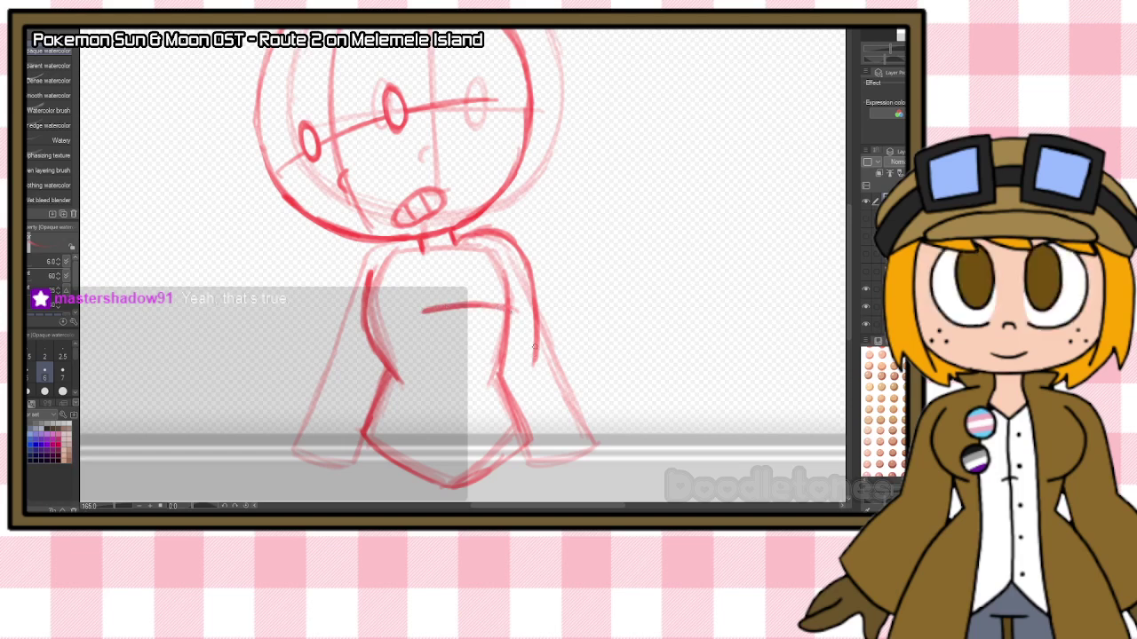
{"action": "mouse_move", "coordinate": [534, 349]}
{"action": "left_mouse_down"}
{"action": "mouse_move", "coordinate": [505, 371]}
{"action": "mouse_move", "coordinate": [437, 356]}
{"action": "mouse_move", "coordinate": [544, 354]}
{"action": "left_mouse_up"}
{"action": "key", "text": "e"}
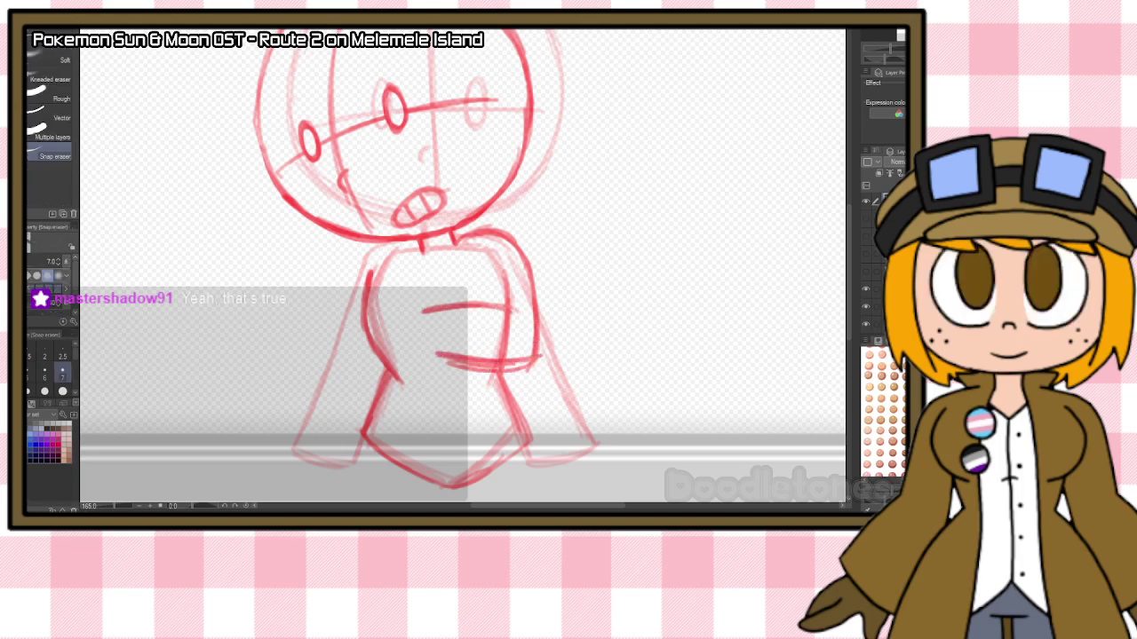
{"action": "left_click_drag", "start_coordinate": [476, 370], "coordinate": [529, 368]}
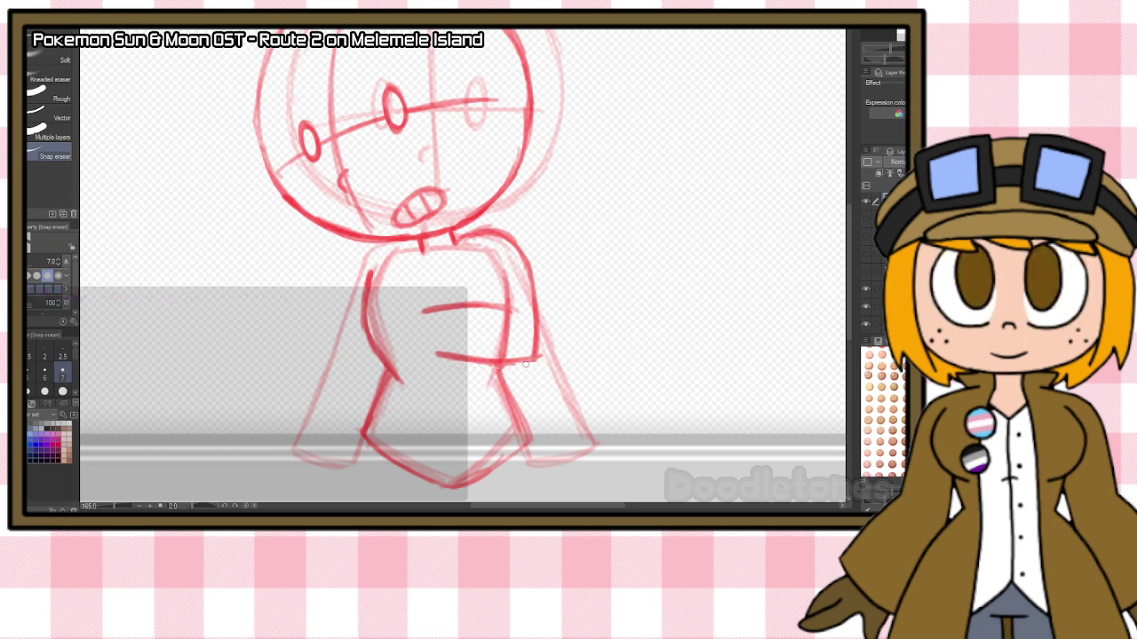
Draw the bent arm's cuff and a drooping mitten-shaped hand with a thumb over the waist, cleaning up its overlapping lines.
{"action": "key", "text": "b"}
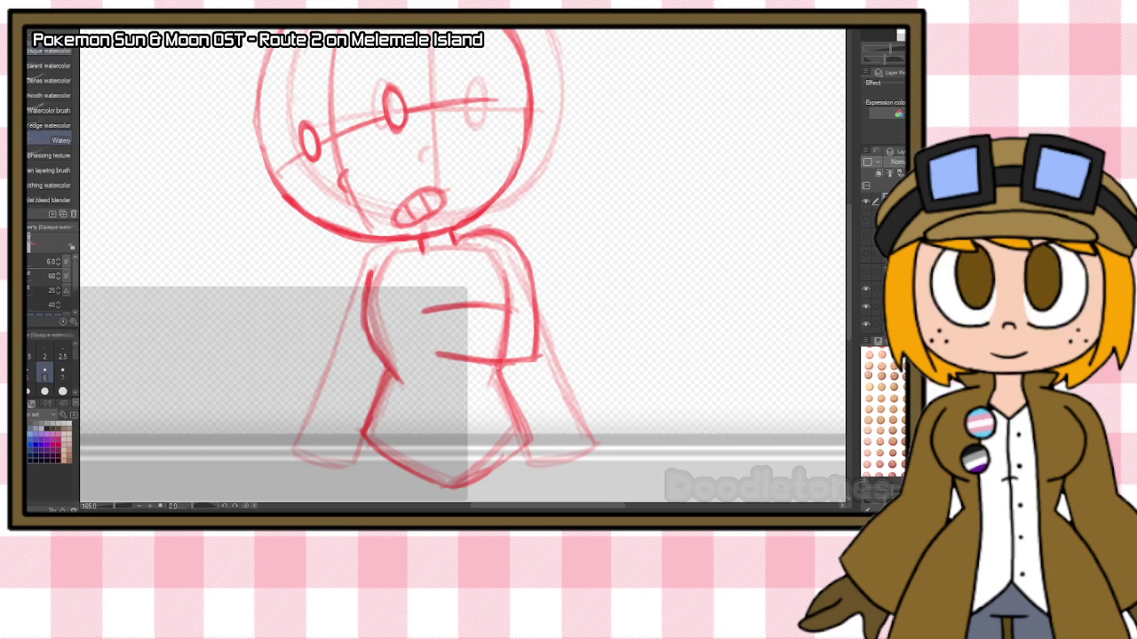
{"action": "left_click_drag", "start_coordinate": [425, 311], "coordinate": [435, 352]}
{"action": "left_click_drag", "start_coordinate": [421, 312], "coordinate": [381, 350]}
{"action": "mouse_move", "coordinate": [382, 352]}
{"action": "left_mouse_down"}
{"action": "mouse_move", "coordinate": [407, 345]}
{"action": "mouse_move", "coordinate": [380, 353]}
{"action": "mouse_move", "coordinate": [424, 387]}
{"action": "mouse_move", "coordinate": [438, 358]}
{"action": "mouse_move", "coordinate": [418, 385]}
{"action": "mouse_move", "coordinate": [401, 362]}
{"action": "left_mouse_up"}
{"action": "mouse_move", "coordinate": [421, 314]}
{"action": "left_mouse_down"}
{"action": "mouse_move", "coordinate": [386, 345]}
{"action": "mouse_move", "coordinate": [412, 383]}
{"action": "mouse_move", "coordinate": [438, 373]}
{"action": "left_mouse_up"}
{"action": "key", "text": "e"}
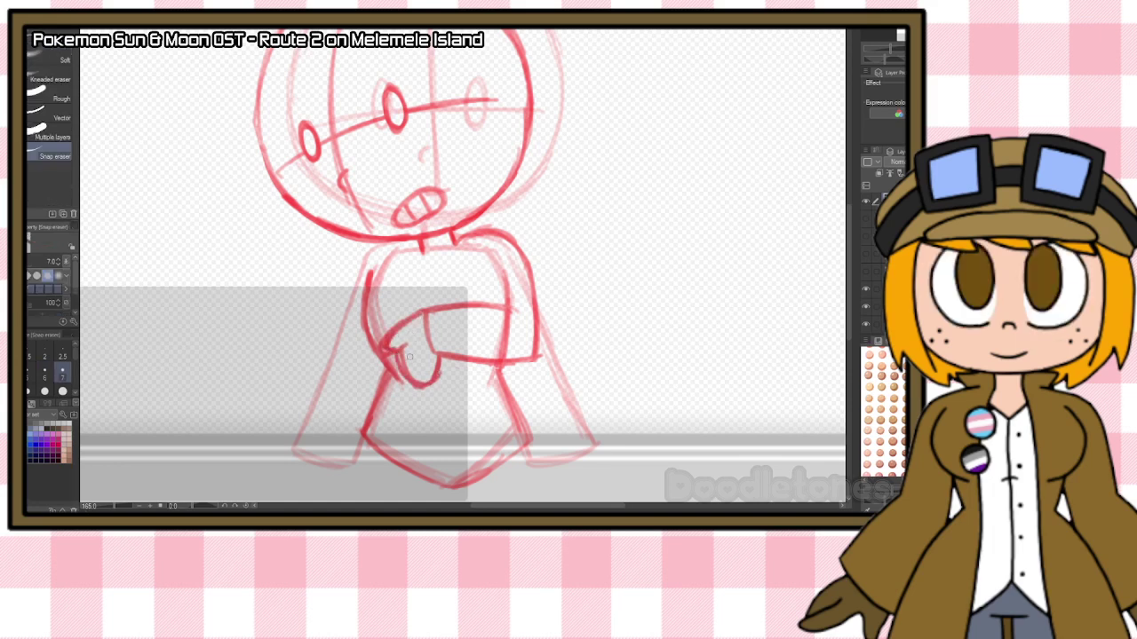
{"action": "mouse_move", "coordinate": [384, 352]}
{"action": "left_mouse_down"}
{"action": "mouse_move", "coordinate": [382, 341]}
{"action": "mouse_move", "coordinate": [387, 356]}
{"action": "left_mouse_up"}
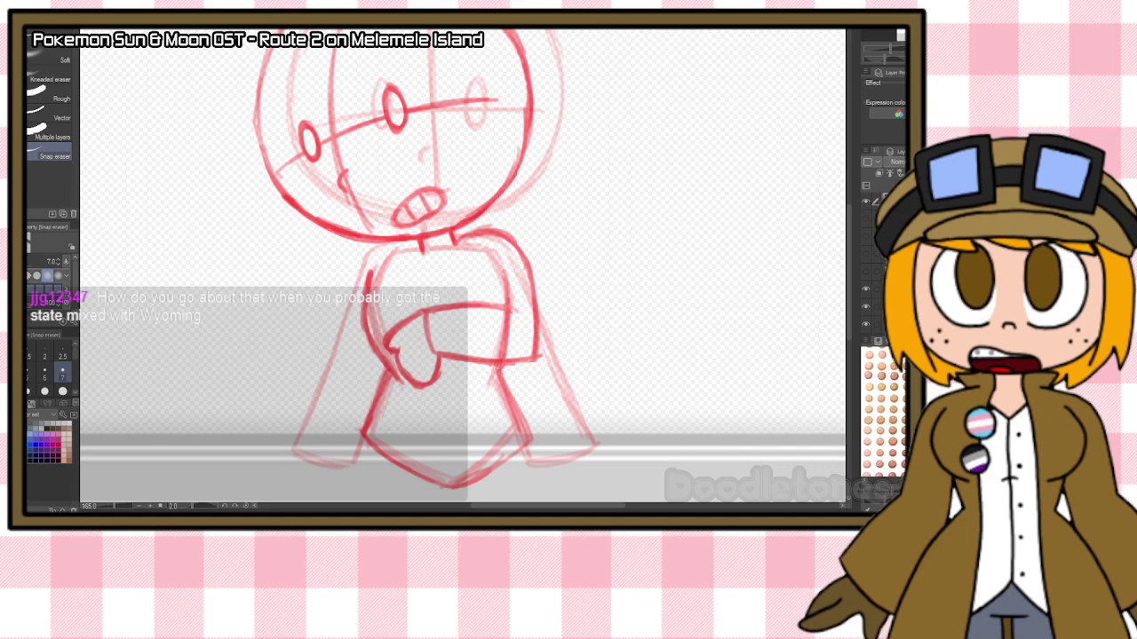
{"action": "key", "text": "b"}
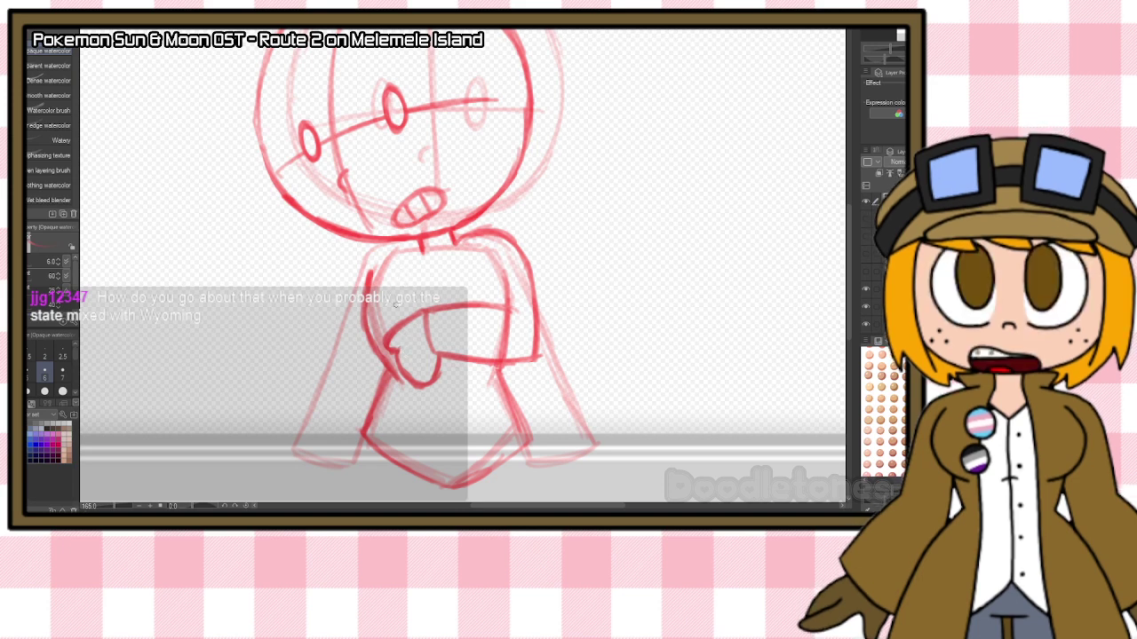
{"action": "left_click_drag", "start_coordinate": [384, 337], "coordinate": [399, 370]}
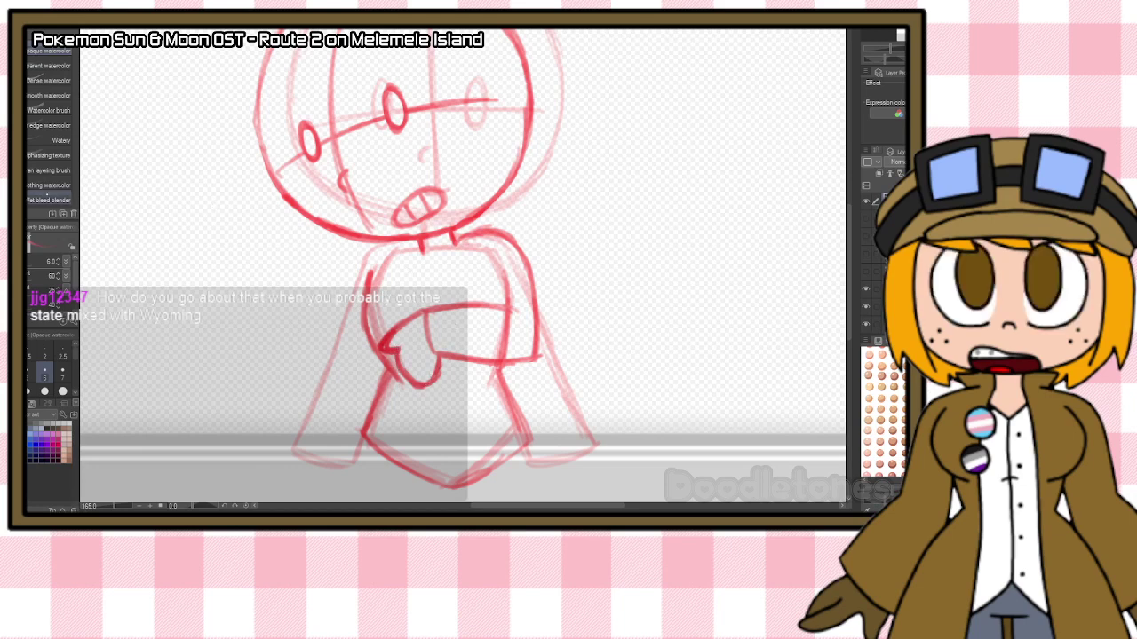
Draw the left shoulder and arm reaching outward and down to a sleeve cuff, erasing the line that extends past the cuff.
{"action": "key", "text": "e"}
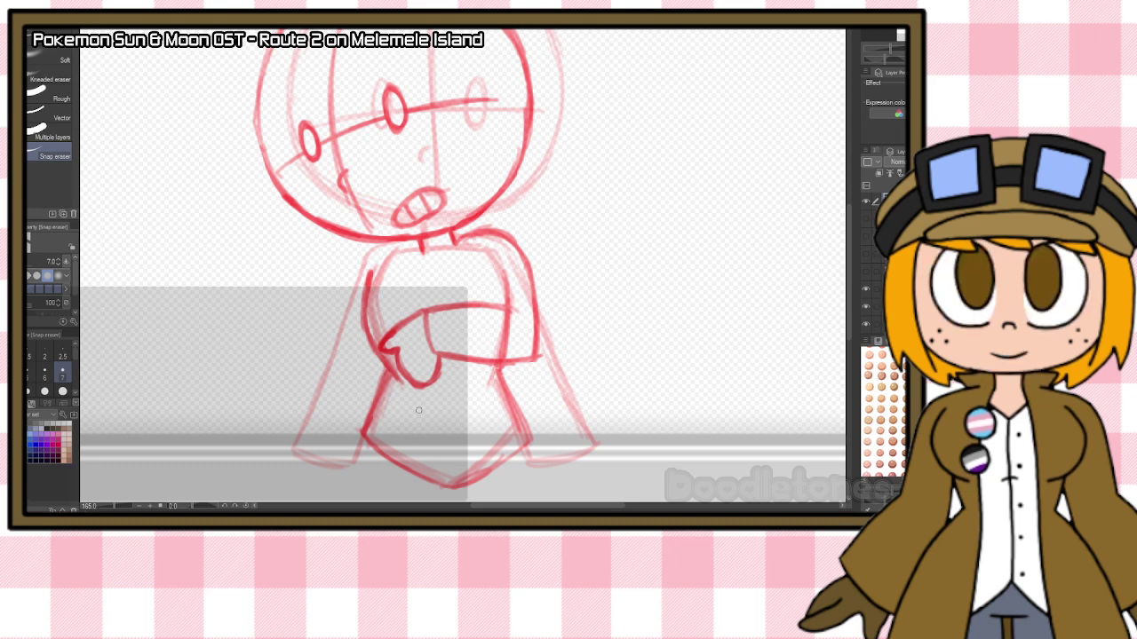
{"action": "key", "text": "b"}
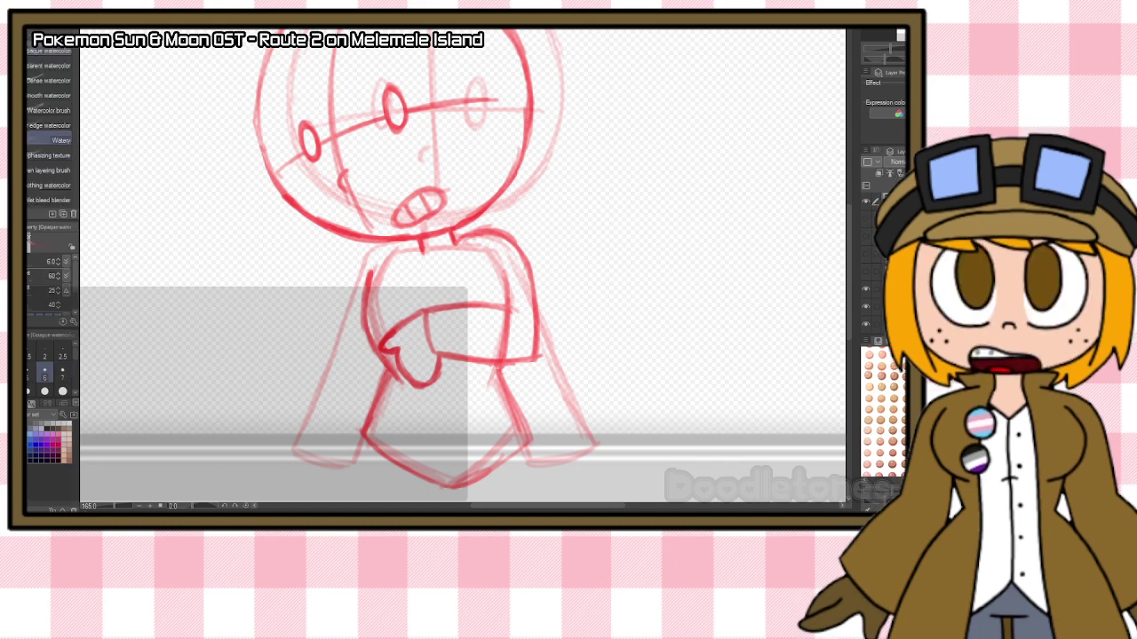
{"action": "mouse_move", "coordinate": [368, 255]}
{"action": "left_mouse_down"}
{"action": "mouse_move", "coordinate": [324, 347]}
{"action": "mouse_move", "coordinate": [387, 247]}
{"action": "mouse_move", "coordinate": [416, 247]}
{"action": "left_mouse_up"}
{"action": "left_click_drag", "start_coordinate": [339, 321], "coordinate": [325, 346]}
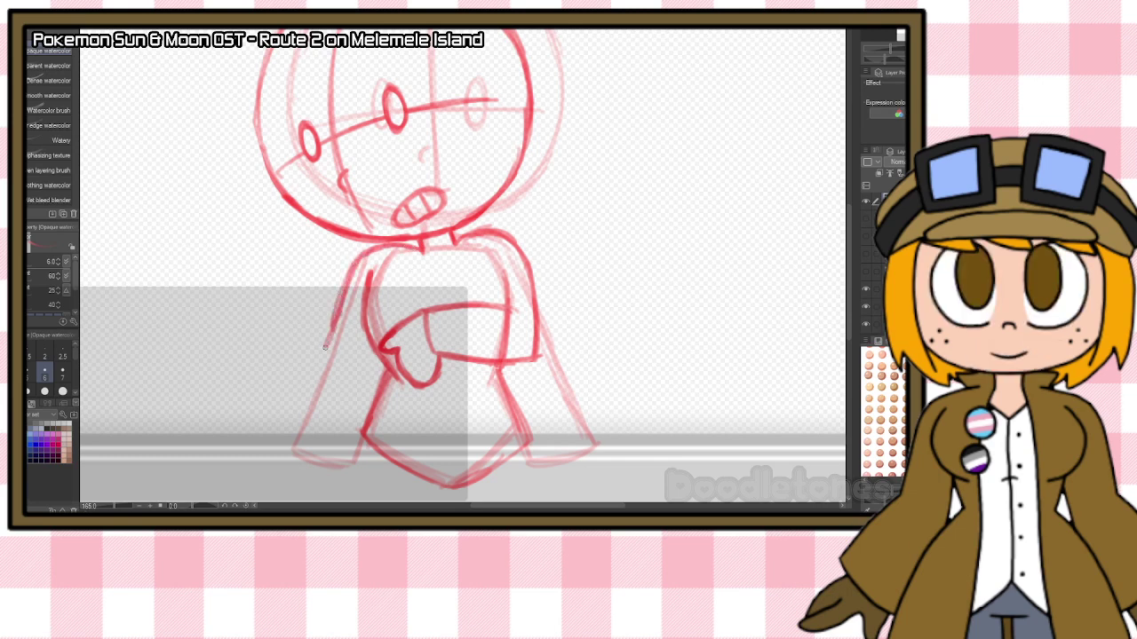
{"action": "mouse_move", "coordinate": [340, 297]}
{"action": "left_mouse_down"}
{"action": "mouse_move", "coordinate": [326, 346]}
{"action": "mouse_move", "coordinate": [250, 415]}
{"action": "left_mouse_up"}
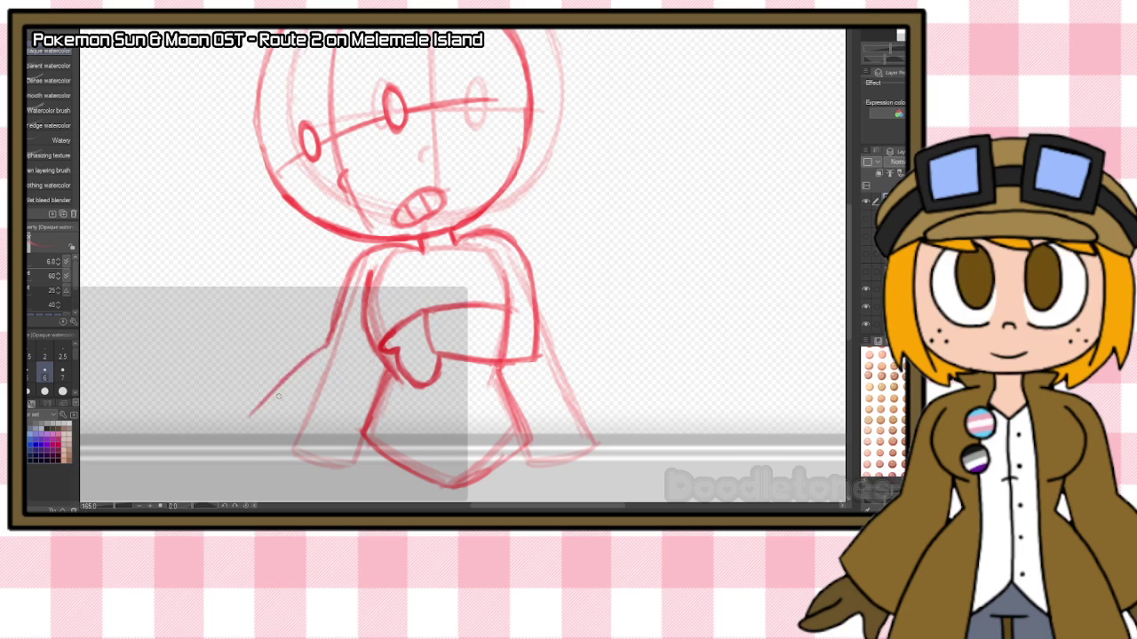
{"action": "mouse_move", "coordinate": [379, 362]}
{"action": "left_mouse_down"}
{"action": "mouse_move", "coordinate": [349, 402]}
{"action": "mouse_move", "coordinate": [283, 436]}
{"action": "left_mouse_up"}
{"action": "left_click_drag", "start_coordinate": [350, 401], "coordinate": [377, 367]}
{"action": "left_click_drag", "start_coordinate": [271, 397], "coordinate": [286, 431]}
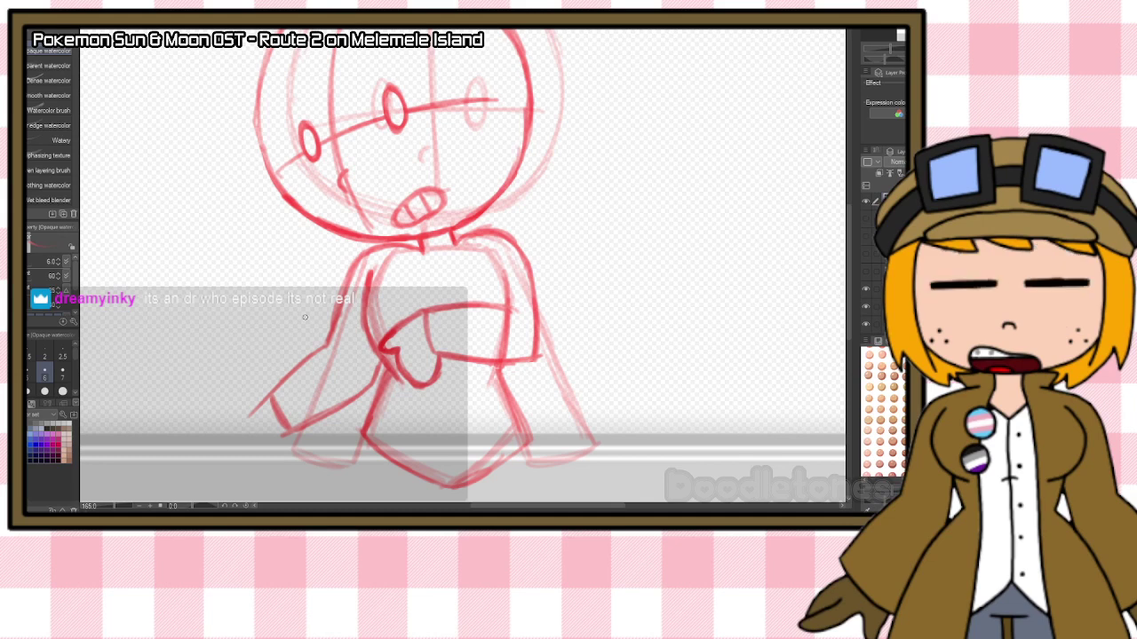
{"action": "key", "text": "e"}
{"action": "mouse_move", "coordinate": [251, 414]}
{"action": "left_mouse_down"}
{"action": "mouse_move", "coordinate": [256, 429]}
{"action": "mouse_move", "coordinate": [259, 392]}
{"action": "mouse_move", "coordinate": [275, 427]}
{"action": "left_mouse_up"}
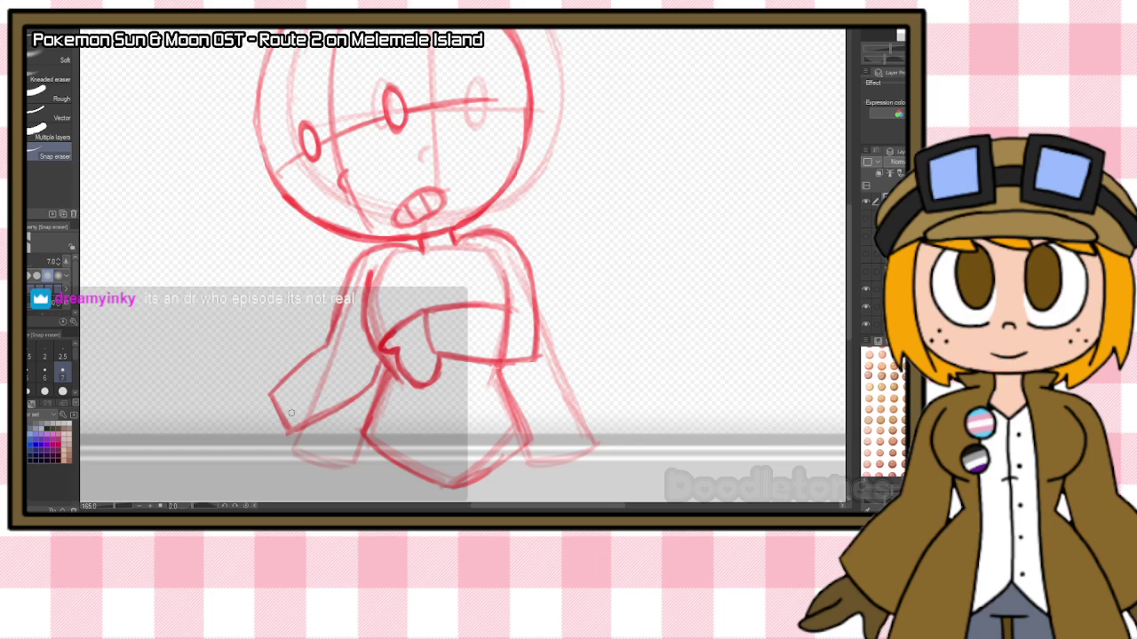
Draw an open hand with fingers extending outward from the left sleeve cuff and tidy its outline.
{"action": "key", "text": "b"}
{"action": "mouse_move", "coordinate": [270, 394]}
{"action": "left_mouse_down"}
{"action": "mouse_move", "coordinate": [251, 444]}
{"action": "mouse_move", "coordinate": [286, 438]}
{"action": "mouse_move", "coordinate": [241, 406]}
{"action": "mouse_move", "coordinate": [199, 405]}
{"action": "mouse_move", "coordinate": [245, 422]}
{"action": "mouse_move", "coordinate": [250, 446]}
{"action": "mouse_move", "coordinate": [251, 428]}
{"action": "mouse_move", "coordinate": [228, 430]}
{"action": "mouse_move", "coordinate": [246, 447]}
{"action": "mouse_move", "coordinate": [237, 442]}
{"action": "mouse_move", "coordinate": [271, 444]}
{"action": "left_mouse_up"}
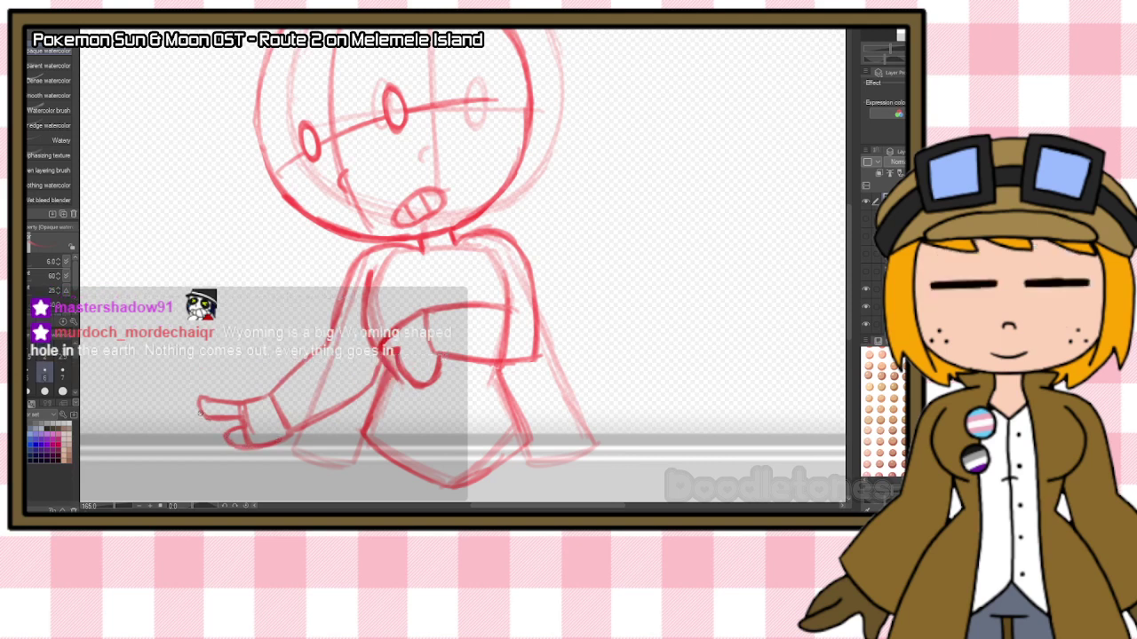
{"action": "mouse_move", "coordinate": [221, 439]}
{"action": "left_mouse_down"}
{"action": "mouse_move", "coordinate": [203, 398]}
{"action": "mouse_move", "coordinate": [241, 405]}
{"action": "mouse_move", "coordinate": [194, 406]}
{"action": "mouse_move", "coordinate": [200, 414]}
{"action": "mouse_move", "coordinate": [196, 400]}
{"action": "left_mouse_up"}
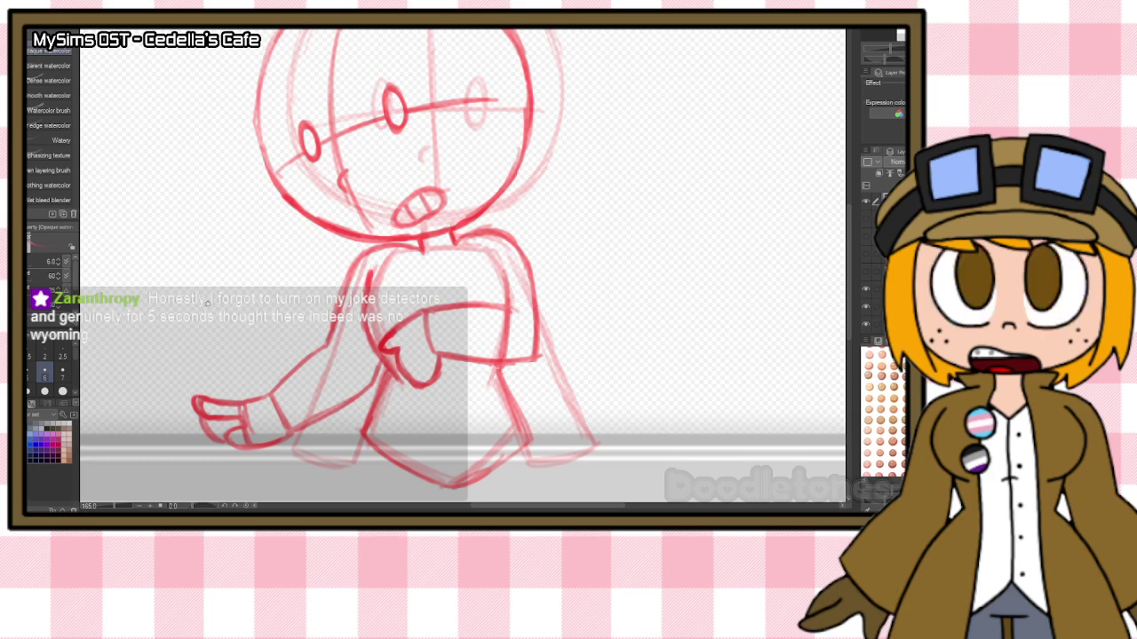
{"action": "key", "text": "e"}
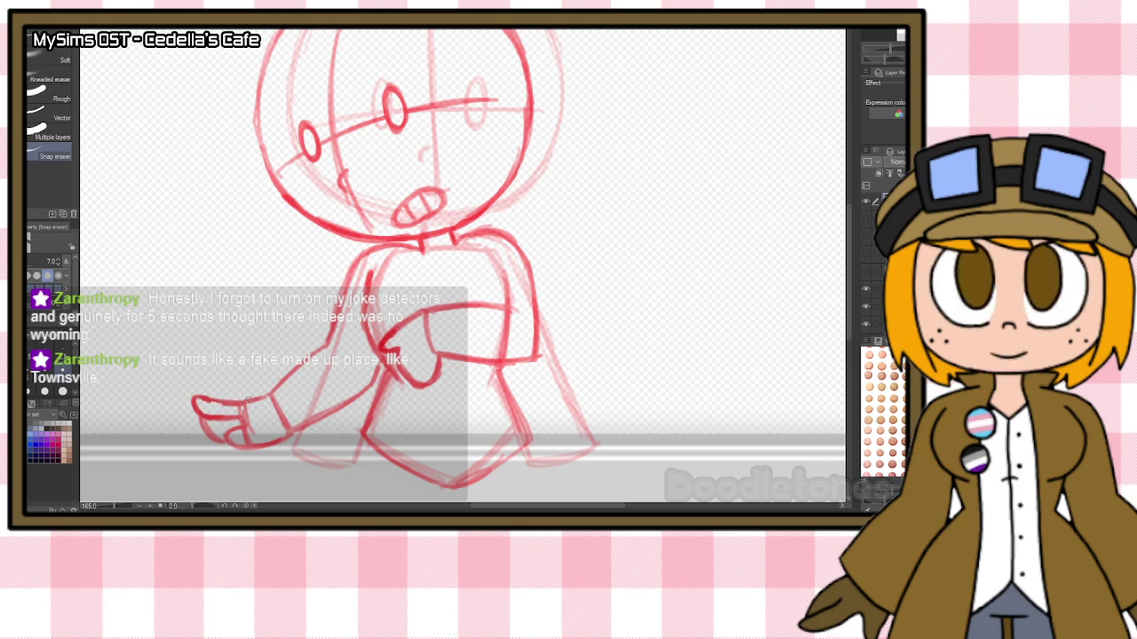
{"action": "key", "text": "b"}
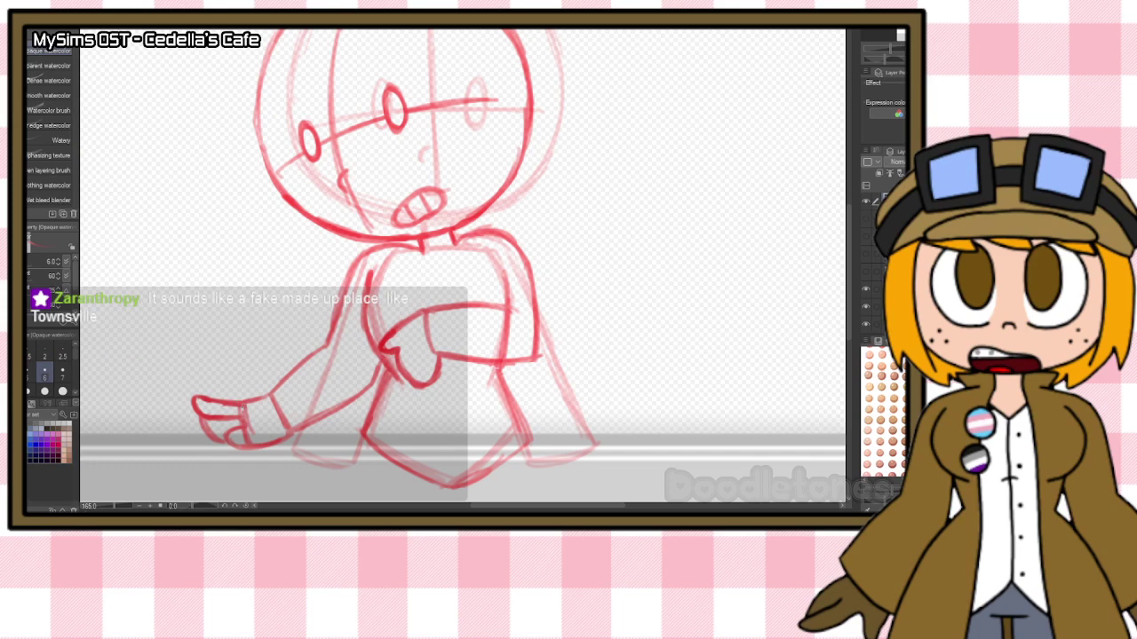
{"action": "mouse_move", "coordinate": [209, 400]}
{"action": "left_mouse_down"}
{"action": "mouse_move", "coordinate": [252, 404]}
{"action": "mouse_move", "coordinate": [235, 448]}
{"action": "mouse_move", "coordinate": [301, 428]}
{"action": "left_mouse_up"}
{"action": "key", "text": "e"}
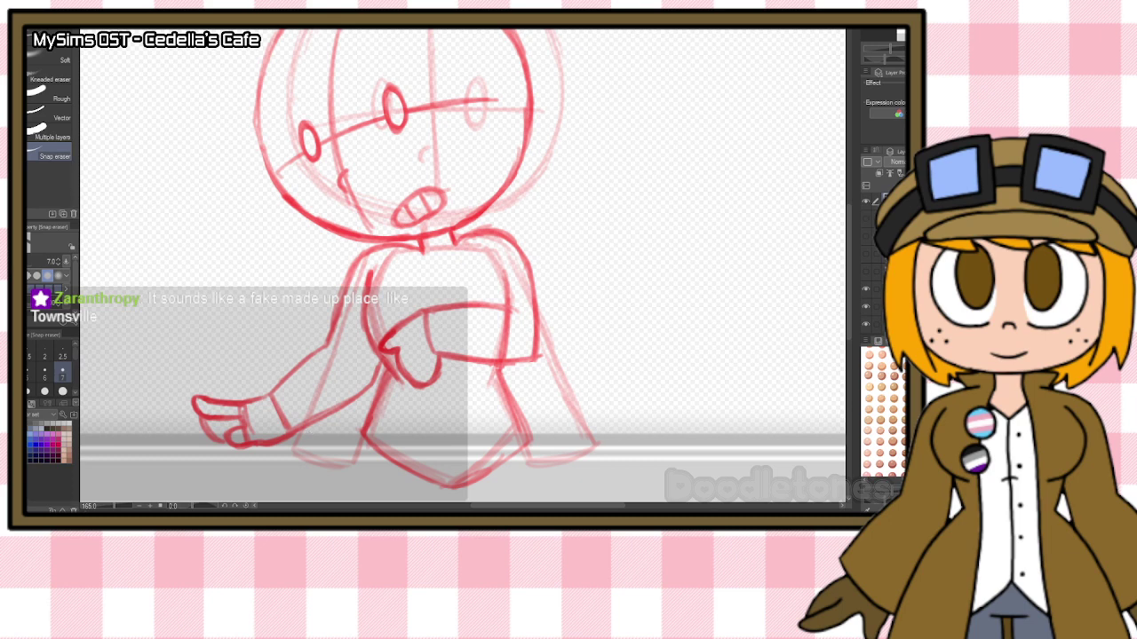
Lasso the open hand at the outstretched arm's sleeve cuff and rotate it downward, repositioning it against the cuff.
{"action": "key", "text": "m"}
{"action": "mouse_move", "coordinate": [247, 379]}
{"action": "left_mouse_down"}
{"action": "mouse_move", "coordinate": [259, 471]}
{"action": "mouse_move", "coordinate": [299, 437]}
{"action": "mouse_move", "coordinate": [253, 378]}
{"action": "left_mouse_up"}
{"action": "key", "text": "ctrl+t"}
{"action": "left_click_drag", "start_coordinate": [334, 440], "coordinate": [327, 385]}
{"action": "mouse_move", "coordinate": [270, 423]}
{"action": "left_mouse_down"}
{"action": "mouse_move", "coordinate": [289, 463]}
{"action": "mouse_move", "coordinate": [297, 438]}
{"action": "left_mouse_up"}
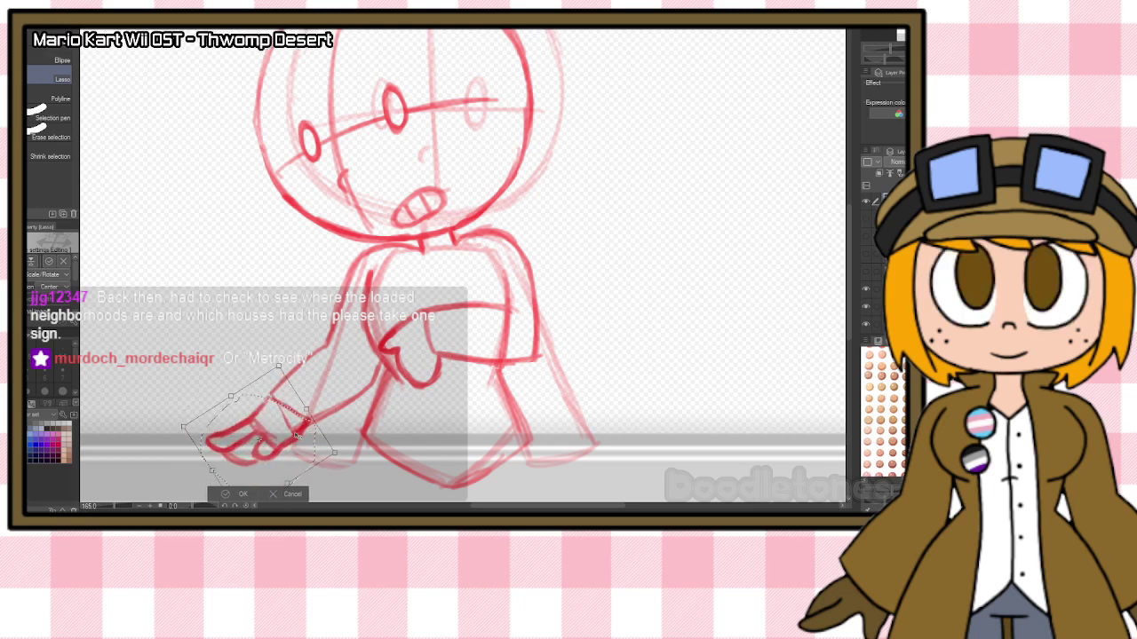
{"action": "key", "text": "Return"}
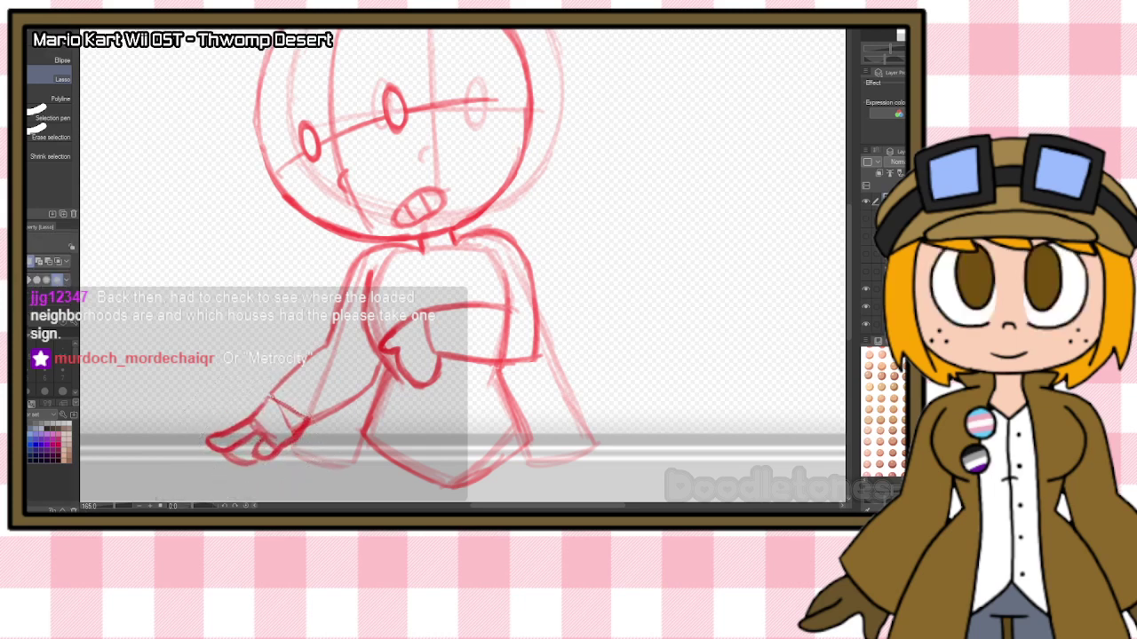
Redraw the outstretched forearm's outlines from the elbow to the rotated cuff.
{"action": "key", "text": "b"}
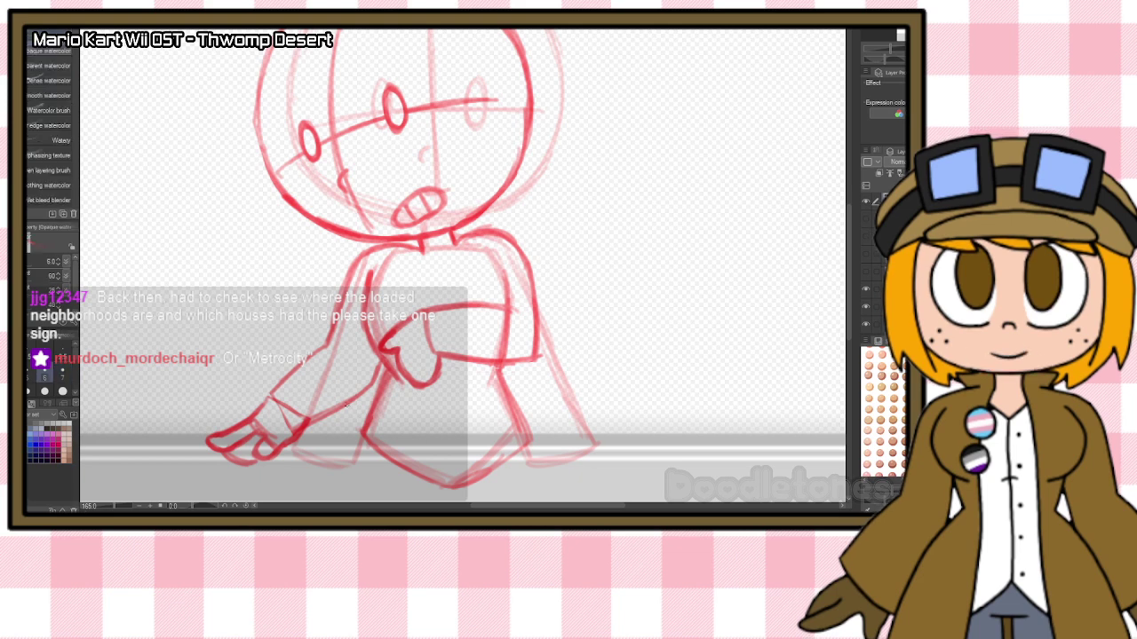
{"action": "left_click_drag", "start_coordinate": [271, 397], "coordinate": [345, 335]}
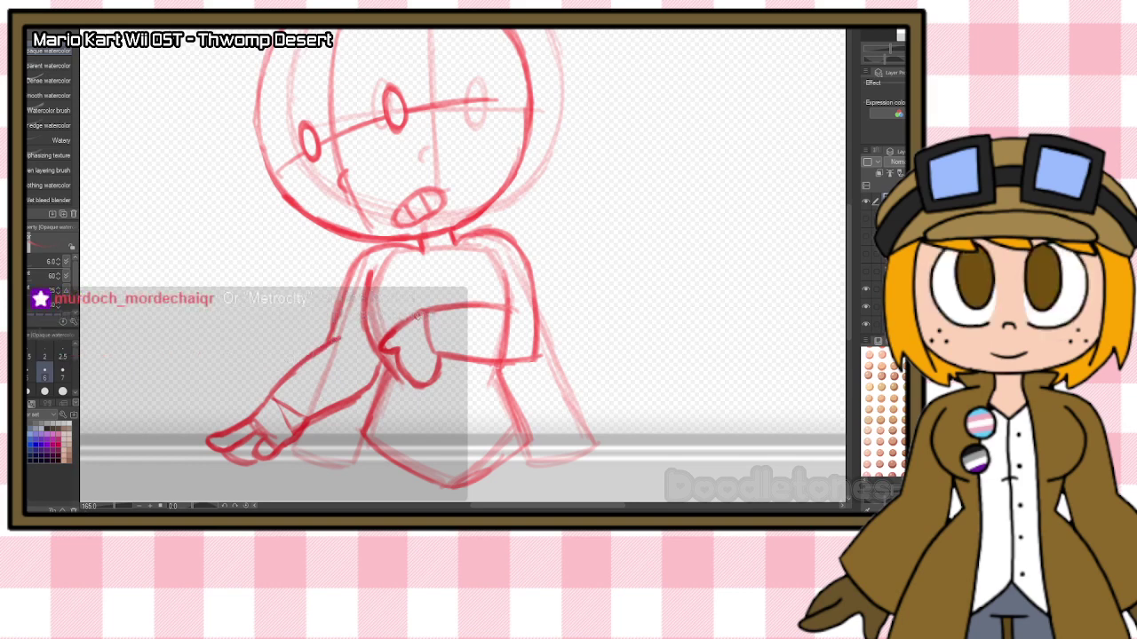
{"action": "key", "text": "m"}
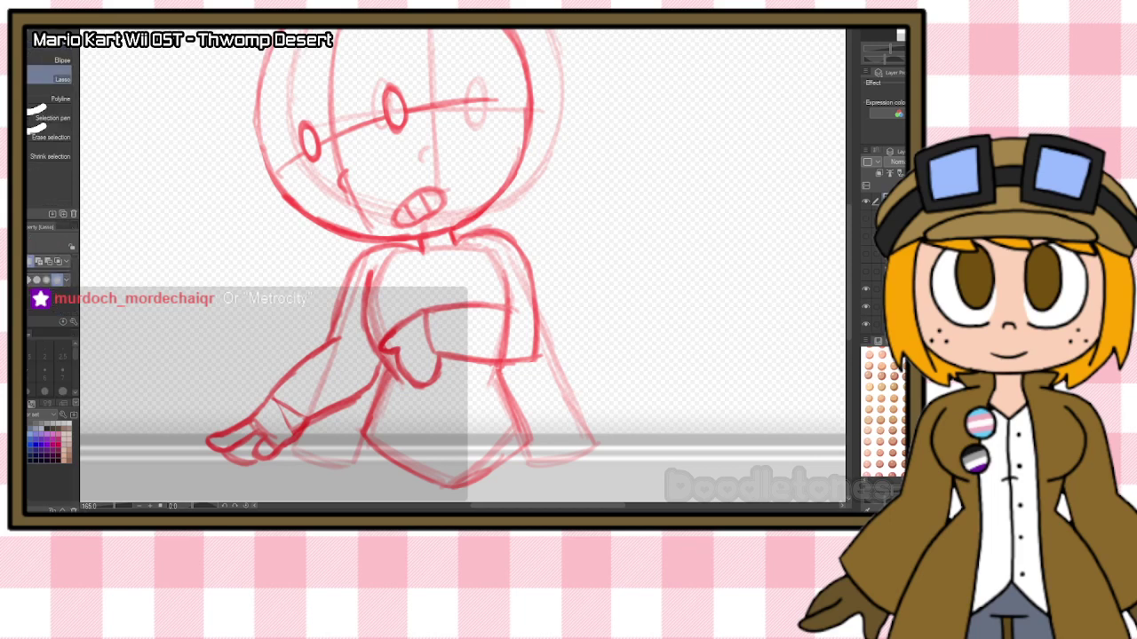
{"action": "key", "text": "b"}
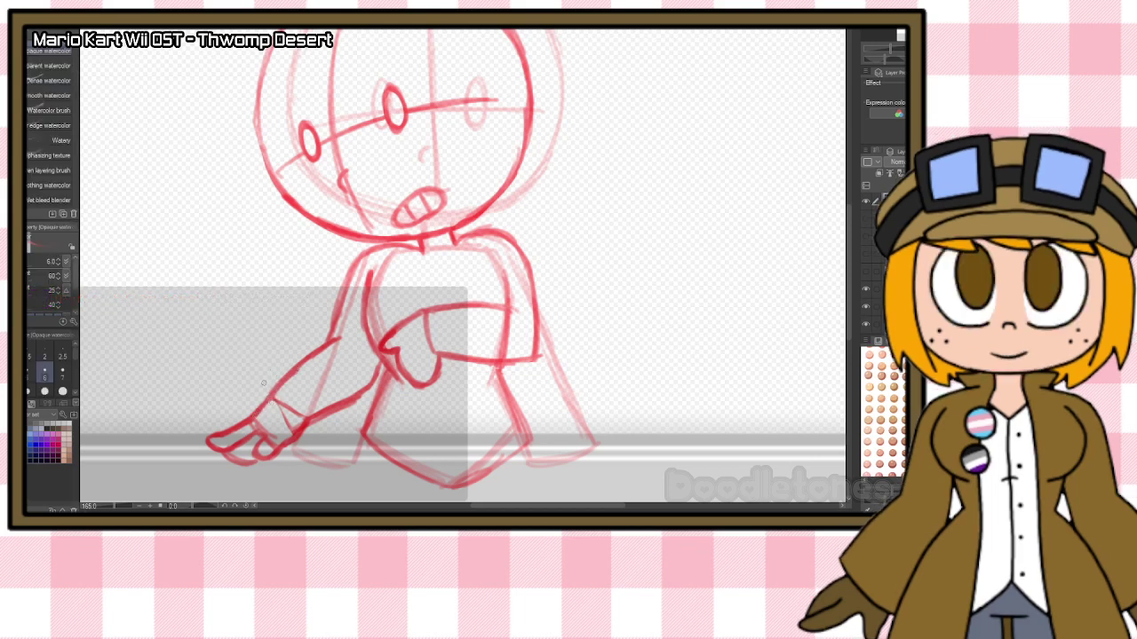
Select the open hand again, rotate it further downward below the wrist, and clear the selection.
{"action": "key", "text": "m"}
{"action": "mouse_move", "coordinate": [253, 407]}
{"action": "left_mouse_down"}
{"action": "mouse_move", "coordinate": [288, 444]}
{"action": "mouse_move", "coordinate": [260, 476]}
{"action": "mouse_move", "coordinate": [213, 407]}
{"action": "left_mouse_up"}
{"action": "key", "text": "ctrl+t"}
{"action": "left_click_drag", "start_coordinate": [313, 436], "coordinate": [291, 444]}
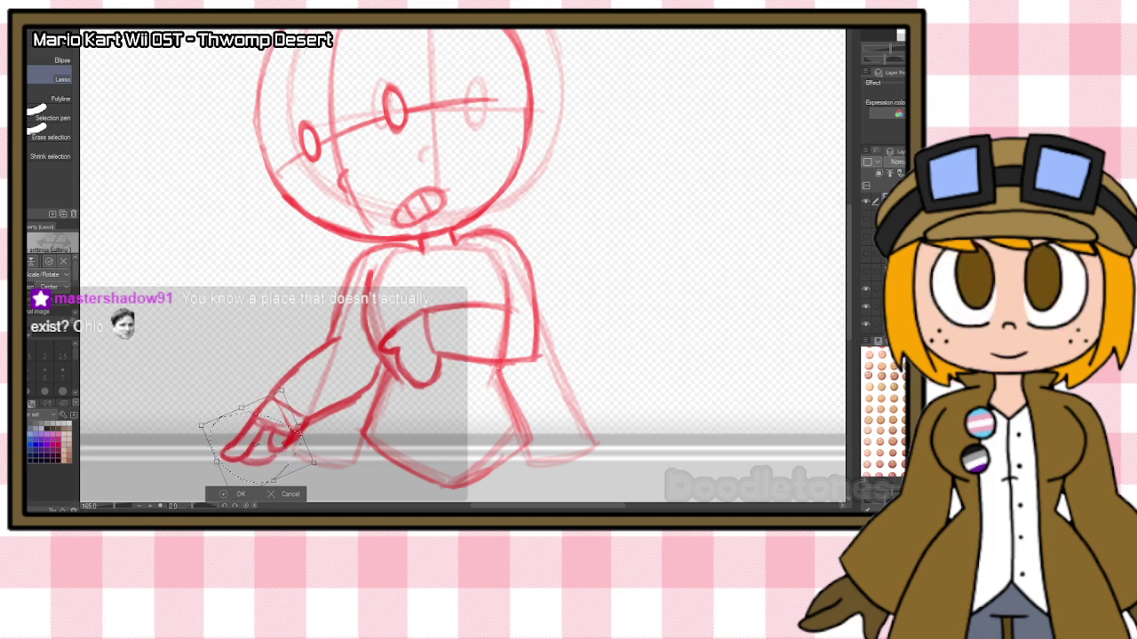
{"action": "key", "text": "Return"}
{"action": "key", "text": "ctrl+d"}
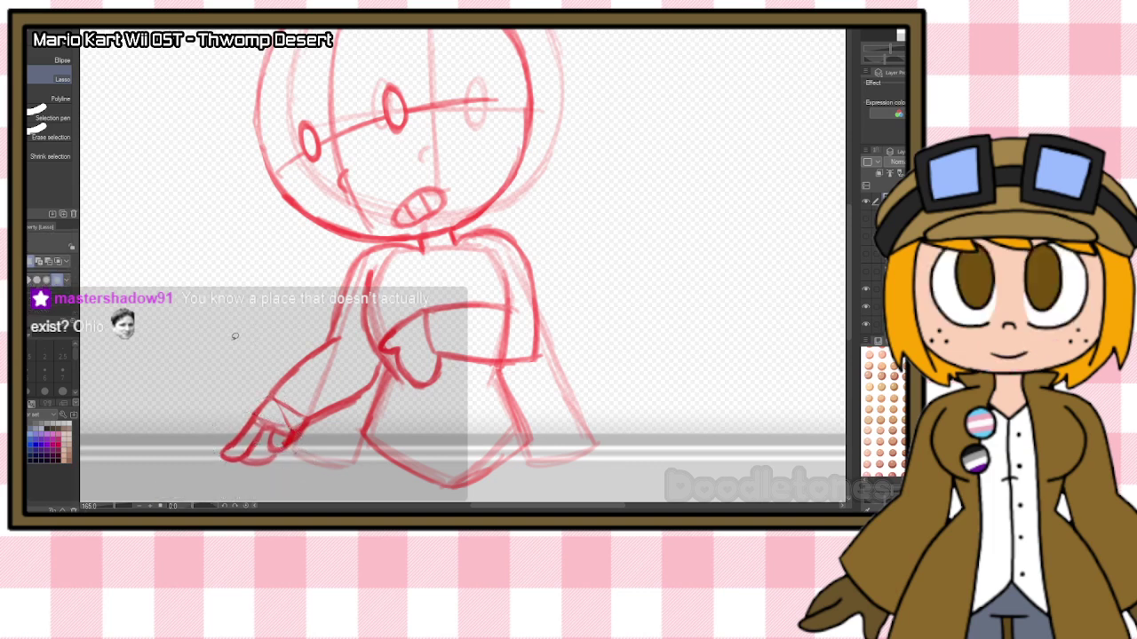
Add short curved strokes beside the outer edges of both eyes on the tilted head.
{"action": "scroll", "coordinate": [237, 338], "scroll_direction": "down", "scroll_amount": 2}
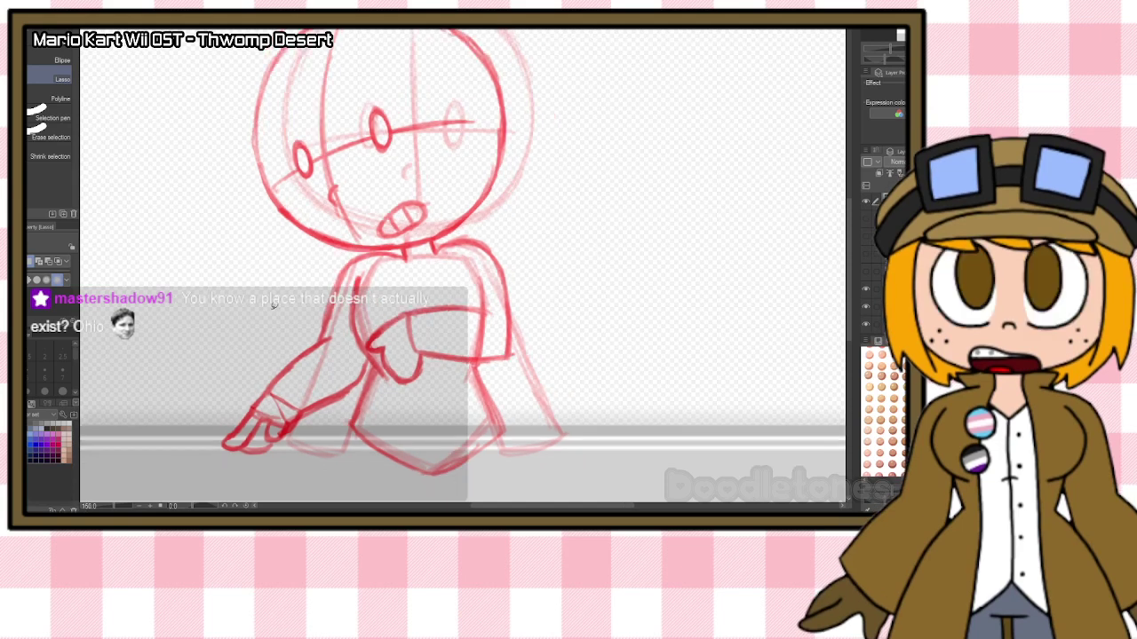
{"action": "scroll", "coordinate": [273, 172], "scroll_direction": "up", "scroll_amount": 1}
{"action": "scroll", "coordinate": [273, 172], "scroll_direction": "up", "scroll_amount": 1}
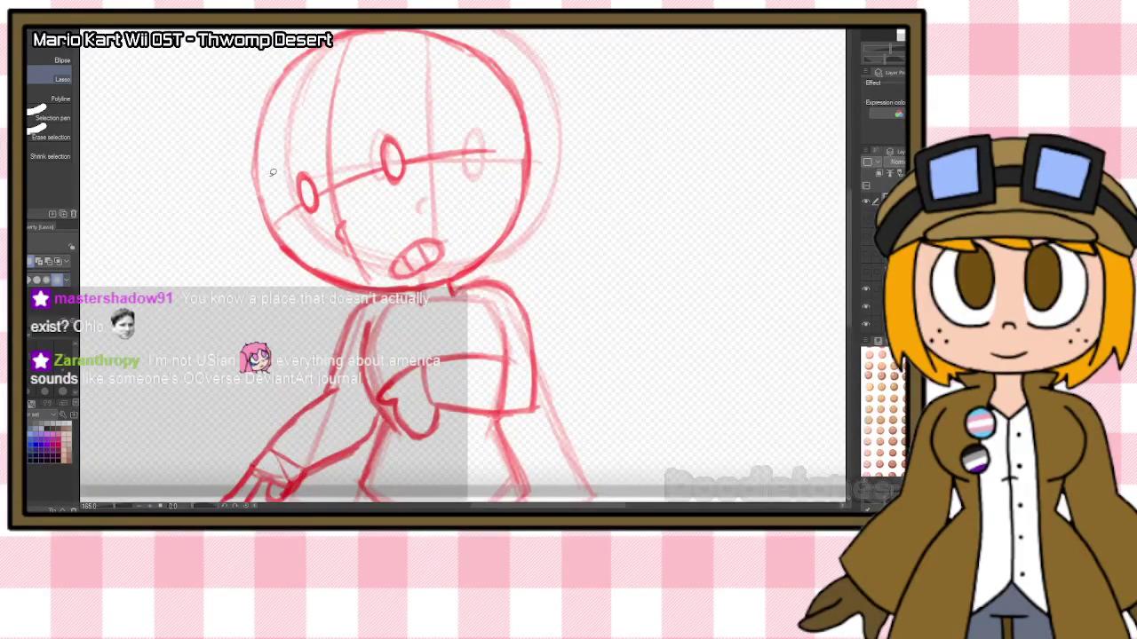
{"action": "key", "text": "b"}
{"action": "mouse_move", "coordinate": [300, 216]}
{"action": "left_mouse_down"}
{"action": "mouse_move", "coordinate": [289, 197]}
{"action": "mouse_move", "coordinate": [299, 215]}
{"action": "left_mouse_up"}
{"action": "left_click_drag", "start_coordinate": [415, 149], "coordinate": [417, 173]}
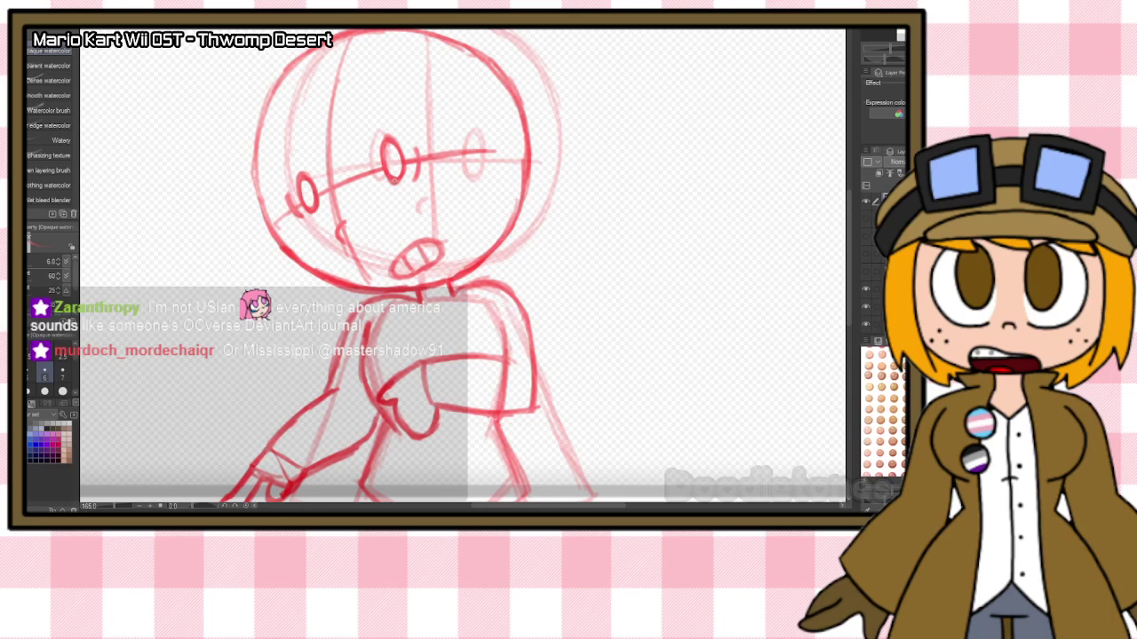
{"action": "scroll", "coordinate": [394, 179], "scroll_direction": "down", "scroll_amount": 5}
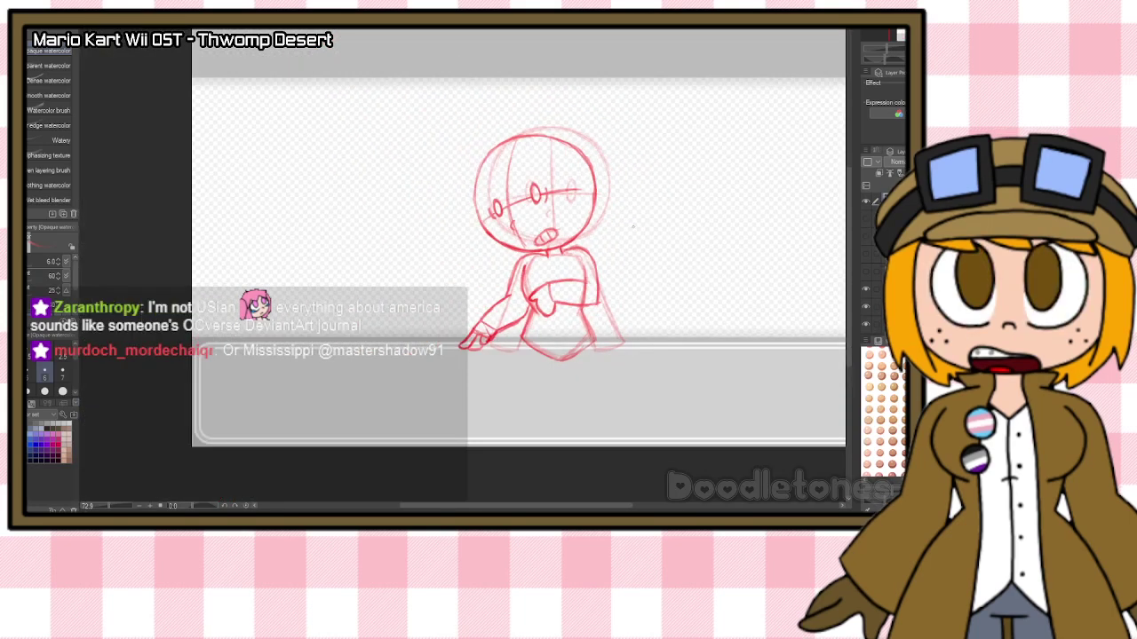
{"action": "scroll", "coordinate": [646, 224], "scroll_direction": "up", "scroll_amount": 3}
{"action": "scroll", "coordinate": [632, 227], "scroll_direction": "up", "scroll_amount": 2}
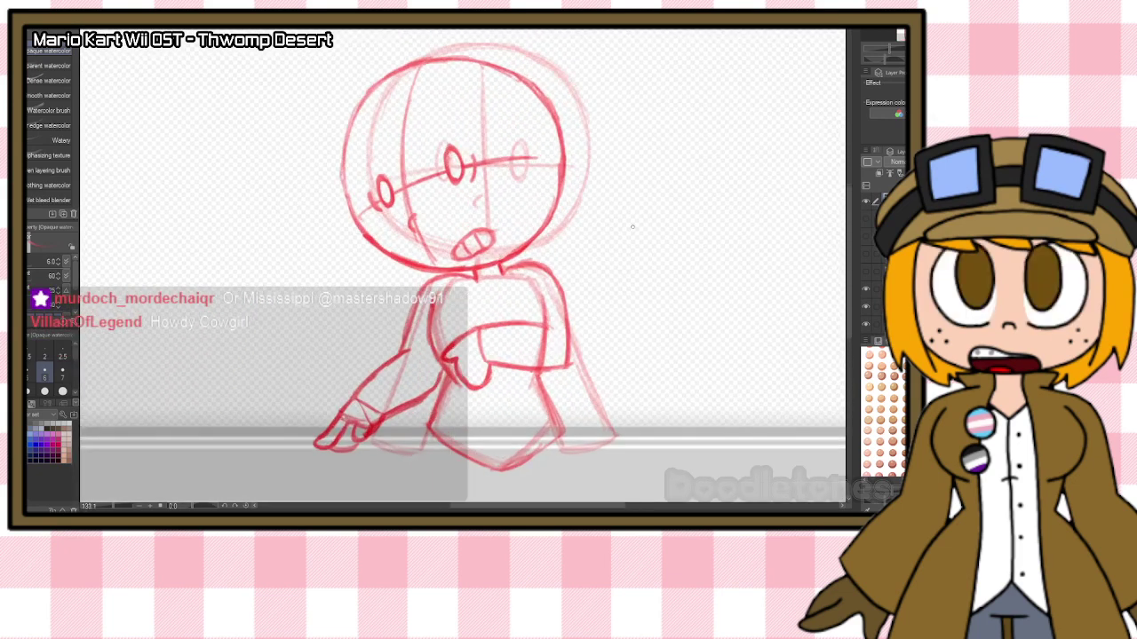
Select the open hand once more, enlarge it slightly and nudge it into place at the end of the forearm.
{"action": "key", "text": "m"}
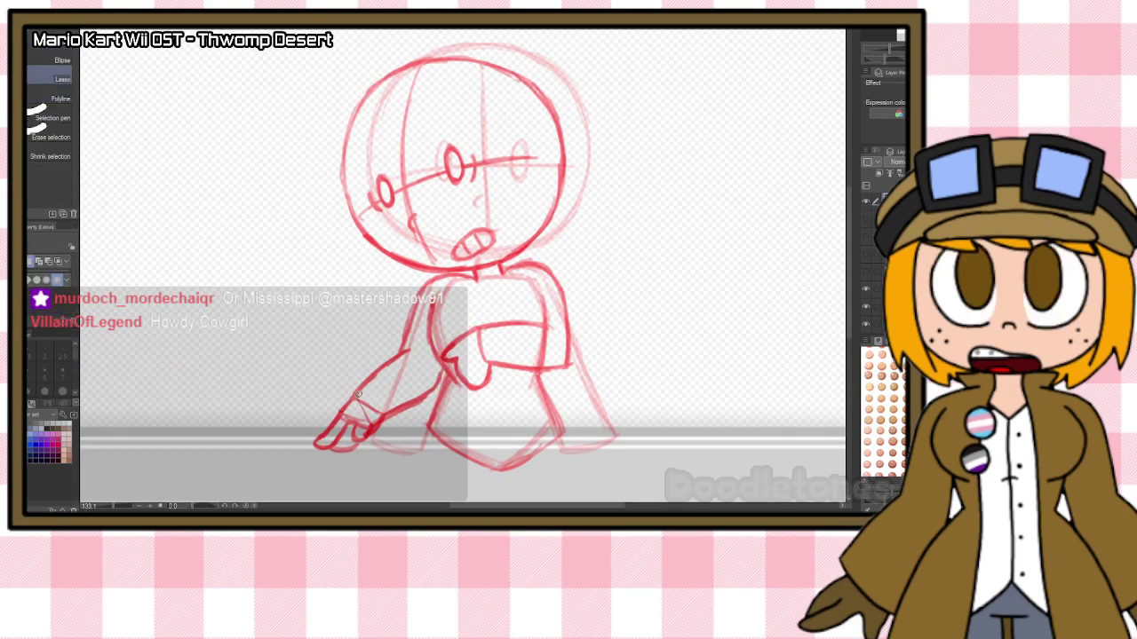
{"action": "mouse_move", "coordinate": [348, 384]}
{"action": "left_mouse_down"}
{"action": "mouse_move", "coordinate": [391, 418]}
{"action": "mouse_move", "coordinate": [369, 457]}
{"action": "mouse_move", "coordinate": [324, 393]}
{"action": "left_mouse_up"}
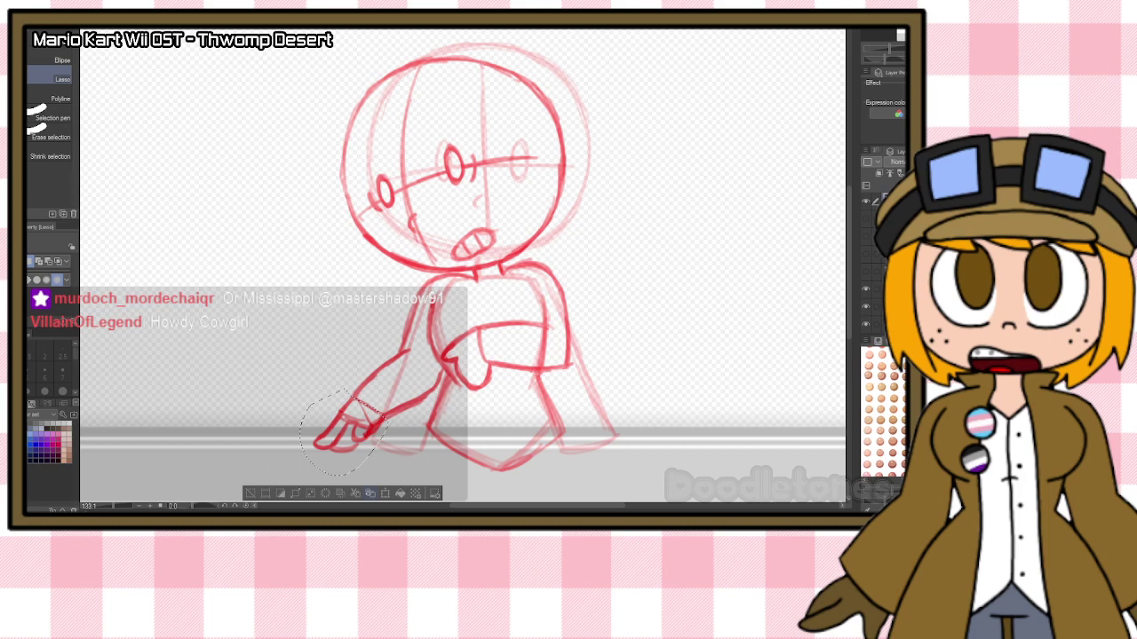
{"action": "key", "text": "ctrl+t"}
{"action": "left_click_drag", "start_coordinate": [395, 480], "coordinate": [400, 485]}
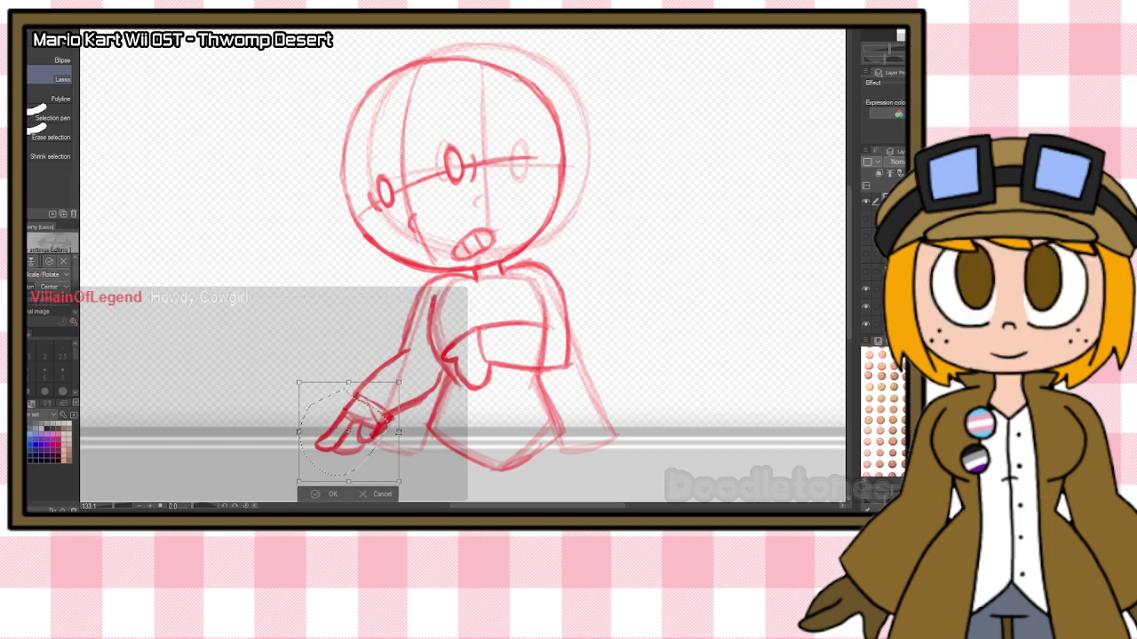
{"action": "left_click_drag", "start_coordinate": [371, 436], "coordinate": [369, 437]}
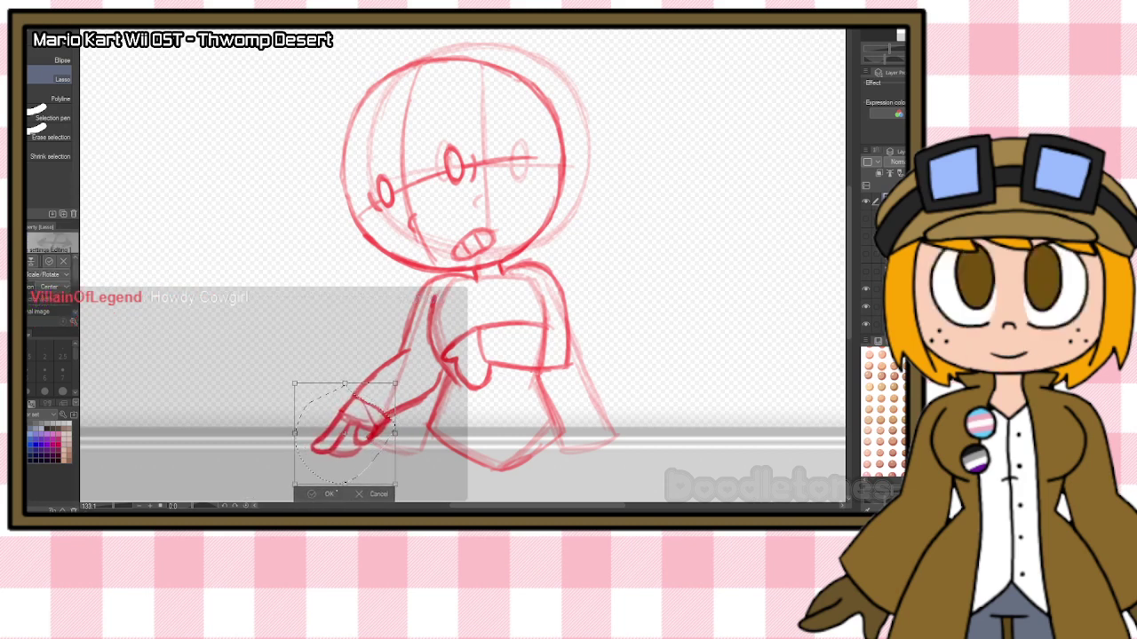
{"action": "key", "text": "Return"}
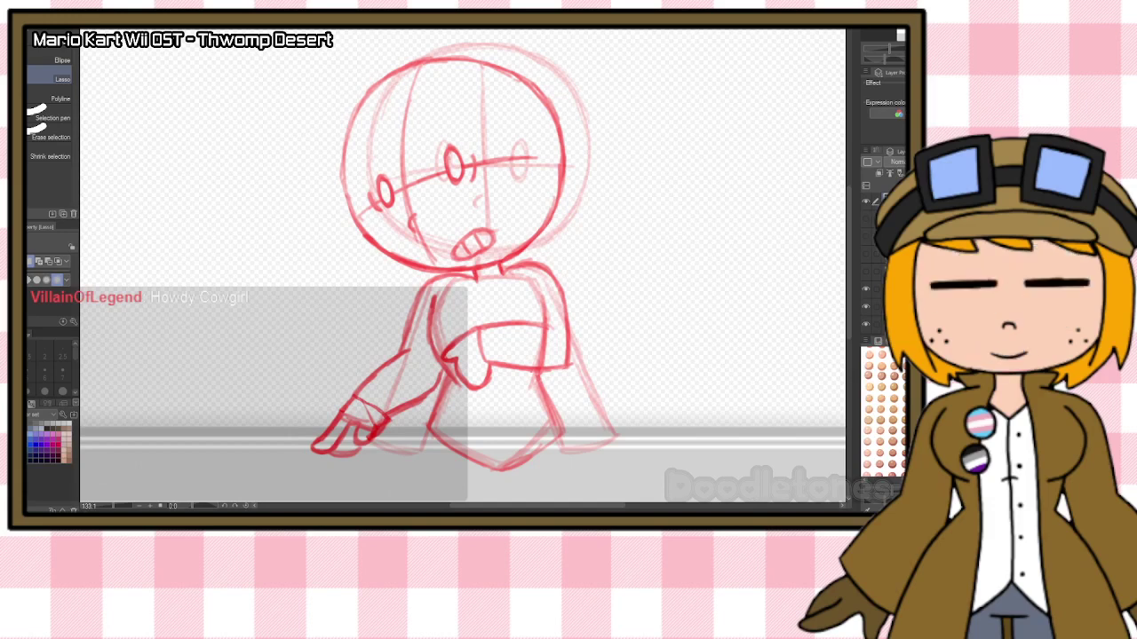
{"action": "key", "text": "b"}
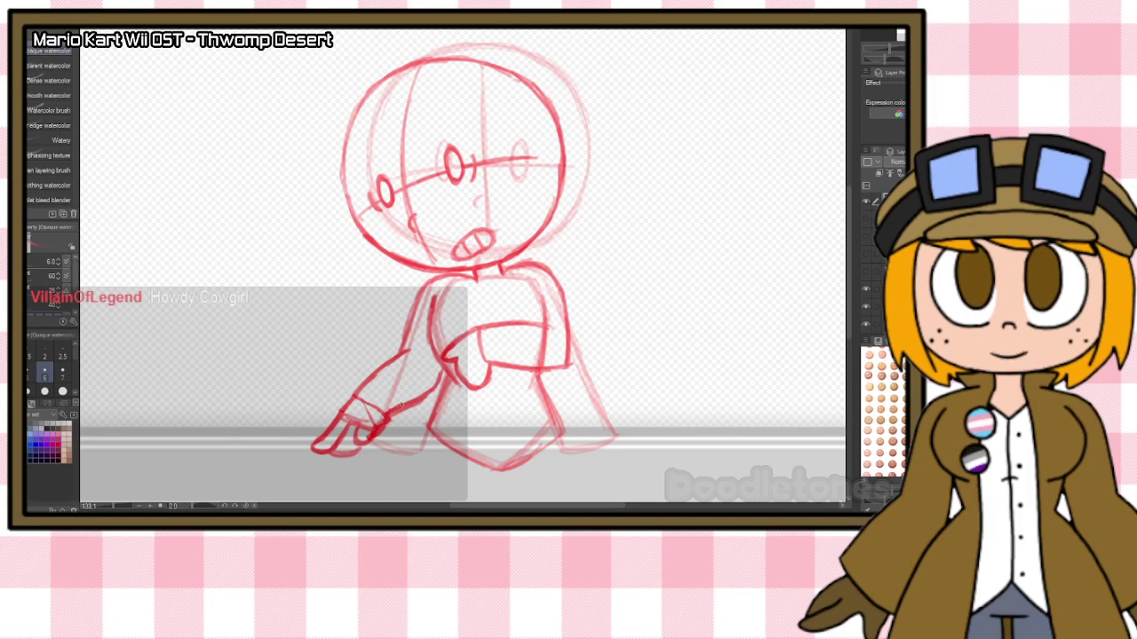
{"action": "key", "text": "e"}
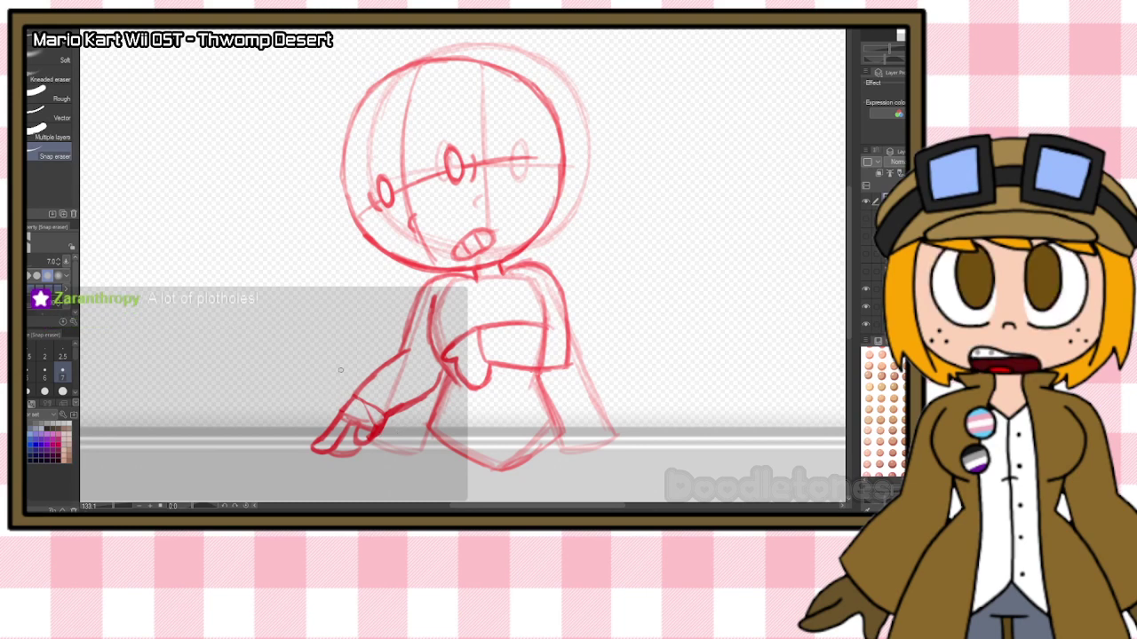
{"action": "scroll", "coordinate": [569, 297], "scroll_direction": "down", "scroll_amount": 4}
{"action": "scroll", "coordinate": [611, 298], "scroll_direction": "up", "scroll_amount": 2}
{"action": "scroll", "coordinate": [611, 299], "scroll_direction": "up", "scroll_amount": 4}
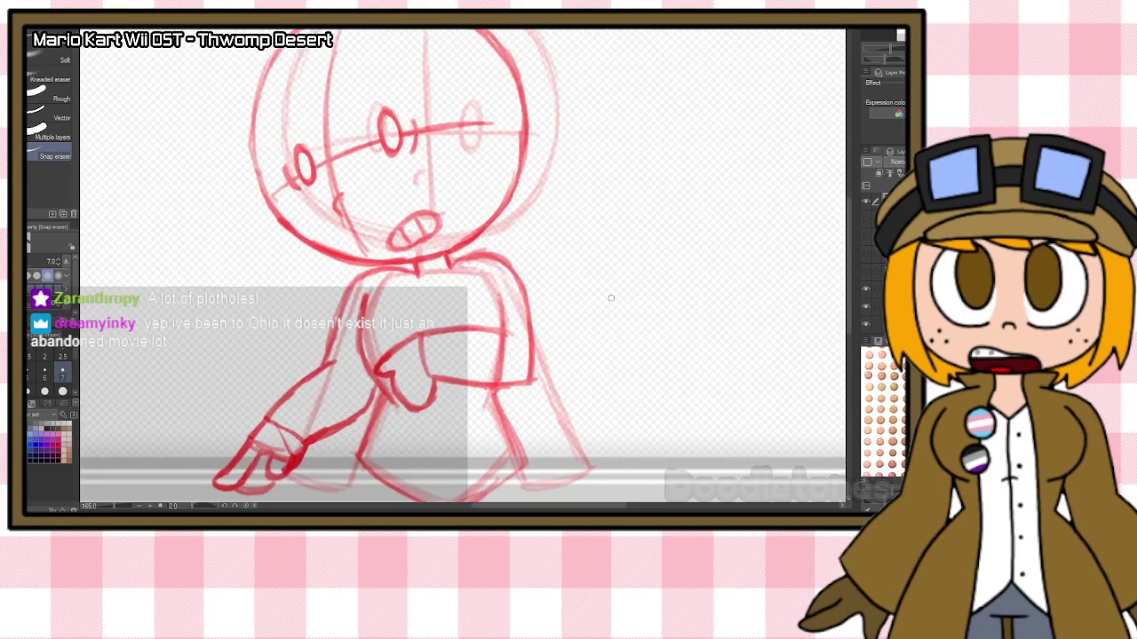
{"action": "key", "text": "b"}
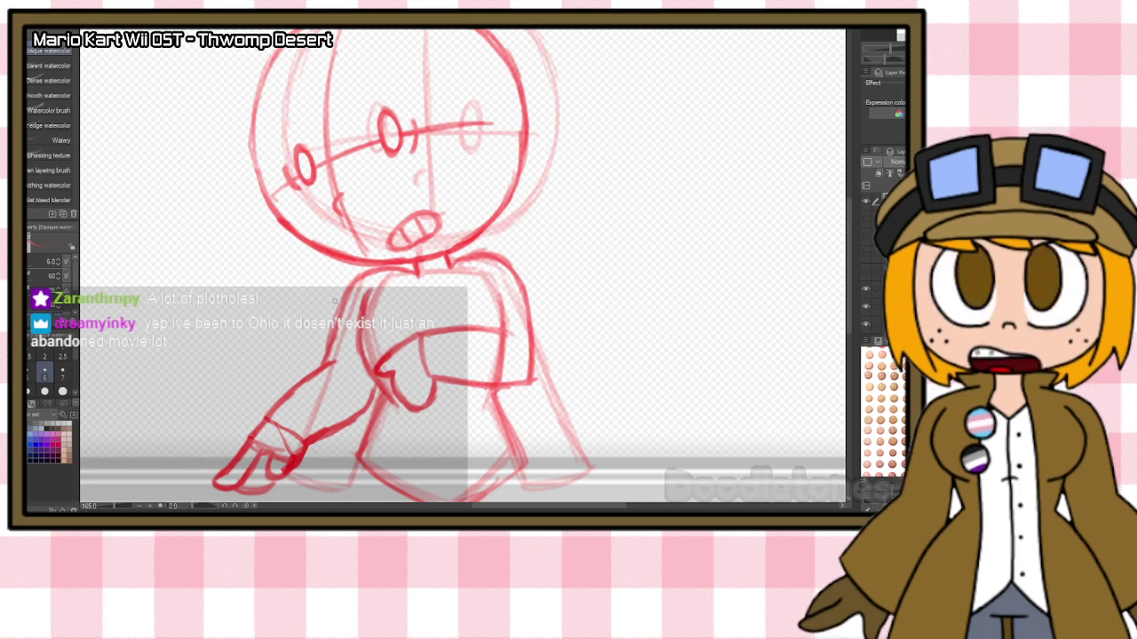
{"action": "key", "text": "e"}
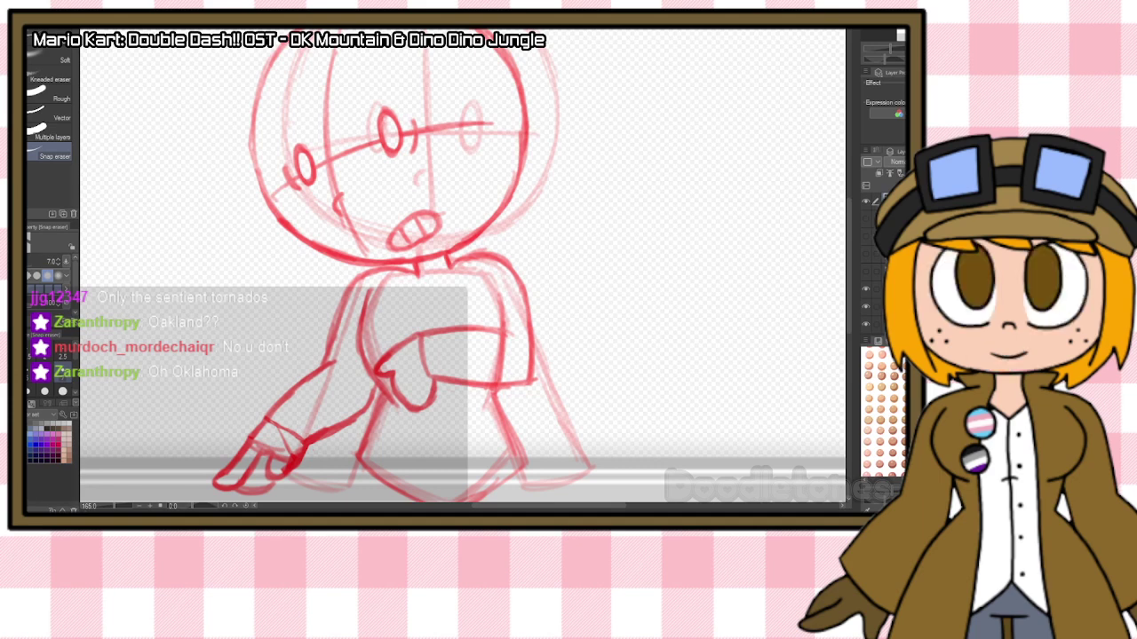
Draw a short vertical armpit line above the bent forearm, round off its elbow, and erase the torso line crossing the arm.
{"action": "key", "text": "b"}
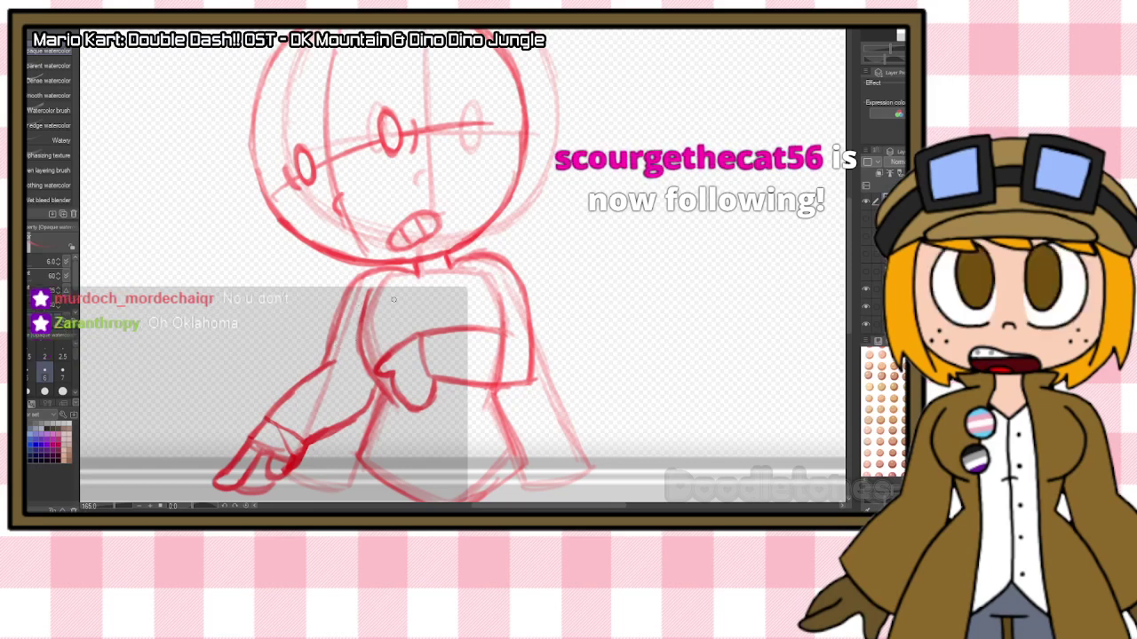
{"action": "scroll", "coordinate": [533, 310], "scroll_direction": "down", "scroll_amount": 5}
{"action": "scroll", "coordinate": [614, 307], "scroll_direction": "up", "scroll_amount": 1}
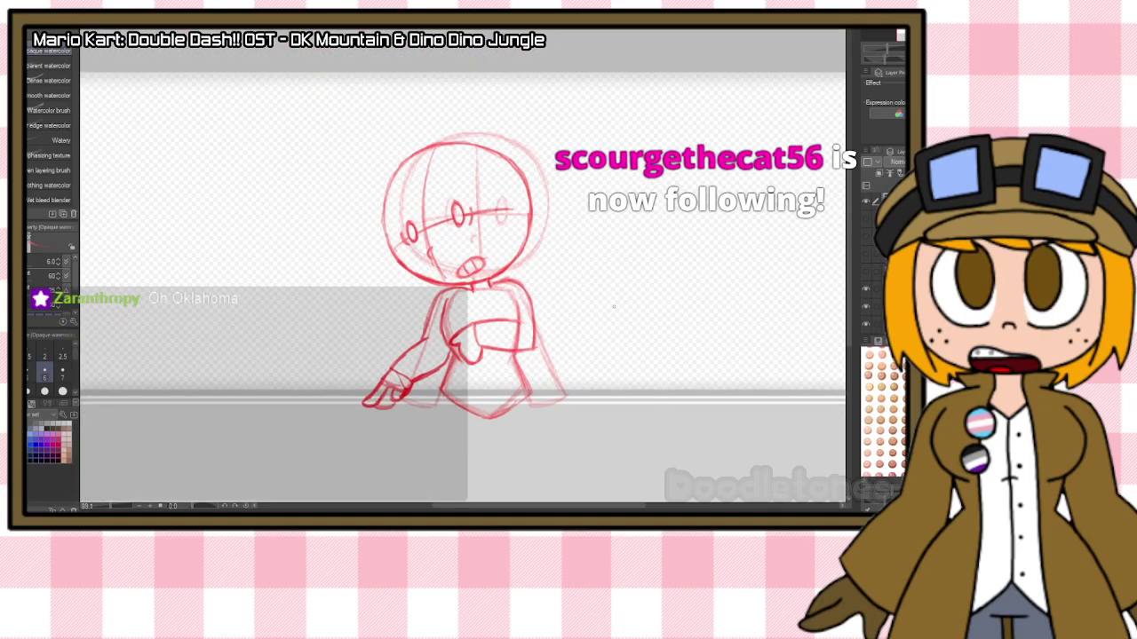
{"action": "scroll", "coordinate": [613, 306], "scroll_direction": "up", "scroll_amount": 3}
{"action": "left_click_drag", "start_coordinate": [452, 304], "coordinate": [449, 318]}
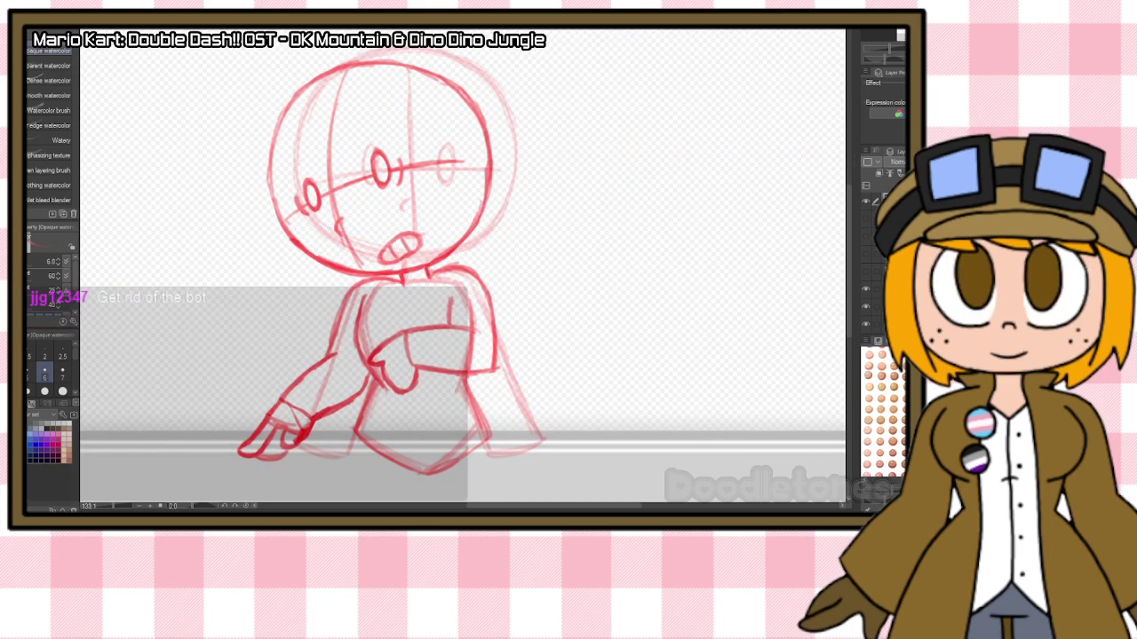
{"action": "key", "text": "e"}
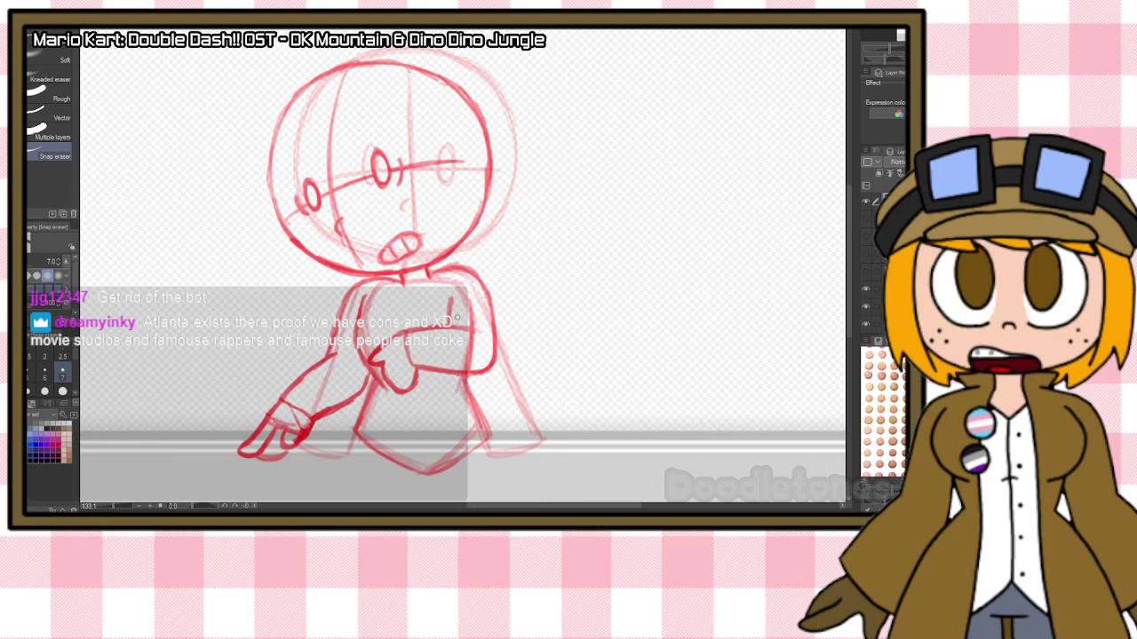
{"action": "mouse_move", "coordinate": [463, 319]}
{"action": "left_mouse_down"}
{"action": "mouse_move", "coordinate": [473, 342]}
{"action": "mouse_move", "coordinate": [472, 311]}
{"action": "mouse_move", "coordinate": [471, 347]}
{"action": "left_mouse_up"}
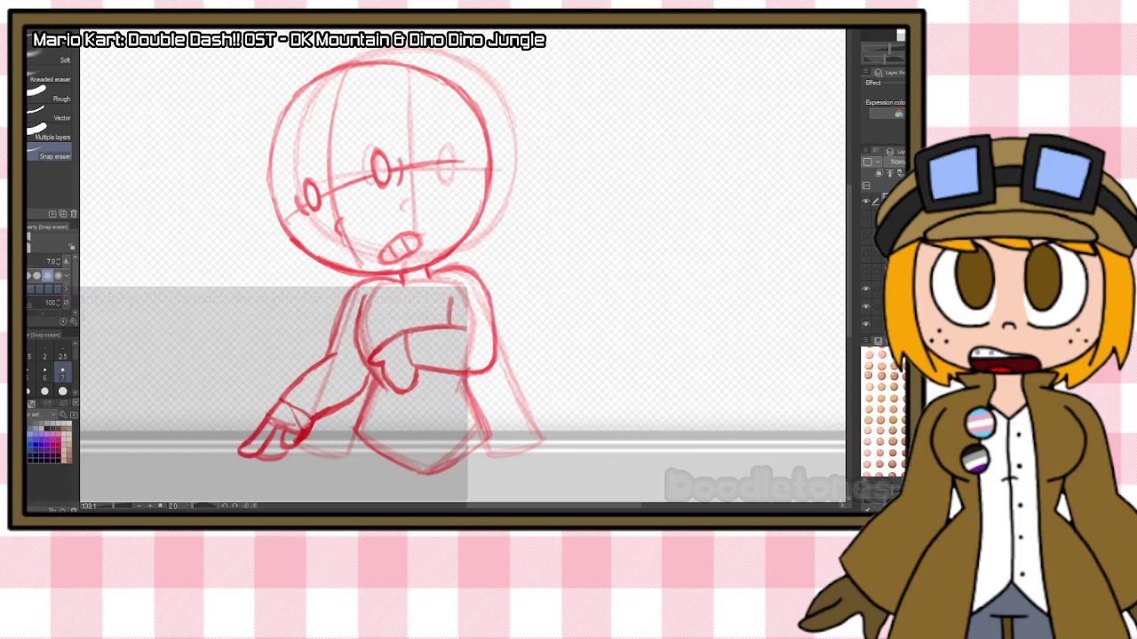
{"action": "scroll", "coordinate": [252, 225], "scroll_direction": "down", "scroll_amount": 1}
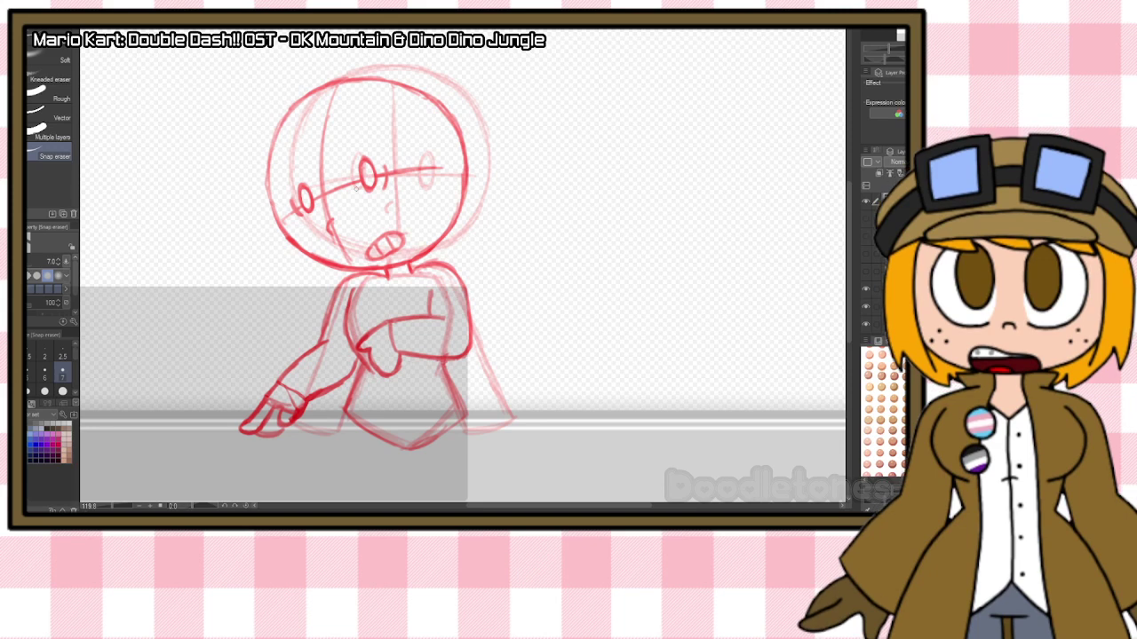
{"action": "scroll", "coordinate": [259, 201], "scroll_direction": "up", "scroll_amount": 2}
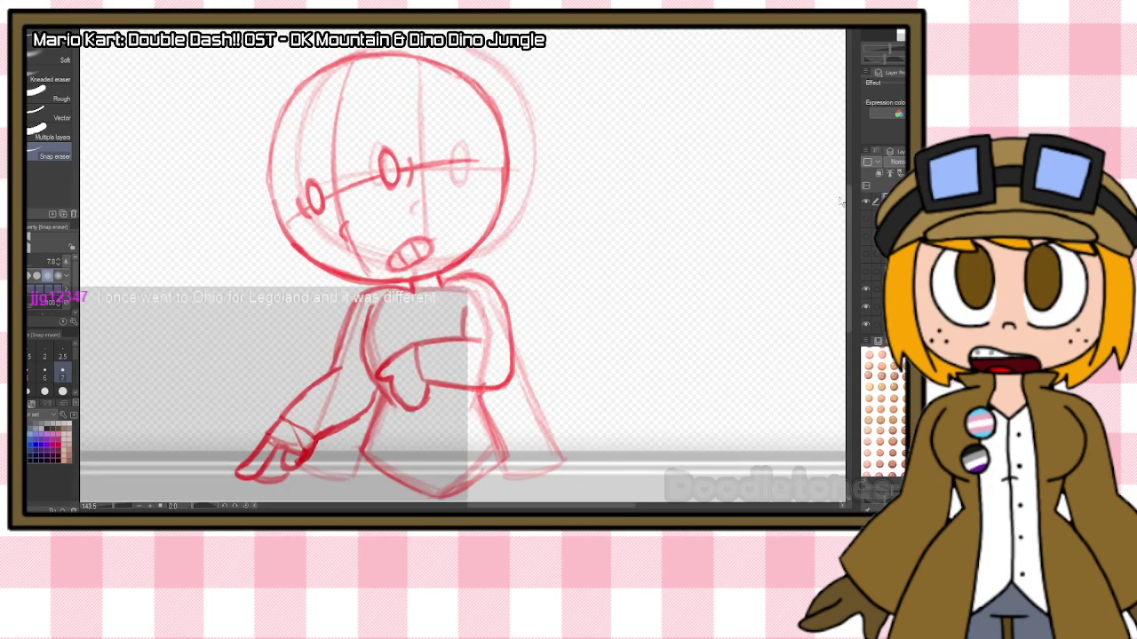
Hide the finished tilted-head pose and trace the left side and chin of the faded base head with the brush.
{"action": "left_click", "coordinate": [868, 201]}
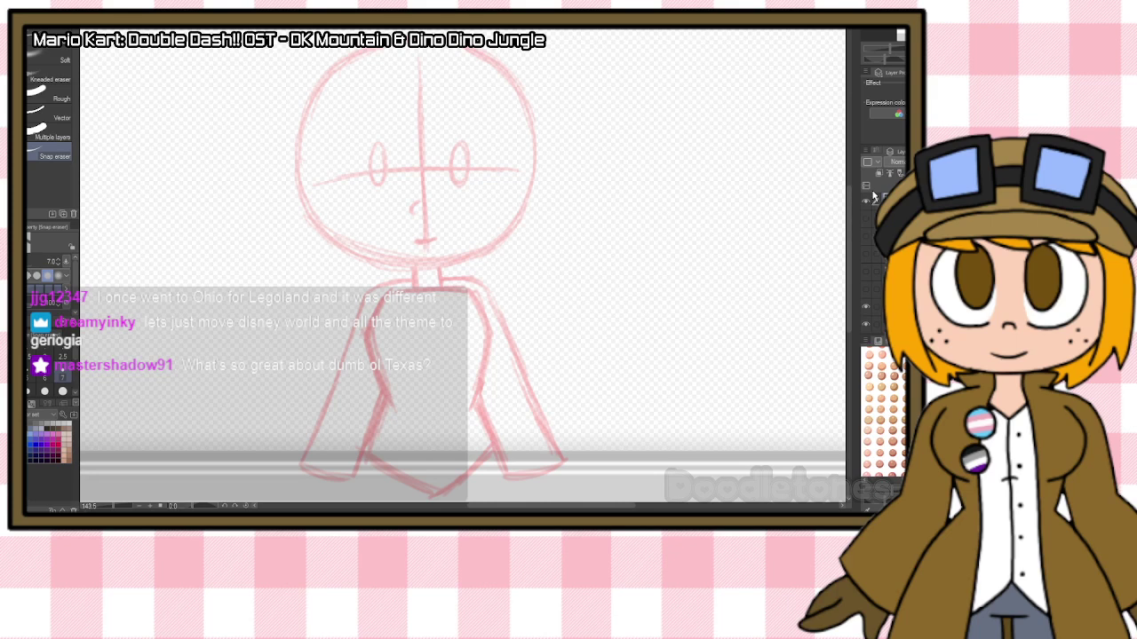
{"action": "scroll", "coordinate": [467, 77], "scroll_direction": "down", "scroll_amount": 2}
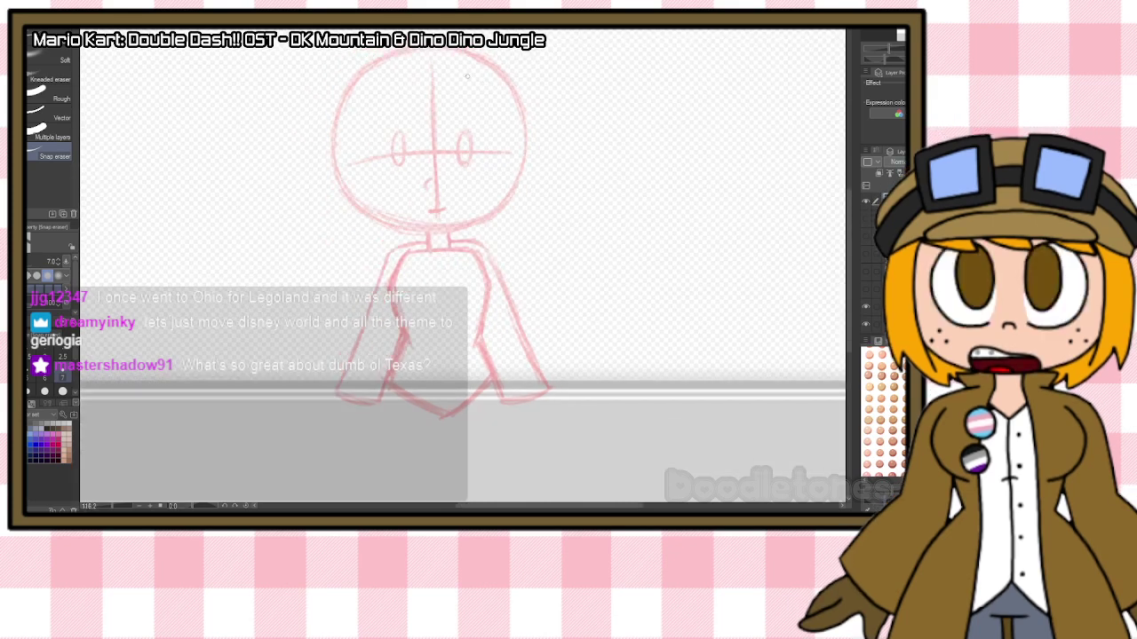
{"action": "scroll", "coordinate": [468, 77], "scroll_direction": "up", "scroll_amount": 4}
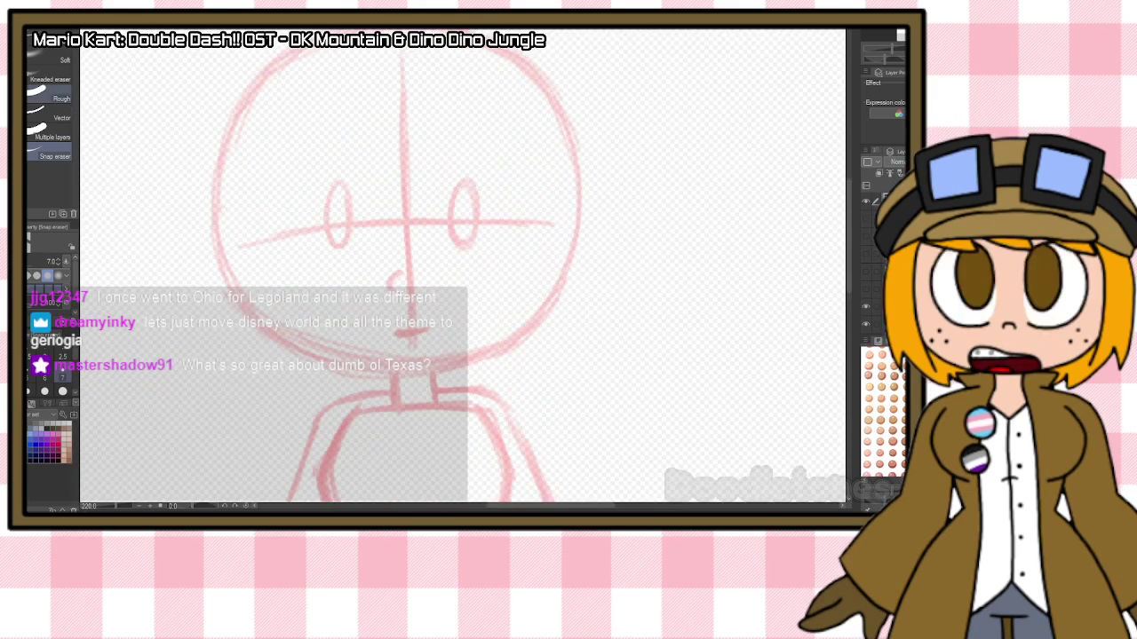
{"action": "key", "text": "b"}
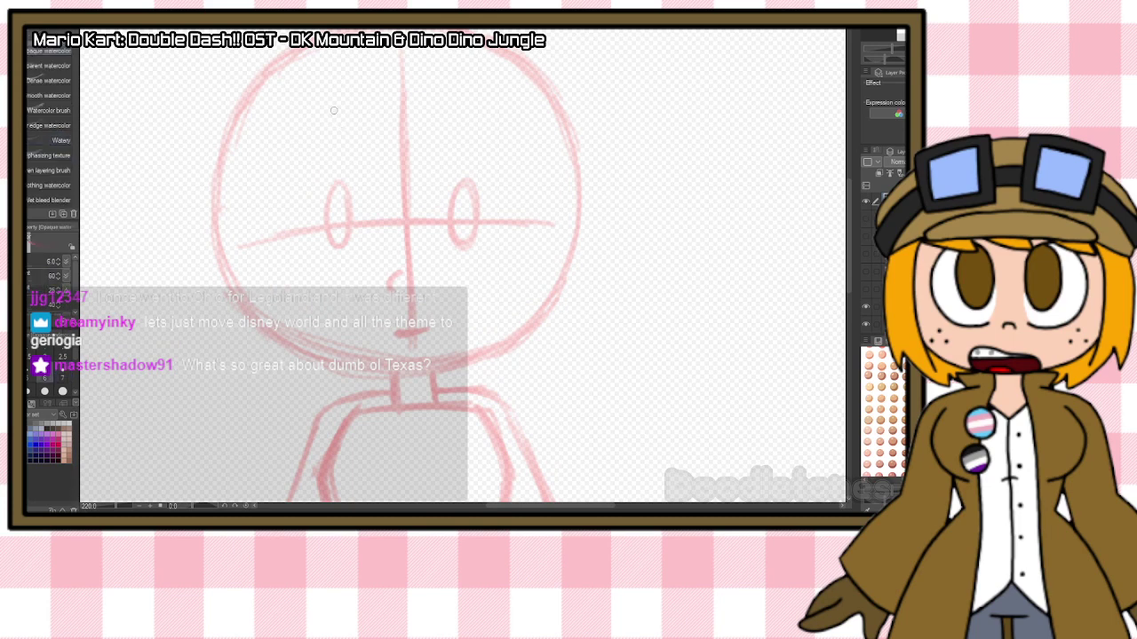
{"action": "left_click_drag", "start_coordinate": [850, 244], "coordinate": [850, 229]}
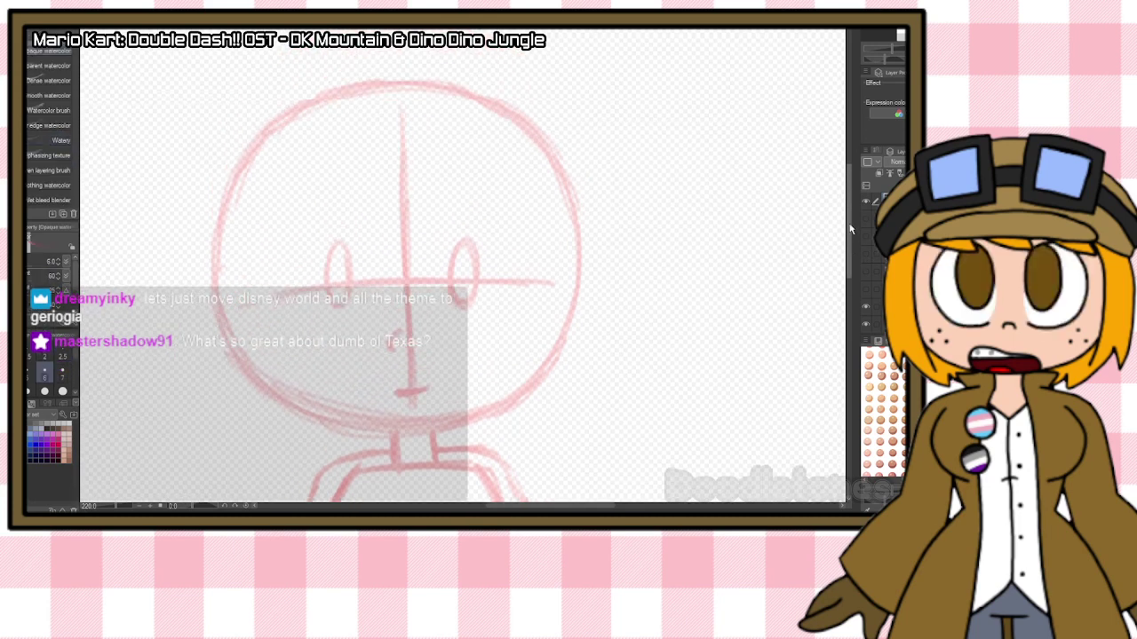
{"action": "scroll", "coordinate": [444, 168], "scroll_direction": "down", "scroll_amount": 3}
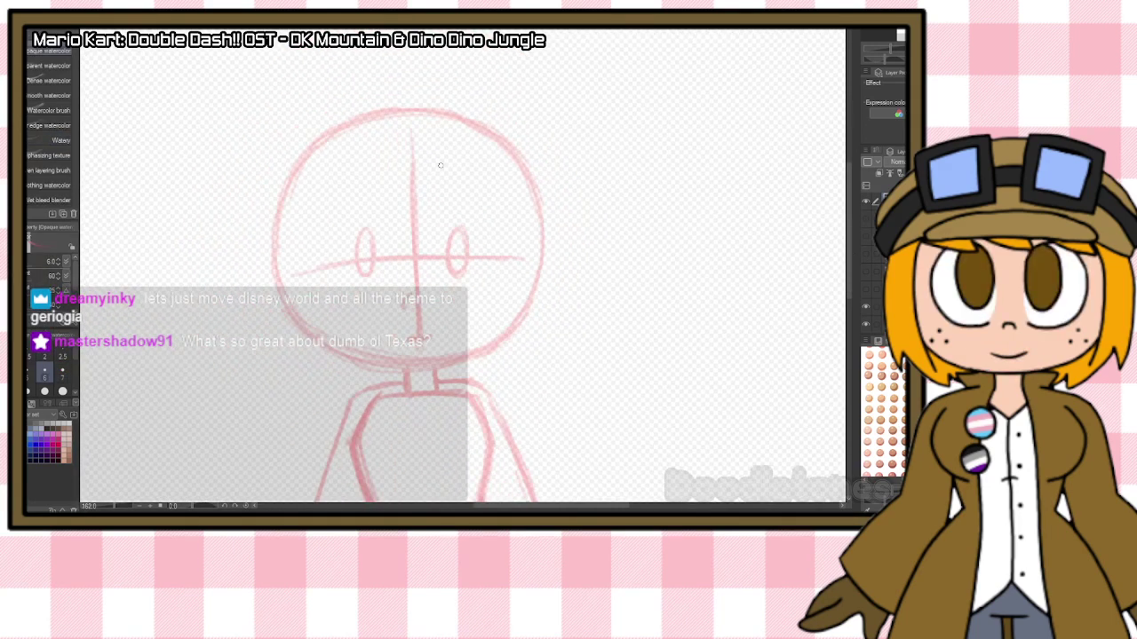
{"action": "scroll", "coordinate": [440, 166], "scroll_direction": "down", "scroll_amount": 2}
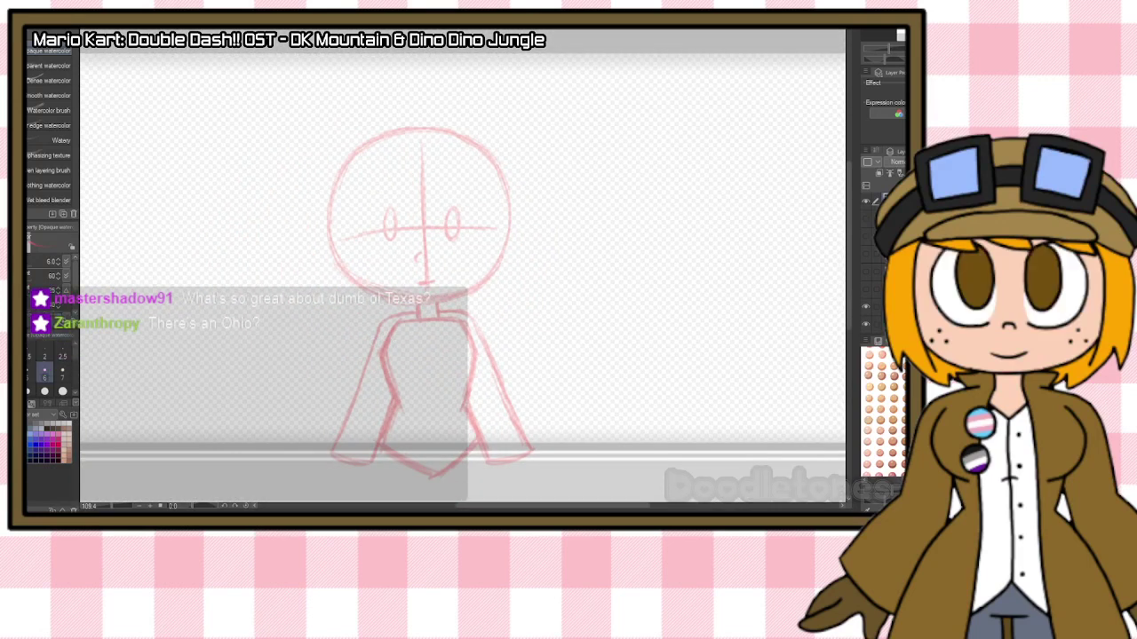
{"action": "scroll", "coordinate": [230, 222], "scroll_direction": "up", "scroll_amount": 2}
{"action": "scroll", "coordinate": [473, 127], "scroll_direction": "up", "scroll_amount": 3}
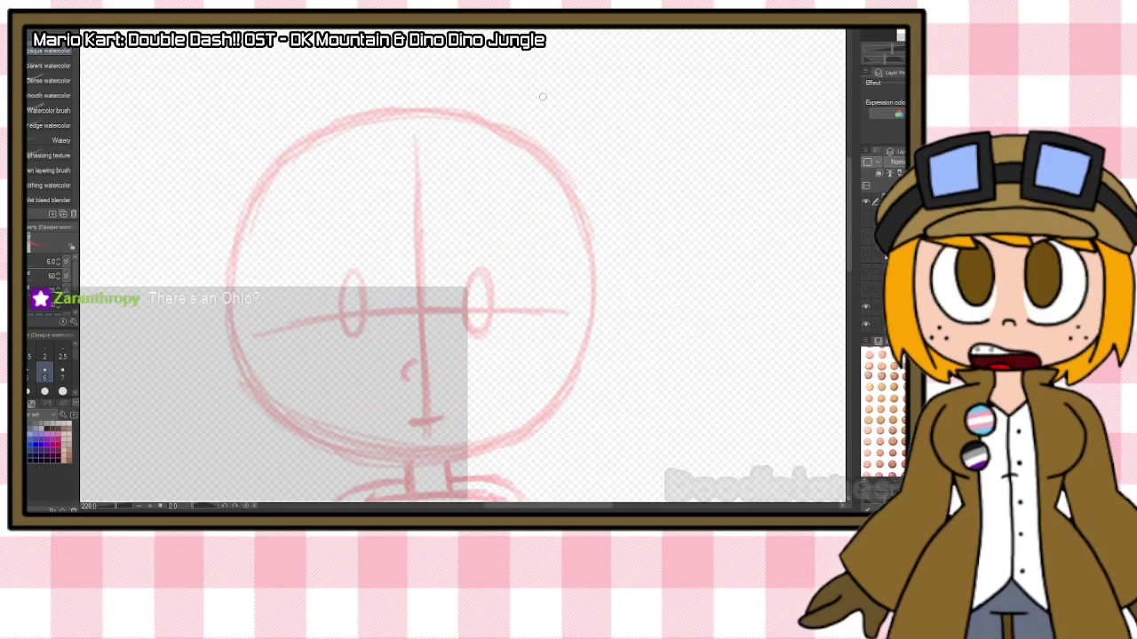
{"action": "mouse_move", "coordinate": [280, 163]}
{"action": "left_mouse_down"}
{"action": "mouse_move", "coordinate": [234, 256]}
{"action": "mouse_move", "coordinate": [229, 347]}
{"action": "left_mouse_up"}
{"action": "mouse_move", "coordinate": [230, 273]}
{"action": "left_mouse_down"}
{"action": "mouse_move", "coordinate": [265, 396]}
{"action": "mouse_move", "coordinate": [344, 450]}
{"action": "mouse_move", "coordinate": [407, 455]}
{"action": "left_mouse_up"}
{"action": "left_click_drag", "start_coordinate": [315, 432], "coordinate": [448, 454]}
{"action": "left_click_drag", "start_coordinate": [345, 447], "coordinate": [494, 448]}
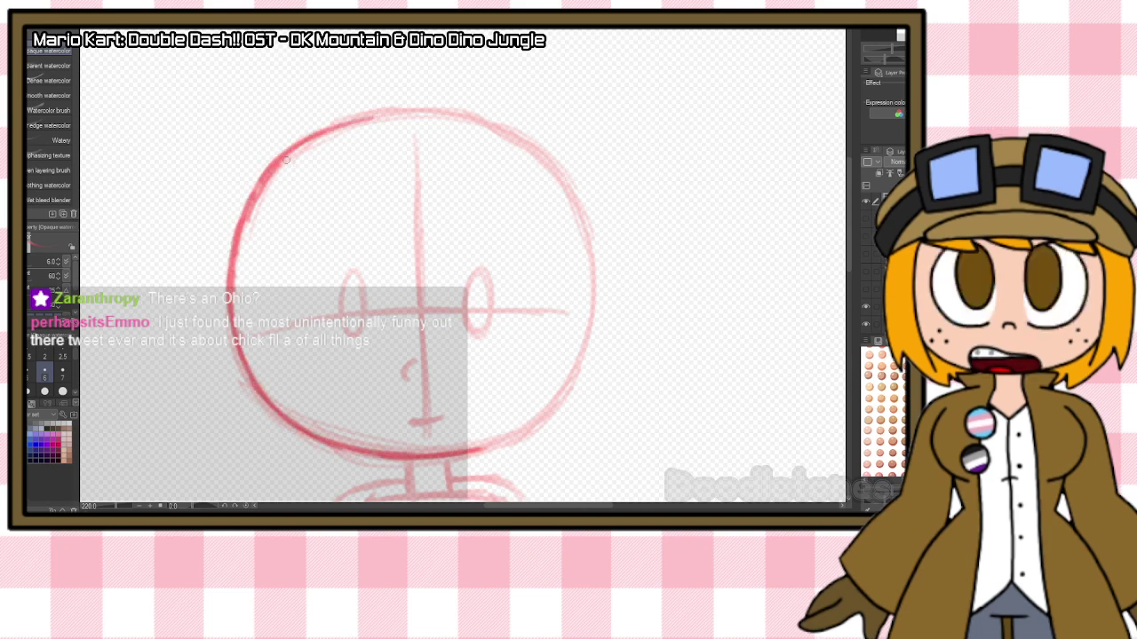
Trace the crown and right side of the head, closing the outline at the chin.
{"action": "left_click_drag", "start_coordinate": [277, 165], "coordinate": [426, 110]}
{"action": "left_click_drag", "start_coordinate": [304, 135], "coordinate": [440, 112]}
{"action": "left_click_drag", "start_coordinate": [367, 127], "coordinate": [444, 116]}
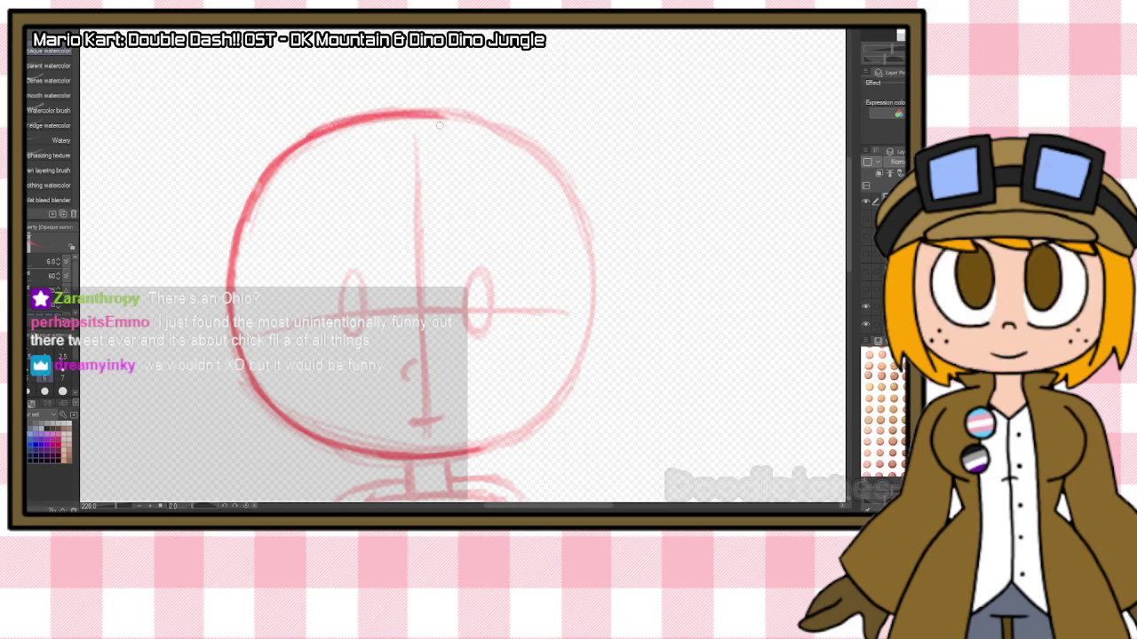
{"action": "mouse_move", "coordinate": [440, 113]}
{"action": "left_mouse_down"}
{"action": "mouse_move", "coordinate": [533, 157]}
{"action": "mouse_move", "coordinate": [554, 182]}
{"action": "left_mouse_up"}
{"action": "mouse_move", "coordinate": [506, 133]}
{"action": "left_mouse_down"}
{"action": "mouse_move", "coordinate": [573, 204]}
{"action": "mouse_move", "coordinate": [593, 346]}
{"action": "mouse_move", "coordinate": [511, 440]}
{"action": "left_mouse_up"}
{"action": "left_click_drag", "start_coordinate": [561, 398], "coordinate": [495, 446]}
{"action": "left_click_drag", "start_coordinate": [538, 416], "coordinate": [478, 453]}
{"action": "left_click_drag", "start_coordinate": [586, 334], "coordinate": [524, 421]}
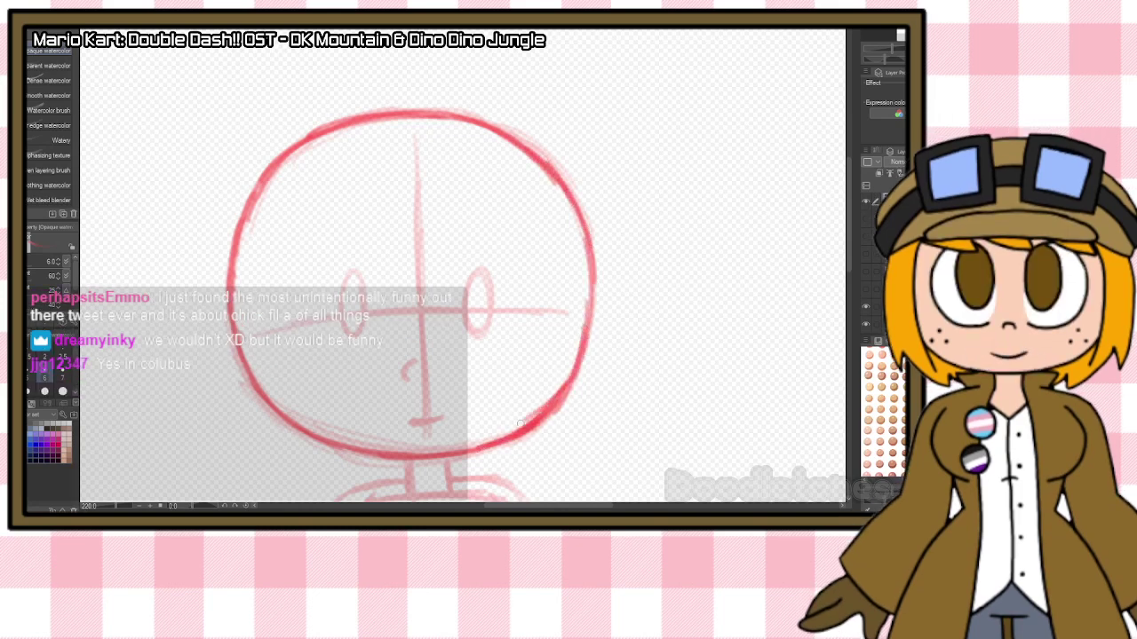
Thin the head's lower-right outline with the eraser and draw two short neck lines below the chin.
{"action": "mouse_move", "coordinate": [849, 230]}
{"action": "left_mouse_down"}
{"action": "mouse_move", "coordinate": [849, 287]}
{"action": "mouse_move", "coordinate": [850, 277]}
{"action": "left_mouse_up"}
{"action": "key", "text": "e"}
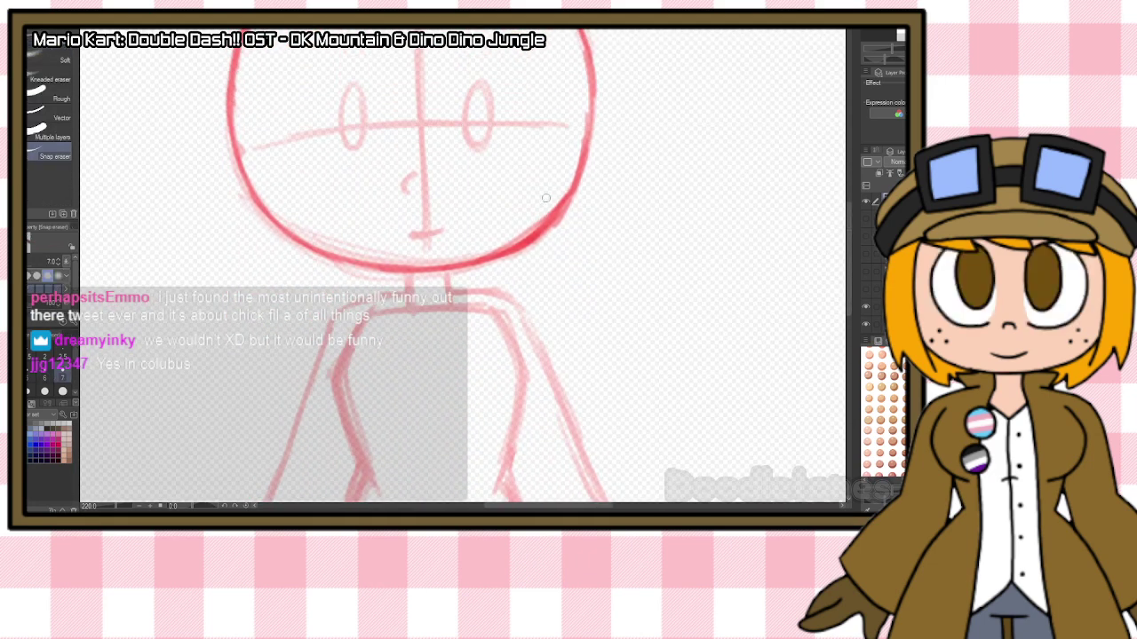
{"action": "left_click_drag", "start_coordinate": [558, 197], "coordinate": [513, 240]}
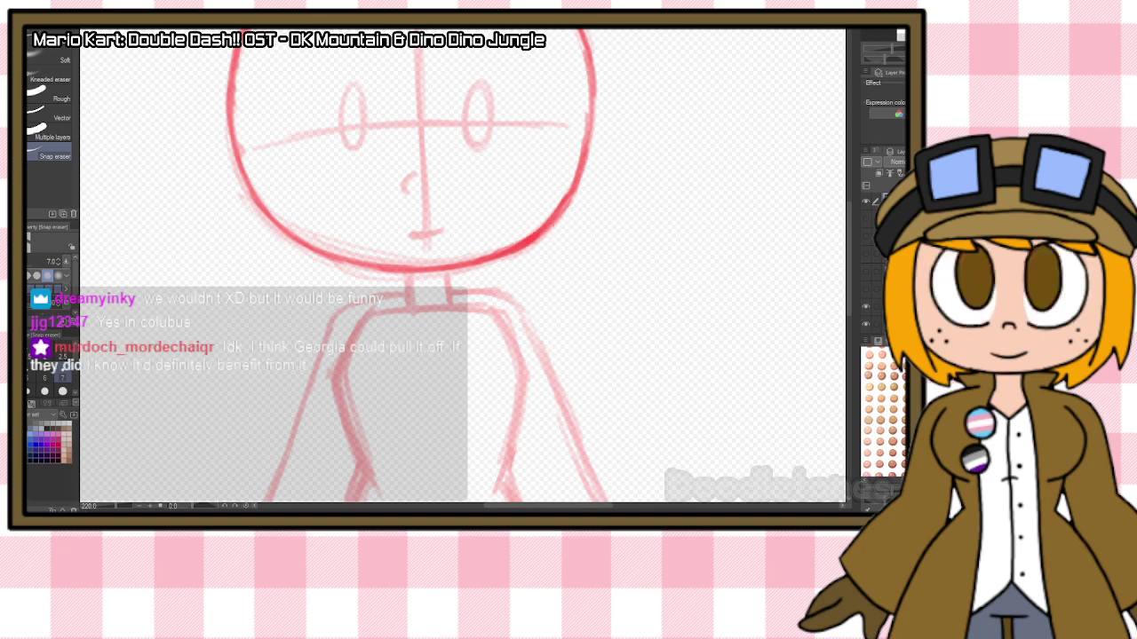
{"action": "key", "text": "b"}
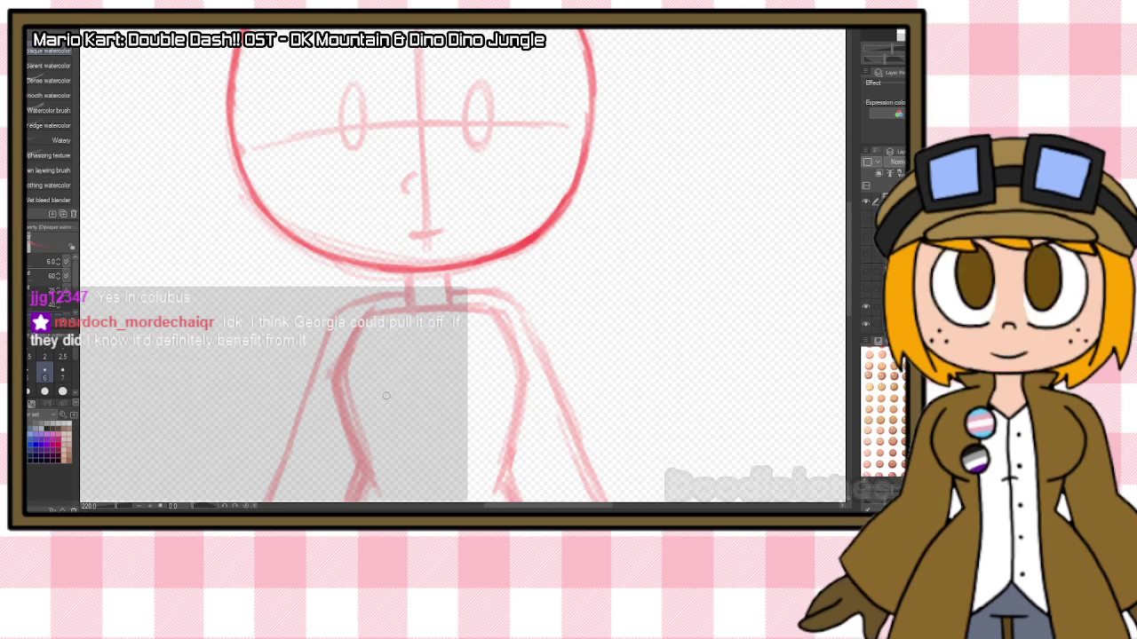
{"action": "mouse_move", "coordinate": [409, 268]}
{"action": "left_mouse_down"}
{"action": "mouse_move", "coordinate": [407, 293]}
{"action": "mouse_move", "coordinate": [449, 289]}
{"action": "left_mouse_up"}
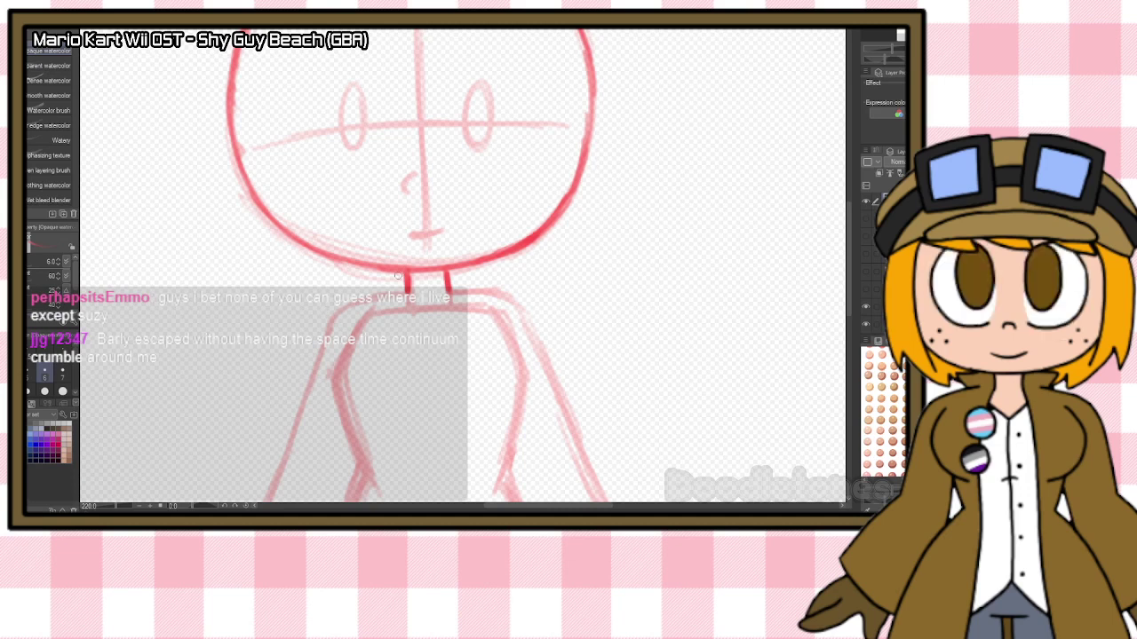
Trace both curved sides of the torso from the shoulders down to the waist.
{"action": "scroll", "coordinate": [478, 267], "scroll_direction": "down", "scroll_amount": 5}
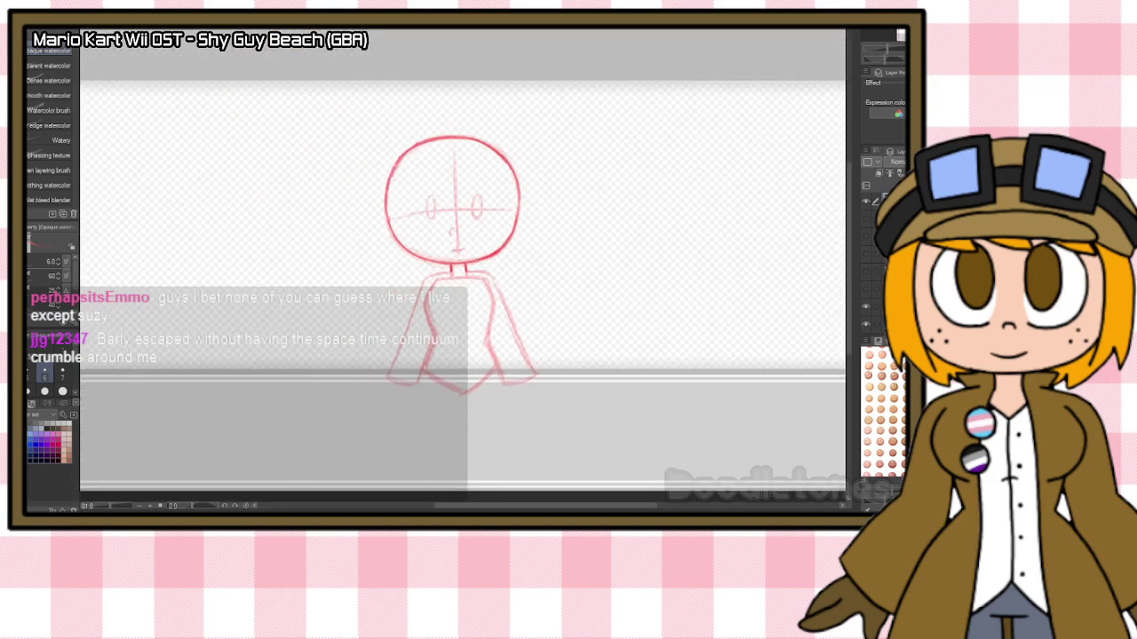
{"action": "scroll", "coordinate": [546, 252], "scroll_direction": "up", "scroll_amount": 4}
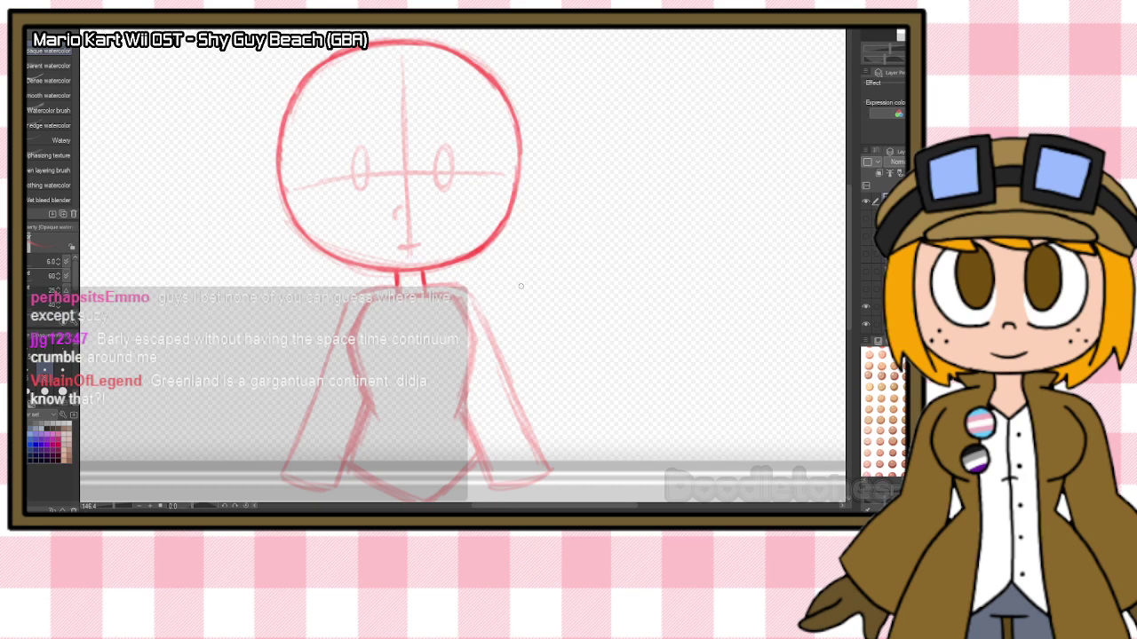
{"action": "scroll", "coordinate": [504, 304], "scroll_direction": "up", "scroll_amount": 1}
{"action": "mouse_move", "coordinate": [362, 302]}
{"action": "left_mouse_down"}
{"action": "mouse_move", "coordinate": [349, 366]}
{"action": "mouse_move", "coordinate": [362, 405]}
{"action": "left_mouse_up"}
{"action": "left_click_drag", "start_coordinate": [464, 305], "coordinate": [462, 406]}
{"action": "left_click_drag", "start_coordinate": [470, 361], "coordinate": [460, 412]}
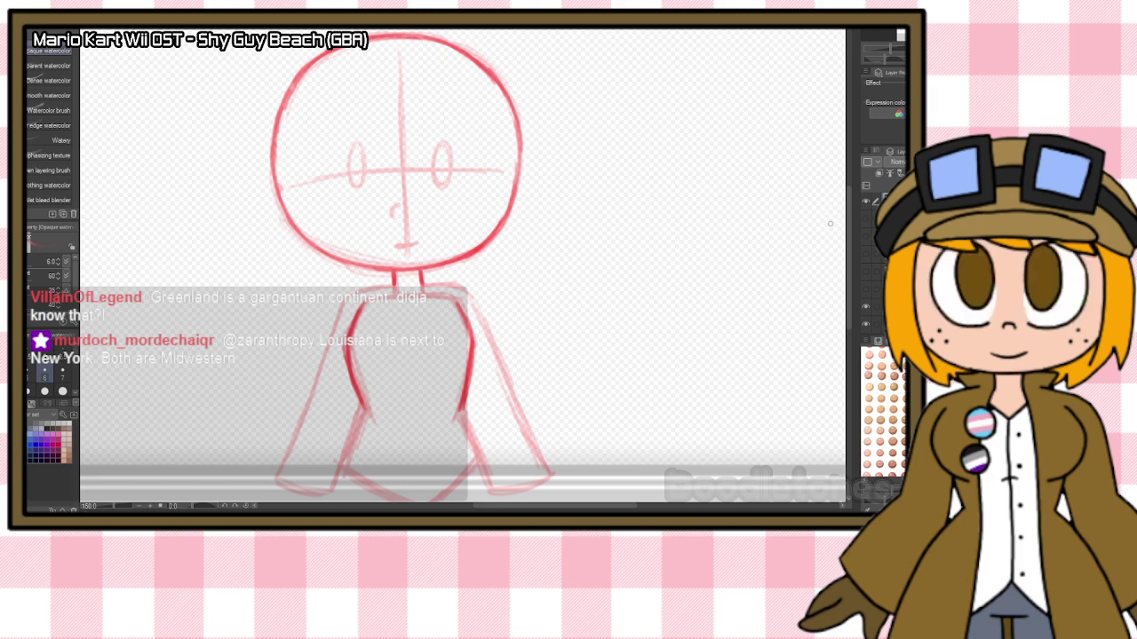
Trace both hips from the waist and join them in a blunt point at the base of the torso.
{"action": "scroll", "coordinate": [835, 226], "scroll_direction": "down", "scroll_amount": 2}
{"action": "scroll", "coordinate": [835, 240], "scroll_direction": "down", "scroll_amount": 1}
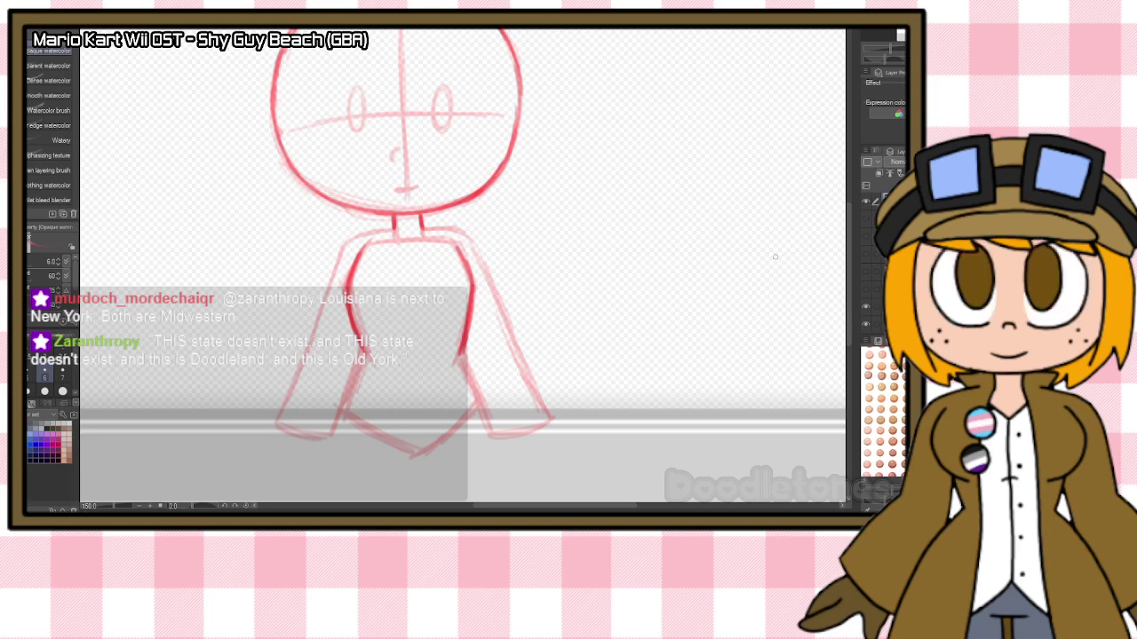
{"action": "mouse_move", "coordinate": [359, 358]}
{"action": "left_mouse_down"}
{"action": "mouse_move", "coordinate": [340, 413]}
{"action": "mouse_move", "coordinate": [414, 457]}
{"action": "left_mouse_up"}
{"action": "mouse_move", "coordinate": [459, 357]}
{"action": "left_mouse_down"}
{"action": "mouse_move", "coordinate": [481, 394]}
{"action": "mouse_move", "coordinate": [427, 462]}
{"action": "left_mouse_up"}
{"action": "mouse_move", "coordinate": [467, 421]}
{"action": "left_mouse_down"}
{"action": "mouse_move", "coordinate": [419, 459]}
{"action": "mouse_move", "coordinate": [400, 455]}
{"action": "left_mouse_up"}
{"action": "mouse_move", "coordinate": [414, 457]}
{"action": "left_mouse_down"}
{"action": "mouse_move", "coordinate": [455, 433]}
{"action": "mouse_move", "coordinate": [442, 448]}
{"action": "mouse_move", "coordinate": [416, 456]}
{"action": "mouse_move", "coordinate": [481, 397]}
{"action": "left_mouse_up"}
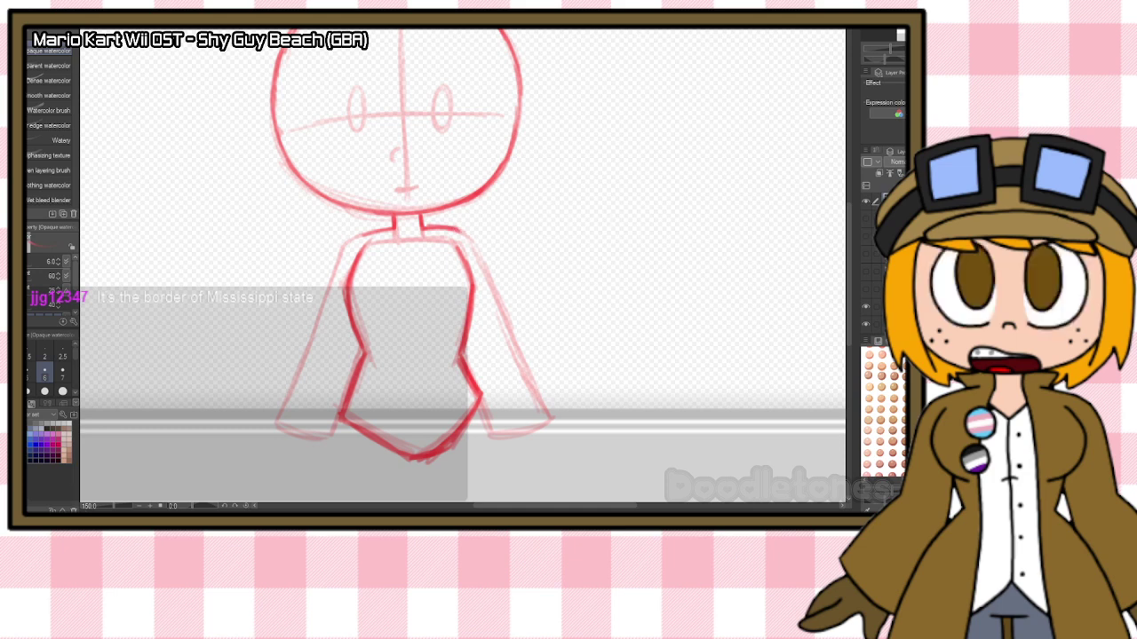
On a new layer, sketch a slanted mitten-shaped hand outline beside the torso with a small arc above it.
{"action": "key", "text": "ctrl+shift+n"}
{"action": "mouse_move", "coordinate": [545, 230]}
{"action": "left_mouse_down"}
{"action": "mouse_move", "coordinate": [512, 276]}
{"action": "mouse_move", "coordinate": [539, 303]}
{"action": "left_mouse_up"}
{"action": "mouse_move", "coordinate": [530, 244]}
{"action": "left_mouse_down"}
{"action": "mouse_move", "coordinate": [545, 233]}
{"action": "mouse_move", "coordinate": [577, 250]}
{"action": "left_mouse_up"}
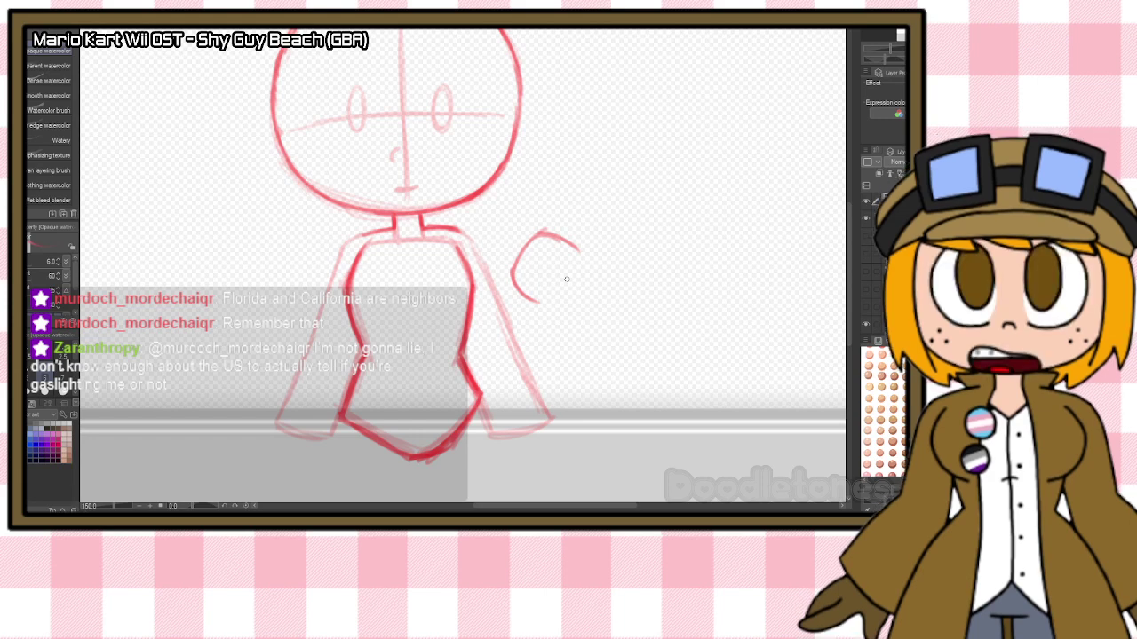
{"action": "key", "text": "ctrl+z"}
{"action": "mouse_move", "coordinate": [545, 231]}
{"action": "left_mouse_down"}
{"action": "mouse_move", "coordinate": [591, 264]}
{"action": "mouse_move", "coordinate": [620, 329]}
{"action": "left_mouse_up"}
{"action": "left_click_drag", "start_coordinate": [540, 302], "coordinate": [569, 364]}
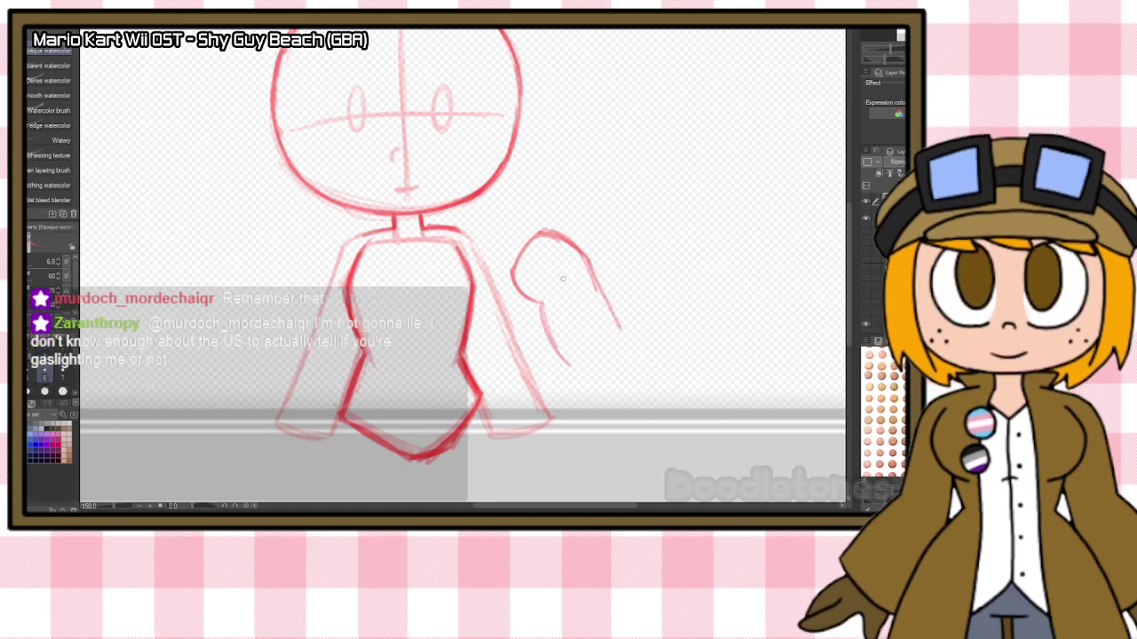
{"action": "mouse_move", "coordinate": [518, 286]}
{"action": "left_mouse_down"}
{"action": "mouse_move", "coordinate": [571, 294]}
{"action": "mouse_move", "coordinate": [551, 303]}
{"action": "mouse_move", "coordinate": [556, 350]}
{"action": "left_mouse_up"}
{"action": "mouse_move", "coordinate": [549, 300]}
{"action": "left_mouse_down"}
{"action": "mouse_move", "coordinate": [590, 368]}
{"action": "mouse_move", "coordinate": [579, 367]}
{"action": "mouse_move", "coordinate": [611, 360]}
{"action": "left_mouse_up"}
{"action": "mouse_move", "coordinate": [595, 282]}
{"action": "left_mouse_down"}
{"action": "mouse_move", "coordinate": [621, 329]}
{"action": "mouse_move", "coordinate": [587, 255]}
{"action": "mouse_move", "coordinate": [621, 339]}
{"action": "mouse_move", "coordinate": [593, 373]}
{"action": "left_mouse_up"}
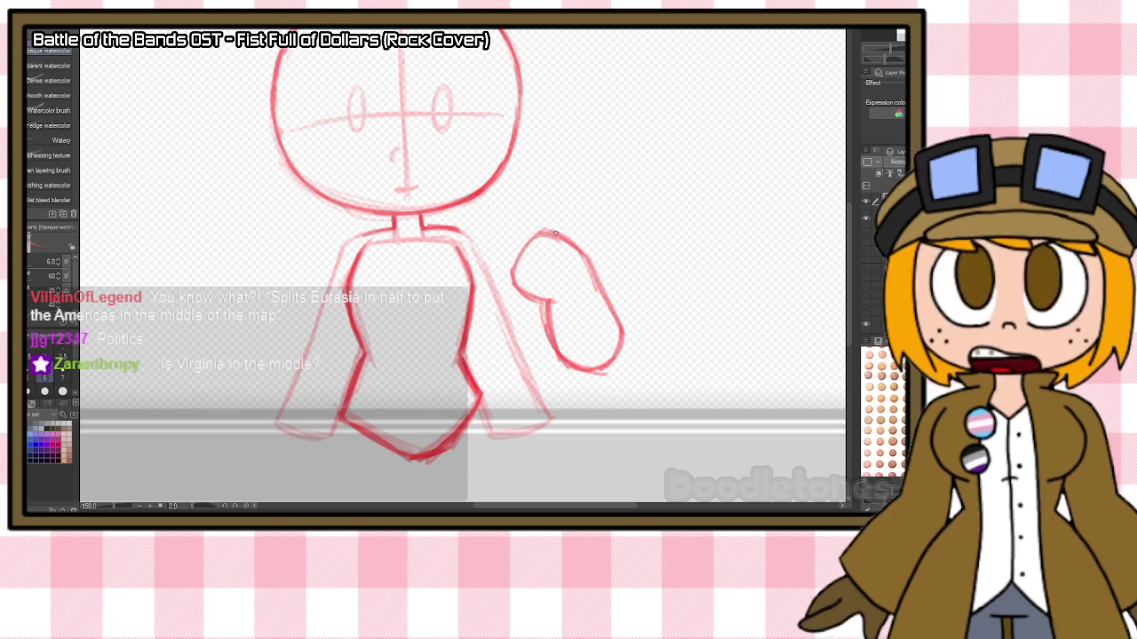
{"action": "mouse_move", "coordinate": [549, 229]}
{"action": "left_mouse_down"}
{"action": "mouse_move", "coordinate": [572, 209]}
{"action": "mouse_move", "coordinate": [588, 241]}
{"action": "left_mouse_up"}
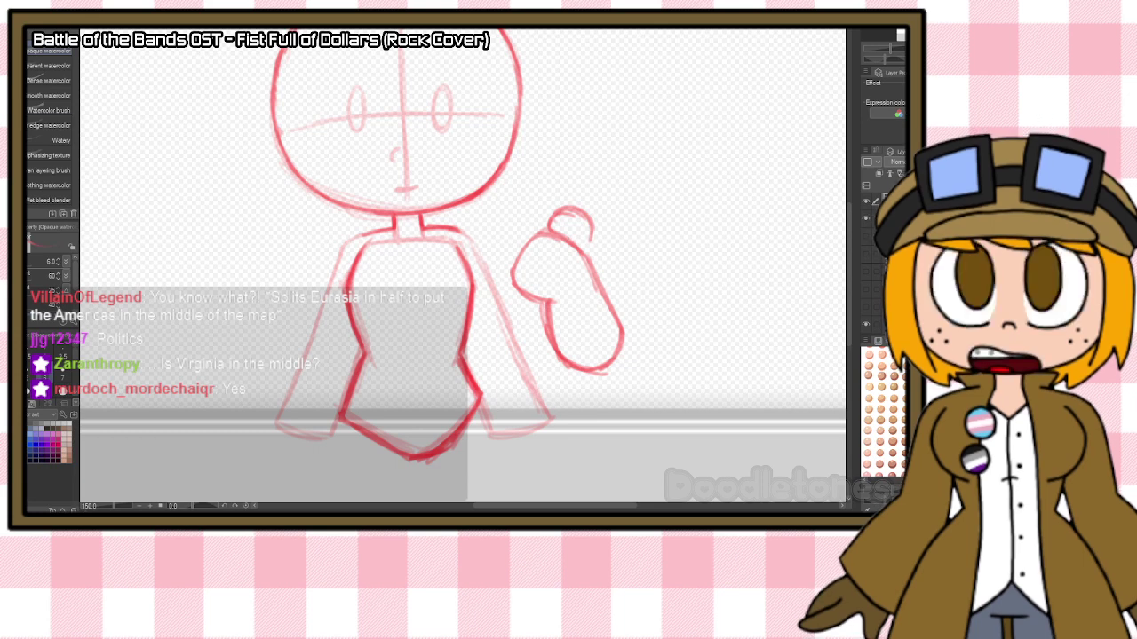
Switch to Google Maps, examine the Midwest and eastern United States around Ohio and Virginia, and return to the drawing.
{"action": "mouse_move", "coordinate": [27, 45]}
{"action": "left_mouse_down"}
{"action": "mouse_move", "coordinate": [558, 30]}
{"action": "mouse_move", "coordinate": [512, 27]}
{"action": "left_mouse_up"}
{"action": "scroll", "coordinate": [782, 285], "scroll_direction": "up", "scroll_amount": 1}
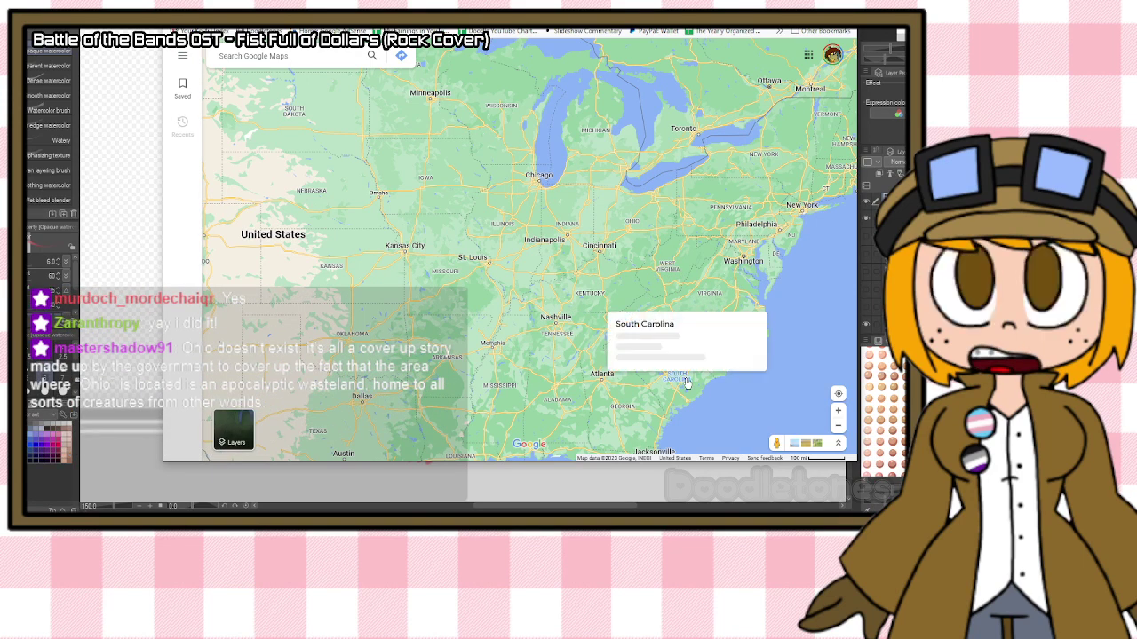
{"action": "left_click_drag", "start_coordinate": [568, 197], "coordinate": [605, 296]}
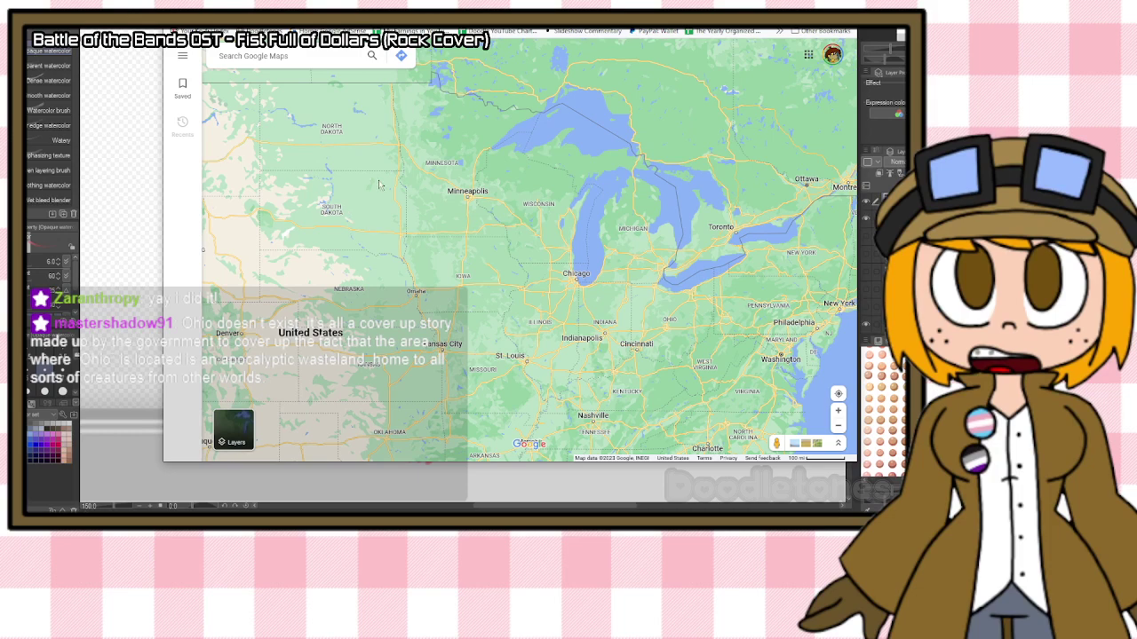
{"action": "left_click_drag", "start_coordinate": [598, 277], "coordinate": [560, 268]}
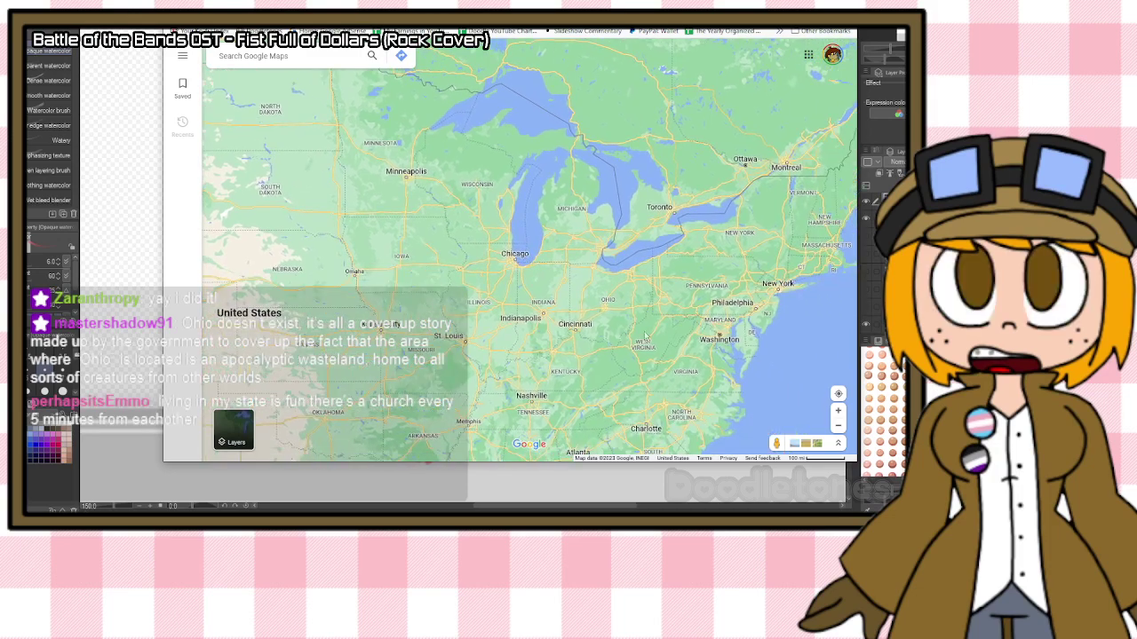
{"action": "left_click_drag", "start_coordinate": [661, 320], "coordinate": [653, 284]}
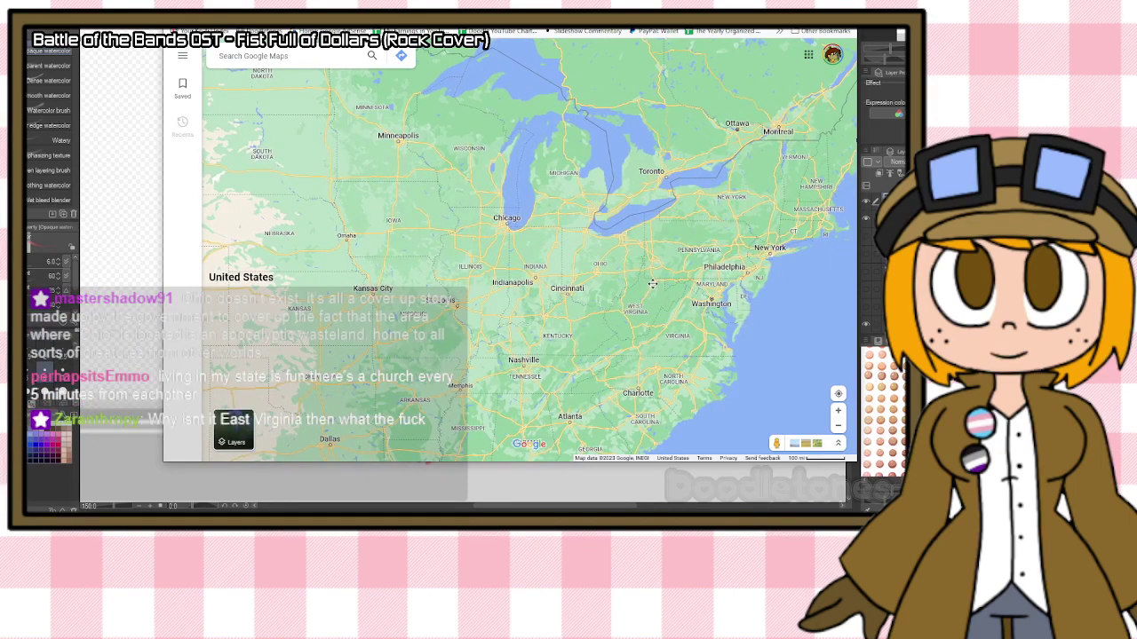
{"action": "left_click_drag", "start_coordinate": [653, 284], "coordinate": [674, 299]}
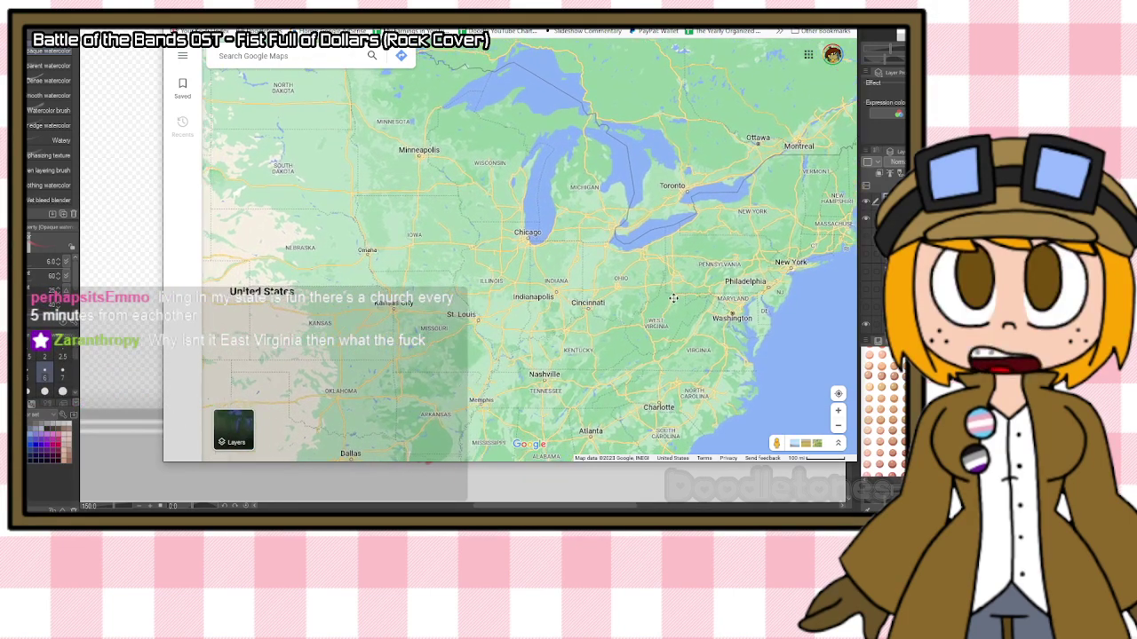
{"action": "left_click_drag", "start_coordinate": [755, 26], "coordinate": [0, 129]}
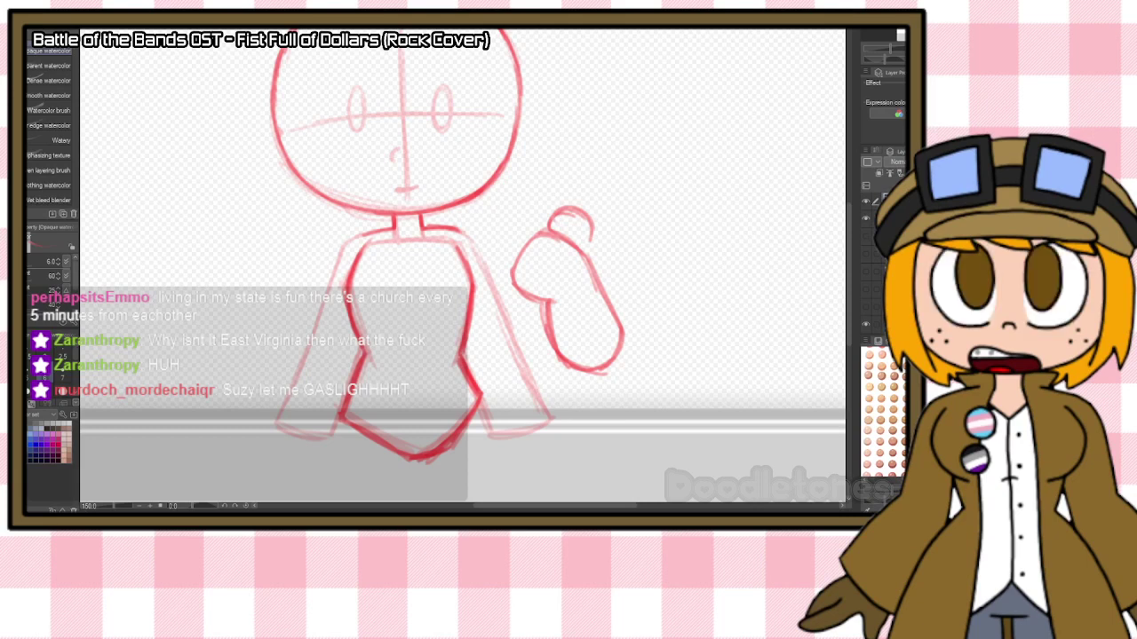
Draw a larger circle on top of the hand shape and erase the smaller arc inside it.
{"action": "scroll", "coordinate": [363, 342], "scroll_direction": "down", "scroll_amount": 3}
{"action": "scroll", "coordinate": [349, 368], "scroll_direction": "up", "scroll_amount": 1}
{"action": "scroll", "coordinate": [348, 370], "scroll_direction": "up", "scroll_amount": 3}
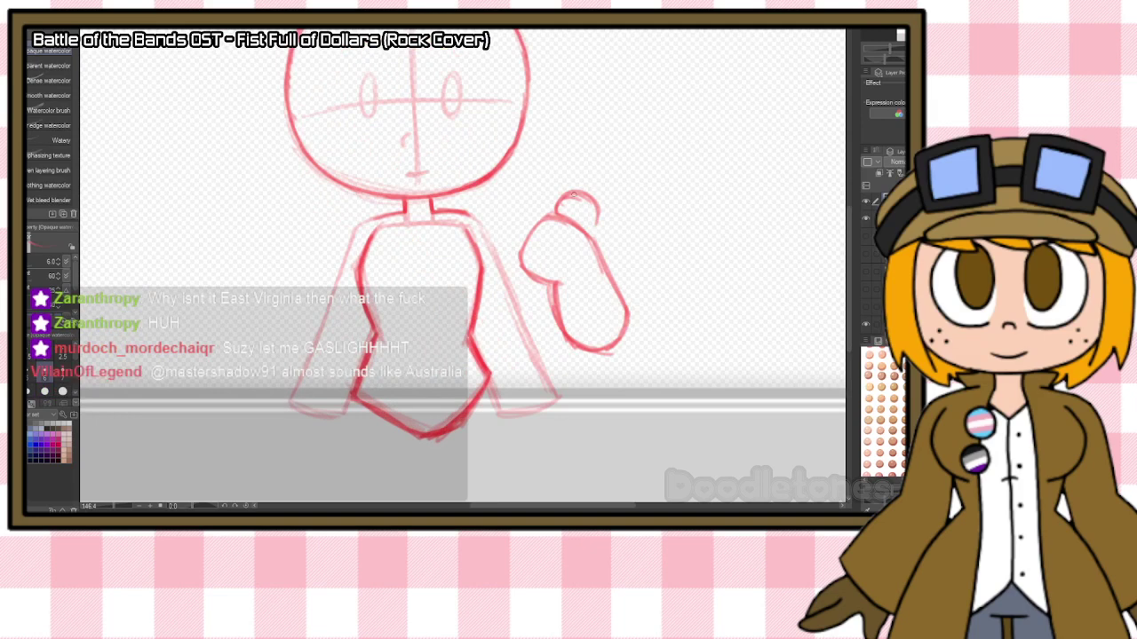
{"action": "mouse_move", "coordinate": [584, 183]}
{"action": "left_mouse_down"}
{"action": "mouse_move", "coordinate": [602, 213]}
{"action": "mouse_move", "coordinate": [597, 190]}
{"action": "mouse_move", "coordinate": [598, 210]}
{"action": "mouse_move", "coordinate": [580, 229]}
{"action": "mouse_move", "coordinate": [604, 209]}
{"action": "mouse_move", "coordinate": [563, 214]}
{"action": "mouse_move", "coordinate": [560, 185]}
{"action": "mouse_move", "coordinate": [590, 181]}
{"action": "left_mouse_up"}
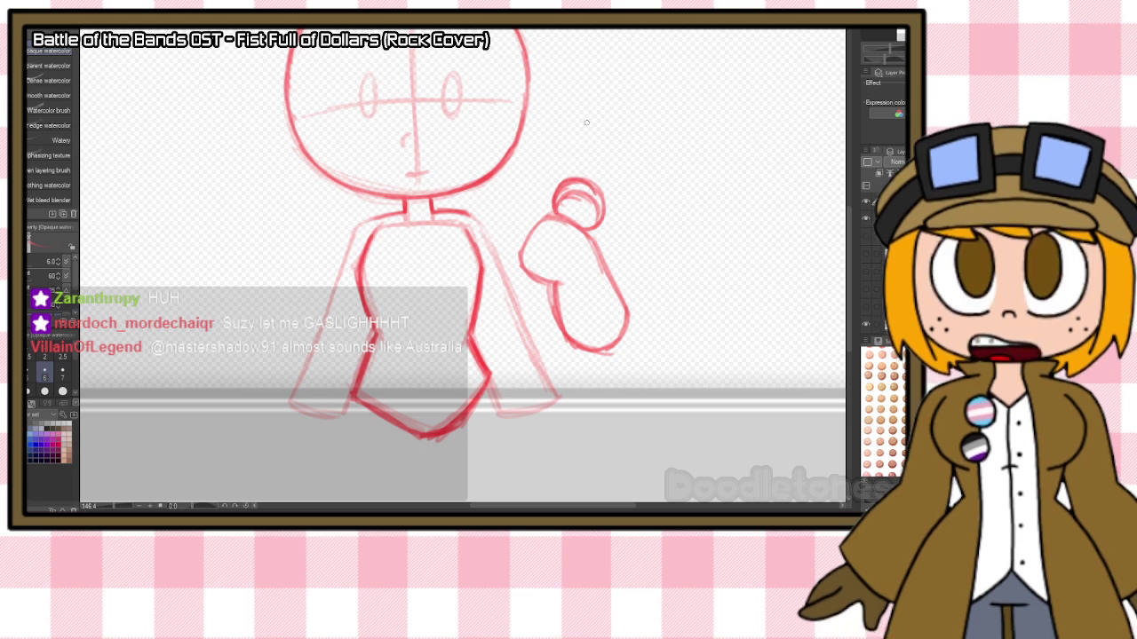
{"action": "key", "text": "e"}
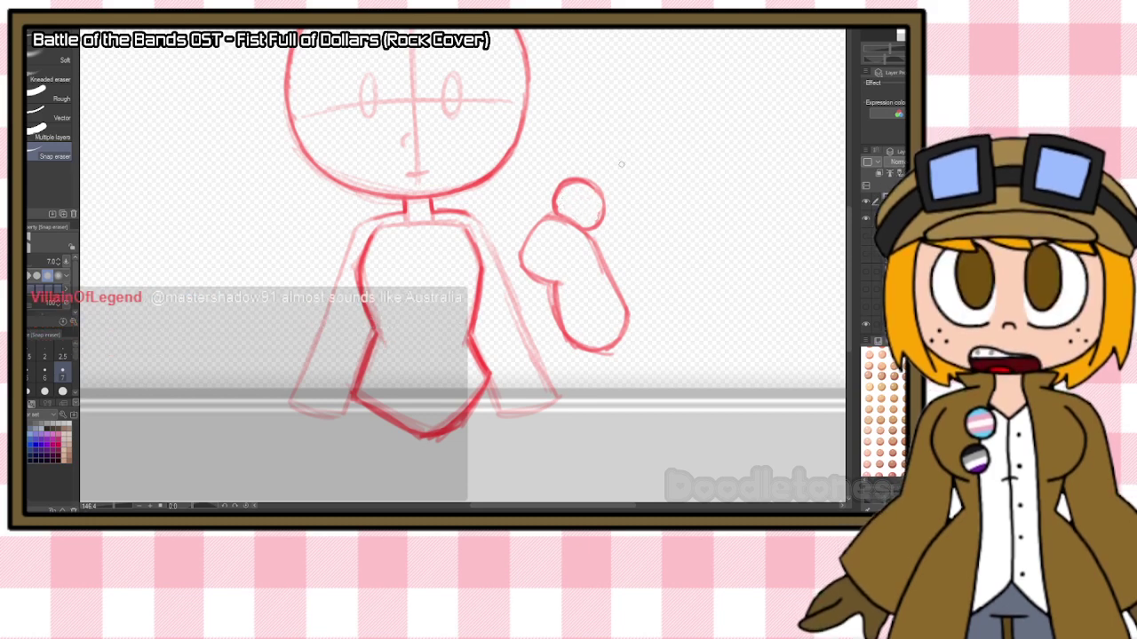
Lasso the hand sketch, rotate it counterclockwise, move it farther from the torso, and apply the transformation.
{"action": "key", "text": "m"}
{"action": "mouse_move", "coordinate": [680, 304]}
{"action": "left_mouse_down"}
{"action": "mouse_move", "coordinate": [666, 226]}
{"action": "mouse_move", "coordinate": [511, 216]}
{"action": "mouse_move", "coordinate": [672, 366]}
{"action": "mouse_move", "coordinate": [707, 331]}
{"action": "left_mouse_up"}
{"action": "left_click", "coordinate": [638, 410]}
{"action": "left_click_drag", "start_coordinate": [802, 268], "coordinate": [800, 213]}
{"action": "left_click_drag", "start_coordinate": [696, 269], "coordinate": [695, 264]}
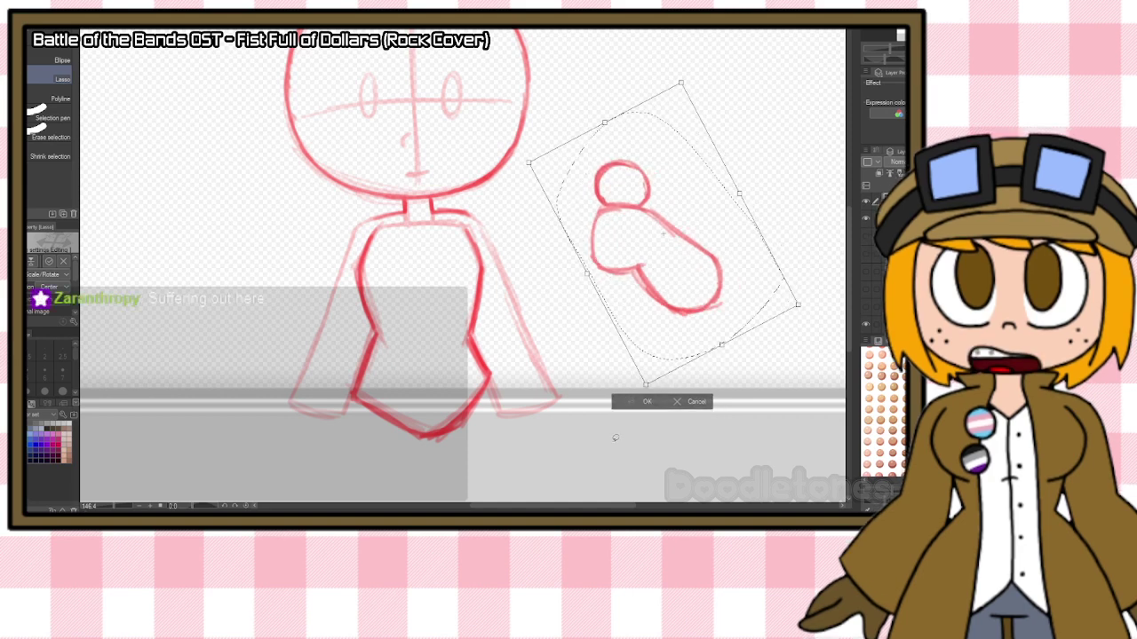
{"action": "left_click", "coordinate": [636, 402]}
{"action": "key", "text": "b"}
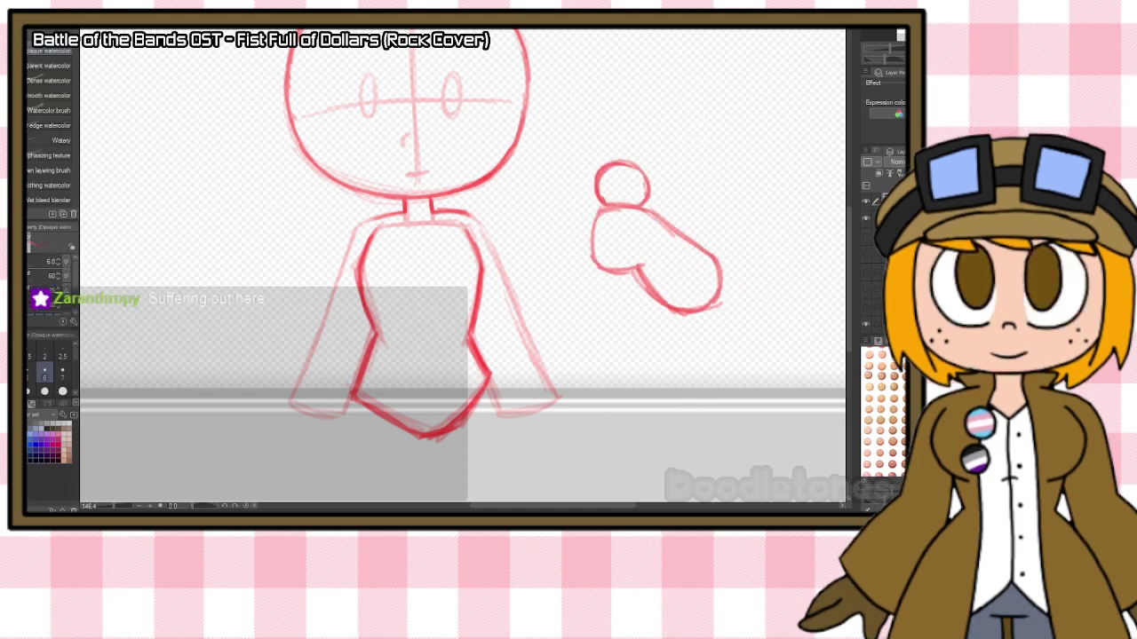
Sketch a narrow upright rectangle hanging from the palm of the separate hand sketch, overlapping the palm and closed at its lower end.
{"action": "left_click_drag", "start_coordinate": [613, 212], "coordinate": [606, 341]}
{"action": "left_click_drag", "start_coordinate": [612, 240], "coordinate": [606, 354]}
{"action": "left_click_drag", "start_coordinate": [631, 211], "coordinate": [627, 341]}
{"action": "left_click_drag", "start_coordinate": [629, 243], "coordinate": [627, 356]}
{"action": "left_click_drag", "start_coordinate": [613, 248], "coordinate": [606, 364]}
{"action": "left_click_drag", "start_coordinate": [609, 299], "coordinate": [630, 365]}
{"action": "left_click_drag", "start_coordinate": [636, 261], "coordinate": [631, 361]}
{"action": "left_click_drag", "start_coordinate": [635, 290], "coordinate": [631, 363]}
{"action": "left_click_drag", "start_coordinate": [613, 273], "coordinate": [606, 364]}
{"action": "left_click_drag", "start_coordinate": [610, 298], "coordinate": [602, 361]}
{"action": "left_click_drag", "start_coordinate": [602, 356], "coordinate": [622, 364]}
{"action": "left_click_drag", "start_coordinate": [634, 267], "coordinate": [632, 362]}
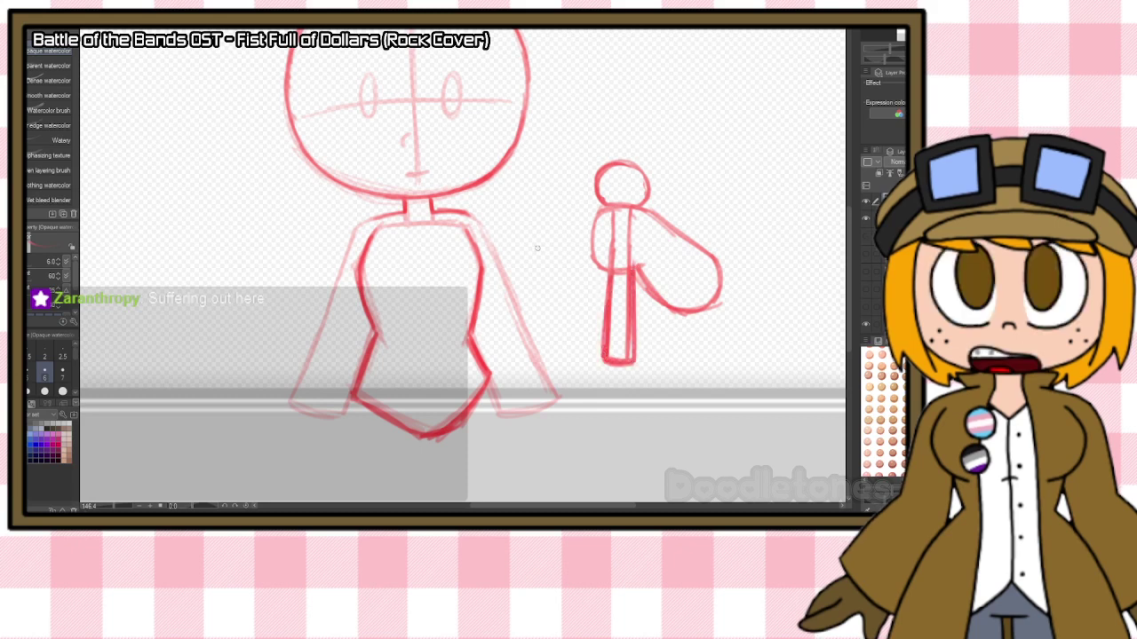
Erase the part of the rectangle's lines that overlaps the inside of the palm, and clean up inside the rectangle.
{"action": "key", "text": "e"}
{"action": "left_click_drag", "start_coordinate": [607, 222], "coordinate": [627, 248]}
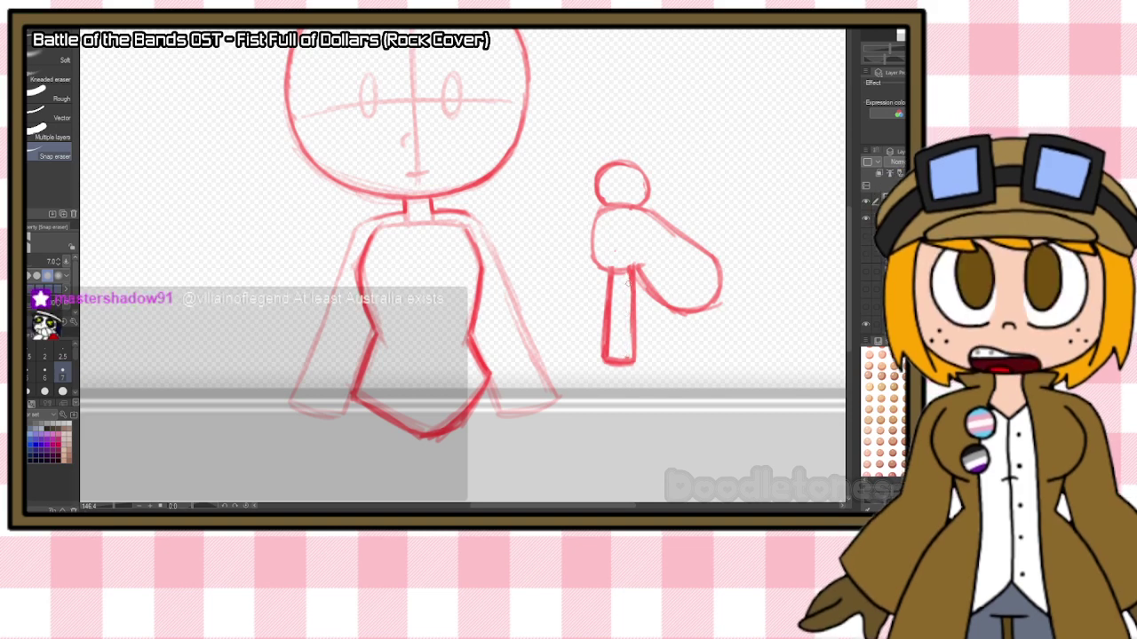
{"action": "left_click_drag", "start_coordinate": [616, 301], "coordinate": [609, 345]}
Lasso the whole hand sketch, rotate it counterclockwise, place it over the character's chest below the chin, and apply the transformation.
{"action": "key", "text": "m"}
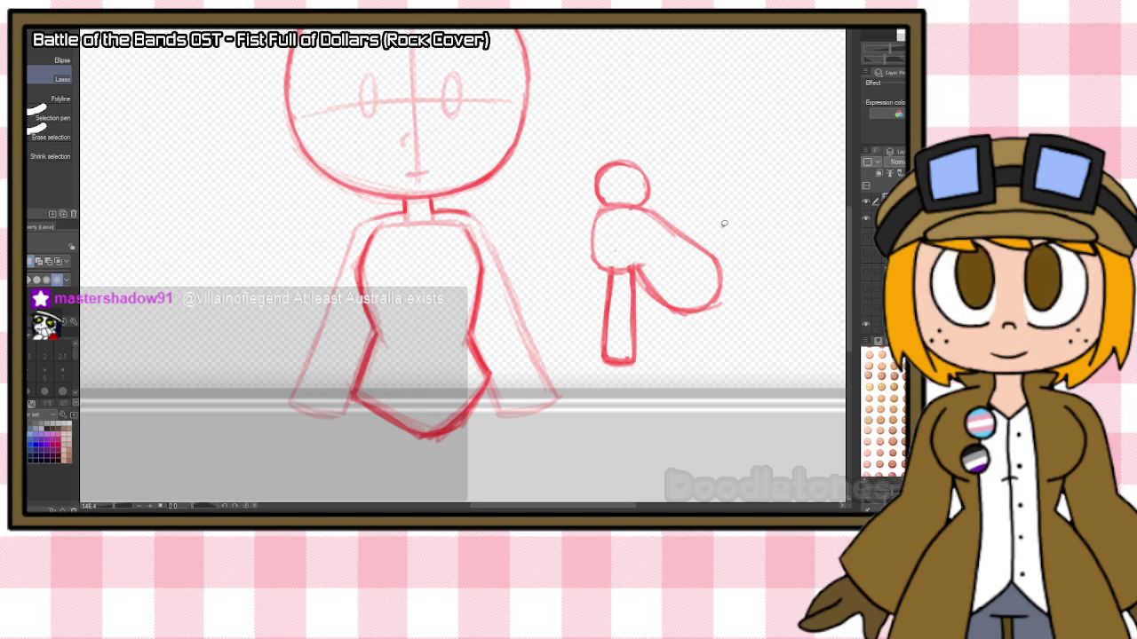
{"action": "mouse_move", "coordinate": [730, 203]}
{"action": "left_mouse_down"}
{"action": "mouse_move", "coordinate": [609, 120]}
{"action": "mouse_move", "coordinate": [768, 347]}
{"action": "mouse_move", "coordinate": [744, 297]}
{"action": "left_mouse_up"}
{"action": "key", "text": "ctrl+t"}
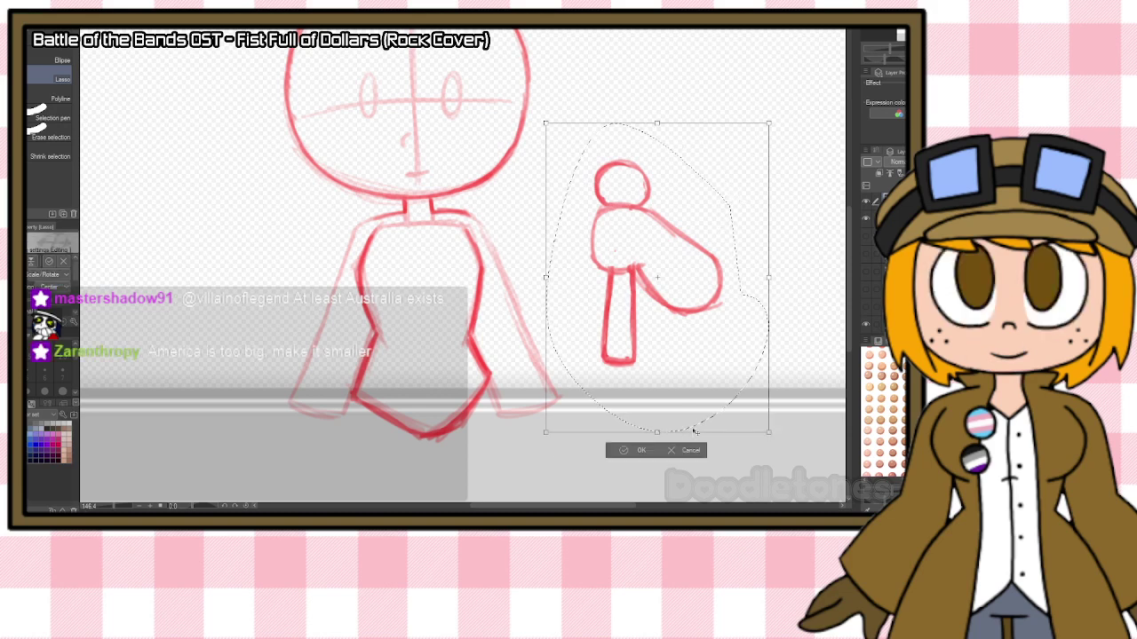
{"action": "mouse_move", "coordinate": [698, 299]}
{"action": "left_mouse_down"}
{"action": "mouse_move", "coordinate": [505, 318]}
{"action": "mouse_move", "coordinate": [501, 328]}
{"action": "left_mouse_up"}
{"action": "mouse_move", "coordinate": [614, 281]}
{"action": "left_mouse_down"}
{"action": "mouse_move", "coordinate": [595, 238]}
{"action": "mouse_move", "coordinate": [619, 264]}
{"action": "mouse_move", "coordinate": [610, 260]}
{"action": "left_mouse_up"}
{"action": "mouse_move", "coordinate": [510, 316]}
{"action": "left_mouse_down"}
{"action": "mouse_move", "coordinate": [511, 326]}
{"action": "mouse_move", "coordinate": [513, 316]}
{"action": "left_mouse_up"}
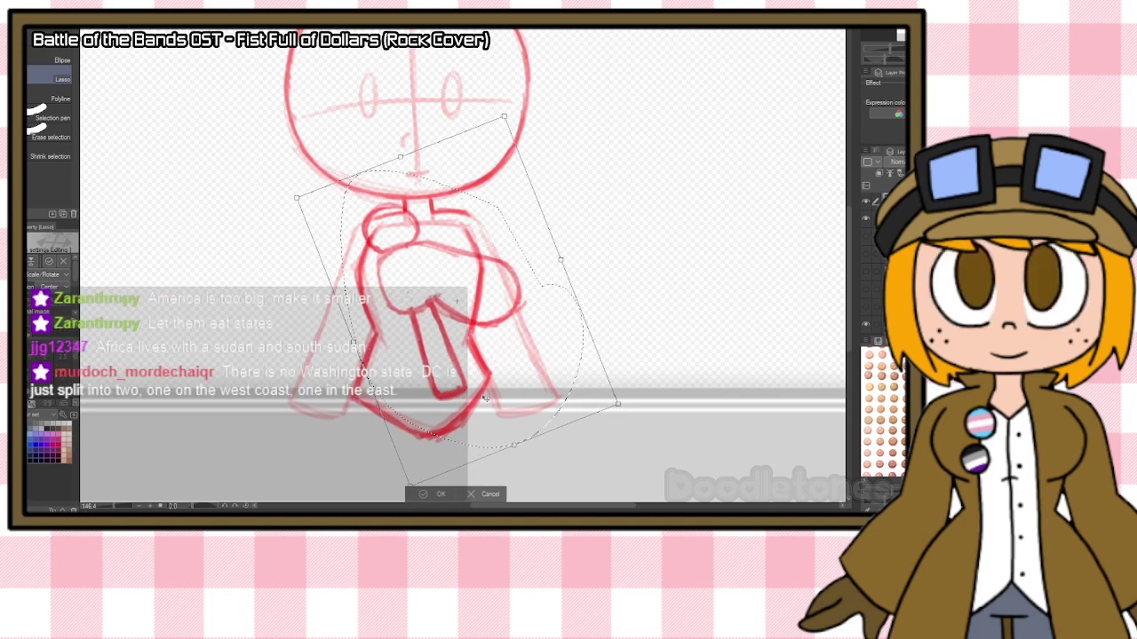
{"action": "left_click_drag", "start_coordinate": [513, 448], "coordinate": [508, 431]}
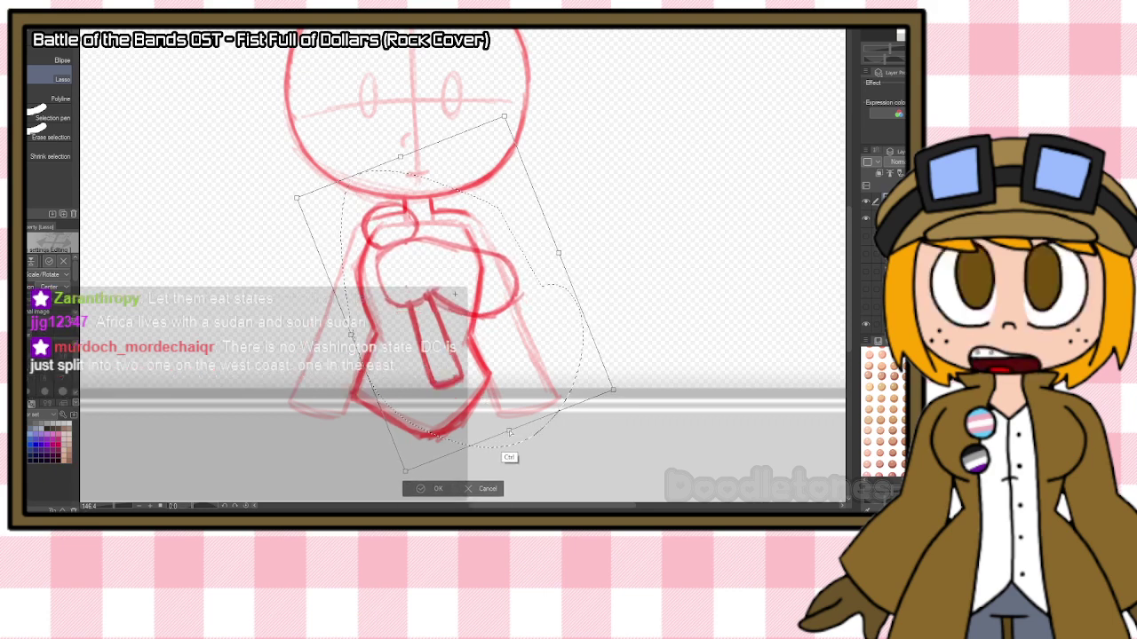
{"action": "left_click_drag", "start_coordinate": [502, 320], "coordinate": [502, 330]}
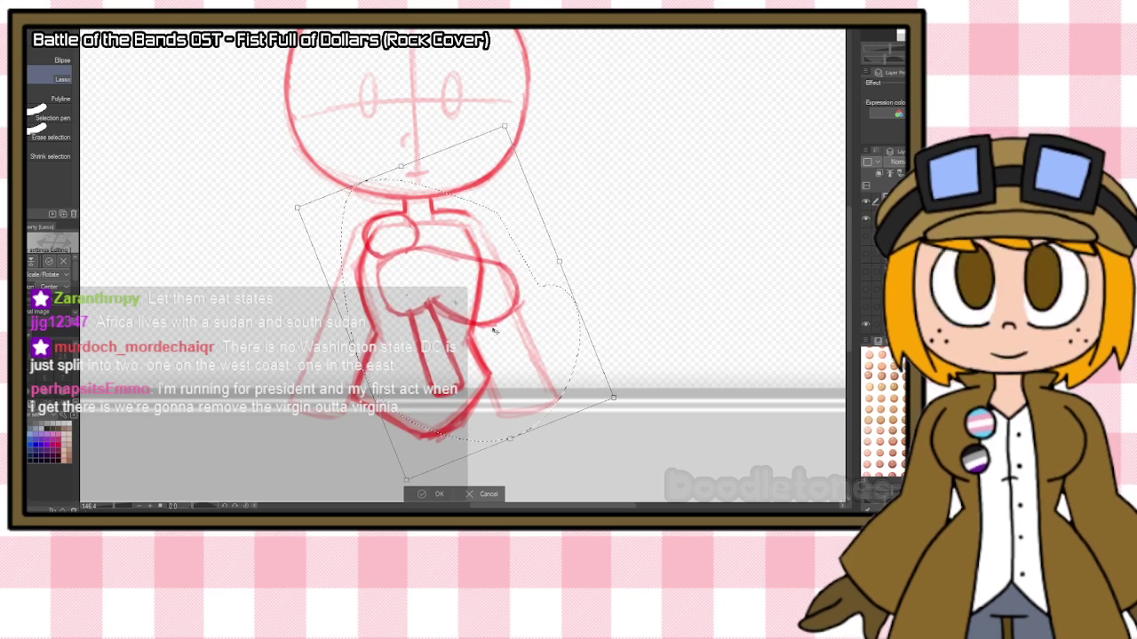
{"action": "left_click_drag", "start_coordinate": [497, 329], "coordinate": [494, 326]}
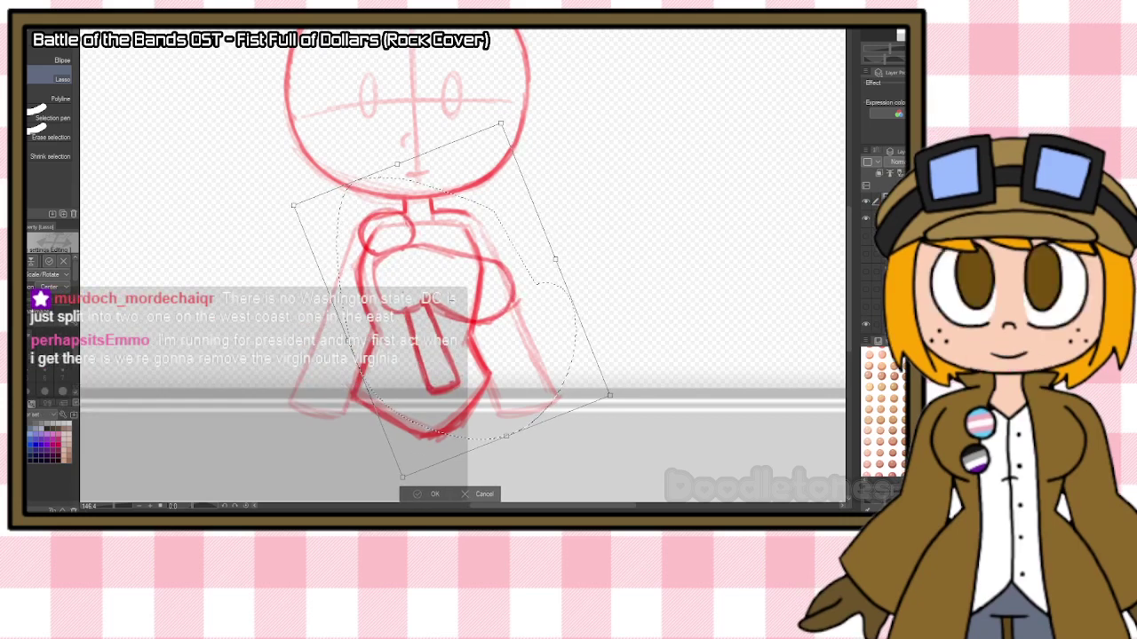
{"action": "key", "text": "Return"}
Draw the bent arm on the left side of the torso, running from the shoulder out to the elbow and back to the waist.
{"action": "key", "text": "b"}
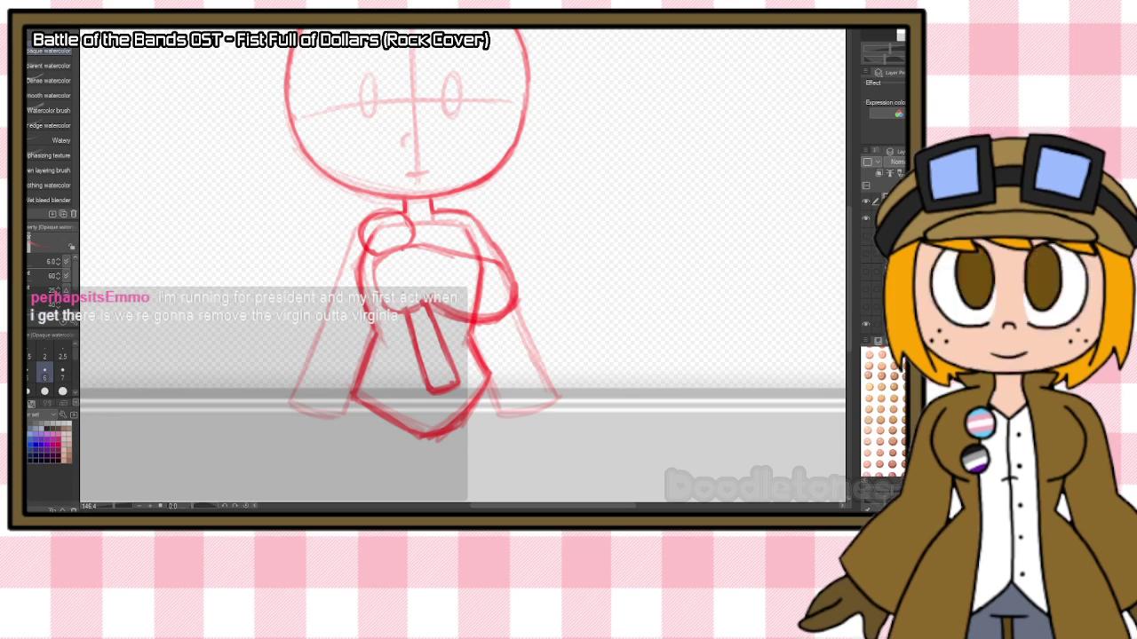
{"action": "scroll", "coordinate": [707, 250], "scroll_direction": "down", "scroll_amount": 1}
{"action": "scroll", "coordinate": [684, 247], "scroll_direction": "up", "scroll_amount": 1}
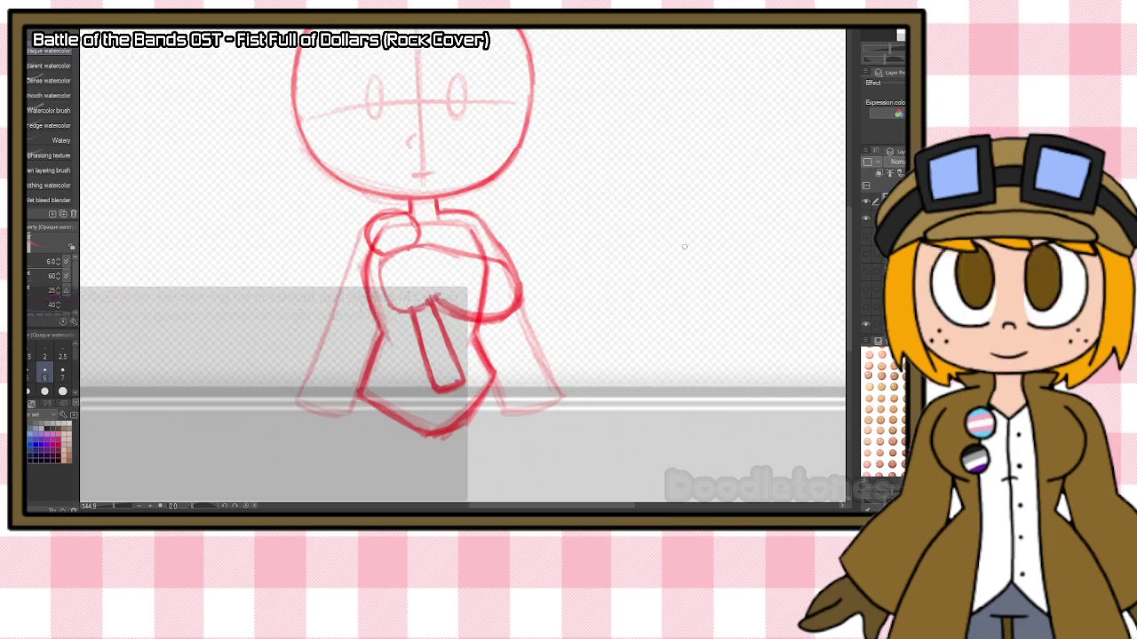
{"action": "mouse_move", "coordinate": [375, 222]}
{"action": "left_mouse_down"}
{"action": "mouse_move", "coordinate": [334, 310]}
{"action": "mouse_move", "coordinate": [371, 358]}
{"action": "left_mouse_up"}
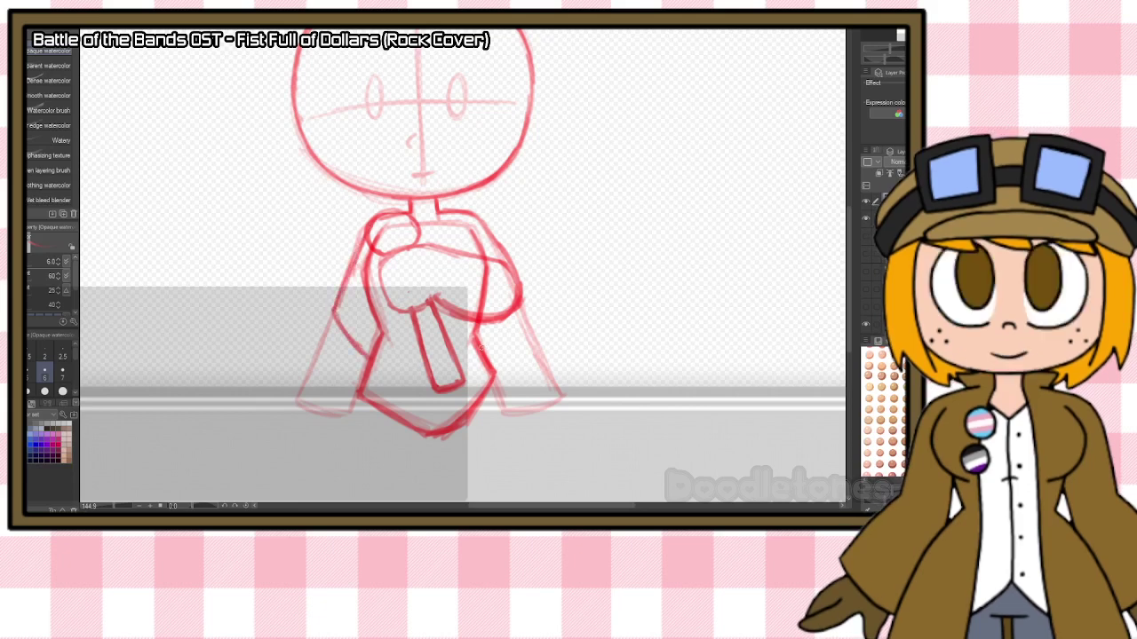
Draw new tilted face guidelines on the head with lowered half-lidded eyes, a small nose and a slanted open mouth.
{"action": "scroll", "coordinate": [425, 152], "scroll_direction": "up", "scroll_amount": 3}
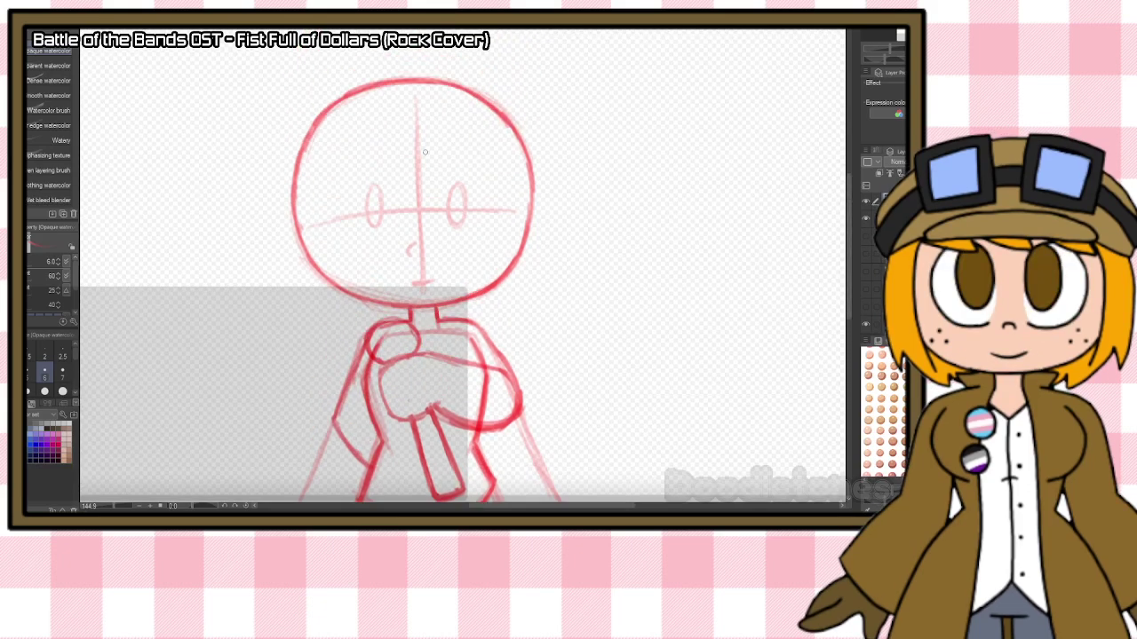
{"action": "left_click_drag", "start_coordinate": [414, 139], "coordinate": [424, 268]}
{"action": "left_click_drag", "start_coordinate": [320, 240], "coordinate": [492, 220]}
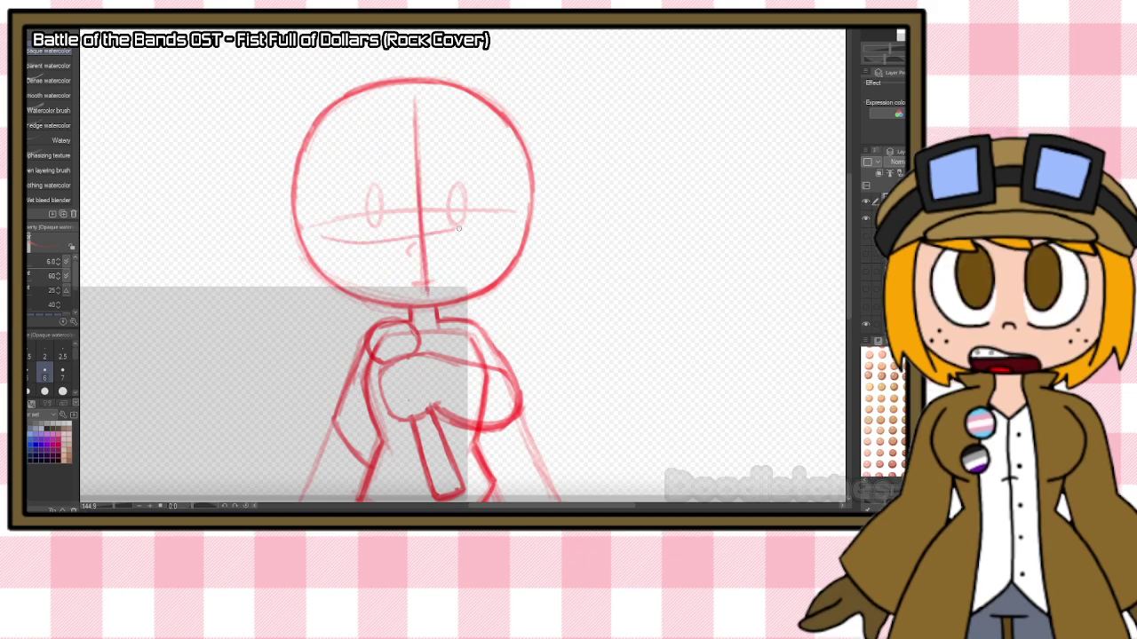
{"action": "left_click_drag", "start_coordinate": [424, 236], "coordinate": [513, 212]}
{"action": "mouse_move", "coordinate": [318, 238]}
{"action": "left_mouse_down"}
{"action": "mouse_move", "coordinate": [360, 244]}
{"action": "mouse_move", "coordinate": [321, 238]}
{"action": "mouse_move", "coordinate": [394, 231]}
{"action": "mouse_move", "coordinate": [388, 257]}
{"action": "left_mouse_up"}
{"action": "left_click_drag", "start_coordinate": [396, 214], "coordinate": [371, 217]}
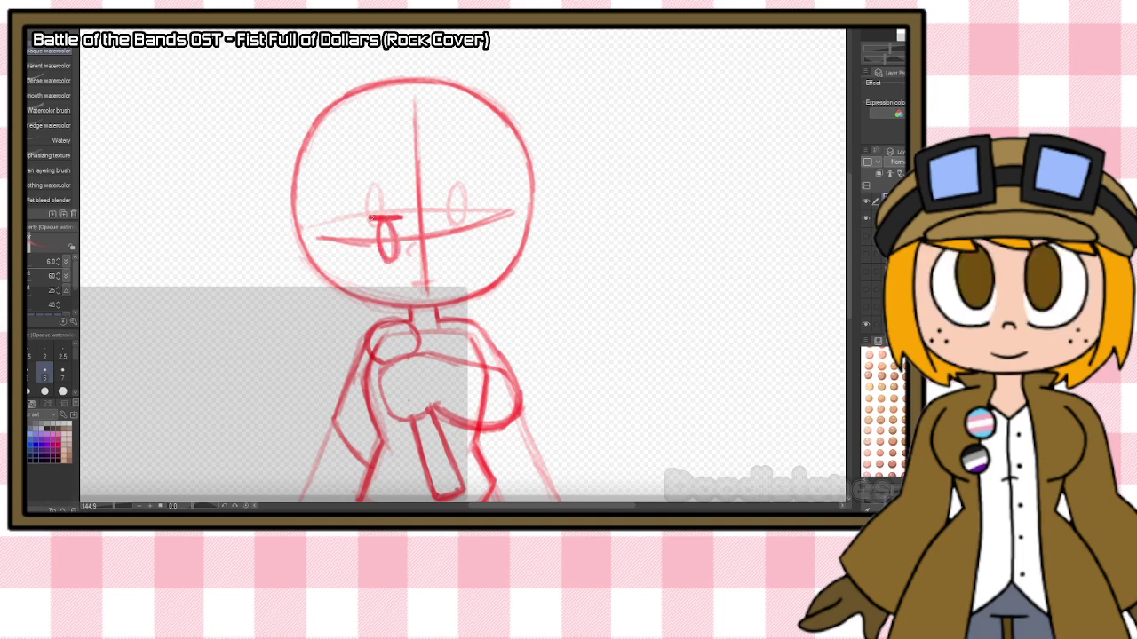
{"action": "mouse_move", "coordinate": [455, 215]}
{"action": "left_mouse_down"}
{"action": "mouse_move", "coordinate": [458, 252]}
{"action": "mouse_move", "coordinate": [449, 217]}
{"action": "mouse_move", "coordinate": [411, 277]}
{"action": "mouse_move", "coordinate": [456, 281]}
{"action": "mouse_move", "coordinate": [497, 249]}
{"action": "left_mouse_up"}
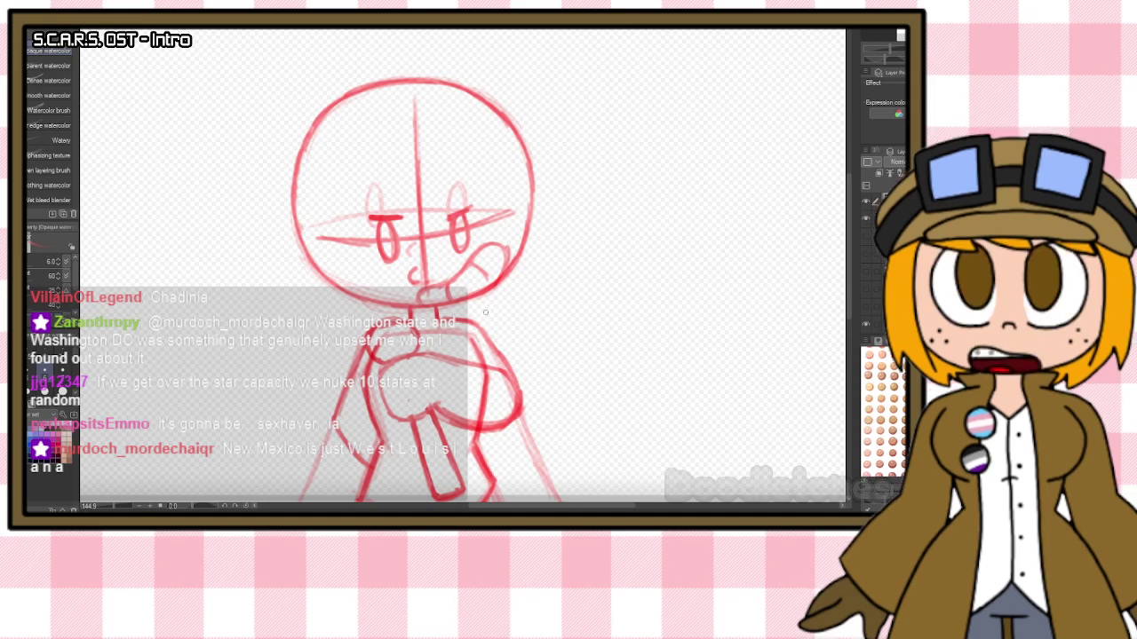
Lasso each new eye in turn and shift it slightly to the left, applying each transformation.
{"action": "key", "text": "m"}
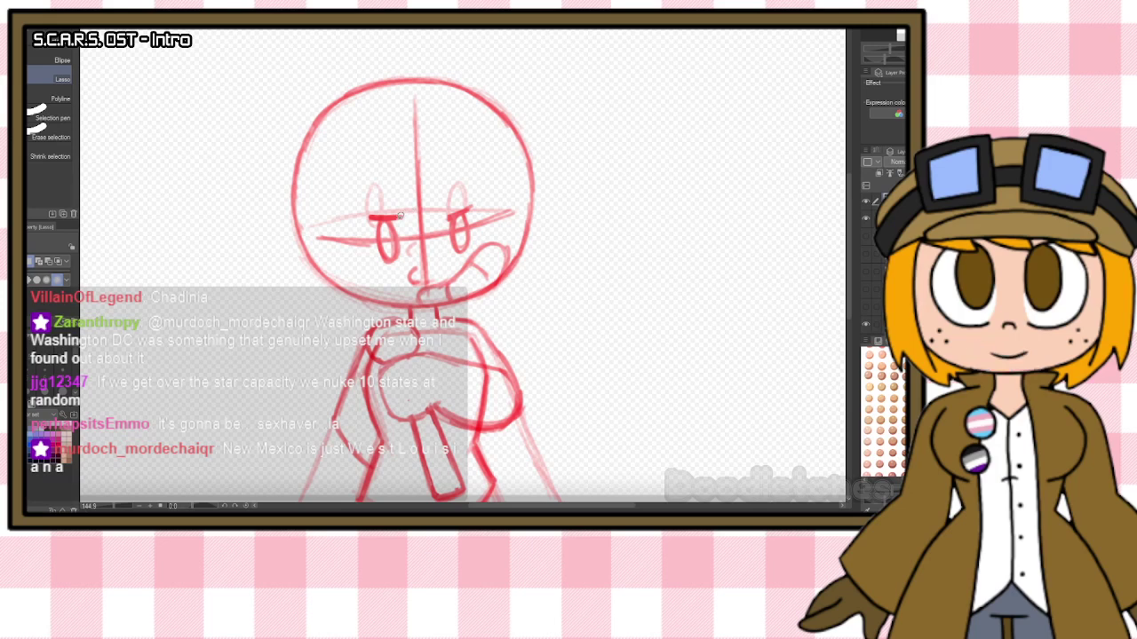
{"action": "mouse_move", "coordinate": [391, 197]}
{"action": "left_mouse_down"}
{"action": "mouse_move", "coordinate": [419, 223]}
{"action": "mouse_move", "coordinate": [414, 210]}
{"action": "left_mouse_up"}
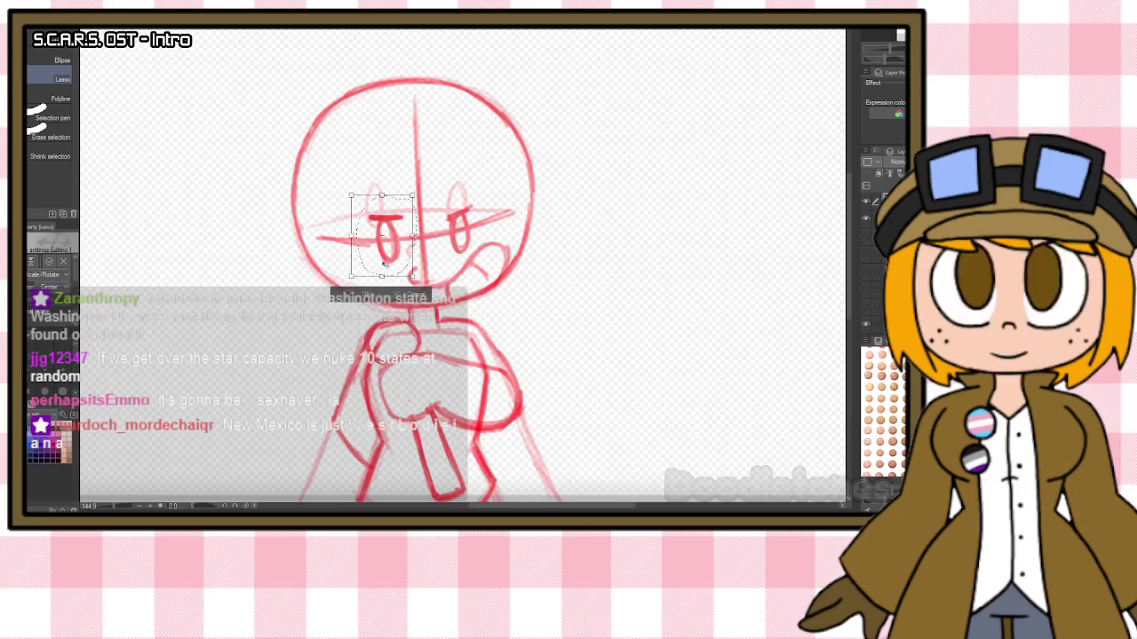
{"action": "key", "text": "ctrl+t"}
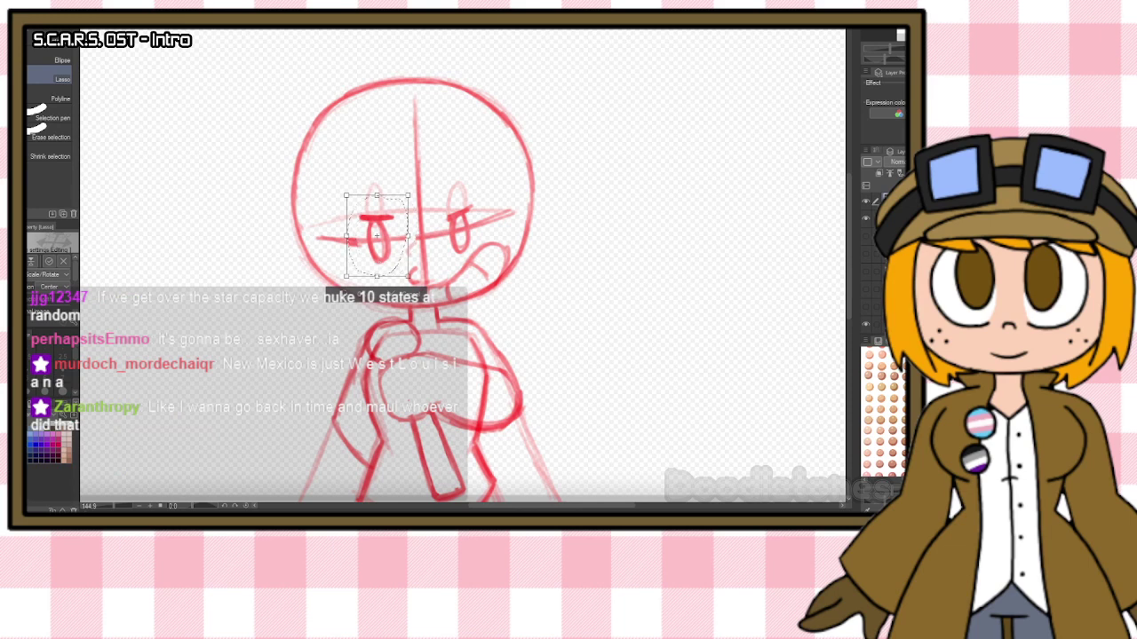
{"action": "key", "text": "Return"}
{"action": "key", "text": "ctrl+d"}
{"action": "left_click_drag", "start_coordinate": [483, 212], "coordinate": [480, 206]}
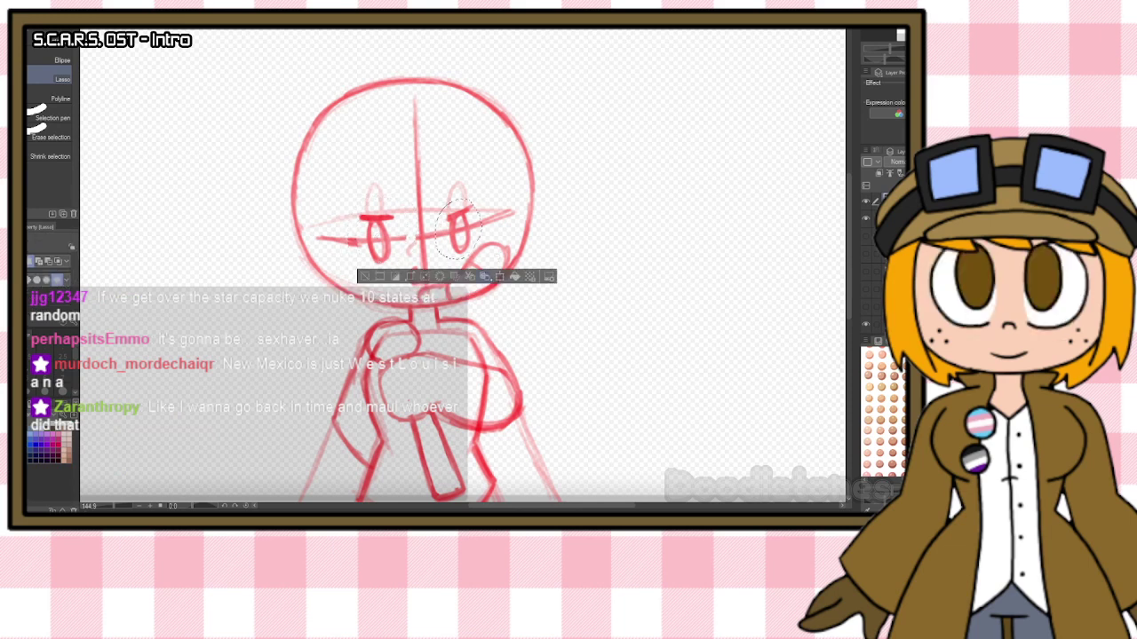
{"action": "key", "text": "ctrl+t"}
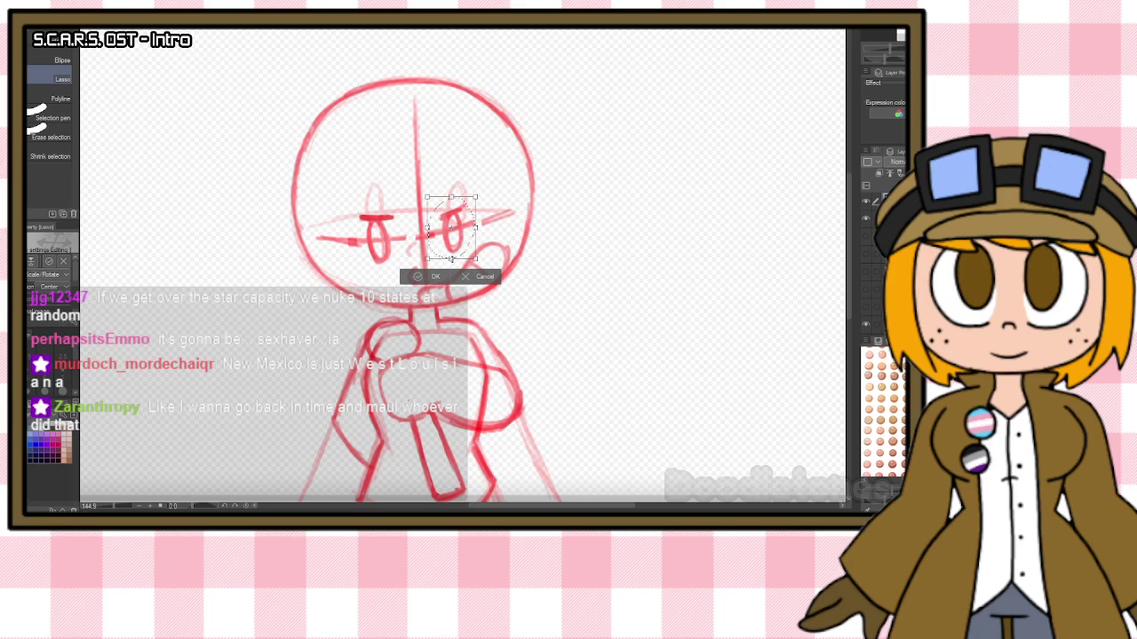
{"action": "key", "text": "Return"}
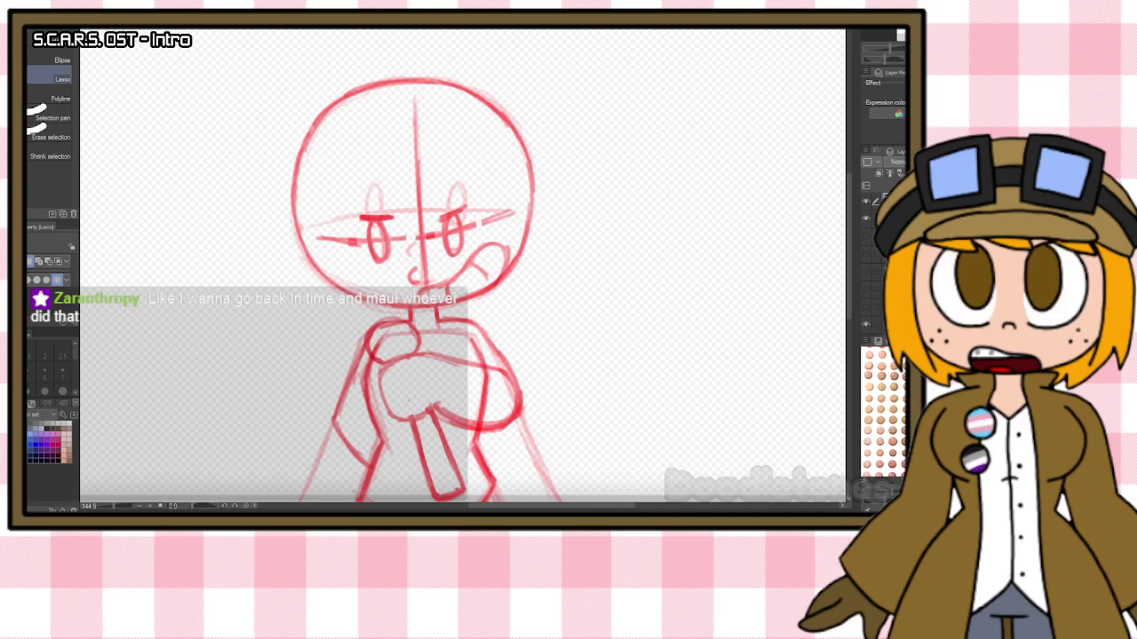
Thicken the outlines of both eyes and replace the left eye's flat lid with one angled down toward the nose.
{"action": "key", "text": "b"}
{"action": "left_click_drag", "start_coordinate": [373, 229], "coordinate": [382, 257]}
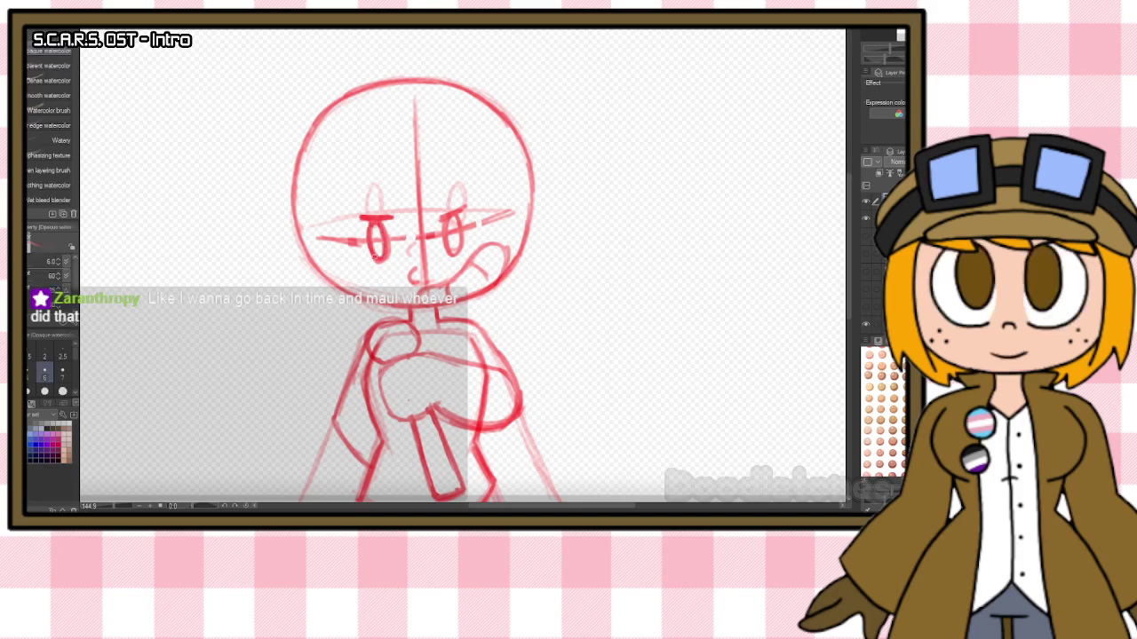
{"action": "mouse_move", "coordinate": [452, 220]}
{"action": "left_mouse_down"}
{"action": "mouse_move", "coordinate": [453, 254]}
{"action": "mouse_move", "coordinate": [452, 236]}
{"action": "left_mouse_up"}
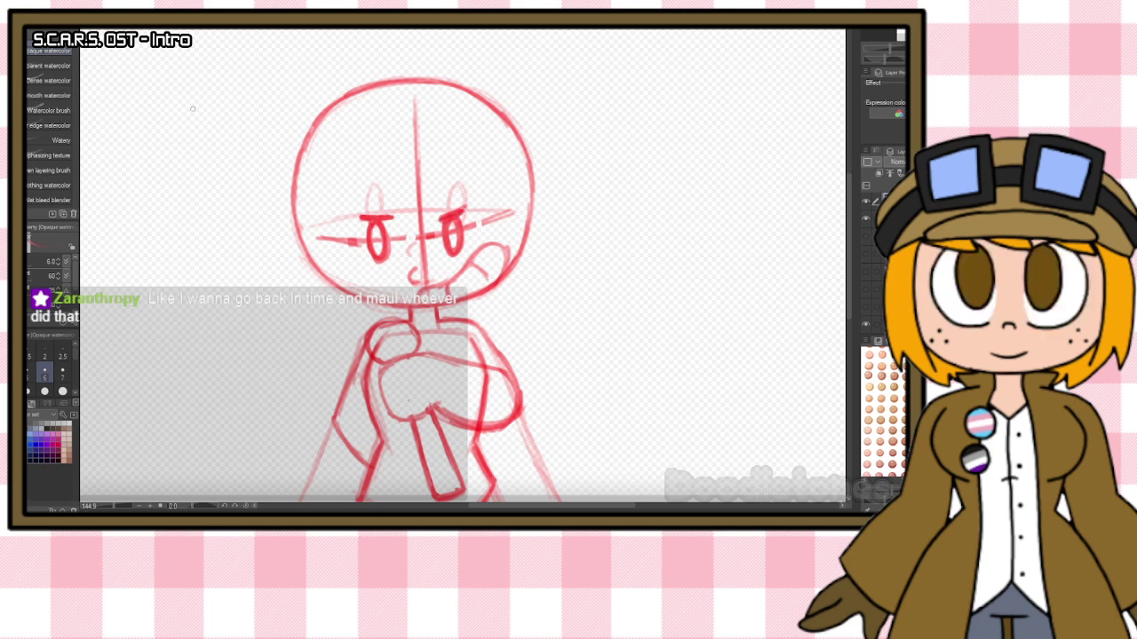
{"action": "key", "text": "e"}
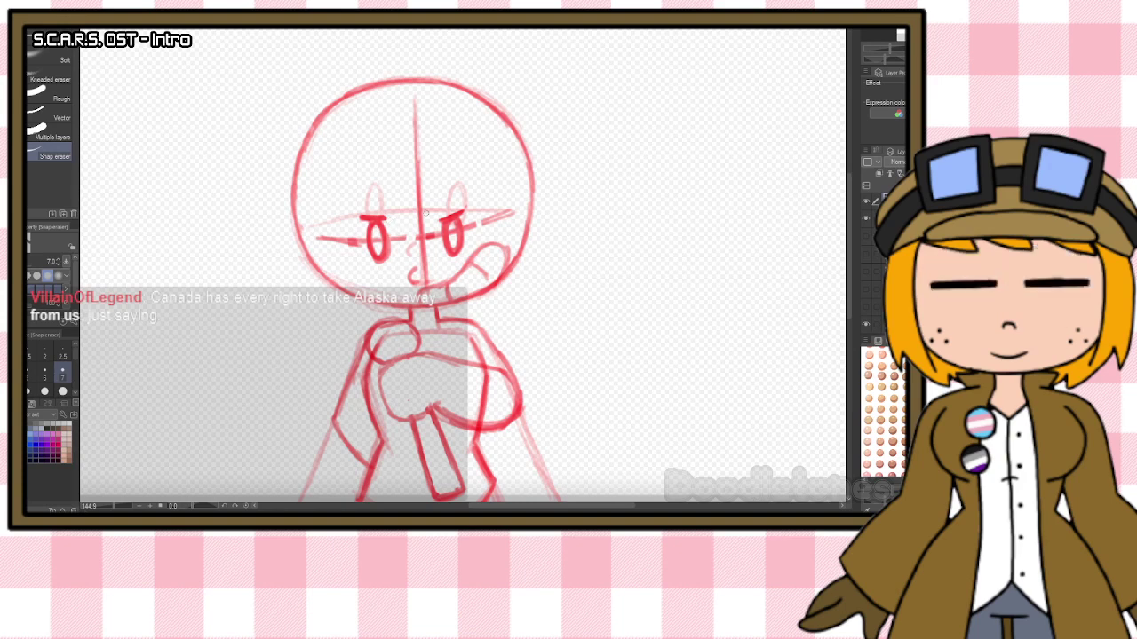
{"action": "scroll", "coordinate": [427, 213], "scroll_direction": "down", "scroll_amount": 2}
{"action": "scroll", "coordinate": [426, 213], "scroll_direction": "up", "scroll_amount": 2}
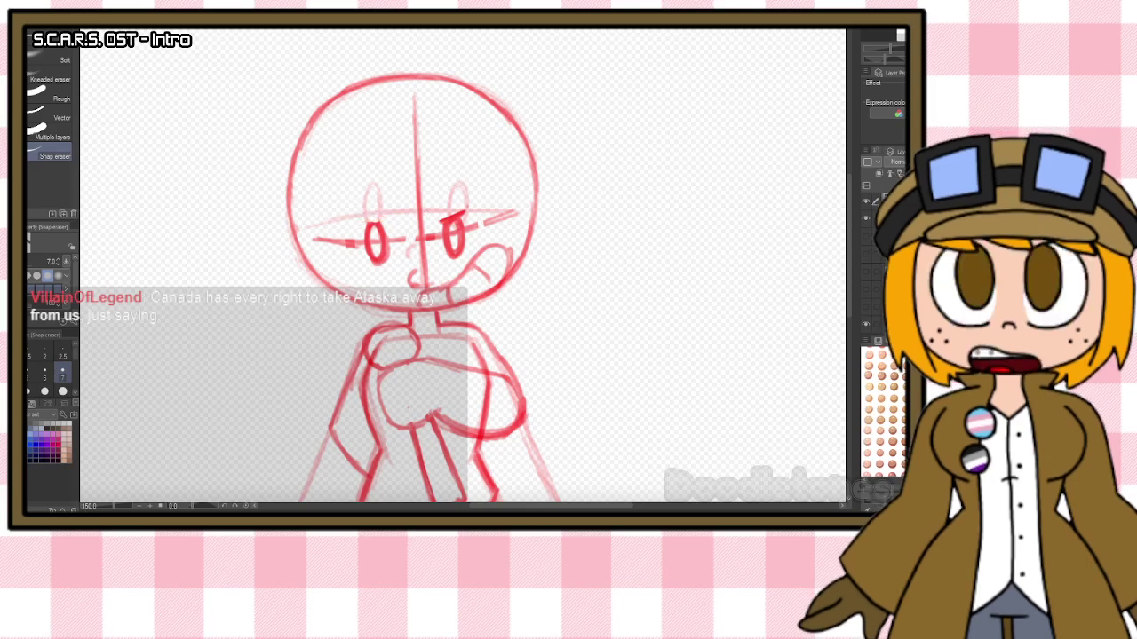
{"action": "key", "text": "b"}
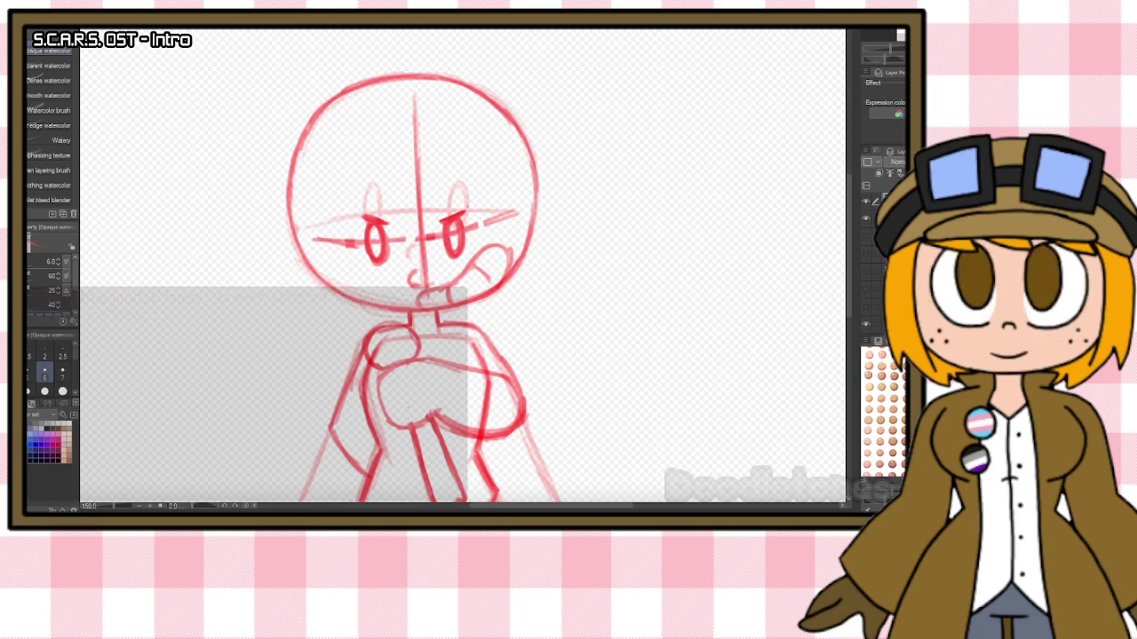
Erase inside the right eye to thin its outline, and darken the small circle above the palm.
{"action": "scroll", "coordinate": [539, 262], "scroll_direction": "down", "scroll_amount": 5}
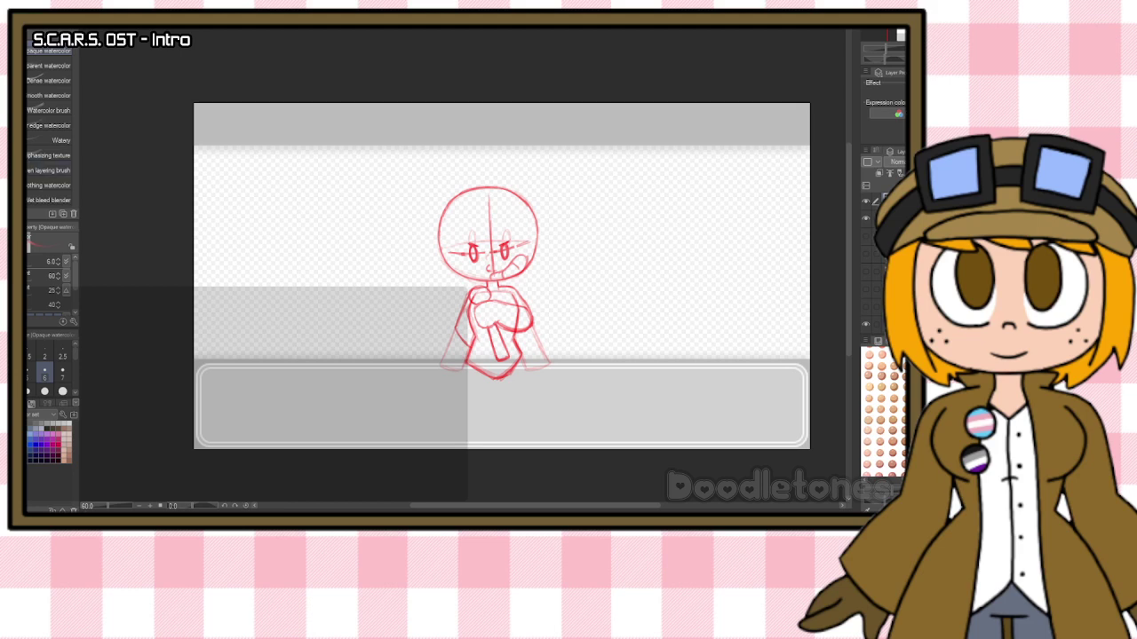
{"action": "scroll", "coordinate": [487, 340], "scroll_direction": "up", "scroll_amount": 6}
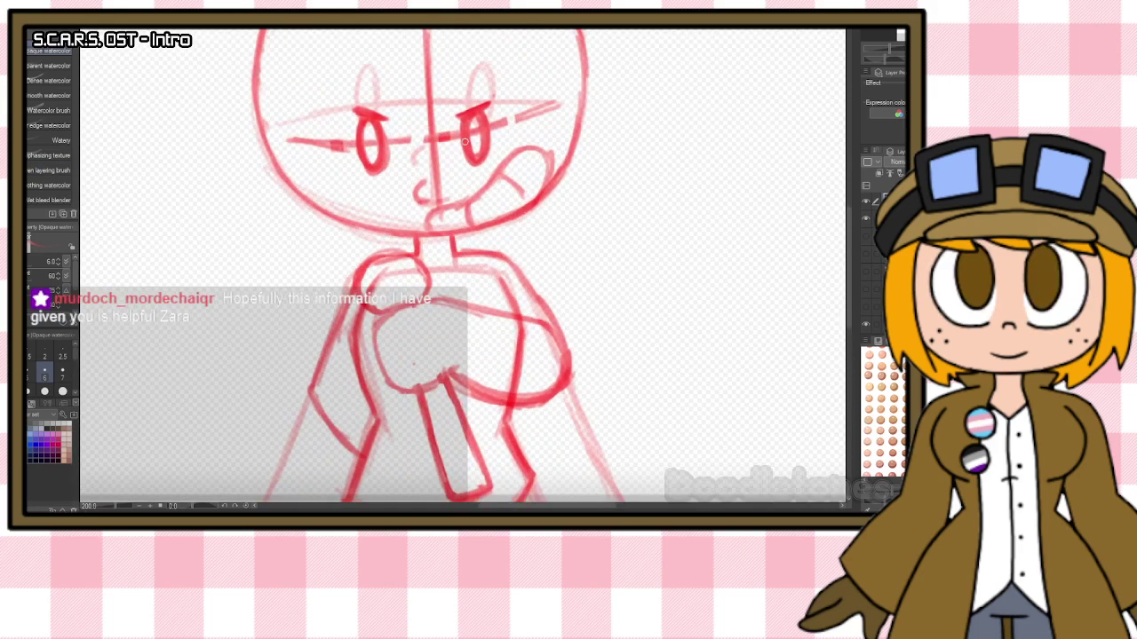
{"action": "scroll", "coordinate": [464, 141], "scroll_direction": "up", "scroll_amount": 1}
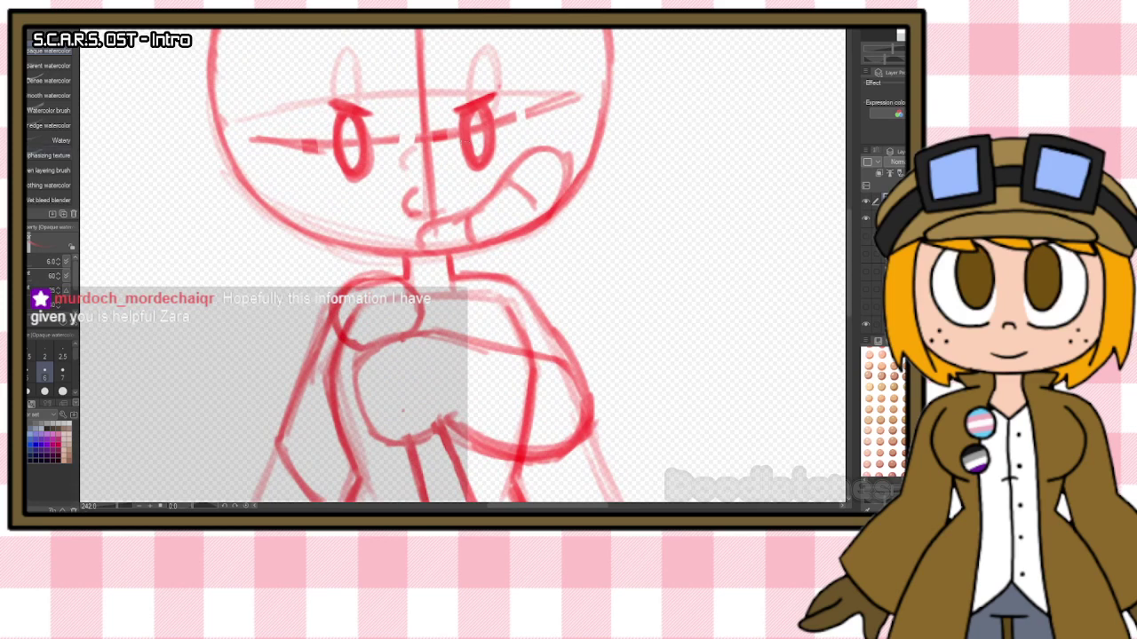
{"action": "key", "text": "e"}
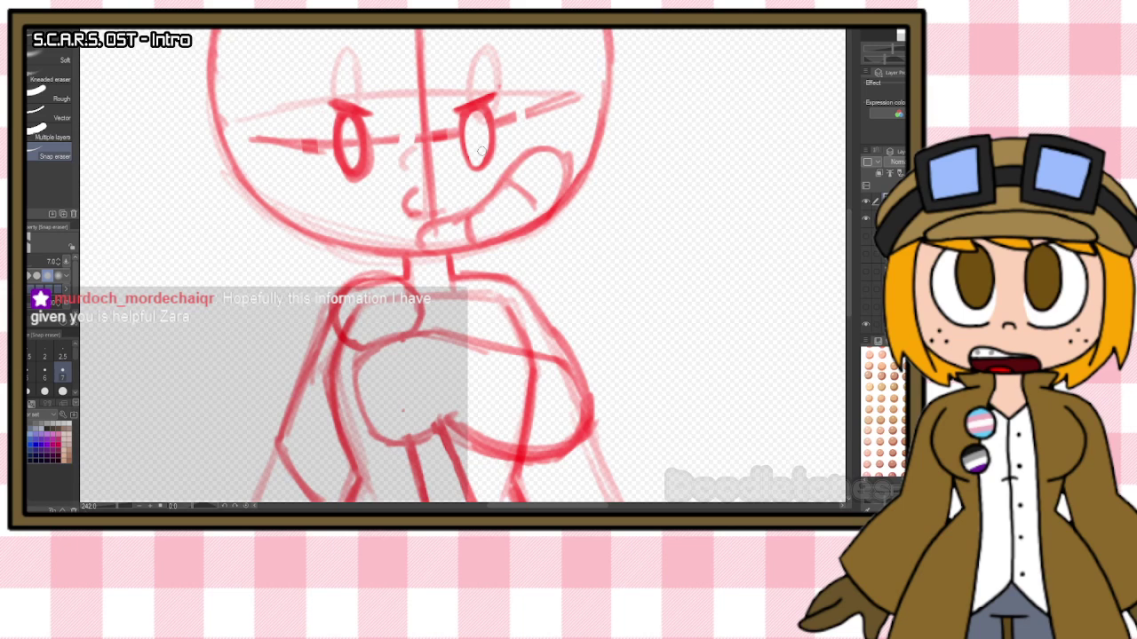
{"action": "key", "text": "b"}
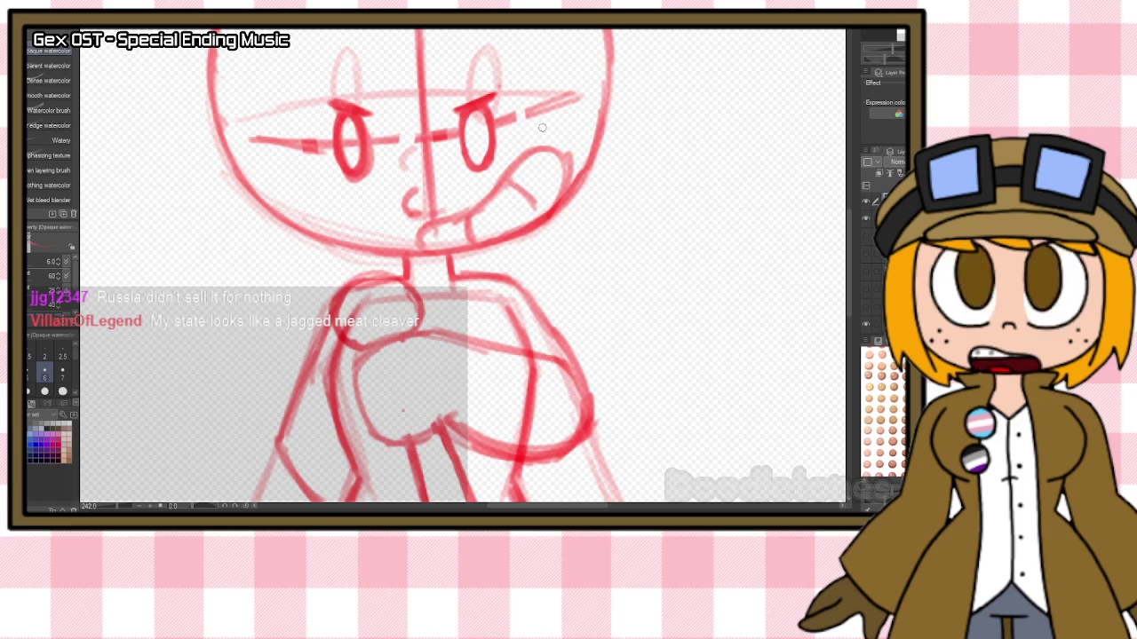
Hide the layer with the hand-on-chest pose so only the faded base sketch is displayed.
{"action": "scroll", "coordinate": [493, 124], "scroll_direction": "down", "scroll_amount": 3}
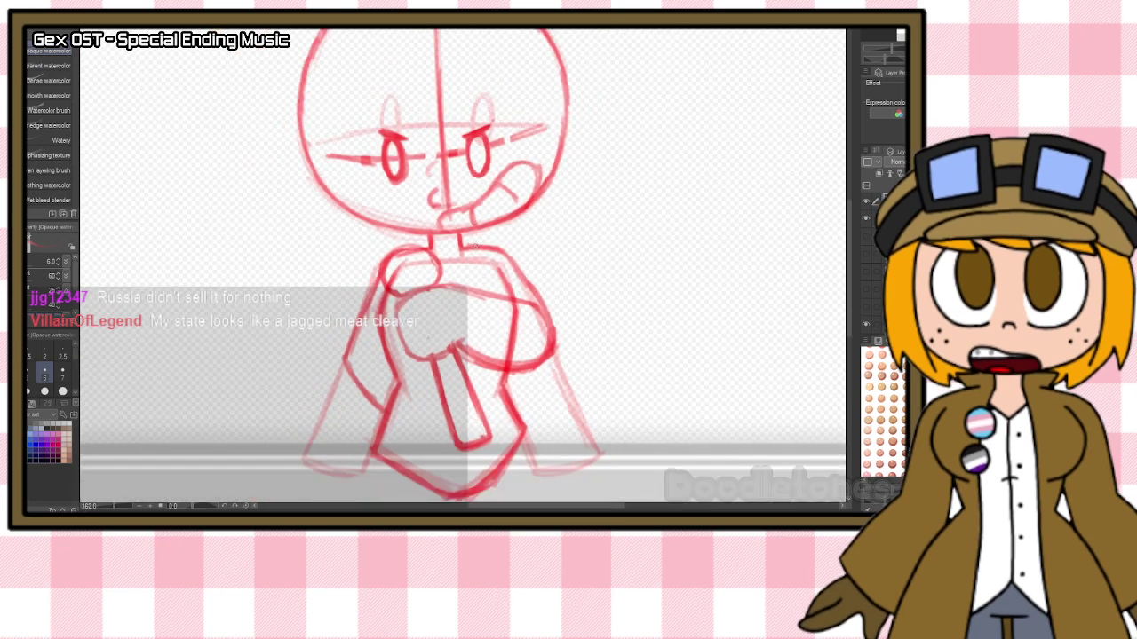
{"action": "scroll", "coordinate": [480, 169], "scroll_direction": "up", "scroll_amount": 1}
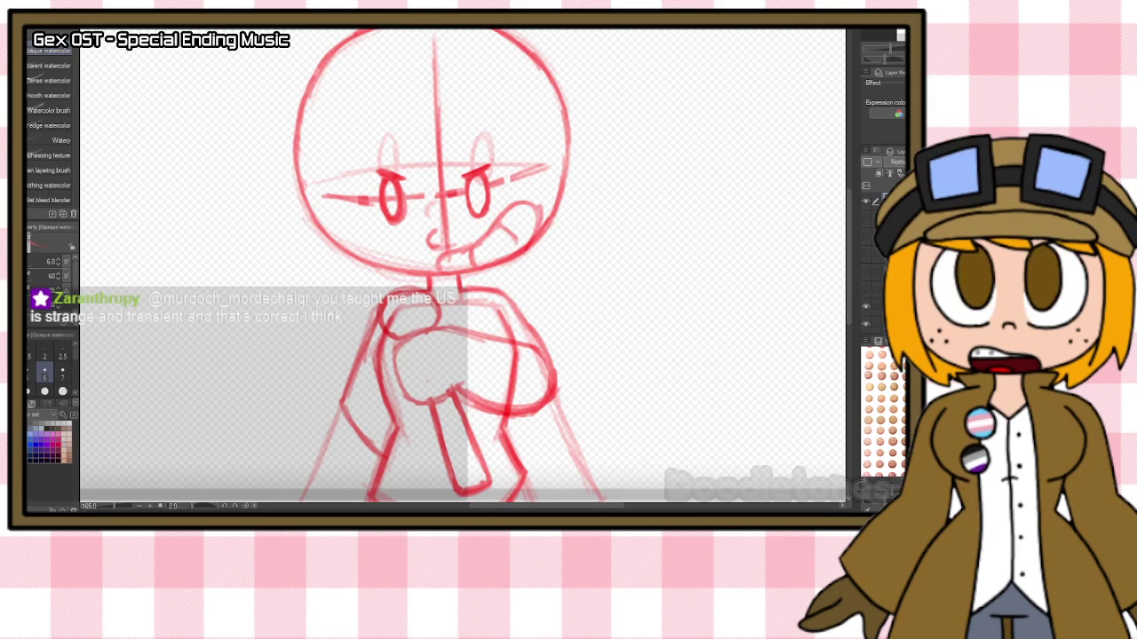
{"action": "left_click", "coordinate": [867, 203]}
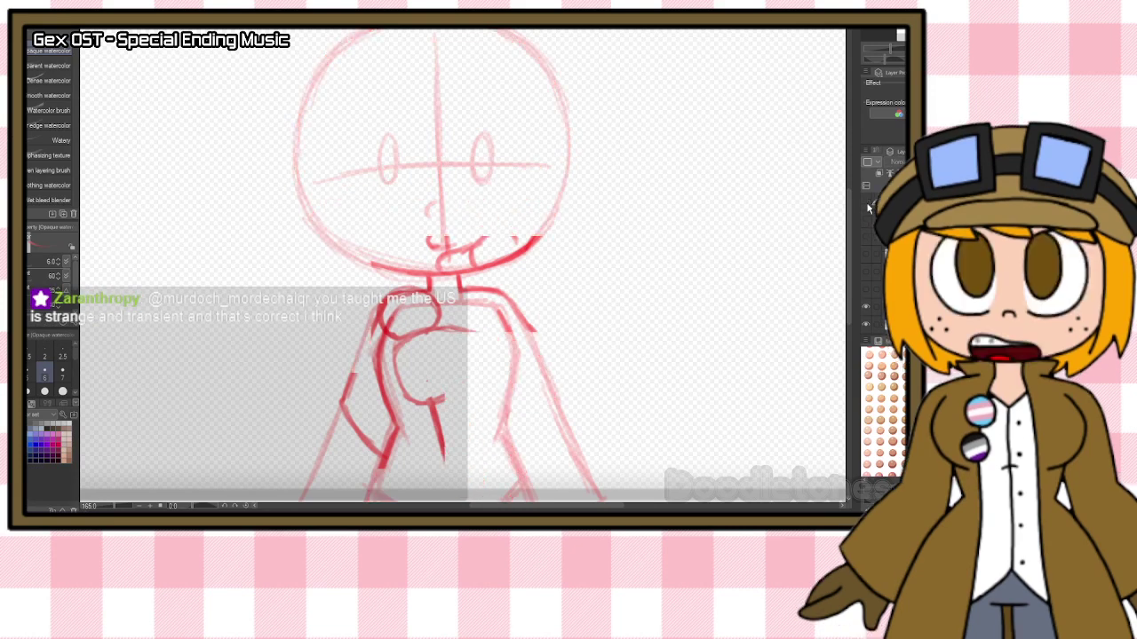
{"action": "scroll", "coordinate": [637, 222], "scroll_direction": "down", "scroll_amount": 3}
{"action": "scroll", "coordinate": [635, 222], "scroll_direction": "down", "scroll_amount": 1}
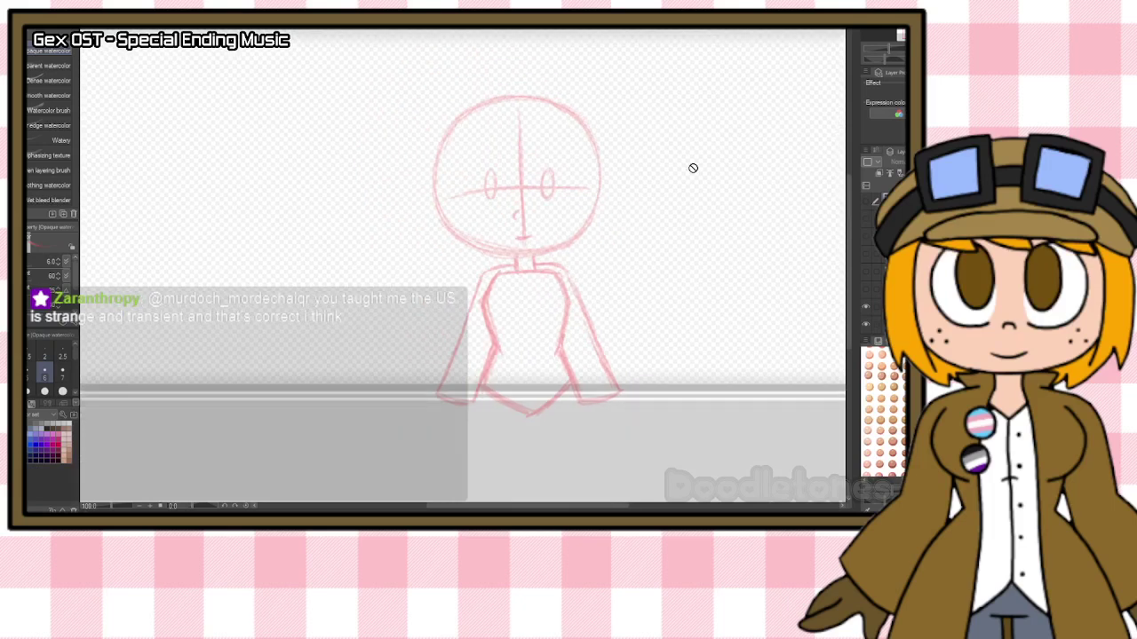
Trace the faded base head with a full red outline, reinforcing its jaw and the upper and side curves.
{"action": "left_click_drag", "start_coordinate": [847, 226], "coordinate": [846, 205]}
{"action": "scroll", "coordinate": [681, 201], "scroll_direction": "up", "scroll_amount": 4}
{"action": "scroll", "coordinate": [584, 161], "scroll_direction": "up", "scroll_amount": 2}
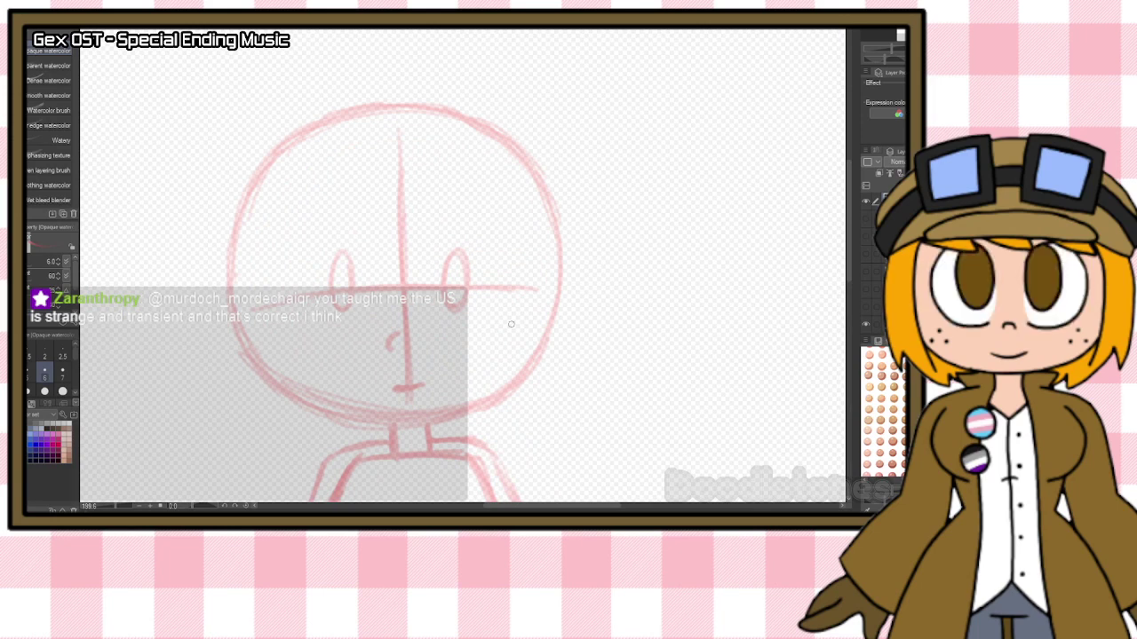
{"action": "left_click_drag", "start_coordinate": [848, 222], "coordinate": [848, 232]}
{"action": "mouse_move", "coordinate": [275, 116]}
{"action": "left_mouse_down"}
{"action": "mouse_move", "coordinate": [245, 169]}
{"action": "mouse_move", "coordinate": [266, 130]}
{"action": "mouse_move", "coordinate": [232, 250]}
{"action": "mouse_move", "coordinate": [296, 367]}
{"action": "left_mouse_up"}
{"action": "mouse_move", "coordinate": [258, 330]}
{"action": "left_mouse_down"}
{"action": "mouse_move", "coordinate": [322, 375]}
{"action": "mouse_move", "coordinate": [286, 358]}
{"action": "mouse_move", "coordinate": [433, 388]}
{"action": "left_mouse_up"}
{"action": "left_click_drag", "start_coordinate": [343, 378], "coordinate": [446, 388]}
{"action": "mouse_move", "coordinate": [238, 163]}
{"action": "left_mouse_down"}
{"action": "mouse_move", "coordinate": [293, 100]}
{"action": "mouse_move", "coordinate": [436, 76]}
{"action": "mouse_move", "coordinate": [471, 82]}
{"action": "left_mouse_up"}
{"action": "mouse_move", "coordinate": [383, 73]}
{"action": "left_mouse_down"}
{"action": "mouse_move", "coordinate": [491, 106]}
{"action": "mouse_move", "coordinate": [442, 75]}
{"action": "mouse_move", "coordinate": [537, 146]}
{"action": "left_mouse_up"}
{"action": "mouse_move", "coordinate": [497, 100]}
{"action": "left_mouse_down"}
{"action": "mouse_move", "coordinate": [545, 158]}
{"action": "mouse_move", "coordinate": [552, 194]}
{"action": "left_mouse_up"}
{"action": "left_click_drag", "start_coordinate": [529, 133], "coordinate": [560, 220]}
{"action": "left_click_drag", "start_coordinate": [551, 174], "coordinate": [547, 293]}
{"action": "mouse_move", "coordinate": [524, 341]}
{"action": "left_mouse_down"}
{"action": "mouse_move", "coordinate": [433, 388]}
{"action": "mouse_move", "coordinate": [478, 369]}
{"action": "left_mouse_up"}
{"action": "left_click_drag", "start_coordinate": [563, 236], "coordinate": [545, 314]}
{"action": "left_click_drag", "start_coordinate": [547, 177], "coordinate": [560, 238]}
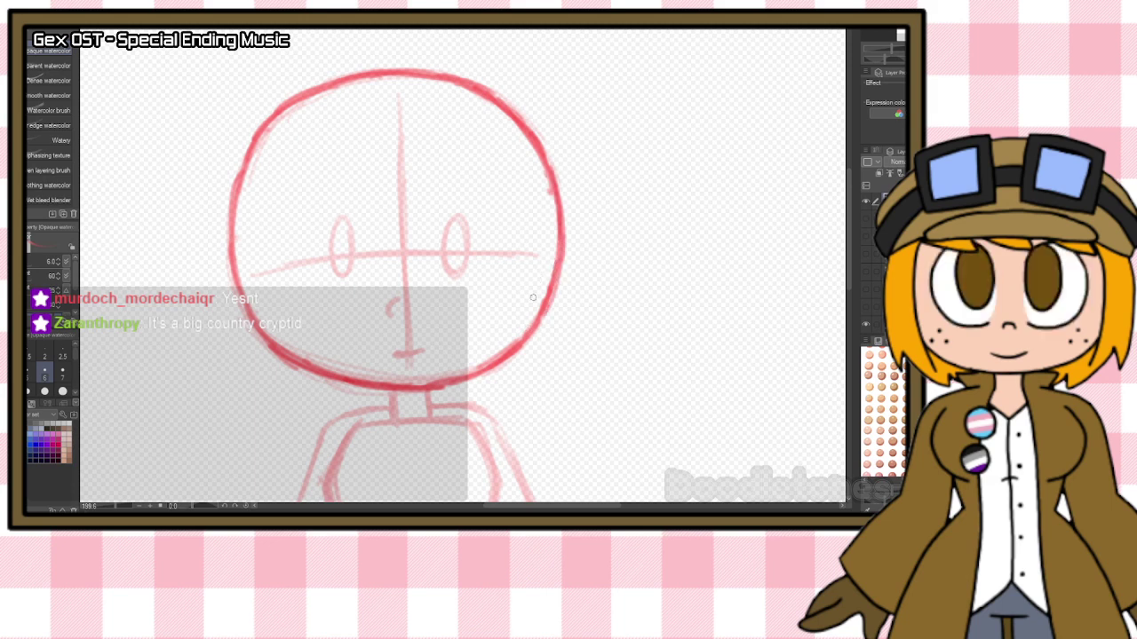
{"action": "mouse_move", "coordinate": [643, 209]}
{"action": "left_mouse_down"}
{"action": "mouse_move", "coordinate": [649, 350]}
{"action": "mouse_move", "coordinate": [803, 206]}
{"action": "mouse_move", "coordinate": [798, 339]}
{"action": "left_mouse_up"}
{"action": "left_click_drag", "start_coordinate": [648, 351], "coordinate": [799, 343]}
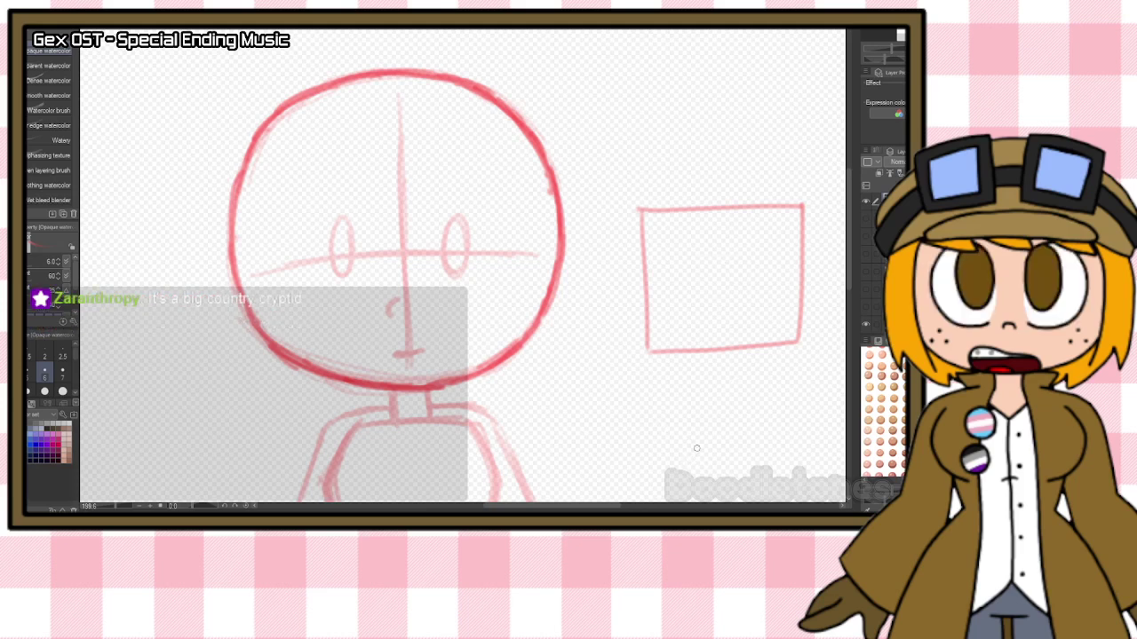
{"action": "key", "text": "m"}
{"action": "mouse_move", "coordinate": [743, 175]}
{"action": "left_mouse_down"}
{"action": "mouse_move", "coordinate": [622, 386]}
{"action": "mouse_move", "coordinate": [794, 383]}
{"action": "mouse_move", "coordinate": [820, 344]}
{"action": "mouse_move", "coordinate": [782, 171]}
{"action": "left_mouse_up"}
{"action": "key", "text": "Delete"}
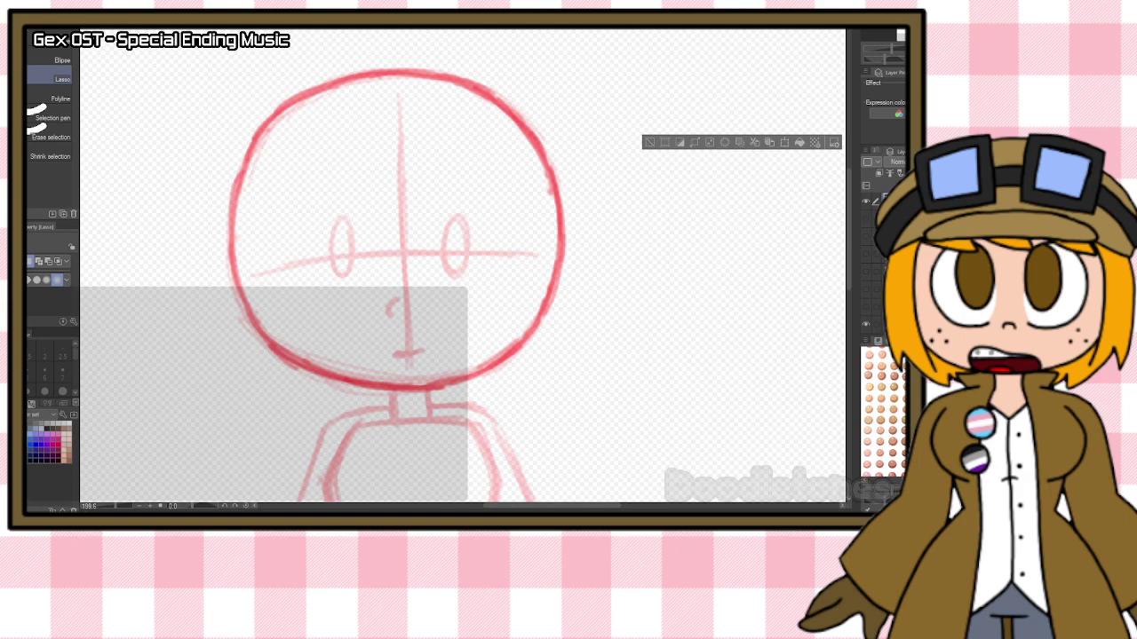
{"action": "key", "text": "b"}
{"action": "key", "text": "ctrl+d"}
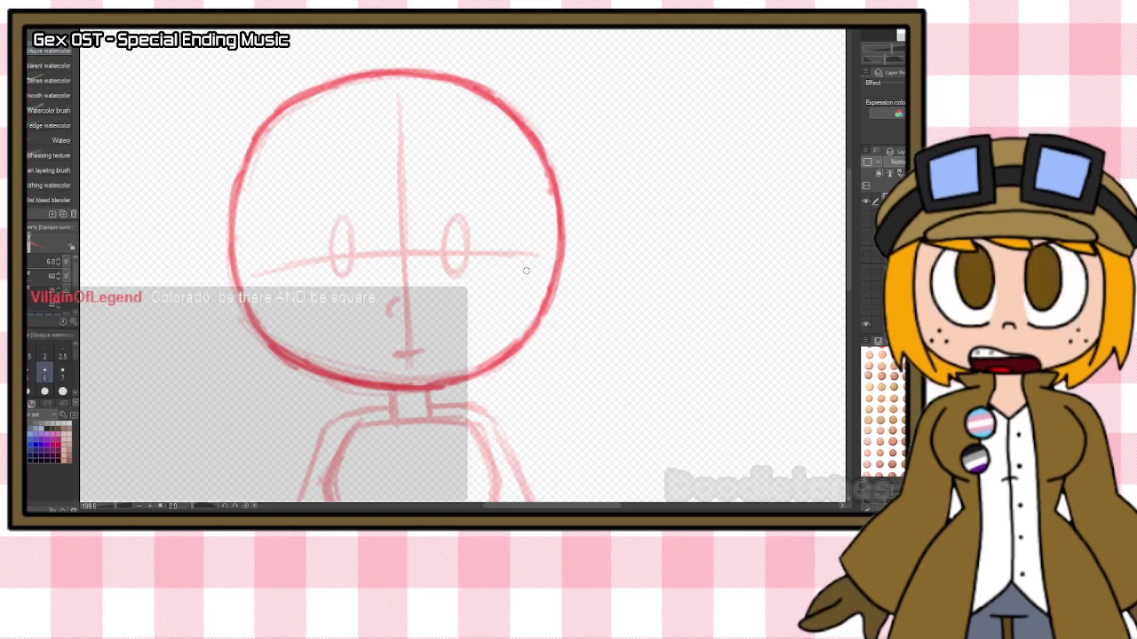
Trace both oval eyes over the faded guides and thicken the left eye's outline.
{"action": "mouse_move", "coordinate": [342, 225]}
{"action": "left_mouse_down"}
{"action": "mouse_move", "coordinate": [332, 264]}
{"action": "mouse_move", "coordinate": [343, 221]}
{"action": "left_mouse_up"}
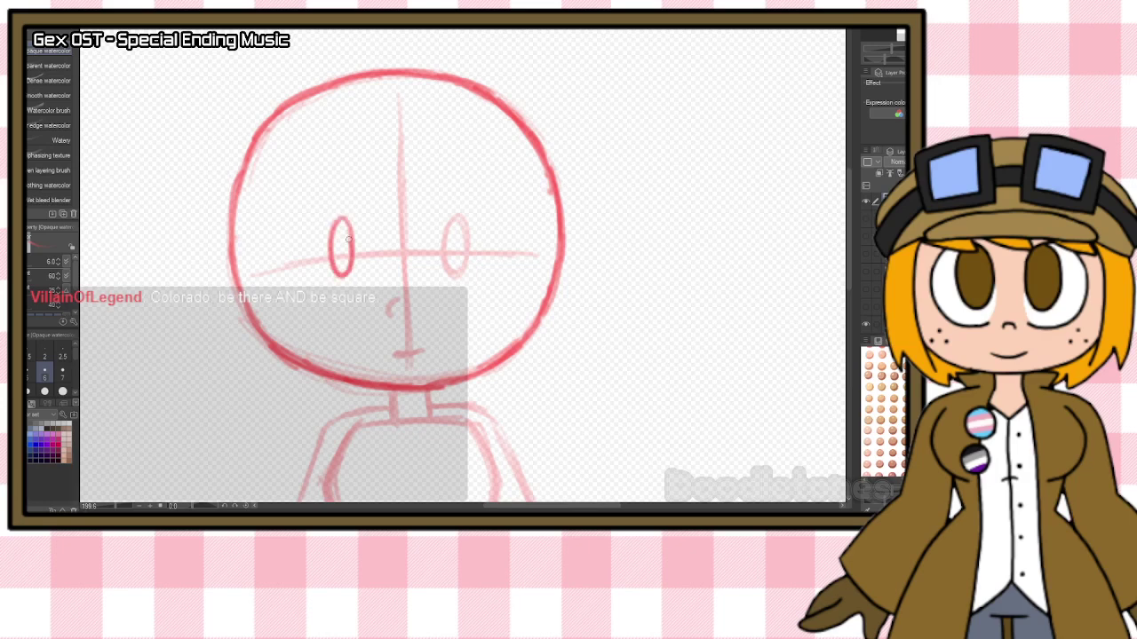
{"action": "mouse_move", "coordinate": [437, 222]}
{"action": "left_mouse_down"}
{"action": "mouse_move", "coordinate": [444, 271]}
{"action": "mouse_move", "coordinate": [465, 259]}
{"action": "mouse_move", "coordinate": [456, 214]}
{"action": "mouse_move", "coordinate": [444, 232]}
{"action": "left_mouse_up"}
{"action": "left_click_drag", "start_coordinate": [347, 225], "coordinate": [353, 266]}
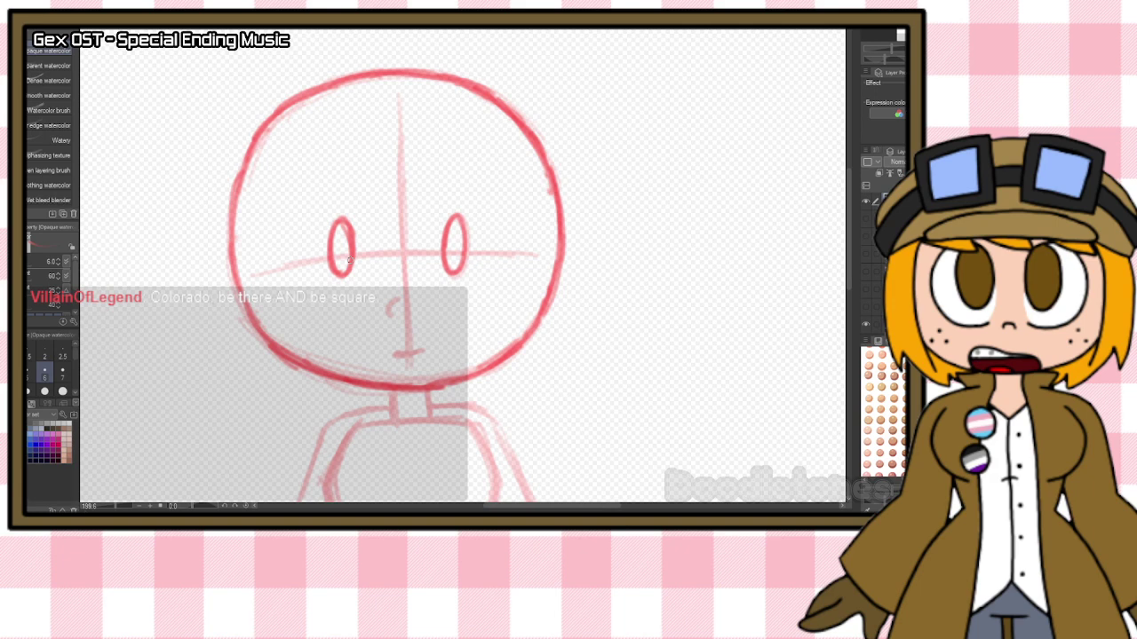
{"action": "left_click_drag", "start_coordinate": [321, 212], "coordinate": [361, 219]}
{"action": "left_click_drag", "start_coordinate": [439, 219], "coordinate": [469, 205]}
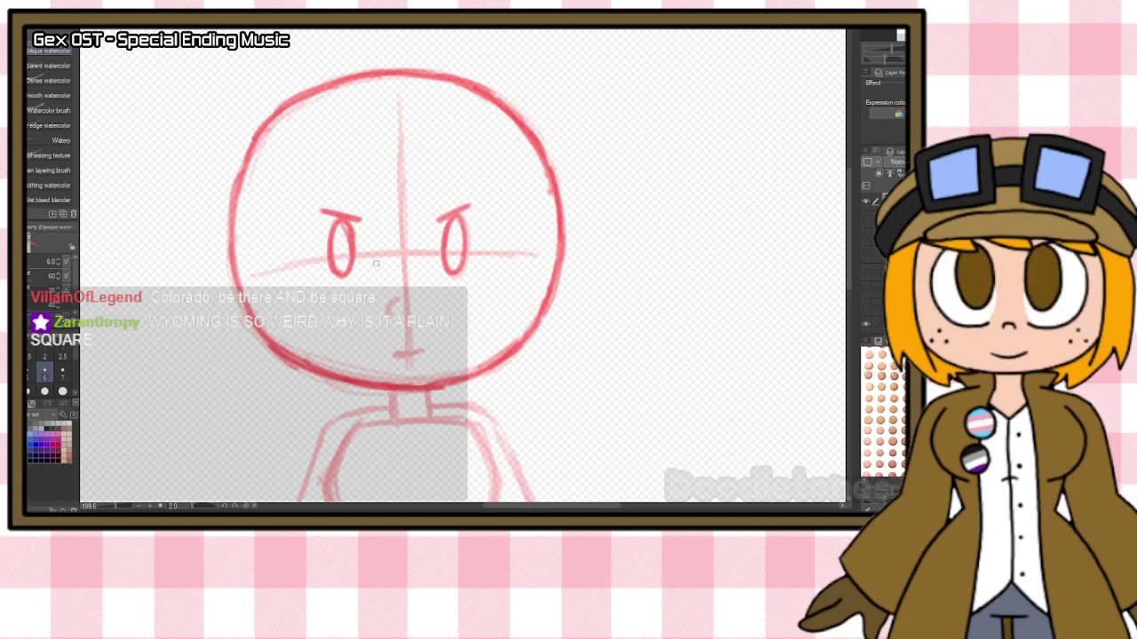
{"action": "key", "text": "ctrl+z"}
{"action": "key", "text": "ctrl+z"}
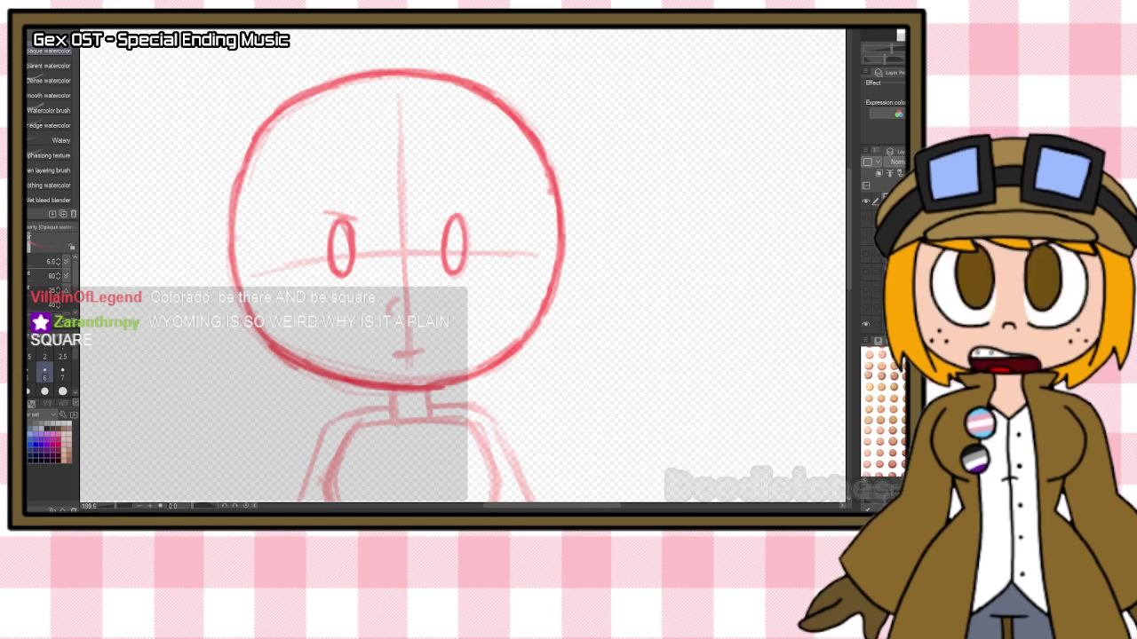
Draw a lid line inside each eye slanting down toward the nose, and trace the nose and a short flat mouth.
{"action": "left_click_drag", "start_coordinate": [332, 229], "coordinate": [356, 241]}
{"action": "key", "text": "ctrl+z"}
{"action": "left_click_drag", "start_coordinate": [447, 240], "coordinate": [465, 231]}
{"action": "key", "text": "ctrl+z"}
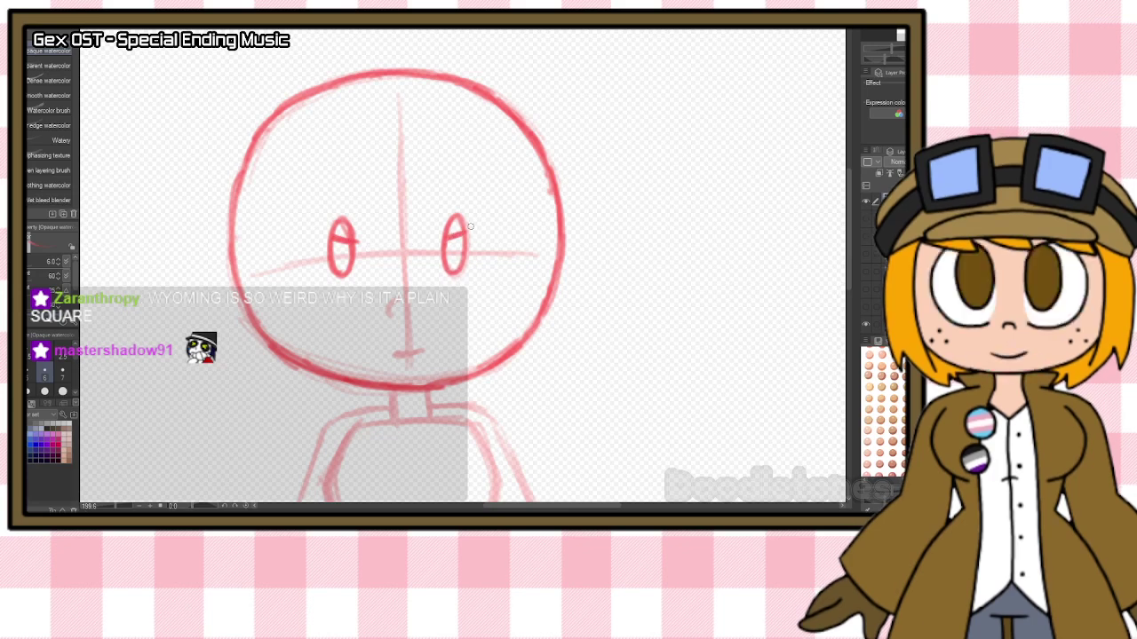
{"action": "key", "text": "e"}
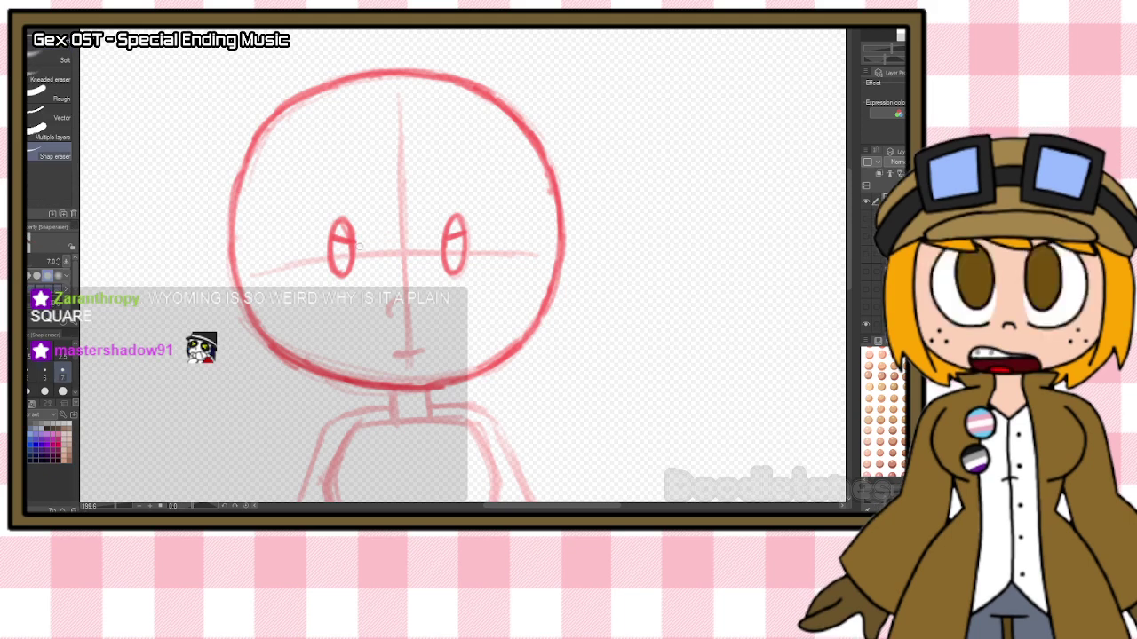
{"action": "key", "text": "b"}
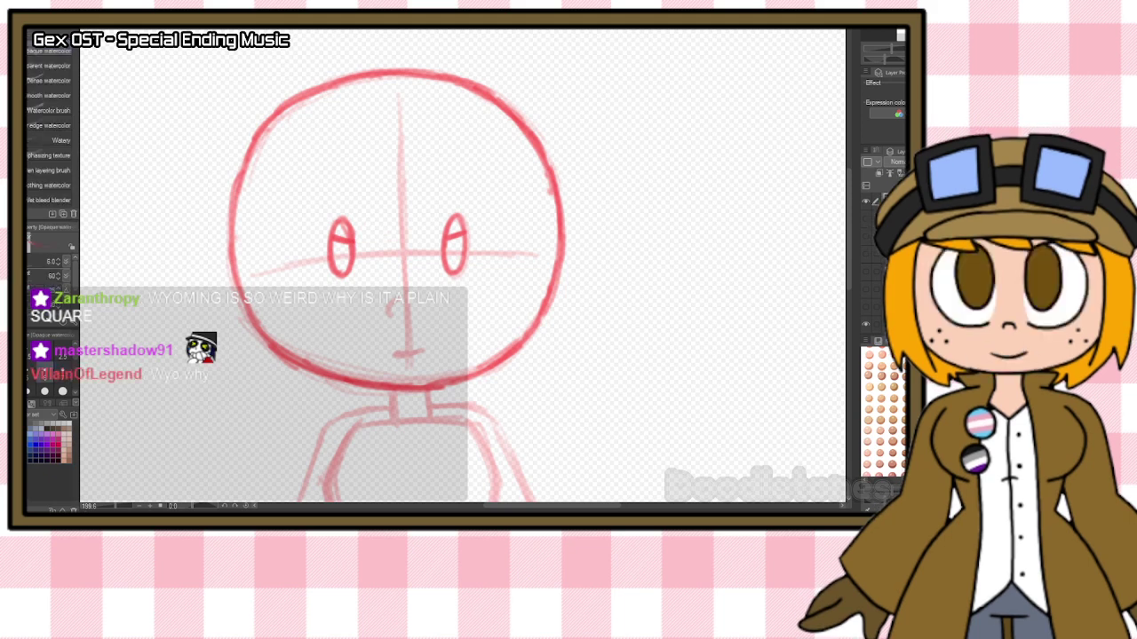
{"action": "left_click_drag", "start_coordinate": [397, 300], "coordinate": [389, 312]}
{"action": "left_click_drag", "start_coordinate": [393, 355], "coordinate": [422, 352]}
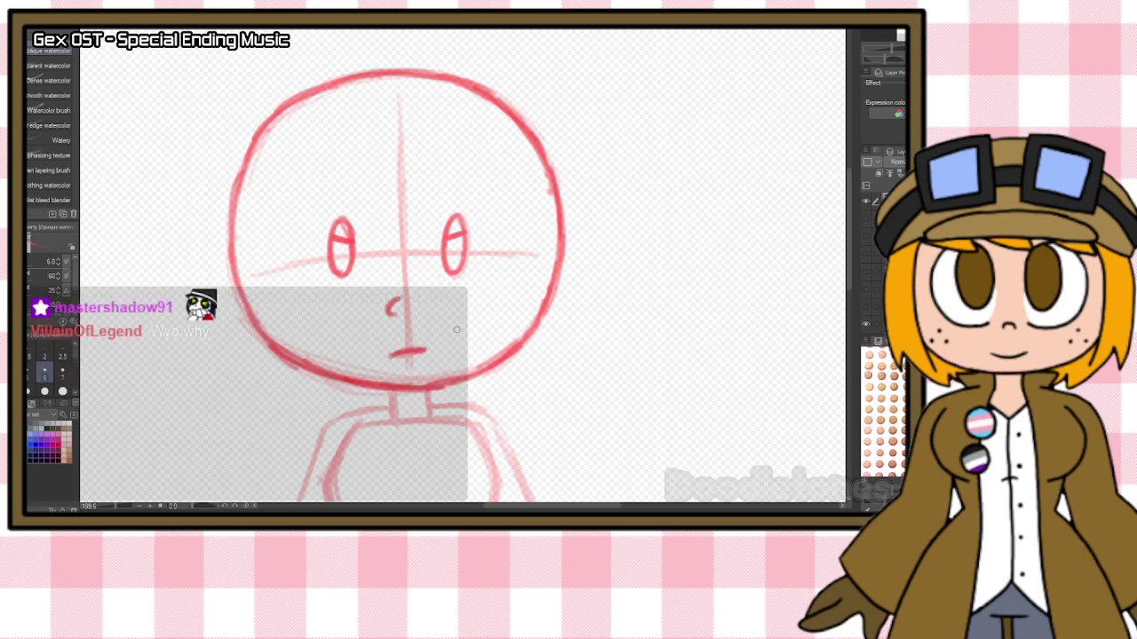
Trace the short neck lines and both curved sides of the upper torso over the base body.
{"action": "scroll", "coordinate": [467, 161], "scroll_direction": "down", "scroll_amount": 1}
{"action": "scroll", "coordinate": [467, 161], "scroll_direction": "down", "scroll_amount": 3}
{"action": "scroll", "coordinate": [469, 295], "scroll_direction": "up", "scroll_amount": 3}
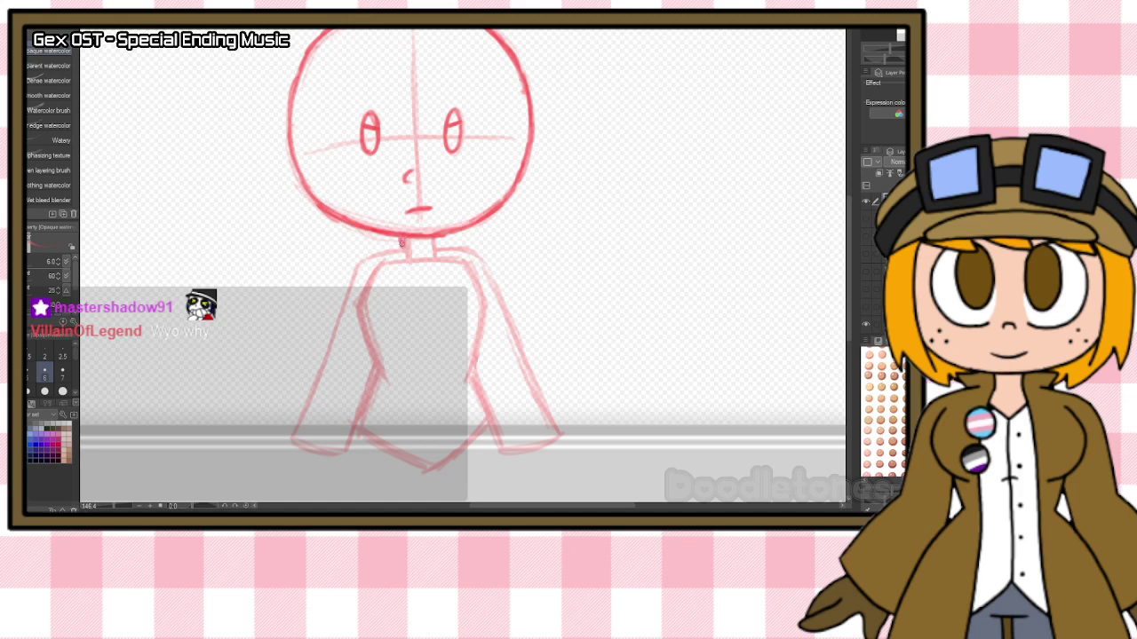
{"action": "mouse_move", "coordinate": [432, 242]}
{"action": "left_mouse_down"}
{"action": "mouse_move", "coordinate": [372, 275]}
{"action": "mouse_move", "coordinate": [359, 312]}
{"action": "mouse_move", "coordinate": [382, 378]}
{"action": "left_mouse_up"}
{"action": "mouse_move", "coordinate": [466, 269]}
{"action": "left_mouse_down"}
{"action": "mouse_move", "coordinate": [485, 322]}
{"action": "mouse_move", "coordinate": [467, 378]}
{"action": "left_mouse_up"}
Sketch a hand with spread fingers to the right of the torso, refining the finger shapes and erasing stray lines.
{"action": "mouse_move", "coordinate": [632, 270]}
{"action": "left_mouse_down"}
{"action": "mouse_move", "coordinate": [582, 290]}
{"action": "mouse_move", "coordinate": [600, 308]}
{"action": "mouse_move", "coordinate": [602, 298]}
{"action": "mouse_move", "coordinate": [591, 319]}
{"action": "mouse_move", "coordinate": [602, 303]}
{"action": "mouse_move", "coordinate": [607, 327]}
{"action": "mouse_move", "coordinate": [595, 333]}
{"action": "mouse_move", "coordinate": [610, 320]}
{"action": "mouse_move", "coordinate": [615, 330]}
{"action": "mouse_move", "coordinate": [606, 334]}
{"action": "mouse_move", "coordinate": [613, 315]}
{"action": "mouse_move", "coordinate": [628, 324]}
{"action": "mouse_move", "coordinate": [611, 350]}
{"action": "mouse_move", "coordinate": [628, 322]}
{"action": "mouse_move", "coordinate": [634, 347]}
{"action": "mouse_move", "coordinate": [653, 321]}
{"action": "mouse_move", "coordinate": [629, 328]}
{"action": "mouse_move", "coordinate": [620, 355]}
{"action": "mouse_move", "coordinate": [613, 326]}
{"action": "mouse_move", "coordinate": [600, 343]}
{"action": "mouse_move", "coordinate": [606, 328]}
{"action": "mouse_move", "coordinate": [622, 353]}
{"action": "left_mouse_up"}
{"action": "mouse_move", "coordinate": [581, 298]}
{"action": "left_mouse_down"}
{"action": "mouse_move", "coordinate": [586, 326]}
{"action": "mouse_move", "coordinate": [608, 327]}
{"action": "mouse_move", "coordinate": [584, 334]}
{"action": "mouse_move", "coordinate": [584, 322]}
{"action": "mouse_move", "coordinate": [607, 323]}
{"action": "mouse_move", "coordinate": [593, 311]}
{"action": "mouse_move", "coordinate": [601, 302]}
{"action": "mouse_move", "coordinate": [573, 309]}
{"action": "mouse_move", "coordinate": [595, 282]}
{"action": "mouse_move", "coordinate": [638, 268]}
{"action": "left_mouse_up"}
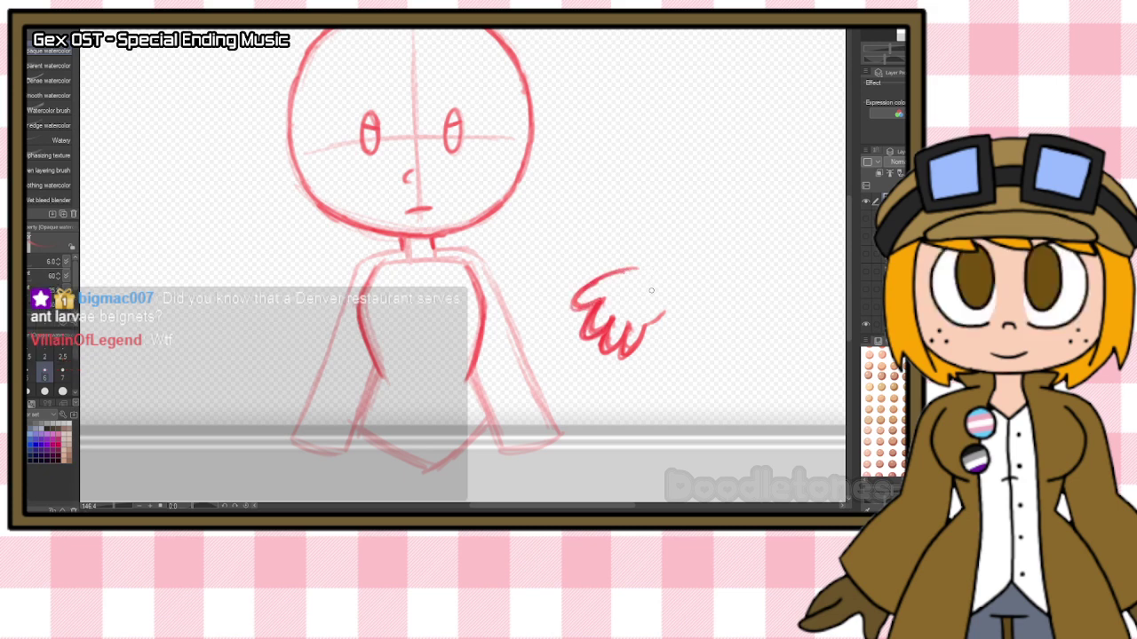
{"action": "key", "text": "e"}
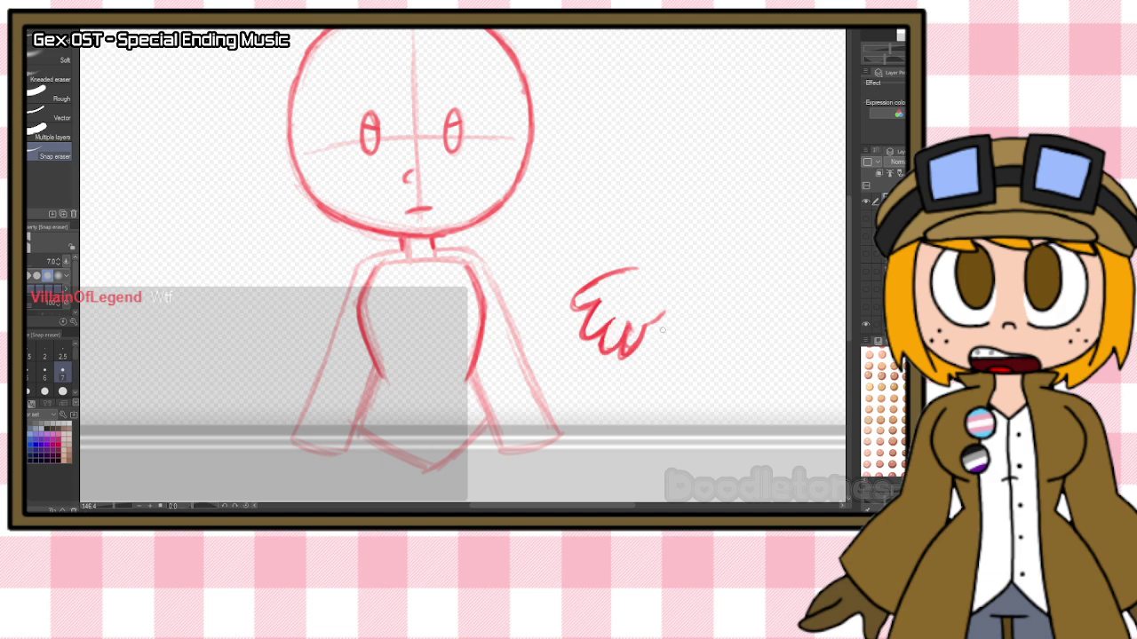
{"action": "key", "text": "b"}
{"action": "left_click_drag", "start_coordinate": [624, 330], "coordinate": [620, 354]}
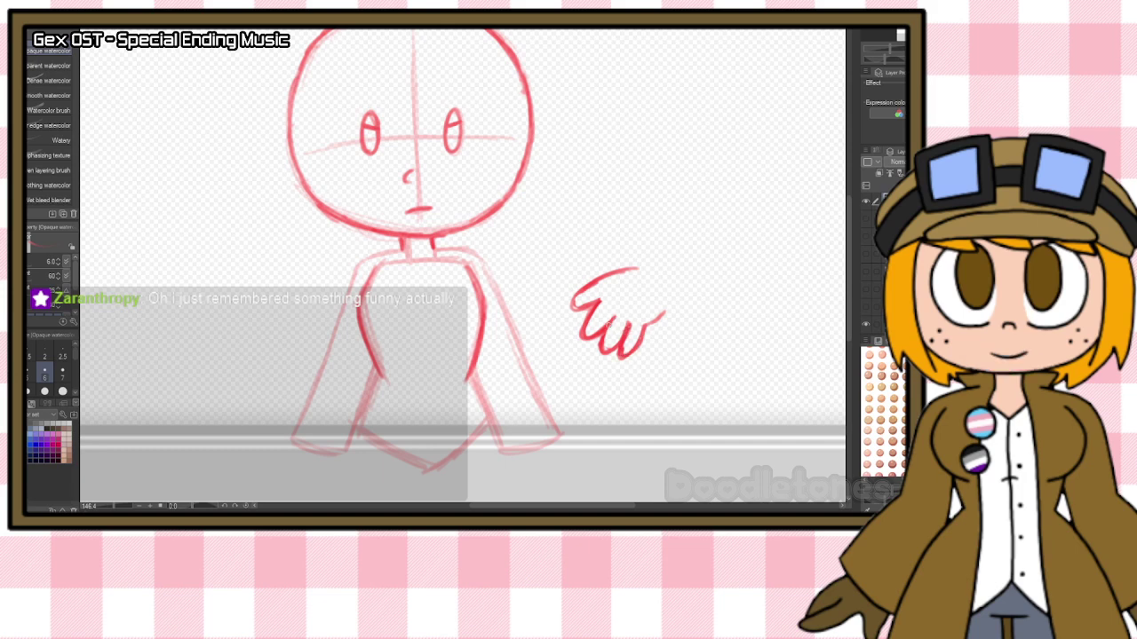
{"action": "mouse_move", "coordinate": [600, 307]}
{"action": "left_mouse_down"}
{"action": "mouse_move", "coordinate": [587, 323]}
{"action": "mouse_move", "coordinate": [582, 314]}
{"action": "left_mouse_up"}
{"action": "key", "text": "e"}
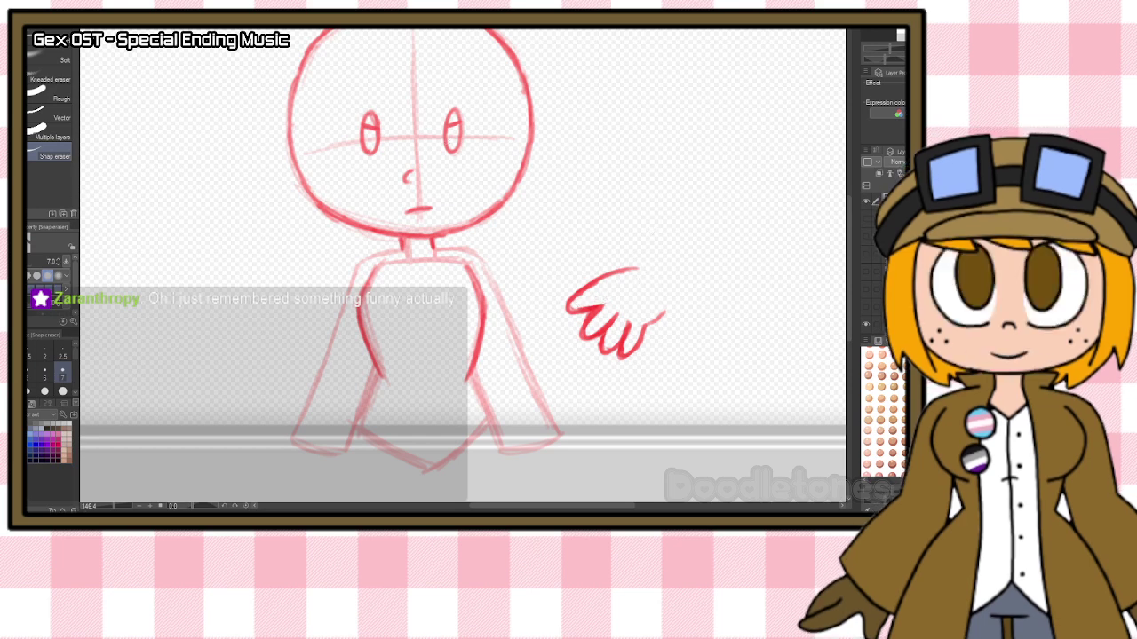
{"action": "key", "text": "b"}
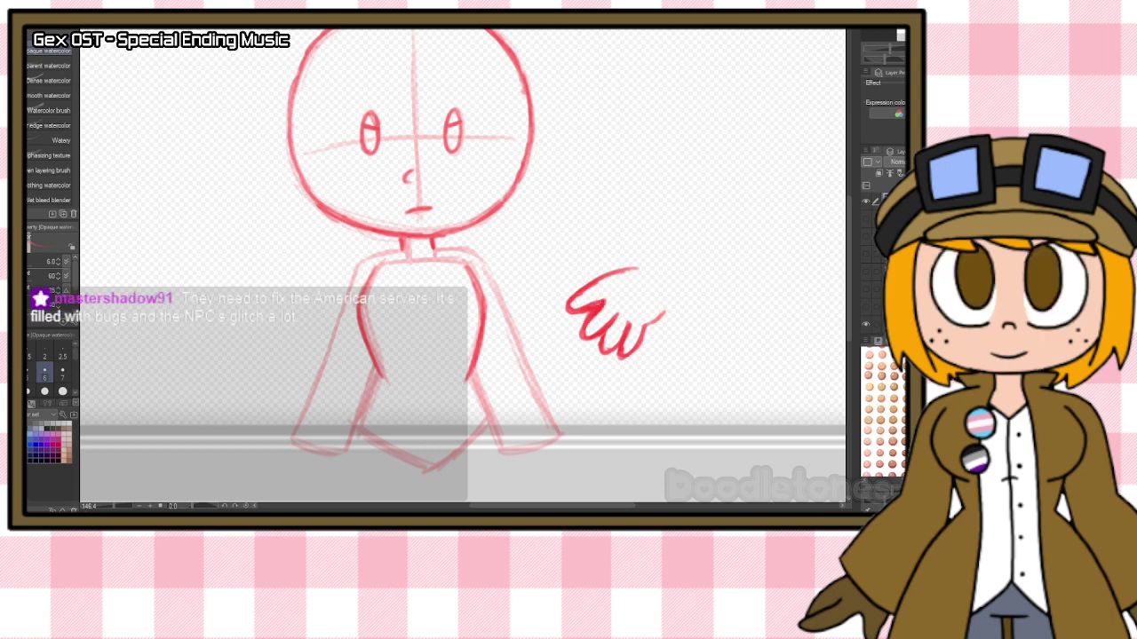
{"action": "key", "text": "e"}
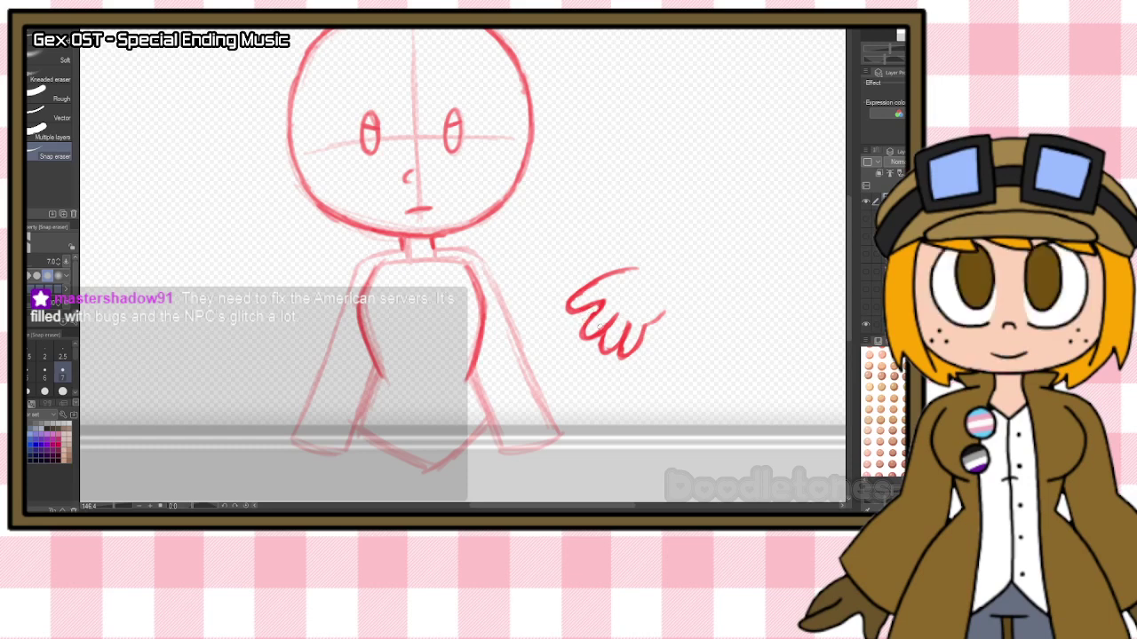
Extend the hand's upper and lower edges into a wrist with a rounded end, and add the digit above the fingers.
{"action": "key", "text": "b"}
{"action": "mouse_move", "coordinate": [631, 268]}
{"action": "left_mouse_down"}
{"action": "mouse_move", "coordinate": [584, 271]}
{"action": "mouse_move", "coordinate": [682, 262]}
{"action": "left_mouse_up"}
{"action": "mouse_move", "coordinate": [657, 316]}
{"action": "left_mouse_down"}
{"action": "mouse_move", "coordinate": [727, 308]}
{"action": "mouse_move", "coordinate": [663, 313]}
{"action": "left_mouse_up"}
{"action": "mouse_move", "coordinate": [632, 266]}
{"action": "left_mouse_down"}
{"action": "mouse_move", "coordinate": [715, 261]}
{"action": "mouse_move", "coordinate": [698, 258]}
{"action": "mouse_move", "coordinate": [729, 280]}
{"action": "mouse_move", "coordinate": [729, 269]}
{"action": "mouse_move", "coordinate": [731, 296]}
{"action": "mouse_move", "coordinate": [705, 314]}
{"action": "mouse_move", "coordinate": [671, 313]}
{"action": "mouse_move", "coordinate": [721, 310]}
{"action": "mouse_move", "coordinate": [695, 314]}
{"action": "mouse_move", "coordinate": [726, 304]}
{"action": "mouse_move", "coordinate": [732, 272]}
{"action": "mouse_move", "coordinate": [668, 260]}
{"action": "left_mouse_up"}
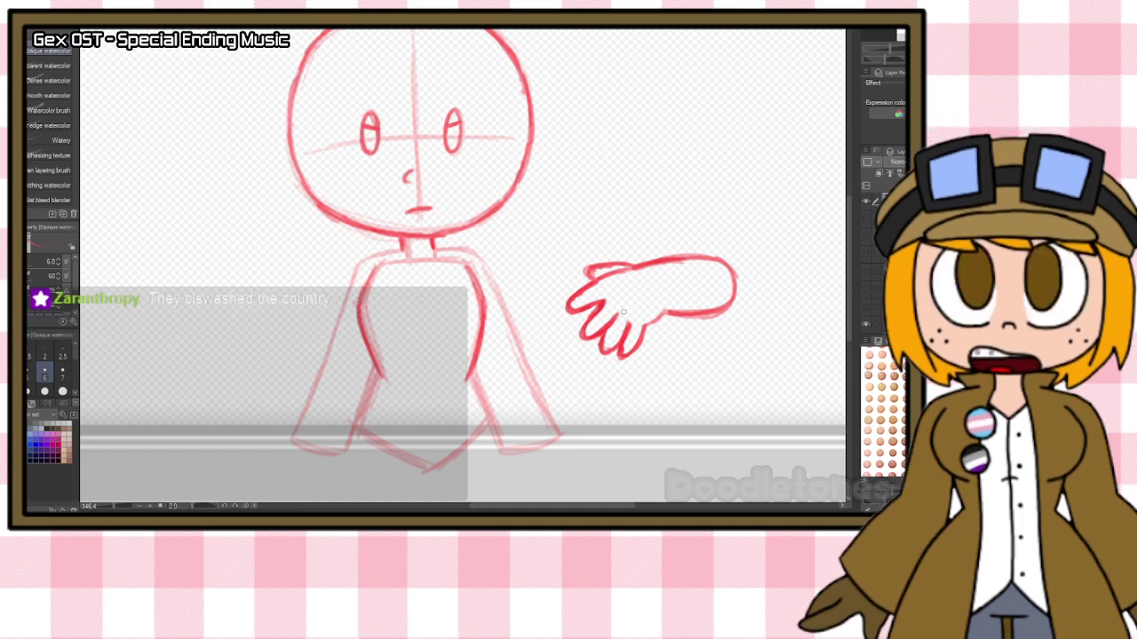
Lasso the separate forearm and hand sketch, move it across the torso with a slight rotation, and deselect it.
{"action": "key", "text": "m"}
{"action": "mouse_move", "coordinate": [728, 237]}
{"action": "left_mouse_down"}
{"action": "mouse_move", "coordinate": [582, 253]}
{"action": "mouse_move", "coordinate": [746, 329]}
{"action": "left_mouse_up"}
{"action": "key", "text": "ctrl+t"}
{"action": "mouse_move", "coordinate": [653, 315]}
{"action": "left_mouse_down"}
{"action": "mouse_move", "coordinate": [453, 368]}
{"action": "mouse_move", "coordinate": [444, 361]}
{"action": "left_mouse_up"}
{"action": "left_click_drag", "start_coordinate": [617, 320], "coordinate": [613, 332]}
{"action": "left_click_drag", "start_coordinate": [513, 348], "coordinate": [510, 340]}
{"action": "left_click", "coordinate": [431, 459]}
{"action": "key", "text": "ctrl+d"}
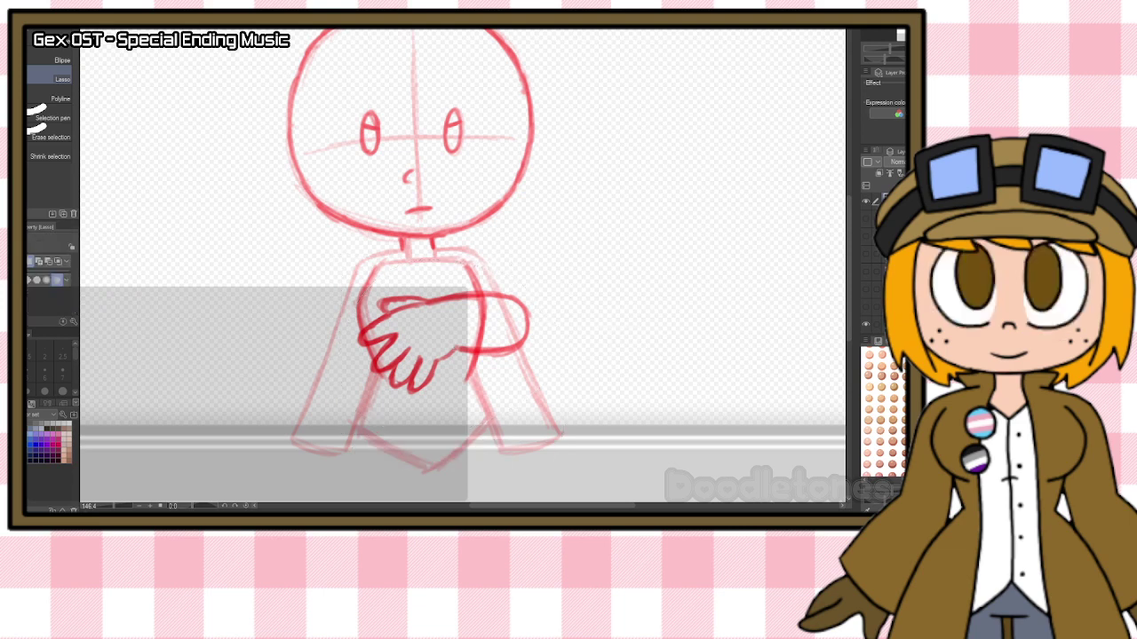
Sketch the shoulder and upper arm joining the folded forearm, plus the opposite arm's outer sleeve edge and cuff line.
{"action": "key", "text": "b"}
{"action": "mouse_move", "coordinate": [436, 248]}
{"action": "left_mouse_down"}
{"action": "mouse_move", "coordinate": [490, 264]}
{"action": "mouse_move", "coordinate": [496, 275]}
{"action": "mouse_move", "coordinate": [481, 257]}
{"action": "mouse_move", "coordinate": [520, 314]}
{"action": "mouse_move", "coordinate": [485, 255]}
{"action": "mouse_move", "coordinate": [524, 314]}
{"action": "left_mouse_up"}
{"action": "left_click_drag", "start_coordinate": [489, 260], "coordinate": [521, 311]}
{"action": "mouse_move", "coordinate": [401, 249]}
{"action": "left_mouse_down"}
{"action": "mouse_move", "coordinate": [350, 281]}
{"action": "mouse_move", "coordinate": [335, 339]}
{"action": "left_mouse_up"}
{"action": "mouse_move", "coordinate": [353, 281]}
{"action": "left_mouse_down"}
{"action": "mouse_move", "coordinate": [280, 417]}
{"action": "mouse_move", "coordinate": [299, 443]}
{"action": "mouse_move", "coordinate": [291, 433]}
{"action": "mouse_move", "coordinate": [340, 455]}
{"action": "left_mouse_up"}
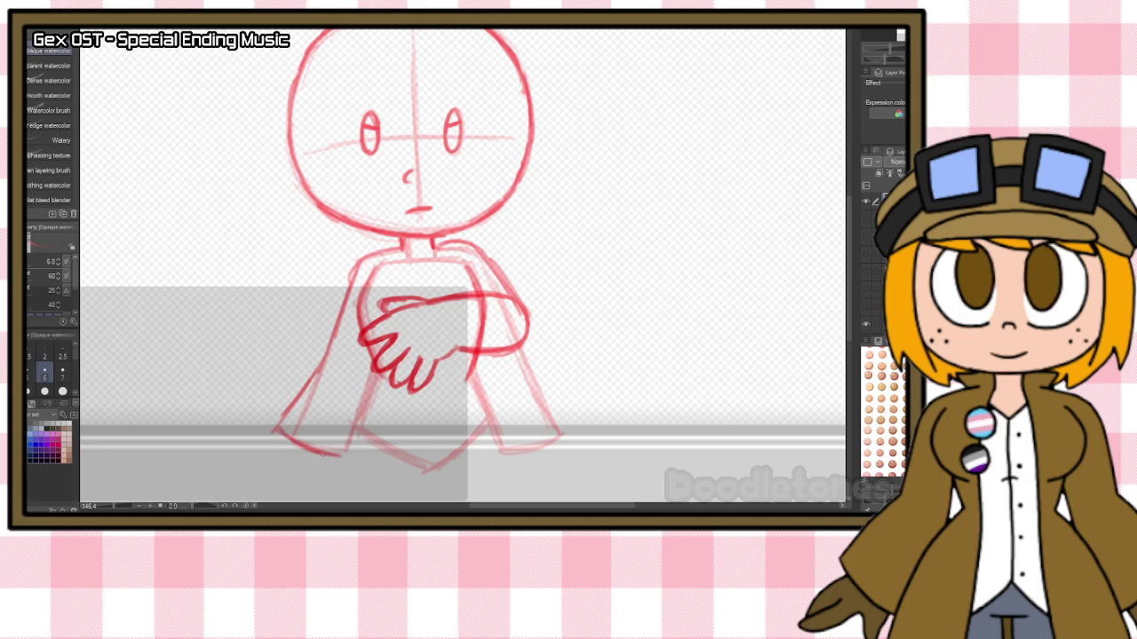
Trace the lower torso in darker strokes from the waist over the hips down to the pointed hem.
{"action": "left_click_drag", "start_coordinate": [378, 372], "coordinate": [354, 439]}
{"action": "left_click_drag", "start_coordinate": [352, 434], "coordinate": [449, 475]}
{"action": "left_click_drag", "start_coordinate": [470, 373], "coordinate": [497, 421]}
{"action": "left_click_drag", "start_coordinate": [496, 421], "coordinate": [448, 472]}
{"action": "left_click_drag", "start_coordinate": [478, 444], "coordinate": [428, 469]}
Draw the hanging sleeve's inner edge and build up its flared cuff with a second rim line.
{"action": "left_click_drag", "start_coordinate": [370, 387], "coordinate": [339, 455]}
{"action": "left_click_drag", "start_coordinate": [282, 428], "coordinate": [338, 454]}
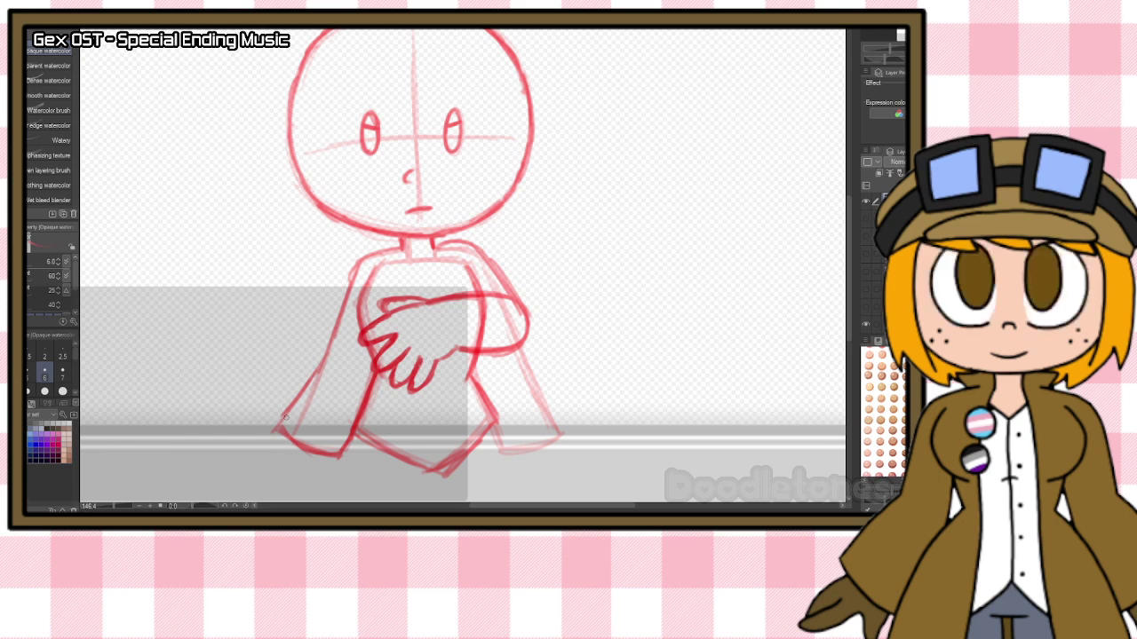
{"action": "left_click_drag", "start_coordinate": [285, 417], "coordinate": [334, 452]}
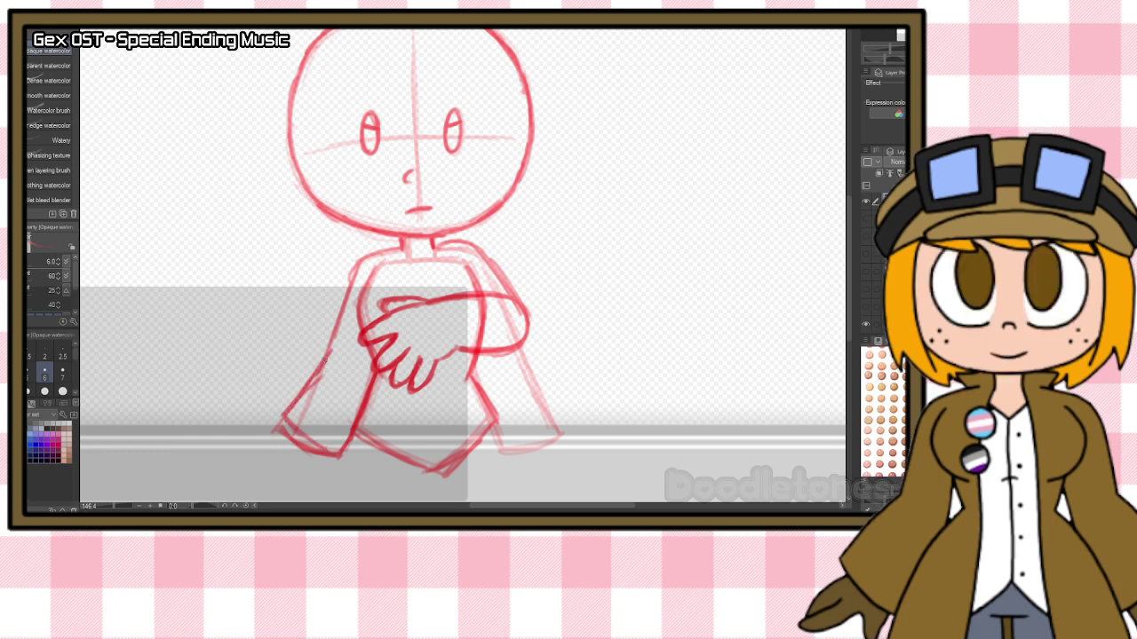
{"action": "mouse_move", "coordinate": [277, 428]}
{"action": "left_mouse_down"}
{"action": "mouse_move", "coordinate": [289, 455]}
{"action": "mouse_move", "coordinate": [330, 448]}
{"action": "mouse_move", "coordinate": [315, 453]}
{"action": "left_mouse_up"}
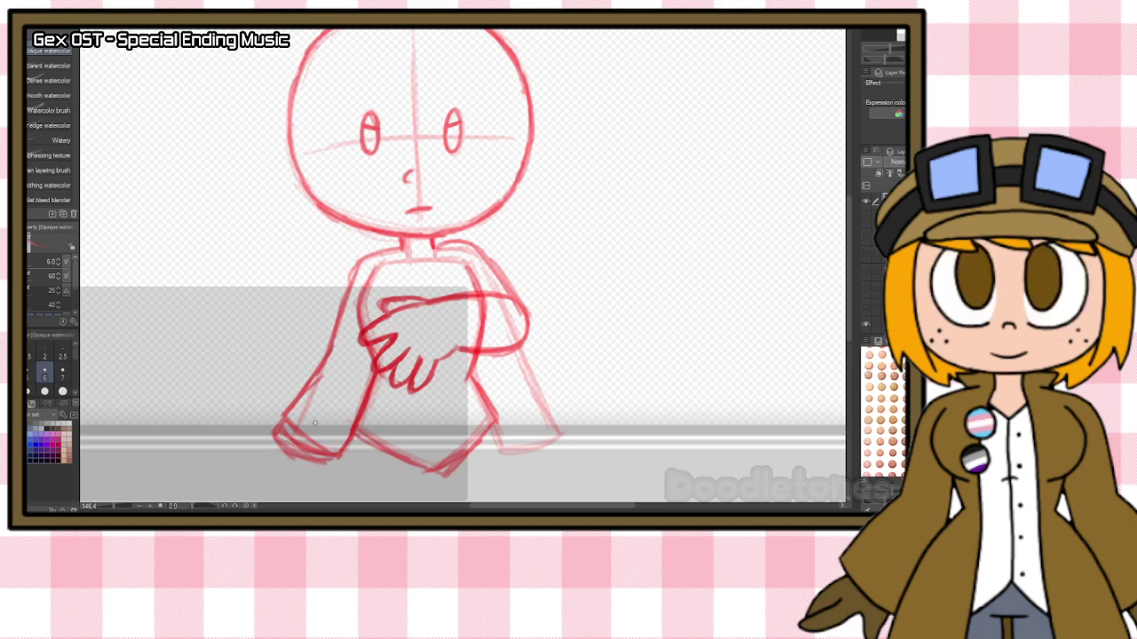
Draw short slanted eyelid lines across both eyes to give the face a stern look.
{"action": "scroll", "coordinate": [315, 423], "scroll_direction": "down", "scroll_amount": 2}
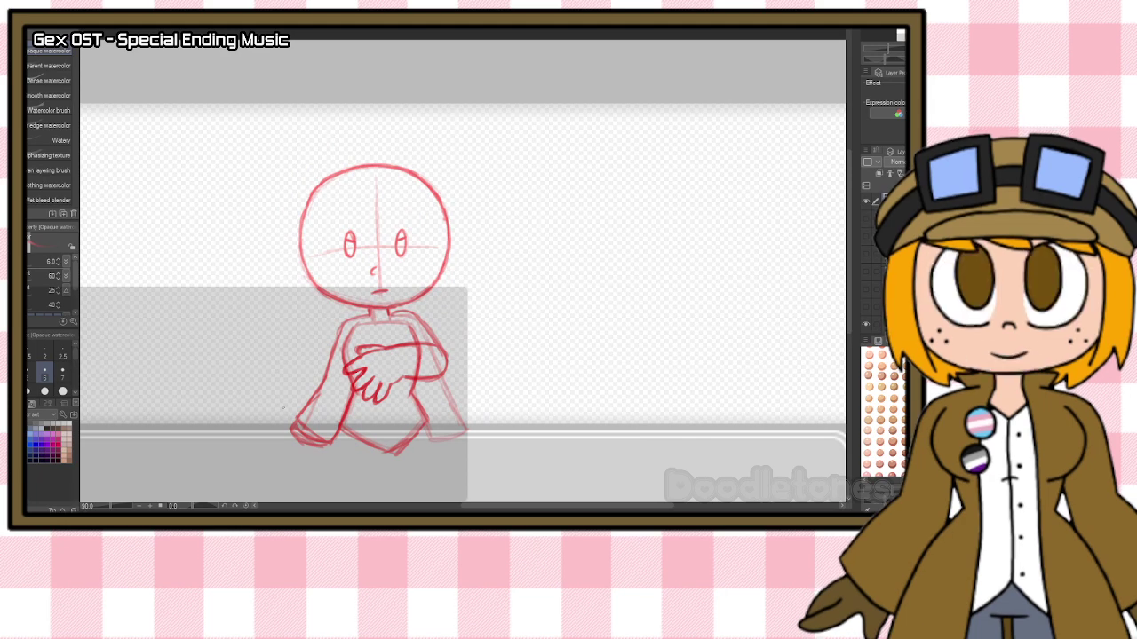
{"action": "scroll", "coordinate": [283, 408], "scroll_direction": "up", "scroll_amount": 1}
{"action": "scroll", "coordinate": [283, 407], "scroll_direction": "up", "scroll_amount": 2}
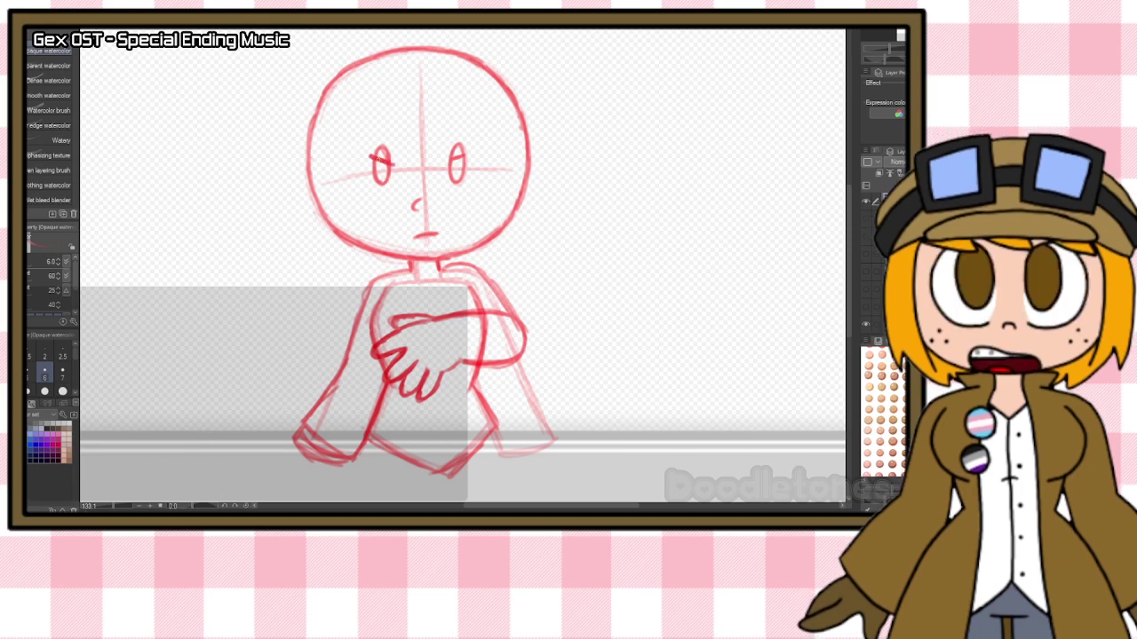
{"action": "left_click_drag", "start_coordinate": [448, 162], "coordinate": [464, 155]}
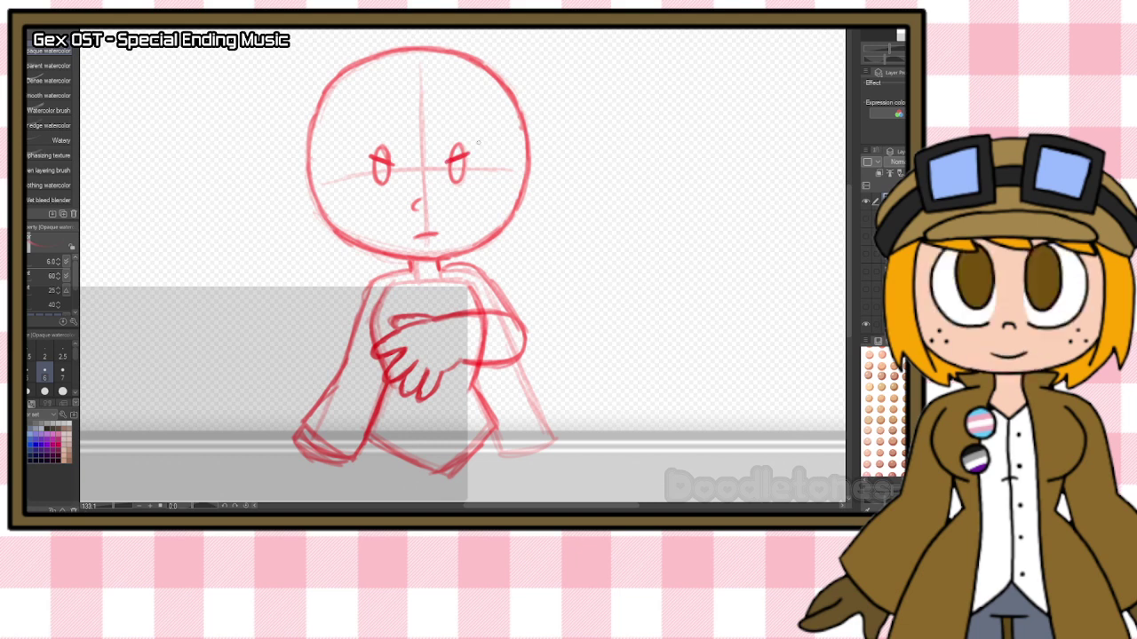
{"action": "scroll", "coordinate": [478, 142], "scroll_direction": "up", "scroll_amount": 3}
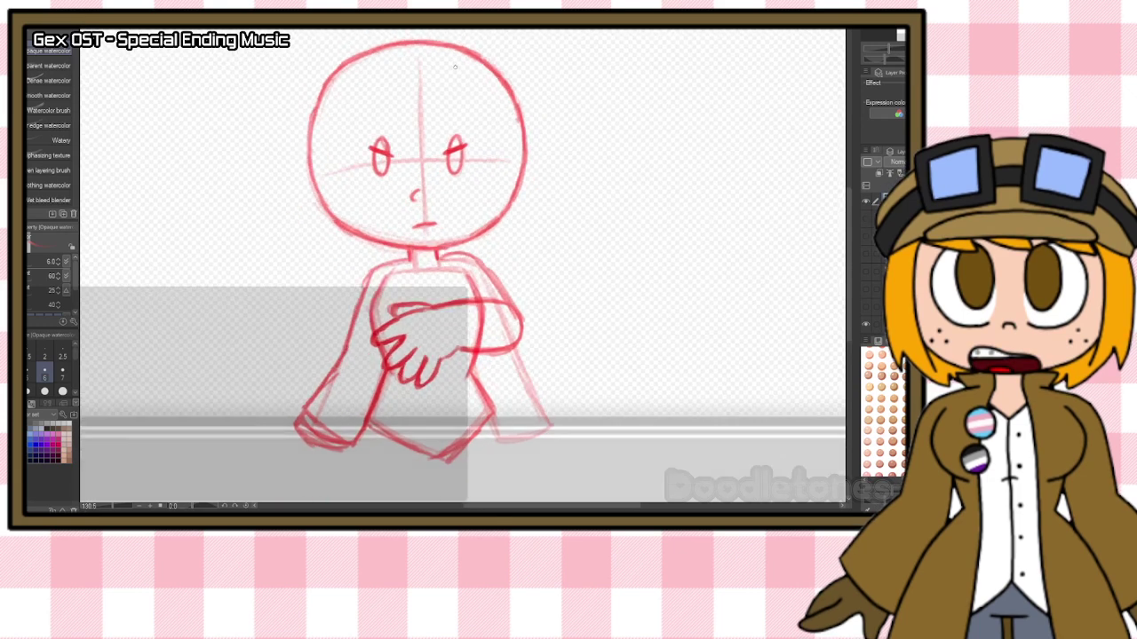
{"action": "scroll", "coordinate": [730, 209], "scroll_direction": "down", "scroll_amount": 3}
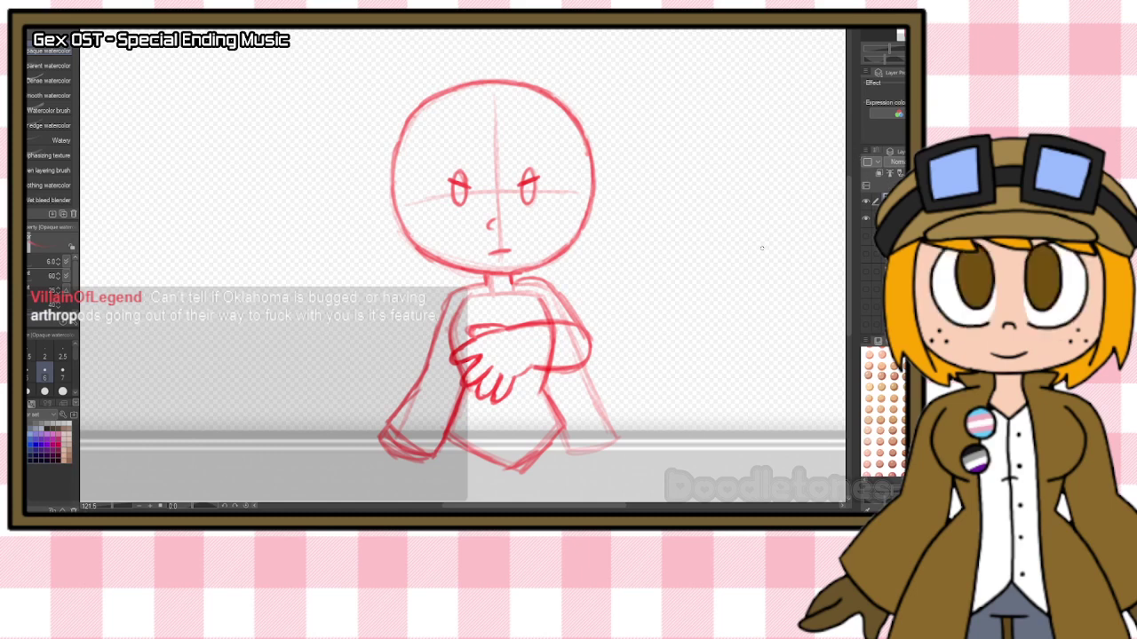
{"action": "scroll", "coordinate": [659, 339], "scroll_direction": "up", "scroll_amount": 2}
{"action": "scroll", "coordinate": [659, 338], "scroll_direction": "up", "scroll_amount": 2}
{"action": "scroll", "coordinate": [559, 361], "scroll_direction": "up", "scroll_amount": 1}
{"action": "scroll", "coordinate": [559, 360], "scroll_direction": "down", "scroll_amount": 2}
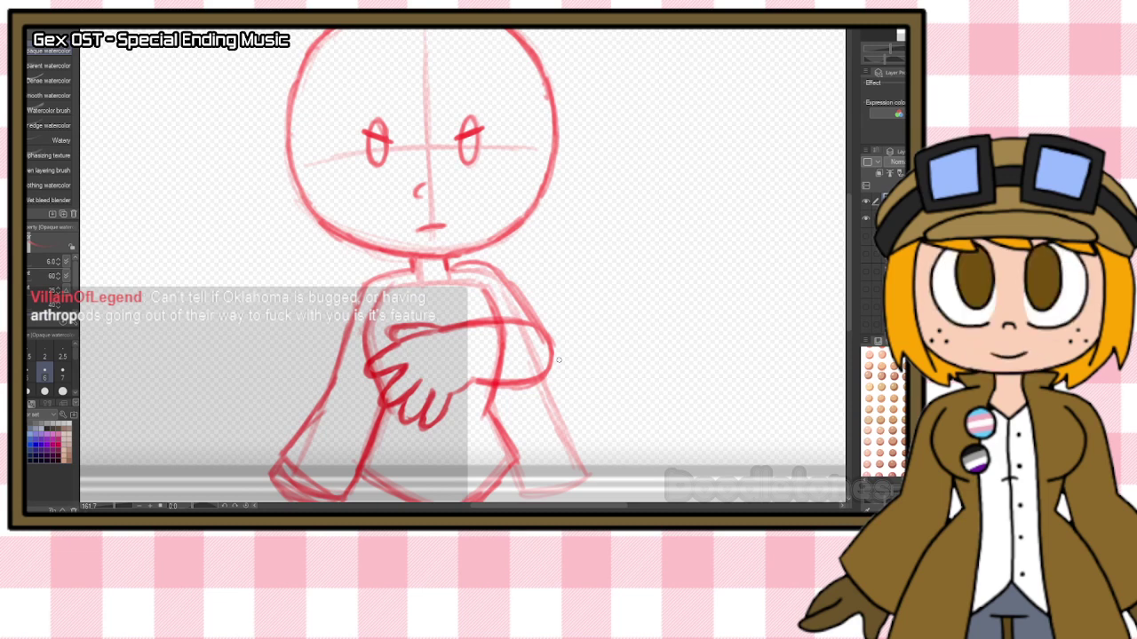
{"action": "scroll", "coordinate": [566, 271], "scroll_direction": "down", "scroll_amount": 2}
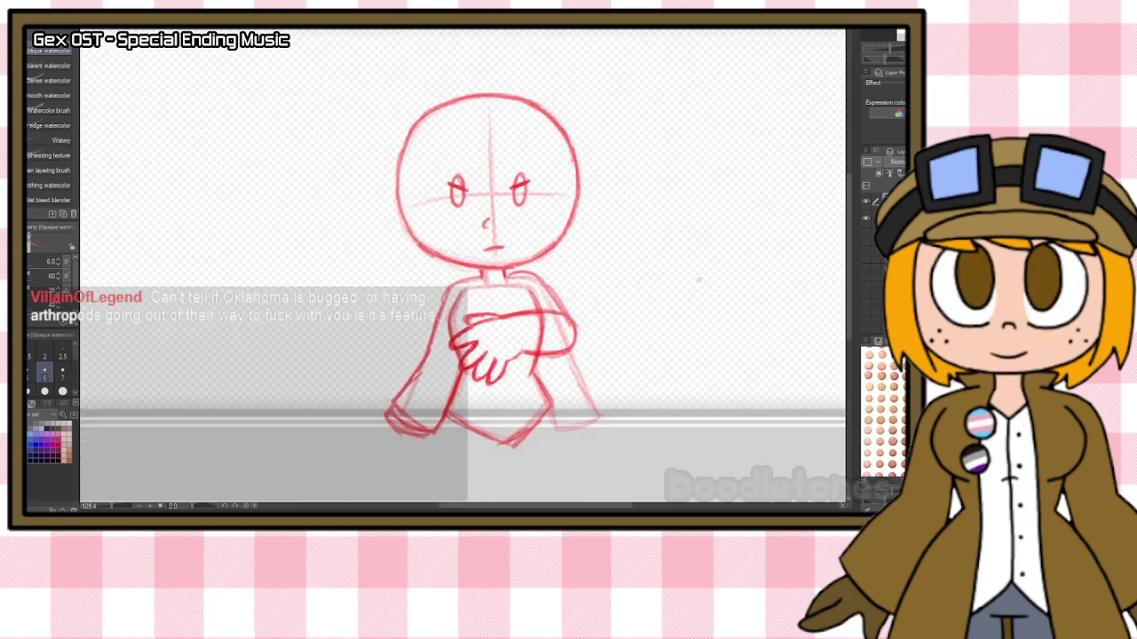
Hide the finished folded-arm pose sketch so only the faint base figure shows as a guide.
{"action": "left_click", "coordinate": [866, 200]}
{"action": "left_click", "coordinate": [866, 218]}
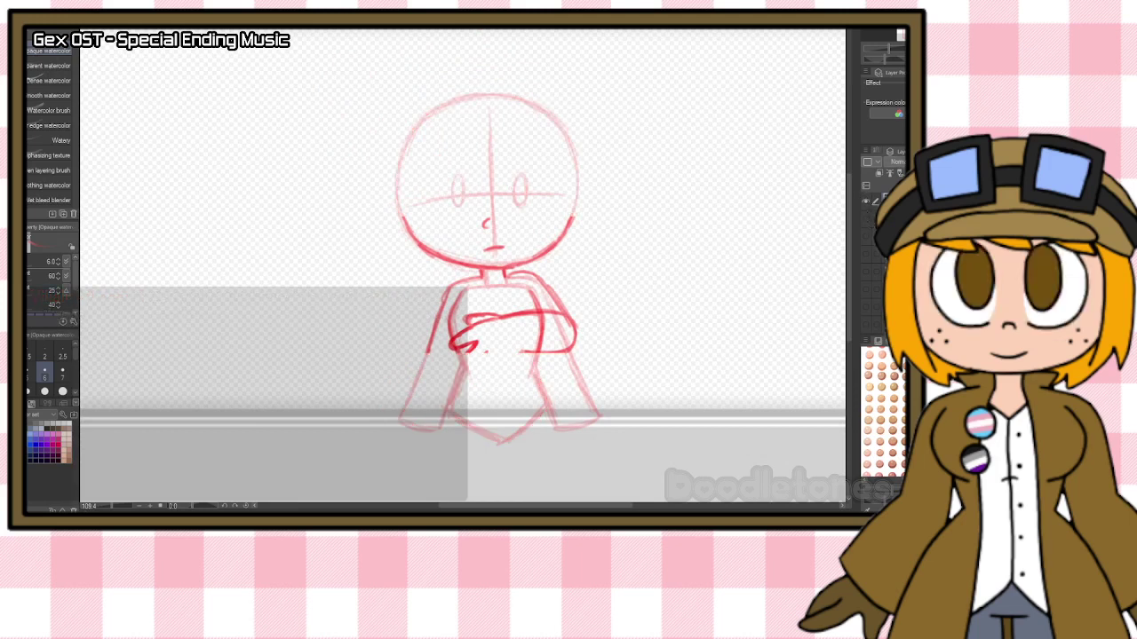
{"action": "scroll", "coordinate": [866, 231], "scroll_direction": "down", "scroll_amount": 2}
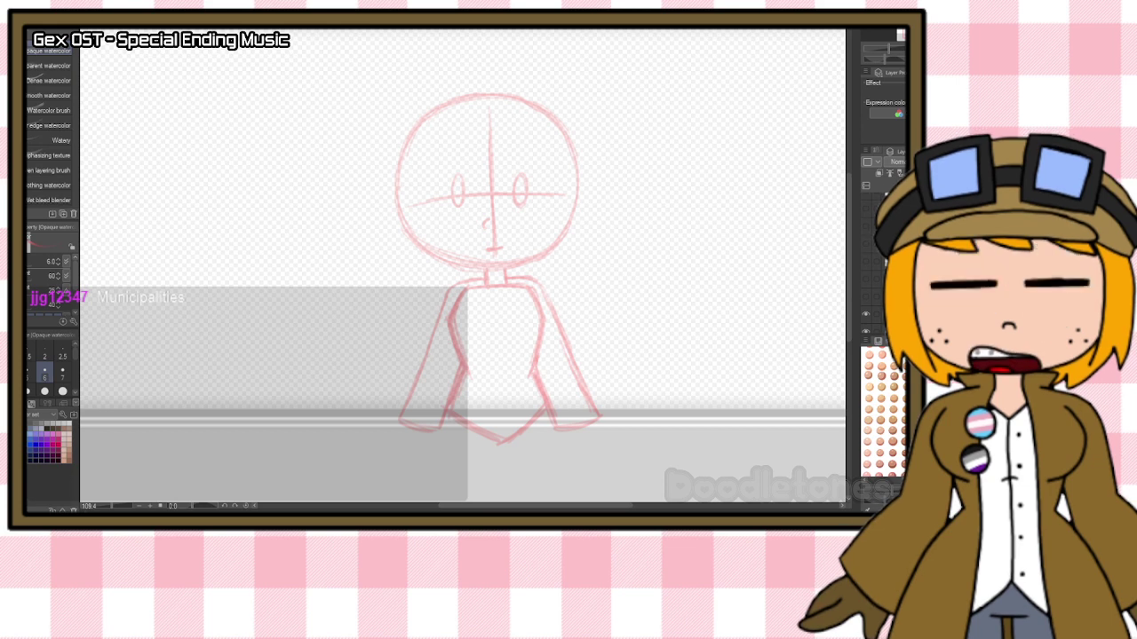
{"action": "scroll", "coordinate": [878, 257], "scroll_direction": "up", "scroll_amount": 3}
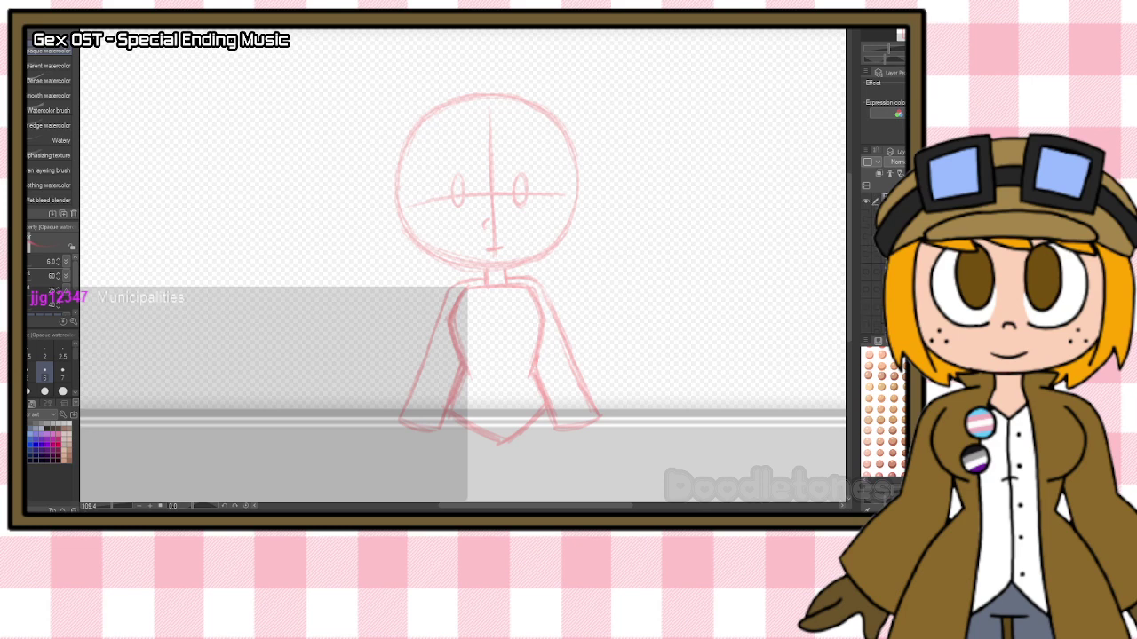
{"action": "scroll", "coordinate": [611, 169], "scroll_direction": "up", "scroll_amount": 5}
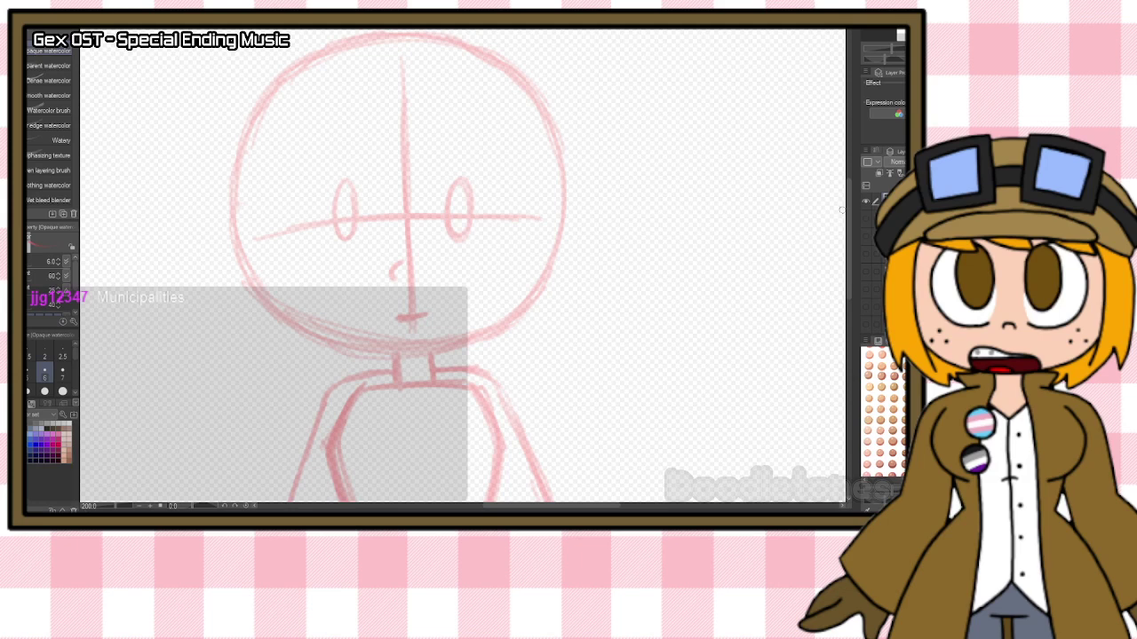
Trace the full outline of the head over the faint base figure in darker strokes.
{"action": "left_click_drag", "start_coordinate": [844, 211], "coordinate": [848, 195]}
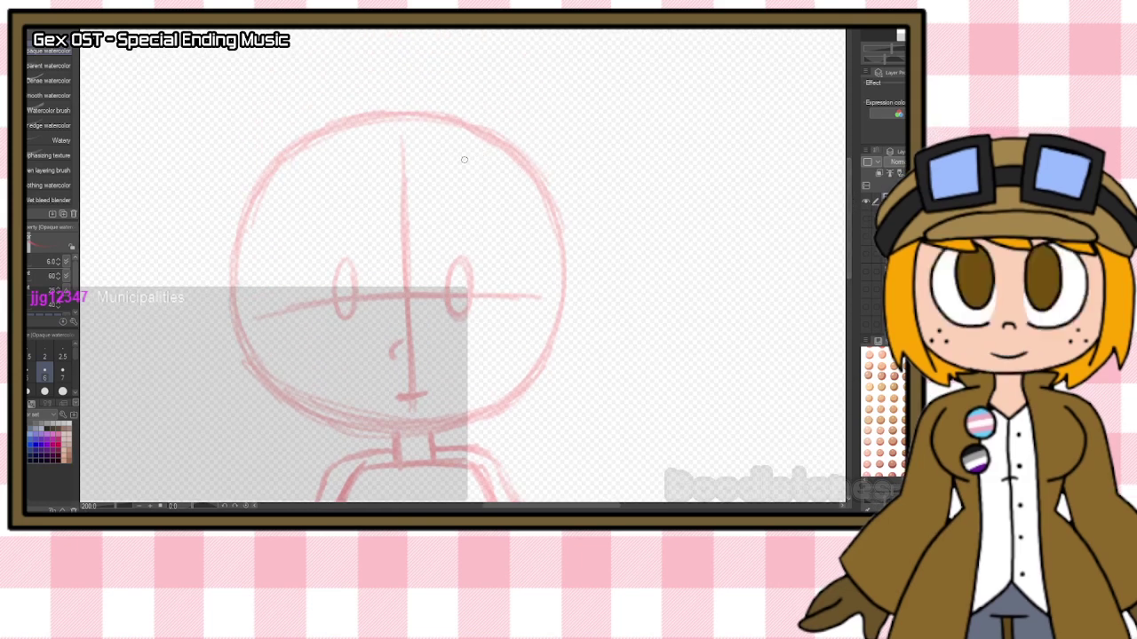
{"action": "scroll", "coordinate": [339, 145], "scroll_direction": "up", "scroll_amount": 1}
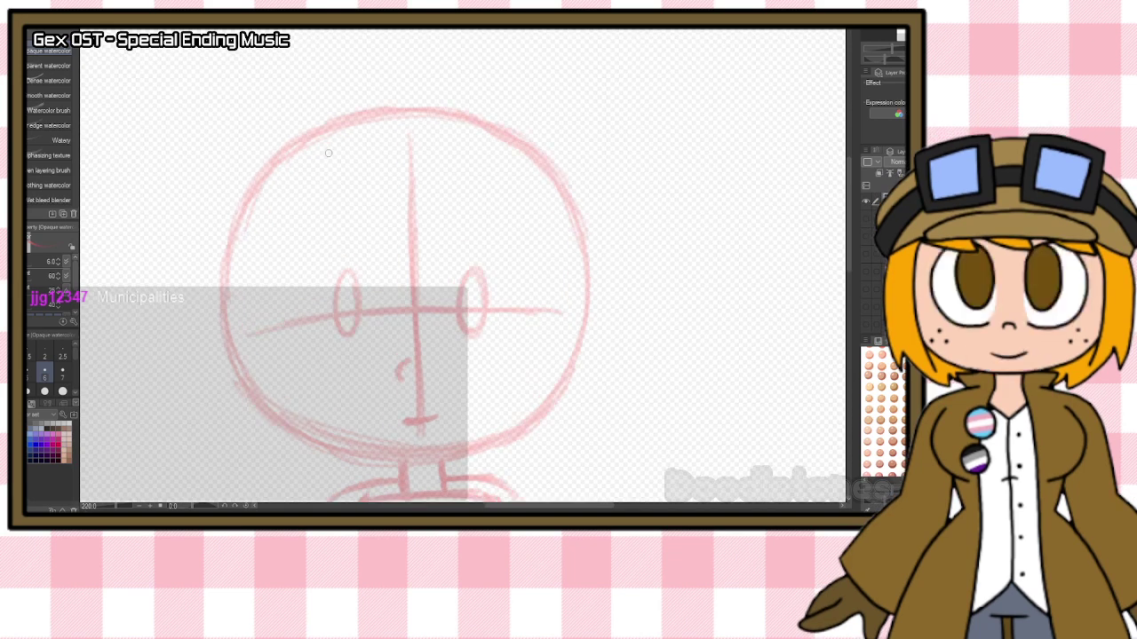
{"action": "mouse_move", "coordinate": [280, 167]}
{"action": "left_mouse_down"}
{"action": "mouse_move", "coordinate": [231, 233]}
{"action": "mouse_move", "coordinate": [240, 375]}
{"action": "mouse_move", "coordinate": [308, 438]}
{"action": "mouse_move", "coordinate": [395, 460]}
{"action": "mouse_move", "coordinate": [373, 454]}
{"action": "mouse_move", "coordinate": [480, 456]}
{"action": "left_mouse_up"}
{"action": "left_click_drag", "start_coordinate": [266, 162], "coordinate": [398, 109]}
{"action": "mouse_move", "coordinate": [307, 134]}
{"action": "left_mouse_down"}
{"action": "mouse_move", "coordinate": [464, 110]}
{"action": "mouse_move", "coordinate": [544, 173]}
{"action": "mouse_move", "coordinate": [584, 268]}
{"action": "mouse_move", "coordinate": [579, 352]}
{"action": "mouse_move", "coordinate": [564, 391]}
{"action": "mouse_move", "coordinate": [524, 429]}
{"action": "mouse_move", "coordinate": [462, 460]}
{"action": "mouse_move", "coordinate": [562, 408]}
{"action": "left_mouse_up"}
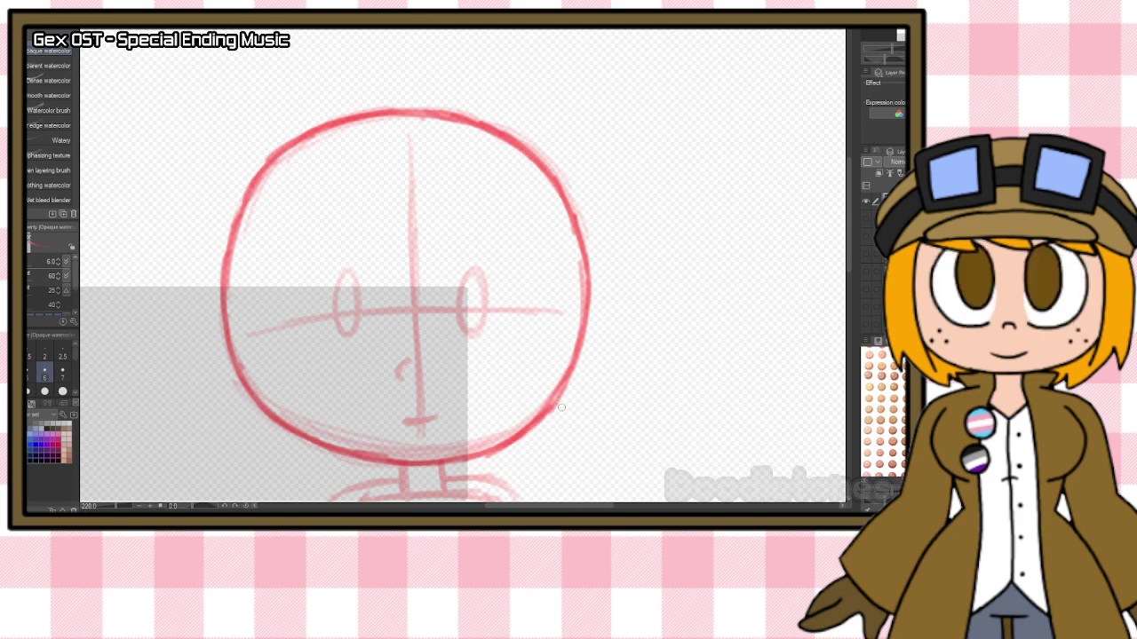
Sketch new face guidelines for a turned head: a curved vertical line right of centre and a lower horizontal eye line.
{"action": "left_click_drag", "start_coordinate": [448, 127], "coordinate": [462, 342]}
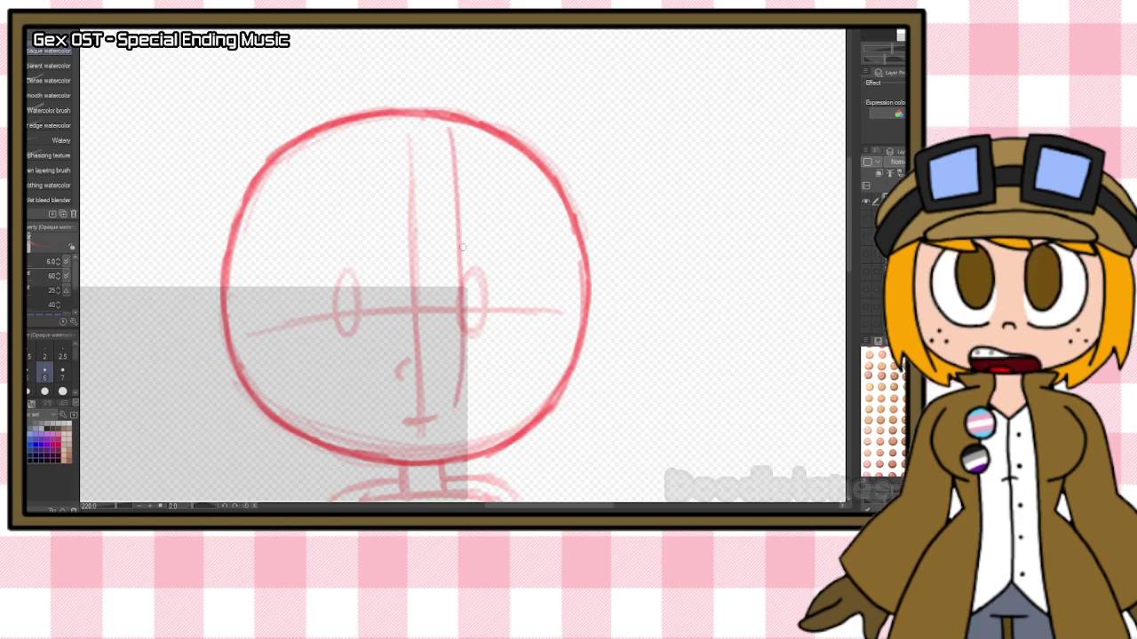
{"action": "left_click_drag", "start_coordinate": [268, 357], "coordinate": [541, 352]}
{"action": "left_click_drag", "start_coordinate": [467, 355], "coordinate": [561, 349]}
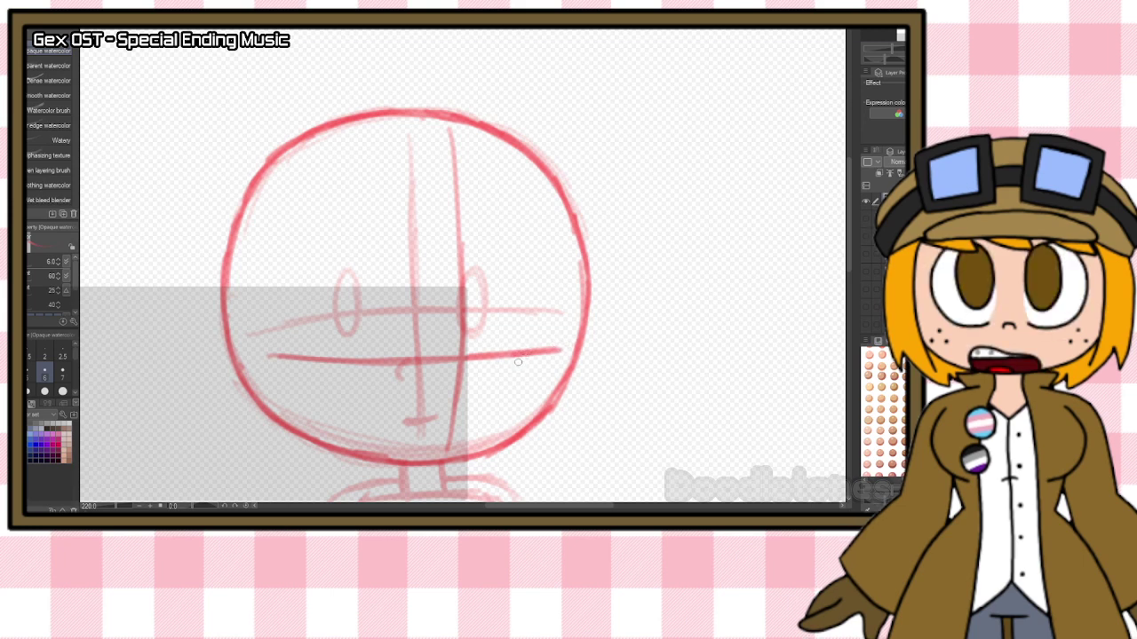
Draw two oval eyes with slanted lids on the new guideline, a small curved nose and a short frowning mouth.
{"action": "mouse_move", "coordinate": [407, 328]}
{"action": "left_mouse_down"}
{"action": "mouse_move", "coordinate": [425, 382]}
{"action": "mouse_move", "coordinate": [405, 322]}
{"action": "mouse_move", "coordinate": [437, 318]}
{"action": "left_mouse_up"}
{"action": "mouse_move", "coordinate": [533, 331]}
{"action": "left_mouse_down"}
{"action": "mouse_move", "coordinate": [529, 376]}
{"action": "mouse_move", "coordinate": [522, 346]}
{"action": "mouse_move", "coordinate": [559, 332]}
{"action": "left_mouse_up"}
{"action": "left_click_drag", "start_coordinate": [484, 393], "coordinate": [493, 410]}
{"action": "left_click_drag", "start_coordinate": [381, 437], "coordinate": [418, 444]}
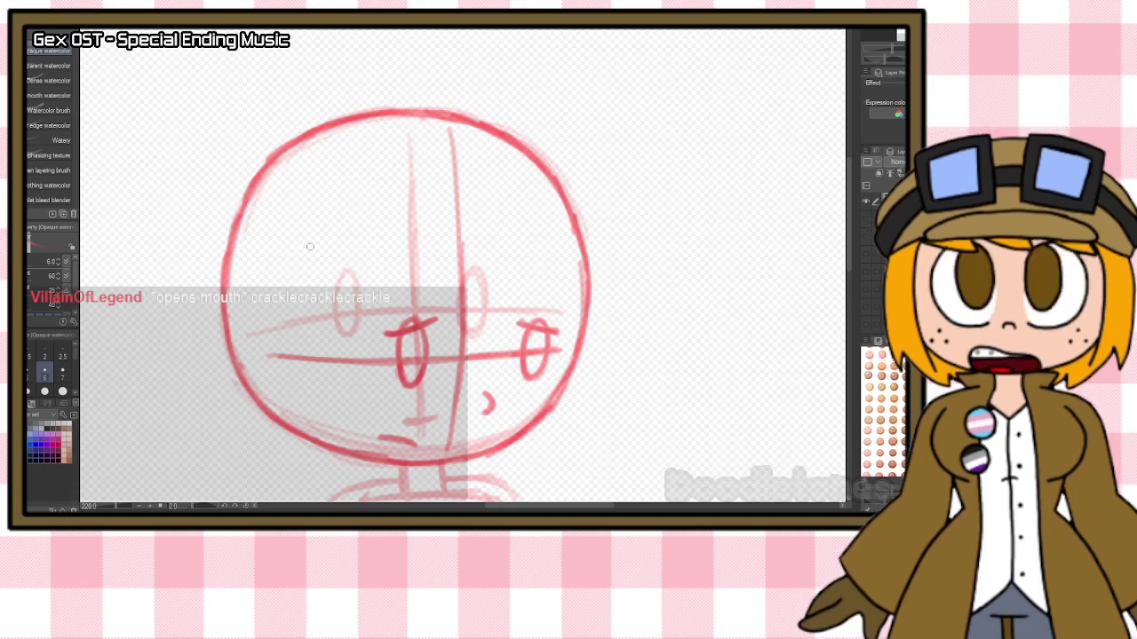
Draw the neck lines and trace both sides of the upper torso down to the waist.
{"action": "scroll", "coordinate": [342, 275], "scroll_direction": "down", "scroll_amount": 5}
{"action": "scroll", "coordinate": [387, 418], "scroll_direction": "up", "scroll_amount": 3}
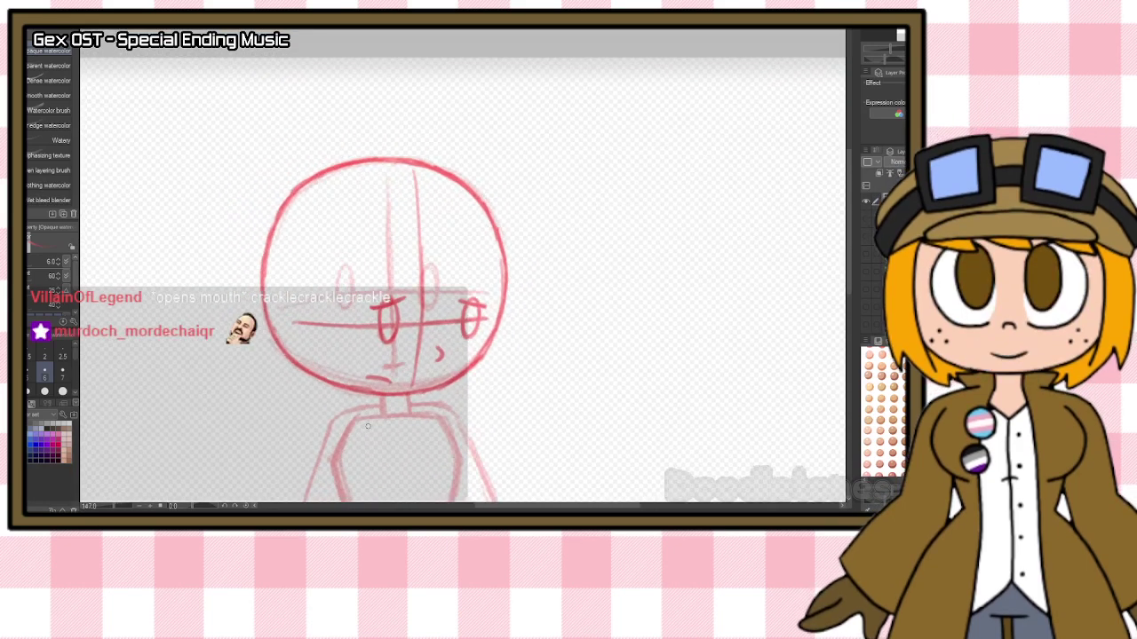
{"action": "left_click_drag", "start_coordinate": [847, 208], "coordinate": [845, 252]}
{"action": "scroll", "coordinate": [846, 249], "scroll_direction": "up", "scroll_amount": 1}
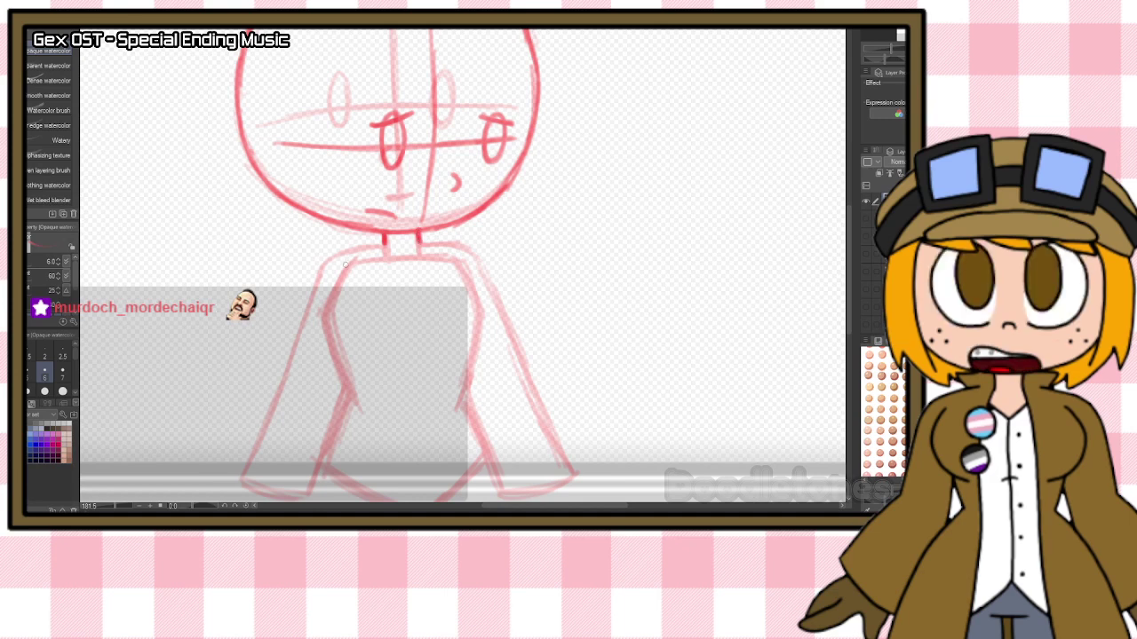
{"action": "mouse_move", "coordinate": [343, 266]}
{"action": "left_mouse_down"}
{"action": "mouse_move", "coordinate": [329, 327]}
{"action": "mouse_move", "coordinate": [342, 381]}
{"action": "mouse_move", "coordinate": [323, 324]}
{"action": "mouse_move", "coordinate": [354, 400]}
{"action": "left_mouse_up"}
{"action": "mouse_move", "coordinate": [460, 269]}
{"action": "left_mouse_down"}
{"action": "mouse_move", "coordinate": [481, 312]}
{"action": "mouse_move", "coordinate": [462, 401]}
{"action": "left_mouse_up"}
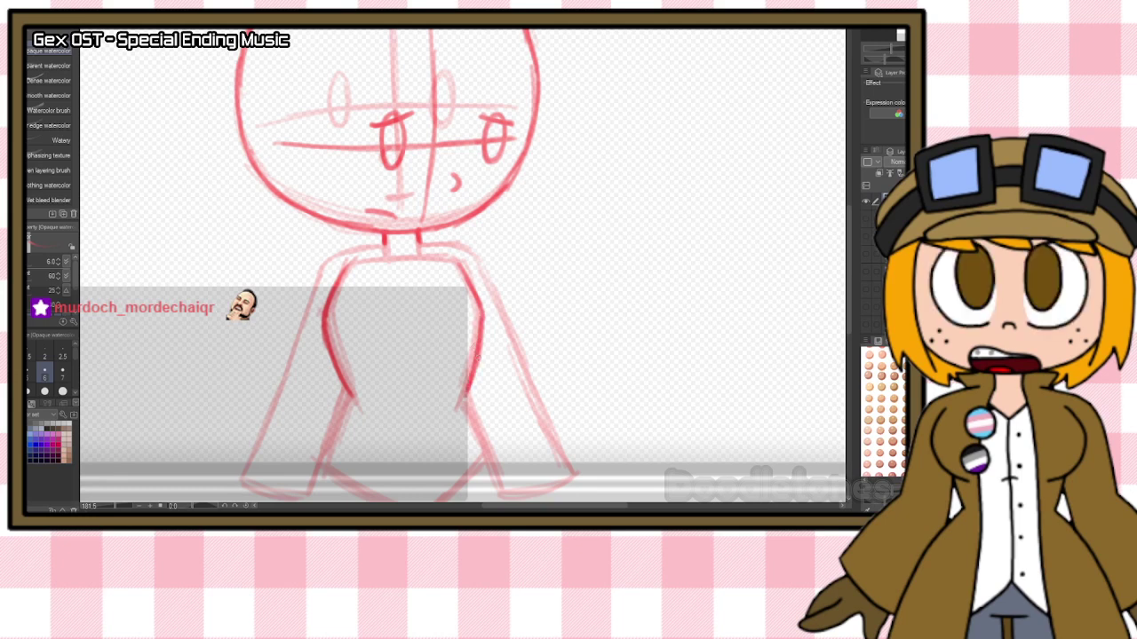
Trace the lower torso from the waist out to the hips and down to the pointed hem for the new pose.
{"action": "scroll", "coordinate": [836, 242], "scroll_direction": "down", "scroll_amount": 2}
{"action": "mouse_move", "coordinate": [345, 347]}
{"action": "left_mouse_down"}
{"action": "mouse_move", "coordinate": [319, 400]}
{"action": "mouse_move", "coordinate": [372, 441]}
{"action": "mouse_move", "coordinate": [318, 404]}
{"action": "mouse_move", "coordinate": [414, 459]}
{"action": "left_mouse_up"}
{"action": "mouse_move", "coordinate": [461, 336]}
{"action": "left_mouse_down"}
{"action": "mouse_move", "coordinate": [490, 386]}
{"action": "mouse_move", "coordinate": [441, 456]}
{"action": "left_mouse_up"}
{"action": "mouse_move", "coordinate": [483, 398]}
{"action": "left_mouse_down"}
{"action": "mouse_move", "coordinate": [425, 465]}
{"action": "mouse_move", "coordinate": [408, 464]}
{"action": "mouse_move", "coordinate": [423, 462]}
{"action": "left_mouse_up"}
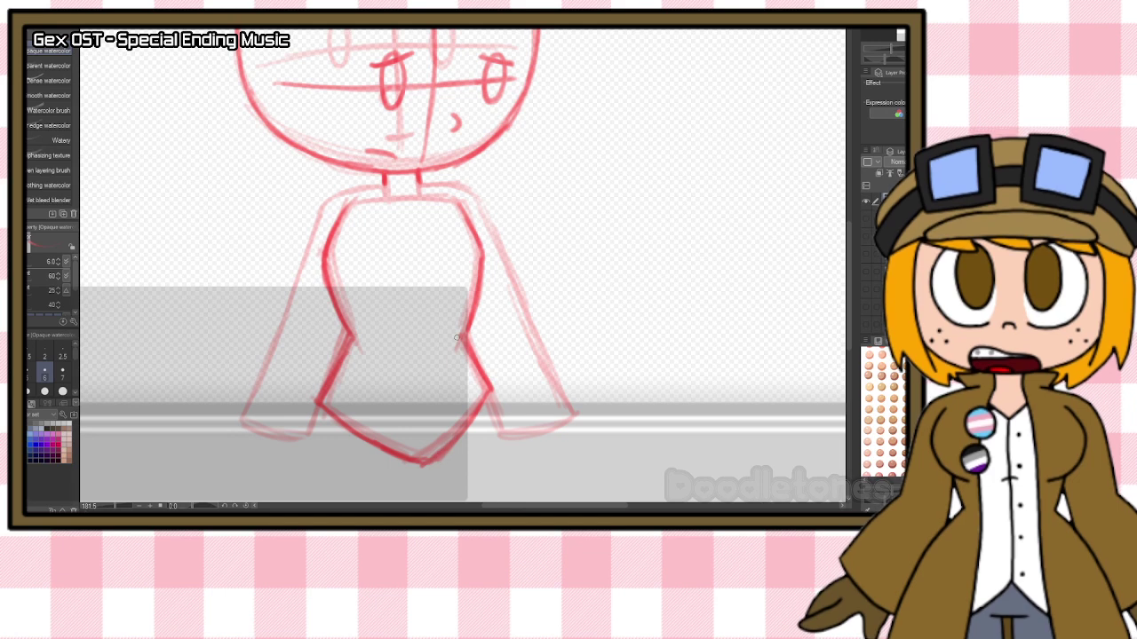
Sketch the right-hand arm bent at the elbow with its hand resting on the hip and a short inner elbow line.
{"action": "mouse_move", "coordinate": [420, 184]}
{"action": "left_mouse_down"}
{"action": "mouse_move", "coordinate": [458, 183]}
{"action": "mouse_move", "coordinate": [434, 183]}
{"action": "mouse_move", "coordinate": [485, 205]}
{"action": "mouse_move", "coordinate": [474, 201]}
{"action": "mouse_move", "coordinate": [515, 284]}
{"action": "left_mouse_up"}
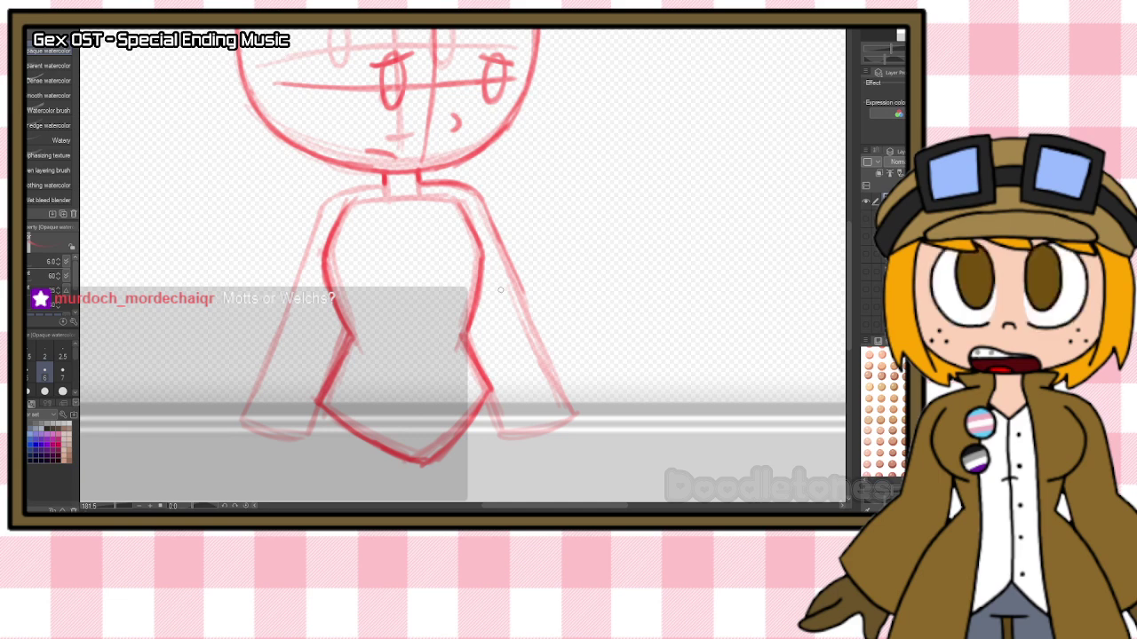
{"action": "mouse_move", "coordinate": [515, 266]}
{"action": "left_mouse_down"}
{"action": "mouse_move", "coordinate": [521, 317]}
{"action": "mouse_move", "coordinate": [496, 357]}
{"action": "left_mouse_up"}
{"action": "left_click_drag", "start_coordinate": [523, 309], "coordinate": [487, 371]}
{"action": "left_click_drag", "start_coordinate": [522, 311], "coordinate": [487, 375]}
{"action": "mouse_move", "coordinate": [462, 336]}
{"action": "left_mouse_down"}
{"action": "mouse_move", "coordinate": [495, 352]}
{"action": "mouse_move", "coordinate": [489, 324]}
{"action": "mouse_move", "coordinate": [489, 346]}
{"action": "mouse_move", "coordinate": [462, 334]}
{"action": "mouse_move", "coordinate": [462, 347]}
{"action": "mouse_move", "coordinate": [488, 376]}
{"action": "left_mouse_up"}
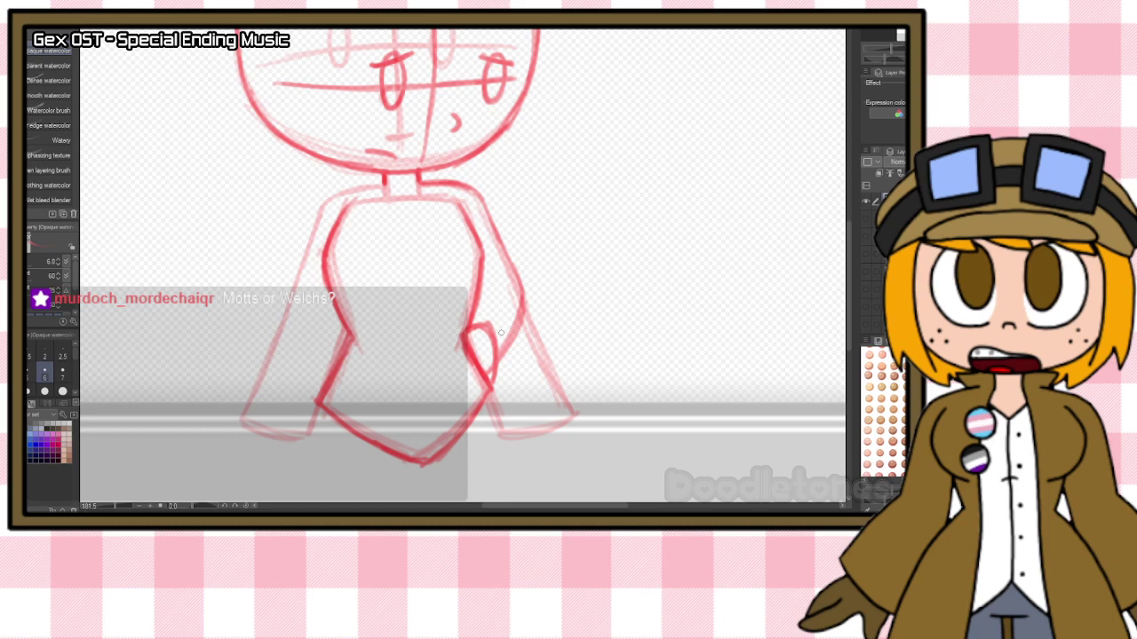
{"action": "left_click_drag", "start_coordinate": [479, 296], "coordinate": [489, 294]}
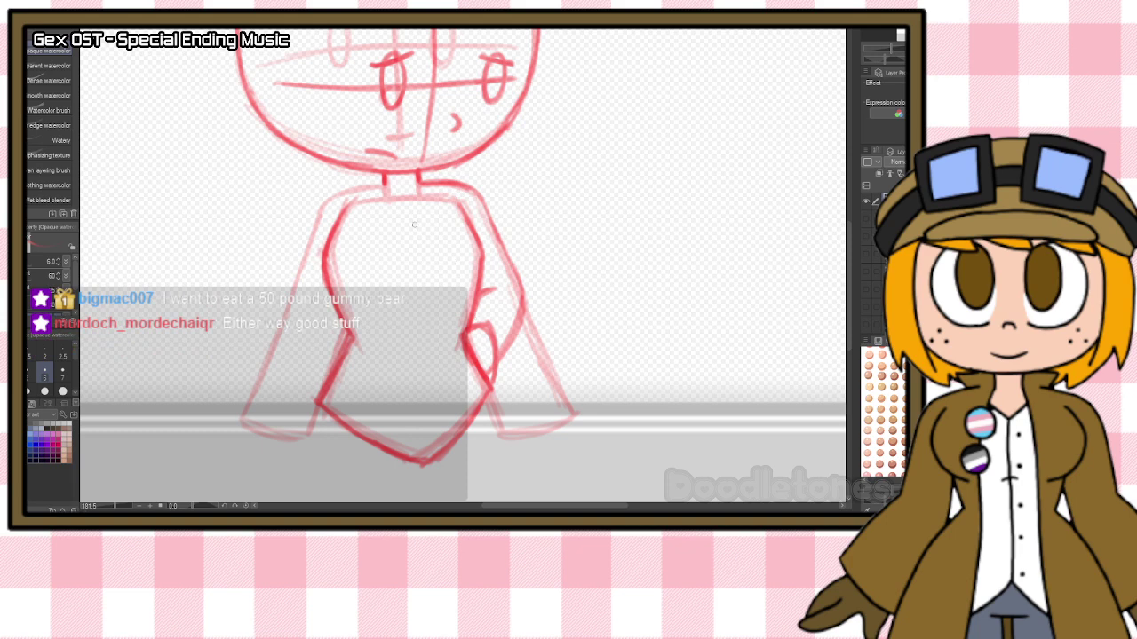
Sketch the other arm hanging straight beside the body with its cuff, and thicken the outline of the hand on the hip.
{"action": "mouse_move", "coordinate": [386, 185]}
{"action": "left_mouse_down"}
{"action": "mouse_move", "coordinate": [330, 207]}
{"action": "mouse_move", "coordinate": [312, 261]}
{"action": "left_mouse_up"}
{"action": "mouse_move", "coordinate": [320, 214]}
{"action": "left_mouse_down"}
{"action": "mouse_move", "coordinate": [274, 403]}
{"action": "mouse_move", "coordinate": [284, 435]}
{"action": "mouse_move", "coordinate": [345, 438]}
{"action": "left_mouse_up"}
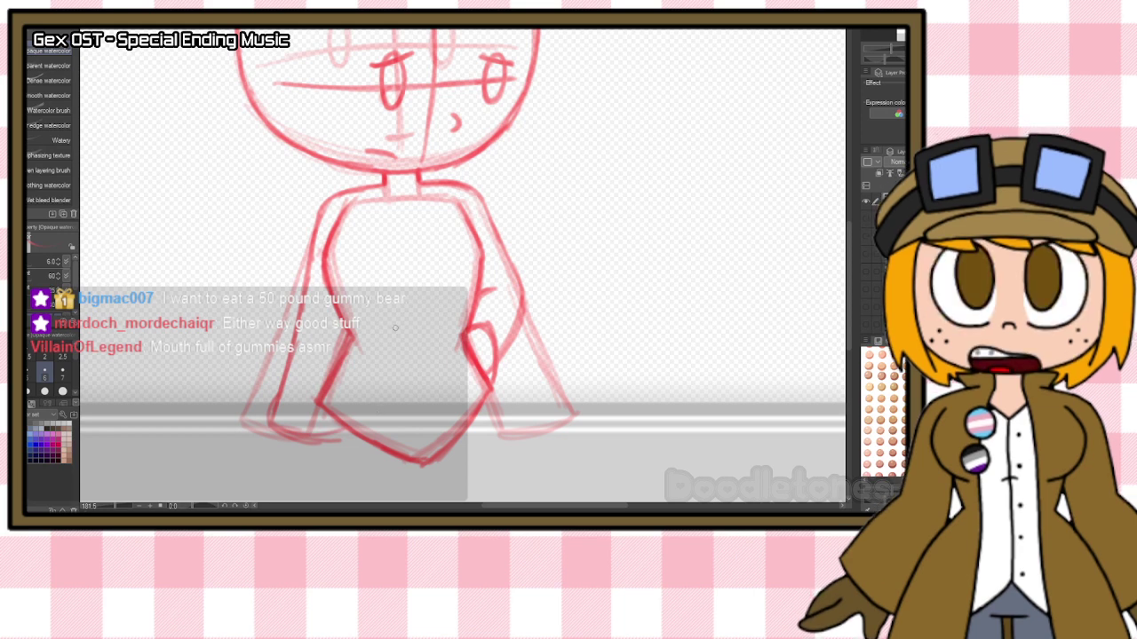
{"action": "mouse_move", "coordinate": [466, 325]}
{"action": "left_mouse_down"}
{"action": "mouse_move", "coordinate": [490, 339]}
{"action": "mouse_move", "coordinate": [497, 380]}
{"action": "left_mouse_up"}
{"action": "mouse_move", "coordinate": [465, 332]}
{"action": "left_mouse_down"}
{"action": "mouse_move", "coordinate": [487, 394]}
{"action": "mouse_move", "coordinate": [498, 380]}
{"action": "mouse_move", "coordinate": [494, 339]}
{"action": "mouse_move", "coordinate": [495, 361]}
{"action": "left_mouse_up"}
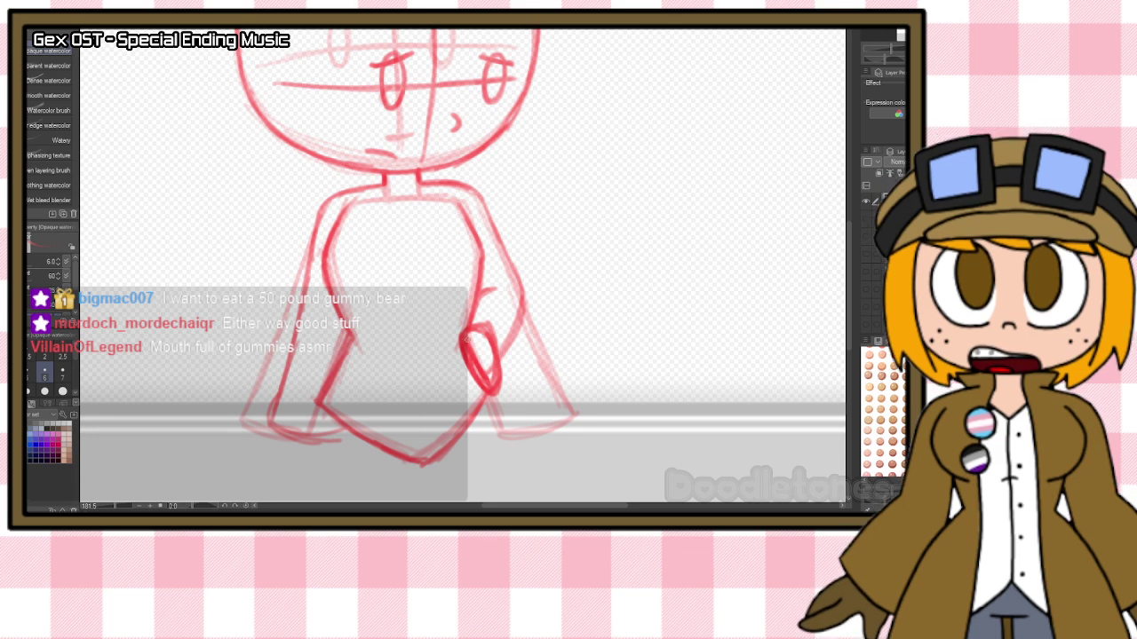
{"action": "scroll", "coordinate": [344, 195], "scroll_direction": "down", "scroll_amount": 3}
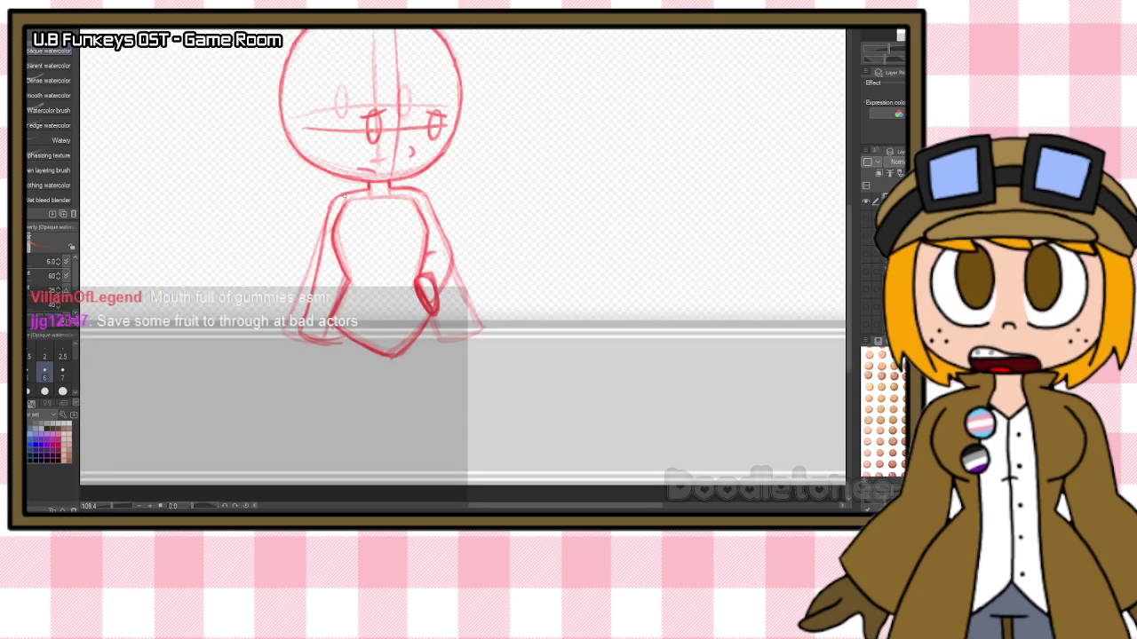
{"action": "scroll", "coordinate": [462, 249], "scroll_direction": "down", "scroll_amount": 1}
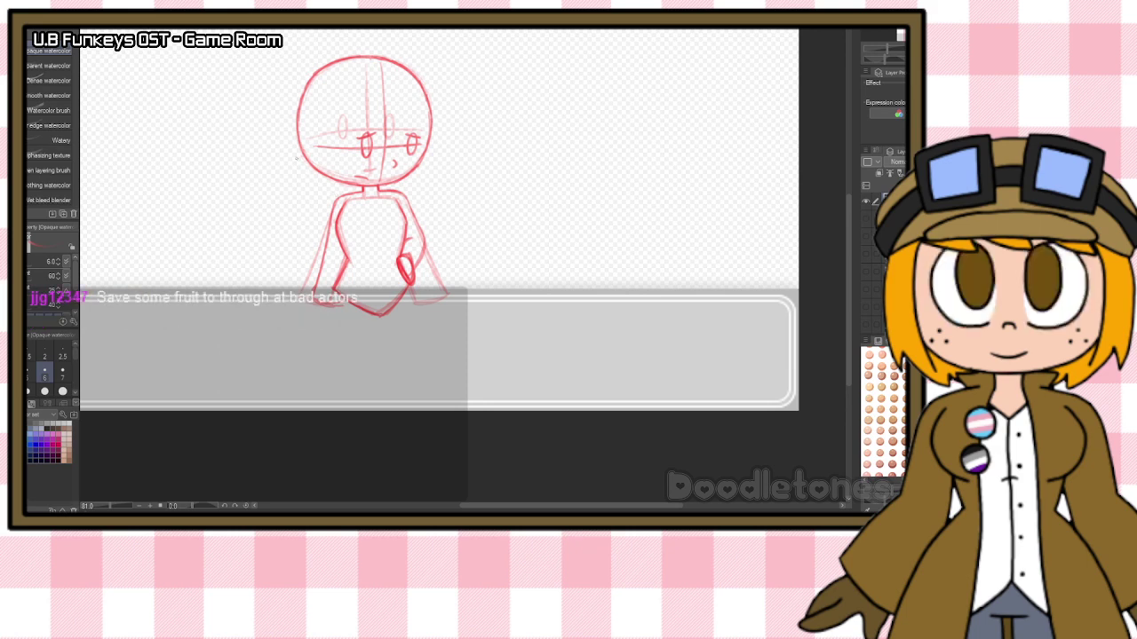
{"action": "scroll", "coordinate": [240, 105], "scroll_direction": "up", "scroll_amount": 2}
{"action": "scroll", "coordinate": [351, 126], "scroll_direction": "up", "scroll_amount": 1}
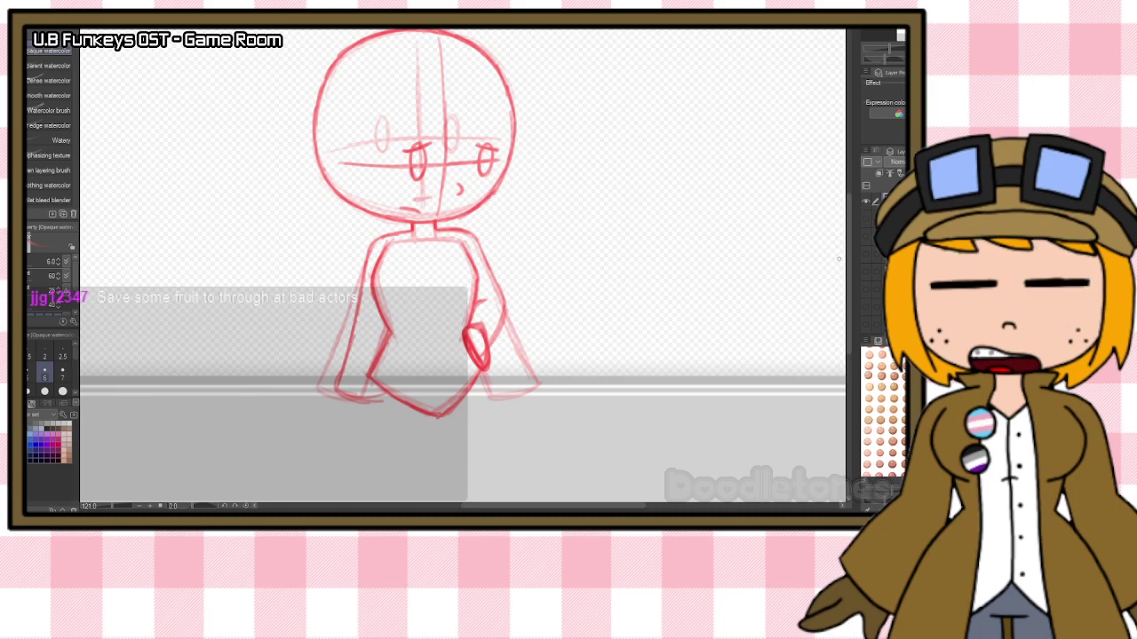
{"action": "scroll", "coordinate": [850, 240], "scroll_direction": "up", "scroll_amount": 1}
{"action": "scroll", "coordinate": [850, 240], "scroll_direction": "up", "scroll_amount": 1}
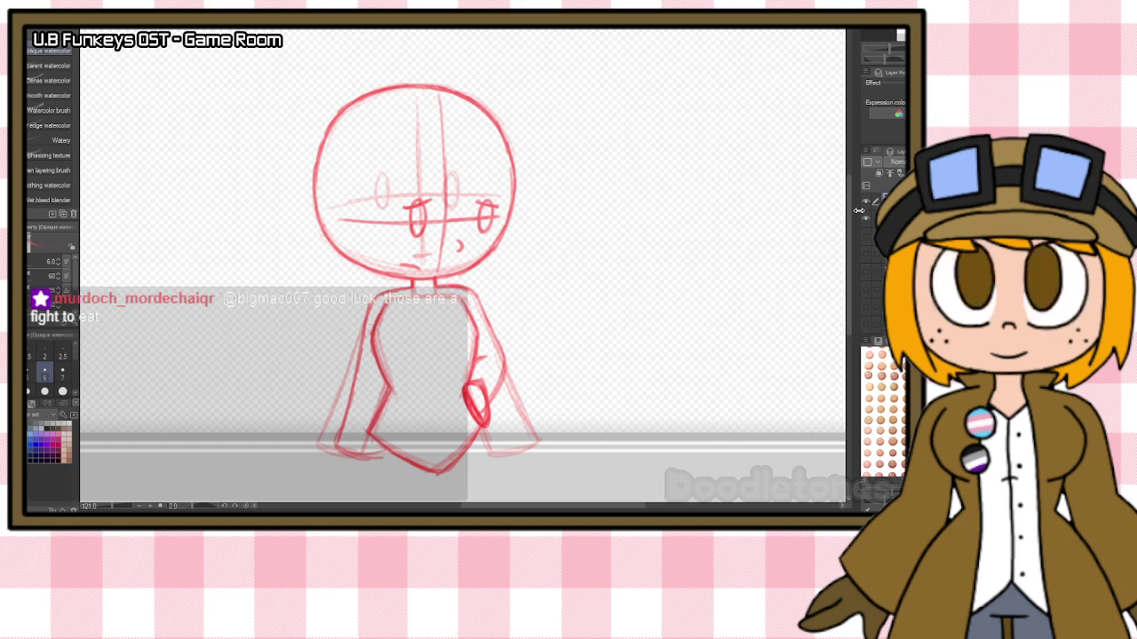
Hide the hand-on-hip pose sketch and trace the full head circle for a new pose over the faint base figure.
{"action": "left_click", "coordinate": [866, 217]}
{"action": "scroll", "coordinate": [330, 85], "scroll_direction": "up", "scroll_amount": 1}
{"action": "scroll", "coordinate": [428, 89], "scroll_direction": "up", "scroll_amount": 1}
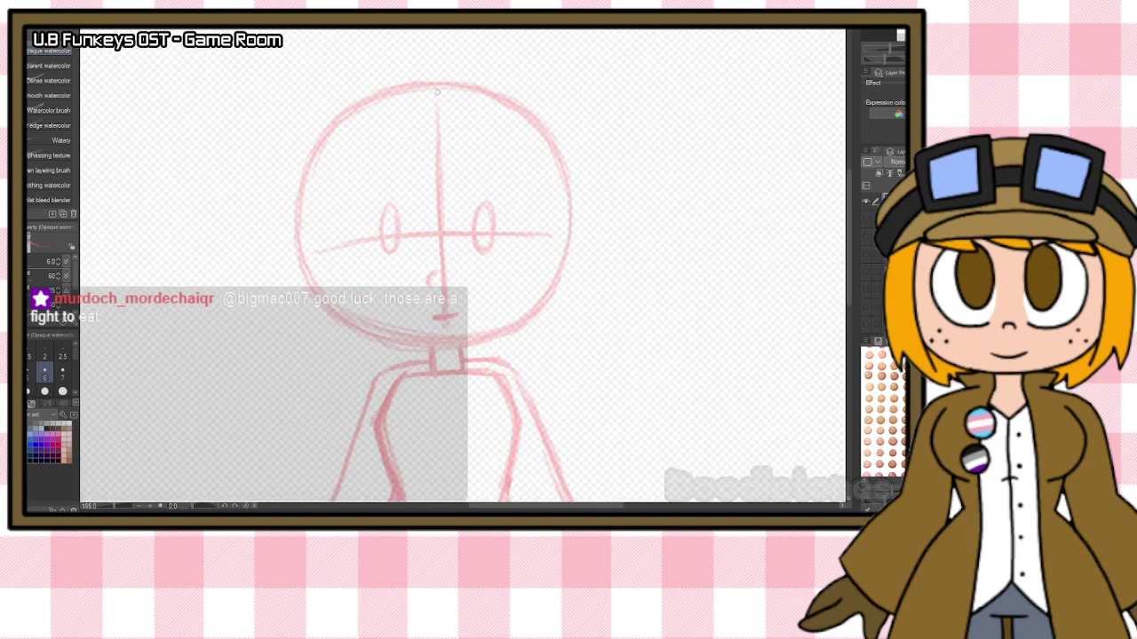
{"action": "scroll", "coordinate": [442, 95], "scroll_direction": "up", "scroll_amount": 1}
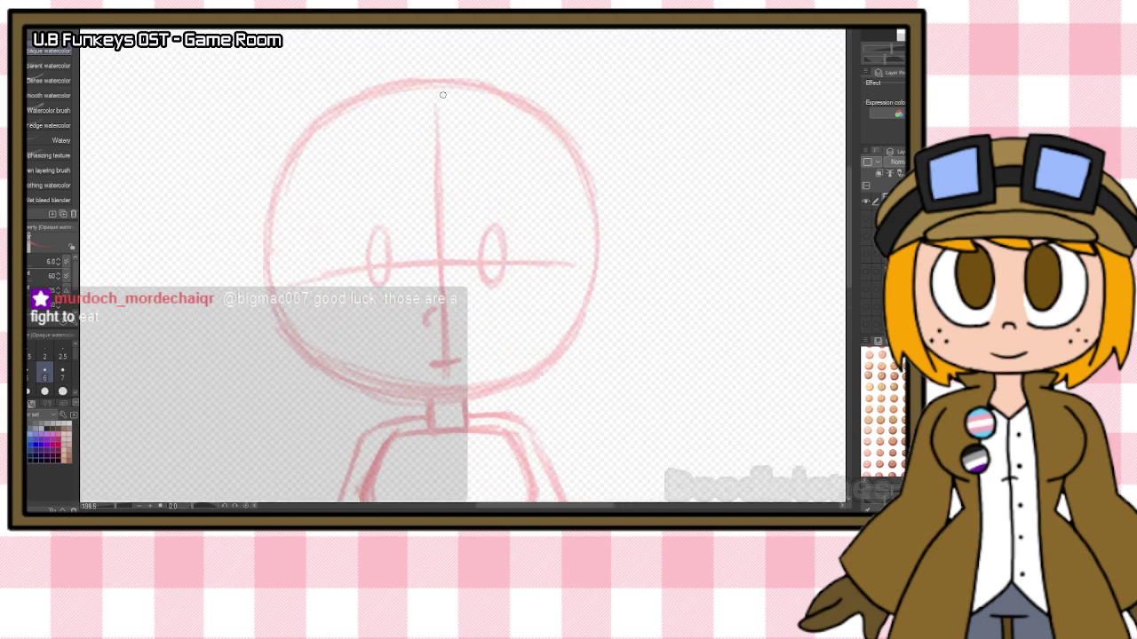
{"action": "mouse_move", "coordinate": [319, 124]}
{"action": "left_mouse_down"}
{"action": "mouse_move", "coordinate": [265, 233]}
{"action": "mouse_move", "coordinate": [283, 167]}
{"action": "mouse_move", "coordinate": [286, 336]}
{"action": "left_mouse_up"}
{"action": "mouse_move", "coordinate": [266, 260]}
{"action": "left_mouse_down"}
{"action": "mouse_move", "coordinate": [319, 369]}
{"action": "mouse_move", "coordinate": [355, 388]}
{"action": "mouse_move", "coordinate": [460, 397]}
{"action": "left_mouse_up"}
{"action": "left_click_drag", "start_coordinate": [380, 394], "coordinate": [482, 392]}
{"action": "mouse_move", "coordinate": [337, 107]}
{"action": "left_mouse_down"}
{"action": "mouse_move", "coordinate": [446, 81]}
{"action": "mouse_move", "coordinate": [429, 87]}
{"action": "mouse_move", "coordinate": [479, 85]}
{"action": "left_mouse_up"}
{"action": "left_click_drag", "start_coordinate": [393, 93], "coordinate": [509, 95]}
{"action": "left_click_drag", "start_coordinate": [428, 84], "coordinate": [533, 111]}
{"action": "mouse_move", "coordinate": [476, 82]}
{"action": "left_mouse_down"}
{"action": "mouse_move", "coordinate": [574, 148]}
{"action": "mouse_move", "coordinate": [590, 208]}
{"action": "mouse_move", "coordinate": [597, 267]}
{"action": "mouse_move", "coordinate": [575, 330]}
{"action": "mouse_move", "coordinate": [529, 380]}
{"action": "left_mouse_up"}
{"action": "mouse_move", "coordinate": [579, 316]}
{"action": "left_mouse_down"}
{"action": "mouse_move", "coordinate": [521, 381]}
{"action": "mouse_move", "coordinate": [483, 395]}
{"action": "left_mouse_up"}
{"action": "left_click_drag", "start_coordinate": [565, 344], "coordinate": [539, 369]}
{"action": "left_click_drag", "start_coordinate": [593, 216], "coordinate": [586, 301]}
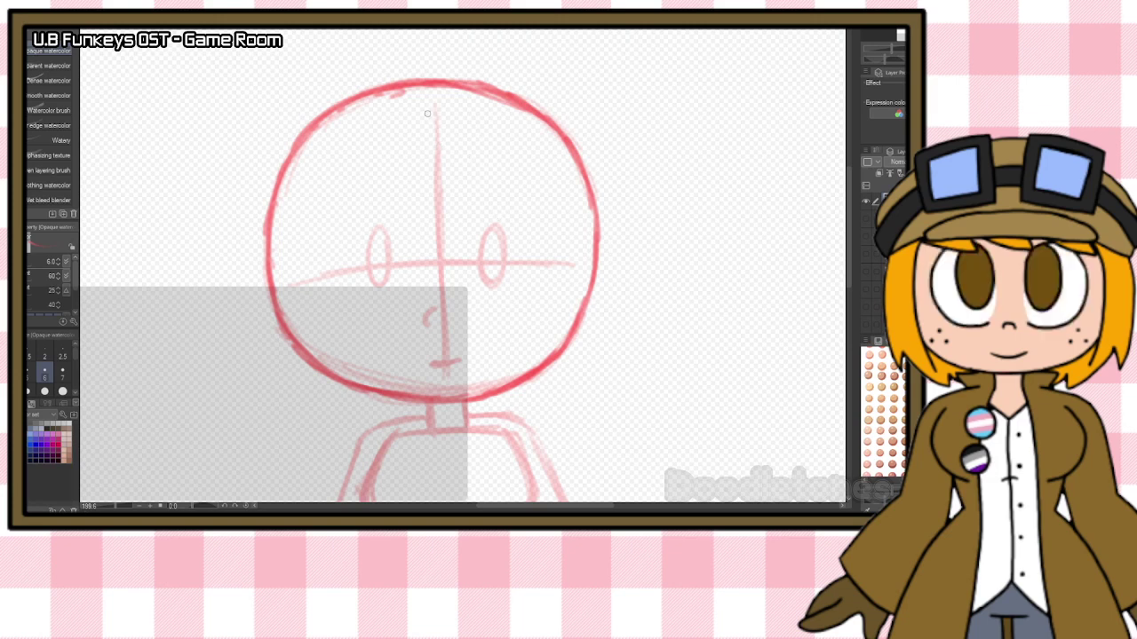
Draw a slanted vertical face guideline and a curved horizontal eye line rising to the right for a tilted head.
{"action": "left_click_drag", "start_coordinate": [430, 109], "coordinate": [453, 251]}
{"action": "left_click_drag", "start_coordinate": [436, 148], "coordinate": [474, 383]}
{"action": "left_click_drag", "start_coordinate": [306, 292], "coordinate": [471, 238]}
{"action": "left_click_drag", "start_coordinate": [347, 277], "coordinate": [540, 233]}
{"action": "left_click_drag", "start_coordinate": [431, 249], "coordinate": [579, 229]}
{"action": "left_click_drag", "start_coordinate": [480, 236], "coordinate": [579, 230]}
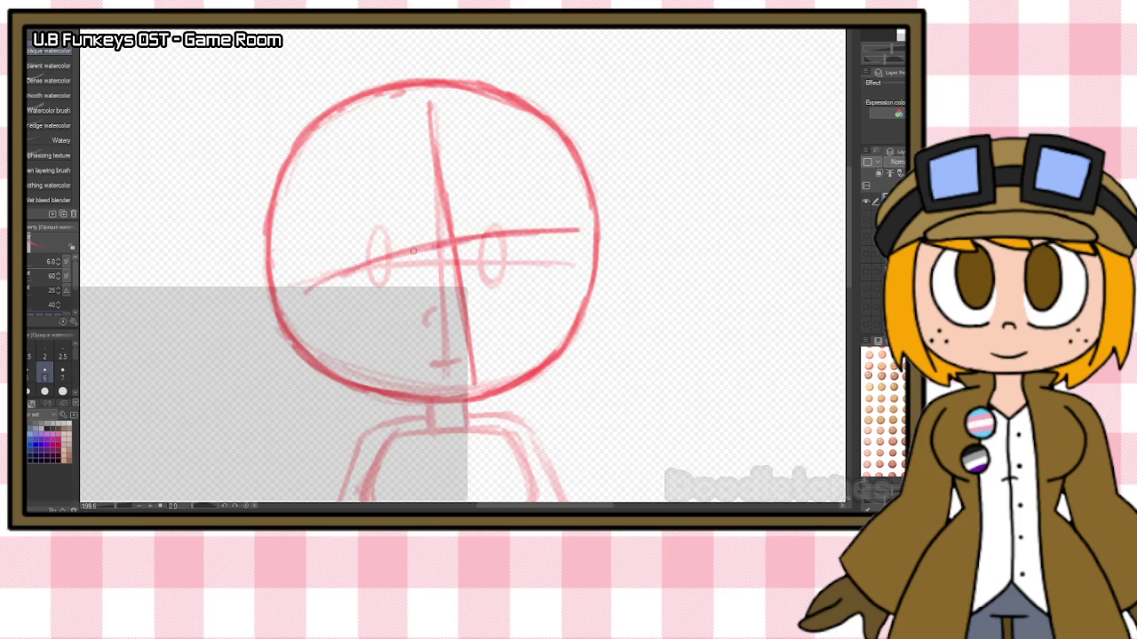
Draw two tilted oval eyes along the eye line, a small curved nose, and a tiny dot mouth beside the slanted guideline.
{"action": "mouse_move", "coordinate": [411, 211]}
{"action": "left_mouse_down"}
{"action": "mouse_move", "coordinate": [405, 256]}
{"action": "mouse_move", "coordinate": [417, 222]}
{"action": "left_mouse_up"}
{"action": "mouse_move", "coordinate": [417, 222]}
{"action": "left_mouse_down"}
{"action": "mouse_move", "coordinate": [418, 266]}
{"action": "mouse_move", "coordinate": [420, 215]}
{"action": "left_mouse_up"}
{"action": "mouse_move", "coordinate": [511, 205]}
{"action": "left_mouse_down"}
{"action": "mouse_move", "coordinate": [530, 242]}
{"action": "mouse_move", "coordinate": [528, 209]}
{"action": "mouse_move", "coordinate": [519, 254]}
{"action": "left_mouse_up"}
{"action": "left_click_drag", "start_coordinate": [491, 289], "coordinate": [496, 311]}
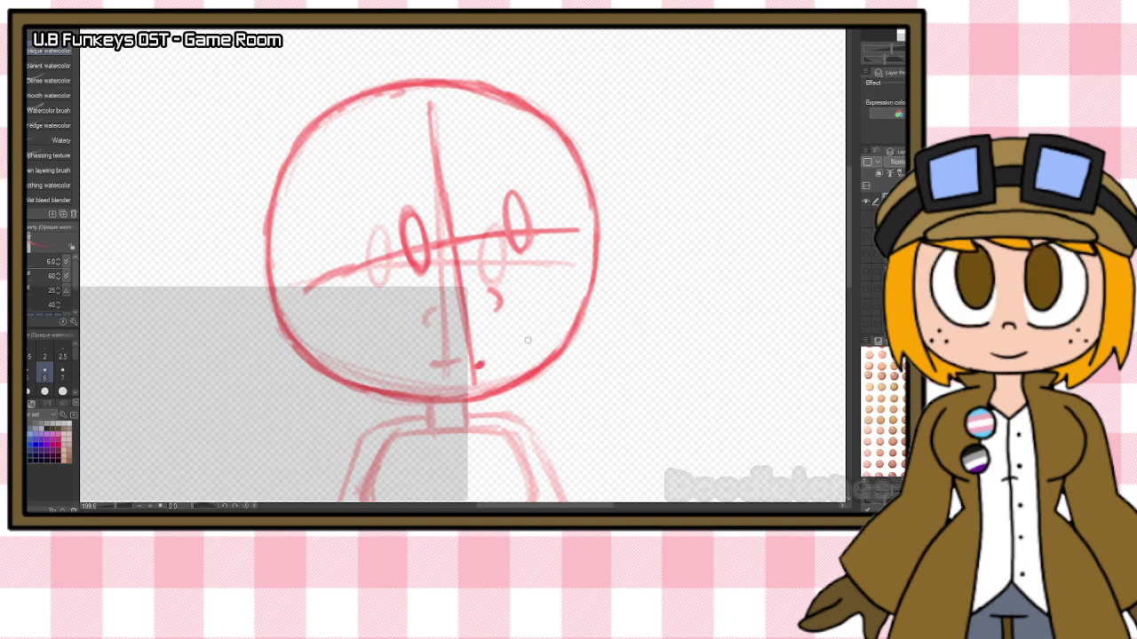
{"action": "key", "text": "e"}
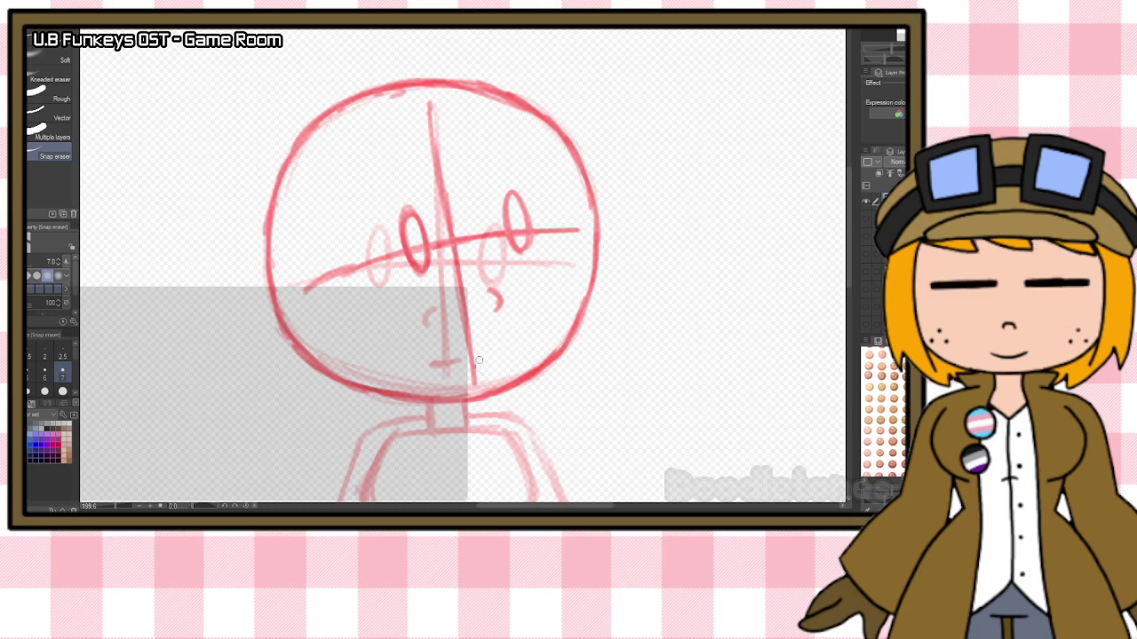
{"action": "key", "text": "b"}
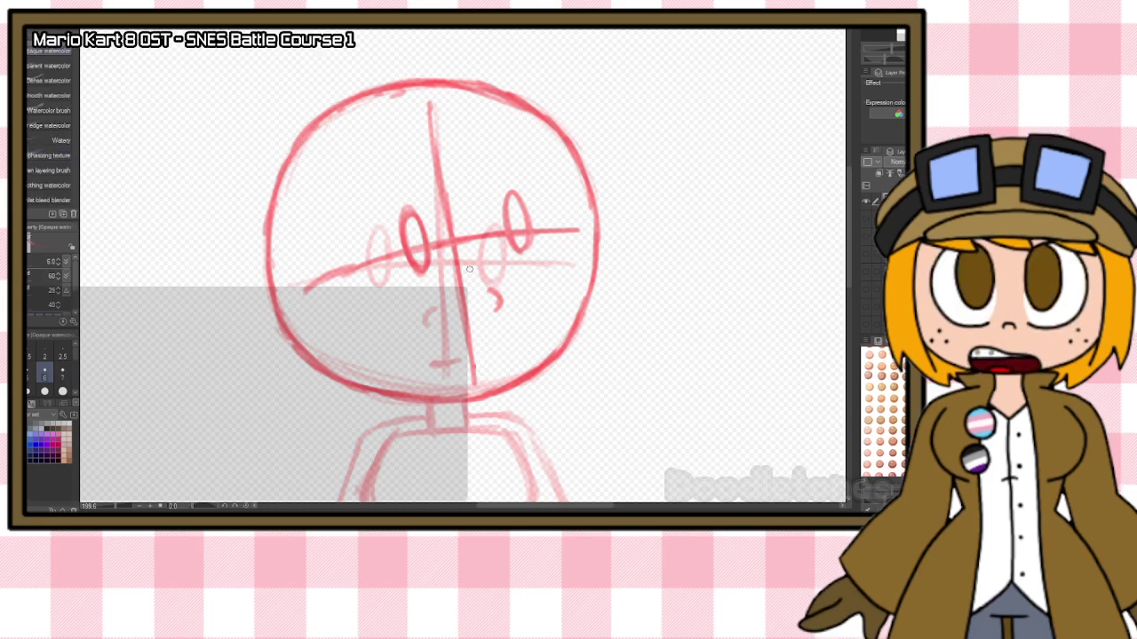
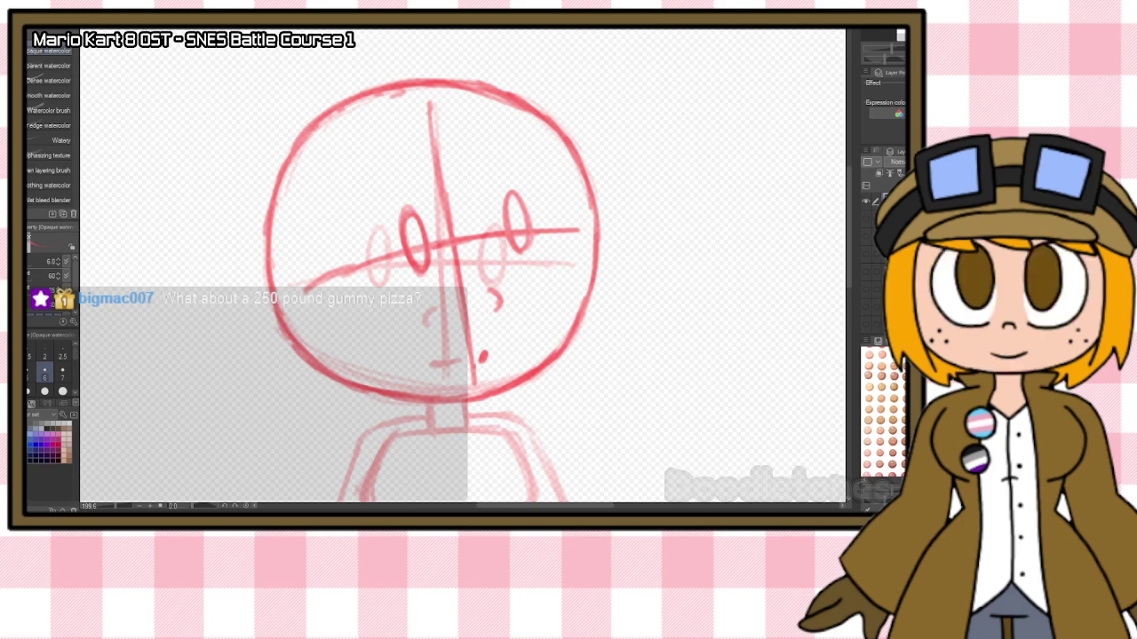
Sketch a raised hand with one extended finger beside the right shoulder and trim the outer edge of its curled fingers.
{"action": "scroll", "coordinate": [823, 380], "scroll_direction": "down", "scroll_amount": 2}
{"action": "scroll", "coordinate": [816, 350], "scroll_direction": "down", "scroll_amount": 4}
{"action": "scroll", "coordinate": [815, 351], "scroll_direction": "up", "scroll_amount": 3}
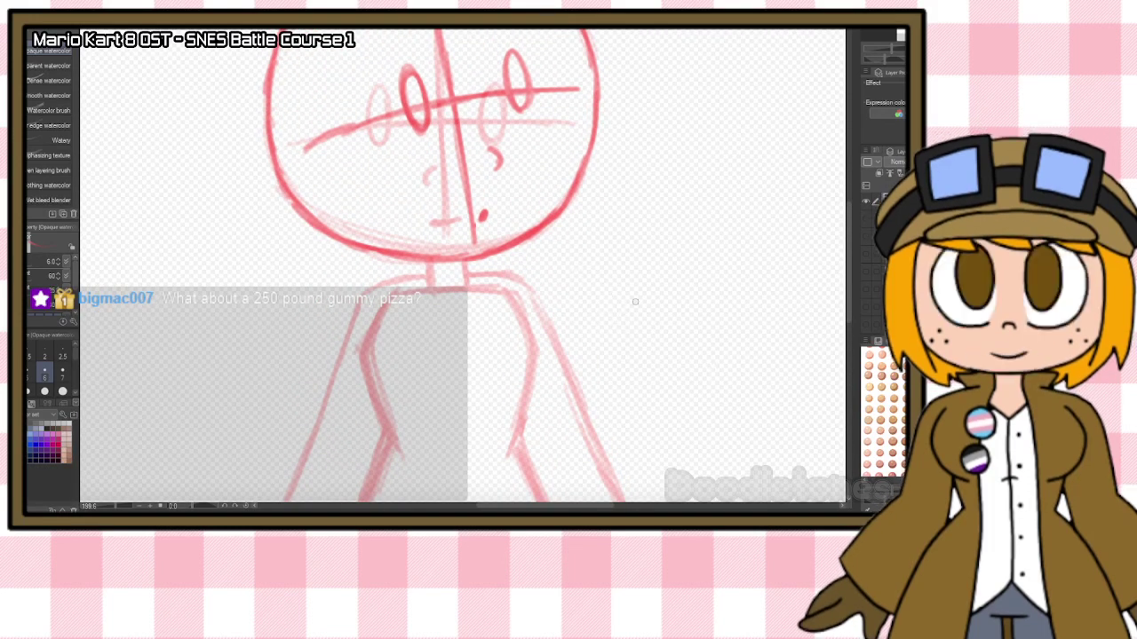
{"action": "mouse_move", "coordinate": [614, 279]}
{"action": "left_mouse_down"}
{"action": "mouse_move", "coordinate": [640, 329]}
{"action": "mouse_move", "coordinate": [609, 275]}
{"action": "mouse_move", "coordinate": [591, 286]}
{"action": "mouse_move", "coordinate": [602, 313]}
{"action": "mouse_move", "coordinate": [563, 335]}
{"action": "mouse_move", "coordinate": [599, 375]}
{"action": "left_mouse_up"}
{"action": "mouse_move", "coordinate": [565, 334]}
{"action": "left_mouse_down"}
{"action": "mouse_move", "coordinate": [620, 302]}
{"action": "mouse_move", "coordinate": [592, 283]}
{"action": "mouse_move", "coordinate": [600, 306]}
{"action": "mouse_move", "coordinate": [582, 360]}
{"action": "mouse_move", "coordinate": [593, 374]}
{"action": "left_mouse_up"}
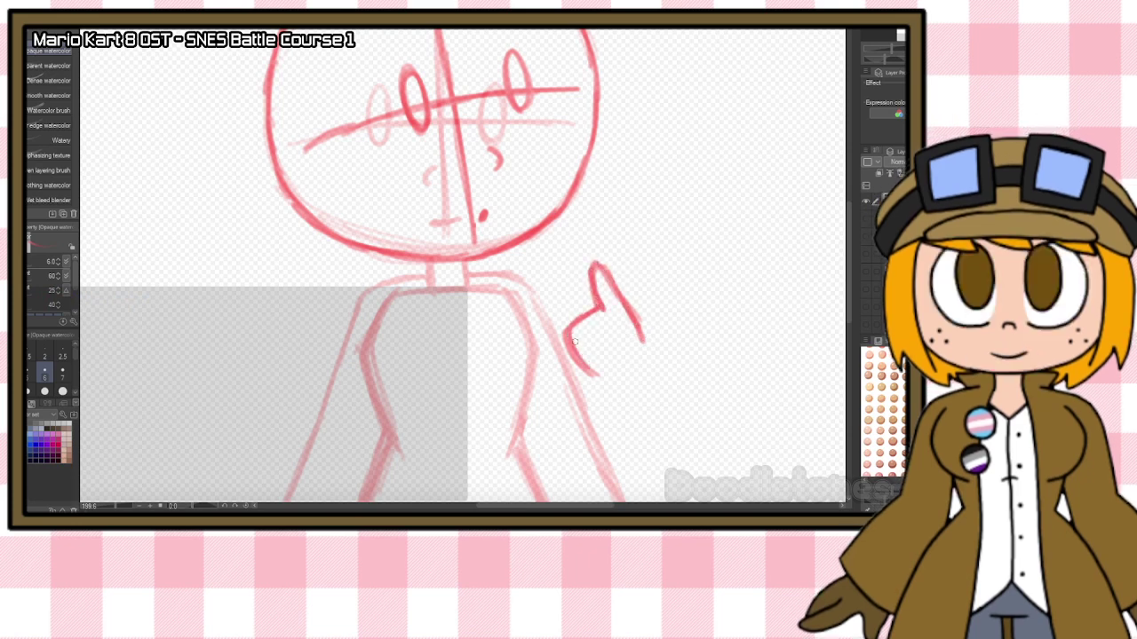
{"action": "key", "text": "e"}
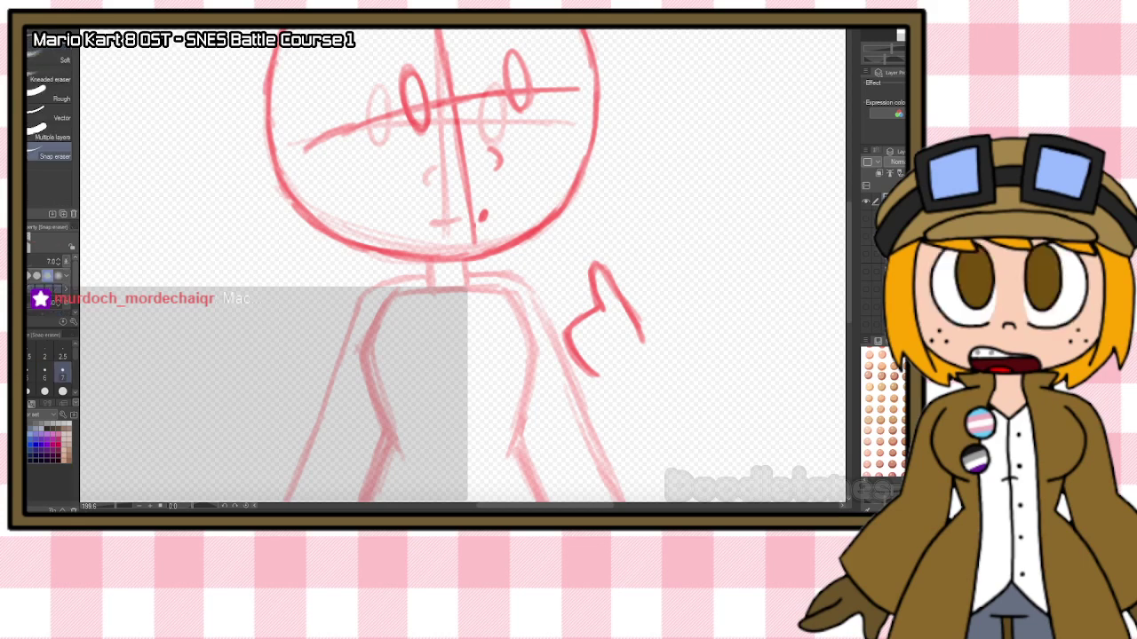
{"action": "left_click_drag", "start_coordinate": [561, 326], "coordinate": [591, 380]}
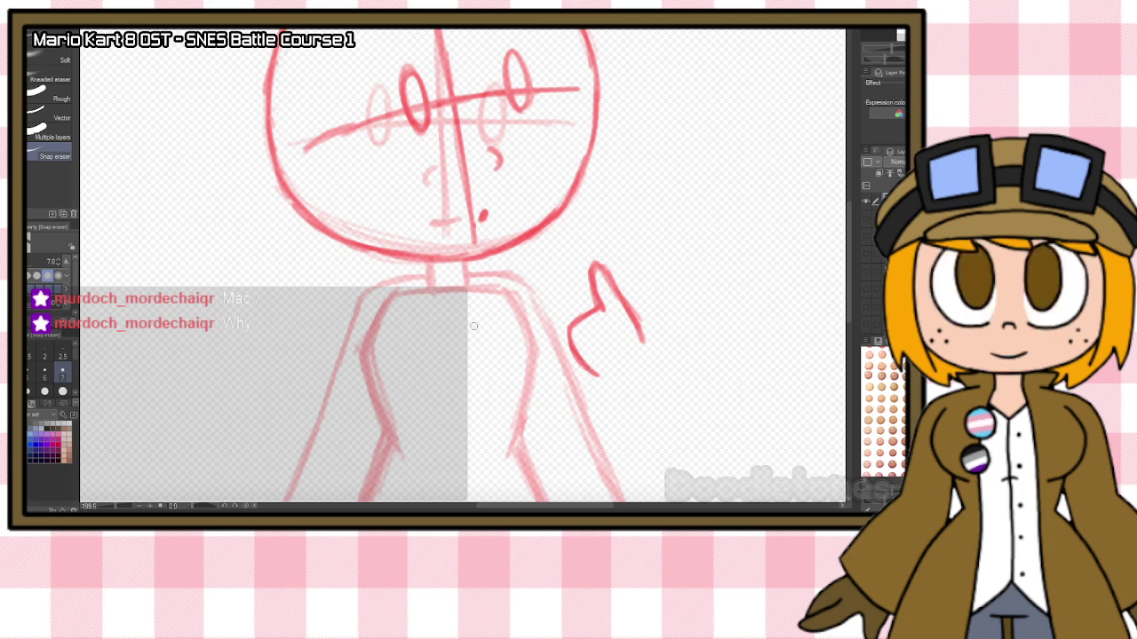
Sketch the forearm below the raised hand, closing it with a rounded elbow.
{"action": "key", "text": "b"}
{"action": "left_click_drag", "start_coordinate": [646, 345], "coordinate": [679, 410]}
{"action": "mouse_move", "coordinate": [608, 384]}
{"action": "left_mouse_down"}
{"action": "mouse_move", "coordinate": [602, 411]}
{"action": "mouse_move", "coordinate": [622, 446]}
{"action": "mouse_move", "coordinate": [675, 442]}
{"action": "mouse_move", "coordinate": [679, 408]}
{"action": "left_mouse_up"}
{"action": "left_click_drag", "start_coordinate": [664, 449], "coordinate": [673, 401]}
{"action": "left_click_drag", "start_coordinate": [642, 343], "coordinate": [675, 400]}
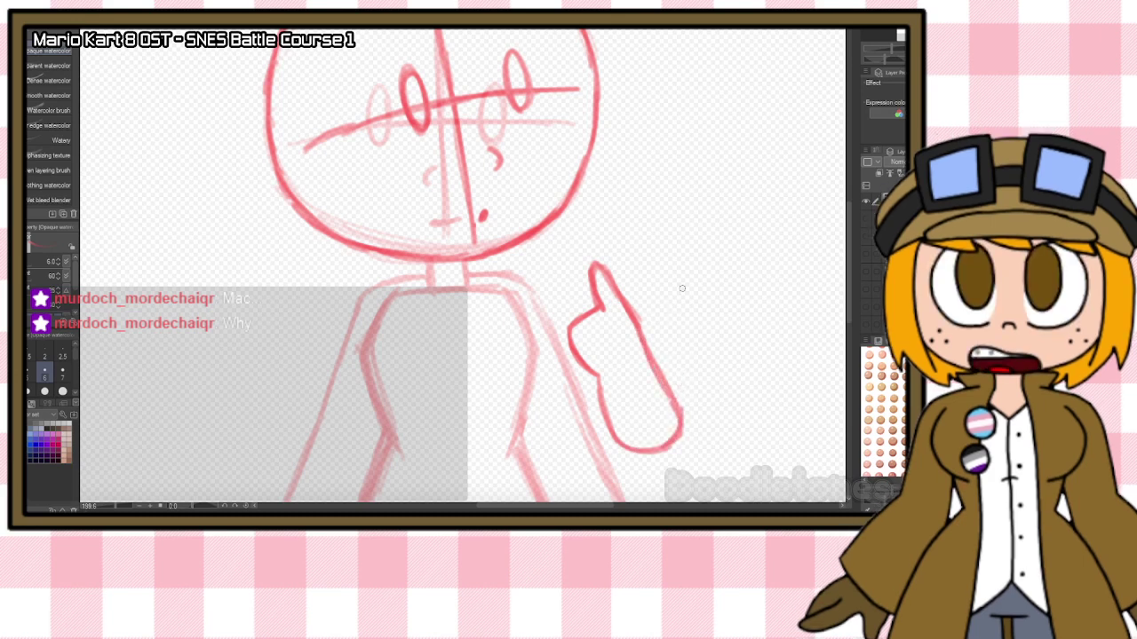
Lasso the raised hand and forearm and move them left so the fingertip touches the chin.
{"action": "scroll", "coordinate": [682, 289], "scroll_direction": "down", "scroll_amount": 4}
{"action": "scroll", "coordinate": [709, 307], "scroll_direction": "up", "scroll_amount": 3}
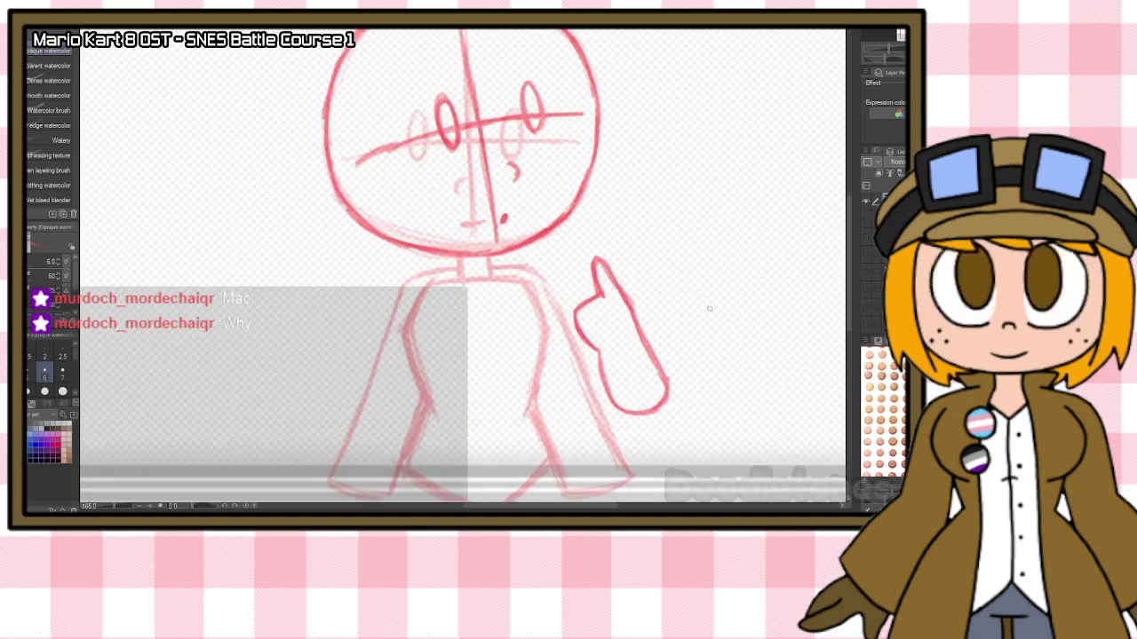
{"action": "key", "text": "m"}
{"action": "mouse_move", "coordinate": [672, 317]}
{"action": "left_mouse_down"}
{"action": "mouse_move", "coordinate": [554, 375]}
{"action": "mouse_move", "coordinate": [667, 266]}
{"action": "left_mouse_up"}
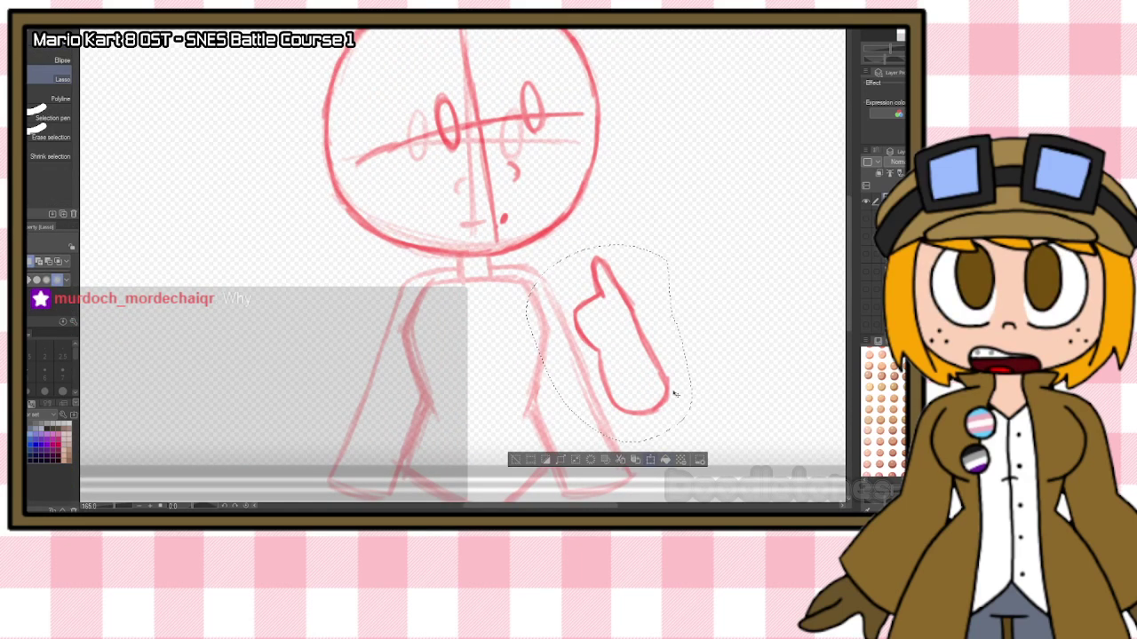
{"action": "key", "text": "ctrl+t"}
{"action": "left_click_drag", "start_coordinate": [667, 372], "coordinate": [605, 347]}
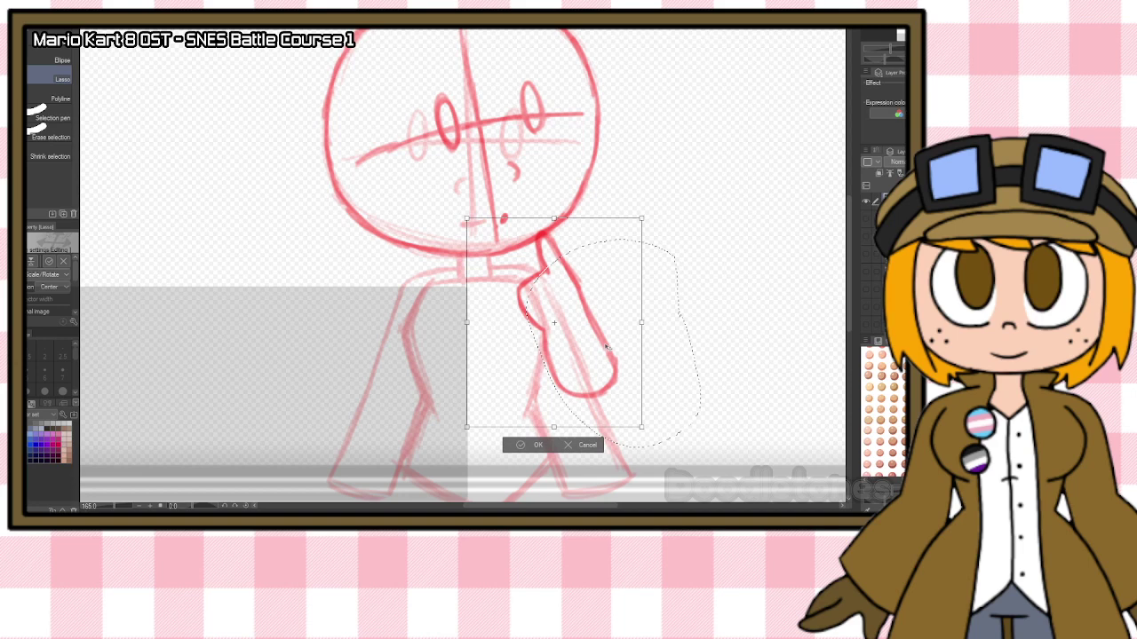
{"action": "key", "text": "Return"}
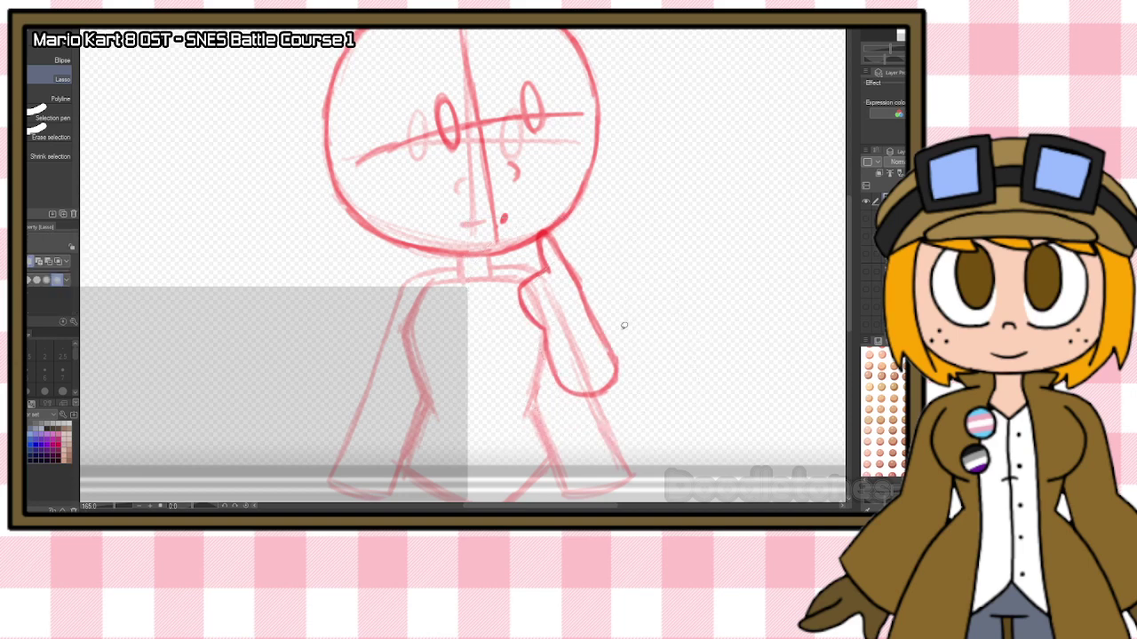
Trace the neck, the shoulder line to the raised hand, and both sides of the torso down to the hips and hem.
{"action": "key", "text": "b"}
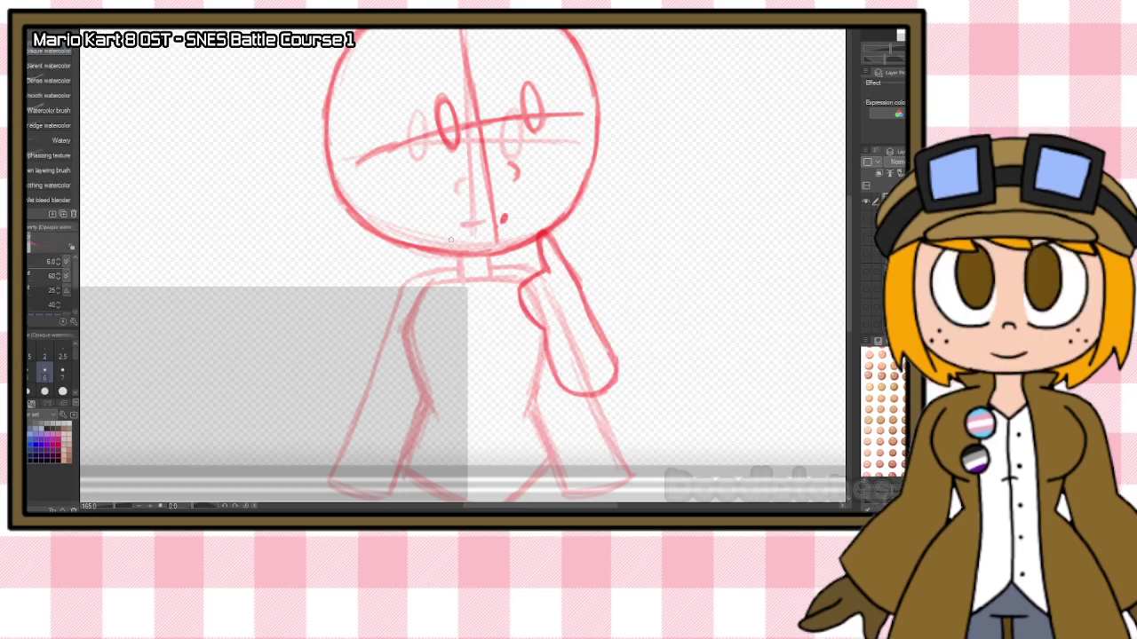
{"action": "left_click_drag", "start_coordinate": [492, 265], "coordinate": [533, 267]}
{"action": "mouse_move", "coordinate": [430, 282]}
{"action": "left_mouse_down"}
{"action": "mouse_move", "coordinate": [411, 322]}
{"action": "mouse_move", "coordinate": [420, 373]}
{"action": "mouse_move", "coordinate": [405, 334]}
{"action": "mouse_move", "coordinate": [424, 392]}
{"action": "mouse_move", "coordinate": [408, 325]}
{"action": "left_mouse_up"}
{"action": "left_click_drag", "start_coordinate": [541, 342], "coordinate": [537, 396]}
{"action": "mouse_move", "coordinate": [417, 412]}
{"action": "left_mouse_down"}
{"action": "mouse_move", "coordinate": [401, 489]}
{"action": "mouse_move", "coordinate": [426, 487]}
{"action": "left_mouse_up"}
{"action": "mouse_move", "coordinate": [536, 404]}
{"action": "left_mouse_down"}
{"action": "mouse_move", "coordinate": [561, 446]}
{"action": "mouse_move", "coordinate": [531, 488]}
{"action": "left_mouse_up"}
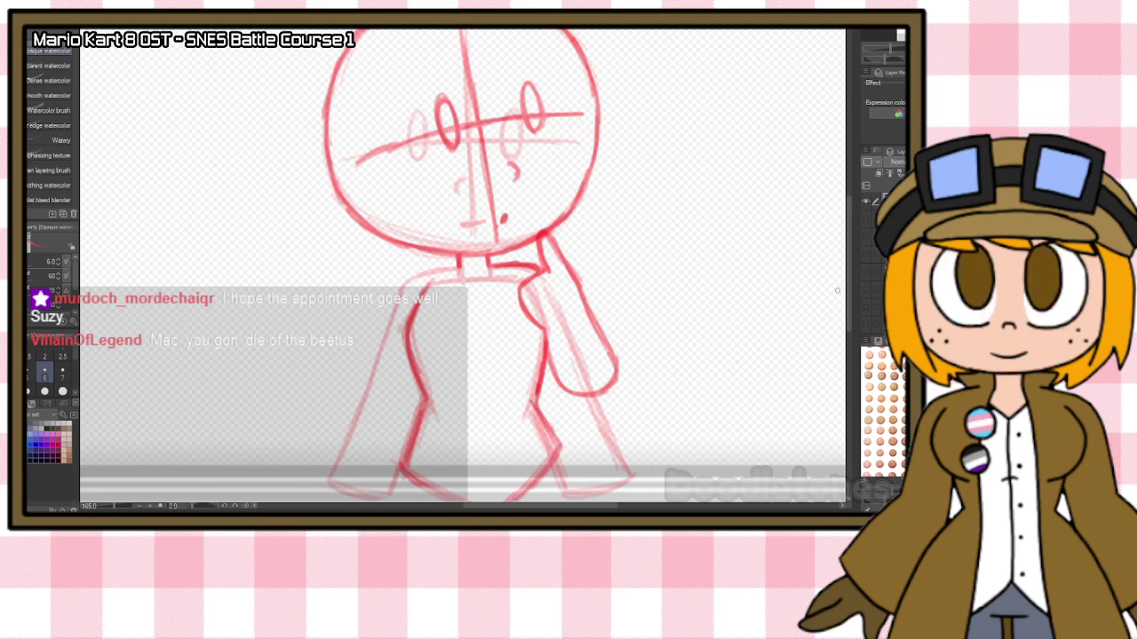
Add a second pointed hem line below the torso and sketch the other arm bending behind the waist.
{"action": "left_click_drag", "start_coordinate": [849, 298], "coordinate": [848, 324]}
{"action": "left_click_drag", "start_coordinate": [558, 355], "coordinate": [578, 409]}
{"action": "mouse_move", "coordinate": [399, 384]}
{"action": "left_mouse_down"}
{"action": "mouse_move", "coordinate": [411, 413]}
{"action": "mouse_move", "coordinate": [503, 442]}
{"action": "mouse_move", "coordinate": [558, 399]}
{"action": "mouse_move", "coordinate": [504, 435]}
{"action": "left_mouse_up"}
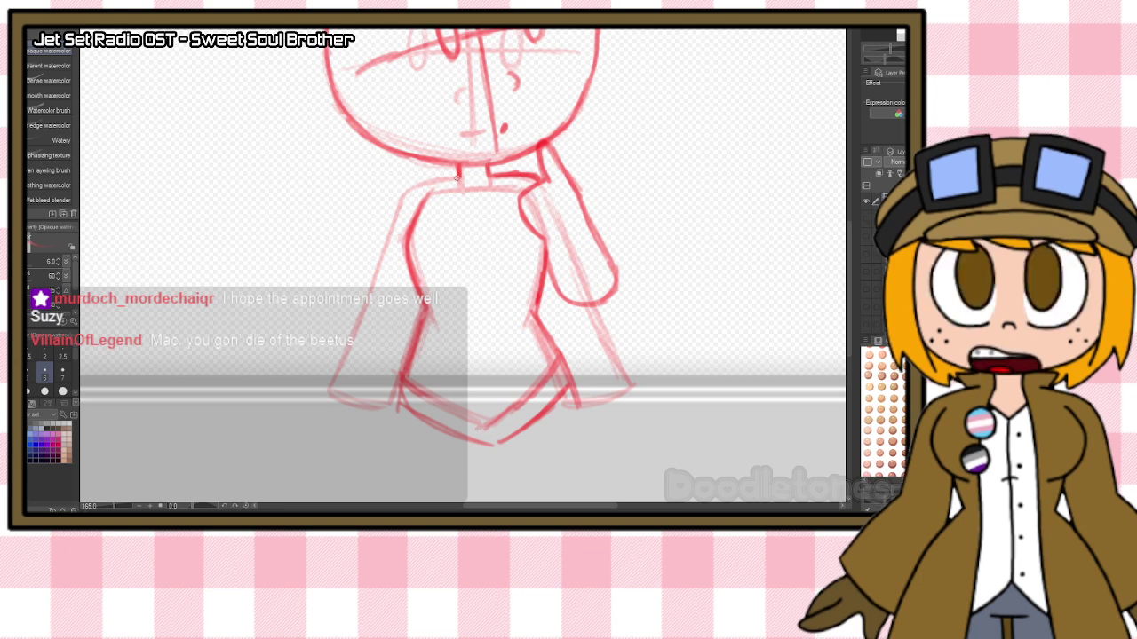
{"action": "mouse_move", "coordinate": [442, 176]}
{"action": "left_mouse_down"}
{"action": "mouse_move", "coordinate": [382, 251]}
{"action": "mouse_move", "coordinate": [397, 215]}
{"action": "mouse_move", "coordinate": [367, 298]}
{"action": "mouse_move", "coordinate": [410, 336]}
{"action": "left_mouse_up"}
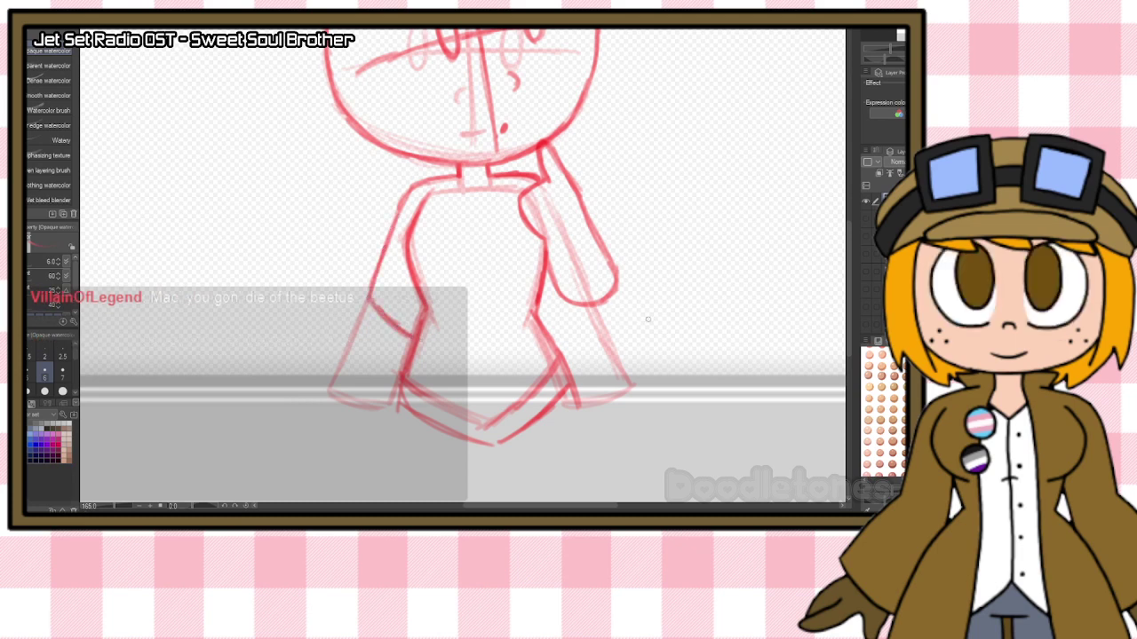
Erase the outer edge of the raised arm's elbow to slim it, and check the whole pose against the dialogue box.
{"action": "left_click_drag", "start_coordinate": [849, 283], "coordinate": [849, 265]}
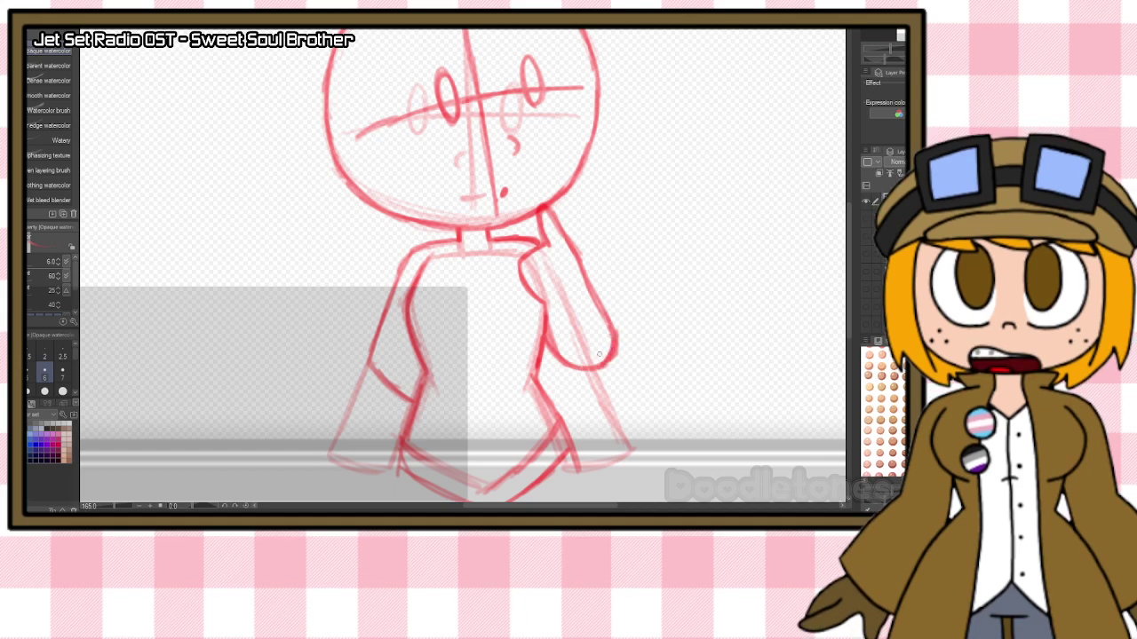
{"action": "key", "text": "e"}
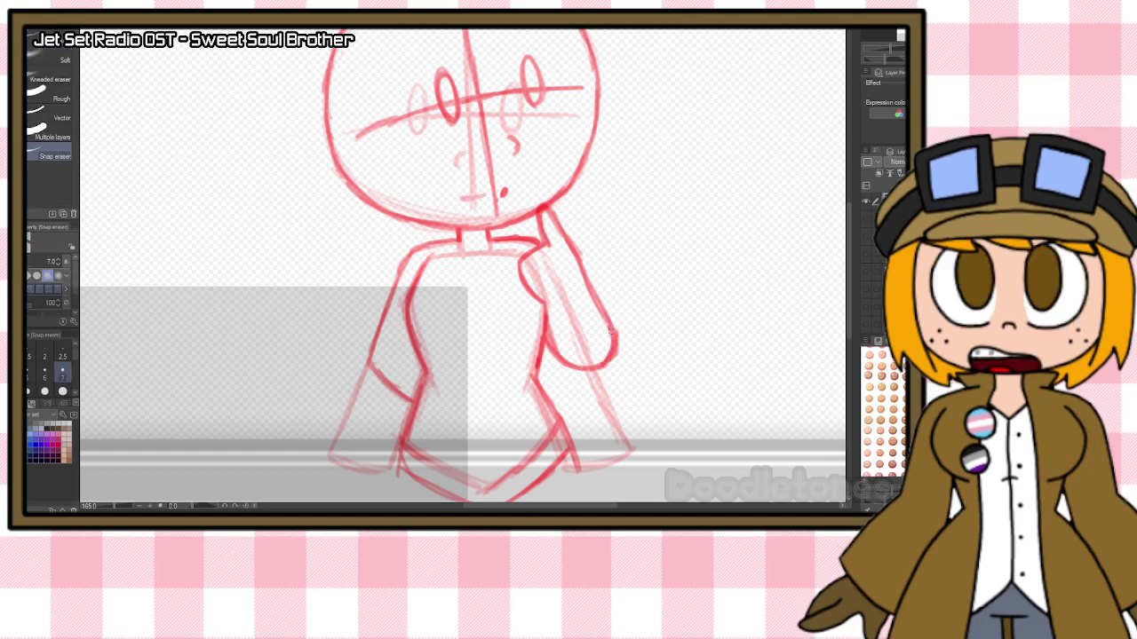
{"action": "left_click_drag", "start_coordinate": [618, 348], "coordinate": [623, 338]}
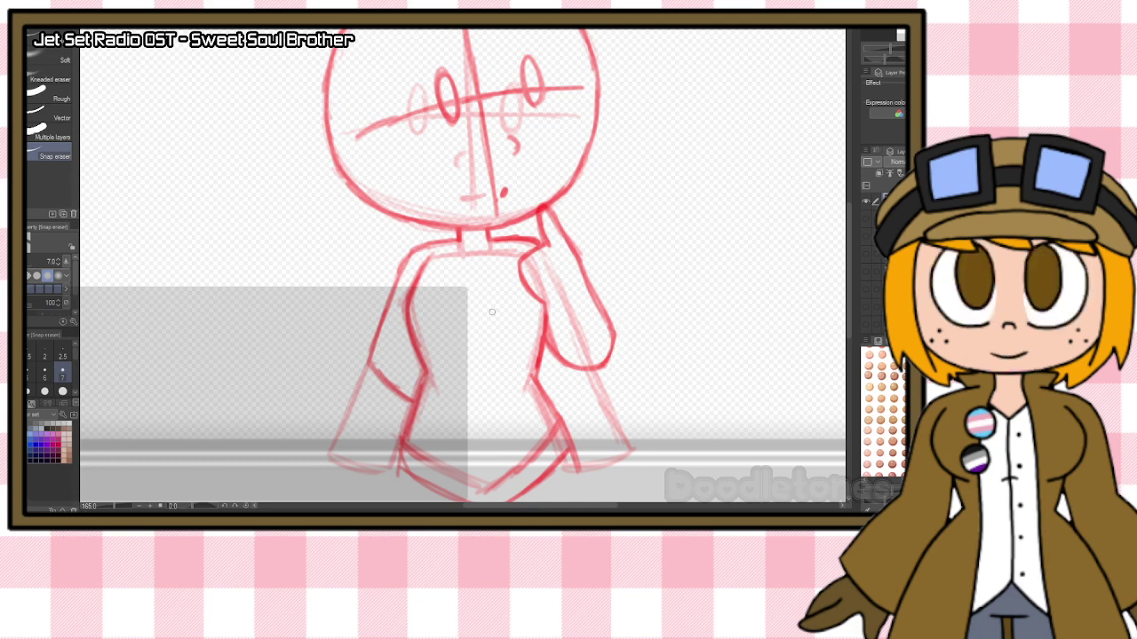
{"action": "scroll", "coordinate": [492, 311], "scroll_direction": "down", "scroll_amount": 5}
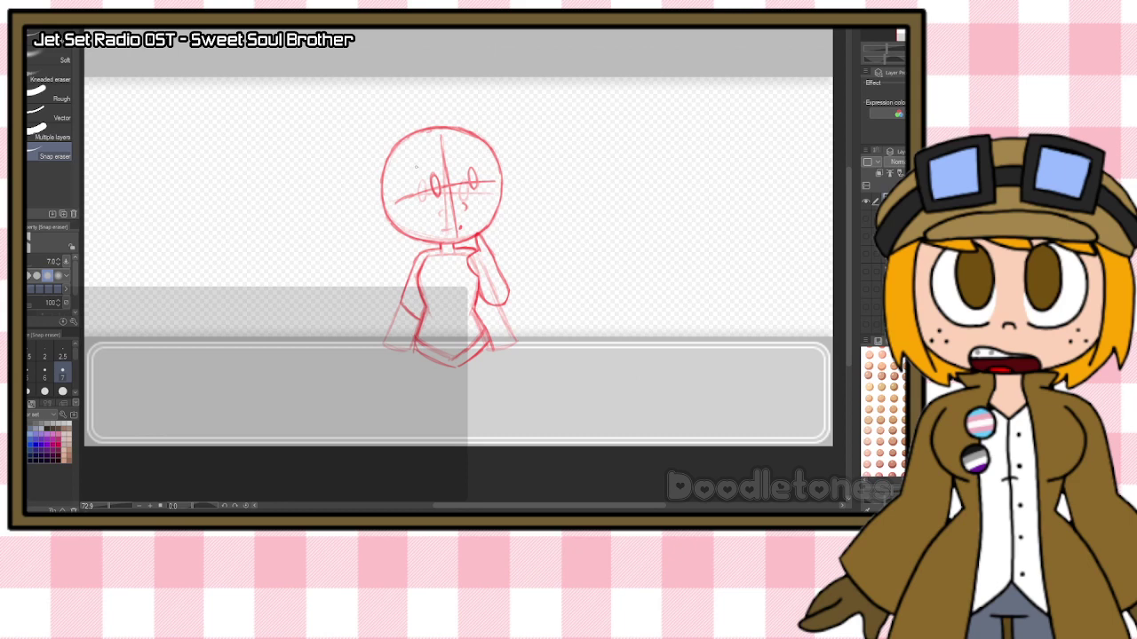
{"action": "scroll", "coordinate": [416, 169], "scroll_direction": "up", "scroll_amount": 2}
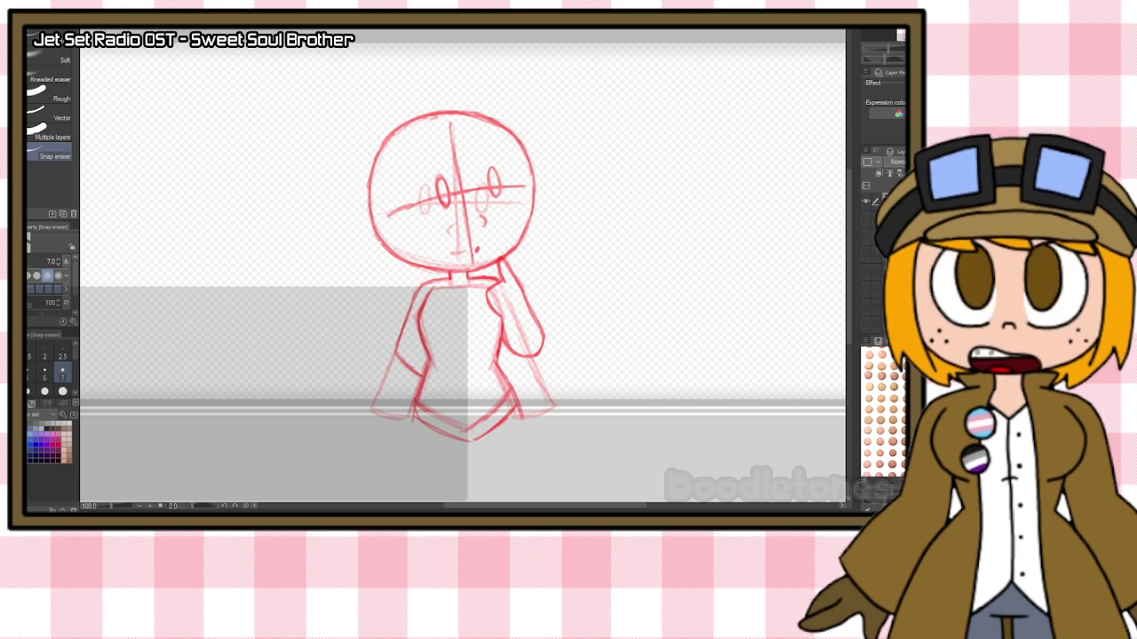
Hide the finger-on-chin pose sketch and trace the head circle for another pose over the faint base figure.
{"action": "left_click", "coordinate": [863, 221]}
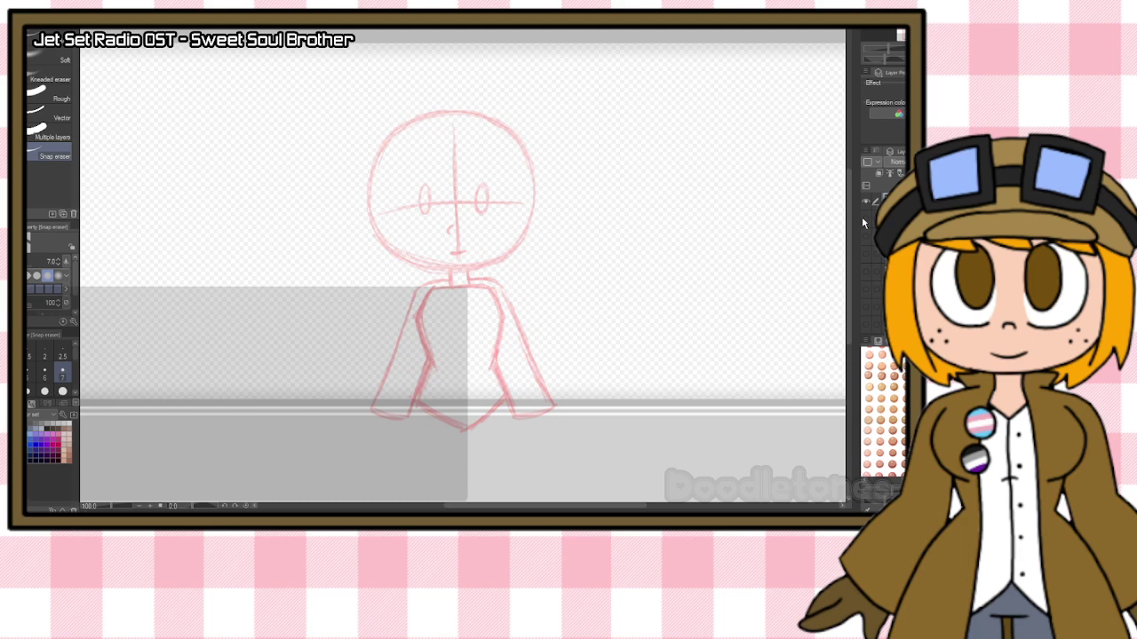
{"action": "scroll", "coordinate": [429, 104], "scroll_direction": "up", "scroll_amount": 3}
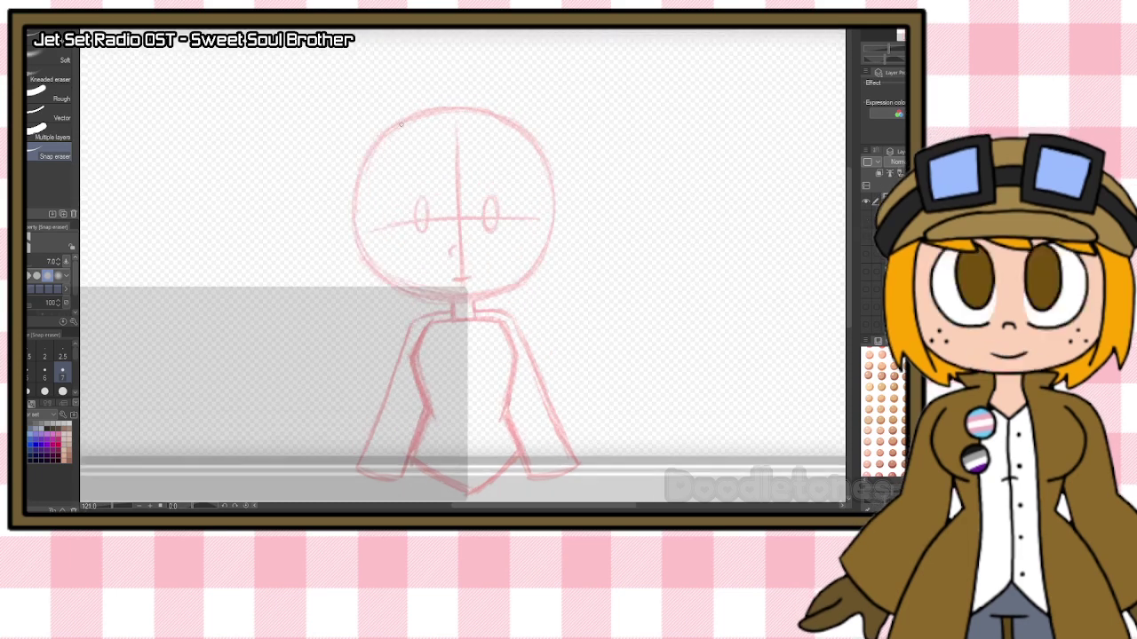
{"action": "scroll", "coordinate": [429, 104], "scroll_direction": "up", "scroll_amount": 2}
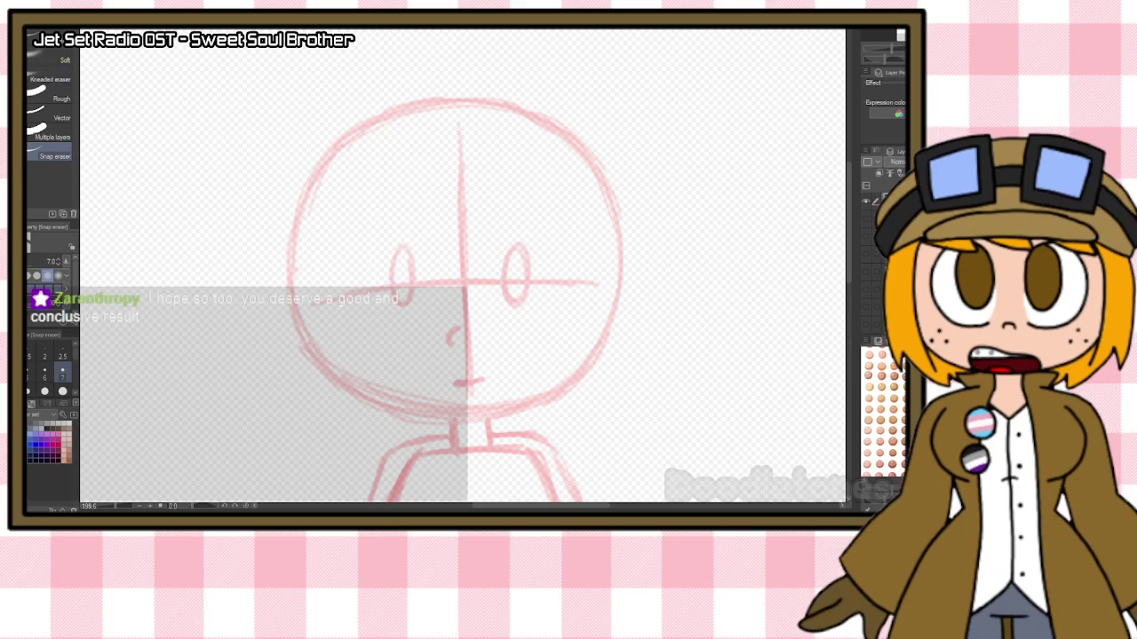
{"action": "key", "text": "b"}
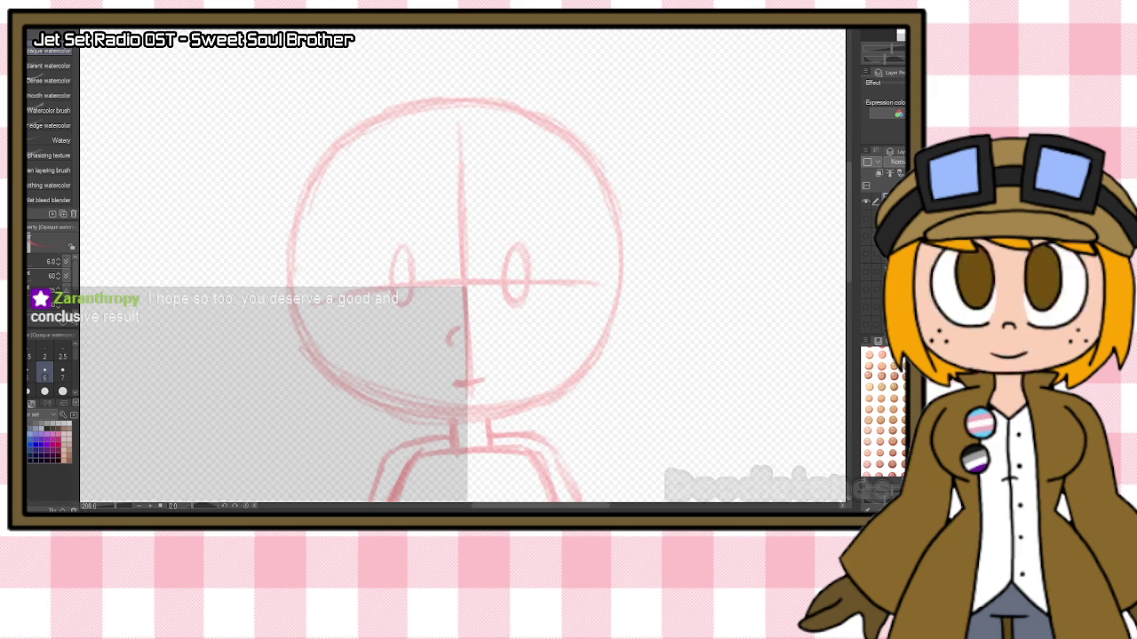
{"action": "scroll", "coordinate": [410, 75], "scroll_direction": "up", "scroll_amount": 1}
{"action": "scroll", "coordinate": [487, 147], "scroll_direction": "down", "scroll_amount": 5}
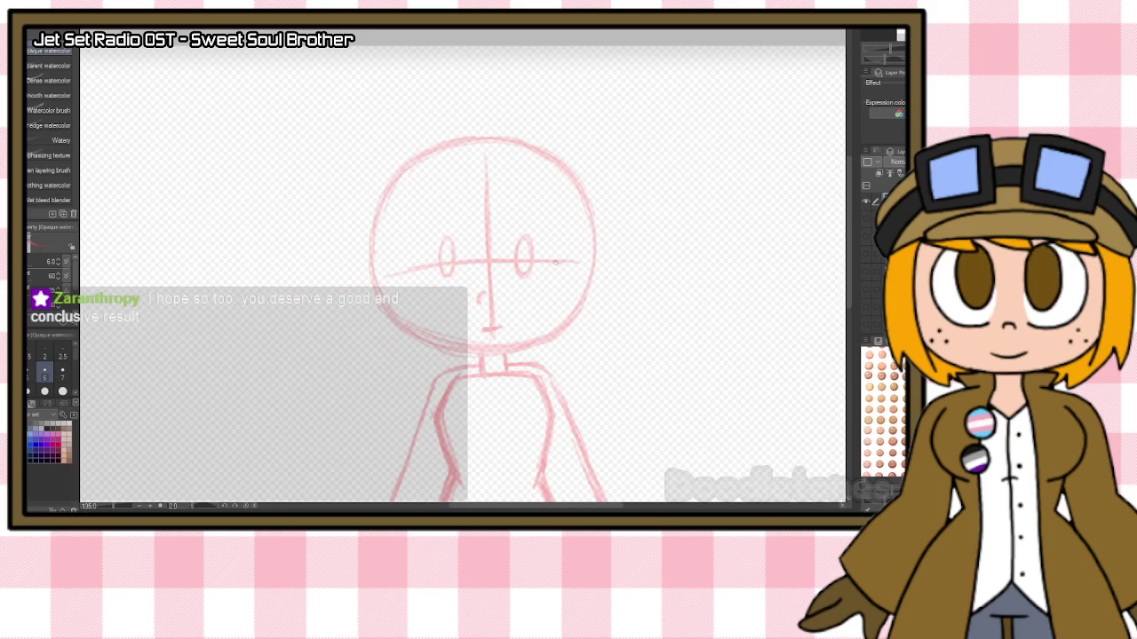
{"action": "scroll", "coordinate": [579, 261], "scroll_direction": "up", "scroll_amount": 3}
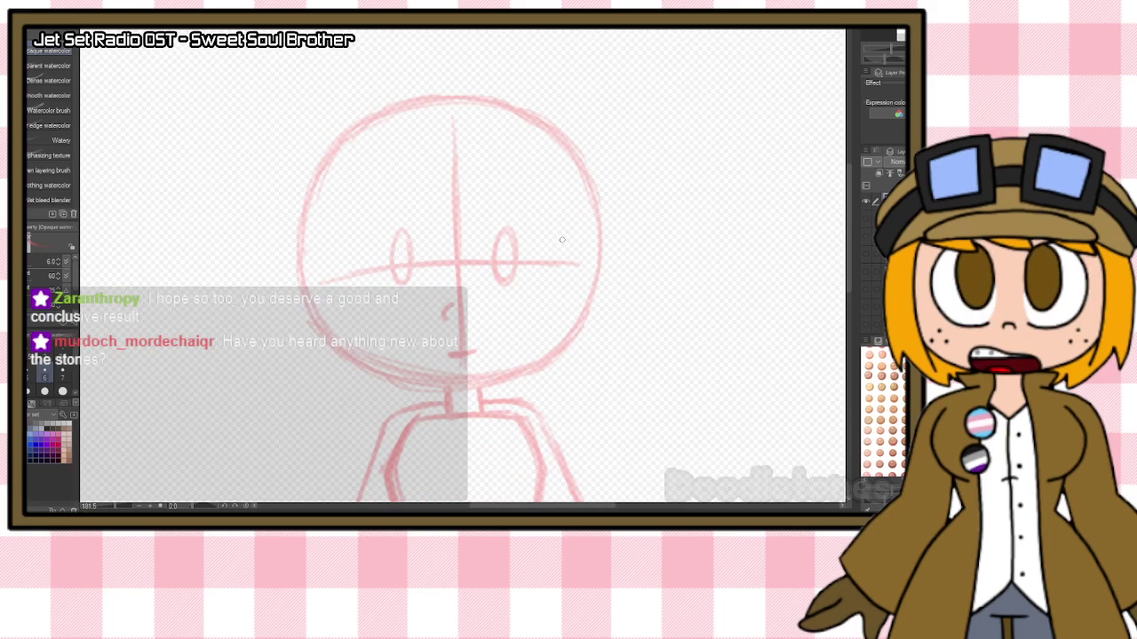
{"action": "mouse_move", "coordinate": [315, 198]}
{"action": "left_mouse_down"}
{"action": "mouse_move", "coordinate": [331, 144]}
{"action": "mouse_move", "coordinate": [391, 114]}
{"action": "mouse_move", "coordinate": [472, 103]}
{"action": "left_mouse_up"}
{"action": "left_click_drag", "start_coordinate": [382, 116], "coordinate": [464, 102]}
{"action": "left_click_drag", "start_coordinate": [306, 213], "coordinate": [370, 121]}
{"action": "mouse_move", "coordinate": [301, 263]}
{"action": "left_mouse_down"}
{"action": "mouse_move", "coordinate": [309, 202]}
{"action": "mouse_move", "coordinate": [297, 282]}
{"action": "mouse_move", "coordinate": [360, 359]}
{"action": "mouse_move", "coordinate": [441, 387]}
{"action": "mouse_move", "coordinate": [490, 382]}
{"action": "left_mouse_up"}
{"action": "mouse_move", "coordinate": [490, 108]}
{"action": "left_mouse_down"}
{"action": "mouse_move", "coordinate": [556, 136]}
{"action": "mouse_move", "coordinate": [597, 218]}
{"action": "mouse_move", "coordinate": [602, 293]}
{"action": "left_mouse_up"}
{"action": "mouse_move", "coordinate": [599, 237]}
{"action": "left_mouse_down"}
{"action": "mouse_move", "coordinate": [580, 314]}
{"action": "mouse_move", "coordinate": [542, 364]}
{"action": "mouse_move", "coordinate": [553, 353]}
{"action": "mouse_move", "coordinate": [480, 386]}
{"action": "left_mouse_up"}
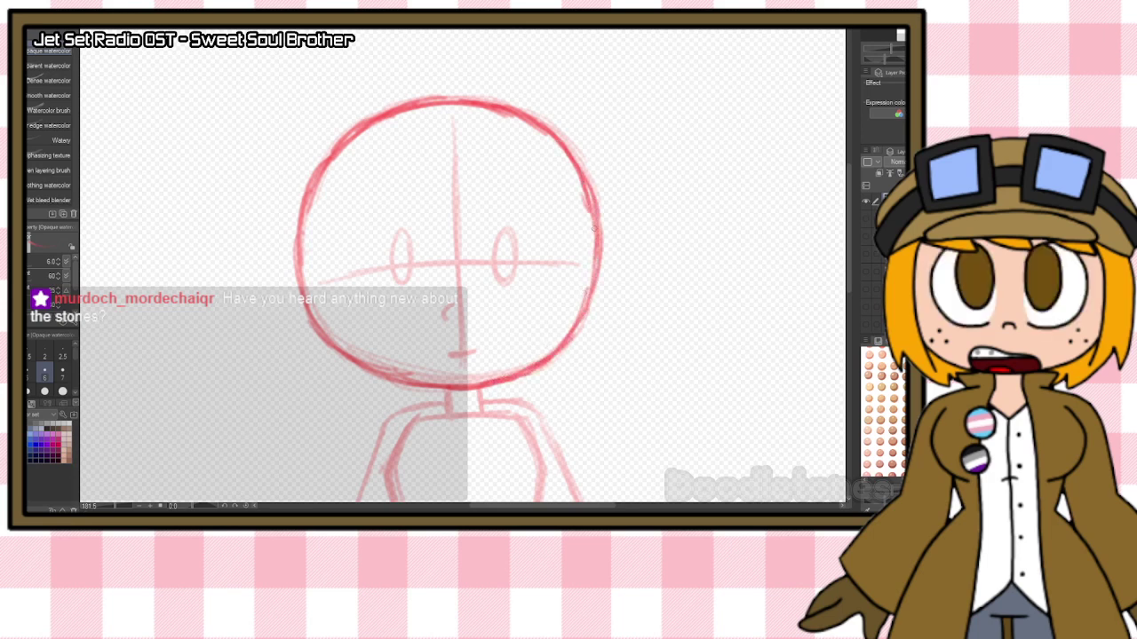
Reinforce the right side and lower-left curve of the head outline and switch to the eraser for cleanup.
{"action": "left_click_drag", "start_coordinate": [595, 232], "coordinate": [558, 355]}
{"action": "mouse_move", "coordinate": [604, 251]}
{"action": "left_mouse_down"}
{"action": "mouse_move", "coordinate": [586, 182]}
{"action": "mouse_move", "coordinate": [553, 133]}
{"action": "mouse_move", "coordinate": [588, 181]}
{"action": "mouse_move", "coordinate": [601, 252]}
{"action": "mouse_move", "coordinate": [579, 320]}
{"action": "mouse_move", "coordinate": [528, 361]}
{"action": "left_mouse_up"}
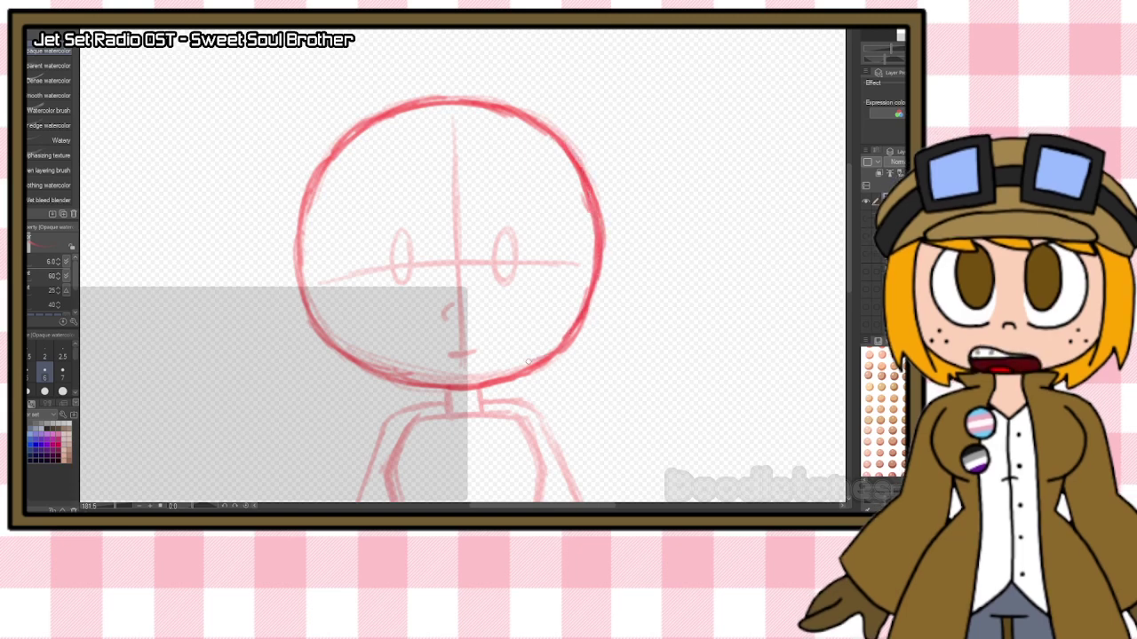
{"action": "mouse_move", "coordinate": [316, 323]}
{"action": "left_mouse_down"}
{"action": "mouse_move", "coordinate": [414, 379]}
{"action": "mouse_move", "coordinate": [354, 354]}
{"action": "mouse_move", "coordinate": [442, 384]}
{"action": "mouse_move", "coordinate": [475, 385]}
{"action": "left_mouse_up"}
{"action": "key", "text": "e"}
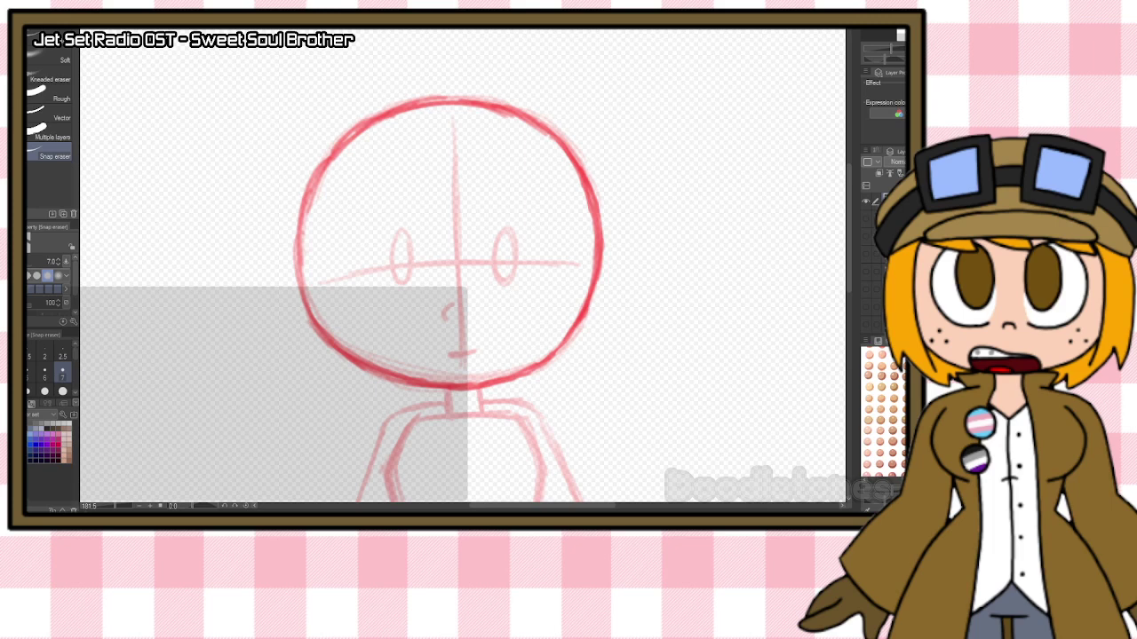
Reinforce the lower-right curve of the traced head outline and clear the selection.
{"action": "key", "text": "b"}
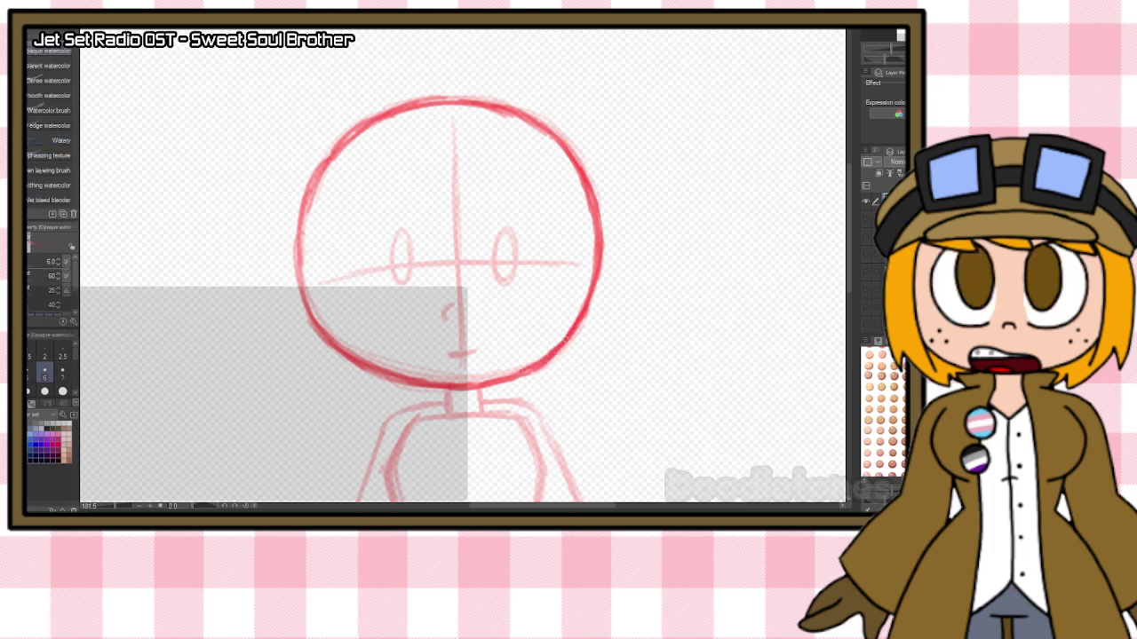
{"action": "mouse_move", "coordinate": [154, 408]}
{"action": "left_mouse_down"}
{"action": "mouse_move", "coordinate": [170, 383]}
{"action": "mouse_move", "coordinate": [252, 422]}
{"action": "left_mouse_up"}
{"action": "key", "text": "m"}
{"action": "mouse_move", "coordinate": [203, 335]}
{"action": "left_mouse_down"}
{"action": "mouse_move", "coordinate": [270, 354]}
{"action": "mouse_move", "coordinate": [206, 335]}
{"action": "left_mouse_up"}
{"action": "key", "text": "Delete"}
{"action": "key", "text": "ctrl+d"}
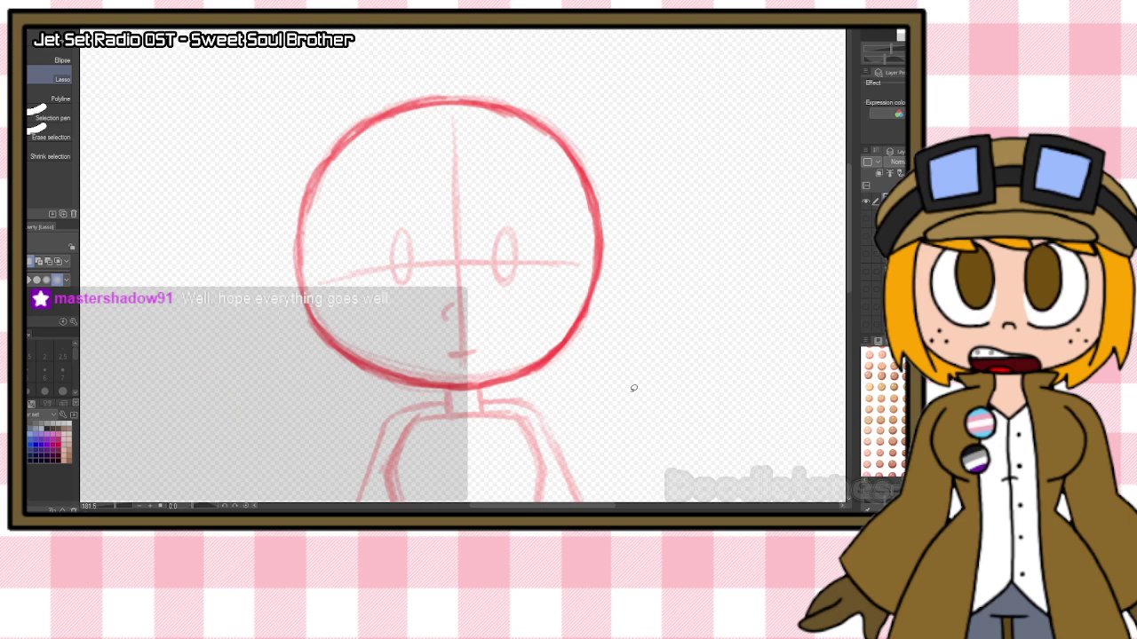
Lasso the traced head circle and shift it slightly right and down from the faint base head, then deselect.
{"action": "mouse_move", "coordinate": [298, 129]}
{"action": "left_mouse_down"}
{"action": "mouse_move", "coordinate": [224, 261]}
{"action": "mouse_move", "coordinate": [533, 56]}
{"action": "mouse_move", "coordinate": [272, 122]}
{"action": "left_mouse_up"}
{"action": "key", "text": "ctrl+t"}
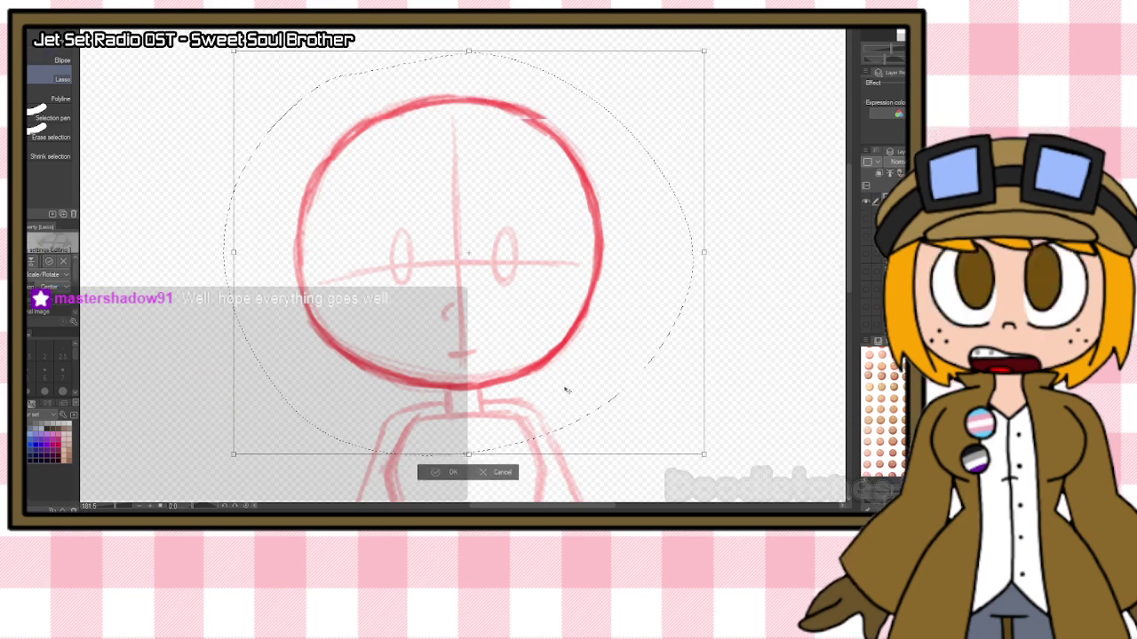
{"action": "key", "text": "Up"}
{"action": "key", "text": "Up"}
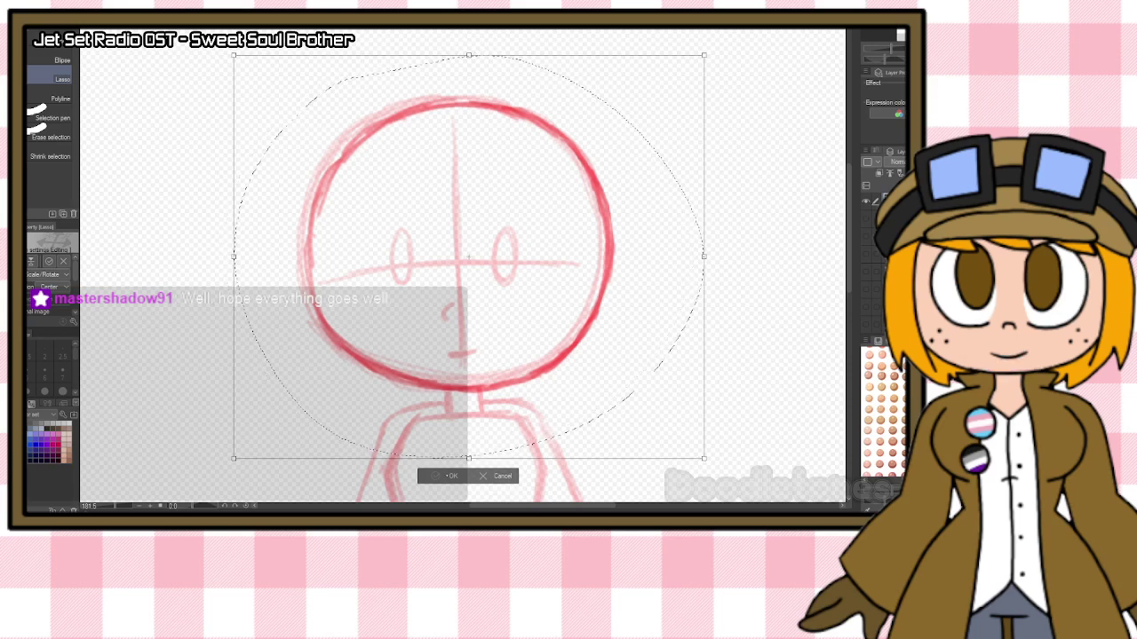
{"action": "key", "text": "Return"}
{"action": "key", "text": "ctrl+d"}
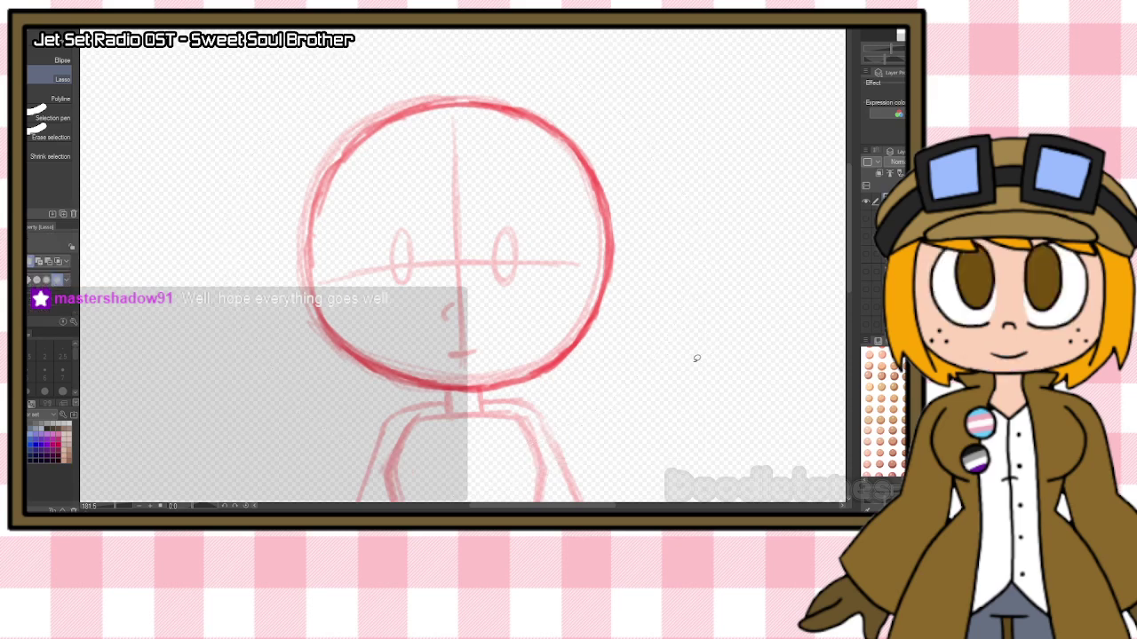
Reinforce the upper-left curve of the shifted head outline with several overlapping strokes.
{"action": "key", "text": "b"}
{"action": "scroll", "coordinate": [586, 213], "scroll_direction": "down", "scroll_amount": 8}
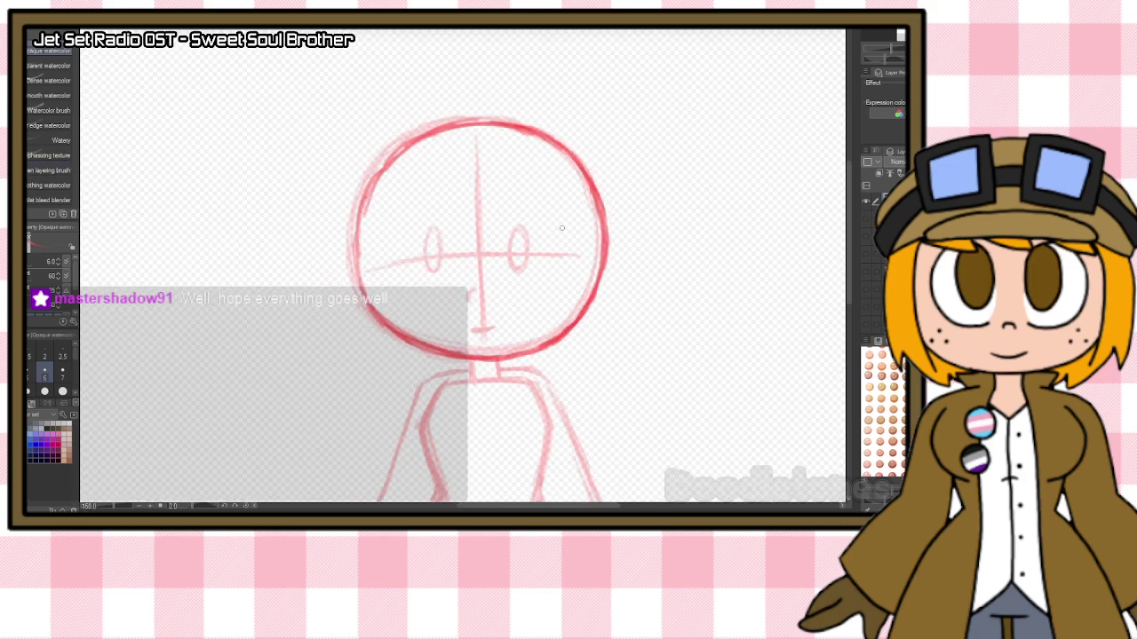
{"action": "scroll", "coordinate": [681, 335], "scroll_direction": "up", "scroll_amount": 4}
{"action": "scroll", "coordinate": [680, 334], "scroll_direction": "up", "scroll_amount": 2}
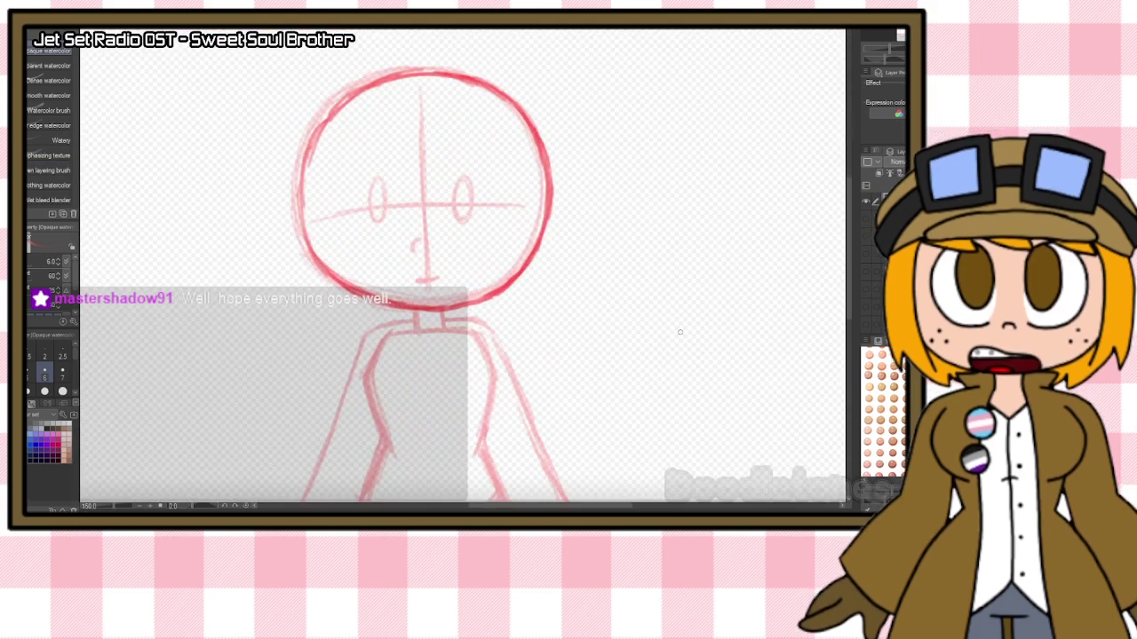
{"action": "mouse_move", "coordinate": [304, 223]}
{"action": "left_mouse_down"}
{"action": "mouse_move", "coordinate": [302, 157]}
{"action": "mouse_move", "coordinate": [350, 99]}
{"action": "left_mouse_up"}
{"action": "left_click_drag", "start_coordinate": [309, 153], "coordinate": [353, 96]}
{"action": "left_click_drag", "start_coordinate": [313, 136], "coordinate": [384, 83]}
{"action": "left_click_drag", "start_coordinate": [331, 115], "coordinate": [389, 81]}
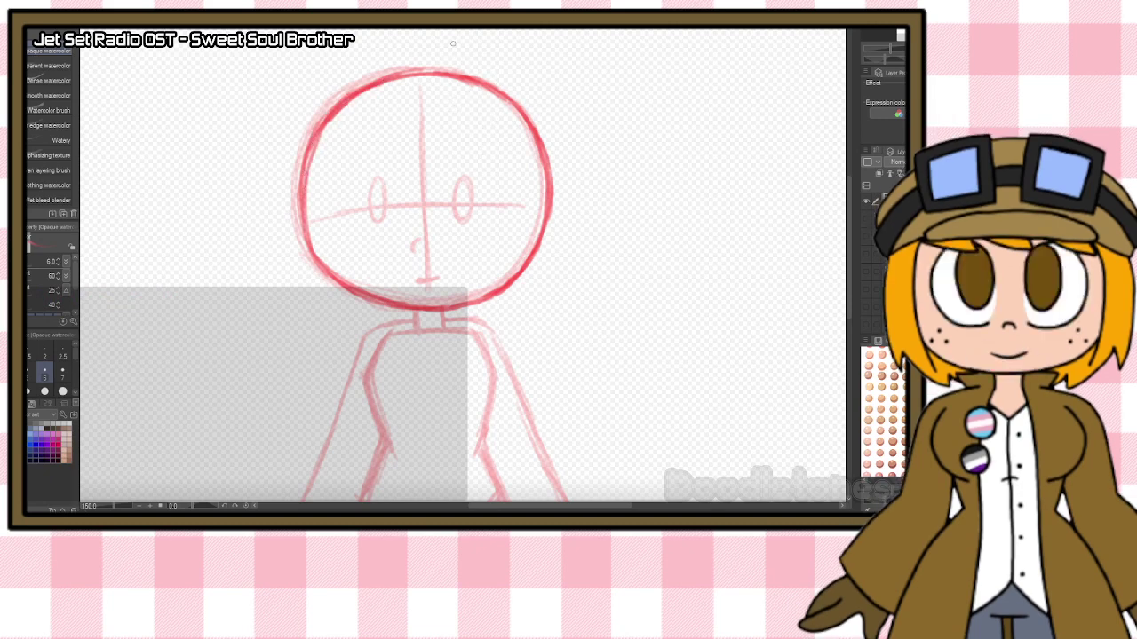
Draw the vertical centre line and the slightly curved horizontal eye line across the face.
{"action": "left_click_drag", "start_coordinate": [429, 85], "coordinate": [431, 178]}
{"action": "left_click_drag", "start_coordinate": [430, 111], "coordinate": [431, 248]}
{"action": "left_click_drag", "start_coordinate": [432, 190], "coordinate": [435, 298]}
{"action": "left_click_drag", "start_coordinate": [430, 188], "coordinate": [434, 283]}
{"action": "mouse_move", "coordinate": [320, 222]}
{"action": "left_mouse_down"}
{"action": "mouse_move", "coordinate": [385, 204]}
{"action": "mouse_move", "coordinate": [358, 213]}
{"action": "mouse_move", "coordinate": [458, 205]}
{"action": "left_mouse_up"}
{"action": "left_click_drag", "start_coordinate": [352, 211], "coordinate": [526, 202]}
{"action": "left_click_drag", "start_coordinate": [434, 200], "coordinate": [524, 203]}
{"action": "left_click_drag", "start_coordinate": [332, 216], "coordinate": [533, 205]}
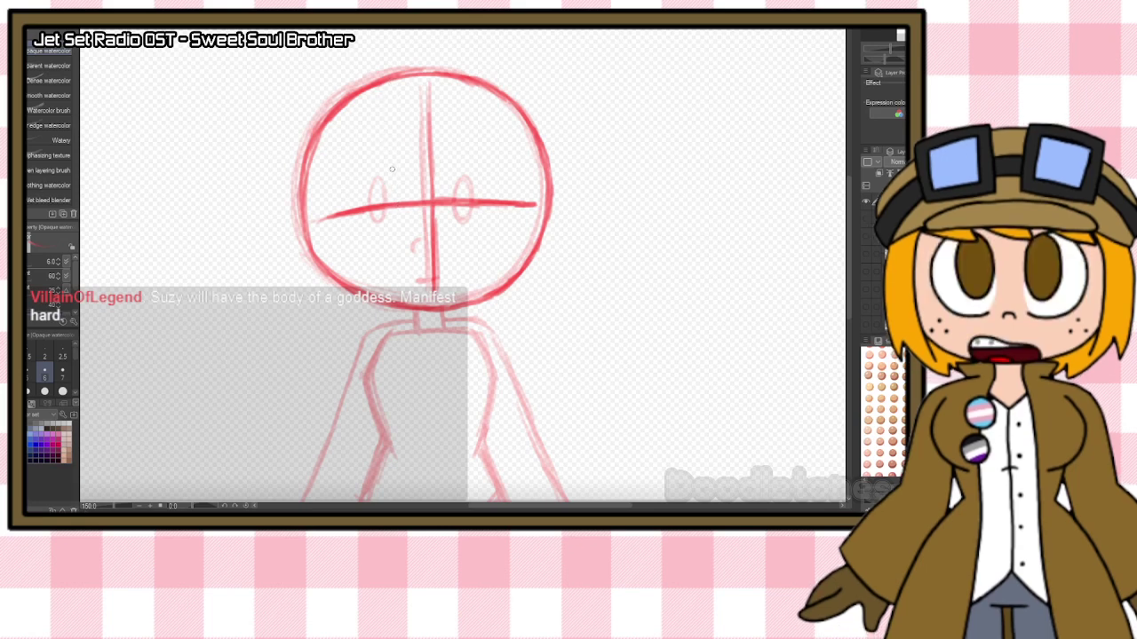
Draw two oval eyes on the eye line, a small curved nose and a downturned mouth at the chin.
{"action": "mouse_move", "coordinate": [380, 183]}
{"action": "left_mouse_down"}
{"action": "mouse_move", "coordinate": [382, 222]}
{"action": "mouse_move", "coordinate": [373, 187]}
{"action": "mouse_move", "coordinate": [388, 213]}
{"action": "mouse_move", "coordinate": [373, 204]}
{"action": "left_mouse_up"}
{"action": "mouse_move", "coordinate": [463, 175]}
{"action": "left_mouse_down"}
{"action": "mouse_move", "coordinate": [471, 221]}
{"action": "mouse_move", "coordinate": [460, 181]}
{"action": "mouse_move", "coordinate": [479, 206]}
{"action": "left_mouse_up"}
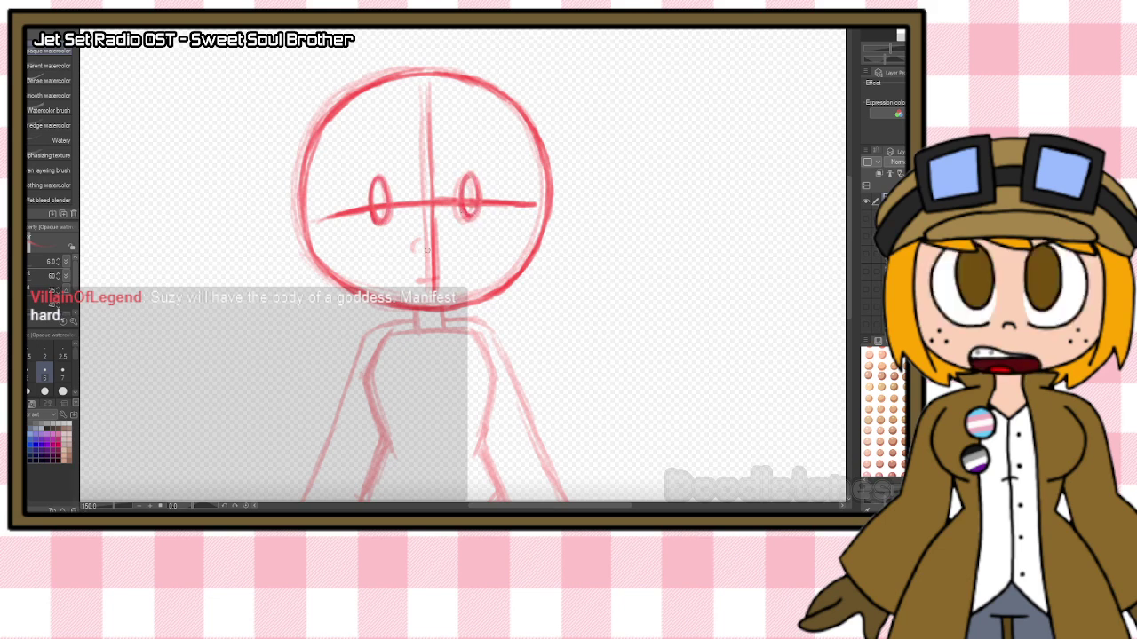
{"action": "left_click_drag", "start_coordinate": [420, 238], "coordinate": [419, 254]}
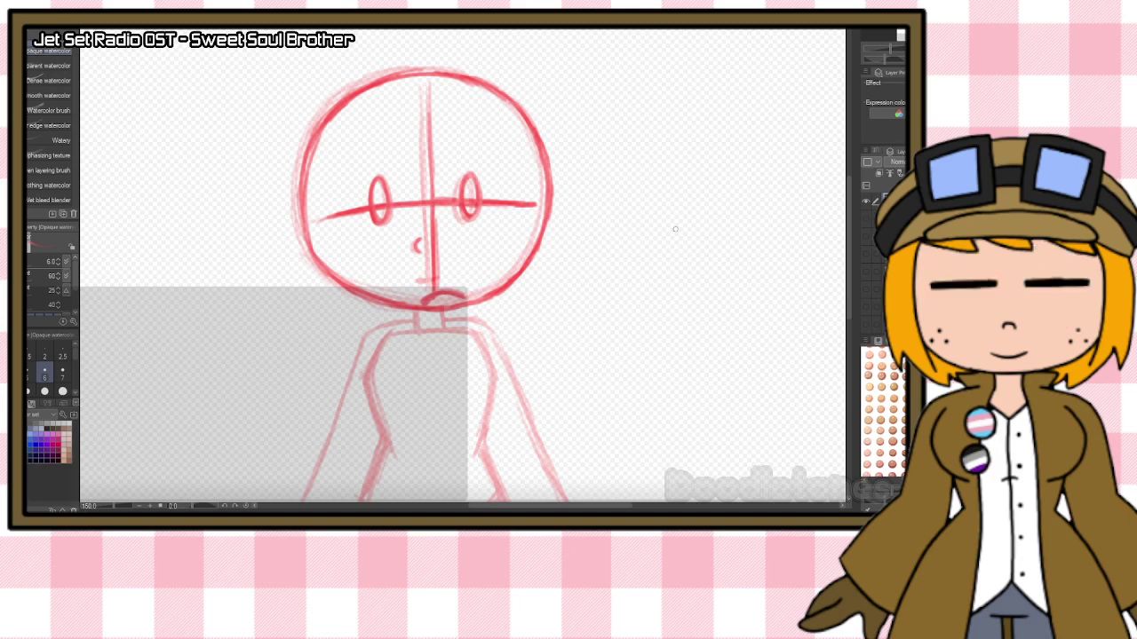
Sketch the neck and trace the torso with its narrowed waist and pointed hem over the base body.
{"action": "left_click_drag", "start_coordinate": [848, 225], "coordinate": [844, 248]}
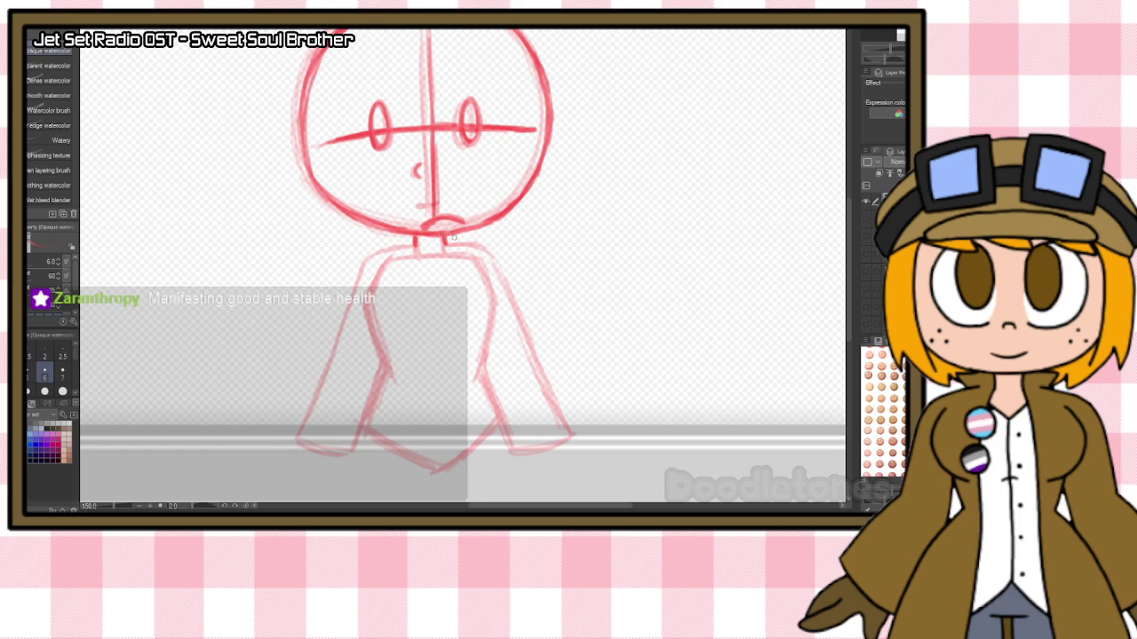
{"action": "mouse_move", "coordinate": [387, 260]}
{"action": "left_mouse_down"}
{"action": "mouse_move", "coordinate": [366, 315]}
{"action": "mouse_move", "coordinate": [387, 370]}
{"action": "left_mouse_up"}
{"action": "left_click_drag", "start_coordinate": [365, 316], "coordinate": [387, 366]}
{"action": "mouse_move", "coordinate": [480, 263]}
{"action": "left_mouse_down"}
{"action": "mouse_move", "coordinate": [495, 294]}
{"action": "mouse_move", "coordinate": [476, 262]}
{"action": "mouse_move", "coordinate": [495, 322]}
{"action": "mouse_move", "coordinate": [486, 365]}
{"action": "mouse_move", "coordinate": [498, 311]}
{"action": "mouse_move", "coordinate": [485, 369]}
{"action": "left_mouse_up"}
{"action": "mouse_move", "coordinate": [387, 370]}
{"action": "left_mouse_down"}
{"action": "mouse_move", "coordinate": [361, 428]}
{"action": "mouse_move", "coordinate": [414, 469]}
{"action": "left_mouse_up"}
{"action": "left_click_drag", "start_coordinate": [366, 430], "coordinate": [444, 476]}
{"action": "mouse_move", "coordinate": [480, 370]}
{"action": "left_mouse_down"}
{"action": "mouse_move", "coordinate": [506, 426]}
{"action": "mouse_move", "coordinate": [453, 474]}
{"action": "left_mouse_up"}
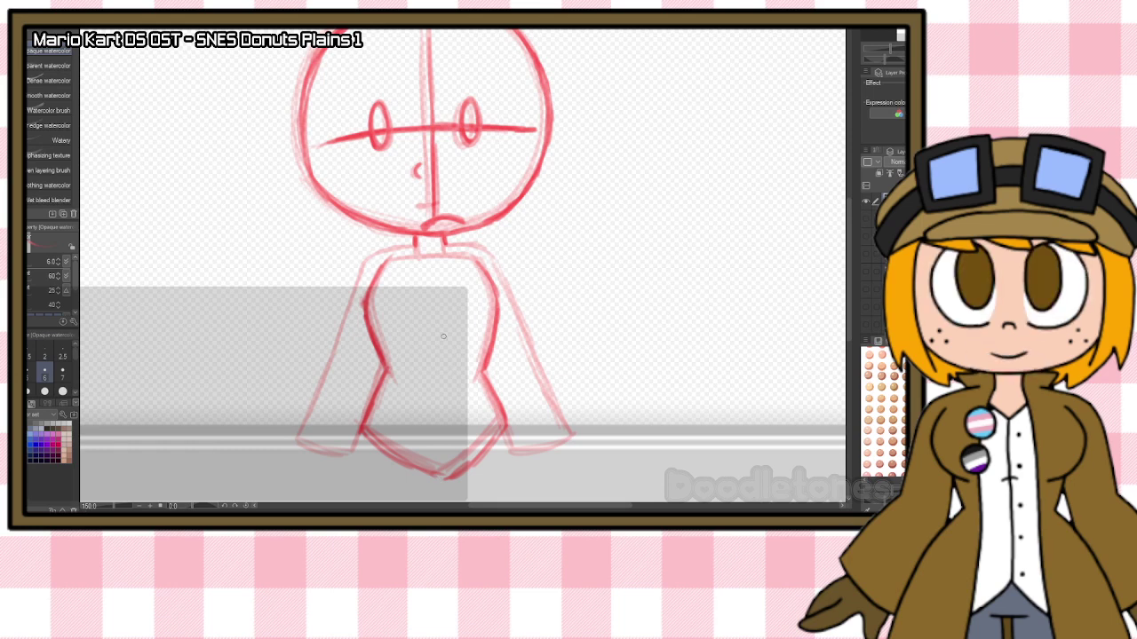
Sketch one arm bent behind the waist and the other reaching outward with an open hand, trimming the fingertips.
{"action": "mouse_move", "coordinate": [358, 267]}
{"action": "left_mouse_down"}
{"action": "mouse_move", "coordinate": [328, 346]}
{"action": "mouse_move", "coordinate": [371, 394]}
{"action": "left_mouse_up"}
{"action": "mouse_move", "coordinate": [458, 249]}
{"action": "left_mouse_down"}
{"action": "mouse_move", "coordinate": [479, 247]}
{"action": "mouse_move", "coordinate": [506, 270]}
{"action": "mouse_move", "coordinate": [521, 303]}
{"action": "mouse_move", "coordinate": [568, 300]}
{"action": "left_mouse_up"}
{"action": "mouse_move", "coordinate": [489, 366]}
{"action": "left_mouse_down"}
{"action": "mouse_move", "coordinate": [532, 383]}
{"action": "mouse_move", "coordinate": [590, 334]}
{"action": "left_mouse_up"}
{"action": "left_click_drag", "start_coordinate": [517, 332], "coordinate": [571, 300]}
{"action": "mouse_move", "coordinate": [590, 341]}
{"action": "left_mouse_down"}
{"action": "mouse_move", "coordinate": [577, 308]}
{"action": "mouse_move", "coordinate": [595, 273]}
{"action": "mouse_move", "coordinate": [656, 302]}
{"action": "mouse_move", "coordinate": [616, 320]}
{"action": "mouse_move", "coordinate": [627, 291]}
{"action": "mouse_move", "coordinate": [600, 336]}
{"action": "mouse_move", "coordinate": [630, 292]}
{"action": "mouse_move", "coordinate": [591, 275]}
{"action": "mouse_move", "coordinate": [622, 291]}
{"action": "mouse_move", "coordinate": [600, 339]}
{"action": "left_mouse_up"}
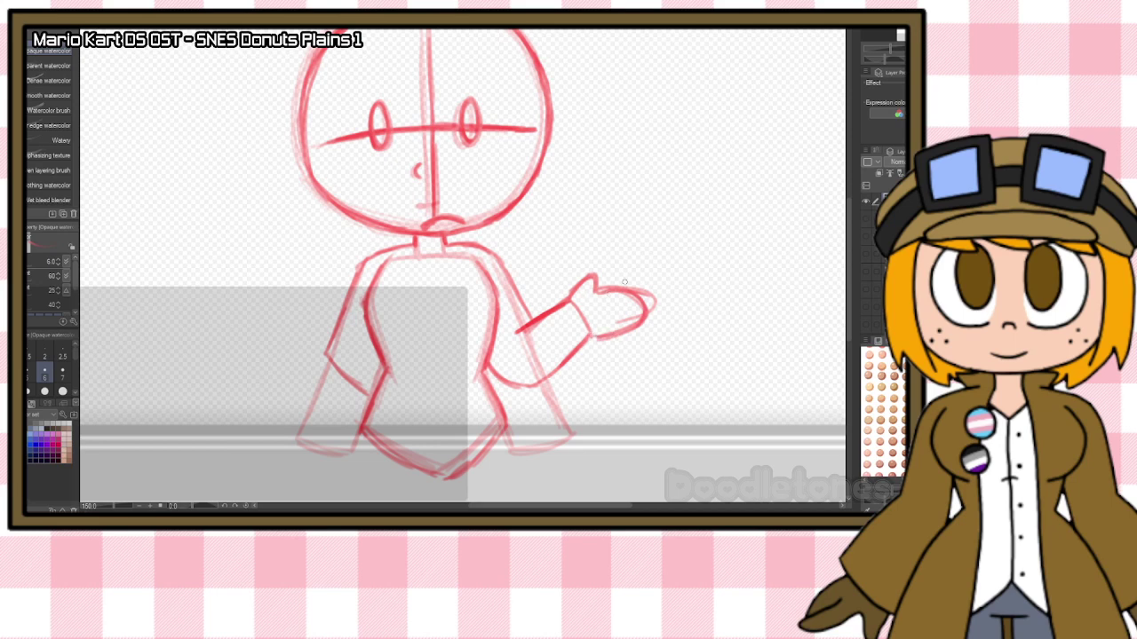
{"action": "key", "text": "e"}
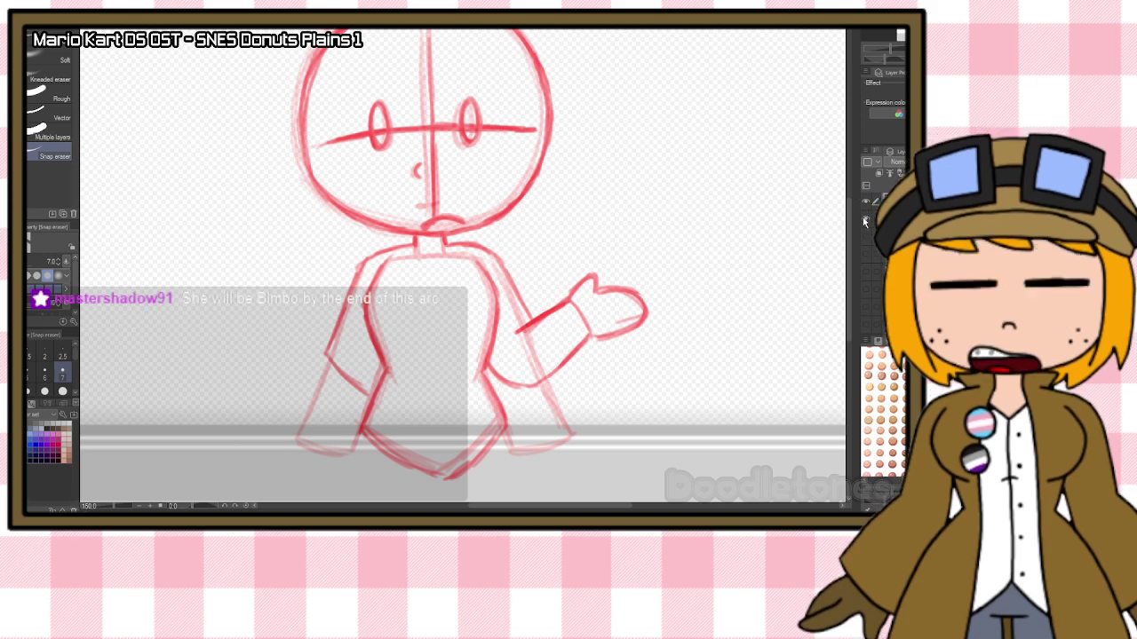
Hide the open-hand pose sketch and trace the left side, lower curve and top of the base head for another pose.
{"action": "key", "text": "Delete"}
{"action": "left_click_drag", "start_coordinate": [847, 238], "coordinate": [851, 194]}
{"action": "scroll", "coordinate": [463, 152], "scroll_direction": "up", "scroll_amount": 1}
{"action": "scroll", "coordinate": [462, 152], "scroll_direction": "up", "scroll_amount": 1}
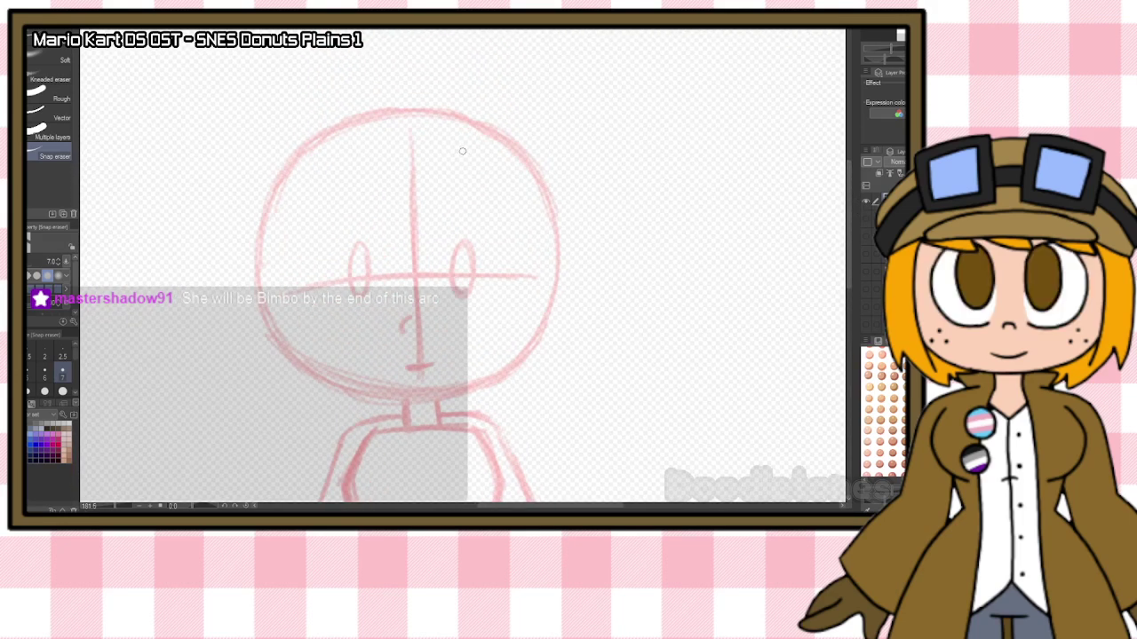
{"action": "scroll", "coordinate": [462, 152], "scroll_direction": "up", "scroll_amount": 1}
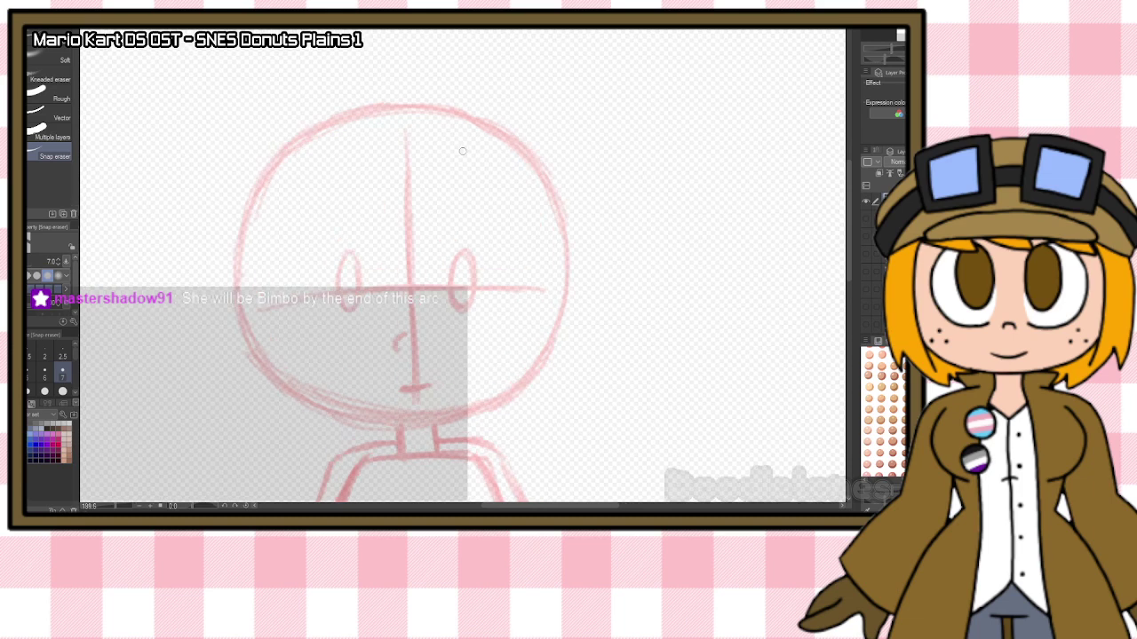
{"action": "key", "text": "b"}
{"action": "mouse_move", "coordinate": [255, 187]}
{"action": "left_mouse_down"}
{"action": "mouse_move", "coordinate": [232, 302]}
{"action": "mouse_move", "coordinate": [298, 397]}
{"action": "left_mouse_up"}
{"action": "mouse_move", "coordinate": [256, 351]}
{"action": "left_mouse_down"}
{"action": "mouse_move", "coordinate": [327, 413]}
{"action": "mouse_move", "coordinate": [289, 391]}
{"action": "mouse_move", "coordinate": [364, 419]}
{"action": "left_mouse_up"}
{"action": "mouse_move", "coordinate": [302, 403]}
{"action": "left_mouse_down"}
{"action": "mouse_move", "coordinate": [395, 421]}
{"action": "mouse_move", "coordinate": [444, 416]}
{"action": "left_mouse_up"}
{"action": "mouse_move", "coordinate": [242, 232]}
{"action": "left_mouse_down"}
{"action": "mouse_move", "coordinate": [280, 163]}
{"action": "mouse_move", "coordinate": [352, 115]}
{"action": "mouse_move", "coordinate": [277, 160]}
{"action": "mouse_move", "coordinate": [328, 128]}
{"action": "mouse_move", "coordinate": [444, 112]}
{"action": "left_mouse_up"}
Trace the right side of the head and reinforce its curve down to the chin to close the outline.
{"action": "mouse_move", "coordinate": [355, 117]}
{"action": "left_mouse_down"}
{"action": "mouse_move", "coordinate": [478, 123]}
{"action": "mouse_move", "coordinate": [543, 171]}
{"action": "mouse_move", "coordinate": [534, 160]}
{"action": "mouse_move", "coordinate": [569, 276]}
{"action": "mouse_move", "coordinate": [522, 389]}
{"action": "left_mouse_up"}
{"action": "mouse_move", "coordinate": [569, 309]}
{"action": "left_mouse_down"}
{"action": "mouse_move", "coordinate": [512, 396]}
{"action": "mouse_move", "coordinate": [431, 421]}
{"action": "left_mouse_up"}
{"action": "left_click_drag", "start_coordinate": [529, 380], "coordinate": [458, 419]}
{"action": "left_click_drag", "start_coordinate": [569, 310], "coordinate": [535, 376]}
{"action": "mouse_move", "coordinate": [545, 178]}
{"action": "left_mouse_down"}
{"action": "mouse_move", "coordinate": [571, 240]}
{"action": "mouse_move", "coordinate": [561, 326]}
{"action": "left_mouse_up"}
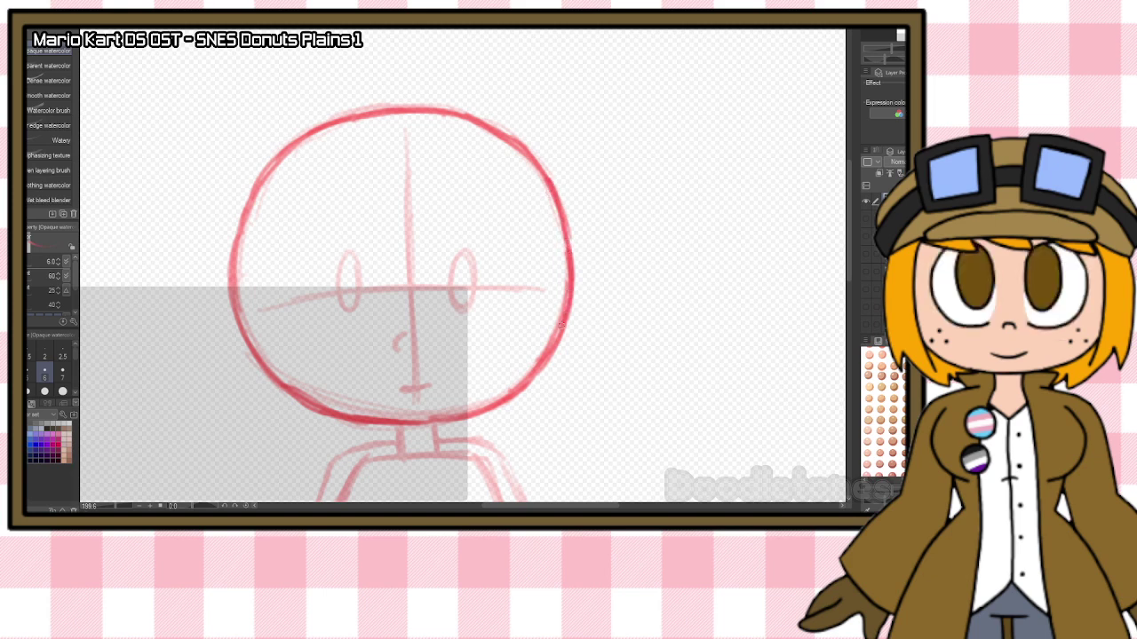
Lasso the new head circle and nudge it slightly right of the faint base head.
{"action": "key", "text": "e"}
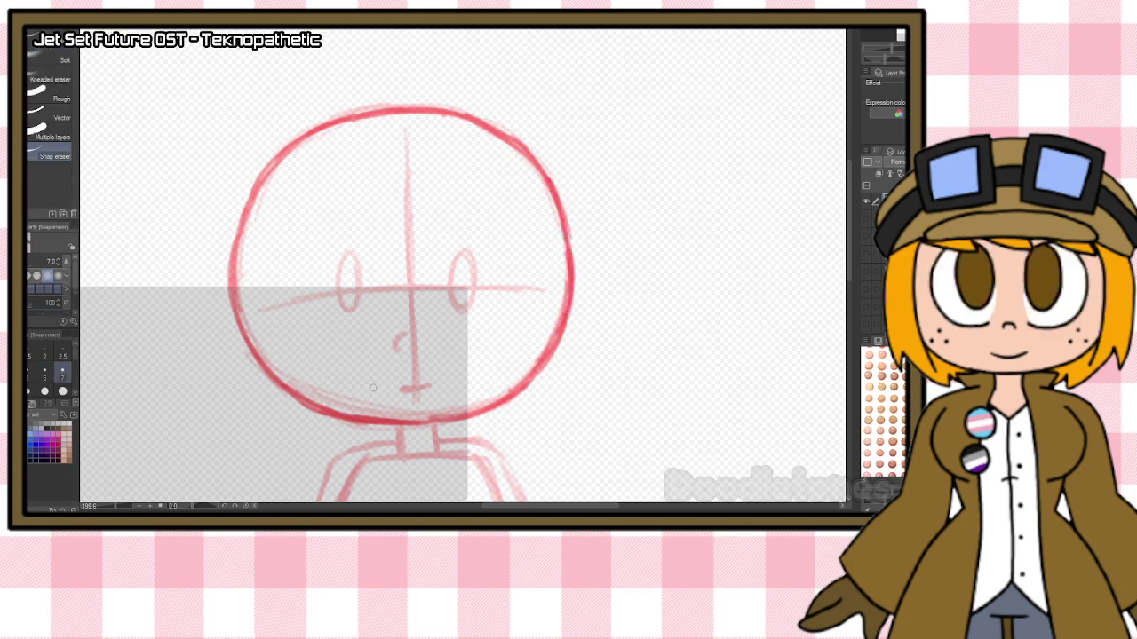
{"action": "scroll", "coordinate": [366, 389], "scroll_direction": "down", "scroll_amount": 3}
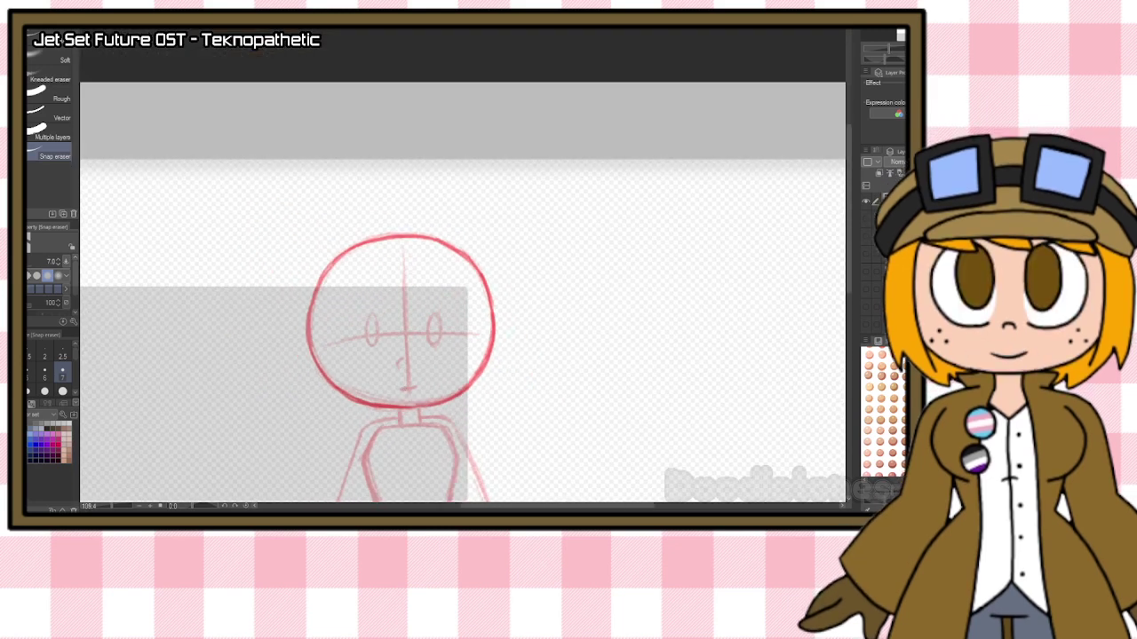
{"action": "key", "text": "m"}
{"action": "mouse_move", "coordinate": [360, 192]}
{"action": "left_mouse_down"}
{"action": "mouse_move", "coordinate": [544, 244]}
{"action": "mouse_move", "coordinate": [417, 198]}
{"action": "left_mouse_up"}
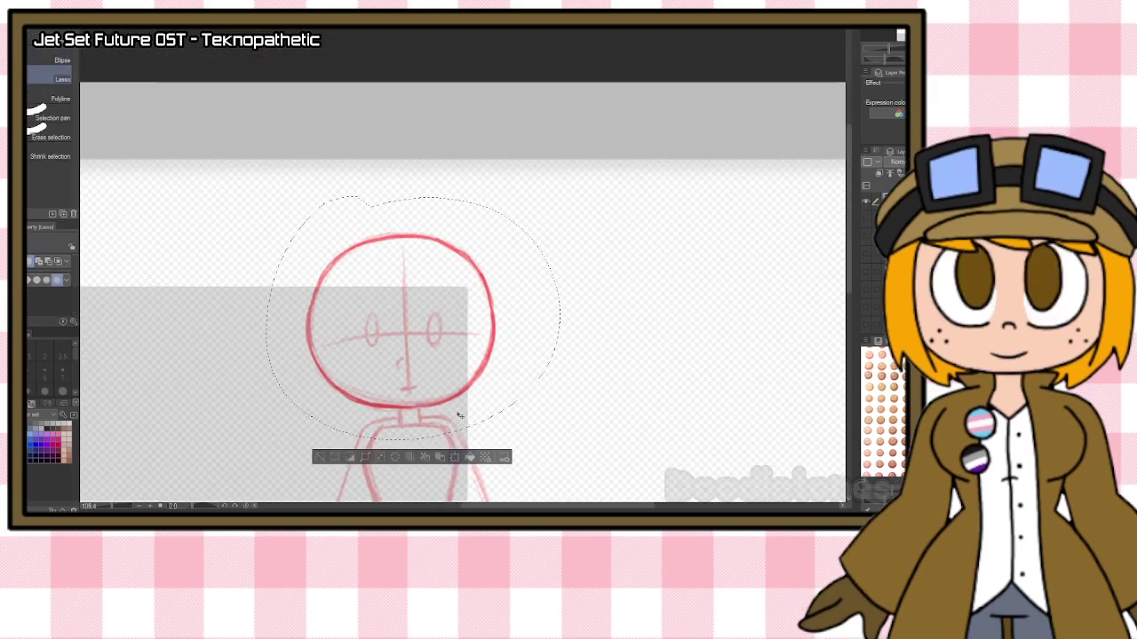
{"action": "key", "text": "ctrl+t"}
{"action": "key", "text": "Down"}
{"action": "key", "text": "Right"}
{"action": "left_click", "coordinate": [397, 457]}
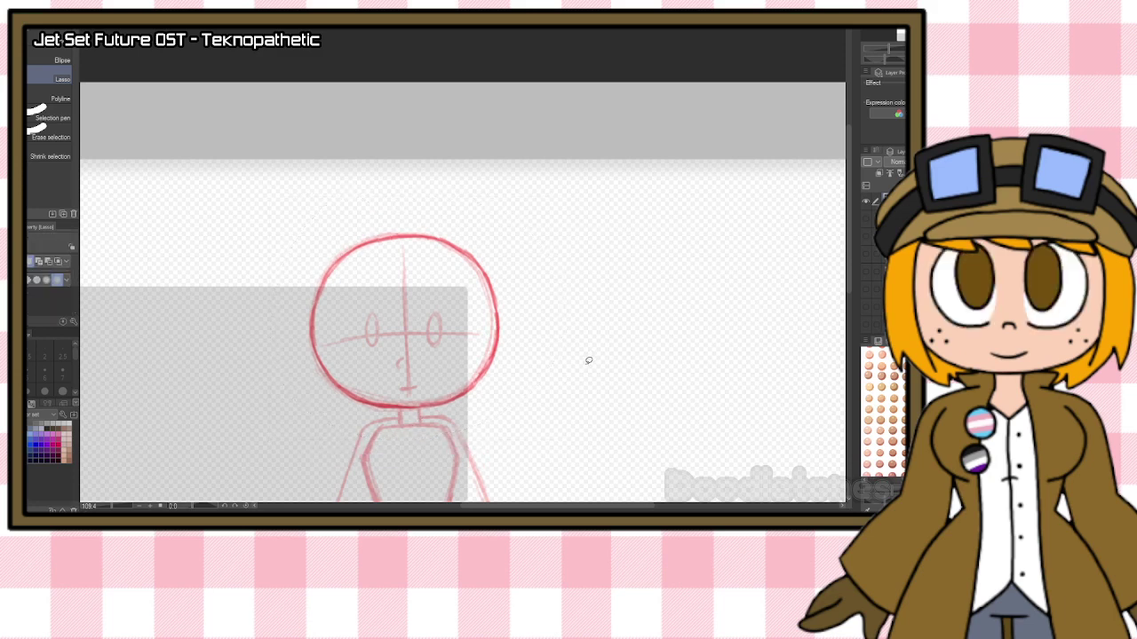
Draw the neck lines and trace both sides of the torso down to the pointed hem for the new pose.
{"action": "key", "text": "b"}
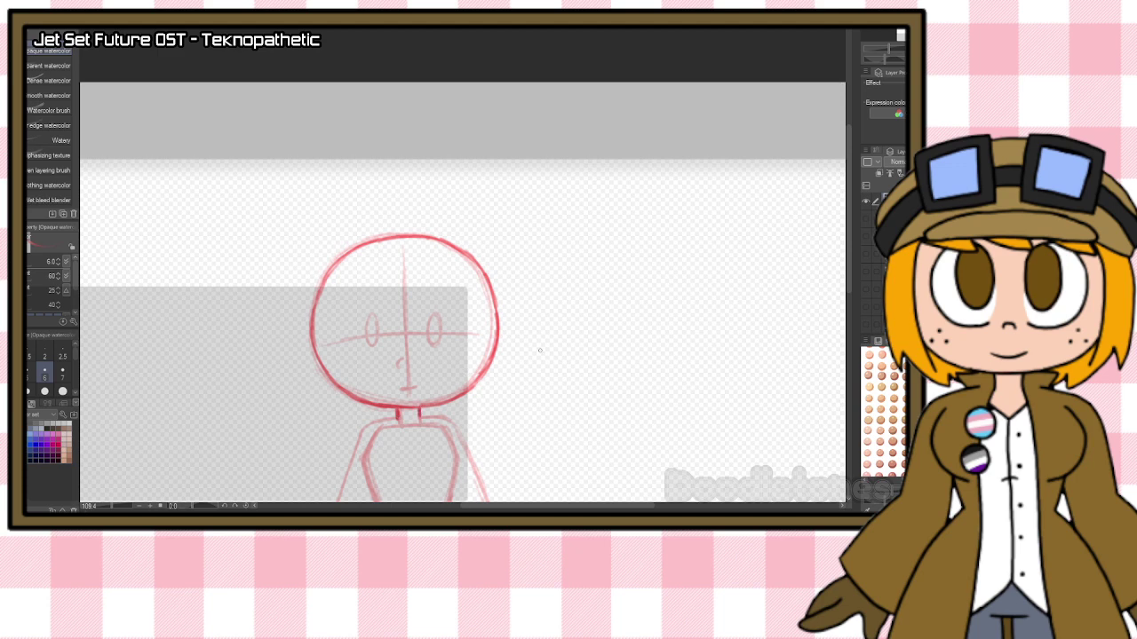
{"action": "scroll", "coordinate": [493, 363], "scroll_direction": "down", "scroll_amount": 5}
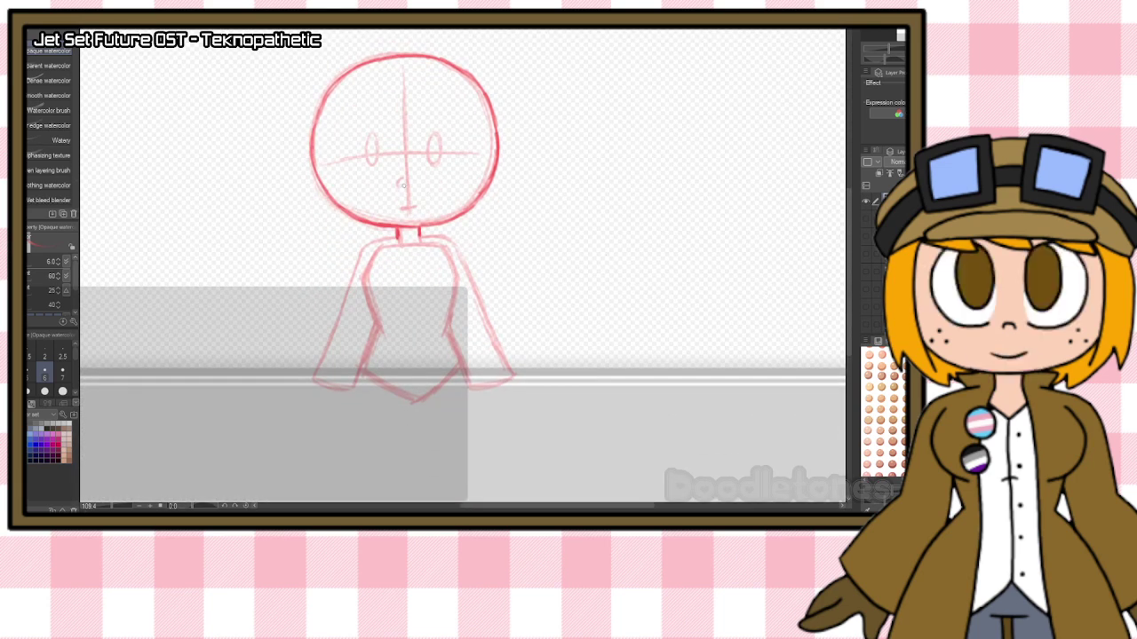
{"action": "scroll", "coordinate": [382, 226], "scroll_direction": "up", "scroll_amount": 4}
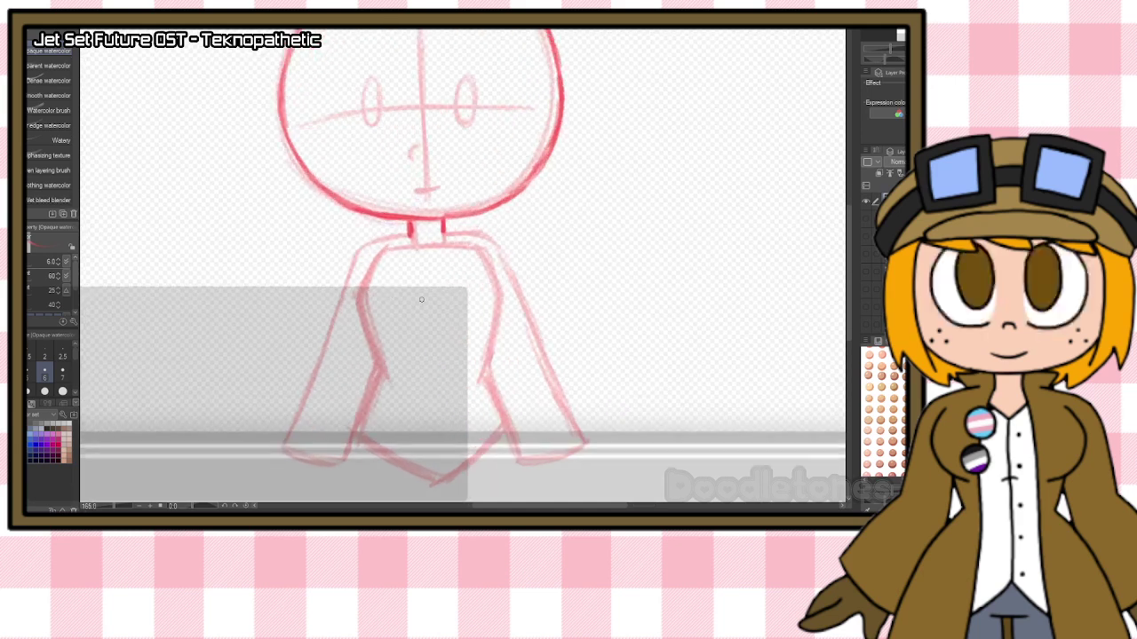
{"action": "mouse_move", "coordinate": [374, 250]}
{"action": "left_mouse_down"}
{"action": "mouse_move", "coordinate": [359, 281]}
{"action": "mouse_move", "coordinate": [375, 372]}
{"action": "left_mouse_up"}
{"action": "left_click_drag", "start_coordinate": [353, 304], "coordinate": [375, 373]}
{"action": "mouse_move", "coordinate": [360, 323]}
{"action": "left_mouse_down"}
{"action": "mouse_move", "coordinate": [377, 379]}
{"action": "mouse_move", "coordinate": [352, 447]}
{"action": "left_mouse_up"}
{"action": "mouse_move", "coordinate": [368, 393]}
{"action": "left_mouse_down"}
{"action": "mouse_move", "coordinate": [348, 447]}
{"action": "mouse_move", "coordinate": [412, 492]}
{"action": "left_mouse_up"}
{"action": "mouse_move", "coordinate": [499, 266]}
{"action": "left_mouse_down"}
{"action": "mouse_move", "coordinate": [511, 315]}
{"action": "mouse_move", "coordinate": [494, 372]}
{"action": "mouse_move", "coordinate": [509, 312]}
{"action": "mouse_move", "coordinate": [497, 381]}
{"action": "mouse_move", "coordinate": [515, 427]}
{"action": "mouse_move", "coordinate": [505, 459]}
{"action": "mouse_move", "coordinate": [514, 442]}
{"action": "mouse_move", "coordinate": [454, 495]}
{"action": "mouse_move", "coordinate": [394, 482]}
{"action": "mouse_move", "coordinate": [469, 493]}
{"action": "left_mouse_up"}
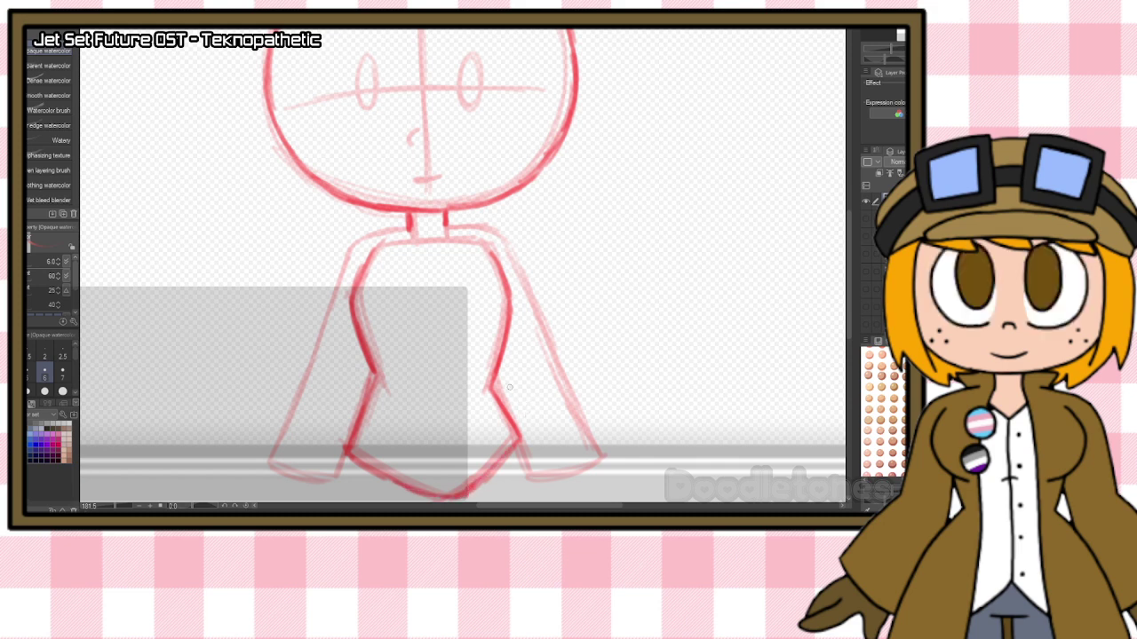
Draw narrowed eyes with slanted upper lids, a small curved nose and a slanted, displeased mouth.
{"action": "scroll", "coordinate": [508, 229], "scroll_direction": "down", "scroll_amount": 2}
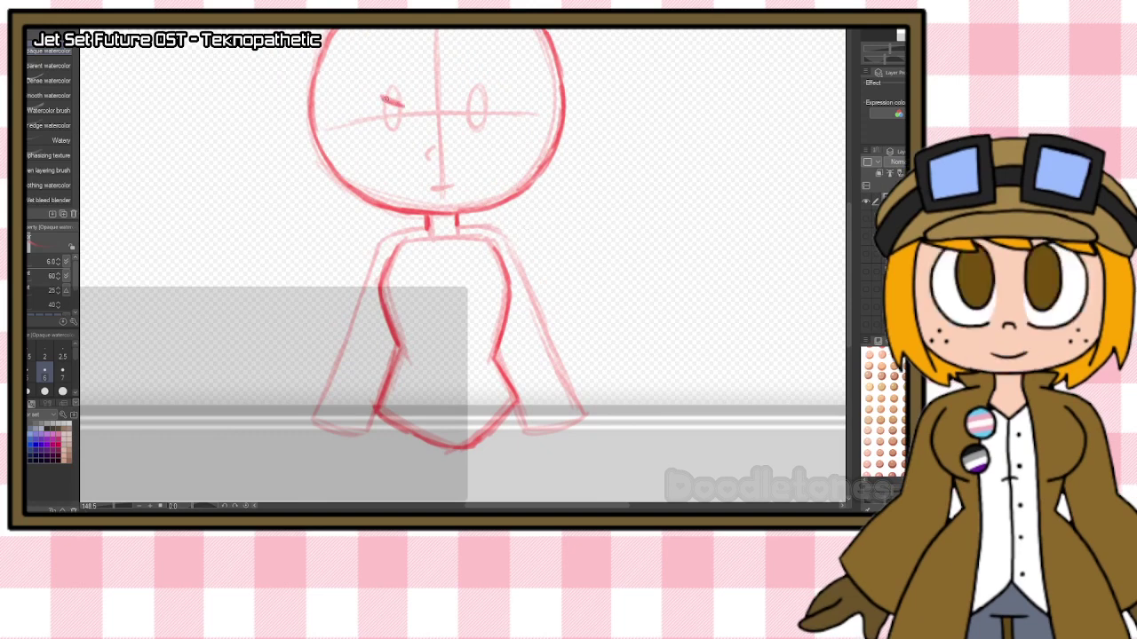
{"action": "left_click_drag", "start_coordinate": [383, 118], "coordinate": [402, 112]}
{"action": "mouse_move", "coordinate": [478, 101]}
{"action": "left_mouse_down"}
{"action": "mouse_move", "coordinate": [479, 129]}
{"action": "mouse_move", "coordinate": [471, 104]}
{"action": "left_mouse_up"}
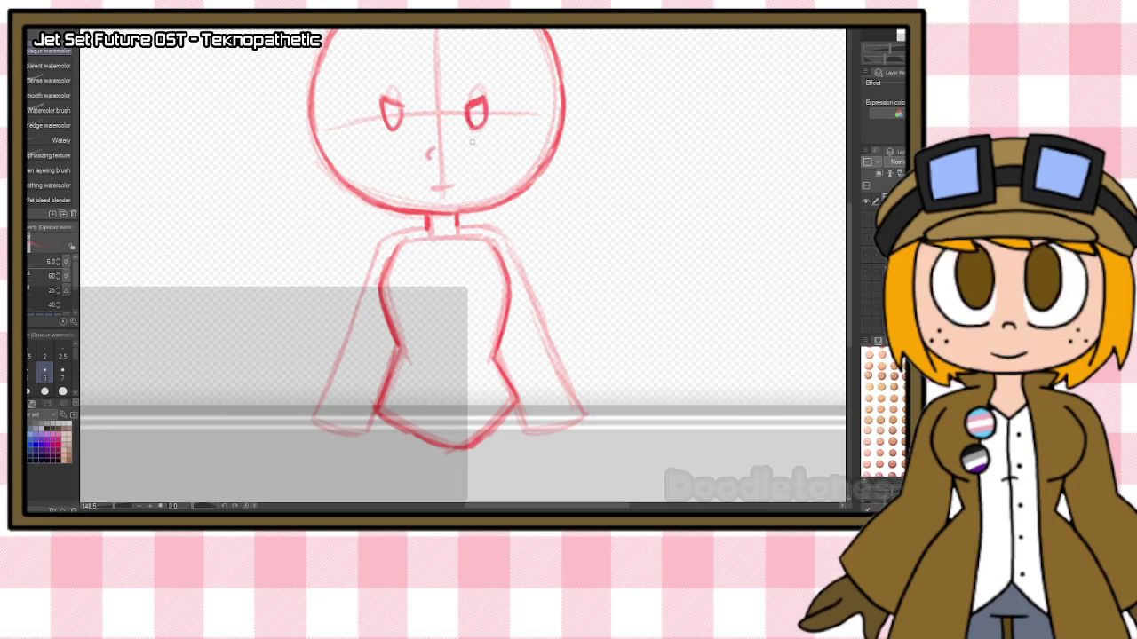
{"action": "left_click_drag", "start_coordinate": [439, 192], "coordinate": [462, 186]}
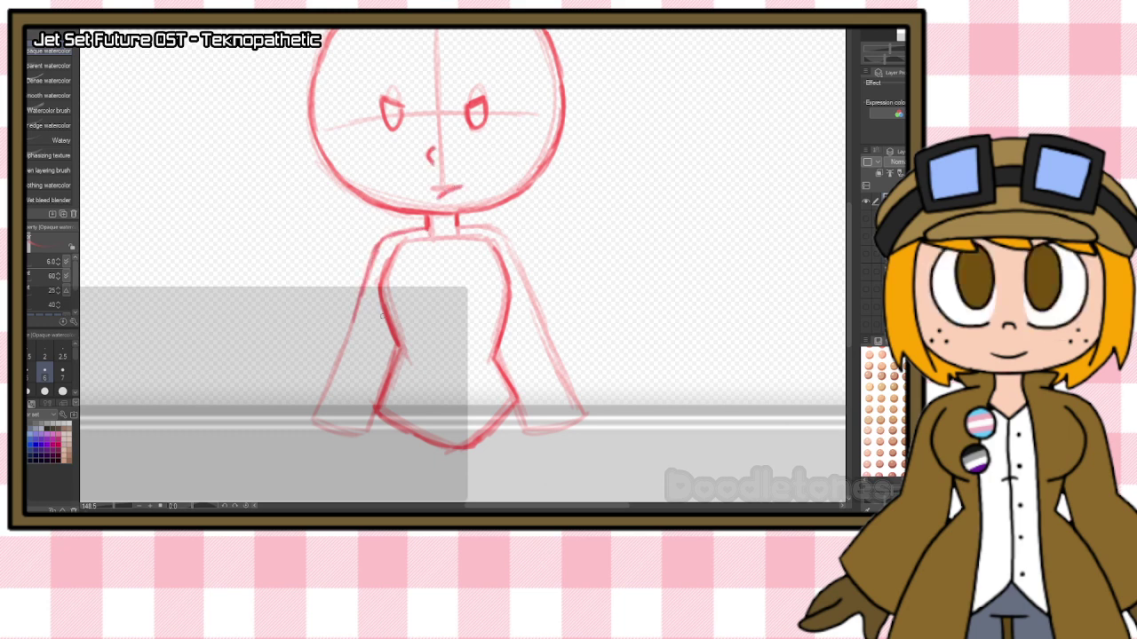
{"action": "left_click_drag", "start_coordinate": [352, 322], "coordinate": [293, 389]}
{"action": "key", "text": "ctrl+z"}
{"action": "key", "text": "ctrl+z"}
{"action": "key", "text": "ctrl+z"}
{"action": "key", "text": "ctrl+z"}
Sketch both arms from the shoulders folded across the chest, with overlapping forearms and rounded elbows.
{"action": "mouse_move", "coordinate": [378, 252]}
{"action": "left_mouse_down"}
{"action": "mouse_move", "coordinate": [390, 337]}
{"action": "mouse_move", "coordinate": [403, 344]}
{"action": "mouse_move", "coordinate": [485, 318]}
{"action": "left_mouse_up"}
{"action": "mouse_move", "coordinate": [390, 310]}
{"action": "left_mouse_down"}
{"action": "mouse_move", "coordinate": [504, 296]}
{"action": "mouse_move", "coordinate": [464, 329]}
{"action": "left_mouse_up"}
{"action": "left_click_drag", "start_coordinate": [506, 298], "coordinate": [431, 343]}
{"action": "mouse_move", "coordinate": [462, 229]}
{"action": "left_mouse_down"}
{"action": "mouse_move", "coordinate": [524, 282]}
{"action": "mouse_move", "coordinate": [522, 342]}
{"action": "mouse_move", "coordinate": [508, 352]}
{"action": "mouse_move", "coordinate": [444, 338]}
{"action": "left_mouse_up"}
{"action": "mouse_move", "coordinate": [521, 336]}
{"action": "left_mouse_down"}
{"action": "mouse_move", "coordinate": [442, 339]}
{"action": "mouse_move", "coordinate": [468, 341]}
{"action": "left_mouse_up"}
{"action": "mouse_move", "coordinate": [515, 335]}
{"action": "left_mouse_down"}
{"action": "mouse_move", "coordinate": [528, 295]}
{"action": "mouse_move", "coordinate": [520, 327]}
{"action": "left_mouse_up"}
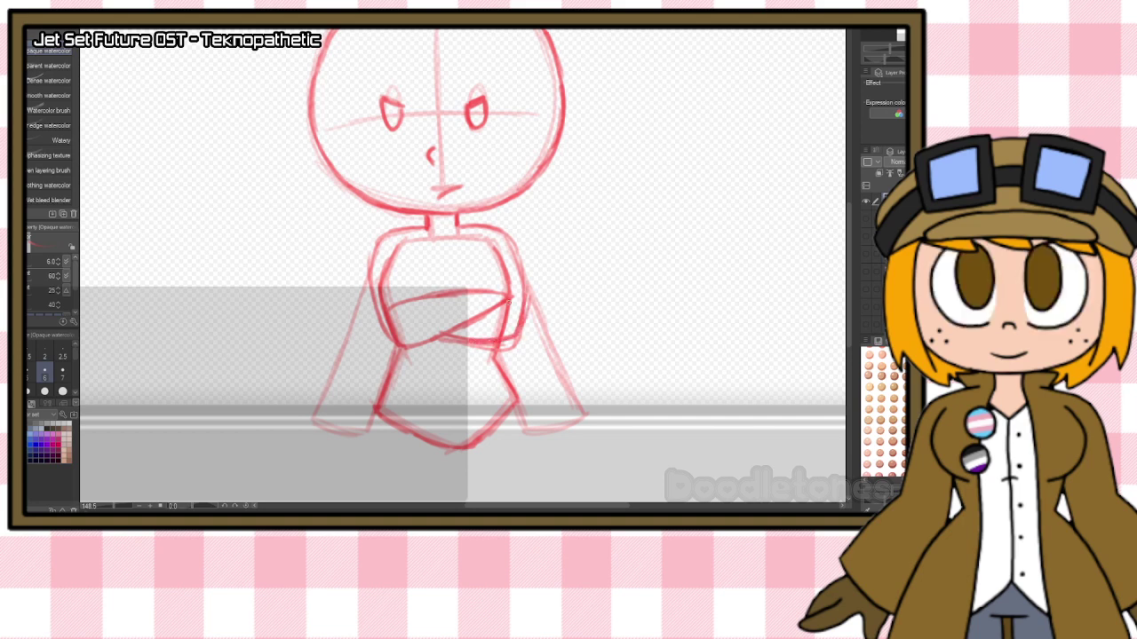
Clean up one folded arm's elbow with the eraser and reinforce the opposite arm's outer edge.
{"action": "key", "text": "e"}
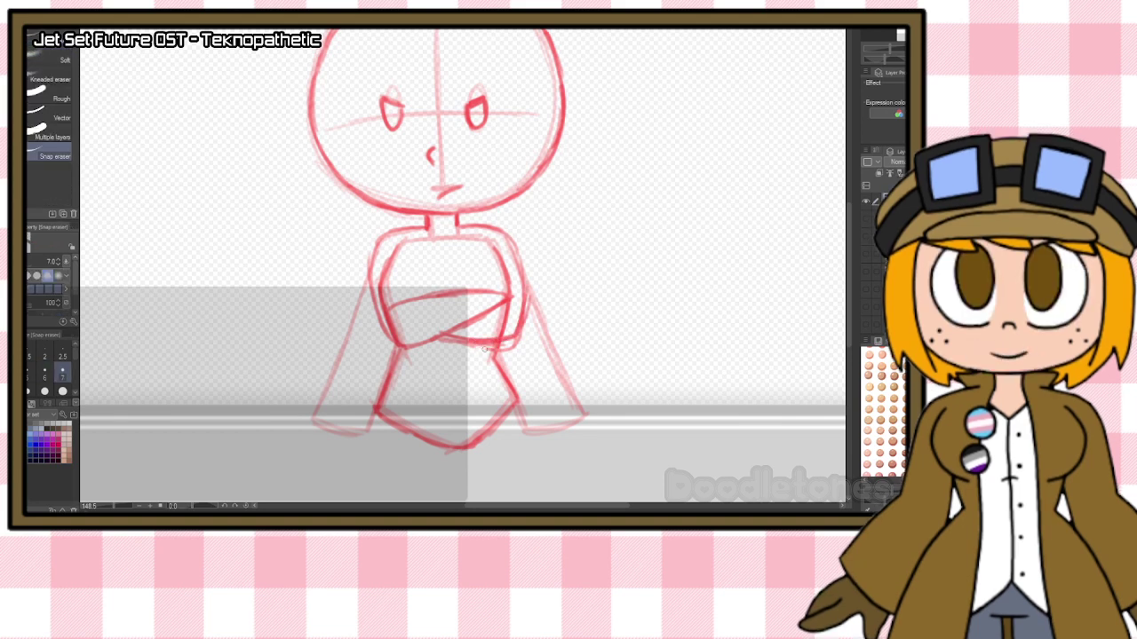
{"action": "left_click_drag", "start_coordinate": [515, 346], "coordinate": [502, 349]}
{"action": "key", "text": "b"}
{"action": "left_click_drag", "start_coordinate": [375, 271], "coordinate": [380, 346]}
{"action": "left_click_drag", "start_coordinate": [366, 289], "coordinate": [396, 348]}
{"action": "left_click_drag", "start_coordinate": [371, 254], "coordinate": [377, 341]}
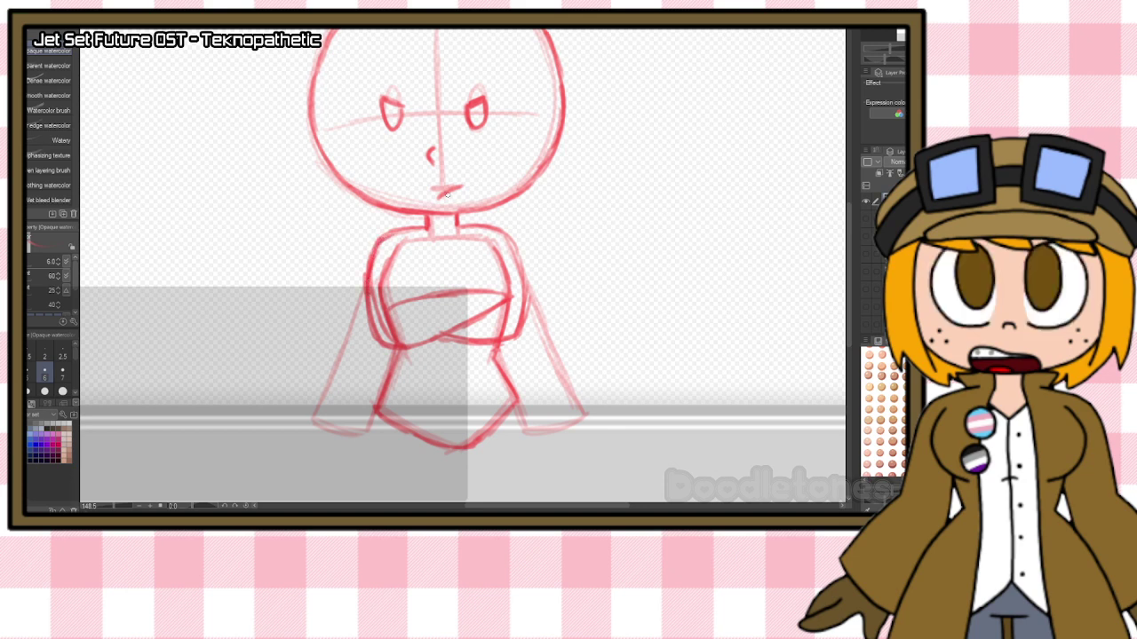
Make all the hidden pose sketch layers visible together above the dialogue box.
{"action": "key", "text": "e"}
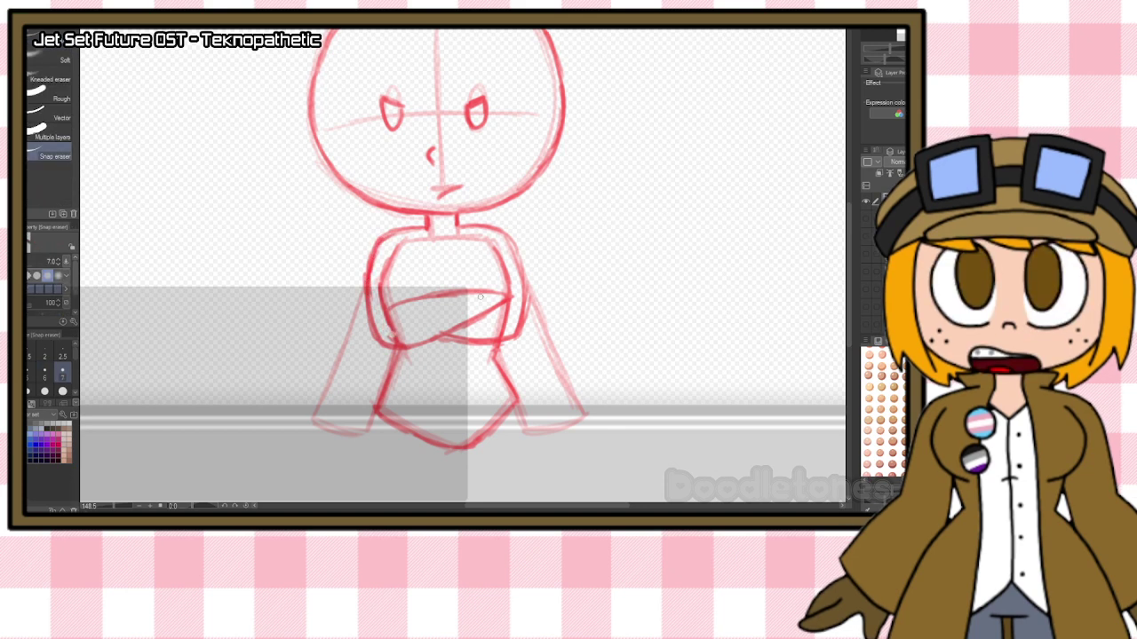
{"action": "scroll", "coordinate": [480, 296], "scroll_direction": "down", "scroll_amount": 5}
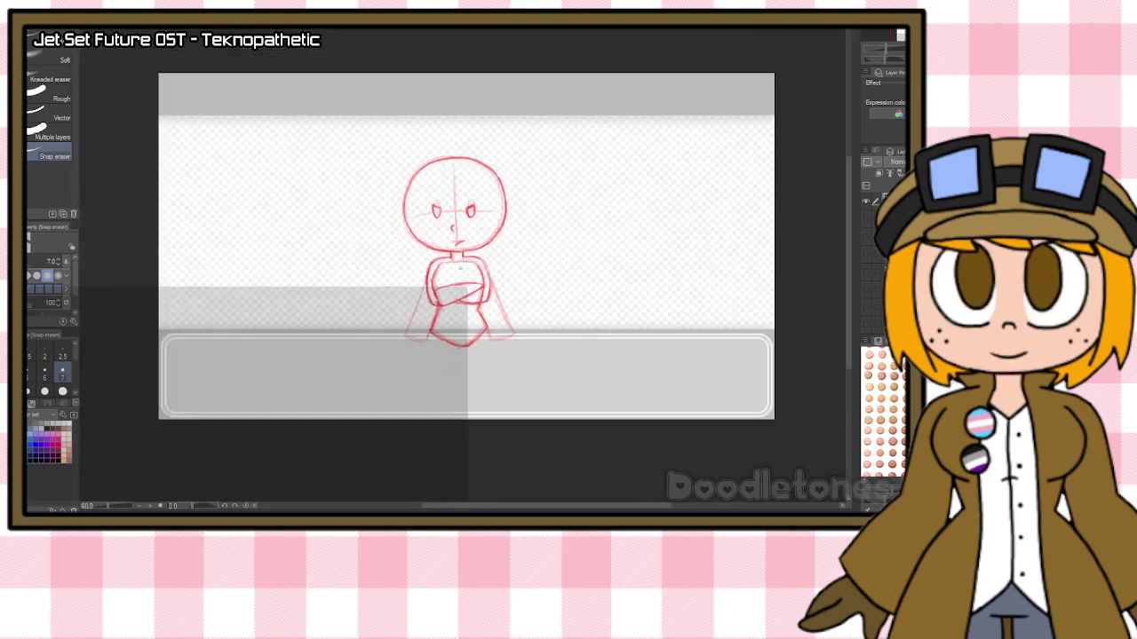
{"action": "scroll", "coordinate": [466, 244], "scroll_direction": "up", "scroll_amount": 1}
{"action": "left_click_drag", "start_coordinate": [865, 220], "coordinate": [868, 323]}
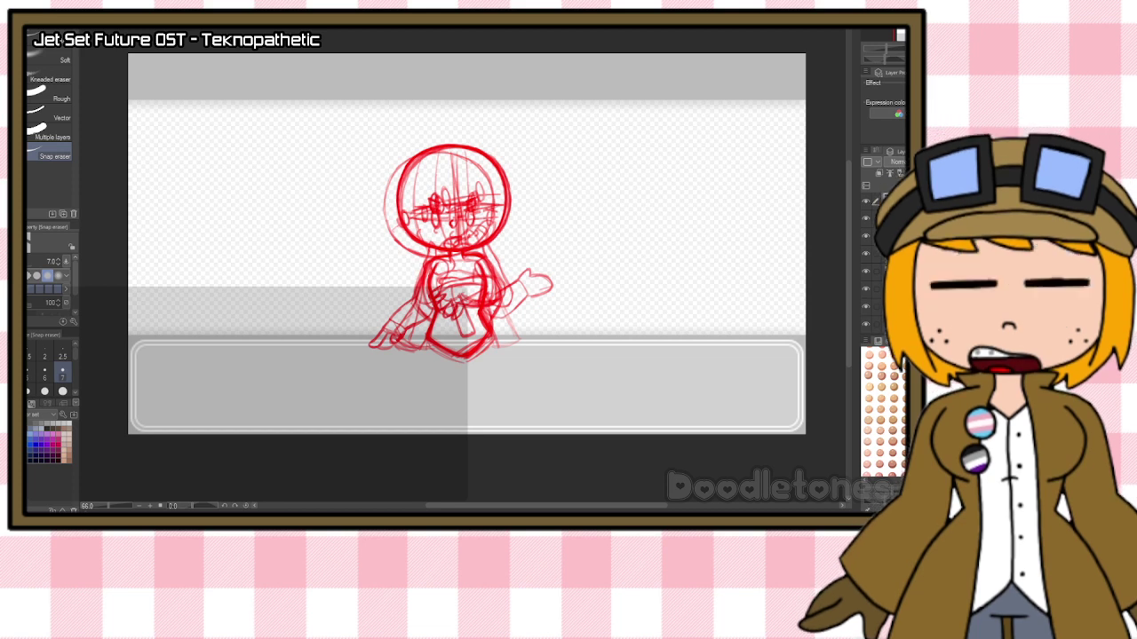
Make the remaining raised and outstretched arm sketch layers visible, select all the pose layers together and lower their opacity.
{"action": "left_click", "coordinate": [888, 218]}
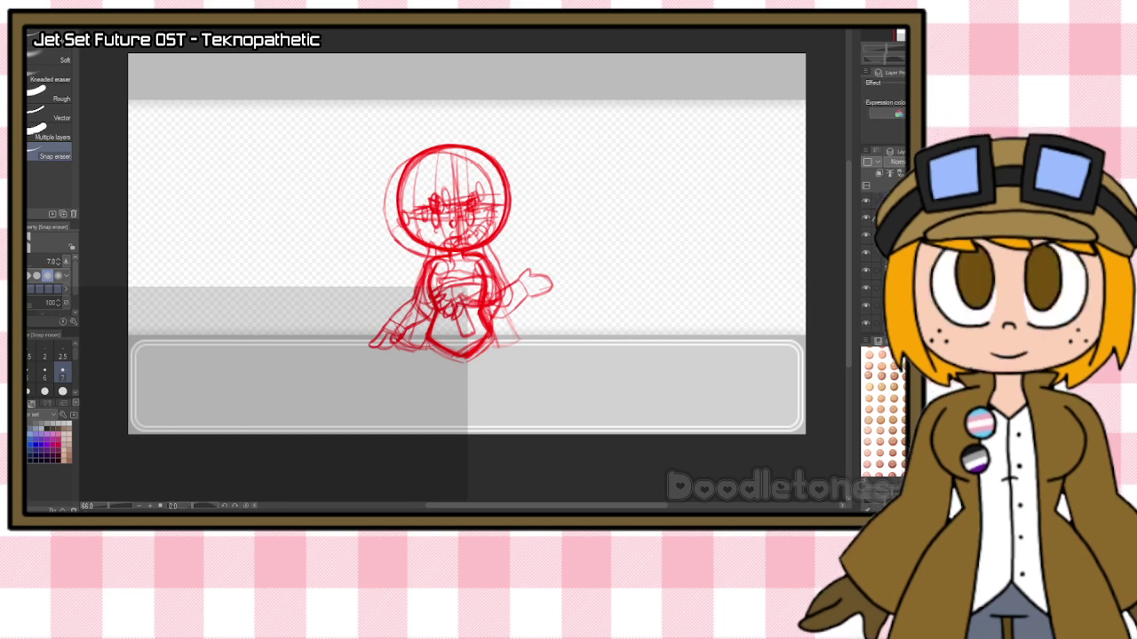
{"action": "left_click", "coordinate": [888, 200]}
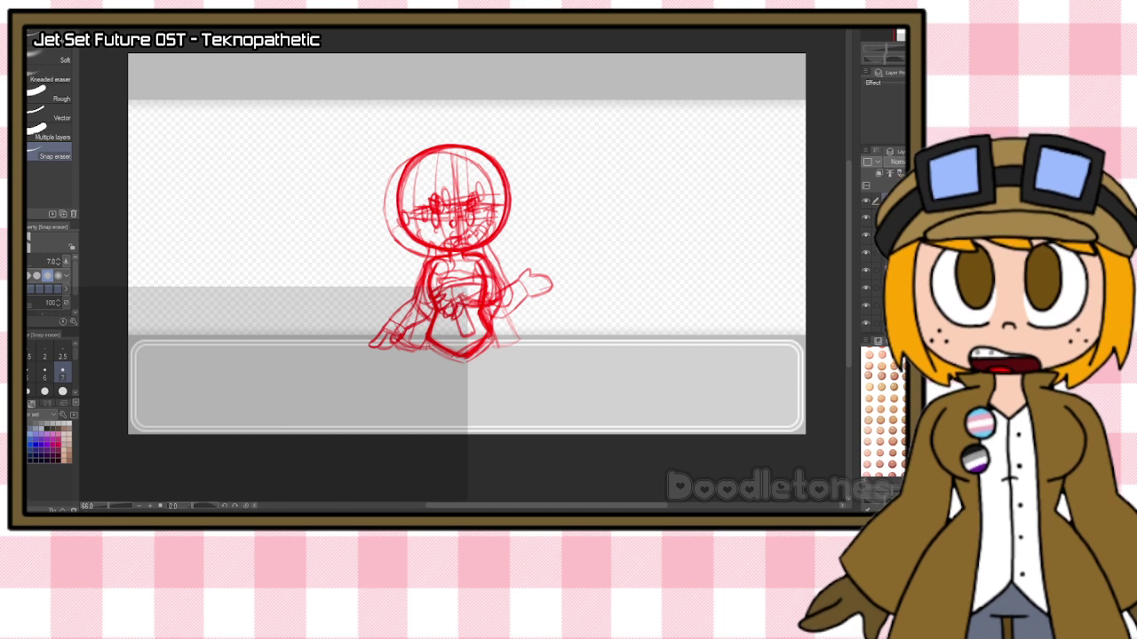
{"action": "scroll", "coordinate": [883, 262], "scroll_direction": "down", "scroll_amount": 1}
{"action": "left_click_drag", "start_coordinate": [867, 276], "coordinate": [867, 310]}
{"action": "left_click_drag", "start_coordinate": [875, 257], "coordinate": [876, 329]}
{"action": "scroll", "coordinate": [886, 259], "scroll_direction": "up", "scroll_amount": 2}
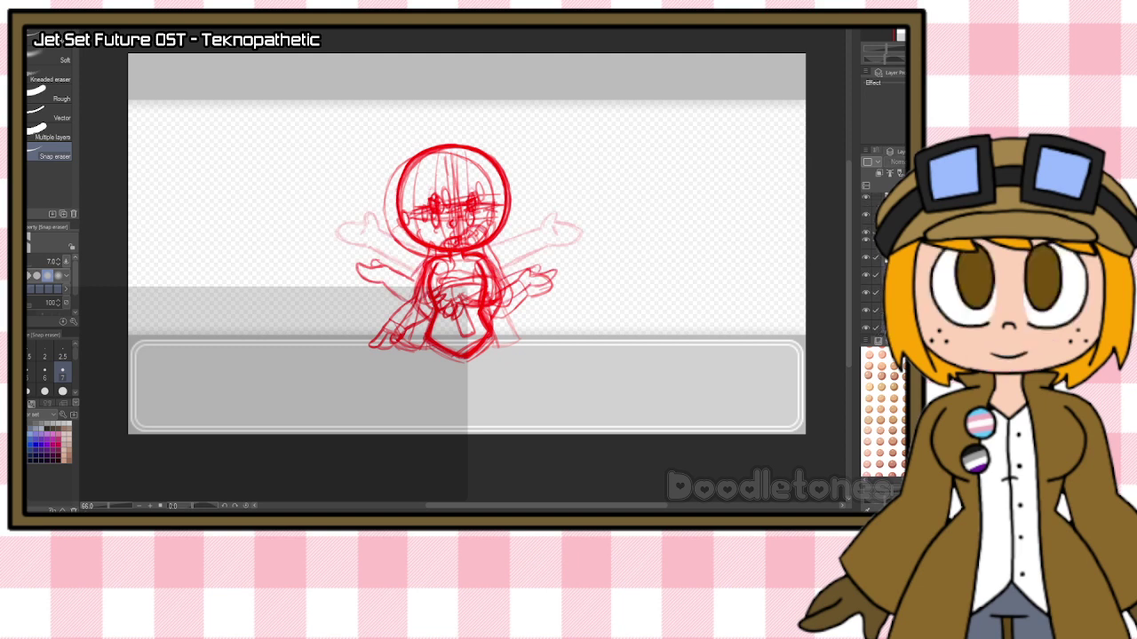
{"action": "left_click_drag", "start_coordinate": [876, 281], "coordinate": [874, 250]}
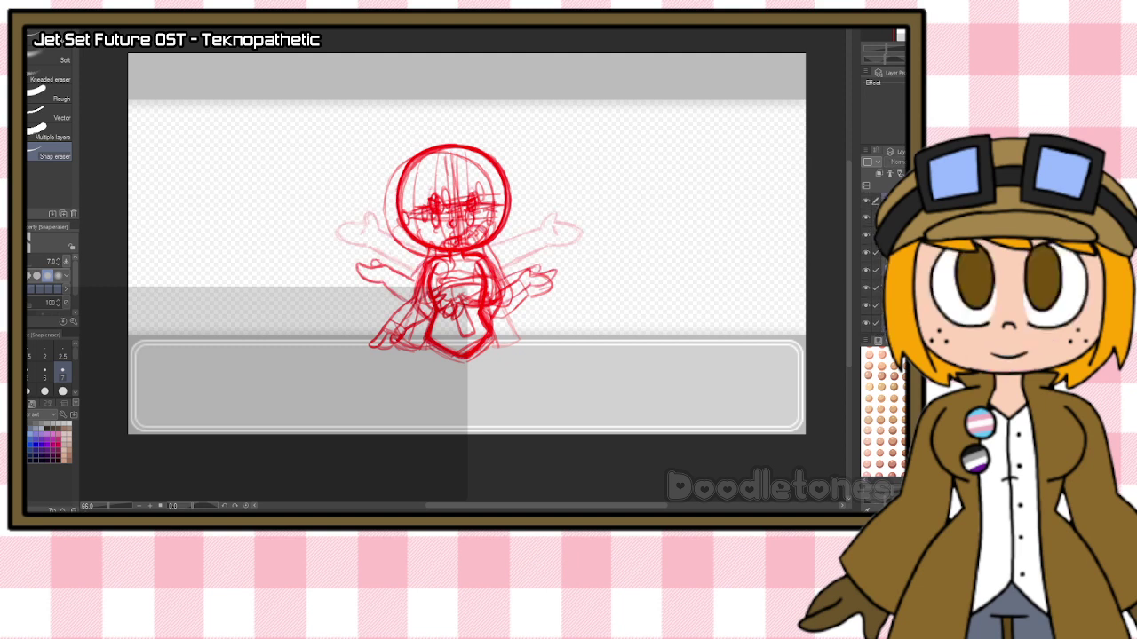
{"action": "scroll", "coordinate": [877, 266], "scroll_direction": "down", "scroll_amount": 3}
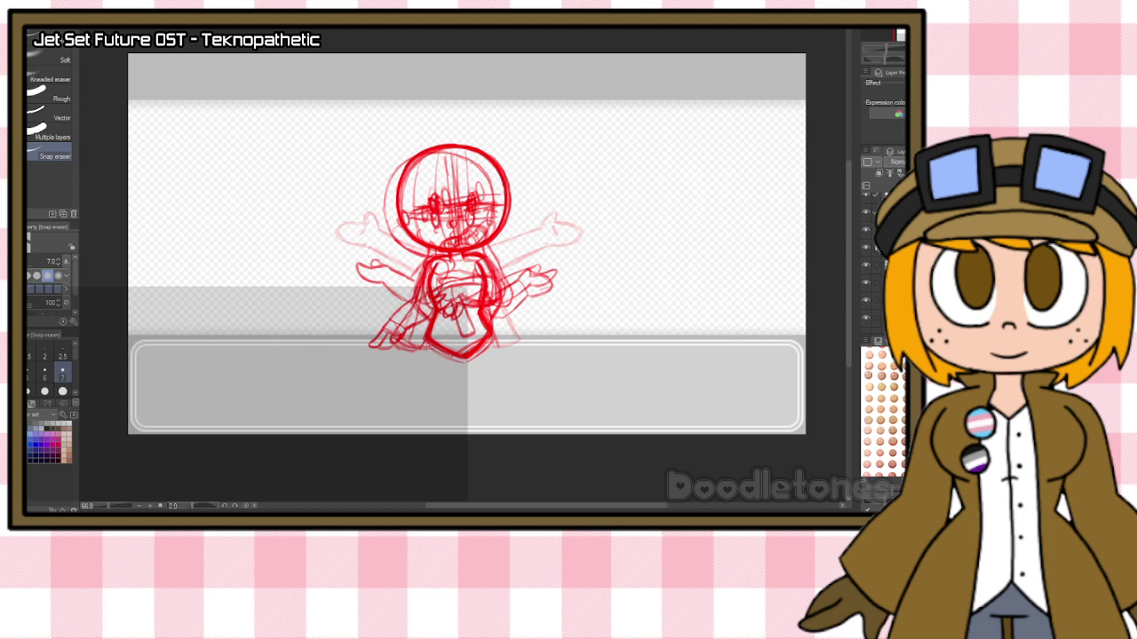
{"action": "scroll", "coordinate": [875, 301], "scroll_direction": "up", "scroll_amount": 3}
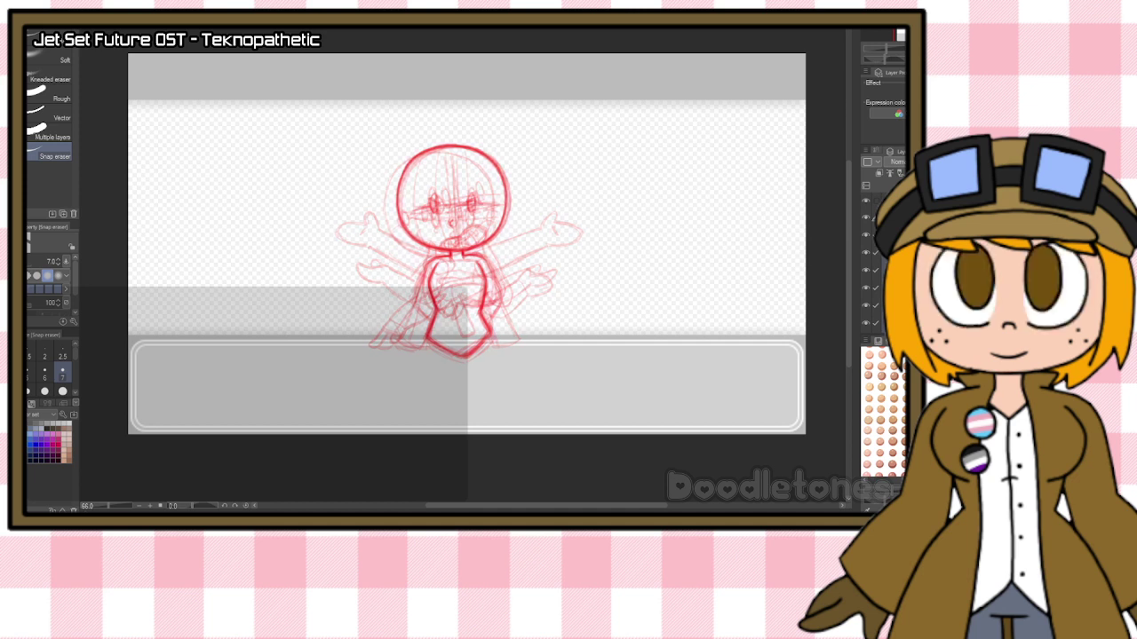
Lasso the whole stack of pose sketches, enlarge it slightly and nudge it lower against the dialogue box.
{"action": "scroll", "coordinate": [448, 169], "scroll_direction": "up", "scroll_amount": 2}
{"action": "scroll", "coordinate": [447, 166], "scroll_direction": "up", "scroll_amount": 1}
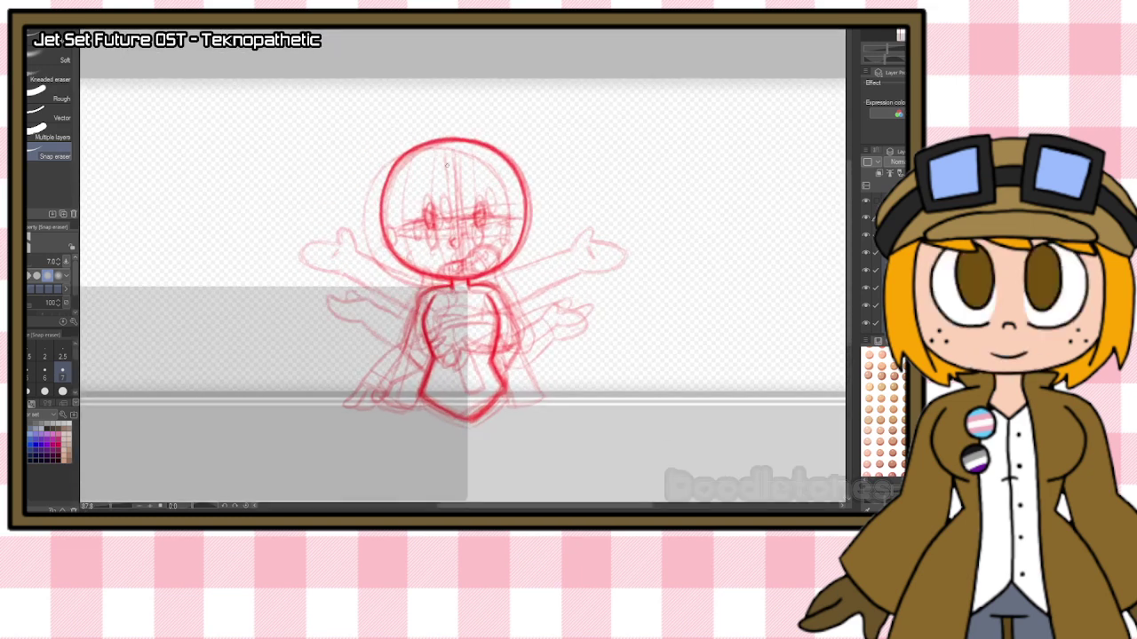
{"action": "scroll", "coordinate": [740, 311], "scroll_direction": "down", "scroll_amount": 2}
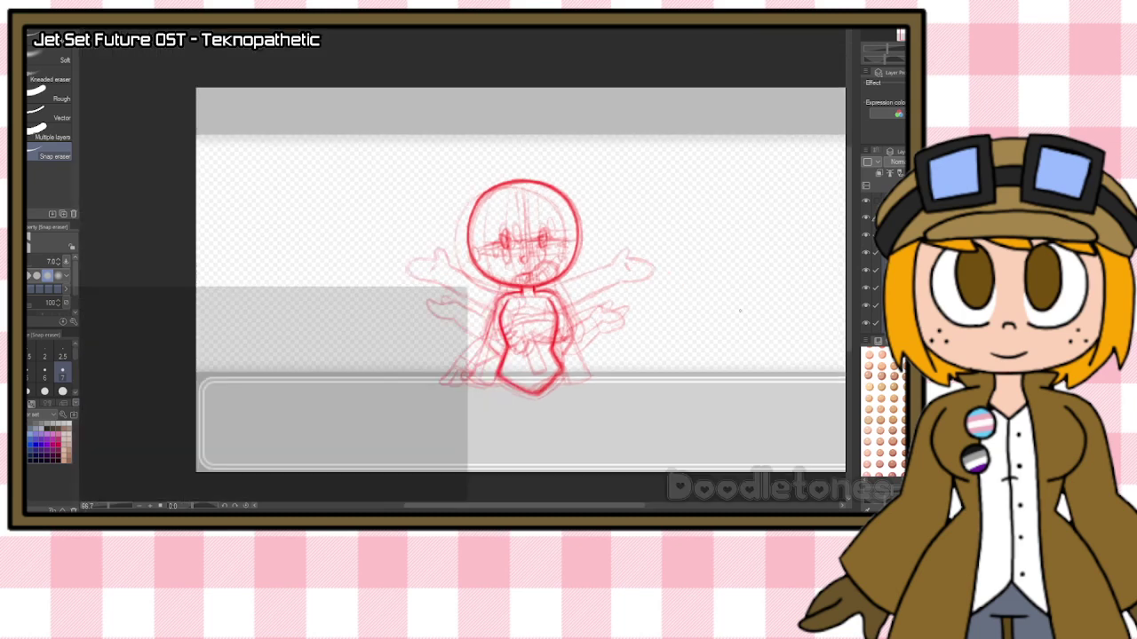
{"action": "scroll", "coordinate": [740, 311], "scroll_direction": "down", "scroll_amount": 1}
{"action": "key", "text": "m"}
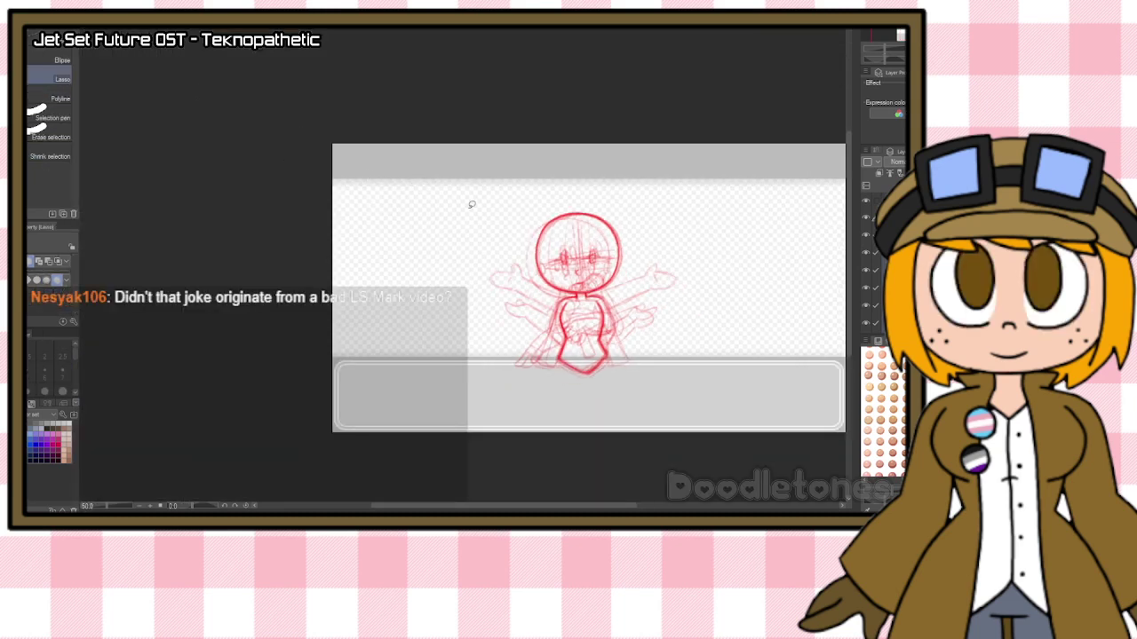
{"action": "scroll", "coordinate": [637, 276], "scroll_direction": "up", "scroll_amount": 3}
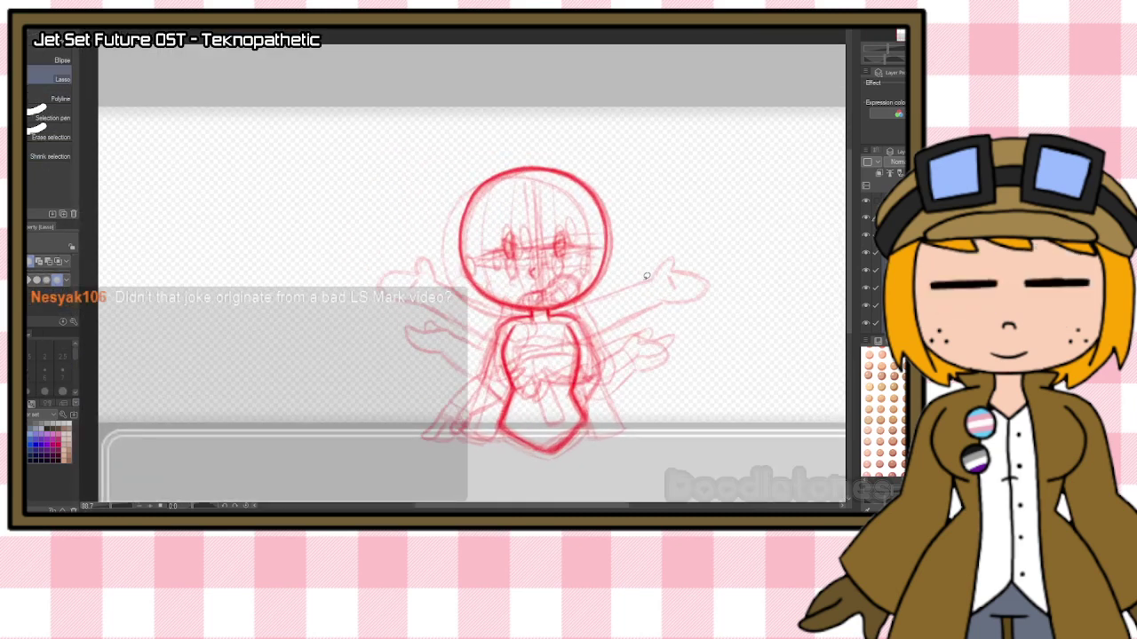
{"action": "mouse_move", "coordinate": [651, 468]}
{"action": "left_mouse_down"}
{"action": "mouse_move", "coordinate": [707, 435]}
{"action": "mouse_move", "coordinate": [645, 157]}
{"action": "mouse_move", "coordinate": [338, 203]}
{"action": "mouse_move", "coordinate": [392, 457]}
{"action": "mouse_move", "coordinate": [408, 462]}
{"action": "left_mouse_up"}
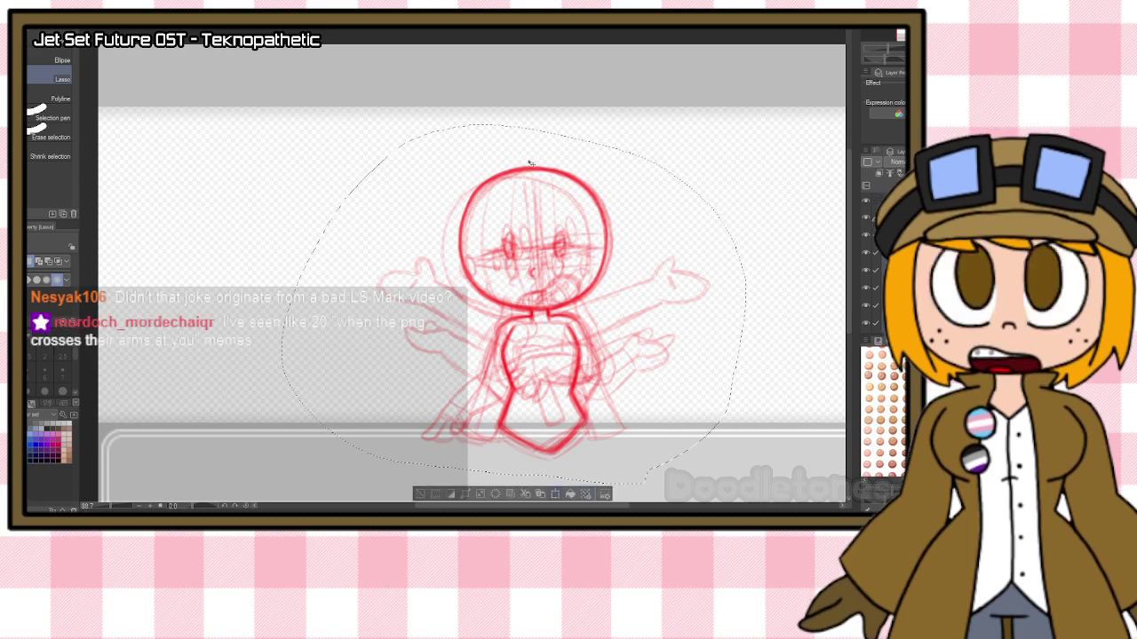
{"action": "key", "text": "ctrl+t"}
{"action": "left_click_drag", "start_coordinate": [519, 117], "coordinate": [521, 113]}
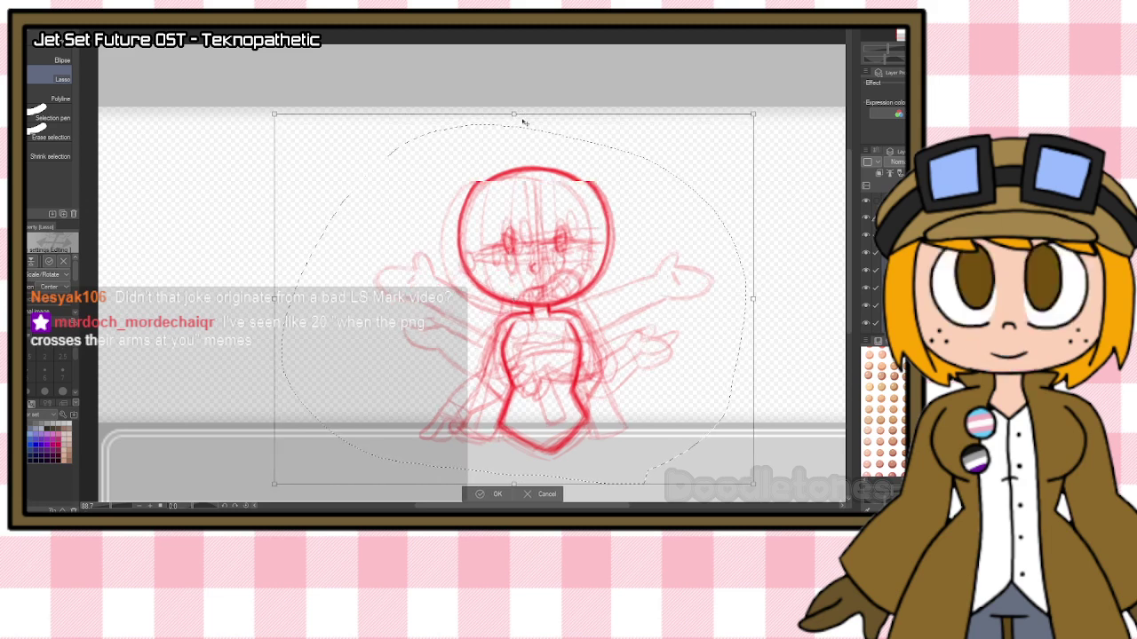
{"action": "left_click_drag", "start_coordinate": [527, 206], "coordinate": [529, 216]}
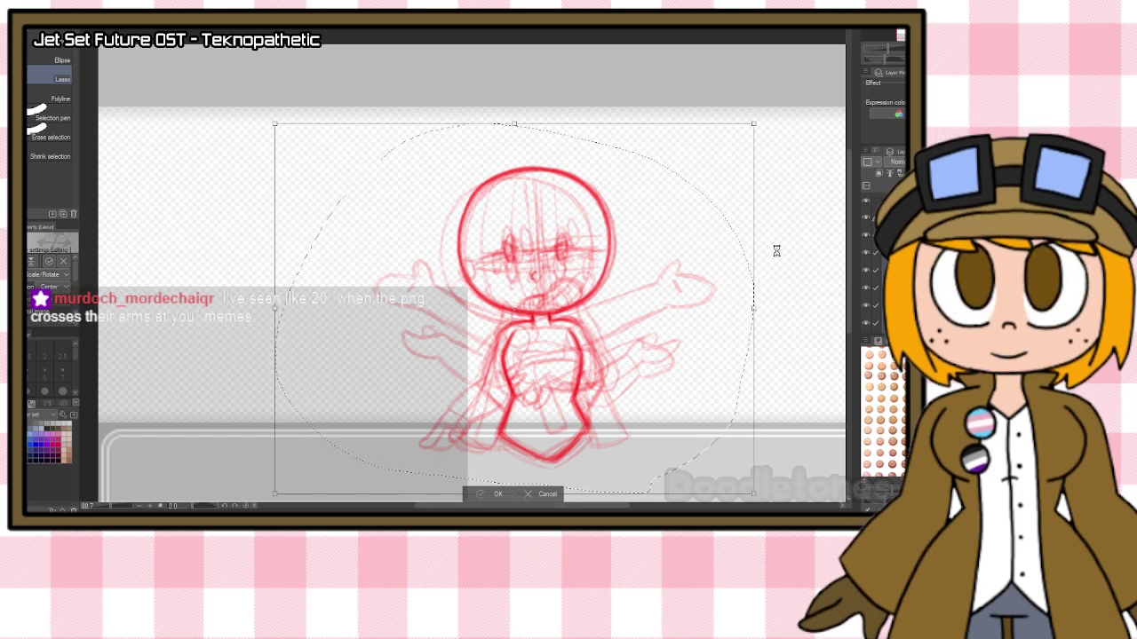
{"action": "key", "text": "Return"}
{"action": "key", "text": "ctrl+d"}
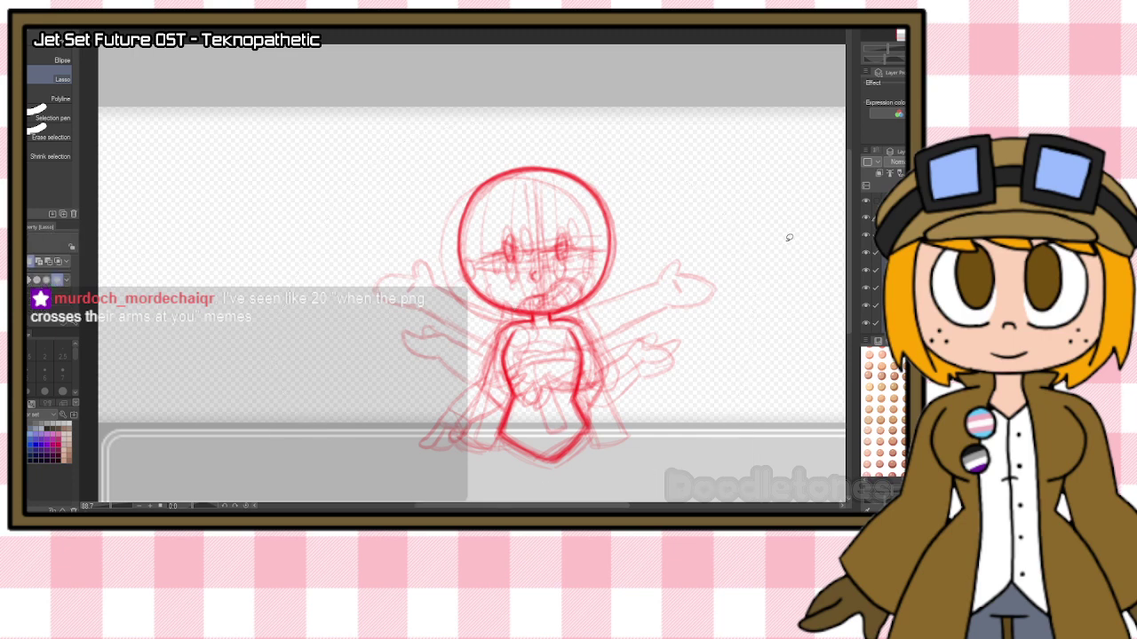
Hide the other pose sketches so only the base pose with lowered arms remains visible, and select its layer.
{"action": "scroll", "coordinate": [771, 310], "scroll_direction": "down", "scroll_amount": 3}
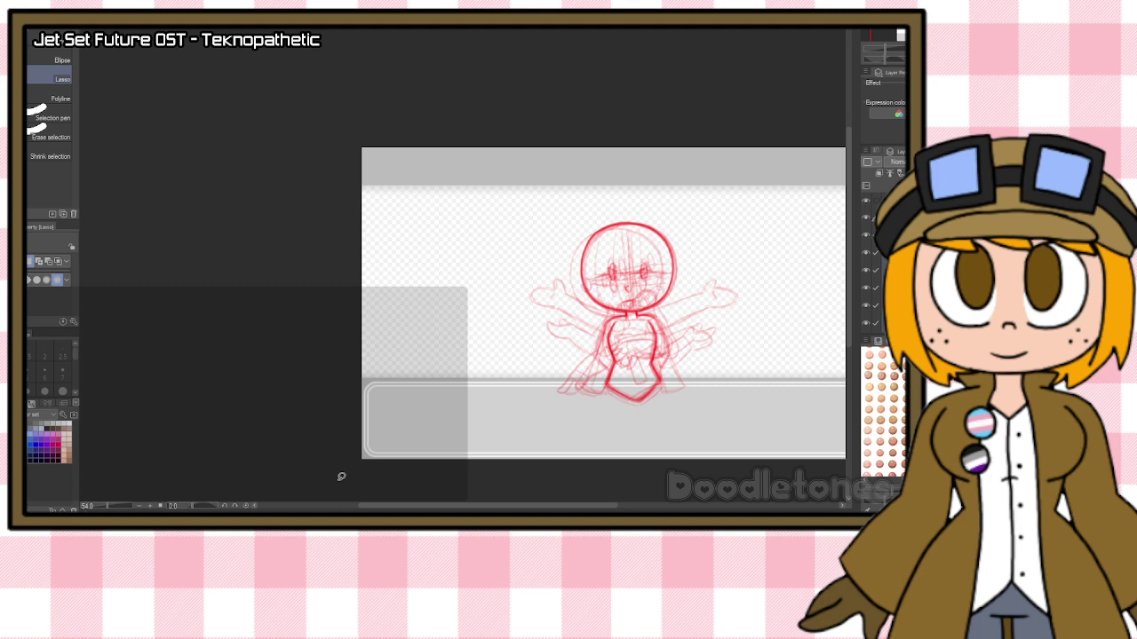
{"action": "left_click_drag", "start_coordinate": [494, 506], "coordinate": [540, 509]}
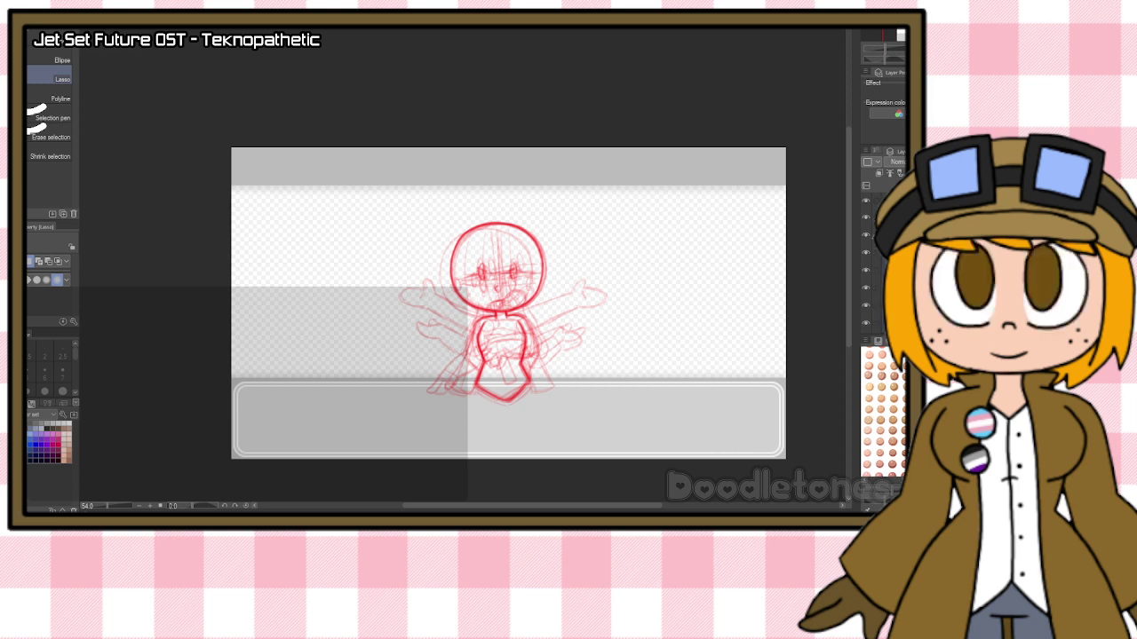
{"action": "left_click", "coordinate": [866, 323]}
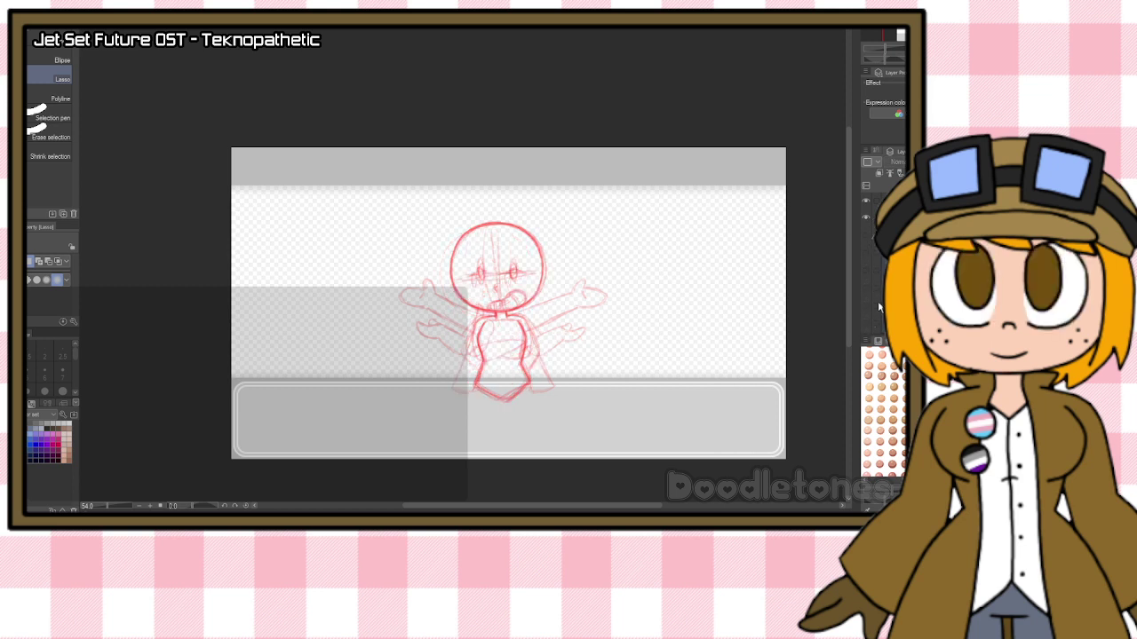
{"action": "left_click", "coordinate": [866, 297]}
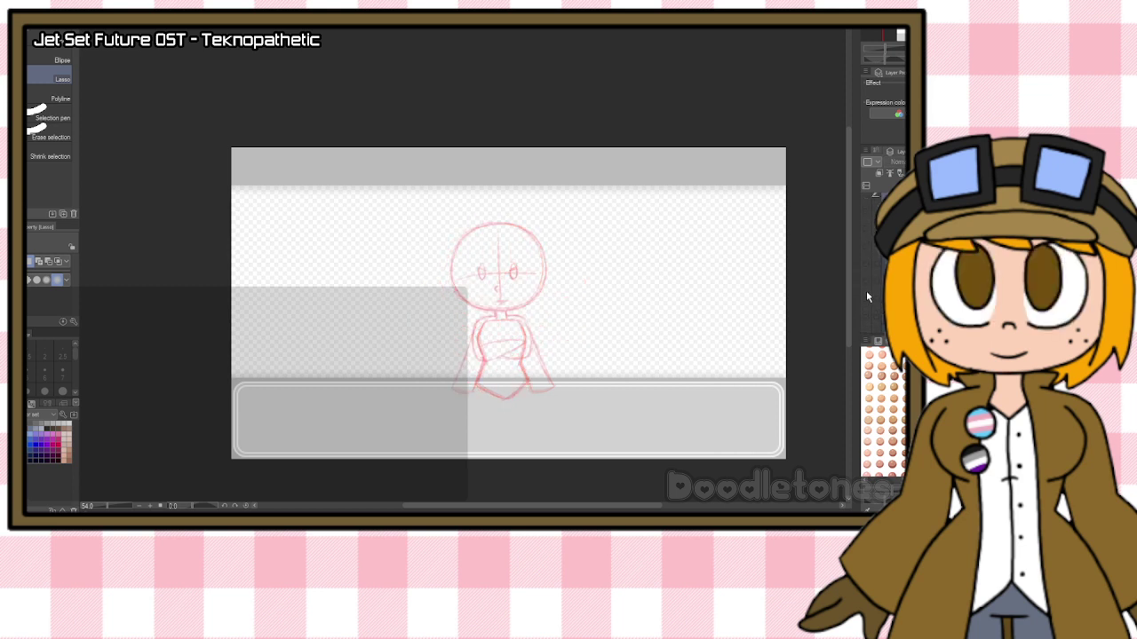
{"action": "left_click", "coordinate": [866, 216]}
{"action": "left_click", "coordinate": [893, 200]}
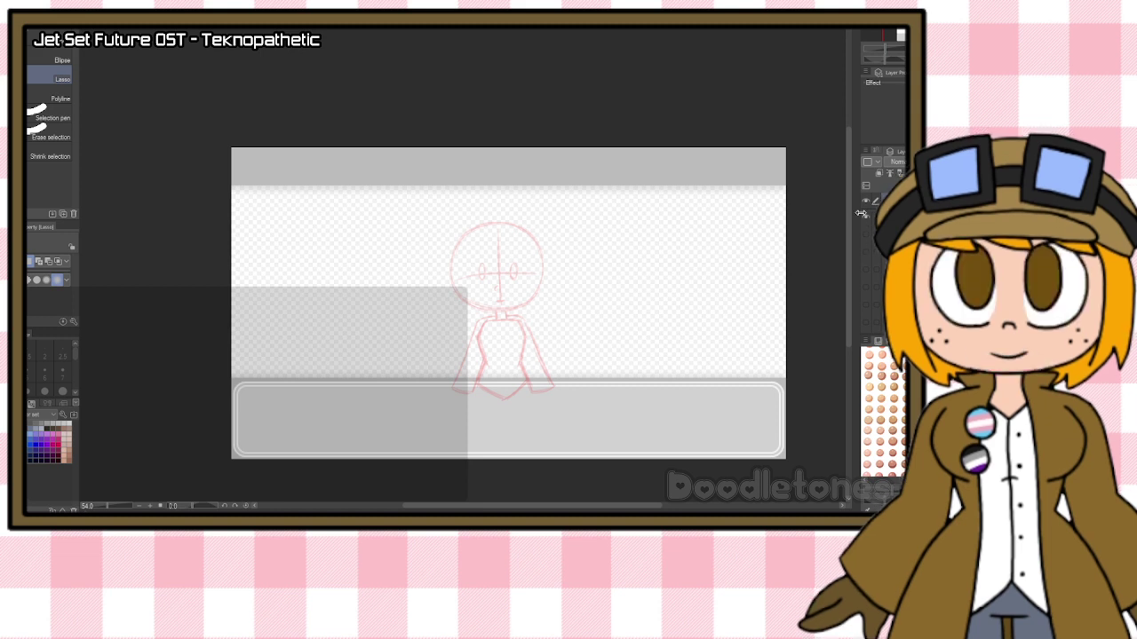
On a new layer, draw two large tilted oval eyes in blue around the base head's eye guides.
{"action": "scroll", "coordinate": [560, 270], "scroll_direction": "up", "scroll_amount": 3}
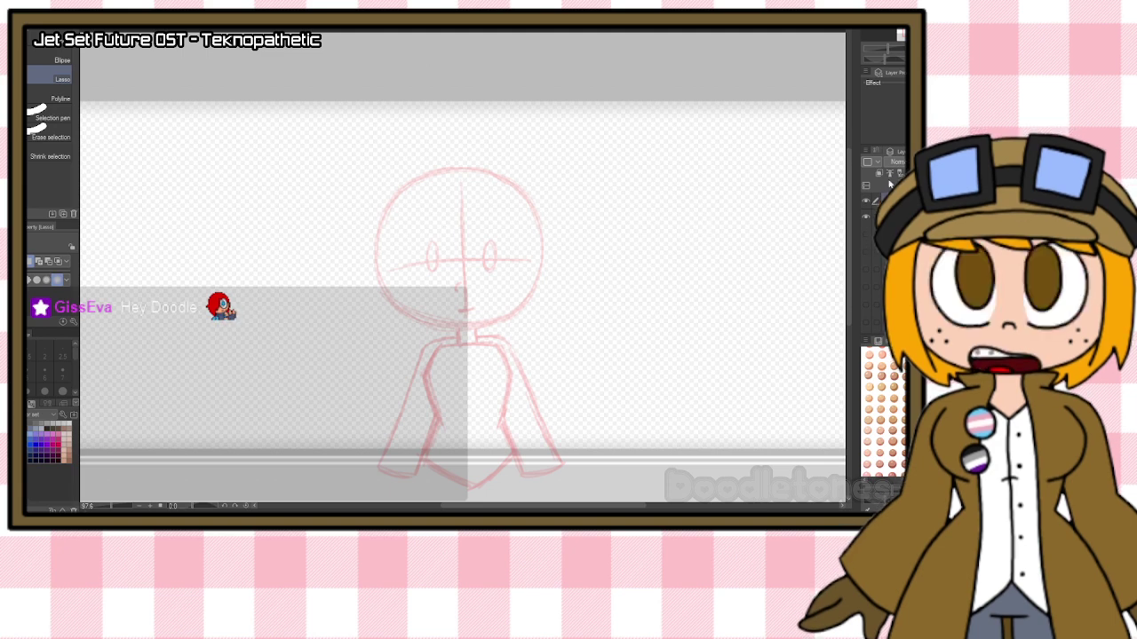
{"action": "scroll", "coordinate": [591, 241], "scroll_direction": "up", "scroll_amount": 5}
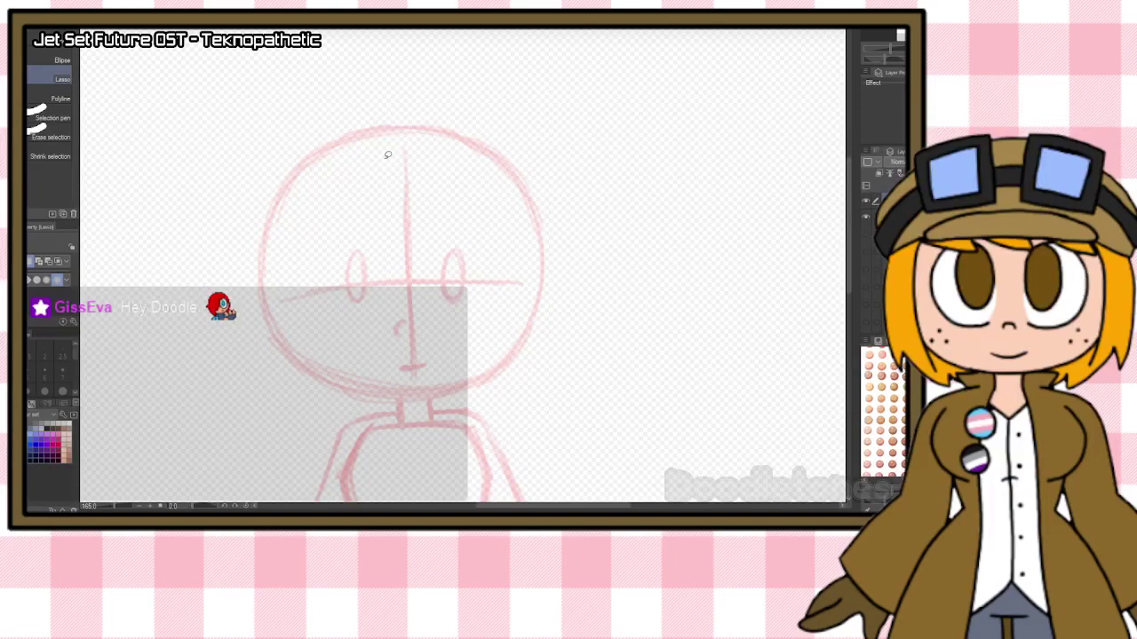
{"action": "key", "text": "b"}
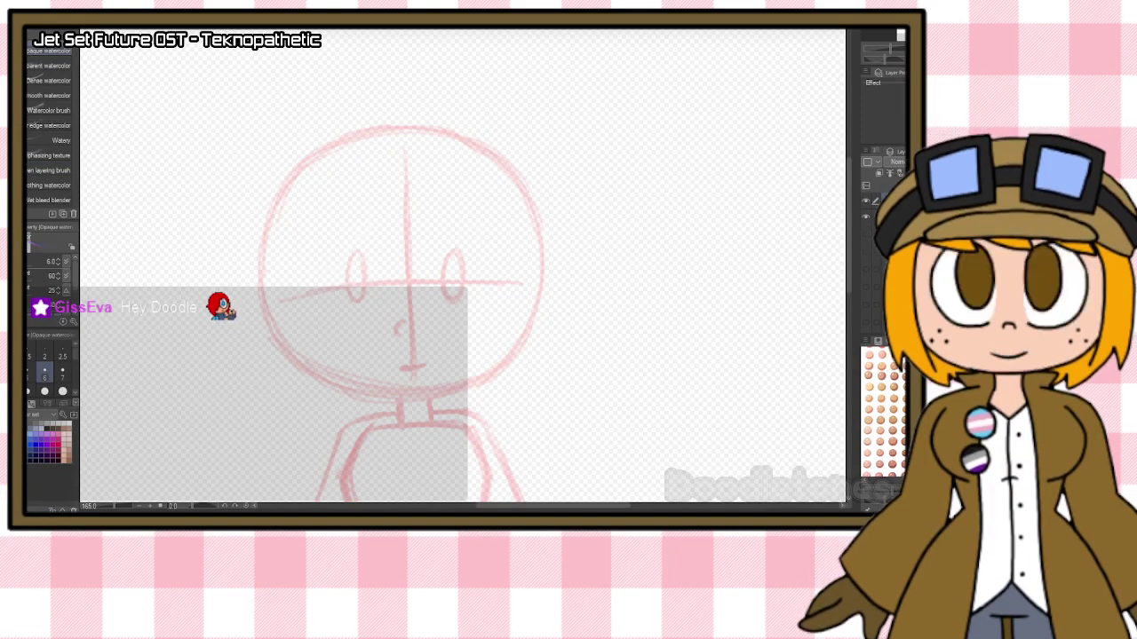
{"action": "key", "text": "ctrl+shift+n"}
{"action": "mouse_move", "coordinate": [299, 268]}
{"action": "left_mouse_down"}
{"action": "mouse_move", "coordinate": [367, 281]}
{"action": "mouse_move", "coordinate": [355, 317]}
{"action": "left_mouse_up"}
{"action": "mouse_move", "coordinate": [329, 247]}
{"action": "left_mouse_down"}
{"action": "mouse_move", "coordinate": [286, 296]}
{"action": "mouse_move", "coordinate": [314, 325]}
{"action": "left_mouse_up"}
{"action": "mouse_move", "coordinate": [292, 281]}
{"action": "left_mouse_down"}
{"action": "mouse_move", "coordinate": [344, 325]}
{"action": "mouse_move", "coordinate": [382, 293]}
{"action": "left_mouse_up"}
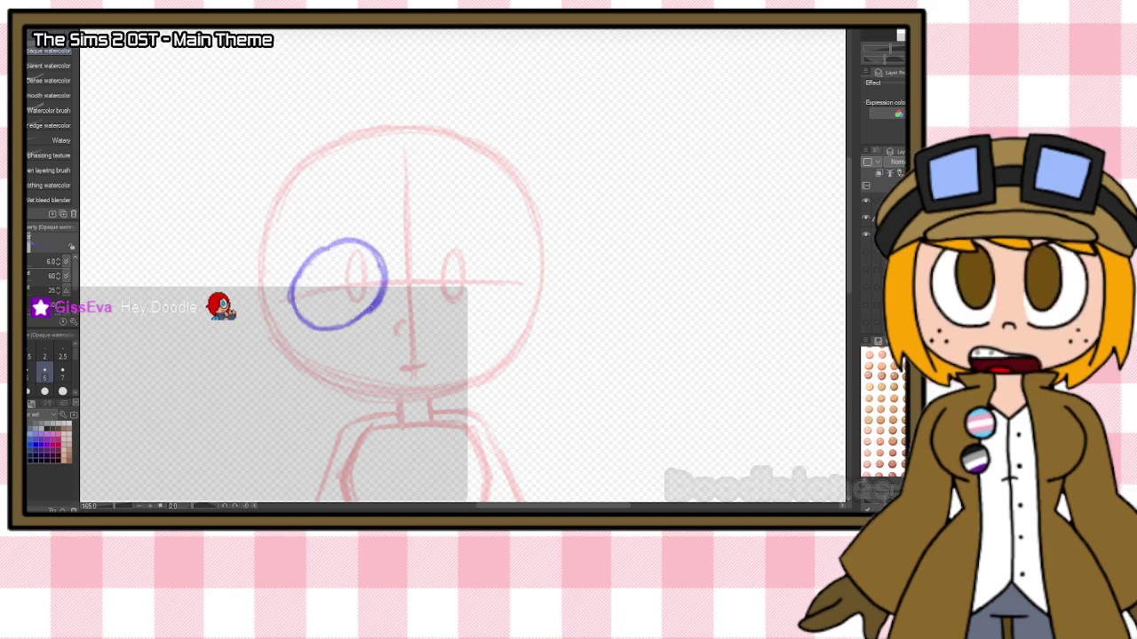
{"action": "mouse_move", "coordinate": [471, 236]}
{"action": "left_mouse_down"}
{"action": "mouse_move", "coordinate": [431, 247]}
{"action": "mouse_move", "coordinate": [434, 298]}
{"action": "left_mouse_up"}
{"action": "mouse_move", "coordinate": [428, 251]}
{"action": "left_mouse_down"}
{"action": "mouse_move", "coordinate": [458, 307]}
{"action": "mouse_move", "coordinate": [433, 304]}
{"action": "mouse_move", "coordinate": [452, 315]}
{"action": "mouse_move", "coordinate": [421, 266]}
{"action": "mouse_move", "coordinate": [479, 252]}
{"action": "mouse_move", "coordinate": [458, 236]}
{"action": "mouse_move", "coordinate": [511, 275]}
{"action": "mouse_move", "coordinate": [510, 291]}
{"action": "mouse_move", "coordinate": [511, 270]}
{"action": "mouse_move", "coordinate": [486, 320]}
{"action": "mouse_move", "coordinate": [454, 318]}
{"action": "left_mouse_up"}
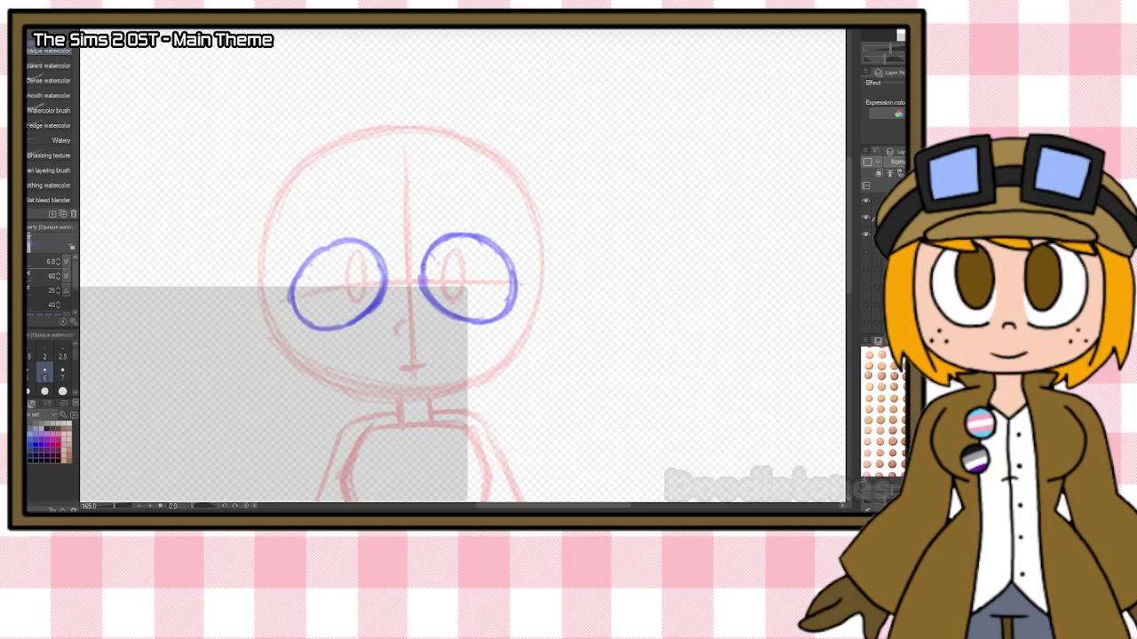
Draw two short vertical mouth marks and a small downward-pointing triangle beneath each eye.
{"action": "left_click_drag", "start_coordinate": [410, 362], "coordinate": [413, 376]}
{"action": "left_click_drag", "start_coordinate": [305, 335], "coordinate": [310, 351]}
{"action": "mouse_move", "coordinate": [503, 325]}
{"action": "left_mouse_down"}
{"action": "mouse_move", "coordinate": [514, 334]}
{"action": "mouse_move", "coordinate": [504, 343]}
{"action": "left_mouse_up"}
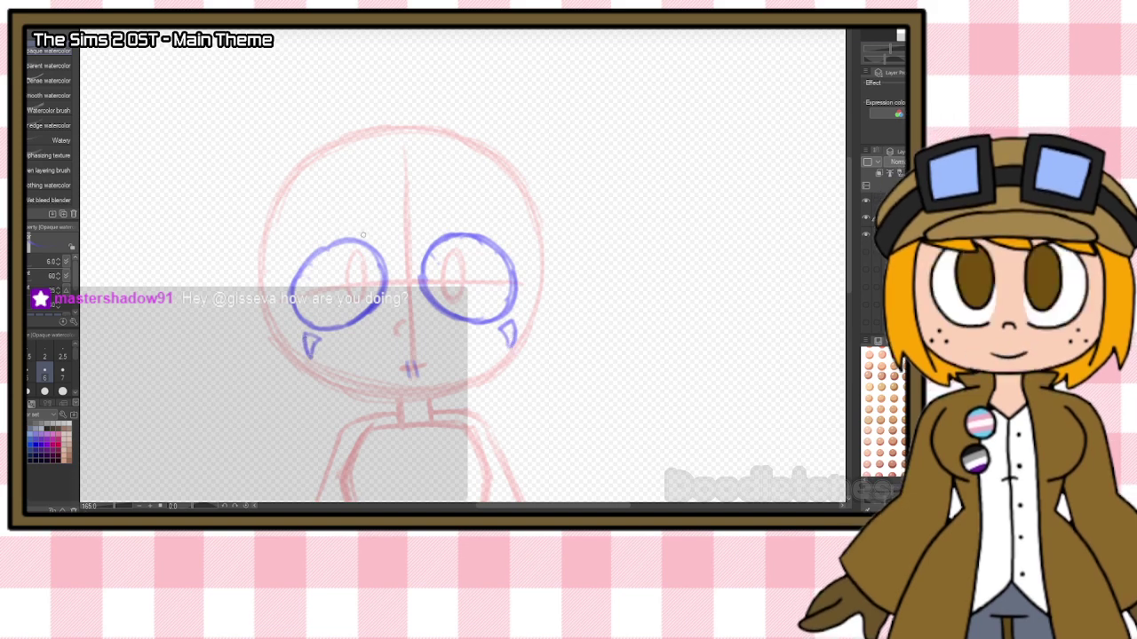
Sketch a wide curved hat brim across the forehead just above the eyes, with its ends extending beyond the head.
{"action": "mouse_move", "coordinate": [218, 278]}
{"action": "left_mouse_down"}
{"action": "mouse_move", "coordinate": [302, 245]}
{"action": "mouse_move", "coordinate": [495, 222]}
{"action": "mouse_move", "coordinate": [556, 232]}
{"action": "left_mouse_up"}
{"action": "mouse_move", "coordinate": [463, 220]}
{"action": "left_mouse_down"}
{"action": "mouse_move", "coordinate": [584, 239]}
{"action": "mouse_move", "coordinate": [535, 228]}
{"action": "mouse_move", "coordinate": [593, 252]}
{"action": "mouse_move", "coordinate": [542, 261]}
{"action": "mouse_move", "coordinate": [588, 256]}
{"action": "left_mouse_up"}
{"action": "mouse_move", "coordinate": [265, 252]}
{"action": "left_mouse_down"}
{"action": "mouse_move", "coordinate": [222, 282]}
{"action": "mouse_move", "coordinate": [260, 283]}
{"action": "mouse_move", "coordinate": [325, 227]}
{"action": "left_mouse_up"}
{"action": "mouse_move", "coordinate": [218, 275]}
{"action": "left_mouse_down"}
{"action": "mouse_move", "coordinate": [379, 223]}
{"action": "mouse_move", "coordinate": [470, 219]}
{"action": "left_mouse_up"}
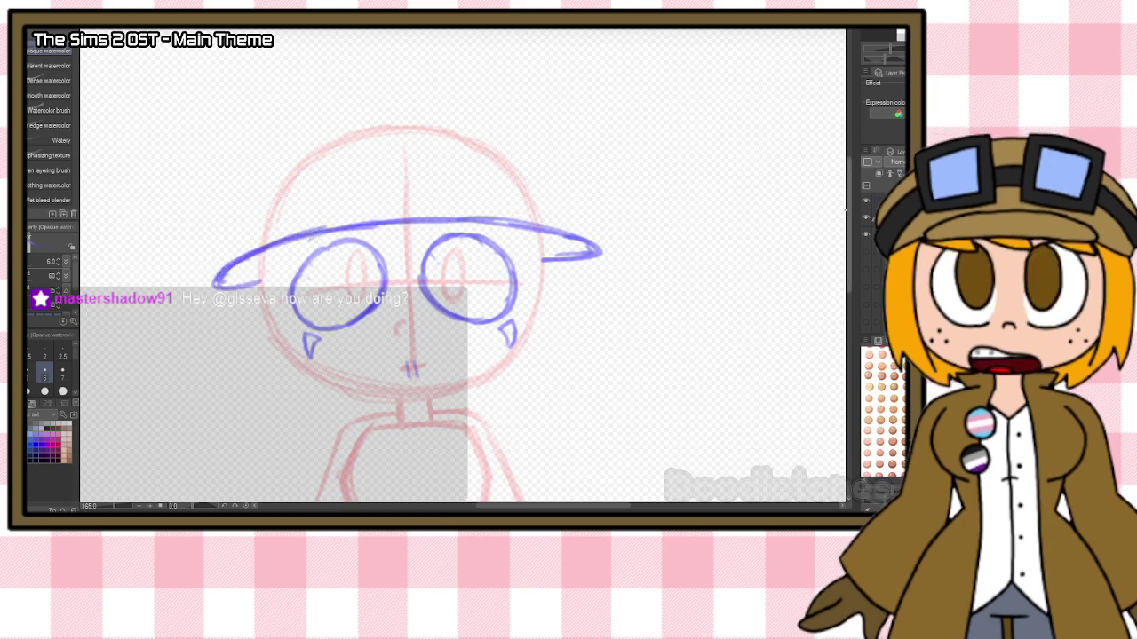
Draw the tall top hat crown with two near-vertical sides and a curved top edge above the brim.
{"action": "scroll", "coordinate": [834, 191], "scroll_direction": "up", "scroll_amount": 2}
{"action": "left_click_drag", "start_coordinate": [261, 285], "coordinate": [240, 132]}
{"action": "left_click_drag", "start_coordinate": [533, 142], "coordinate": [539, 268]}
{"action": "left_click_drag", "start_coordinate": [529, 173], "coordinate": [531, 116]}
{"action": "left_click_drag", "start_coordinate": [255, 116], "coordinate": [359, 94]}
{"action": "mouse_move", "coordinate": [245, 126]}
{"action": "left_mouse_down"}
{"action": "mouse_move", "coordinate": [332, 98]}
{"action": "mouse_move", "coordinate": [503, 97]}
{"action": "left_mouse_up"}
{"action": "left_click_drag", "start_coordinate": [404, 96], "coordinate": [521, 105]}
{"action": "mouse_move", "coordinate": [449, 91]}
{"action": "left_mouse_down"}
{"action": "mouse_move", "coordinate": [533, 106]}
{"action": "mouse_move", "coordinate": [506, 103]}
{"action": "mouse_move", "coordinate": [532, 132]}
{"action": "mouse_move", "coordinate": [530, 112]}
{"action": "mouse_move", "coordinate": [528, 167]}
{"action": "left_mouse_up"}
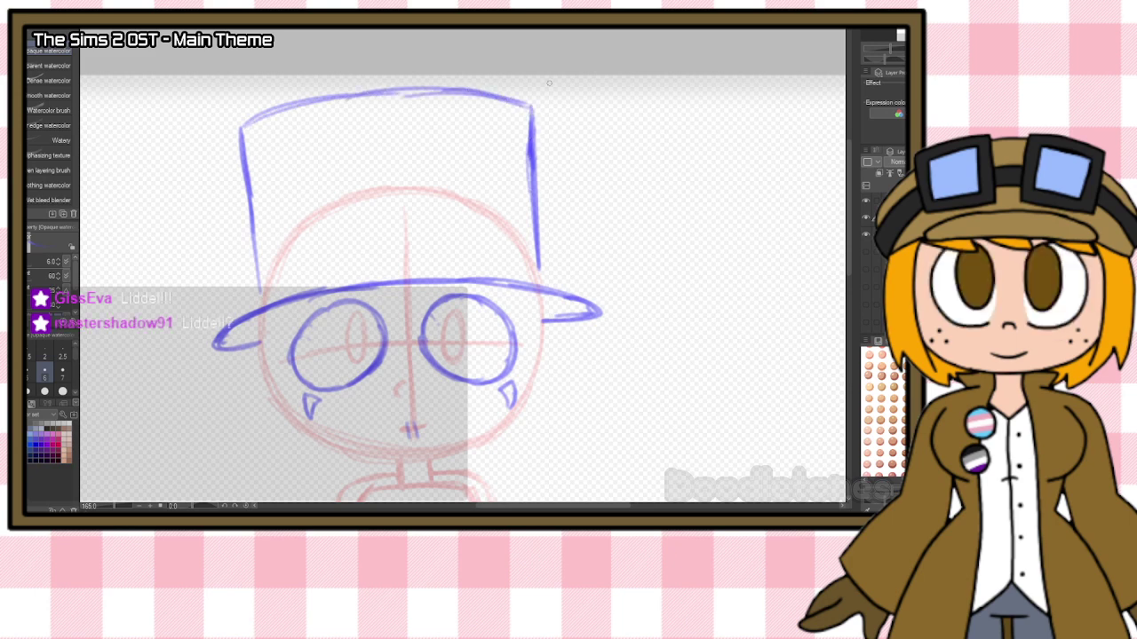
Connect the crown to the brim with sloping edges and a curved base line, and add a hat band line above it.
{"action": "left_click_drag", "start_coordinate": [259, 292], "coordinate": [216, 340]}
{"action": "left_click_drag", "start_coordinate": [539, 265], "coordinate": [591, 302]}
{"action": "mouse_move", "coordinate": [259, 292]}
{"action": "left_mouse_down"}
{"action": "mouse_move", "coordinate": [362, 260]}
{"action": "mouse_move", "coordinate": [419, 259]}
{"action": "left_mouse_up"}
{"action": "mouse_move", "coordinate": [344, 270]}
{"action": "left_mouse_down"}
{"action": "mouse_move", "coordinate": [528, 266]}
{"action": "mouse_move", "coordinate": [478, 261]}
{"action": "mouse_move", "coordinate": [532, 266]}
{"action": "left_mouse_up"}
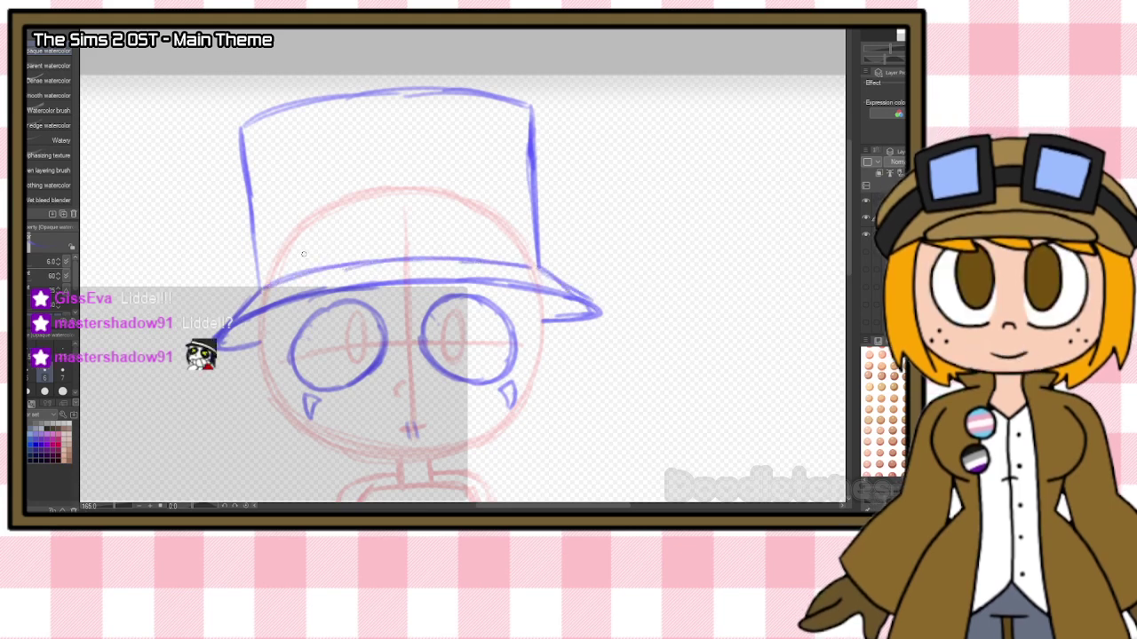
{"action": "mouse_move", "coordinate": [255, 259]}
{"action": "left_mouse_down"}
{"action": "mouse_move", "coordinate": [384, 227]}
{"action": "mouse_move", "coordinate": [460, 226]}
{"action": "left_mouse_up"}
{"action": "left_click_drag", "start_coordinate": [366, 231], "coordinate": [501, 224]}
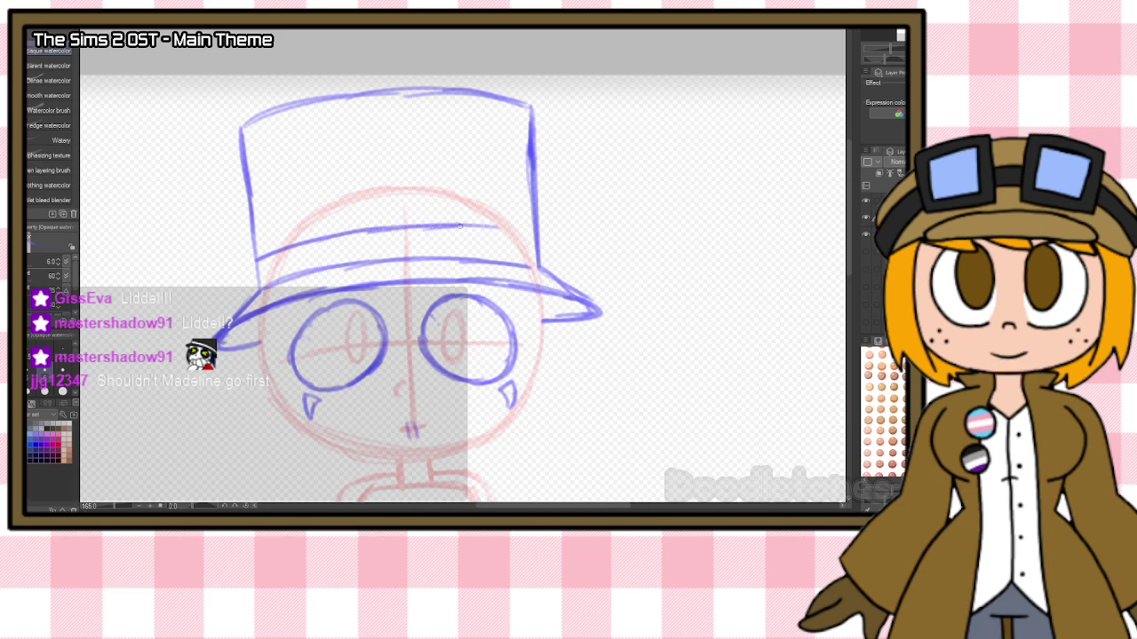
{"action": "left_click_drag", "start_coordinate": [421, 226], "coordinate": [515, 234]}
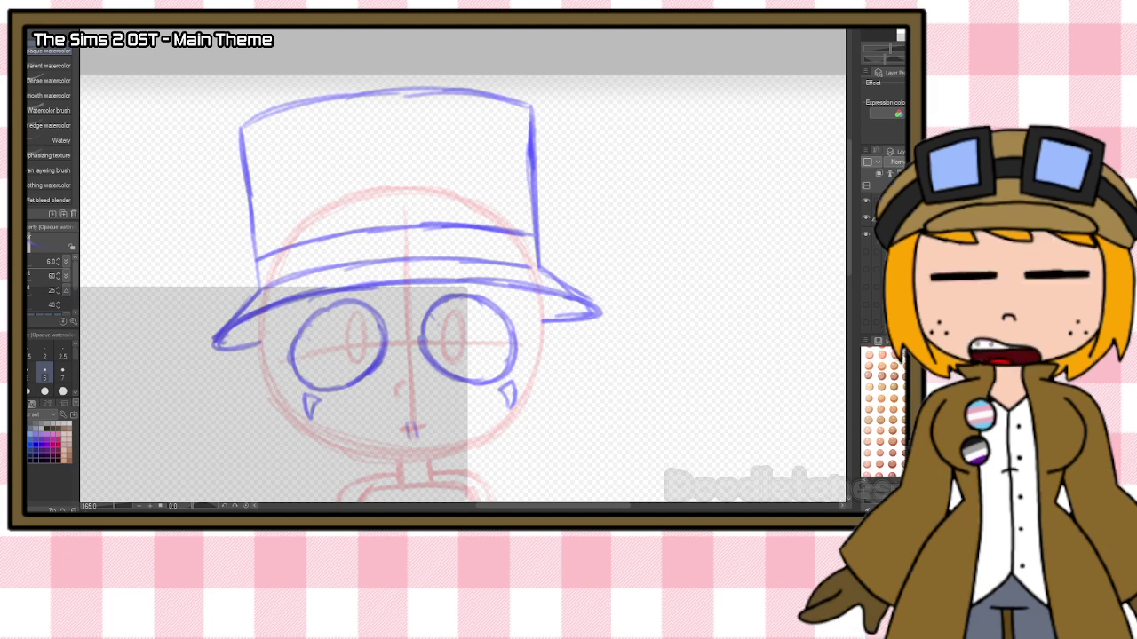
Switch to File Explorer, view image 1 in karma-default's season 1 folder, close it and return to the karma-default folder.
{"action": "left_click_drag", "start_coordinate": [346, 145], "coordinate": [742, 63]}
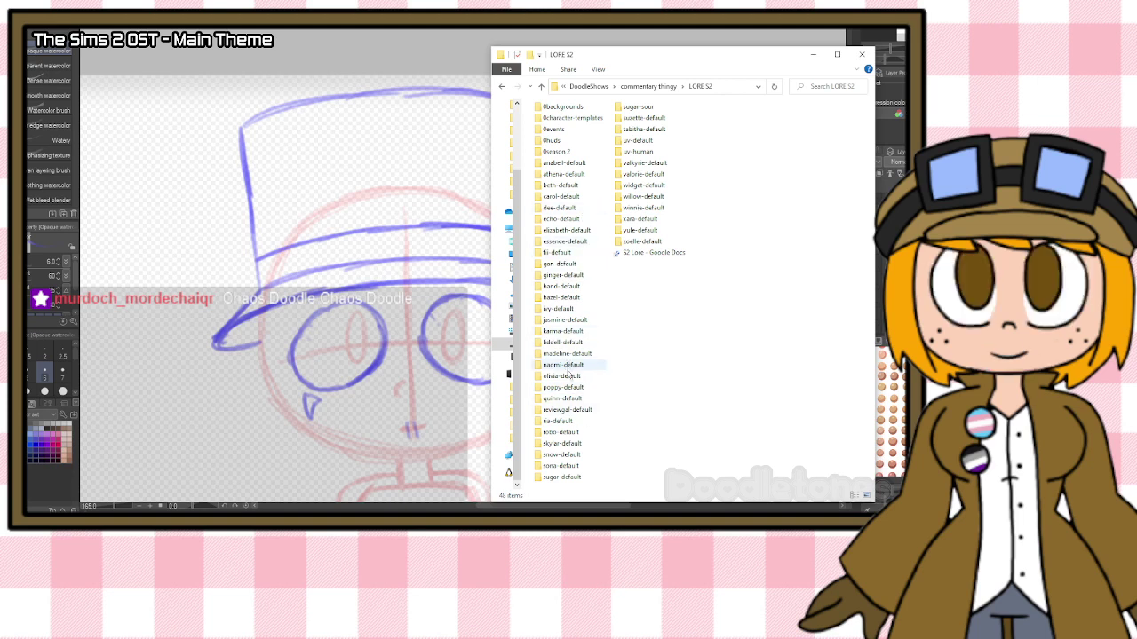
{"action": "double_click", "coordinate": [563, 330]}
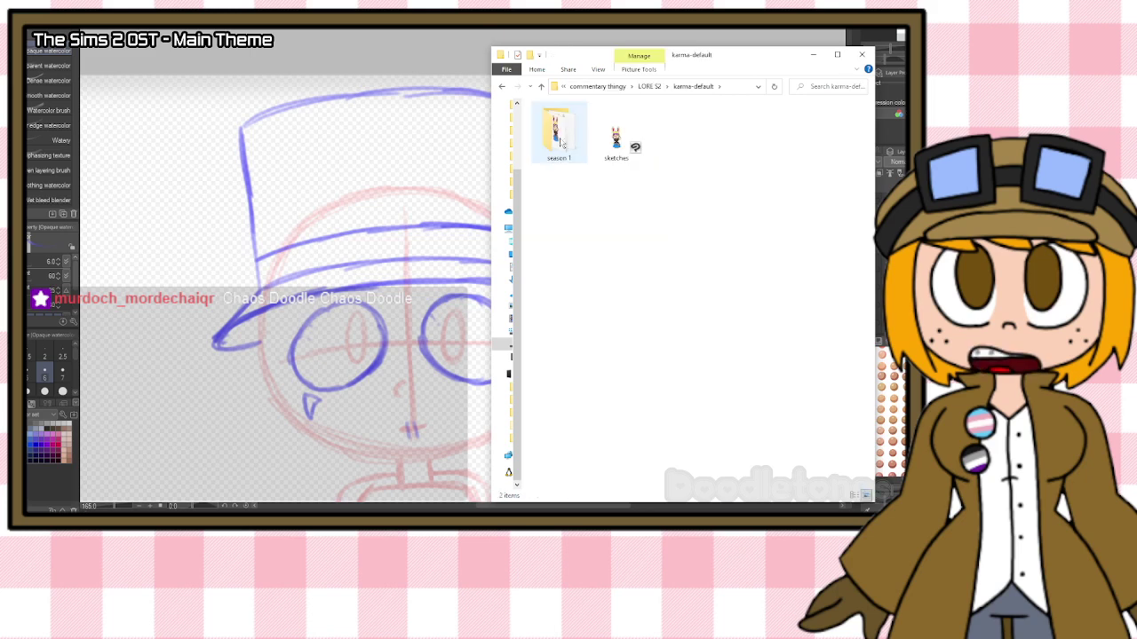
{"action": "double_click", "coordinate": [562, 142]}
{"action": "left_click", "coordinate": [571, 138]}
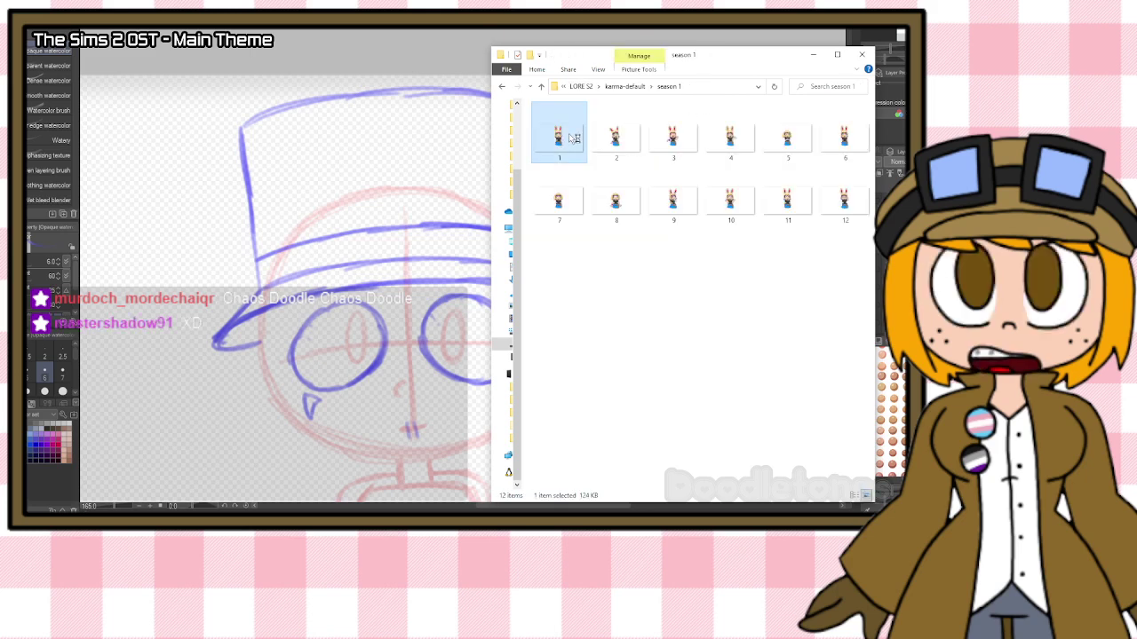
{"action": "double_click", "coordinate": [571, 138]}
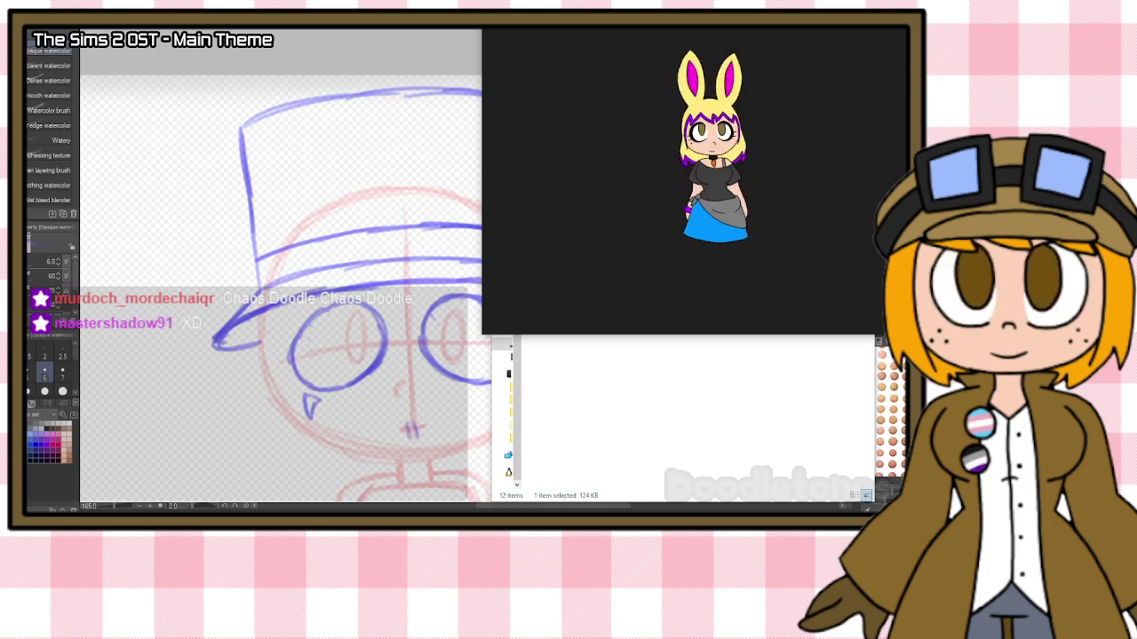
{"action": "key", "text": "alt+F4"}
{"action": "left_click", "coordinate": [634, 88]}
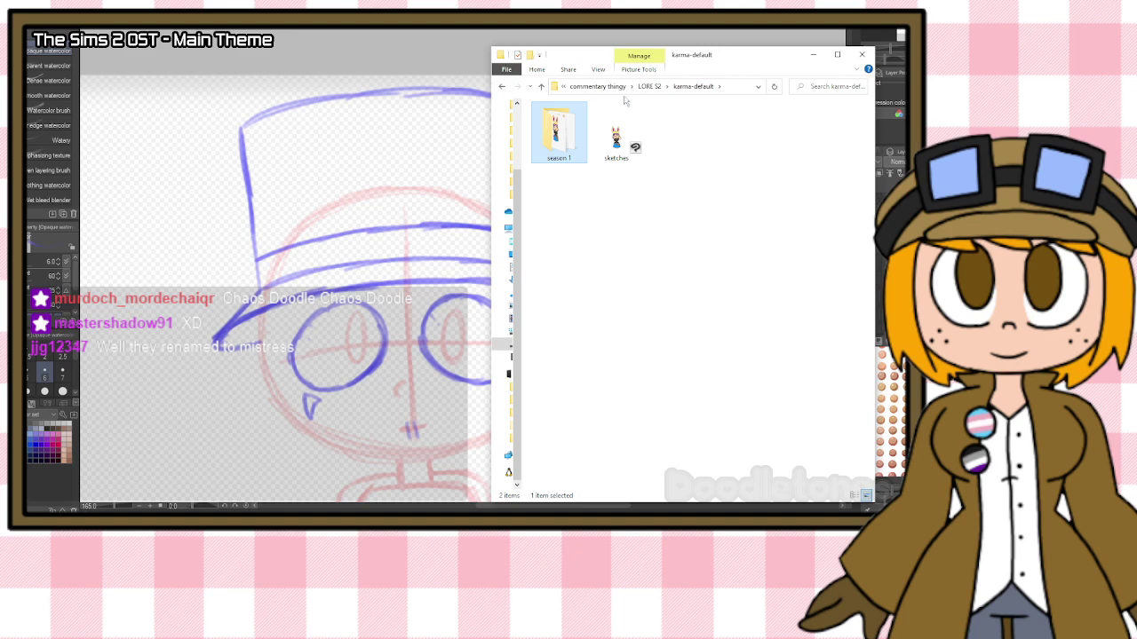
Open the liddell-default folder inside LORE S2 to check it for character art, and return to the drawing canvas.
{"action": "left_click", "coordinate": [657, 87]}
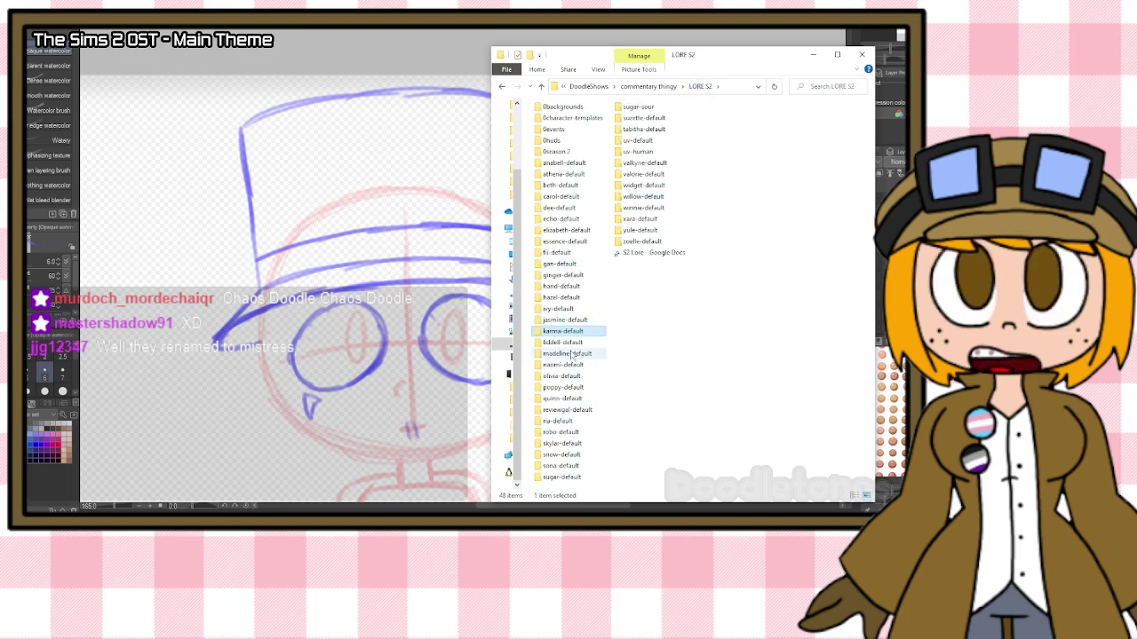
{"action": "double_click", "coordinate": [565, 343]}
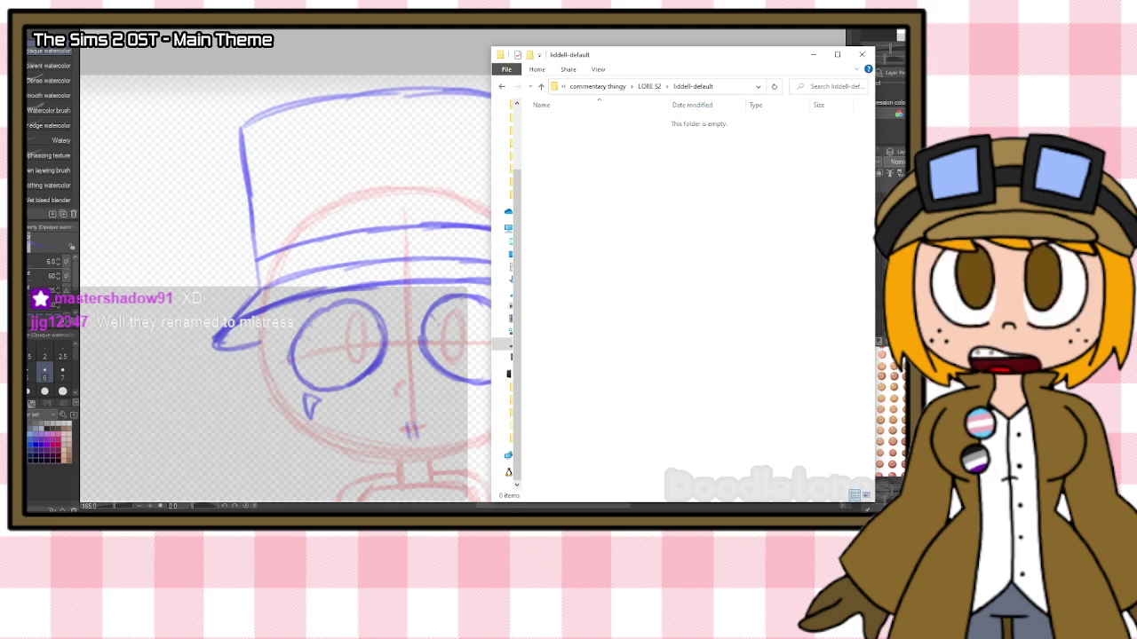
{"action": "key", "text": "alt+Tab"}
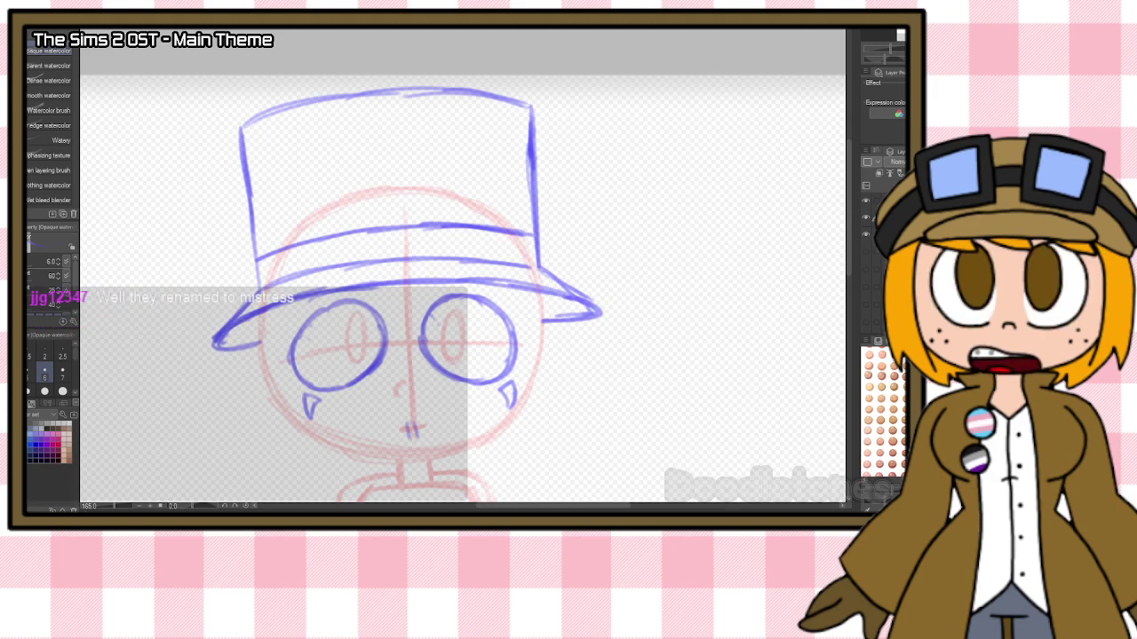
Draw pointed bangs beneath the hat brim and a long jagged side lock along the left side of the character's face.
{"action": "scroll", "coordinate": [572, 257], "scroll_direction": "up", "scroll_amount": 1}
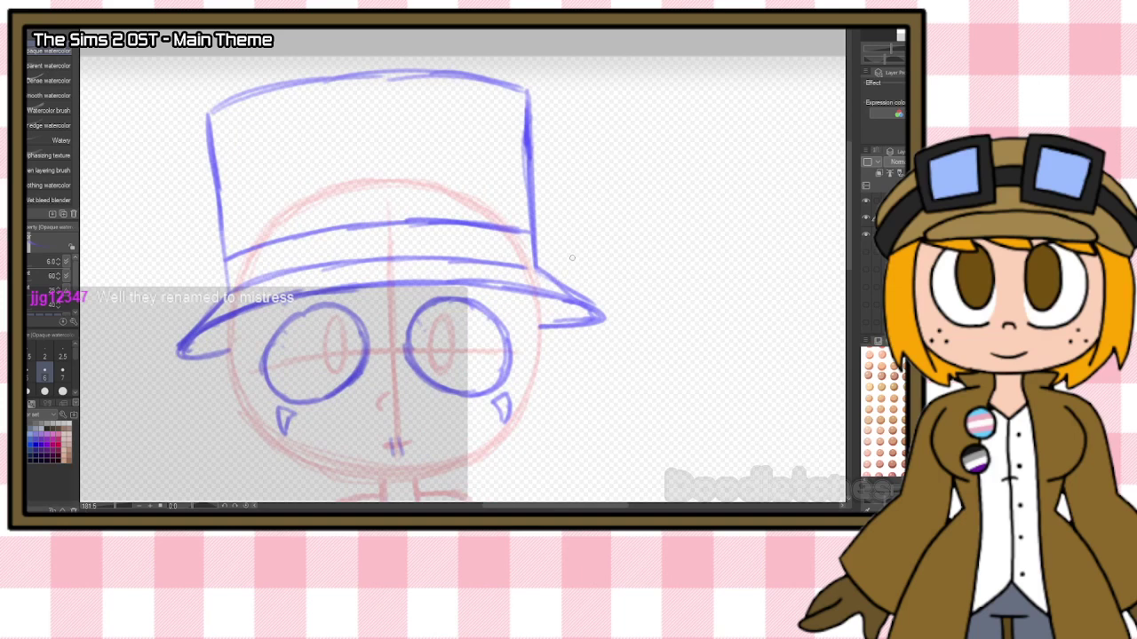
{"action": "mouse_move", "coordinate": [343, 292]}
{"action": "left_mouse_down"}
{"action": "mouse_move", "coordinate": [362, 317]}
{"action": "mouse_move", "coordinate": [397, 337]}
{"action": "mouse_move", "coordinate": [382, 297]}
{"action": "mouse_move", "coordinate": [395, 318]}
{"action": "mouse_move", "coordinate": [391, 307]}
{"action": "mouse_move", "coordinate": [413, 291]}
{"action": "left_mouse_up"}
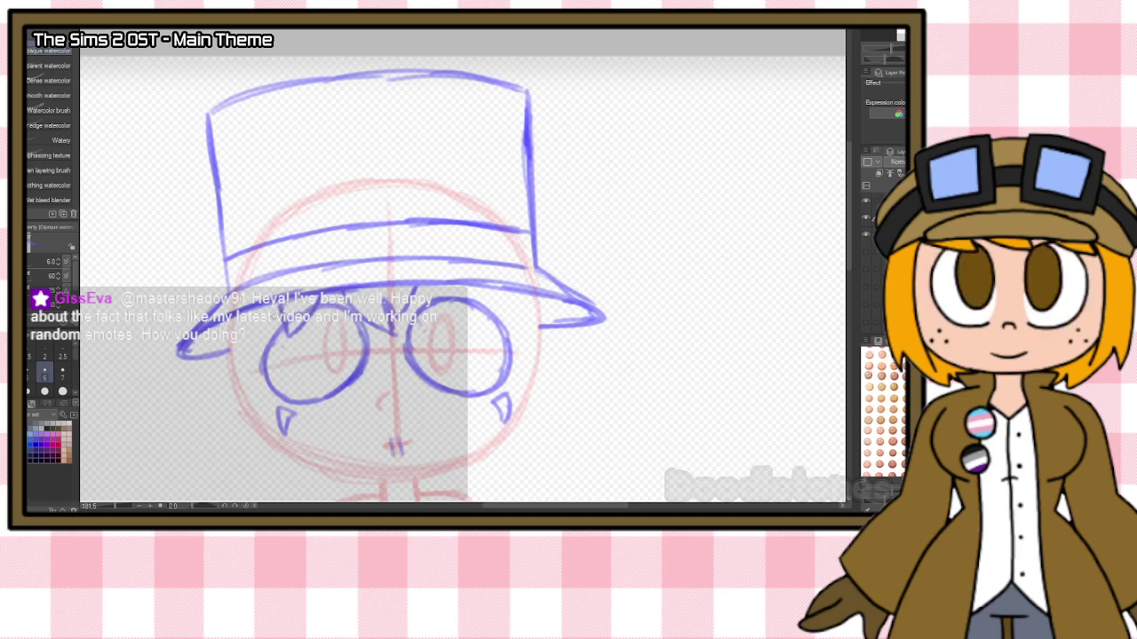
{"action": "left_click_drag", "start_coordinate": [259, 314], "coordinate": [273, 451]}
{"action": "left_click_drag", "start_coordinate": [260, 382], "coordinate": [277, 459]}
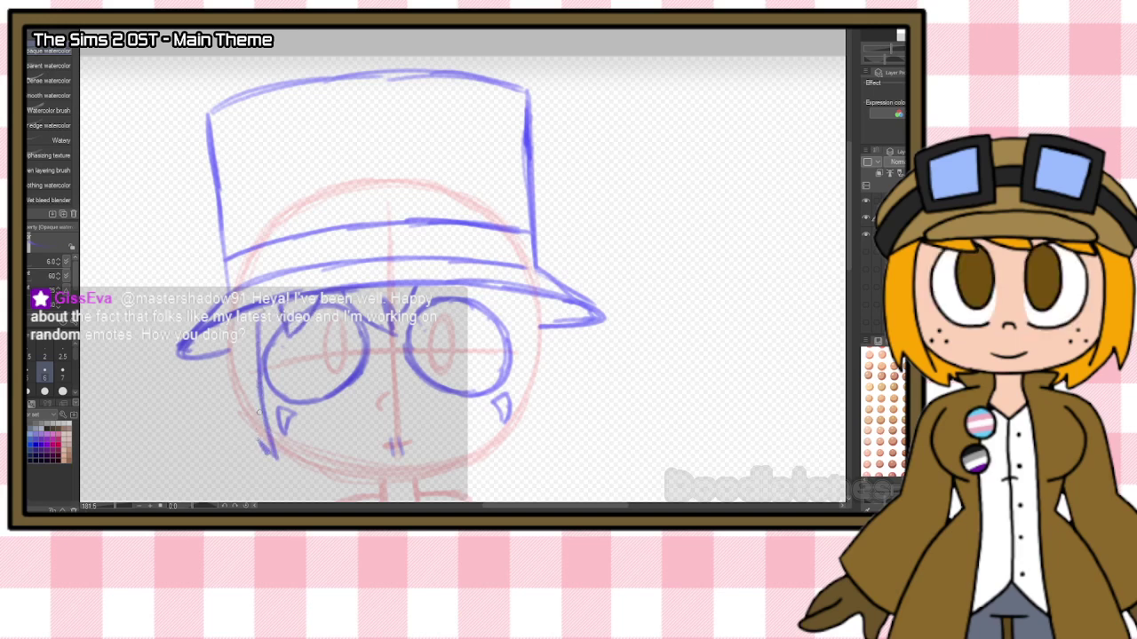
{"action": "scroll", "coordinate": [758, 196], "scroll_direction": "down", "scroll_amount": 3}
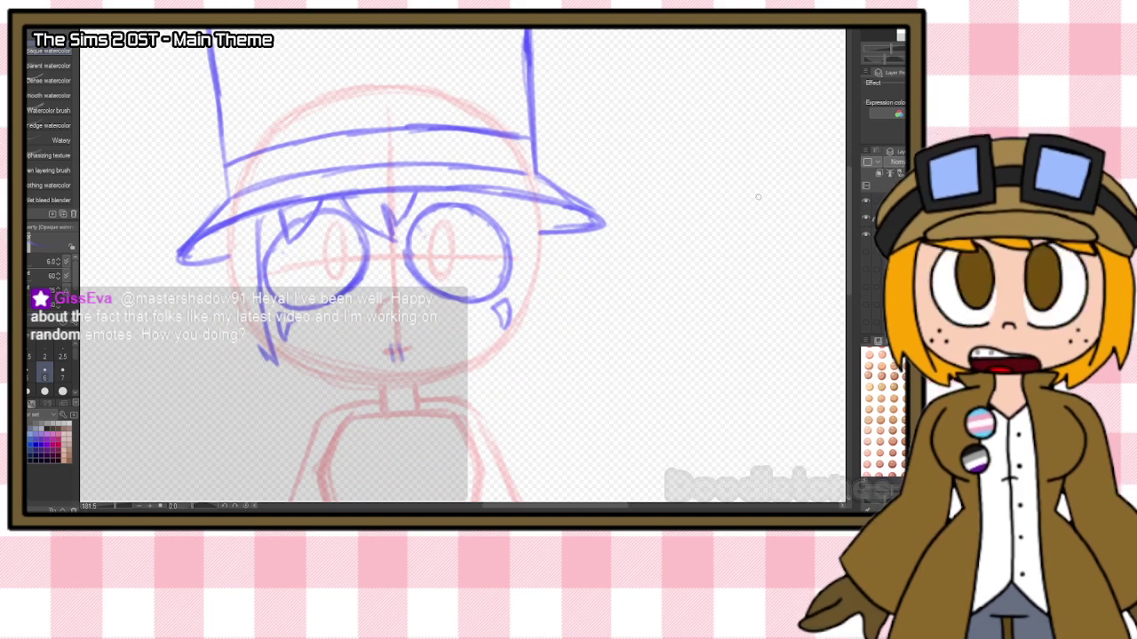
{"action": "left_click_drag", "start_coordinate": [231, 226], "coordinate": [256, 391]}
{"action": "left_click_drag", "start_coordinate": [226, 309], "coordinate": [264, 400]}
{"action": "mouse_move", "coordinate": [265, 401]}
{"action": "left_mouse_down"}
{"action": "mouse_move", "coordinate": [260, 224]}
{"action": "mouse_move", "coordinate": [249, 398]}
{"action": "mouse_move", "coordinate": [263, 405]}
{"action": "left_mouse_up"}
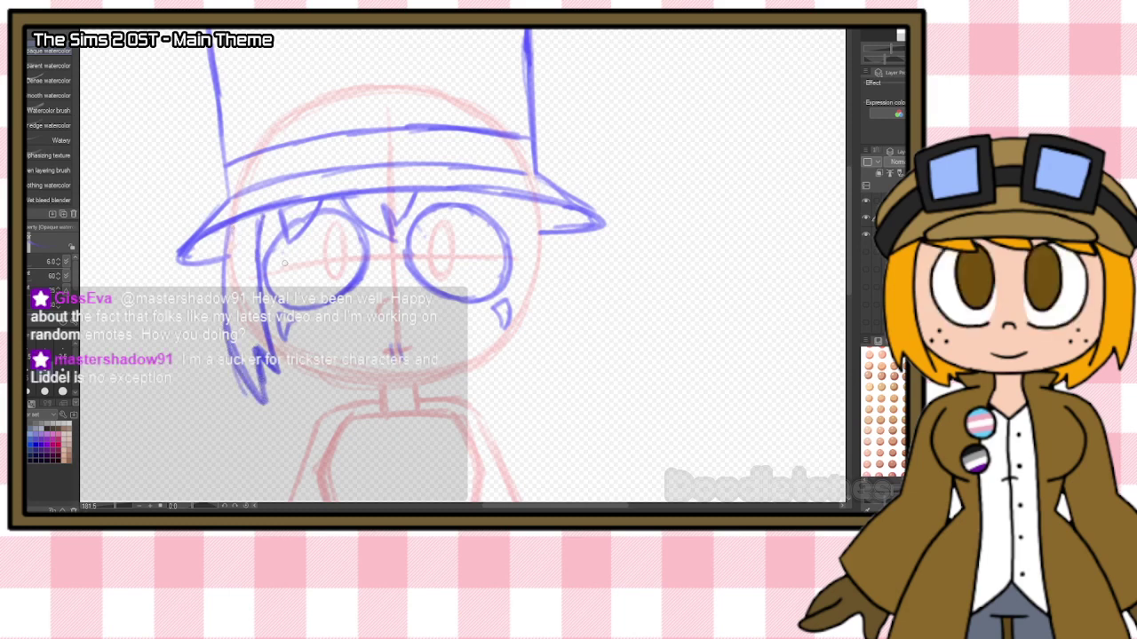
Draw a matching jagged side lock on the right of the face and spiky hair ends below the jaw on both sides.
{"action": "left_click_drag", "start_coordinate": [526, 203], "coordinate": [522, 318]}
{"action": "mouse_move", "coordinate": [522, 254]}
{"action": "left_mouse_down"}
{"action": "mouse_move", "coordinate": [521, 347]}
{"action": "mouse_move", "coordinate": [531, 333]}
{"action": "left_mouse_up"}
{"action": "mouse_move", "coordinate": [540, 210]}
{"action": "left_mouse_down"}
{"action": "mouse_move", "coordinate": [544, 352]}
{"action": "mouse_move", "coordinate": [547, 330]}
{"action": "mouse_move", "coordinate": [524, 385]}
{"action": "mouse_move", "coordinate": [530, 331]}
{"action": "mouse_move", "coordinate": [520, 394]}
{"action": "left_mouse_up"}
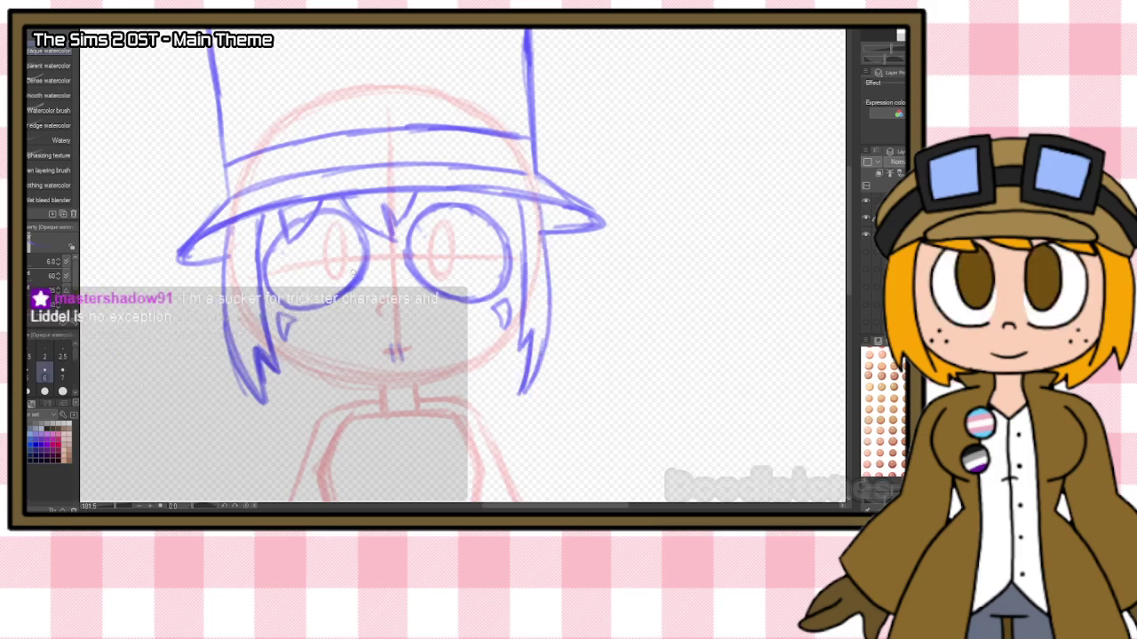
{"action": "mouse_move", "coordinate": [281, 364]}
{"action": "left_mouse_down"}
{"action": "mouse_move", "coordinate": [290, 397]}
{"action": "mouse_move", "coordinate": [306, 369]}
{"action": "mouse_move", "coordinate": [338, 405]}
{"action": "mouse_move", "coordinate": [375, 400]}
{"action": "left_mouse_up"}
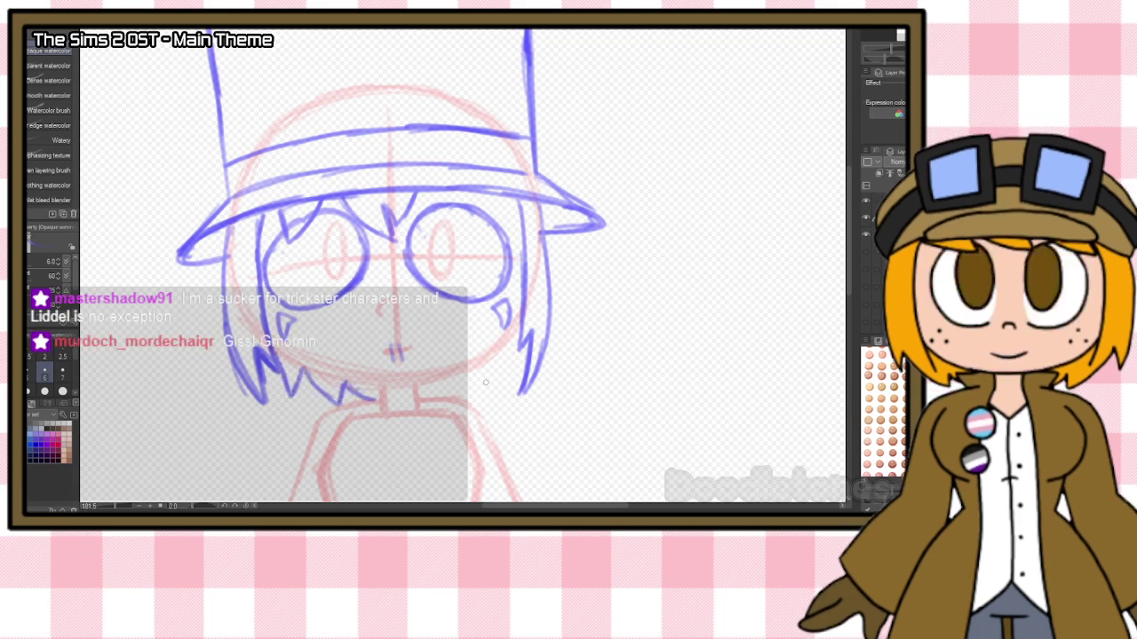
{"action": "mouse_move", "coordinate": [515, 325]}
{"action": "left_mouse_down"}
{"action": "mouse_move", "coordinate": [493, 384]}
{"action": "mouse_move", "coordinate": [489, 356]}
{"action": "mouse_move", "coordinate": [451, 398]}
{"action": "left_mouse_up"}
{"action": "left_click_drag", "start_coordinate": [455, 373], "coordinate": [421, 405]}
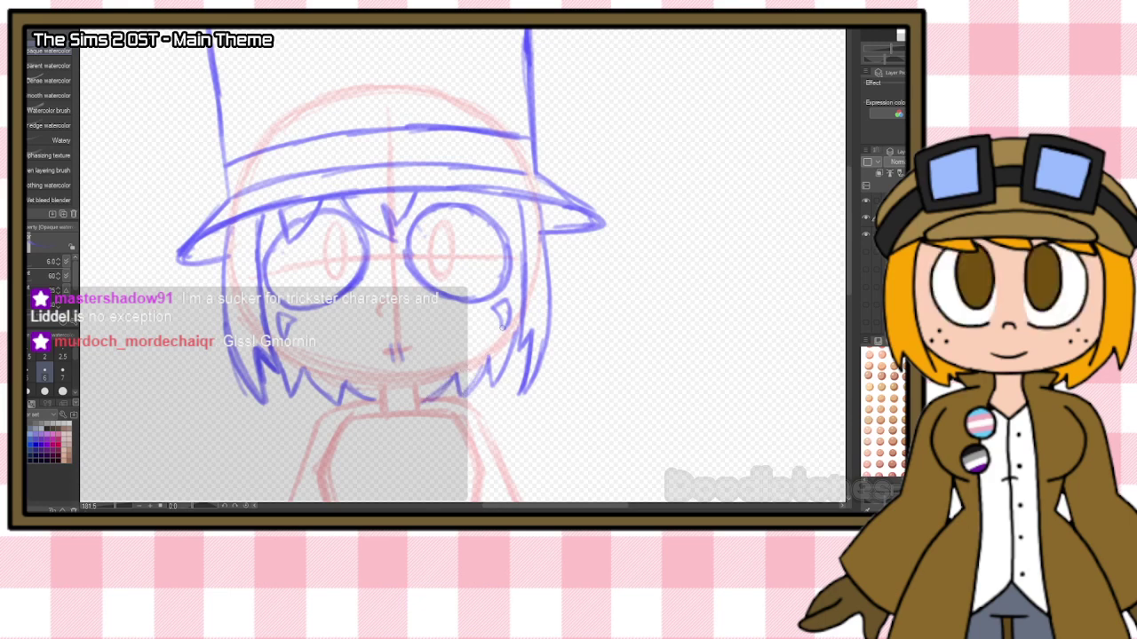
Draw a curved outer garment edge from the neck down past the left arm, ending in a pointed fold.
{"action": "scroll", "coordinate": [547, 286], "scroll_direction": "down", "scroll_amount": 3}
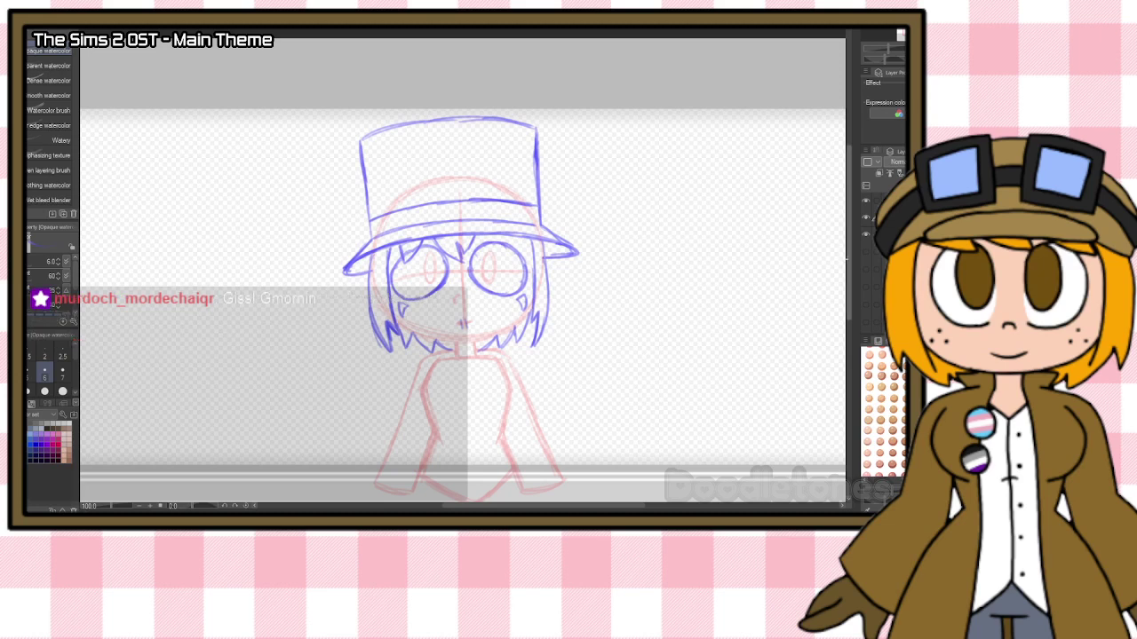
{"action": "scroll", "coordinate": [697, 266], "scroll_direction": "down", "scroll_amount": 2}
{"action": "mouse_move", "coordinate": [430, 307]}
{"action": "left_mouse_down"}
{"action": "mouse_move", "coordinate": [377, 404]}
{"action": "mouse_move", "coordinate": [391, 396]}
{"action": "left_mouse_up"}
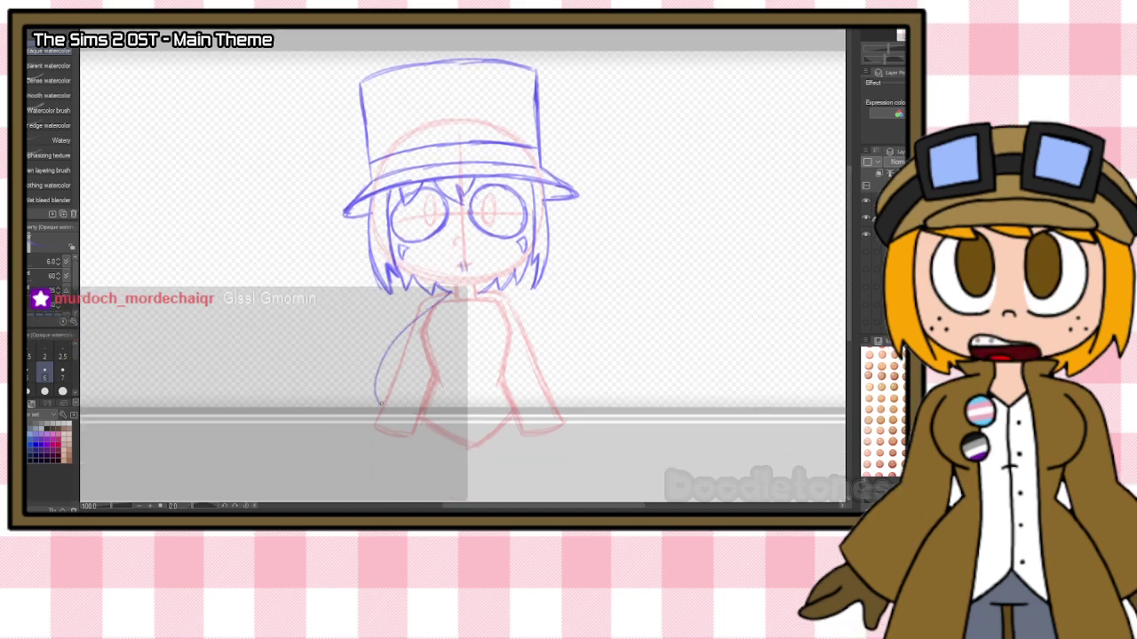
{"action": "left_click_drag", "start_coordinate": [404, 330], "coordinate": [450, 291]}
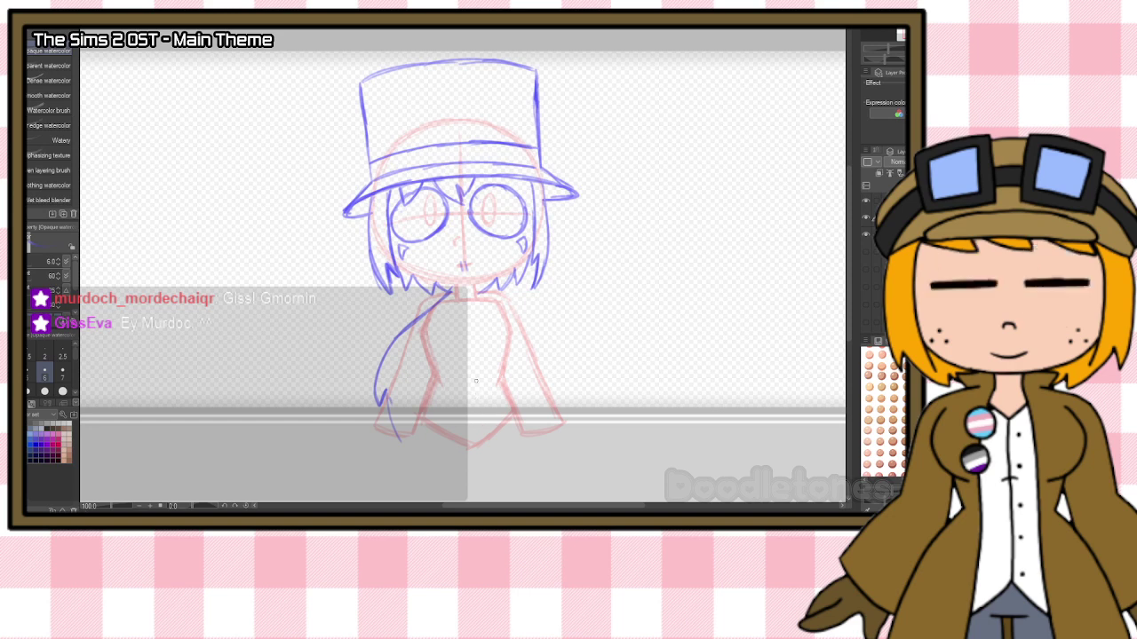
Draw a pointed collar on both sides of the neck and the two long front edges of the open coat.
{"action": "scroll", "coordinate": [480, 360], "scroll_direction": "up", "scroll_amount": 2}
{"action": "scroll", "coordinate": [480, 360], "scroll_direction": "up", "scroll_amount": 1}
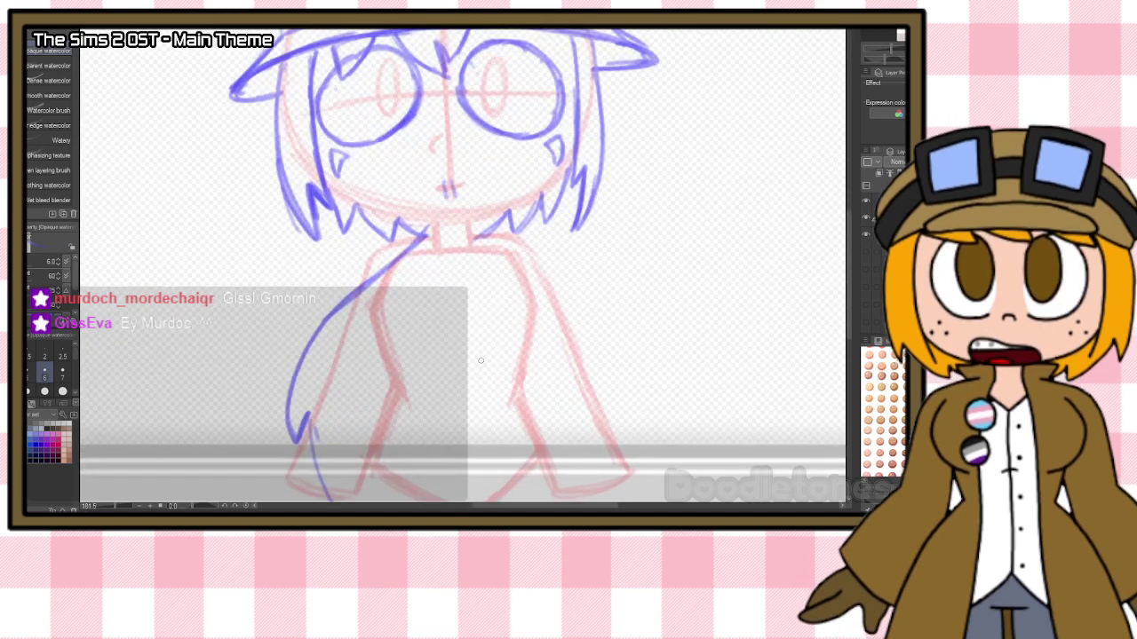
{"action": "mouse_move", "coordinate": [464, 225]}
{"action": "left_mouse_down"}
{"action": "mouse_move", "coordinate": [513, 214]}
{"action": "mouse_move", "coordinate": [508, 236]}
{"action": "mouse_move", "coordinate": [518, 214]}
{"action": "mouse_move", "coordinate": [378, 223]}
{"action": "mouse_move", "coordinate": [391, 243]}
{"action": "mouse_move", "coordinate": [431, 223]}
{"action": "mouse_move", "coordinate": [434, 253]}
{"action": "mouse_move", "coordinate": [478, 259]}
{"action": "mouse_move", "coordinate": [433, 299]}
{"action": "mouse_move", "coordinate": [424, 329]}
{"action": "mouse_move", "coordinate": [424, 318]}
{"action": "mouse_move", "coordinate": [435, 446]}
{"action": "left_mouse_up"}
{"action": "left_click_drag", "start_coordinate": [436, 377], "coordinate": [435, 480]}
{"action": "left_click_drag", "start_coordinate": [433, 403], "coordinate": [434, 493]}
{"action": "left_click_drag", "start_coordinate": [481, 271], "coordinate": [501, 348]}
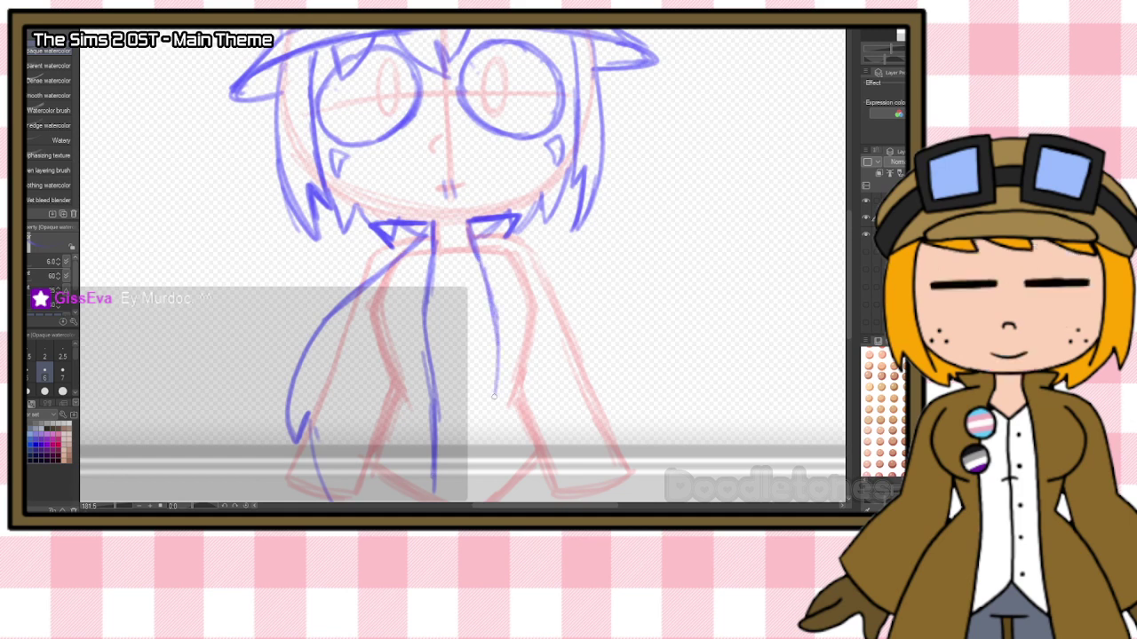
{"action": "left_click_drag", "start_coordinate": [490, 410], "coordinate": [506, 485]}
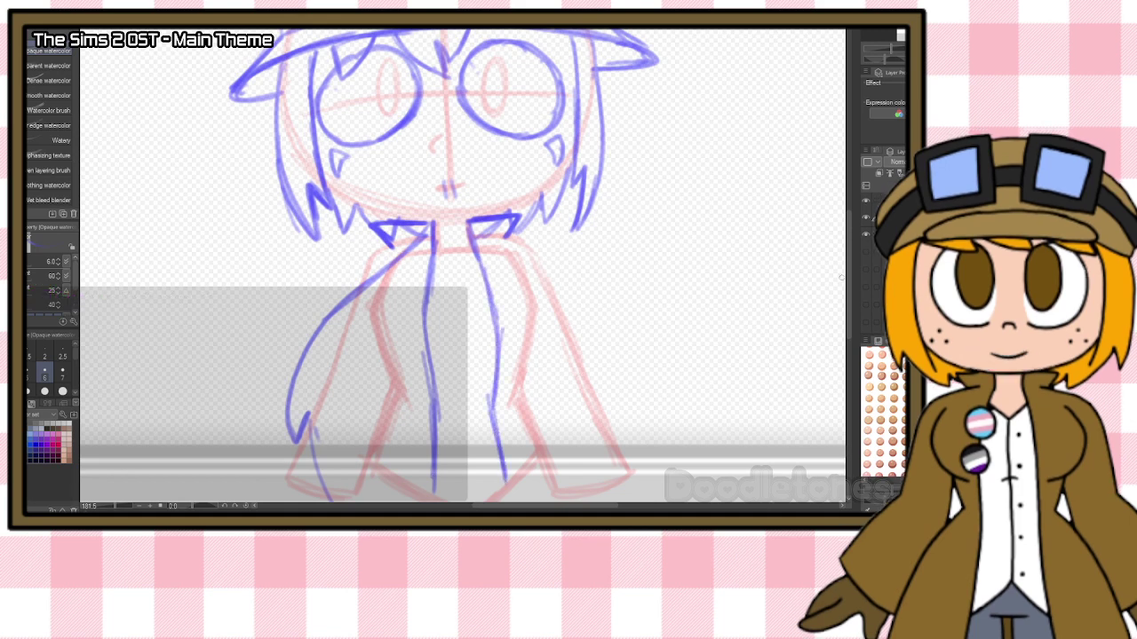
Extend the coat's front edges to the hem, and add a V-shaped shirt neckline, a centre line and a column of buttons.
{"action": "scroll", "coordinate": [462, 267], "scroll_direction": "down", "scroll_amount": 2}
{"action": "left_click_drag", "start_coordinate": [490, 325], "coordinate": [506, 405]}
{"action": "left_click_drag", "start_coordinate": [490, 364], "coordinate": [517, 448]}
{"action": "left_click_drag", "start_coordinate": [432, 401], "coordinate": [426, 462]}
{"action": "mouse_move", "coordinate": [434, 199]}
{"action": "left_mouse_down"}
{"action": "mouse_move", "coordinate": [459, 221]}
{"action": "mouse_move", "coordinate": [476, 197]}
{"action": "mouse_move", "coordinate": [433, 203]}
{"action": "mouse_move", "coordinate": [466, 359]}
{"action": "left_mouse_up"}
{"action": "left_click_drag", "start_coordinate": [465, 310], "coordinate": [471, 467]}
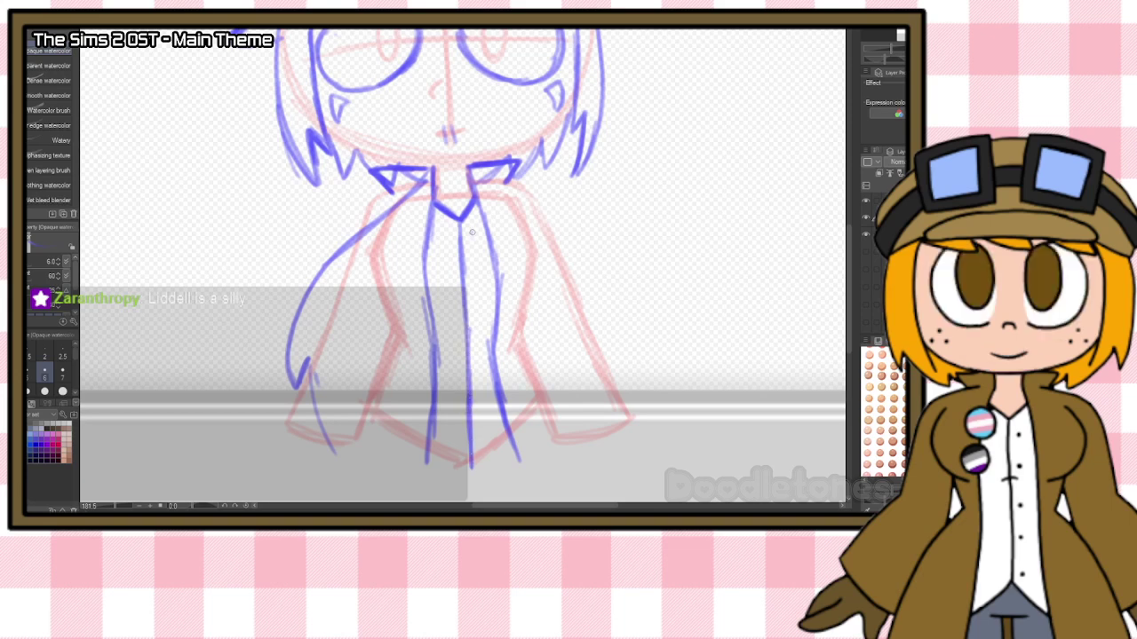
{"action": "left_click", "coordinate": [475, 317]}
{"action": "left_click", "coordinate": [476, 339]}
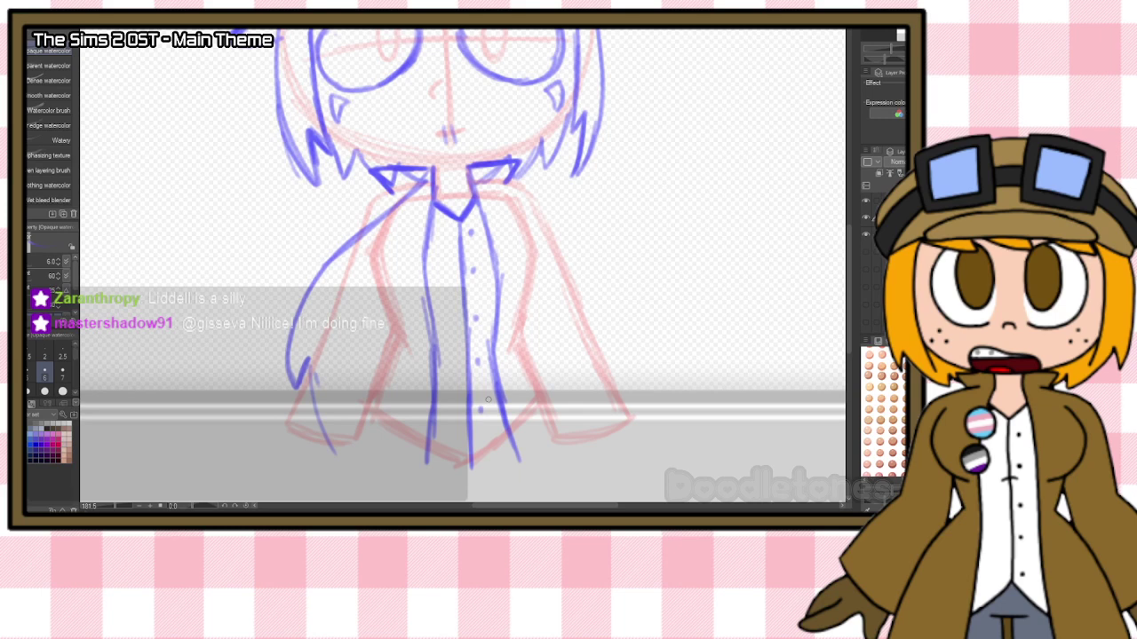
Erase the upper part of the left garment curve and the stray lines inside the left collar flap.
{"action": "key", "text": "e"}
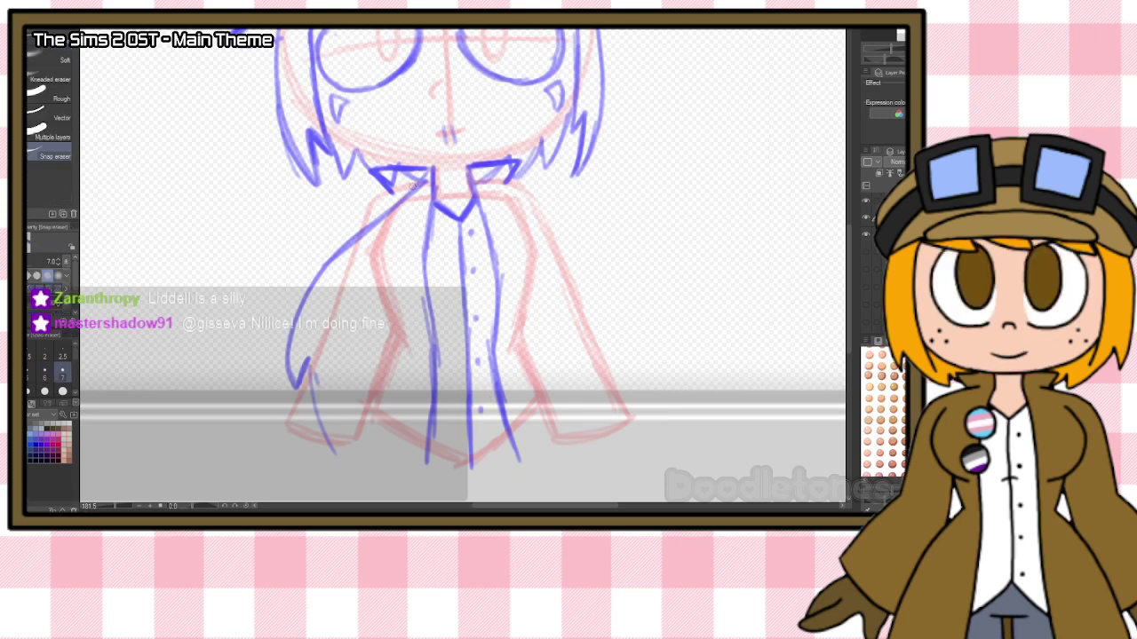
{"action": "left_click_drag", "start_coordinate": [414, 191], "coordinate": [376, 227]}
{"action": "left_click_drag", "start_coordinate": [386, 176], "coordinate": [413, 175]}
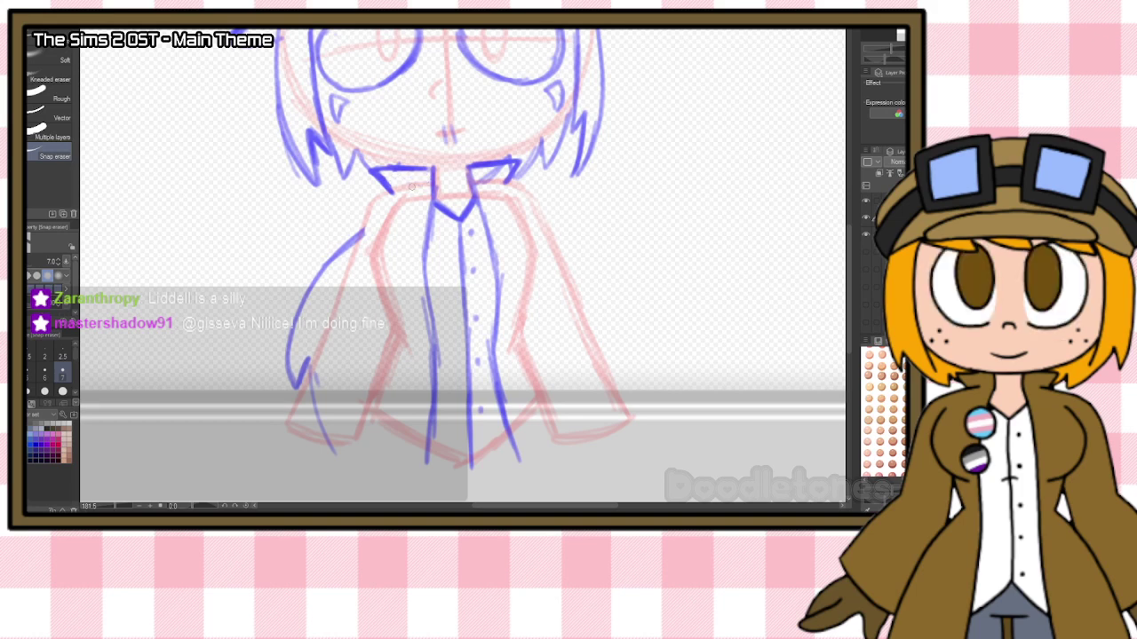
Show the red open-armed pose instead of the neutral one, paste a copy of the blue character sketch over it and deselect.
{"action": "scroll", "coordinate": [413, 186], "scroll_direction": "down", "scroll_amount": 3}
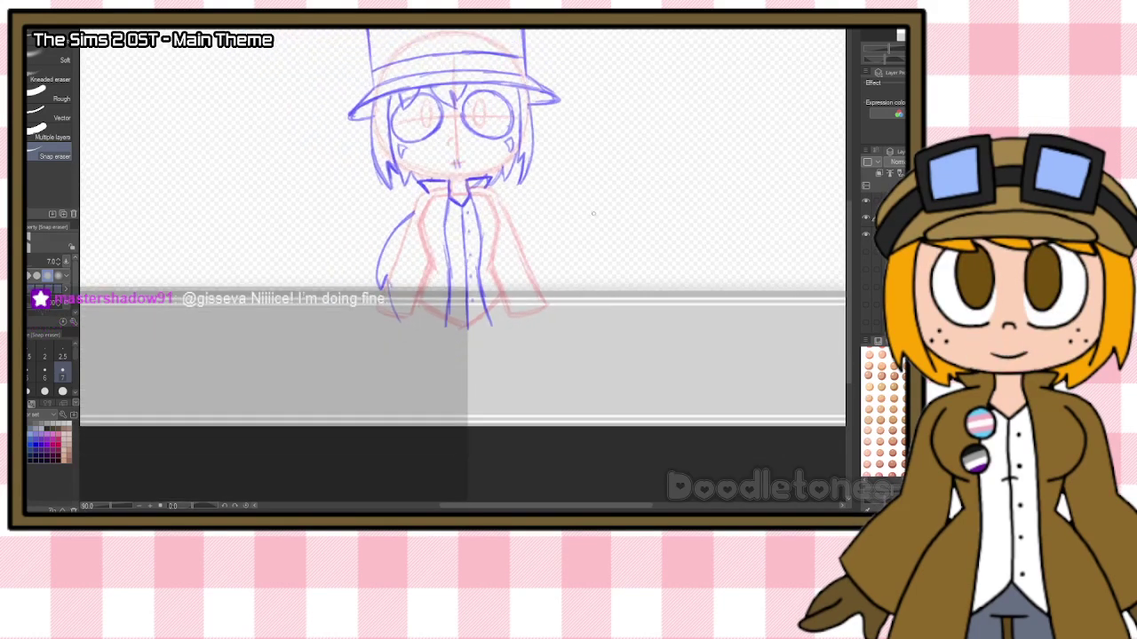
{"action": "left_click_drag", "start_coordinate": [849, 286], "coordinate": [847, 244]}
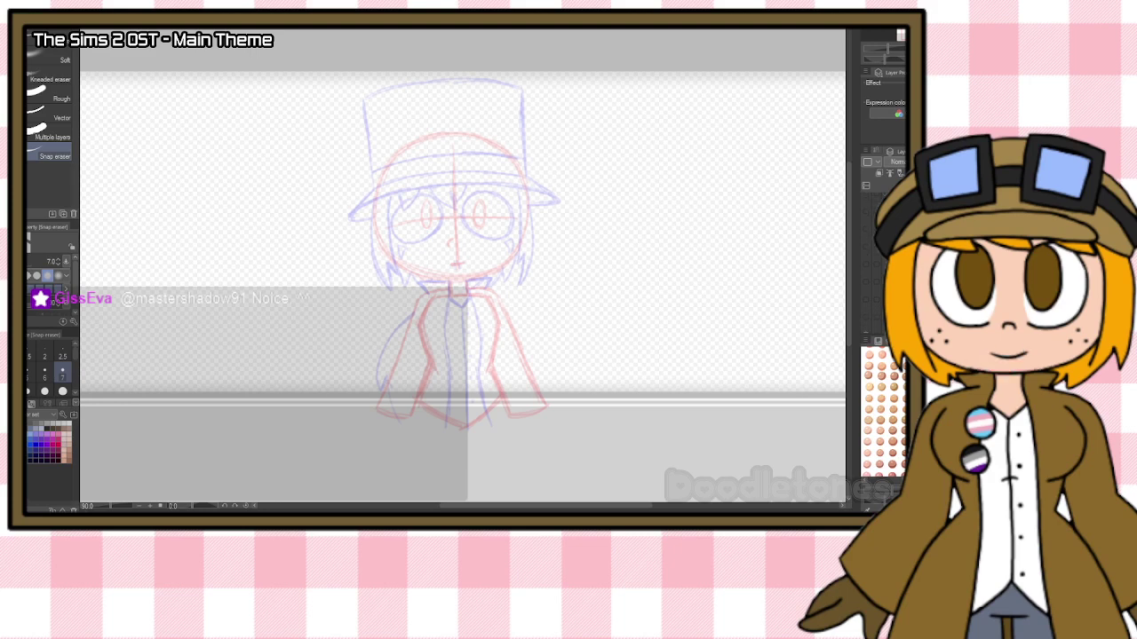
{"action": "left_click", "coordinate": [863, 294]}
{"action": "left_click", "coordinate": [865, 302]}
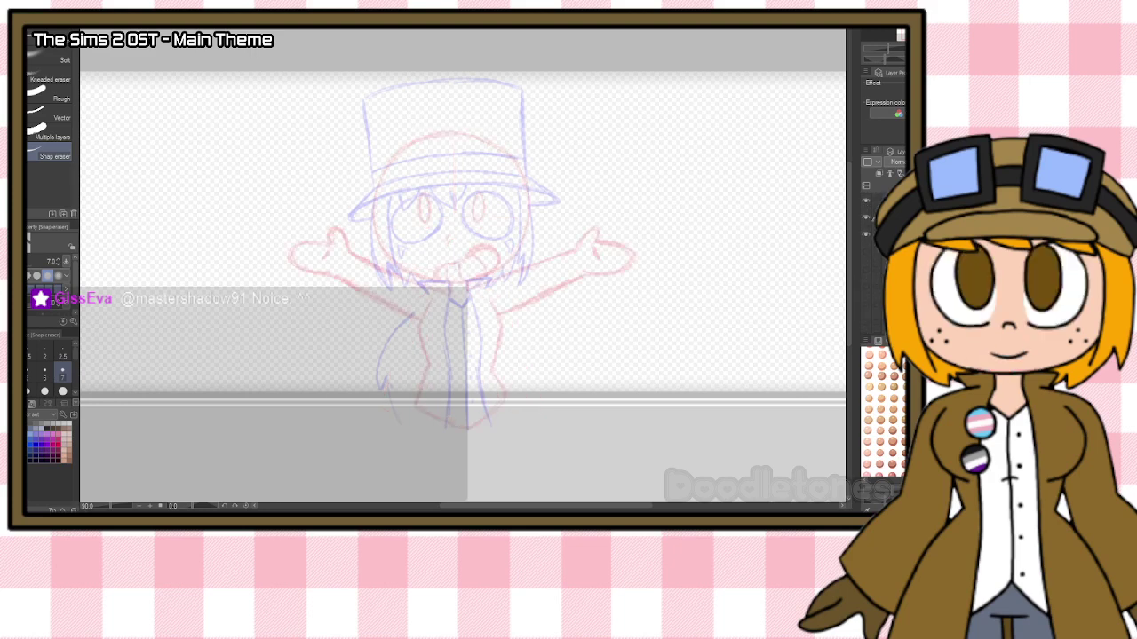
{"action": "key", "text": "ctrl+a"}
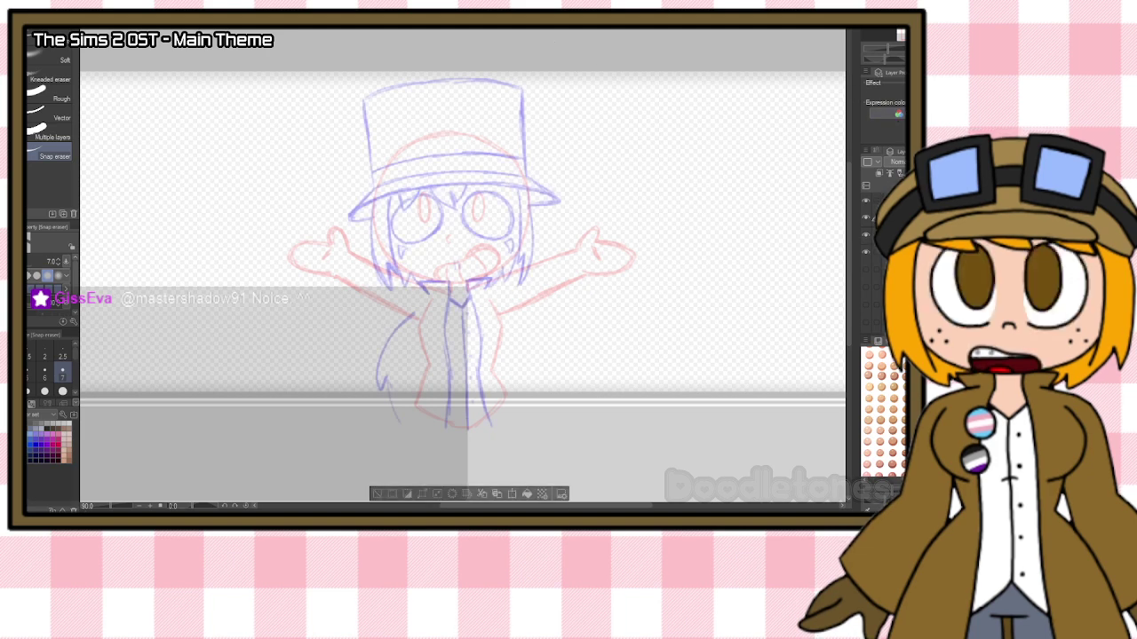
{"action": "key", "text": "ctrl+v"}
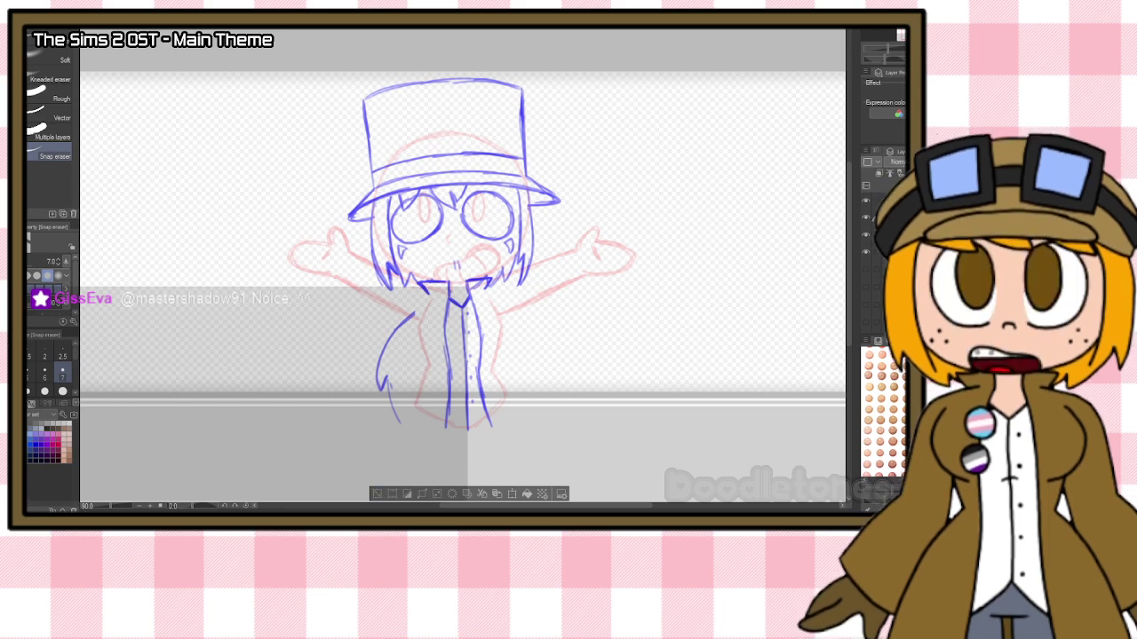
{"action": "left_click", "coordinate": [394, 494]}
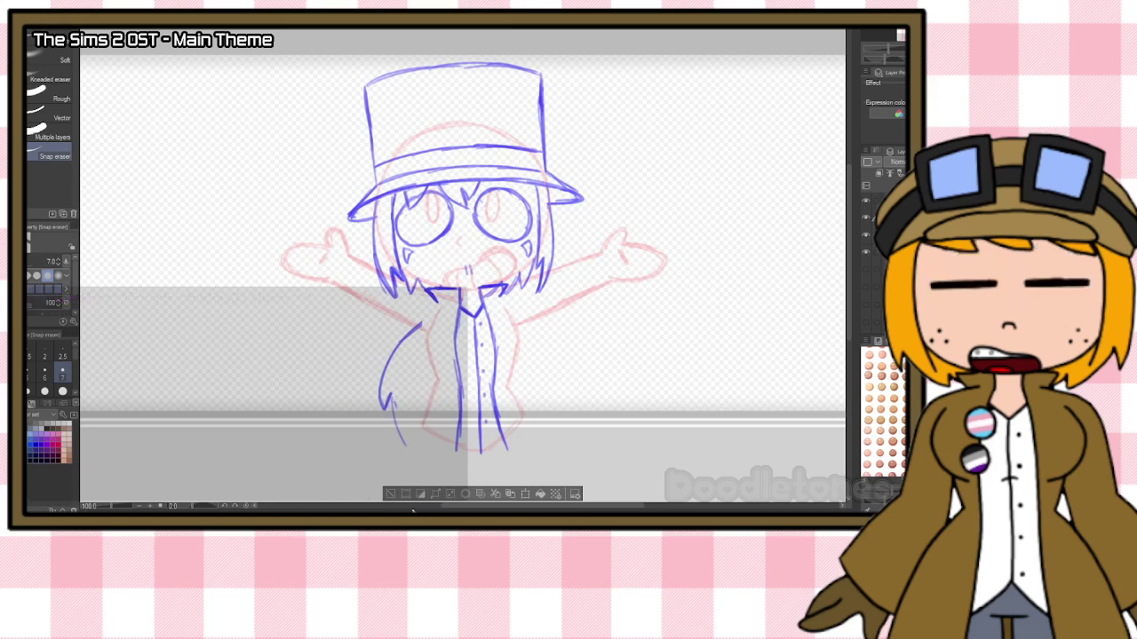
{"action": "left_click", "coordinate": [392, 494]}
Lasso each blue eye in turn and transform it slightly upward to suit the open-armed pose, clearing the selection at the end.
{"action": "scroll", "coordinate": [513, 211], "scroll_direction": "up", "scroll_amount": 2}
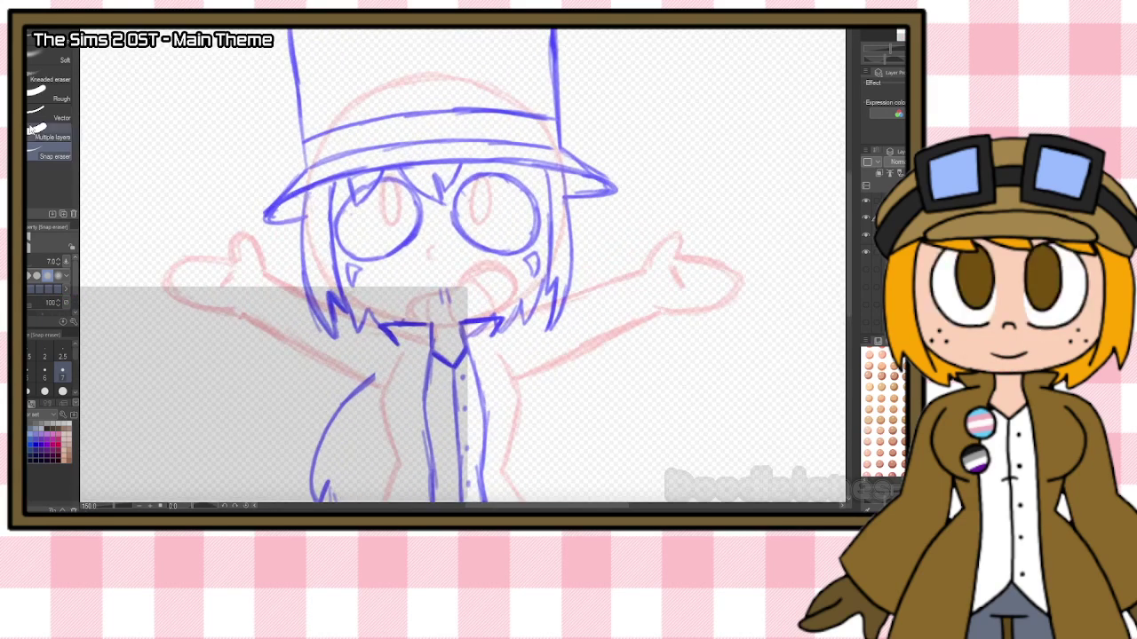
{"action": "key", "text": "m"}
{"action": "scroll", "coordinate": [386, 149], "scroll_direction": "up", "scroll_amount": 1}
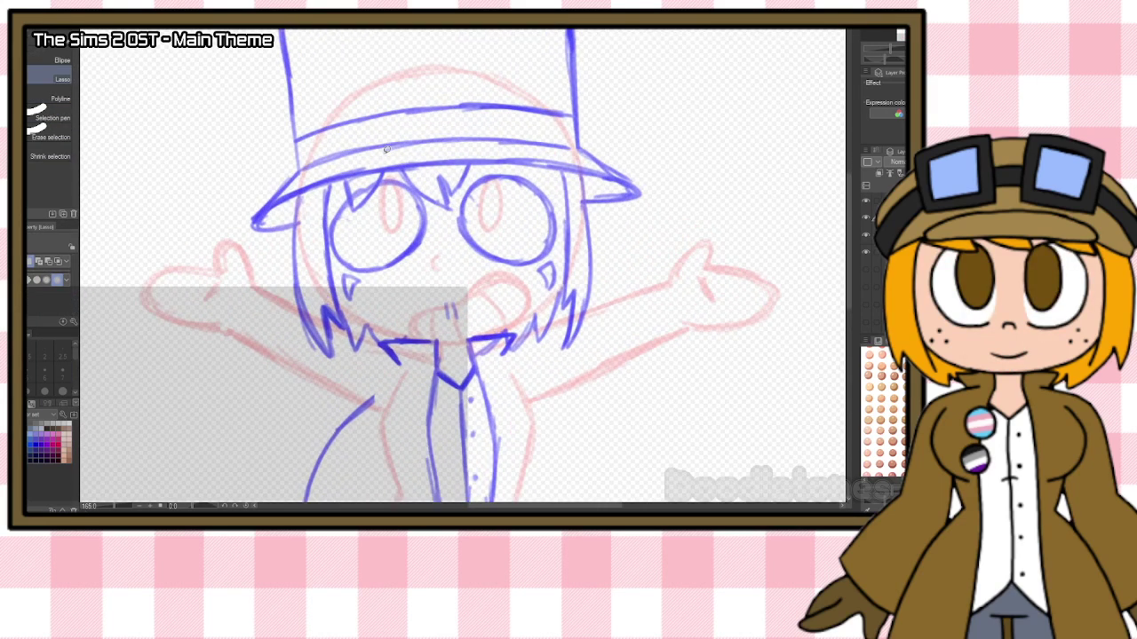
{"action": "left_click_drag", "start_coordinate": [566, 205], "coordinate": [557, 251]}
{"action": "mouse_move", "coordinate": [504, 280]}
{"action": "left_mouse_down"}
{"action": "mouse_move", "coordinate": [457, 209]}
{"action": "mouse_move", "coordinate": [553, 213]}
{"action": "left_mouse_up"}
{"action": "left_click", "coordinate": [548, 320]}
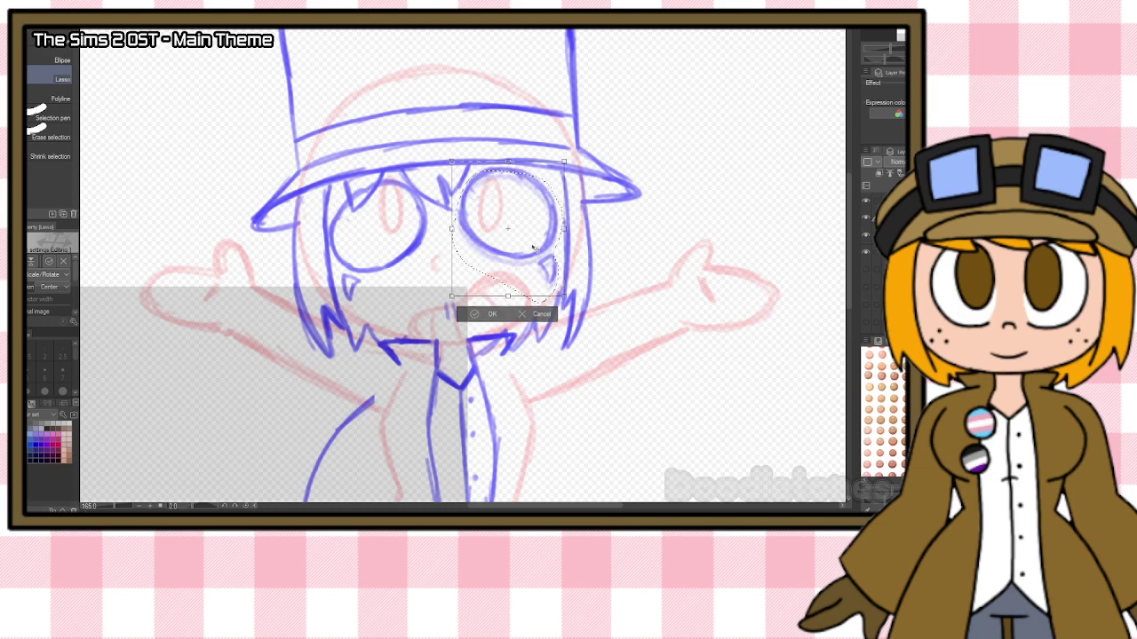
{"action": "left_click", "coordinate": [472, 313]}
{"action": "mouse_move", "coordinate": [403, 273]}
{"action": "left_mouse_down"}
{"action": "mouse_move", "coordinate": [433, 210]}
{"action": "mouse_move", "coordinate": [396, 175]}
{"action": "mouse_move", "coordinate": [372, 205]}
{"action": "mouse_move", "coordinate": [354, 206]}
{"action": "mouse_move", "coordinate": [351, 192]}
{"action": "mouse_move", "coordinate": [333, 241]}
{"action": "mouse_move", "coordinate": [355, 271]}
{"action": "mouse_move", "coordinate": [407, 271]}
{"action": "left_mouse_up"}
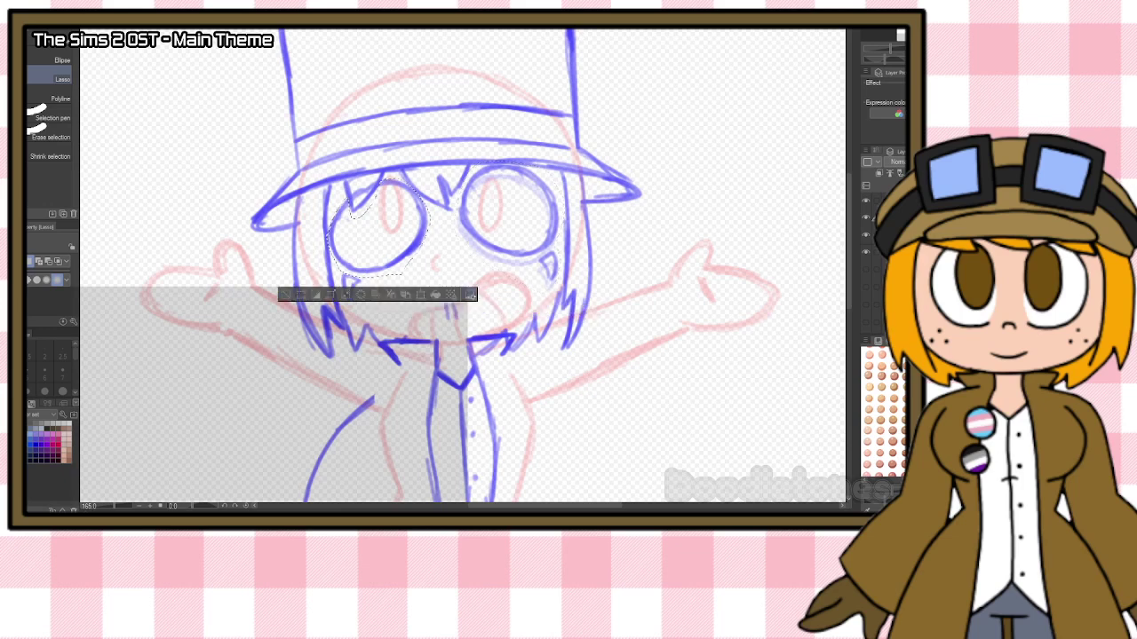
{"action": "key", "text": "ctrl+t"}
{"action": "key", "text": "Return"}
{"action": "key", "text": "ctrl+d"}
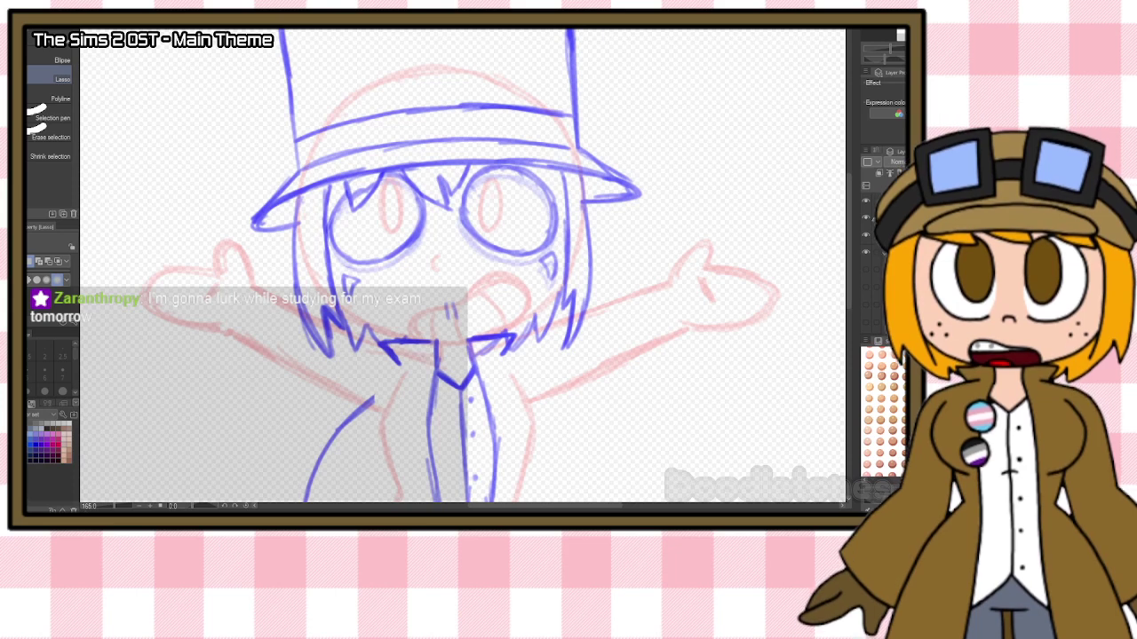
Redraw the two short marks below the nose and outline a sleeve with a straight cuff over the right outstretched arm.
{"action": "key", "text": "e"}
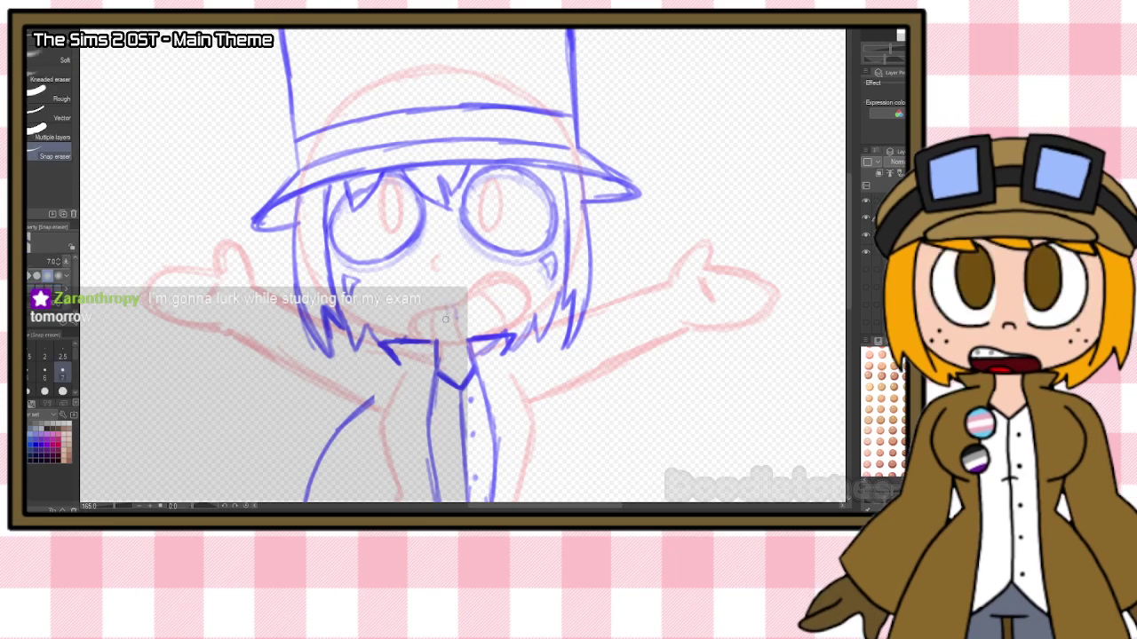
{"action": "key", "text": "b"}
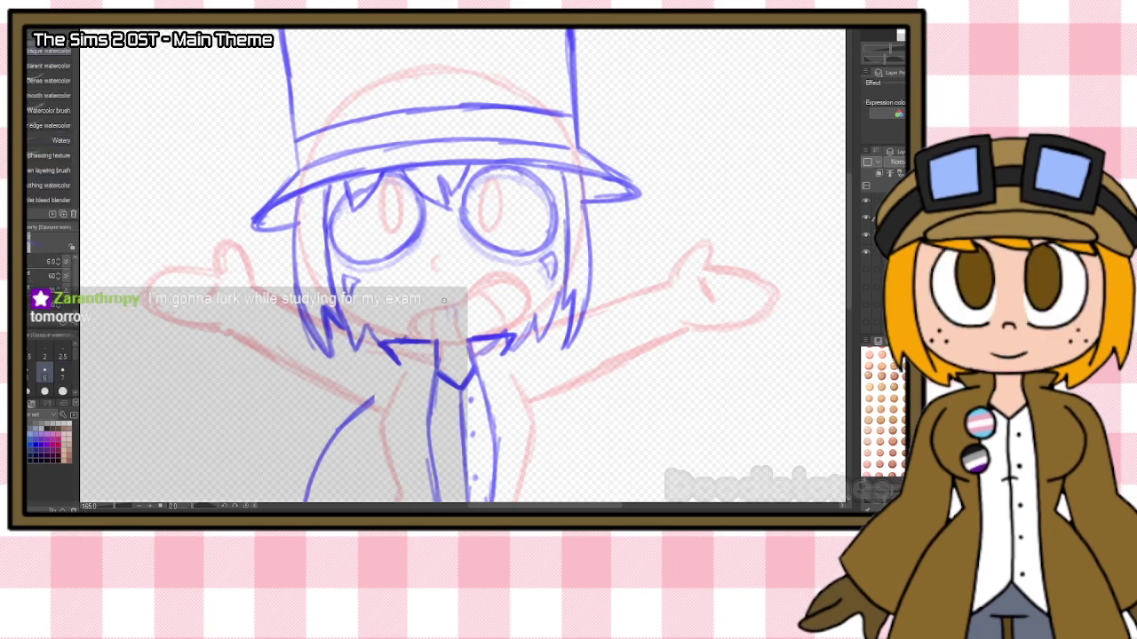
{"action": "left_click_drag", "start_coordinate": [674, 282], "coordinate": [692, 342]}
{"action": "mouse_move", "coordinate": [544, 403]}
{"action": "left_mouse_down"}
{"action": "mouse_move", "coordinate": [696, 350]}
{"action": "mouse_move", "coordinate": [677, 286]}
{"action": "left_mouse_up"}
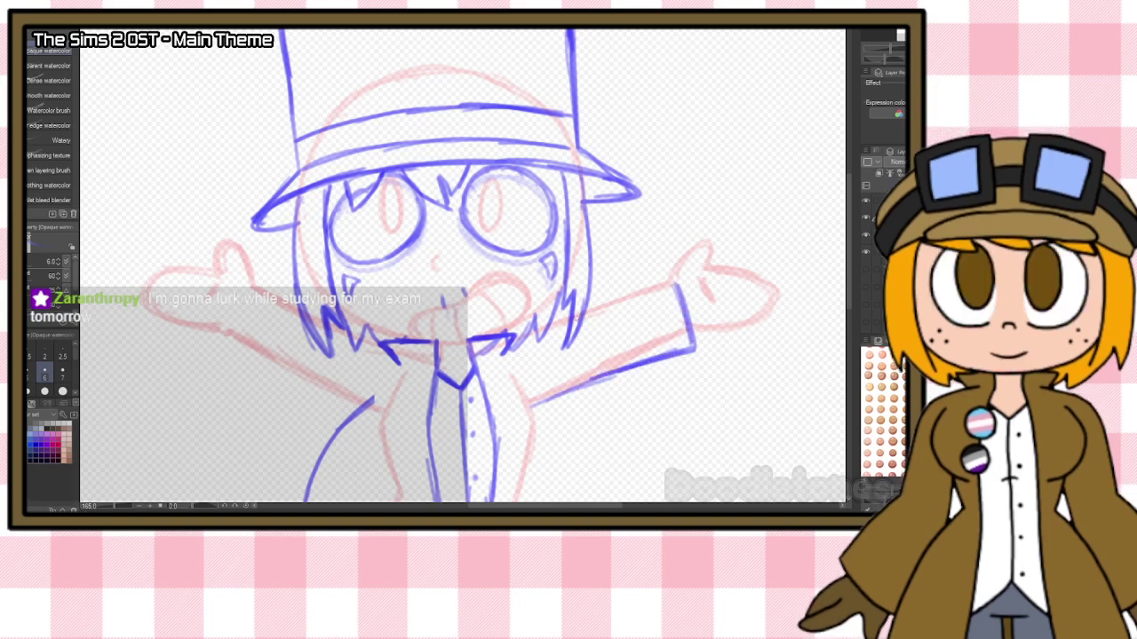
{"action": "mouse_move", "coordinate": [594, 307]}
{"action": "left_mouse_down"}
{"action": "mouse_move", "coordinate": [666, 280]}
{"action": "mouse_move", "coordinate": [692, 350]}
{"action": "left_mouse_up"}
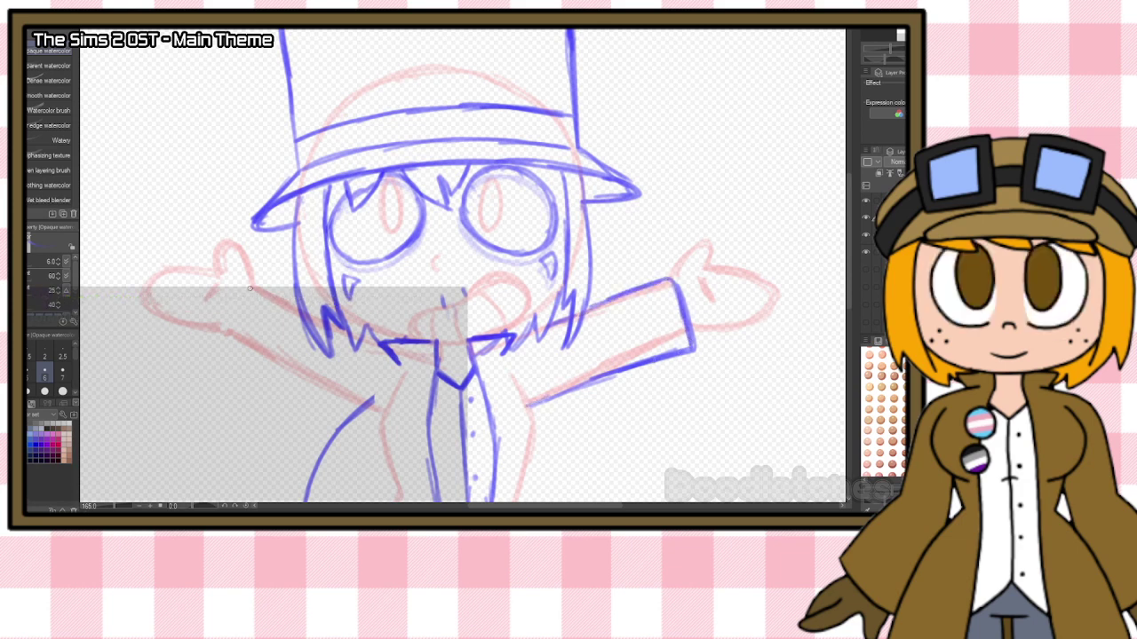
Outline a matching sleeve with a straight cuff over the left outstretched arm, extending its lower edge to the shoulder.
{"action": "mouse_move", "coordinate": [251, 289]}
{"action": "left_mouse_down"}
{"action": "mouse_move", "coordinate": [250, 340]}
{"action": "mouse_move", "coordinate": [220, 350]}
{"action": "mouse_move", "coordinate": [293, 378]}
{"action": "left_mouse_up"}
{"action": "left_click_drag", "start_coordinate": [219, 352], "coordinate": [345, 399]}
{"action": "left_click_drag", "start_coordinate": [261, 366], "coordinate": [382, 410]}
{"action": "left_click_drag", "start_coordinate": [250, 287], "coordinate": [295, 305]}
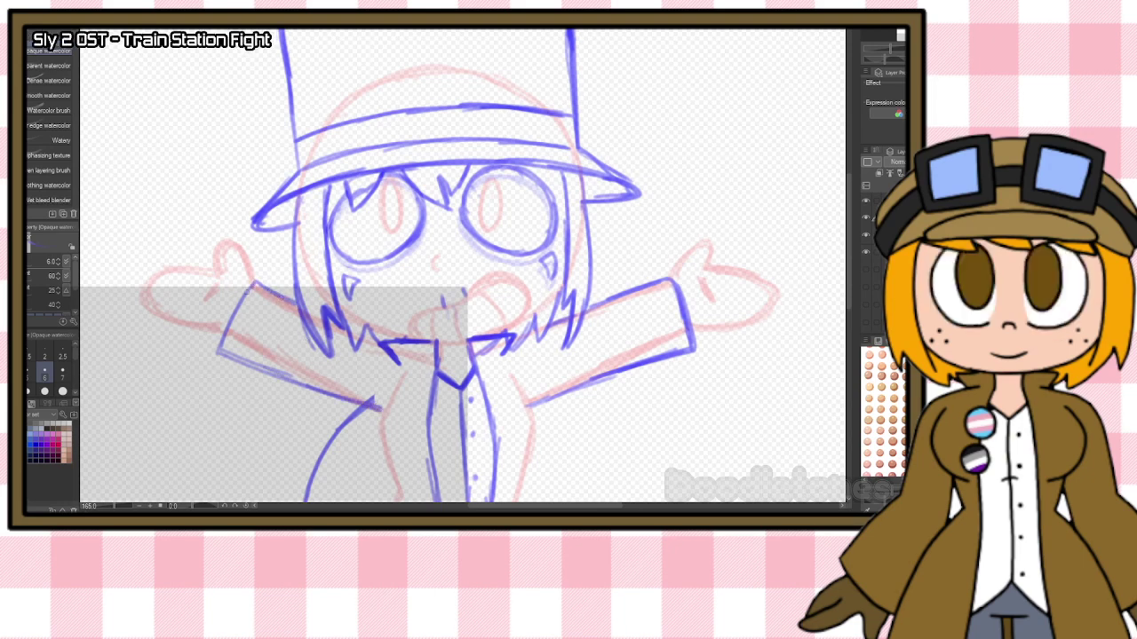
{"action": "left_click_drag", "start_coordinate": [215, 348], "coordinate": [371, 408]}
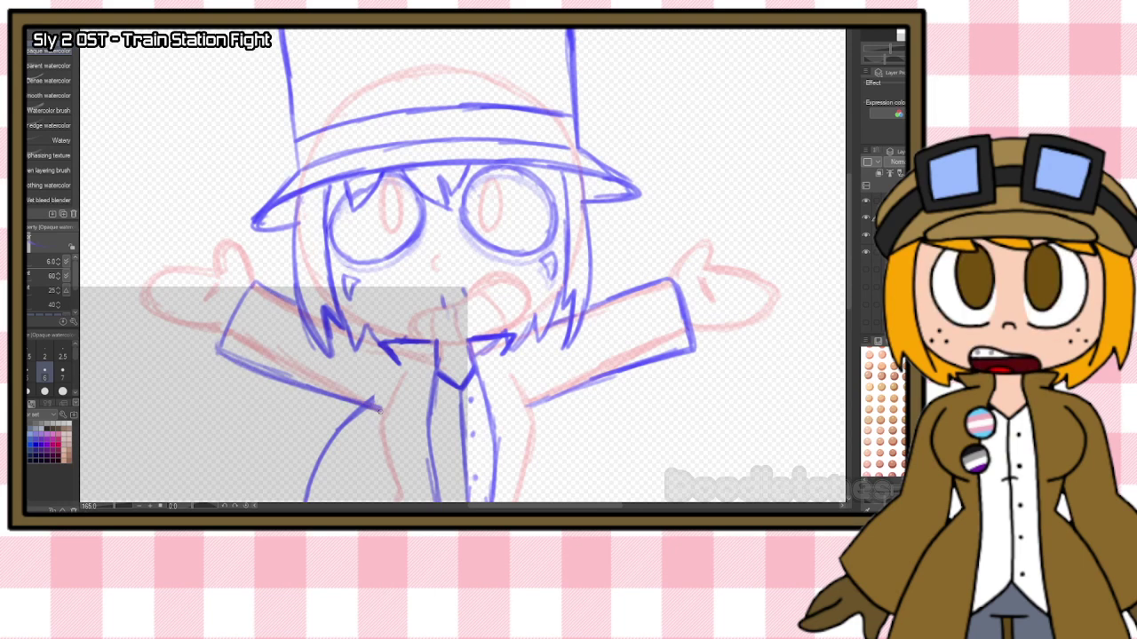
Hide the finished open-armed sketch and its red pose, and show the red closed-eye pose under the faint blue design.
{"action": "scroll", "coordinate": [443, 356], "scroll_direction": "down", "scroll_amount": 1}
{"action": "scroll", "coordinate": [443, 355], "scroll_direction": "down", "scroll_amount": 4}
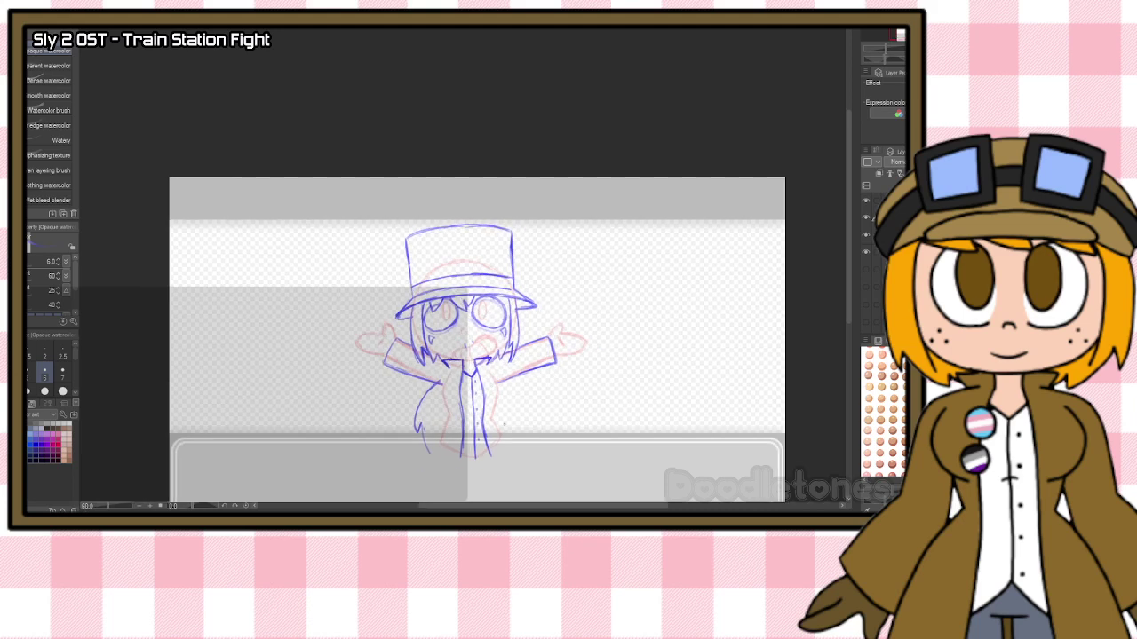
{"action": "scroll", "coordinate": [504, 423], "scroll_direction": "up", "scroll_amount": 2}
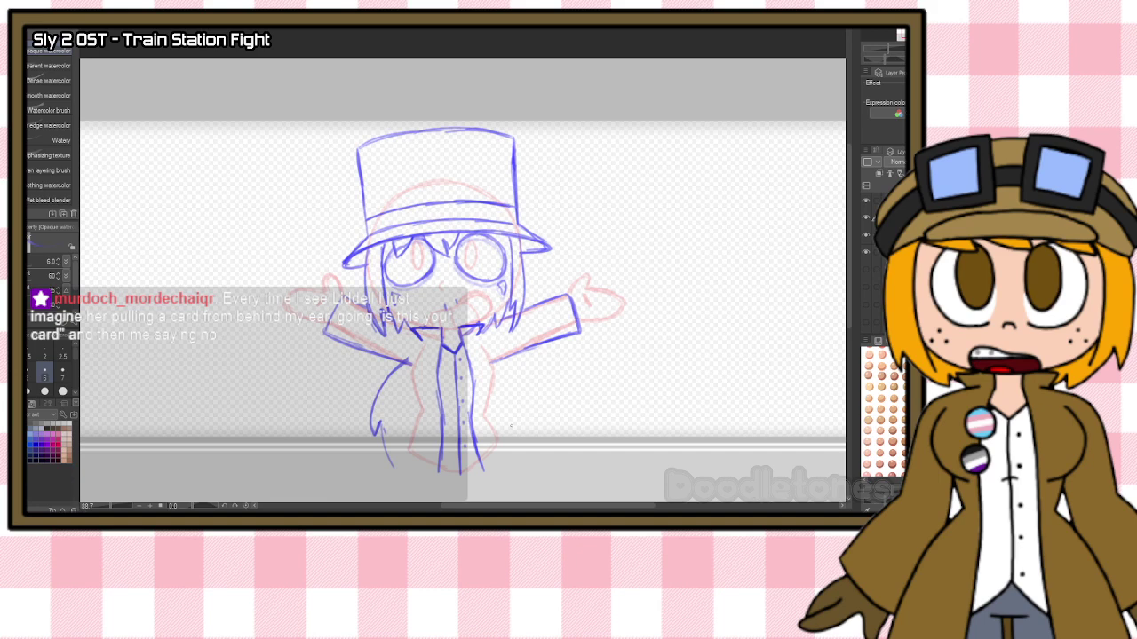
{"action": "scroll", "coordinate": [563, 378], "scroll_direction": "up", "scroll_amount": 3}
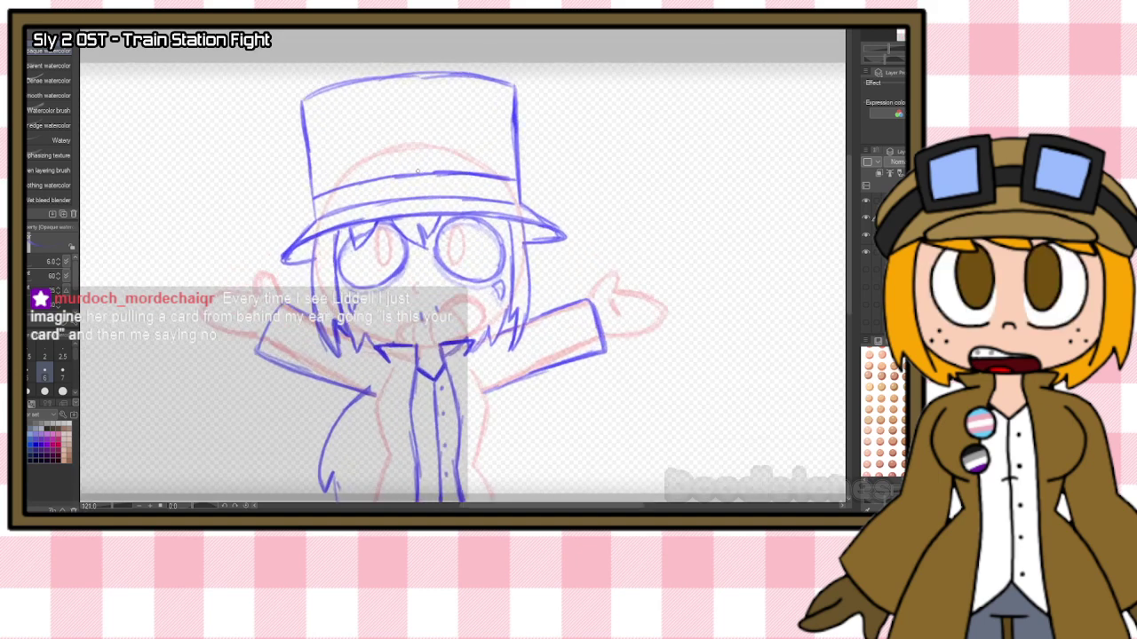
{"action": "left_click", "coordinate": [865, 217]}
{"action": "scroll", "coordinate": [865, 235], "scroll_direction": "down", "scroll_amount": 1}
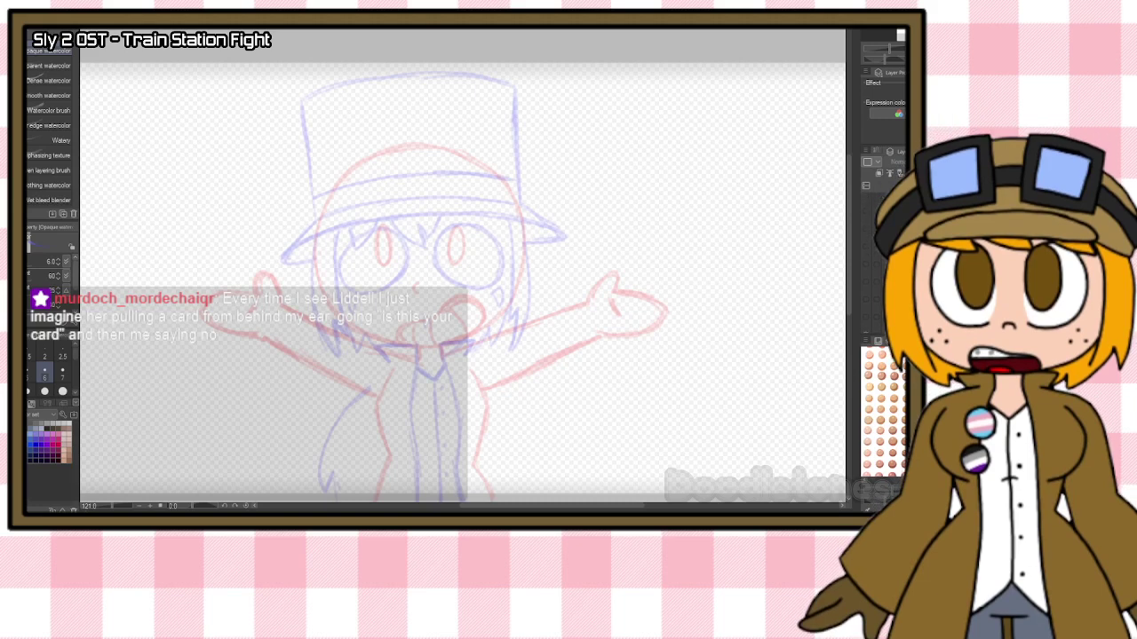
{"action": "left_click", "coordinate": [866, 292]}
{"action": "left_click", "coordinate": [866, 275]}
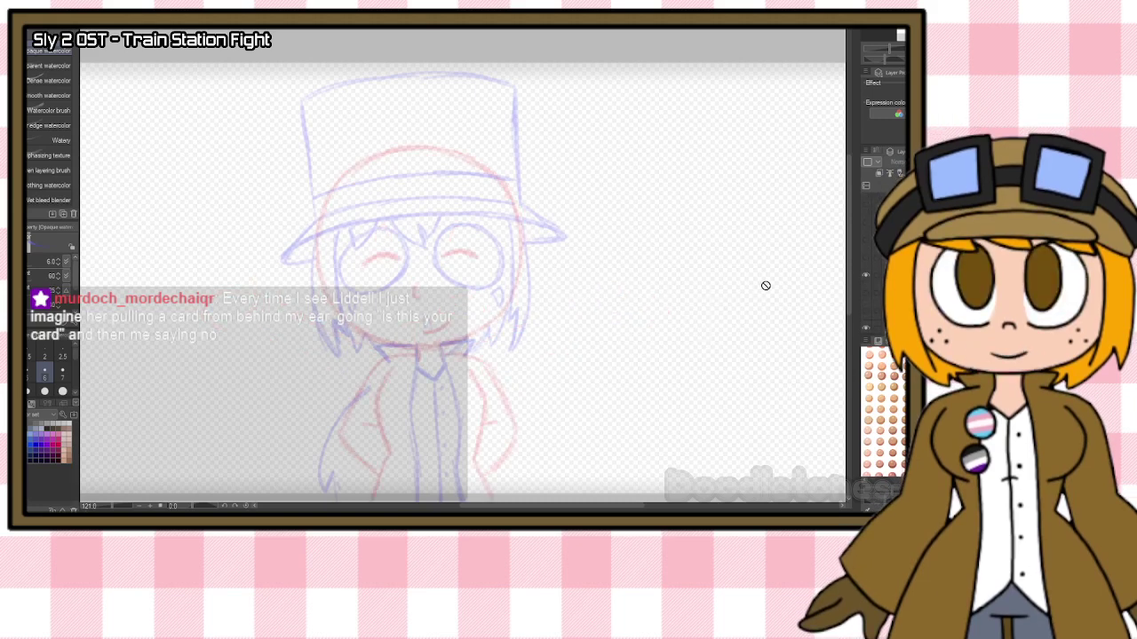
{"action": "scroll", "coordinate": [849, 247], "scroll_direction": "down", "scroll_amount": 3}
{"action": "scroll", "coordinate": [848, 247], "scroll_direction": "up", "scroll_amount": 4}
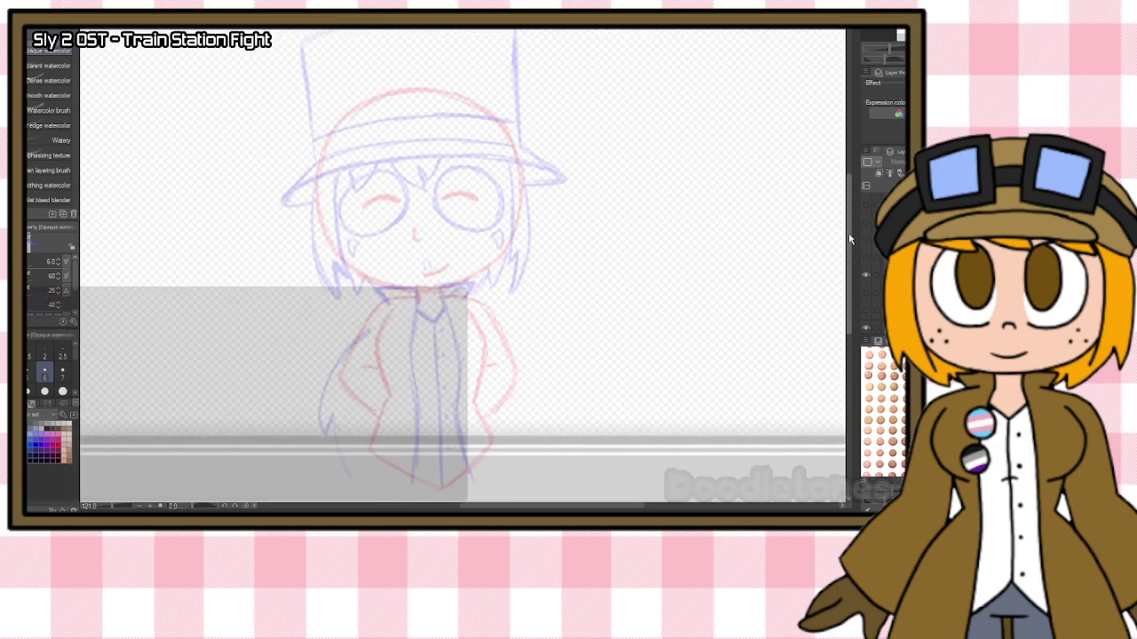
{"action": "scroll", "coordinate": [869, 262], "scroll_direction": "down", "scroll_amount": 3}
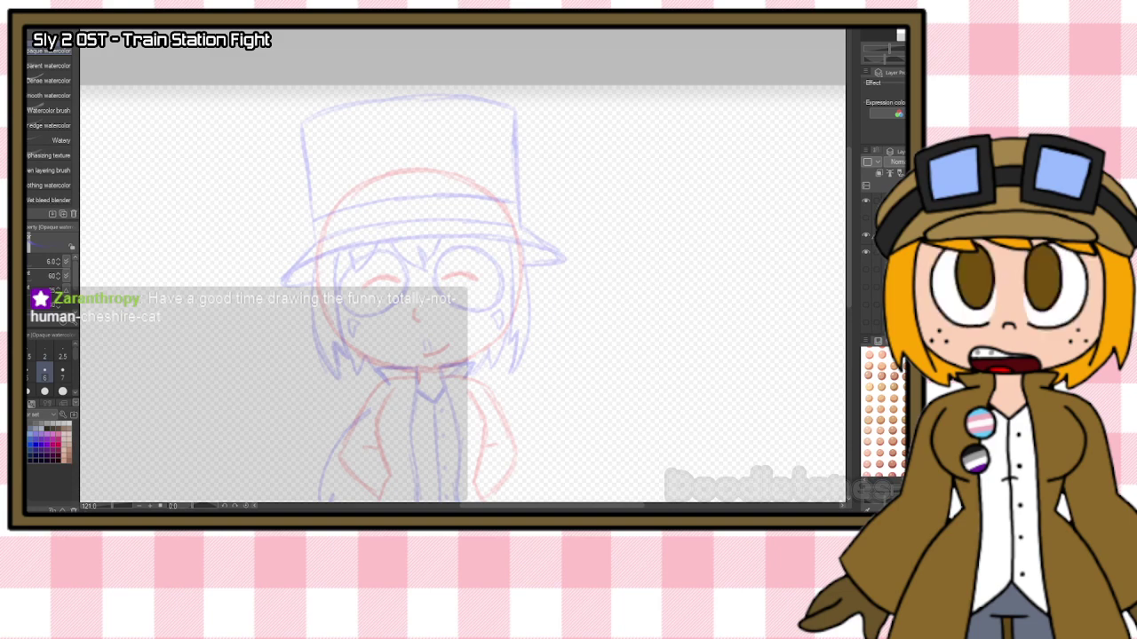
Switch to the browser and open the top-hatted character's full-body artwork from its direct image link.
{"action": "mouse_move", "coordinate": [26, 112]}
{"action": "left_mouse_down"}
{"action": "mouse_move", "coordinate": [439, 109]}
{"action": "mouse_move", "coordinate": [774, 60]}
{"action": "left_mouse_up"}
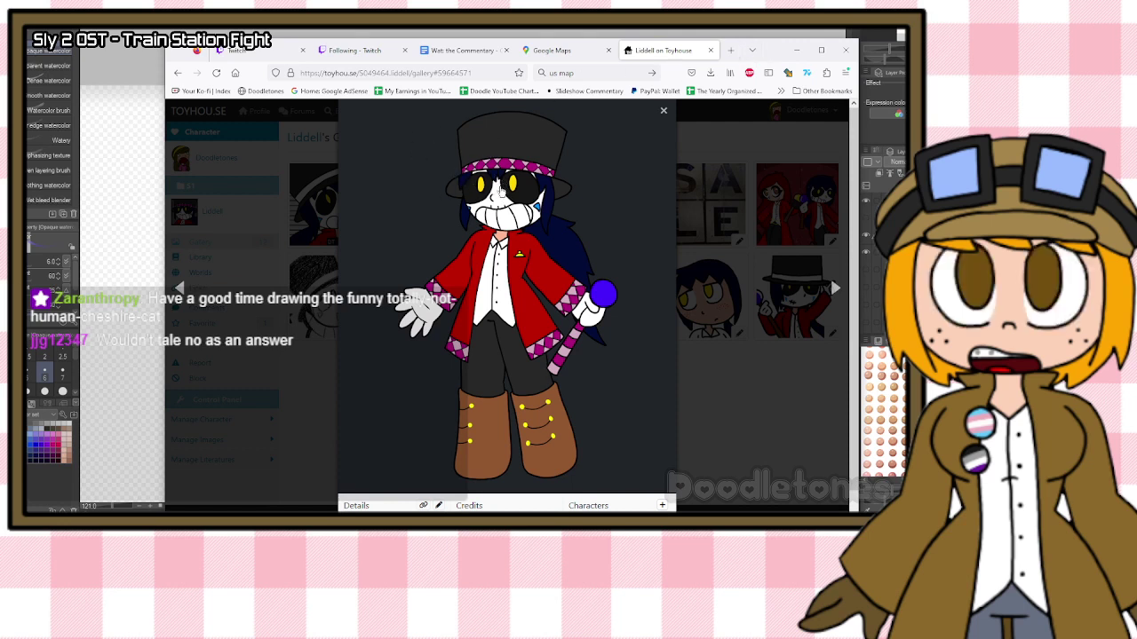
{"action": "right_click", "coordinate": [535, 185]}
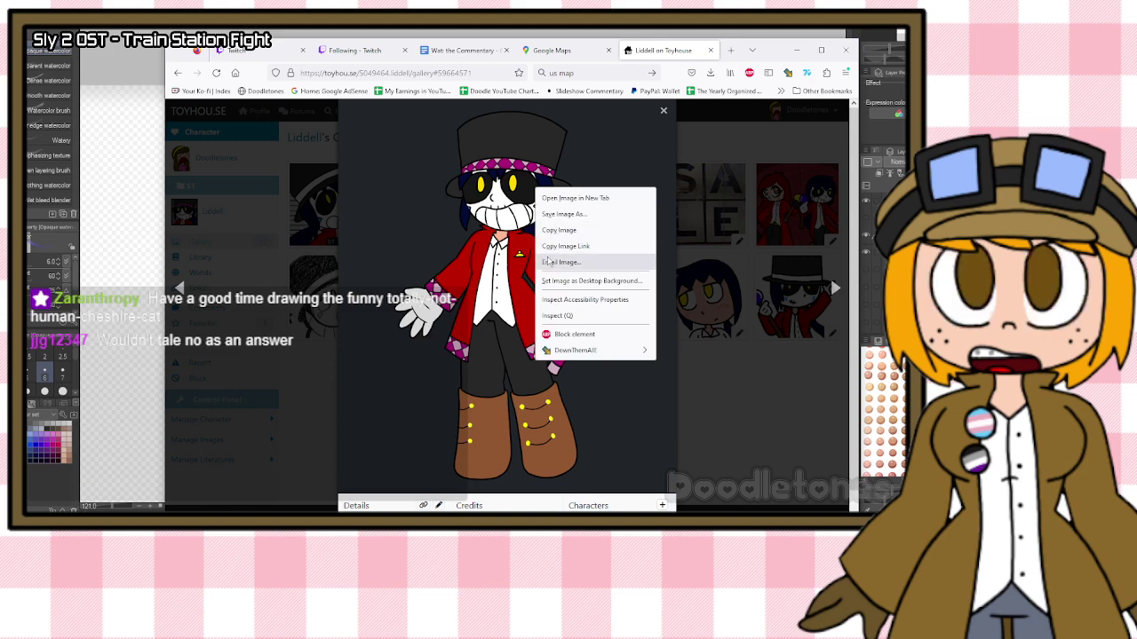
{"action": "left_click", "coordinate": [557, 246]}
{"action": "right_click", "coordinate": [448, 73]}
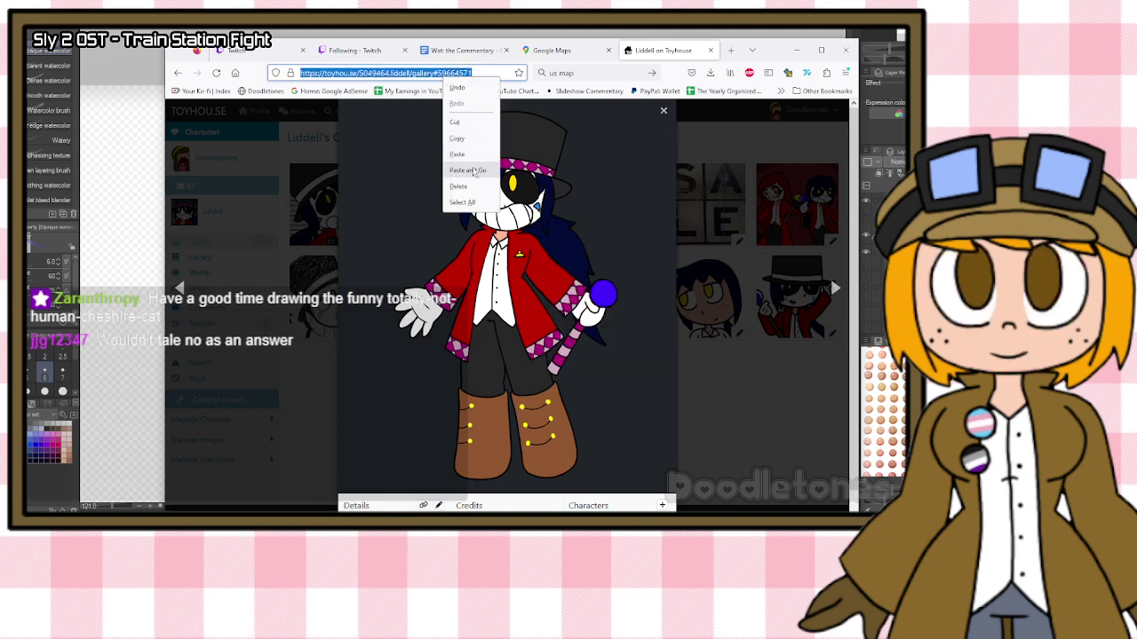
{"action": "left_click", "coordinate": [470, 169]}
Examine the hat, face and coat in the full-size artwork up close, then minimize the browser to return to the sketch.
{"action": "scroll", "coordinate": [478, 329], "scroll_direction": "up", "scroll_amount": 7}
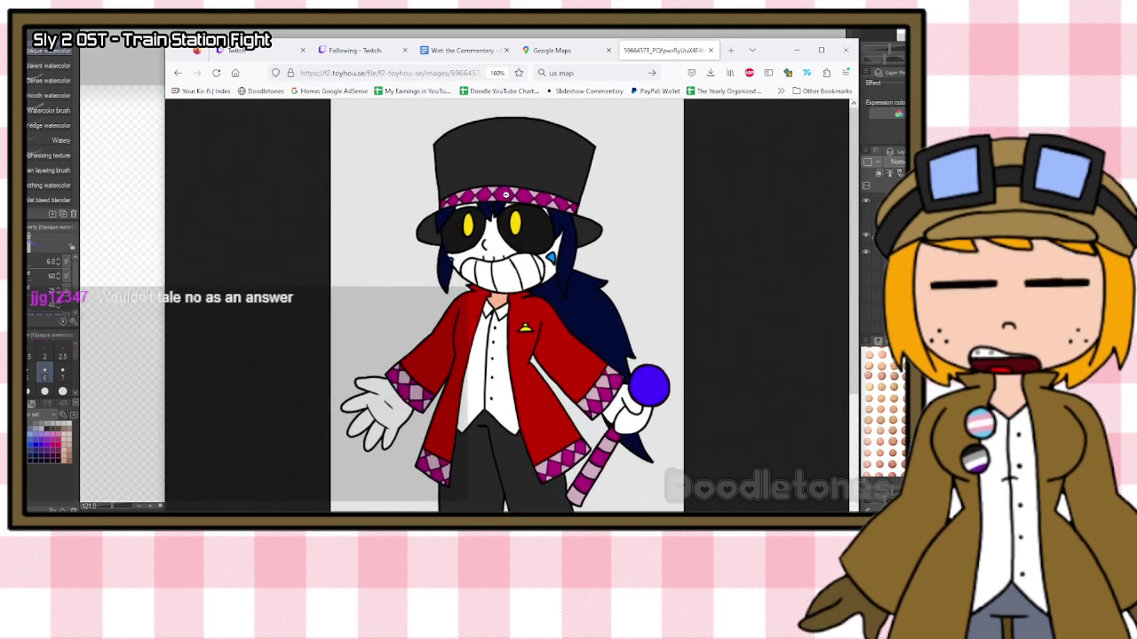
{"action": "scroll", "coordinate": [473, 379], "scroll_direction": "down", "scroll_amount": 1}
{"action": "scroll", "coordinate": [472, 379], "scroll_direction": "up", "scroll_amount": 1}
{"action": "scroll", "coordinate": [472, 379], "scroll_direction": "down", "scroll_amount": 5}
{"action": "scroll", "coordinate": [489, 347], "scroll_direction": "up", "scroll_amount": 5}
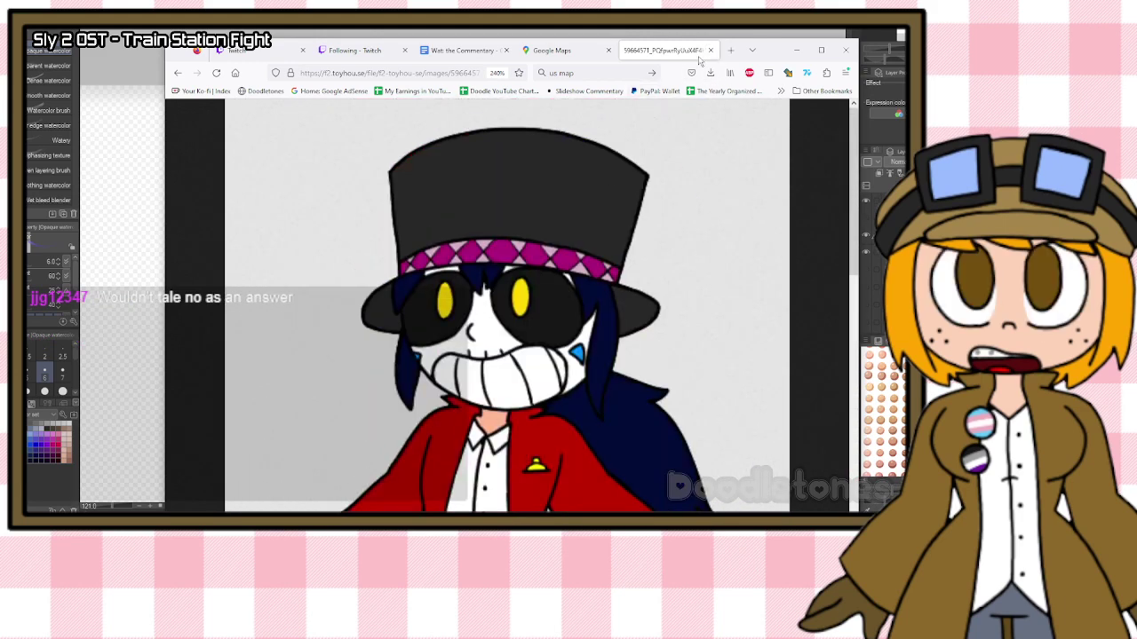
{"action": "left_click", "coordinate": [797, 51]}
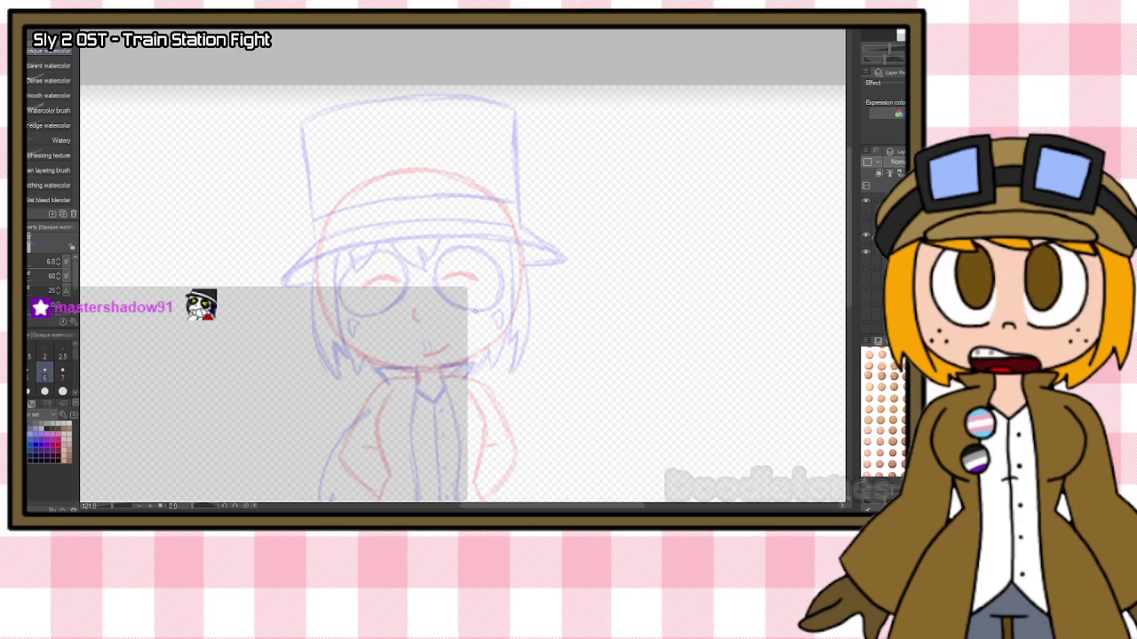
Show the red shrugging pose instead of the closed-eye one, paste a copy of the blue character sketch over it and deselect.
{"action": "scroll", "coordinate": [475, 310], "scroll_direction": "down", "scroll_amount": 2}
{"action": "scroll", "coordinate": [884, 257], "scroll_direction": "up", "scroll_amount": 3}
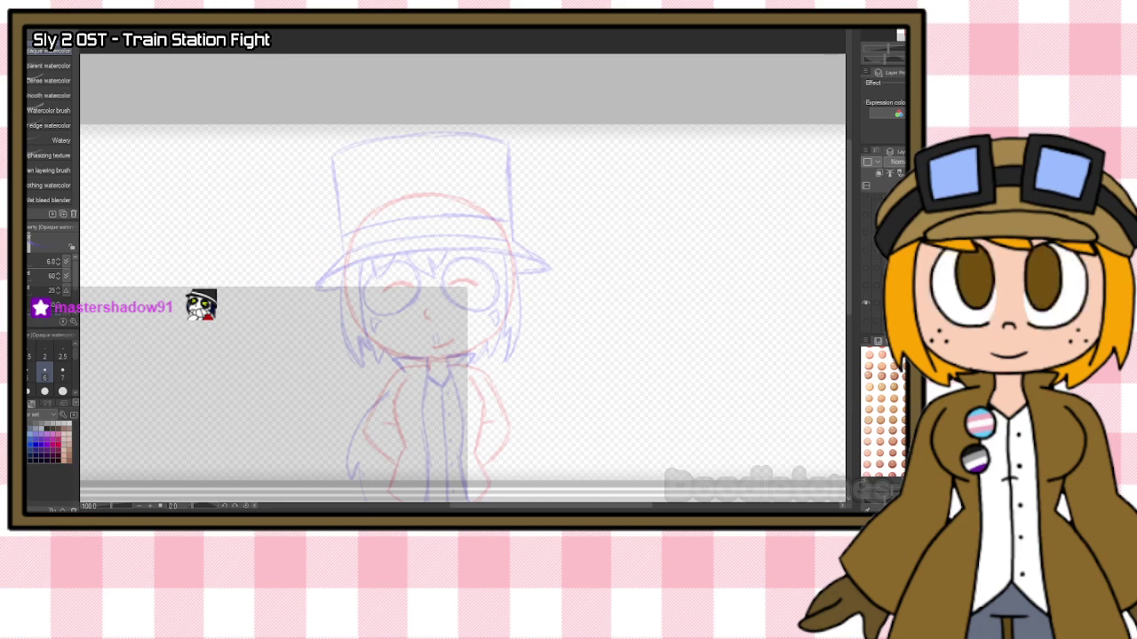
{"action": "left_click", "coordinate": [866, 302]}
{"action": "left_click", "coordinate": [865, 286]}
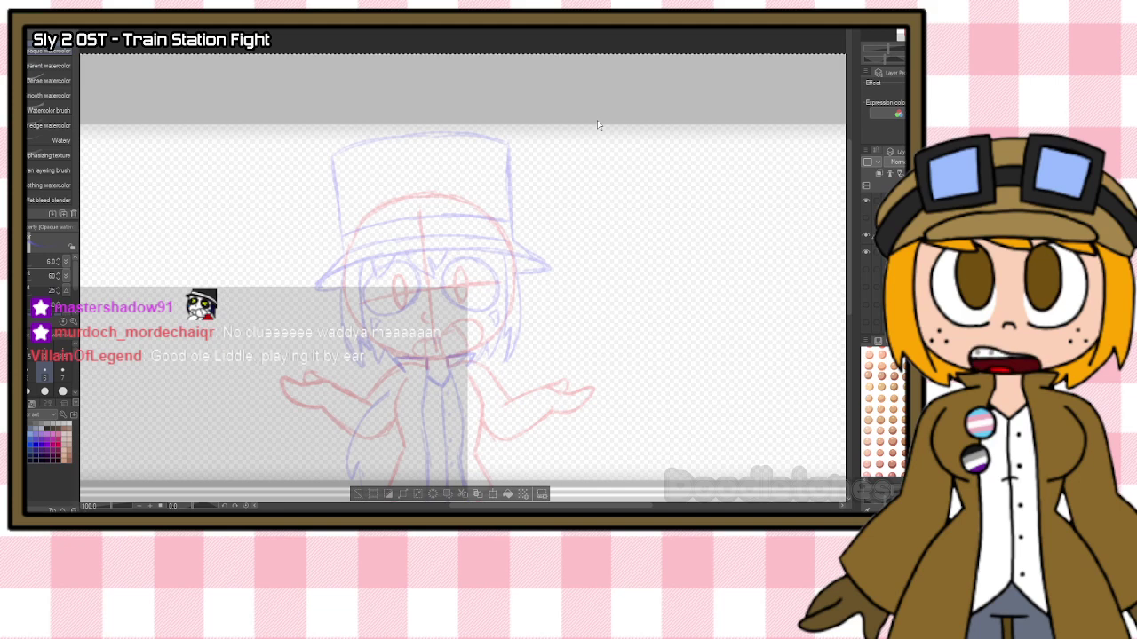
{"action": "left_click", "coordinate": [478, 494]}
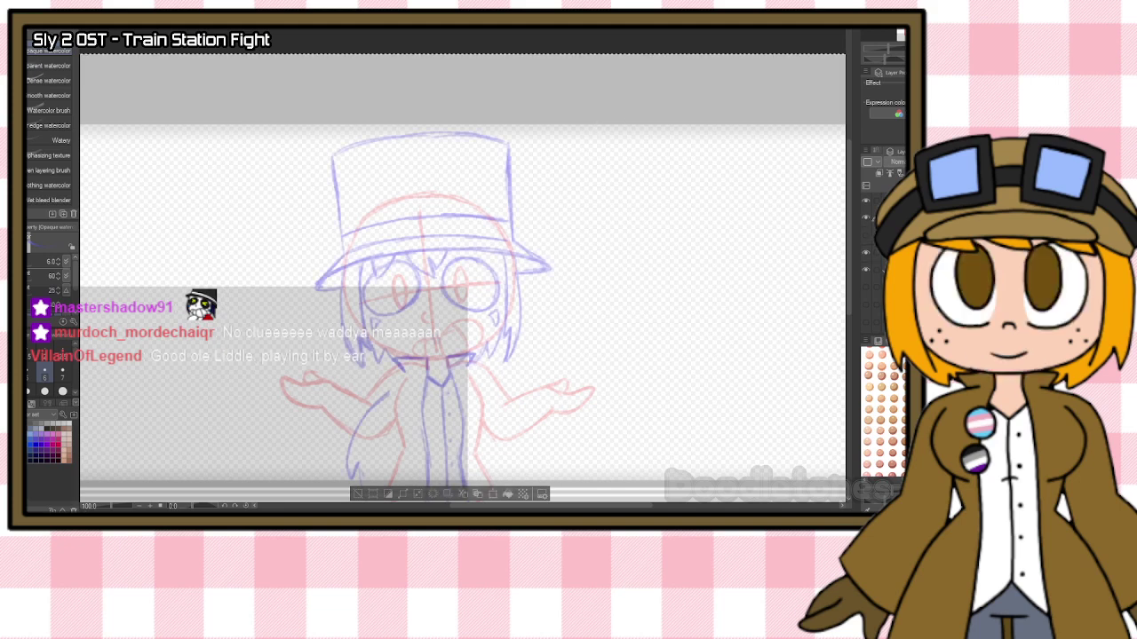
{"action": "left_click", "coordinate": [477, 494]}
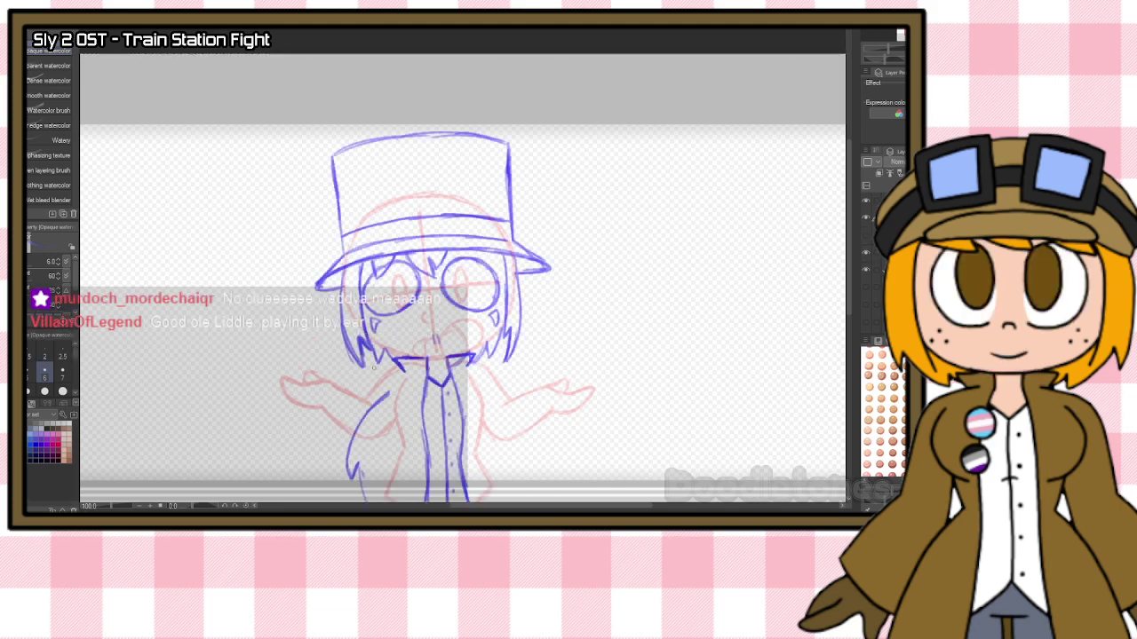
Lasso the left blue eye with the mark beneath it, transform it slightly downward and clear the selection.
{"action": "scroll", "coordinate": [371, 312], "scroll_direction": "up", "scroll_amount": 2}
{"action": "scroll", "coordinate": [371, 313], "scroll_direction": "up", "scroll_amount": 1}
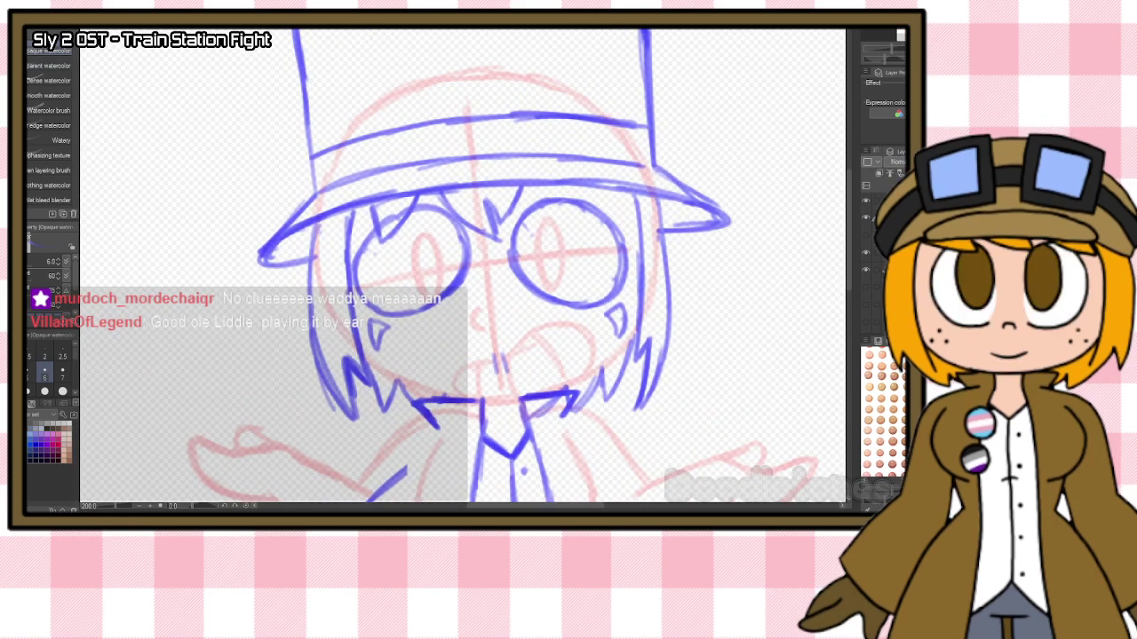
{"action": "key", "text": "m"}
{"action": "mouse_move", "coordinate": [413, 209]}
{"action": "left_mouse_down"}
{"action": "mouse_move", "coordinate": [439, 199]}
{"action": "mouse_move", "coordinate": [462, 215]}
{"action": "mouse_move", "coordinate": [470, 267]}
{"action": "mouse_move", "coordinate": [404, 338]}
{"action": "mouse_move", "coordinate": [362, 316]}
{"action": "mouse_move", "coordinate": [353, 269]}
{"action": "mouse_move", "coordinate": [373, 227]}
{"action": "mouse_move", "coordinate": [387, 229]}
{"action": "left_mouse_up"}
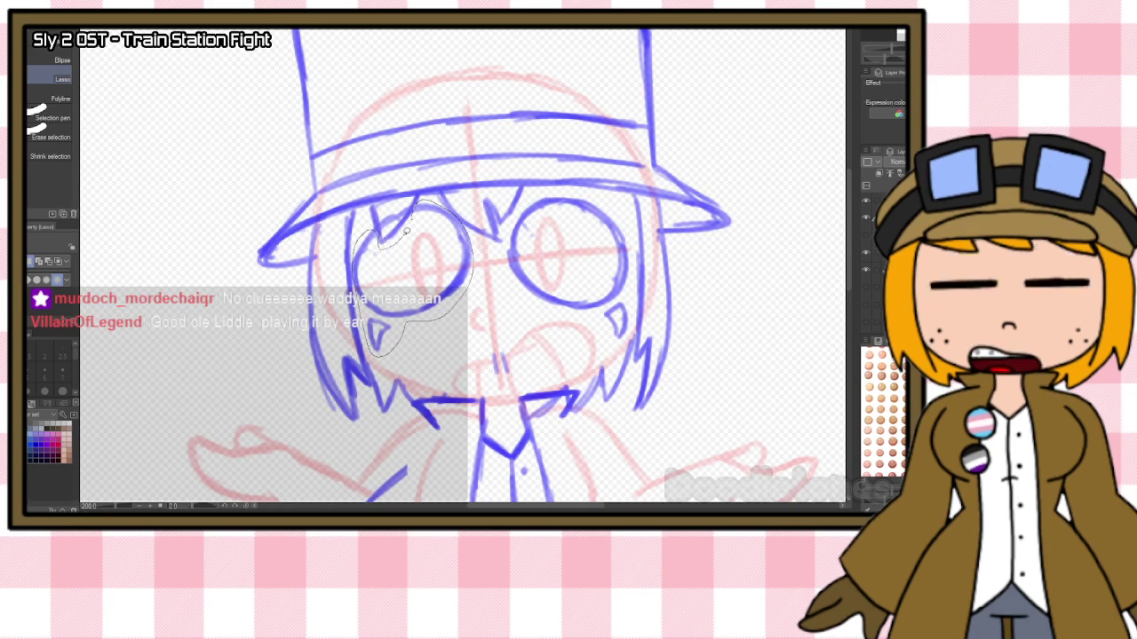
{"action": "key", "text": "ctrl+t"}
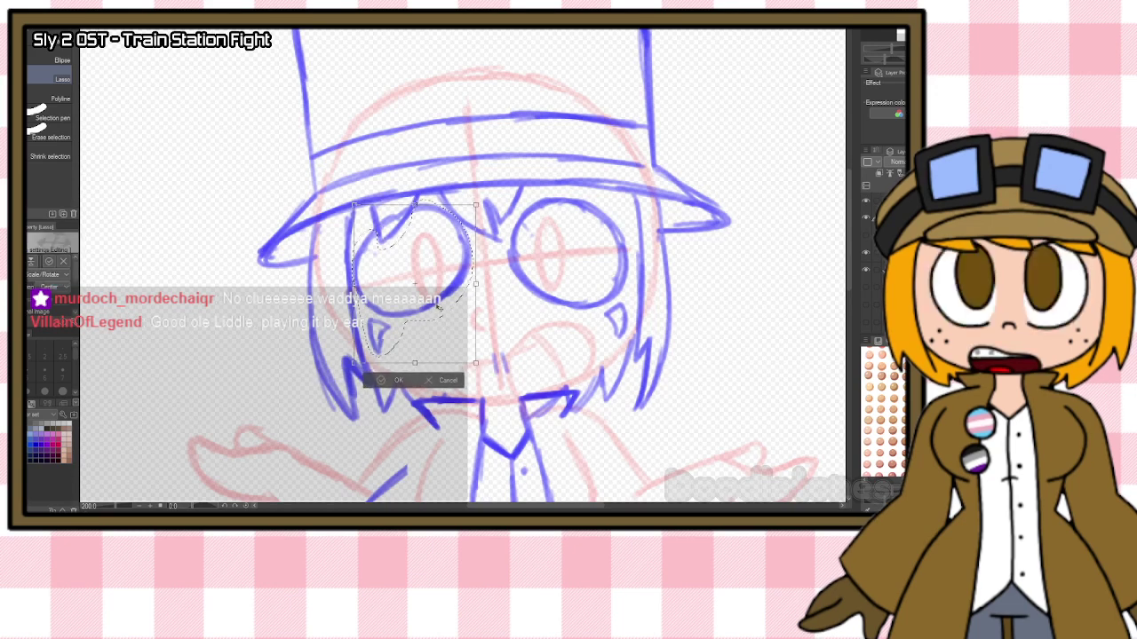
{"action": "left_click_drag", "start_coordinate": [442, 310], "coordinate": [439, 307]}
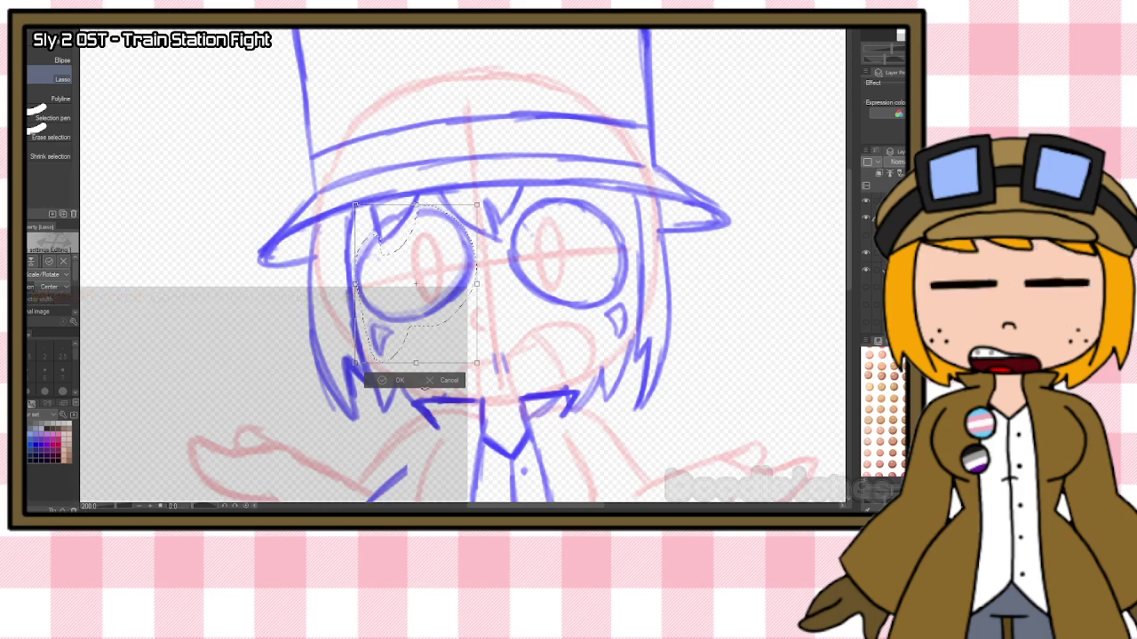
{"action": "key", "text": "Return"}
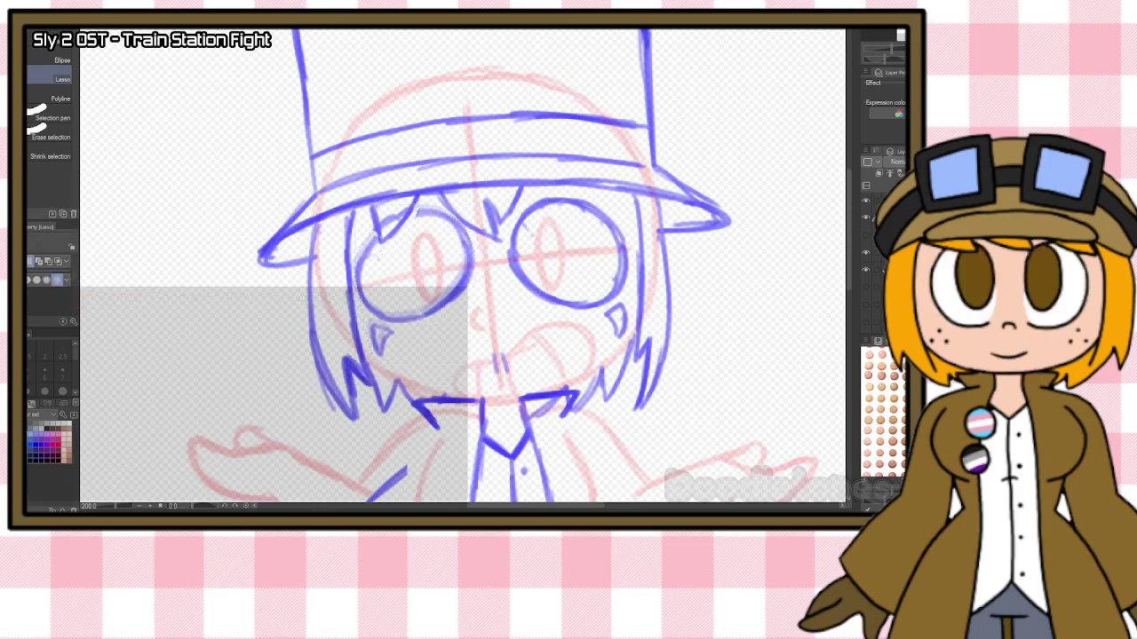
Erase the two upright marks below the nose and replace them with two small slanted dots following the tilted face.
{"action": "key", "text": "b"}
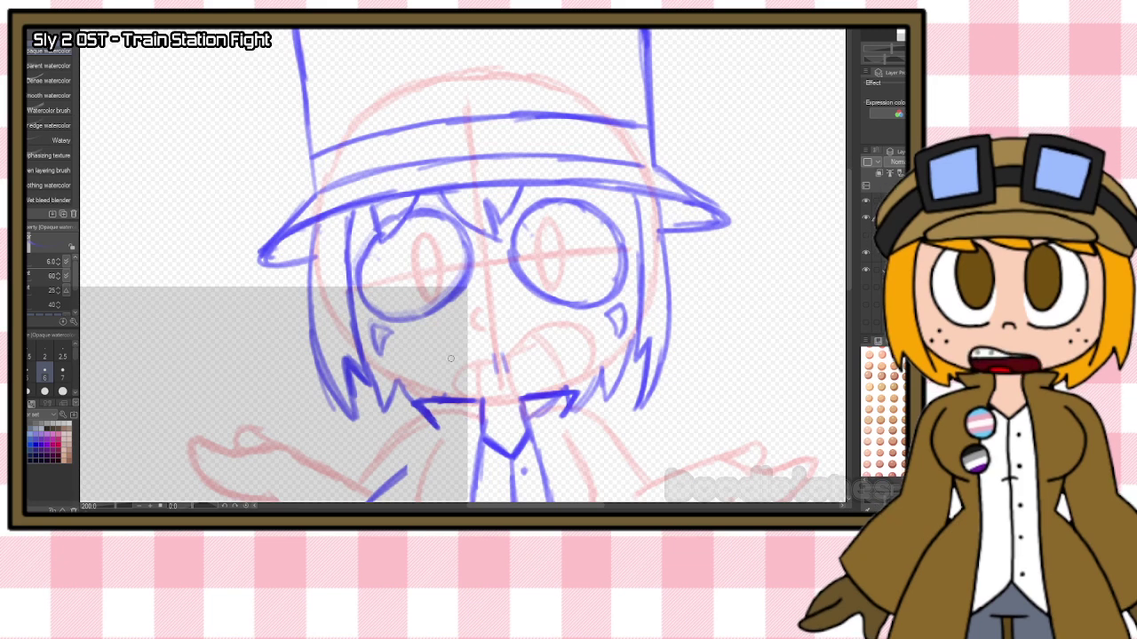
{"action": "key", "text": "e"}
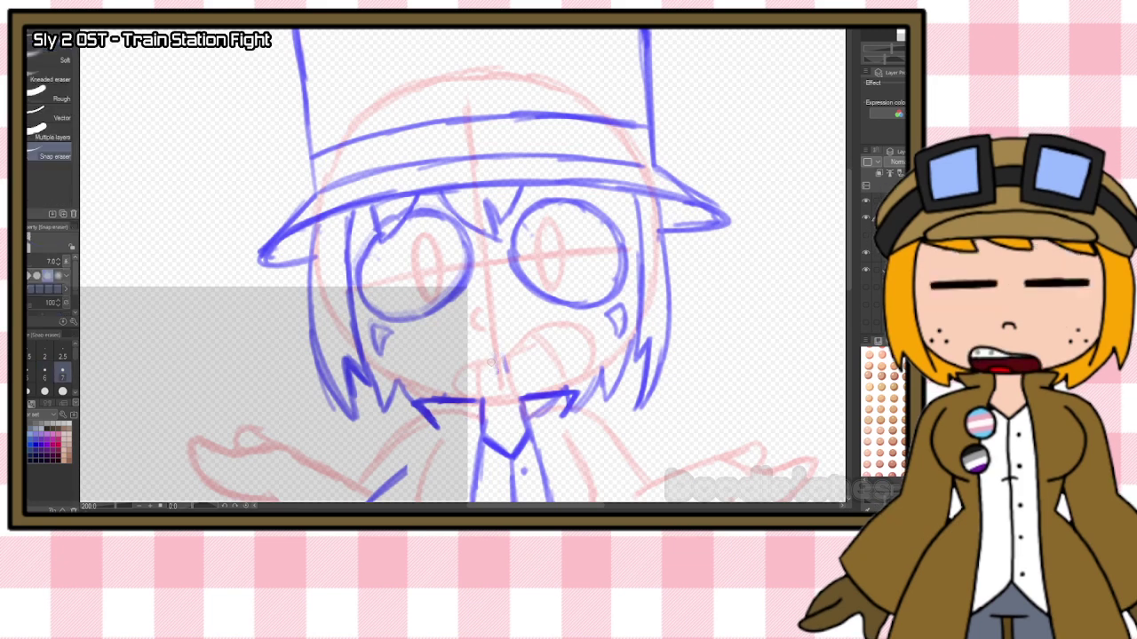
{"action": "key", "text": "b"}
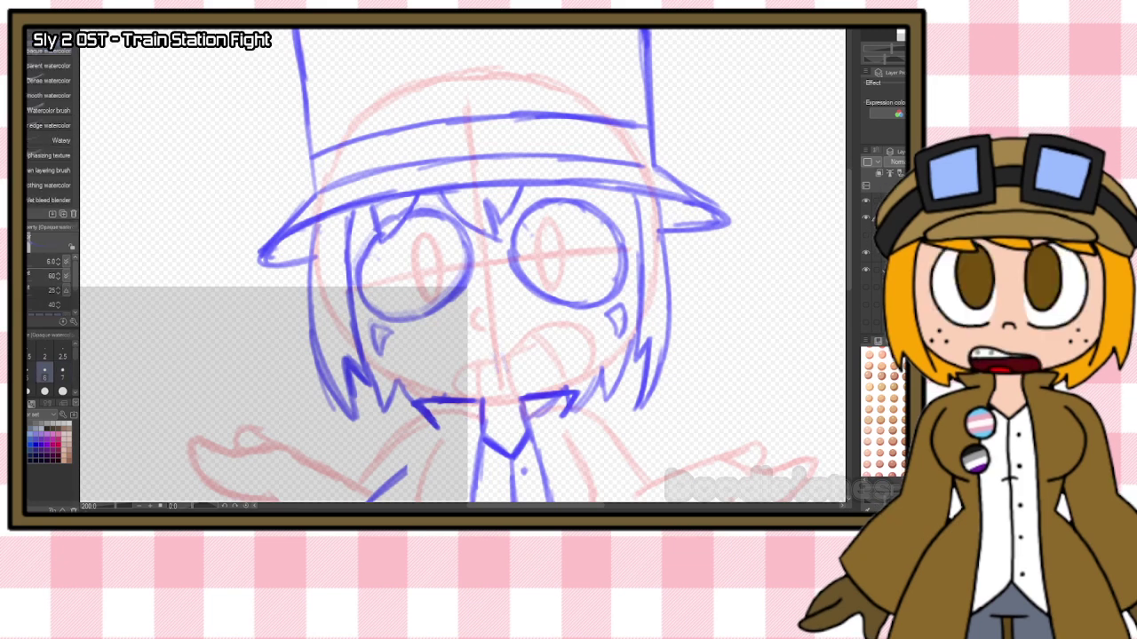
{"action": "left_click", "coordinate": [490, 353]}
{"action": "left_click", "coordinate": [519, 333]}
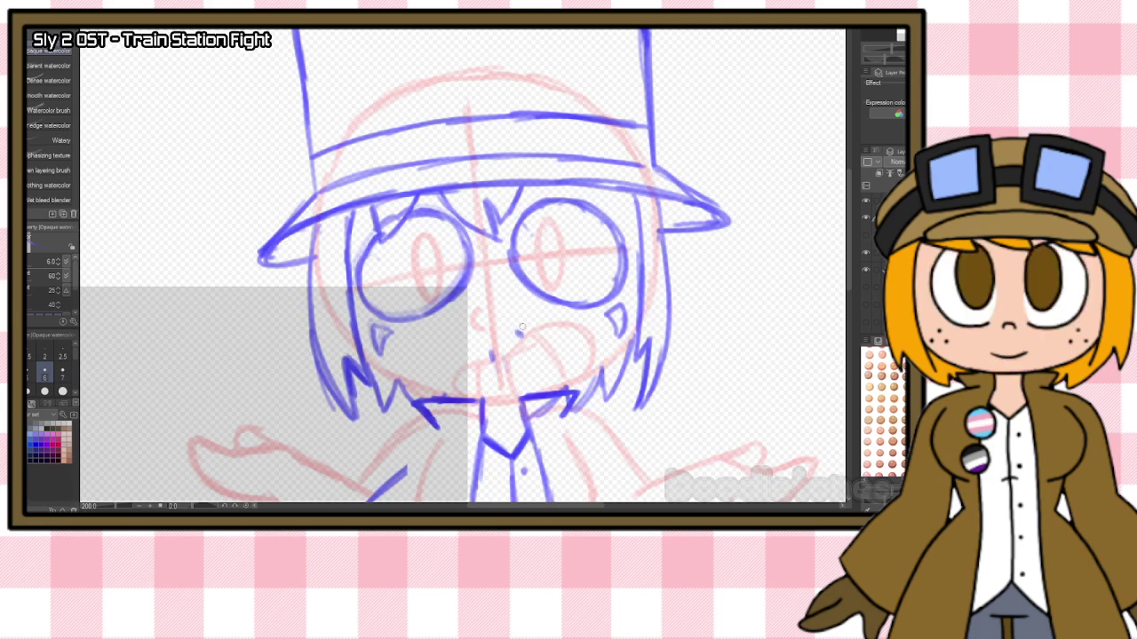
{"action": "key", "text": "ctrl+z"}
{"action": "left_click", "coordinate": [516, 340]}
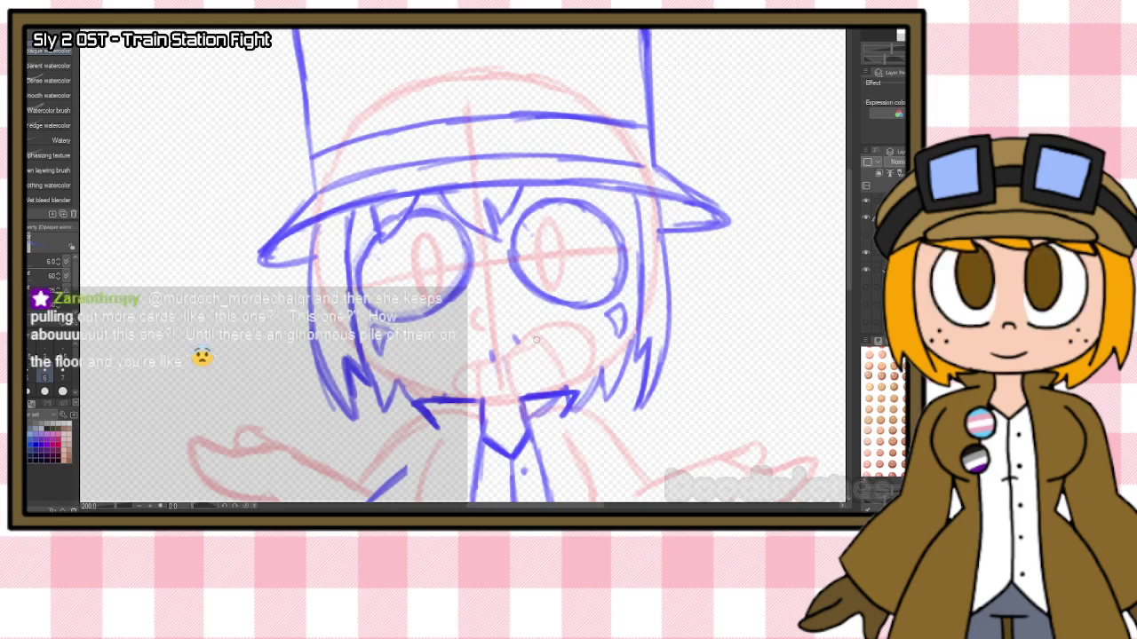
Outline the right sleeve over the bent shrugging arm, with a cuff at the wrist and a rounded elbow.
{"action": "scroll", "coordinate": [696, 260], "scroll_direction": "down", "scroll_amount": 5}
{"action": "mouse_move", "coordinate": [714, 235]}
{"action": "left_mouse_down"}
{"action": "mouse_move", "coordinate": [732, 293]}
{"action": "mouse_move", "coordinate": [722, 248]}
{"action": "mouse_move", "coordinate": [737, 294]}
{"action": "left_mouse_up"}
{"action": "left_click_drag", "start_coordinate": [630, 264], "coordinate": [706, 234]}
{"action": "mouse_move", "coordinate": [591, 301]}
{"action": "left_mouse_down"}
{"action": "mouse_move", "coordinate": [628, 339]}
{"action": "mouse_move", "coordinate": [619, 337]}
{"action": "mouse_move", "coordinate": [641, 340]}
{"action": "mouse_move", "coordinate": [737, 308]}
{"action": "left_mouse_up"}
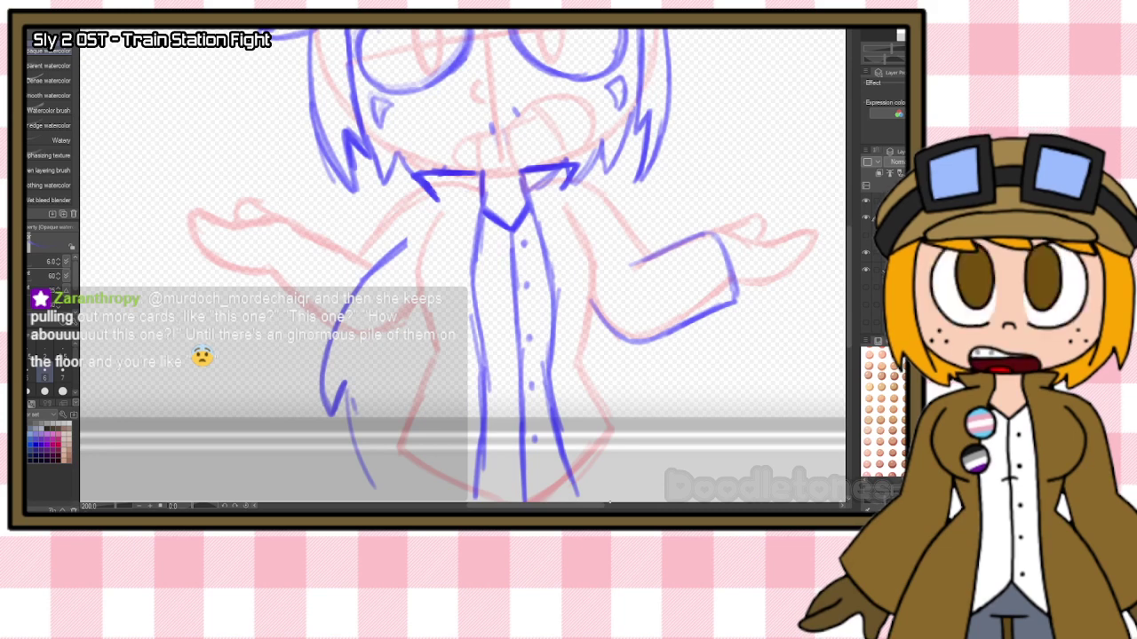
Outline the left sleeve with its cuff over the bent shrugging arm and erase the old shoulder line crossing it.
{"action": "mouse_move", "coordinate": [291, 225]}
{"action": "left_mouse_down"}
{"action": "mouse_move", "coordinate": [268, 284]}
{"action": "mouse_move", "coordinate": [276, 256]}
{"action": "mouse_move", "coordinate": [327, 229]}
{"action": "mouse_move", "coordinate": [373, 265]}
{"action": "left_mouse_up"}
{"action": "left_click_drag", "start_coordinate": [325, 235], "coordinate": [370, 264]}
{"action": "mouse_move", "coordinate": [270, 287]}
{"action": "left_mouse_down"}
{"action": "mouse_move", "coordinate": [325, 323]}
{"action": "mouse_move", "coordinate": [373, 331]}
{"action": "left_mouse_up"}
{"action": "key", "text": "e"}
{"action": "left_click_drag", "start_coordinate": [407, 239], "coordinate": [345, 302]}
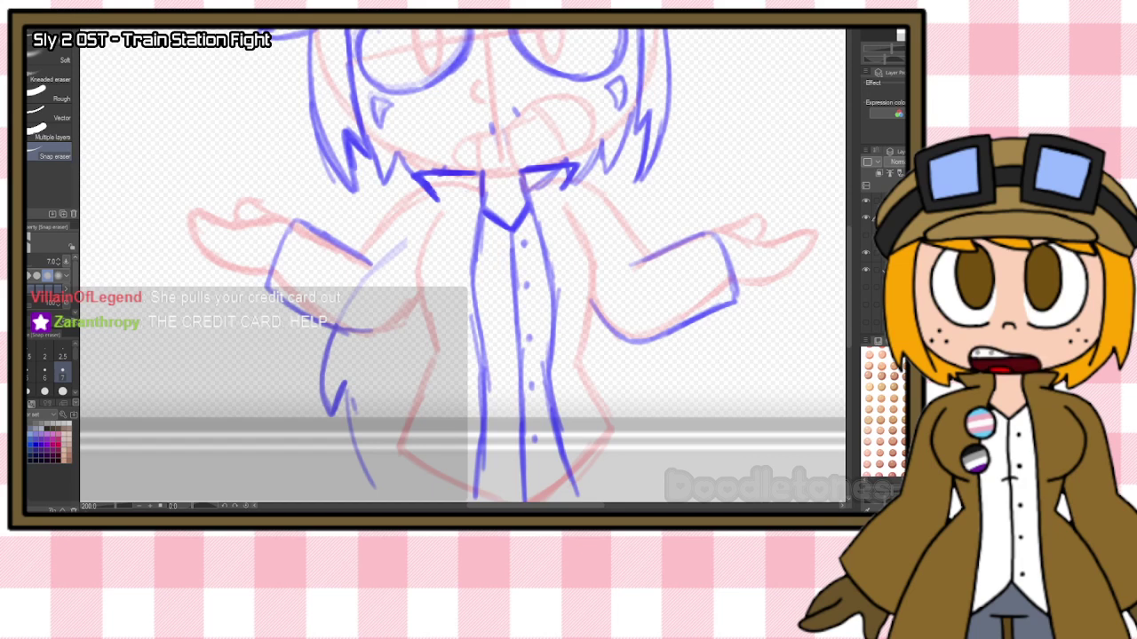
{"action": "scroll", "coordinate": [571, 365], "scroll_direction": "down", "scroll_amount": 4}
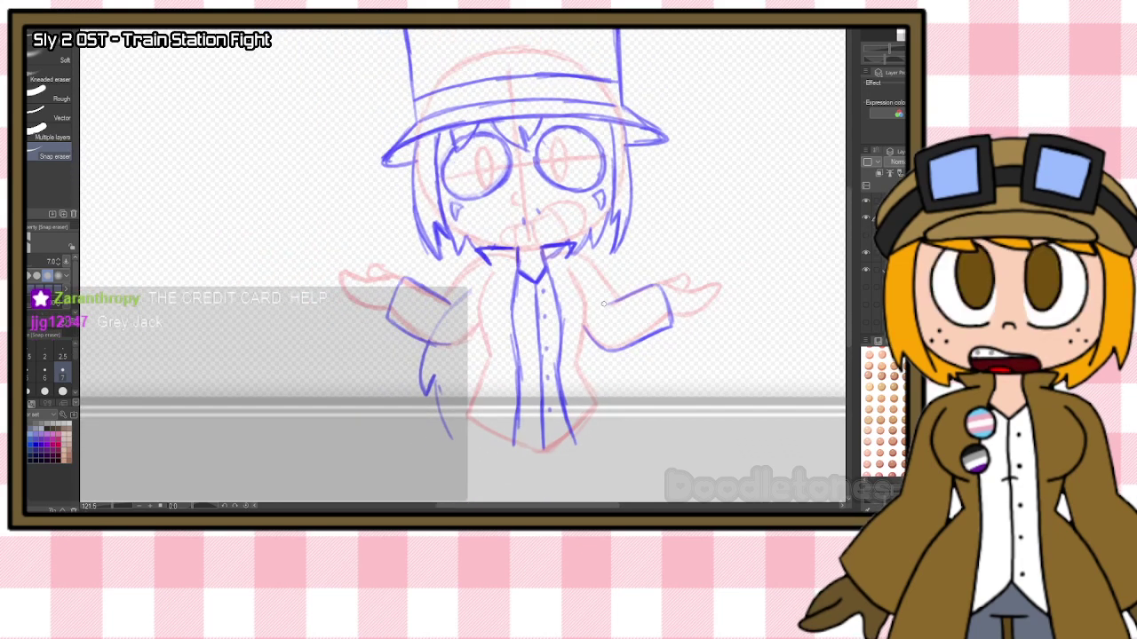
{"action": "scroll", "coordinate": [675, 240], "scroll_direction": "up", "scroll_amount": 2}
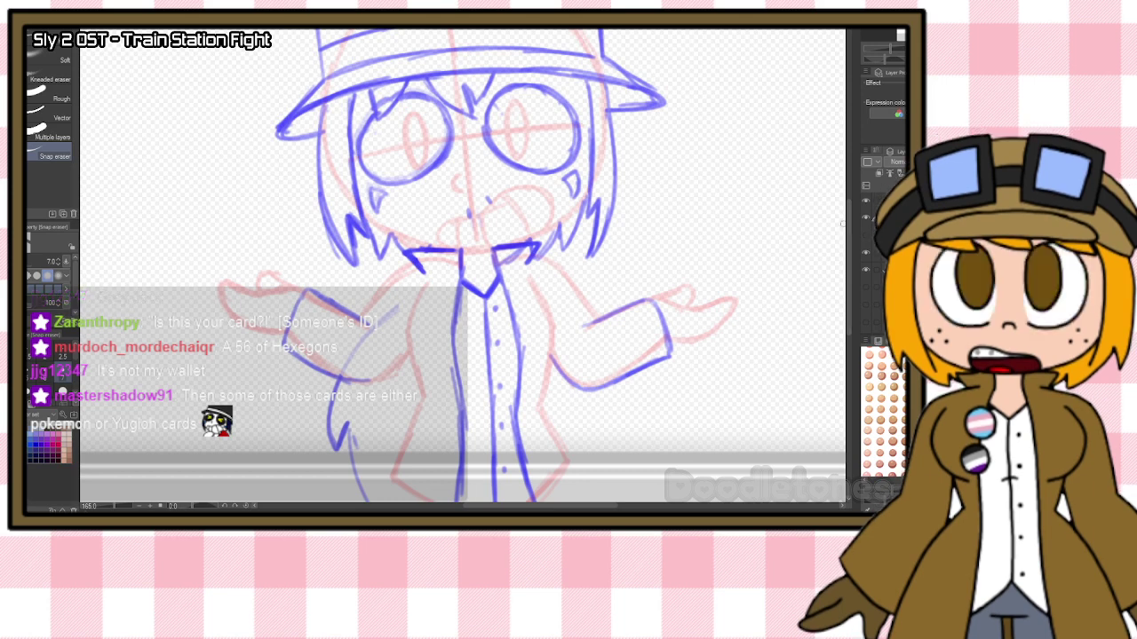
Show only the red half-lidded pose with a hand at the chin, hiding the blue sketches, and add a new layer.
{"action": "left_click", "coordinate": [866, 218]}
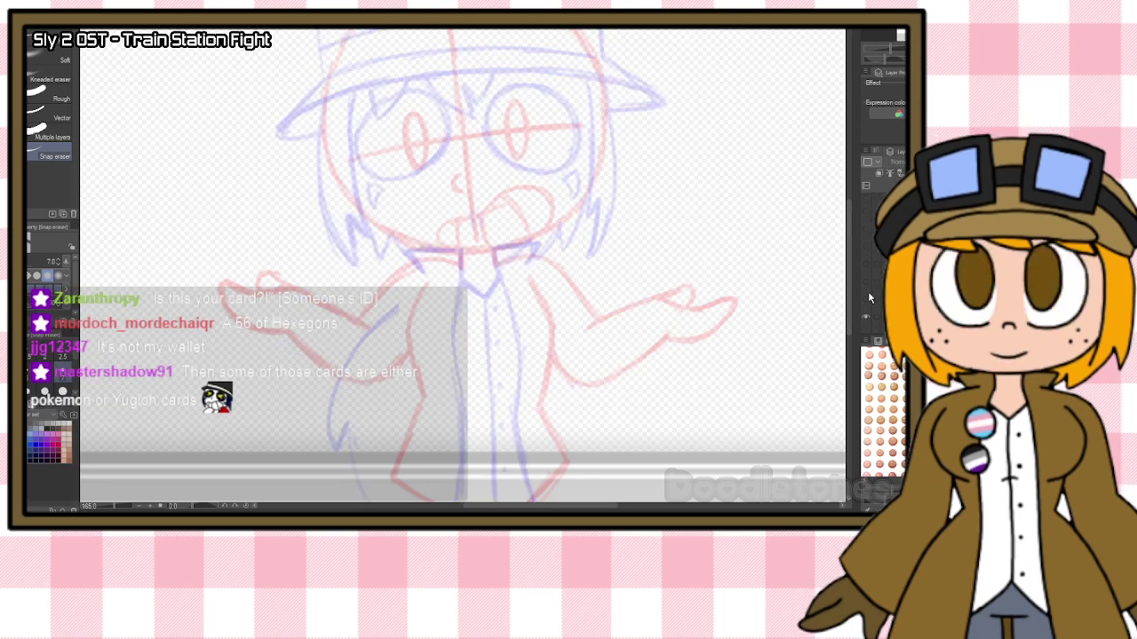
{"action": "left_click", "coordinate": [865, 317]}
{"action": "left_click", "coordinate": [865, 299]}
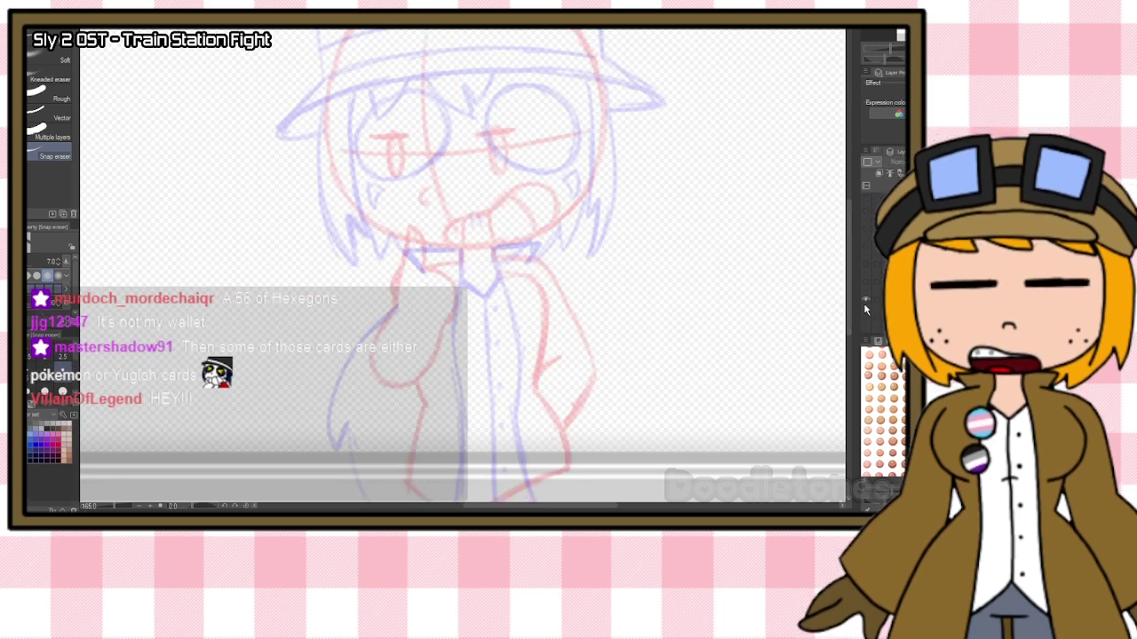
{"action": "scroll", "coordinate": [866, 304], "scroll_direction": "up", "scroll_amount": 3}
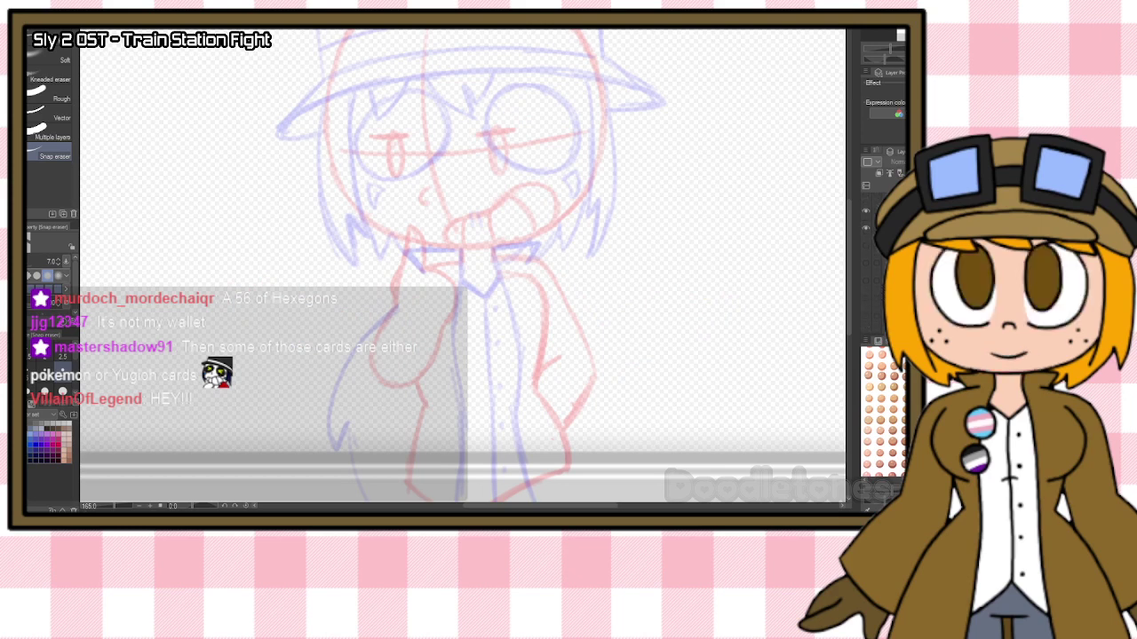
{"action": "key", "text": "ctrl+shift+n"}
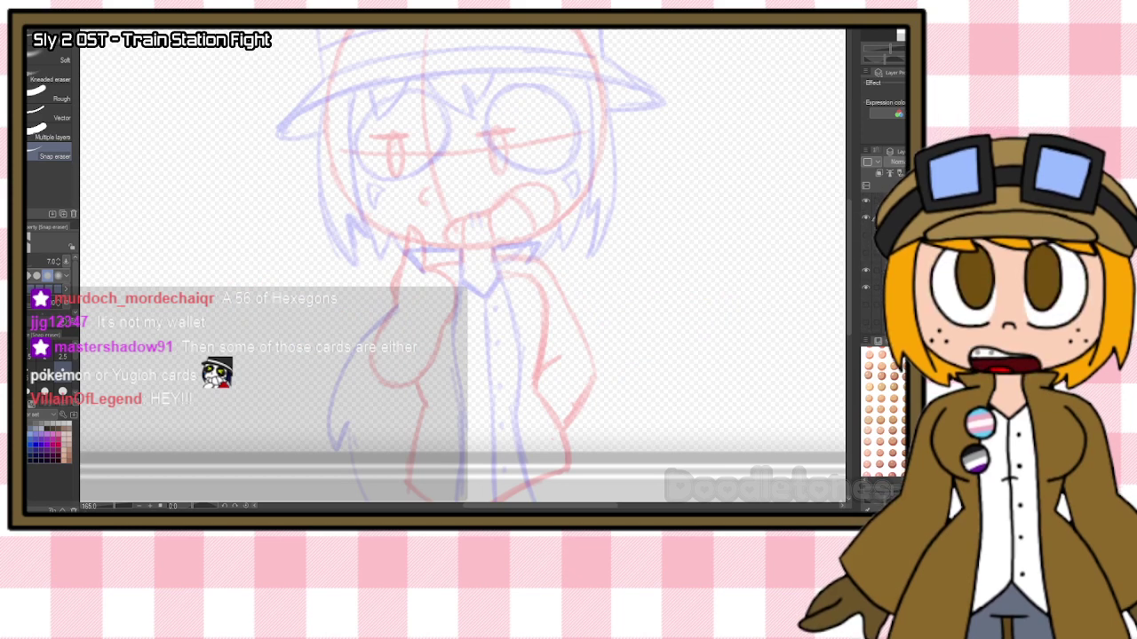
{"action": "left_click", "coordinate": [866, 272]}
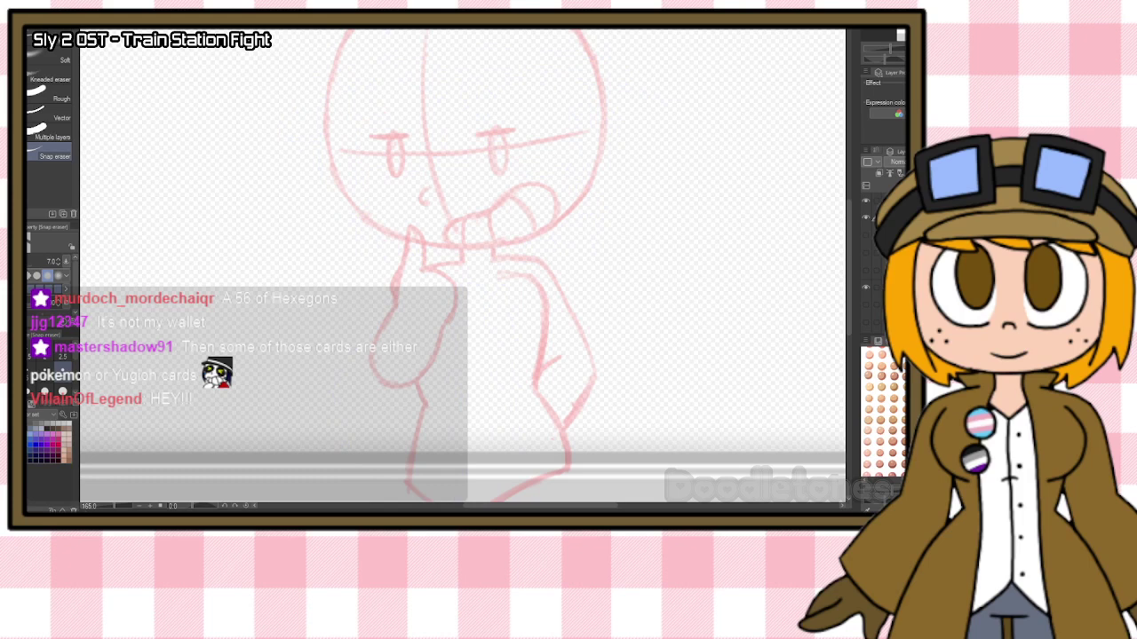
Draw two large round blue eye outlines around the red half-lidded eyes, the left one slightly smaller and lower.
{"action": "scroll", "coordinate": [848, 213], "scroll_direction": "up", "scroll_amount": 3}
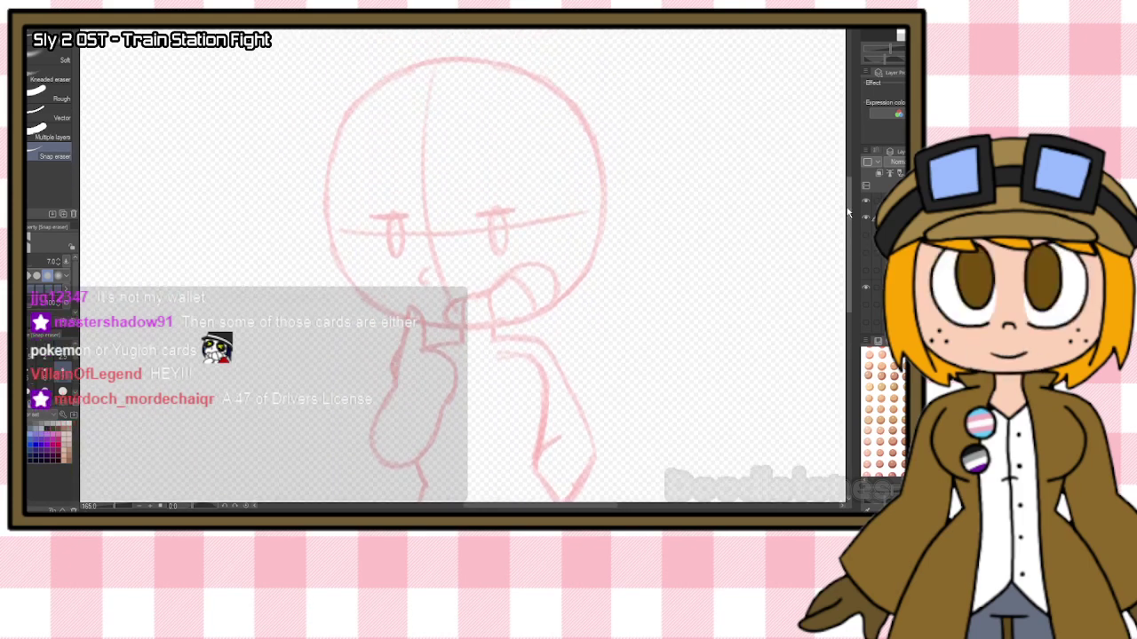
{"action": "scroll", "coordinate": [848, 213], "scroll_direction": "up", "scroll_amount": 1}
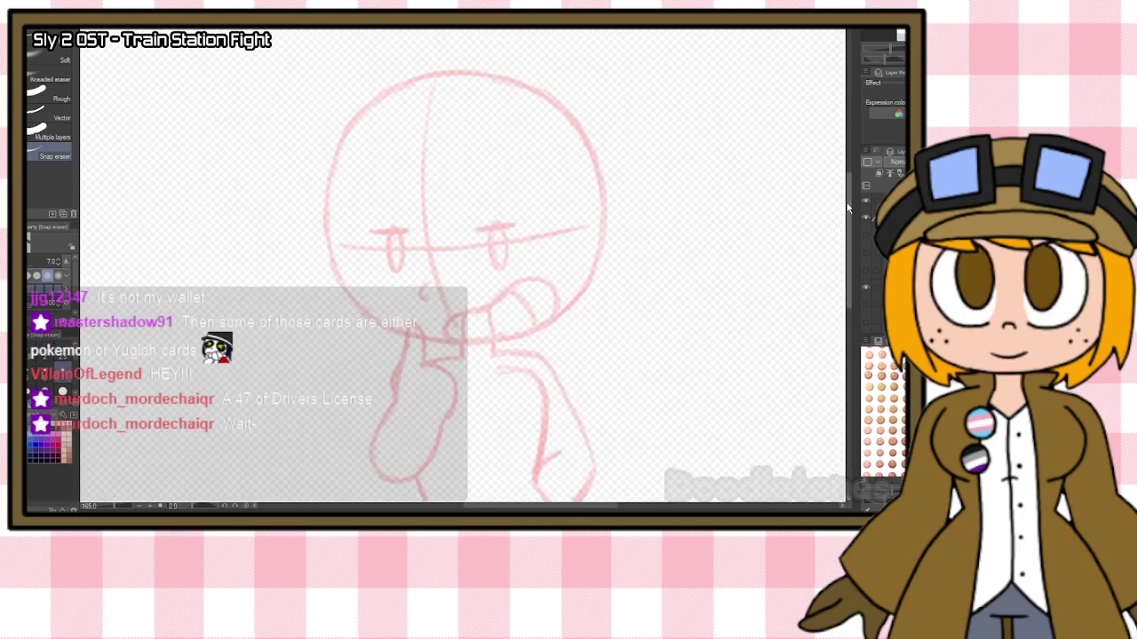
{"action": "scroll", "coordinate": [848, 209], "scroll_direction": "up", "scroll_amount": 1}
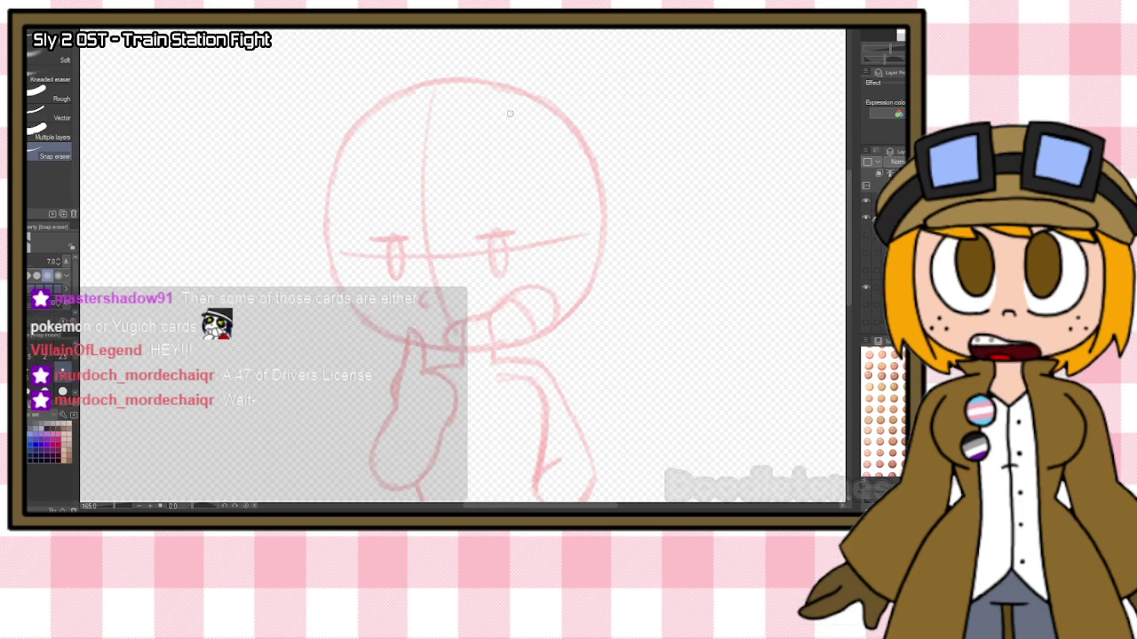
{"action": "scroll", "coordinate": [484, 123], "scroll_direction": "up", "scroll_amount": 1}
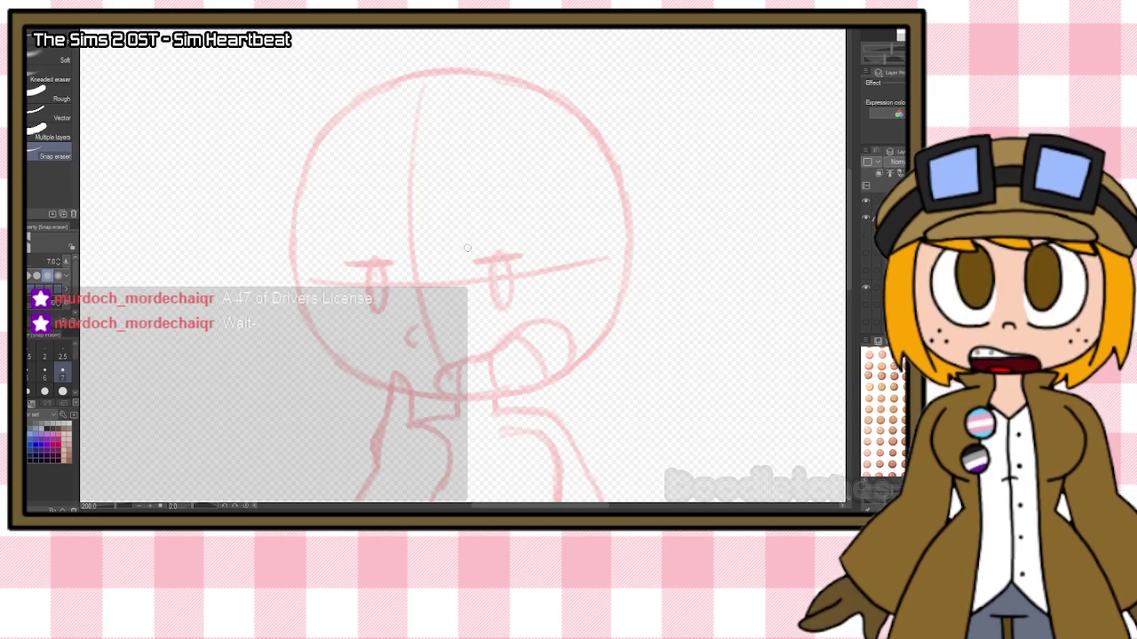
{"action": "key", "text": "b"}
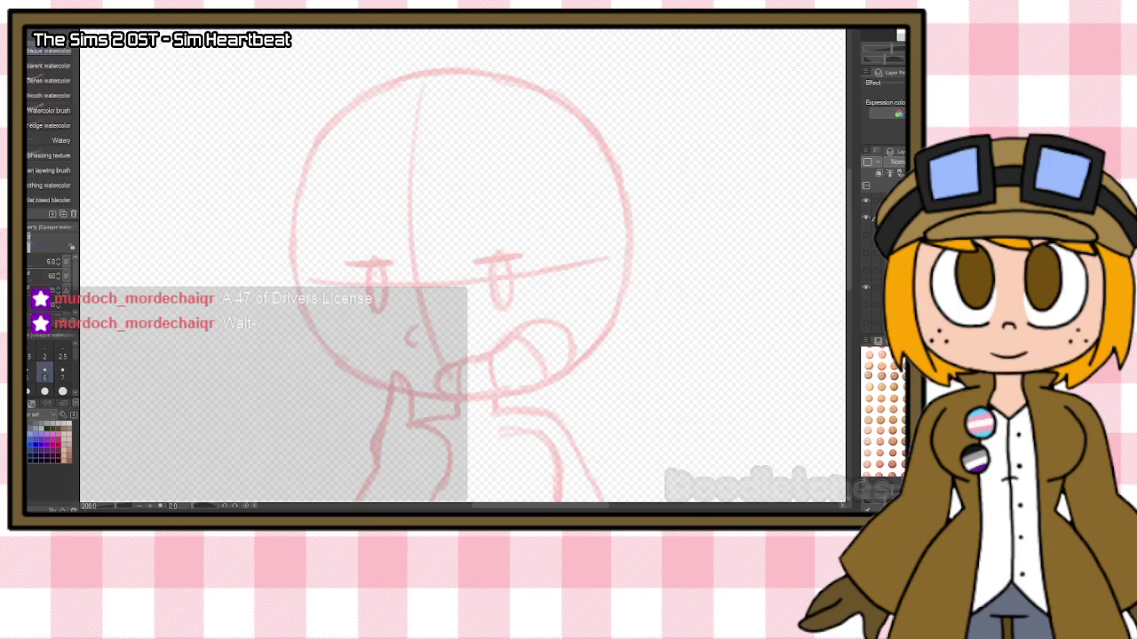
{"action": "mouse_move", "coordinate": [501, 229]}
{"action": "left_mouse_down"}
{"action": "mouse_move", "coordinate": [471, 224]}
{"action": "mouse_move", "coordinate": [440, 277]}
{"action": "mouse_move", "coordinate": [476, 317]}
{"action": "left_mouse_up"}
{"action": "mouse_move", "coordinate": [436, 274]}
{"action": "left_mouse_down"}
{"action": "mouse_move", "coordinate": [506, 323]}
{"action": "mouse_move", "coordinate": [535, 313]}
{"action": "mouse_move", "coordinate": [535, 238]}
{"action": "mouse_move", "coordinate": [524, 234]}
{"action": "mouse_move", "coordinate": [555, 300]}
{"action": "mouse_move", "coordinate": [557, 276]}
{"action": "mouse_move", "coordinate": [515, 319]}
{"action": "left_mouse_up"}
{"action": "mouse_move", "coordinate": [364, 238]}
{"action": "left_mouse_down"}
{"action": "mouse_move", "coordinate": [310, 281]}
{"action": "mouse_move", "coordinate": [320, 313]}
{"action": "mouse_move", "coordinate": [360, 334]}
{"action": "mouse_move", "coordinate": [400, 316]}
{"action": "left_mouse_up"}
{"action": "mouse_move", "coordinate": [322, 263]}
{"action": "left_mouse_down"}
{"action": "mouse_move", "coordinate": [397, 247]}
{"action": "mouse_move", "coordinate": [385, 239]}
{"action": "mouse_move", "coordinate": [414, 282]}
{"action": "left_mouse_up"}
{"action": "left_click_drag", "start_coordinate": [414, 282], "coordinate": [391, 328]}
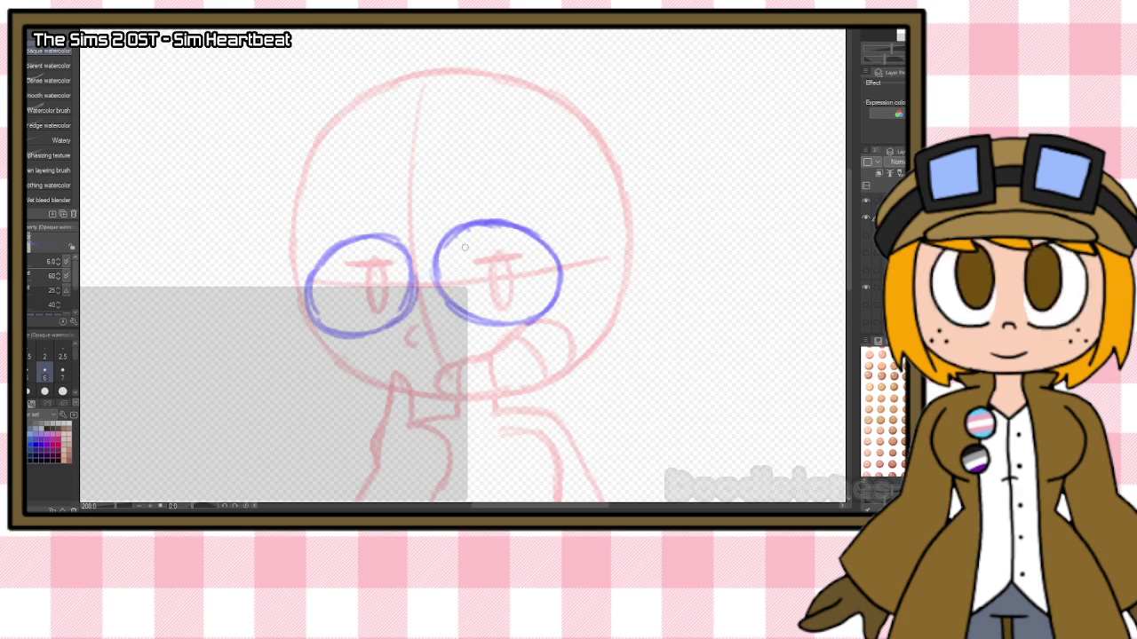
Sketch a tilted, curved hat brim above the eyes, with rounded ends extending past both sides of the head.
{"action": "left_click_drag", "start_coordinate": [259, 237], "coordinate": [515, 197]}
{"action": "left_click_drag", "start_coordinate": [313, 222], "coordinate": [470, 204]}
{"action": "key", "text": "ctrl+z"}
{"action": "key", "text": "ctrl+z"}
{"action": "mouse_move", "coordinate": [270, 259]}
{"action": "left_mouse_down"}
{"action": "mouse_move", "coordinate": [401, 205]}
{"action": "mouse_move", "coordinate": [485, 188]}
{"action": "left_mouse_up"}
{"action": "mouse_move", "coordinate": [345, 223]}
{"action": "left_mouse_down"}
{"action": "mouse_move", "coordinate": [571, 188]}
{"action": "mouse_move", "coordinate": [647, 190]}
{"action": "mouse_move", "coordinate": [673, 206]}
{"action": "mouse_move", "coordinate": [632, 214]}
{"action": "mouse_move", "coordinate": [689, 212]}
{"action": "mouse_move", "coordinate": [629, 221]}
{"action": "left_mouse_up"}
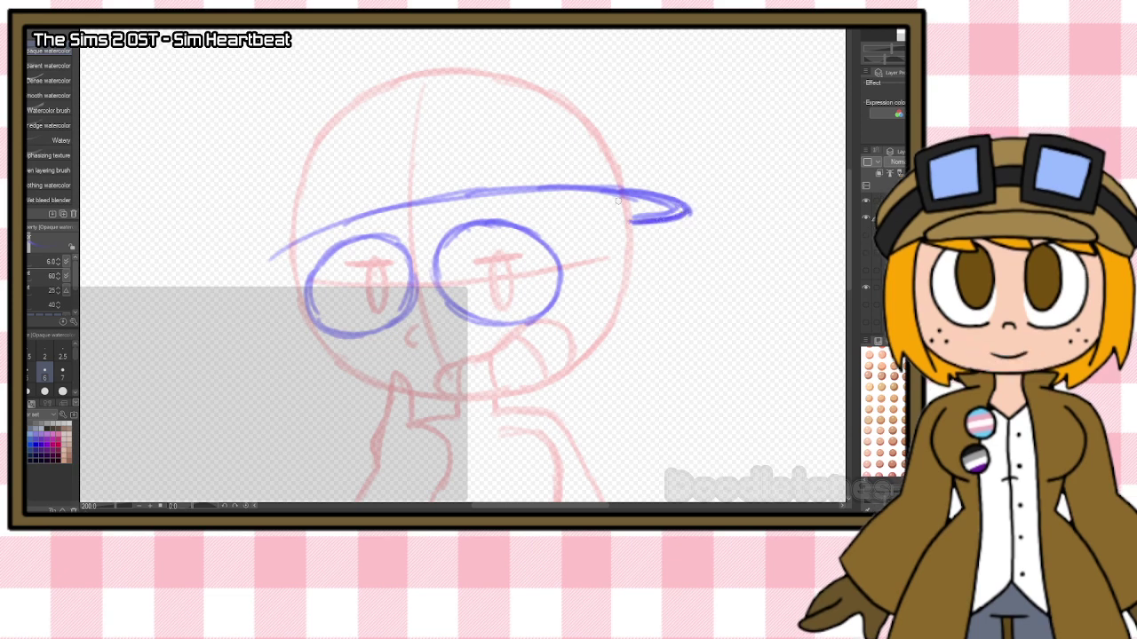
{"action": "mouse_move", "coordinate": [303, 238]}
{"action": "left_mouse_down"}
{"action": "mouse_move", "coordinate": [247, 277]}
{"action": "mouse_move", "coordinate": [298, 278]}
{"action": "left_mouse_up"}
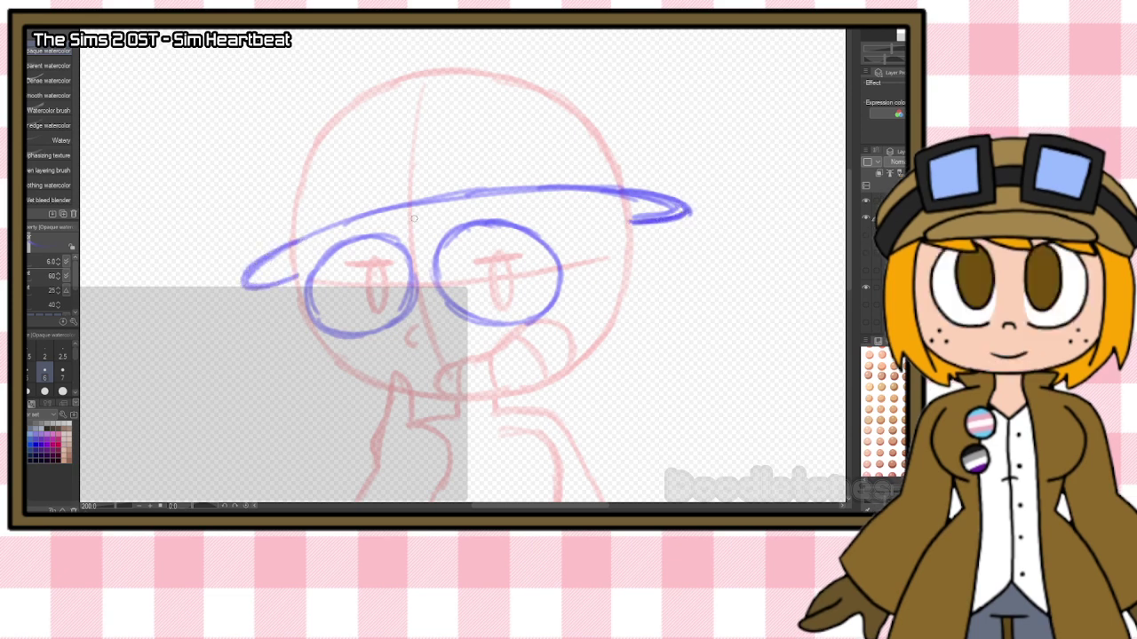
Draw the top hat's tall crown with flaring sides and a curved top, joining its base to both brim ends.
{"action": "scroll", "coordinate": [413, 218], "scroll_direction": "down", "scroll_amount": 3}
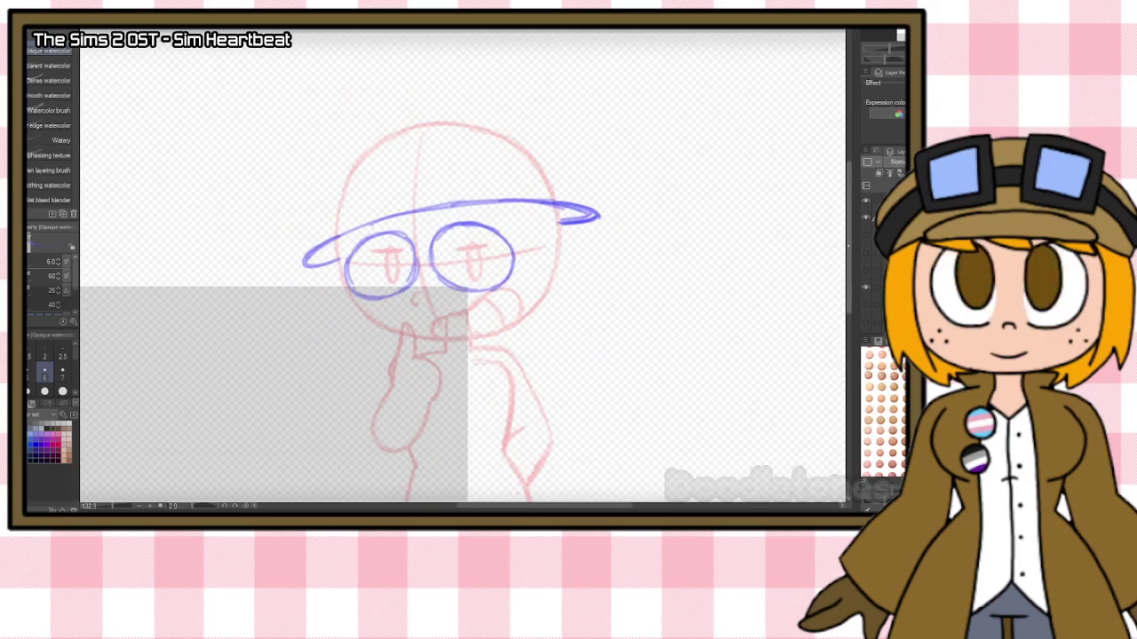
{"action": "scroll", "coordinate": [565, 196], "scroll_direction": "up", "scroll_amount": 3}
{"action": "mouse_move", "coordinate": [332, 283]}
{"action": "left_mouse_down"}
{"action": "mouse_move", "coordinate": [309, 192]}
{"action": "mouse_move", "coordinate": [334, 293]}
{"action": "mouse_move", "coordinate": [306, 332]}
{"action": "left_mouse_up"}
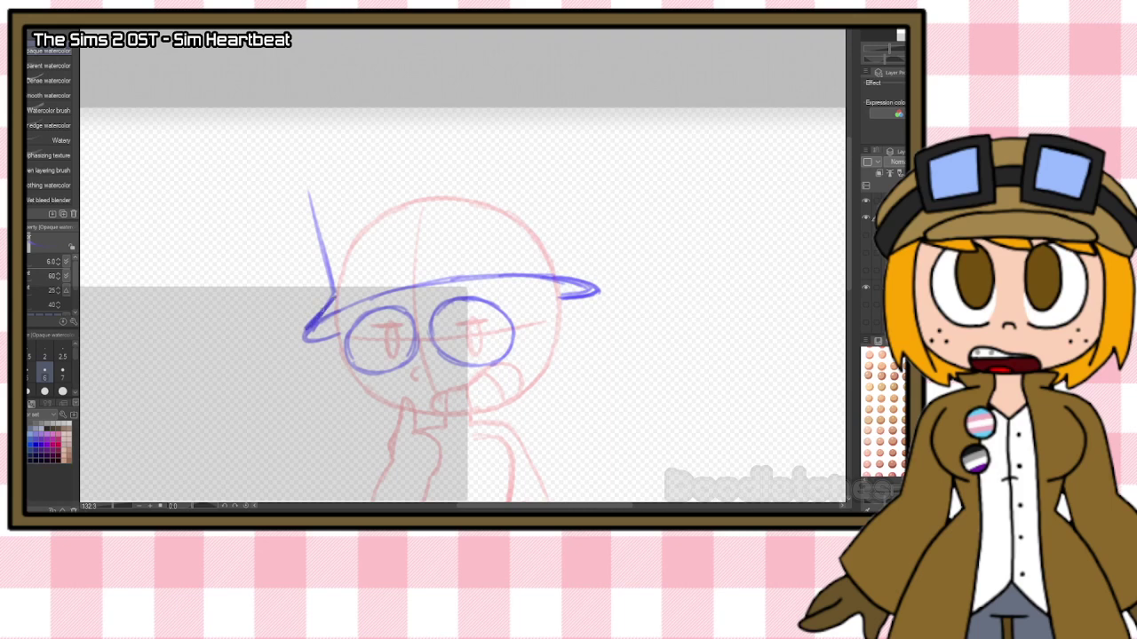
{"action": "mouse_move", "coordinate": [520, 149]}
{"action": "left_mouse_down"}
{"action": "mouse_move", "coordinate": [549, 257]}
{"action": "mouse_move", "coordinate": [591, 286]}
{"action": "left_mouse_up"}
{"action": "left_click_drag", "start_coordinate": [559, 263], "coordinate": [586, 282]}
{"action": "mouse_move", "coordinate": [307, 186]}
{"action": "left_mouse_down"}
{"action": "mouse_move", "coordinate": [314, 210]}
{"action": "mouse_move", "coordinate": [307, 186]}
{"action": "mouse_move", "coordinate": [427, 143]}
{"action": "left_mouse_up"}
{"action": "left_click_drag", "start_coordinate": [332, 168], "coordinate": [490, 132]}
{"action": "left_click_drag", "start_coordinate": [383, 147], "coordinate": [517, 132]}
{"action": "left_click_drag", "start_coordinate": [517, 132], "coordinate": [524, 169]}
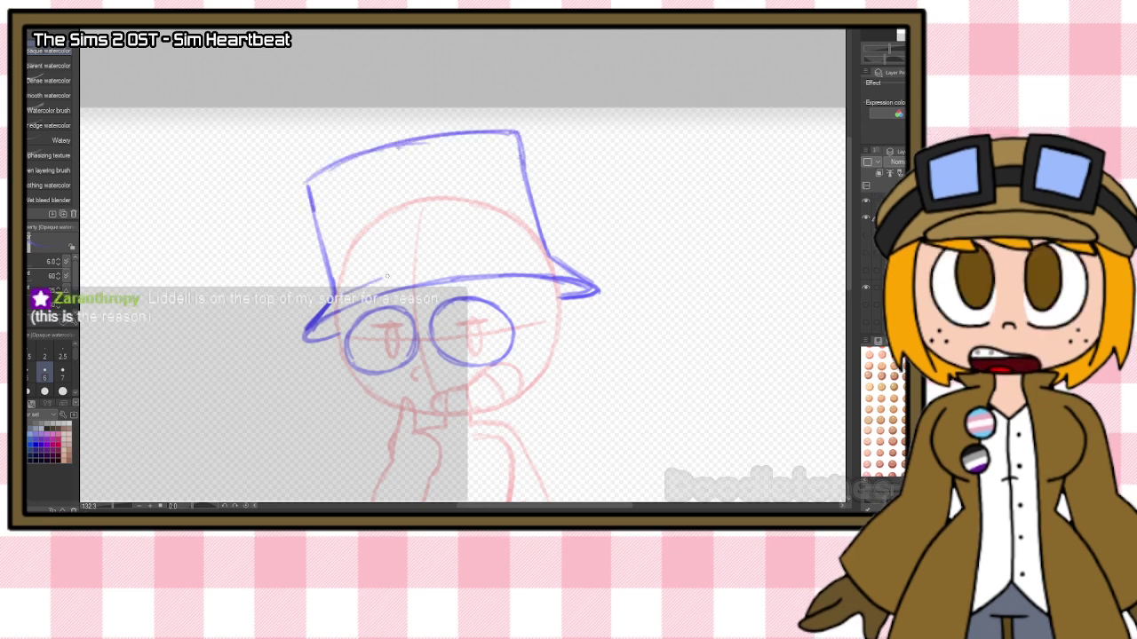
Add two curved band lines across the base of the hat crown and darken the brim's lower edge.
{"action": "left_click_drag", "start_coordinate": [386, 275], "coordinate": [540, 258]}
{"action": "left_click_drag", "start_coordinate": [462, 265], "coordinate": [551, 257]}
{"action": "left_click_drag", "start_coordinate": [331, 270], "coordinate": [410, 249]}
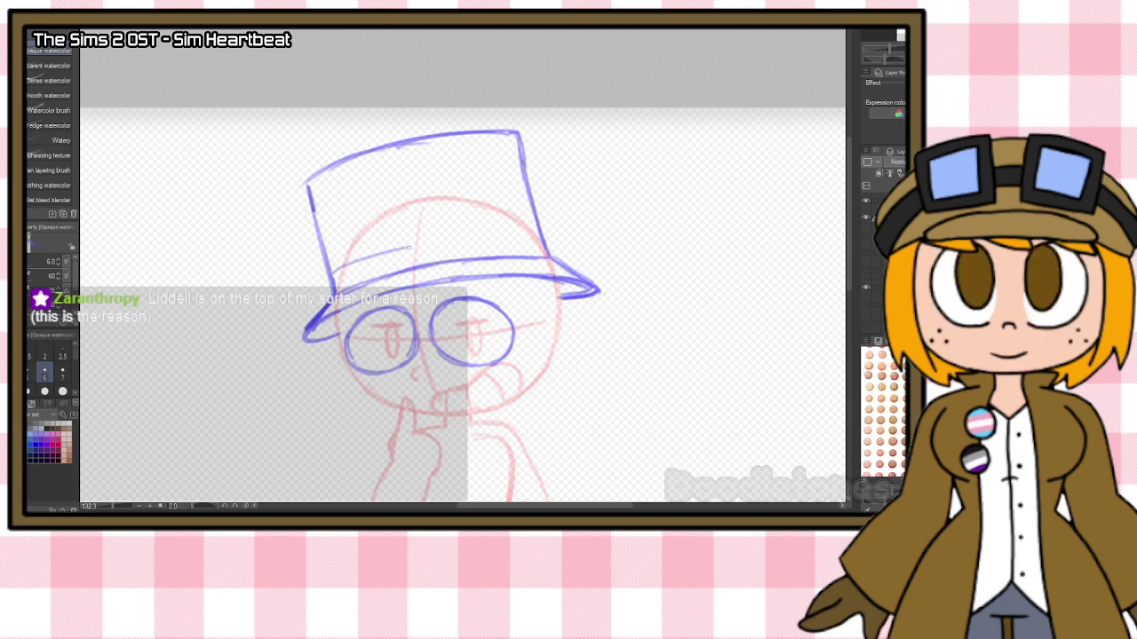
{"action": "left_click_drag", "start_coordinate": [337, 272], "coordinate": [471, 238]}
{"action": "mouse_move", "coordinate": [409, 255]}
{"action": "left_mouse_down"}
{"action": "mouse_move", "coordinate": [523, 235]}
{"action": "mouse_move", "coordinate": [483, 234]}
{"action": "mouse_move", "coordinate": [540, 229]}
{"action": "left_mouse_up"}
{"action": "mouse_move", "coordinate": [338, 334]}
{"action": "left_mouse_down"}
{"action": "mouse_move", "coordinate": [304, 340]}
{"action": "mouse_move", "coordinate": [338, 334]}
{"action": "left_mouse_up"}
{"action": "left_click_drag", "start_coordinate": [315, 326], "coordinate": [450, 277]}
{"action": "mouse_move", "coordinate": [357, 299]}
{"action": "left_mouse_down"}
{"action": "mouse_move", "coordinate": [496, 279]}
{"action": "mouse_move", "coordinate": [586, 284]}
{"action": "left_mouse_up"}
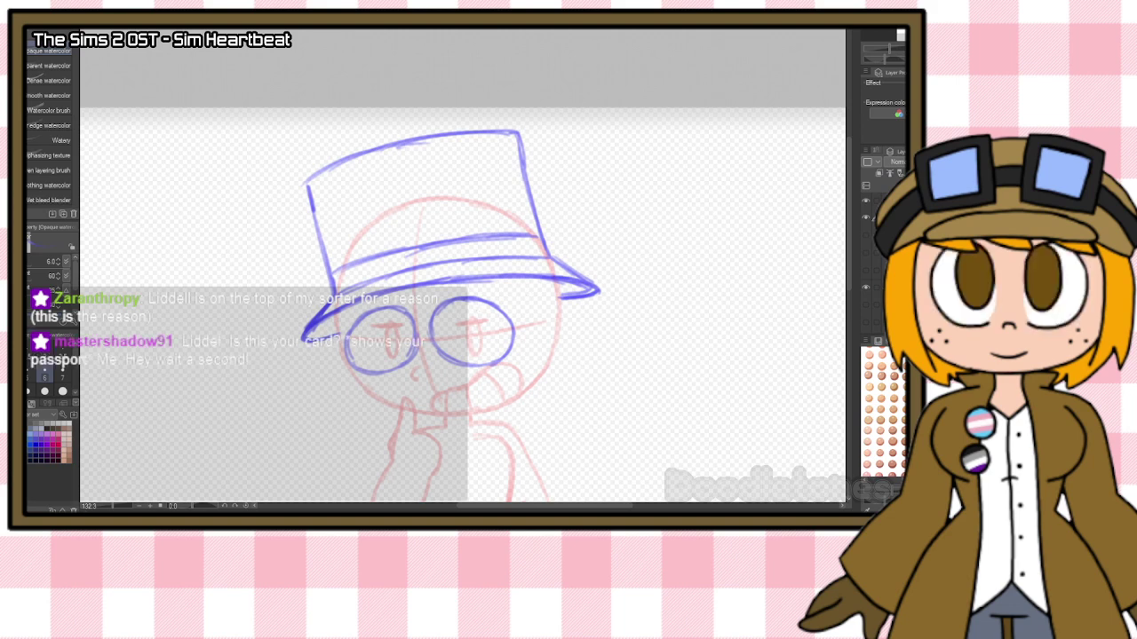
Draw jagged bangs over the left eye and a long hair lock with pointed tips down the left side of the face.
{"action": "scroll", "coordinate": [354, 427], "scroll_direction": "up", "scroll_amount": 3}
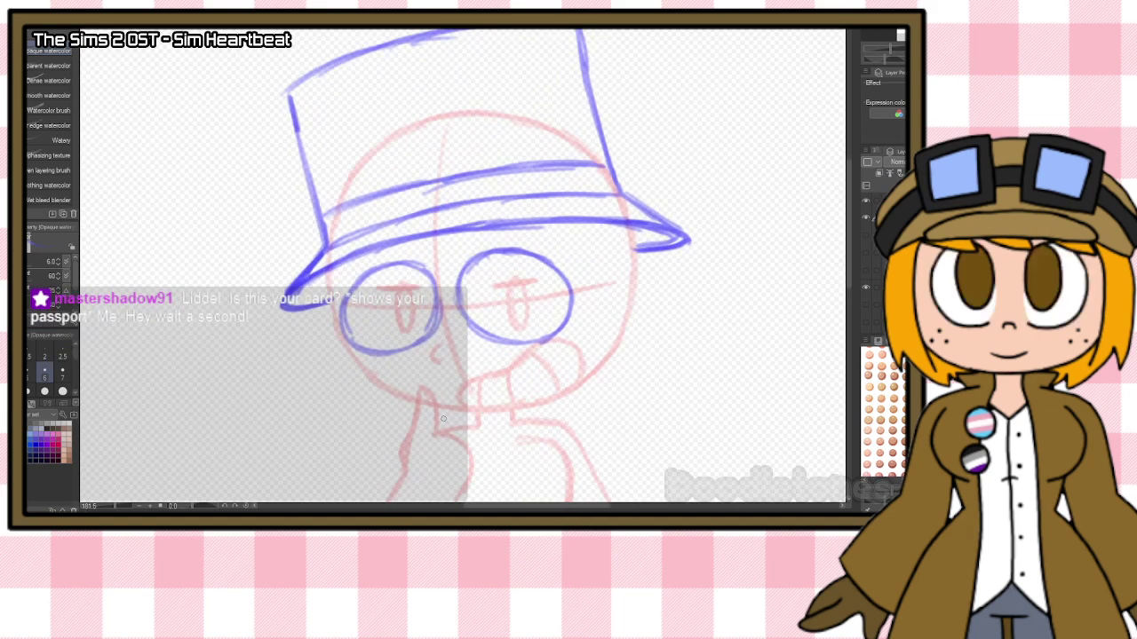
{"action": "scroll", "coordinate": [443, 419], "scroll_direction": "down", "scroll_amount": 1}
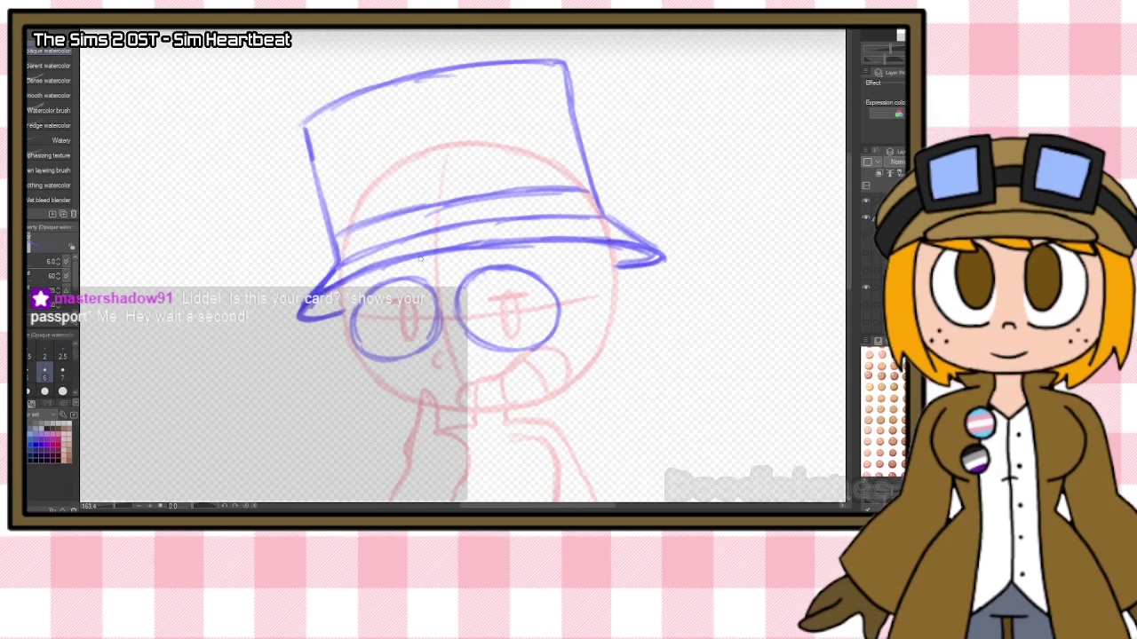
{"action": "mouse_move", "coordinate": [446, 299]}
{"action": "left_mouse_down"}
{"action": "mouse_move", "coordinate": [447, 264]}
{"action": "mouse_move", "coordinate": [458, 283]}
{"action": "mouse_move", "coordinate": [472, 248]}
{"action": "mouse_move", "coordinate": [457, 289]}
{"action": "left_mouse_up"}
{"action": "mouse_move", "coordinate": [404, 259]}
{"action": "left_mouse_down"}
{"action": "mouse_move", "coordinate": [388, 291]}
{"action": "mouse_move", "coordinate": [404, 264]}
{"action": "mouse_move", "coordinate": [367, 282]}
{"action": "mouse_move", "coordinate": [342, 299]}
{"action": "left_mouse_up"}
{"action": "left_click_drag", "start_coordinate": [361, 346], "coordinate": [378, 409]}
{"action": "left_click_drag", "start_coordinate": [340, 299], "coordinate": [348, 414]}
{"action": "left_click_drag", "start_coordinate": [346, 330], "coordinate": [369, 435]}
{"action": "left_click_drag", "start_coordinate": [348, 390], "coordinate": [373, 435]}
Draw the bangs over the right eye, the right side lock with pointed tips, and small hair spikes along the jaw.
{"action": "left_click_drag", "start_coordinate": [537, 245], "coordinate": [562, 312]}
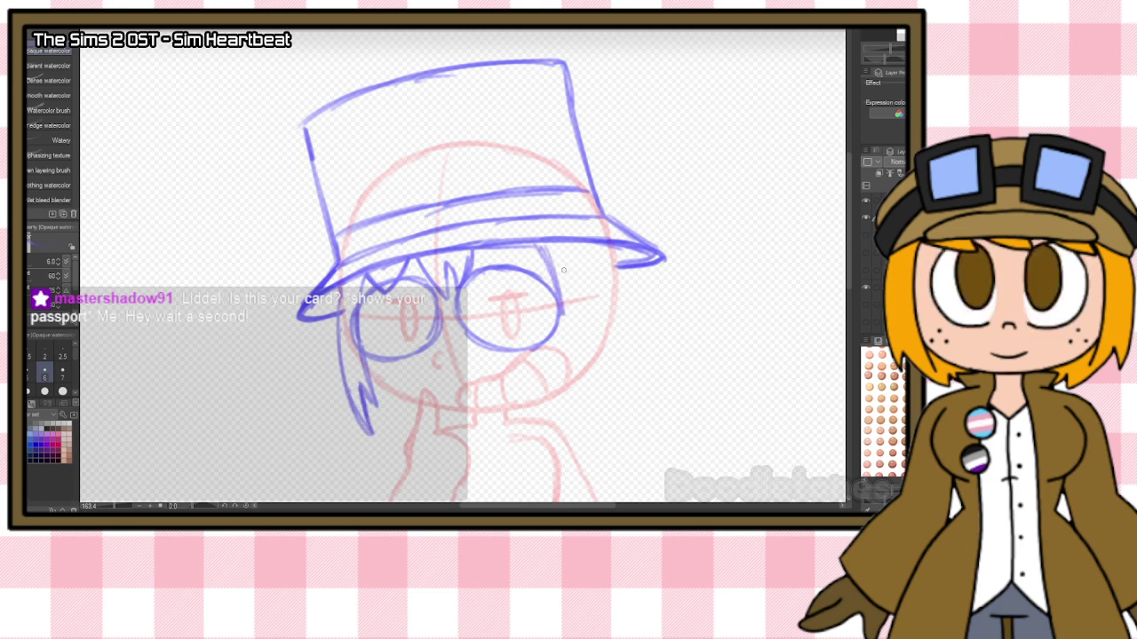
{"action": "key", "text": "ctrl+z"}
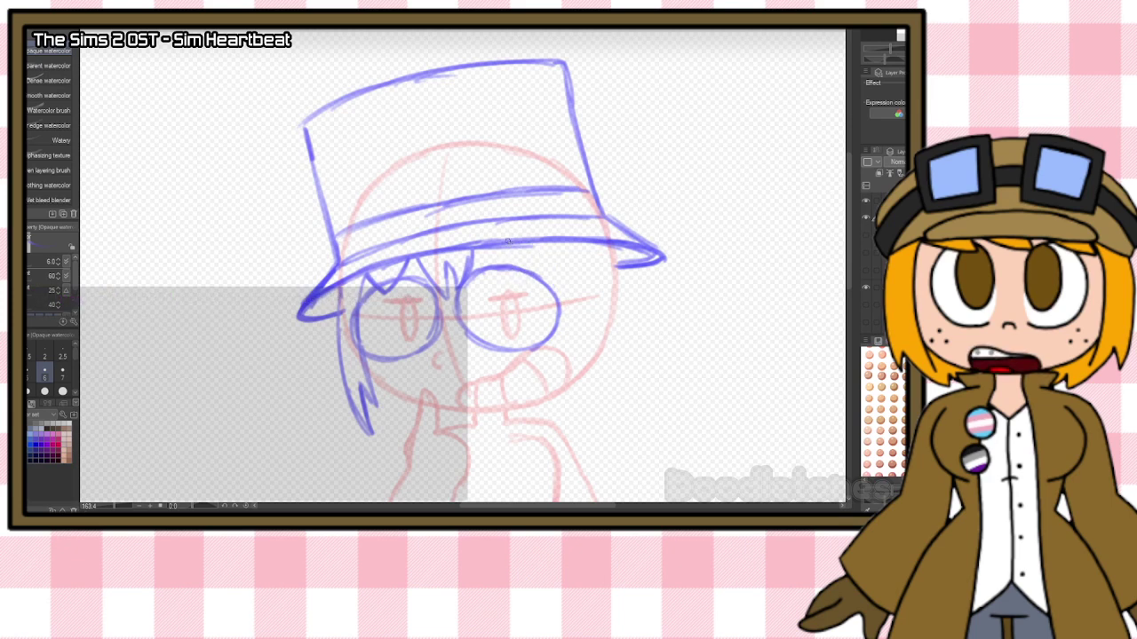
{"action": "mouse_move", "coordinate": [492, 246]}
{"action": "left_mouse_down"}
{"action": "mouse_move", "coordinate": [513, 268]}
{"action": "mouse_move", "coordinate": [535, 263]}
{"action": "mouse_move", "coordinate": [569, 320]}
{"action": "mouse_move", "coordinate": [575, 407]}
{"action": "mouse_move", "coordinate": [587, 383]}
{"action": "left_mouse_up"}
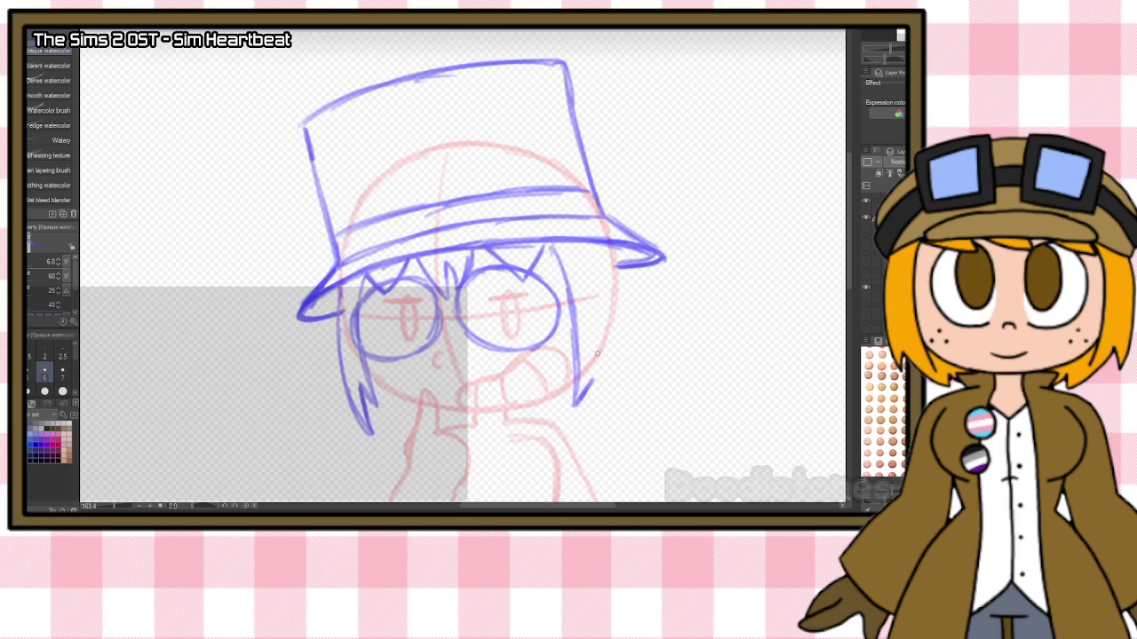
{"action": "mouse_move", "coordinate": [617, 265]}
{"action": "left_mouse_down"}
{"action": "mouse_move", "coordinate": [601, 409]}
{"action": "mouse_move", "coordinate": [606, 395]}
{"action": "mouse_move", "coordinate": [588, 435]}
{"action": "left_mouse_up"}
{"action": "mouse_move", "coordinate": [593, 381]}
{"action": "left_mouse_down"}
{"action": "mouse_move", "coordinate": [585, 434]}
{"action": "mouse_move", "coordinate": [617, 346]}
{"action": "left_mouse_up"}
{"action": "mouse_move", "coordinate": [371, 380]}
{"action": "left_mouse_down"}
{"action": "mouse_move", "coordinate": [404, 417]}
{"action": "mouse_move", "coordinate": [406, 398]}
{"action": "left_mouse_up"}
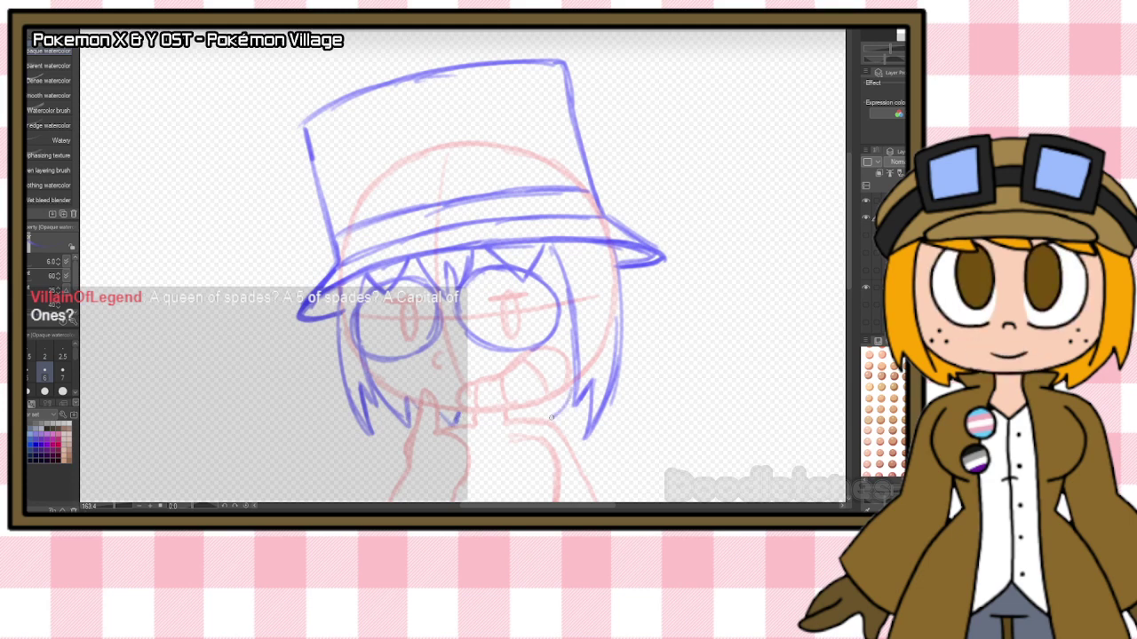
{"action": "left_click_drag", "start_coordinate": [543, 415], "coordinate": [512, 424]}
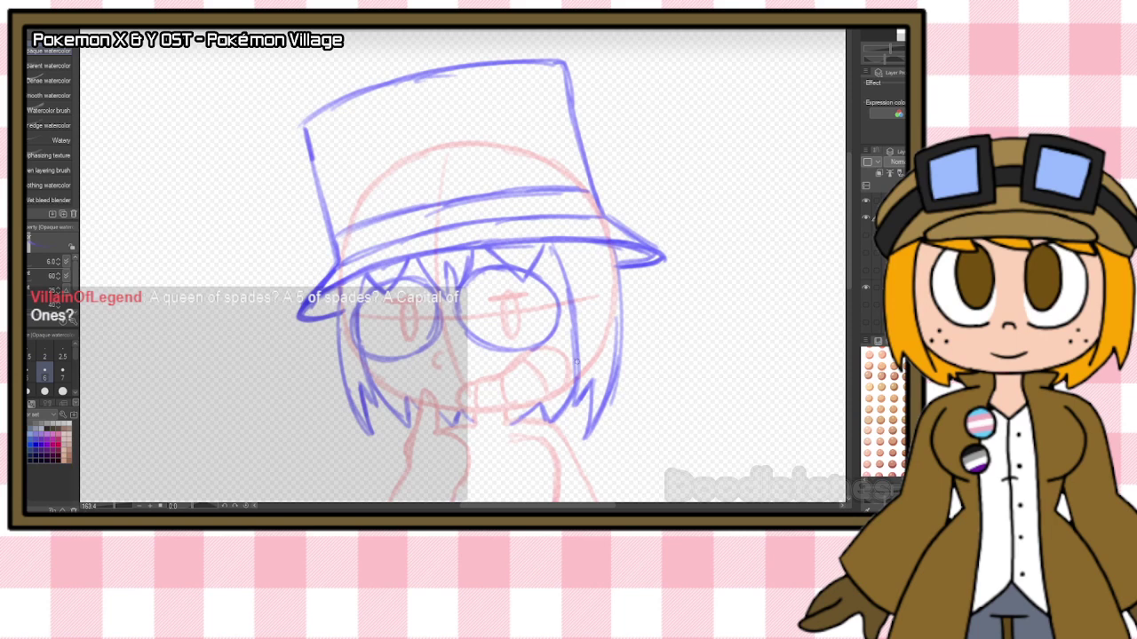
{"action": "scroll", "coordinate": [577, 360], "scroll_direction": "down", "scroll_amount": 3}
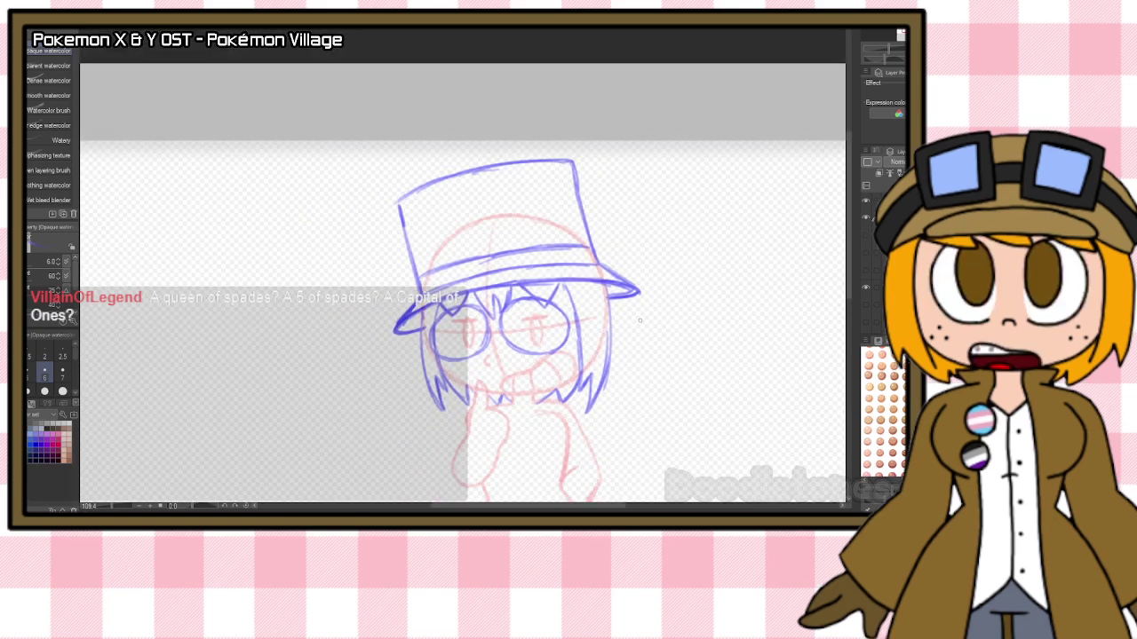
{"action": "left_click_drag", "start_coordinate": [850, 269], "coordinate": [851, 296]}
{"action": "scroll", "coordinate": [781, 346], "scroll_direction": "up", "scroll_amount": 3}
{"action": "scroll", "coordinate": [702, 398], "scroll_direction": "up", "scroll_amount": 1}
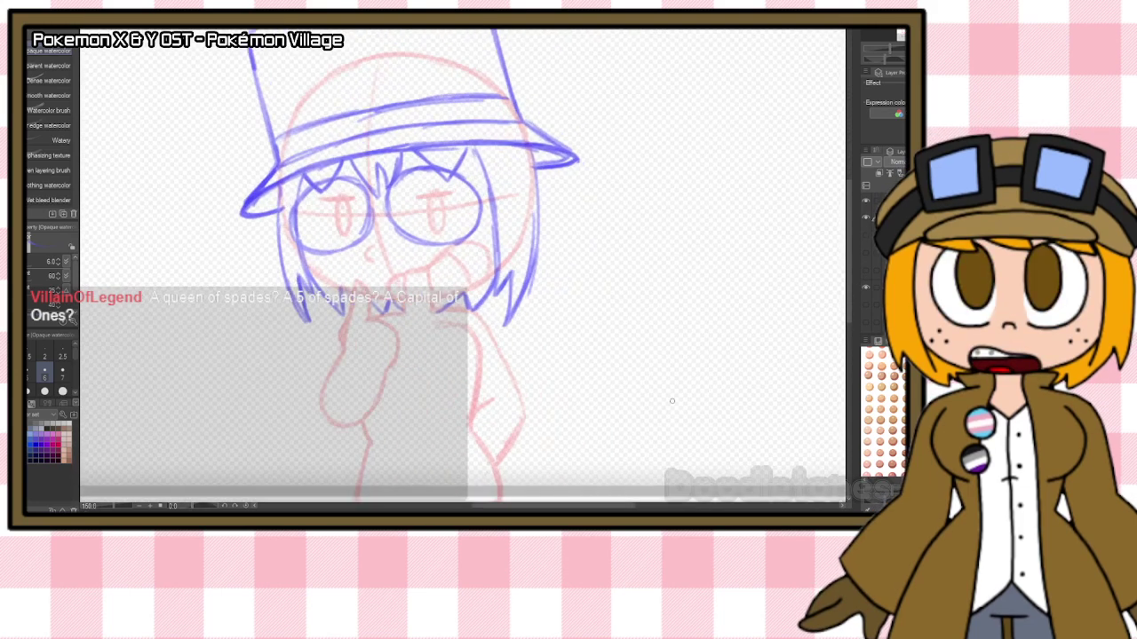
{"action": "left_click_drag", "start_coordinate": [461, 330], "coordinate": [572, 441]}
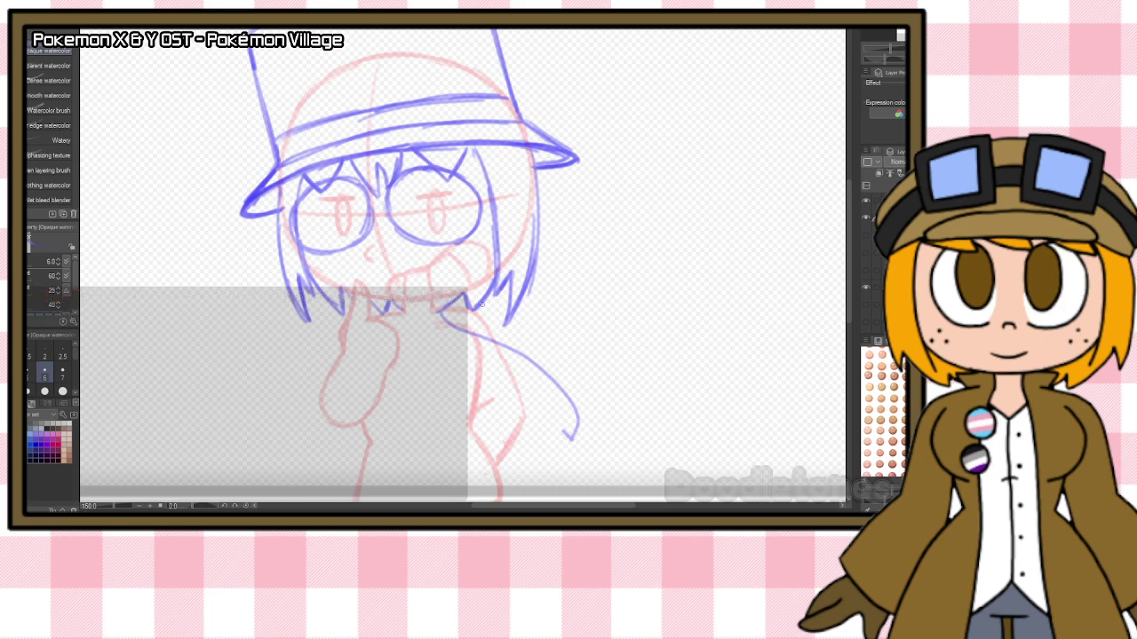
{"action": "key", "text": "ctrl+z"}
{"action": "mouse_move", "coordinate": [443, 312]}
{"action": "left_mouse_down"}
{"action": "mouse_move", "coordinate": [571, 449]}
{"action": "mouse_move", "coordinate": [557, 437]}
{"action": "mouse_move", "coordinate": [525, 503]}
{"action": "left_mouse_up"}
{"action": "scroll", "coordinate": [525, 498], "scroll_direction": "down", "scroll_amount": 3}
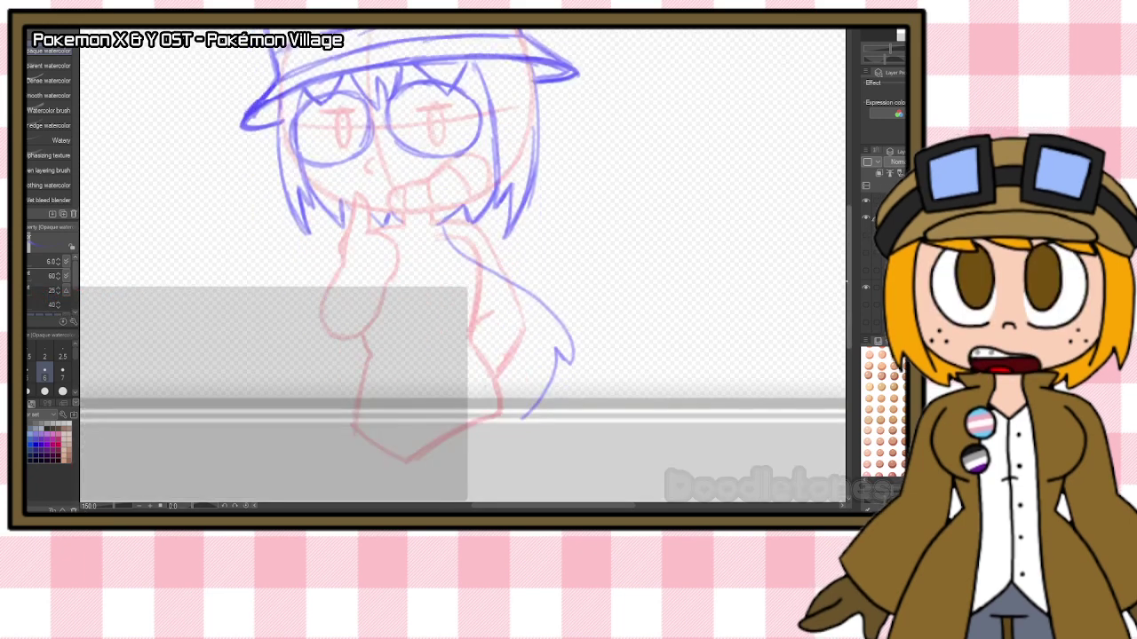
{"action": "scroll", "coordinate": [462, 258], "scroll_direction": "up", "scroll_amount": 1}
{"action": "key", "text": "ctrl+z"}
{"action": "key", "text": "ctrl+z"}
Outline the cape's right edge with pointed tips, trim its top end, and add a small triangular mark below the right eye.
{"action": "mouse_move", "coordinate": [442, 238]}
{"action": "left_mouse_down"}
{"action": "mouse_move", "coordinate": [579, 383]}
{"action": "mouse_move", "coordinate": [560, 371]}
{"action": "mouse_move", "coordinate": [504, 480]}
{"action": "mouse_move", "coordinate": [499, 431]}
{"action": "left_mouse_up"}
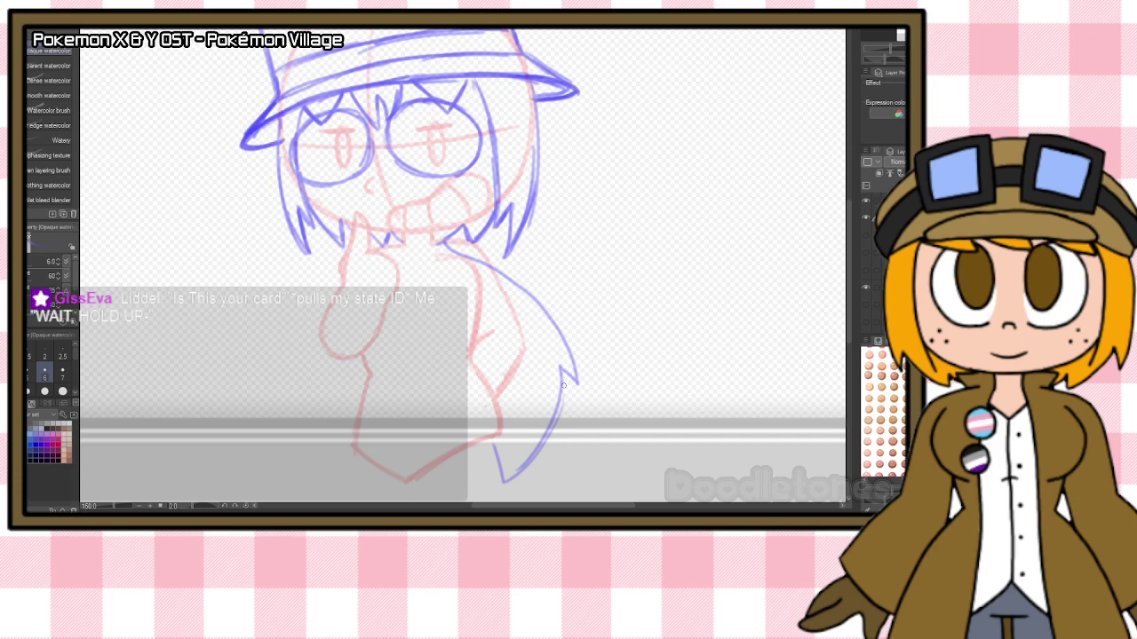
{"action": "key", "text": "e"}
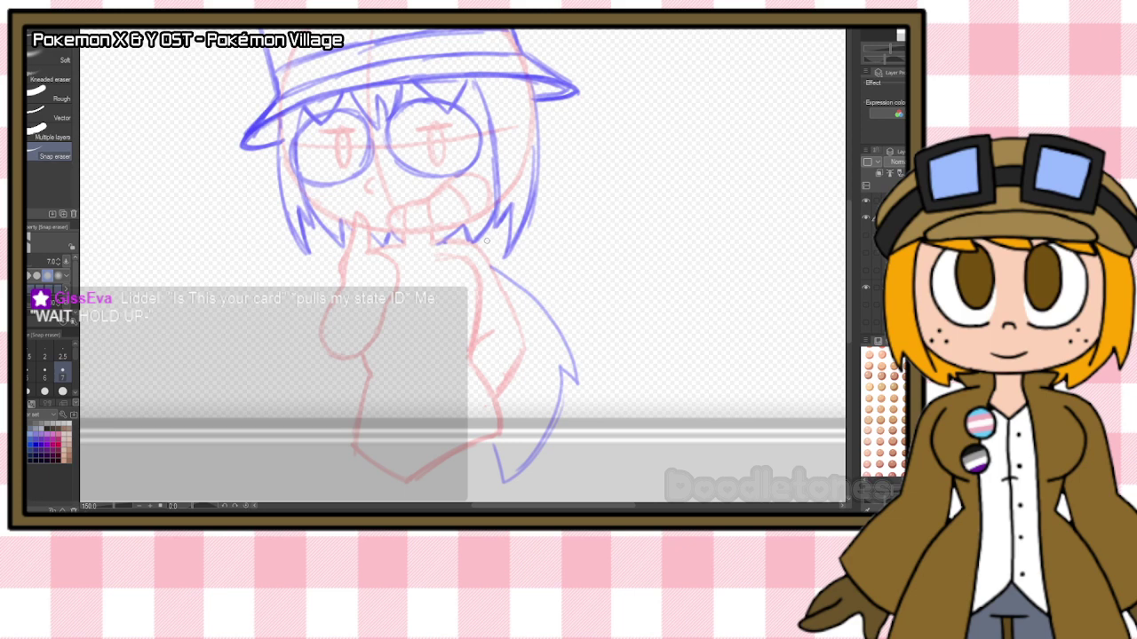
{"action": "key", "text": "b"}
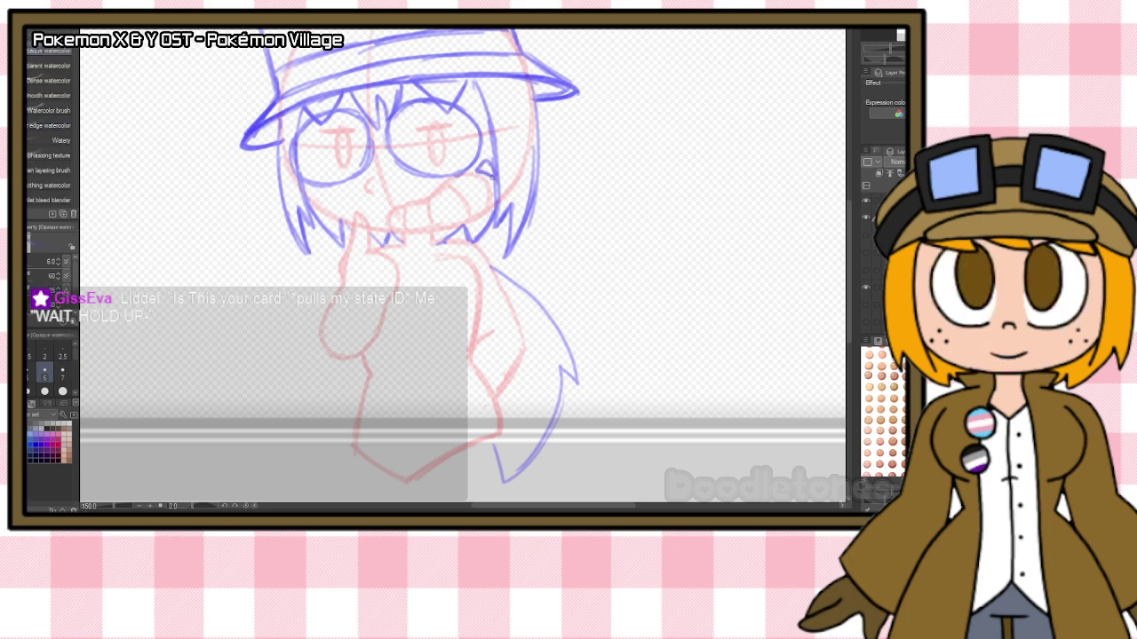
Add a small triangular mark below the left eye and outline the wide sleeve on the raised arm.
{"action": "left_click_drag", "start_coordinate": [322, 192], "coordinate": [318, 208]}
{"action": "mouse_move", "coordinate": [345, 281]}
{"action": "left_mouse_down"}
{"action": "mouse_move", "coordinate": [395, 311]}
{"action": "mouse_move", "coordinate": [380, 348]}
{"action": "mouse_move", "coordinate": [330, 357]}
{"action": "mouse_move", "coordinate": [316, 341]}
{"action": "mouse_move", "coordinate": [335, 352]}
{"action": "left_mouse_up"}
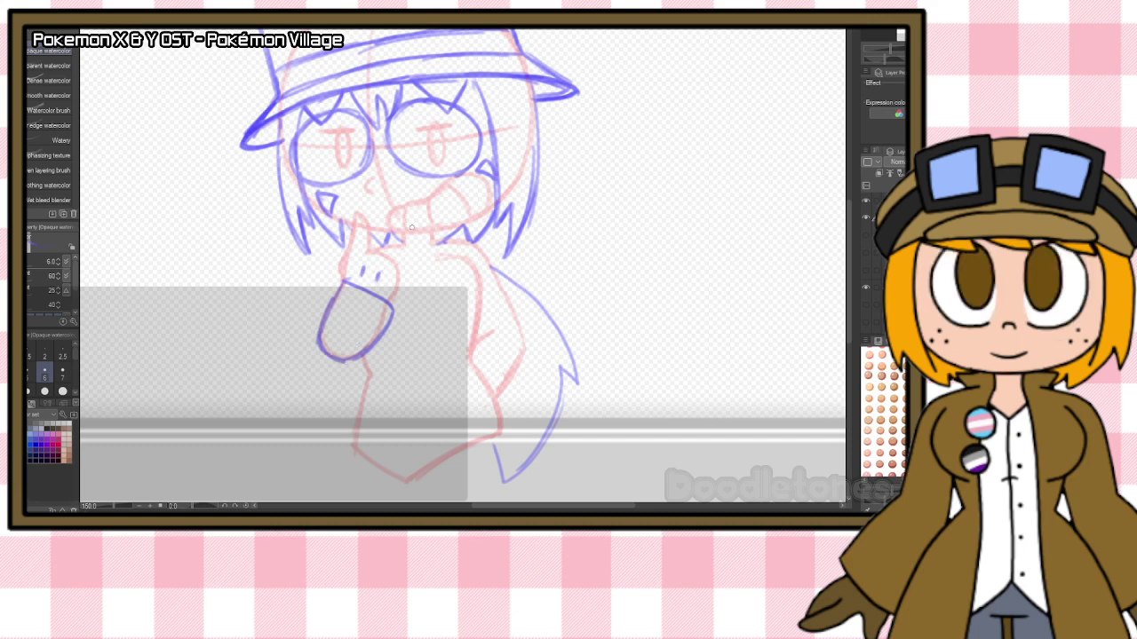
Draw the pointed collar under the chin and the long vertical edges of the shirt front.
{"action": "mouse_move", "coordinate": [447, 229]}
{"action": "left_mouse_down"}
{"action": "mouse_move", "coordinate": [427, 233]}
{"action": "mouse_move", "coordinate": [433, 242]}
{"action": "mouse_move", "coordinate": [463, 232]}
{"action": "left_mouse_up"}
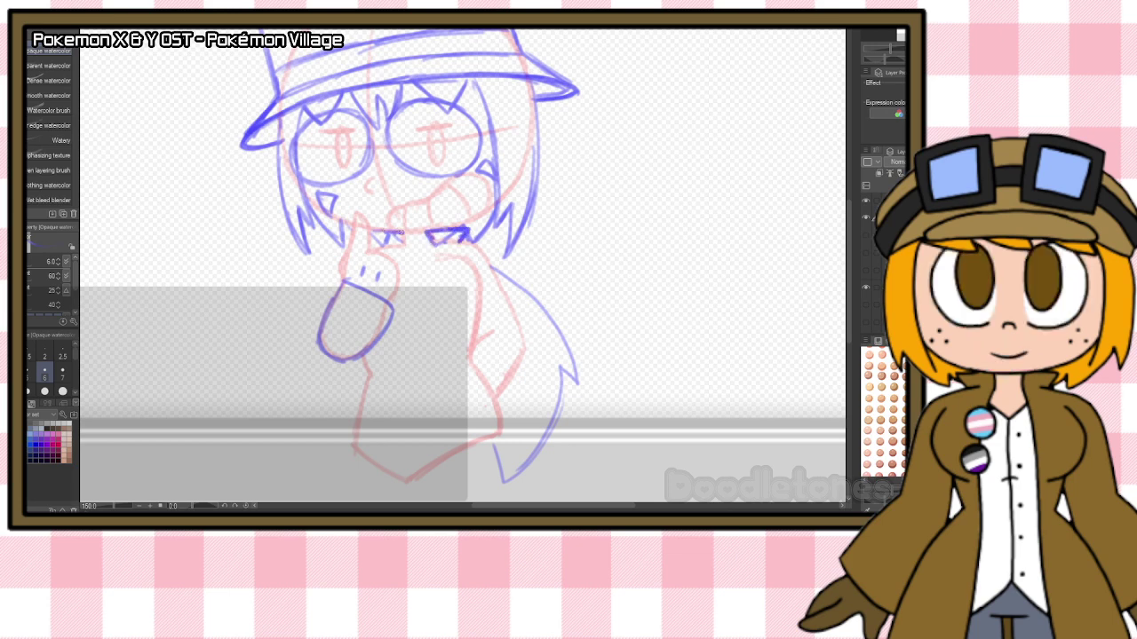
{"action": "left_click_drag", "start_coordinate": [372, 233], "coordinate": [398, 288]}
{"action": "mouse_move", "coordinate": [405, 241]}
{"action": "left_mouse_down"}
{"action": "mouse_move", "coordinate": [385, 483]}
{"action": "mouse_move", "coordinate": [441, 370]}
{"action": "mouse_move", "coordinate": [446, 458]}
{"action": "left_mouse_up"}
{"action": "left_click_drag", "start_coordinate": [435, 348], "coordinate": [447, 491]}
Draw the coat's flared lower panels on both sides and a row of buttons down the shirt front.
{"action": "left_click_drag", "start_coordinate": [510, 453], "coordinate": [514, 471]}
{"action": "left_click_drag", "start_coordinate": [508, 476], "coordinate": [436, 491]}
{"action": "mouse_move", "coordinate": [366, 362]}
{"action": "left_mouse_down"}
{"action": "mouse_move", "coordinate": [334, 471]}
{"action": "mouse_move", "coordinate": [393, 494]}
{"action": "left_mouse_up"}
{"action": "left_click_drag", "start_coordinate": [389, 449], "coordinate": [391, 494]}
{"action": "mouse_move", "coordinate": [405, 255]}
{"action": "left_mouse_down"}
{"action": "mouse_move", "coordinate": [437, 245]}
{"action": "mouse_move", "coordinate": [414, 467]}
{"action": "mouse_move", "coordinate": [436, 476]}
{"action": "left_mouse_up"}
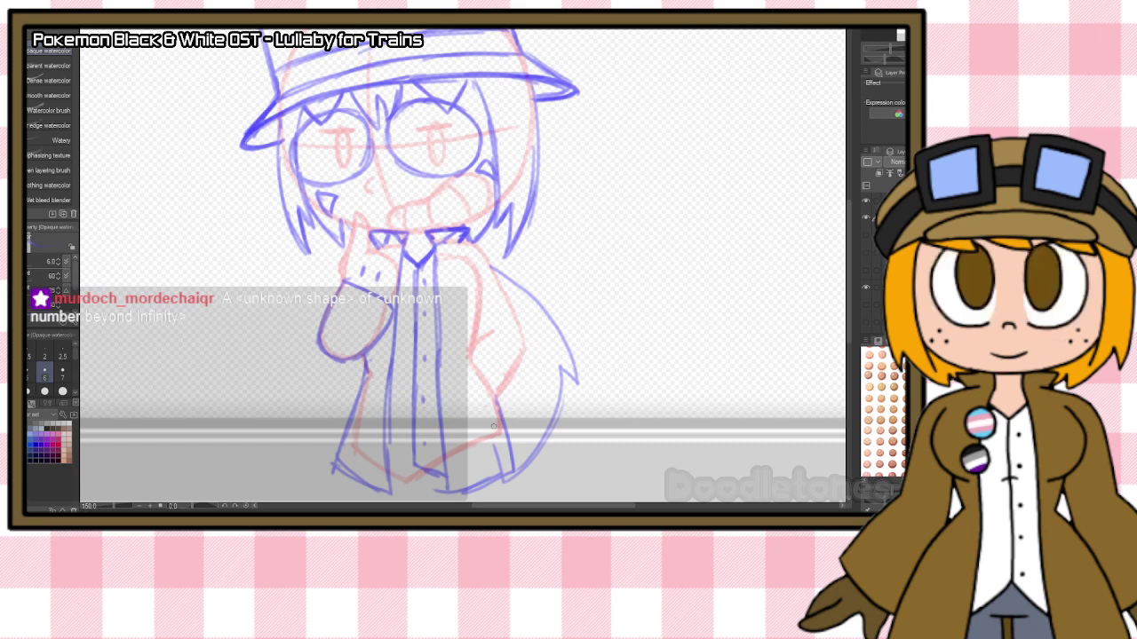
{"action": "scroll", "coordinate": [493, 427], "scroll_direction": "down", "scroll_amount": 4}
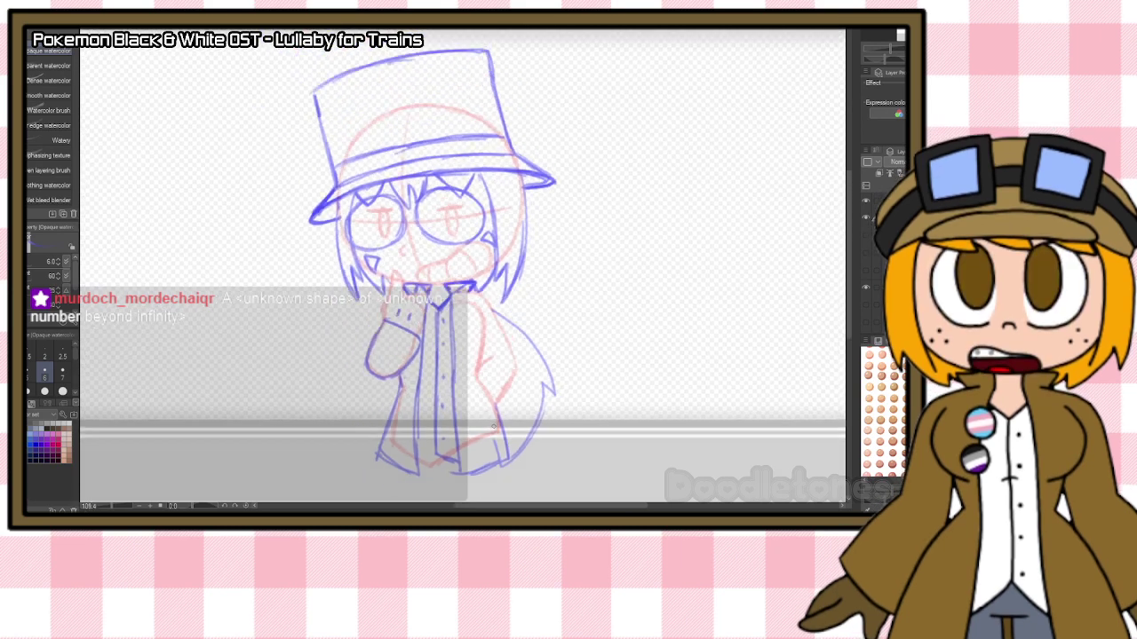
{"action": "scroll", "coordinate": [525, 327], "scroll_direction": "up", "scroll_amount": 2}
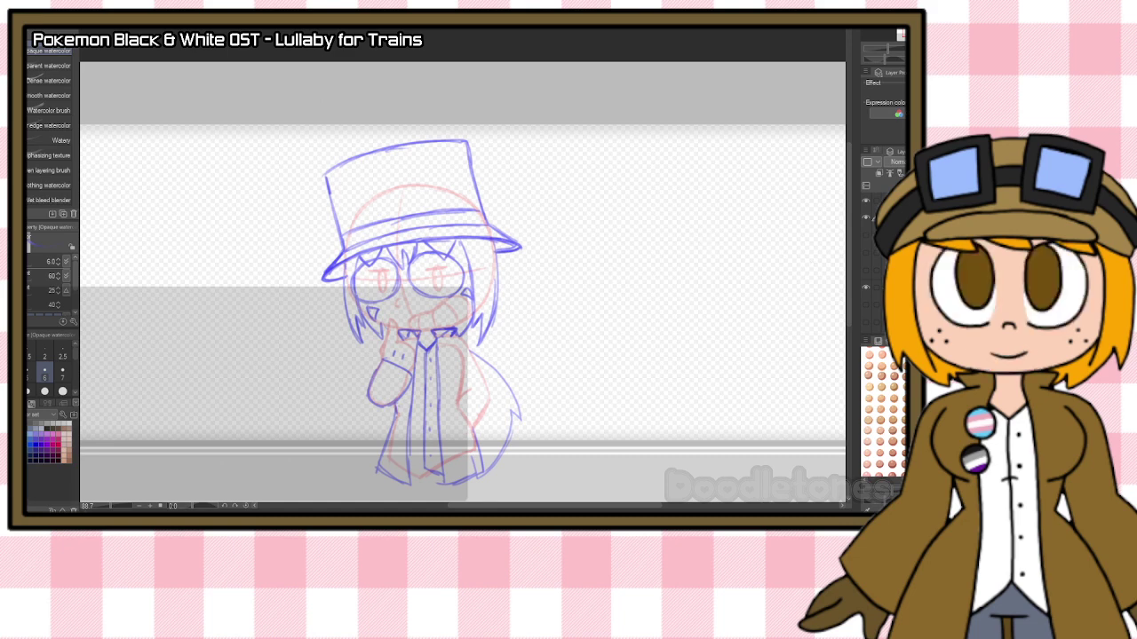
Hide the finished sketch and its base, and show the base pose with one arm across the body and one reaching down.
{"action": "scroll", "coordinate": [884, 258], "scroll_direction": "down", "scroll_amount": 3}
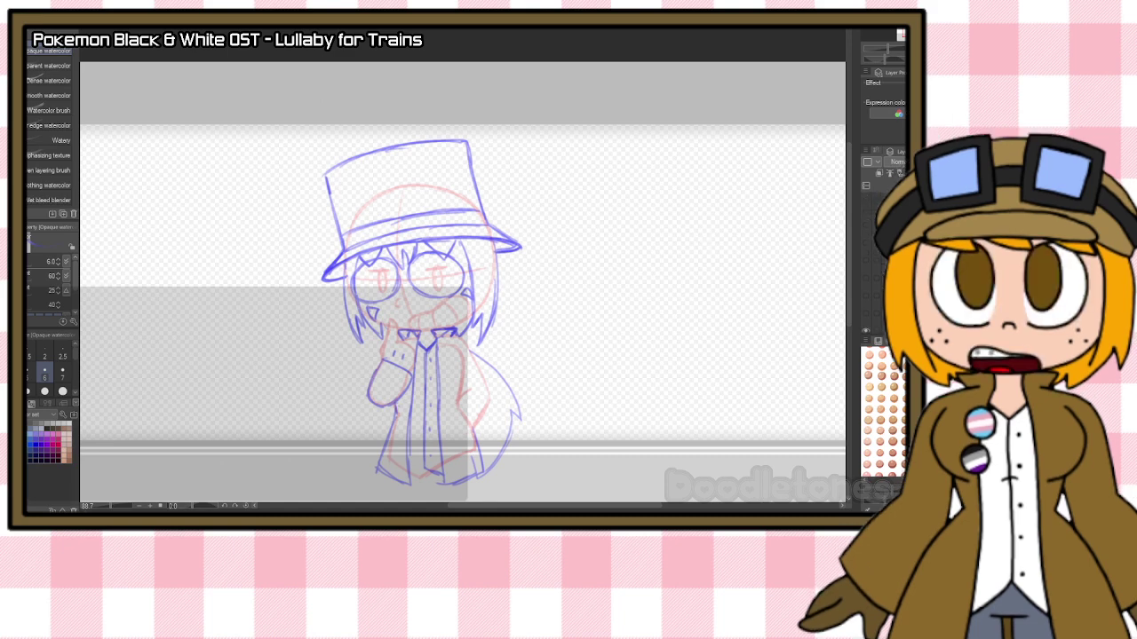
{"action": "left_click", "coordinate": [864, 317]}
{"action": "left_click", "coordinate": [866, 302]}
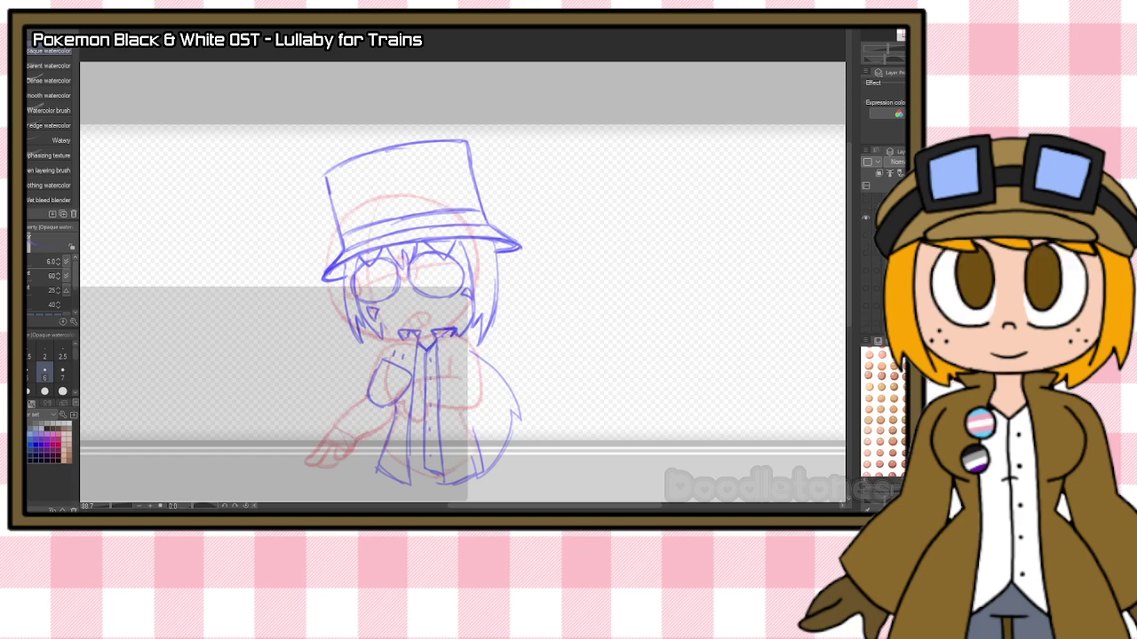
{"action": "left_click", "coordinate": [866, 217]}
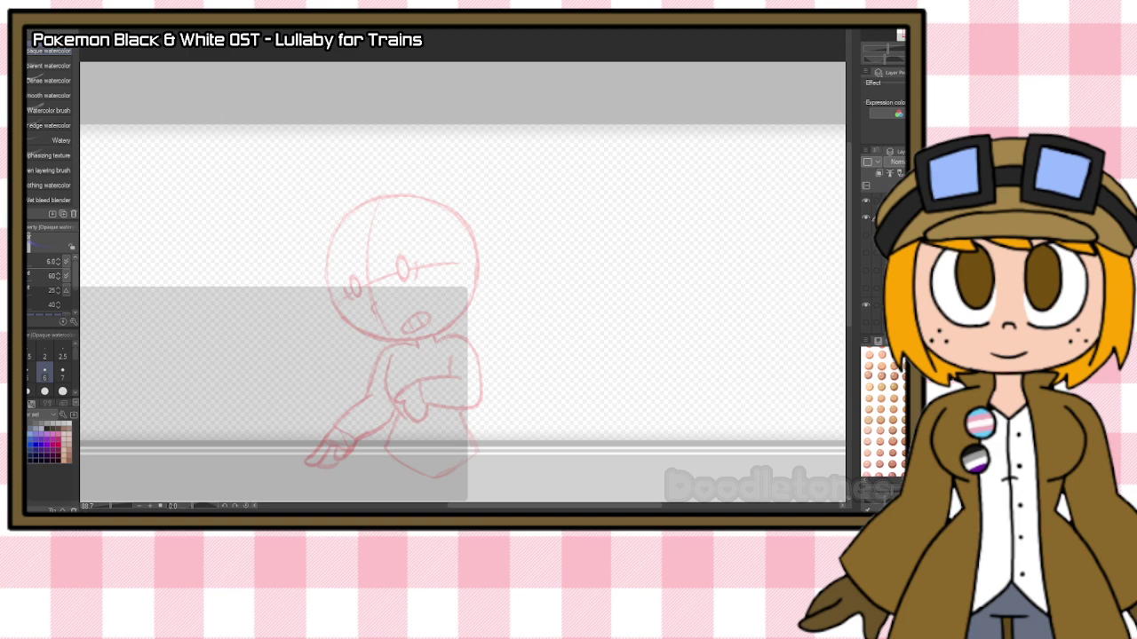
Draw two large rounded eye outlines around the red pupils on the tilted head.
{"action": "scroll", "coordinate": [365, 278], "scroll_direction": "up", "scroll_amount": 3}
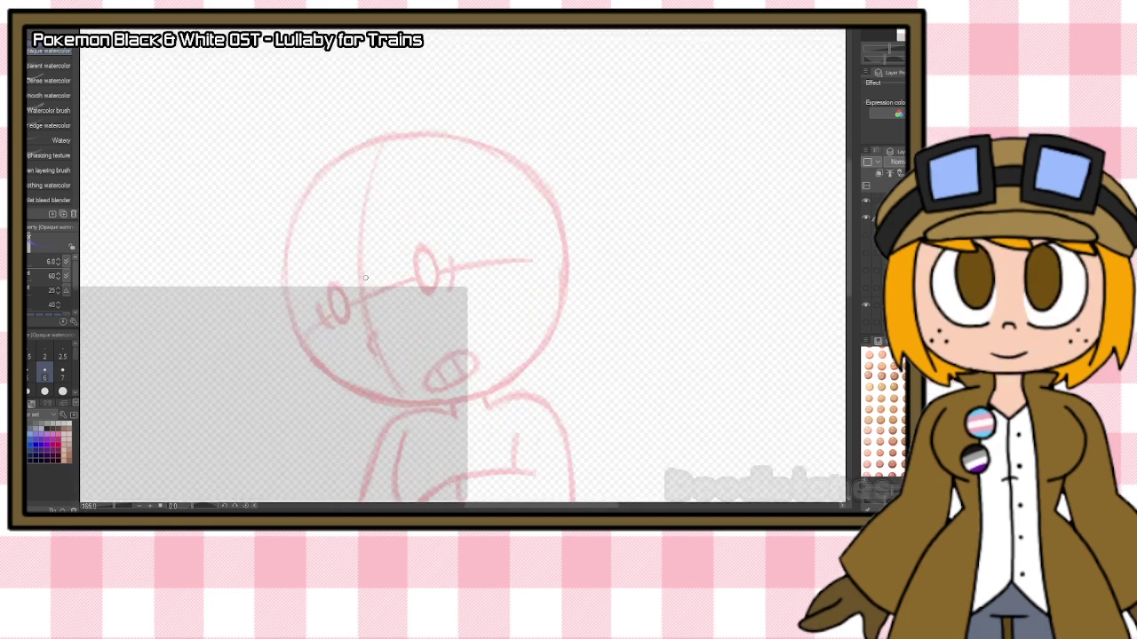
{"action": "scroll", "coordinate": [365, 278], "scroll_direction": "up", "scroll_amount": 1}
{"action": "mouse_move", "coordinate": [302, 282]}
{"action": "left_mouse_down"}
{"action": "mouse_move", "coordinate": [296, 327]}
{"action": "mouse_move", "coordinate": [313, 348]}
{"action": "mouse_move", "coordinate": [363, 321]}
{"action": "left_mouse_up"}
{"action": "mouse_move", "coordinate": [286, 306]}
{"action": "left_mouse_down"}
{"action": "mouse_move", "coordinate": [334, 259]}
{"action": "mouse_move", "coordinate": [368, 286]}
{"action": "mouse_move", "coordinate": [371, 328]}
{"action": "mouse_move", "coordinate": [354, 341]}
{"action": "left_mouse_up"}
{"action": "mouse_move", "coordinate": [404, 255]}
{"action": "left_mouse_down"}
{"action": "mouse_move", "coordinate": [470, 220]}
{"action": "mouse_move", "coordinate": [396, 266]}
{"action": "mouse_move", "coordinate": [503, 315]}
{"action": "left_mouse_up"}
{"action": "mouse_move", "coordinate": [425, 232]}
{"action": "left_mouse_down"}
{"action": "mouse_move", "coordinate": [523, 254]}
{"action": "mouse_move", "coordinate": [532, 277]}
{"action": "mouse_move", "coordinate": [520, 307]}
{"action": "mouse_move", "coordinate": [478, 321]}
{"action": "left_mouse_up"}
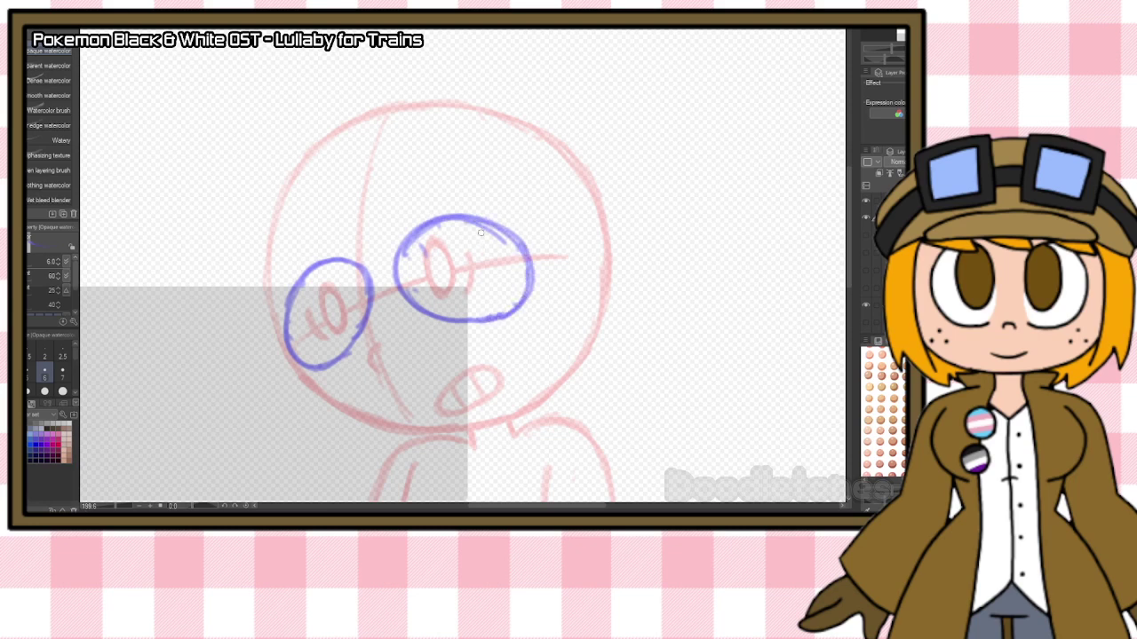
Lasso the right eye outline, move it slightly toward the left eye, and clear the selection.
{"action": "key", "text": "e"}
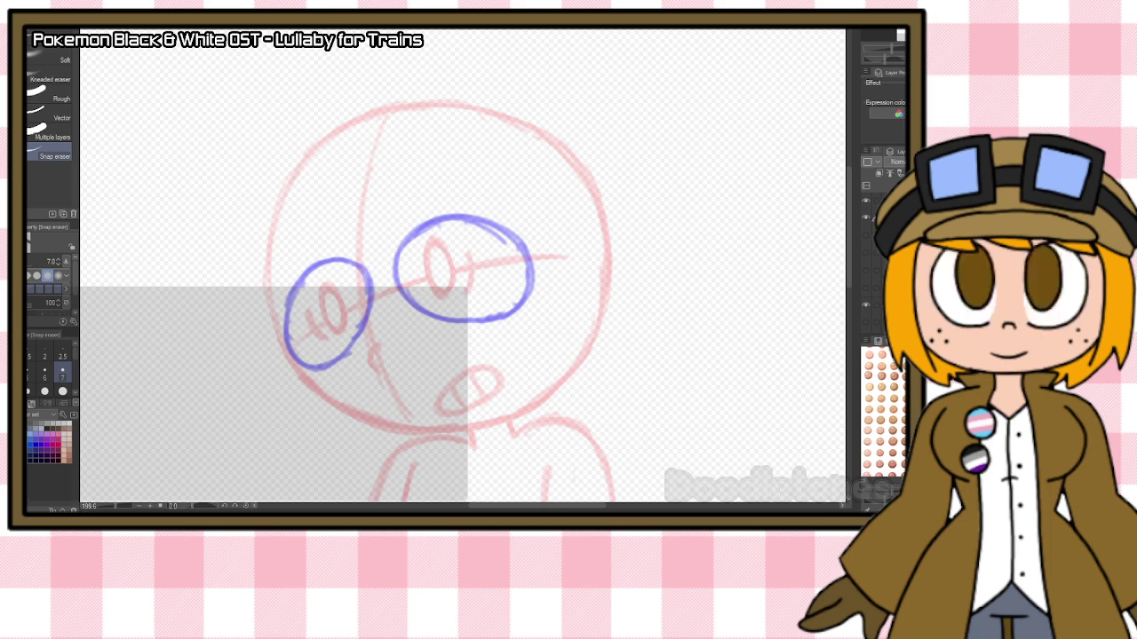
{"action": "key", "text": "m"}
{"action": "mouse_move", "coordinate": [435, 195]}
{"action": "left_mouse_down"}
{"action": "mouse_move", "coordinate": [535, 214]}
{"action": "mouse_move", "coordinate": [525, 212]}
{"action": "left_mouse_up"}
{"action": "left_click", "coordinate": [509, 361]}
{"action": "left_click_drag", "start_coordinate": [497, 313], "coordinate": [486, 314]}
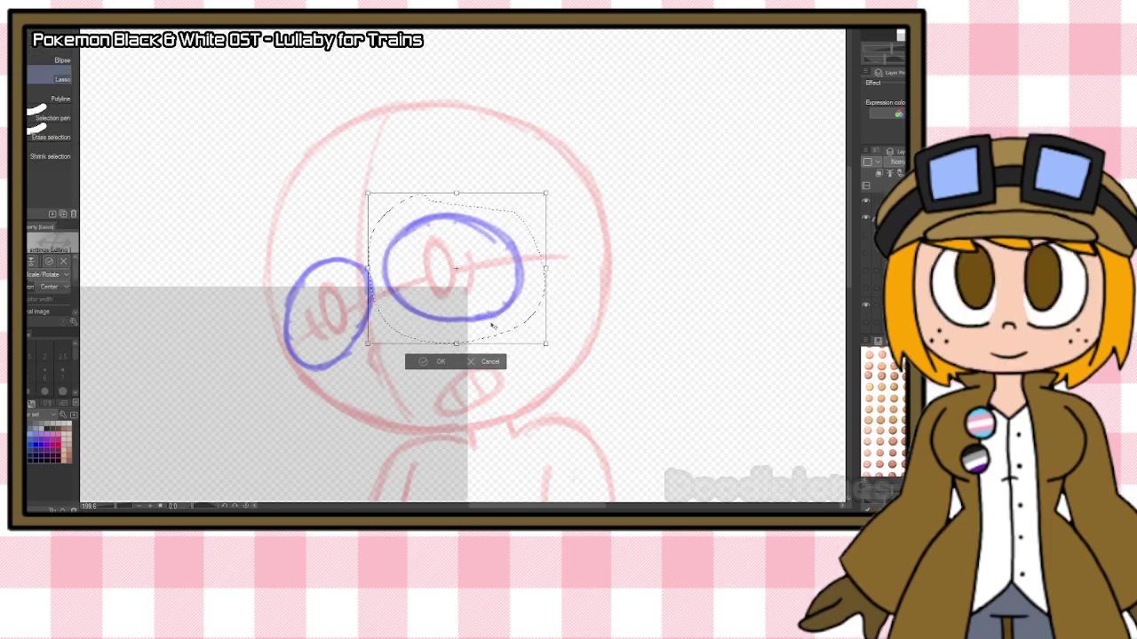
{"action": "left_click", "coordinate": [423, 361]}
{"action": "left_click", "coordinate": [592, 274]}
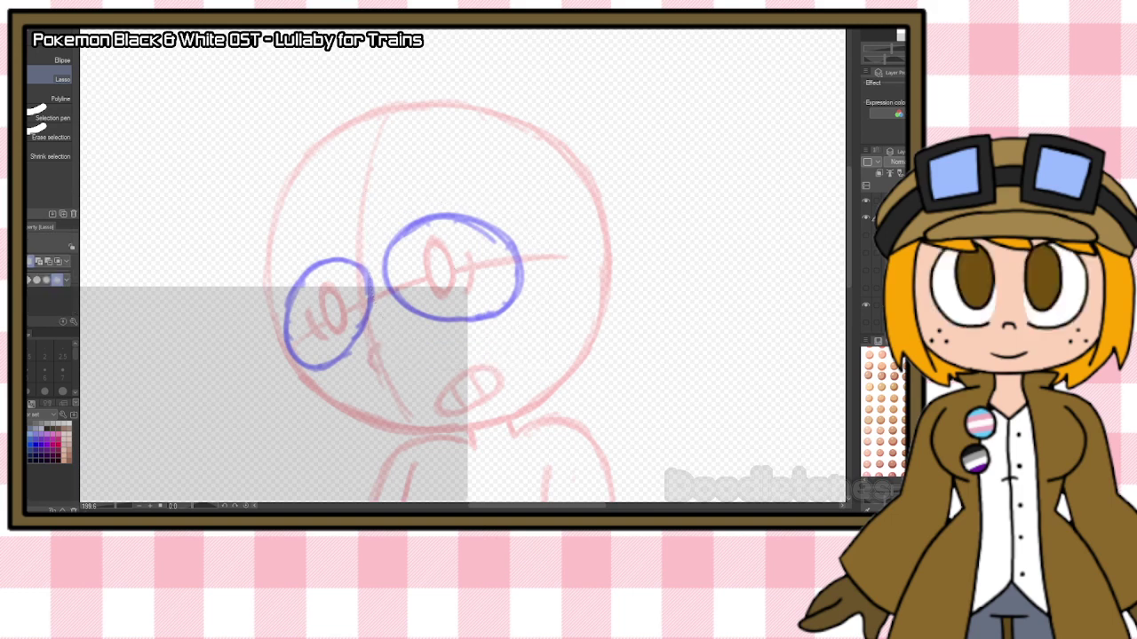
Add two small dots by the mouth and a small triangular mark below each eye.
{"action": "key", "text": "b"}
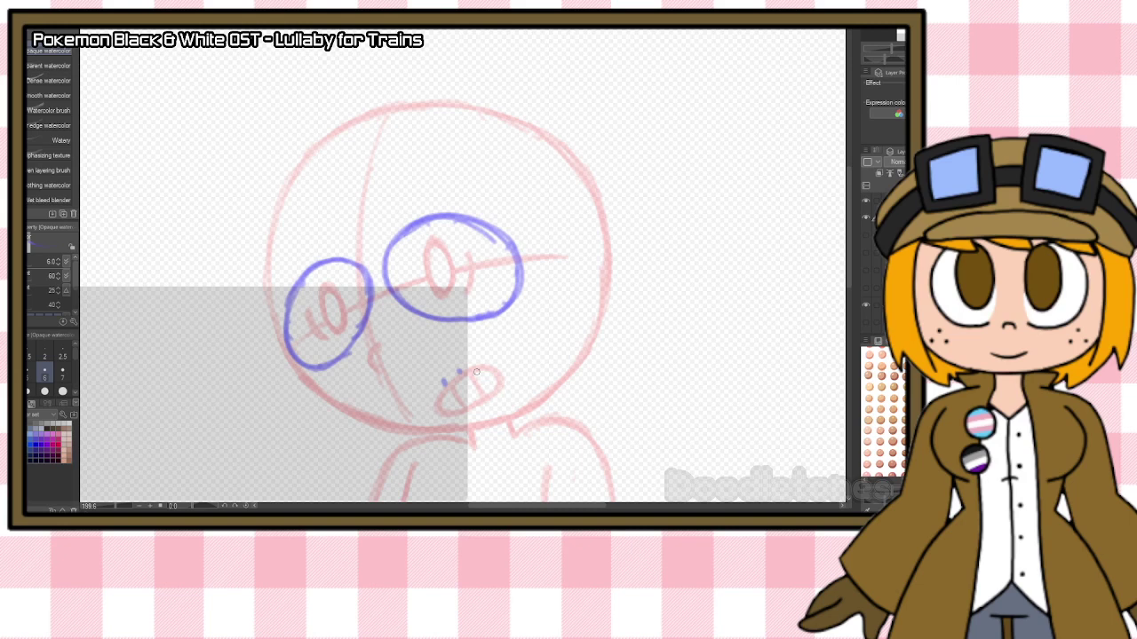
{"action": "mouse_move", "coordinate": [519, 318]}
{"action": "left_mouse_down"}
{"action": "mouse_move", "coordinate": [531, 302]}
{"action": "mouse_move", "coordinate": [545, 324]}
{"action": "mouse_move", "coordinate": [521, 321]}
{"action": "mouse_move", "coordinate": [543, 317]}
{"action": "left_mouse_up"}
{"action": "left_click_drag", "start_coordinate": [312, 380], "coordinate": [332, 399]}
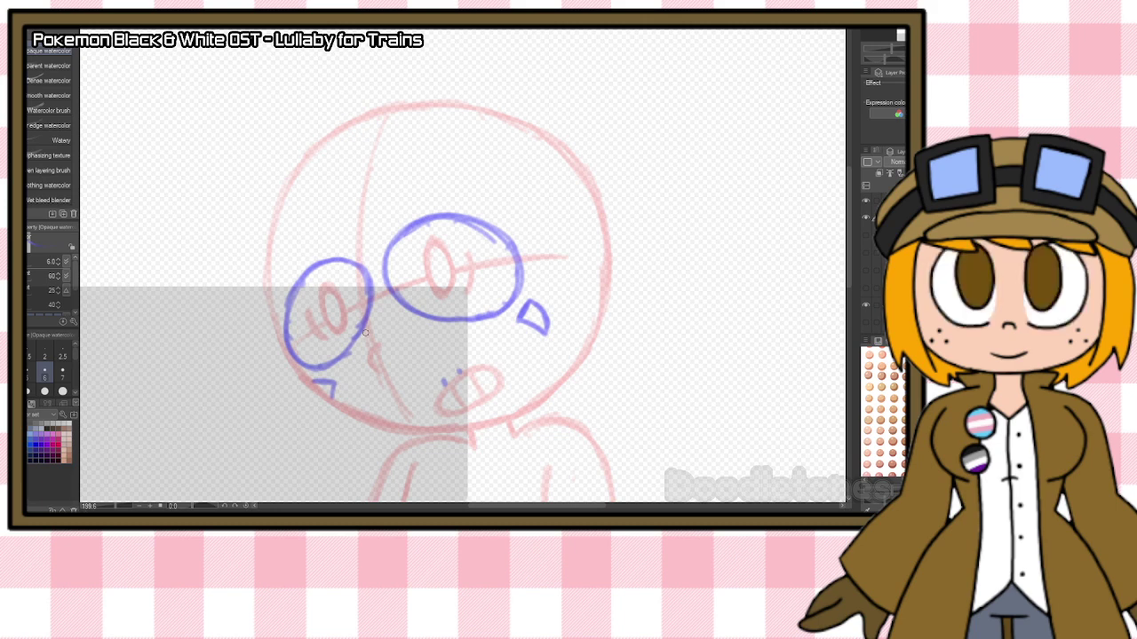
Sketch the hat's curved brim across the forehead with rounded ends extending past both sides of the head.
{"action": "scroll", "coordinate": [393, 350], "scroll_direction": "down", "scroll_amount": 3}
{"action": "scroll", "coordinate": [496, 413], "scroll_direction": "up", "scroll_amount": 1}
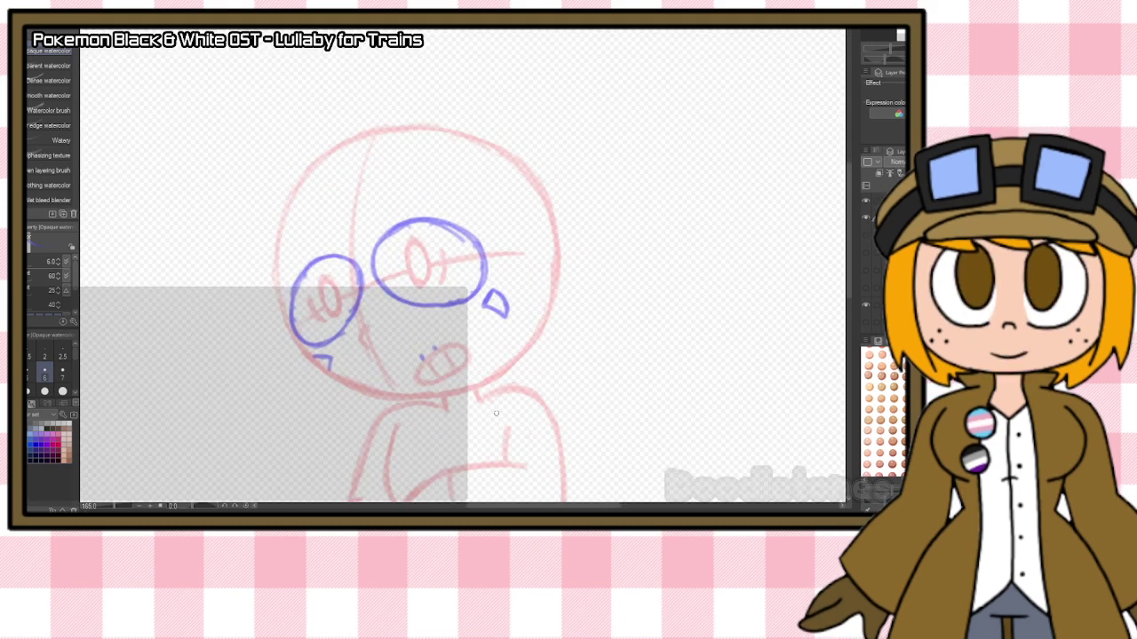
{"action": "left_click_drag", "start_coordinate": [253, 324], "coordinate": [400, 197]}
{"action": "left_click_drag", "start_coordinate": [272, 288], "coordinate": [452, 197]}
{"action": "mouse_move", "coordinate": [330, 233]}
{"action": "left_mouse_down"}
{"action": "mouse_move", "coordinate": [558, 196]}
{"action": "mouse_move", "coordinate": [566, 227]}
{"action": "left_mouse_up"}
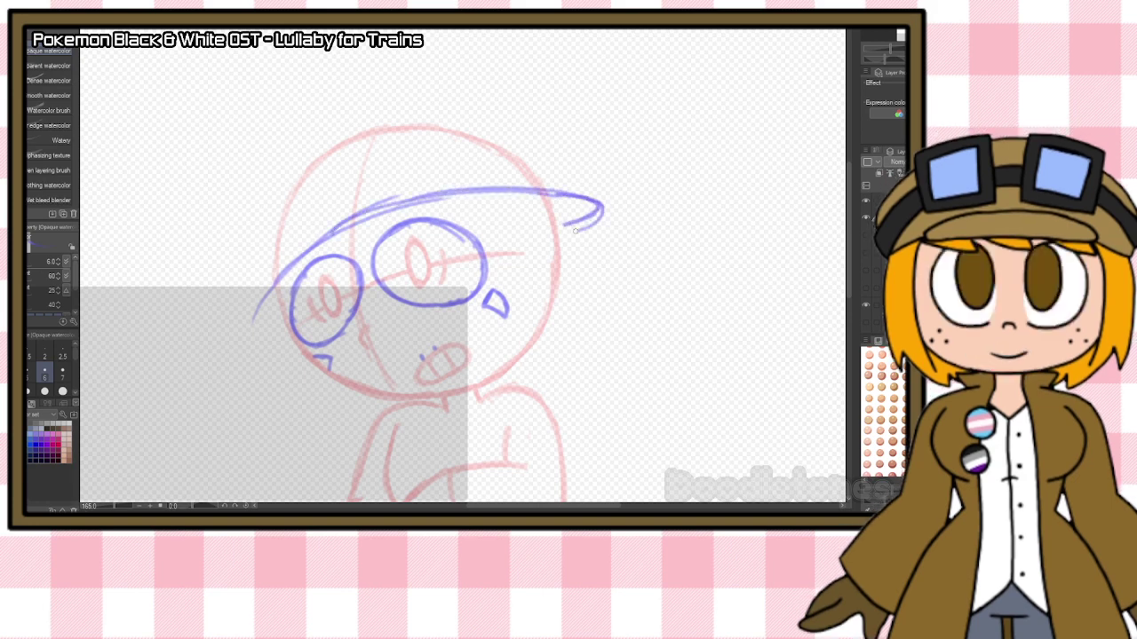
{"action": "mouse_move", "coordinate": [272, 278]}
{"action": "left_mouse_down"}
{"action": "mouse_move", "coordinate": [245, 330]}
{"action": "mouse_move", "coordinate": [285, 285]}
{"action": "mouse_move", "coordinate": [231, 167]}
{"action": "mouse_move", "coordinate": [270, 267]}
{"action": "left_mouse_up"}
Draw the slanted sides and curved top edge of the hat's crown above the brim.
{"action": "left_click_drag", "start_coordinate": [249, 208], "coordinate": [274, 277]}
{"action": "left_click_drag", "start_coordinate": [521, 95], "coordinate": [540, 187]}
{"action": "left_click_drag", "start_coordinate": [514, 69], "coordinate": [533, 163]}
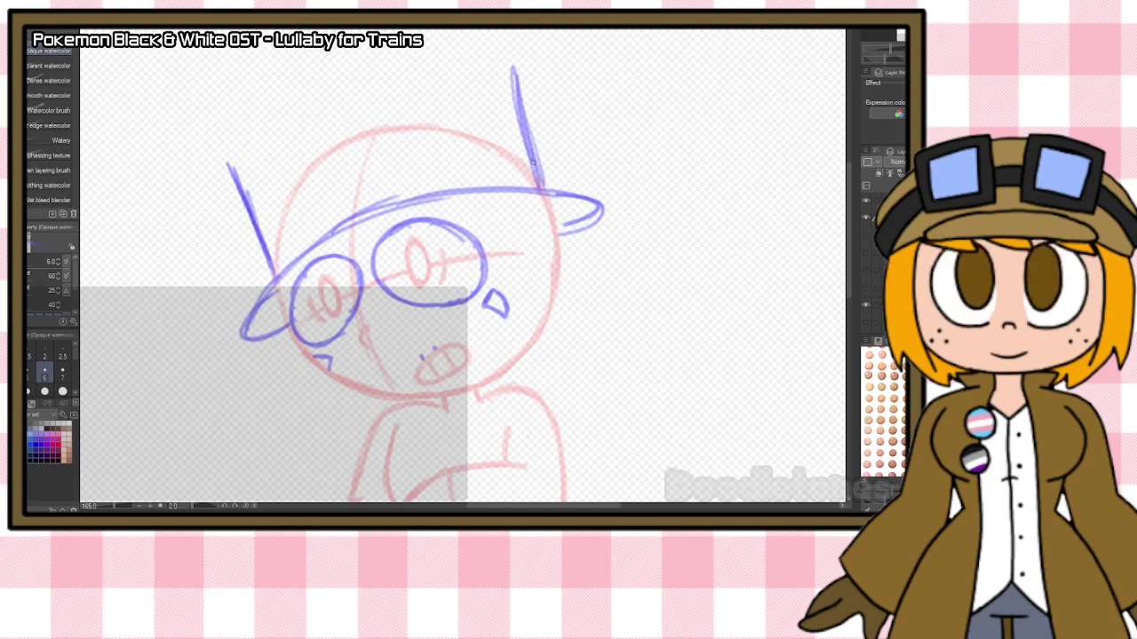
{"action": "mouse_move", "coordinate": [222, 167]}
{"action": "left_mouse_down"}
{"action": "mouse_move", "coordinate": [219, 140]}
{"action": "mouse_move", "coordinate": [307, 81]}
{"action": "mouse_move", "coordinate": [444, 46]}
{"action": "mouse_move", "coordinate": [518, 58]}
{"action": "mouse_move", "coordinate": [517, 104]}
{"action": "left_mouse_up"}
Add a curved band line across the base of the hat crown, just above the brim.
{"action": "mouse_move", "coordinate": [274, 263]}
{"action": "left_mouse_down"}
{"action": "mouse_move", "coordinate": [331, 215]}
{"action": "mouse_move", "coordinate": [407, 183]}
{"action": "left_mouse_up"}
{"action": "left_click_drag", "start_coordinate": [329, 217], "coordinate": [493, 168]}
{"action": "left_click_drag", "start_coordinate": [381, 189], "coordinate": [532, 168]}
{"action": "left_click_drag", "start_coordinate": [364, 203], "coordinate": [537, 167]}
{"action": "left_click_drag", "start_coordinate": [271, 257], "coordinate": [339, 206]}
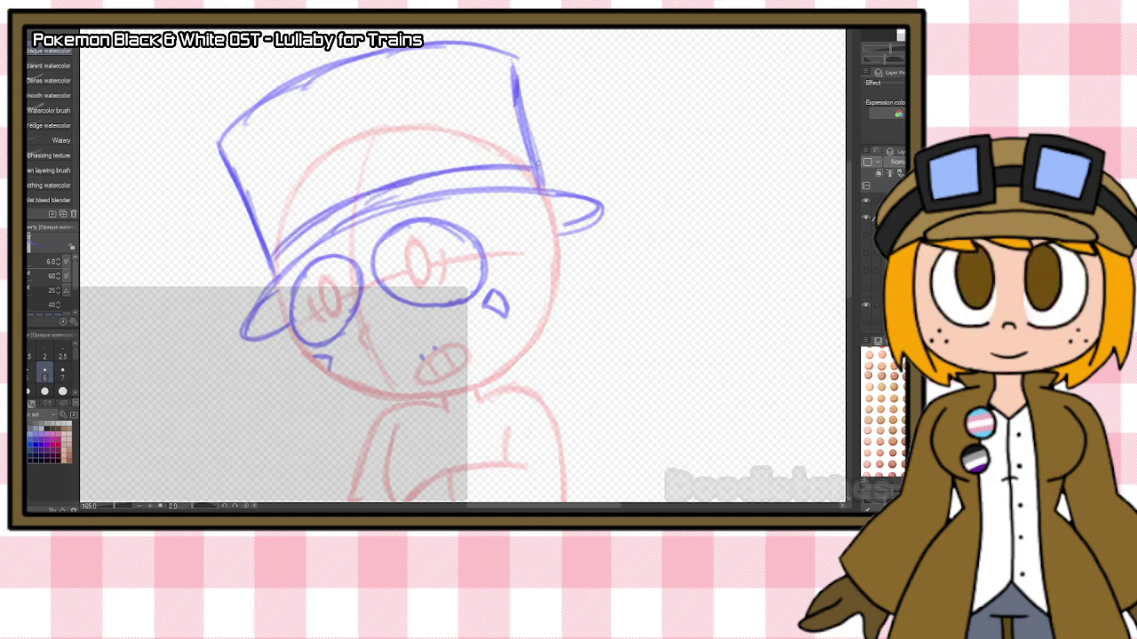
Draw jagged bangs hanging from under the brim over the left eye and between the eyes.
{"action": "scroll", "coordinate": [462, 267], "scroll_direction": "down", "scroll_amount": 2}
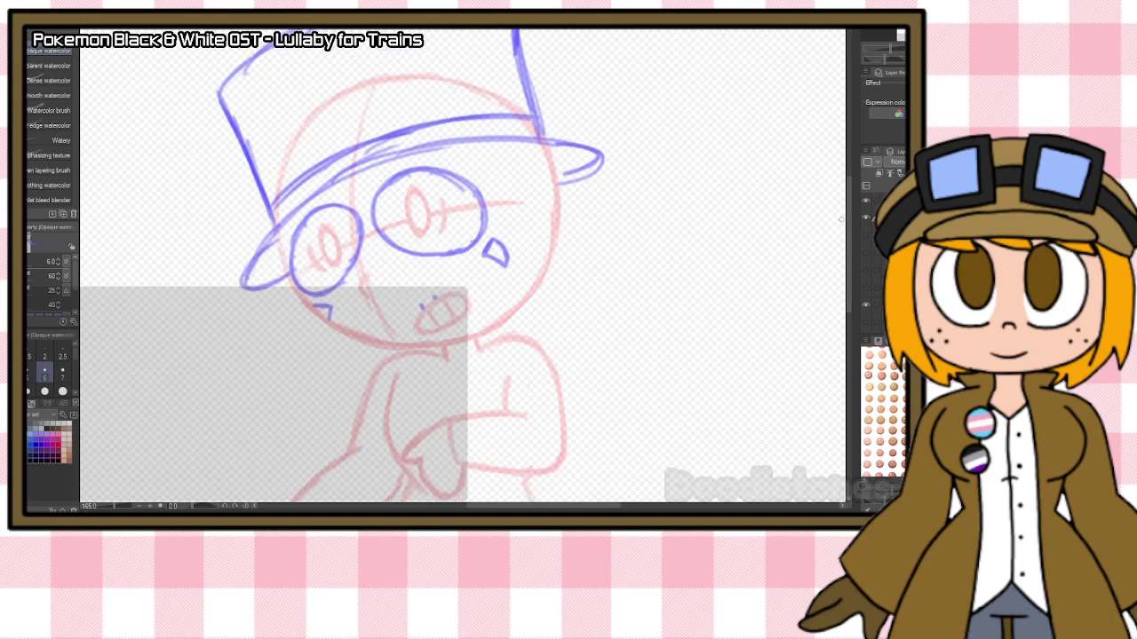
{"action": "left_click_drag", "start_coordinate": [330, 189], "coordinate": [361, 211]}
{"action": "mouse_move", "coordinate": [364, 171]}
{"action": "left_mouse_down"}
{"action": "mouse_move", "coordinate": [366, 216]}
{"action": "mouse_move", "coordinate": [295, 266]}
{"action": "left_mouse_up"}
{"action": "left_click_drag", "start_coordinate": [270, 238], "coordinate": [299, 270]}
{"action": "left_click_drag", "start_coordinate": [304, 215], "coordinate": [280, 274]}
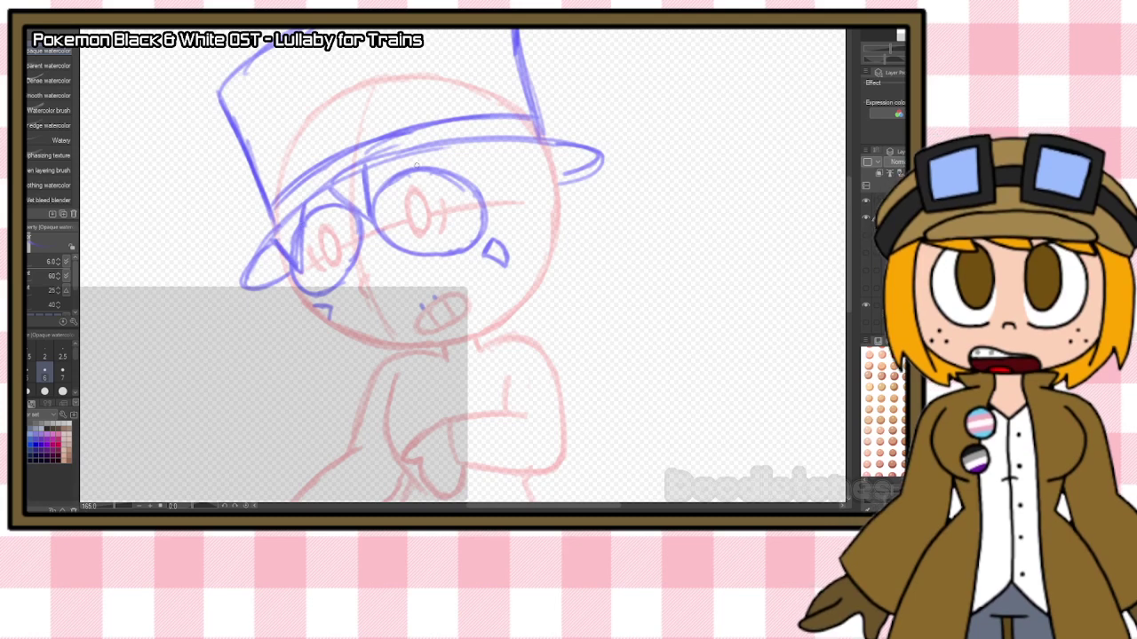
Draw the bangs over the right eye and a long hair lock with pointed tips down the right side of the face.
{"action": "left_click_drag", "start_coordinate": [467, 144], "coordinate": [460, 203]}
{"action": "mouse_move", "coordinate": [472, 146]}
{"action": "left_mouse_down"}
{"action": "mouse_move", "coordinate": [462, 192]}
{"action": "mouse_move", "coordinate": [517, 232]}
{"action": "left_mouse_up"}
{"action": "left_click_drag", "start_coordinate": [502, 162], "coordinate": [507, 174]}
{"action": "left_click_drag", "start_coordinate": [516, 168], "coordinate": [527, 284]}
{"action": "mouse_move", "coordinate": [516, 215]}
{"action": "left_mouse_down"}
{"action": "mouse_move", "coordinate": [535, 316]}
{"action": "mouse_move", "coordinate": [544, 277]}
{"action": "left_mouse_up"}
{"action": "left_click_drag", "start_coordinate": [559, 180], "coordinate": [553, 334]}
{"action": "left_click_drag", "start_coordinate": [544, 282], "coordinate": [552, 327]}
{"action": "left_click_drag", "start_coordinate": [486, 146], "coordinate": [506, 186]}
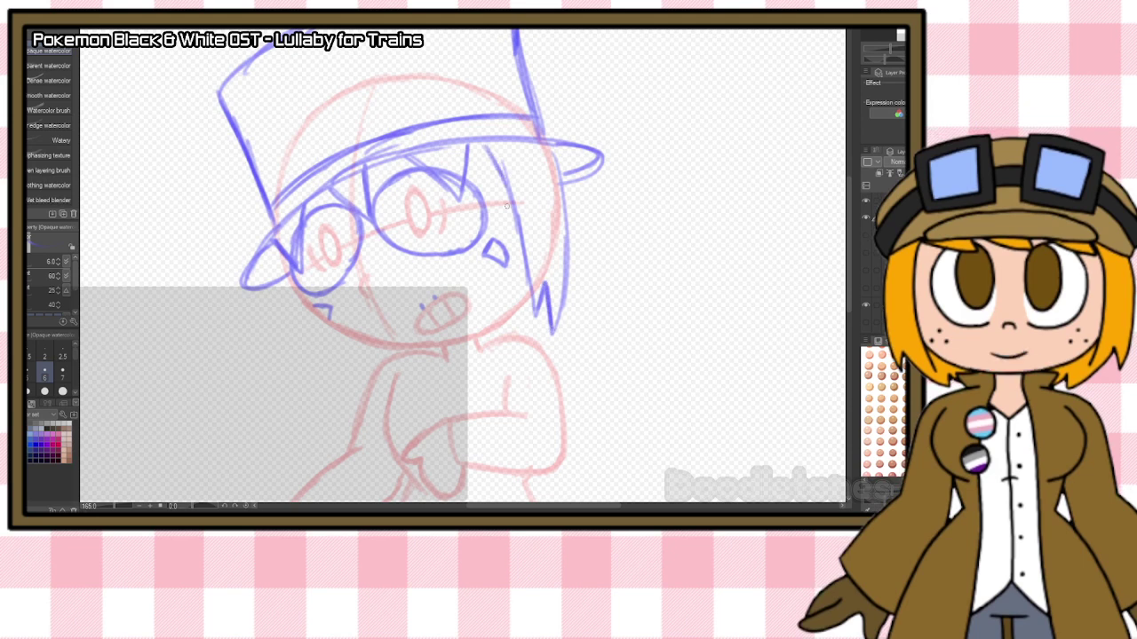
Draw the left hair lock with pointed tips and small hair spikes along the right side of the jaw.
{"action": "left_click_drag", "start_coordinate": [286, 265], "coordinate": [336, 377]}
{"action": "mouse_move", "coordinate": [345, 334]}
{"action": "left_mouse_down"}
{"action": "mouse_move", "coordinate": [355, 369]}
{"action": "mouse_move", "coordinate": [317, 350]}
{"action": "mouse_move", "coordinate": [357, 400]}
{"action": "mouse_move", "coordinate": [342, 360]}
{"action": "mouse_move", "coordinate": [383, 359]}
{"action": "left_mouse_up"}
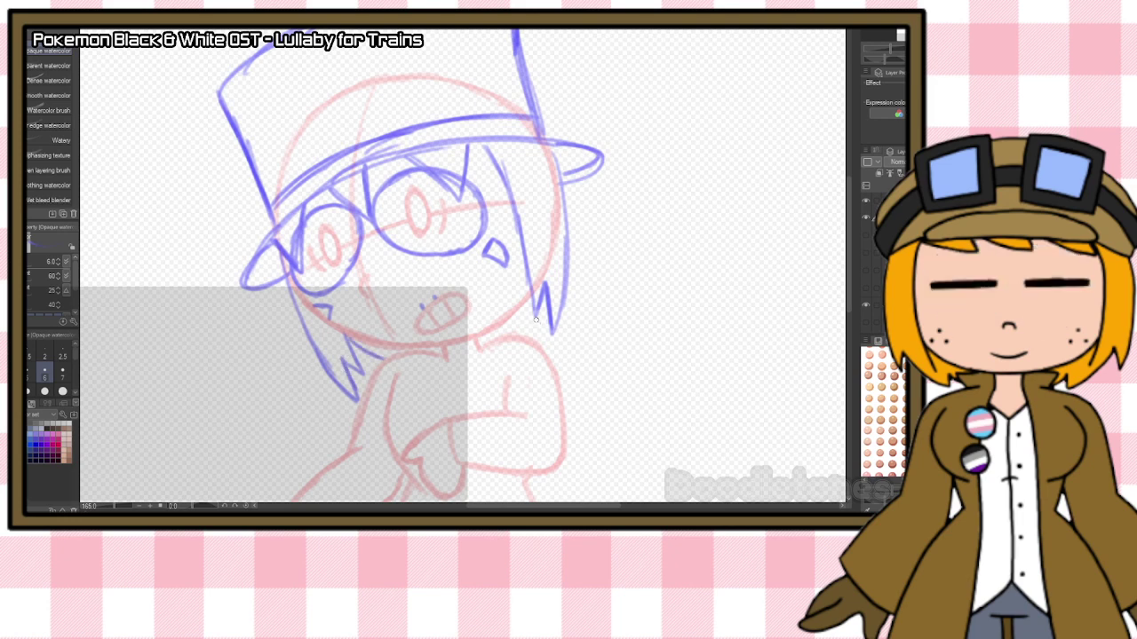
{"action": "mouse_move", "coordinate": [543, 304]}
{"action": "left_mouse_down"}
{"action": "mouse_move", "coordinate": [530, 341]}
{"action": "mouse_move", "coordinate": [490, 342]}
{"action": "left_mouse_up"}
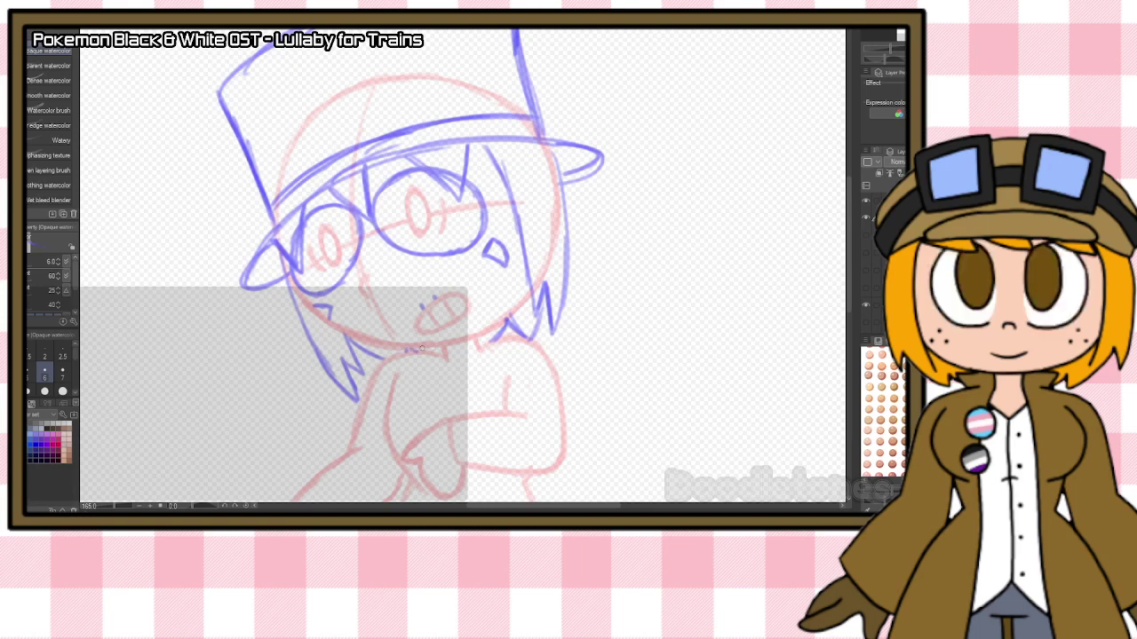
Outline the cape's right edge with pointed tips behind the body and erase its top end where it overlaps the shoulder.
{"action": "scroll", "coordinate": [422, 348], "scroll_direction": "down", "scroll_amount": 3}
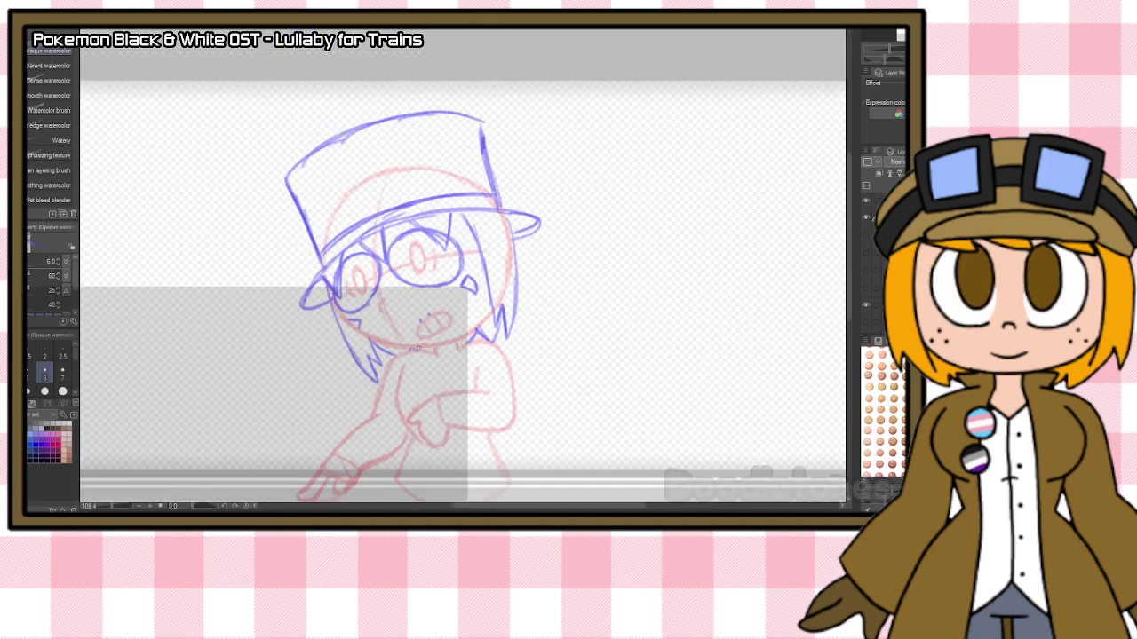
{"action": "left_click_drag", "start_coordinate": [848, 260], "coordinate": [848, 270]}
{"action": "mouse_move", "coordinate": [472, 320]}
{"action": "left_mouse_down"}
{"action": "mouse_move", "coordinate": [557, 408]}
{"action": "mouse_move", "coordinate": [541, 403]}
{"action": "mouse_move", "coordinate": [516, 473]}
{"action": "mouse_move", "coordinate": [491, 485]}
{"action": "left_mouse_up"}
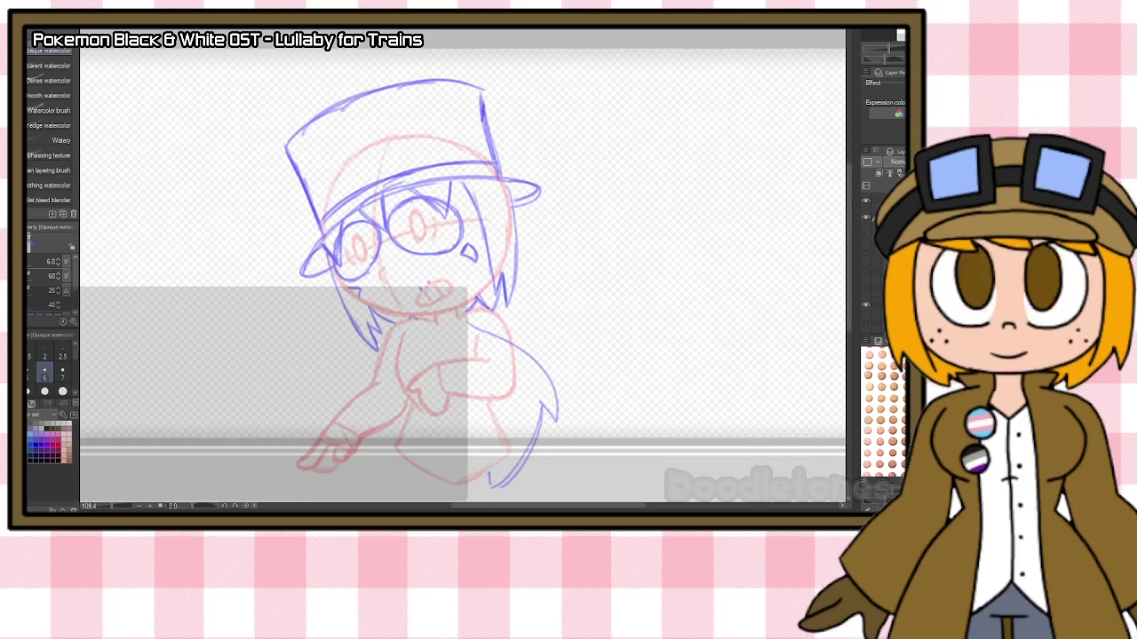
{"action": "key", "text": "e"}
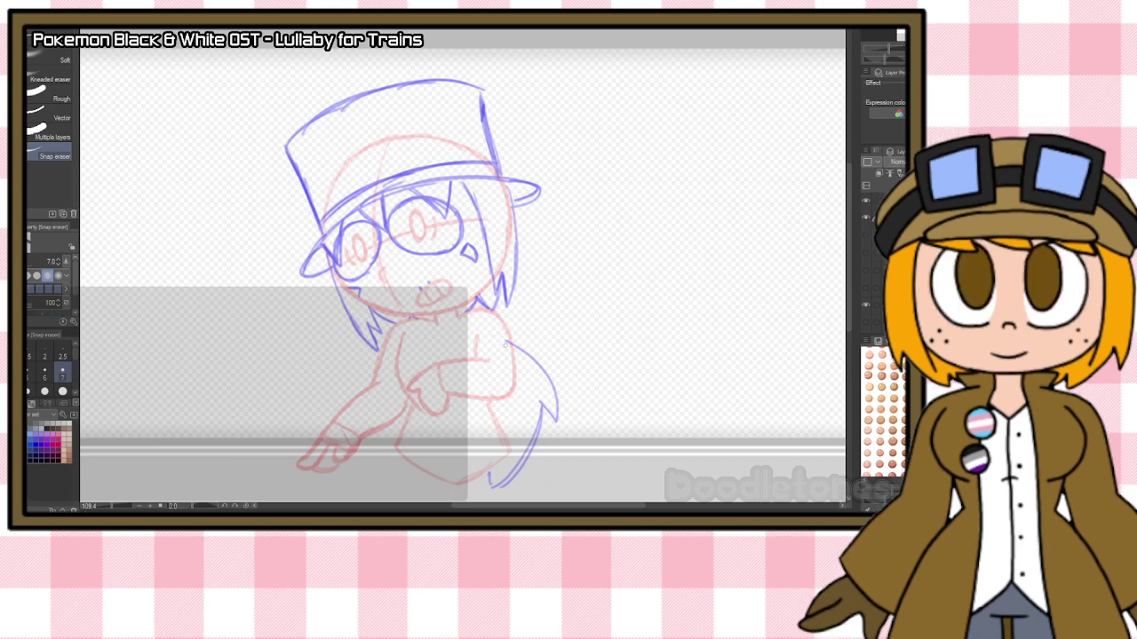
{"action": "key", "text": "b"}
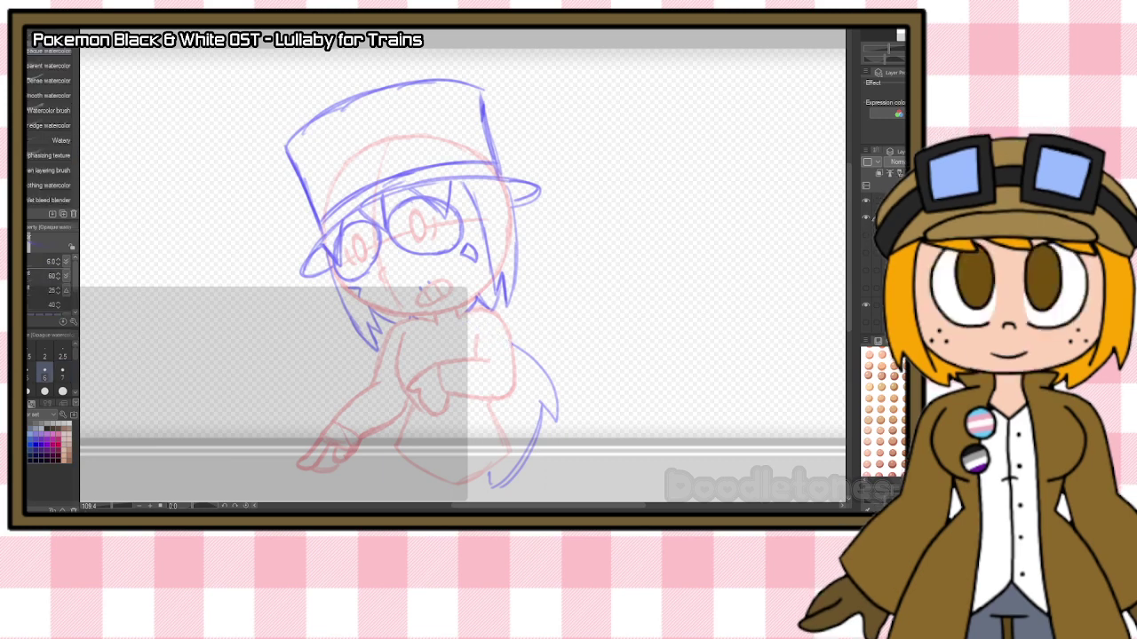
Draw the collar and the open coat with flared lower panels, including the sleeve of the arm across the body.
{"action": "left_click_drag", "start_coordinate": [448, 310], "coordinate": [480, 299]}
{"action": "mouse_move", "coordinate": [453, 323]}
{"action": "left_mouse_down"}
{"action": "mouse_move", "coordinate": [451, 364]}
{"action": "mouse_move", "coordinate": [420, 377]}
{"action": "mouse_move", "coordinate": [422, 460]}
{"action": "left_mouse_up"}
{"action": "mouse_move", "coordinate": [426, 401]}
{"action": "left_mouse_down"}
{"action": "mouse_move", "coordinate": [413, 468]}
{"action": "mouse_move", "coordinate": [390, 456]}
{"action": "mouse_move", "coordinate": [411, 500]}
{"action": "left_mouse_up"}
{"action": "left_click_drag", "start_coordinate": [460, 399], "coordinate": [474, 499]}
{"action": "left_click_drag", "start_coordinate": [517, 451], "coordinate": [485, 494]}
{"action": "mouse_move", "coordinate": [443, 373]}
{"action": "left_mouse_down"}
{"action": "mouse_move", "coordinate": [455, 412]}
{"action": "mouse_move", "coordinate": [509, 395]}
{"action": "left_mouse_up"}
{"action": "mouse_move", "coordinate": [488, 356]}
{"action": "left_mouse_down"}
{"action": "mouse_move", "coordinate": [463, 359]}
{"action": "mouse_move", "coordinate": [512, 375]}
{"action": "left_mouse_up"}
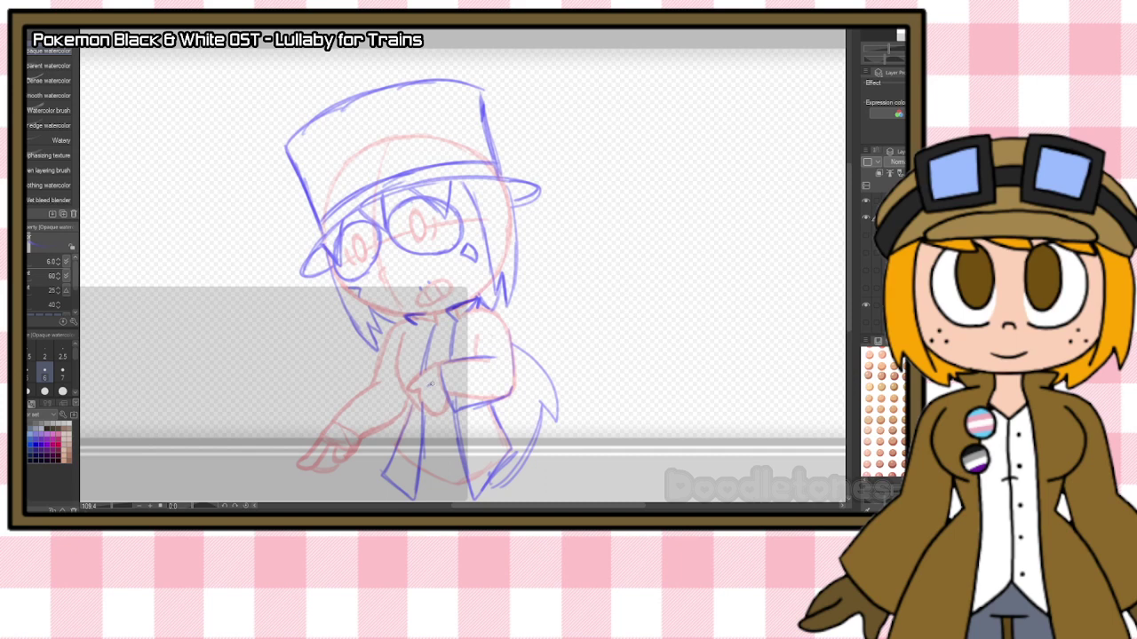
Outline the flared sleeve of the arm reaching down, from its wide cuff up to the shoulder.
{"action": "left_click_drag", "start_coordinate": [336, 455], "coordinate": [371, 420]}
{"action": "left_click_drag", "start_coordinate": [369, 450], "coordinate": [400, 419]}
{"action": "mouse_move", "coordinate": [385, 437]}
{"action": "left_mouse_down"}
{"action": "mouse_move", "coordinate": [405, 405]}
{"action": "mouse_move", "coordinate": [391, 390]}
{"action": "mouse_move", "coordinate": [335, 418]}
{"action": "left_mouse_up"}
{"action": "left_click_drag", "start_coordinate": [380, 382], "coordinate": [347, 406]}
{"action": "left_click_drag", "start_coordinate": [387, 343], "coordinate": [377, 381]}
{"action": "left_click_drag", "start_coordinate": [406, 322], "coordinate": [379, 367]}
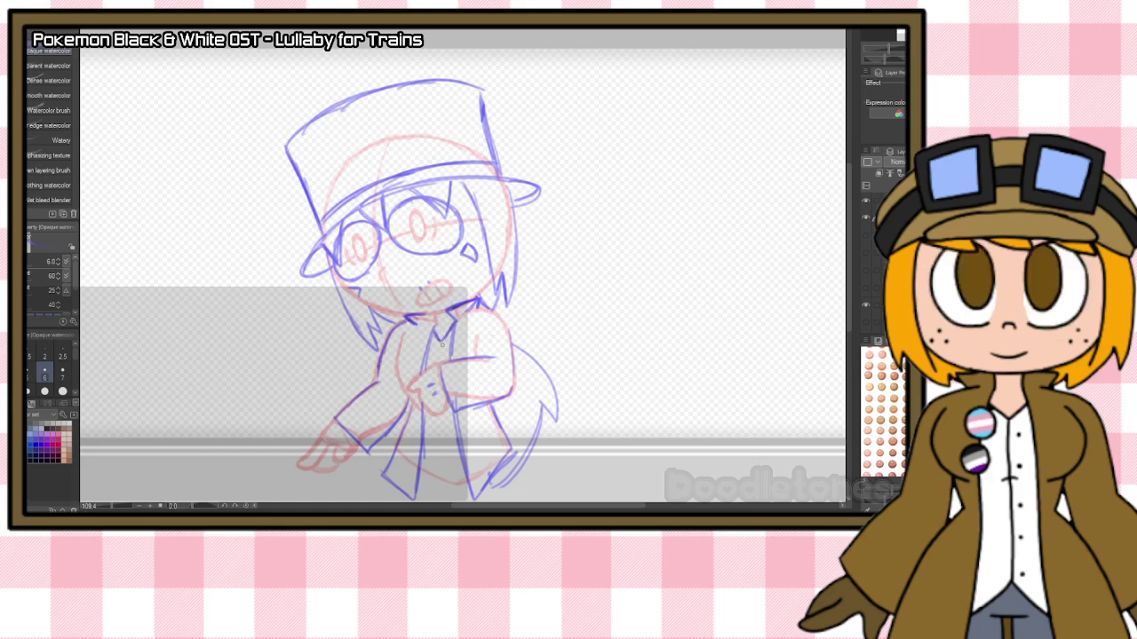
Add buttons down the lower shirt front and draw a thick circle over the reaching hand.
{"action": "left_click_drag", "start_coordinate": [438, 417], "coordinate": [439, 481]}
{"action": "scroll", "coordinate": [494, 410], "scroll_direction": "down", "scroll_amount": 2}
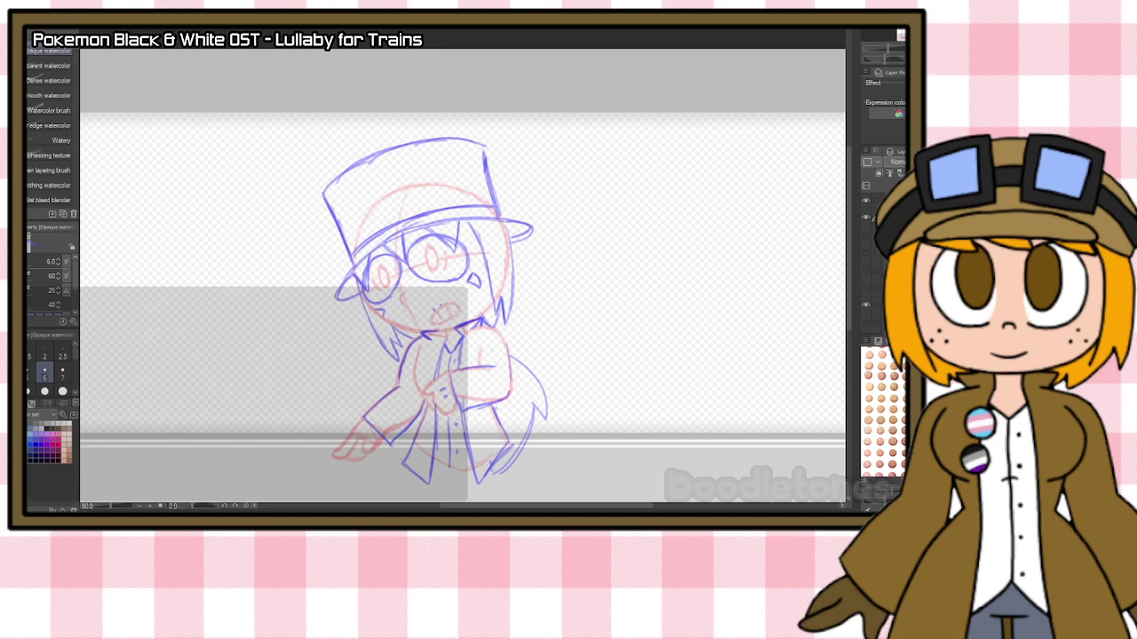
{"action": "scroll", "coordinate": [495, 410], "scroll_direction": "up", "scroll_amount": 1}
{"action": "mouse_move", "coordinate": [336, 427]}
{"action": "left_mouse_down"}
{"action": "mouse_move", "coordinate": [320, 444]}
{"action": "mouse_move", "coordinate": [337, 423]}
{"action": "mouse_move", "coordinate": [318, 431]}
{"action": "mouse_move", "coordinate": [348, 446]}
{"action": "left_mouse_up"}
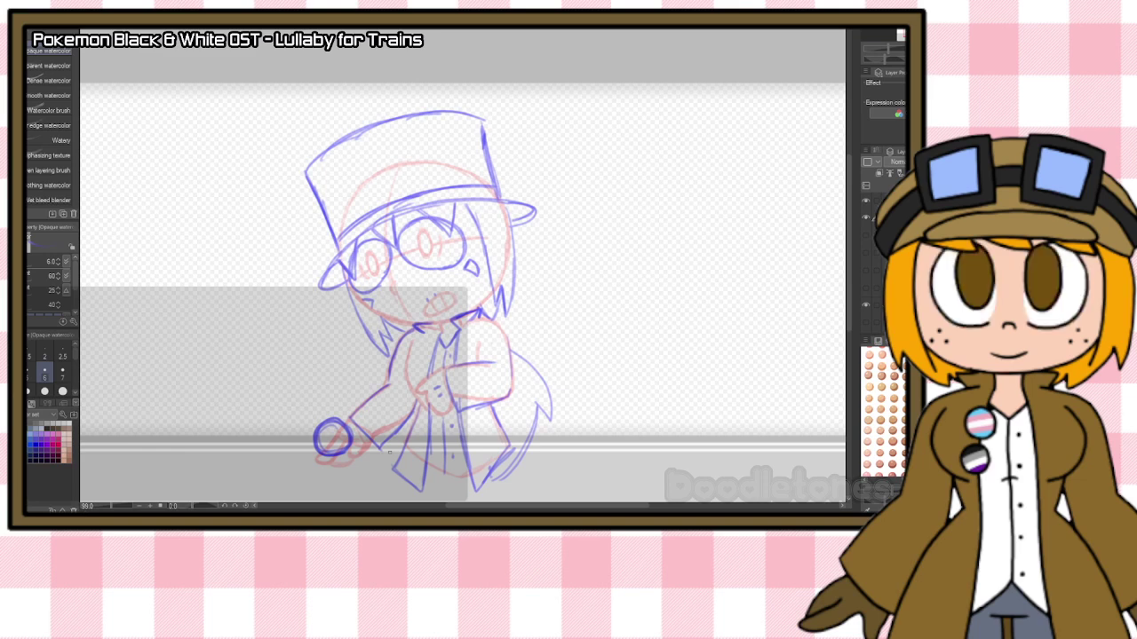
Show the earlier top-hat sketches one at a time over the current base pose to compare them.
{"action": "scroll", "coordinate": [389, 452], "scroll_direction": "down", "scroll_amount": 2}
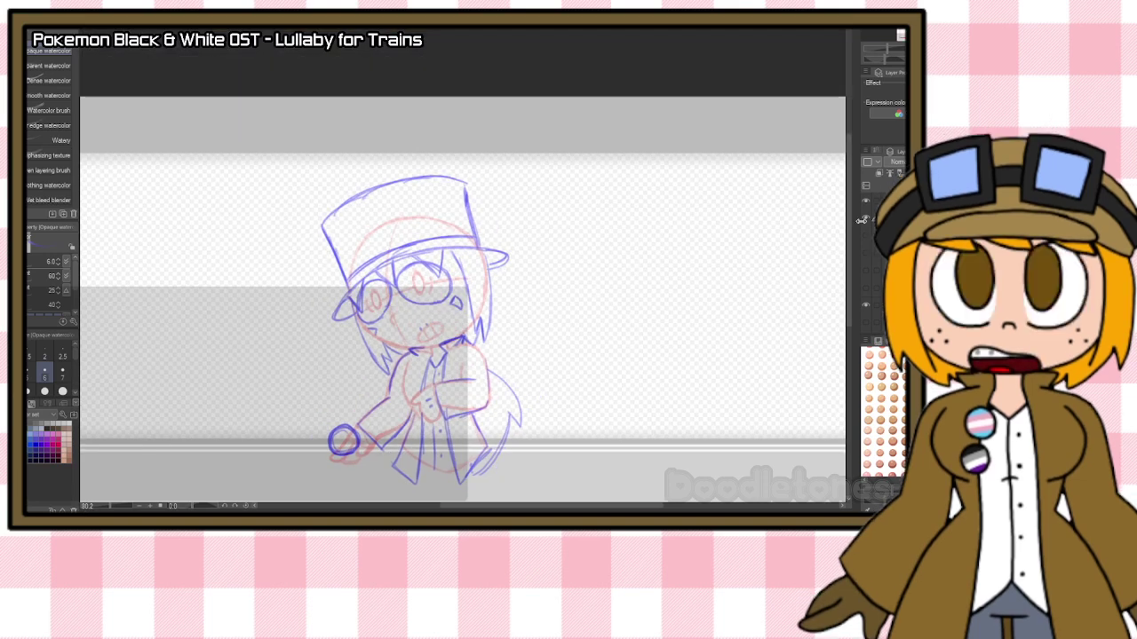
{"action": "left_click", "coordinate": [866, 218]}
{"action": "left_click", "coordinate": [867, 236]}
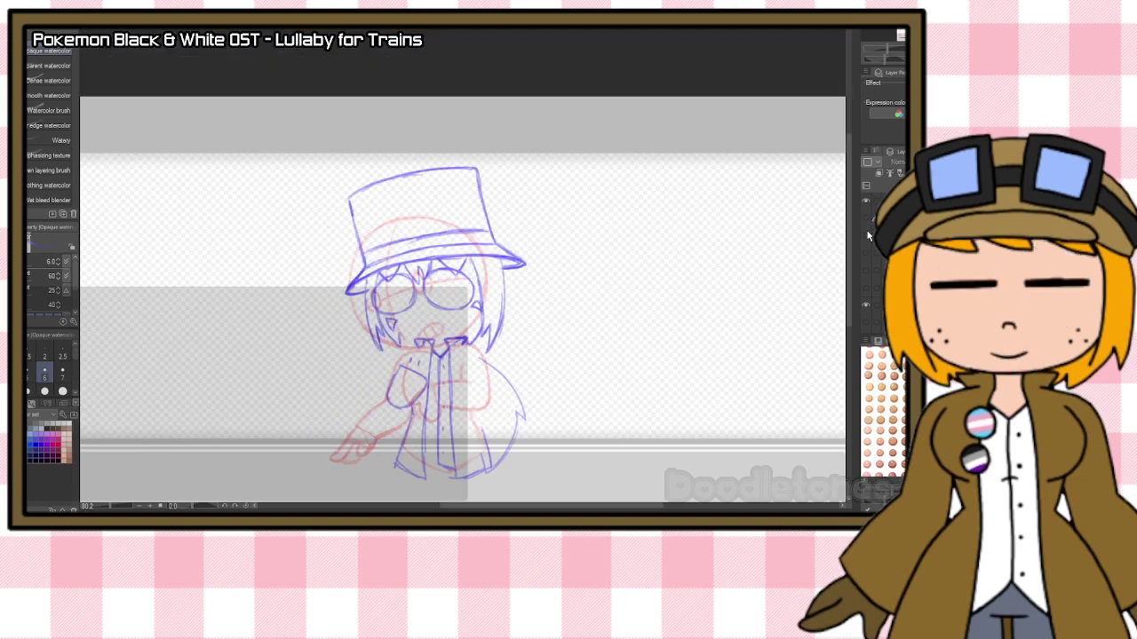
{"action": "left_click", "coordinate": [867, 238]}
{"action": "left_click", "coordinate": [866, 253]}
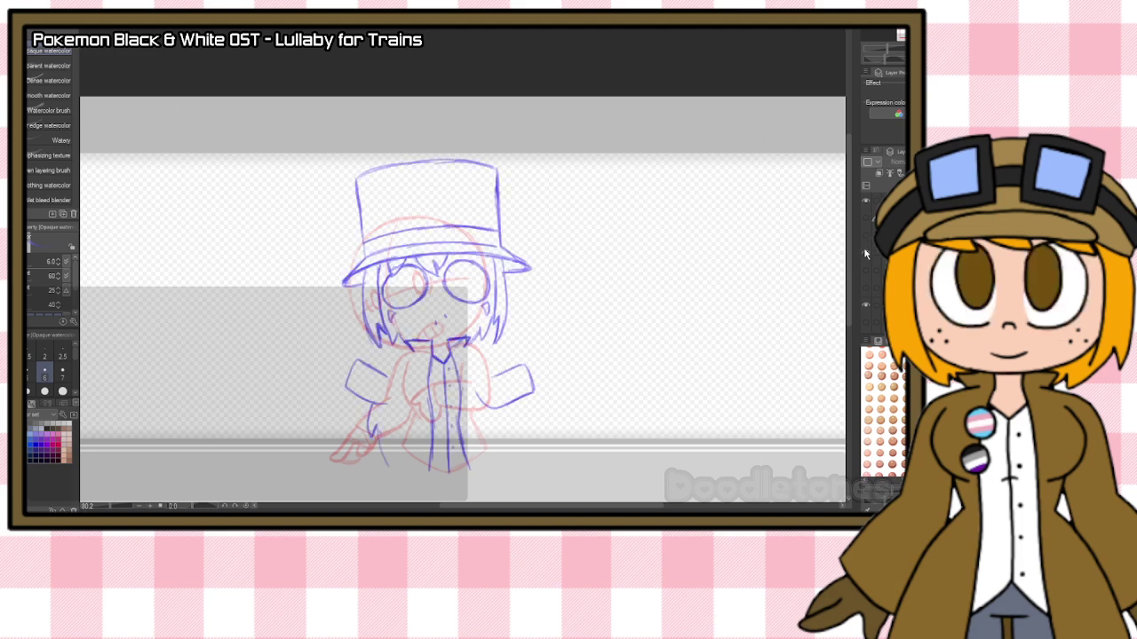
Show the glaring base pose with a hand at its chin in place of the previous one and add a new layer.
{"action": "left_click", "coordinate": [866, 253]}
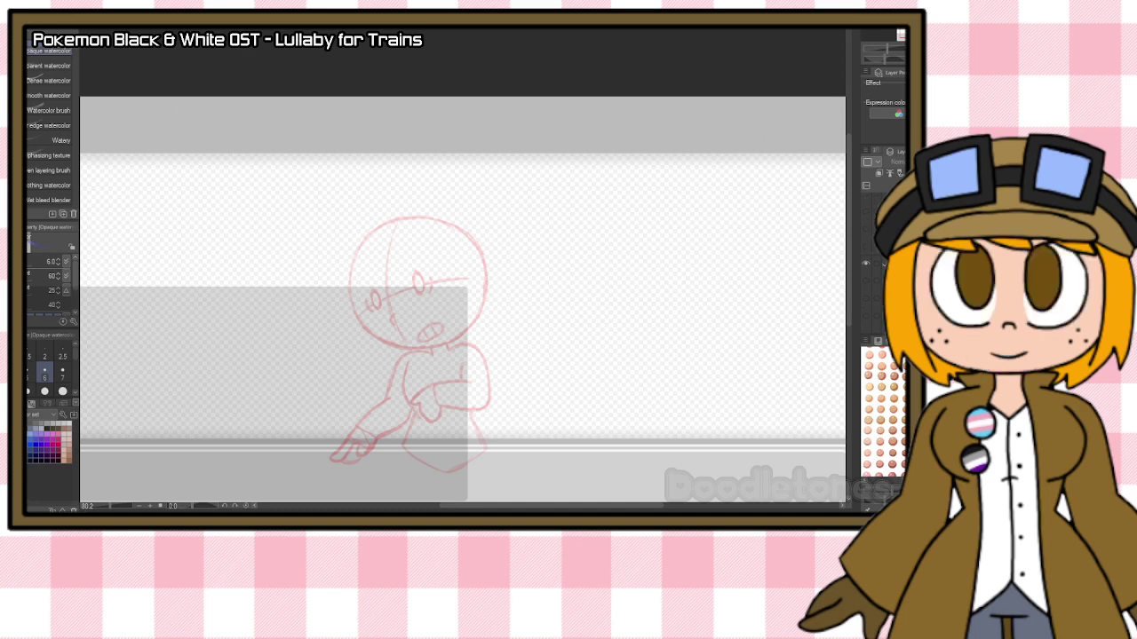
{"action": "left_click", "coordinate": [865, 291]}
{"action": "left_click", "coordinate": [864, 274]}
{"action": "scroll", "coordinate": [875, 262], "scroll_direction": "up", "scroll_amount": 2}
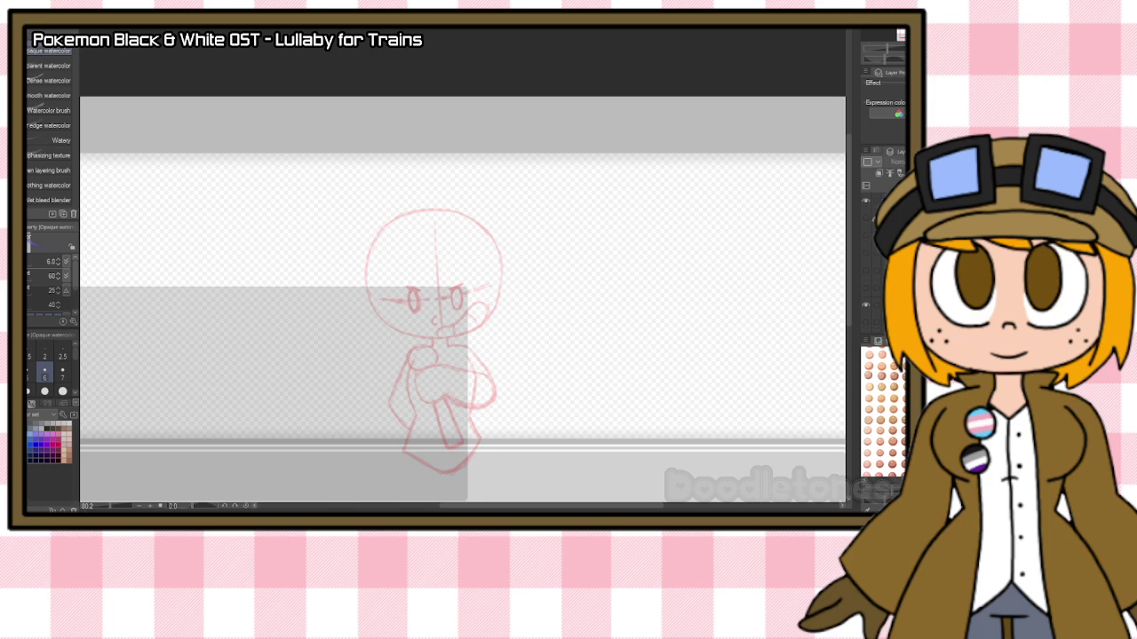
{"action": "left_click", "coordinate": [866, 288]}
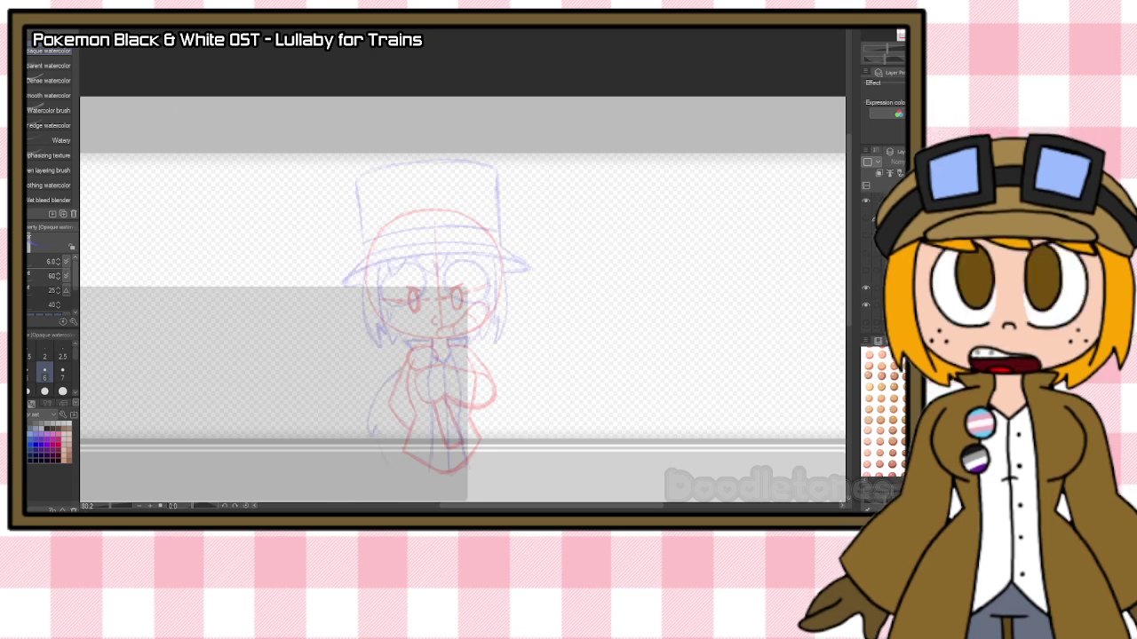
{"action": "key", "text": "ctrl+shift+n"}
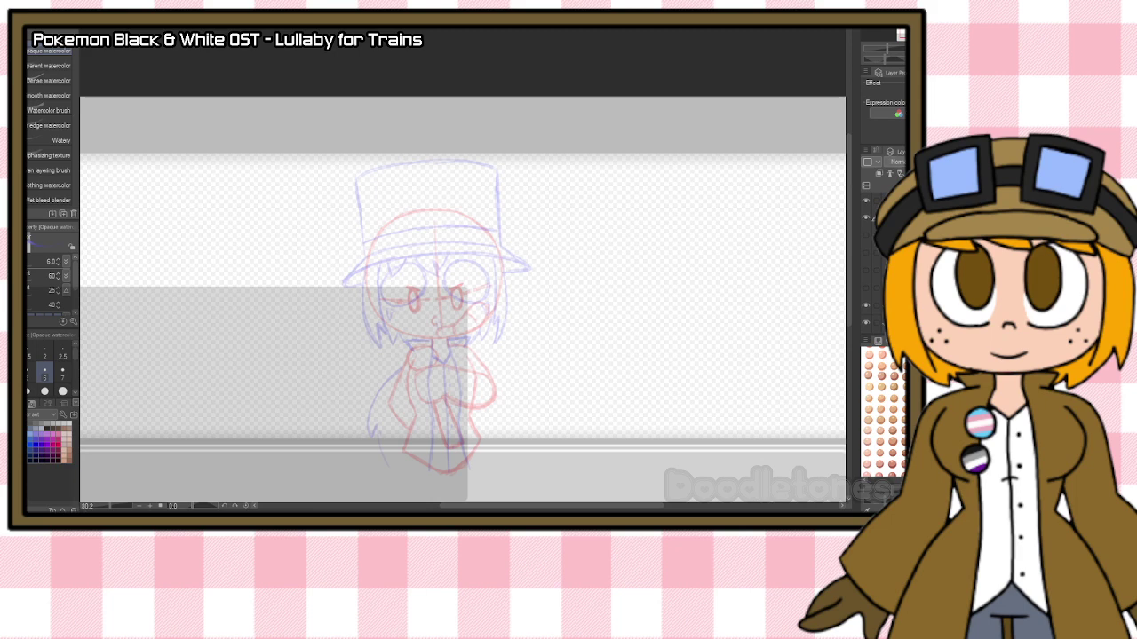
{"action": "left_click", "coordinate": [866, 236]}
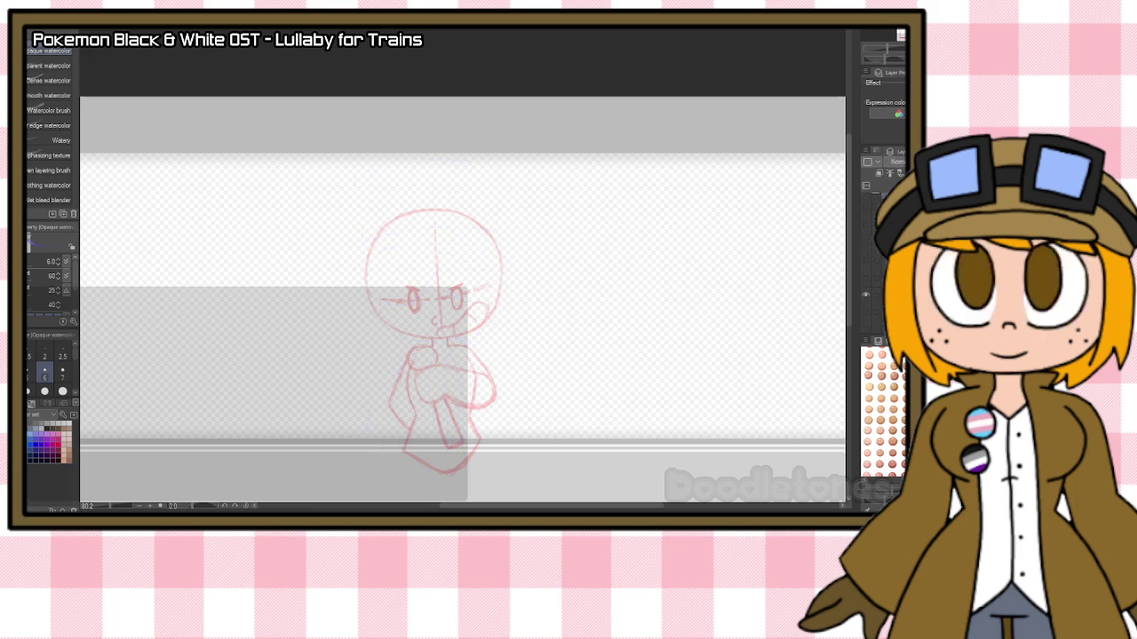
Draw two large round eye outlines with a small triangular mark beside each, plus two short marks by the mouth.
{"action": "scroll", "coordinate": [409, 310], "scroll_direction": "up", "scroll_amount": 5}
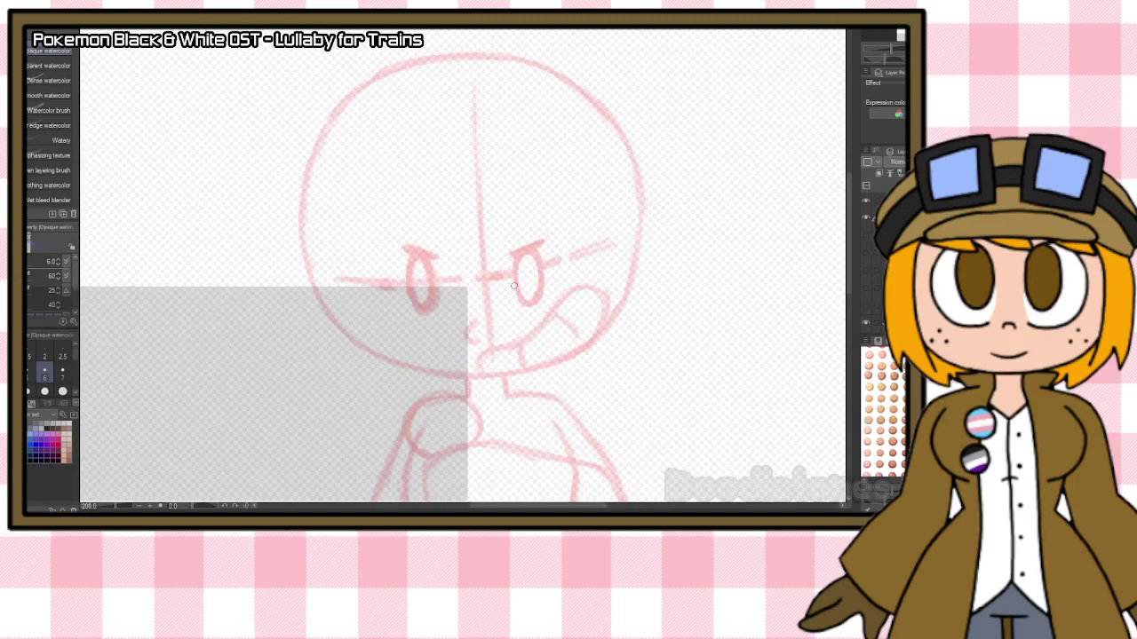
{"action": "scroll", "coordinate": [514, 285], "scroll_direction": "up", "scroll_amount": 1}
{"action": "mouse_move", "coordinate": [304, 280]}
{"action": "left_mouse_down"}
{"action": "mouse_move", "coordinate": [403, 229]}
{"action": "mouse_move", "coordinate": [445, 241]}
{"action": "mouse_move", "coordinate": [448, 275]}
{"action": "mouse_move", "coordinate": [369, 347]}
{"action": "left_mouse_up"}
{"action": "mouse_move", "coordinate": [306, 273]}
{"action": "left_mouse_down"}
{"action": "mouse_move", "coordinate": [374, 345]}
{"action": "mouse_move", "coordinate": [431, 317]}
{"action": "left_mouse_up"}
{"action": "mouse_move", "coordinate": [561, 203]}
{"action": "left_mouse_down"}
{"action": "mouse_move", "coordinate": [489, 224]}
{"action": "mouse_move", "coordinate": [479, 284]}
{"action": "mouse_move", "coordinate": [515, 318]}
{"action": "mouse_move", "coordinate": [555, 321]}
{"action": "left_mouse_up"}
{"action": "mouse_move", "coordinate": [496, 222]}
{"action": "left_mouse_down"}
{"action": "mouse_move", "coordinate": [609, 233]}
{"action": "mouse_move", "coordinate": [611, 276]}
{"action": "mouse_move", "coordinate": [600, 286]}
{"action": "left_mouse_up"}
{"action": "mouse_move", "coordinate": [557, 320]}
{"action": "left_mouse_down"}
{"action": "mouse_move", "coordinate": [613, 284]}
{"action": "mouse_move", "coordinate": [620, 263]}
{"action": "mouse_move", "coordinate": [642, 292]}
{"action": "mouse_move", "coordinate": [620, 262]}
{"action": "left_mouse_up"}
{"action": "mouse_move", "coordinate": [365, 346]}
{"action": "left_mouse_down"}
{"action": "mouse_move", "coordinate": [390, 341]}
{"action": "mouse_move", "coordinate": [348, 368]}
{"action": "mouse_move", "coordinate": [365, 356]}
{"action": "left_mouse_up"}
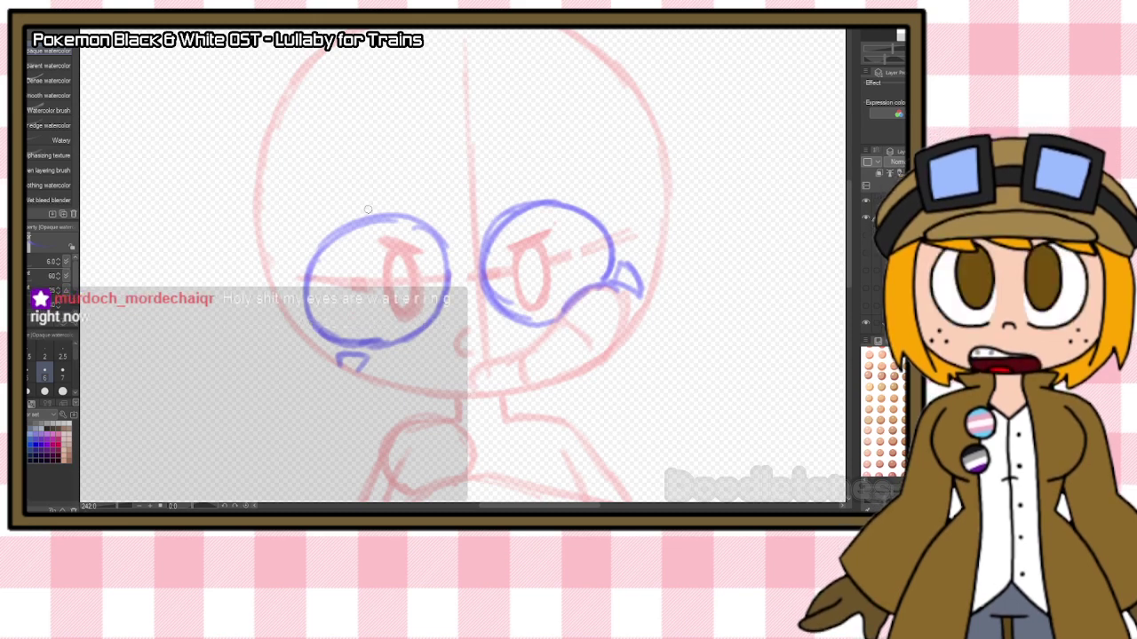
{"action": "left_click", "coordinate": [509, 350]}
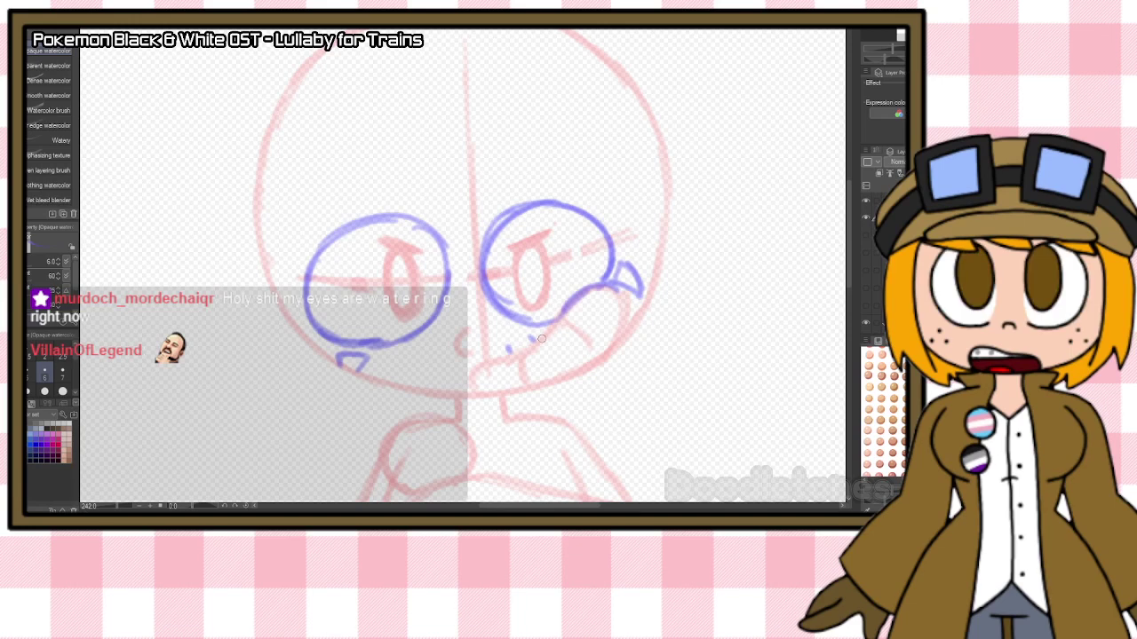
Sketch a tilted top hat over the head with a curved brim, straight sides and an oval top.
{"action": "scroll", "coordinate": [508, 234], "scroll_direction": "down", "scroll_amount": 5}
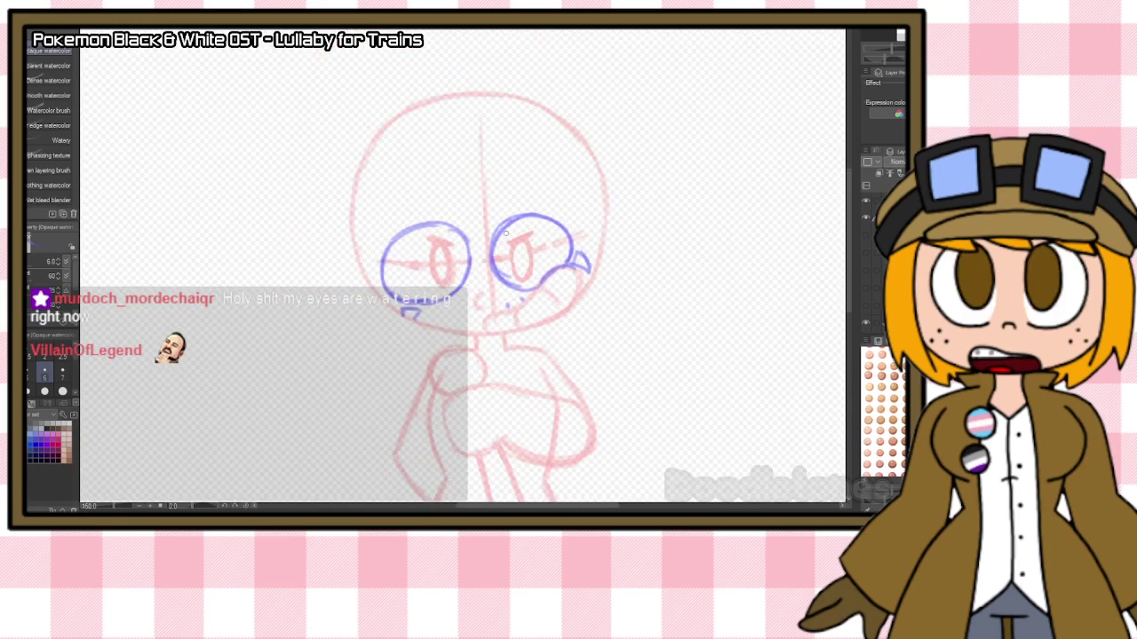
{"action": "scroll", "coordinate": [519, 193], "scroll_direction": "up", "scroll_amount": 5}
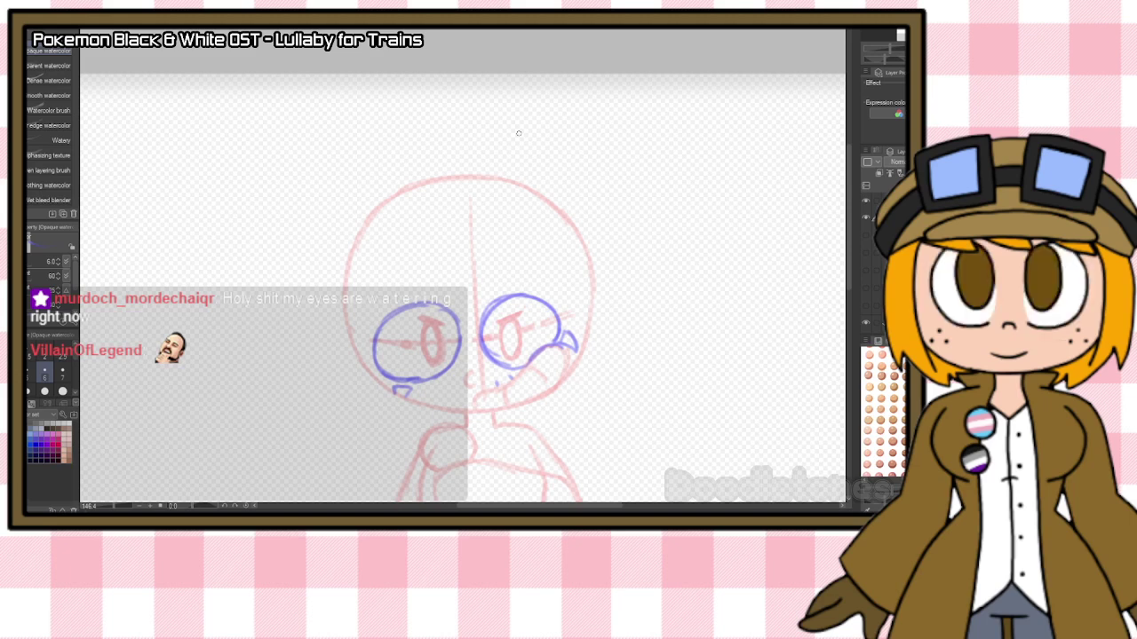
{"action": "mouse_move", "coordinate": [340, 274]}
{"action": "left_mouse_down"}
{"action": "mouse_move", "coordinate": [291, 318]}
{"action": "mouse_move", "coordinate": [352, 325]}
{"action": "mouse_move", "coordinate": [566, 295]}
{"action": "mouse_move", "coordinate": [635, 257]}
{"action": "mouse_move", "coordinate": [606, 250]}
{"action": "left_mouse_up"}
{"action": "mouse_move", "coordinate": [341, 285]}
{"action": "left_mouse_down"}
{"action": "mouse_move", "coordinate": [322, 190]}
{"action": "mouse_move", "coordinate": [365, 152]}
{"action": "mouse_move", "coordinate": [573, 127]}
{"action": "left_mouse_up"}
{"action": "mouse_move", "coordinate": [323, 180]}
{"action": "left_mouse_down"}
{"action": "mouse_move", "coordinate": [407, 184]}
{"action": "mouse_move", "coordinate": [575, 133]}
{"action": "mouse_move", "coordinate": [531, 167]}
{"action": "left_mouse_up"}
{"action": "left_click_drag", "start_coordinate": [595, 149], "coordinate": [592, 251]}
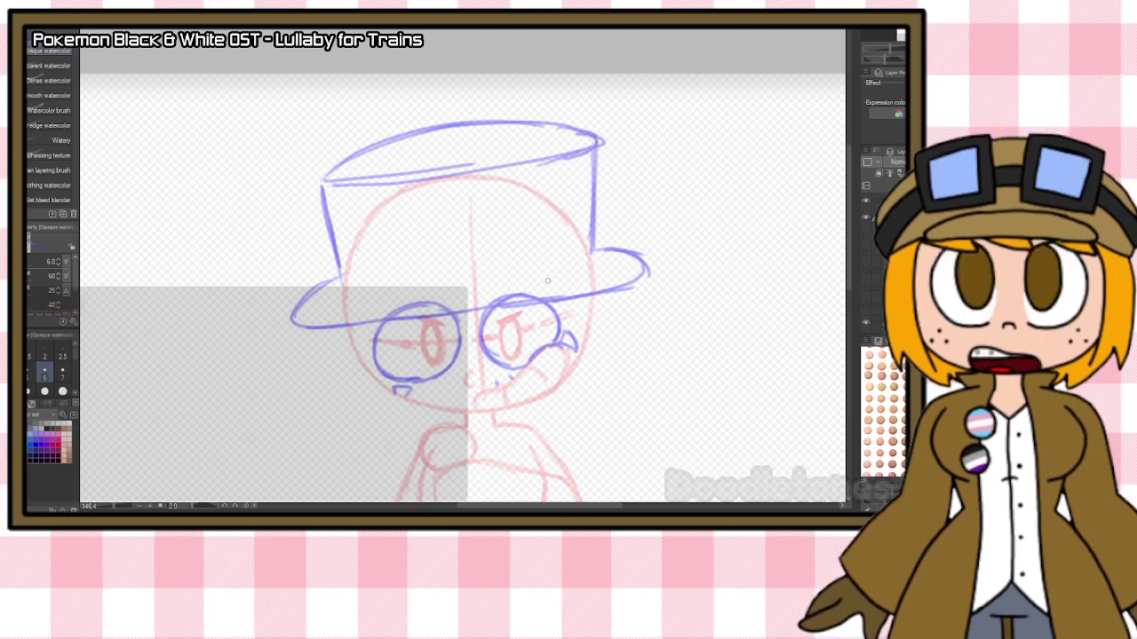
Extend the hat's sides down to the brim and draw the band around the base of the crown.
{"action": "mouse_move", "coordinate": [337, 329]}
{"action": "left_mouse_down"}
{"action": "mouse_move", "coordinate": [415, 321]}
{"action": "mouse_move", "coordinate": [355, 323]}
{"action": "left_mouse_up"}
{"action": "left_click_drag", "start_coordinate": [334, 254], "coordinate": [343, 305]}
{"action": "left_click_drag", "start_coordinate": [595, 194], "coordinate": [592, 266]}
{"action": "left_click_drag", "start_coordinate": [593, 219], "coordinate": [591, 259]}
{"action": "mouse_move", "coordinate": [340, 296]}
{"action": "left_mouse_down"}
{"action": "mouse_move", "coordinate": [486, 290]}
{"action": "mouse_move", "coordinate": [566, 270]}
{"action": "left_mouse_up"}
{"action": "mouse_move", "coordinate": [332, 275]}
{"action": "left_mouse_down"}
{"action": "mouse_move", "coordinate": [490, 268]}
{"action": "mouse_move", "coordinate": [448, 270]}
{"action": "mouse_move", "coordinate": [593, 238]}
{"action": "left_mouse_up"}
{"action": "mouse_move", "coordinate": [398, 302]}
{"action": "left_mouse_down"}
{"action": "mouse_move", "coordinate": [444, 294]}
{"action": "mouse_move", "coordinate": [295, 316]}
{"action": "mouse_move", "coordinate": [431, 323]}
{"action": "mouse_move", "coordinate": [547, 300]}
{"action": "left_mouse_up"}
{"action": "mouse_move", "coordinate": [615, 251]}
{"action": "left_mouse_down"}
{"action": "mouse_move", "coordinate": [649, 275]}
{"action": "mouse_move", "coordinate": [622, 250]}
{"action": "left_mouse_up"}
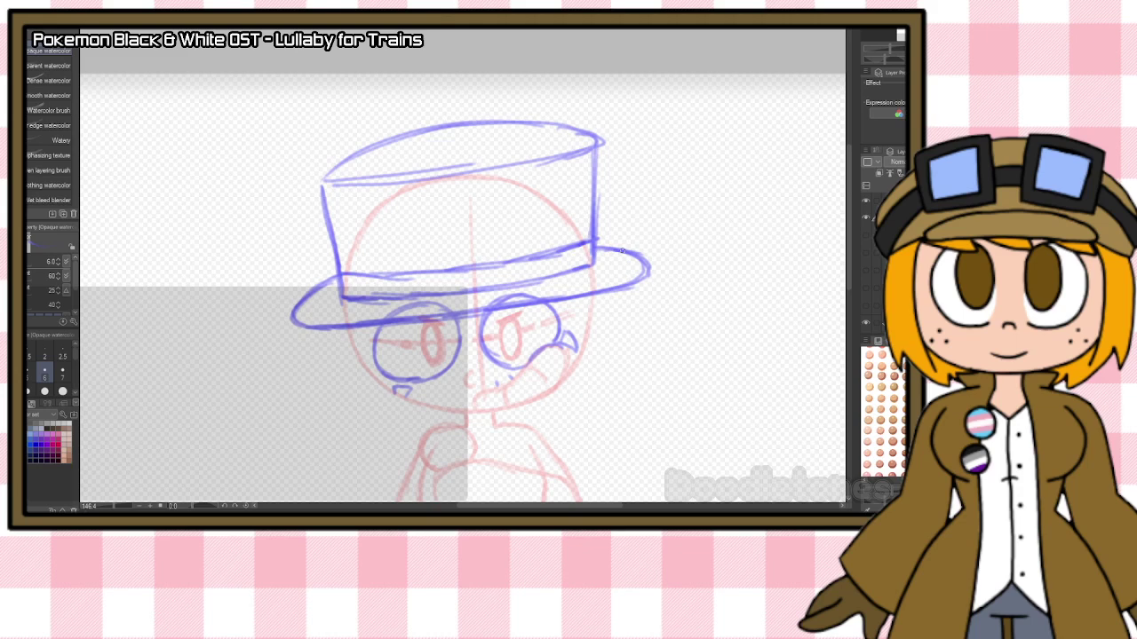
Draw slanted upper lids and narrow oval pupils inside both round eyes, following the glaring base expression.
{"action": "left_click_drag", "start_coordinate": [848, 221], "coordinate": [848, 259]}
{"action": "scroll", "coordinate": [462, 267], "scroll_direction": "up", "scroll_amount": 2}
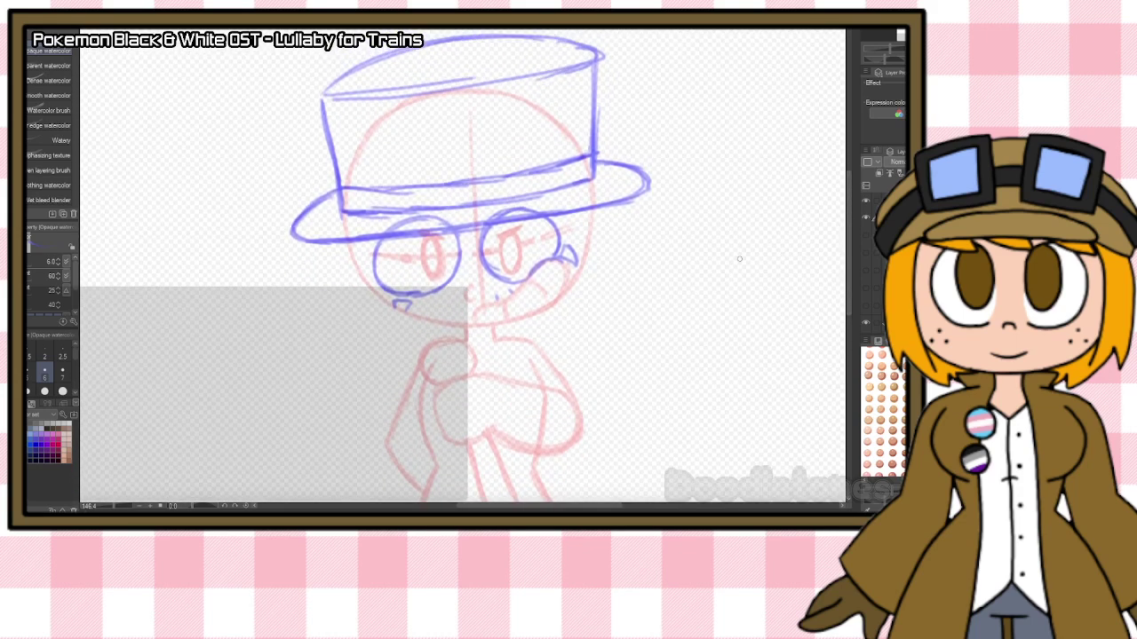
{"action": "left_click_drag", "start_coordinate": [418, 236], "coordinate": [520, 228]}
{"action": "left_click_drag", "start_coordinate": [429, 241], "coordinate": [439, 272]}
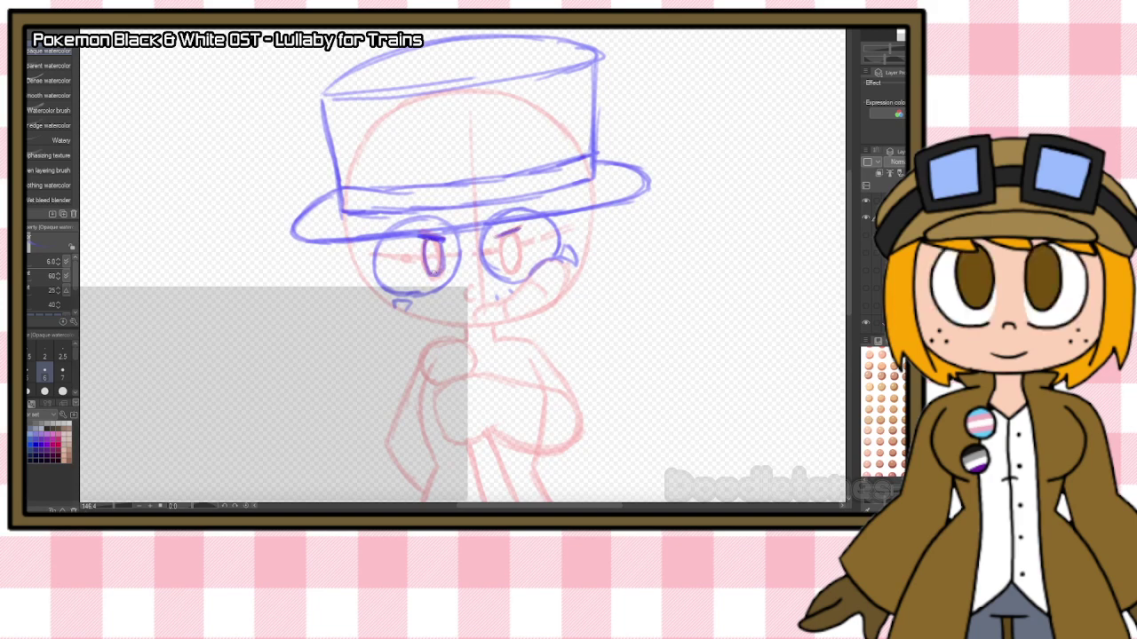
{"action": "mouse_move", "coordinate": [506, 237]}
{"action": "left_mouse_down"}
{"action": "mouse_move", "coordinate": [501, 269]}
{"action": "mouse_move", "coordinate": [519, 266]}
{"action": "mouse_move", "coordinate": [503, 269]}
{"action": "left_mouse_up"}
Draw jagged hair strands hanging from the hat brim on both sides of the face and tapering in towards the neck.
{"action": "mouse_move", "coordinate": [373, 279]}
{"action": "left_mouse_down"}
{"action": "mouse_move", "coordinate": [362, 326]}
{"action": "mouse_move", "coordinate": [351, 290]}
{"action": "mouse_move", "coordinate": [365, 350]}
{"action": "left_mouse_up"}
{"action": "left_click_drag", "start_coordinate": [360, 307], "coordinate": [365, 352]}
{"action": "left_click_drag", "start_coordinate": [346, 275], "coordinate": [359, 343]}
{"action": "left_click_drag", "start_coordinate": [579, 270], "coordinate": [582, 298]}
{"action": "left_click_drag", "start_coordinate": [579, 239], "coordinate": [583, 315]}
{"action": "left_click_drag", "start_coordinate": [586, 272], "coordinate": [593, 303]}
{"action": "left_click_drag", "start_coordinate": [597, 211], "coordinate": [608, 302]}
{"action": "left_click_drag", "start_coordinate": [600, 243], "coordinate": [604, 325]}
{"action": "left_click_drag", "start_coordinate": [593, 284], "coordinate": [597, 329]}
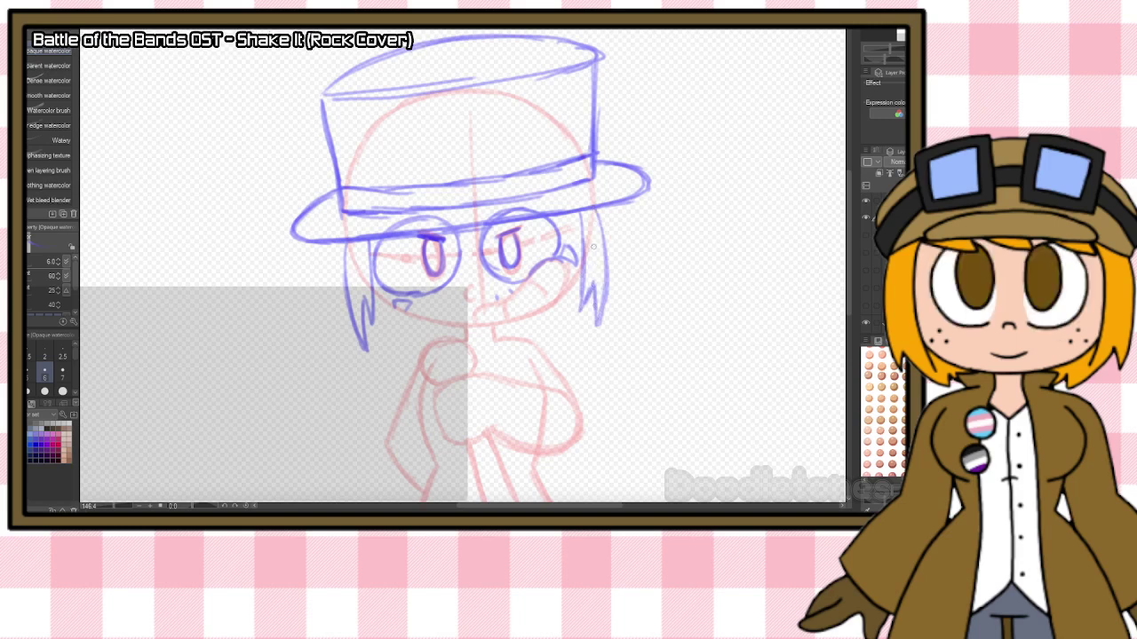
{"action": "mouse_move", "coordinate": [378, 302]}
{"action": "left_mouse_down"}
{"action": "mouse_move", "coordinate": [407, 341]}
{"action": "mouse_move", "coordinate": [447, 344]}
{"action": "left_mouse_up"}
{"action": "mouse_move", "coordinate": [581, 274]}
{"action": "left_mouse_down"}
{"action": "mouse_move", "coordinate": [546, 334]}
{"action": "mouse_move", "coordinate": [548, 312]}
{"action": "mouse_move", "coordinate": [515, 340]}
{"action": "left_mouse_up"}
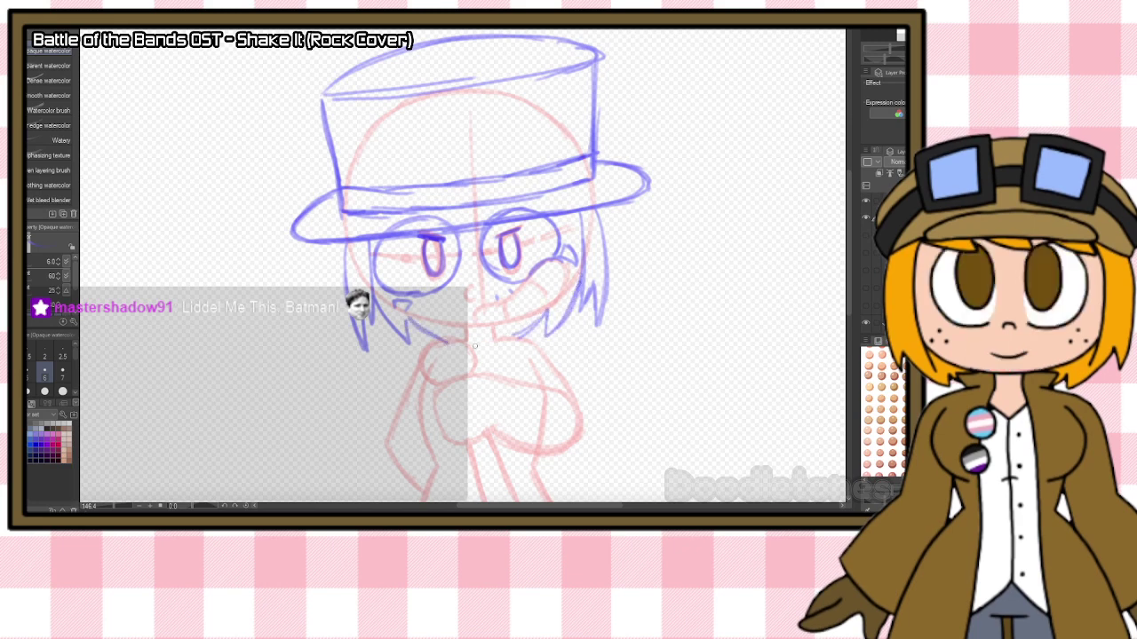
Draw the long pointed shape that sweeps out from the shoulder and hangs down beside the body.
{"action": "left_click_drag", "start_coordinate": [536, 346], "coordinate": [628, 453]}
{"action": "scroll", "coordinate": [737, 337], "scroll_direction": "down", "scroll_amount": 3}
{"action": "left_click_drag", "start_coordinate": [611, 280], "coordinate": [582, 426]}
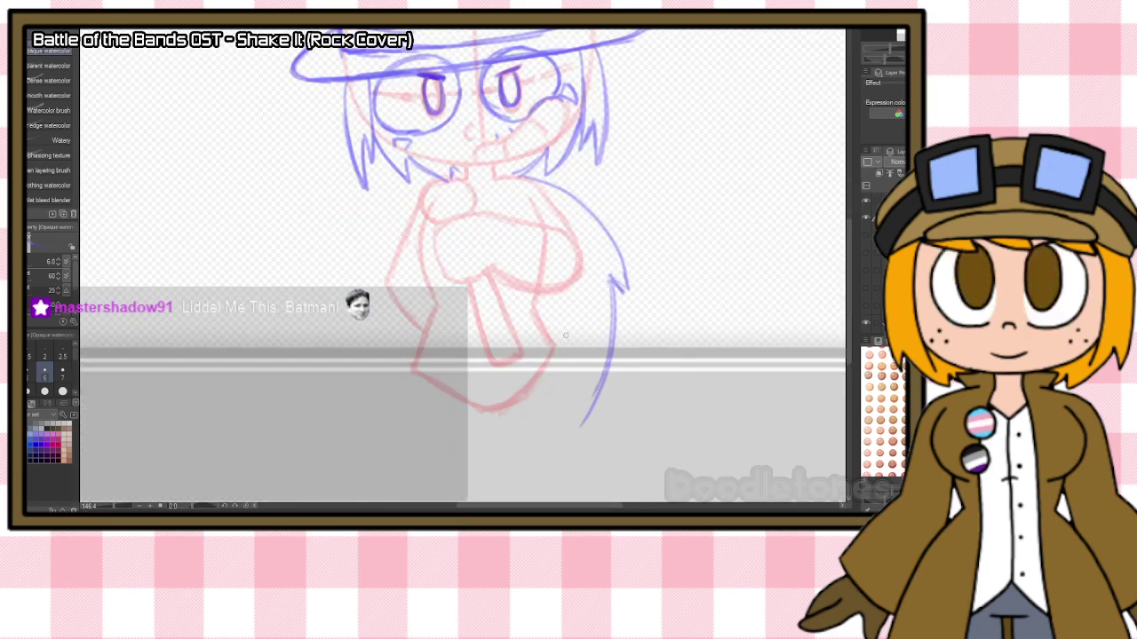
{"action": "mouse_move", "coordinate": [547, 295]}
{"action": "left_mouse_down"}
{"action": "mouse_move", "coordinate": [547, 422]}
{"action": "mouse_move", "coordinate": [544, 377]}
{"action": "mouse_move", "coordinate": [564, 448]}
{"action": "mouse_move", "coordinate": [596, 401]}
{"action": "left_mouse_up"}
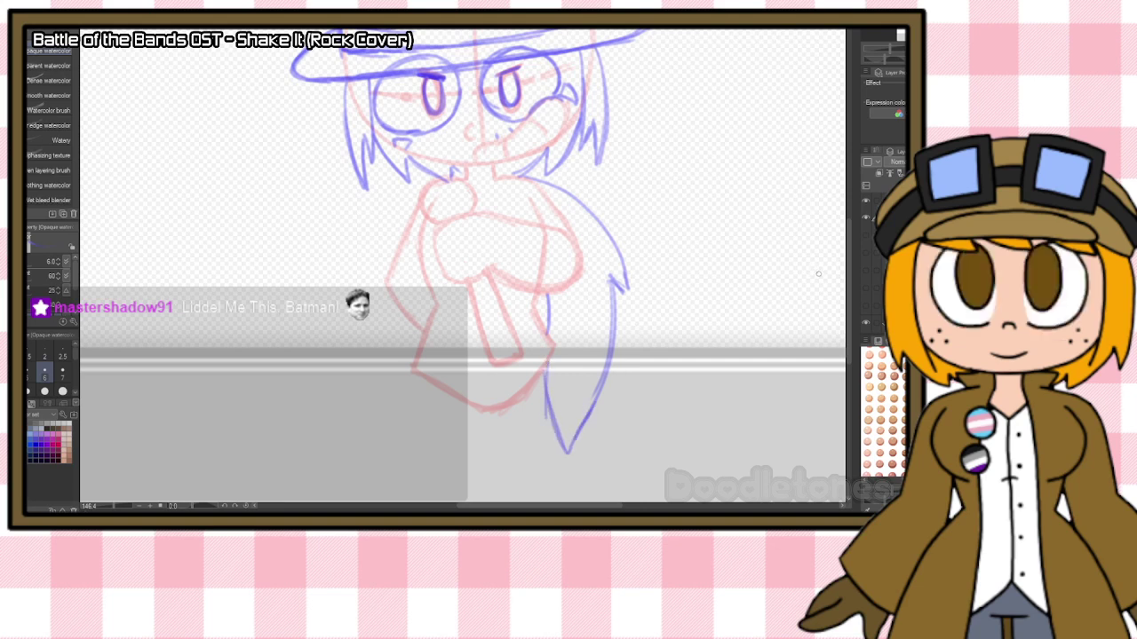
Draw the pointed collar with its V-shaped neckline and the open coat's angular lower panels on both sides of the shirt.
{"action": "left_click_drag", "start_coordinate": [847, 266], "coordinate": [848, 249]}
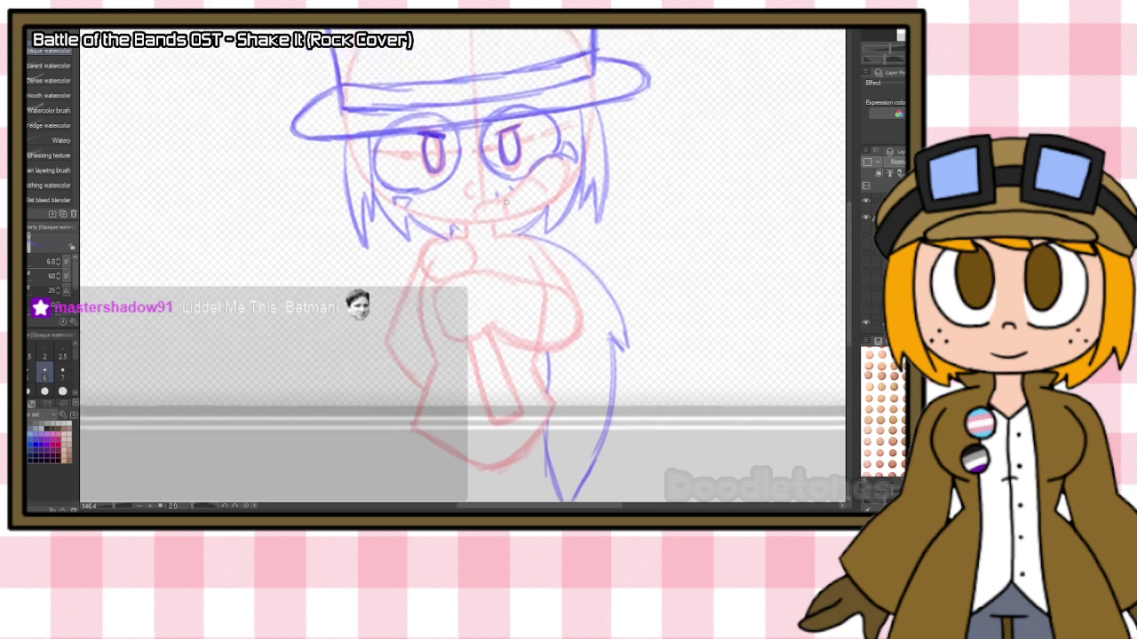
{"action": "mouse_move", "coordinate": [489, 221]}
{"action": "left_mouse_down"}
{"action": "mouse_move", "coordinate": [522, 231]}
{"action": "mouse_move", "coordinate": [432, 223]}
{"action": "mouse_move", "coordinate": [439, 238]}
{"action": "mouse_move", "coordinate": [468, 221]}
{"action": "mouse_move", "coordinate": [467, 234]}
{"action": "mouse_move", "coordinate": [493, 229]}
{"action": "mouse_move", "coordinate": [502, 274]}
{"action": "left_mouse_up"}
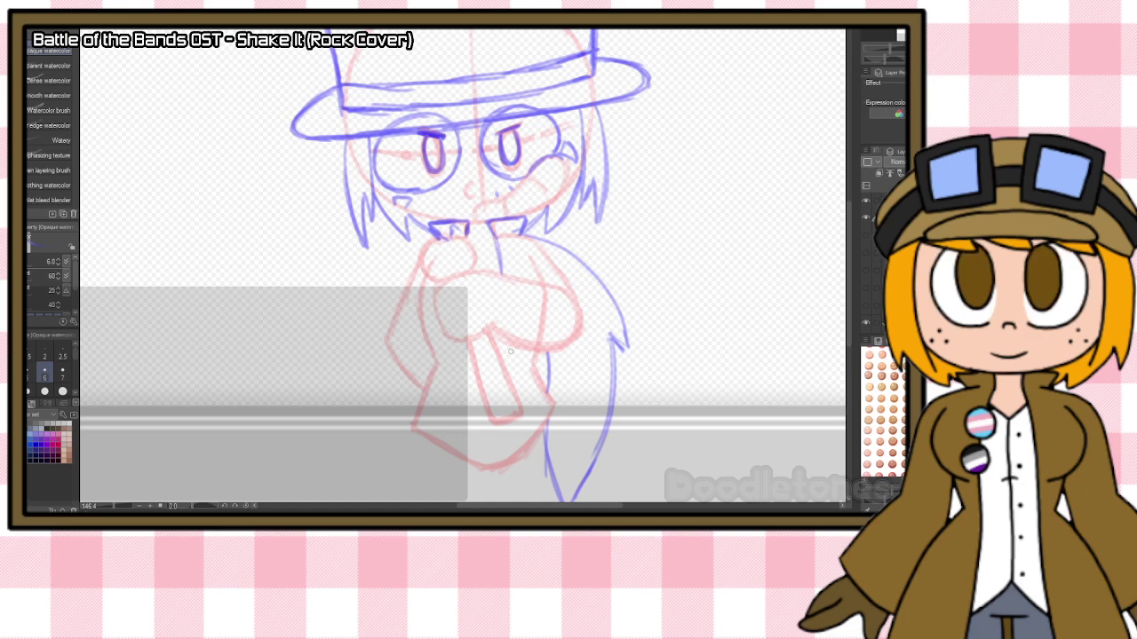
{"action": "left_click_drag", "start_coordinate": [513, 352], "coordinate": [539, 475]}
{"action": "mouse_move", "coordinate": [539, 475]}
{"action": "left_mouse_down"}
{"action": "mouse_move", "coordinate": [563, 413]}
{"action": "mouse_move", "coordinate": [545, 457]}
{"action": "left_mouse_up"}
{"action": "mouse_move", "coordinate": [545, 458]}
{"action": "left_mouse_down"}
{"action": "mouse_move", "coordinate": [563, 414]}
{"action": "mouse_move", "coordinate": [534, 360]}
{"action": "left_mouse_up"}
{"action": "mouse_move", "coordinate": [533, 360]}
{"action": "left_mouse_down"}
{"action": "mouse_move", "coordinate": [559, 409]}
{"action": "mouse_move", "coordinate": [541, 358]}
{"action": "left_mouse_up"}
{"action": "left_click_drag", "start_coordinate": [463, 341], "coordinate": [450, 482]}
{"action": "mouse_move", "coordinate": [433, 368]}
{"action": "left_mouse_down"}
{"action": "mouse_move", "coordinate": [408, 449]}
{"action": "mouse_move", "coordinate": [450, 493]}
{"action": "left_mouse_up"}
{"action": "left_click_drag", "start_coordinate": [484, 254], "coordinate": [494, 240]}
{"action": "mouse_move", "coordinate": [494, 424]}
{"action": "left_mouse_down"}
{"action": "mouse_move", "coordinate": [492, 470]}
{"action": "mouse_move", "coordinate": [499, 427]}
{"action": "left_mouse_up"}
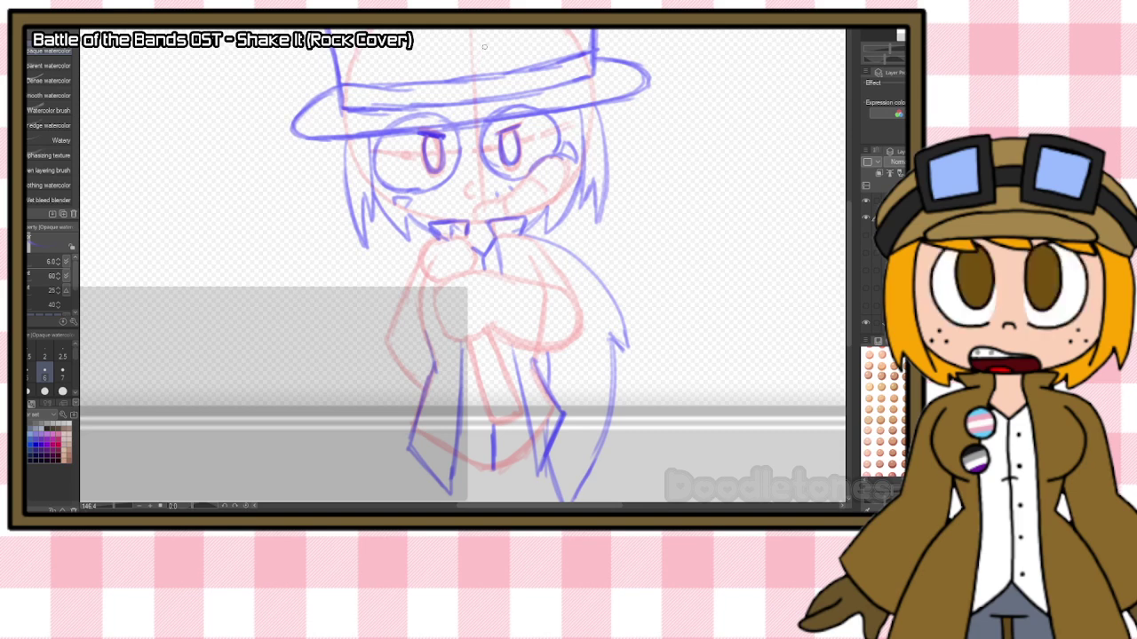
Outline the sleeve and cuff of the arm folded across the body, together with its rounded hand.
{"action": "mouse_move", "coordinate": [484, 264]}
{"action": "left_mouse_down"}
{"action": "mouse_move", "coordinate": [499, 345]}
{"action": "mouse_move", "coordinate": [555, 353]}
{"action": "mouse_move", "coordinate": [516, 278]}
{"action": "mouse_move", "coordinate": [552, 289]}
{"action": "left_mouse_up"}
{"action": "left_click_drag", "start_coordinate": [487, 272], "coordinate": [558, 289]}
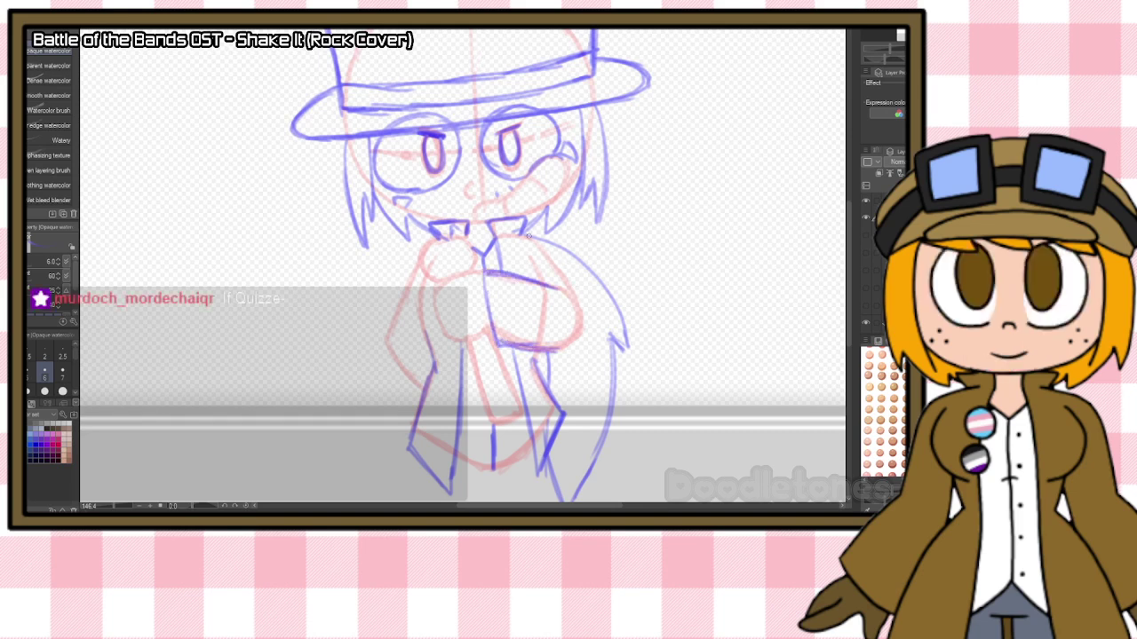
{"action": "mouse_move", "coordinate": [511, 236]}
{"action": "left_mouse_down"}
{"action": "mouse_move", "coordinate": [543, 246]}
{"action": "mouse_move", "coordinate": [572, 294]}
{"action": "mouse_move", "coordinate": [548, 249]}
{"action": "mouse_move", "coordinate": [572, 293]}
{"action": "mouse_move", "coordinate": [551, 354]}
{"action": "left_mouse_up"}
{"action": "mouse_move", "coordinate": [480, 273]}
{"action": "left_mouse_down"}
{"action": "mouse_move", "coordinate": [437, 300]}
{"action": "mouse_move", "coordinate": [448, 332]}
{"action": "mouse_move", "coordinate": [495, 338]}
{"action": "left_mouse_up"}
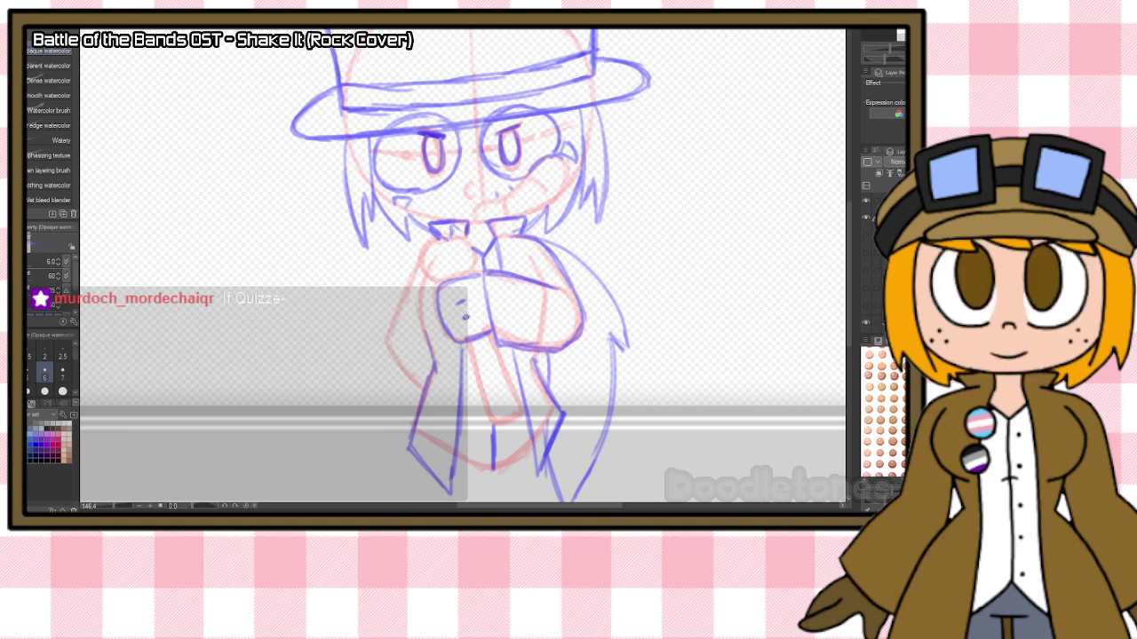
Show the base pose with a spread hand on its chest, with the earlier top-hat sketch faintly over it.
{"action": "scroll", "coordinate": [464, 316], "scroll_direction": "down", "scroll_amount": 5}
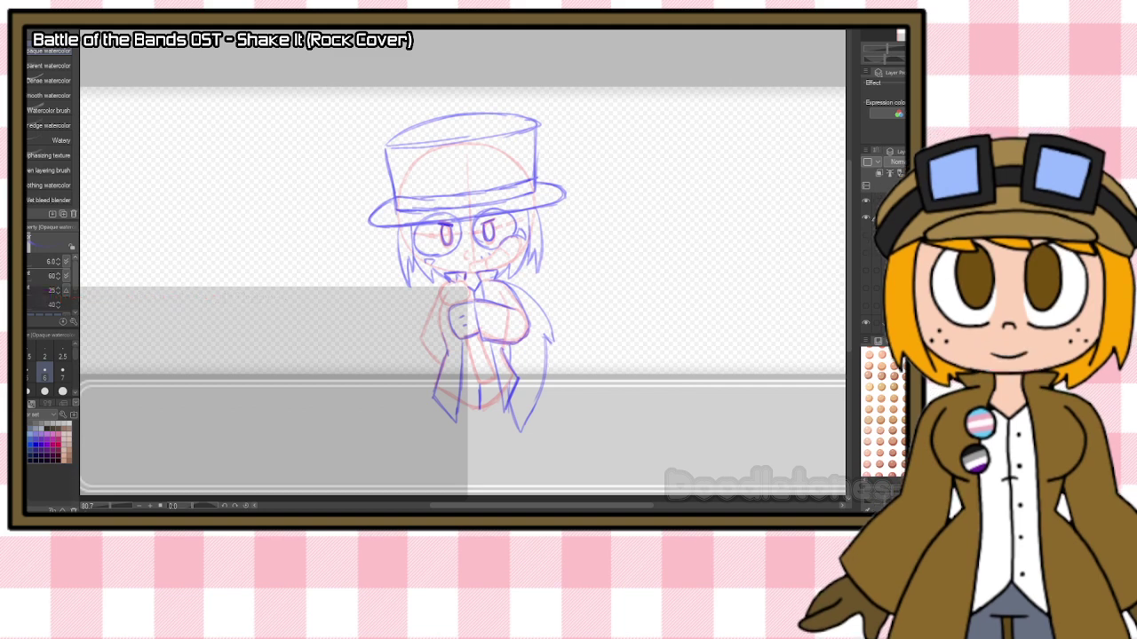
{"action": "left_click", "coordinate": [867, 213]}
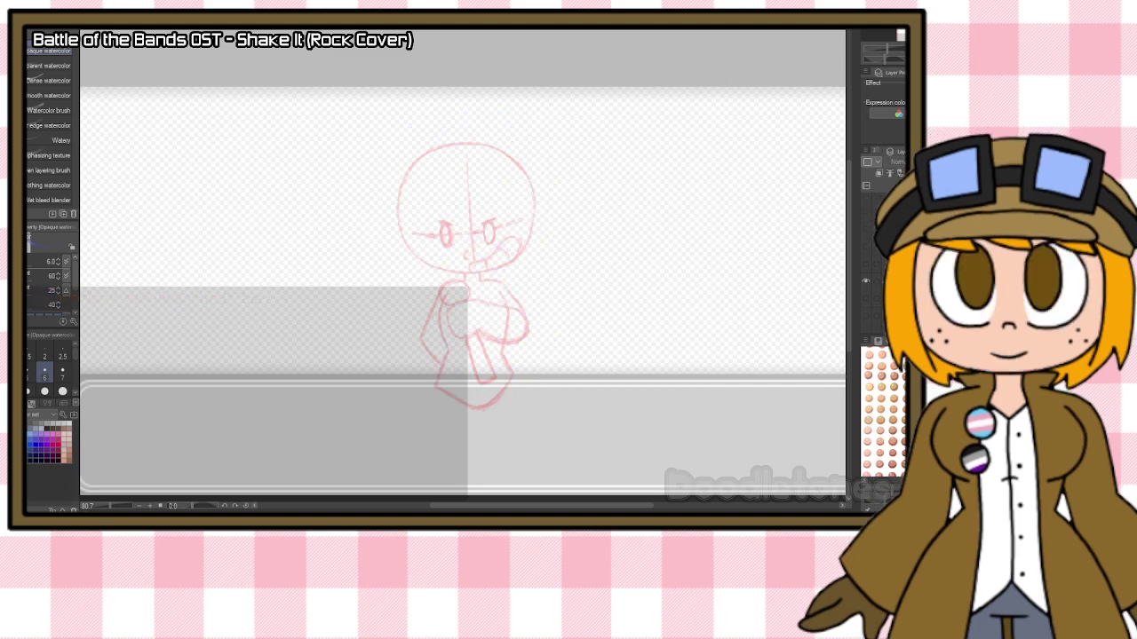
{"action": "left_click", "coordinate": [866, 316]}
{"action": "left_click", "coordinate": [866, 299]}
{"action": "scroll", "coordinate": [867, 290], "scroll_direction": "up", "scroll_amount": 1}
{"action": "scroll", "coordinate": [867, 262], "scroll_direction": "up", "scroll_amount": 2}
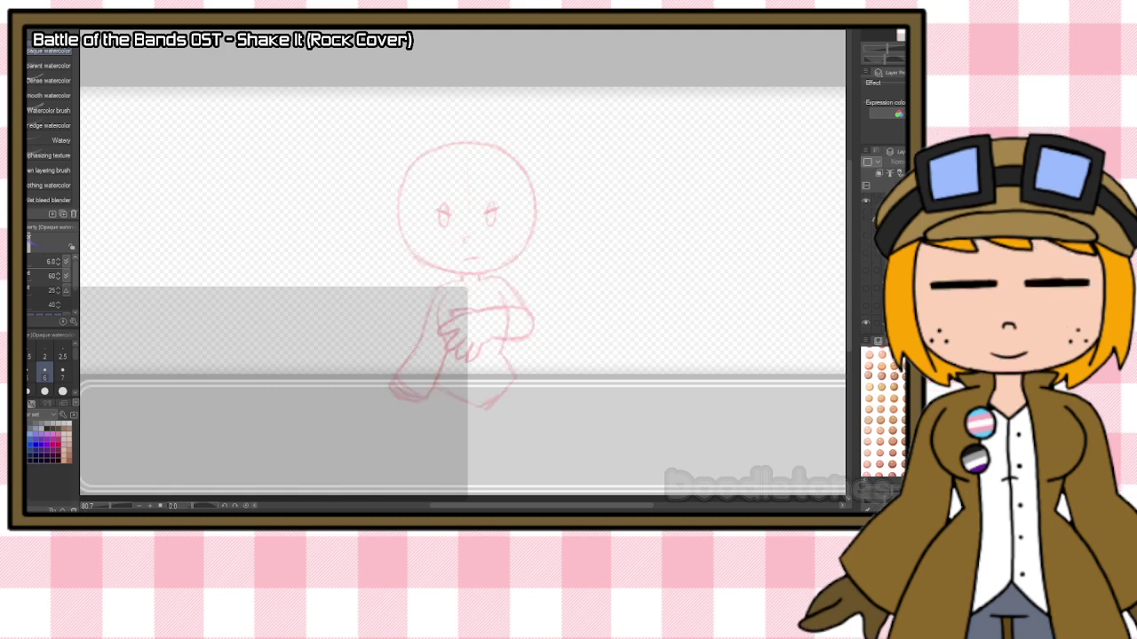
{"action": "left_click", "coordinate": [867, 307]}
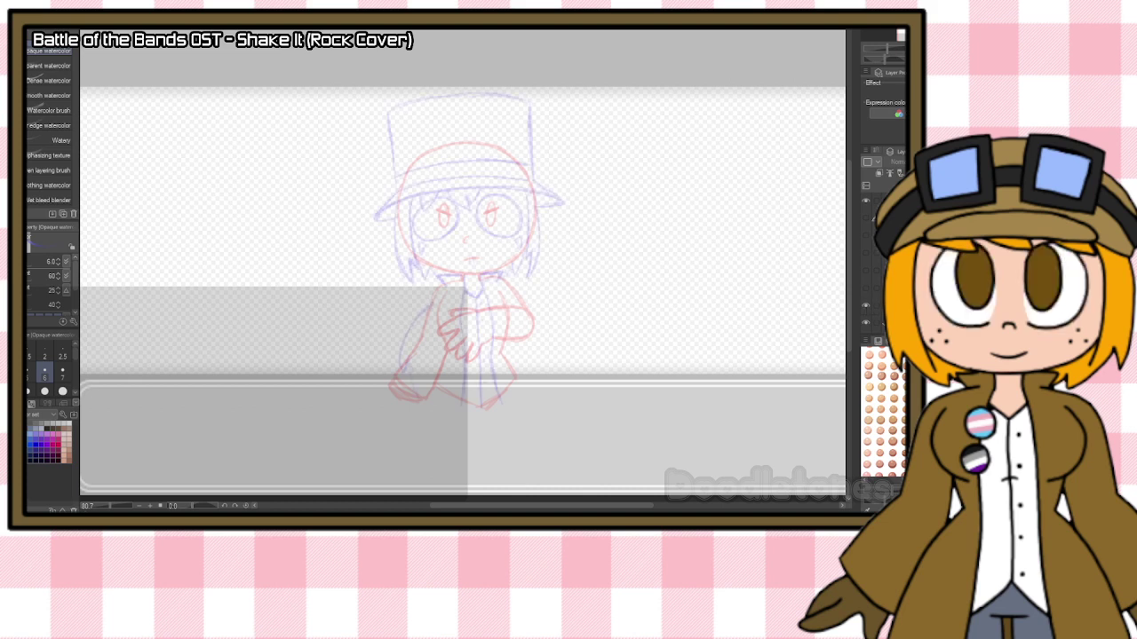
Copy the whole earlier top-hat sketch into the new sketch layer and hide the original.
{"action": "left_click", "coordinate": [888, 306]}
{"action": "key", "text": "ctrl+a"}
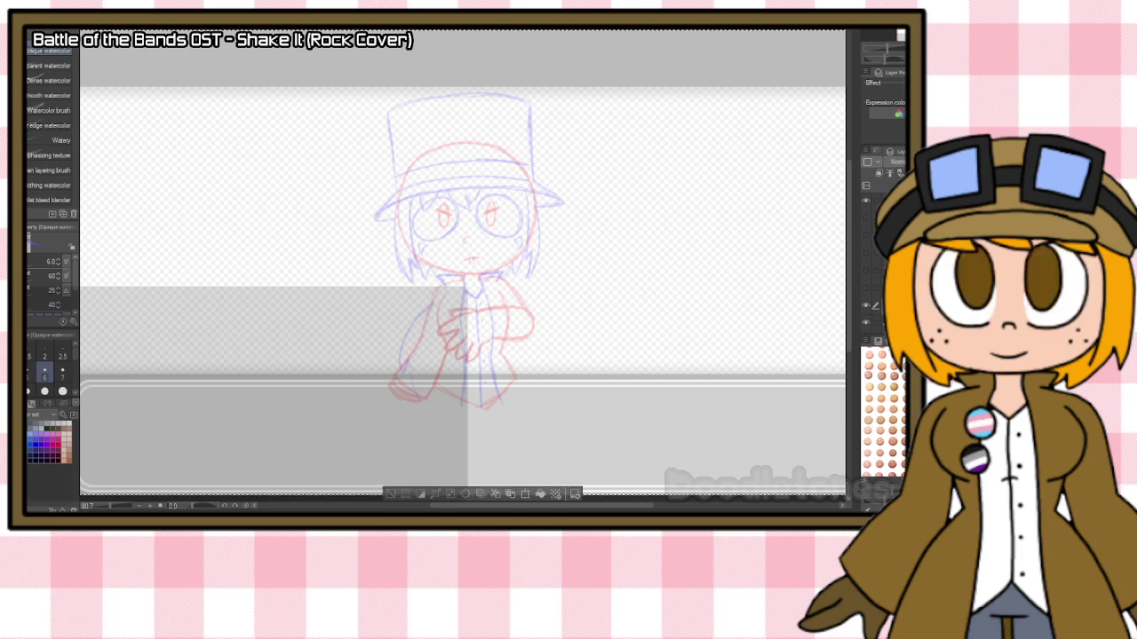
{"action": "left_click", "coordinate": [888, 217]}
{"action": "left_click", "coordinate": [866, 218]}
{"action": "left_click", "coordinate": [866, 306]}
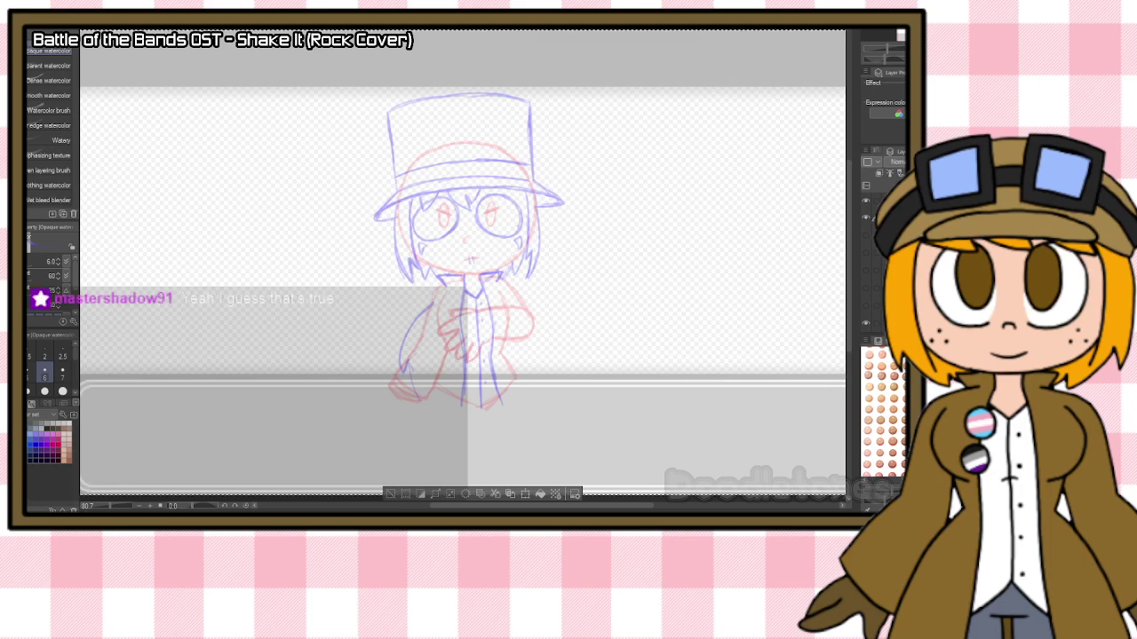
{"action": "key", "text": "ctrl+v"}
Erase the copied shirt and coat lines where the hand and forearm cross the chest.
{"action": "scroll", "coordinate": [432, 301], "scroll_direction": "up", "scroll_amount": 5}
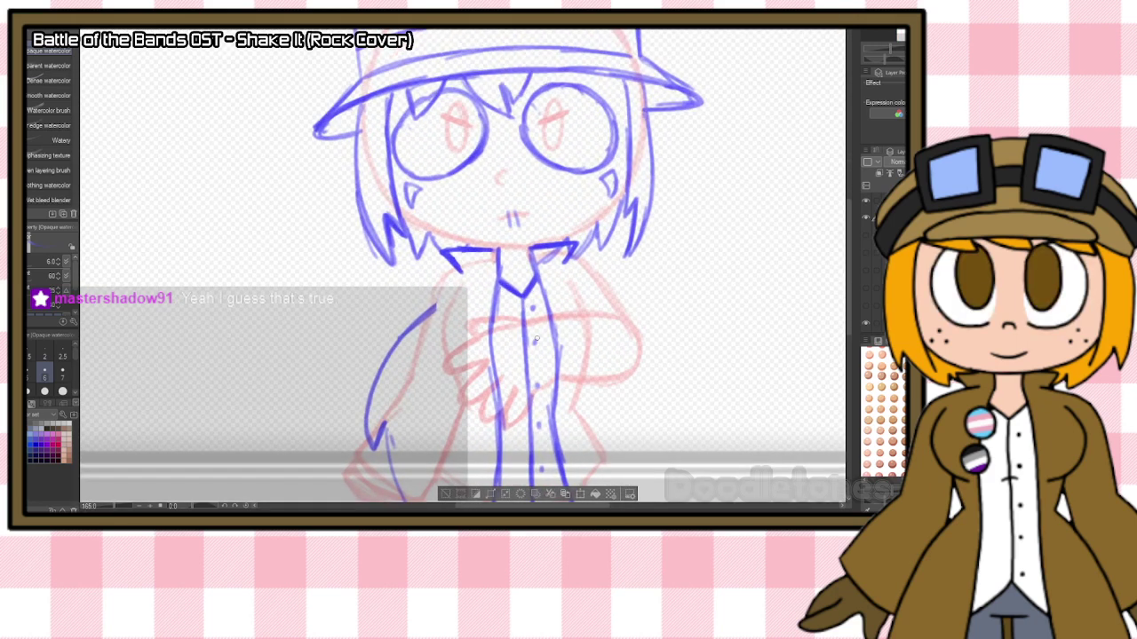
{"action": "key", "text": "e"}
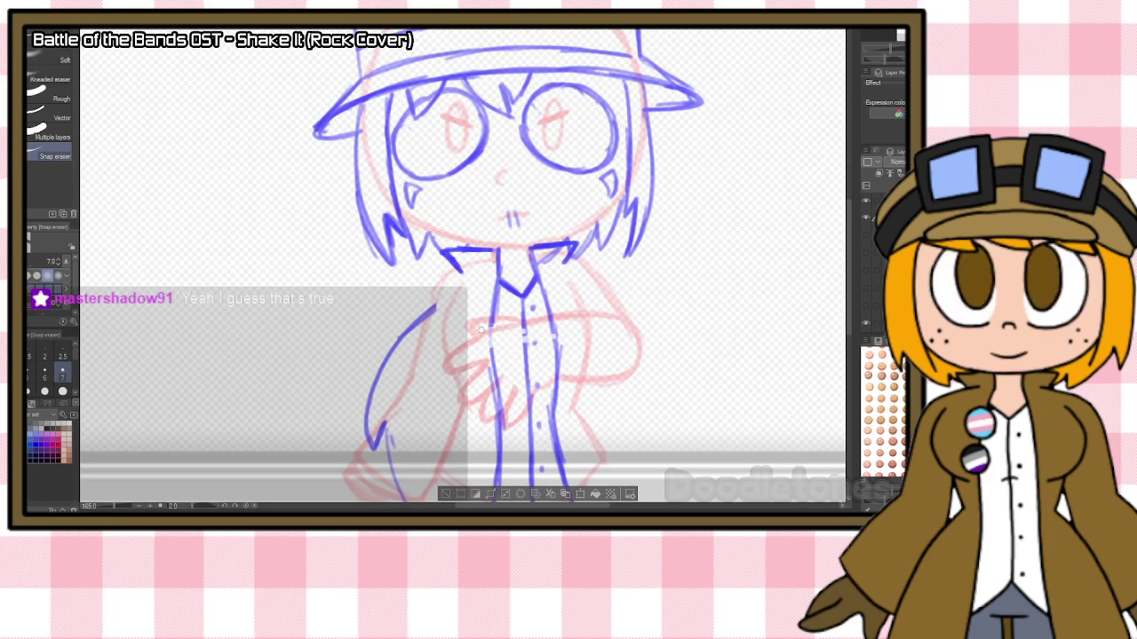
{"action": "mouse_move", "coordinate": [529, 331]}
{"action": "left_mouse_down"}
{"action": "mouse_move", "coordinate": [556, 325]}
{"action": "mouse_move", "coordinate": [492, 354]}
{"action": "mouse_move", "coordinate": [506, 360]}
{"action": "left_mouse_up"}
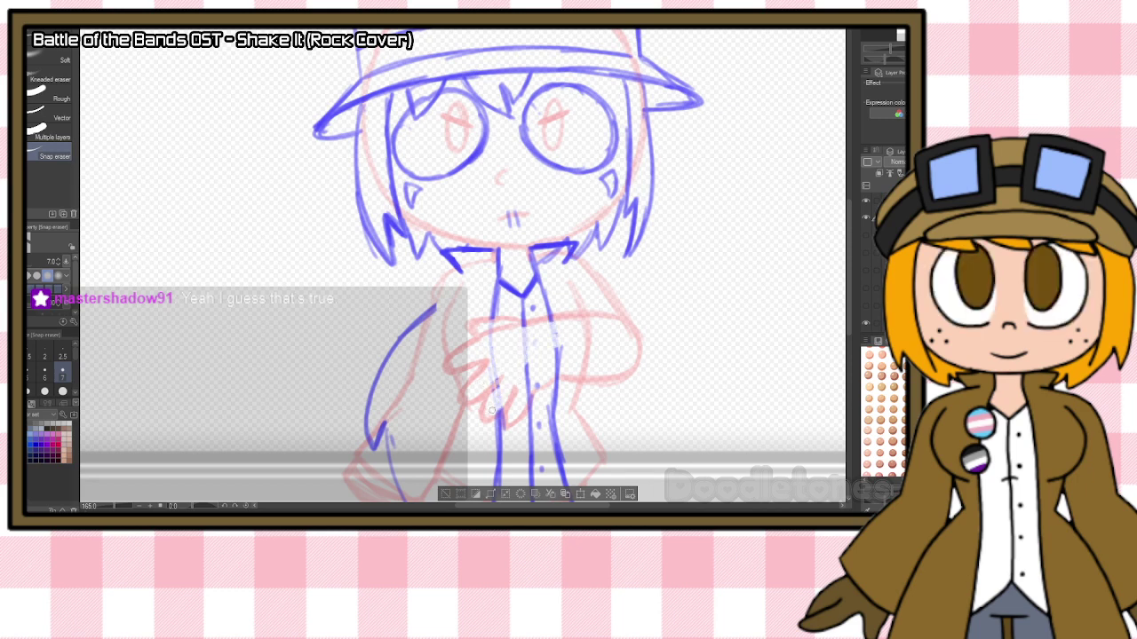
{"action": "mouse_move", "coordinate": [494, 380]}
{"action": "left_mouse_down"}
{"action": "mouse_move", "coordinate": [569, 368]}
{"action": "mouse_move", "coordinate": [524, 391]}
{"action": "mouse_move", "coordinate": [583, 343]}
{"action": "left_mouse_up"}
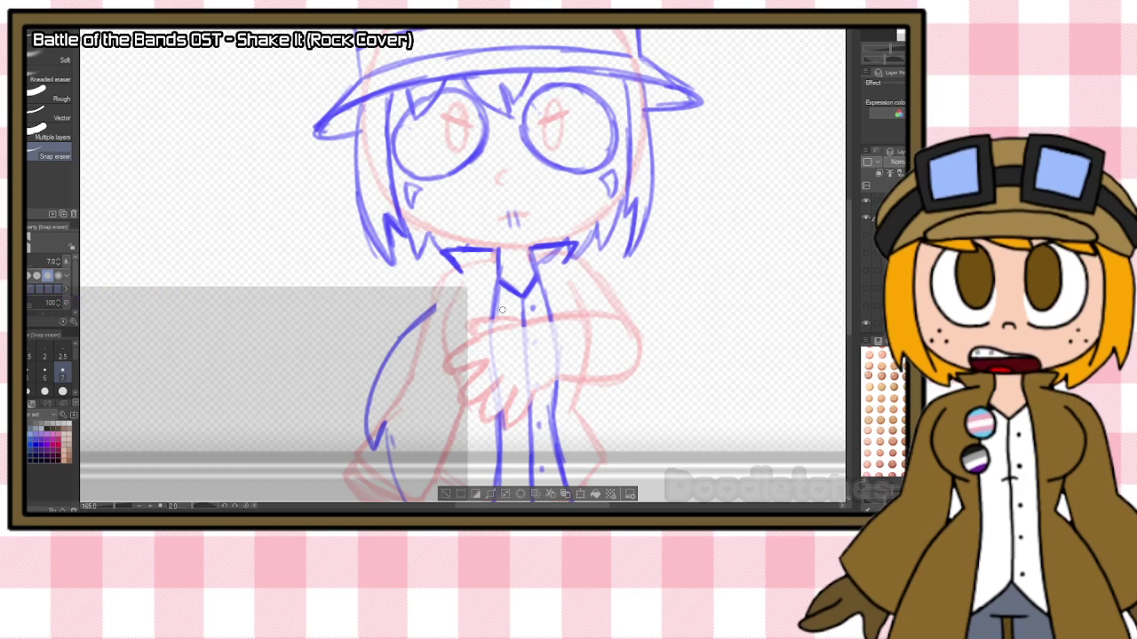
Draw the bent sleeve of the arm across the chest, from the shoulder around the elbow to the wrist.
{"action": "key", "text": "b"}
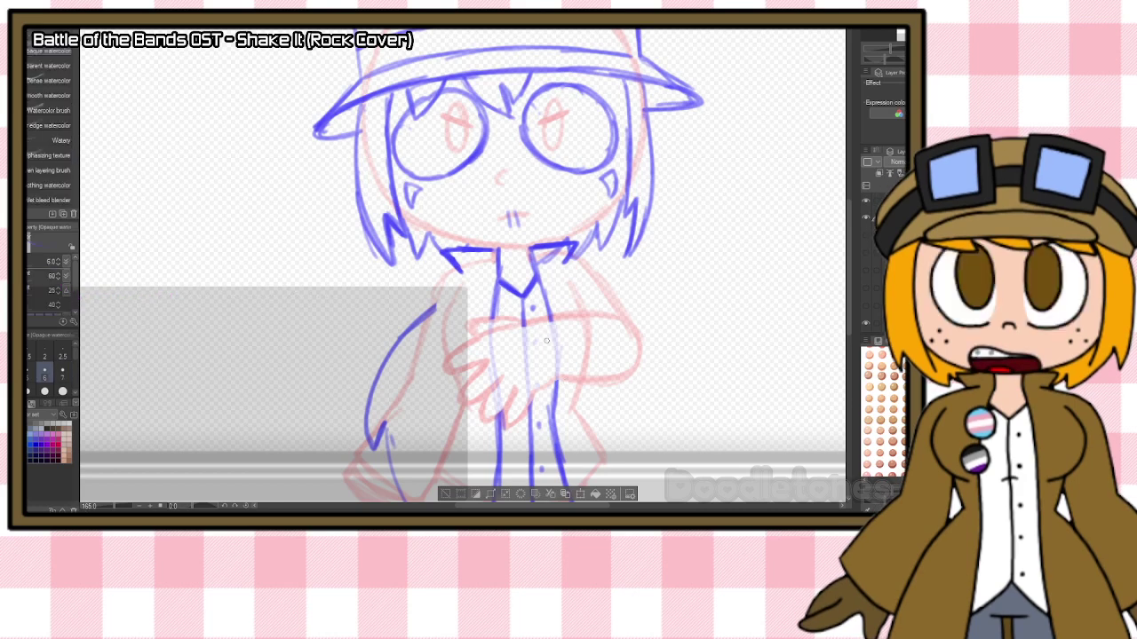
{"action": "mouse_move", "coordinate": [526, 323]}
{"action": "left_mouse_down"}
{"action": "mouse_move", "coordinate": [558, 395]}
{"action": "mouse_move", "coordinate": [526, 327]}
{"action": "mouse_move", "coordinate": [594, 322]}
{"action": "left_mouse_up"}
{"action": "left_click_drag", "start_coordinate": [613, 382], "coordinate": [636, 341]}
{"action": "mouse_move", "coordinate": [565, 260]}
{"action": "left_mouse_down"}
{"action": "mouse_move", "coordinate": [594, 264]}
{"action": "mouse_move", "coordinate": [636, 344]}
{"action": "left_mouse_up"}
{"action": "left_click_drag", "start_coordinate": [611, 291], "coordinate": [640, 362]}
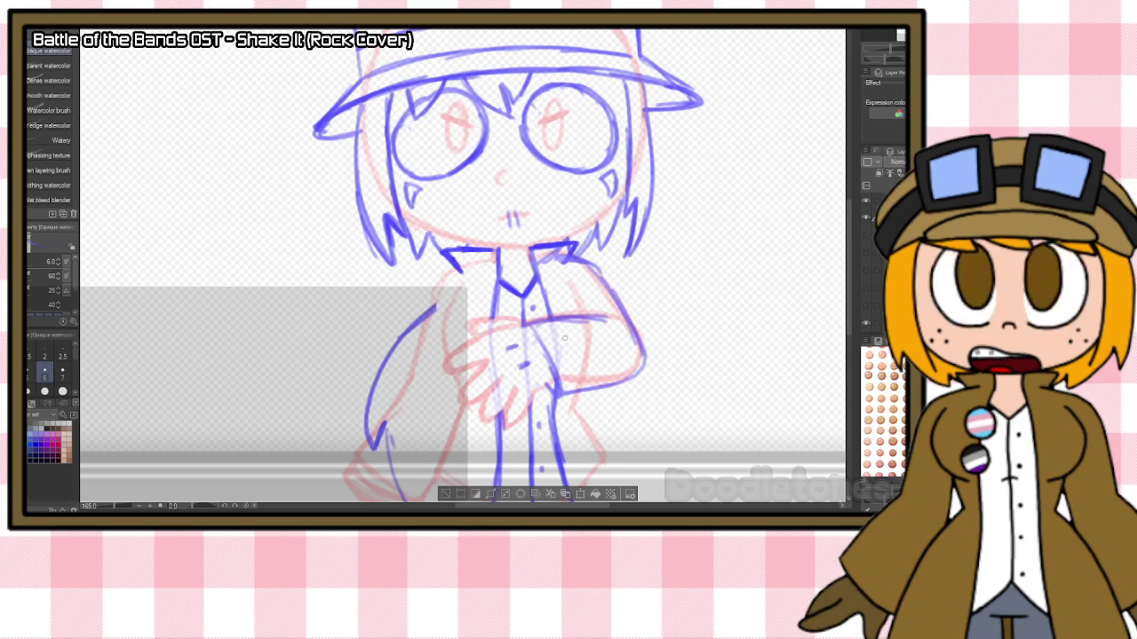
Replace the hand-on-chest base with the frowning pose turned to the side with lowered arms, and hide the earlier top-hat sketch.
{"action": "scroll", "coordinate": [577, 320], "scroll_direction": "down", "scroll_amount": 4}
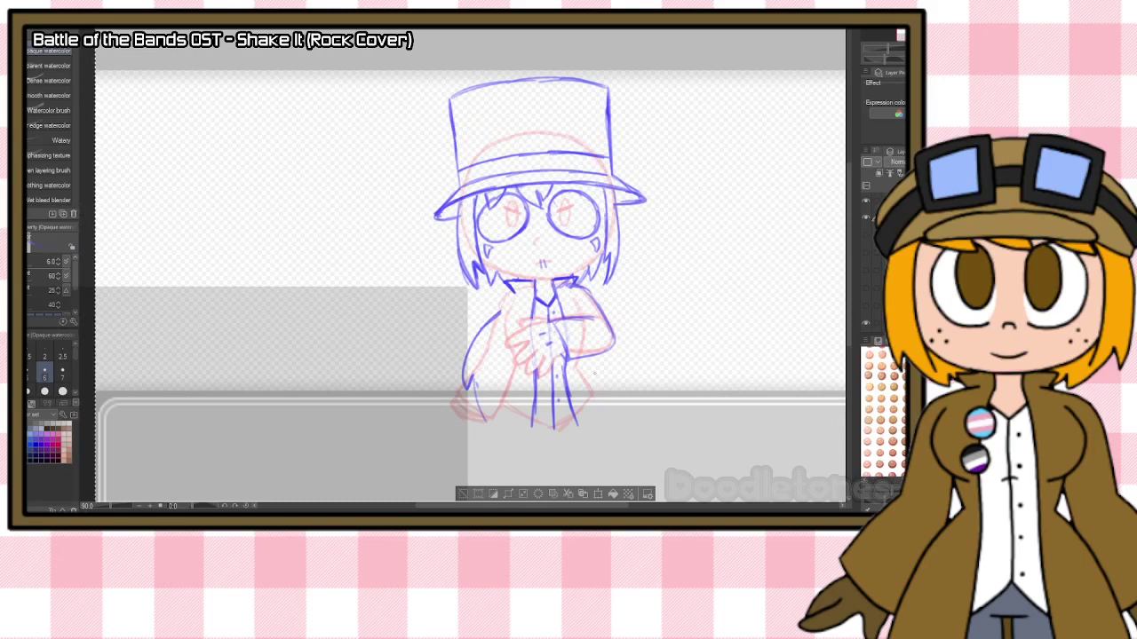
{"action": "scroll", "coordinate": [595, 374], "scroll_direction": "up", "scroll_amount": 2}
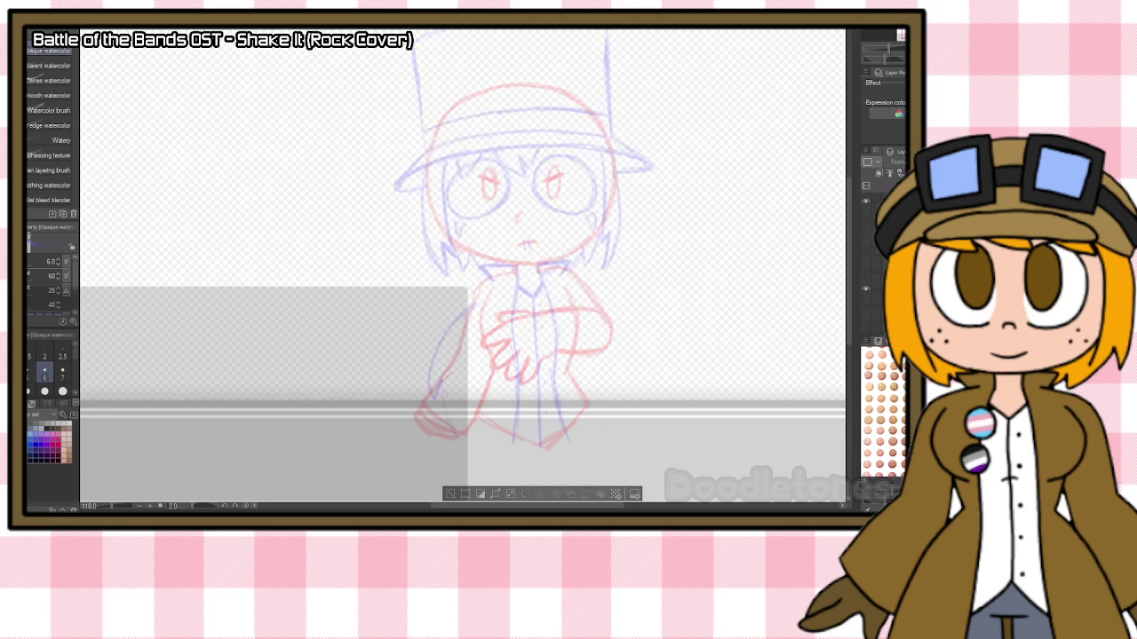
{"action": "left_click", "coordinate": [865, 286]}
{"action": "left_click", "coordinate": [864, 254]}
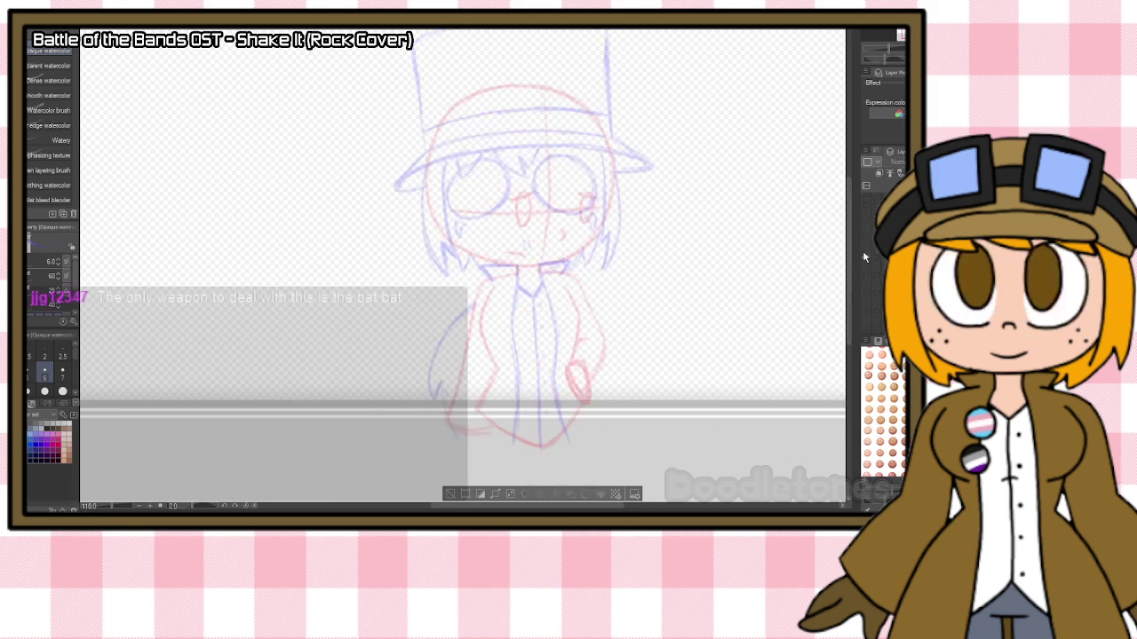
{"action": "scroll", "coordinate": [871, 267], "scroll_direction": "down", "scroll_amount": 3}
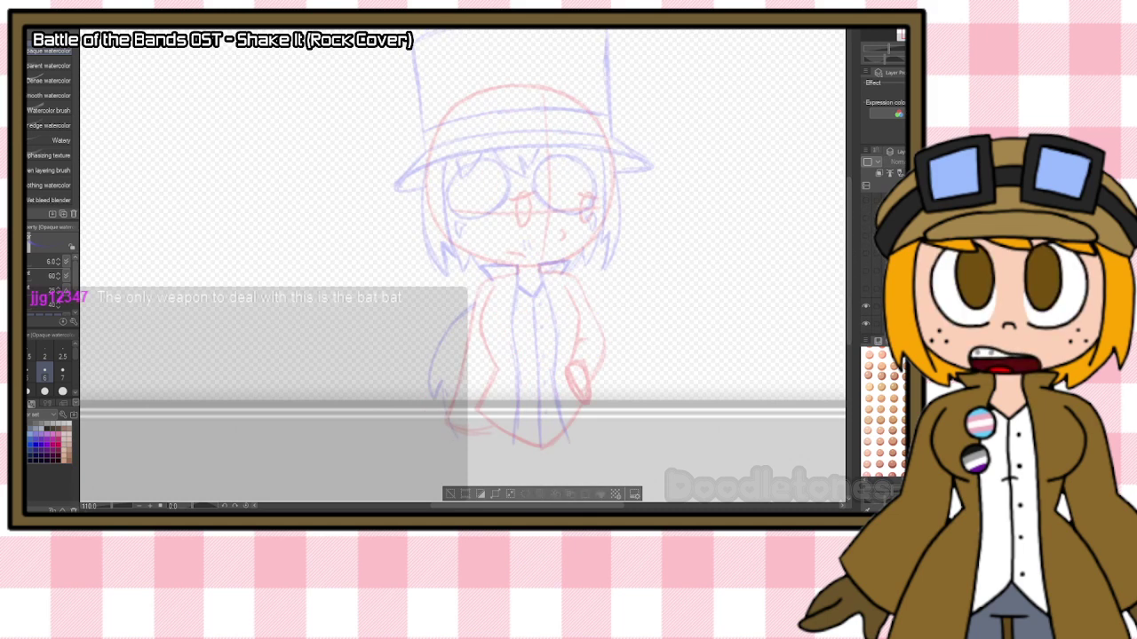
{"action": "scroll", "coordinate": [870, 266], "scroll_direction": "up", "scroll_amount": 3}
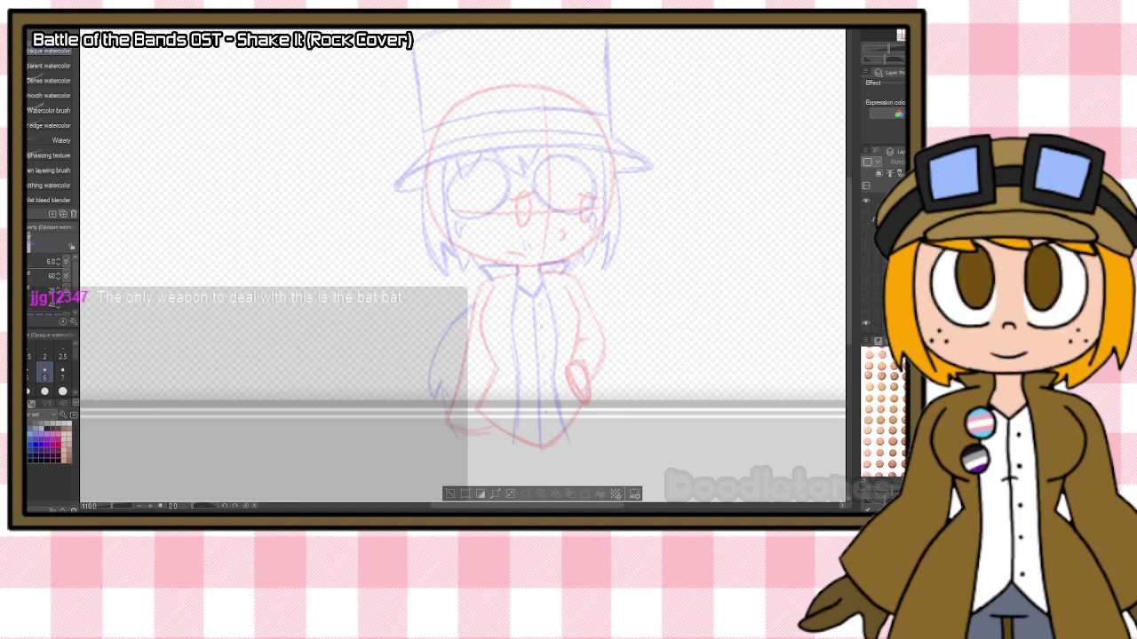
{"action": "left_click", "coordinate": [872, 286]}
{"action": "scroll", "coordinate": [881, 311], "scroll_direction": "down", "scroll_amount": 3}
{"action": "left_click", "coordinate": [866, 300]}
{"action": "scroll", "coordinate": [866, 266], "scroll_direction": "up", "scroll_amount": 3}
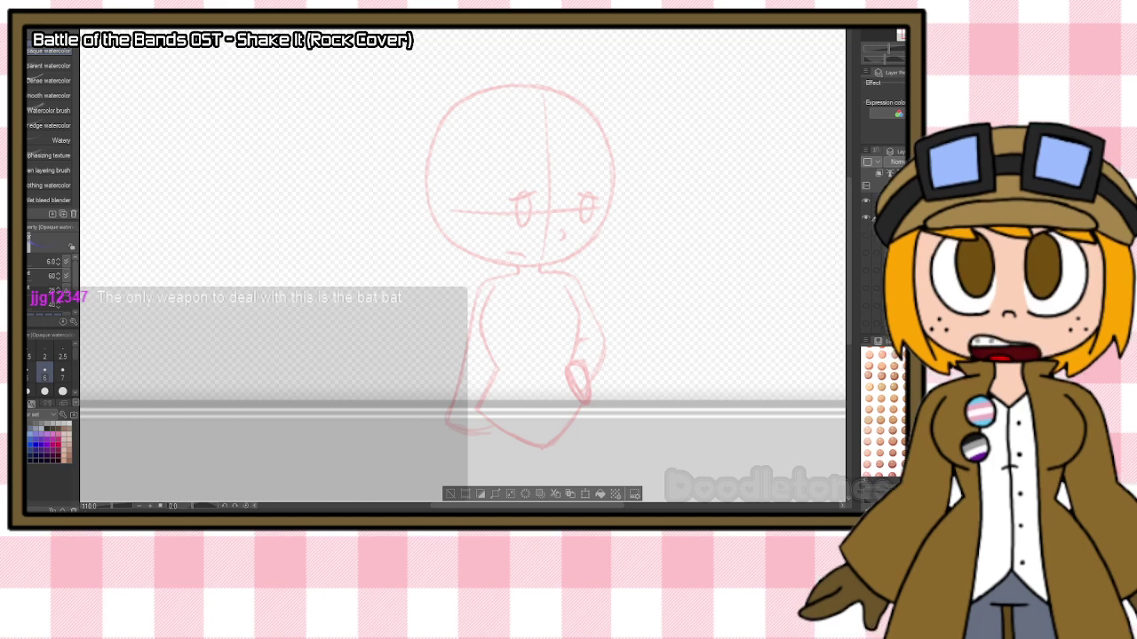
Draw two large round eye outlines along the turned face's guideline and erase the stray strokes inside them.
{"action": "scroll", "coordinate": [555, 91], "scroll_direction": "up", "scroll_amount": 2}
{"action": "scroll", "coordinate": [551, 89], "scroll_direction": "up", "scroll_amount": 2}
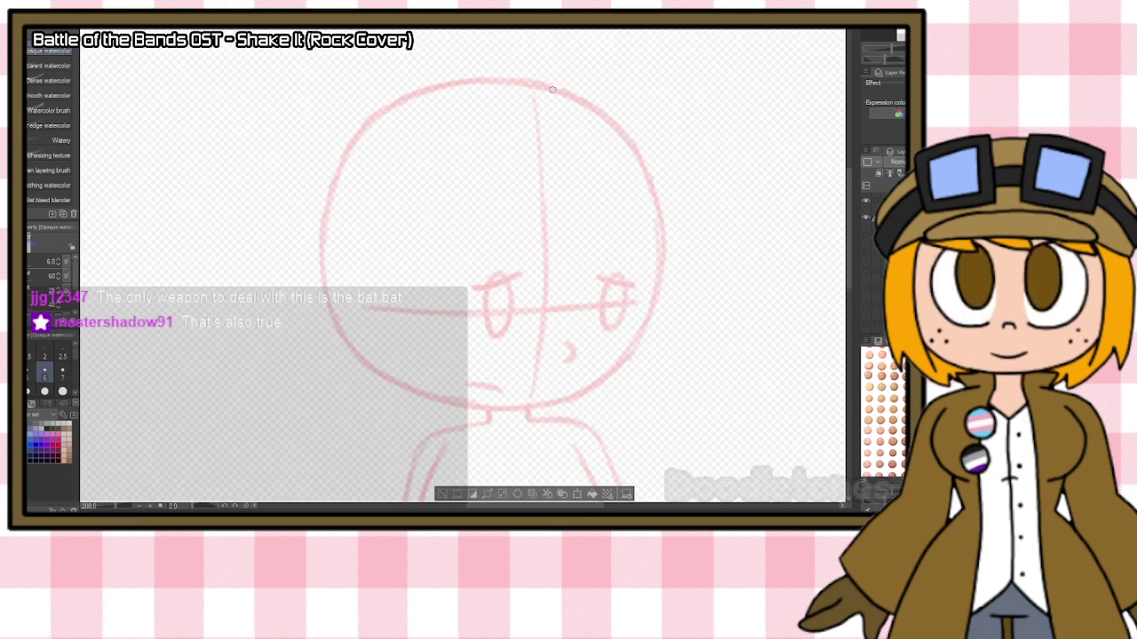
{"action": "mouse_move", "coordinate": [489, 258]}
{"action": "left_mouse_down"}
{"action": "mouse_move", "coordinate": [435, 293]}
{"action": "mouse_move", "coordinate": [418, 338]}
{"action": "mouse_move", "coordinate": [513, 345]}
{"action": "mouse_move", "coordinate": [530, 331]}
{"action": "left_mouse_up"}
{"action": "mouse_move", "coordinate": [423, 294]}
{"action": "left_mouse_down"}
{"action": "mouse_move", "coordinate": [536, 295]}
{"action": "mouse_move", "coordinate": [528, 332]}
{"action": "left_mouse_up"}
{"action": "mouse_move", "coordinate": [573, 283]}
{"action": "left_mouse_down"}
{"action": "mouse_move", "coordinate": [631, 257]}
{"action": "mouse_move", "coordinate": [569, 303]}
{"action": "left_mouse_up"}
{"action": "mouse_move", "coordinate": [577, 259]}
{"action": "left_mouse_down"}
{"action": "mouse_move", "coordinate": [568, 330]}
{"action": "mouse_move", "coordinate": [633, 331]}
{"action": "mouse_move", "coordinate": [604, 255]}
{"action": "mouse_move", "coordinate": [653, 283]}
{"action": "mouse_move", "coordinate": [634, 330]}
{"action": "mouse_move", "coordinate": [613, 334]}
{"action": "left_mouse_up"}
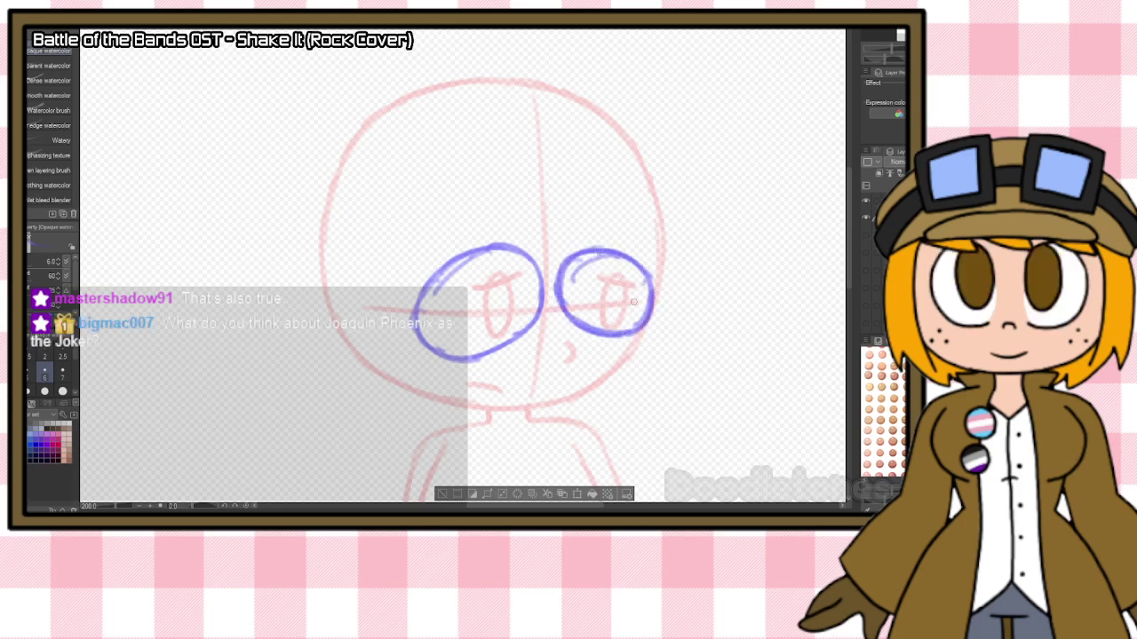
{"action": "key", "text": "e"}
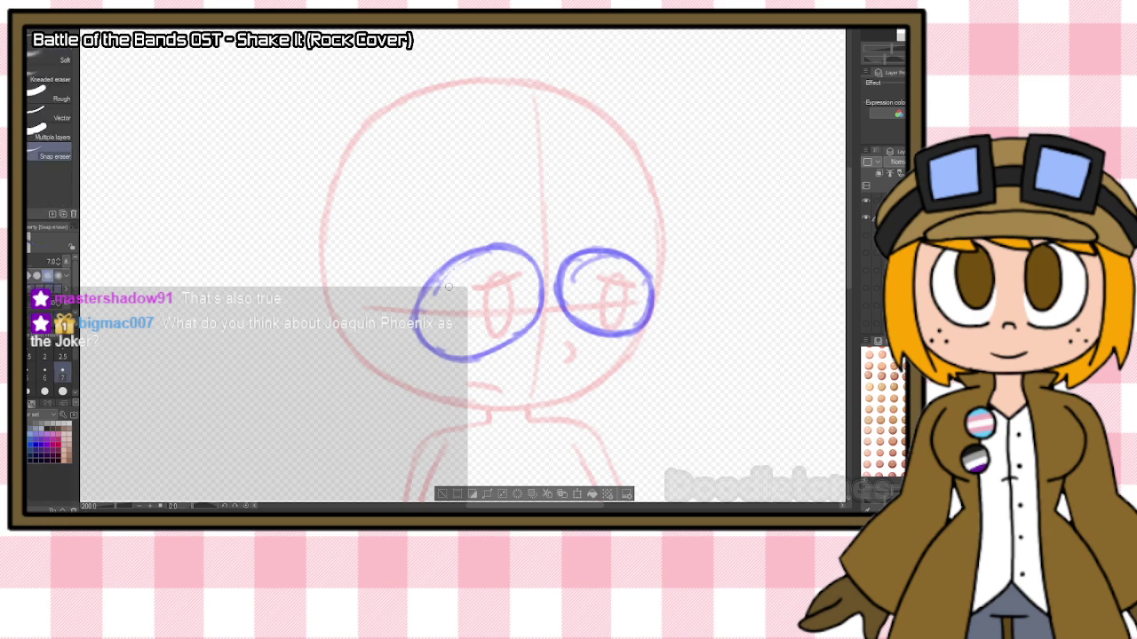
{"action": "left_click_drag", "start_coordinate": [588, 273], "coordinate": [612, 273]}
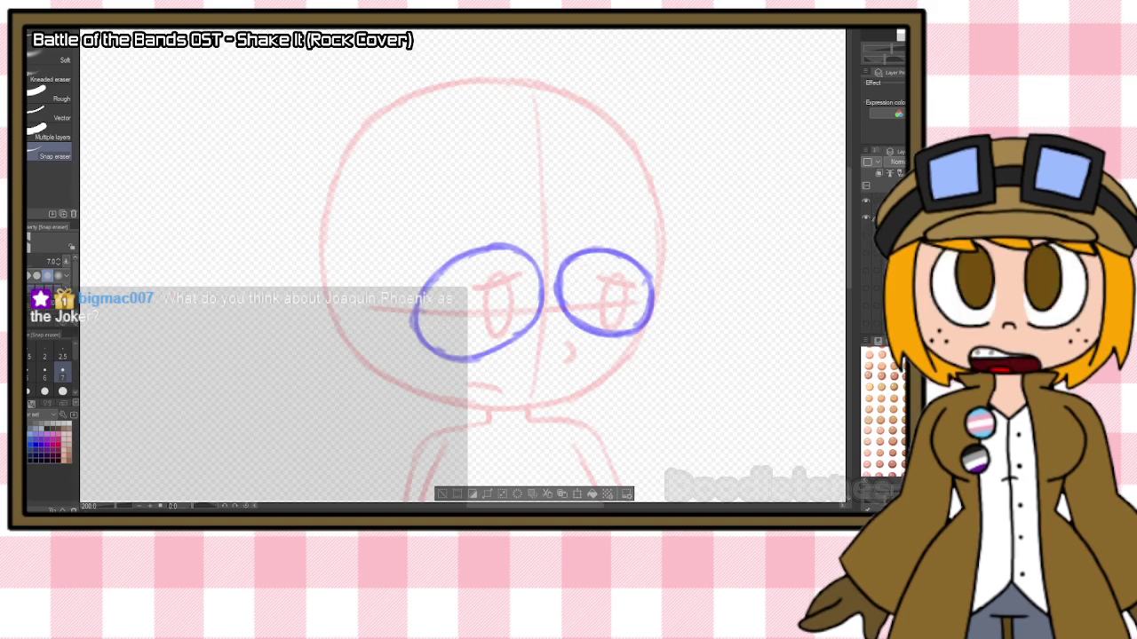
Draw a small triangular cheek mark below the larger eye and two short vertical ticks on the mouth.
{"action": "key", "text": "b"}
{"action": "mouse_move", "coordinate": [409, 340]}
{"action": "left_mouse_down"}
{"action": "mouse_move", "coordinate": [425, 357]}
{"action": "mouse_move", "coordinate": [405, 376]}
{"action": "left_mouse_up"}
{"action": "mouse_move", "coordinate": [405, 375]}
{"action": "left_mouse_down"}
{"action": "mouse_move", "coordinate": [405, 340]}
{"action": "mouse_move", "coordinate": [404, 367]}
{"action": "left_mouse_up"}
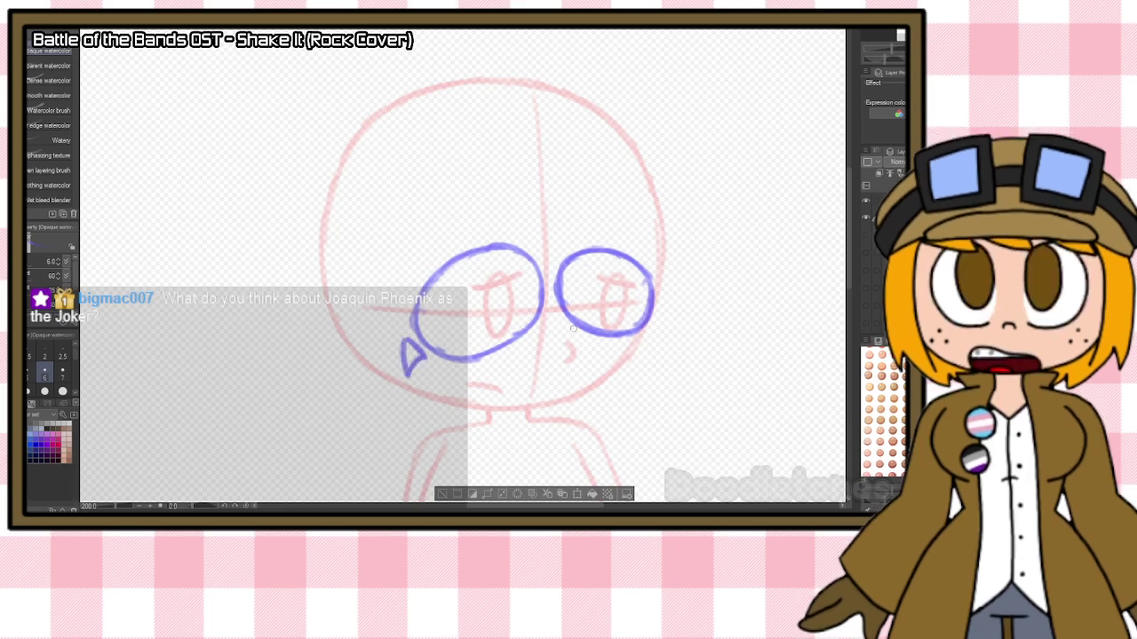
{"action": "left_click_drag", "start_coordinate": [478, 379], "coordinate": [485, 391]}
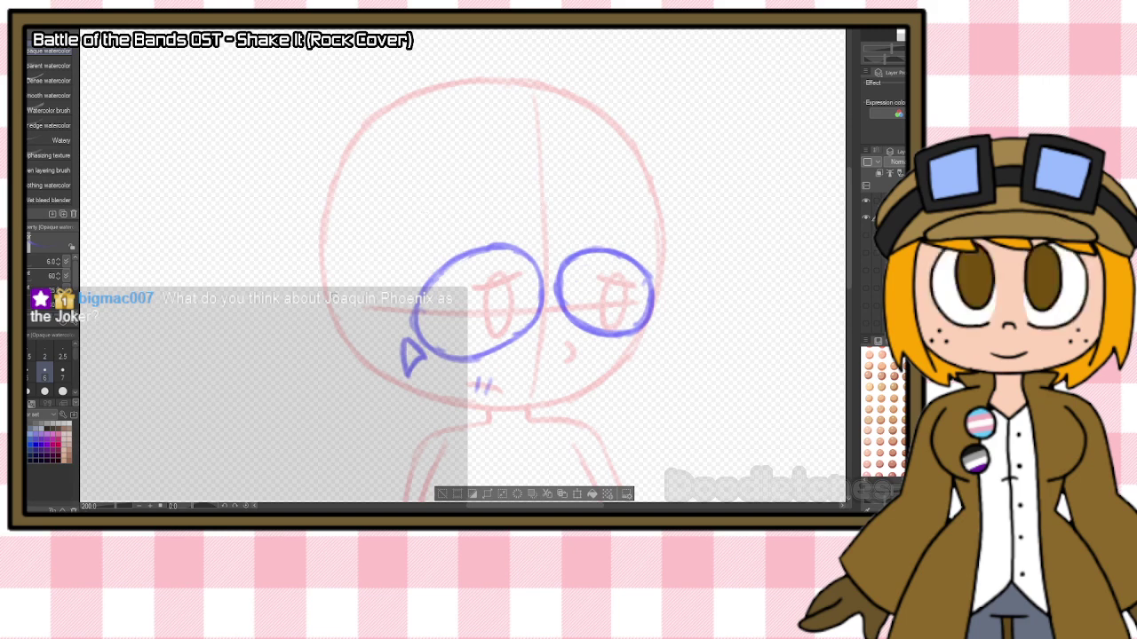
{"action": "left_click_drag", "start_coordinate": [283, 277], "coordinate": [473, 222]}
{"action": "left_click_drag", "start_coordinate": [356, 255], "coordinate": [401, 238]}
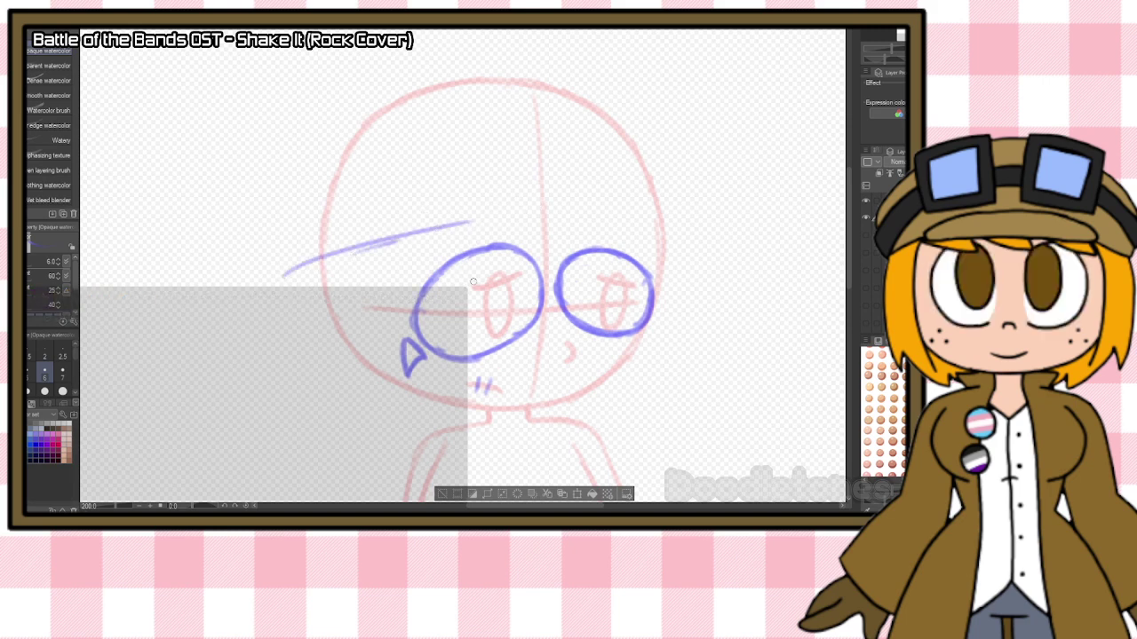
{"action": "key", "text": "ctrl+z"}
{"action": "key", "text": "ctrl+z"}
{"action": "left_click_drag", "start_coordinate": [283, 258], "coordinate": [540, 240]}
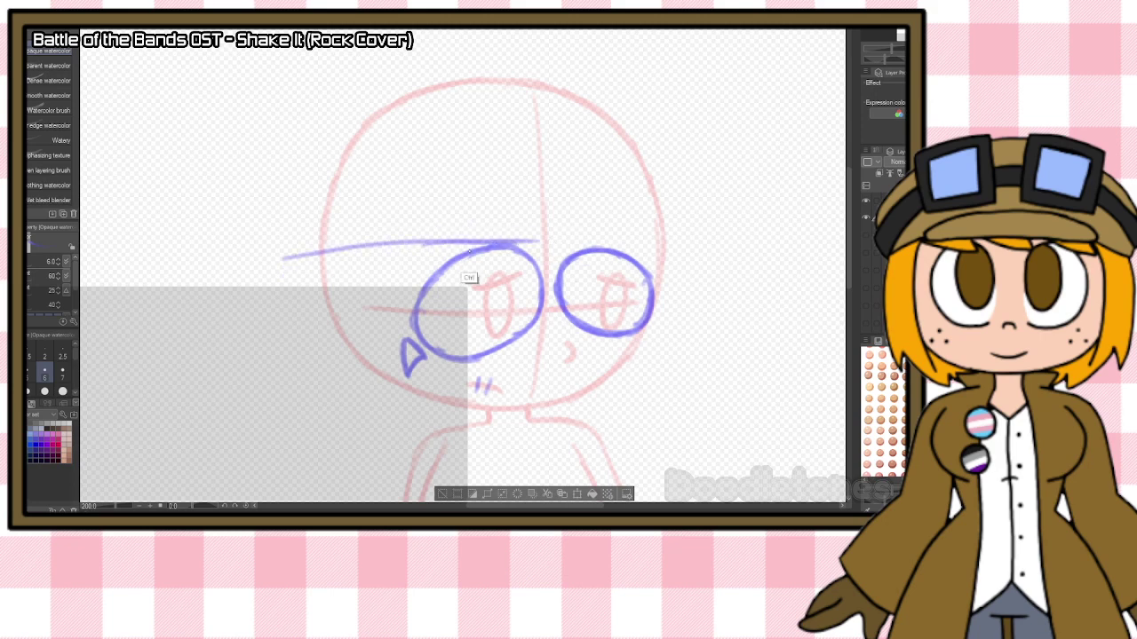
{"action": "key", "text": "ctrl+z"}
Draw the tilted hat brim across the head just above the eyes, with rounded tips extending past both sides.
{"action": "left_click_drag", "start_coordinate": [296, 293], "coordinate": [550, 234]}
{"action": "left_click_drag", "start_coordinate": [407, 264], "coordinate": [629, 236]}
{"action": "mouse_move", "coordinate": [493, 241]}
{"action": "left_mouse_down"}
{"action": "mouse_move", "coordinate": [732, 232]}
{"action": "mouse_move", "coordinate": [657, 206]}
{"action": "mouse_move", "coordinate": [684, 235]}
{"action": "left_mouse_up"}
{"action": "mouse_move", "coordinate": [342, 277]}
{"action": "left_mouse_down"}
{"action": "mouse_move", "coordinate": [296, 293]}
{"action": "mouse_move", "coordinate": [266, 279]}
{"action": "mouse_move", "coordinate": [314, 250]}
{"action": "left_mouse_up"}
{"action": "left_click_drag", "start_coordinate": [283, 296], "coordinate": [349, 271]}
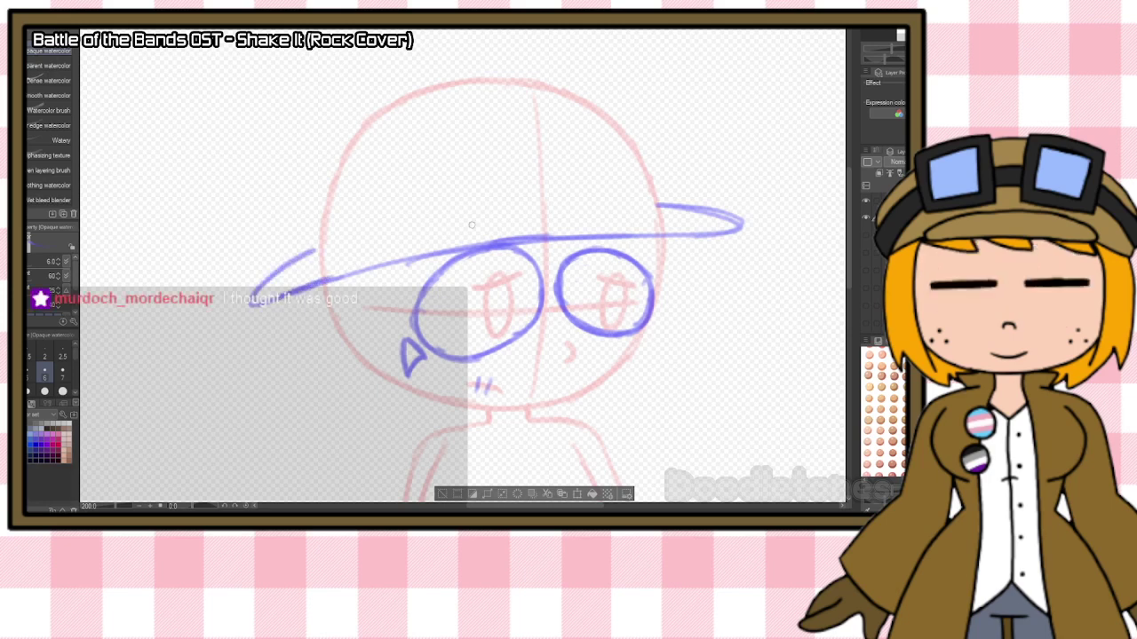
{"action": "left_click_drag", "start_coordinate": [848, 225], "coordinate": [847, 207]}
{"action": "left_click_drag", "start_coordinate": [338, 345], "coordinate": [457, 307]}
Draw the tall hat crown above the brim with two slanted sides and a narrow elliptical top, and darken its outline.
{"action": "mouse_move", "coordinate": [318, 309]}
{"action": "left_mouse_down"}
{"action": "mouse_move", "coordinate": [289, 178]}
{"action": "mouse_move", "coordinate": [374, 109]}
{"action": "left_mouse_up"}
{"action": "mouse_move", "coordinate": [300, 148]}
{"action": "left_mouse_down"}
{"action": "mouse_move", "coordinate": [332, 129]}
{"action": "mouse_move", "coordinate": [488, 82]}
{"action": "mouse_move", "coordinate": [607, 89]}
{"action": "mouse_move", "coordinate": [643, 189]}
{"action": "left_mouse_up"}
{"action": "left_click_drag", "start_coordinate": [619, 108], "coordinate": [653, 261]}
{"action": "mouse_move", "coordinate": [642, 175]}
{"action": "left_mouse_down"}
{"action": "mouse_move", "coordinate": [641, 242]}
{"action": "mouse_move", "coordinate": [658, 263]}
{"action": "left_mouse_up"}
{"action": "mouse_move", "coordinate": [291, 165]}
{"action": "left_mouse_down"}
{"action": "mouse_move", "coordinate": [611, 93]}
{"action": "mouse_move", "coordinate": [577, 83]}
{"action": "mouse_move", "coordinate": [572, 108]}
{"action": "mouse_move", "coordinate": [612, 94]}
{"action": "mouse_move", "coordinate": [320, 151]}
{"action": "mouse_move", "coordinate": [353, 115]}
{"action": "mouse_move", "coordinate": [303, 136]}
{"action": "mouse_move", "coordinate": [289, 168]}
{"action": "mouse_move", "coordinate": [311, 137]}
{"action": "mouse_move", "coordinate": [313, 160]}
{"action": "mouse_move", "coordinate": [299, 163]}
{"action": "mouse_move", "coordinate": [378, 144]}
{"action": "left_mouse_up"}
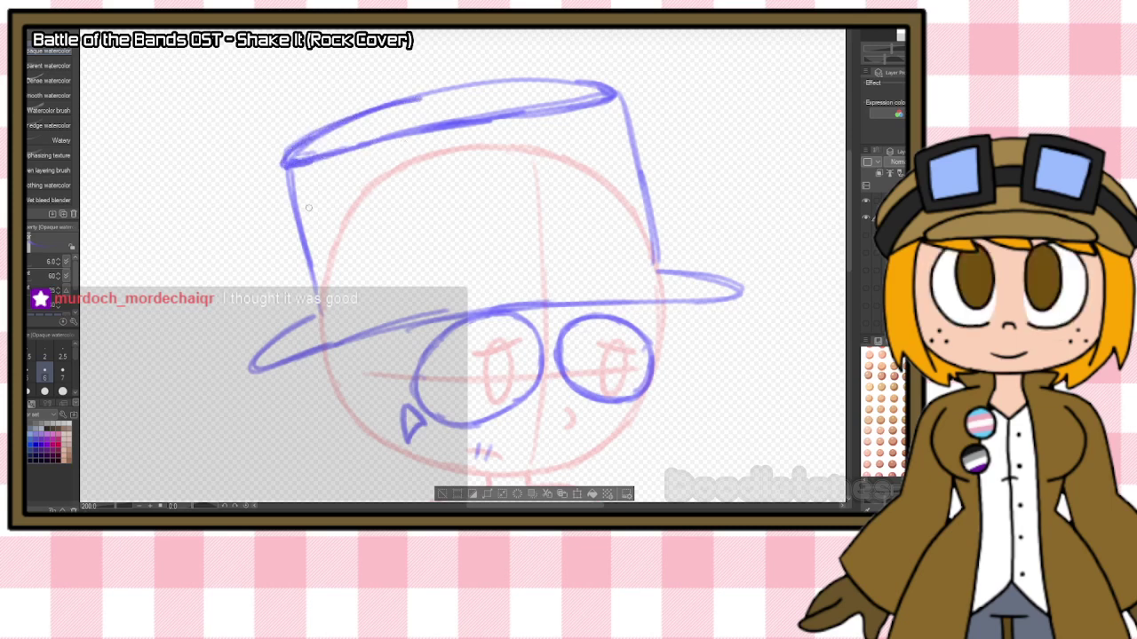
{"action": "mouse_move", "coordinate": [283, 167]}
{"action": "left_mouse_down"}
{"action": "mouse_move", "coordinate": [299, 142]}
{"action": "mouse_move", "coordinate": [321, 317]}
{"action": "left_mouse_up"}
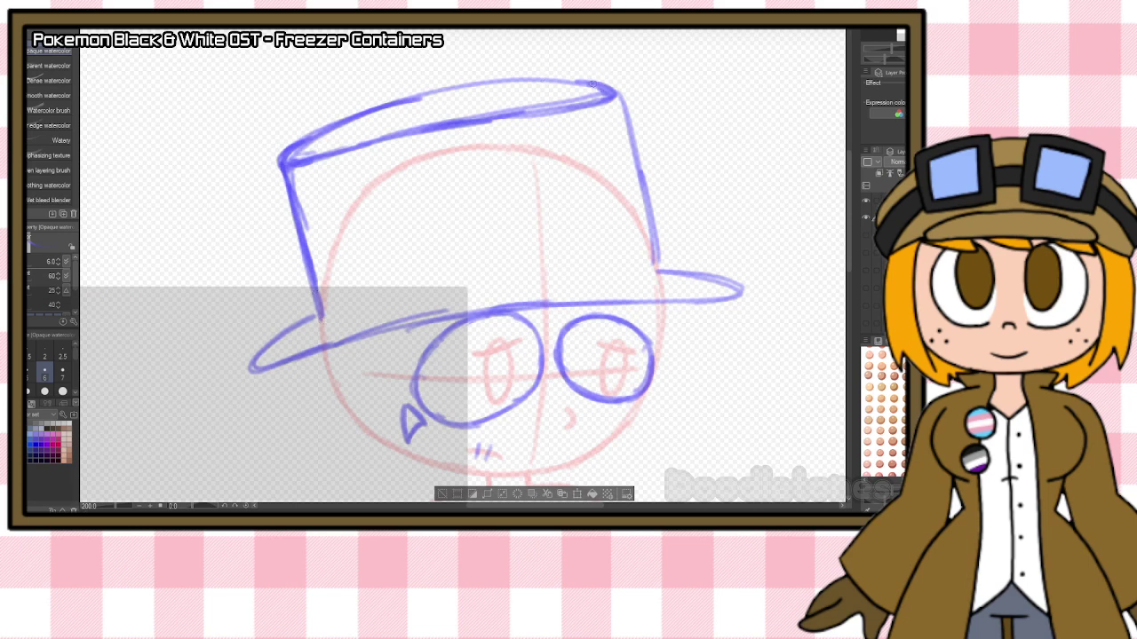
{"action": "mouse_move", "coordinate": [475, 87]}
{"action": "left_mouse_down"}
{"action": "mouse_move", "coordinate": [621, 86]}
{"action": "mouse_move", "coordinate": [582, 104]}
{"action": "mouse_move", "coordinate": [631, 147]}
{"action": "left_mouse_up"}
{"action": "left_click_drag", "start_coordinate": [626, 96], "coordinate": [657, 261]}
{"action": "left_click_drag", "start_coordinate": [645, 167], "coordinate": [657, 263]}
{"action": "left_click_drag", "start_coordinate": [648, 200], "coordinate": [657, 256]}
Draw the crown's curved base line on the brim and a parallel hat band line above it.
{"action": "mouse_move", "coordinate": [419, 298]}
{"action": "left_mouse_down"}
{"action": "mouse_move", "coordinate": [359, 306]}
{"action": "mouse_move", "coordinate": [609, 267]}
{"action": "left_mouse_up"}
{"action": "mouse_move", "coordinate": [533, 279]}
{"action": "left_mouse_down"}
{"action": "mouse_move", "coordinate": [656, 263]}
{"action": "mouse_move", "coordinate": [568, 275]}
{"action": "left_mouse_up"}
{"action": "mouse_move", "coordinate": [324, 291]}
{"action": "left_mouse_down"}
{"action": "mouse_move", "coordinate": [418, 267]}
{"action": "mouse_move", "coordinate": [652, 241]}
{"action": "left_mouse_up"}
{"action": "left_click_drag", "start_coordinate": [398, 330], "coordinate": [492, 307]}
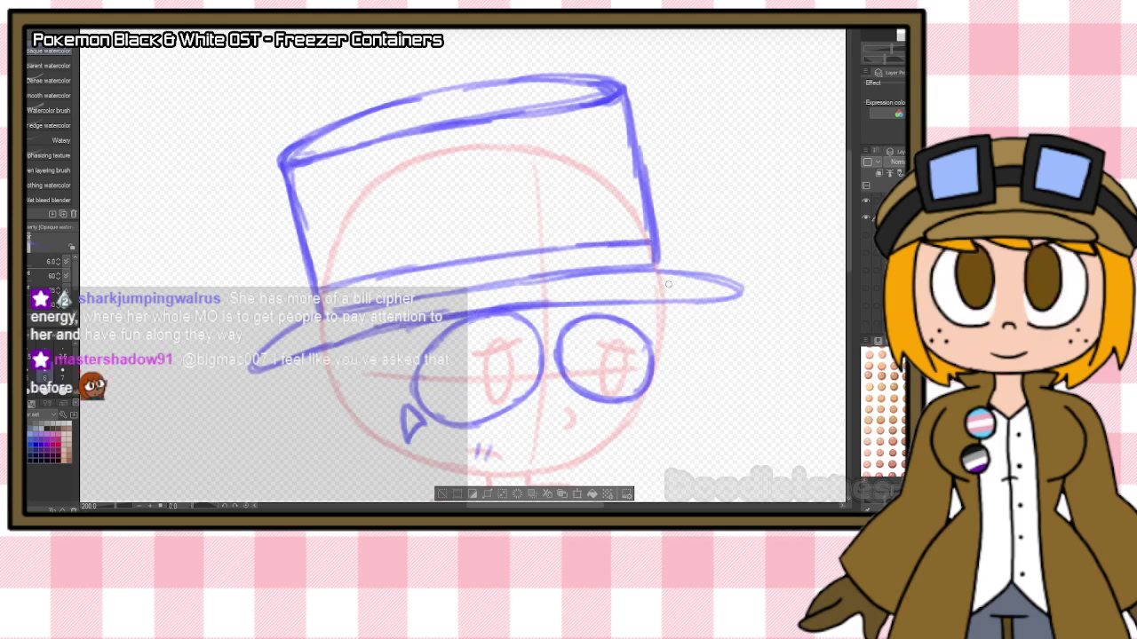
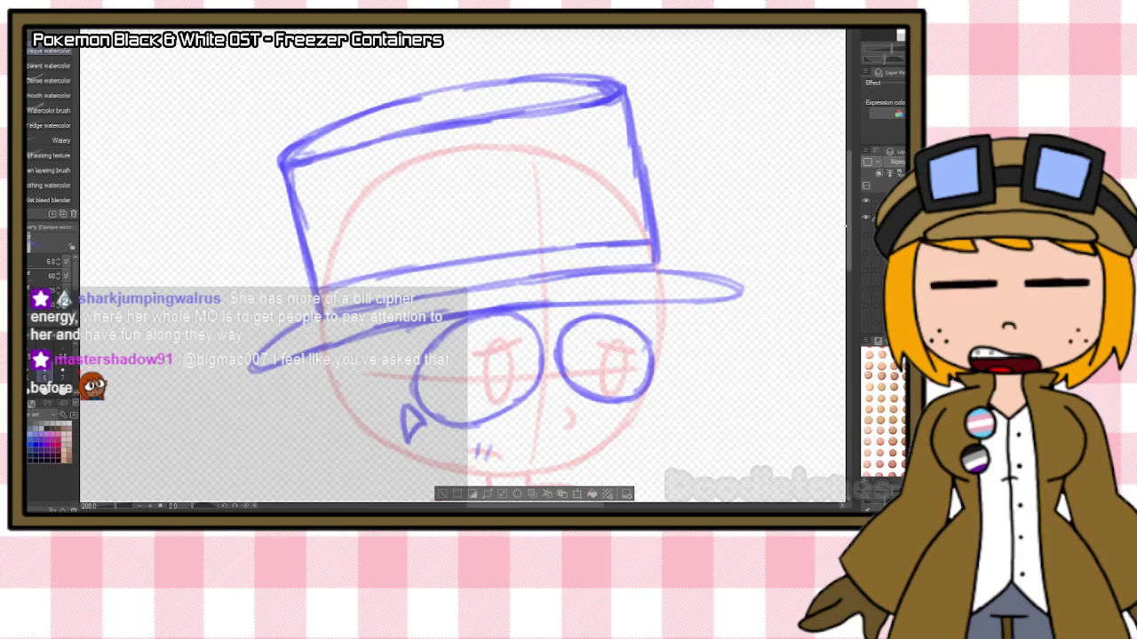
Sketch the jagged fringe under the hat brim, overlapping both lenses of the glasses, and the start of the hair beside the face.
{"action": "scroll", "coordinate": [533, 254], "scroll_direction": "down", "scroll_amount": 3}
{"action": "mouse_move", "coordinate": [521, 237]}
{"action": "left_mouse_down"}
{"action": "mouse_move", "coordinate": [556, 282]}
{"action": "mouse_move", "coordinate": [570, 236]}
{"action": "mouse_move", "coordinate": [612, 269]}
{"action": "mouse_move", "coordinate": [642, 229]}
{"action": "mouse_move", "coordinate": [657, 285]}
{"action": "left_mouse_up"}
{"action": "left_click_drag", "start_coordinate": [668, 231], "coordinate": [663, 263]}
{"action": "mouse_move", "coordinate": [489, 238]}
{"action": "left_mouse_down"}
{"action": "mouse_move", "coordinate": [449, 289]}
{"action": "mouse_move", "coordinate": [441, 251]}
{"action": "mouse_move", "coordinate": [449, 290]}
{"action": "left_mouse_up"}
Sketch the long locks of hair down both sides of the face, ending in jagged points.
{"action": "mouse_move", "coordinate": [414, 255]}
{"action": "left_mouse_down"}
{"action": "mouse_move", "coordinate": [394, 317]}
{"action": "mouse_move", "coordinate": [409, 280]}
{"action": "mouse_move", "coordinate": [397, 305]}
{"action": "mouse_move", "coordinate": [390, 377]}
{"action": "left_mouse_up"}
{"action": "mouse_move", "coordinate": [396, 321]}
{"action": "left_mouse_down"}
{"action": "mouse_move", "coordinate": [400, 403]}
{"action": "mouse_move", "coordinate": [380, 382]}
{"action": "left_mouse_up"}
{"action": "left_click_drag", "start_coordinate": [324, 284], "coordinate": [345, 374]}
{"action": "mouse_move", "coordinate": [325, 304]}
{"action": "left_mouse_down"}
{"action": "mouse_move", "coordinate": [385, 415]}
{"action": "mouse_move", "coordinate": [380, 384]}
{"action": "left_mouse_up"}
{"action": "mouse_move", "coordinate": [656, 286]}
{"action": "left_mouse_down"}
{"action": "mouse_move", "coordinate": [621, 413]}
{"action": "mouse_move", "coordinate": [624, 393]}
{"action": "mouse_move", "coordinate": [616, 378]}
{"action": "mouse_move", "coordinate": [607, 388]}
{"action": "mouse_move", "coordinate": [624, 366]}
{"action": "mouse_move", "coordinate": [622, 413]}
{"action": "left_mouse_up"}
{"action": "left_click_drag", "start_coordinate": [622, 359], "coordinate": [643, 407]}
{"action": "left_click_drag", "start_coordinate": [650, 284], "coordinate": [649, 332]}
Add the pointed hair tips along the jaw on both sides of the neck and tidy their ends.
{"action": "left_click_drag", "start_coordinate": [848, 262], "coordinate": [848, 293]}
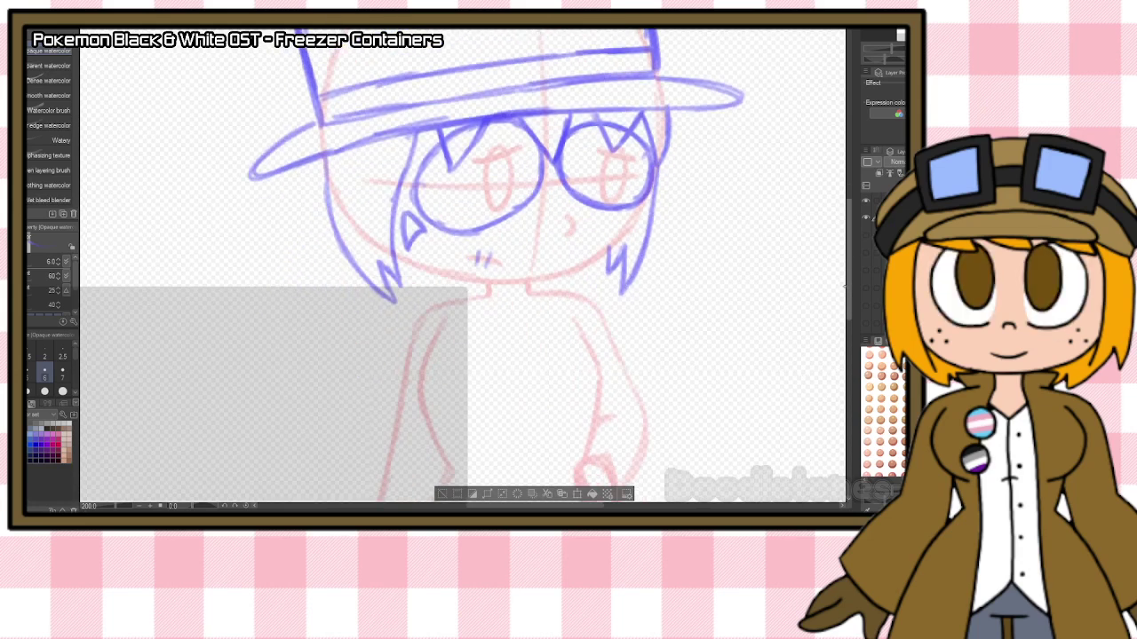
{"action": "left_click_drag", "start_coordinate": [398, 260], "coordinate": [433, 300]}
{"action": "mouse_move", "coordinate": [430, 266]}
{"action": "left_mouse_down"}
{"action": "mouse_move", "coordinate": [442, 302]}
{"action": "mouse_move", "coordinate": [480, 293]}
{"action": "left_mouse_up"}
{"action": "mouse_move", "coordinate": [611, 256]}
{"action": "left_mouse_down"}
{"action": "mouse_move", "coordinate": [587, 295]}
{"action": "mouse_move", "coordinate": [594, 283]}
{"action": "mouse_move", "coordinate": [579, 296]}
{"action": "mouse_move", "coordinate": [575, 271]}
{"action": "mouse_move", "coordinate": [542, 294]}
{"action": "left_mouse_up"}
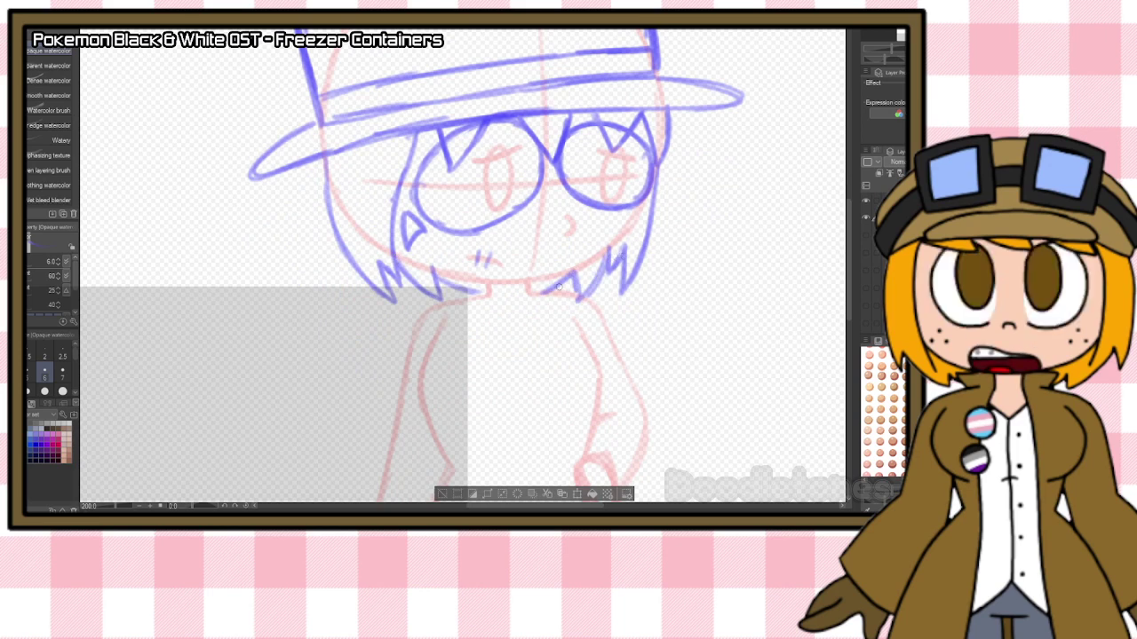
{"action": "key", "text": "e"}
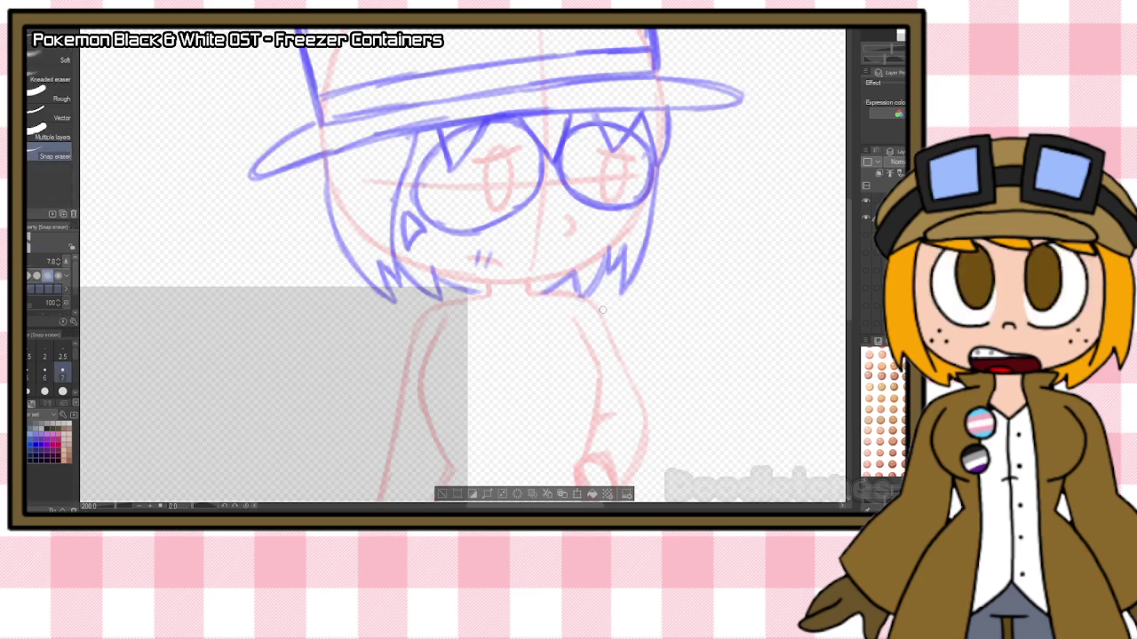
{"action": "key", "text": "b"}
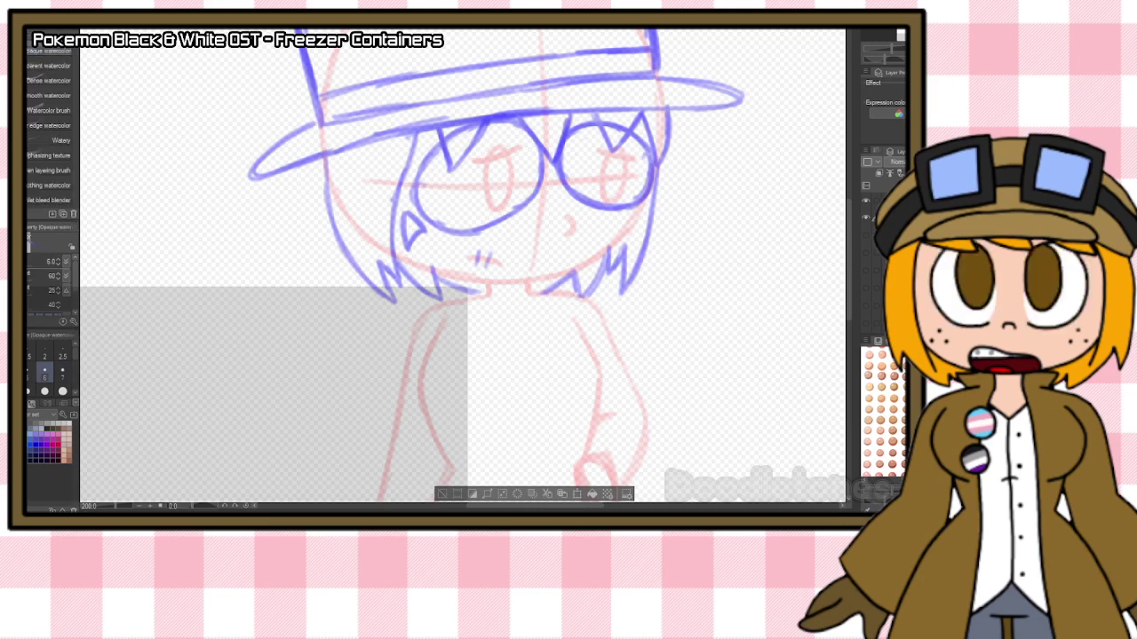
Sketch the coat's outer outline on the character's left-hand side of the drawing, from shoulder through the pointed cuff to the hem.
{"action": "scroll", "coordinate": [418, 250], "scroll_direction": "down", "scroll_amount": 2}
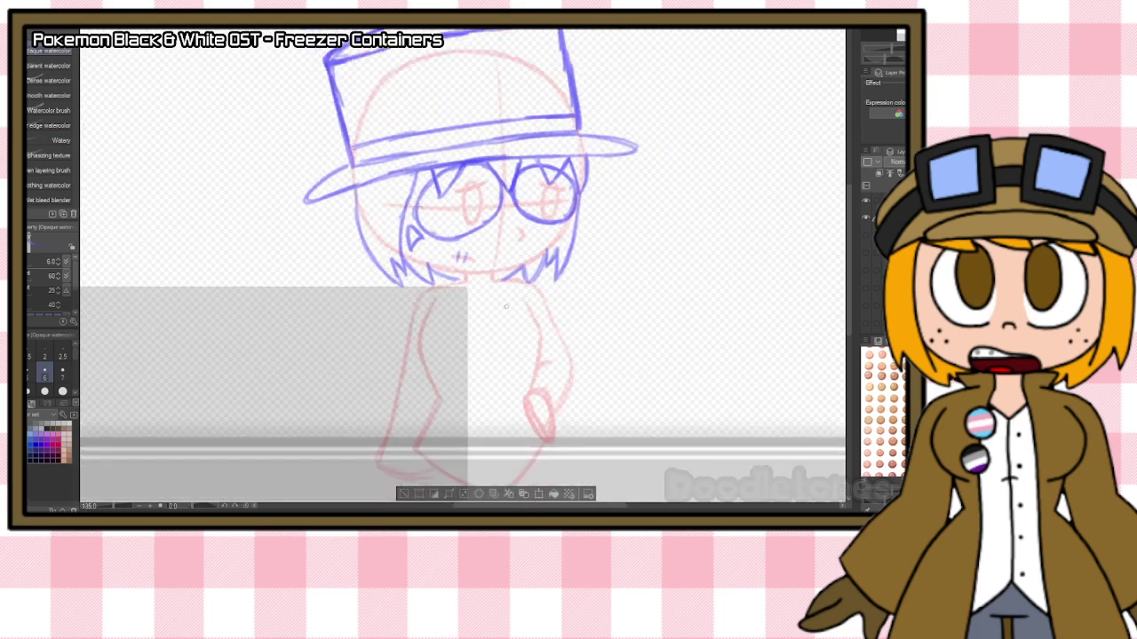
{"action": "scroll", "coordinate": [507, 307], "scroll_direction": "up", "scroll_amount": 1}
{"action": "left_click_drag", "start_coordinate": [418, 286], "coordinate": [356, 381]}
{"action": "key", "text": "ctrl+z"}
{"action": "key", "text": "ctrl+z"}
{"action": "mouse_move", "coordinate": [444, 277]}
{"action": "left_mouse_down"}
{"action": "mouse_move", "coordinate": [402, 306]}
{"action": "mouse_move", "coordinate": [353, 382]}
{"action": "left_mouse_up"}
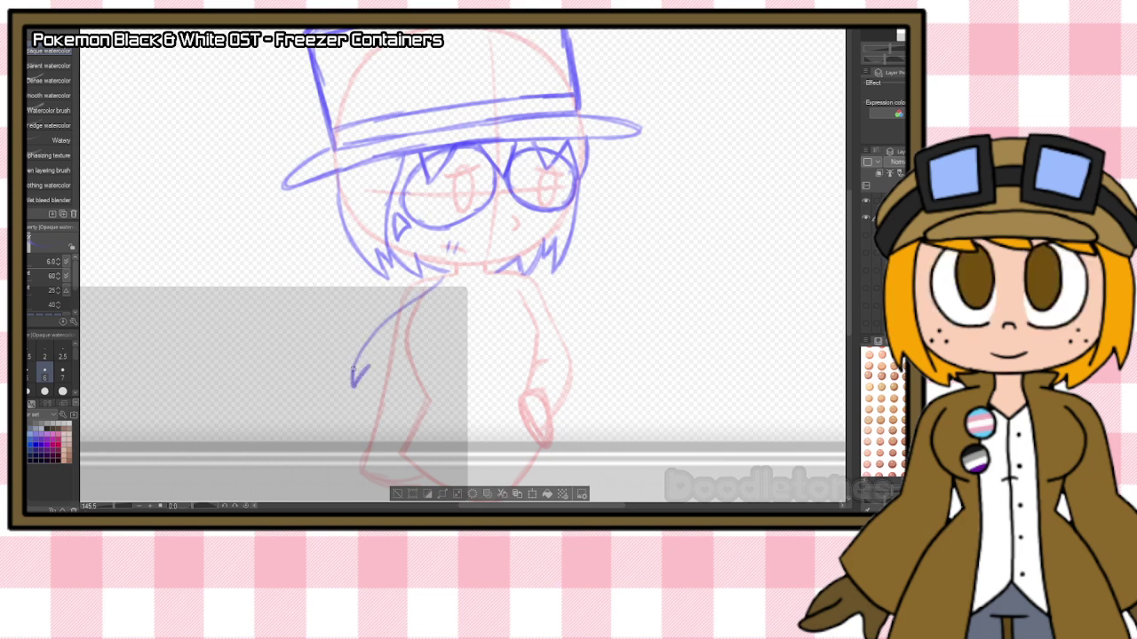
{"action": "mouse_move", "coordinate": [384, 324]}
{"action": "left_mouse_down"}
{"action": "mouse_move", "coordinate": [353, 371]}
{"action": "mouse_move", "coordinate": [366, 485]}
{"action": "left_mouse_up"}
{"action": "left_click_drag", "start_coordinate": [359, 396], "coordinate": [367, 492]}
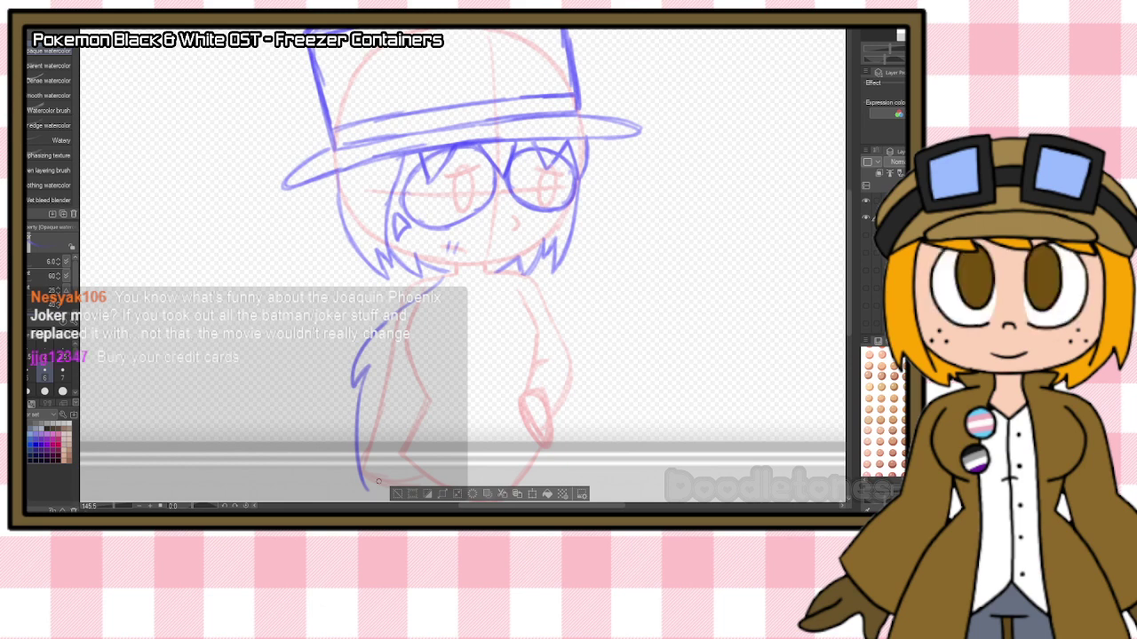
Sketch the neck and draw both front edges of the open coat down over the torso.
{"action": "mouse_move", "coordinate": [442, 263]}
{"action": "left_mouse_down"}
{"action": "mouse_move", "coordinate": [426, 267]}
{"action": "mouse_move", "coordinate": [458, 262]}
{"action": "left_mouse_up"}
{"action": "left_click_drag", "start_coordinate": [457, 263], "coordinate": [462, 349]}
{"action": "mouse_move", "coordinate": [490, 258]}
{"action": "left_mouse_down"}
{"action": "mouse_move", "coordinate": [517, 272]}
{"action": "mouse_move", "coordinate": [494, 324]}
{"action": "mouse_move", "coordinate": [497, 360]}
{"action": "left_mouse_up"}
{"action": "left_click_drag", "start_coordinate": [496, 309], "coordinate": [498, 389]}
{"action": "left_click_drag", "start_coordinate": [455, 277], "coordinate": [462, 387]}
{"action": "left_click_drag", "start_coordinate": [453, 319], "coordinate": [461, 435]}
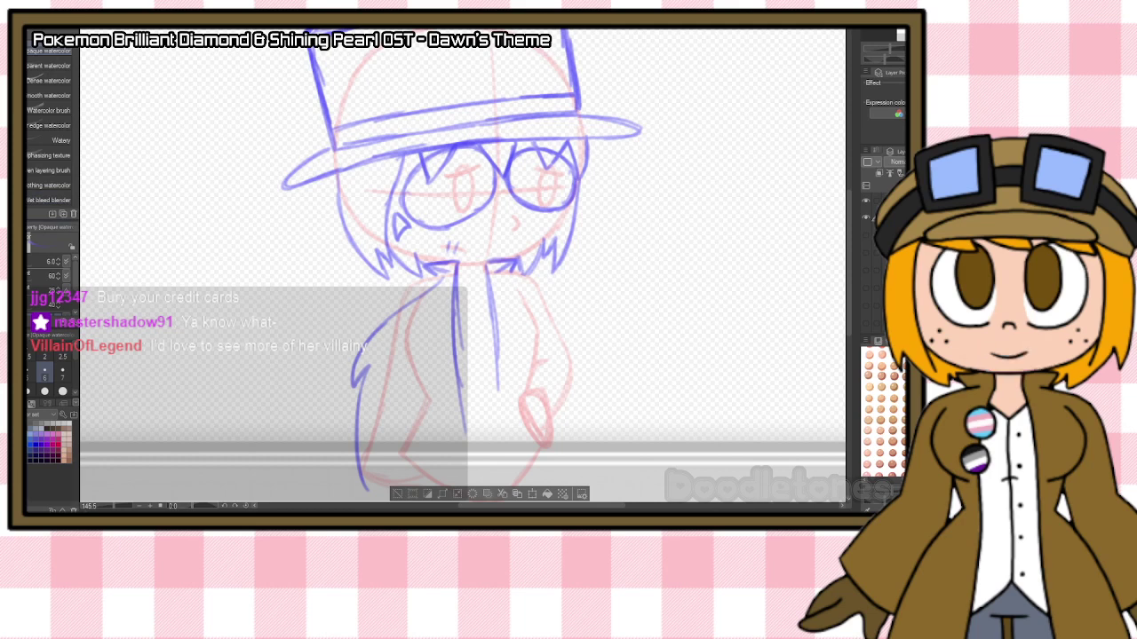
Extend one front edge of the coat down to the base of the body and erase the stray overlapping line.
{"action": "key", "text": "e"}
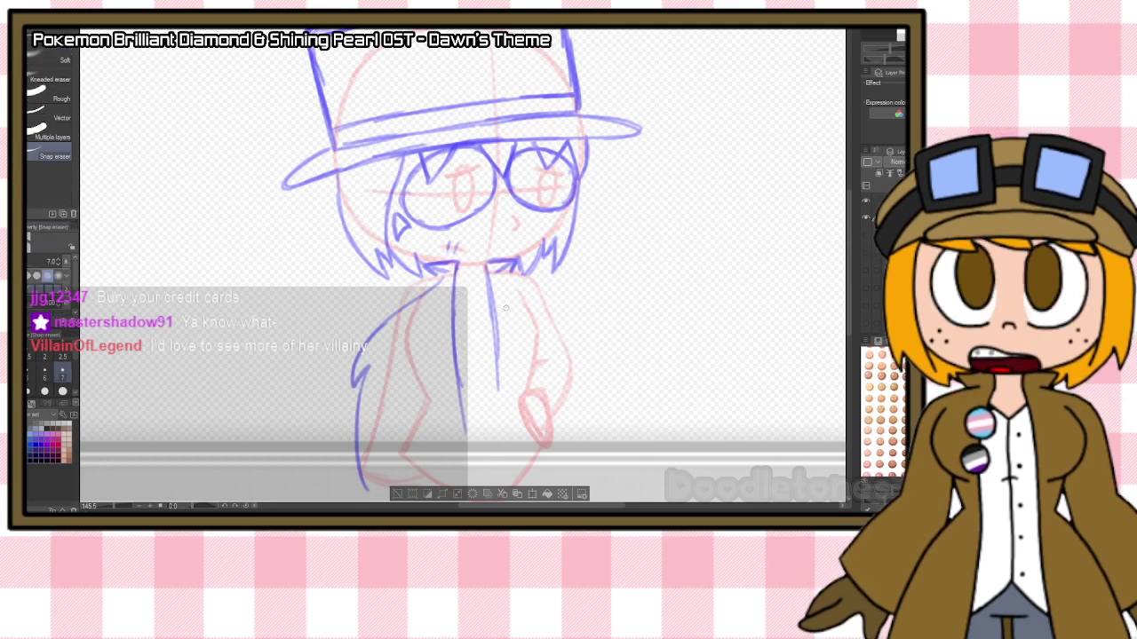
{"action": "key", "text": "b"}
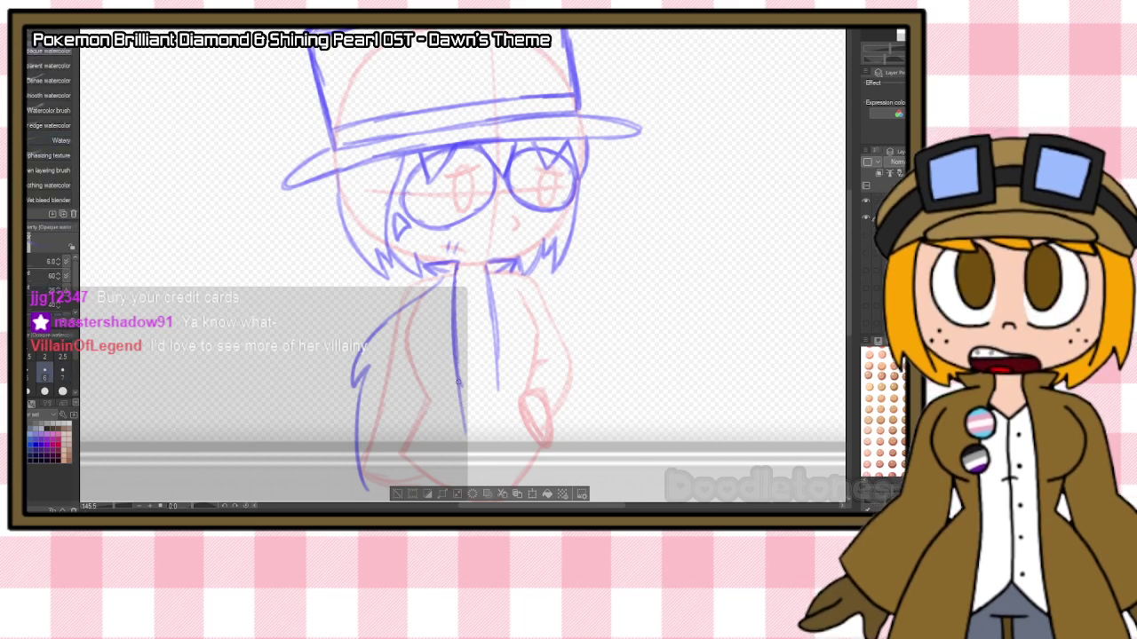
{"action": "left_click_drag", "start_coordinate": [848, 293], "coordinate": [848, 318]}
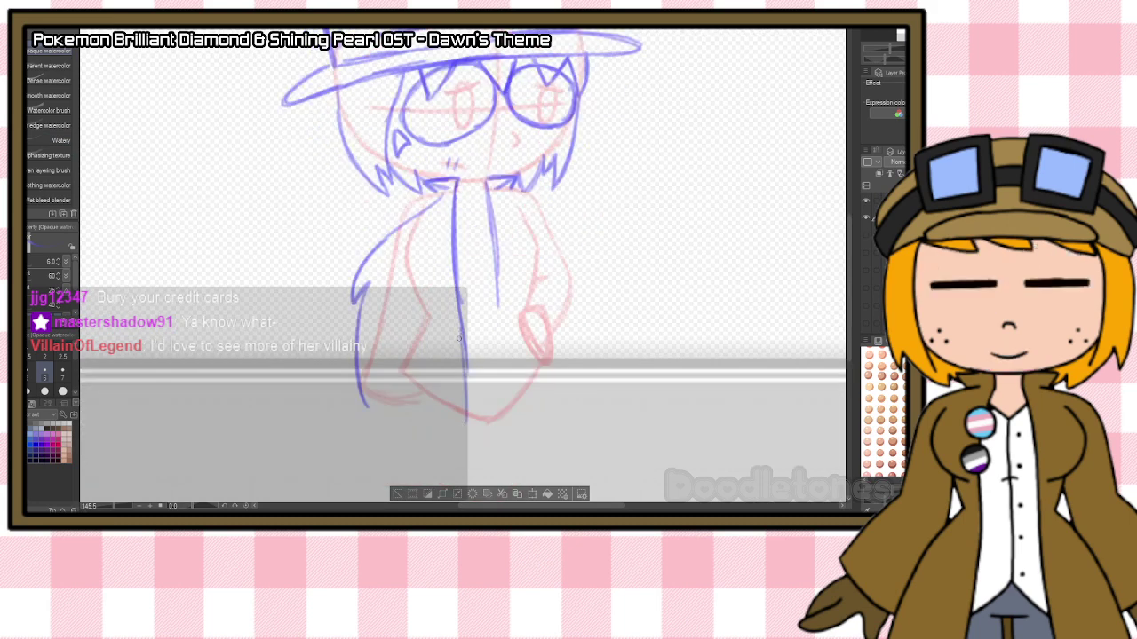
{"action": "left_click_drag", "start_coordinate": [461, 330], "coordinate": [455, 433]}
{"action": "left_click_drag", "start_coordinate": [461, 311], "coordinate": [460, 385]}
{"action": "left_click_drag", "start_coordinate": [461, 337], "coordinate": [453, 433]}
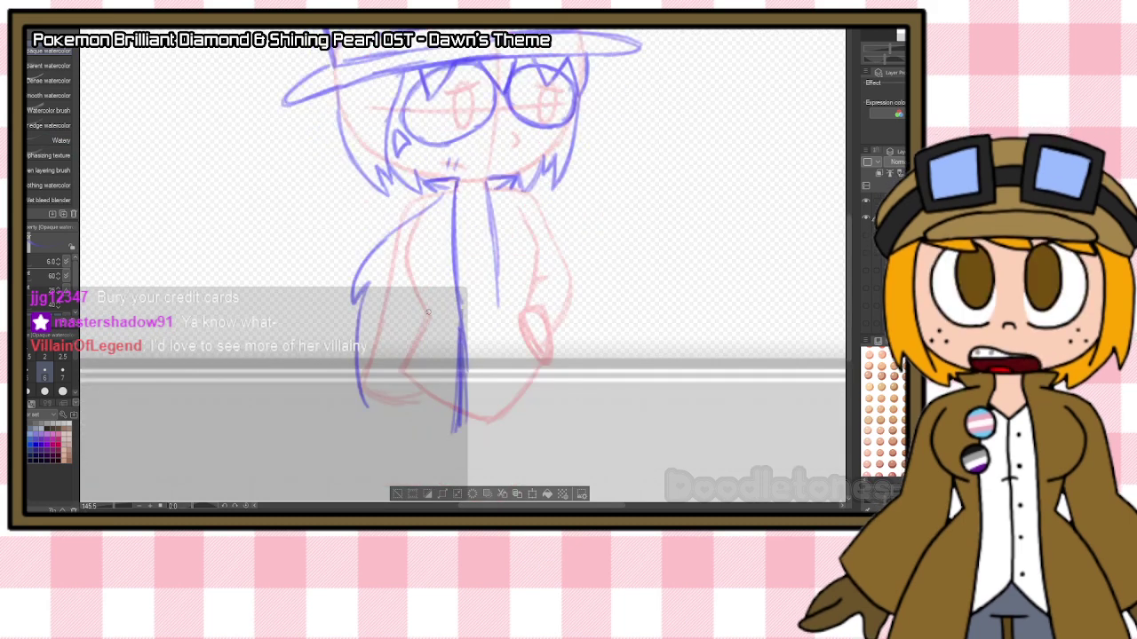
{"action": "key", "text": "e"}
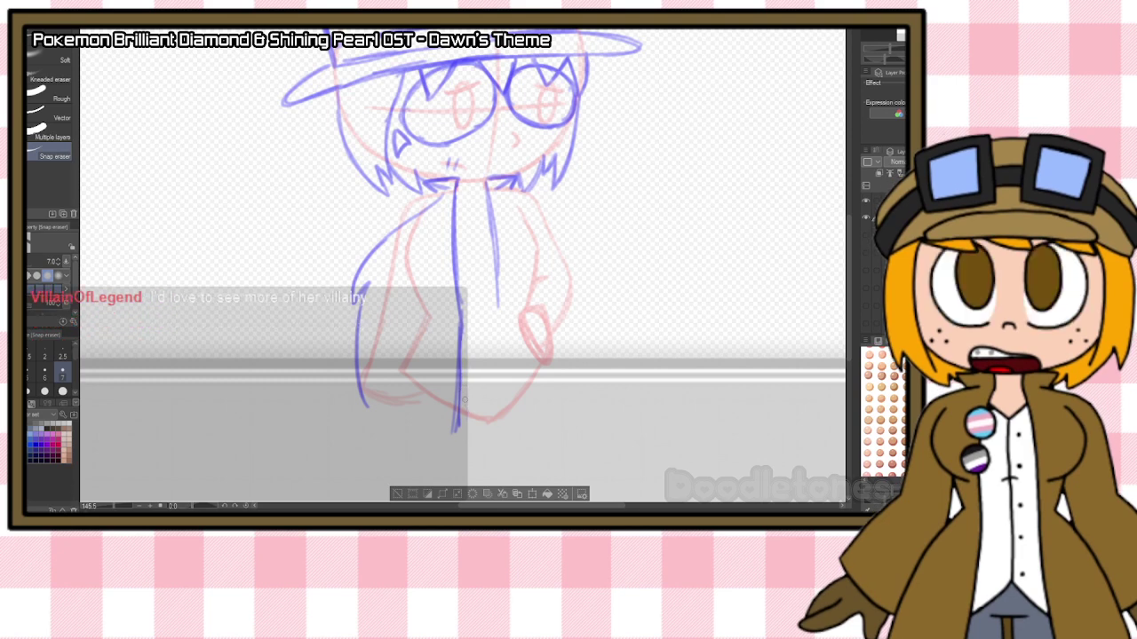
Extend the other coat edge to the hem and add the shirt's V collar, centre seam and row of buttons.
{"action": "key", "text": "b"}
{"action": "left_click_drag", "start_coordinate": [498, 295], "coordinate": [517, 429]}
{"action": "mouse_move", "coordinate": [457, 197]}
{"action": "left_mouse_down"}
{"action": "mouse_move", "coordinate": [471, 211]}
{"action": "mouse_move", "coordinate": [486, 197]}
{"action": "mouse_move", "coordinate": [478, 266]}
{"action": "left_mouse_up"}
{"action": "left_click_drag", "start_coordinate": [472, 217], "coordinate": [489, 431]}
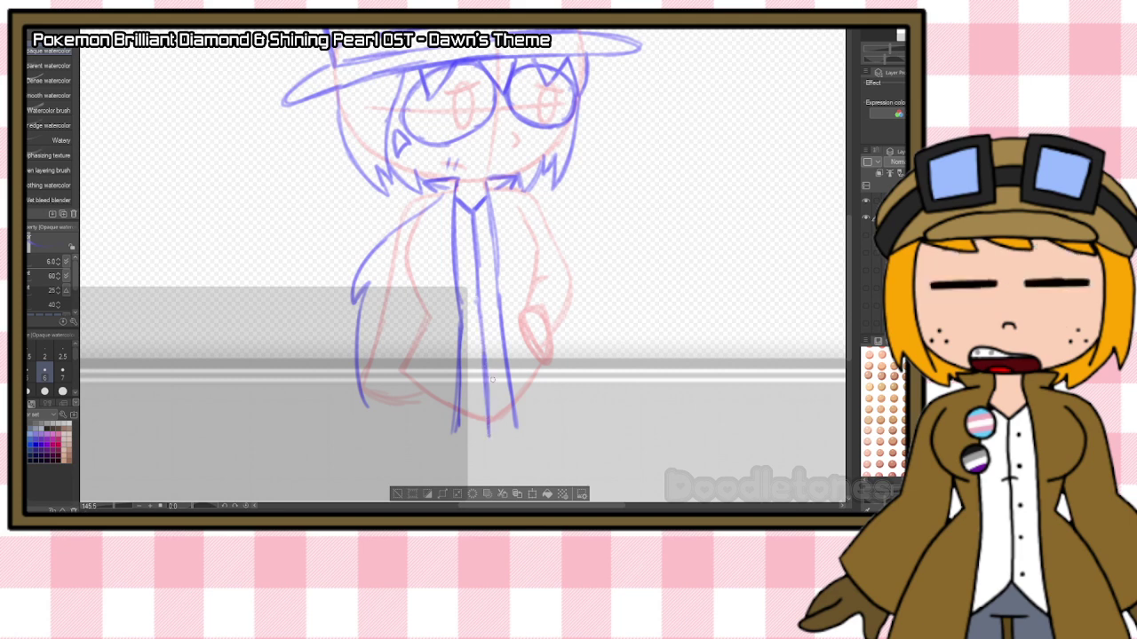
{"action": "left_click", "coordinate": [485, 267]}
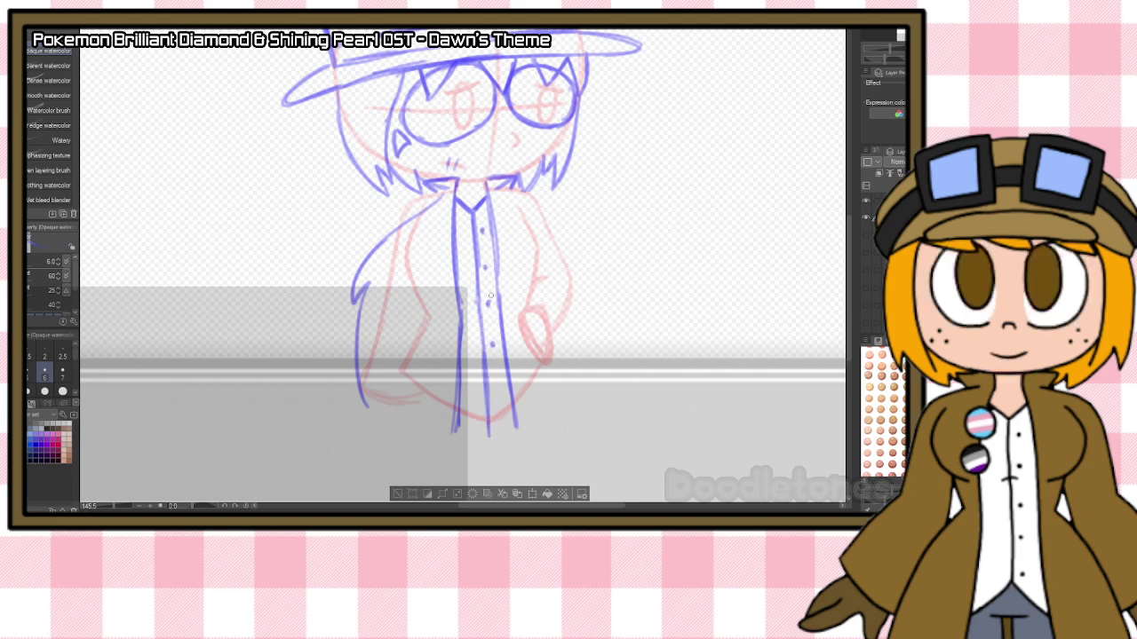
Sketch the outer outline of the bent arm from the shoulder around the elbow to the hand in the pocket.
{"action": "mouse_move", "coordinate": [545, 316]}
{"action": "left_mouse_down"}
{"action": "mouse_move", "coordinate": [560, 352]}
{"action": "mouse_move", "coordinate": [573, 302]}
{"action": "mouse_move", "coordinate": [561, 251]}
{"action": "left_mouse_up"}
{"action": "mouse_move", "coordinate": [505, 188]}
{"action": "left_mouse_down"}
{"action": "mouse_move", "coordinate": [533, 197]}
{"action": "mouse_move", "coordinate": [572, 282]}
{"action": "left_mouse_up"}
{"action": "left_click_drag", "start_coordinate": [553, 229], "coordinate": [561, 256]}
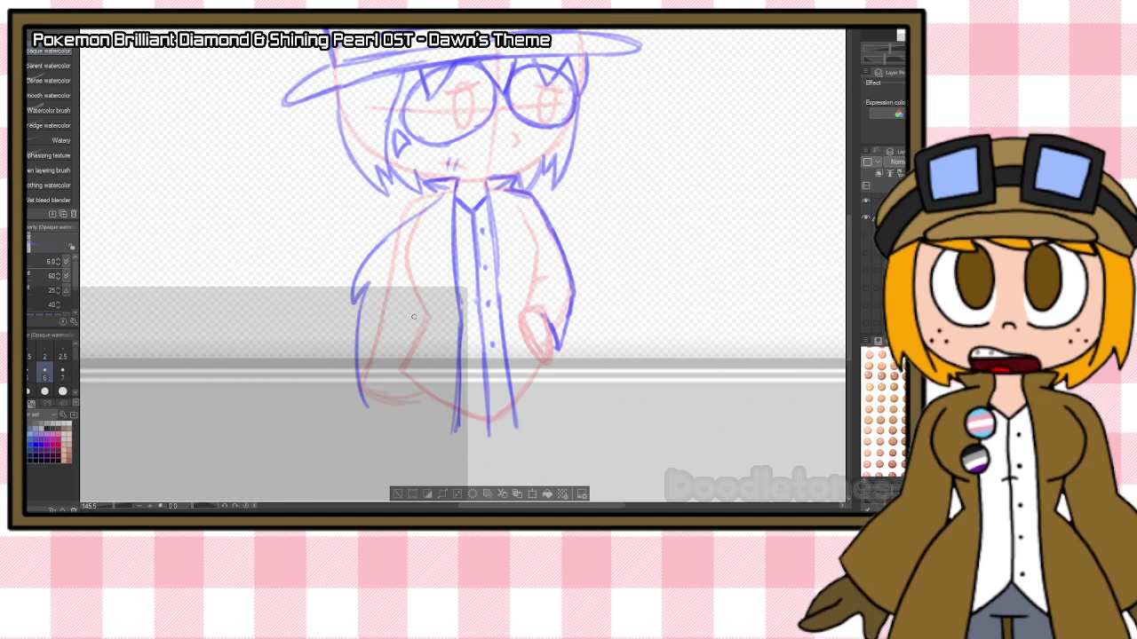
Hide the finished blue sketch and its red pose, and show the red pose with the hand raised to the chin.
{"action": "scroll", "coordinate": [425, 246], "scroll_direction": "down", "scroll_amount": 2}
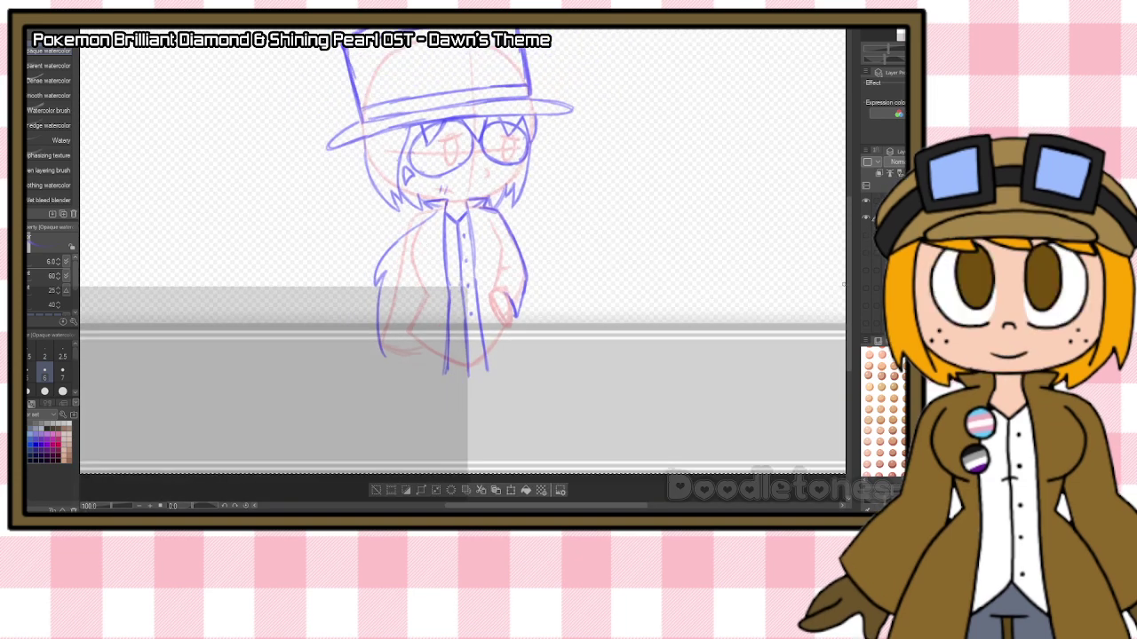
{"action": "left_click_drag", "start_coordinate": [849, 285], "coordinate": [849, 266]}
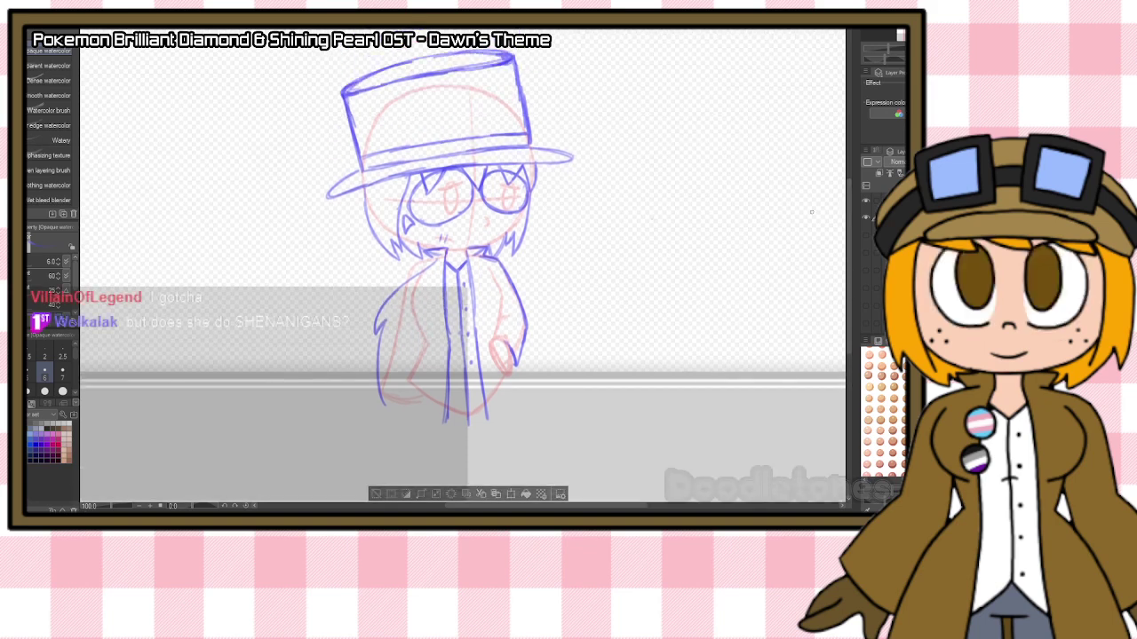
{"action": "left_click", "coordinate": [867, 217]}
{"action": "scroll", "coordinate": [872, 217], "scroll_direction": "down", "scroll_amount": 2}
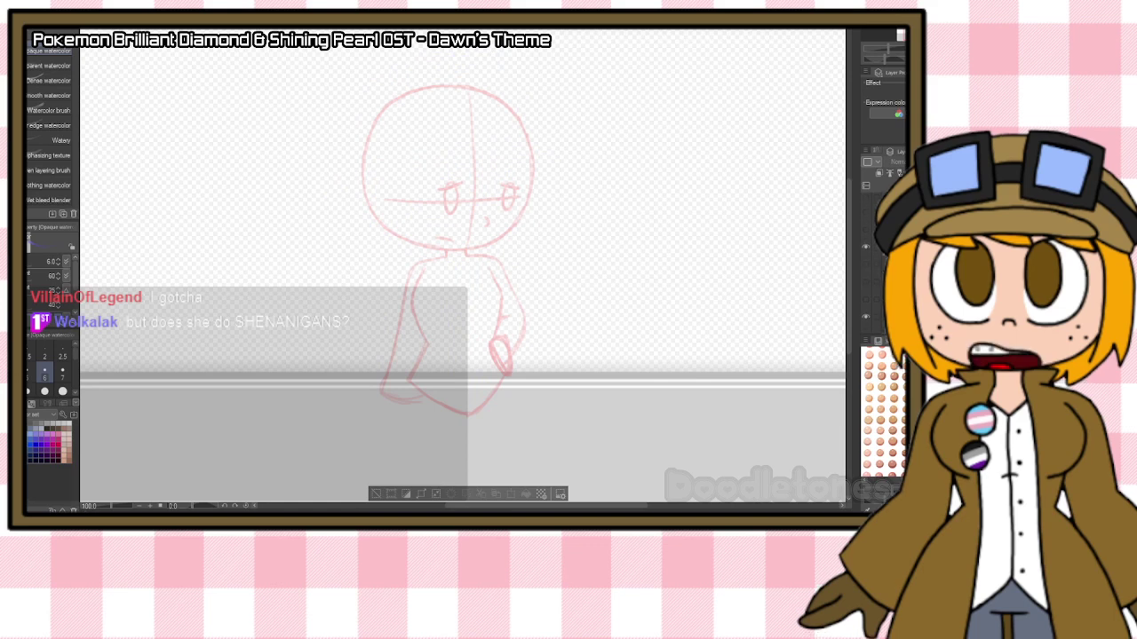
{"action": "left_click", "coordinate": [866, 316]}
{"action": "left_click", "coordinate": [866, 300]}
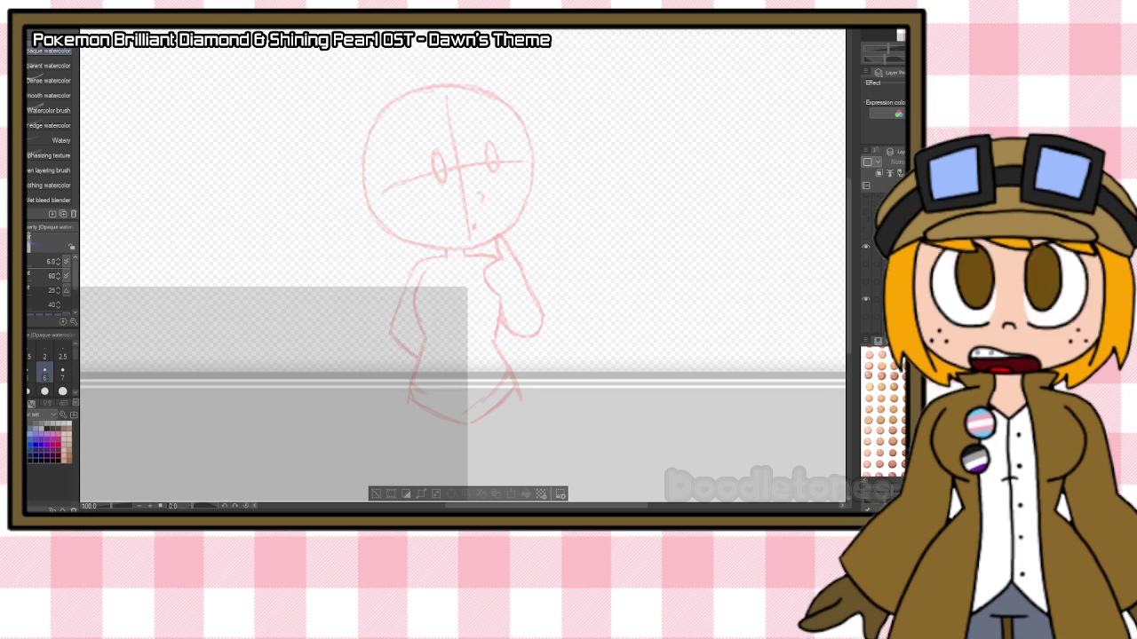
Show and select the empty sketch layer for drawing over the hand-to-chin pose.
{"action": "scroll", "coordinate": [546, 109], "scroll_direction": "up", "scroll_amount": 2}
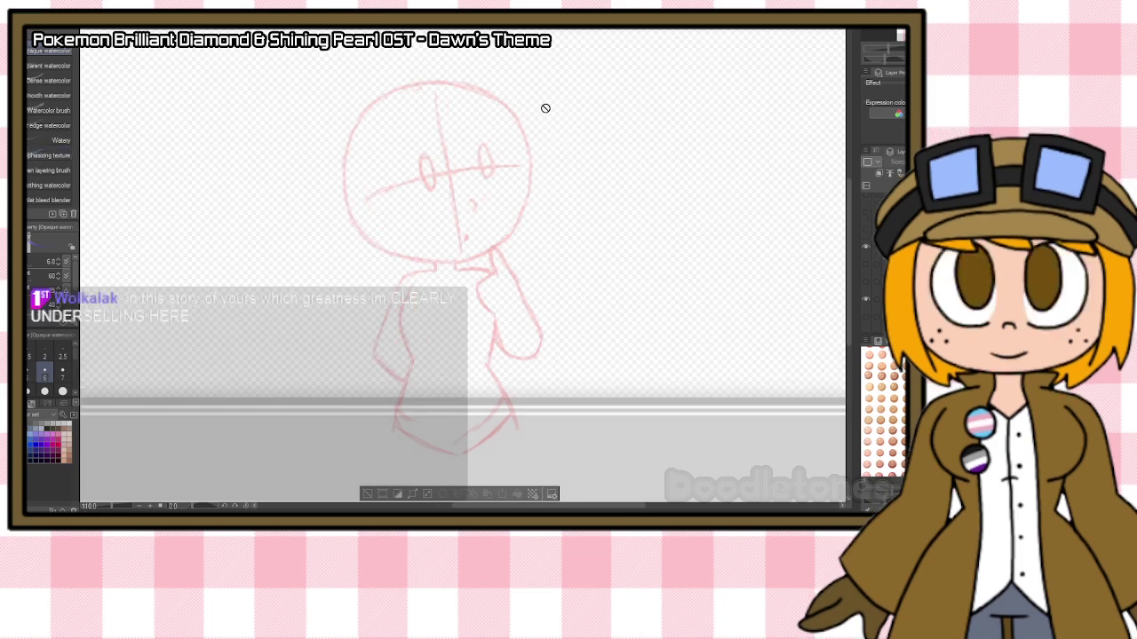
{"action": "scroll", "coordinate": [479, 89], "scroll_direction": "up", "scroll_amount": 1}
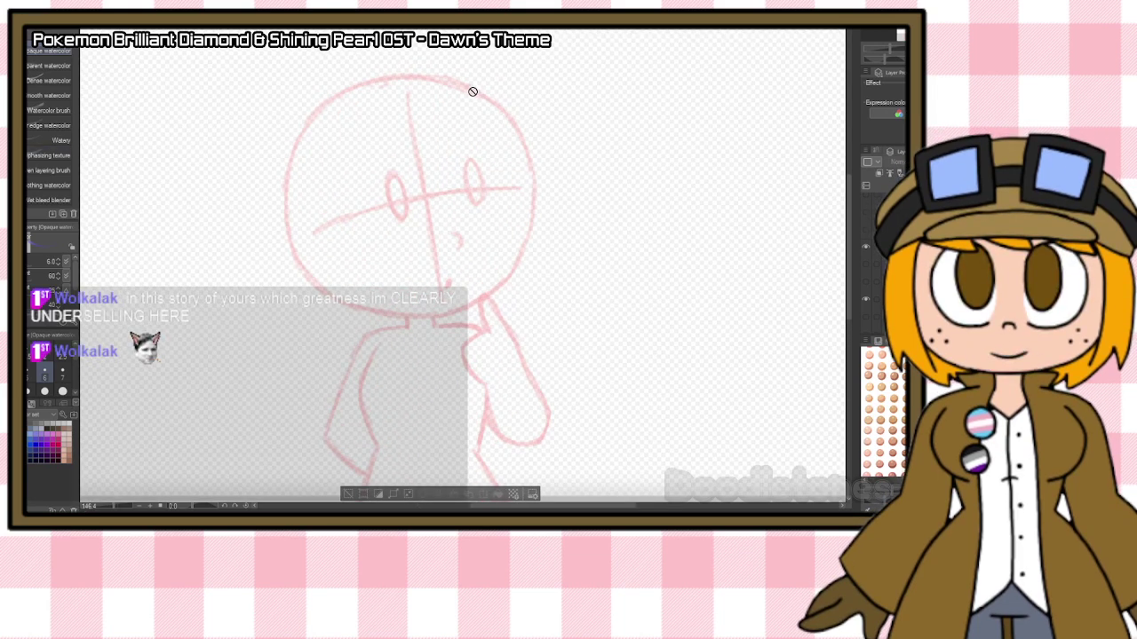
{"action": "scroll", "coordinate": [472, 91], "scroll_direction": "up", "scroll_amount": 1}
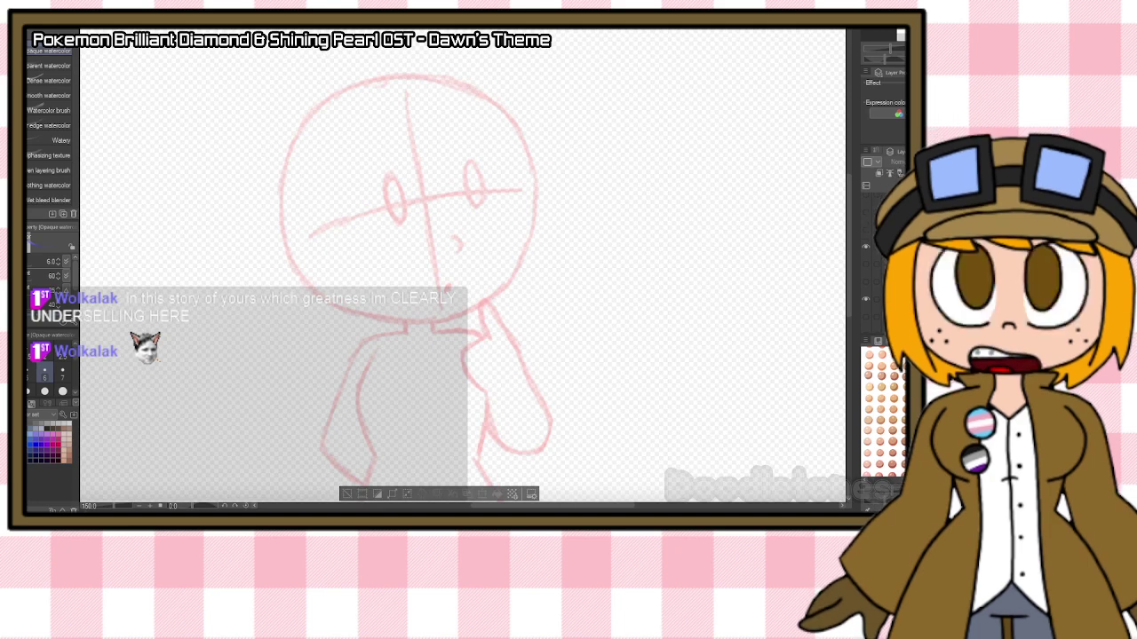
{"action": "scroll", "coordinate": [881, 262], "scroll_direction": "up", "scroll_amount": 3}
{"action": "left_click", "coordinate": [875, 219]}
{"action": "scroll", "coordinate": [884, 263], "scroll_direction": "up", "scroll_amount": 3}
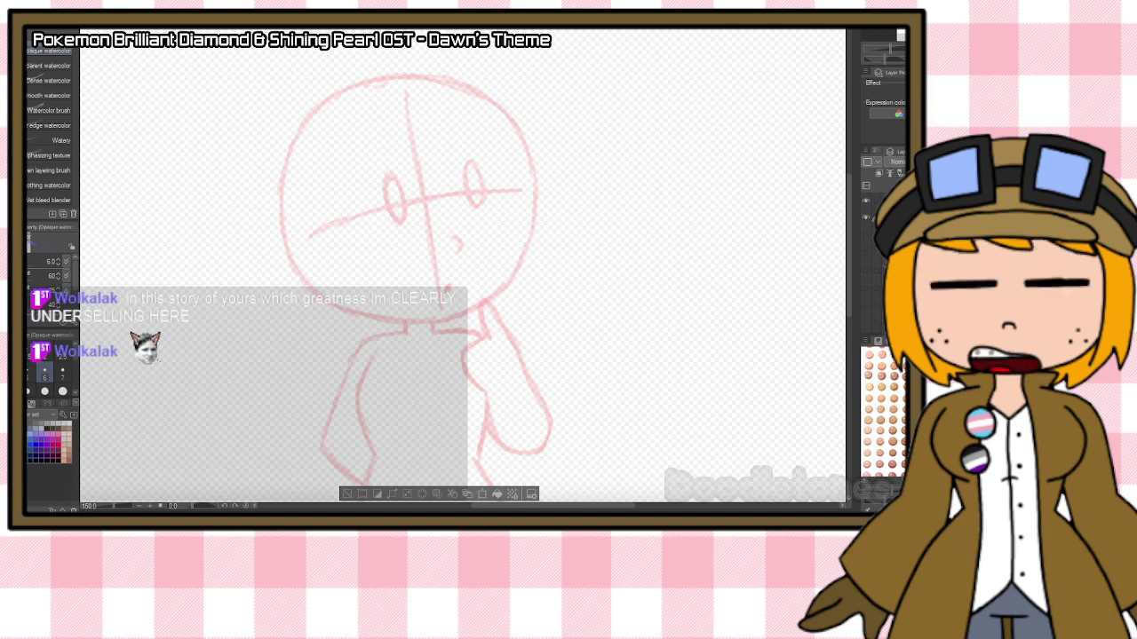
Sketch the two round glasses lenses around the eyes, undoing the first attempt at the larger lens.
{"action": "scroll", "coordinate": [507, 134], "scroll_direction": "up", "scroll_amount": 1}
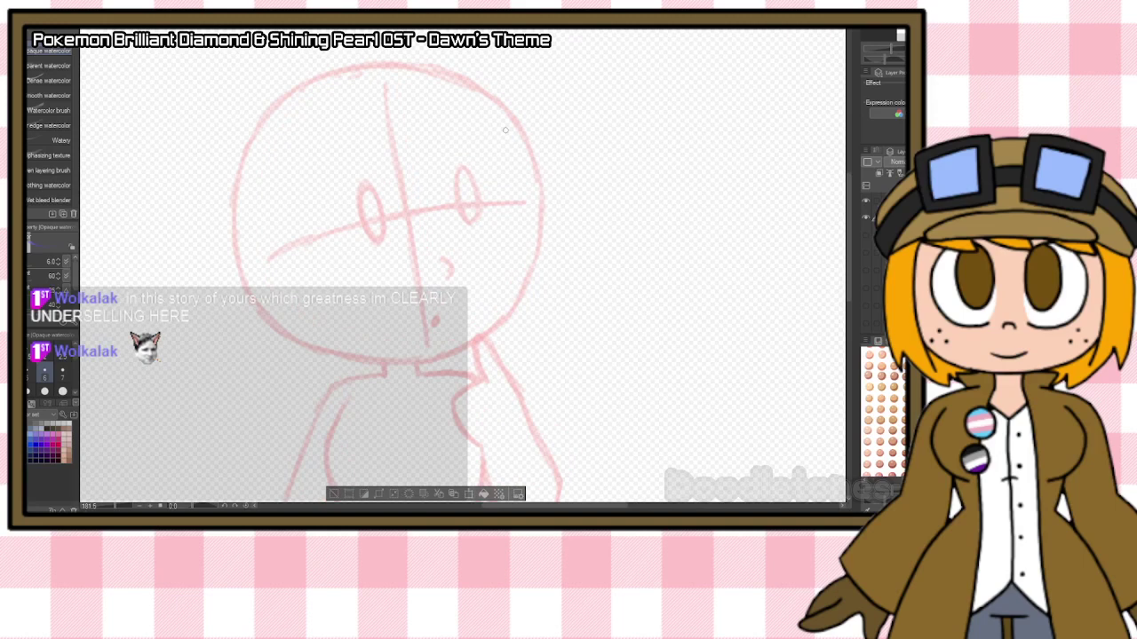
{"action": "mouse_move", "coordinate": [306, 233]}
{"action": "left_mouse_down"}
{"action": "mouse_move", "coordinate": [364, 171]}
{"action": "mouse_move", "coordinate": [397, 186]}
{"action": "left_mouse_up"}
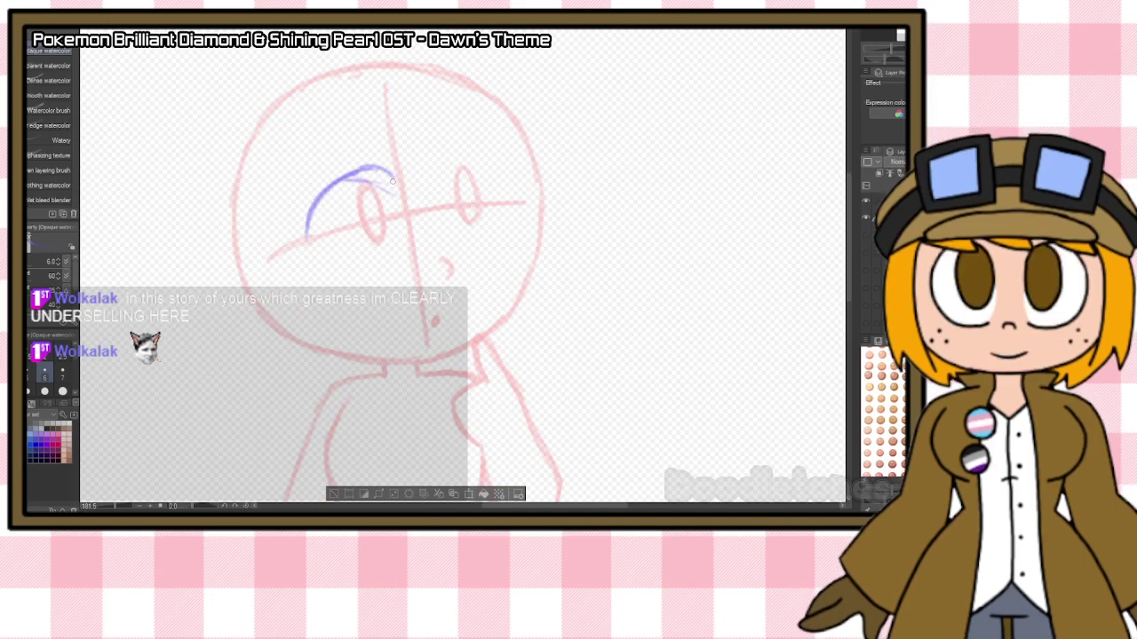
{"action": "key", "text": "ctrl+z"}
{"action": "key", "text": "ctrl+z"}
{"action": "key", "text": "ctrl+z"}
{"action": "mouse_move", "coordinate": [295, 237]}
{"action": "left_mouse_down"}
{"action": "mouse_move", "coordinate": [337, 191]}
{"action": "mouse_move", "coordinate": [394, 180]}
{"action": "mouse_move", "coordinate": [398, 238]}
{"action": "mouse_move", "coordinate": [313, 264]}
{"action": "mouse_move", "coordinate": [331, 280]}
{"action": "mouse_move", "coordinate": [307, 269]}
{"action": "mouse_move", "coordinate": [380, 269]}
{"action": "left_mouse_up"}
{"action": "mouse_move", "coordinate": [477, 154]}
{"action": "left_mouse_down"}
{"action": "mouse_move", "coordinate": [436, 171]}
{"action": "mouse_move", "coordinate": [437, 218]}
{"action": "mouse_move", "coordinate": [494, 241]}
{"action": "left_mouse_up"}
{"action": "mouse_move", "coordinate": [453, 153]}
{"action": "left_mouse_down"}
{"action": "mouse_move", "coordinate": [517, 181]}
{"action": "mouse_move", "coordinate": [512, 238]}
{"action": "left_mouse_up"}
{"action": "left_click_drag", "start_coordinate": [529, 197], "coordinate": [500, 238]}
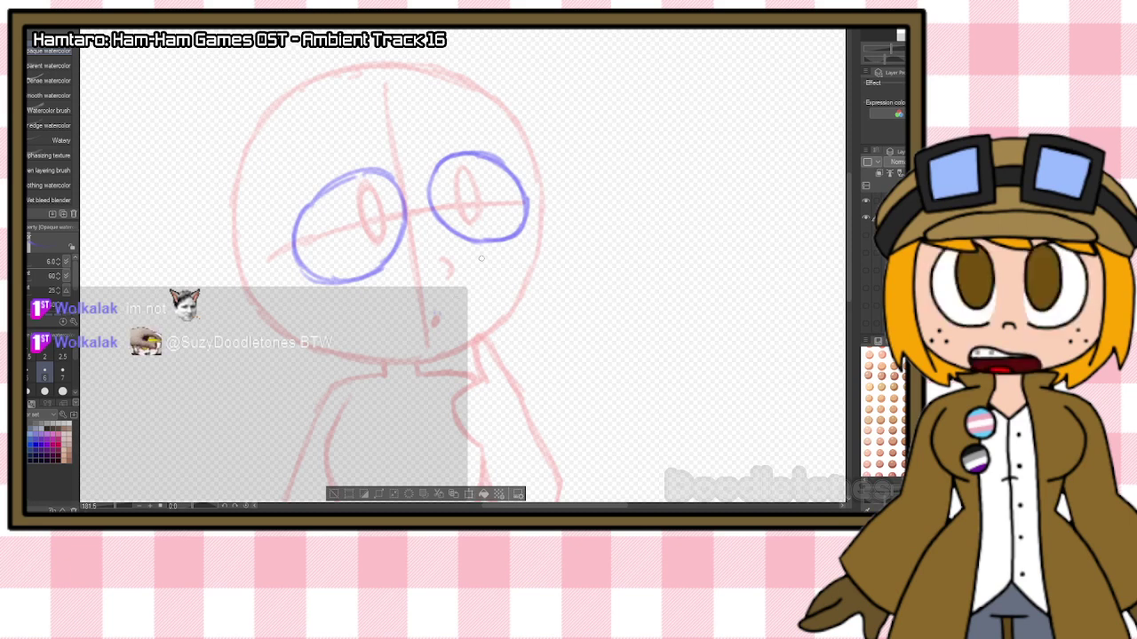
Sketch the tilted, curved hat brim across the forehead above the glasses, with rounded ends.
{"action": "scroll", "coordinate": [481, 259], "scroll_direction": "down", "scroll_amount": 2}
{"action": "scroll", "coordinate": [523, 168], "scroll_direction": "up", "scroll_amount": 1}
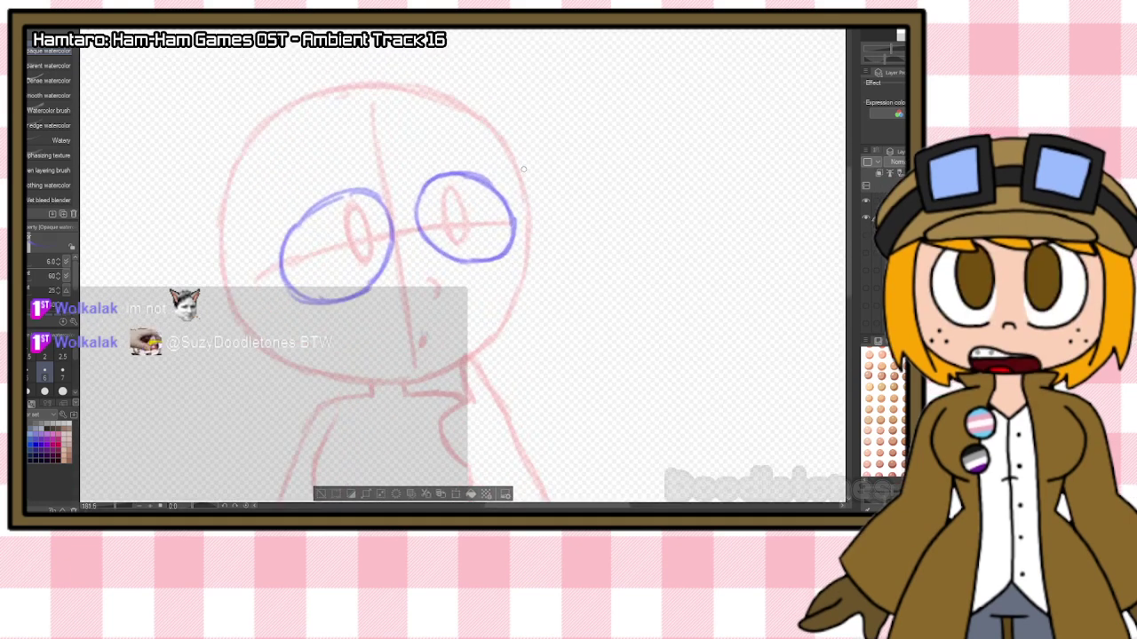
{"action": "mouse_move", "coordinate": [191, 302]}
{"action": "left_mouse_down"}
{"action": "mouse_move", "coordinate": [235, 252]}
{"action": "mouse_move", "coordinate": [440, 157]}
{"action": "mouse_move", "coordinate": [535, 146]}
{"action": "mouse_move", "coordinate": [585, 155]}
{"action": "mouse_move", "coordinate": [525, 190]}
{"action": "left_mouse_up"}
{"action": "mouse_move", "coordinate": [189, 307]}
{"action": "left_mouse_down"}
{"action": "mouse_move", "coordinate": [208, 268]}
{"action": "mouse_move", "coordinate": [226, 313]}
{"action": "left_mouse_up"}
{"action": "left_click_drag", "start_coordinate": [209, 267], "coordinate": [362, 173]}
{"action": "left_click_drag", "start_coordinate": [279, 208], "coordinate": [463, 154]}
Sketch the tall crown of the top hat with two slanted sides and an arched top edge.
{"action": "left_click_drag", "start_coordinate": [849, 213], "coordinate": [848, 185]}
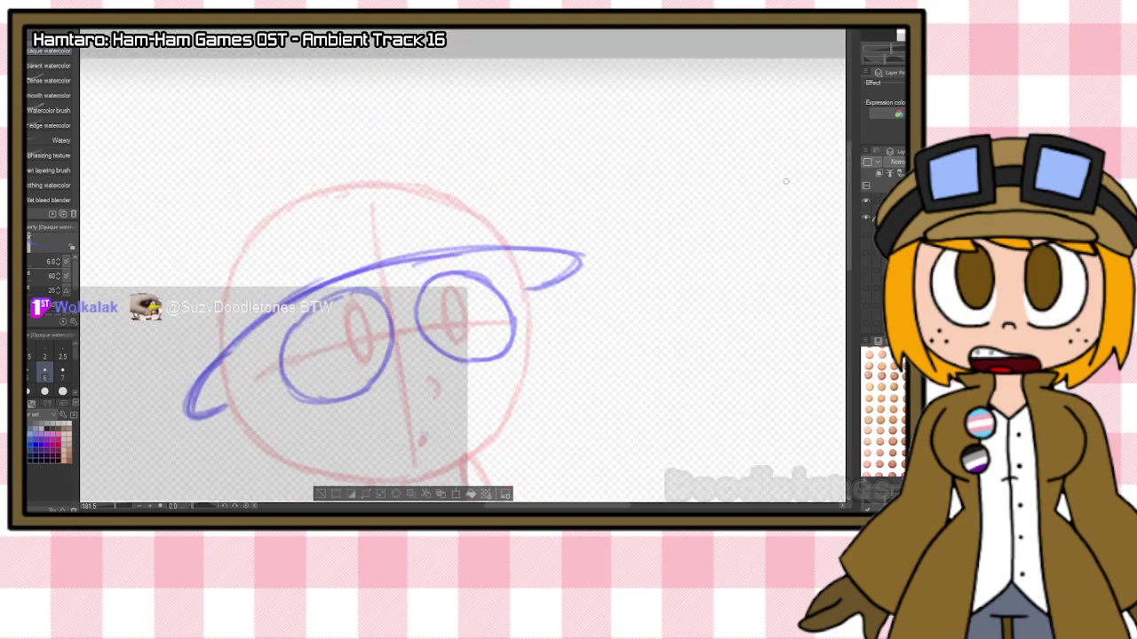
{"action": "left_click_drag", "start_coordinate": [176, 236], "coordinate": [215, 337]}
{"action": "mouse_move", "coordinate": [194, 283]}
{"action": "left_mouse_down"}
{"action": "mouse_move", "coordinate": [164, 190]}
{"action": "mouse_move", "coordinate": [289, 108]}
{"action": "mouse_move", "coordinate": [415, 85]}
{"action": "left_mouse_up"}
{"action": "left_click_drag", "start_coordinate": [253, 127], "coordinate": [457, 82]}
{"action": "mouse_move", "coordinate": [333, 93]}
{"action": "left_mouse_down"}
{"action": "mouse_move", "coordinate": [474, 96]}
{"action": "mouse_move", "coordinate": [506, 238]}
{"action": "left_mouse_up"}
{"action": "left_click_drag", "start_coordinate": [481, 121], "coordinate": [507, 241]}
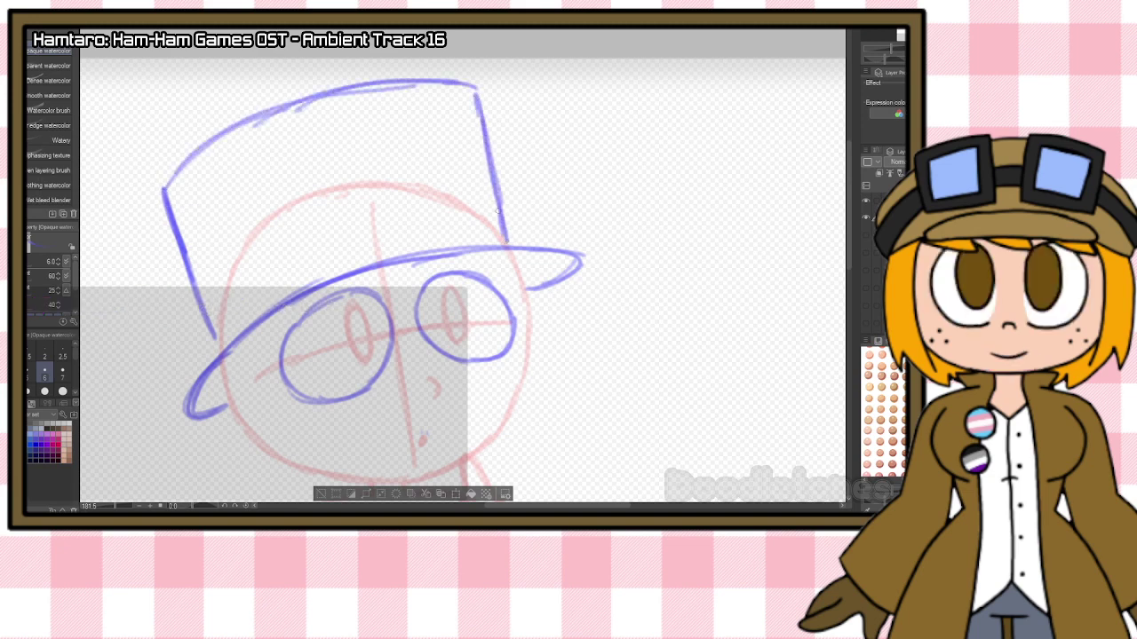
Join the crown to the brim and draw the curved lines of the hat band around its base.
{"action": "left_click_drag", "start_coordinate": [215, 339], "coordinate": [187, 414]}
{"action": "left_click_drag", "start_coordinate": [504, 236], "coordinate": [577, 251]}
{"action": "mouse_move", "coordinate": [215, 341]}
{"action": "left_mouse_down"}
{"action": "mouse_move", "coordinate": [259, 300]}
{"action": "mouse_move", "coordinate": [235, 320]}
{"action": "mouse_move", "coordinate": [426, 241]}
{"action": "left_mouse_up"}
{"action": "left_click_drag", "start_coordinate": [317, 273], "coordinate": [495, 235]}
{"action": "mouse_move", "coordinate": [209, 315]}
{"action": "left_mouse_down"}
{"action": "mouse_move", "coordinate": [277, 259]}
{"action": "mouse_move", "coordinate": [255, 279]}
{"action": "mouse_move", "coordinate": [387, 222]}
{"action": "left_mouse_up"}
{"action": "left_click_drag", "start_coordinate": [296, 255], "coordinate": [455, 214]}
{"action": "left_click_drag", "start_coordinate": [353, 233], "coordinate": [489, 210]}
{"action": "left_click_drag", "start_coordinate": [391, 224], "coordinate": [496, 211]}
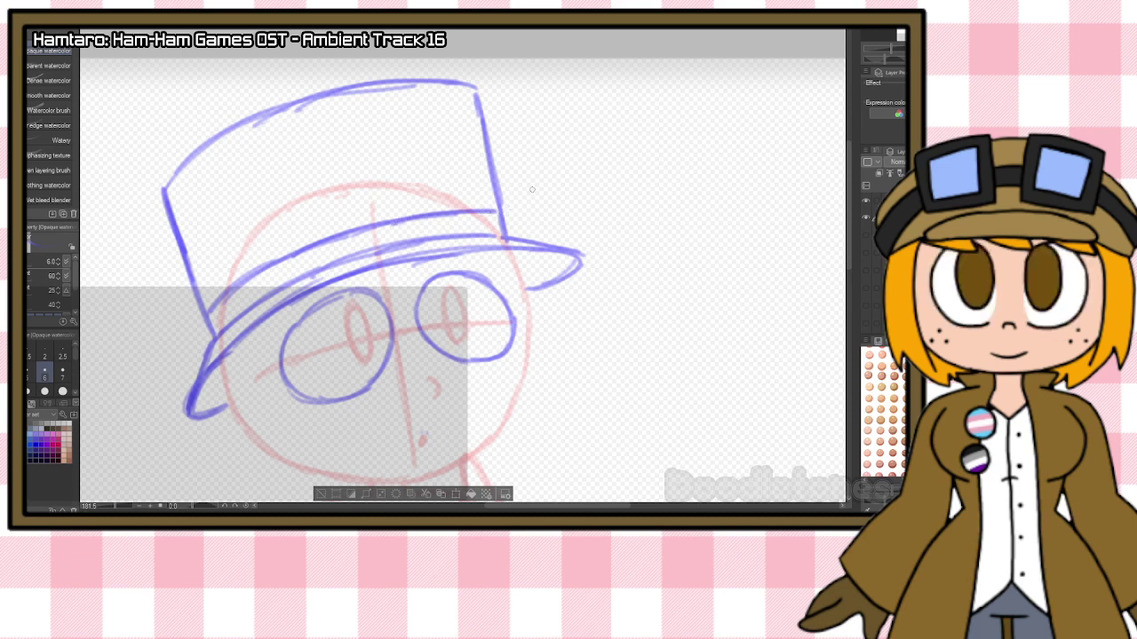
Sketch the jagged fringe hanging below the hat brim over both lenses and between the eyes.
{"action": "left_click_drag", "start_coordinate": [848, 227], "coordinate": [841, 251]}
{"action": "scroll", "coordinate": [841, 251], "scroll_direction": "up", "scroll_amount": 2}
{"action": "mouse_move", "coordinate": [349, 228]}
{"action": "left_mouse_down"}
{"action": "mouse_move", "coordinate": [404, 265]}
{"action": "mouse_move", "coordinate": [408, 211]}
{"action": "mouse_move", "coordinate": [413, 243]}
{"action": "left_mouse_up"}
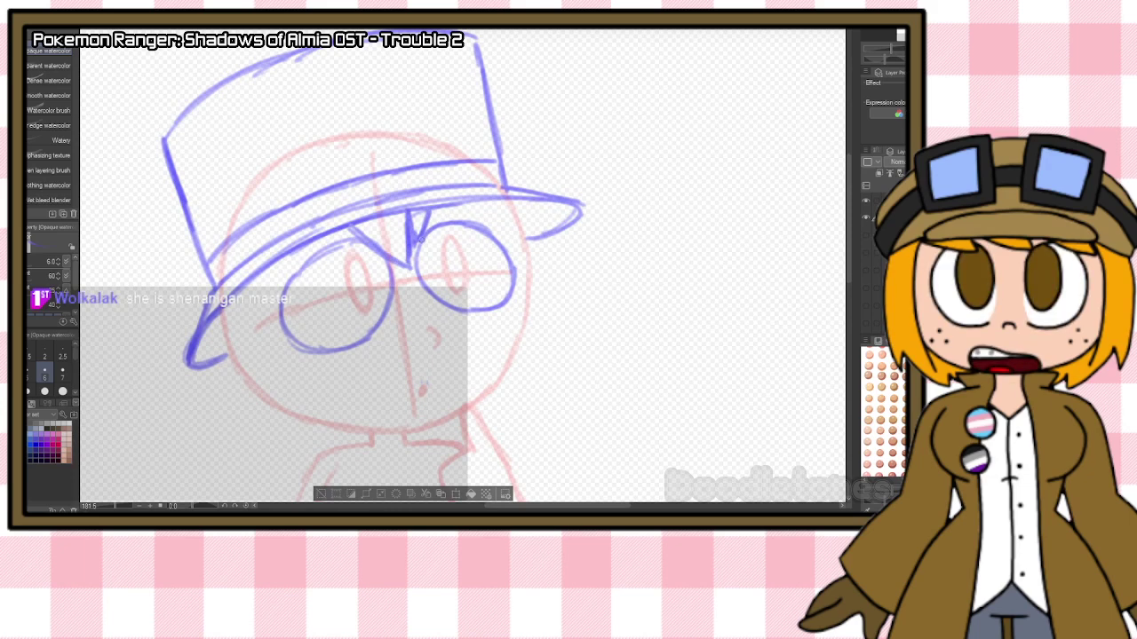
{"action": "mouse_move", "coordinate": [338, 229]}
{"action": "left_mouse_down"}
{"action": "mouse_move", "coordinate": [316, 271]}
{"action": "mouse_move", "coordinate": [288, 271]}
{"action": "mouse_move", "coordinate": [314, 256]}
{"action": "left_mouse_up"}
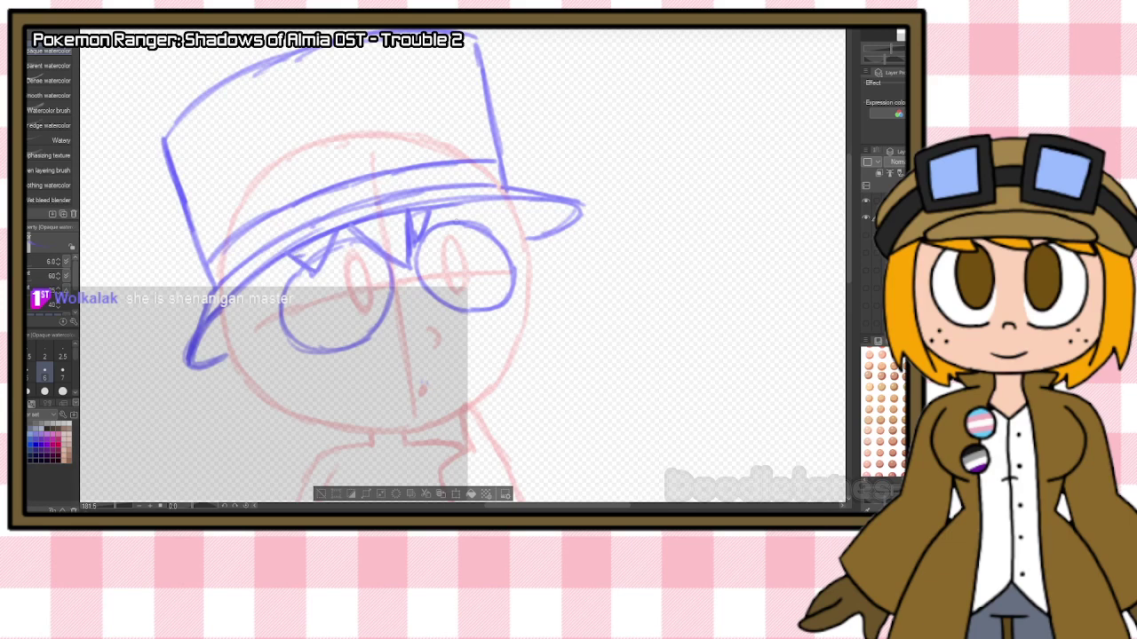
{"action": "left_click_drag", "start_coordinate": [441, 213], "coordinate": [457, 232]}
{"action": "left_click_drag", "start_coordinate": [455, 241], "coordinate": [478, 231]}
Sketch the long side lock of hair on the left of the face, from the hat brim to jagged tips below the chin.
{"action": "left_click_drag", "start_coordinate": [291, 254], "coordinate": [277, 327]}
{"action": "left_click_drag", "start_coordinate": [286, 257], "coordinate": [282, 336]}
{"action": "mouse_move", "coordinate": [283, 273]}
{"action": "left_mouse_down"}
{"action": "mouse_move", "coordinate": [280, 335]}
{"action": "mouse_move", "coordinate": [299, 428]}
{"action": "left_mouse_up"}
{"action": "left_click_drag", "start_coordinate": [262, 341], "coordinate": [298, 432]}
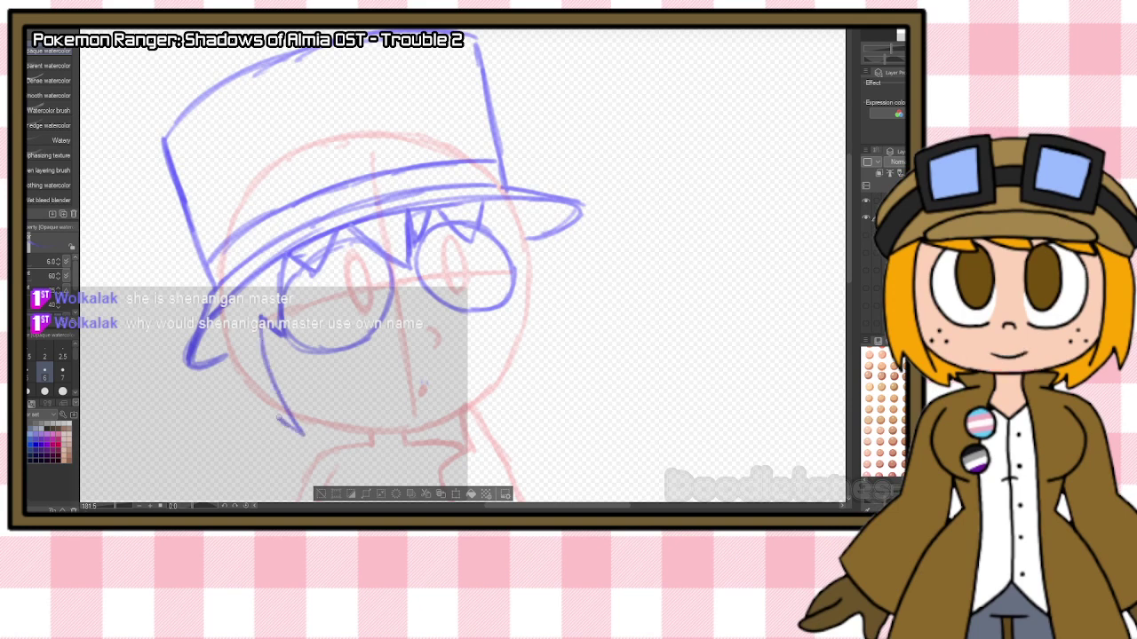
{"action": "mouse_move", "coordinate": [226, 314]}
{"action": "left_mouse_down"}
{"action": "mouse_move", "coordinate": [273, 442]}
{"action": "mouse_move", "coordinate": [234, 369]}
{"action": "mouse_move", "coordinate": [293, 451]}
{"action": "left_mouse_up"}
{"action": "left_click_drag", "start_coordinate": [258, 416], "coordinate": [293, 457]}
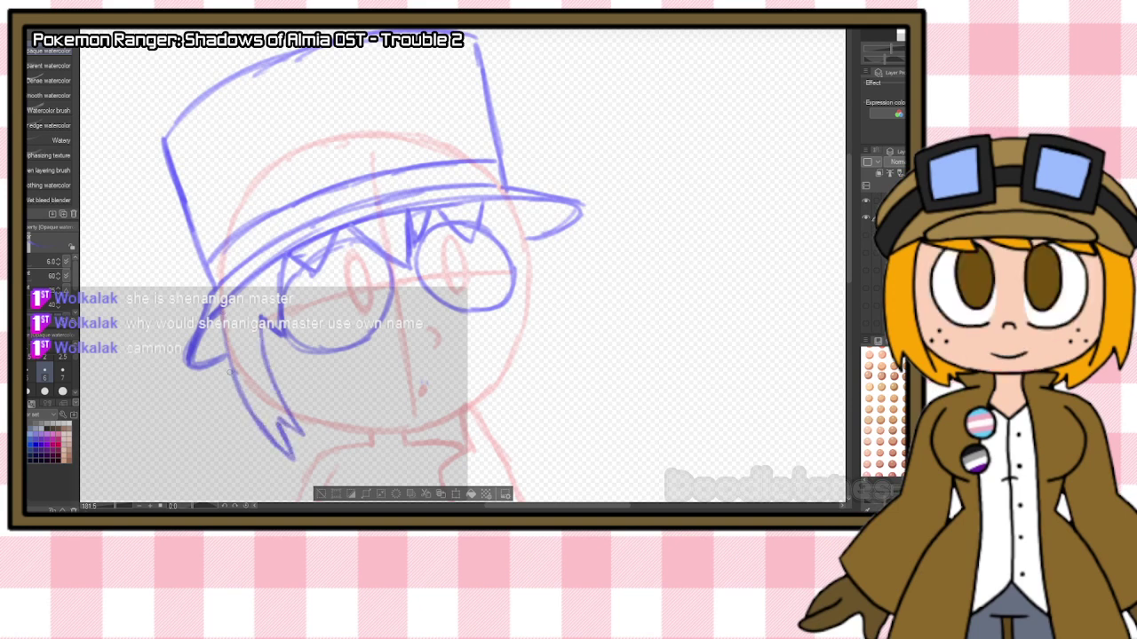
{"action": "left_click_drag", "start_coordinate": [224, 314], "coordinate": [270, 437]}
Sketch the matching side lock on the right of the face, curving from the hat brim down to jagged tips.
{"action": "mouse_move", "coordinate": [488, 205]}
{"action": "left_mouse_down"}
{"action": "mouse_move", "coordinate": [525, 266]}
{"action": "mouse_move", "coordinate": [507, 401]}
{"action": "mouse_move", "coordinate": [525, 382]}
{"action": "mouse_move", "coordinate": [516, 425]}
{"action": "left_mouse_up"}
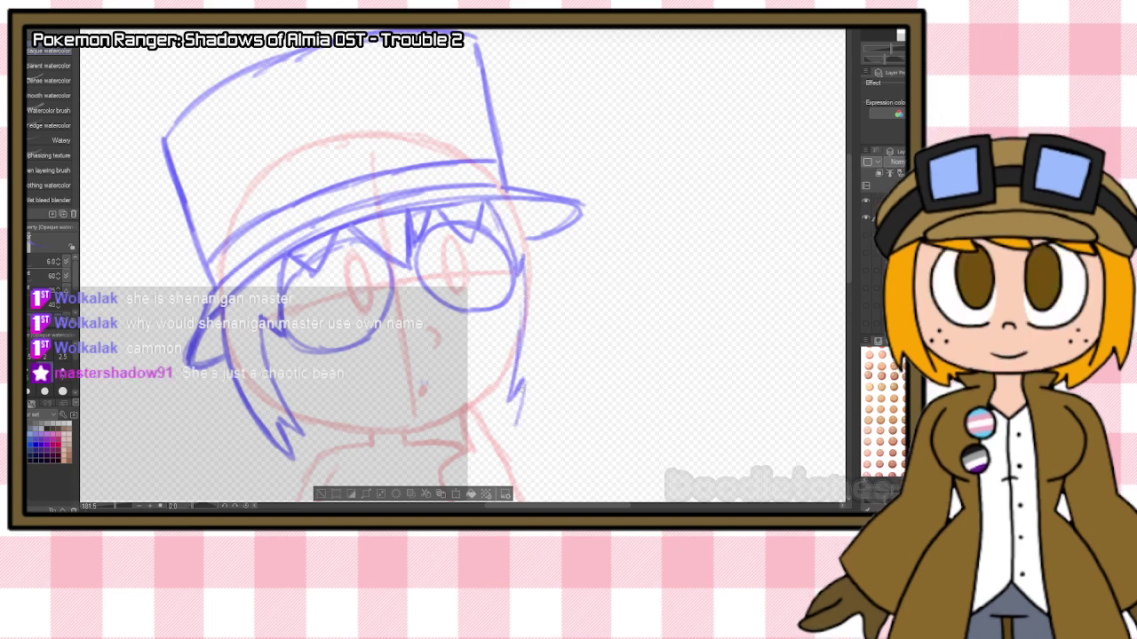
{"action": "left_click_drag", "start_coordinate": [540, 375], "coordinate": [513, 425]}
{"action": "left_click_drag", "start_coordinate": [538, 350], "coordinate": [531, 405]}
{"action": "left_click_drag", "start_coordinate": [504, 197], "coordinate": [542, 315]}
{"action": "left_click_drag", "start_coordinate": [522, 228], "coordinate": [540, 382]}
{"action": "left_click_drag", "start_coordinate": [545, 334], "coordinate": [531, 411]}
{"action": "left_click_drag", "start_coordinate": [540, 364], "coordinate": [519, 424]}
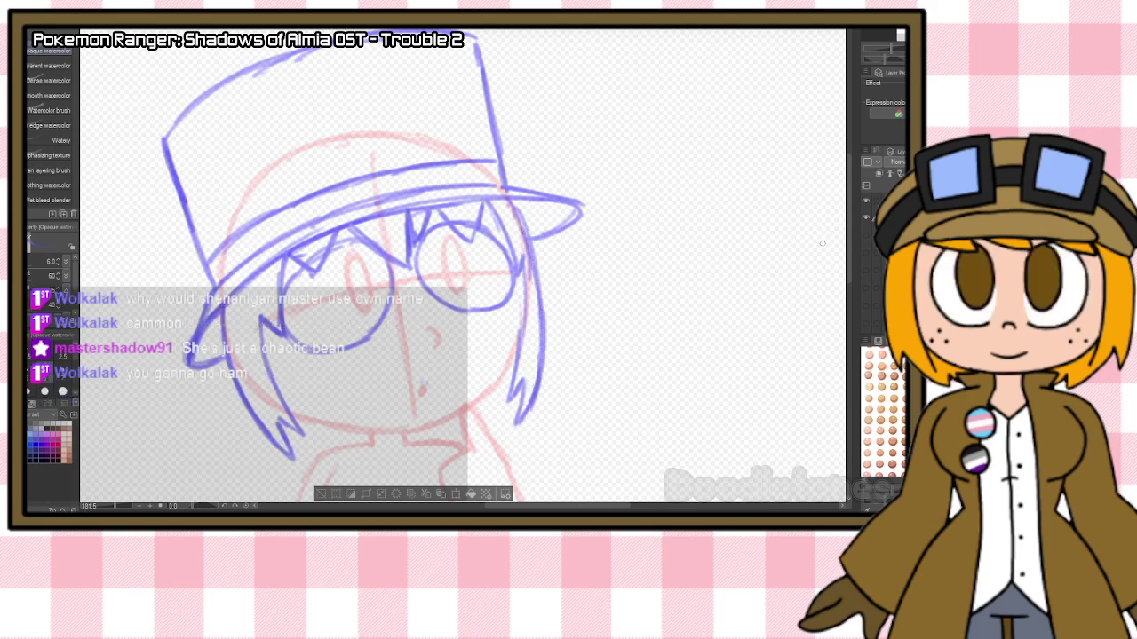
Sketch the first short collar lines on both sides of the neck under the chin.
{"action": "left_click_drag", "start_coordinate": [846, 236], "coordinate": [847, 273]}
{"action": "left_click_drag", "start_coordinate": [293, 313], "coordinate": [373, 299]}
{"action": "mouse_move", "coordinate": [512, 222]}
{"action": "left_mouse_down"}
{"action": "mouse_move", "coordinate": [487, 271]}
{"action": "mouse_move", "coordinate": [452, 290]}
{"action": "mouse_move", "coordinate": [458, 276]}
{"action": "mouse_move", "coordinate": [454, 294]}
{"action": "mouse_move", "coordinate": [410, 301]}
{"action": "left_mouse_up"}
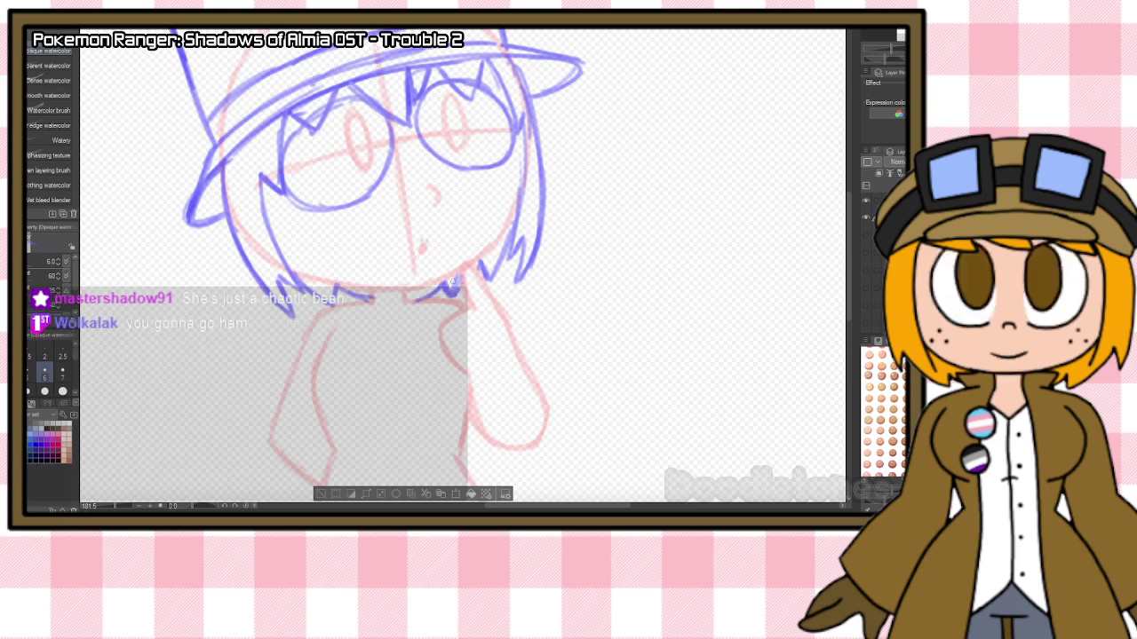
Sketch the curved, notched cape outline left of the body and erase its upper end near the neck.
{"action": "scroll", "coordinate": [453, 283], "scroll_direction": "down", "scroll_amount": 3}
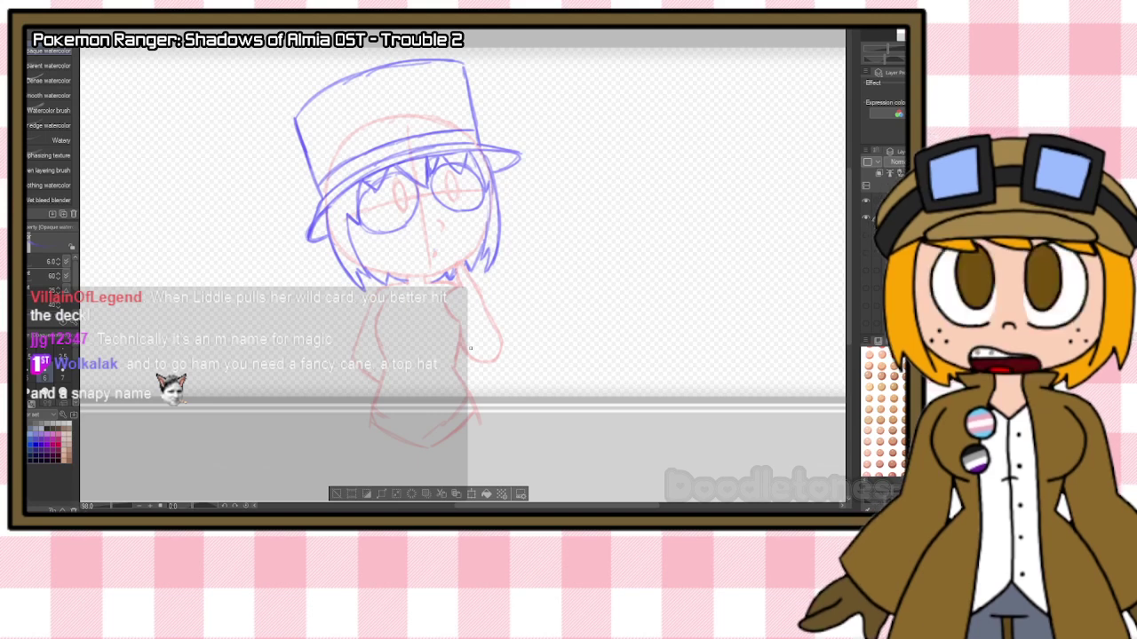
{"action": "scroll", "coordinate": [470, 348], "scroll_direction": "up", "scroll_amount": 2}
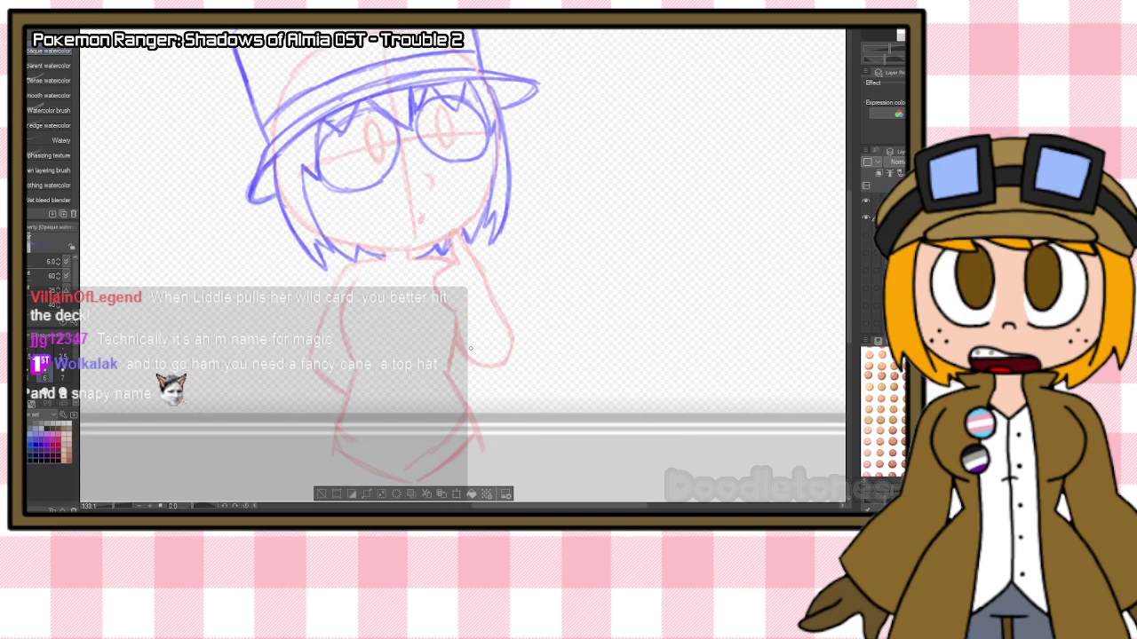
{"action": "mouse_move", "coordinate": [377, 268]}
{"action": "left_mouse_down"}
{"action": "mouse_move", "coordinate": [271, 380]}
{"action": "mouse_move", "coordinate": [296, 481]}
{"action": "left_mouse_up"}
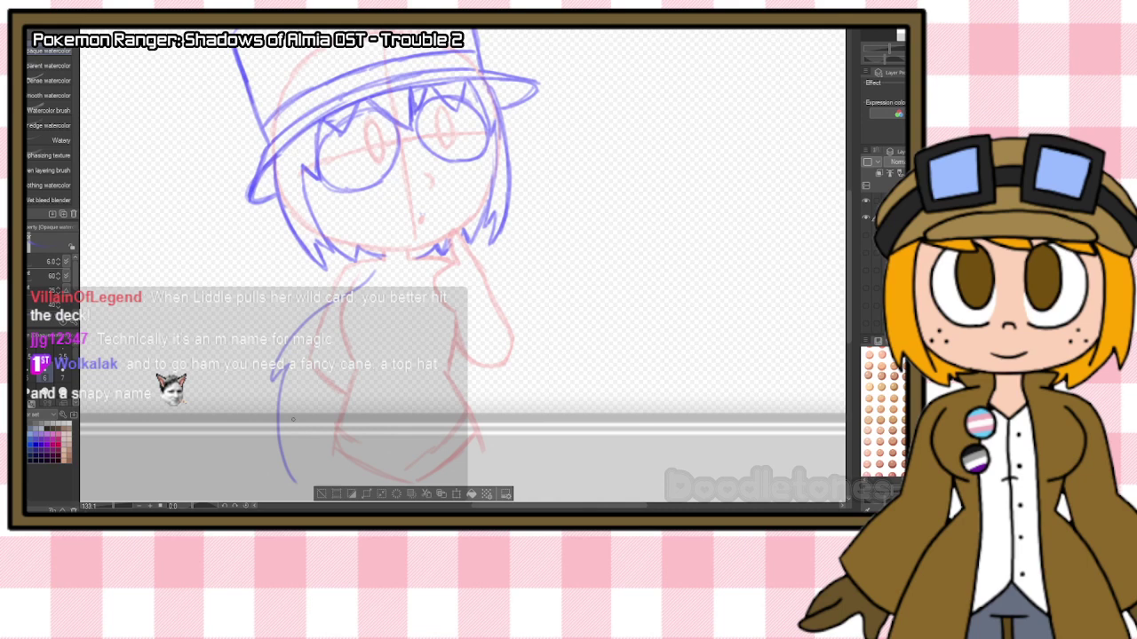
{"action": "key", "text": "e"}
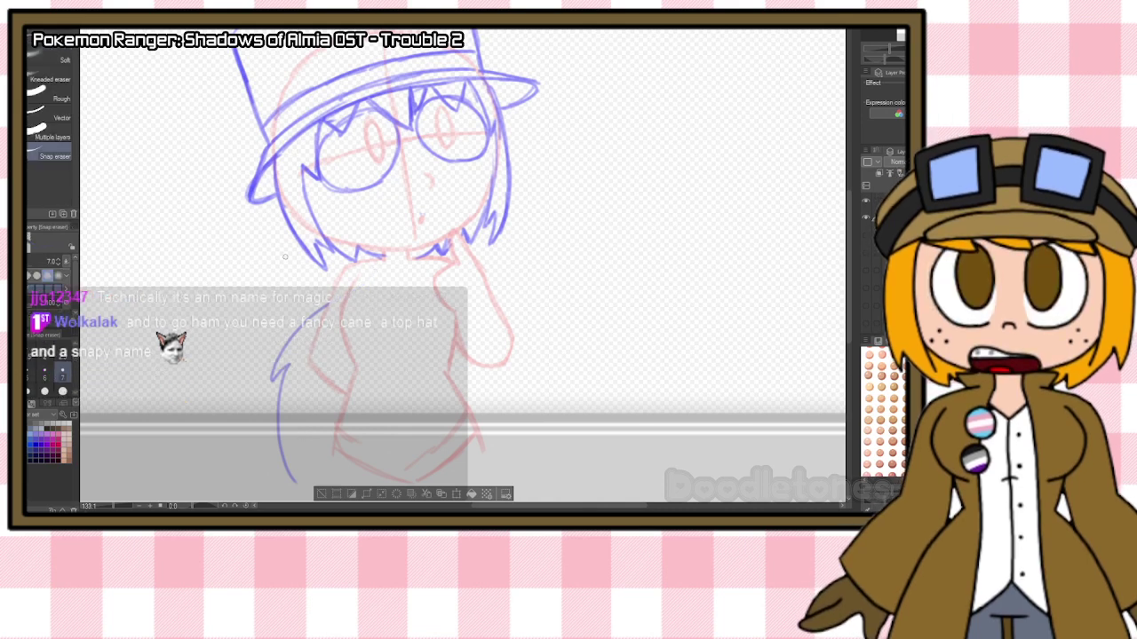
{"action": "key", "text": "b"}
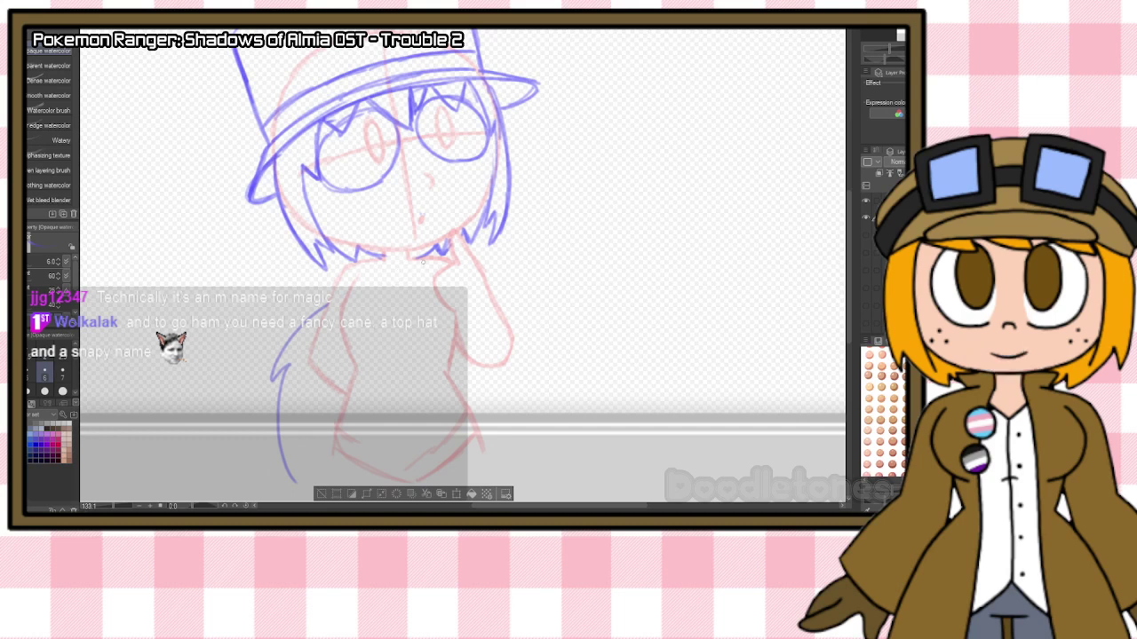
Close the two collar points at the neck and sketch the coat's two long front edges down to the hips.
{"action": "left_click_drag", "start_coordinate": [379, 248], "coordinate": [350, 256]}
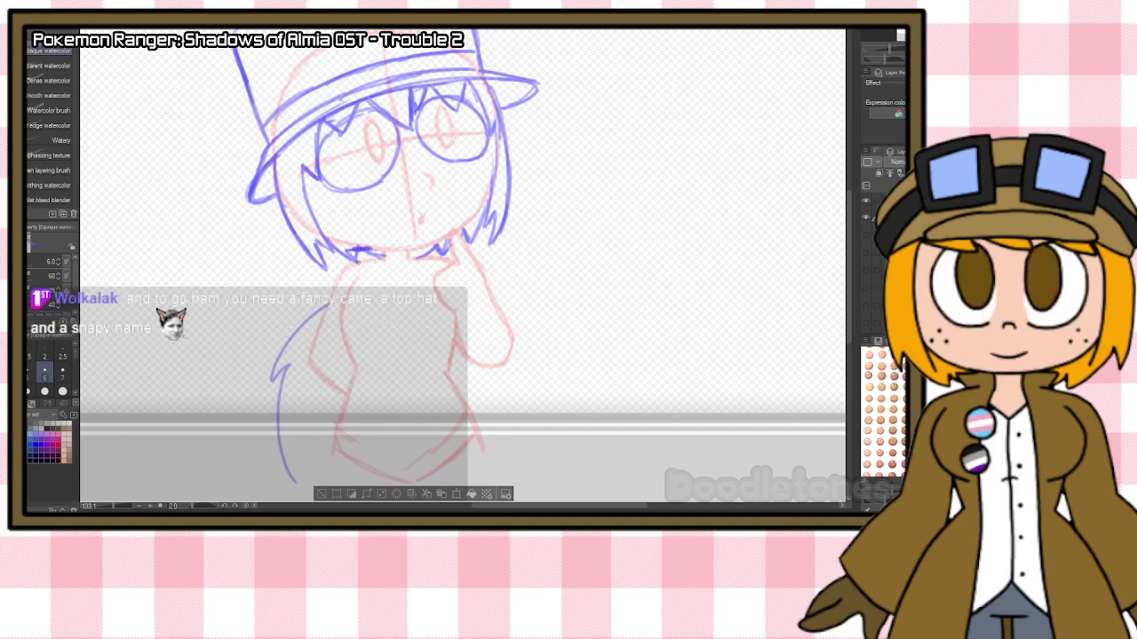
{"action": "left_click_drag", "start_coordinate": [444, 244], "coordinate": [415, 247]}
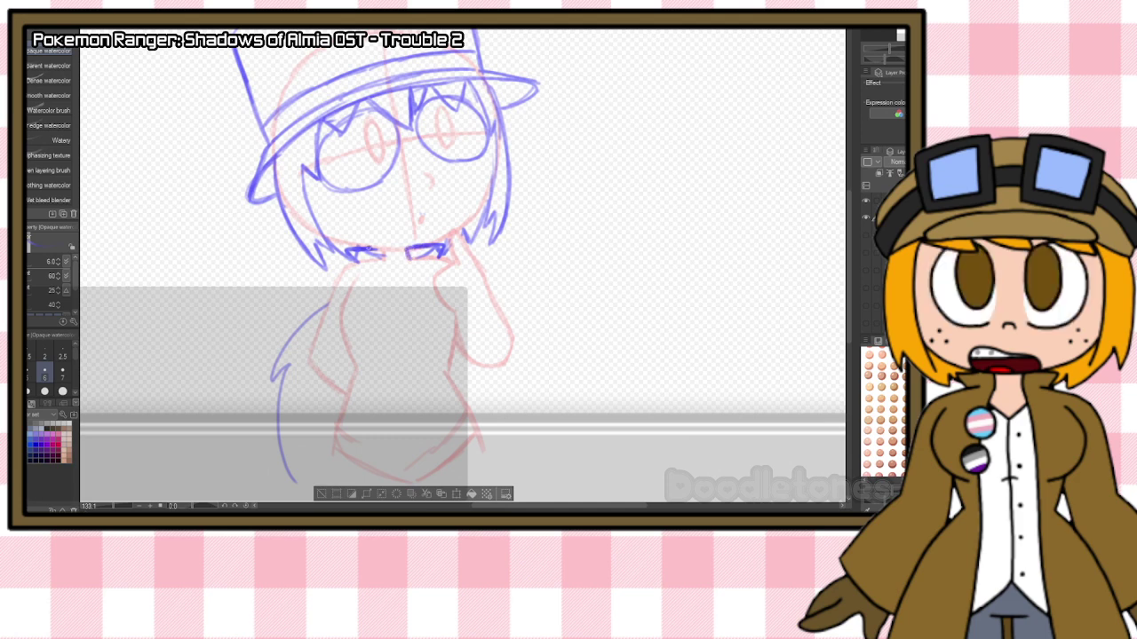
{"action": "left_click_drag", "start_coordinate": [385, 261], "coordinate": [369, 462]}
{"action": "left_click_drag", "start_coordinate": [376, 371], "coordinate": [370, 474]}
{"action": "mouse_move", "coordinate": [419, 256]}
{"action": "left_mouse_down"}
{"action": "mouse_move", "coordinate": [411, 295]}
{"action": "mouse_move", "coordinate": [451, 449]}
{"action": "left_mouse_up"}
{"action": "left_click_drag", "start_coordinate": [432, 376], "coordinate": [458, 464]}
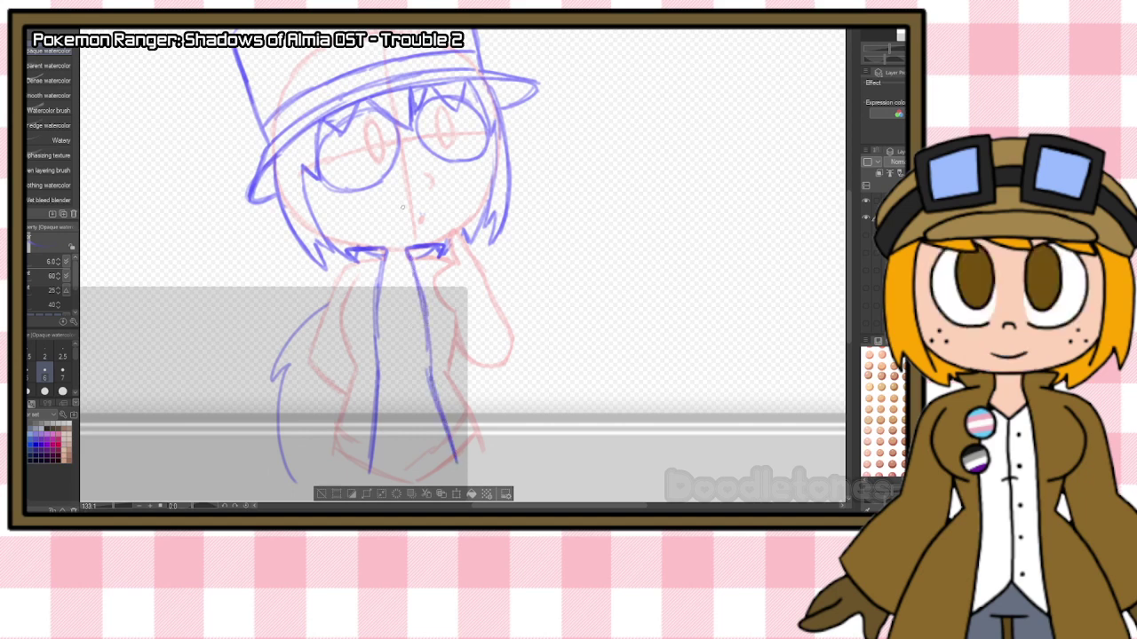
Sketch the shirt between the coat edges with a V neckline, a central placket line, a row of buttons and a bottom hem.
{"action": "mouse_move", "coordinate": [394, 278]}
{"action": "left_mouse_down"}
{"action": "mouse_move", "coordinate": [412, 265]}
{"action": "mouse_move", "coordinate": [407, 362]}
{"action": "left_mouse_up"}
{"action": "left_click_drag", "start_coordinate": [396, 308], "coordinate": [406, 446]}
{"action": "left_click_drag", "start_coordinate": [407, 405], "coordinate": [409, 471]}
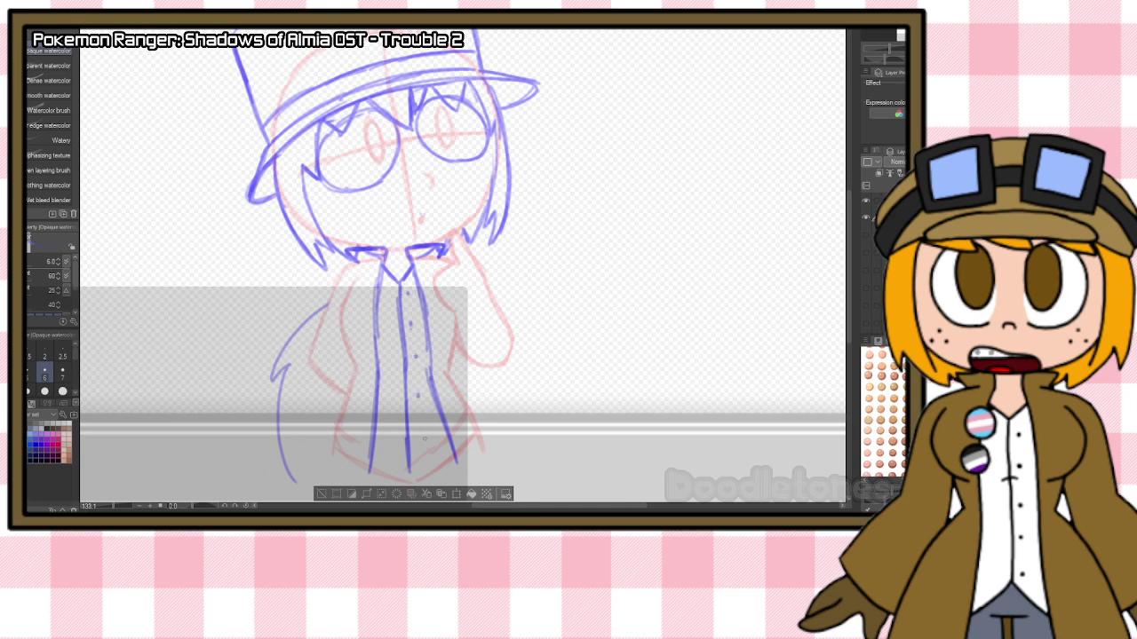
{"action": "mouse_move", "coordinate": [410, 475]}
{"action": "left_mouse_down"}
{"action": "mouse_move", "coordinate": [457, 462]}
{"action": "mouse_move", "coordinate": [380, 470]}
{"action": "left_mouse_up"}
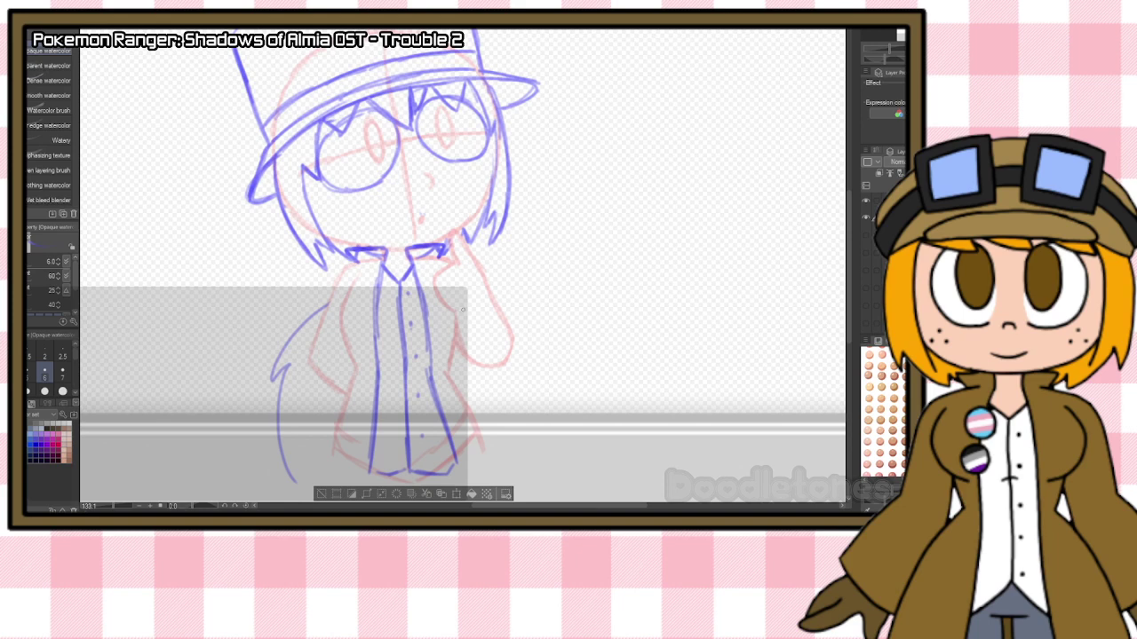
Sketch the rounded sleeve of the raised arm around the elbow, closed by a slanted cuff line below the hand.
{"action": "mouse_move", "coordinate": [453, 314]}
{"action": "left_mouse_down"}
{"action": "mouse_move", "coordinate": [491, 290]}
{"action": "mouse_move", "coordinate": [477, 369]}
{"action": "left_mouse_up"}
{"action": "mouse_move", "coordinate": [494, 287]}
{"action": "left_mouse_down"}
{"action": "mouse_move", "coordinate": [511, 354]}
{"action": "mouse_move", "coordinate": [476, 368]}
{"action": "mouse_move", "coordinate": [494, 370]}
{"action": "left_mouse_up"}
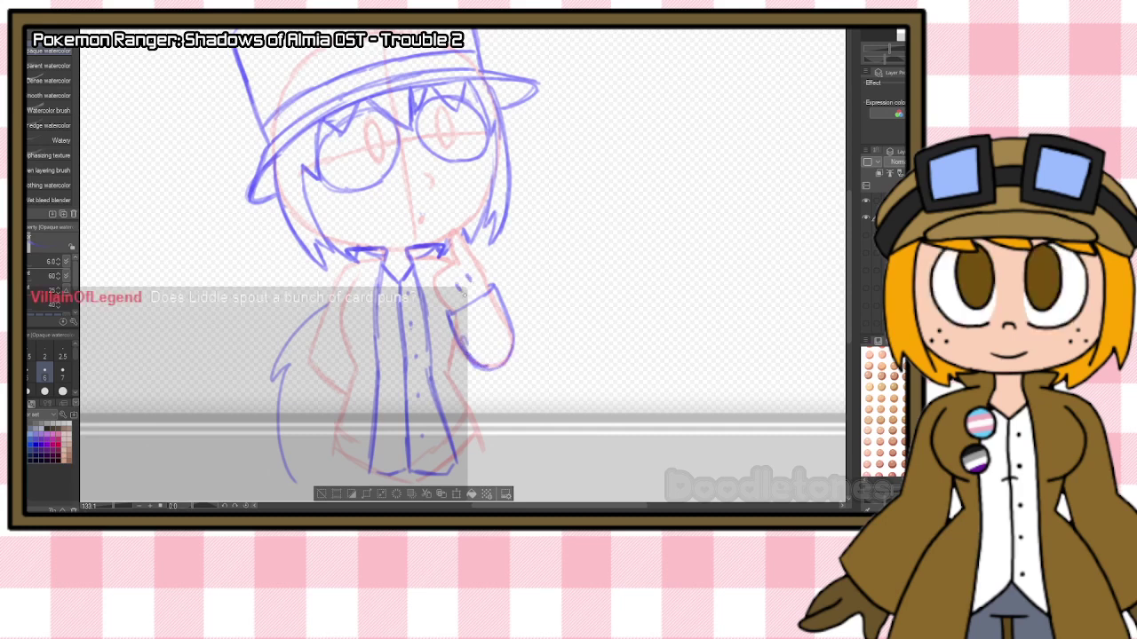
{"action": "left_click_drag", "start_coordinate": [452, 325], "coordinate": [480, 367]}
{"action": "left_click_drag", "start_coordinate": [449, 313], "coordinate": [495, 284]}
Add a small pointed mark on each cheek below the glasses.
{"action": "mouse_move", "coordinate": [341, 206]}
{"action": "left_mouse_down"}
{"action": "mouse_move", "coordinate": [328, 228]}
{"action": "mouse_move", "coordinate": [343, 218]}
{"action": "left_mouse_up"}
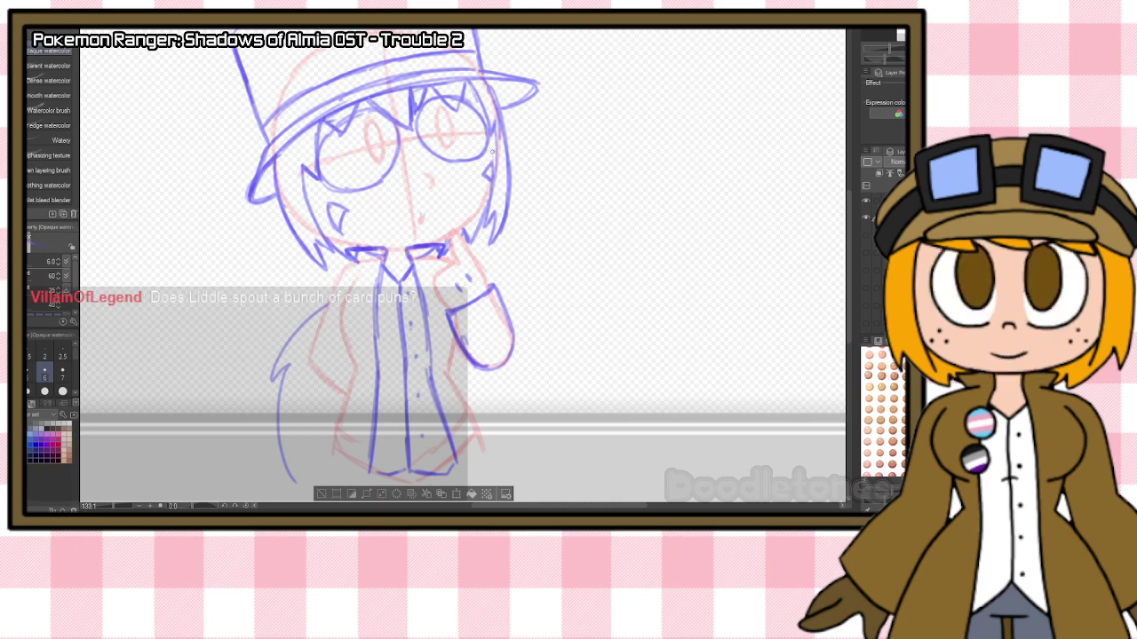
{"action": "left_click_drag", "start_coordinate": [494, 141], "coordinate": [486, 227]}
{"action": "scroll", "coordinate": [495, 226], "scroll_direction": "down", "scroll_amount": 3}
{"action": "scroll", "coordinate": [699, 304], "scroll_direction": "up", "scroll_amount": 2}
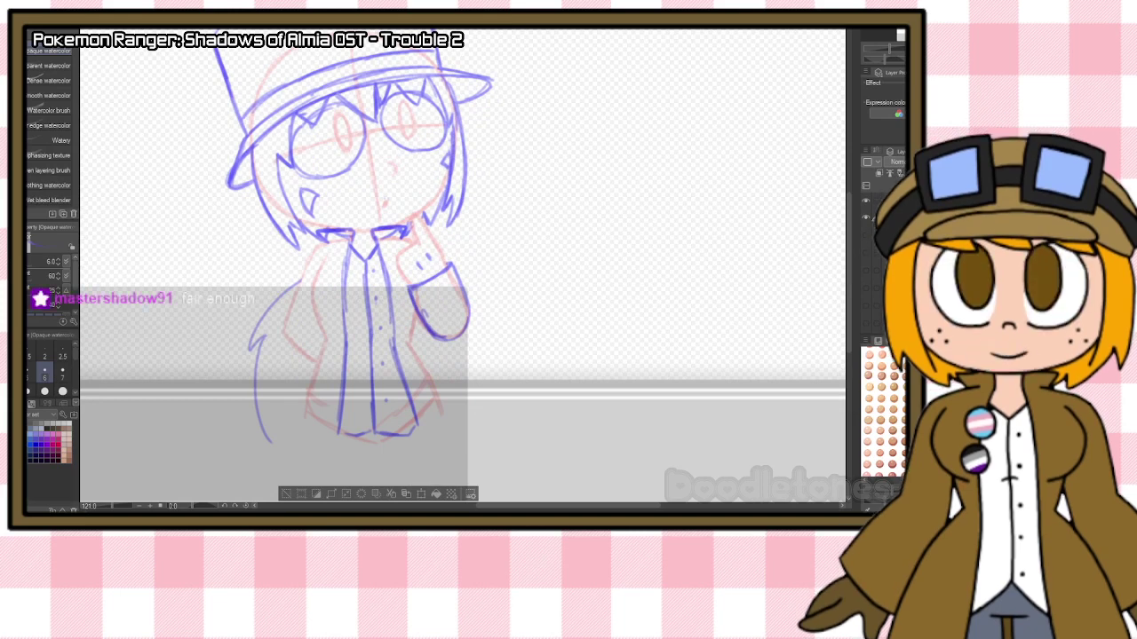
Hide the hand-to-chin drawing and show the open-palm pose guide with the faint blue costume sketch over it.
{"action": "scroll", "coordinate": [884, 262], "scroll_direction": "down", "scroll_amount": 3}
{"action": "left_click", "coordinate": [866, 317]}
{"action": "left_click", "coordinate": [867, 299]}
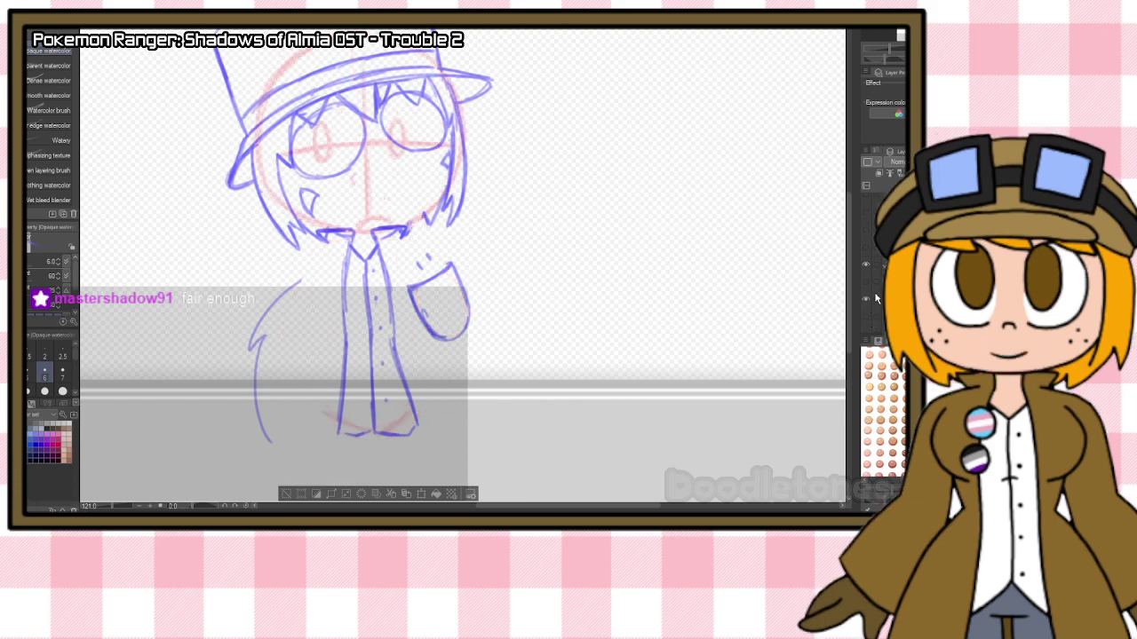
{"action": "scroll", "coordinate": [876, 293], "scroll_direction": "up", "scroll_amount": 2}
{"action": "scroll", "coordinate": [884, 265], "scroll_direction": "up", "scroll_amount": 2}
{"action": "left_click", "coordinate": [867, 216]}
{"action": "scroll", "coordinate": [874, 266], "scroll_direction": "down", "scroll_amount": 2}
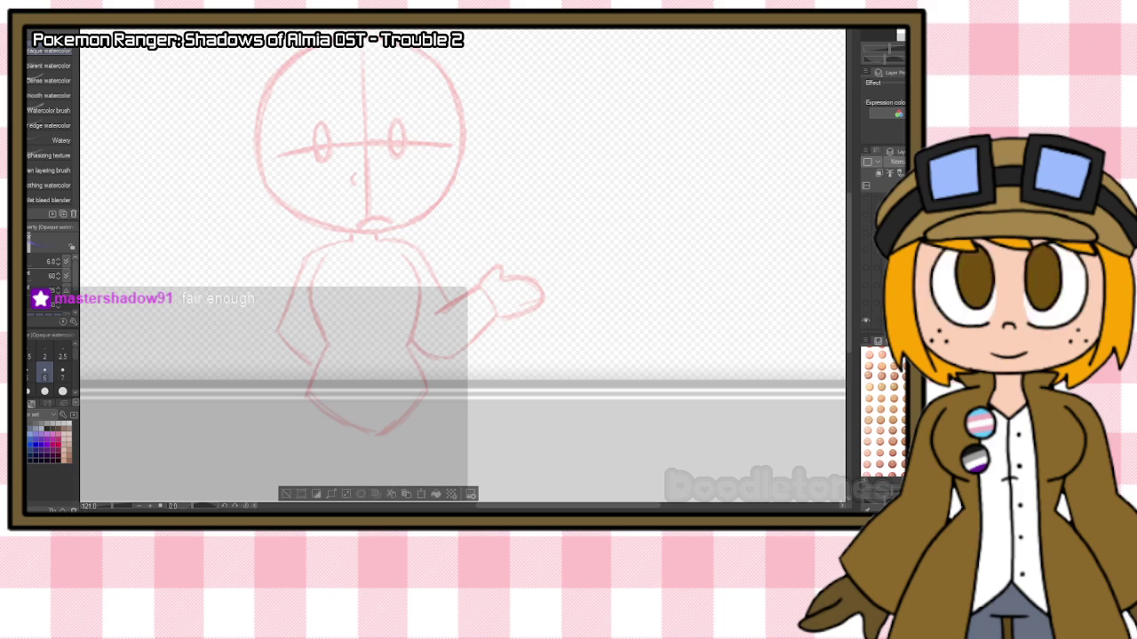
{"action": "scroll", "coordinate": [866, 267], "scroll_direction": "up", "scroll_amount": 2}
{"action": "left_click", "coordinate": [866, 202]}
{"action": "scroll", "coordinate": [875, 258], "scroll_direction": "down", "scroll_amount": 3}
{"action": "left_click", "coordinate": [888, 293]}
{"action": "scroll", "coordinate": [875, 257], "scroll_direction": "up", "scroll_amount": 3}
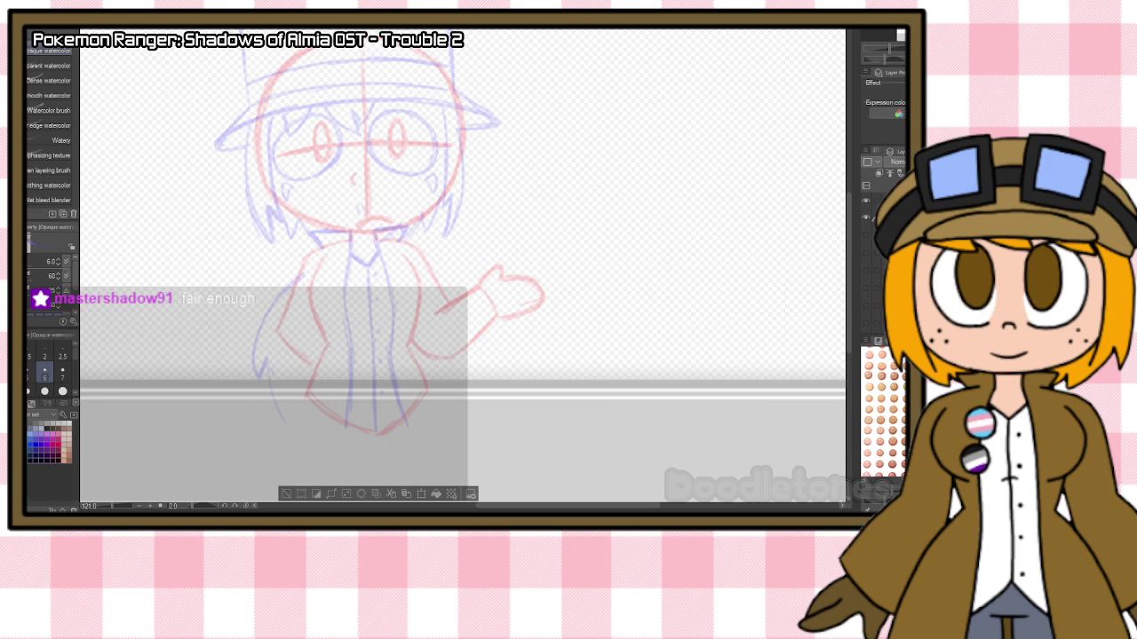
{"action": "key", "text": "Delete"}
{"action": "left_click", "coordinate": [481, 176]}
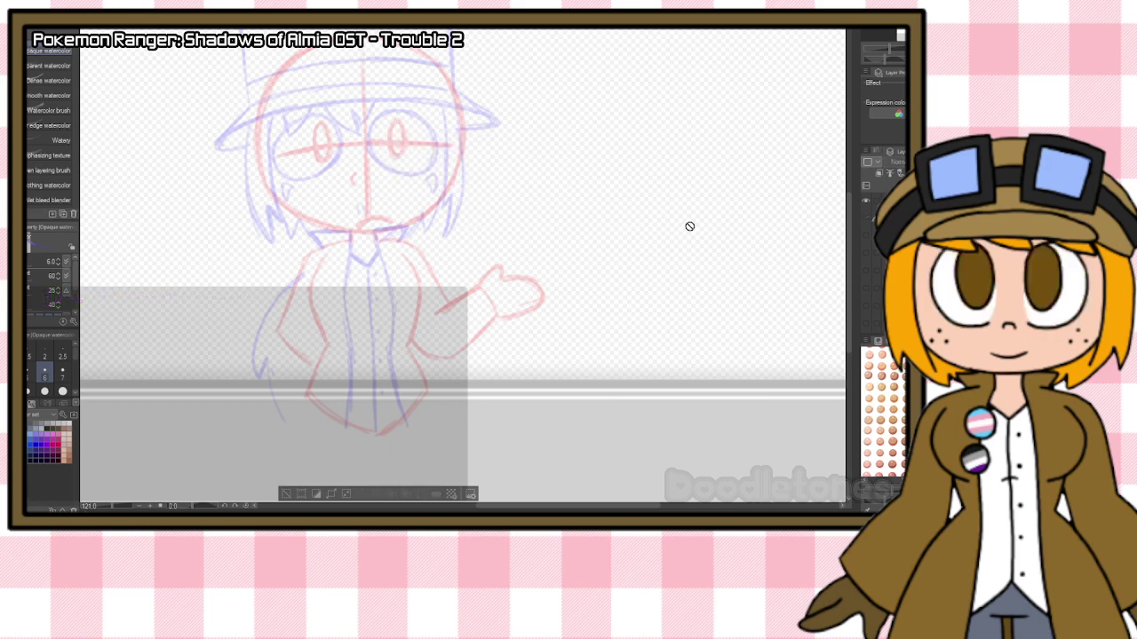
{"action": "key", "text": "ctrl+z"}
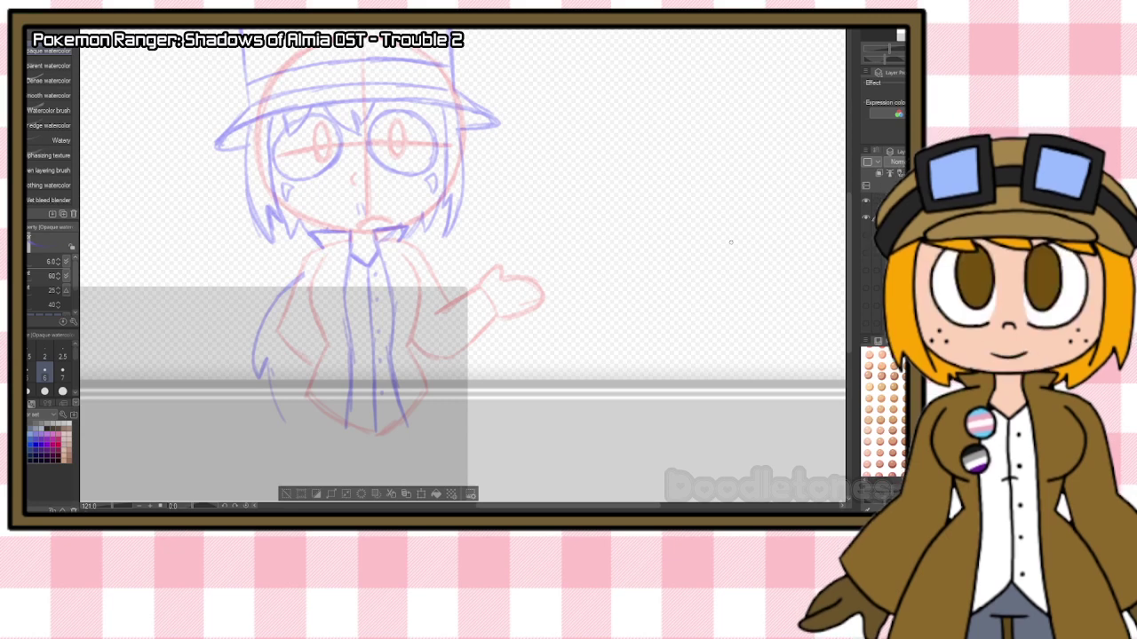
Sketch the sleeve's lower edge and cuff around the outstretched forearm of the open-palm pose.
{"action": "scroll", "coordinate": [871, 295], "scroll_direction": "down", "scroll_amount": 2}
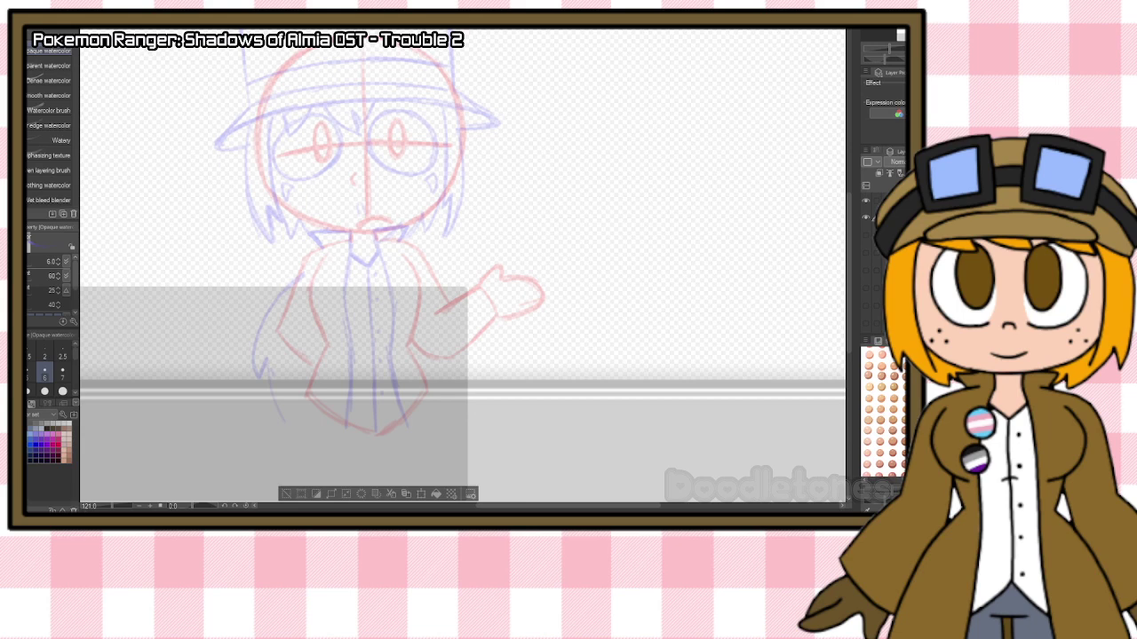
{"action": "mouse_move", "coordinate": [482, 290]}
{"action": "left_mouse_down"}
{"action": "mouse_move", "coordinate": [504, 335]}
{"action": "mouse_move", "coordinate": [470, 353]}
{"action": "mouse_move", "coordinate": [425, 360]}
{"action": "left_mouse_up"}
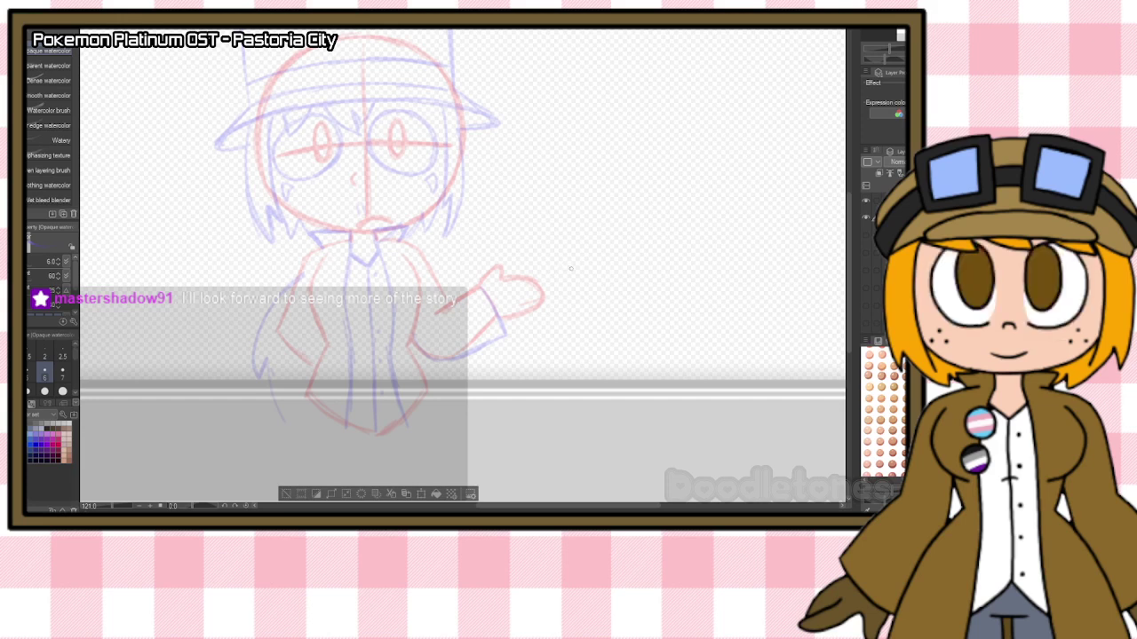
{"action": "scroll", "coordinate": [571, 268], "scroll_direction": "down", "scroll_amount": 4}
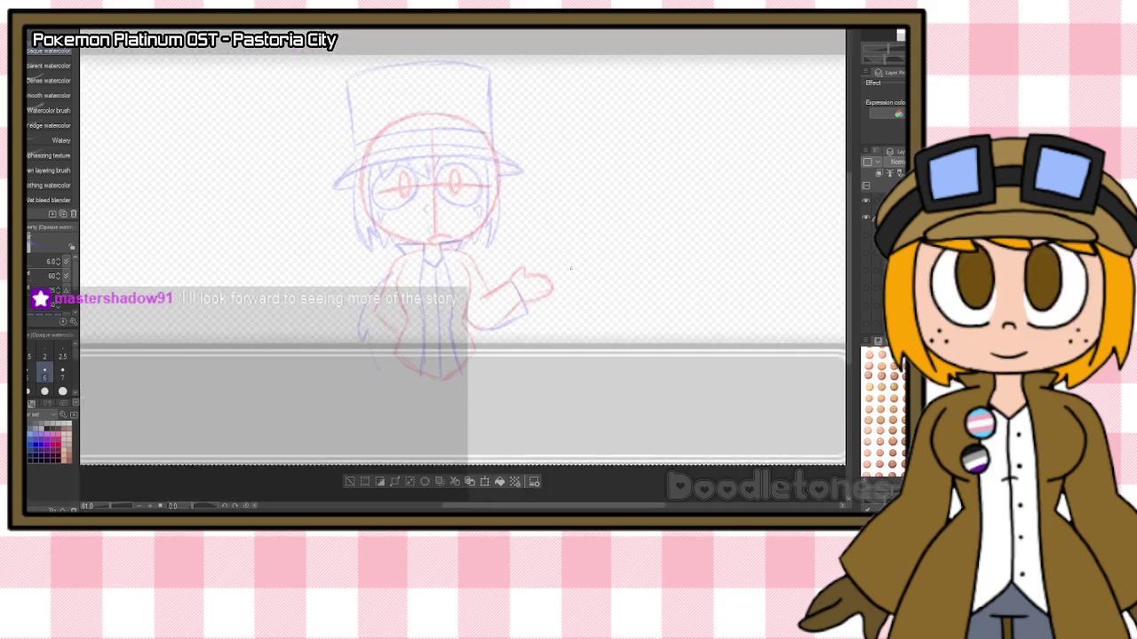
{"action": "scroll", "coordinate": [571, 268], "scroll_direction": "up", "scroll_amount": 2}
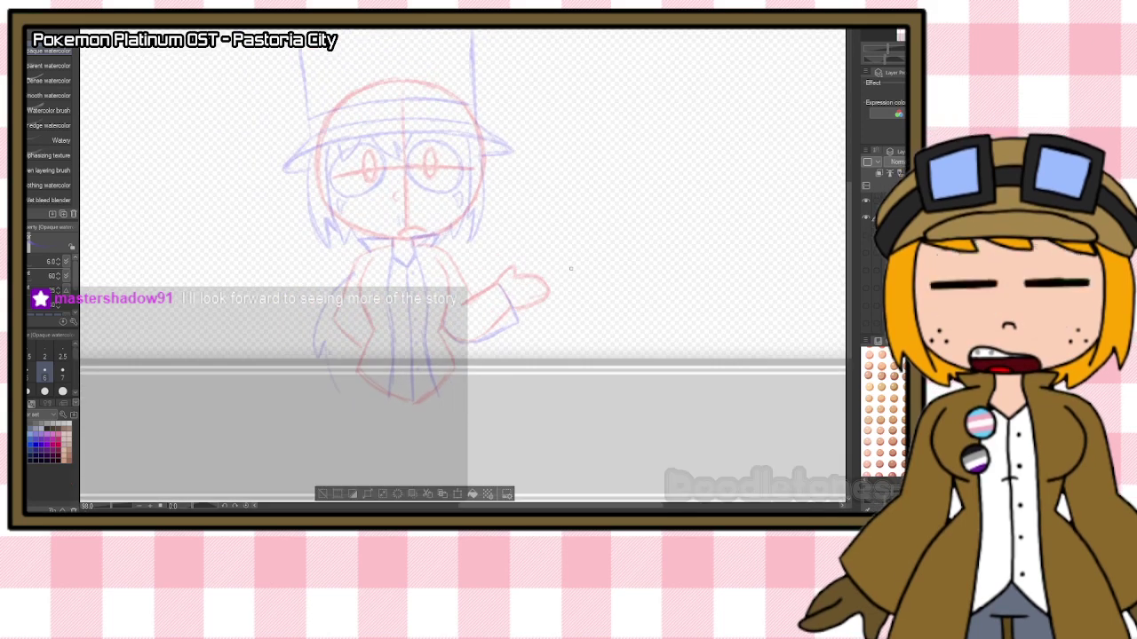
Hide the open-palm pose and show the crossed-arms pose guide with the faint blue costume sketch over it.
{"action": "left_click", "coordinate": [866, 217]}
{"action": "scroll", "coordinate": [871, 286], "scroll_direction": "down", "scroll_amount": 3}
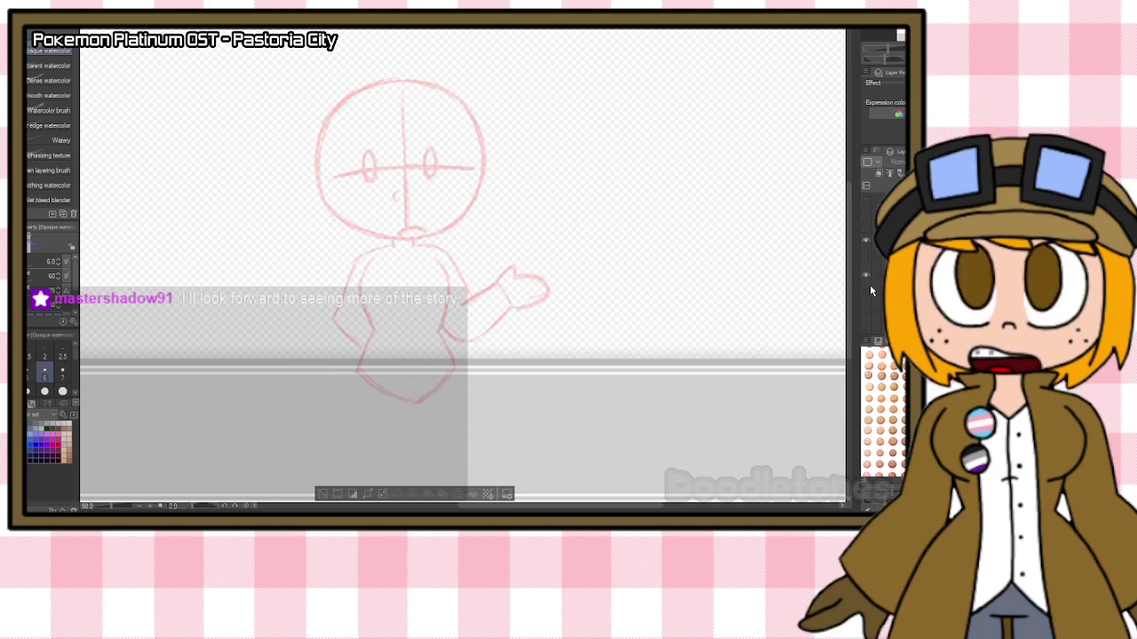
{"action": "left_click", "coordinate": [867, 274]}
{"action": "left_click", "coordinate": [867, 259]}
{"action": "scroll", "coordinate": [867, 260], "scroll_direction": "up", "scroll_amount": 3}
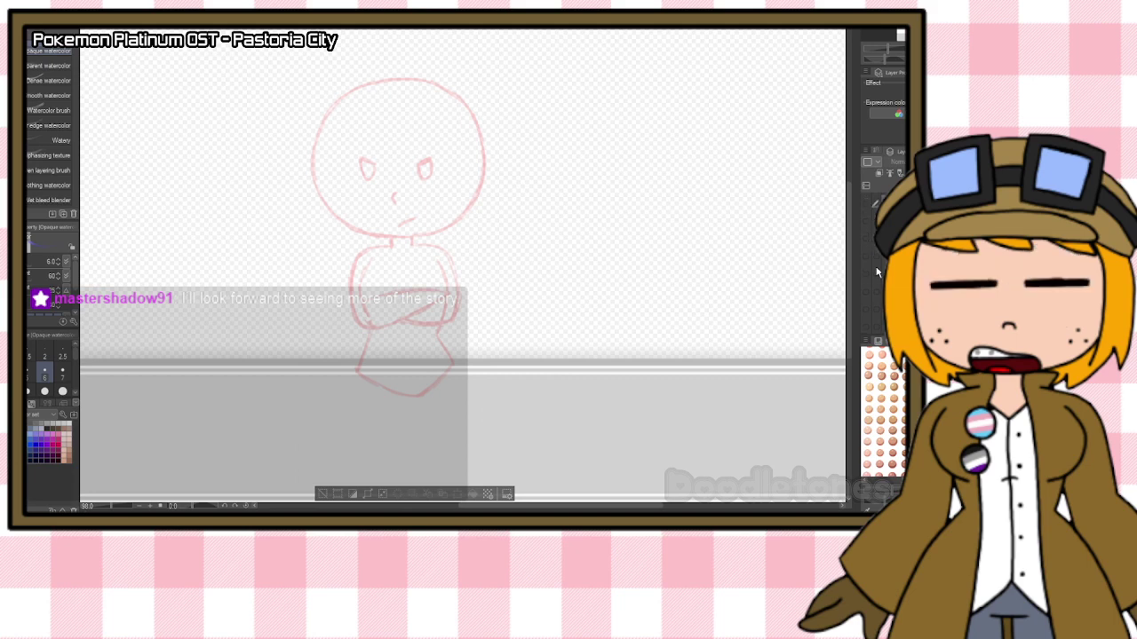
{"action": "left_click", "coordinate": [866, 295]}
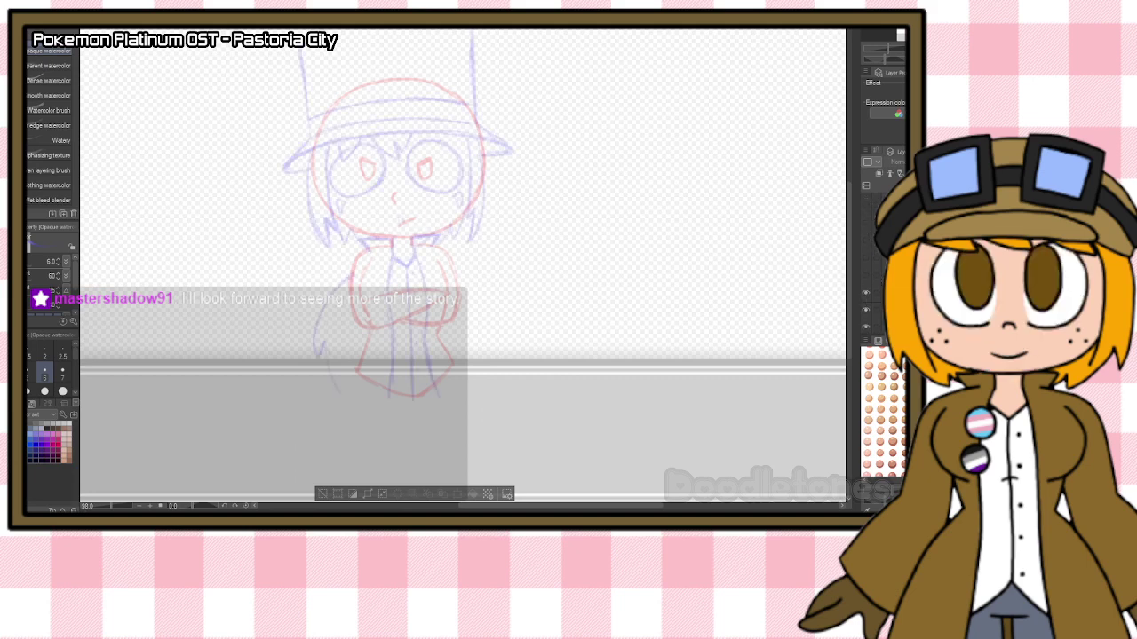
{"action": "scroll", "coordinate": [684, 294], "scroll_direction": "down", "scroll_amount": 1}
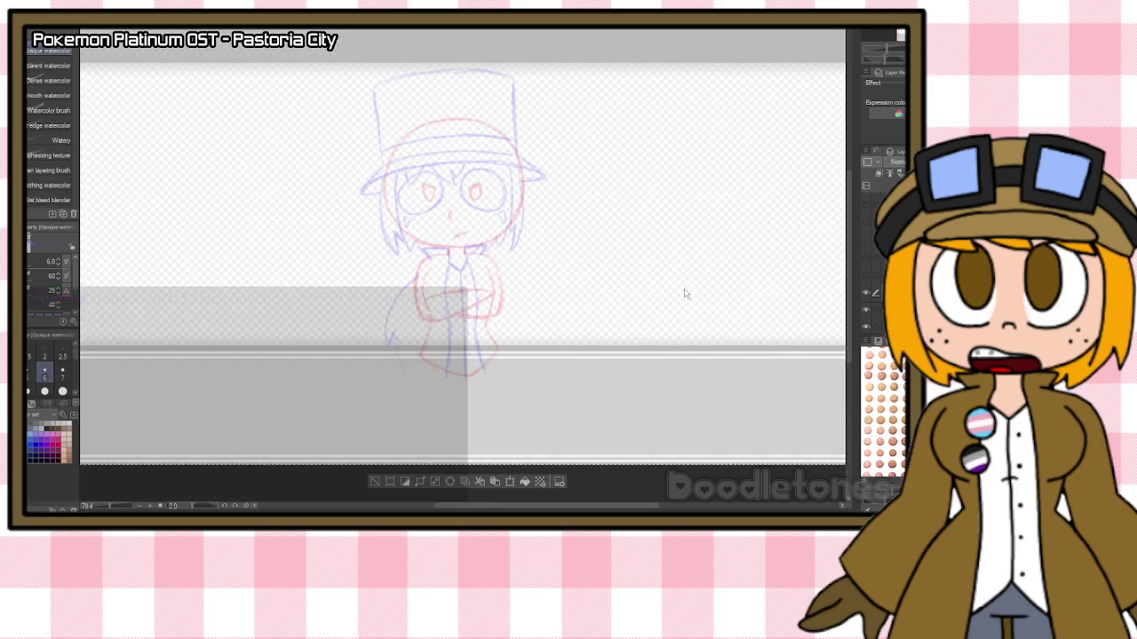
Show the blue costume sketch at full strength over the crossed-arms guide without the open-palm sleeve lines, and clear the selection.
{"action": "scroll", "coordinate": [879, 253], "scroll_direction": "down", "scroll_amount": 2}
{"action": "left_click", "coordinate": [888, 217]}
{"action": "left_click", "coordinate": [866, 217]}
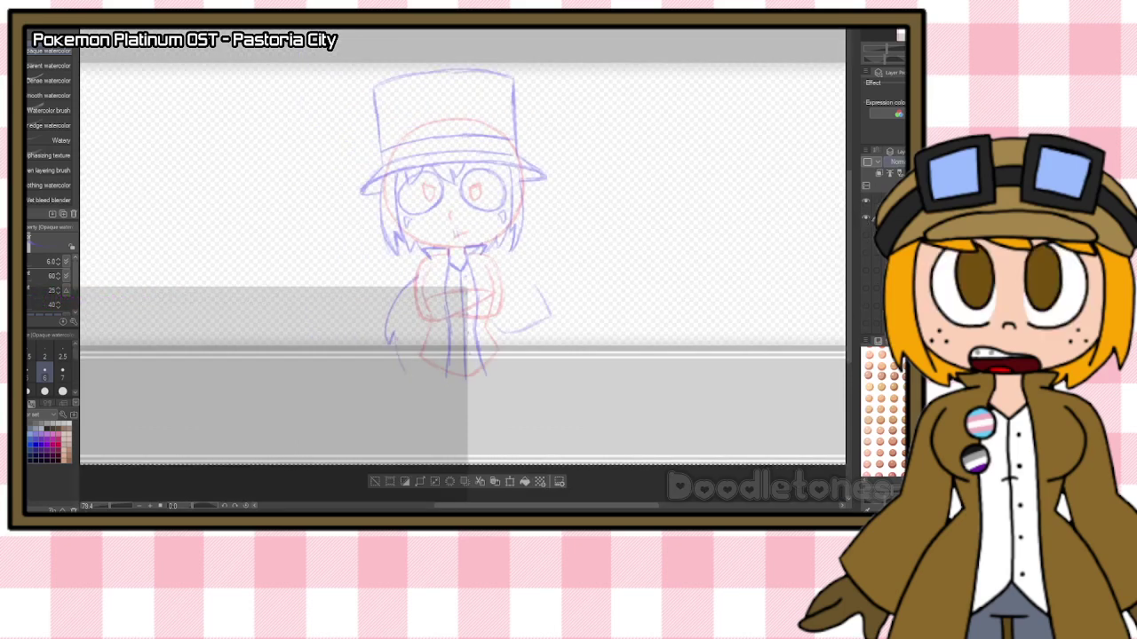
{"action": "left_click", "coordinate": [866, 222]}
{"action": "left_click", "coordinate": [866, 218]}
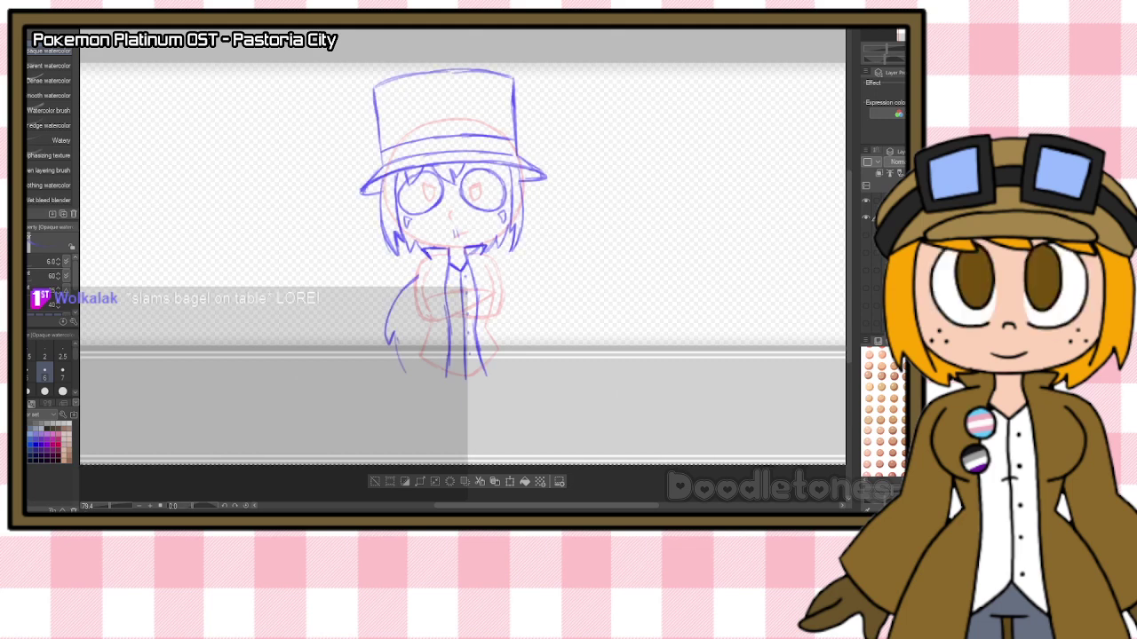
{"action": "key", "text": "ctrl+d"}
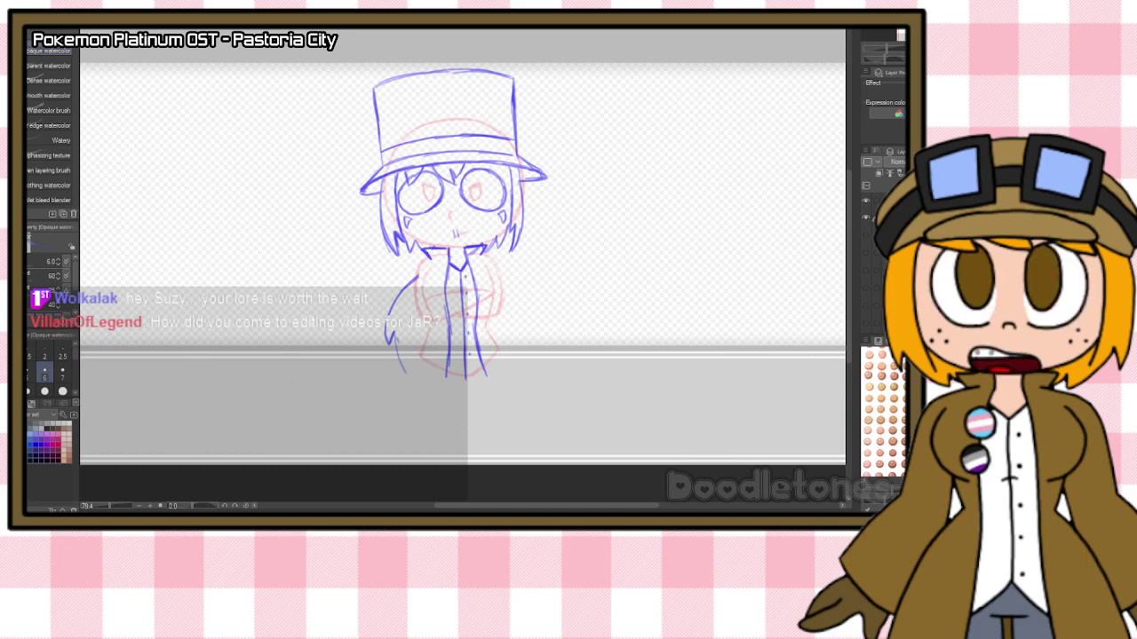
{"action": "scroll", "coordinate": [462, 266], "scroll_direction": "up", "scroll_amount": 3}
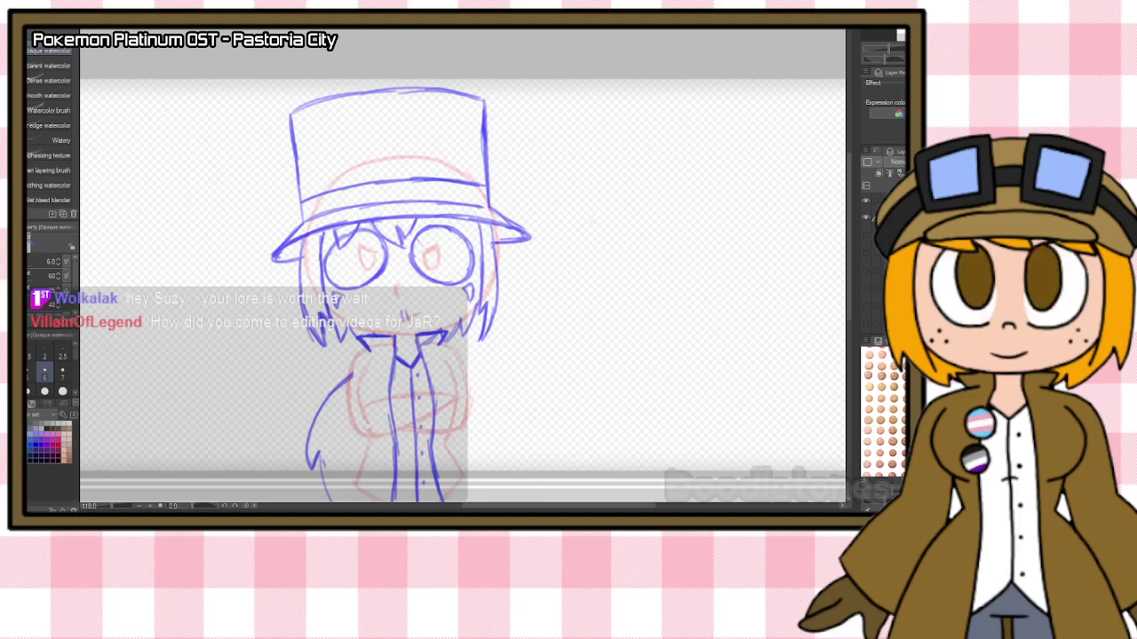
Erase the blue shirt and coat lines where the crossed forearms overlap the chest.
{"action": "scroll", "coordinate": [452, 346], "scroll_direction": "up", "scroll_amount": 2}
{"action": "left_click_drag", "start_coordinate": [848, 222], "coordinate": [849, 252]}
{"action": "scroll", "coordinate": [424, 274], "scroll_direction": "up", "scroll_amount": 2}
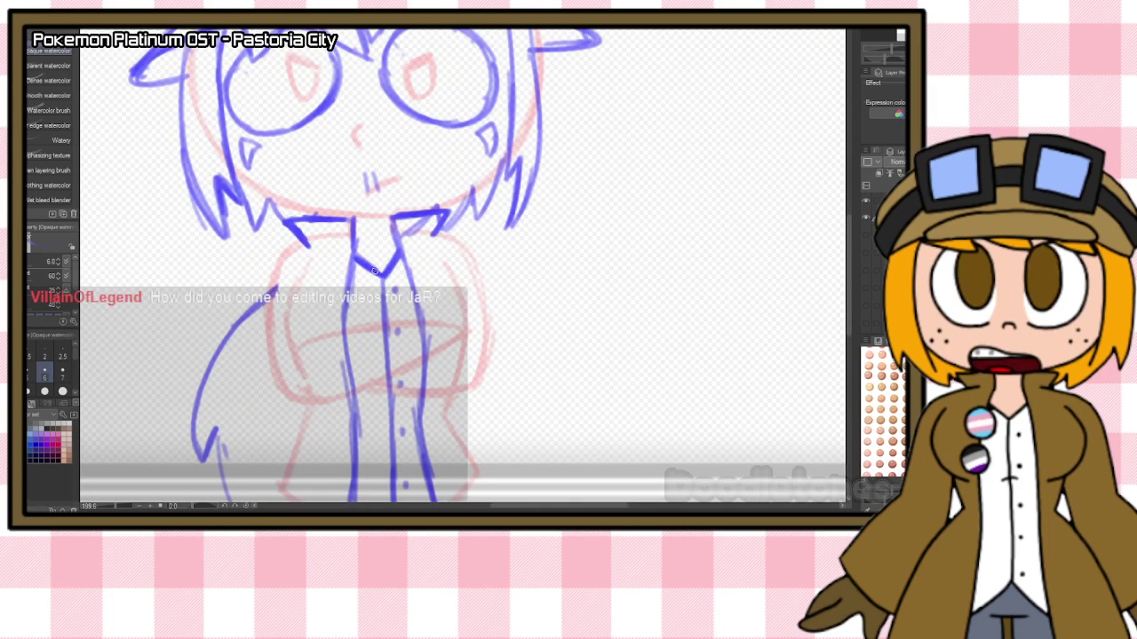
{"action": "key", "text": "e"}
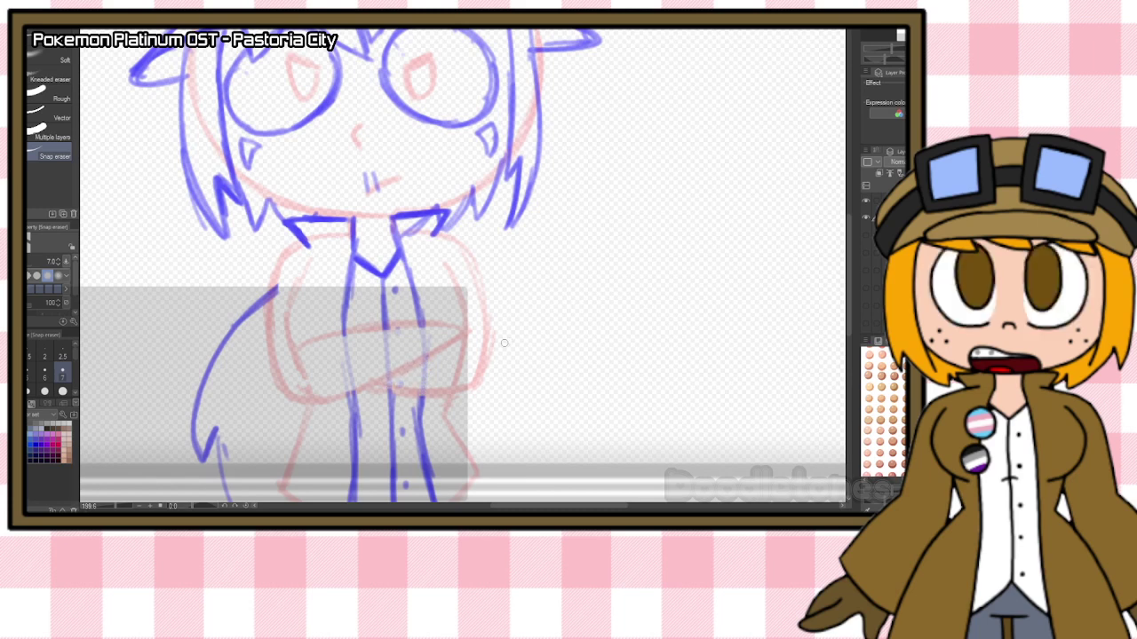
Sketch the crossed forearm's sleeve in blue over the chest, with its upper and lower edges, rounded elbow and angled cuff.
{"action": "key", "text": "b"}
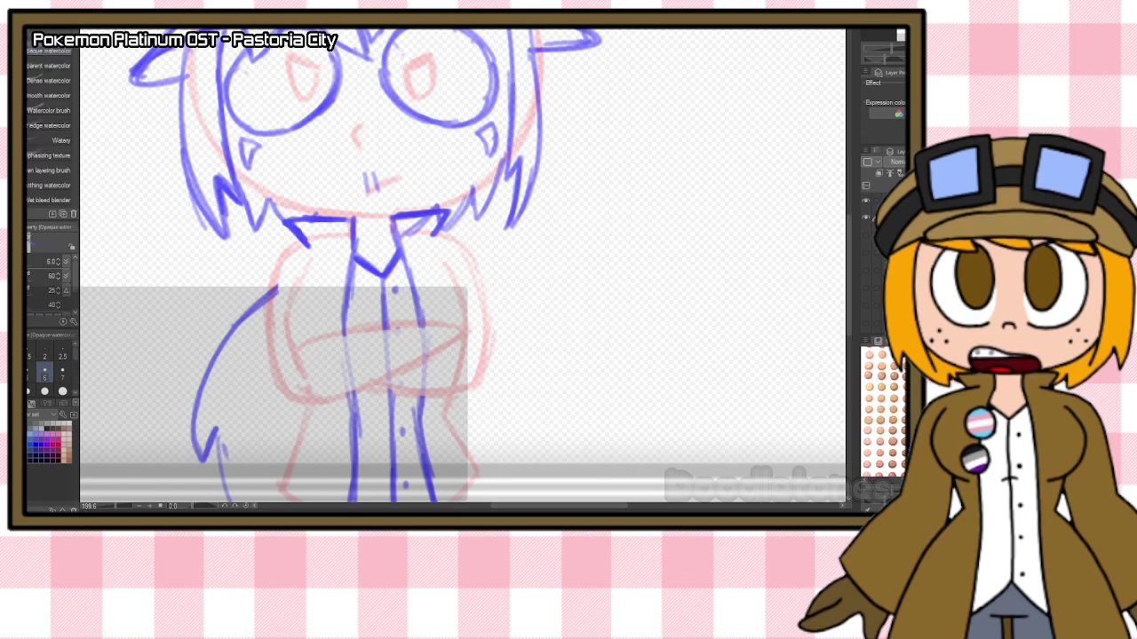
{"action": "mouse_move", "coordinate": [434, 326]}
{"action": "left_mouse_down"}
{"action": "mouse_move", "coordinate": [451, 358]}
{"action": "mouse_move", "coordinate": [344, 401]}
{"action": "mouse_move", "coordinate": [282, 404]}
{"action": "left_mouse_up"}
{"action": "mouse_move", "coordinate": [313, 345]}
{"action": "left_mouse_down"}
{"action": "mouse_move", "coordinate": [437, 321]}
{"action": "mouse_move", "coordinate": [449, 345]}
{"action": "left_mouse_up"}
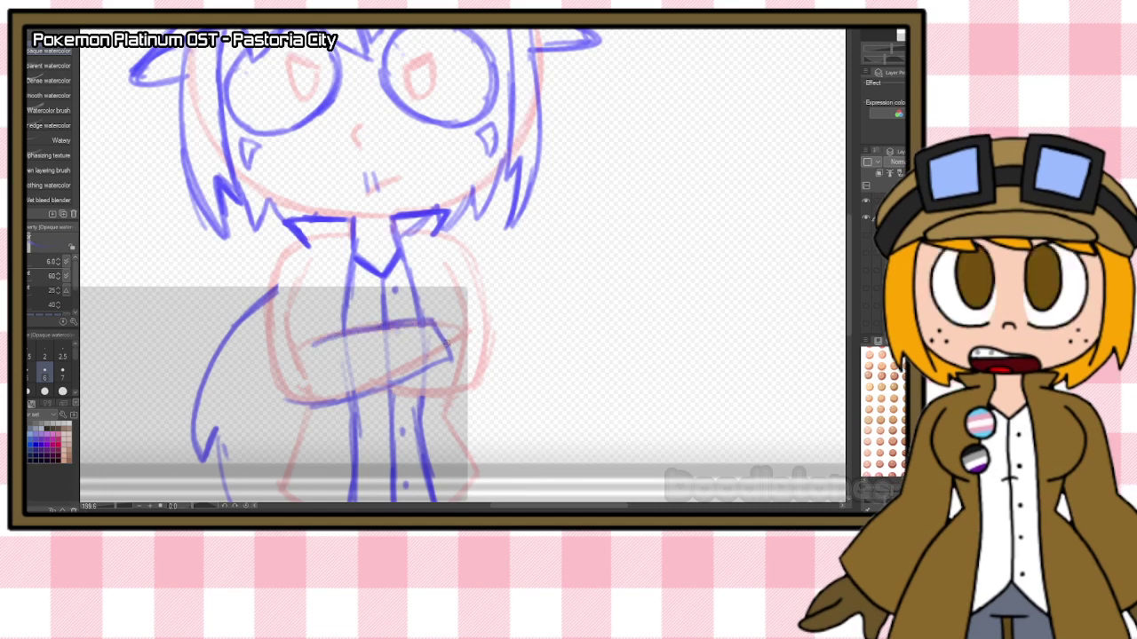
{"action": "mouse_move", "coordinate": [295, 403]}
{"action": "left_mouse_down"}
{"action": "mouse_move", "coordinate": [278, 369]}
{"action": "mouse_move", "coordinate": [298, 406]}
{"action": "left_mouse_up"}
{"action": "left_click_drag", "start_coordinate": [275, 369], "coordinate": [306, 406]}
{"action": "mouse_move", "coordinate": [432, 318]}
{"action": "left_mouse_down"}
{"action": "mouse_move", "coordinate": [448, 364]}
{"action": "mouse_move", "coordinate": [410, 373]}
{"action": "mouse_move", "coordinate": [449, 360]}
{"action": "left_mouse_up"}
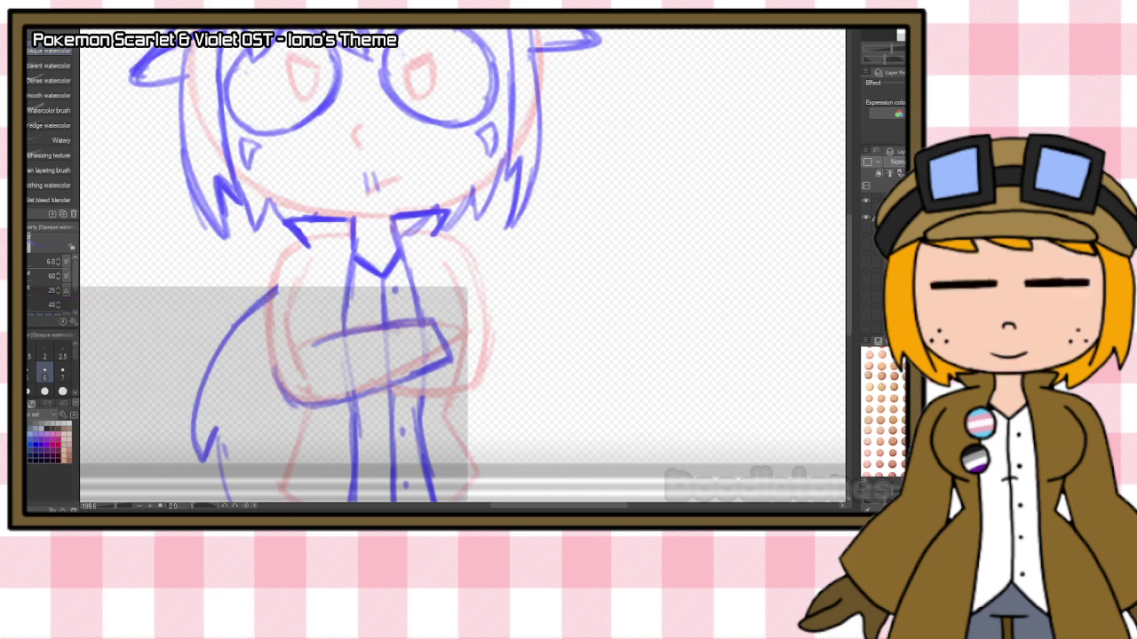
Hide the crossed-arms pose and show the arms-down pose guide with the faint blue top-hat costume sketch over it.
{"action": "scroll", "coordinate": [213, 194], "scroll_direction": "down", "scroll_amount": 4}
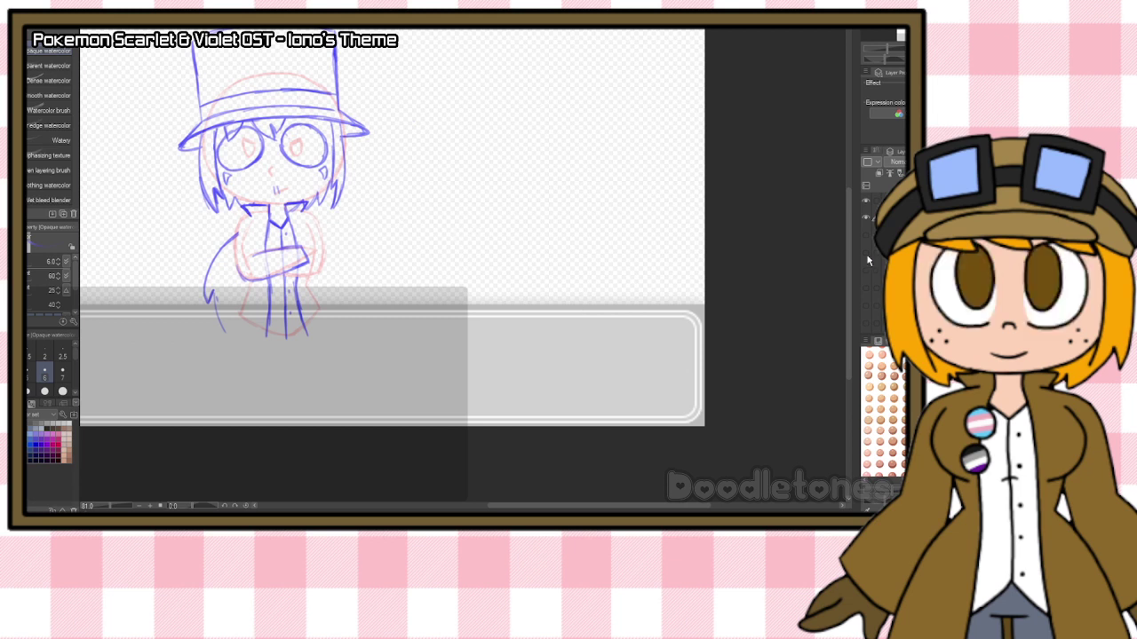
{"action": "left_click", "coordinate": [863, 218]}
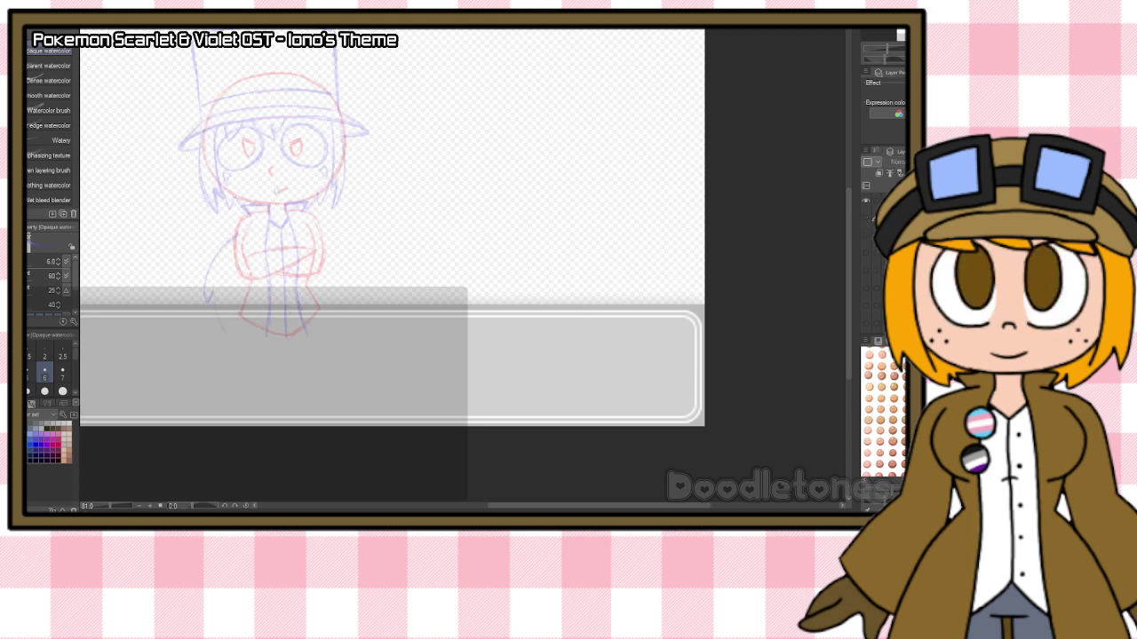
{"action": "left_click", "coordinate": [879, 200]}
{"action": "scroll", "coordinate": [875, 213], "scroll_direction": "down", "scroll_amount": 3}
{"action": "left_click", "coordinate": [868, 263]}
{"action": "left_click", "coordinate": [868, 281]}
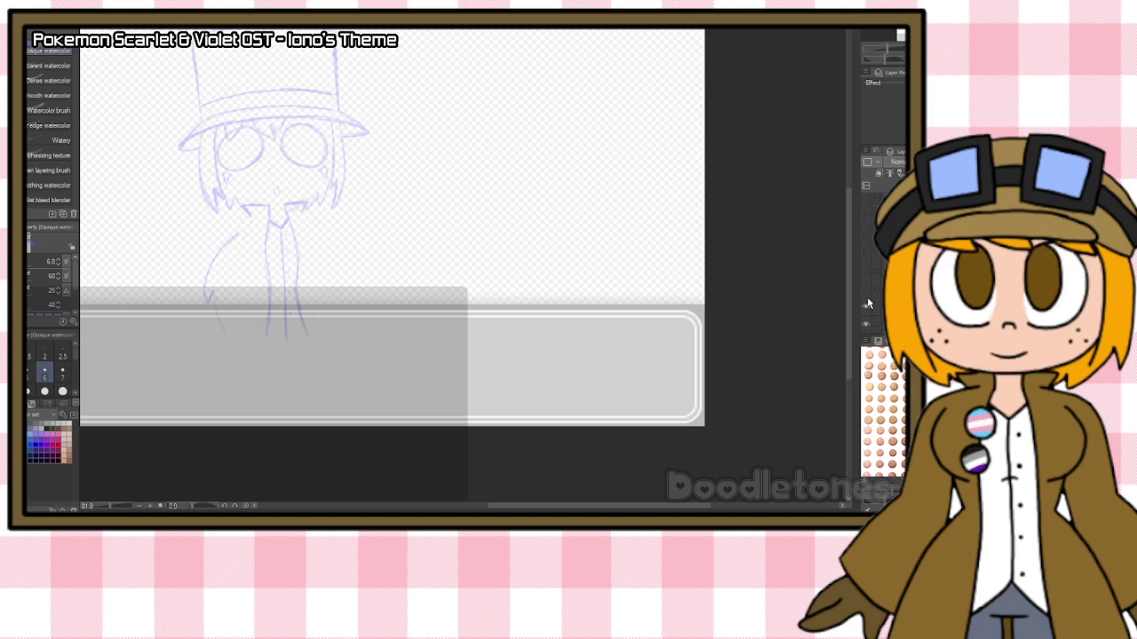
{"action": "left_click", "coordinate": [866, 202]}
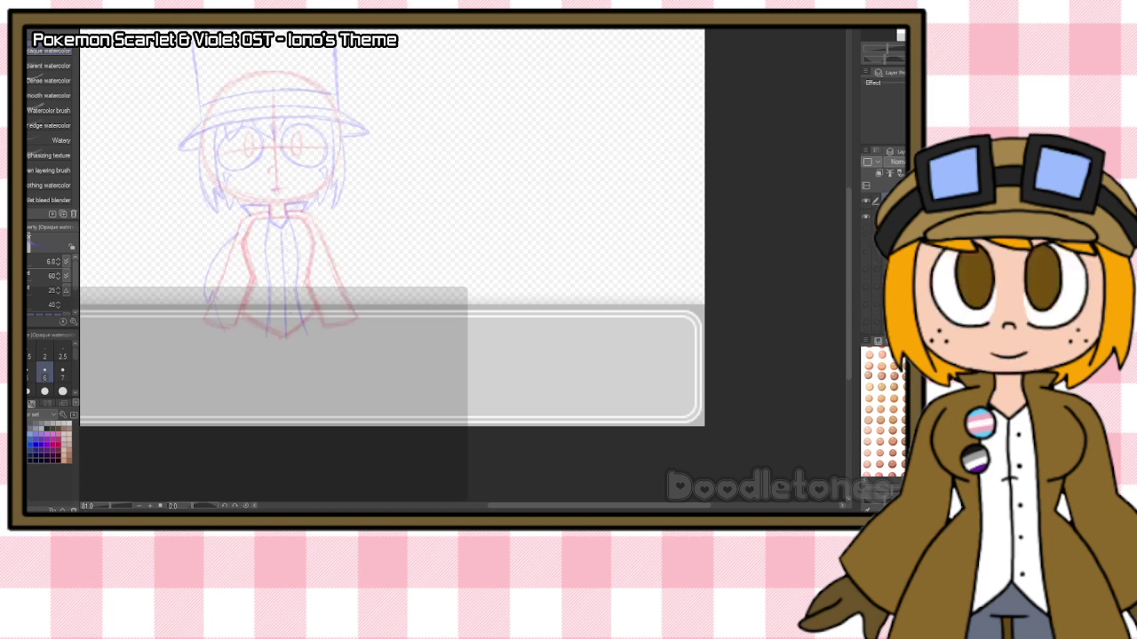
{"action": "left_click", "coordinate": [866, 233]}
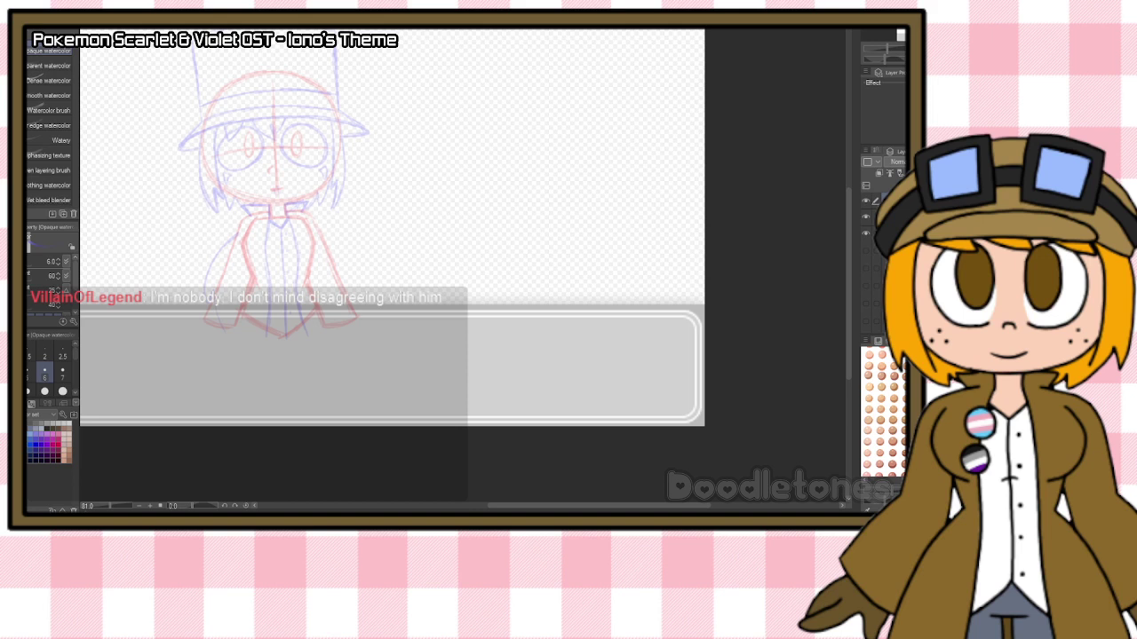
Sketch both round spectacle lenses in blue around the eyes of the arms-down pose.
{"action": "left_click", "coordinate": [888, 216]}
{"action": "scroll", "coordinate": [875, 222], "scroll_direction": "down", "scroll_amount": 1}
{"action": "scroll", "coordinate": [883, 222], "scroll_direction": "up", "scroll_amount": 2}
{"action": "scroll", "coordinate": [270, 107], "scroll_direction": "up", "scroll_amount": 1}
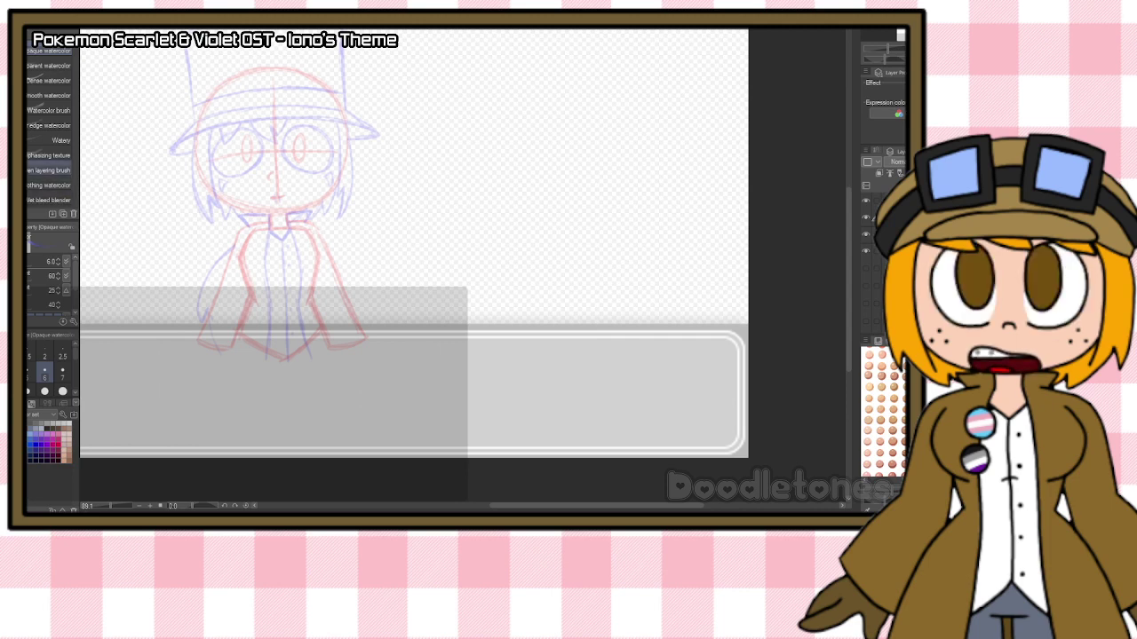
{"action": "scroll", "coordinate": [203, 85], "scroll_direction": "up", "scroll_amount": 4}
{"action": "scroll", "coordinate": [202, 85], "scroll_direction": "up", "scroll_amount": 2}
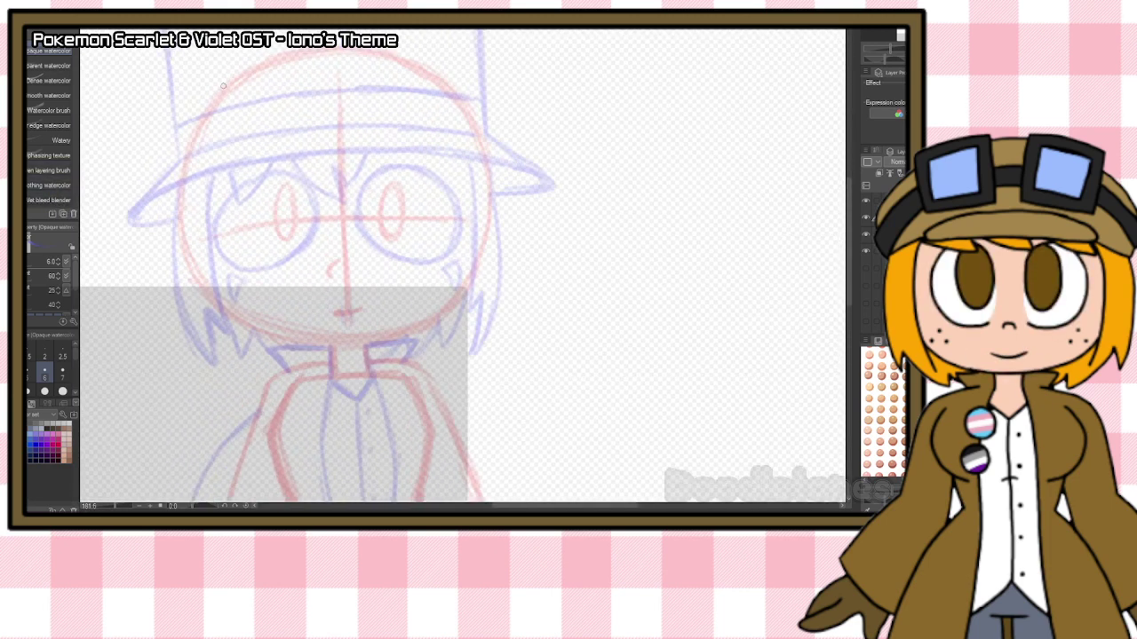
{"action": "mouse_move", "coordinate": [220, 237]}
{"action": "left_mouse_down"}
{"action": "mouse_move", "coordinate": [284, 179]}
{"action": "mouse_move", "coordinate": [307, 194]}
{"action": "mouse_move", "coordinate": [330, 228]}
{"action": "mouse_move", "coordinate": [277, 274]}
{"action": "mouse_move", "coordinate": [232, 227]}
{"action": "mouse_move", "coordinate": [214, 249]}
{"action": "mouse_move", "coordinate": [220, 233]}
{"action": "mouse_move", "coordinate": [256, 285]}
{"action": "mouse_move", "coordinate": [218, 256]}
{"action": "mouse_move", "coordinate": [287, 281]}
{"action": "left_mouse_up"}
{"action": "mouse_move", "coordinate": [410, 179]}
{"action": "left_mouse_down"}
{"action": "mouse_move", "coordinate": [387, 264]}
{"action": "mouse_move", "coordinate": [423, 273]}
{"action": "mouse_move", "coordinate": [452, 189]}
{"action": "mouse_move", "coordinate": [472, 206]}
{"action": "mouse_move", "coordinate": [479, 249]}
{"action": "mouse_move", "coordinate": [449, 278]}
{"action": "mouse_move", "coordinate": [403, 266]}
{"action": "mouse_move", "coordinate": [450, 276]}
{"action": "left_mouse_up"}
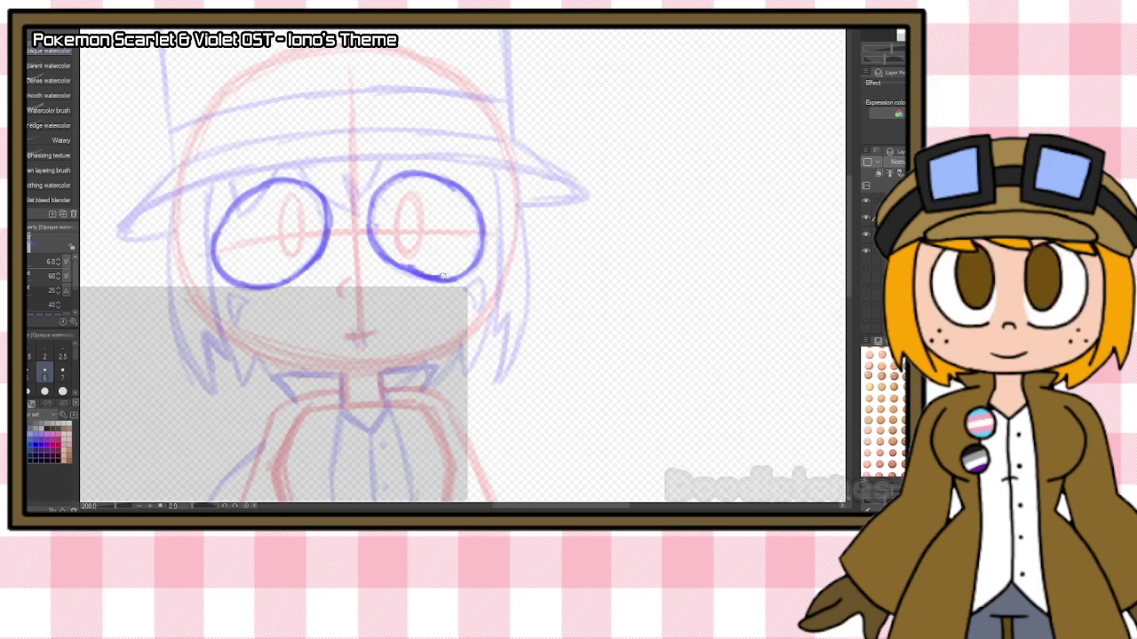
{"action": "mouse_move", "coordinate": [298, 165]}
{"action": "left_mouse_down"}
{"action": "mouse_move", "coordinate": [353, 209]}
{"action": "mouse_move", "coordinate": [348, 178]}
{"action": "mouse_move", "coordinate": [358, 194]}
{"action": "mouse_move", "coordinate": [375, 165]}
{"action": "left_mouse_up"}
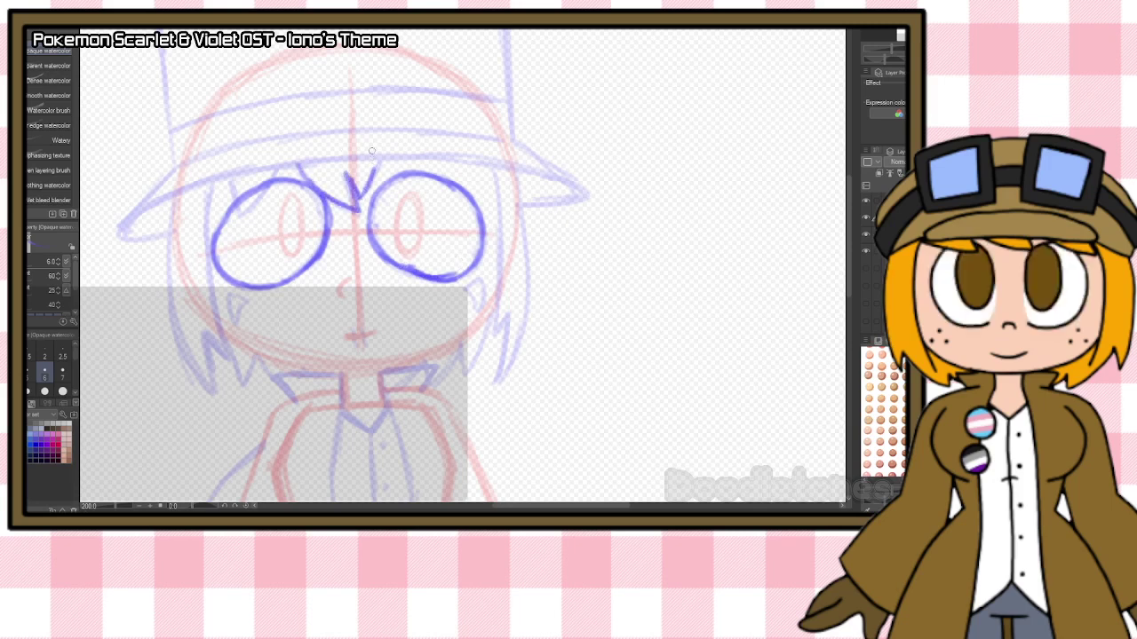
{"action": "key", "text": "ctrl+z"}
{"action": "key", "text": "ctrl+z"}
{"action": "key", "text": "ctrl+z"}
{"action": "key", "text": "ctrl+z"}
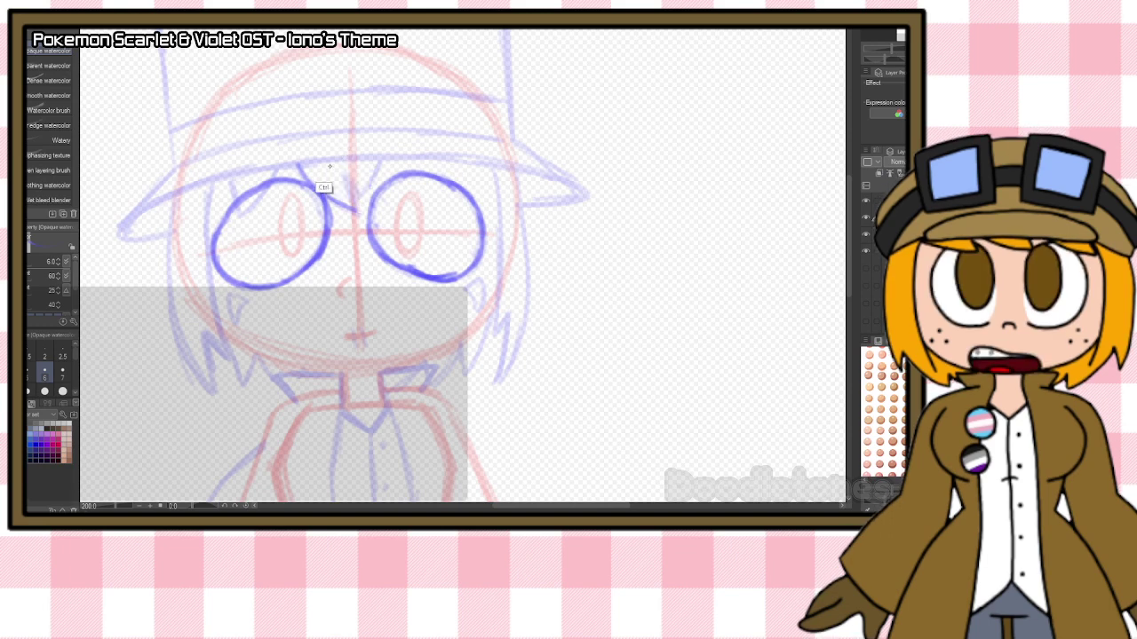
Sketch the zigzag fringe over the left lens and forehead and the long pointed lock down the left side of the face.
{"action": "mouse_move", "coordinate": [298, 166]}
{"action": "left_mouse_down"}
{"action": "mouse_move", "coordinate": [352, 209]}
{"action": "mouse_move", "coordinate": [380, 165]}
{"action": "mouse_move", "coordinate": [291, 183]}
{"action": "mouse_move", "coordinate": [295, 172]}
{"action": "mouse_move", "coordinate": [256, 214]}
{"action": "mouse_move", "coordinate": [231, 181]}
{"action": "mouse_move", "coordinate": [217, 203]}
{"action": "mouse_move", "coordinate": [218, 311]}
{"action": "left_mouse_up"}
{"action": "mouse_move", "coordinate": [211, 241]}
{"action": "left_mouse_down"}
{"action": "mouse_move", "coordinate": [235, 371]}
{"action": "mouse_move", "coordinate": [206, 336]}
{"action": "mouse_move", "coordinate": [220, 405]}
{"action": "mouse_move", "coordinate": [173, 291]}
{"action": "left_mouse_up"}
{"action": "left_click_drag", "start_coordinate": [178, 331], "coordinate": [188, 198]}
{"action": "left_click_drag", "start_coordinate": [173, 276], "coordinate": [197, 151]}
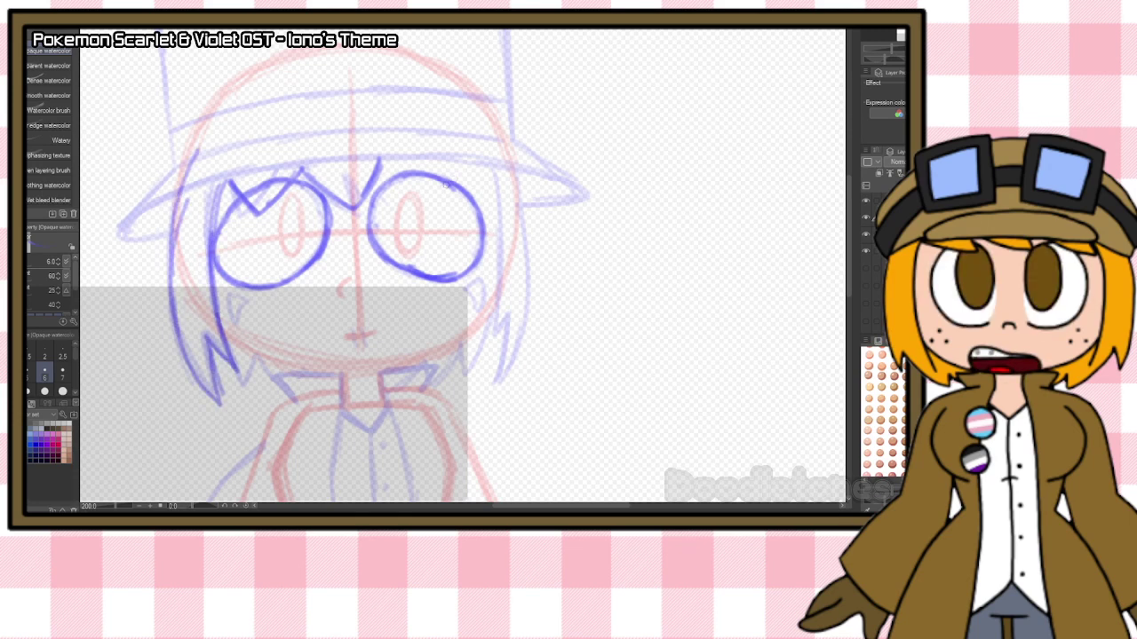
{"action": "key", "text": "ctrl+z"}
{"action": "left_click_drag", "start_coordinate": [176, 318], "coordinate": [163, 238]}
{"action": "left_click_drag", "start_coordinate": [166, 284], "coordinate": [178, 183]}
{"action": "left_click_drag", "start_coordinate": [201, 130], "coordinate": [176, 355]}
Sketch the zigzag fringe over the right lens and the long pointed lock down the right side of the face.
{"action": "mouse_move", "coordinate": [378, 158]}
{"action": "left_mouse_down"}
{"action": "mouse_move", "coordinate": [440, 200]}
{"action": "mouse_move", "coordinate": [464, 160]}
{"action": "mouse_move", "coordinate": [489, 212]}
{"action": "left_mouse_up"}
{"action": "mouse_move", "coordinate": [468, 163]}
{"action": "left_mouse_down"}
{"action": "mouse_move", "coordinate": [496, 239]}
{"action": "mouse_move", "coordinate": [493, 338]}
{"action": "mouse_move", "coordinate": [507, 317]}
{"action": "mouse_move", "coordinate": [490, 384]}
{"action": "left_mouse_up"}
{"action": "left_click_drag", "start_coordinate": [506, 327], "coordinate": [487, 391]}
{"action": "left_click_drag", "start_coordinate": [508, 158], "coordinate": [531, 256]}
{"action": "left_click_drag", "start_coordinate": [517, 181], "coordinate": [517, 334]}
{"action": "mouse_move", "coordinate": [524, 272]}
{"action": "left_mouse_down"}
{"action": "mouse_move", "coordinate": [497, 377]}
{"action": "mouse_move", "coordinate": [480, 394]}
{"action": "left_mouse_up"}
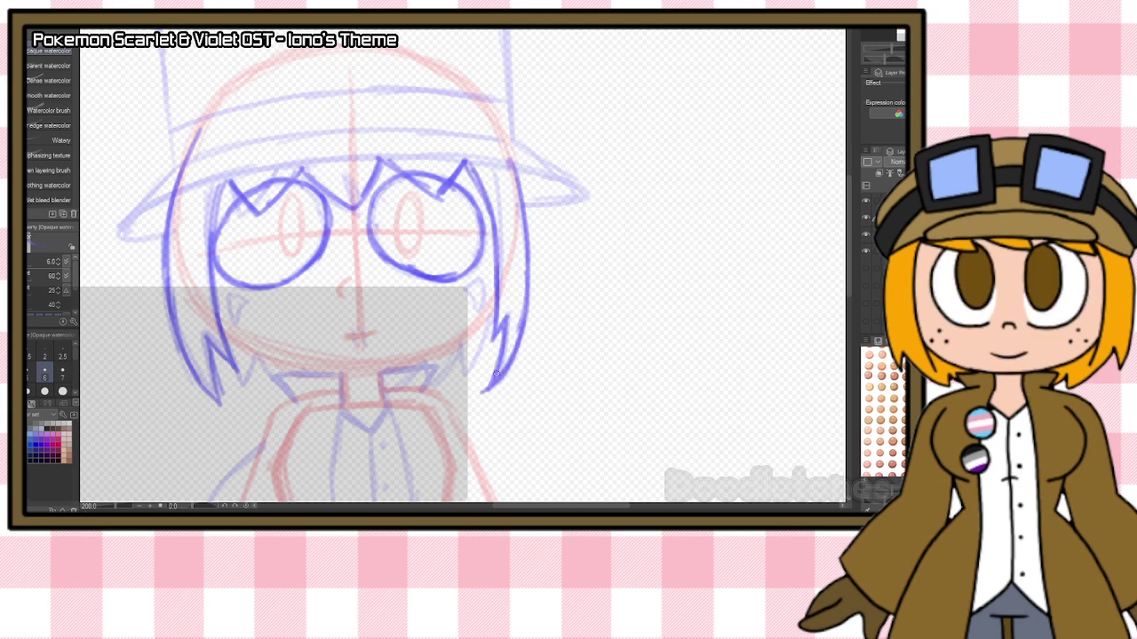
Sketch the rounded crown of the hair over the head guide, with a pointed tuft at its peak.
{"action": "scroll", "coordinate": [544, 246], "scroll_direction": "down", "scroll_amount": 1}
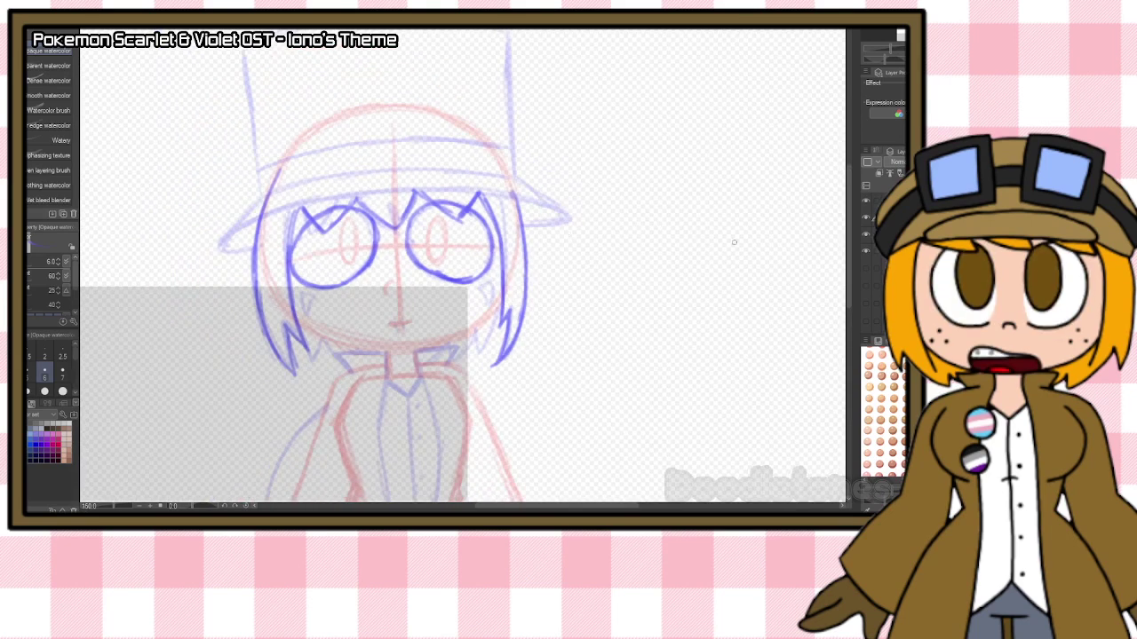
{"action": "scroll", "coordinate": [846, 235], "scroll_direction": "up", "scroll_amount": 2}
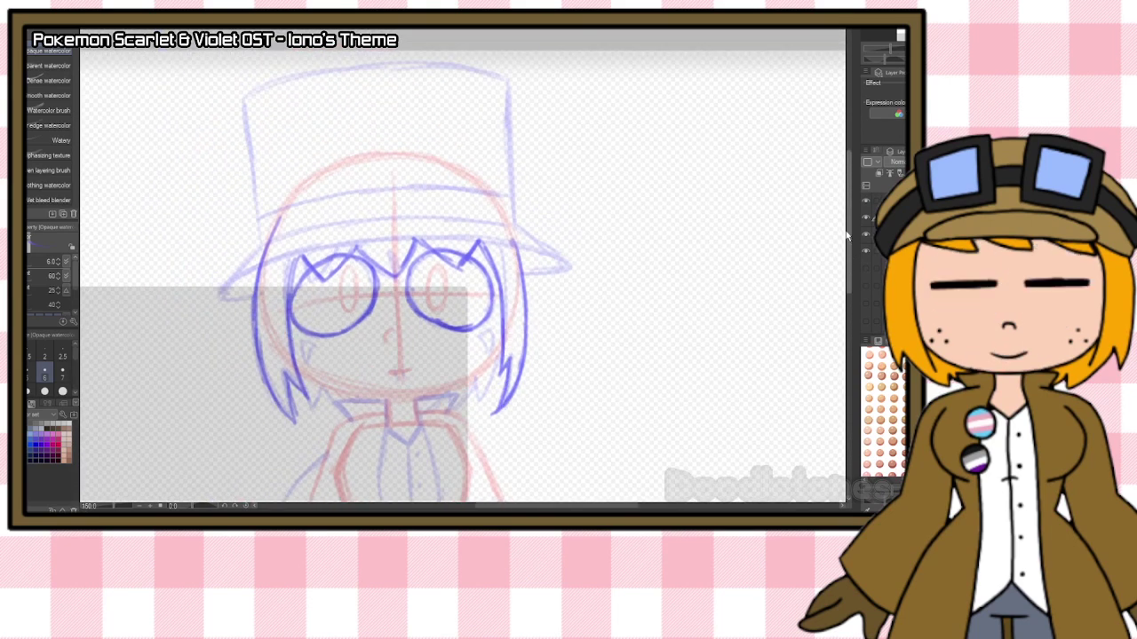
{"action": "mouse_move", "coordinate": [352, 154]}
{"action": "left_mouse_down"}
{"action": "mouse_move", "coordinate": [425, 127]}
{"action": "mouse_move", "coordinate": [422, 154]}
{"action": "left_mouse_up"}
{"action": "mouse_move", "coordinate": [424, 129]}
{"action": "left_mouse_down"}
{"action": "mouse_move", "coordinate": [329, 165]}
{"action": "mouse_move", "coordinate": [337, 157]}
{"action": "mouse_move", "coordinate": [277, 222]}
{"action": "left_mouse_up"}
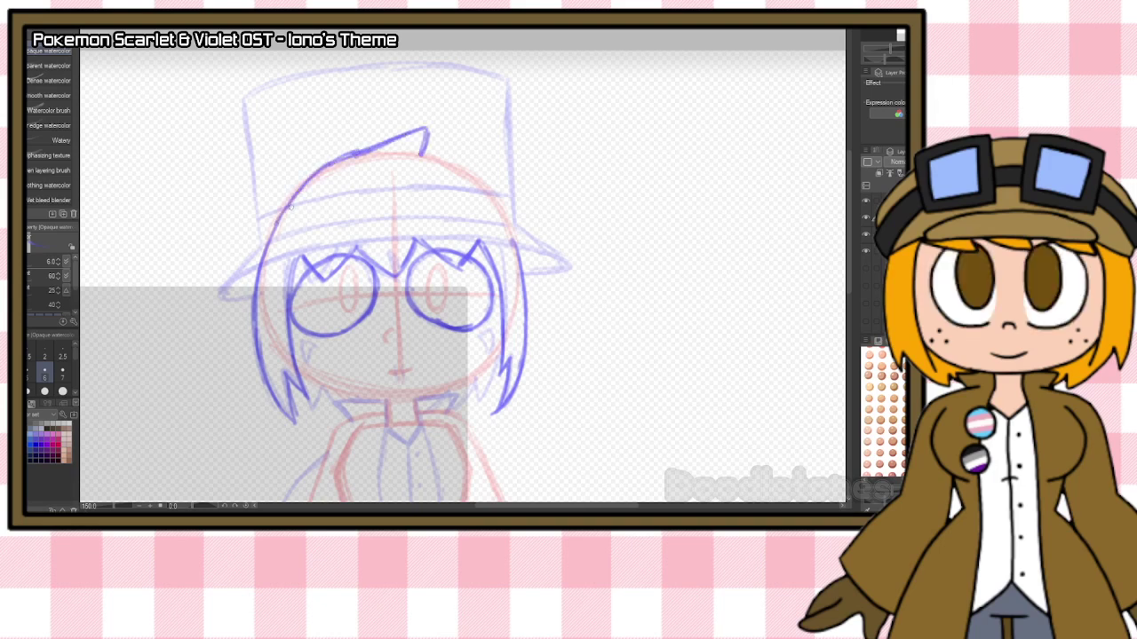
{"action": "mouse_move", "coordinate": [421, 156]}
{"action": "left_mouse_down"}
{"action": "mouse_move", "coordinate": [474, 170]}
{"action": "mouse_move", "coordinate": [453, 165]}
{"action": "mouse_move", "coordinate": [514, 239]}
{"action": "left_mouse_up"}
{"action": "left_click_drag", "start_coordinate": [496, 198], "coordinate": [519, 258]}
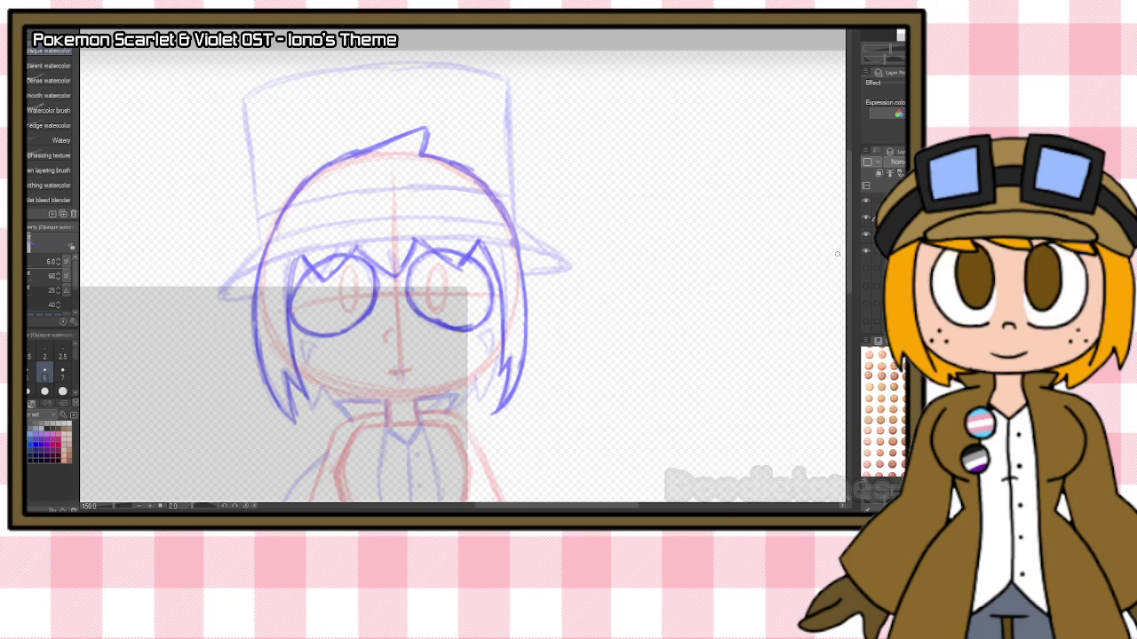
Sketch both collar flaps and the long outer edges running from them down the front of the torso.
{"action": "scroll", "coordinate": [837, 255], "scroll_direction": "down", "scroll_amount": 5}
{"action": "left_click_drag", "start_coordinate": [415, 265], "coordinate": [460, 259]}
{"action": "mouse_move", "coordinate": [418, 264]}
{"action": "left_mouse_down"}
{"action": "mouse_move", "coordinate": [458, 262]}
{"action": "mouse_move", "coordinate": [415, 266]}
{"action": "mouse_move", "coordinate": [457, 501]}
{"action": "left_mouse_up"}
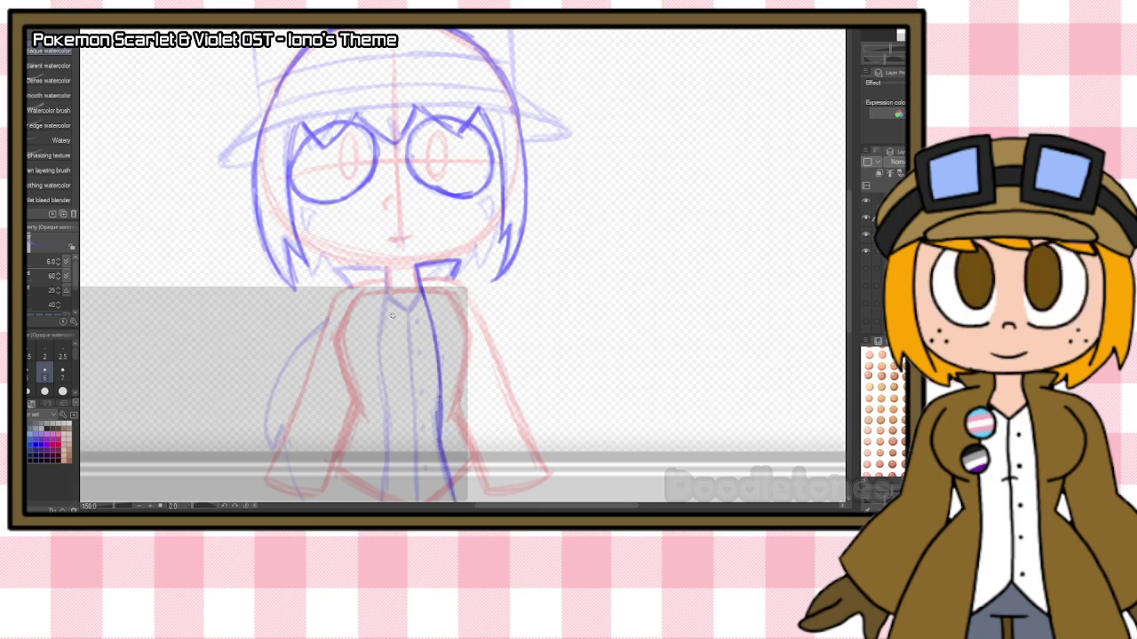
{"action": "mouse_move", "coordinate": [384, 266]}
{"action": "left_mouse_down"}
{"action": "mouse_move", "coordinate": [349, 268]}
{"action": "mouse_move", "coordinate": [340, 282]}
{"action": "mouse_move", "coordinate": [384, 266]}
{"action": "mouse_move", "coordinate": [382, 503]}
{"action": "left_mouse_up"}
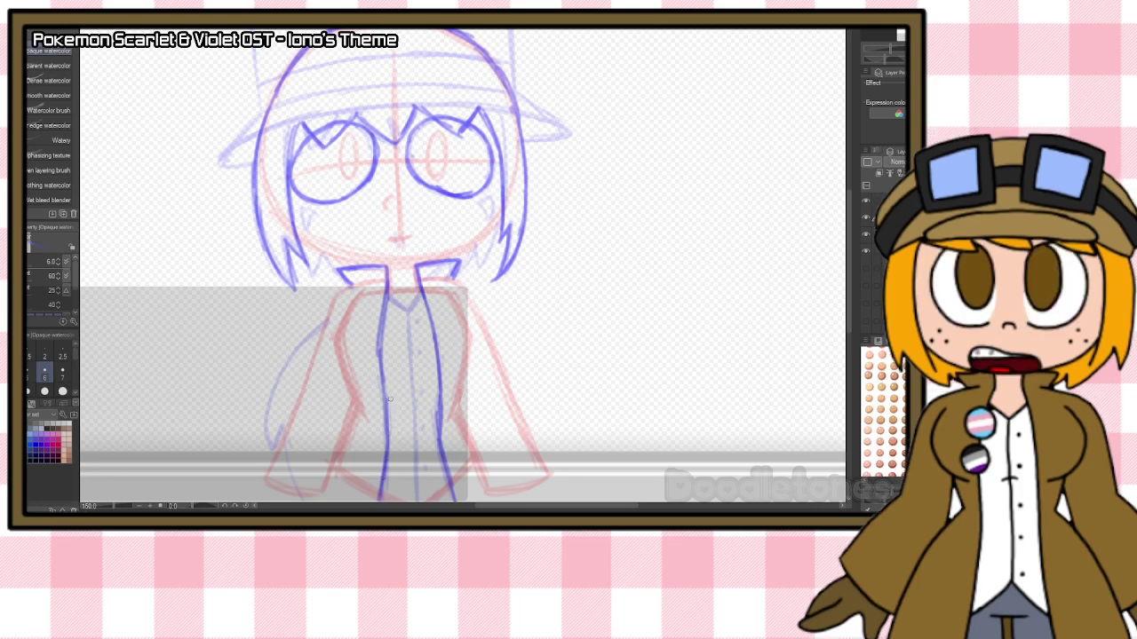
Add inner edges to form two pointed strips down the torso, and draw horizontal lines at the neckline and chest between them.
{"action": "left_click_drag", "start_coordinate": [395, 382], "coordinate": [397, 495]}
{"action": "scroll", "coordinate": [809, 299], "scroll_direction": "down", "scroll_amount": 2}
{"action": "mouse_move", "coordinate": [396, 369]}
{"action": "left_mouse_down"}
{"action": "mouse_move", "coordinate": [391, 472]}
{"action": "mouse_move", "coordinate": [383, 465]}
{"action": "left_mouse_up"}
{"action": "mouse_move", "coordinate": [424, 255]}
{"action": "left_mouse_down"}
{"action": "mouse_move", "coordinate": [438, 462]}
{"action": "mouse_move", "coordinate": [453, 468]}
{"action": "left_mouse_up"}
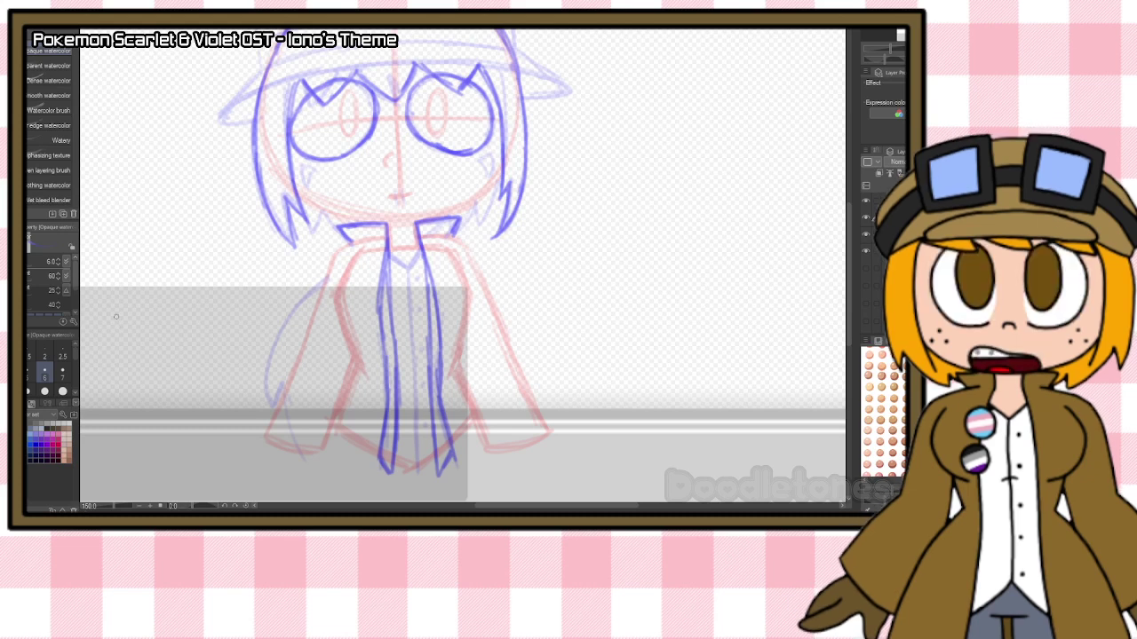
{"action": "left_click_drag", "start_coordinate": [392, 268], "coordinate": [423, 267]}
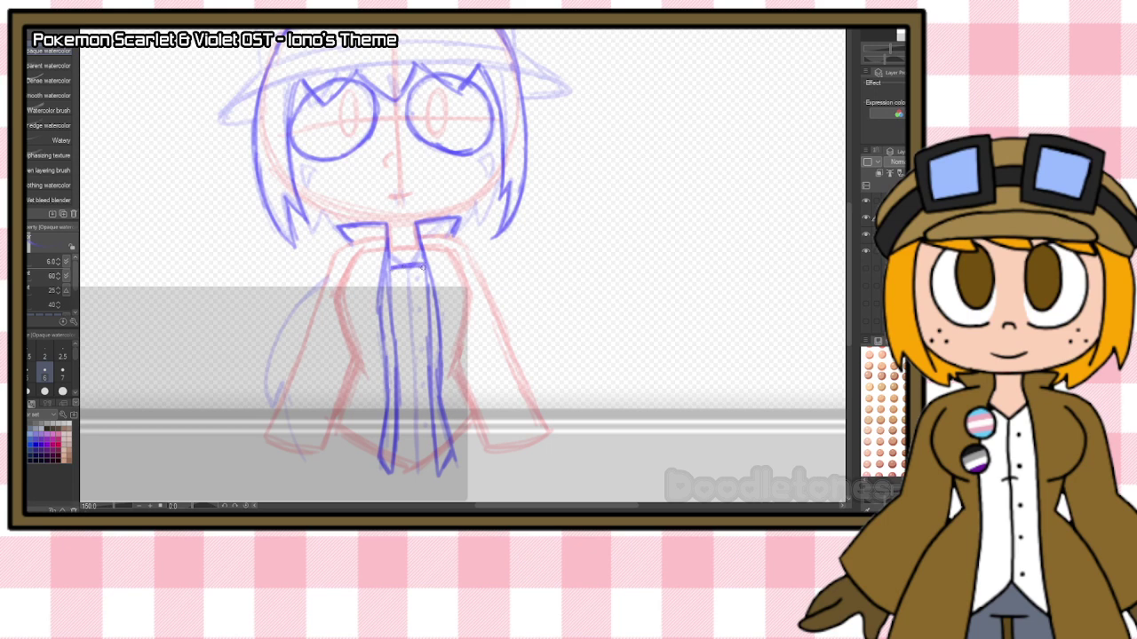
{"action": "left_click_drag", "start_coordinate": [394, 334], "coordinate": [428, 334]}
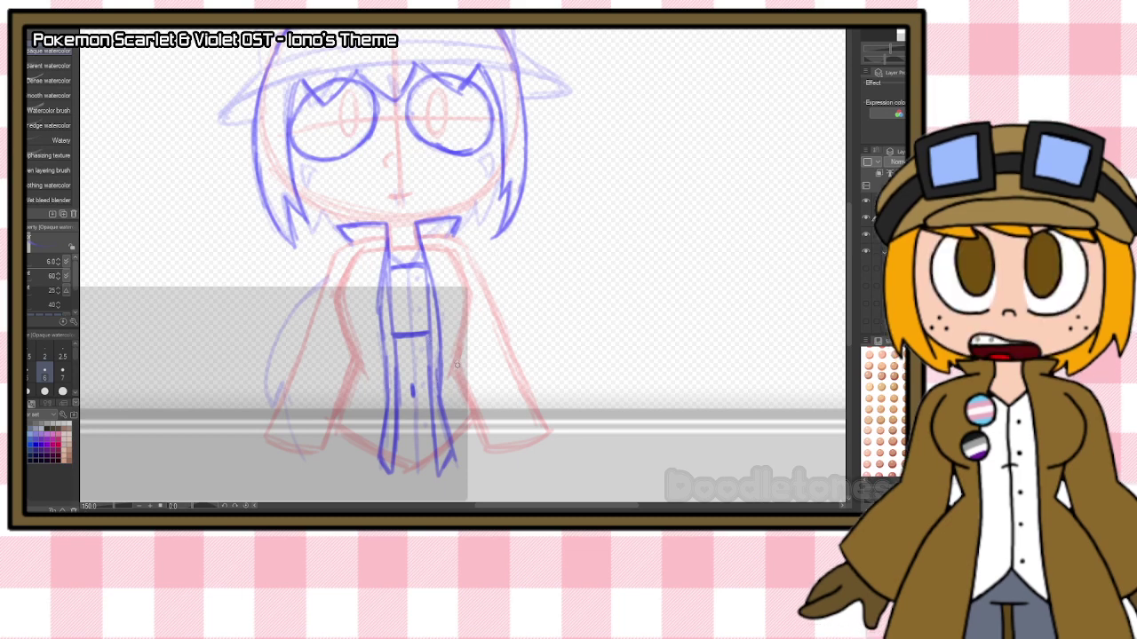
Sketch short hair tips beside both collar flaps and the curved, notched cape edge outside the left arm.
{"action": "left_click_drag", "start_coordinate": [497, 182], "coordinate": [473, 228]}
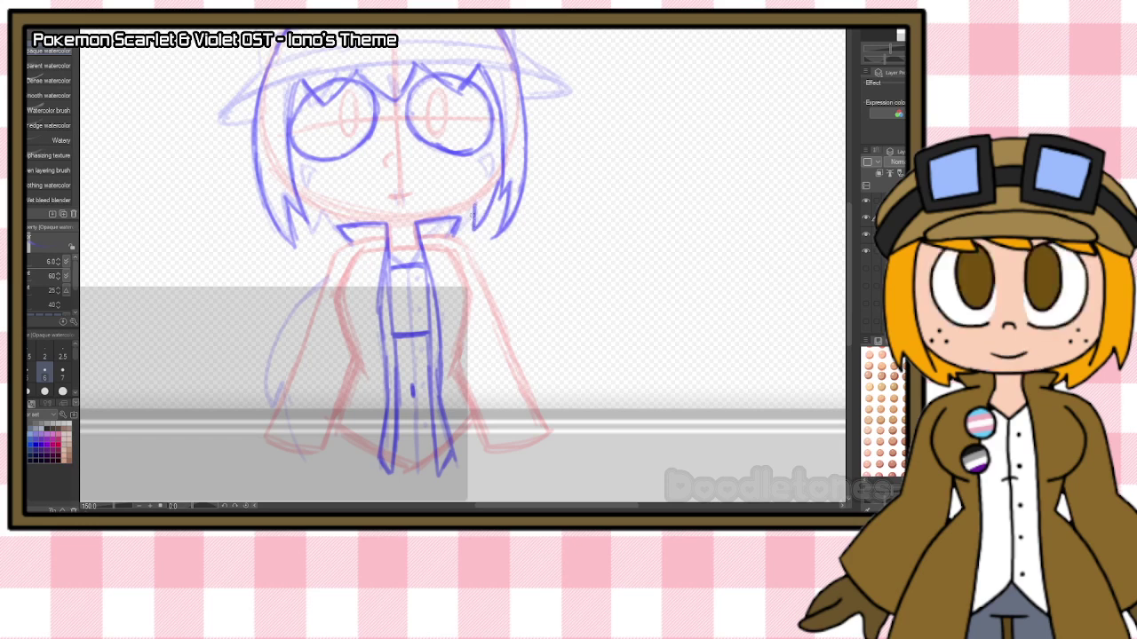
{"action": "left_click_drag", "start_coordinate": [307, 209], "coordinate": [325, 236]}
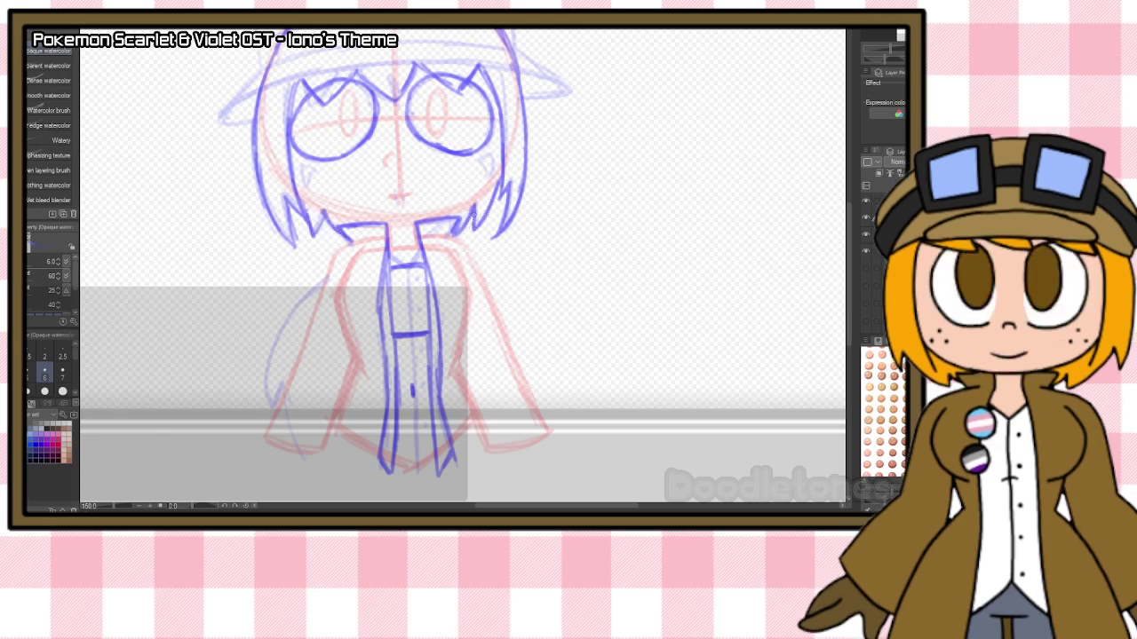
{"action": "mouse_move", "coordinate": [322, 281]}
{"action": "left_mouse_down"}
{"action": "mouse_move", "coordinate": [270, 367]}
{"action": "mouse_move", "coordinate": [283, 383]}
{"action": "mouse_move", "coordinate": [270, 401]}
{"action": "mouse_move", "coordinate": [288, 318]}
{"action": "left_mouse_up"}
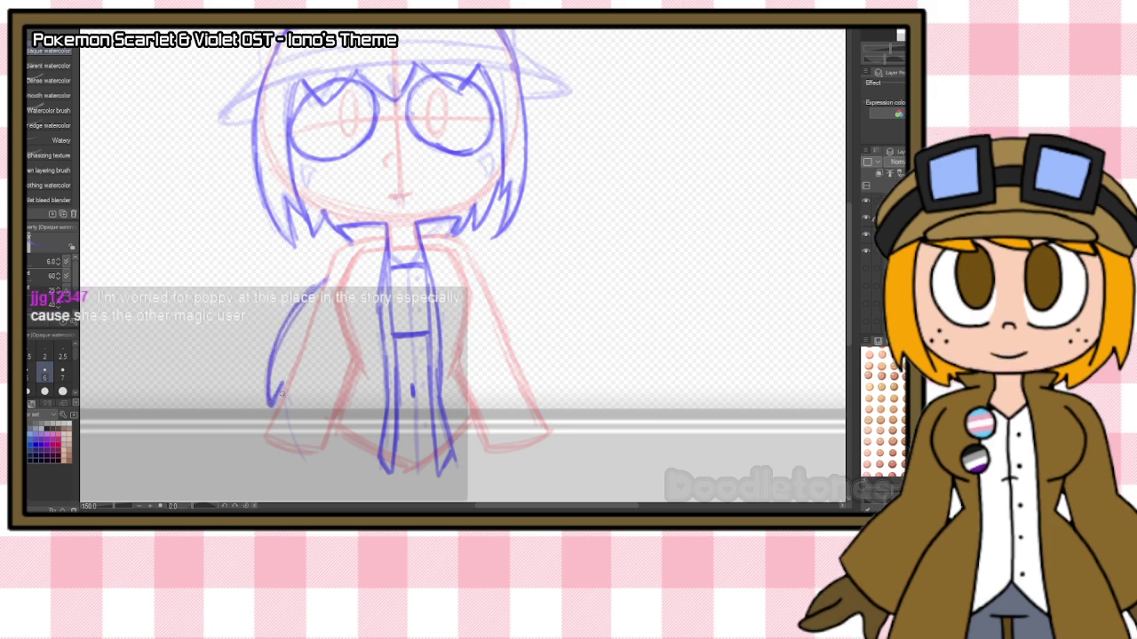
{"action": "left_click_drag", "start_coordinate": [286, 421], "coordinate": [304, 460]}
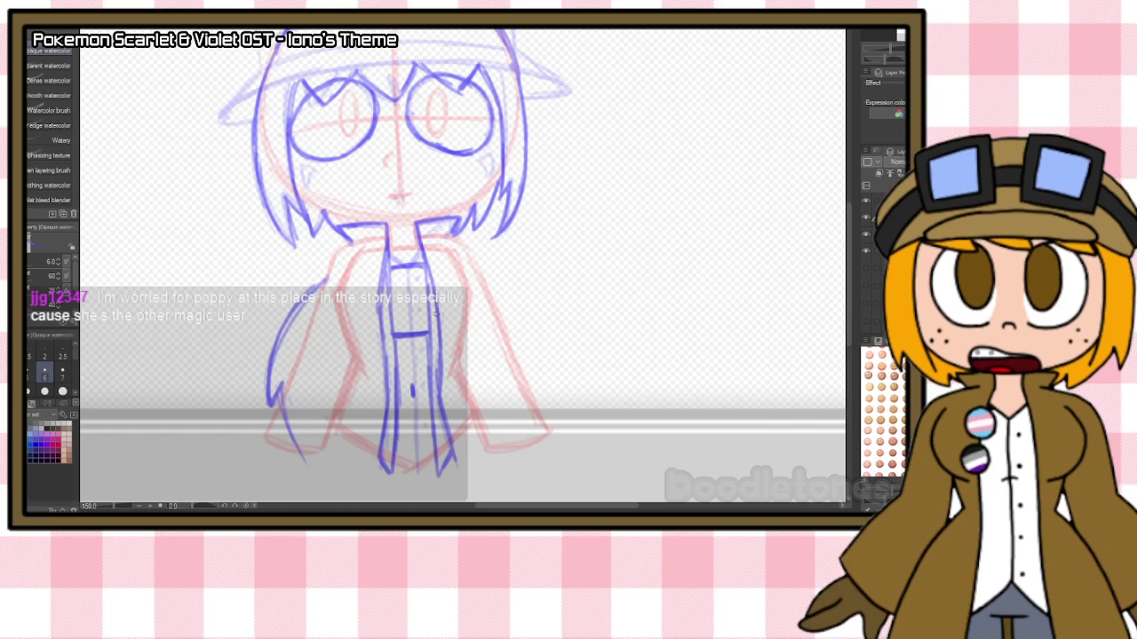
Hide the faint top-hat costume sketch, keeping the new blue drawing and the arms-down pose guide shown.
{"action": "key", "text": "e"}
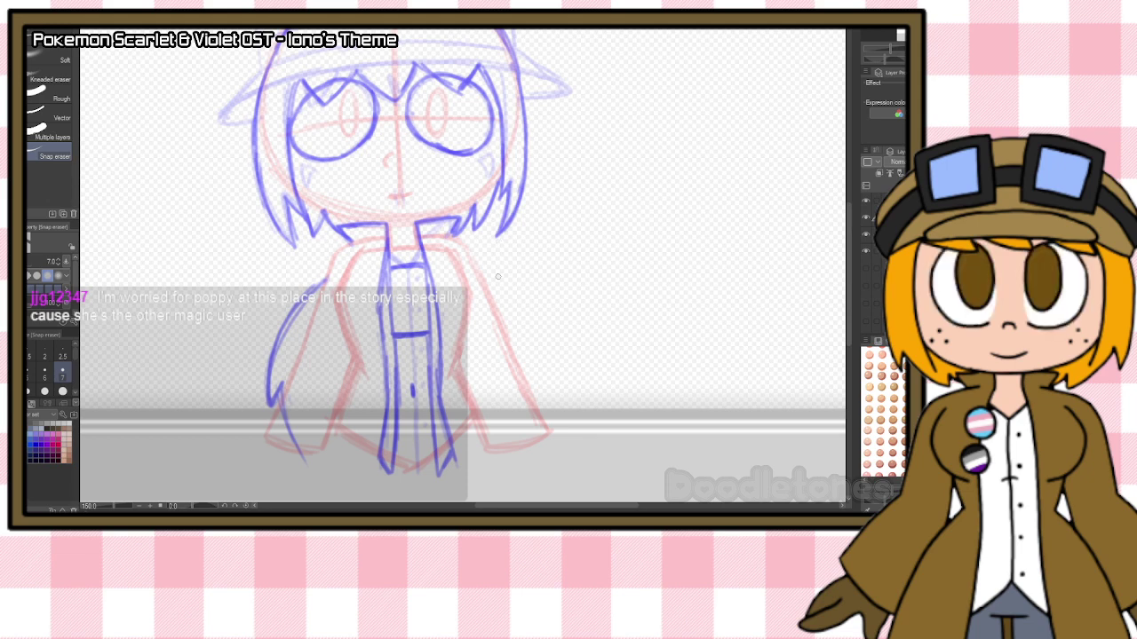
{"action": "scroll", "coordinate": [564, 235], "scroll_direction": "down", "scroll_amount": 5}
{"action": "scroll", "coordinate": [630, 205], "scroll_direction": "down", "scroll_amount": 2}
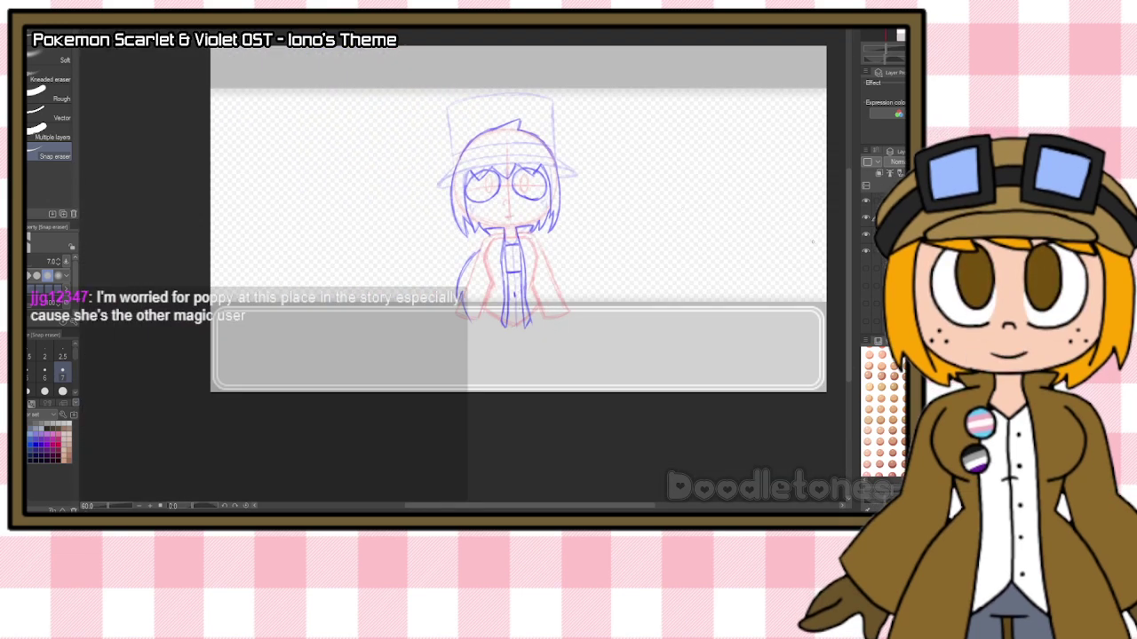
{"action": "left_click_drag", "start_coordinate": [848, 260], "coordinate": [848, 237]}
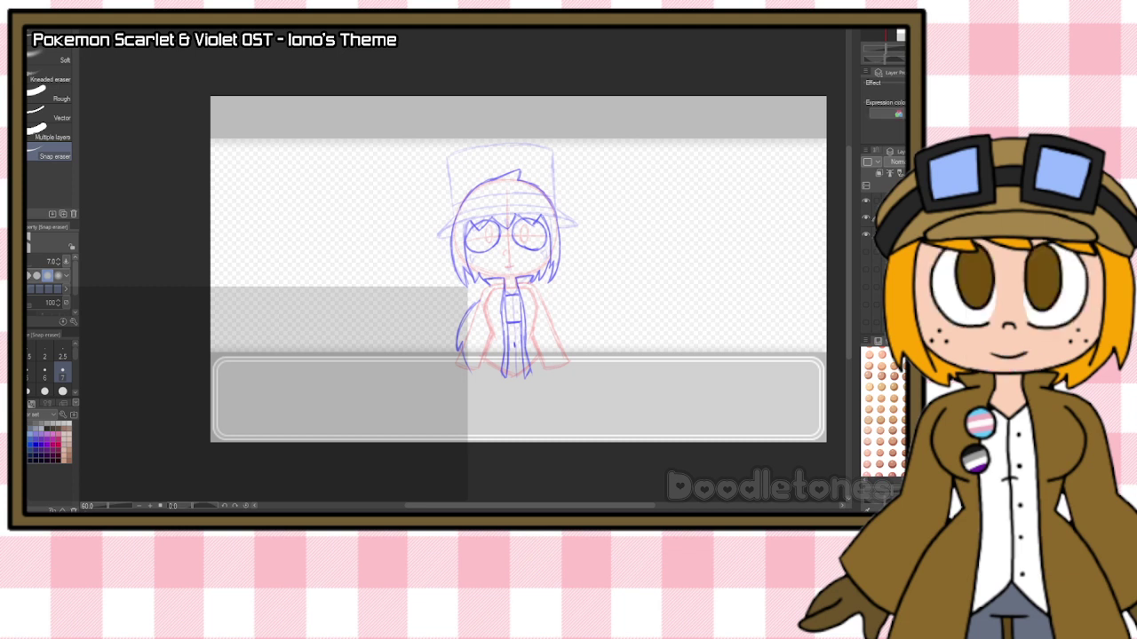
{"action": "scroll", "coordinate": [873, 282], "scroll_direction": "down", "scroll_amount": 1}
{"action": "left_click", "coordinate": [861, 288]}
{"action": "left_click", "coordinate": [862, 288]}
{"action": "left_click", "coordinate": [862, 288]}
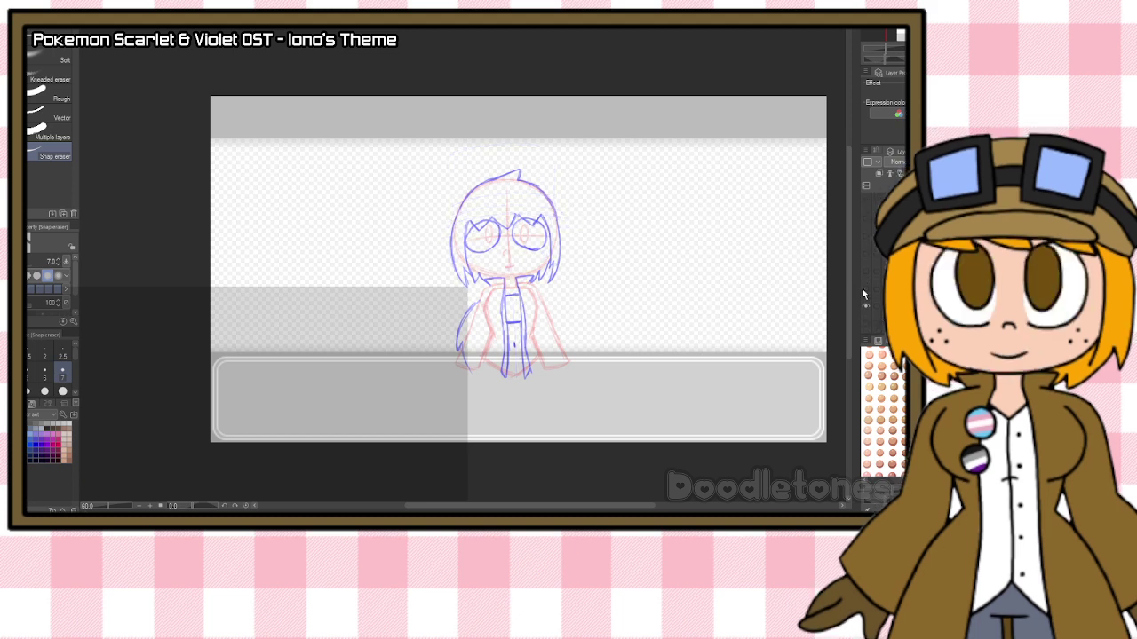
{"action": "left_click", "coordinate": [865, 275]}
{"action": "left_click", "coordinate": [865, 276]}
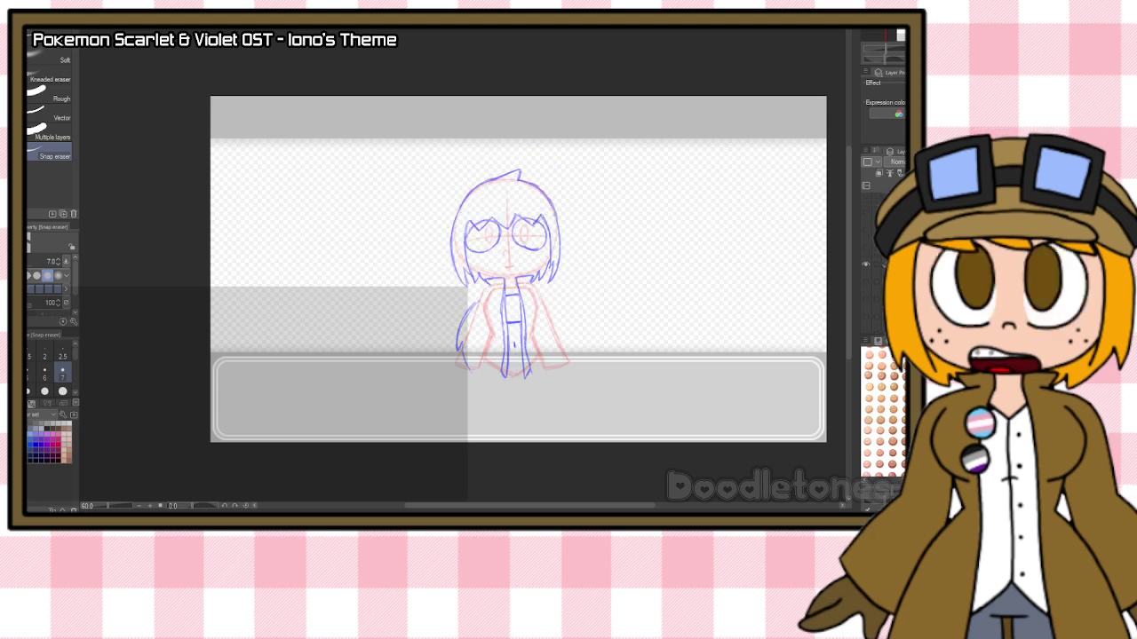
Hide the arms-down pose guide and show the outstretched-arms pose guide beneath the blue character drawing.
{"action": "scroll", "coordinate": [867, 264], "scroll_direction": "up", "scroll_amount": 5}
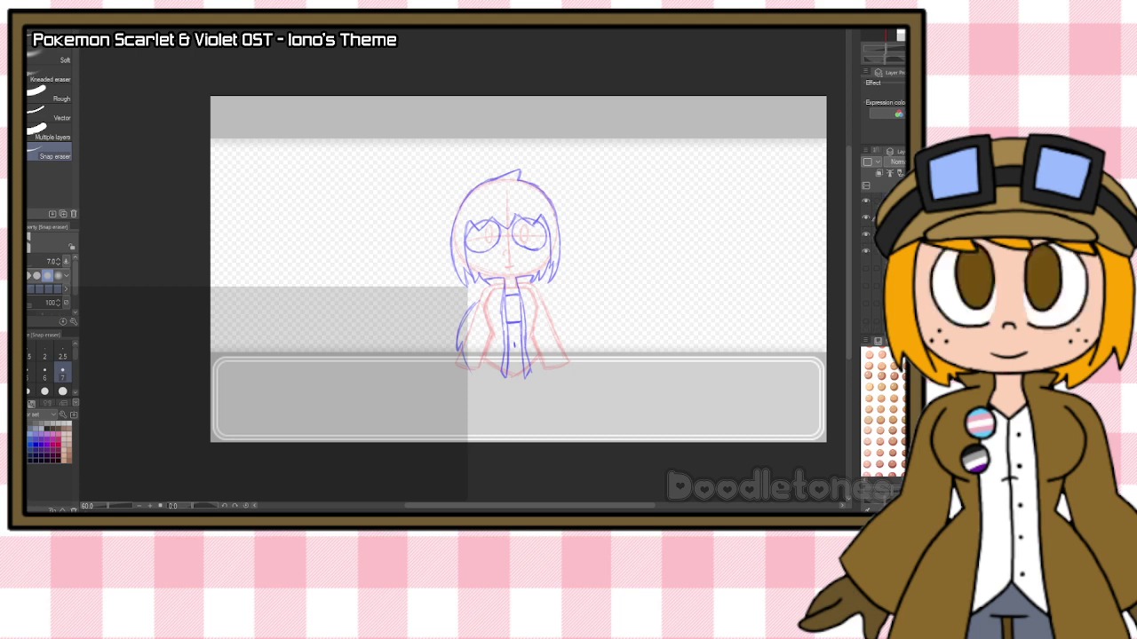
{"action": "scroll", "coordinate": [867, 300], "scroll_direction": "up", "scroll_amount": 5}
{"action": "left_click", "coordinate": [867, 286]}
{"action": "left_click", "coordinate": [868, 266]}
{"action": "left_click", "coordinate": [868, 265]}
{"action": "left_click", "coordinate": [865, 283]}
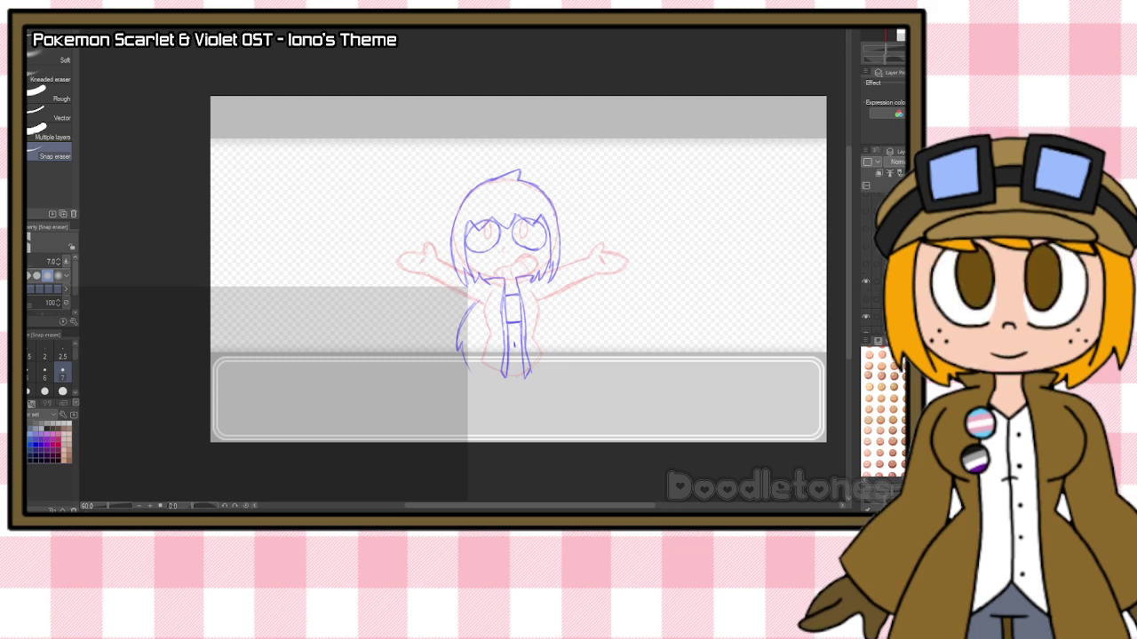
Paste a copy of the whole blue character drawing for the outstretched-arms pose, hide the original drawing, and clear the selection.
{"action": "left_click", "coordinate": [893, 299]}
{"action": "key", "text": "ctrl+a"}
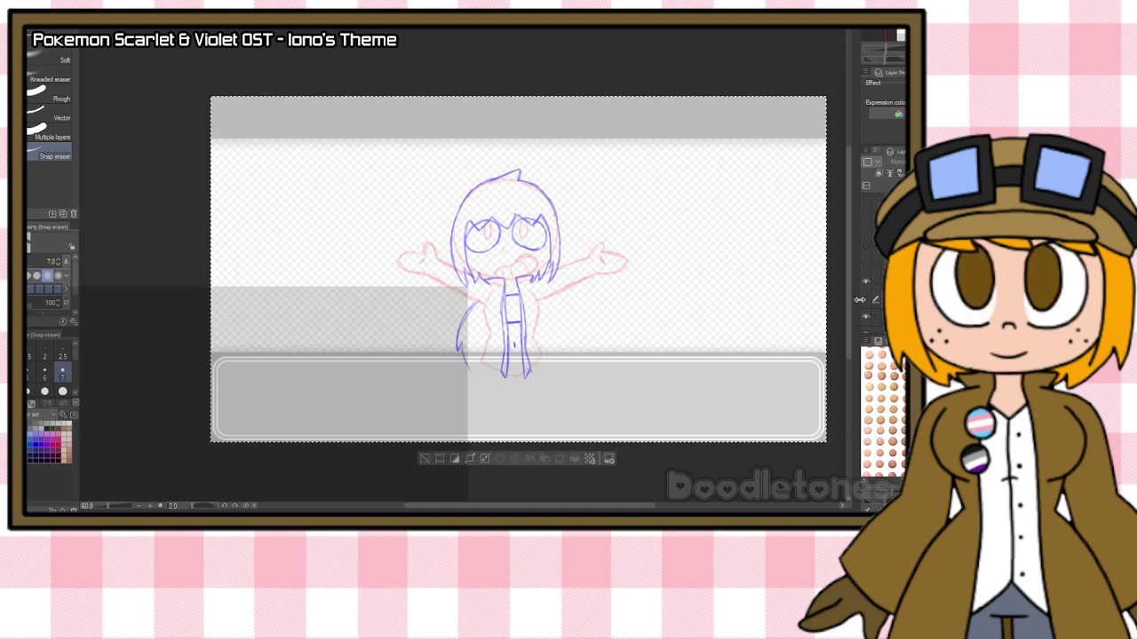
{"action": "scroll", "coordinate": [880, 267], "scroll_direction": "down", "scroll_amount": 3}
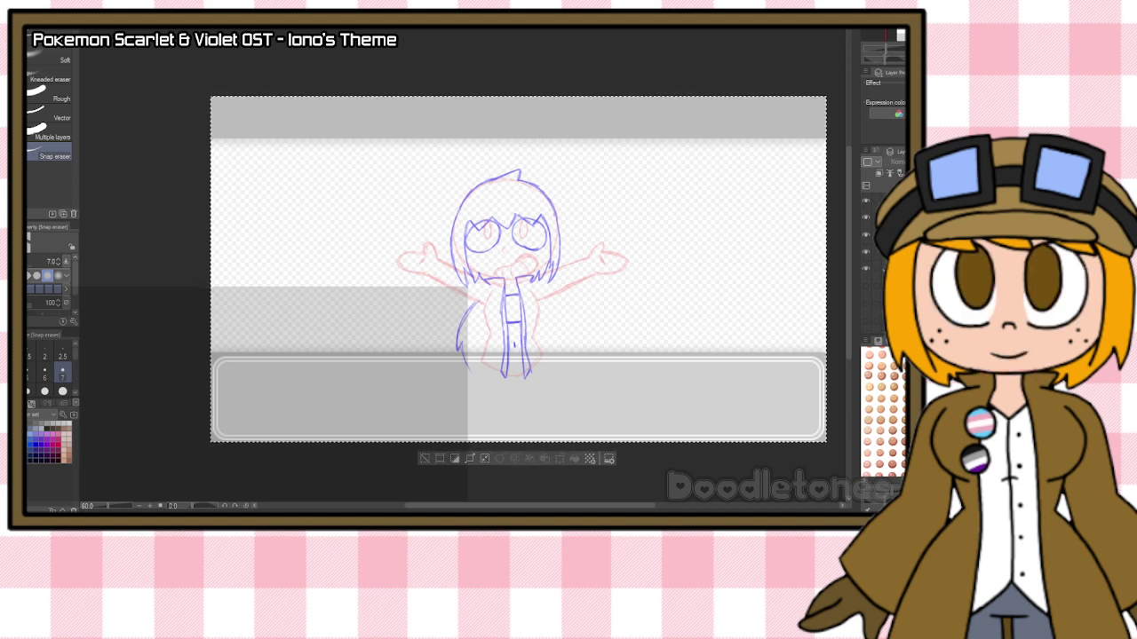
{"action": "left_click", "coordinate": [893, 234]}
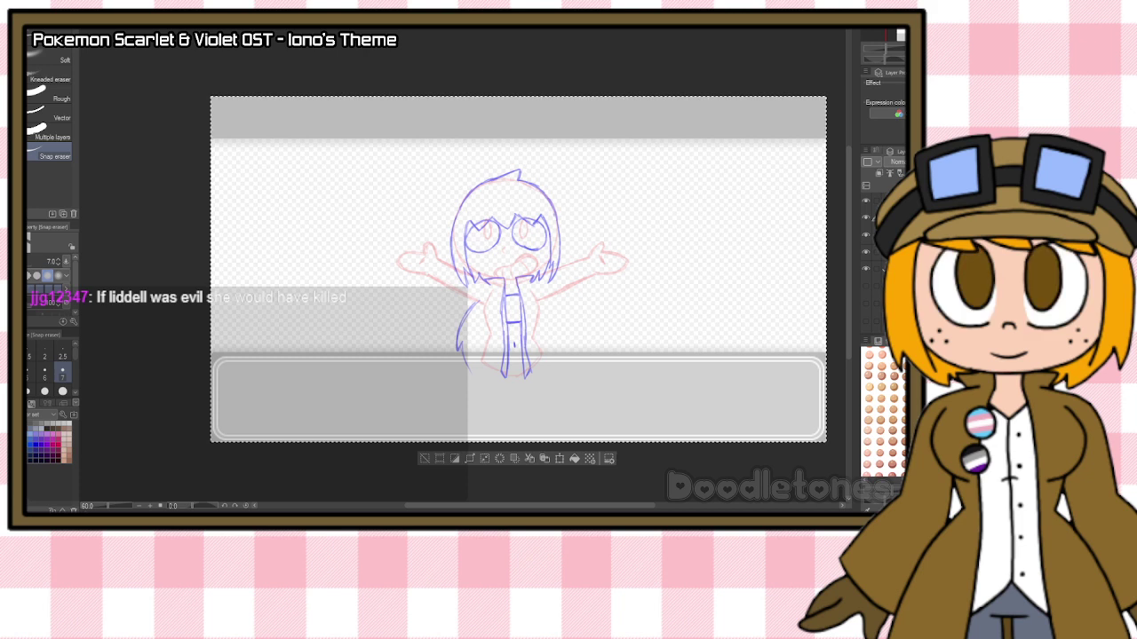
{"action": "key", "text": "ctrl+v"}
{"action": "left_click", "coordinate": [492, 177]}
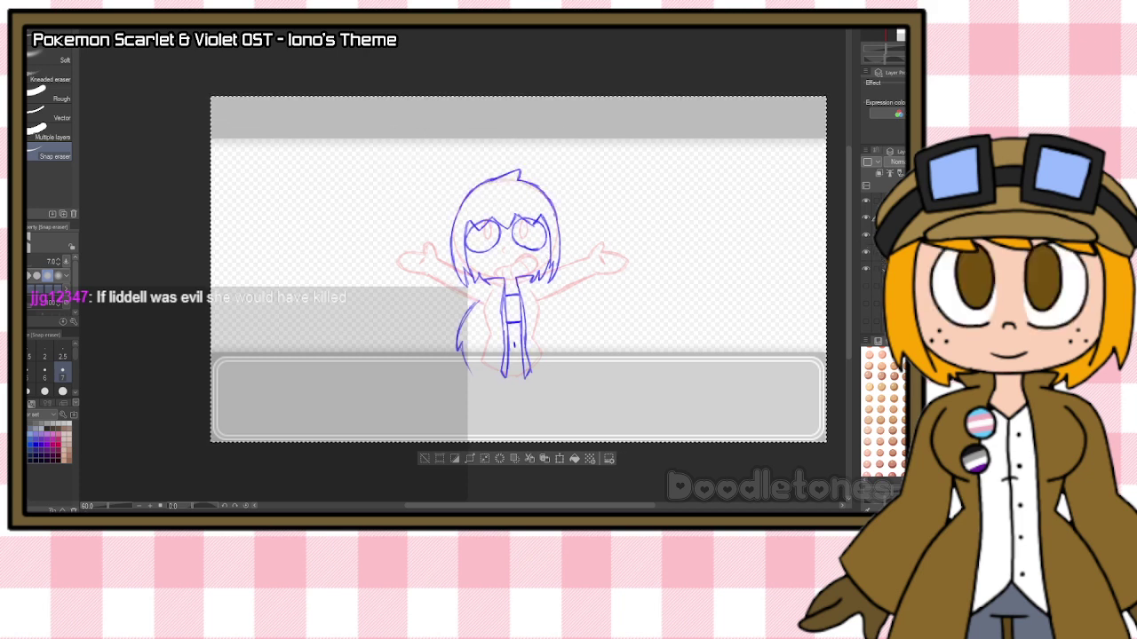
{"action": "left_click", "coordinate": [865, 234]}
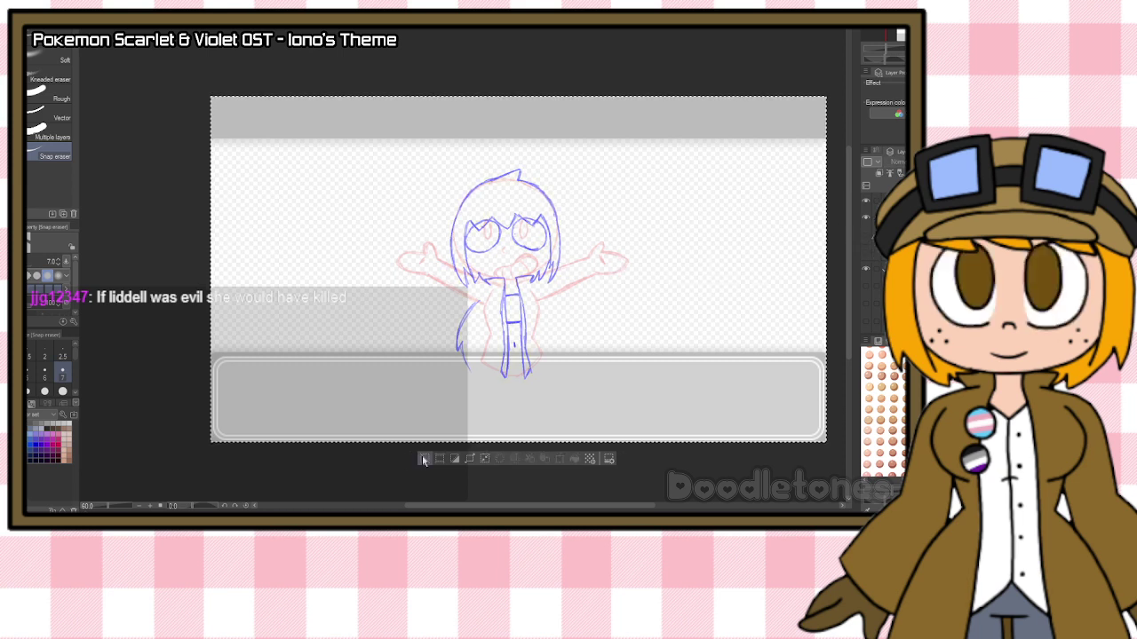
Lasso the blue head with its hair and glasses and shift it slightly upward over the pose guide.
{"action": "scroll", "coordinate": [573, 237], "scroll_direction": "up", "scroll_amount": 1}
{"action": "scroll", "coordinate": [574, 237], "scroll_direction": "up", "scroll_amount": 1}
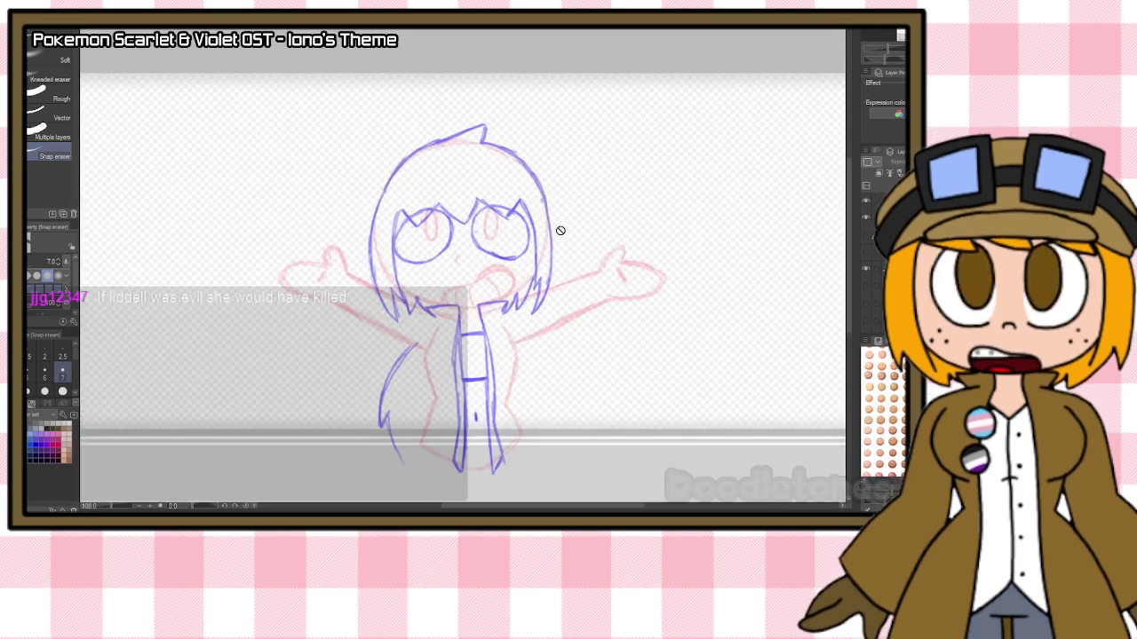
{"action": "key", "text": "m"}
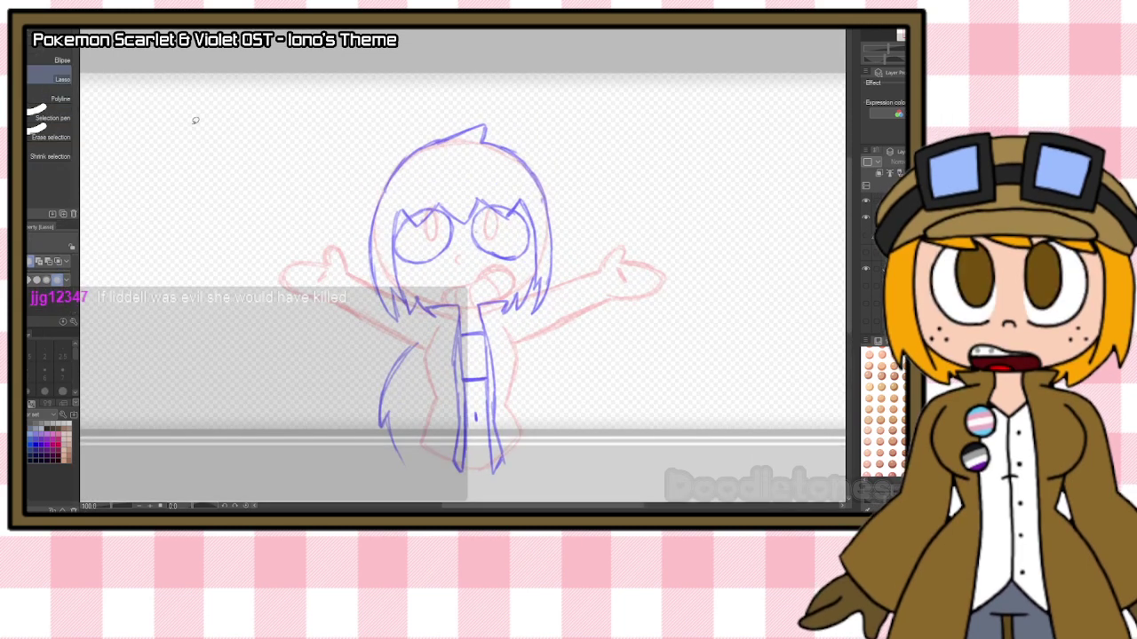
{"action": "scroll", "coordinate": [483, 178], "scroll_direction": "up", "scroll_amount": 1}
{"action": "mouse_move", "coordinate": [603, 222]}
{"action": "left_mouse_down"}
{"action": "mouse_move", "coordinate": [565, 345]}
{"action": "mouse_move", "coordinate": [522, 356]}
{"action": "mouse_move", "coordinate": [511, 337]}
{"action": "mouse_move", "coordinate": [519, 318]}
{"action": "mouse_move", "coordinate": [495, 294]}
{"action": "mouse_move", "coordinate": [438, 306]}
{"action": "mouse_move", "coordinate": [419, 341]}
{"action": "mouse_move", "coordinate": [373, 353]}
{"action": "mouse_move", "coordinate": [313, 207]}
{"action": "mouse_move", "coordinate": [516, 84]}
{"action": "mouse_move", "coordinate": [601, 281]}
{"action": "left_mouse_up"}
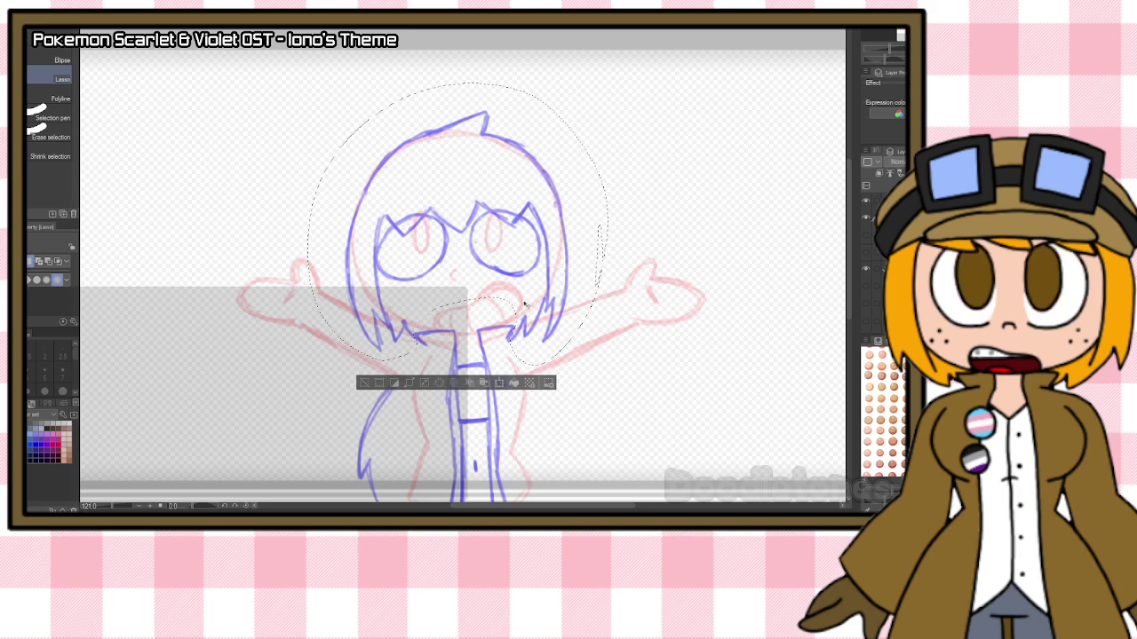
{"action": "left_click", "coordinate": [499, 381]}
{"action": "left_click_drag", "start_coordinate": [558, 247], "coordinate": [557, 244]}
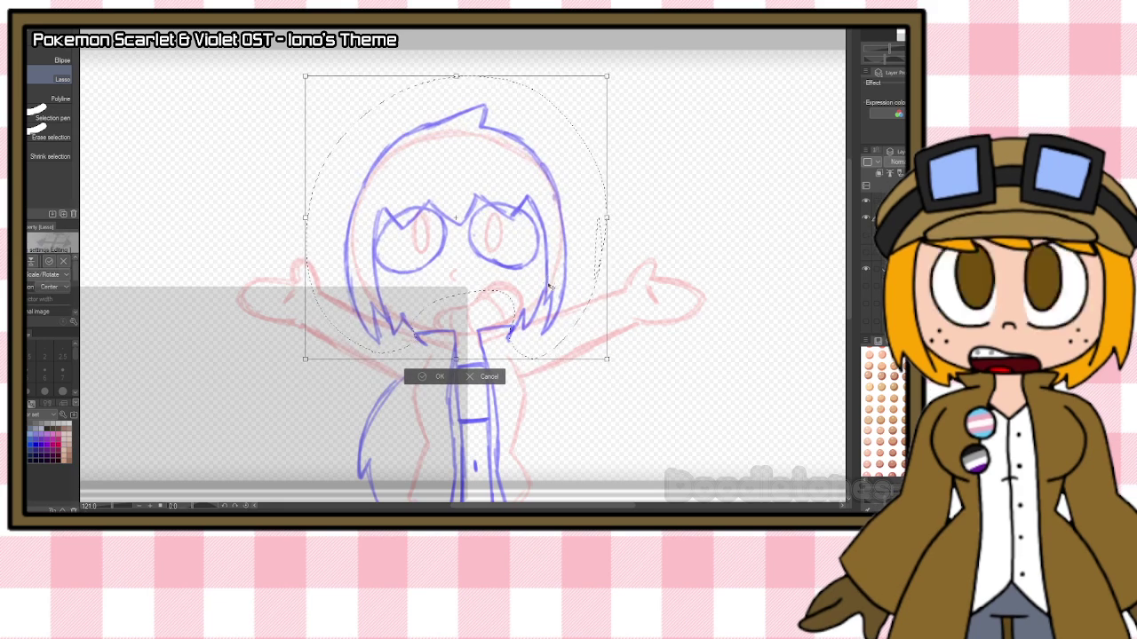
{"action": "key", "text": "Return"}
Lasso only the crown of the hair and move it down slightly toward the guide's head outline.
{"action": "mouse_move", "coordinate": [604, 144]}
{"action": "left_mouse_down"}
{"action": "mouse_move", "coordinate": [366, 182]}
{"action": "mouse_move", "coordinate": [569, 184]}
{"action": "left_mouse_up"}
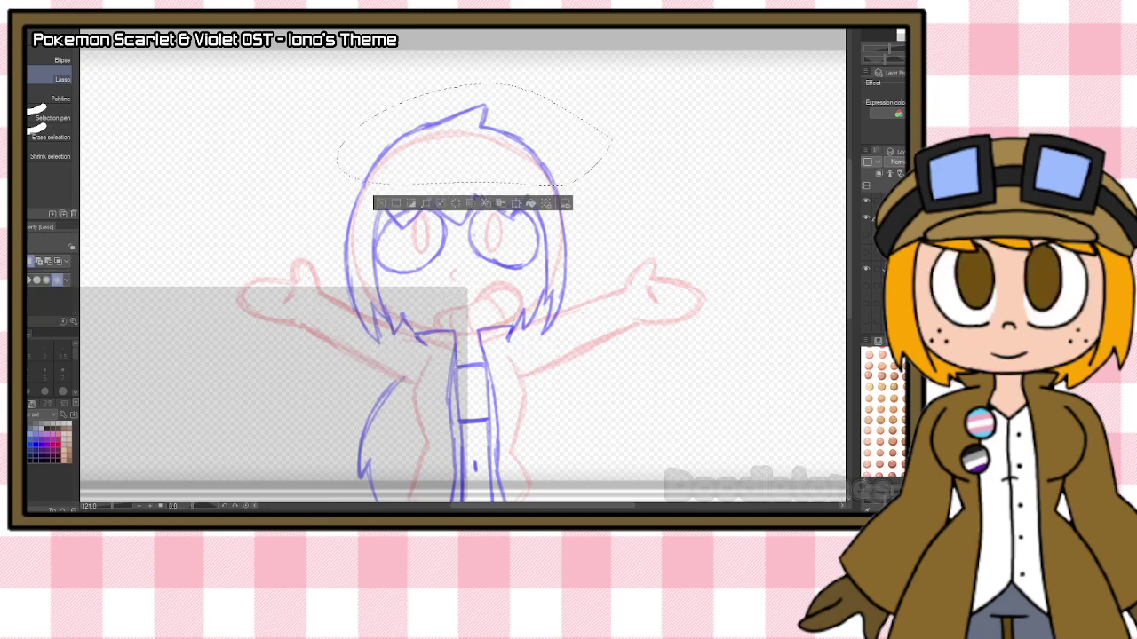
{"action": "key", "text": "ctrl+t"}
{"action": "left_click_drag", "start_coordinate": [546, 167], "coordinate": [527, 177]}
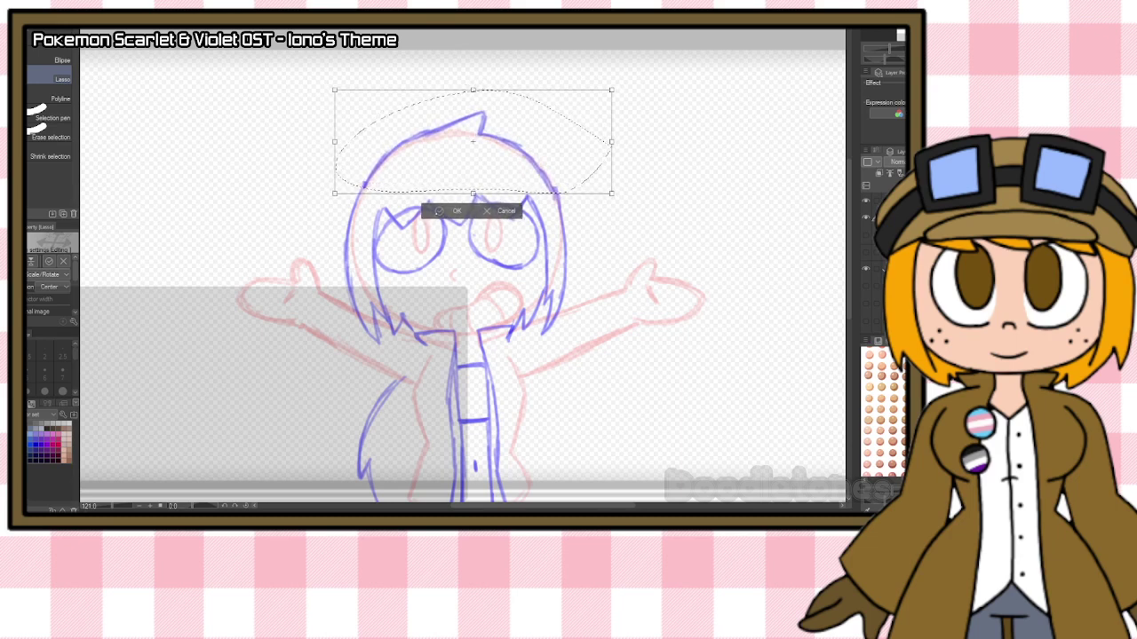
{"action": "key", "text": "Return"}
Redraw the hair outline down both sides of the head with the brush to join the moved crown to the rest.
{"action": "key", "text": "b"}
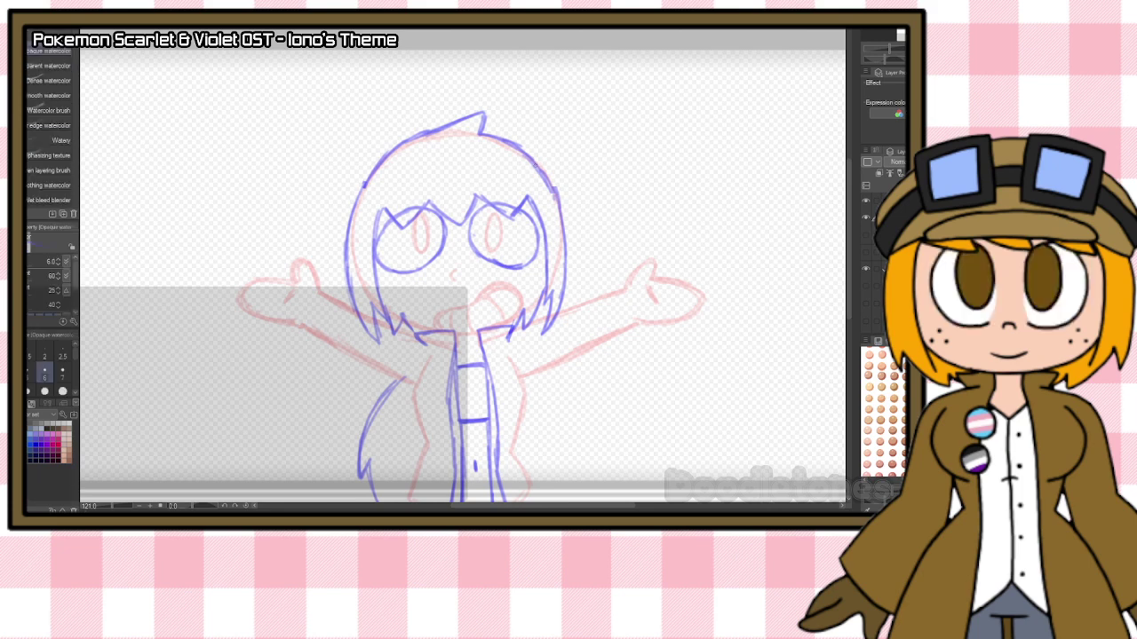
{"action": "left_click_drag", "start_coordinate": [544, 175], "coordinate": [562, 229]}
{"action": "mouse_move", "coordinate": [394, 148]}
{"action": "left_mouse_down"}
{"action": "mouse_move", "coordinate": [365, 181]}
{"action": "mouse_move", "coordinate": [352, 293]}
{"action": "left_mouse_up"}
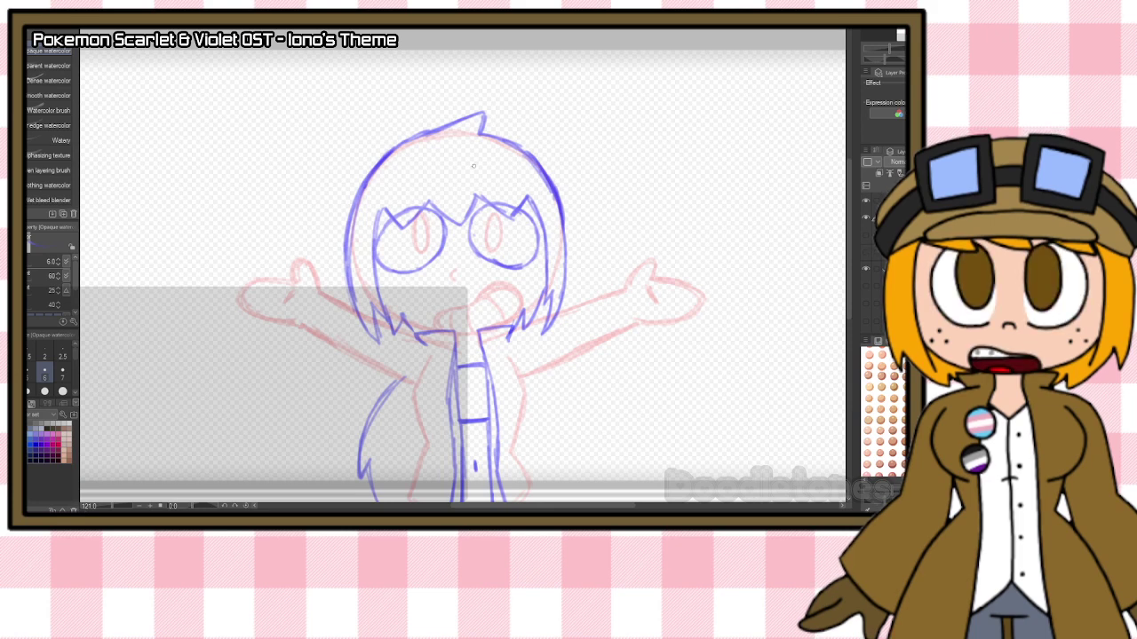
Sketch a rectangular cuff around the right outstretched wrist and the upper and lower sleeve lines leading to it.
{"action": "mouse_move", "coordinate": [595, 297]}
{"action": "left_mouse_down"}
{"action": "mouse_move", "coordinate": [621, 283]}
{"action": "mouse_move", "coordinate": [597, 292]}
{"action": "mouse_move", "coordinate": [621, 286]}
{"action": "mouse_move", "coordinate": [641, 341]}
{"action": "left_mouse_up"}
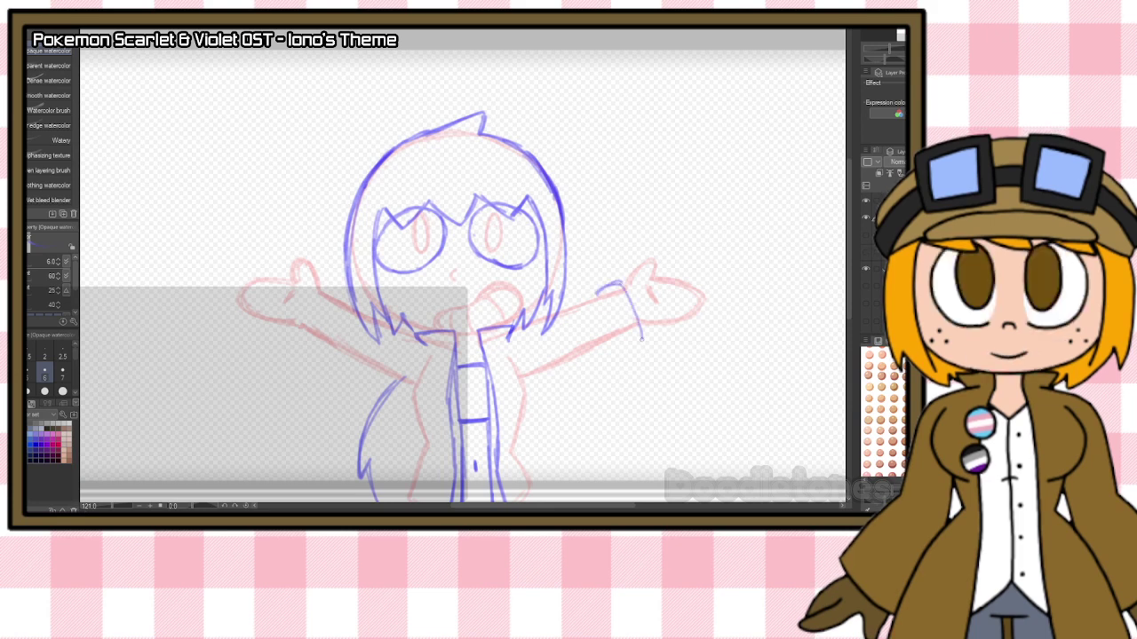
{"action": "mouse_move", "coordinate": [598, 294]}
{"action": "left_mouse_down"}
{"action": "mouse_move", "coordinate": [614, 355]}
{"action": "mouse_move", "coordinate": [611, 346]}
{"action": "left_mouse_up"}
{"action": "left_click_drag", "start_coordinate": [609, 353], "coordinate": [643, 341]}
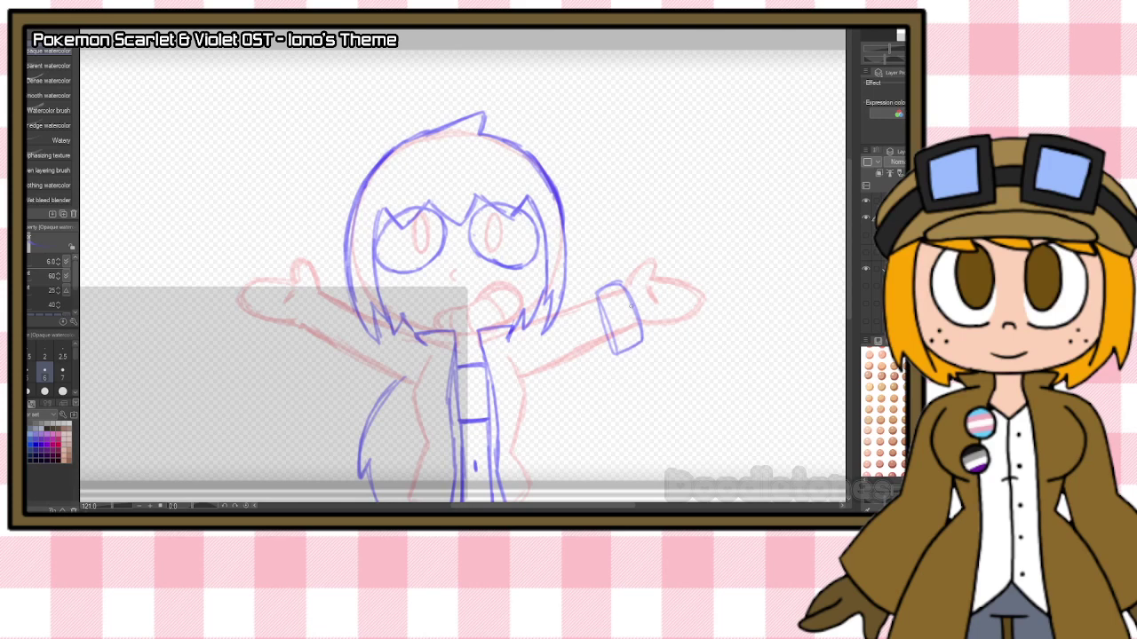
{"action": "left_click_drag", "start_coordinate": [565, 309], "coordinate": [599, 296]}
{"action": "left_click_drag", "start_coordinate": [524, 378], "coordinate": [609, 346]}
Sketch a matching cuff around the left outstretched wrist and the lower sleeve line running to the body.
{"action": "mouse_move", "coordinate": [323, 285]}
{"action": "left_mouse_down"}
{"action": "mouse_move", "coordinate": [348, 302]}
{"action": "mouse_move", "coordinate": [304, 323]}
{"action": "mouse_move", "coordinate": [294, 345]}
{"action": "left_mouse_up"}
{"action": "mouse_move", "coordinate": [295, 346]}
{"action": "left_mouse_down"}
{"action": "mouse_move", "coordinate": [320, 356]}
{"action": "mouse_move", "coordinate": [348, 303]}
{"action": "left_mouse_up"}
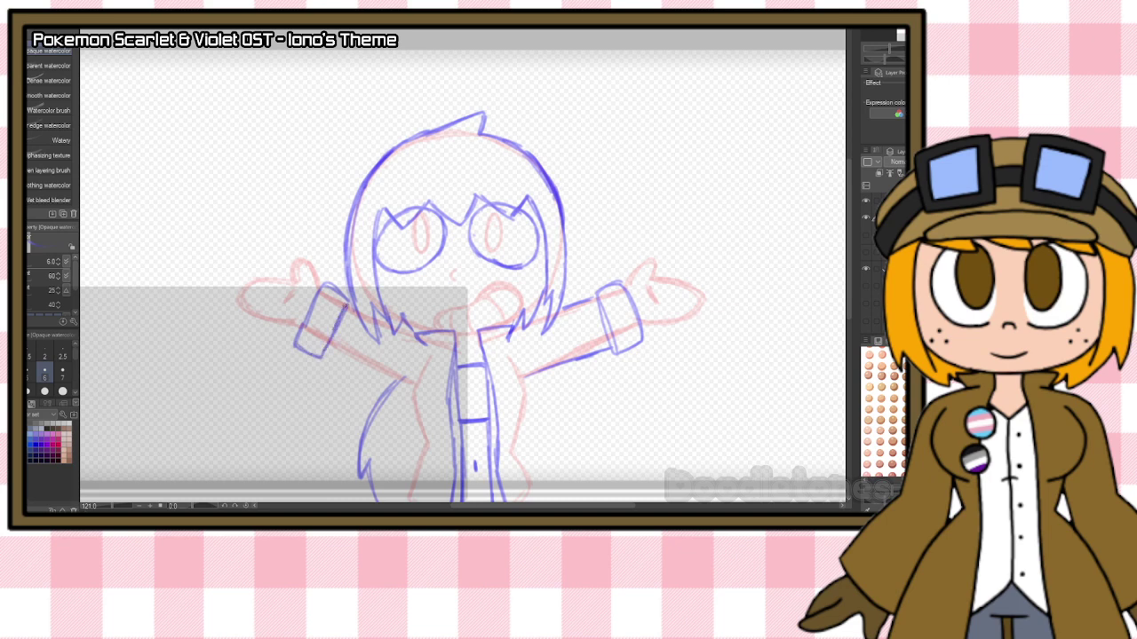
{"action": "left_click_drag", "start_coordinate": [323, 353], "coordinate": [414, 379]}
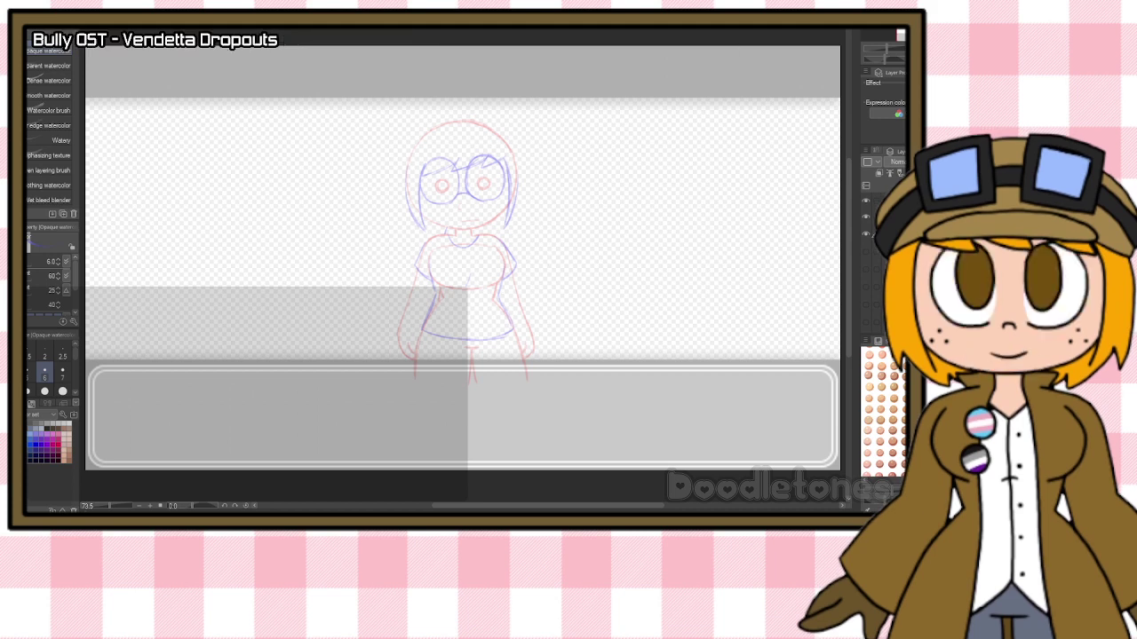
Toggle hidden sketch layers in the other character document to examine the cuff design on the earlier costume drawing.
{"action": "left_click", "coordinate": [881, 272]}
{"action": "scroll", "coordinate": [884, 266], "scroll_direction": "up", "scroll_amount": 2}
{"action": "scroll", "coordinate": [883, 266], "scroll_direction": "down", "scroll_amount": 3}
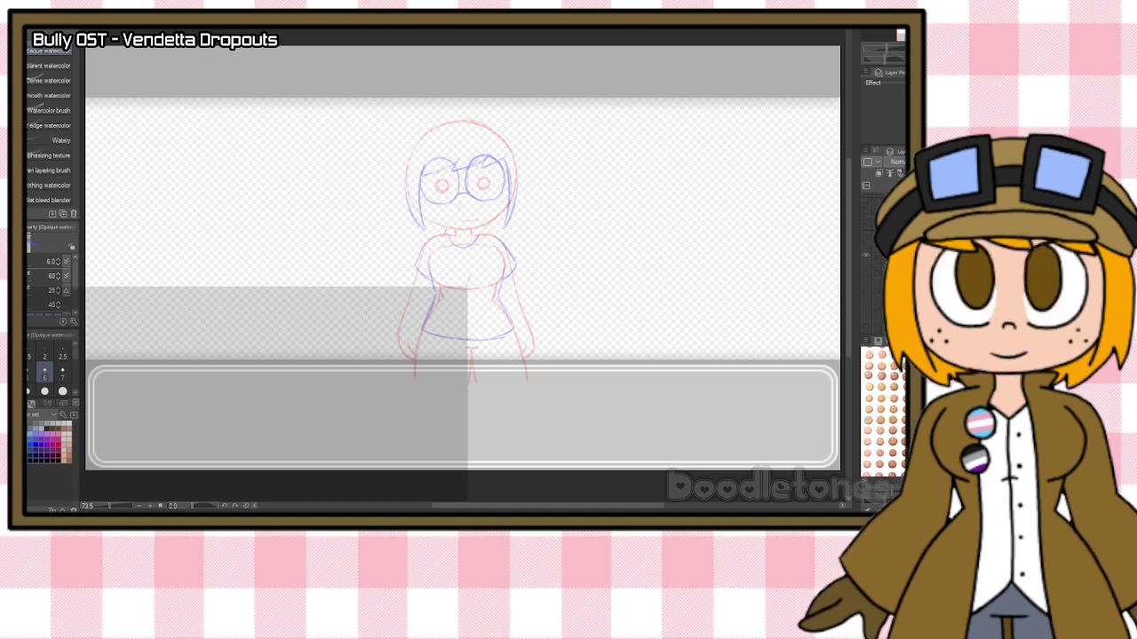
{"action": "left_click", "coordinate": [865, 240]}
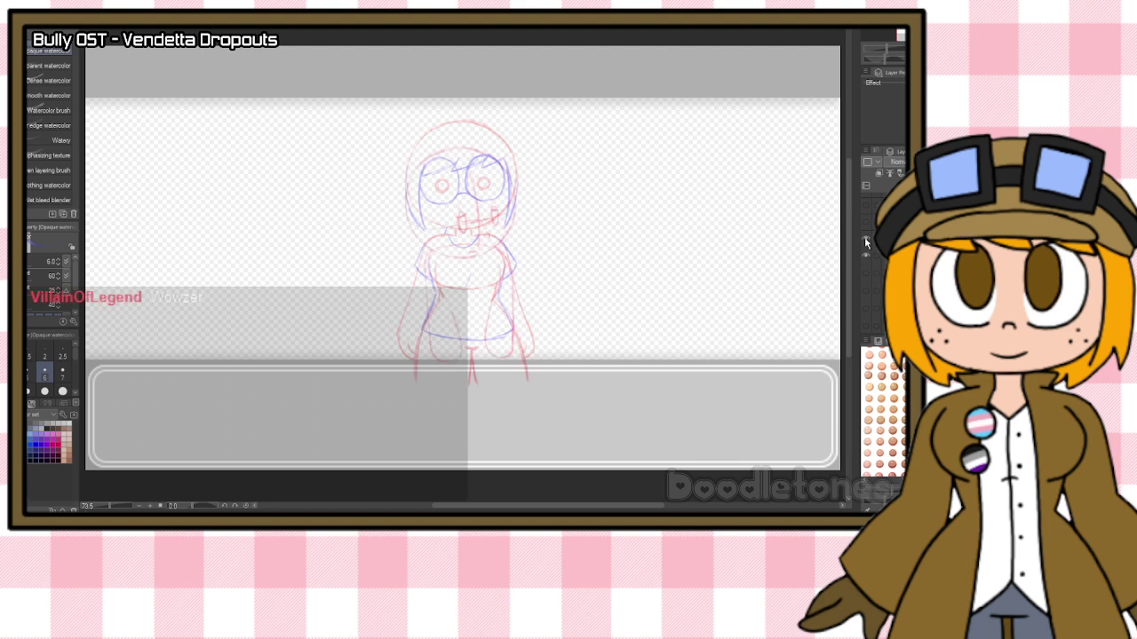
{"action": "left_click", "coordinate": [866, 241]}
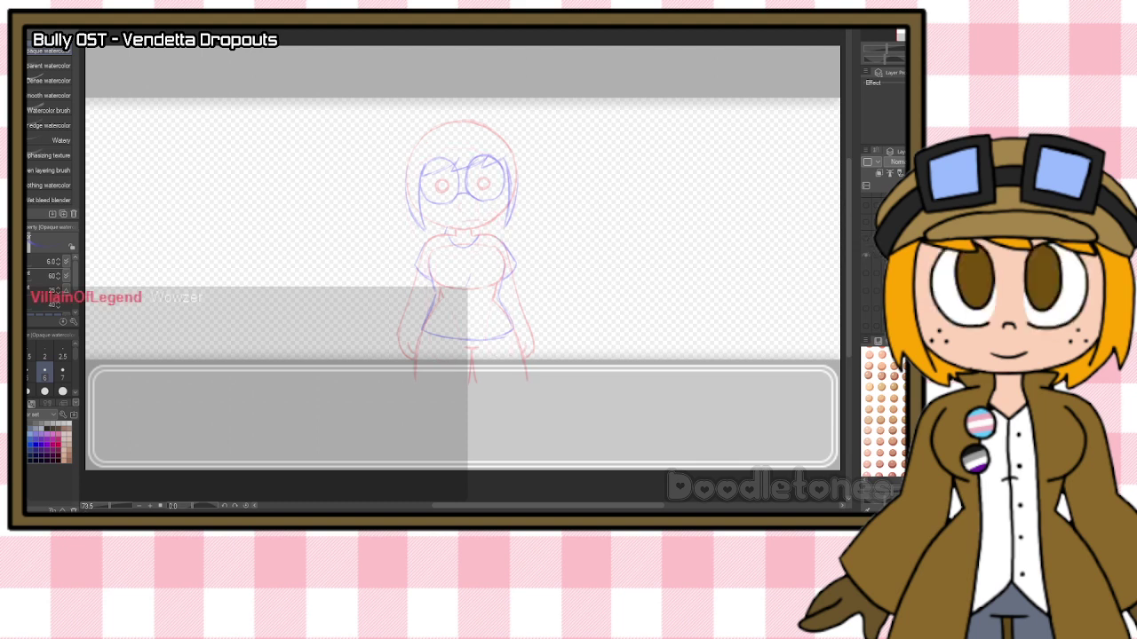
{"action": "scroll", "coordinate": [875, 253], "scroll_direction": "down", "scroll_amount": 2}
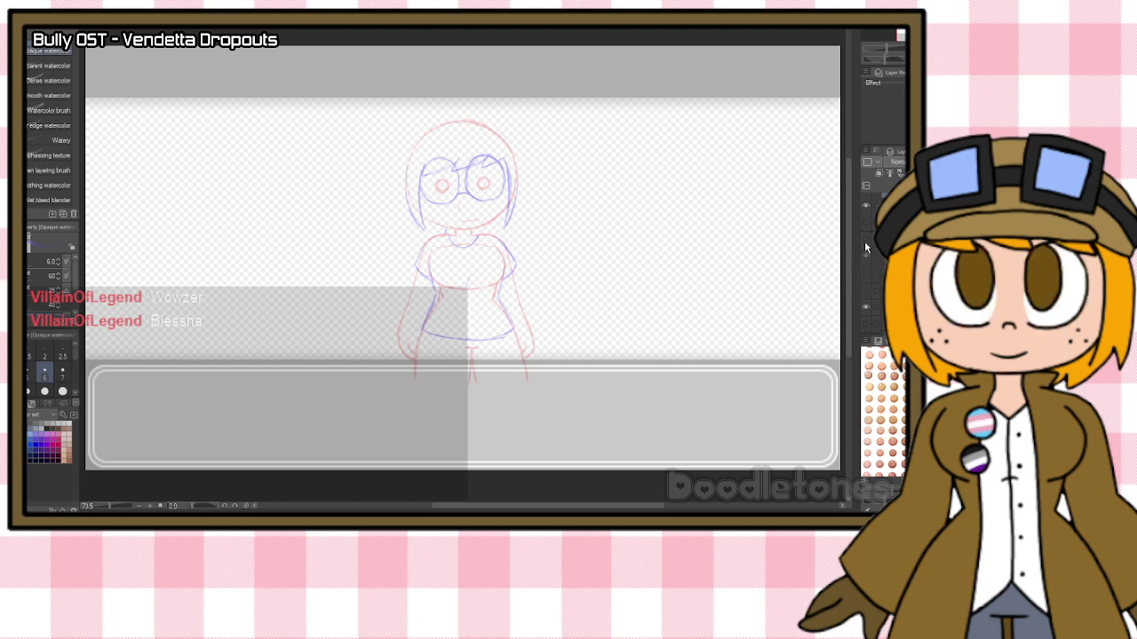
{"action": "left_click", "coordinate": [865, 268]}
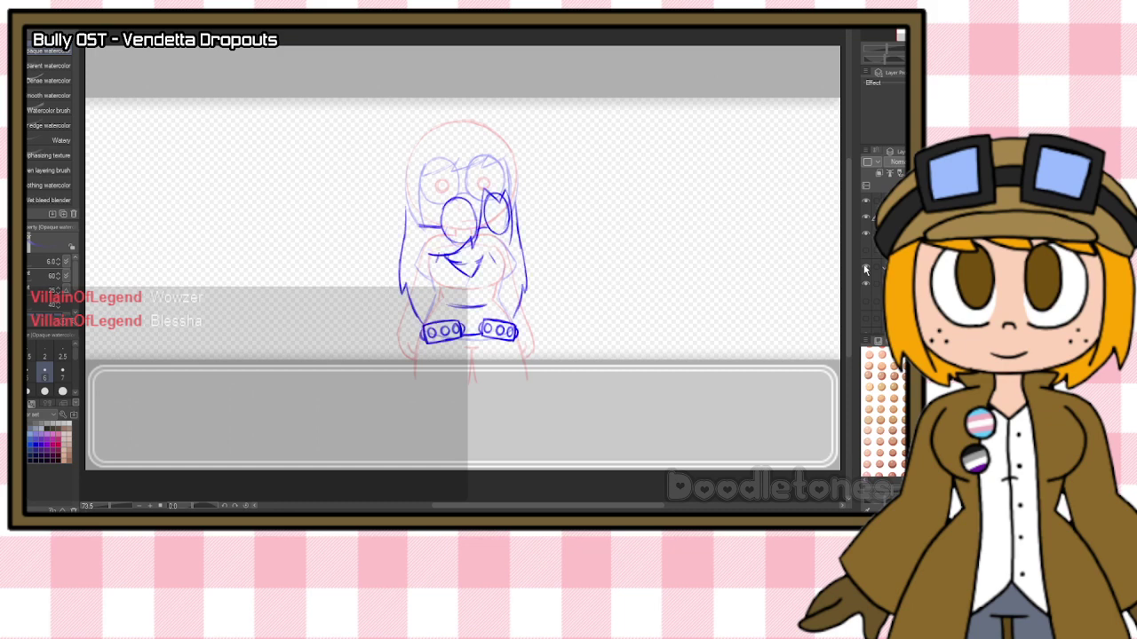
{"action": "left_click", "coordinate": [865, 268]}
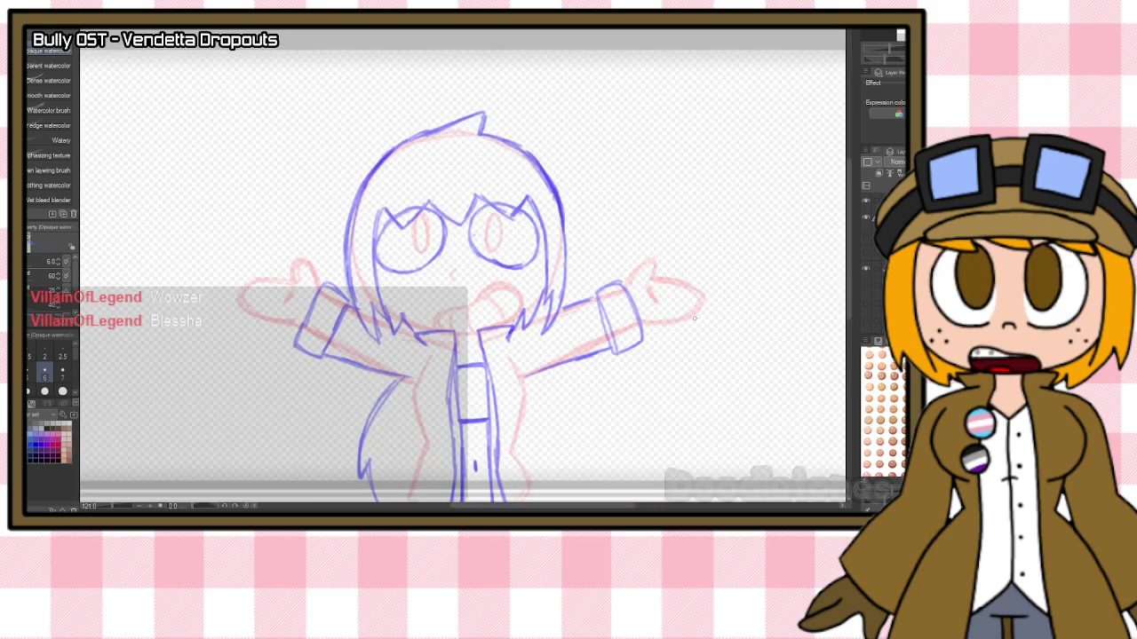
Draw three round studs and rounded end bumps on the right wrist cuff, and close the reference document without saving.
{"action": "scroll", "coordinate": [695, 318], "scroll_direction": "up", "scroll_amount": 2}
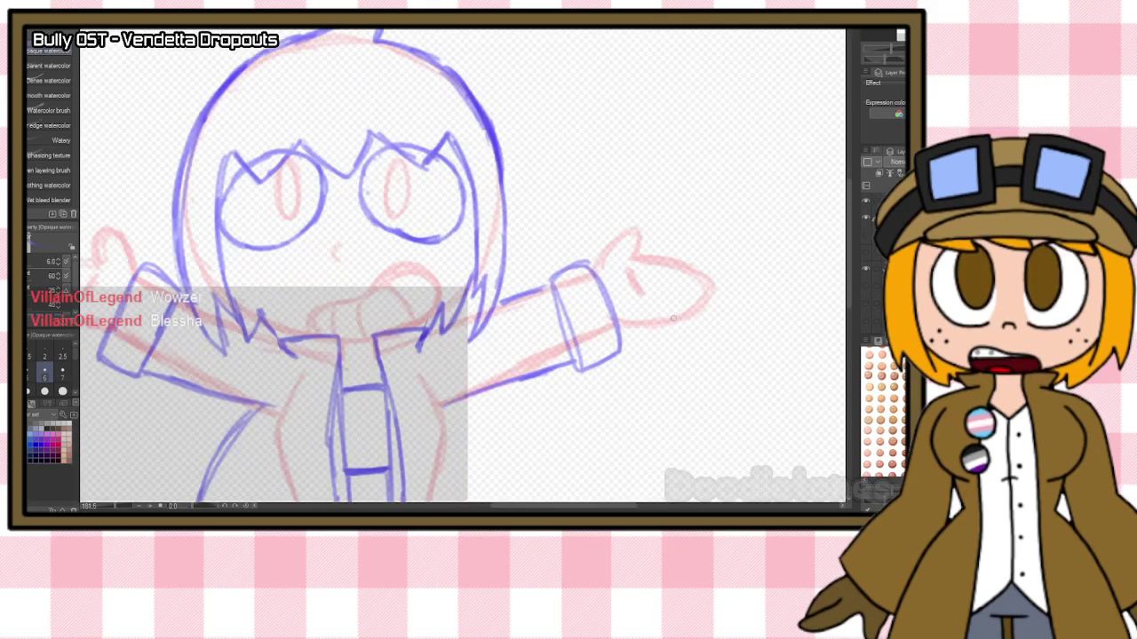
{"action": "mouse_move", "coordinate": [578, 282]}
{"action": "left_mouse_down"}
{"action": "mouse_move", "coordinate": [565, 300]}
{"action": "mouse_move", "coordinate": [579, 280]}
{"action": "mouse_move", "coordinate": [590, 362]}
{"action": "mouse_move", "coordinate": [603, 346]}
{"action": "left_mouse_up"}
{"action": "left_click_drag", "start_coordinate": [552, 273], "coordinate": [572, 258]}
{"action": "left_click_drag", "start_coordinate": [584, 373], "coordinate": [616, 360]}
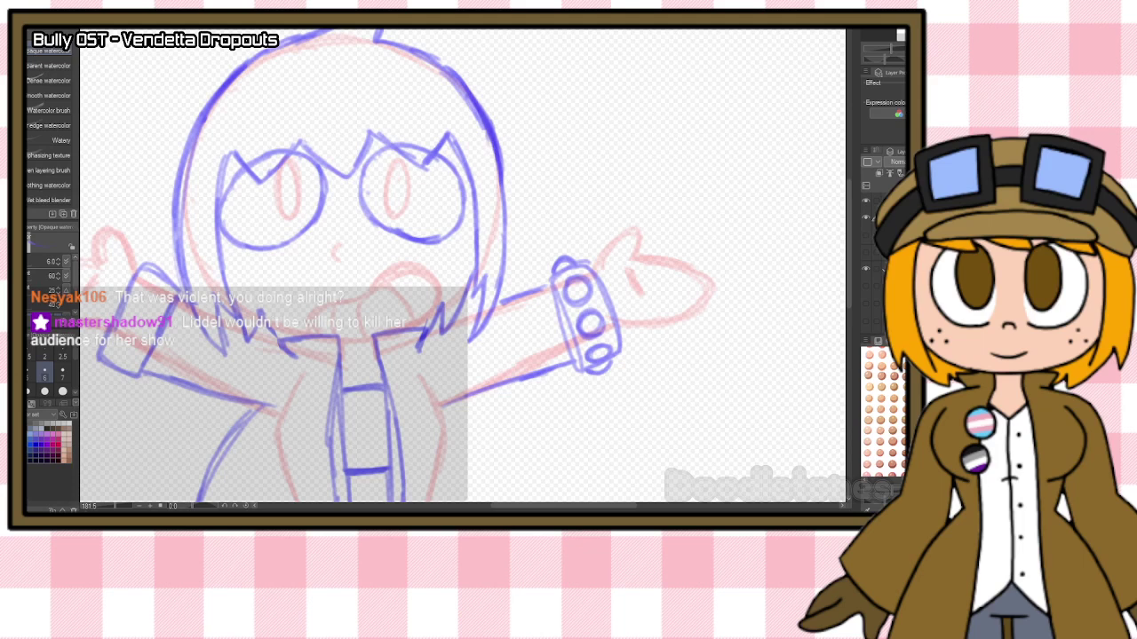
{"action": "key", "text": "ctrl+w"}
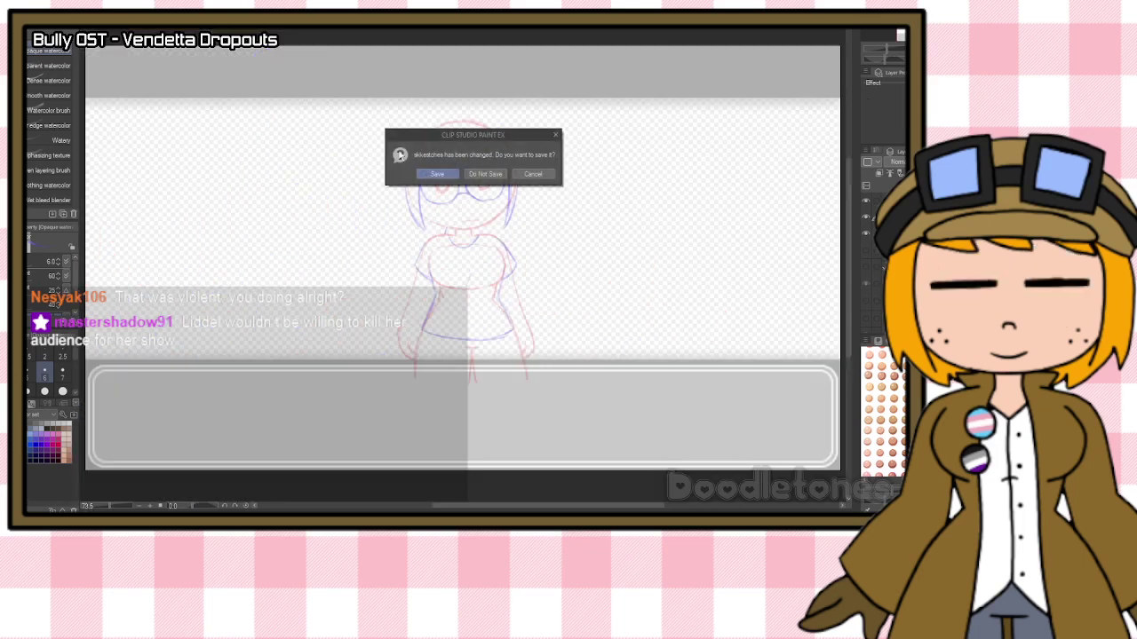
{"action": "left_click", "coordinate": [485, 175]}
Draw three matching round studs and rounded end bumps on the left wrist cuff.
{"action": "left_click_drag", "start_coordinate": [573, 505], "coordinate": [540, 506]}
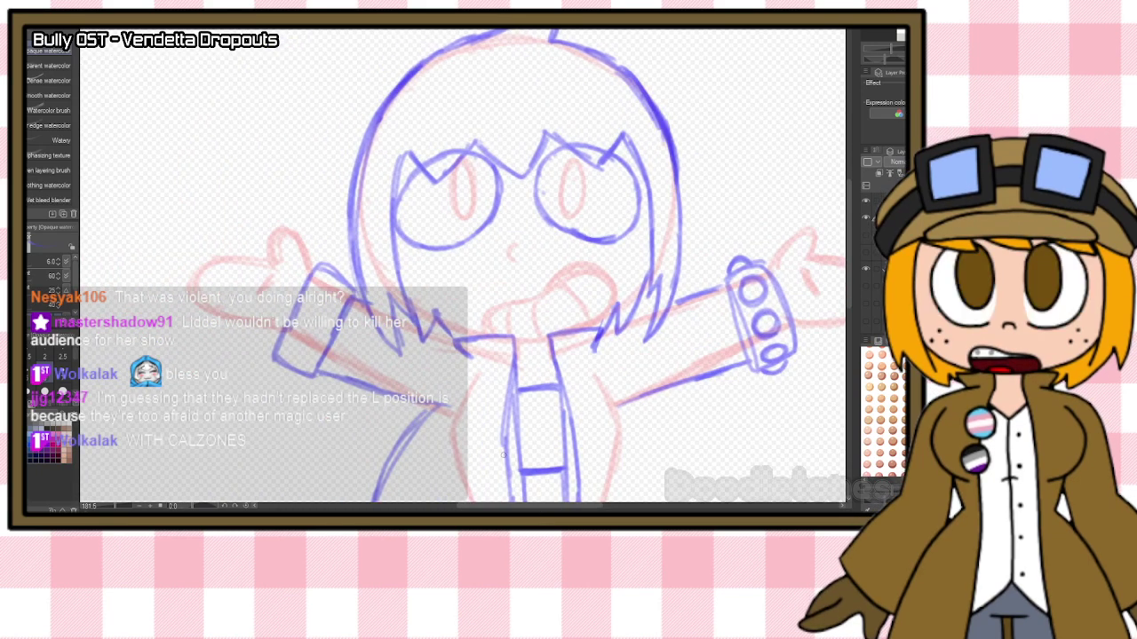
{"action": "mouse_move", "coordinate": [316, 283]}
{"action": "left_mouse_down"}
{"action": "mouse_move", "coordinate": [322, 333]}
{"action": "mouse_move", "coordinate": [311, 317]}
{"action": "mouse_move", "coordinate": [291, 362]}
{"action": "mouse_move", "coordinate": [302, 349]}
{"action": "mouse_move", "coordinate": [300, 371]}
{"action": "left_mouse_up"}
{"action": "left_click_drag", "start_coordinate": [329, 265], "coordinate": [350, 274]}
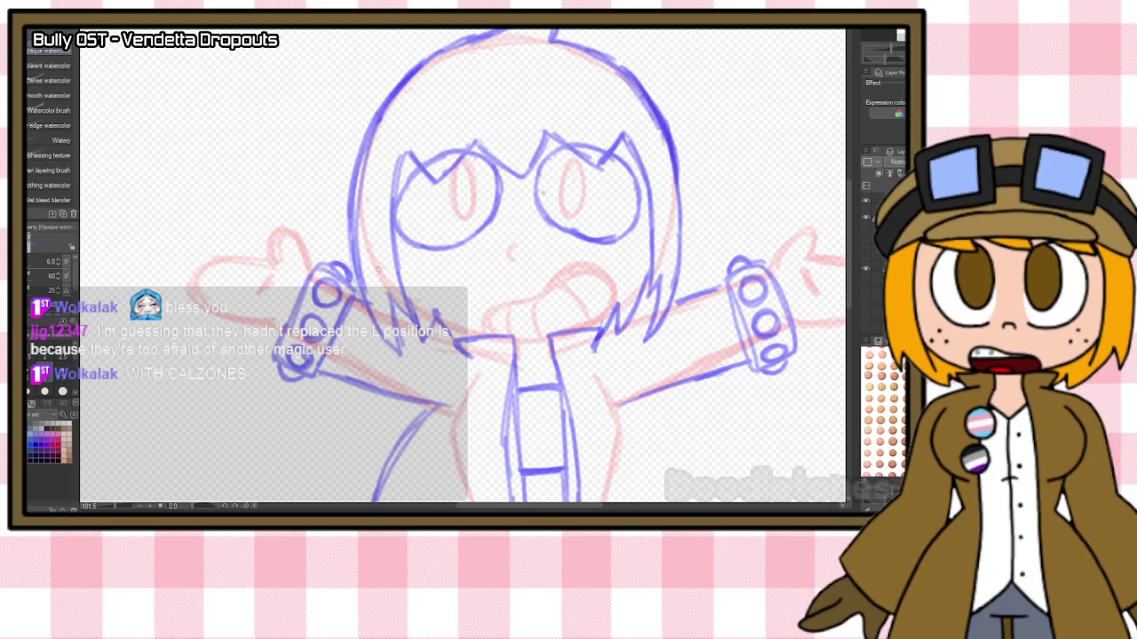
{"action": "scroll", "coordinate": [455, 252], "scroll_direction": "down", "scroll_amount": 4}
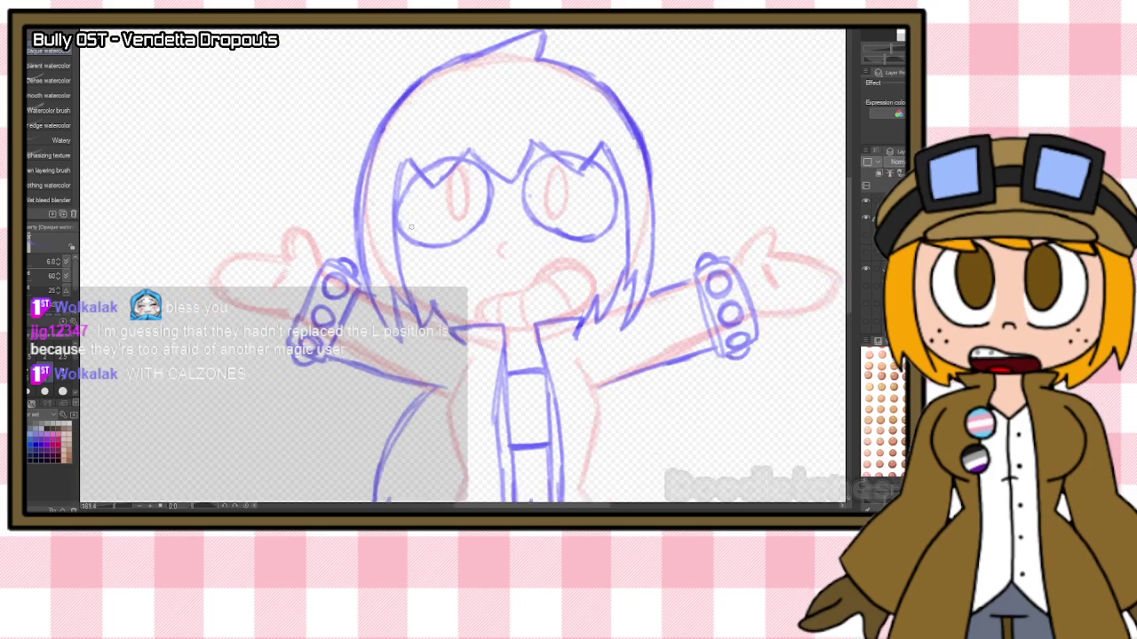
{"action": "scroll", "coordinate": [455, 252], "scroll_direction": "up", "scroll_amount": 2}
{"action": "scroll", "coordinate": [483, 265], "scroll_direction": "up", "scroll_amount": 1}
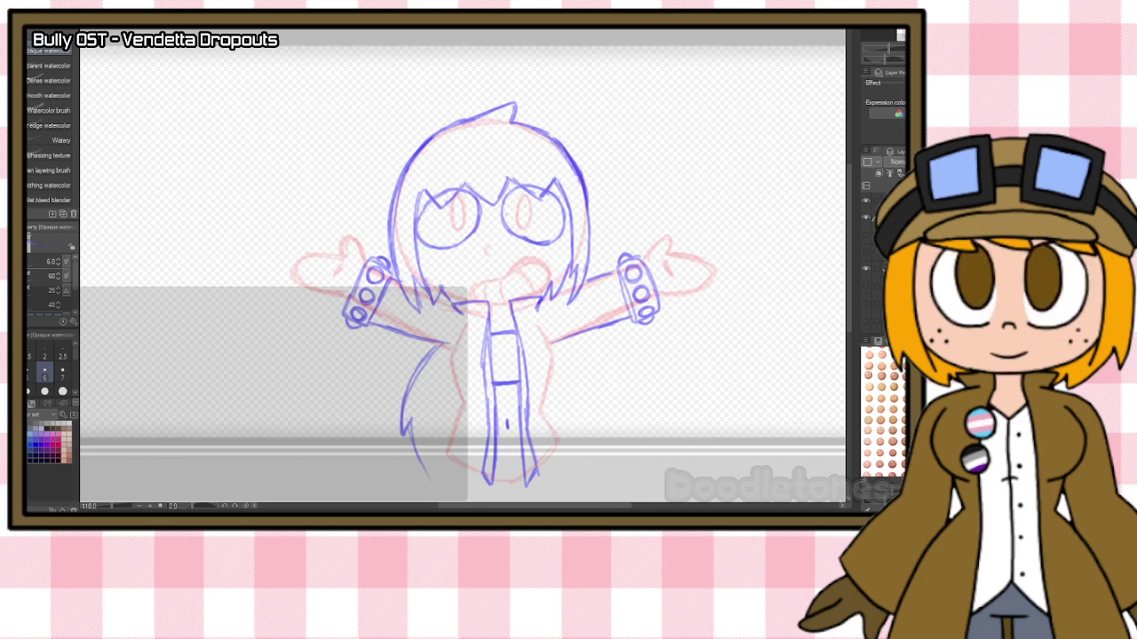
Switch to the browser, pause the YouTube video DDCD Episode 12, highlight its title, and return to the drawing.
{"action": "left_click_drag", "start_coordinate": [418, 174], "coordinate": [535, 26]}
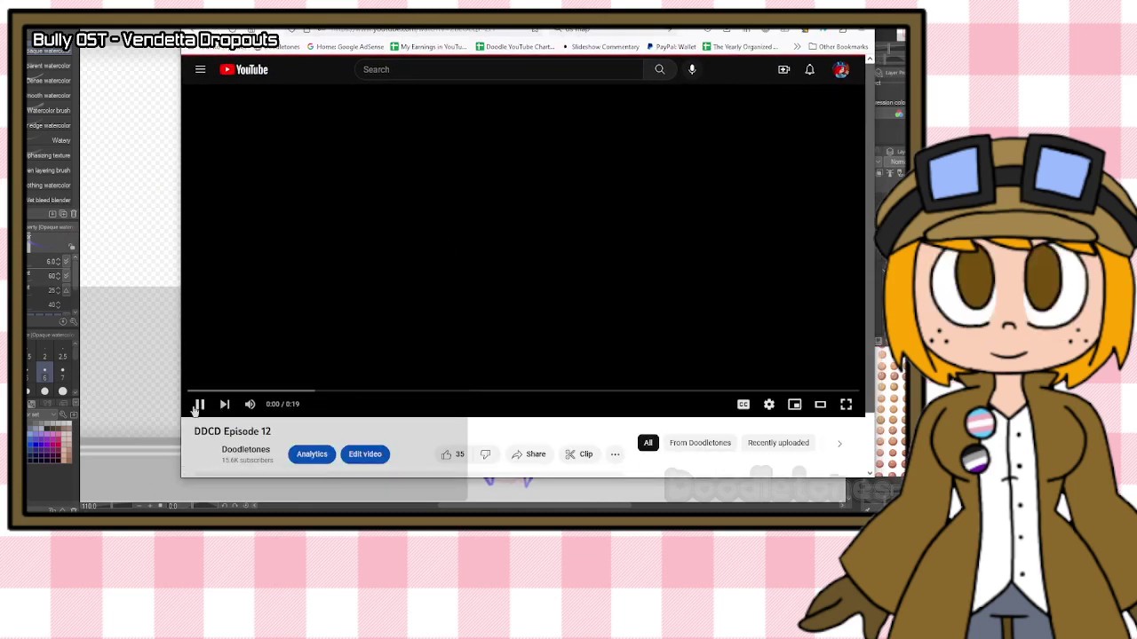
{"action": "left_click", "coordinate": [195, 407]}
{"action": "left_click_drag", "start_coordinate": [194, 432], "coordinate": [278, 436]}
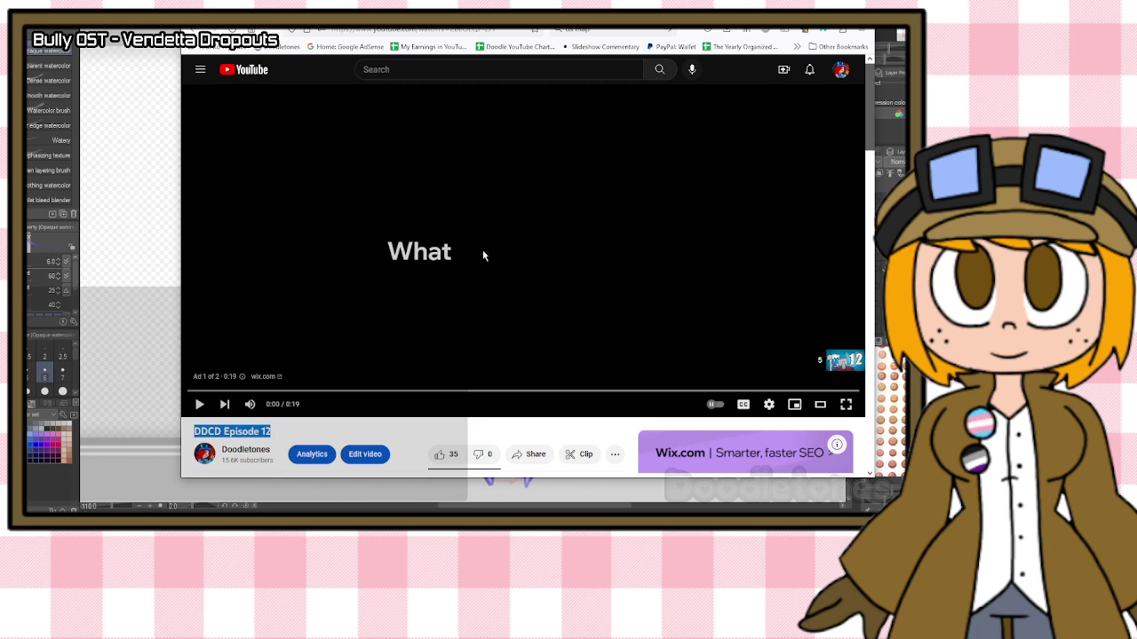
{"action": "mouse_move", "coordinate": [533, 29]}
{"action": "left_mouse_down"}
{"action": "mouse_move", "coordinate": [631, 11]}
{"action": "mouse_move", "coordinate": [27, 75]}
{"action": "left_mouse_up"}
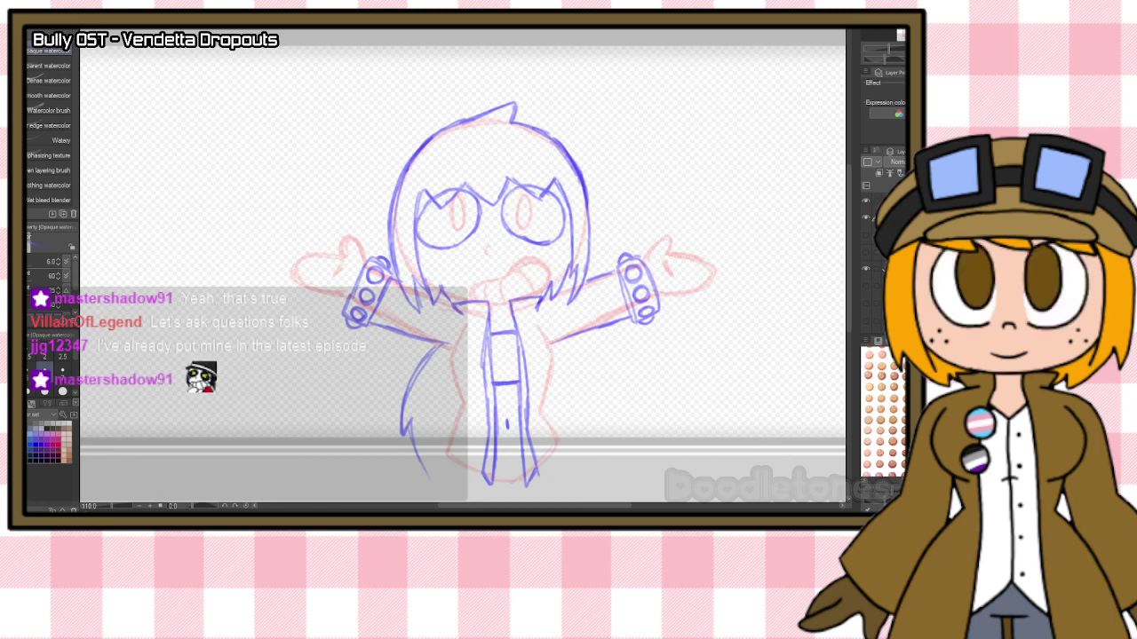
Hide the outstretched-arms sketch and guide, and show the shrugging pose guide together with the hatless character's base costume drawing.
{"action": "left_click", "coordinate": [867, 220]}
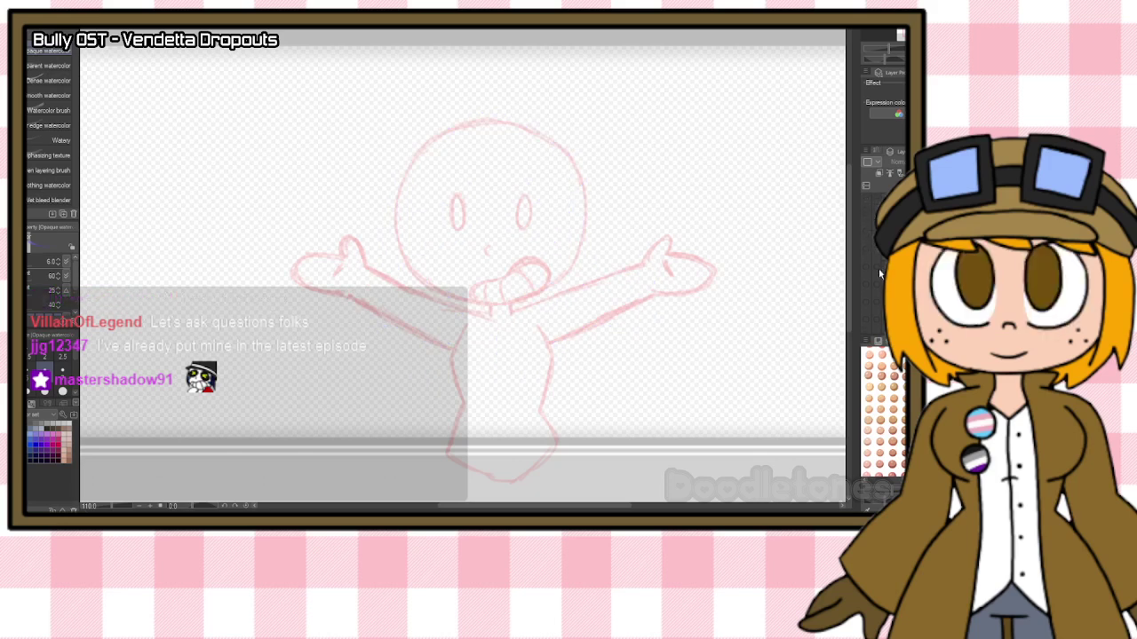
{"action": "left_click", "coordinate": [865, 299]}
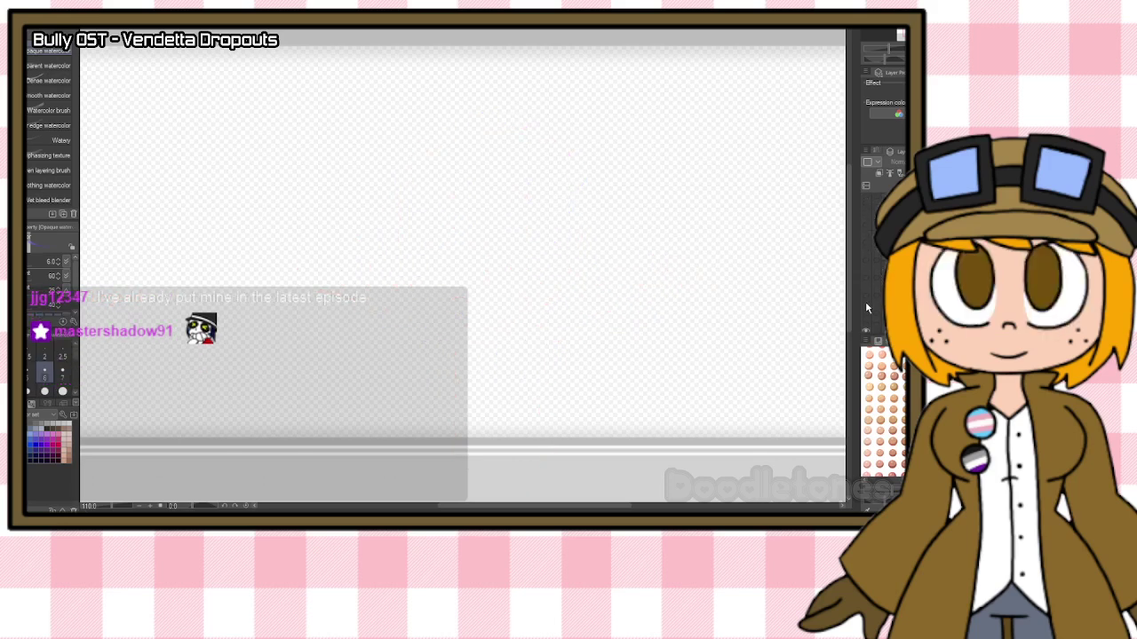
{"action": "left_click", "coordinate": [866, 281]}
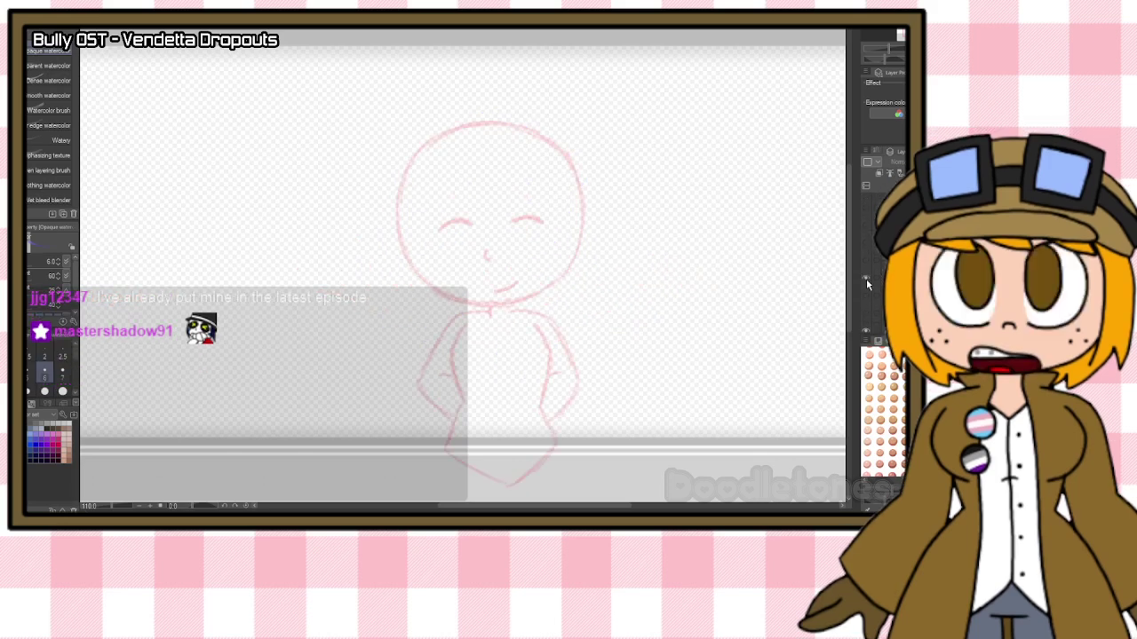
{"action": "left_click", "coordinate": [866, 279]}
{"action": "left_click", "coordinate": [866, 258]}
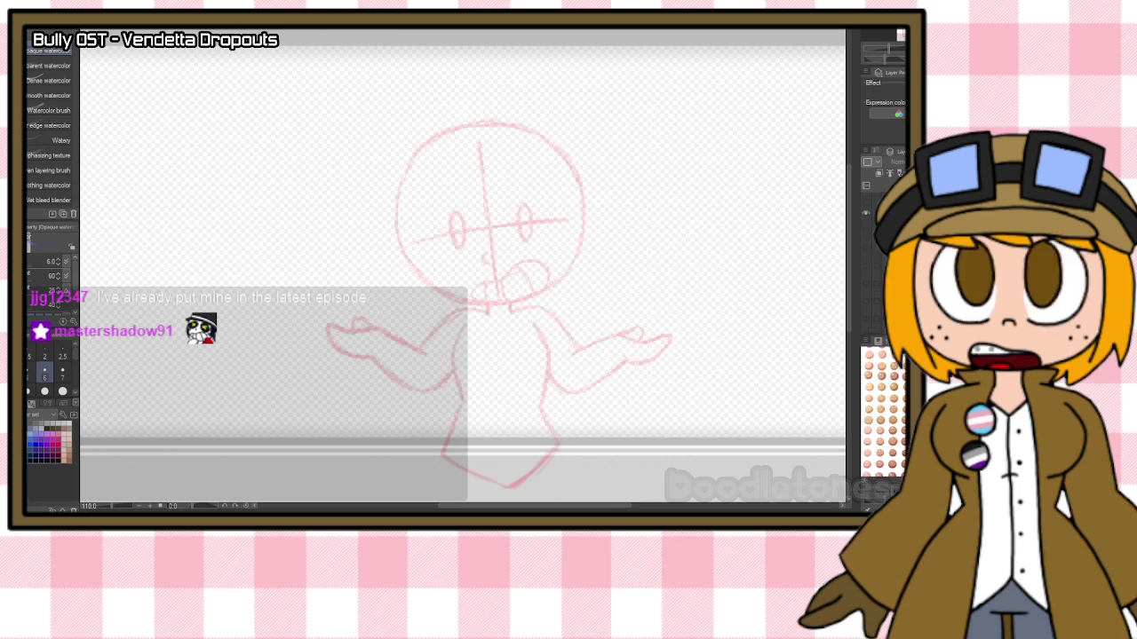
{"action": "left_click", "coordinate": [866, 222]}
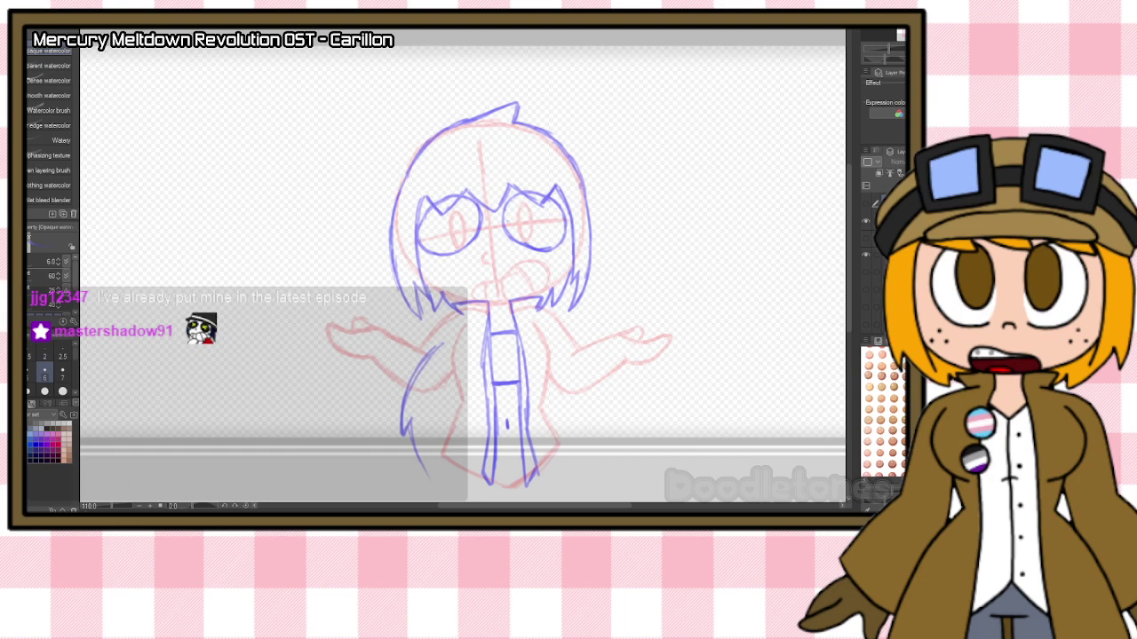
Duplicate the whole costume drawing onto a new layer and hide the original drawing's layer.
{"action": "scroll", "coordinate": [692, 262], "scroll_direction": "down", "scroll_amount": 1}
{"action": "key", "text": "ctrl+a"}
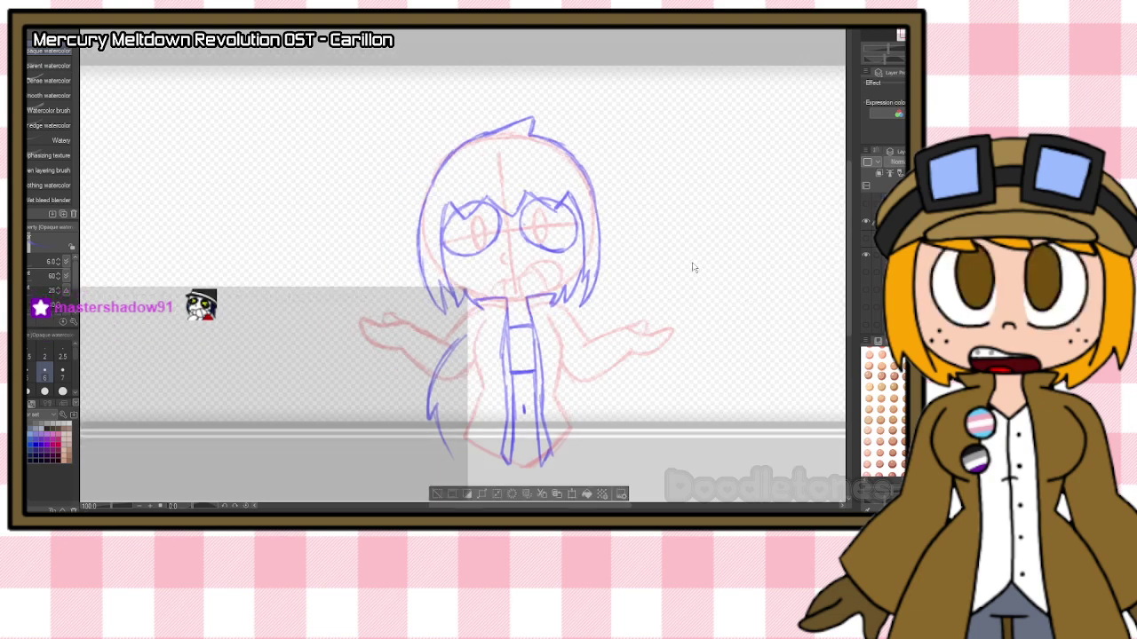
{"action": "scroll", "coordinate": [872, 229], "scroll_direction": "up", "scroll_amount": 1}
{"action": "left_click", "coordinate": [880, 217]}
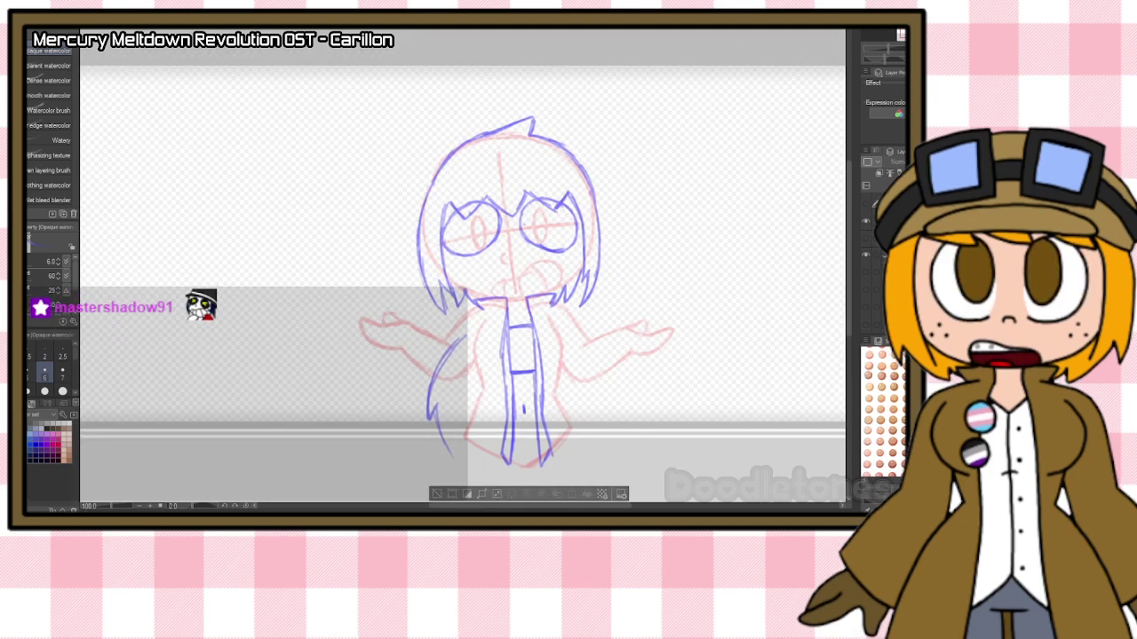
{"action": "key", "text": "ctrl+v"}
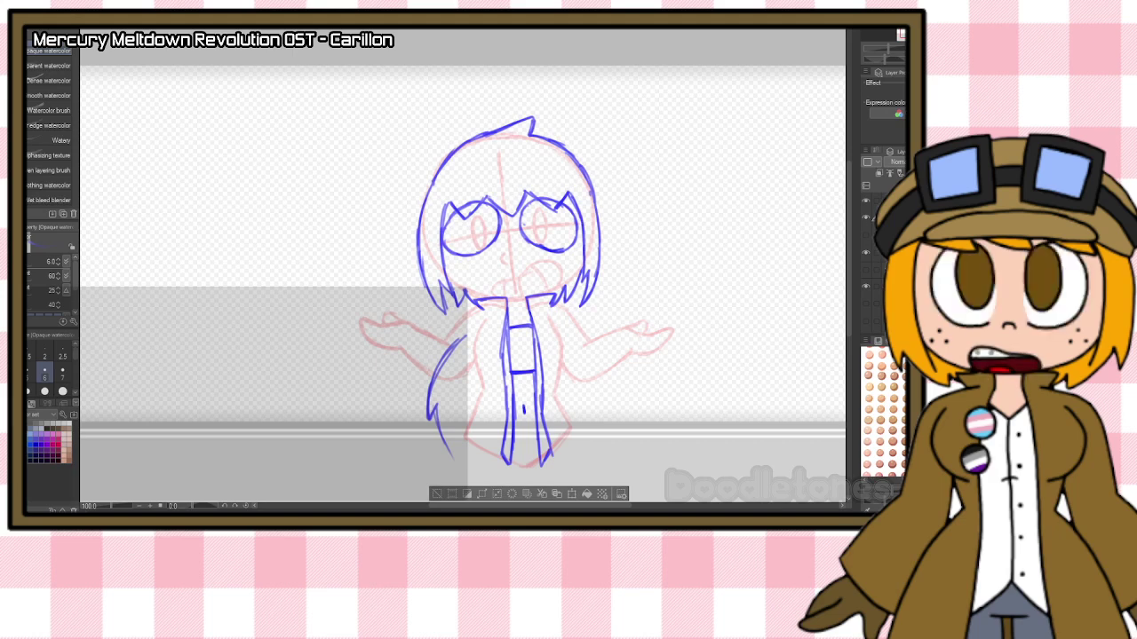
{"action": "left_click", "coordinate": [875, 256]}
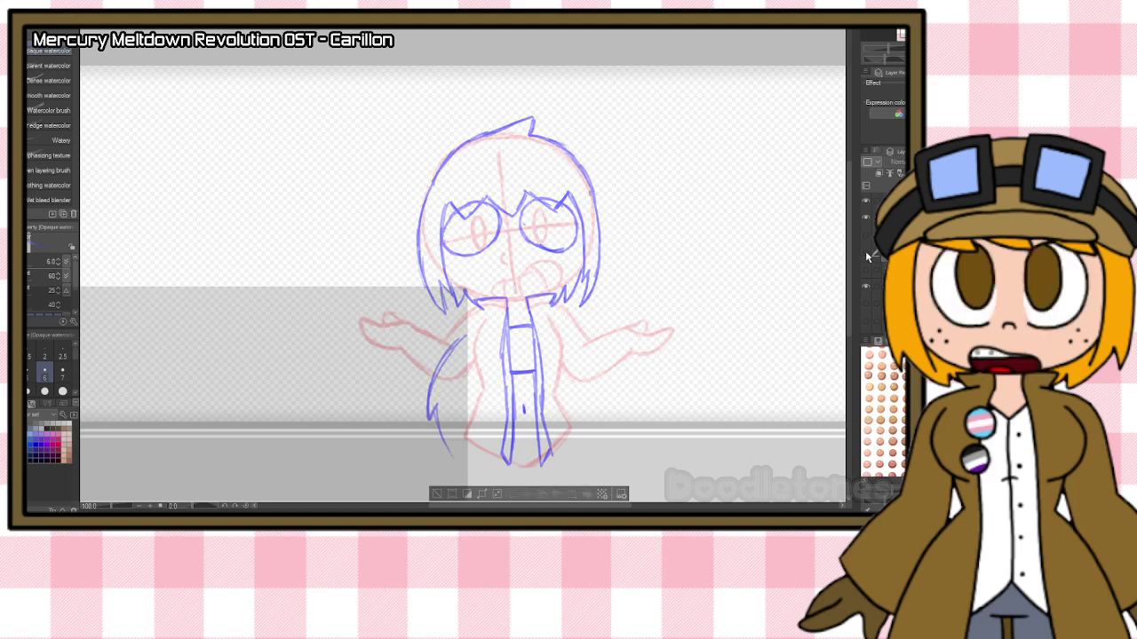
Draw rectangular cuffs on both wrists of the shrugging pose, each with three round studs and rounded end bumps.
{"action": "scroll", "coordinate": [556, 419], "scroll_direction": "up", "scroll_amount": 1}
{"action": "scroll", "coordinate": [726, 382], "scroll_direction": "up", "scroll_amount": 1}
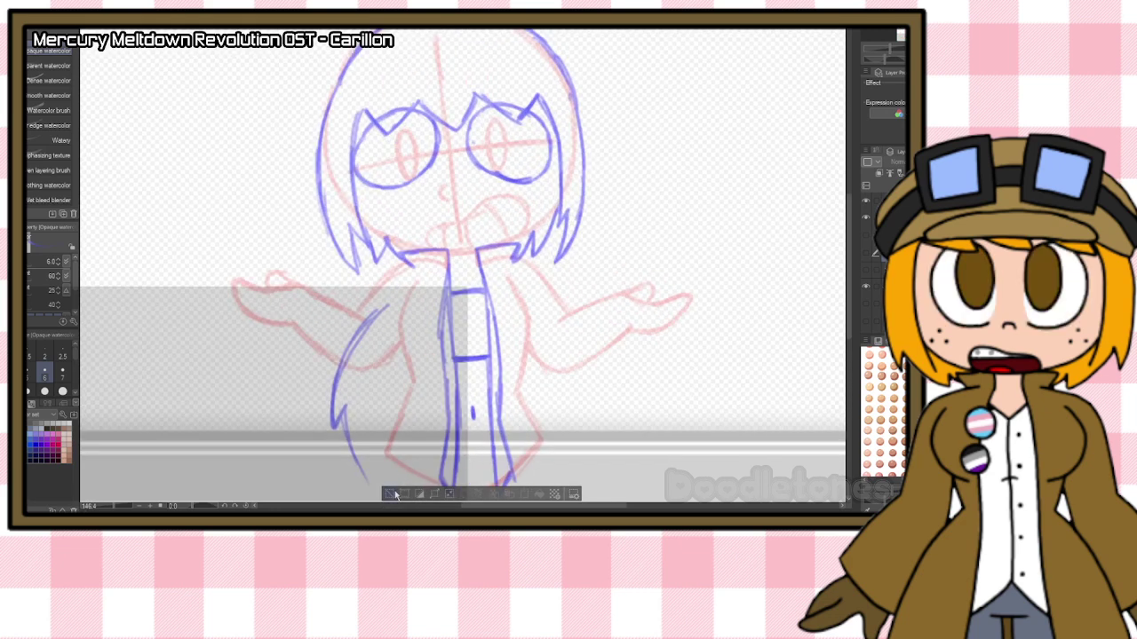
{"action": "scroll", "coordinate": [742, 318], "scroll_direction": "up", "scroll_amount": 1}
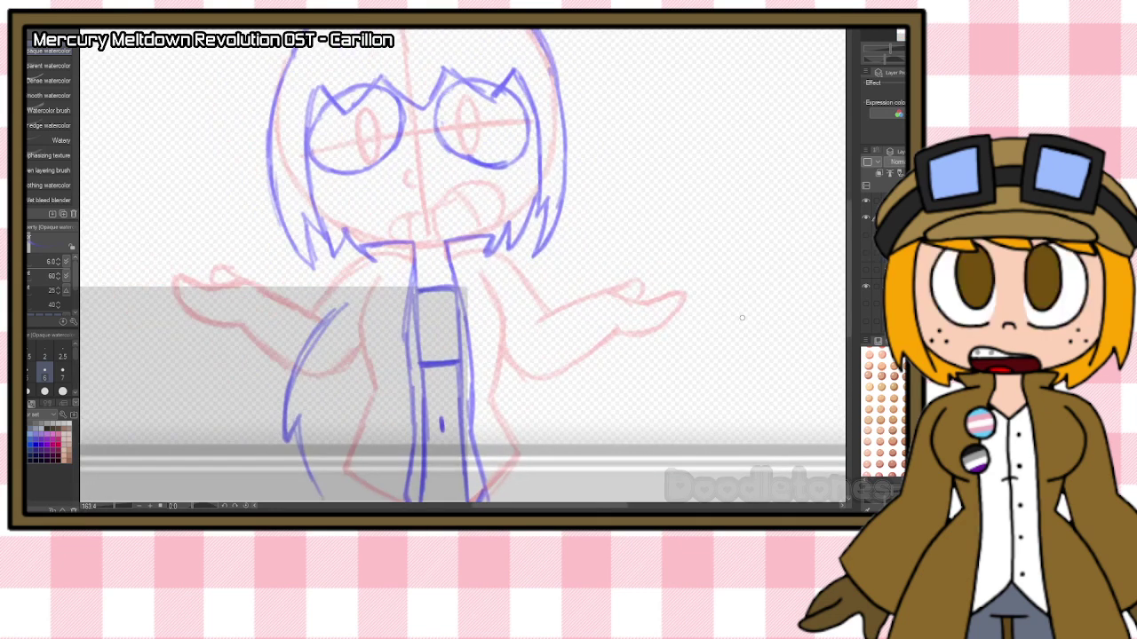
{"action": "mouse_move", "coordinate": [577, 296]}
{"action": "left_mouse_down"}
{"action": "mouse_move", "coordinate": [618, 335]}
{"action": "mouse_move", "coordinate": [594, 354]}
{"action": "mouse_move", "coordinate": [582, 321]}
{"action": "mouse_move", "coordinate": [593, 354]}
{"action": "mouse_move", "coordinate": [626, 351]}
{"action": "left_mouse_up"}
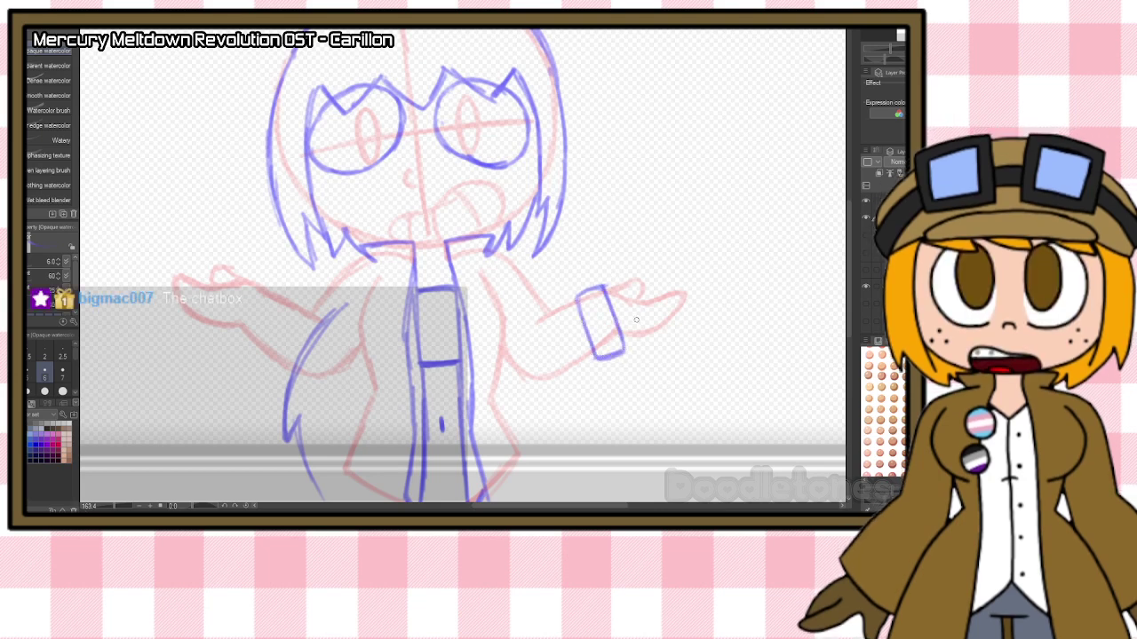
{"action": "mouse_move", "coordinate": [261, 286]}
{"action": "left_mouse_down"}
{"action": "mouse_move", "coordinate": [288, 298]}
{"action": "mouse_move", "coordinate": [237, 345]}
{"action": "mouse_move", "coordinate": [263, 359]}
{"action": "mouse_move", "coordinate": [283, 318]}
{"action": "mouse_move", "coordinate": [270, 352]}
{"action": "left_mouse_up"}
{"action": "mouse_move", "coordinate": [289, 302]}
{"action": "left_mouse_down"}
{"action": "mouse_move", "coordinate": [266, 354]}
{"action": "mouse_move", "coordinate": [266, 306]}
{"action": "mouse_move", "coordinate": [281, 298]}
{"action": "mouse_move", "coordinate": [249, 350]}
{"action": "mouse_move", "coordinate": [258, 336]}
{"action": "mouse_move", "coordinate": [259, 350]}
{"action": "mouse_move", "coordinate": [288, 280]}
{"action": "mouse_move", "coordinate": [291, 293]}
{"action": "left_mouse_up"}
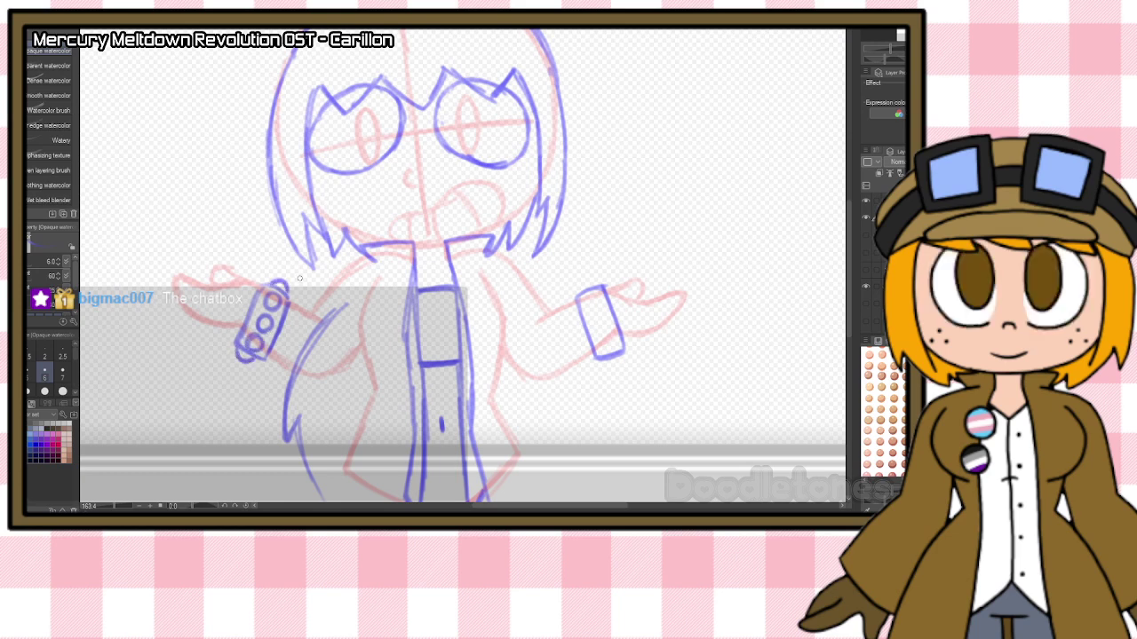
{"action": "mouse_move", "coordinate": [577, 290]}
{"action": "left_mouse_down"}
{"action": "mouse_move", "coordinate": [593, 280]}
{"action": "mouse_move", "coordinate": [602, 348]}
{"action": "mouse_move", "coordinate": [622, 357]}
{"action": "left_mouse_up"}
{"action": "left_click_drag", "start_coordinate": [576, 295], "coordinate": [588, 281]}
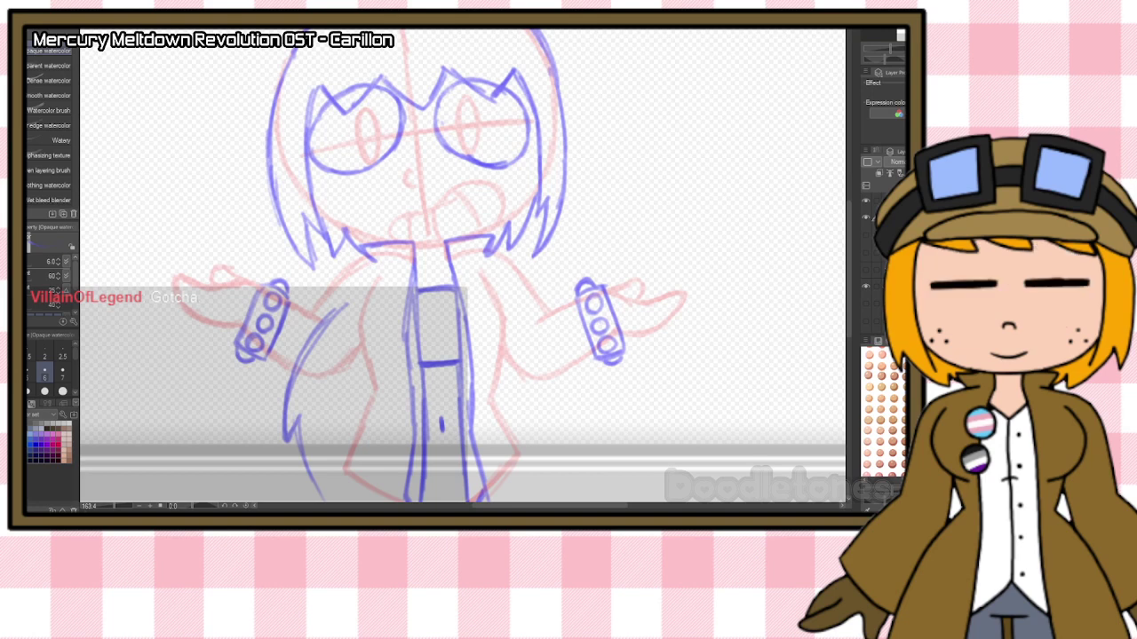
Outline both bent sleeves in blue over the red guide, from the shoulders to the studded cuffs.
{"action": "left_click_drag", "start_coordinate": [575, 304], "coordinate": [540, 317]}
{"action": "left_click_drag", "start_coordinate": [290, 300], "coordinate": [334, 324]}
{"action": "mouse_move", "coordinate": [267, 360]}
{"action": "left_mouse_down"}
{"action": "mouse_move", "coordinate": [323, 385]}
{"action": "mouse_move", "coordinate": [359, 349]}
{"action": "left_mouse_up"}
{"action": "left_click_drag", "start_coordinate": [325, 295], "coordinate": [372, 260]}
{"action": "mouse_move", "coordinate": [476, 252]}
{"action": "left_mouse_down"}
{"action": "mouse_move", "coordinate": [524, 273]}
{"action": "mouse_move", "coordinate": [547, 309]}
{"action": "left_mouse_up"}
{"action": "mouse_move", "coordinate": [500, 345]}
{"action": "left_mouse_down"}
{"action": "mouse_move", "coordinate": [529, 374]}
{"action": "mouse_move", "coordinate": [593, 358]}
{"action": "left_mouse_up"}
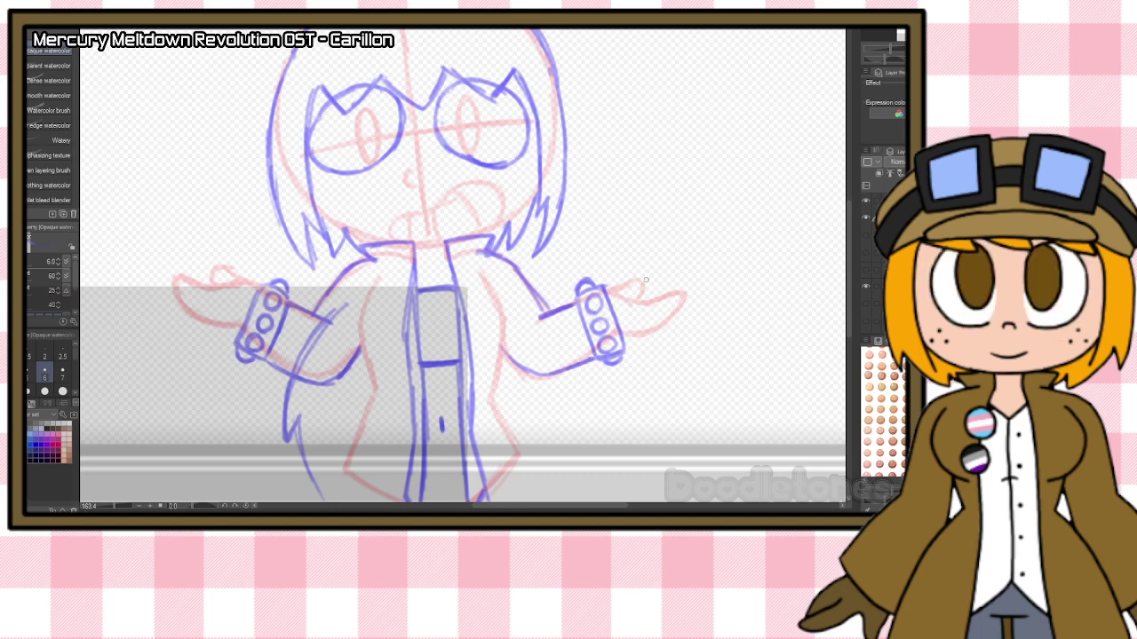
{"action": "scroll", "coordinate": [646, 281], "scroll_direction": "down", "scroll_amount": 4}
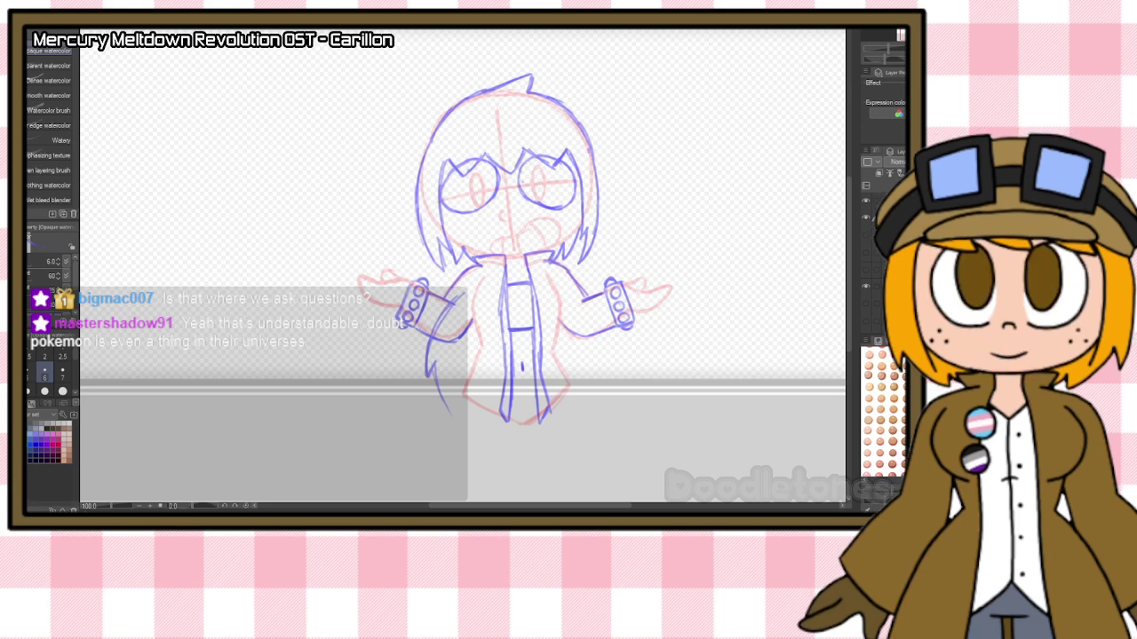
{"action": "scroll", "coordinate": [584, 299], "scroll_direction": "up", "scroll_amount": 3}
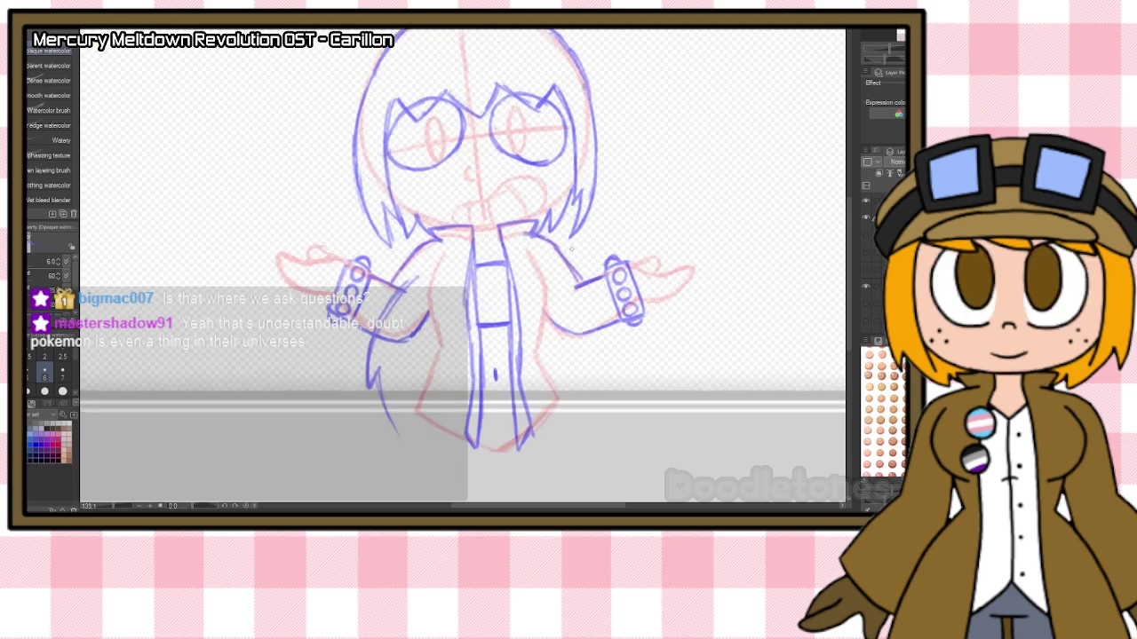
{"action": "scroll", "coordinate": [605, 182], "scroll_direction": "down", "scroll_amount": 3}
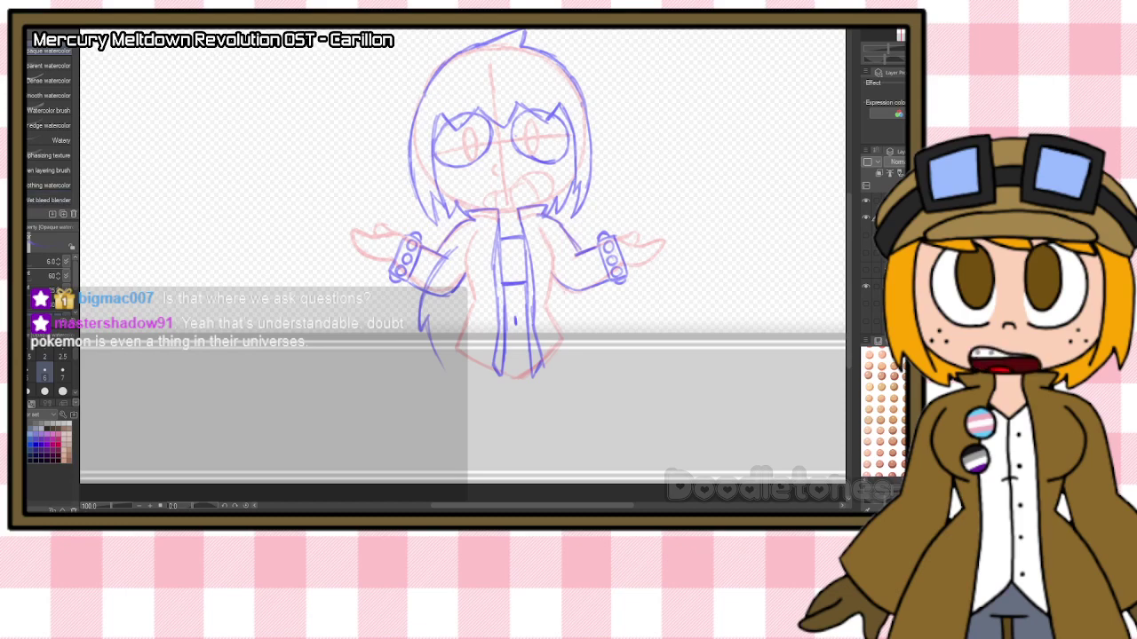
Switch to the browser, look over the DDCD Episode 12 YouTube page, highlight its title, and return to the drawing.
{"action": "mouse_move", "coordinate": [26, 18]}
{"action": "left_mouse_down"}
{"action": "mouse_move", "coordinate": [371, 17]}
{"action": "mouse_move", "coordinate": [458, 32]}
{"action": "mouse_move", "coordinate": [480, 17]}
{"action": "left_mouse_up"}
{"action": "left_click_drag", "start_coordinate": [181, 455], "coordinate": [320, 408]}
{"action": "scroll", "coordinate": [471, 338], "scroll_direction": "down", "scroll_amount": 3}
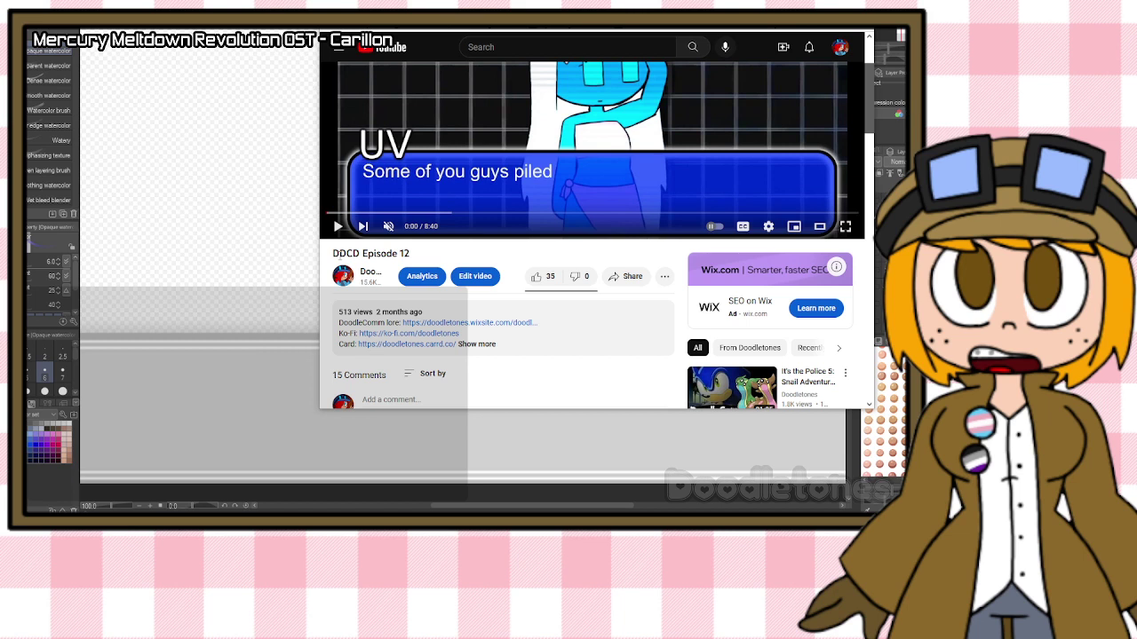
{"action": "left_click_drag", "start_coordinate": [339, 253], "coordinate": [377, 253]}
{"action": "left_click", "coordinate": [377, 256]}
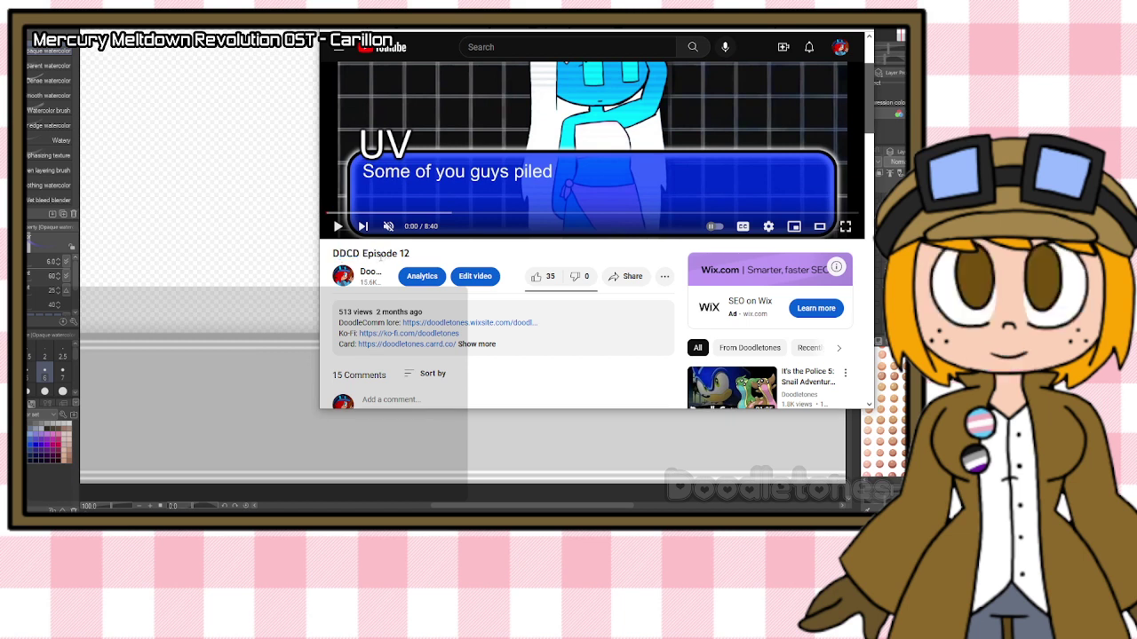
{"action": "left_click_drag", "start_coordinate": [339, 255], "coordinate": [407, 255]}
{"action": "left_click", "coordinate": [406, 255]}
{"action": "scroll", "coordinate": [441, 327], "scroll_direction": "down", "scroll_amount": 1}
{"action": "scroll", "coordinate": [453, 331], "scroll_direction": "up", "scroll_amount": 2}
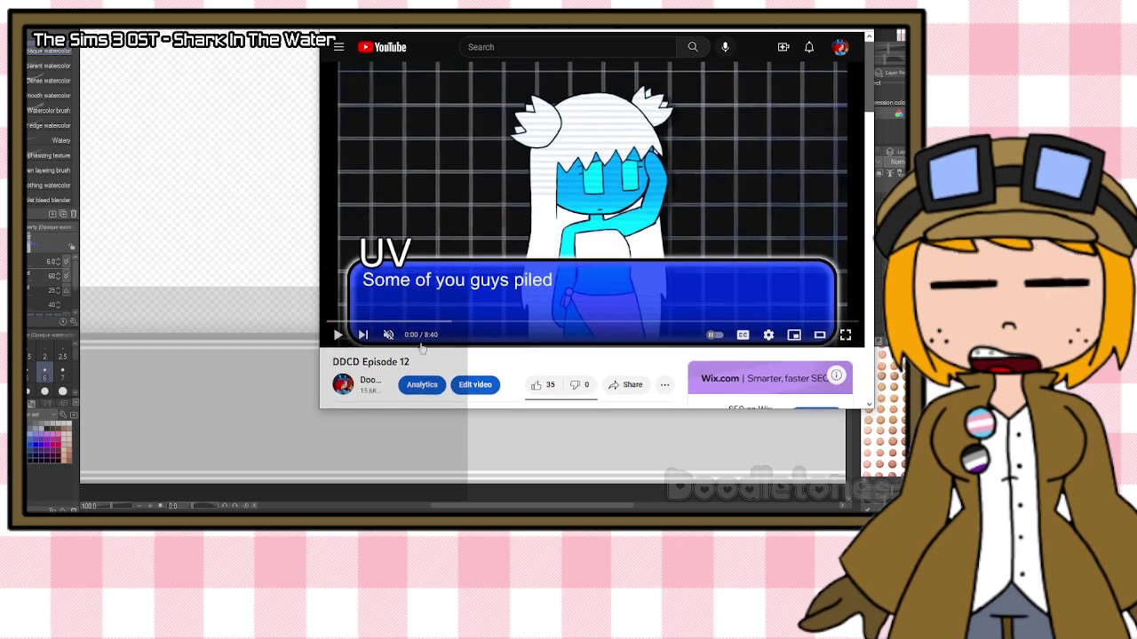
{"action": "scroll", "coordinate": [417, 337], "scroll_direction": "down", "scroll_amount": 3}
{"action": "scroll", "coordinate": [422, 360], "scroll_direction": "up", "scroll_amount": 4}
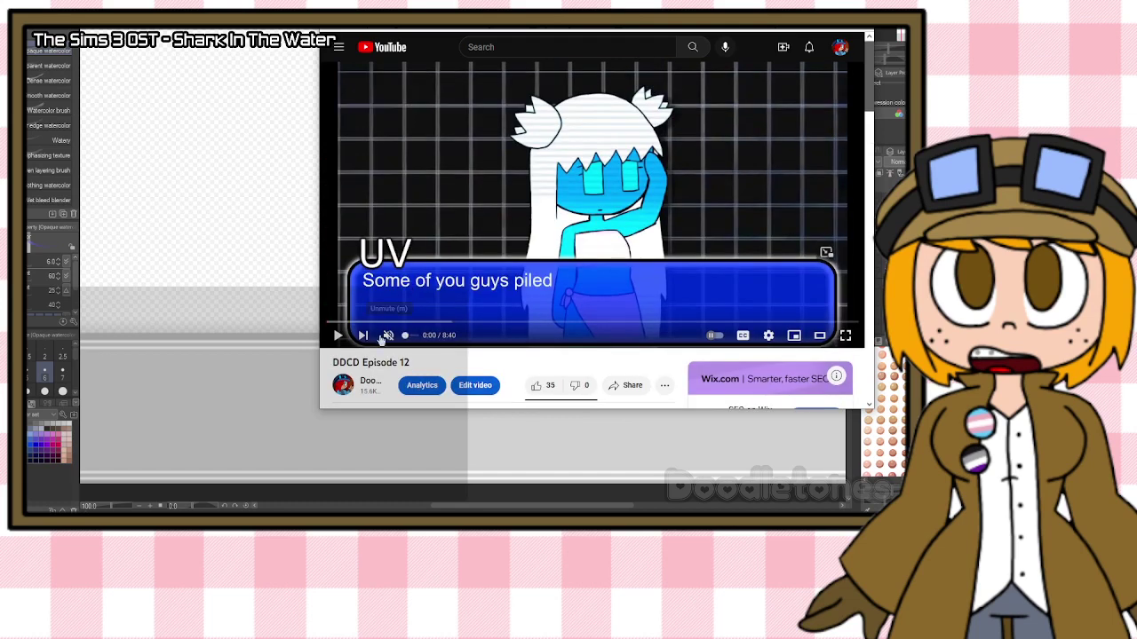
{"action": "left_click_drag", "start_coordinate": [334, 362], "coordinate": [411, 362]}
{"action": "scroll", "coordinate": [433, 348], "scroll_direction": "down", "scroll_amount": 2}
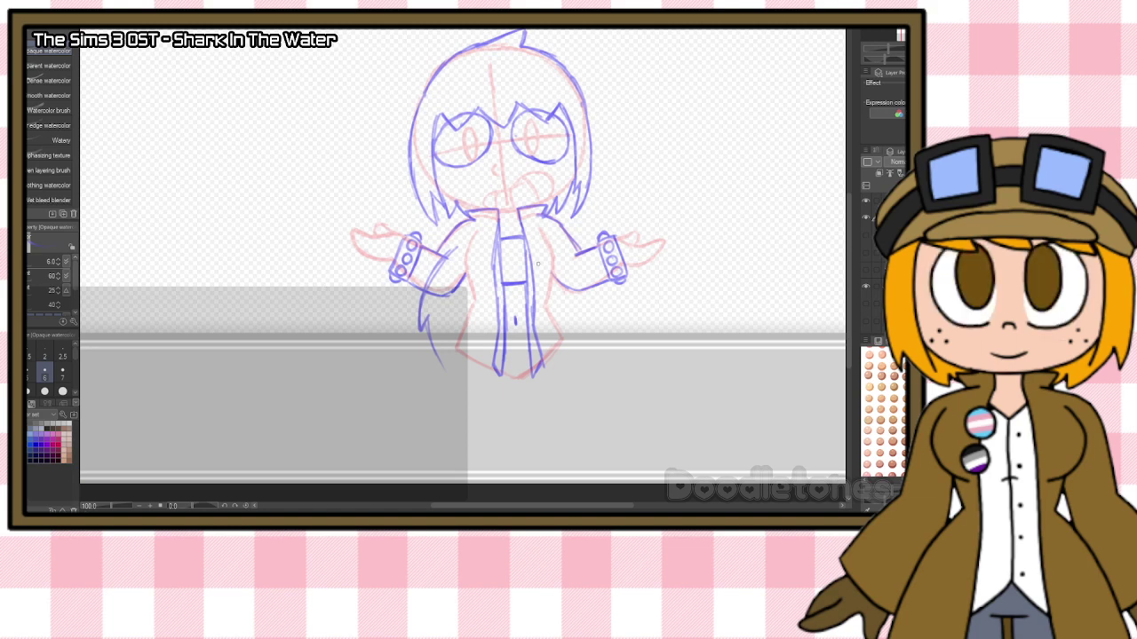
Hide the shrugging sketch and guide, show the hand-on-chin pose guide, and add a new sketch layer.
{"action": "scroll", "coordinate": [785, 203], "scroll_direction": "up", "scroll_amount": 1}
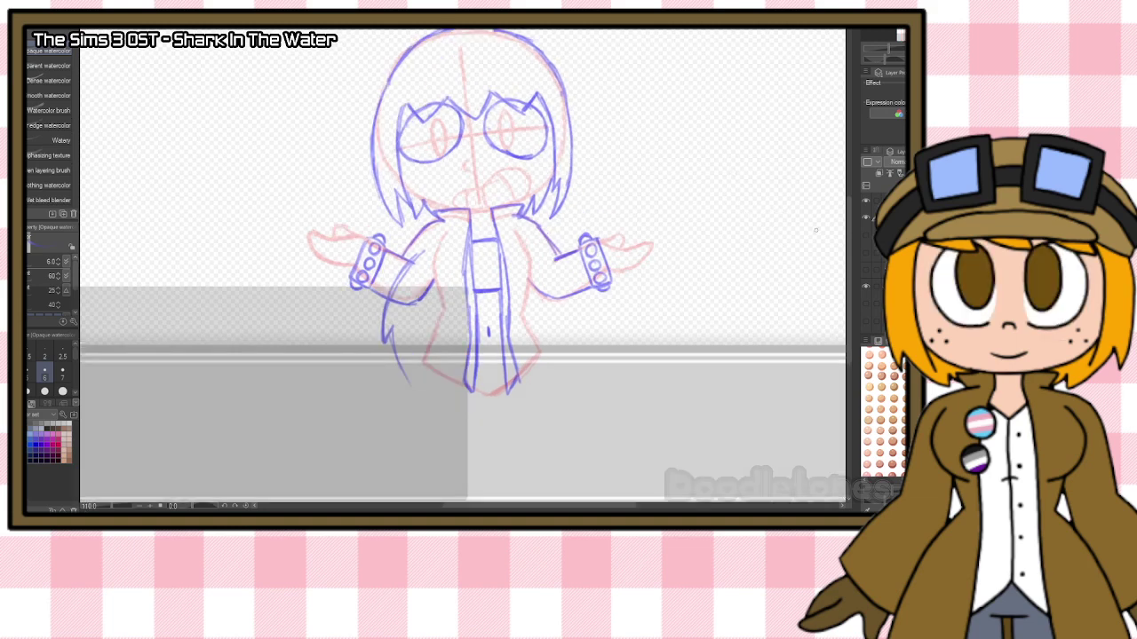
{"action": "left_click_drag", "start_coordinate": [848, 237], "coordinate": [847, 212]}
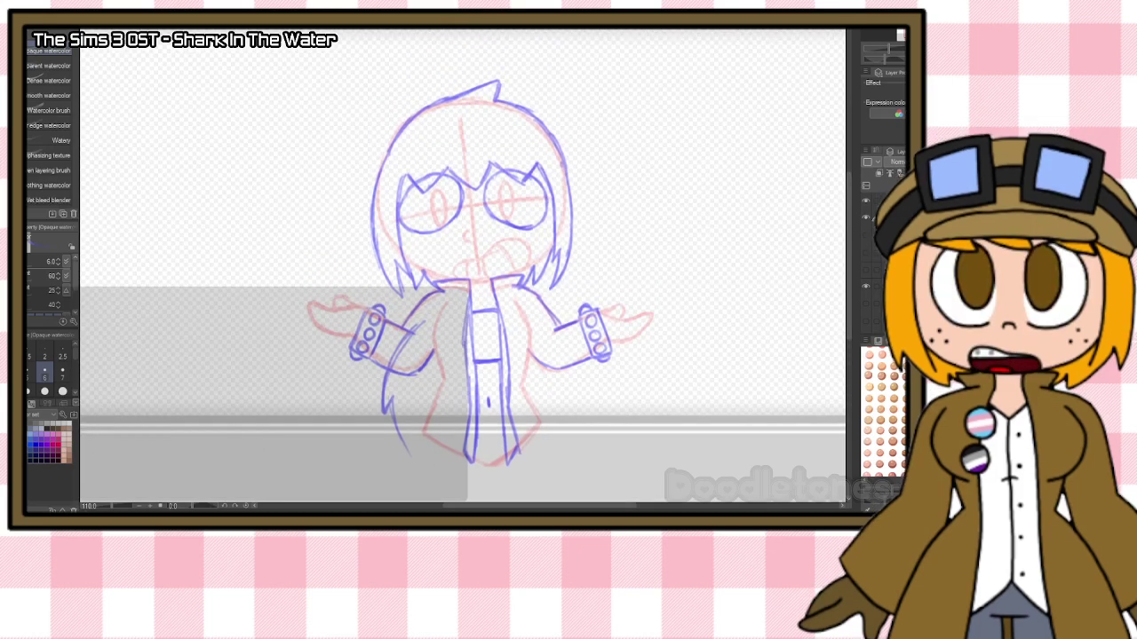
{"action": "left_click", "coordinate": [866, 220]}
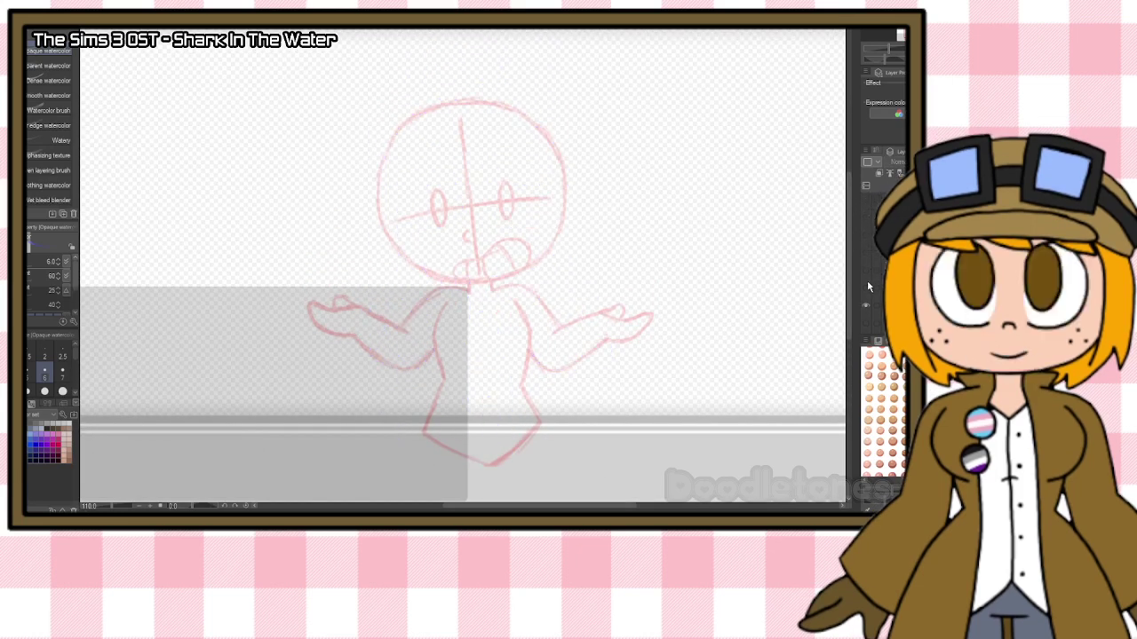
{"action": "left_click", "coordinate": [866, 305]}
{"action": "left_click", "coordinate": [865, 259]}
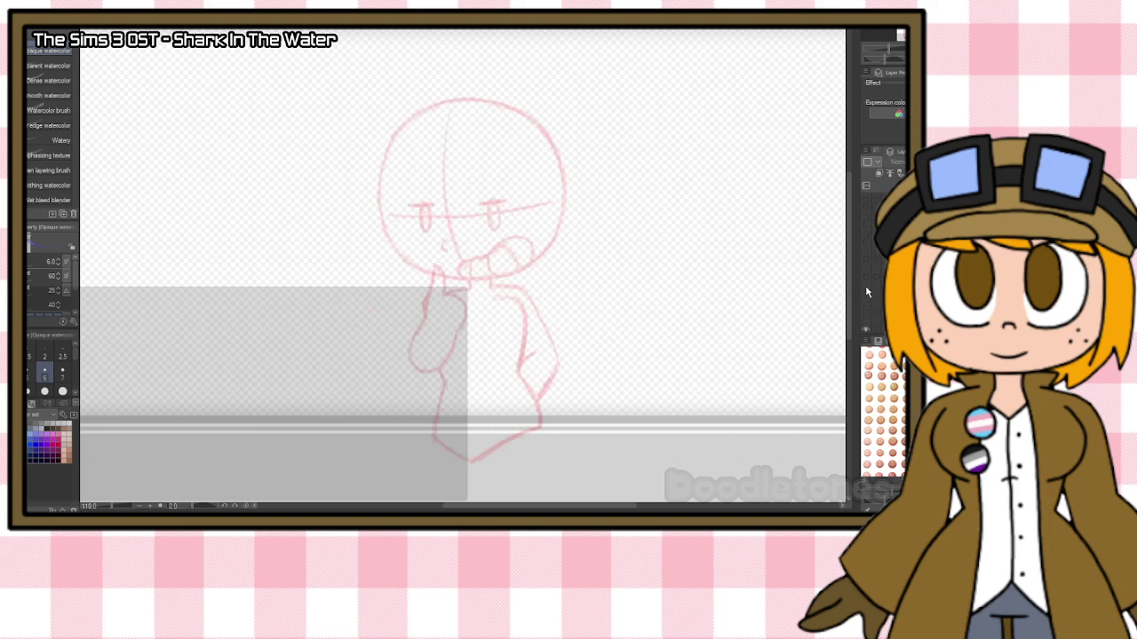
{"action": "scroll", "coordinate": [867, 285], "scroll_direction": "up", "scroll_amount": 1}
{"action": "key", "text": "ctrl+shift+n"}
Draw two round glasses lenses over the guide's eyes and a small angular mark on each cheek.
{"action": "scroll", "coordinate": [482, 153], "scroll_direction": "up", "scroll_amount": 3}
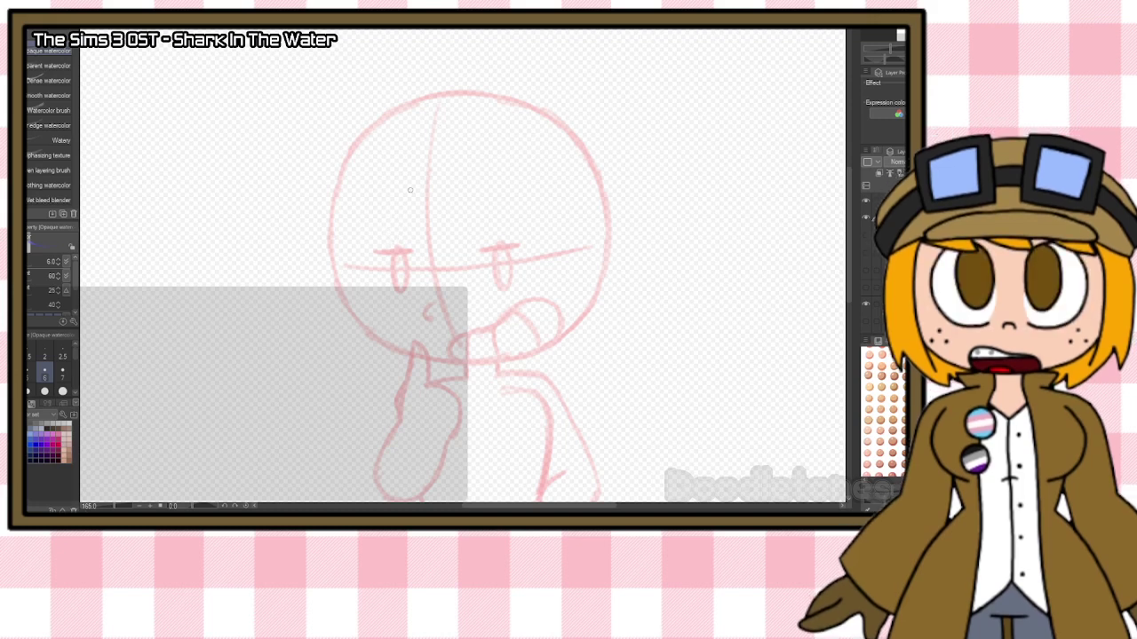
{"action": "mouse_move", "coordinate": [380, 231]}
{"action": "left_mouse_down"}
{"action": "mouse_move", "coordinate": [345, 251]}
{"action": "mouse_move", "coordinate": [352, 295]}
{"action": "mouse_move", "coordinate": [395, 307]}
{"action": "mouse_move", "coordinate": [416, 298]}
{"action": "left_mouse_up"}
{"action": "mouse_move", "coordinate": [361, 249]}
{"action": "left_mouse_down"}
{"action": "mouse_move", "coordinate": [408, 230]}
{"action": "mouse_move", "coordinate": [426, 240]}
{"action": "mouse_move", "coordinate": [415, 295]}
{"action": "left_mouse_up"}
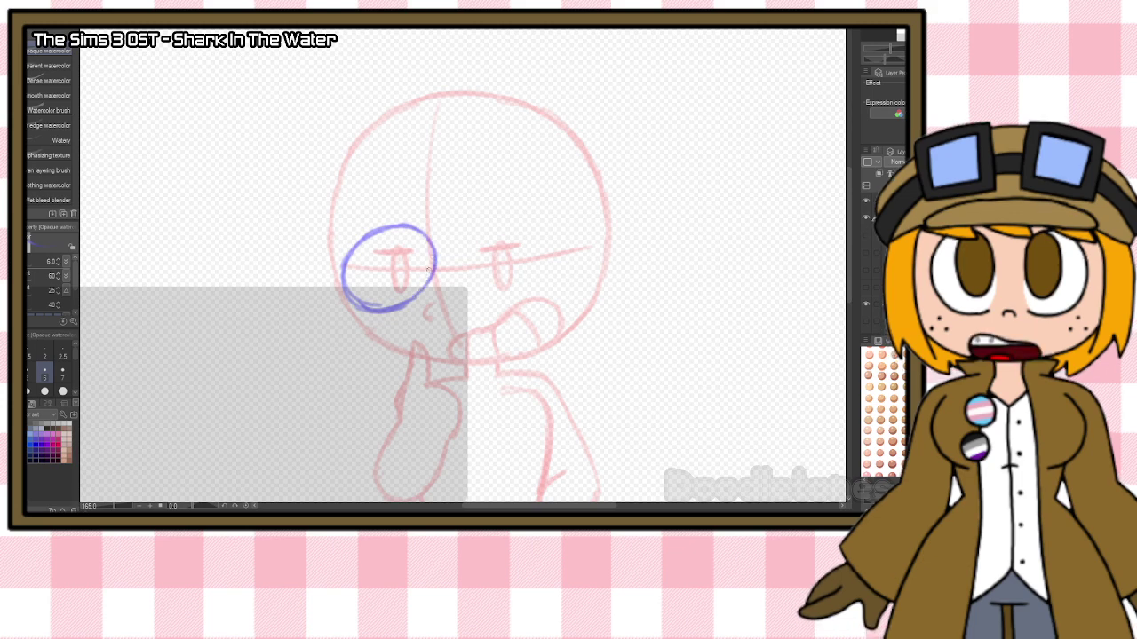
{"action": "mouse_move", "coordinate": [499, 222]}
{"action": "left_mouse_down"}
{"action": "mouse_move", "coordinate": [453, 259]}
{"action": "mouse_move", "coordinate": [471, 289]}
{"action": "mouse_move", "coordinate": [523, 297]}
{"action": "left_mouse_up"}
{"action": "left_click_drag", "start_coordinate": [458, 277], "coordinate": [521, 299]}
{"action": "mouse_move", "coordinate": [463, 227]}
{"action": "left_mouse_down"}
{"action": "mouse_move", "coordinate": [537, 238]}
{"action": "mouse_move", "coordinate": [549, 256]}
{"action": "mouse_move", "coordinate": [544, 286]}
{"action": "mouse_move", "coordinate": [519, 296]}
{"action": "mouse_move", "coordinate": [559, 278]}
{"action": "mouse_move", "coordinate": [575, 300]}
{"action": "mouse_move", "coordinate": [550, 294]}
{"action": "mouse_move", "coordinate": [569, 300]}
{"action": "left_mouse_up"}
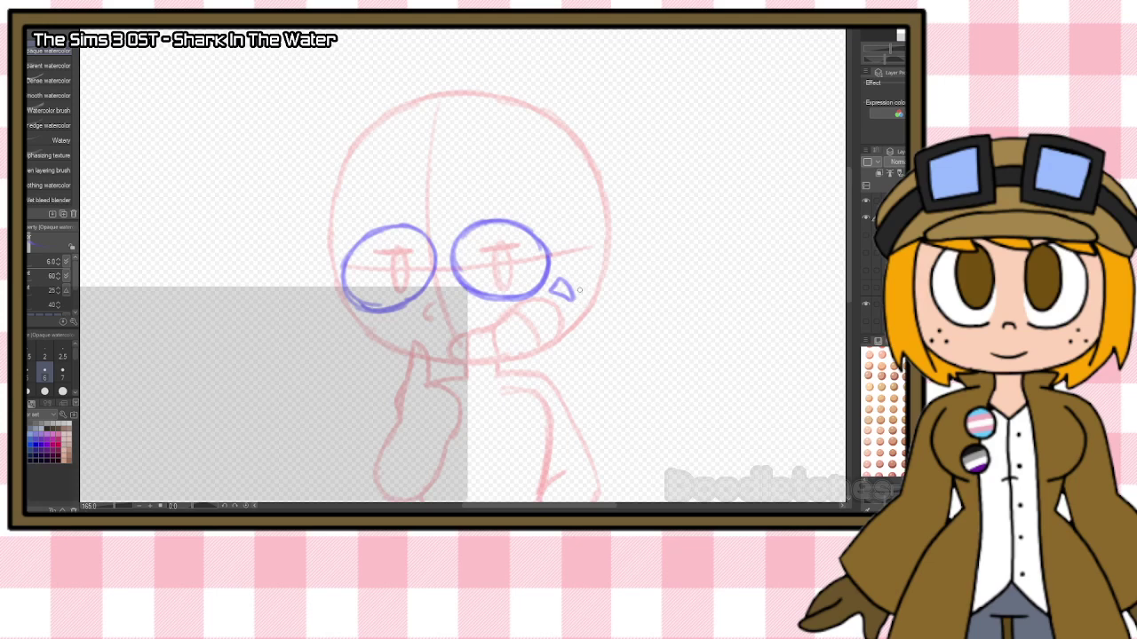
{"action": "mouse_move", "coordinate": [375, 318]}
{"action": "left_mouse_down"}
{"action": "mouse_move", "coordinate": [395, 323]}
{"action": "mouse_move", "coordinate": [386, 341]}
{"action": "mouse_move", "coordinate": [371, 321]}
{"action": "mouse_move", "coordinate": [375, 336]}
{"action": "left_mouse_up"}
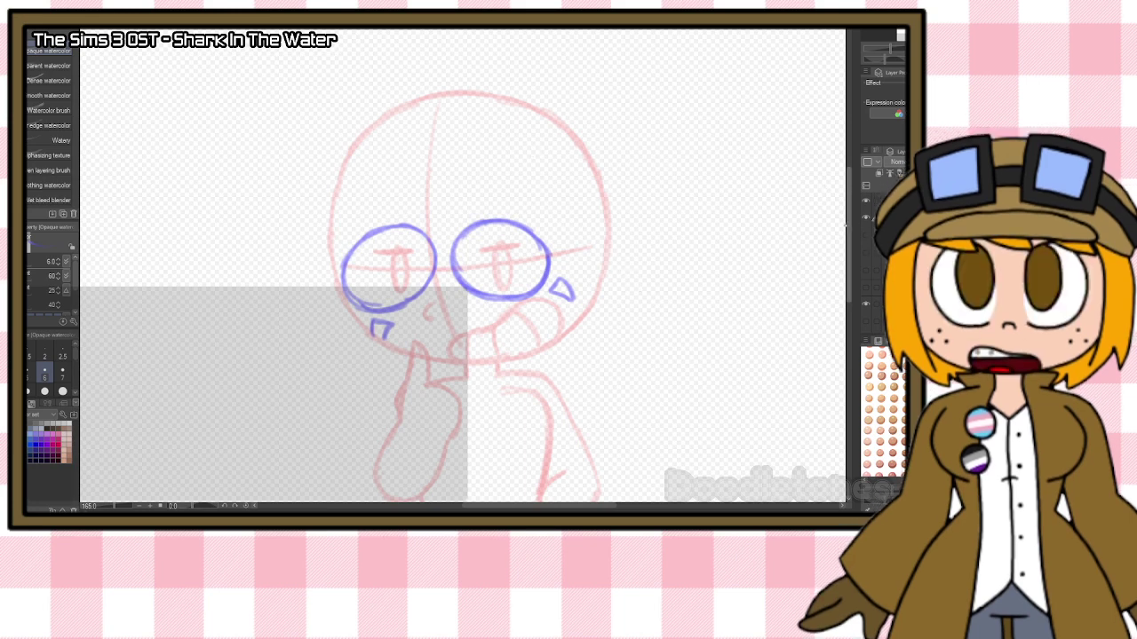
Draw the hair's upper side edge and jagged, spiky bangs across the forehead over the glasses.
{"action": "scroll", "coordinate": [494, 279], "scroll_direction": "down", "scroll_amount": 1}
{"action": "left_click_drag", "start_coordinate": [335, 150], "coordinate": [321, 236]}
{"action": "mouse_move", "coordinate": [325, 172]}
{"action": "left_mouse_down"}
{"action": "mouse_move", "coordinate": [383, 222]}
{"action": "mouse_move", "coordinate": [410, 187]}
{"action": "mouse_move", "coordinate": [437, 223]}
{"action": "mouse_move", "coordinate": [478, 180]}
{"action": "mouse_move", "coordinate": [517, 211]}
{"action": "mouse_move", "coordinate": [541, 181]}
{"action": "mouse_move", "coordinate": [570, 244]}
{"action": "left_mouse_up"}
Draw pointed side locks framing both sides of the face, and add the jagged hair ends beside the neck.
{"action": "left_click_drag", "start_coordinate": [579, 205], "coordinate": [586, 325]}
{"action": "mouse_move", "coordinate": [588, 273]}
{"action": "left_mouse_down"}
{"action": "mouse_move", "coordinate": [584, 336]}
{"action": "mouse_move", "coordinate": [597, 310]}
{"action": "left_mouse_up"}
{"action": "mouse_move", "coordinate": [601, 161]}
{"action": "left_mouse_down"}
{"action": "mouse_move", "coordinate": [617, 224]}
{"action": "mouse_move", "coordinate": [592, 355]}
{"action": "left_mouse_up"}
{"action": "left_click_drag", "start_coordinate": [604, 309], "coordinate": [590, 354]}
{"action": "mouse_move", "coordinate": [332, 239]}
{"action": "left_mouse_down"}
{"action": "mouse_move", "coordinate": [334, 307]}
{"action": "mouse_move", "coordinate": [358, 364]}
{"action": "left_mouse_up"}
{"action": "mouse_move", "coordinate": [367, 310]}
{"action": "left_mouse_down"}
{"action": "mouse_move", "coordinate": [385, 346]}
{"action": "mouse_move", "coordinate": [369, 341]}
{"action": "mouse_move", "coordinate": [377, 379]}
{"action": "left_mouse_up"}
{"action": "left_click_drag", "start_coordinate": [340, 324], "coordinate": [373, 381]}
{"action": "left_click_drag", "start_coordinate": [380, 342], "coordinate": [375, 382]}
{"action": "mouse_move", "coordinate": [582, 293]}
{"action": "left_mouse_down"}
{"action": "mouse_move", "coordinate": [549, 349]}
{"action": "mouse_move", "coordinate": [519, 348]}
{"action": "left_mouse_up"}
{"action": "mouse_move", "coordinate": [375, 318]}
{"action": "left_mouse_down"}
{"action": "mouse_move", "coordinate": [406, 354]}
{"action": "mouse_move", "coordinate": [467, 352]}
{"action": "left_mouse_up"}
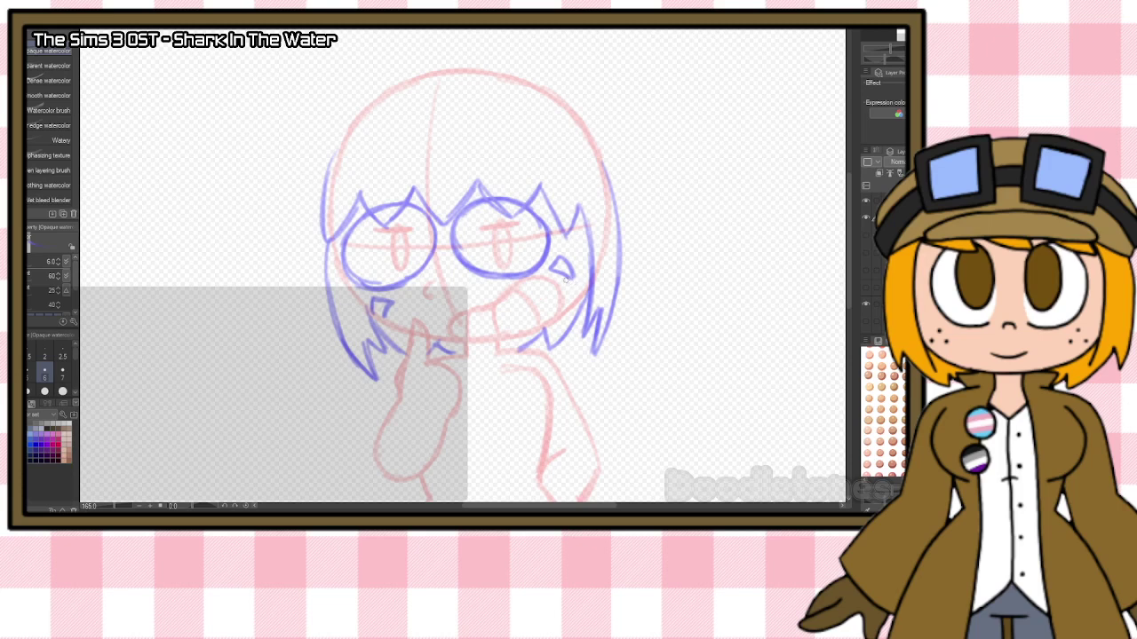
Outline the crown of the hair around the head guide, with a pointed tuft sticking out at the upper side.
{"action": "mouse_move", "coordinate": [415, 75]}
{"action": "left_mouse_down"}
{"action": "mouse_move", "coordinate": [343, 82]}
{"action": "mouse_move", "coordinate": [373, 103]}
{"action": "mouse_move", "coordinate": [357, 82]}
{"action": "mouse_move", "coordinate": [329, 149]}
{"action": "left_mouse_up"}
{"action": "left_click_drag", "start_coordinate": [363, 107], "coordinate": [322, 199]}
{"action": "mouse_move", "coordinate": [414, 78]}
{"action": "left_mouse_down"}
{"action": "mouse_move", "coordinate": [487, 68]}
{"action": "mouse_move", "coordinate": [412, 81]}
{"action": "mouse_move", "coordinate": [529, 84]}
{"action": "left_mouse_up"}
{"action": "left_click_drag", "start_coordinate": [462, 67], "coordinate": [564, 105]}
{"action": "left_click_drag", "start_coordinate": [511, 74], "coordinate": [573, 115]}
{"action": "mouse_move", "coordinate": [463, 69]}
{"action": "left_mouse_down"}
{"action": "mouse_move", "coordinate": [524, 80]}
{"action": "mouse_move", "coordinate": [495, 74]}
{"action": "mouse_move", "coordinate": [581, 117]}
{"action": "mouse_move", "coordinate": [613, 190]}
{"action": "left_mouse_up"}
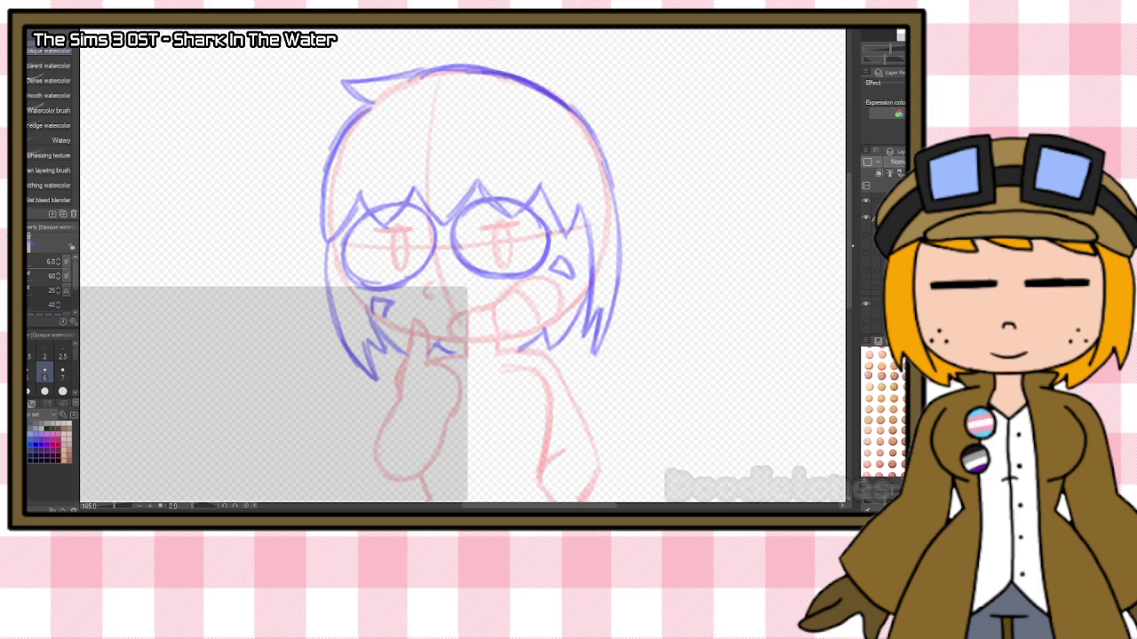
Draw the outer curve with a pointed notch beside the torso, plus the adjacent collar flap and long front garment edge.
{"action": "left_click_drag", "start_coordinate": [848, 255], "coordinate": [846, 285]}
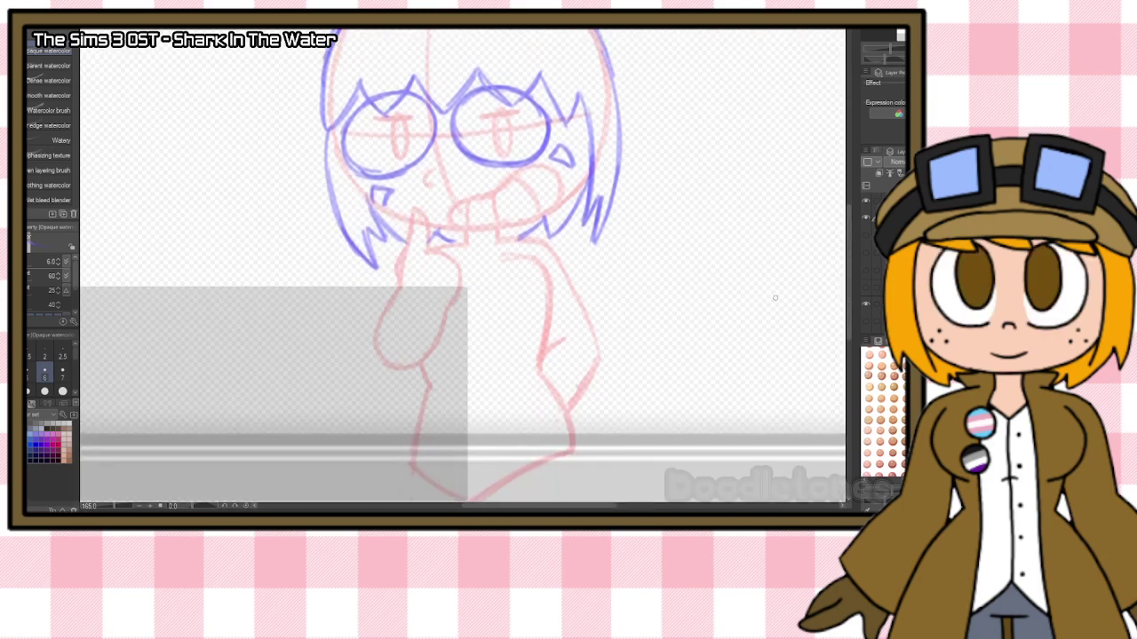
{"action": "mouse_move", "coordinate": [520, 238]}
{"action": "left_mouse_down"}
{"action": "mouse_move", "coordinate": [650, 347]}
{"action": "mouse_move", "coordinate": [624, 424]}
{"action": "mouse_move", "coordinate": [586, 479]}
{"action": "left_mouse_up"}
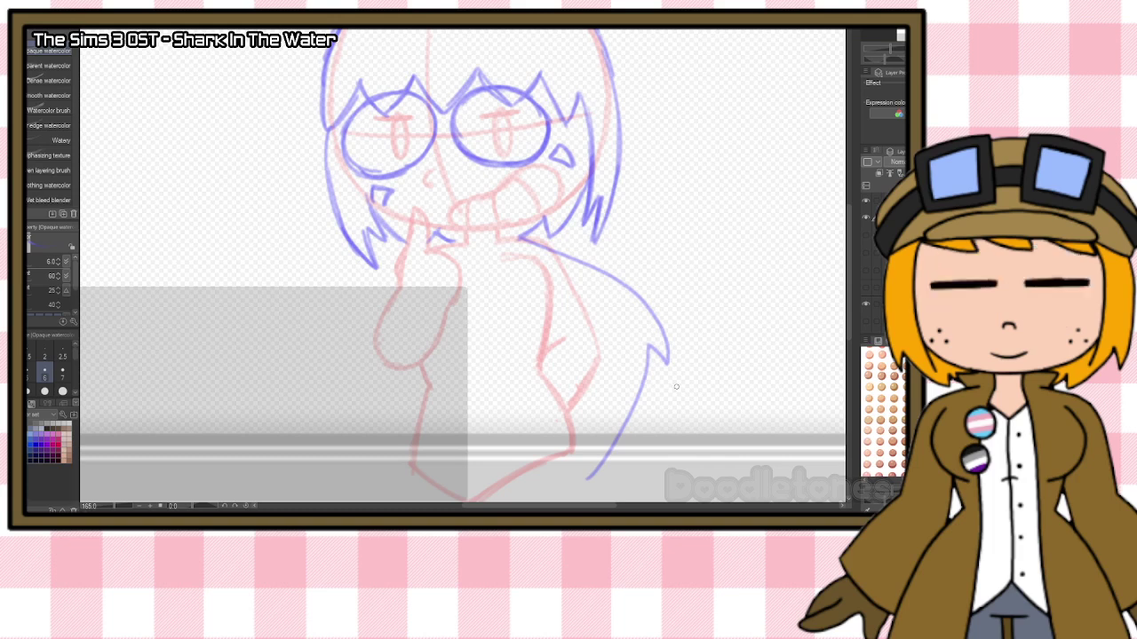
{"action": "mouse_move", "coordinate": [500, 227]}
{"action": "left_mouse_down"}
{"action": "mouse_move", "coordinate": [493, 241]}
{"action": "mouse_move", "coordinate": [518, 229]}
{"action": "mouse_move", "coordinate": [526, 238]}
{"action": "mouse_move", "coordinate": [491, 404]}
{"action": "mouse_move", "coordinate": [505, 480]}
{"action": "left_mouse_up"}
{"action": "left_click_drag", "start_coordinate": [494, 387], "coordinate": [507, 490]}
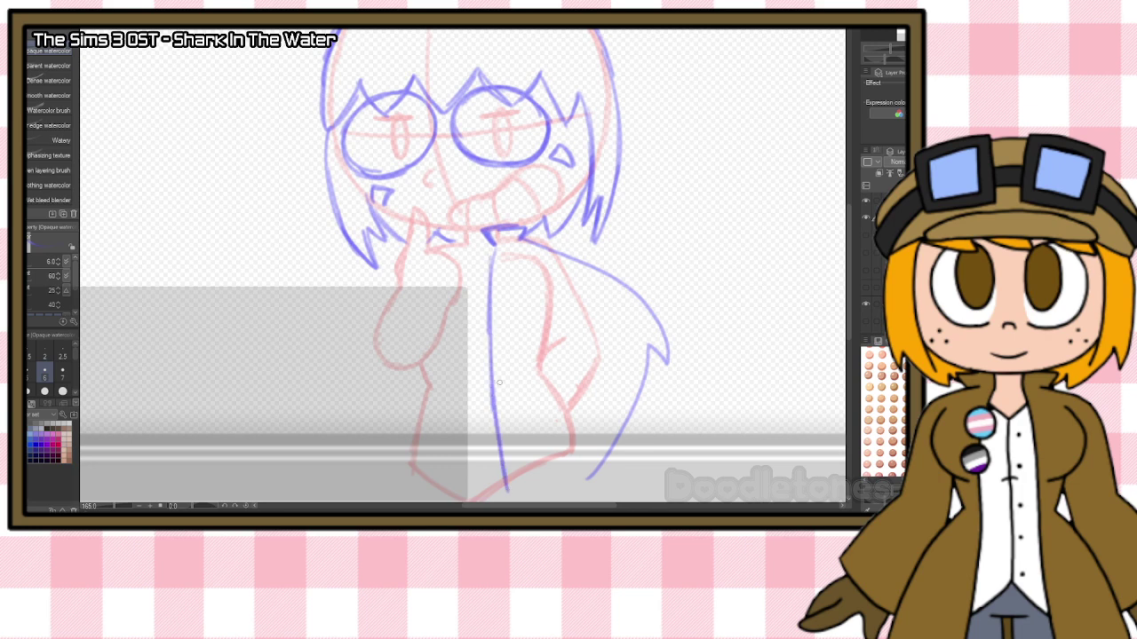
Draw the opposite collar flap and the doubled edge lines of the long front strip running down the torso.
{"action": "mouse_move", "coordinate": [460, 232]}
{"action": "left_mouse_down"}
{"action": "mouse_move", "coordinate": [441, 233]}
{"action": "mouse_move", "coordinate": [441, 246]}
{"action": "mouse_move", "coordinate": [459, 232]}
{"action": "mouse_move", "coordinate": [449, 391]}
{"action": "left_mouse_up"}
{"action": "left_click_drag", "start_coordinate": [457, 325], "coordinate": [440, 469]}
{"action": "left_click_drag", "start_coordinate": [449, 382], "coordinate": [437, 496]}
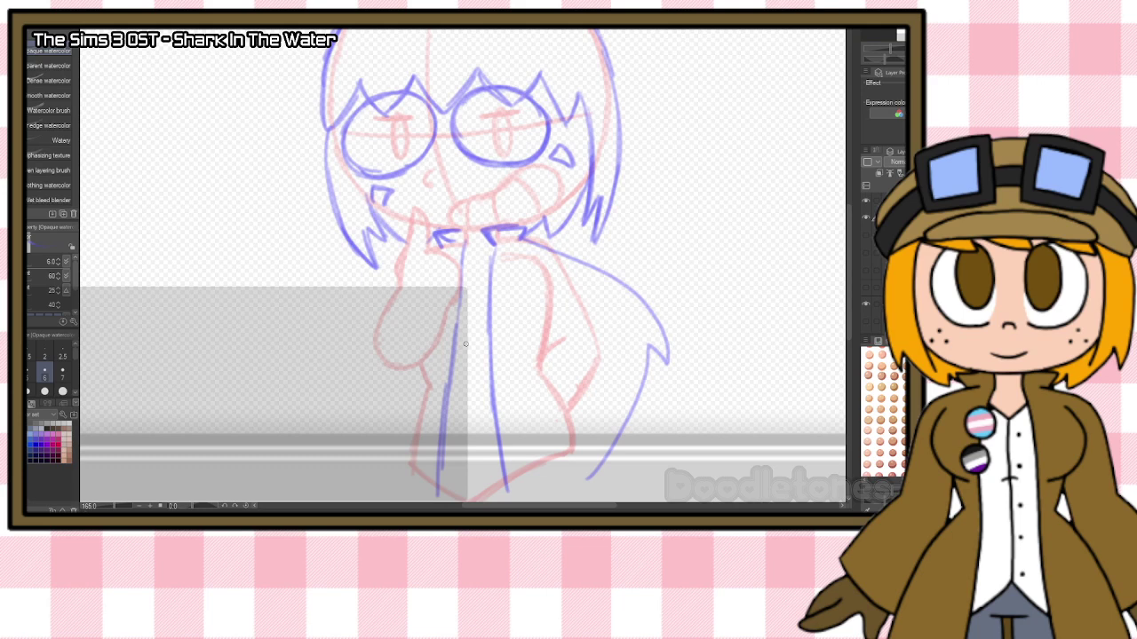
{"action": "left_click_drag", "start_coordinate": [463, 264], "coordinate": [444, 494]}
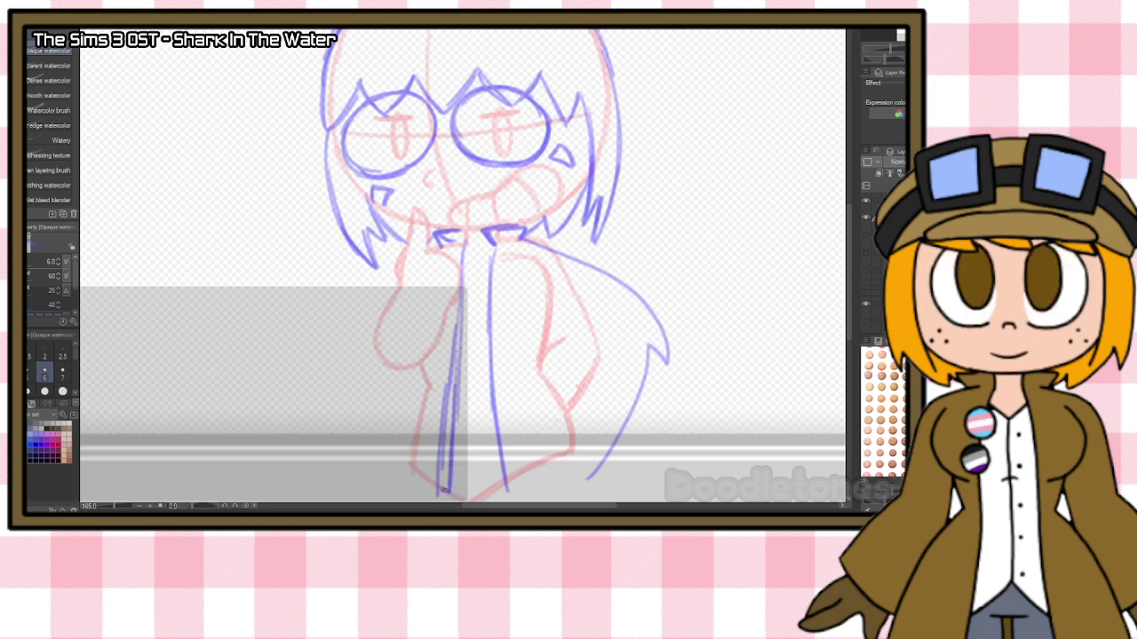
Double the other front strip's edge, then add two short horizontal lines between the strips and a small navel mark below.
{"action": "mouse_move", "coordinate": [489, 260]}
{"action": "left_mouse_down"}
{"action": "mouse_move", "coordinate": [496, 499]}
{"action": "mouse_move", "coordinate": [465, 265]}
{"action": "mouse_move", "coordinate": [487, 263]}
{"action": "left_mouse_up"}
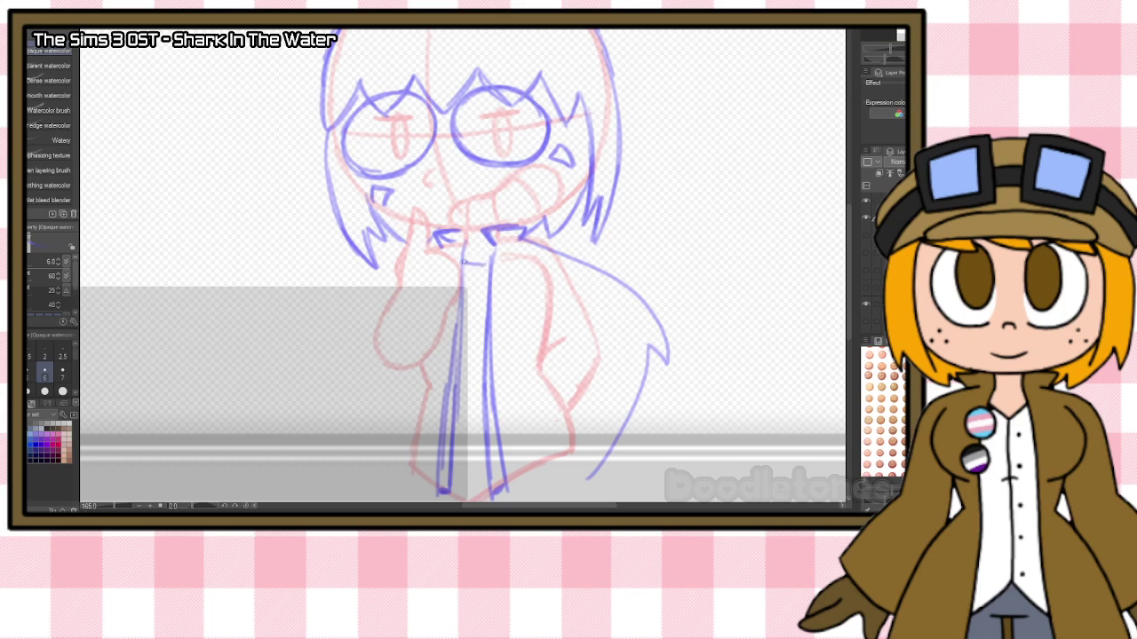
{"action": "mouse_move", "coordinate": [483, 335]}
{"action": "left_mouse_down"}
{"action": "mouse_move", "coordinate": [458, 334]}
{"action": "mouse_move", "coordinate": [485, 334]}
{"action": "left_mouse_up"}
{"action": "key", "text": "e"}
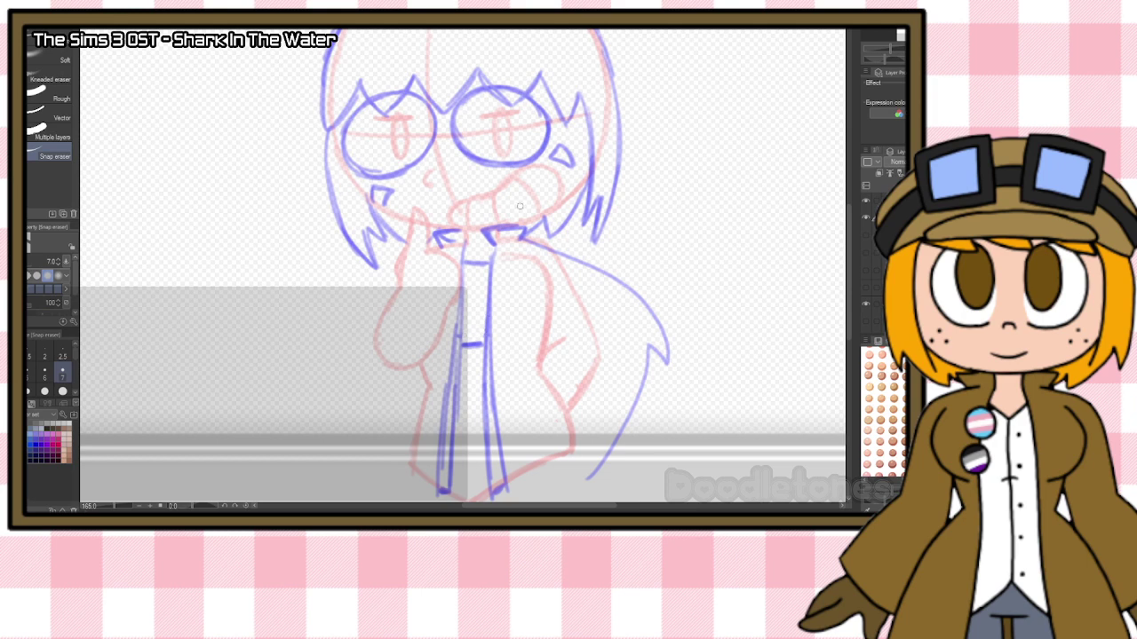
{"action": "key", "text": "b"}
{"action": "left_click_drag", "start_coordinate": [471, 396], "coordinate": [473, 412]}
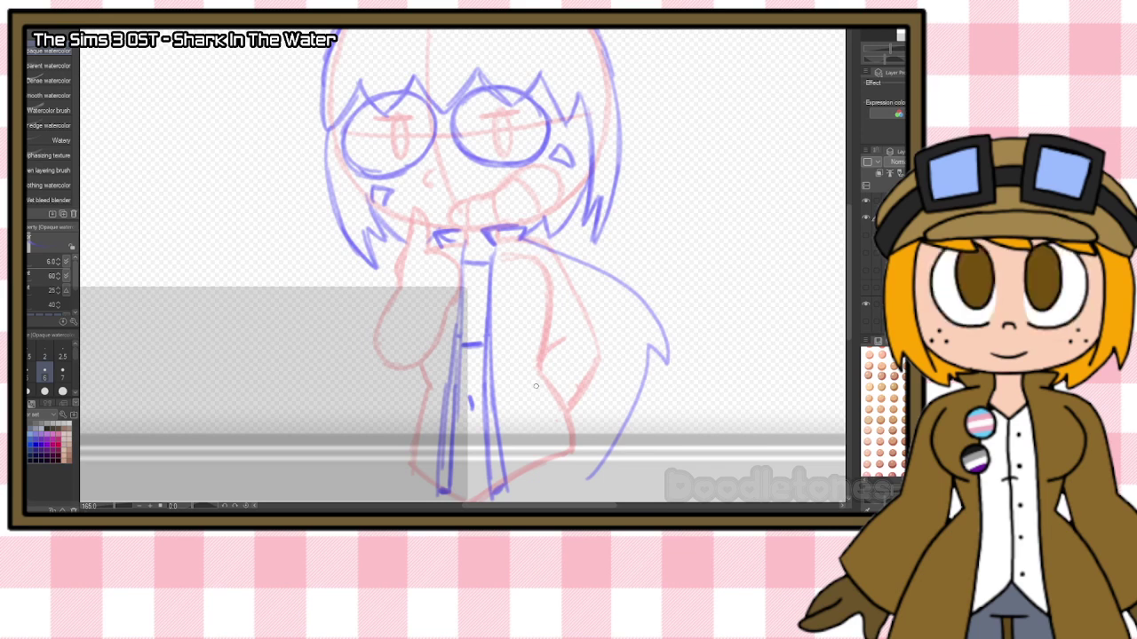
Draw a studded wristband with three circles on the raised wrist and two short marks on the hand above it.
{"action": "mouse_move", "coordinate": [383, 305]}
{"action": "left_mouse_down"}
{"action": "mouse_move", "coordinate": [436, 306]}
{"action": "mouse_move", "coordinate": [434, 339]}
{"action": "mouse_move", "coordinate": [409, 324]}
{"action": "mouse_move", "coordinate": [444, 343]}
{"action": "left_mouse_up"}
{"action": "mouse_move", "coordinate": [443, 343]}
{"action": "left_mouse_down"}
{"action": "mouse_move", "coordinate": [450, 315]}
{"action": "mouse_move", "coordinate": [446, 328]}
{"action": "mouse_move", "coordinate": [394, 302]}
{"action": "mouse_move", "coordinate": [438, 327]}
{"action": "mouse_move", "coordinate": [378, 296]}
{"action": "mouse_move", "coordinate": [436, 299]}
{"action": "mouse_move", "coordinate": [378, 307]}
{"action": "left_mouse_up"}
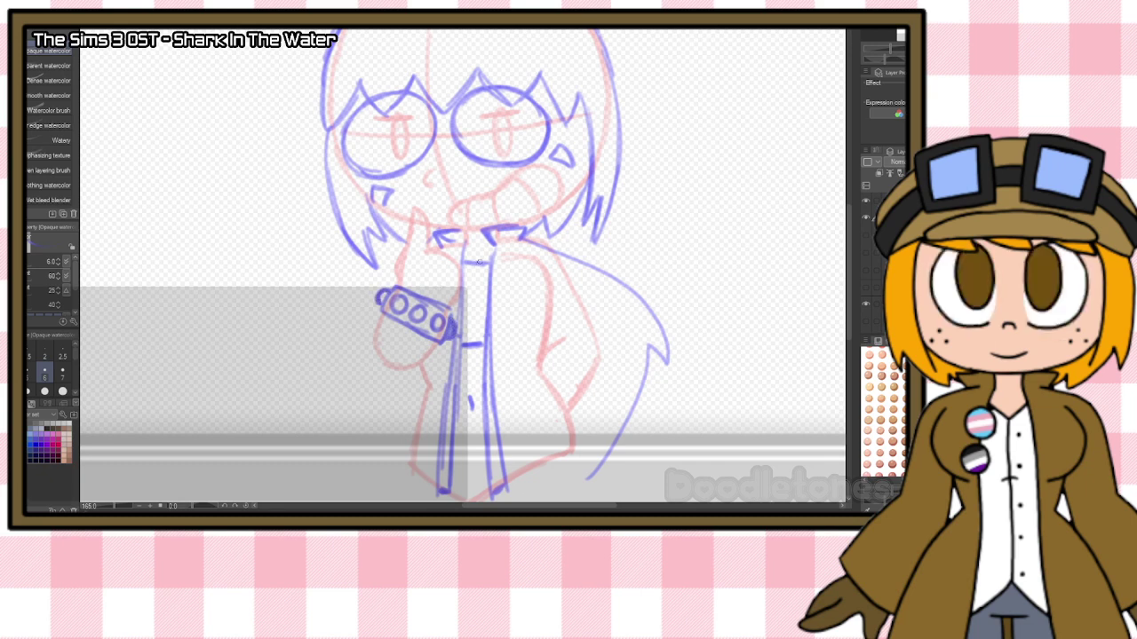
{"action": "mouse_move", "coordinate": [423, 267]}
{"action": "left_mouse_down"}
{"action": "mouse_move", "coordinate": [419, 278]}
{"action": "mouse_move", "coordinate": [435, 284]}
{"action": "left_mouse_up"}
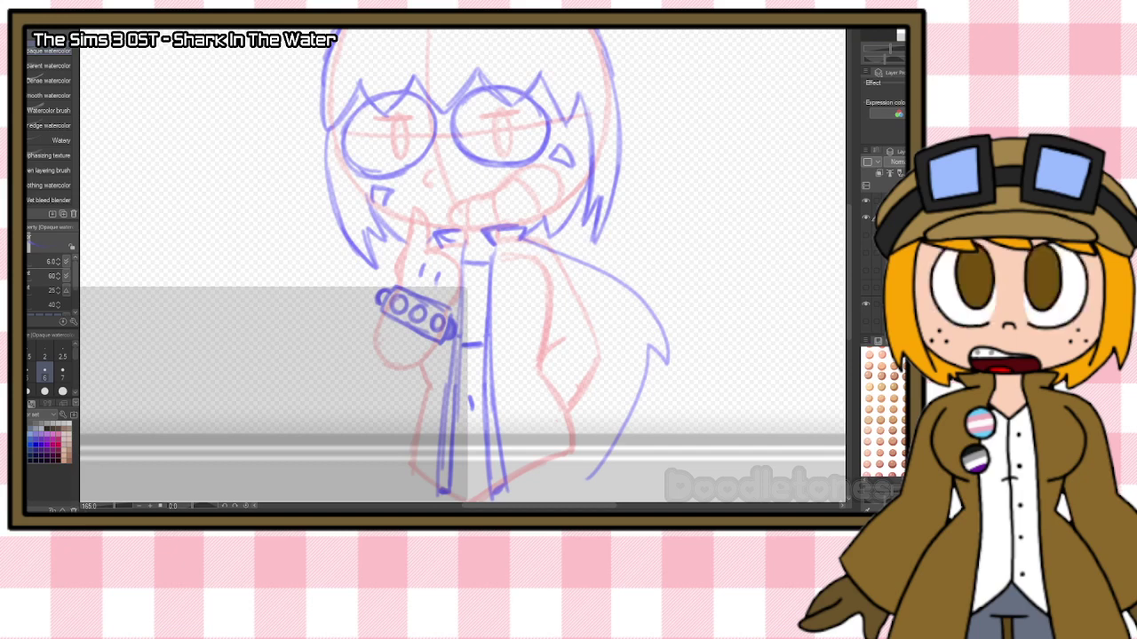
Hide the hand-on-chin pose's layers and show the guide and sketch layers of the pose with one arm folded and one extended.
{"action": "scroll", "coordinate": [409, 276], "scroll_direction": "down", "scroll_amount": 4}
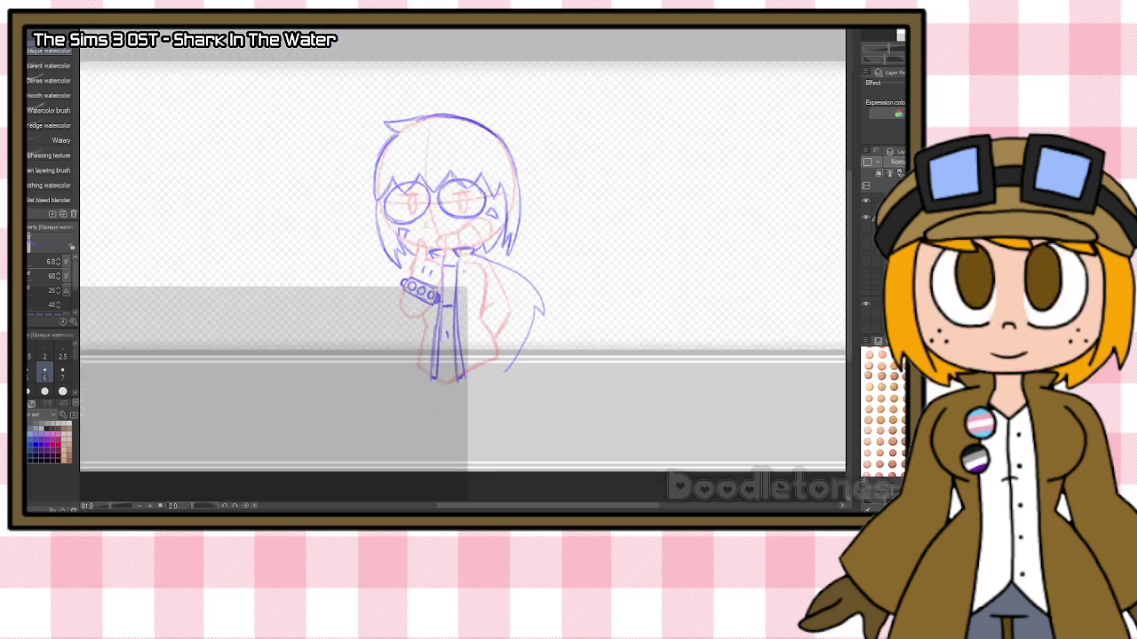
{"action": "scroll", "coordinate": [572, 249], "scroll_direction": "up", "scroll_amount": 1}
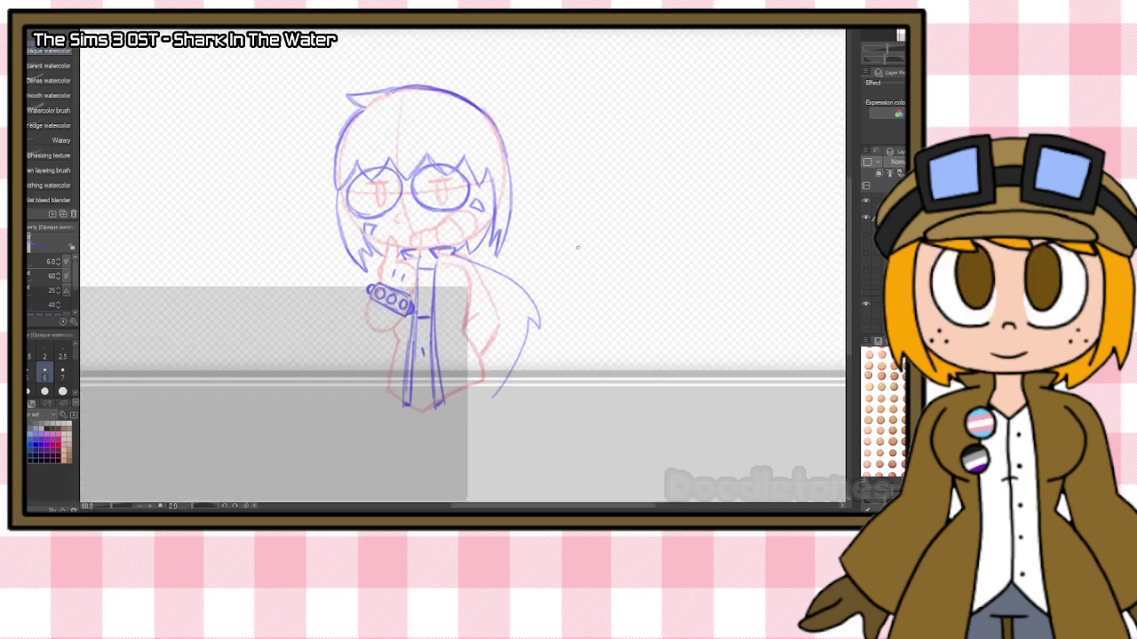
{"action": "left_click", "coordinate": [868, 218]}
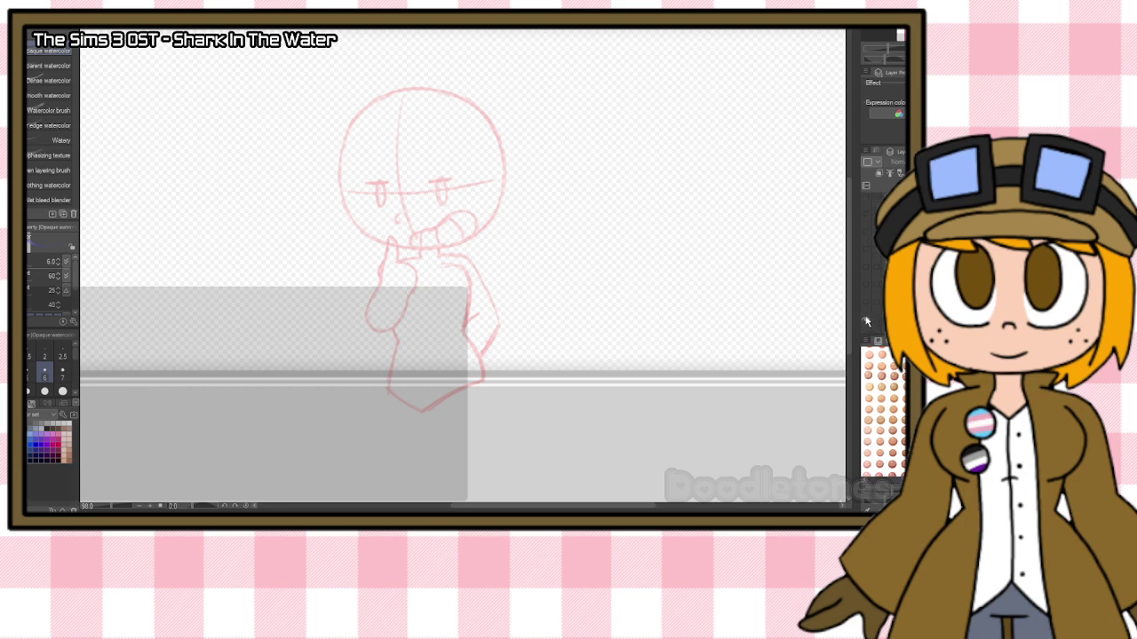
{"action": "left_click", "coordinate": [866, 329]}
{"action": "left_click", "coordinate": [867, 313]}
{"action": "scroll", "coordinate": [875, 257], "scroll_direction": "up", "scroll_amount": 1}
{"action": "left_click", "coordinate": [866, 186]}
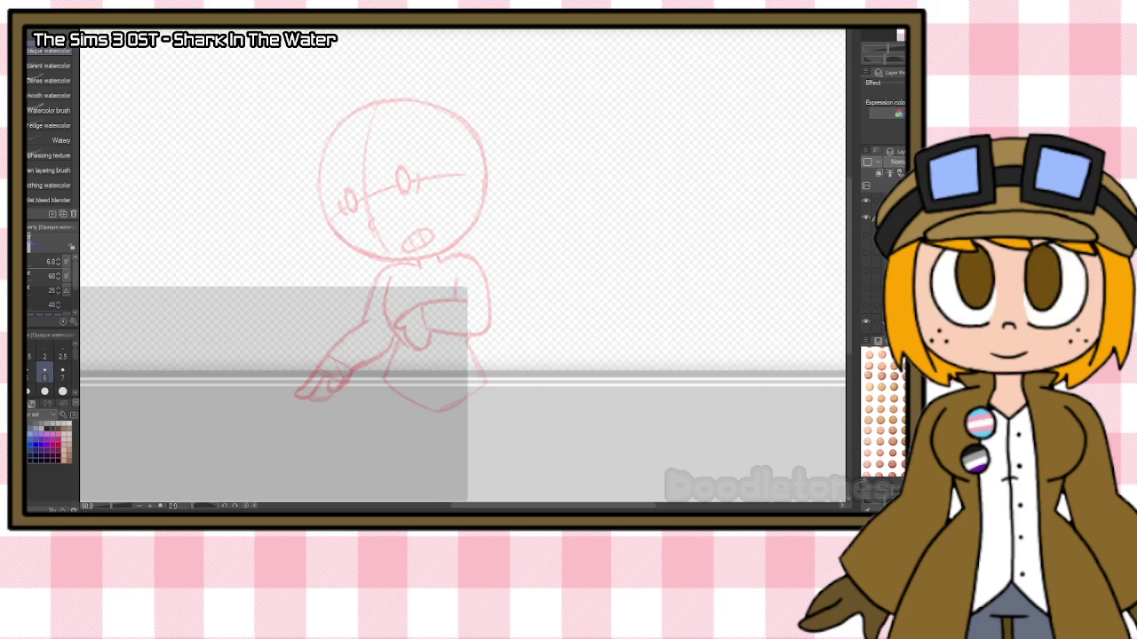
Draw a three-stud wristband on the folded arm's wrist and trace the forearm's upper and lower edges behind it.
{"action": "scroll", "coordinate": [413, 314], "scroll_direction": "up", "scroll_amount": 4}
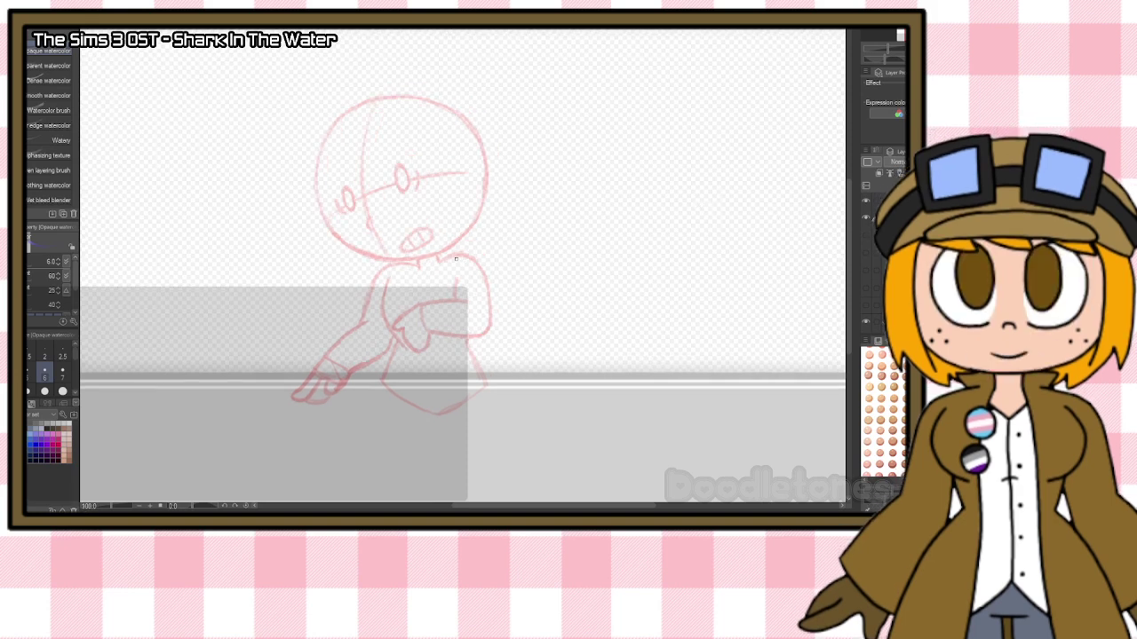
{"action": "scroll", "coordinate": [413, 315], "scroll_direction": "up", "scroll_amount": 1}
{"action": "mouse_move", "coordinate": [415, 294]}
{"action": "left_mouse_down"}
{"action": "mouse_move", "coordinate": [443, 285]}
{"action": "mouse_move", "coordinate": [466, 348]}
{"action": "left_mouse_up"}
{"action": "mouse_move", "coordinate": [416, 298]}
{"action": "left_mouse_down"}
{"action": "mouse_move", "coordinate": [441, 360]}
{"action": "mouse_move", "coordinate": [464, 359]}
{"action": "mouse_move", "coordinate": [452, 362]}
{"action": "mouse_move", "coordinate": [462, 329]}
{"action": "left_mouse_up"}
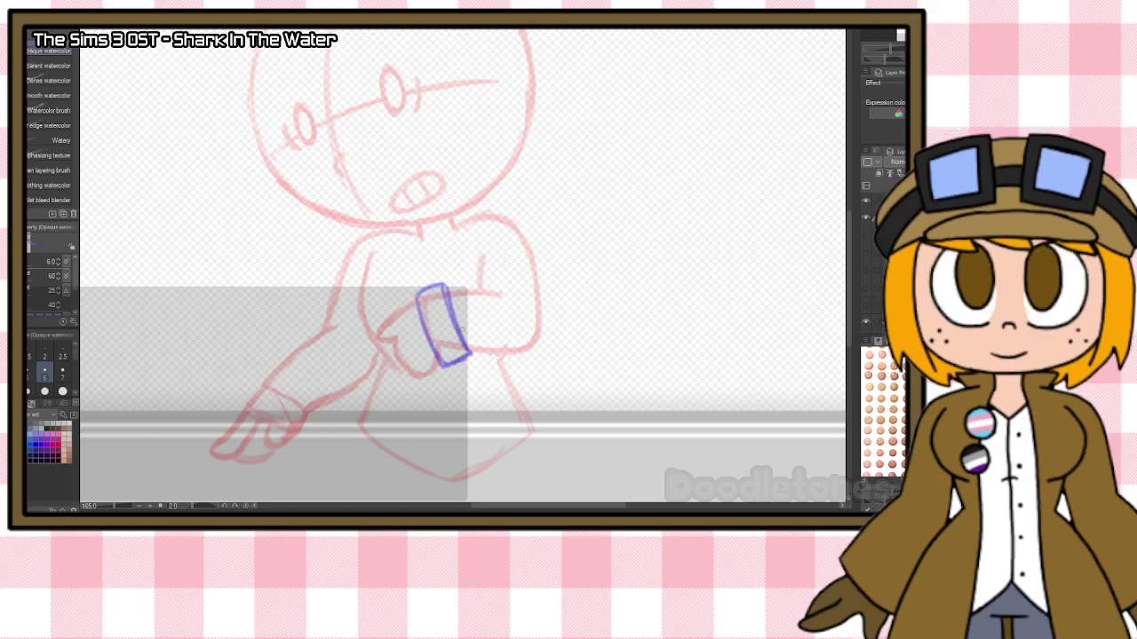
{"action": "mouse_move", "coordinate": [433, 293]}
{"action": "left_mouse_down"}
{"action": "mouse_move", "coordinate": [449, 346]}
{"action": "mouse_move", "coordinate": [427, 283]}
{"action": "mouse_move", "coordinate": [438, 289]}
{"action": "left_mouse_up"}
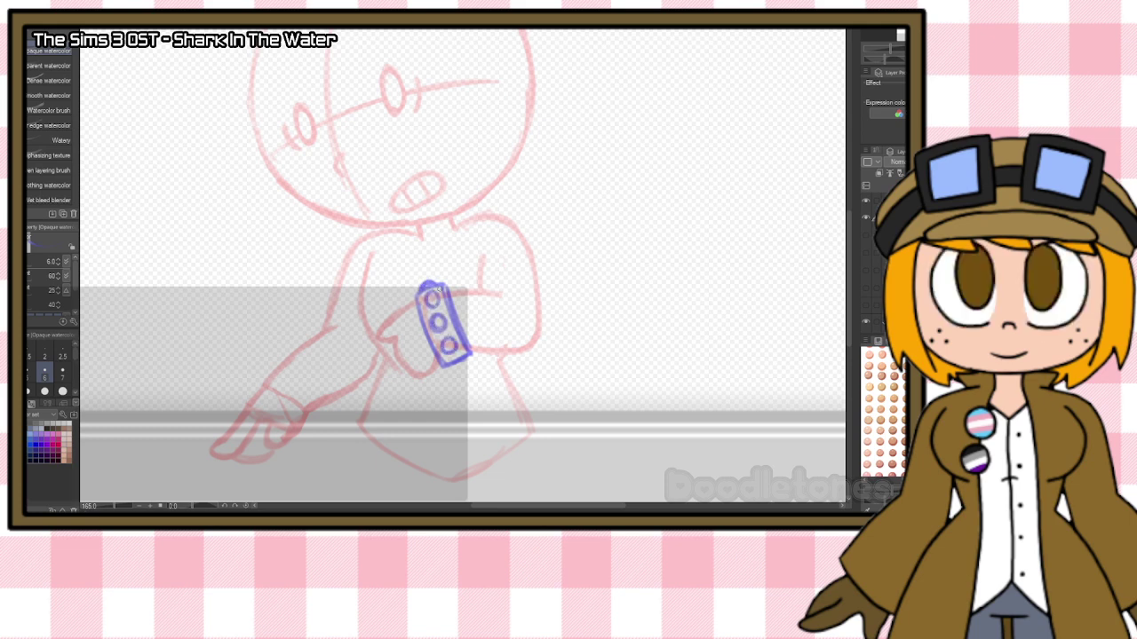
{"action": "left_click_drag", "start_coordinate": [451, 365], "coordinate": [463, 360]}
{"action": "left_click_drag", "start_coordinate": [463, 290], "coordinate": [499, 289]}
{"action": "left_click_drag", "start_coordinate": [471, 354], "coordinate": [529, 351]}
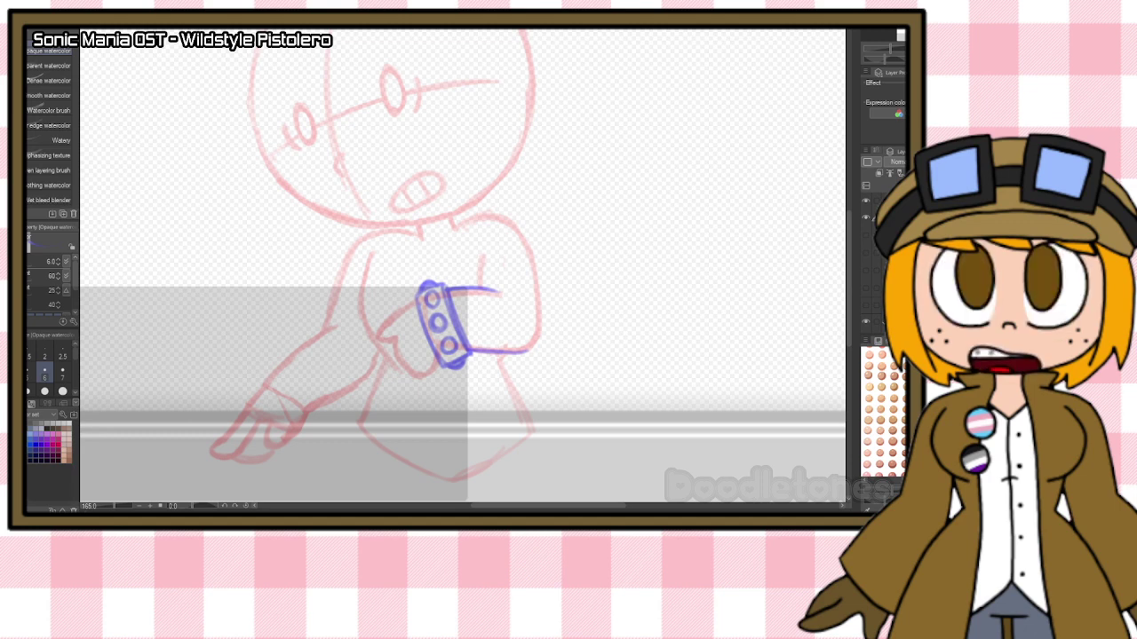
Draw a matching three-stud wristband with rounded end studs on the extended arm's wrist.
{"action": "left_click_drag", "start_coordinate": [258, 387], "coordinate": [280, 360]}
{"action": "mouse_move", "coordinate": [321, 394]}
{"action": "left_mouse_down"}
{"action": "mouse_move", "coordinate": [279, 360]}
{"action": "mouse_move", "coordinate": [324, 398]}
{"action": "mouse_move", "coordinate": [307, 419]}
{"action": "left_mouse_up"}
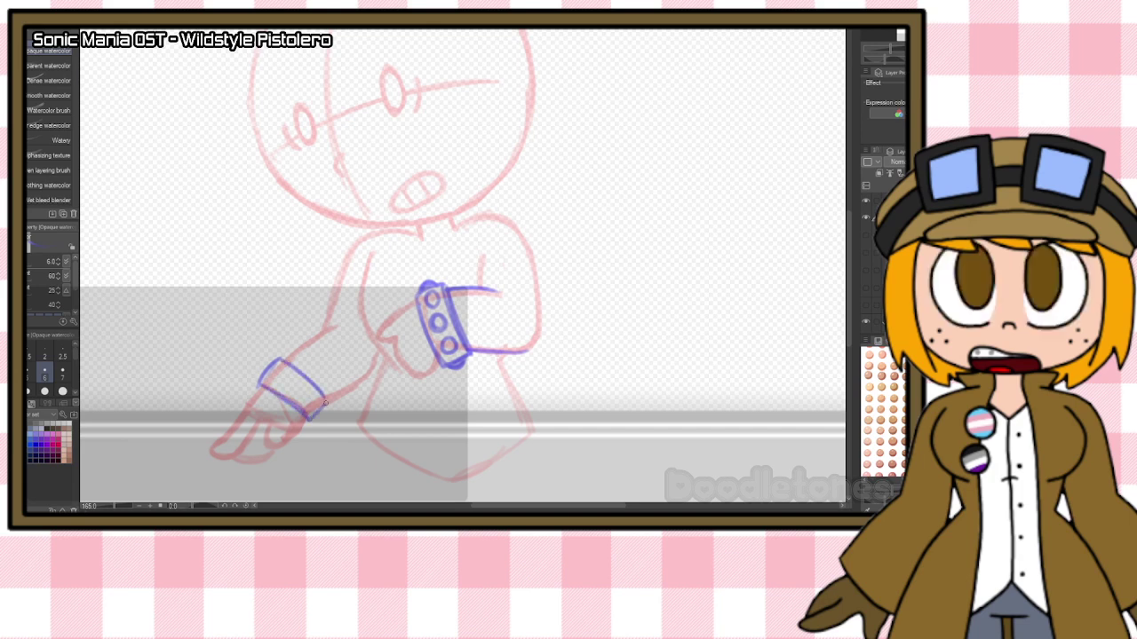
{"action": "mouse_move", "coordinate": [277, 372]}
{"action": "left_mouse_down"}
{"action": "mouse_move", "coordinate": [286, 394]}
{"action": "mouse_move", "coordinate": [299, 385]}
{"action": "mouse_move", "coordinate": [313, 402]}
{"action": "mouse_move", "coordinate": [268, 374]}
{"action": "mouse_move", "coordinate": [274, 360]}
{"action": "mouse_move", "coordinate": [261, 374]}
{"action": "left_mouse_up"}
{"action": "mouse_move", "coordinate": [325, 407]}
{"action": "left_mouse_down"}
{"action": "mouse_move", "coordinate": [314, 419]}
{"action": "mouse_move", "coordinate": [324, 407]}
{"action": "left_mouse_up"}
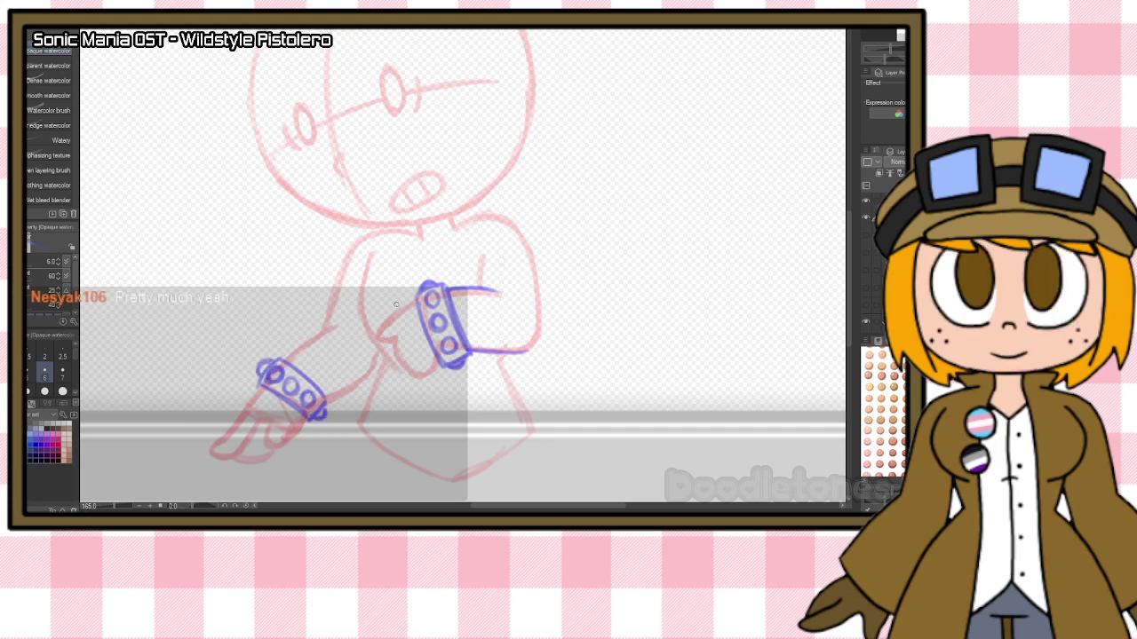
Draw two pointed collar flaps at the neck and the front garment edges down to the folded arm.
{"action": "mouse_move", "coordinate": [458, 211]}
{"action": "left_mouse_down"}
{"action": "mouse_move", "coordinate": [442, 217]}
{"action": "mouse_move", "coordinate": [450, 286]}
{"action": "left_mouse_up"}
{"action": "mouse_move", "coordinate": [409, 221]}
{"action": "left_mouse_down"}
{"action": "mouse_move", "coordinate": [385, 229]}
{"action": "mouse_move", "coordinate": [400, 242]}
{"action": "left_mouse_up"}
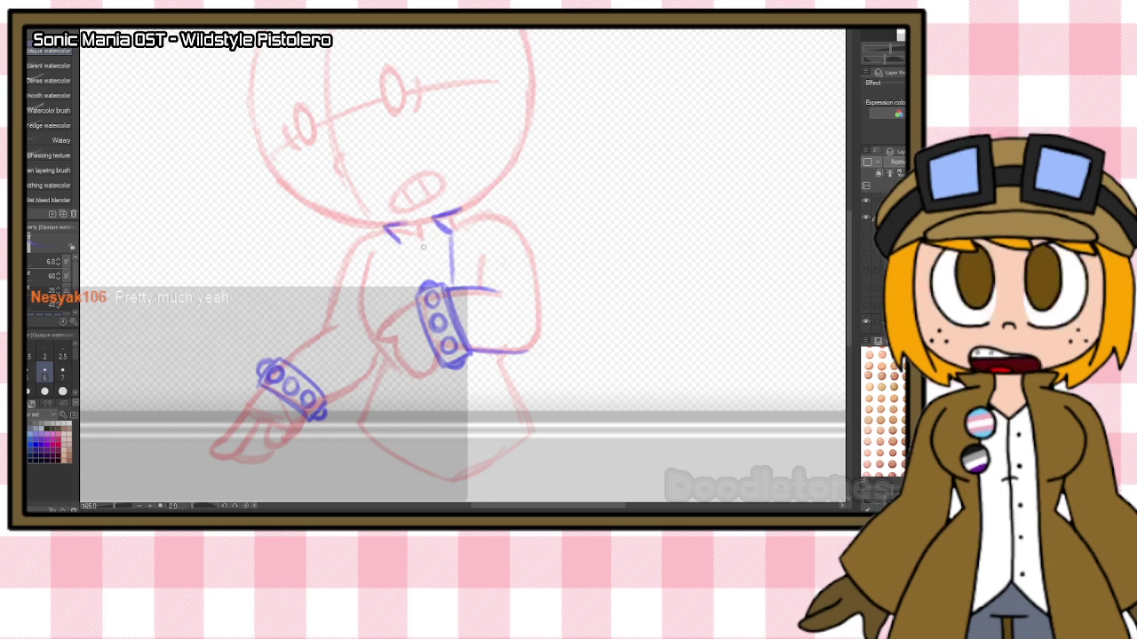
{"action": "left_click_drag", "start_coordinate": [406, 309], "coordinate": [413, 250]}
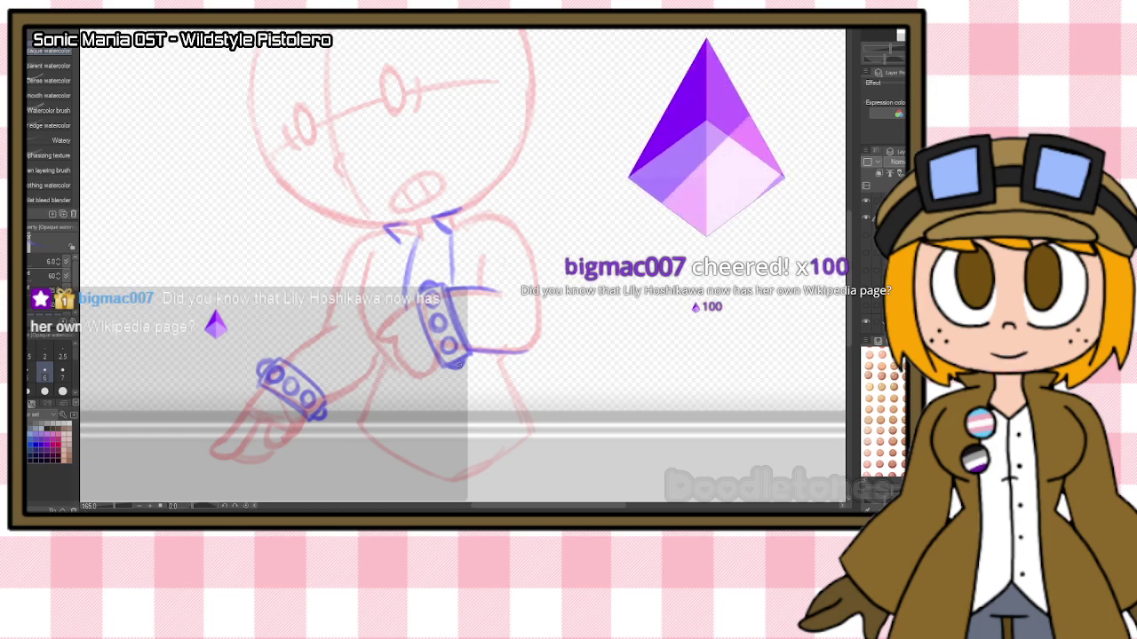
Continue the two front strips below the folded arm with doubled edges and closed ends, and strengthen the chest edges above.
{"action": "left_click_drag", "start_coordinate": [407, 373], "coordinate": [388, 477]}
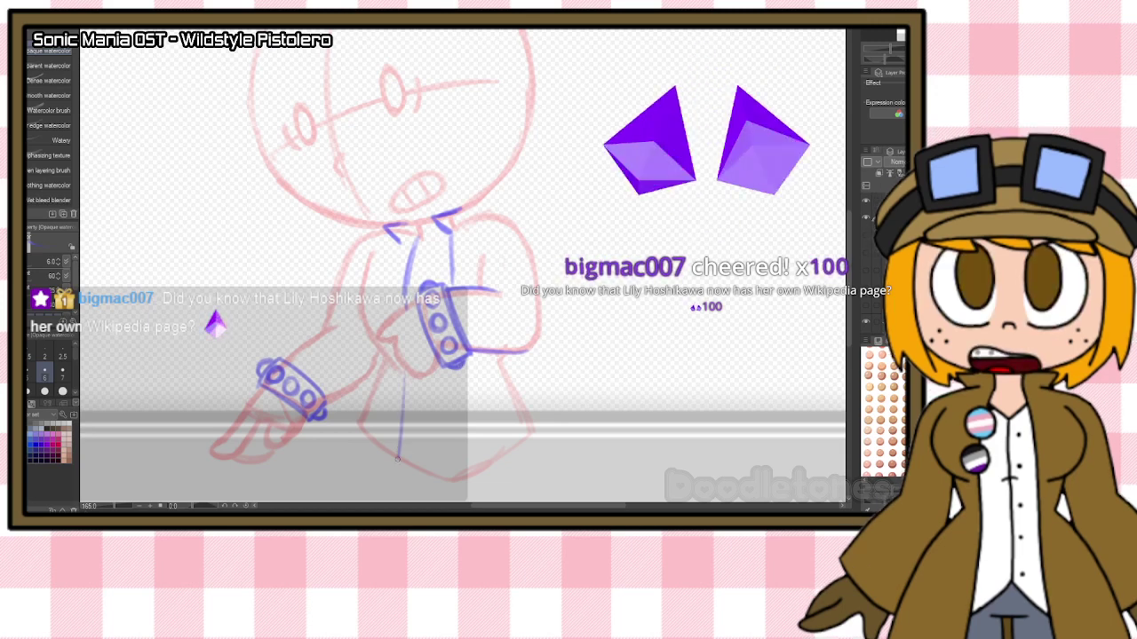
{"action": "left_click_drag", "start_coordinate": [453, 371], "coordinate": [477, 487]}
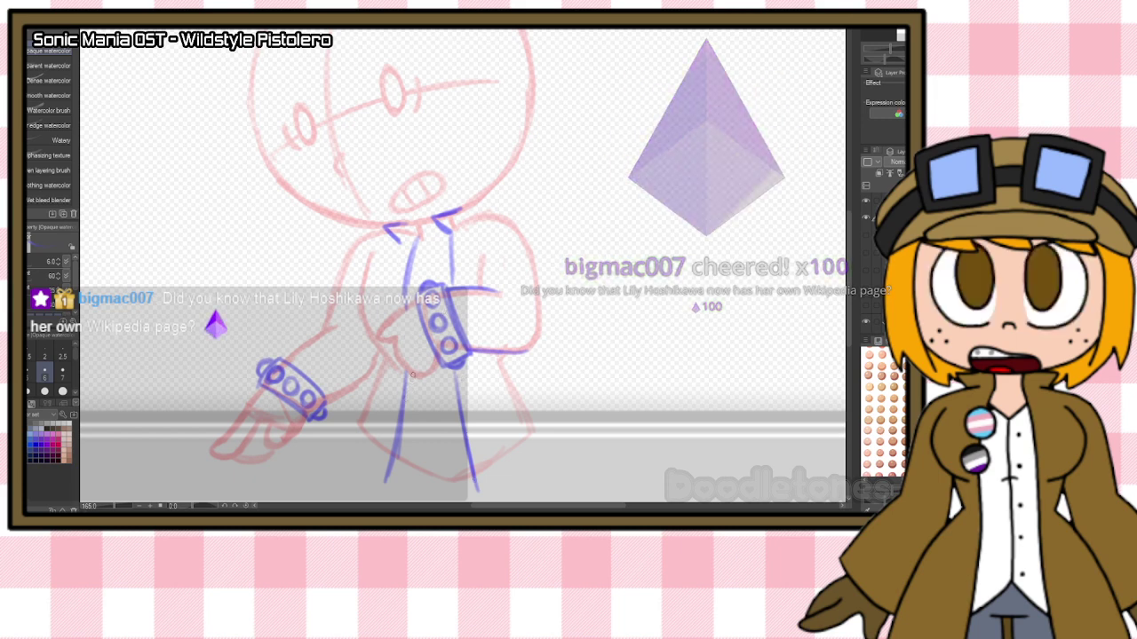
{"action": "mouse_move", "coordinate": [412, 380]}
{"action": "left_mouse_down"}
{"action": "mouse_move", "coordinate": [399, 480]}
{"action": "mouse_move", "coordinate": [450, 409]}
{"action": "mouse_move", "coordinate": [463, 486]}
{"action": "left_mouse_up"}
{"action": "left_click_drag", "start_coordinate": [451, 380], "coordinate": [455, 423]}
{"action": "left_click_drag", "start_coordinate": [451, 242], "coordinate": [451, 287]}
{"action": "left_click_drag", "start_coordinate": [452, 235], "coordinate": [450, 259]}
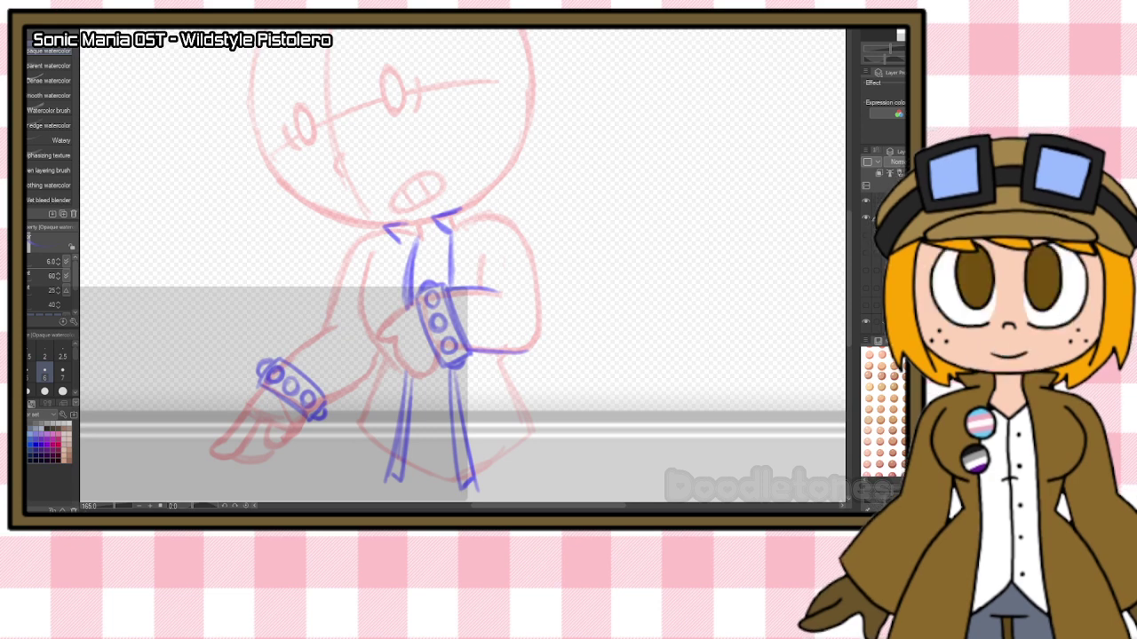
Draw the flared outer edges of the garment on both sides of the lower torso, with a short corner at the hem.
{"action": "scroll", "coordinate": [593, 152], "scroll_direction": "up", "scroll_amount": 1}
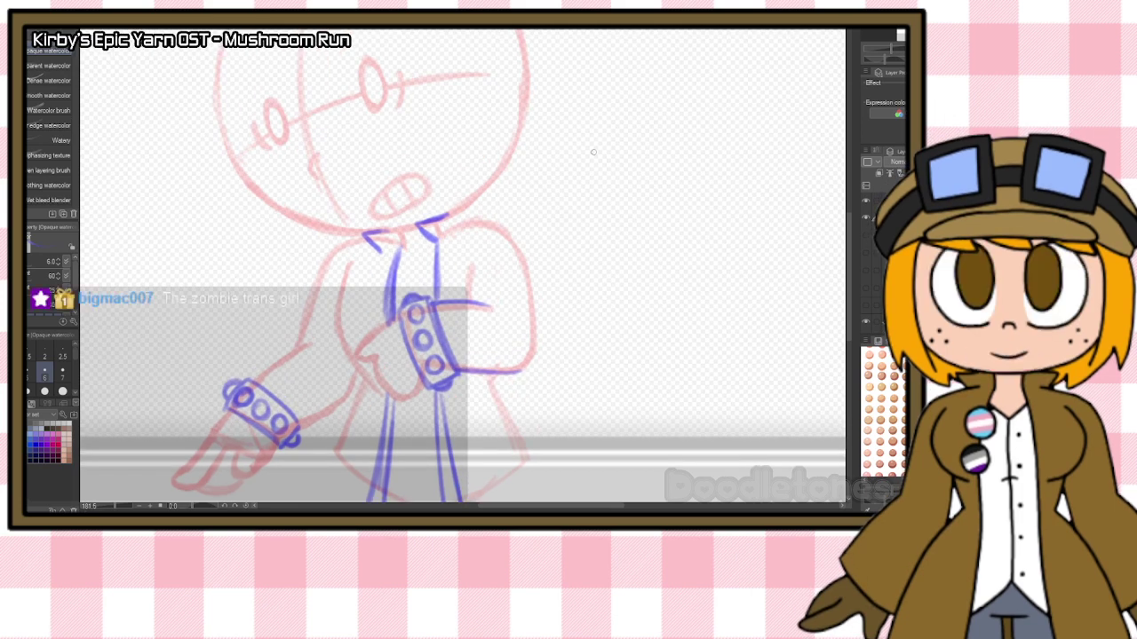
{"action": "left_click_drag", "start_coordinate": [354, 407], "coordinate": [324, 484]}
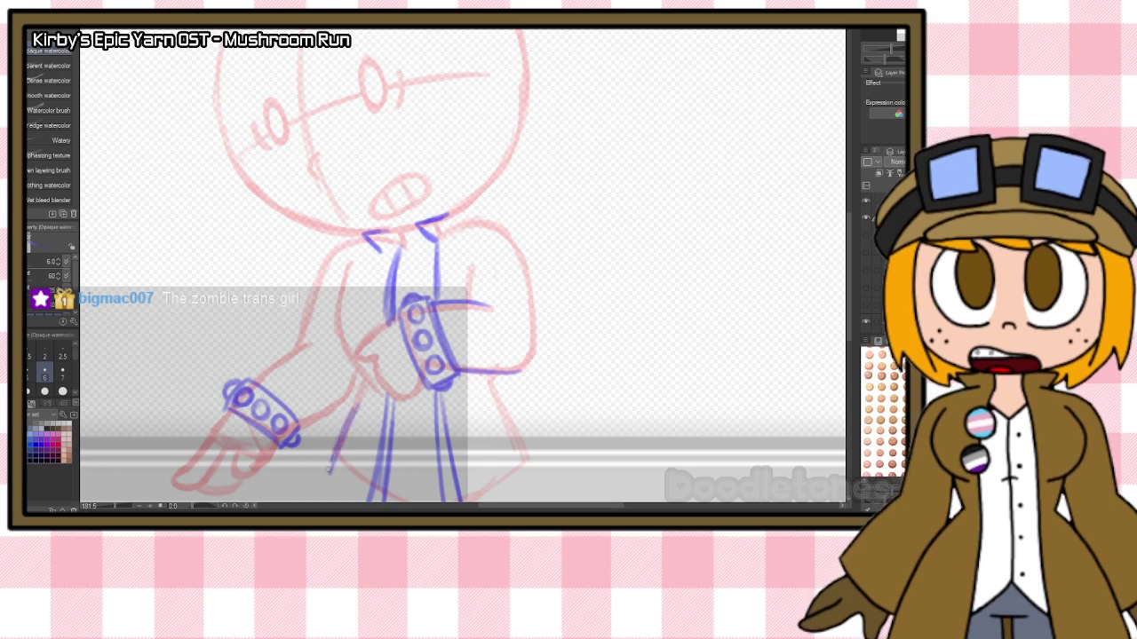
{"action": "left_click_drag", "start_coordinate": [492, 375], "coordinate": [534, 473]}
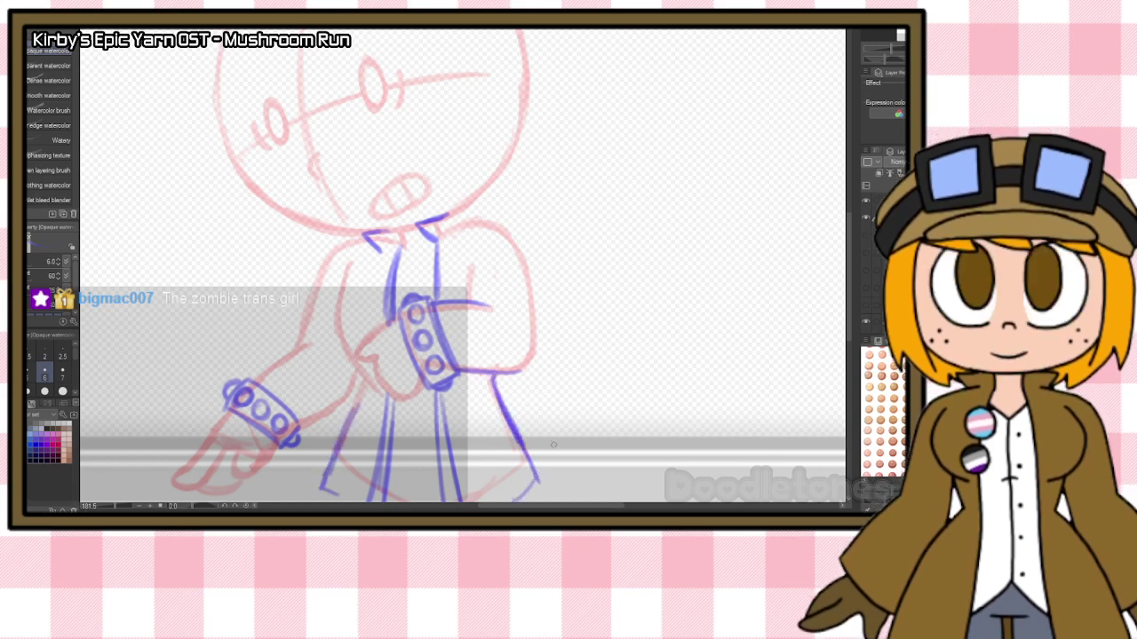
Draw two round glasses lenses around the tilted head guide's eyes.
{"action": "scroll", "coordinate": [729, 225], "scroll_direction": "up", "scroll_amount": 5}
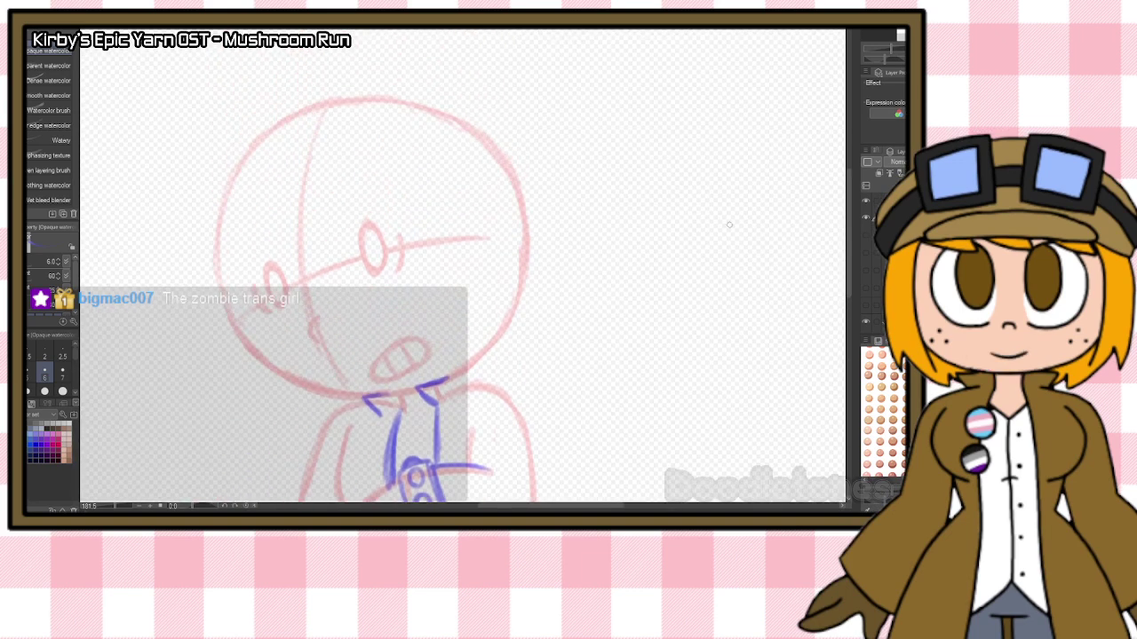
{"action": "left_click_drag", "start_coordinate": [266, 245], "coordinate": [238, 277]}
{"action": "mouse_move", "coordinate": [232, 322]}
{"action": "left_mouse_down"}
{"action": "mouse_move", "coordinate": [263, 246]}
{"action": "mouse_move", "coordinate": [240, 269]}
{"action": "mouse_move", "coordinate": [286, 256]}
{"action": "mouse_move", "coordinate": [284, 241]}
{"action": "mouse_move", "coordinate": [307, 263]}
{"action": "mouse_move", "coordinate": [276, 335]}
{"action": "left_mouse_up"}
{"action": "mouse_move", "coordinate": [382, 201]}
{"action": "left_mouse_down"}
{"action": "mouse_move", "coordinate": [325, 238]}
{"action": "mouse_move", "coordinate": [363, 261]}
{"action": "mouse_move", "coordinate": [393, 298]}
{"action": "left_mouse_up"}
{"action": "mouse_move", "coordinate": [331, 275]}
{"action": "left_mouse_down"}
{"action": "mouse_move", "coordinate": [395, 298]}
{"action": "mouse_move", "coordinate": [327, 229]}
{"action": "mouse_move", "coordinate": [373, 214]}
{"action": "mouse_move", "coordinate": [433, 227]}
{"action": "mouse_move", "coordinate": [416, 215]}
{"action": "mouse_move", "coordinate": [427, 252]}
{"action": "mouse_move", "coordinate": [409, 294]}
{"action": "mouse_move", "coordinate": [427, 280]}
{"action": "mouse_move", "coordinate": [382, 302]}
{"action": "left_mouse_up"}
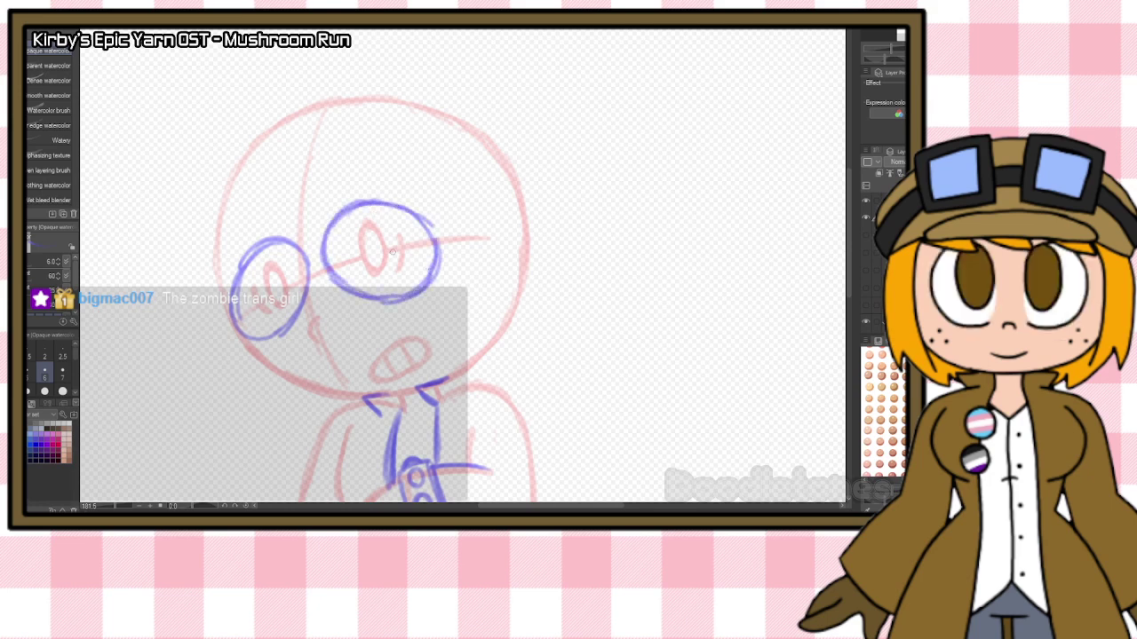
Draw jagged, spiky bangs above the glasses and the hair's curved outer edge along the face's far side up to the crown.
{"action": "left_click_drag", "start_coordinate": [252, 197], "coordinate": [297, 259]}
{"action": "mouse_move", "coordinate": [303, 192]}
{"action": "left_mouse_down"}
{"action": "mouse_move", "coordinate": [355, 200]}
{"action": "mouse_move", "coordinate": [358, 169]}
{"action": "left_mouse_up"}
{"action": "mouse_move", "coordinate": [254, 199]}
{"action": "left_mouse_down"}
{"action": "mouse_move", "coordinate": [253, 276]}
{"action": "mouse_move", "coordinate": [220, 247]}
{"action": "mouse_move", "coordinate": [229, 331]}
{"action": "left_mouse_up"}
{"action": "left_click_drag", "start_coordinate": [210, 242], "coordinate": [224, 330]}
{"action": "left_click_drag", "start_coordinate": [206, 275], "coordinate": [259, 141]}
{"action": "mouse_move", "coordinate": [215, 208]}
{"action": "left_mouse_down"}
{"action": "mouse_move", "coordinate": [252, 156]}
{"action": "mouse_move", "coordinate": [322, 106]}
{"action": "left_mouse_up"}
{"action": "left_click_drag", "start_coordinate": [360, 169], "coordinate": [426, 227]}
{"action": "left_click_drag", "start_coordinate": [434, 180], "coordinate": [427, 233]}
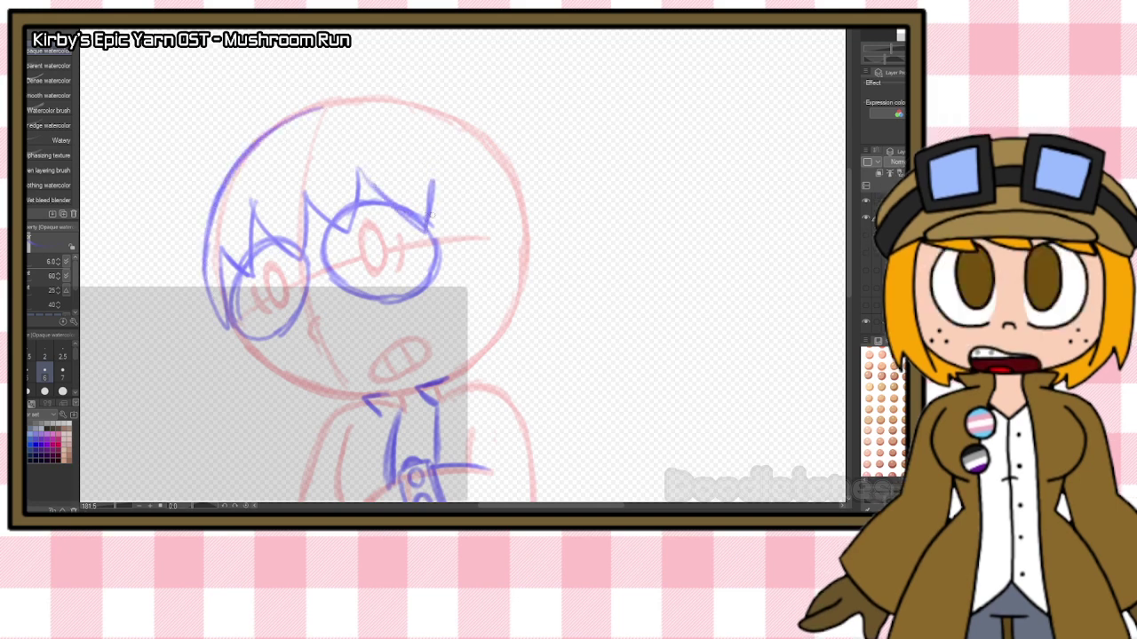
Draw the long side lock on the head's near side, from the bangs to a jagged pointed end over the shoulder.
{"action": "mouse_move", "coordinate": [432, 182]}
{"action": "left_mouse_down"}
{"action": "mouse_move", "coordinate": [462, 300]}
{"action": "mouse_move", "coordinate": [458, 260]}
{"action": "mouse_move", "coordinate": [468, 359]}
{"action": "left_mouse_up"}
{"action": "left_click_drag", "start_coordinate": [458, 272], "coordinate": [487, 385]}
{"action": "mouse_move", "coordinate": [458, 325]}
{"action": "left_mouse_down"}
{"action": "mouse_move", "coordinate": [490, 379]}
{"action": "mouse_move", "coordinate": [537, 406]}
{"action": "left_mouse_up"}
{"action": "left_click_drag", "start_coordinate": [528, 243], "coordinate": [533, 368]}
{"action": "mouse_move", "coordinate": [527, 313]}
{"action": "left_mouse_down"}
{"action": "mouse_move", "coordinate": [541, 408]}
{"action": "mouse_move", "coordinate": [498, 379]}
{"action": "mouse_move", "coordinate": [536, 406]}
{"action": "left_mouse_up"}
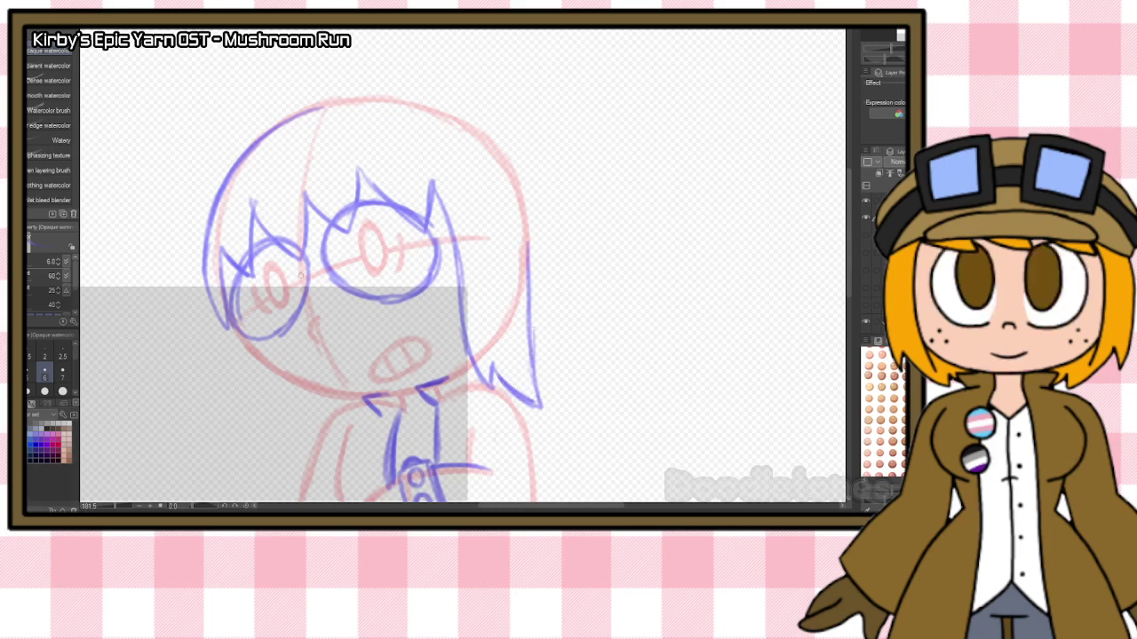
Draw the far side lock below the smaller lens, with a jagged pointed end beside the shoulder.
{"action": "mouse_move", "coordinate": [239, 338]}
{"action": "left_mouse_down"}
{"action": "mouse_move", "coordinate": [229, 440]}
{"action": "mouse_move", "coordinate": [241, 459]}
{"action": "left_mouse_up"}
{"action": "mouse_move", "coordinate": [229, 366]}
{"action": "left_mouse_down"}
{"action": "mouse_move", "coordinate": [248, 453]}
{"action": "mouse_move", "coordinate": [249, 429]}
{"action": "mouse_move", "coordinate": [286, 481]}
{"action": "left_mouse_up"}
{"action": "mouse_move", "coordinate": [296, 398]}
{"action": "left_mouse_down"}
{"action": "mouse_move", "coordinate": [285, 437]}
{"action": "mouse_move", "coordinate": [289, 408]}
{"action": "left_mouse_up"}
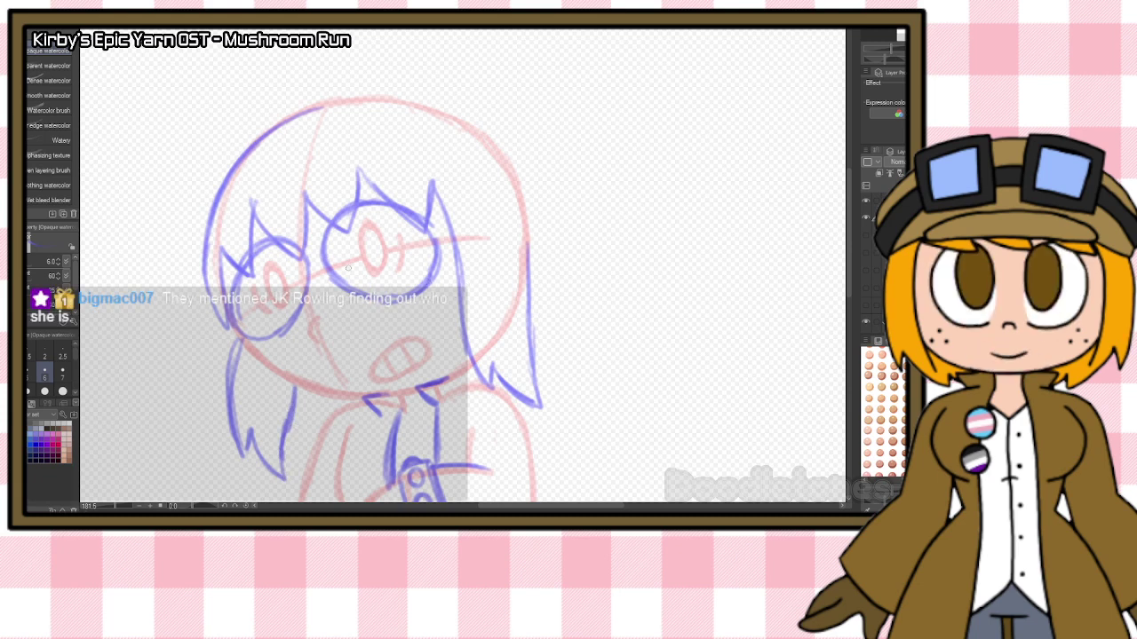
Clean up the far side lock with the eraser, then lasso it and shift it slightly inward and up toward the jaw.
{"action": "key", "text": "e"}
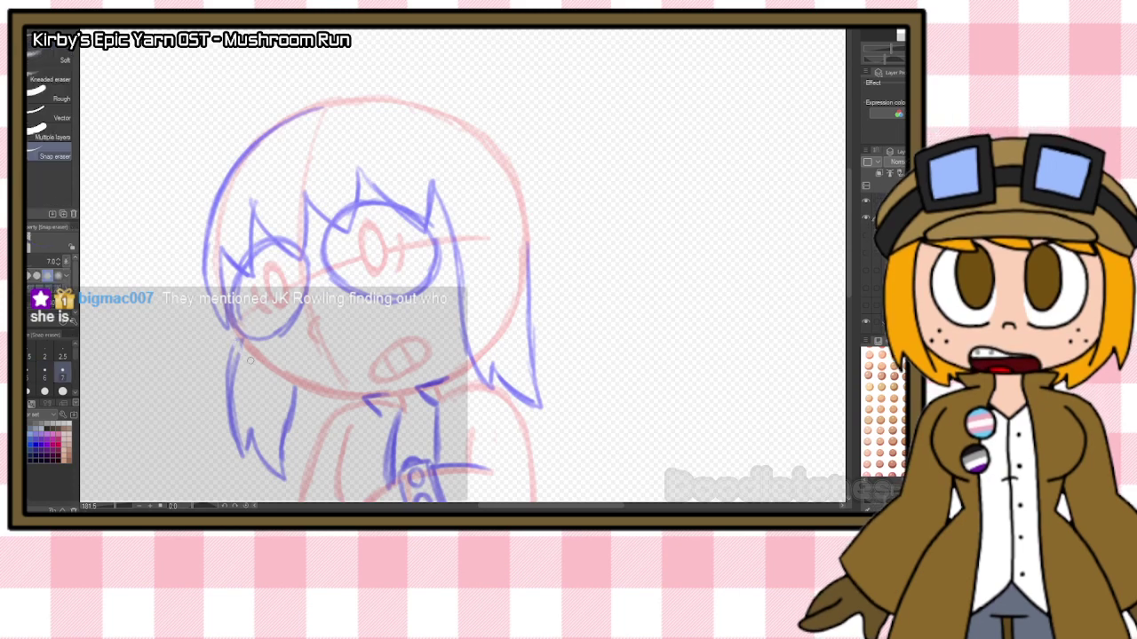
{"action": "mouse_move", "coordinate": [244, 358]}
{"action": "left_mouse_down"}
{"action": "mouse_move", "coordinate": [305, 410]}
{"action": "mouse_move", "coordinate": [233, 489]}
{"action": "mouse_move", "coordinate": [309, 482]}
{"action": "mouse_move", "coordinate": [288, 423]}
{"action": "left_mouse_up"}
{"action": "key", "text": "m"}
{"action": "key", "text": "ctrl+t"}
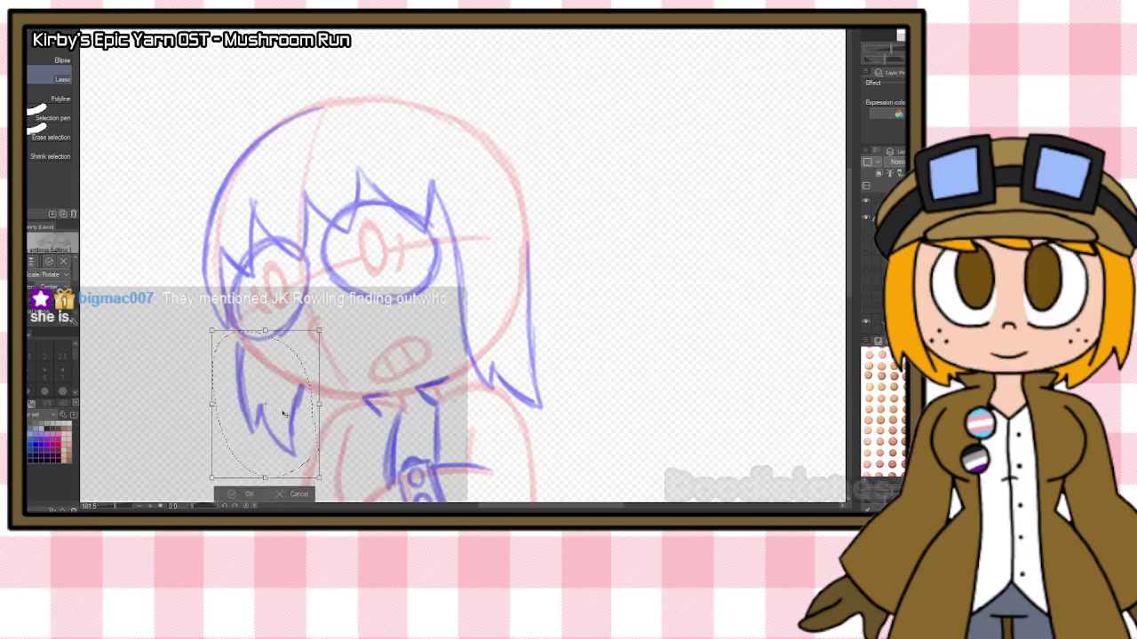
{"action": "key", "text": "Return"}
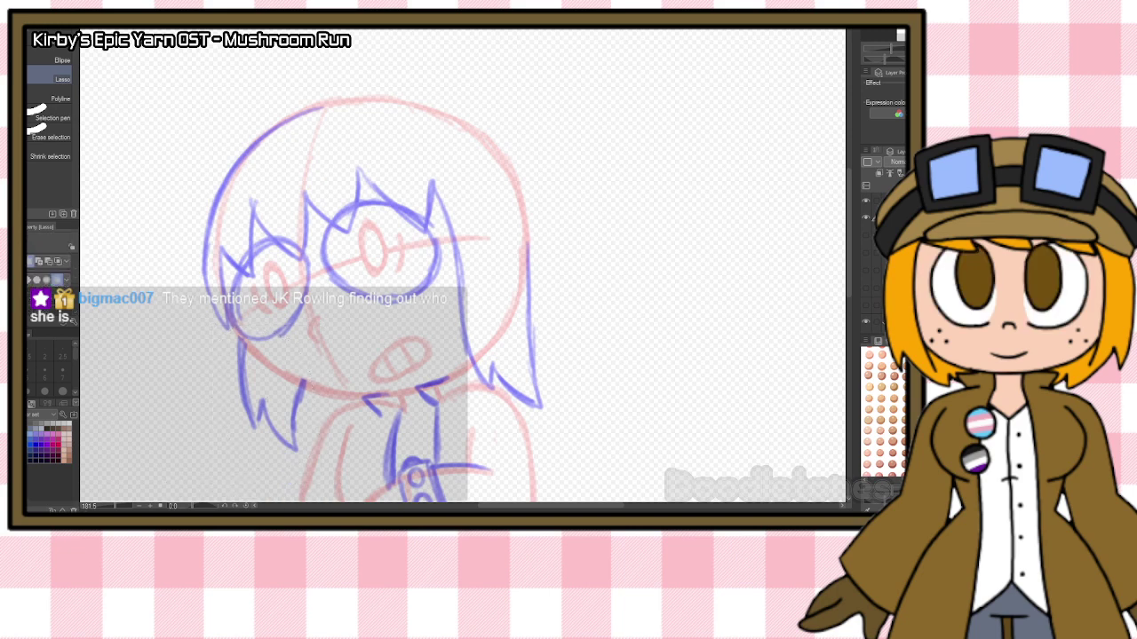
Add a jagged spike beside the far lock and draw the crown outline with a pointed tuft and the near-side outer edge.
{"action": "key", "text": "b"}
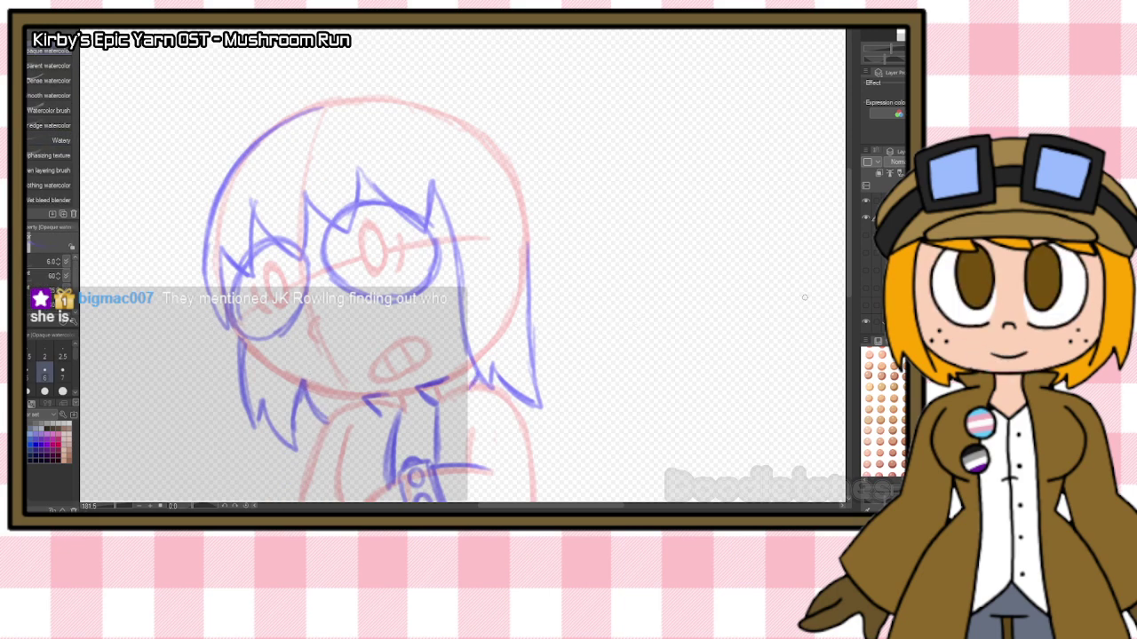
{"action": "mouse_move", "coordinate": [342, 96]}
{"action": "left_mouse_down"}
{"action": "mouse_move", "coordinate": [258, 97]}
{"action": "mouse_move", "coordinate": [280, 125]}
{"action": "mouse_move", "coordinate": [345, 93]}
{"action": "mouse_move", "coordinate": [431, 99]}
{"action": "mouse_move", "coordinate": [490, 142]}
{"action": "mouse_move", "coordinate": [535, 227]}
{"action": "mouse_move", "coordinate": [525, 326]}
{"action": "left_mouse_up"}
{"action": "left_click_drag", "start_coordinate": [532, 263], "coordinate": [533, 385]}
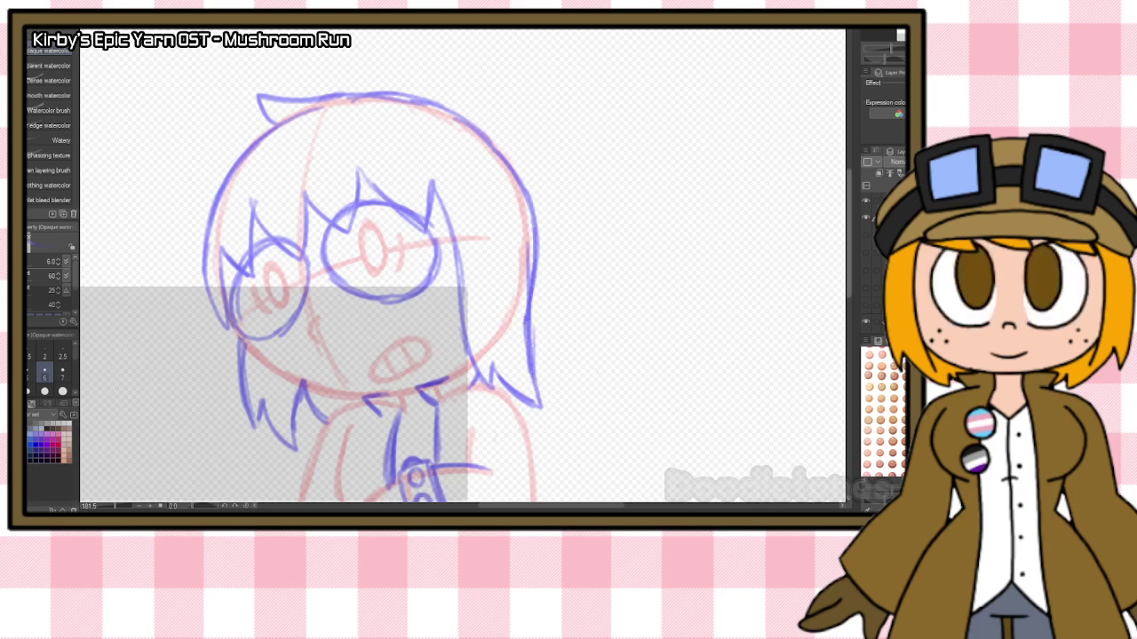
Draw the long, sweeping shape with pointed ends trailing behind the body from the near shoulder to the coat hem.
{"action": "scroll", "coordinate": [542, 286], "scroll_direction": "down", "scroll_amount": 3}
{"action": "mouse_move", "coordinate": [517, 280]}
{"action": "left_mouse_down"}
{"action": "mouse_move", "coordinate": [628, 400]}
{"action": "mouse_move", "coordinate": [609, 396]}
{"action": "mouse_move", "coordinate": [567, 501]}
{"action": "left_mouse_up"}
{"action": "left_click_drag", "start_coordinate": [848, 257], "coordinate": [848, 289]}
{"action": "left_click_drag", "start_coordinate": [604, 293], "coordinate": [545, 396]}
{"action": "left_click_drag", "start_coordinate": [522, 260], "coordinate": [539, 360]}
{"action": "mouse_move", "coordinate": [533, 285]}
{"action": "left_mouse_down"}
{"action": "mouse_move", "coordinate": [541, 409]}
{"action": "mouse_move", "coordinate": [579, 352]}
{"action": "left_mouse_up"}
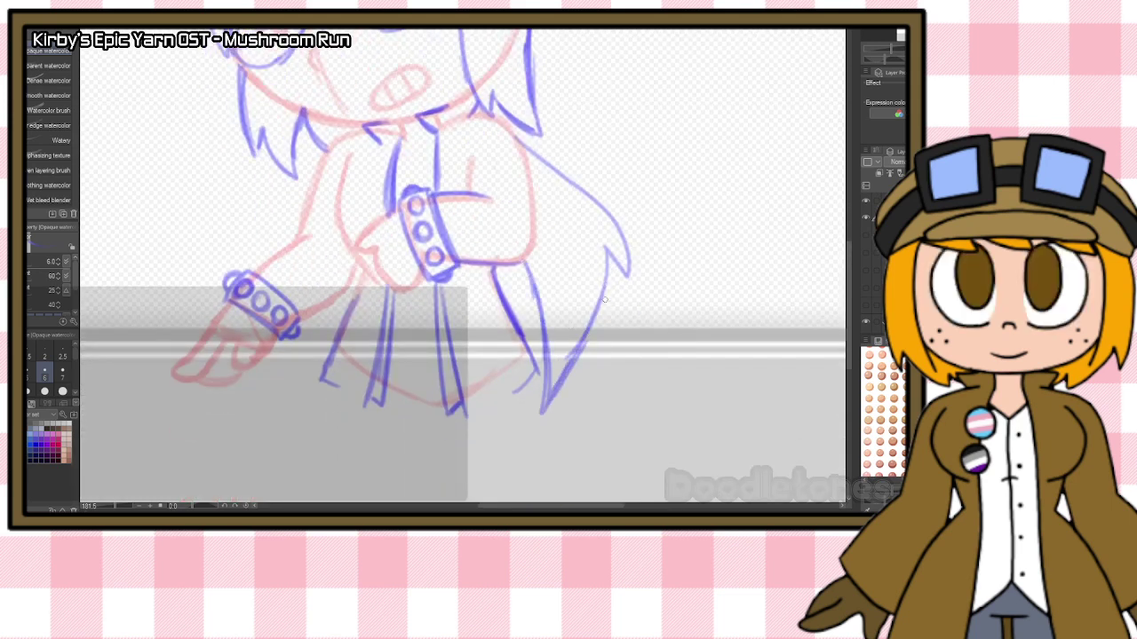
Hide the finished sketch and its tilted-head guide, and show the frowning hand-on-chin pose guide for a new sketch.
{"action": "scroll", "coordinate": [604, 300], "scroll_direction": "down", "scroll_amount": 6}
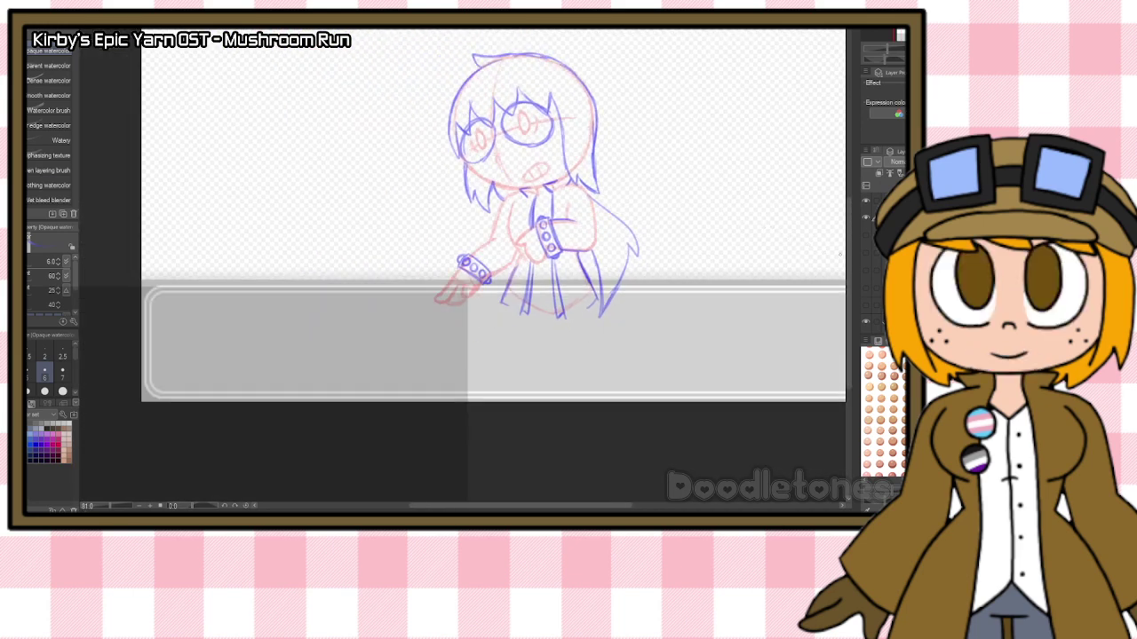
{"action": "scroll", "coordinate": [850, 216], "scroll_direction": "up", "scroll_amount": 3}
{"action": "scroll", "coordinate": [849, 227], "scroll_direction": "up", "scroll_amount": 1}
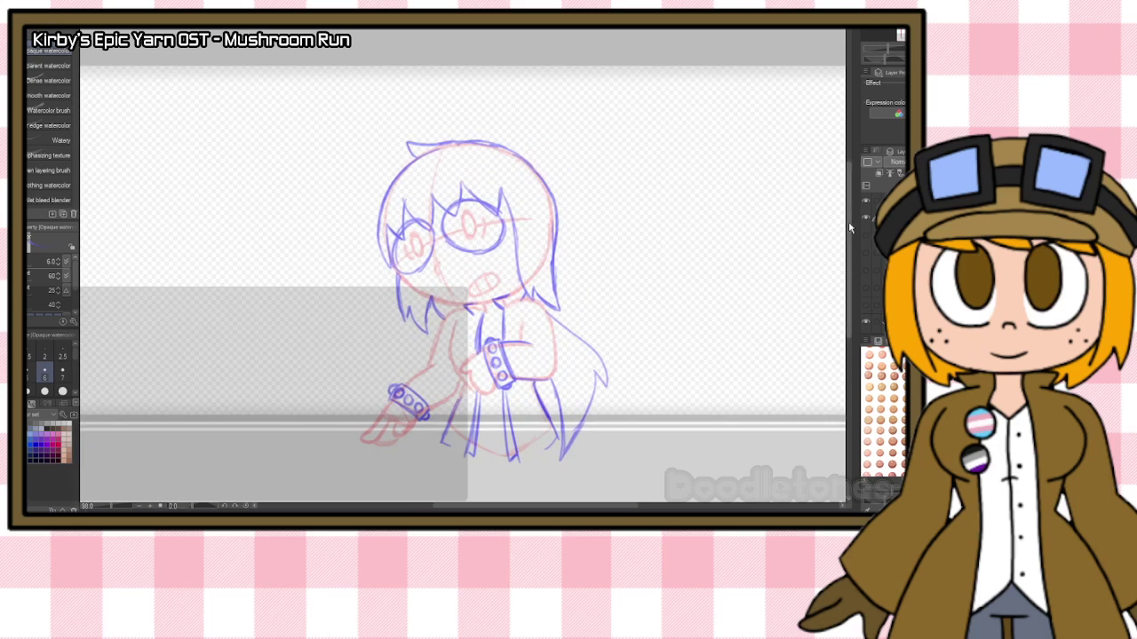
{"action": "left_click", "coordinate": [866, 218]}
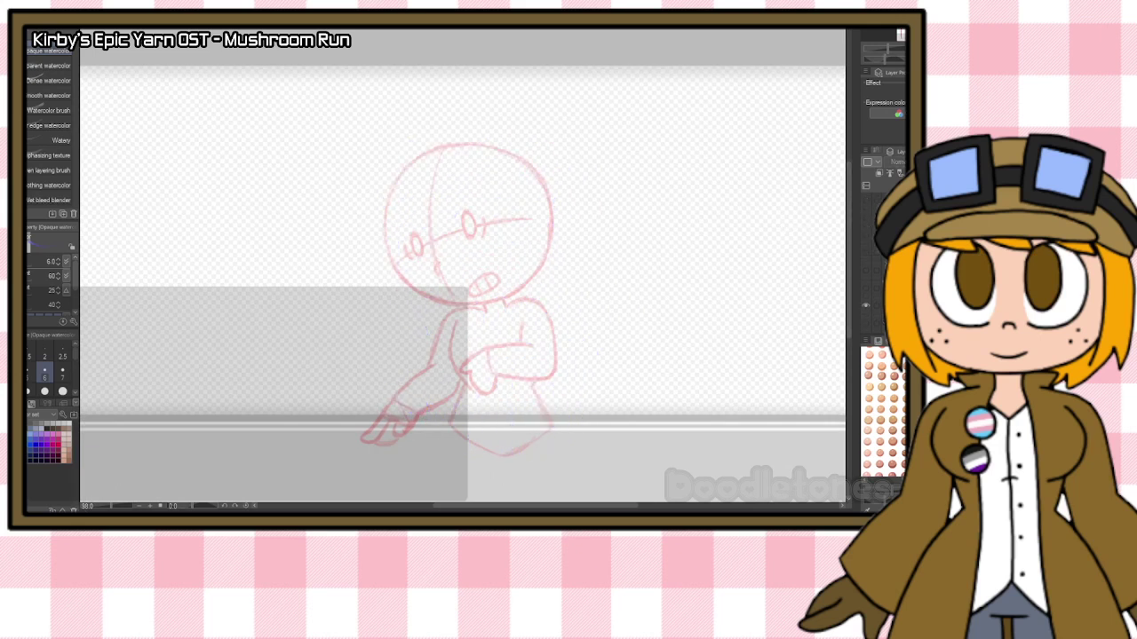
{"action": "left_click", "coordinate": [865, 300]}
{"action": "left_click", "coordinate": [868, 285]}
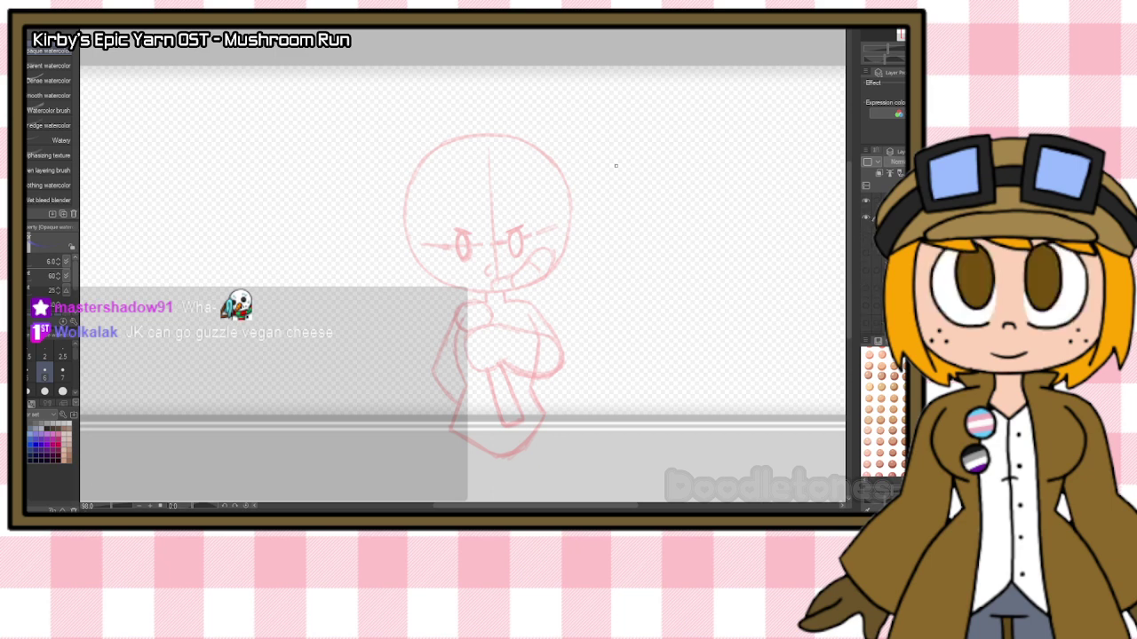
{"action": "scroll", "coordinate": [490, 239], "scroll_direction": "up", "scroll_amount": 5}
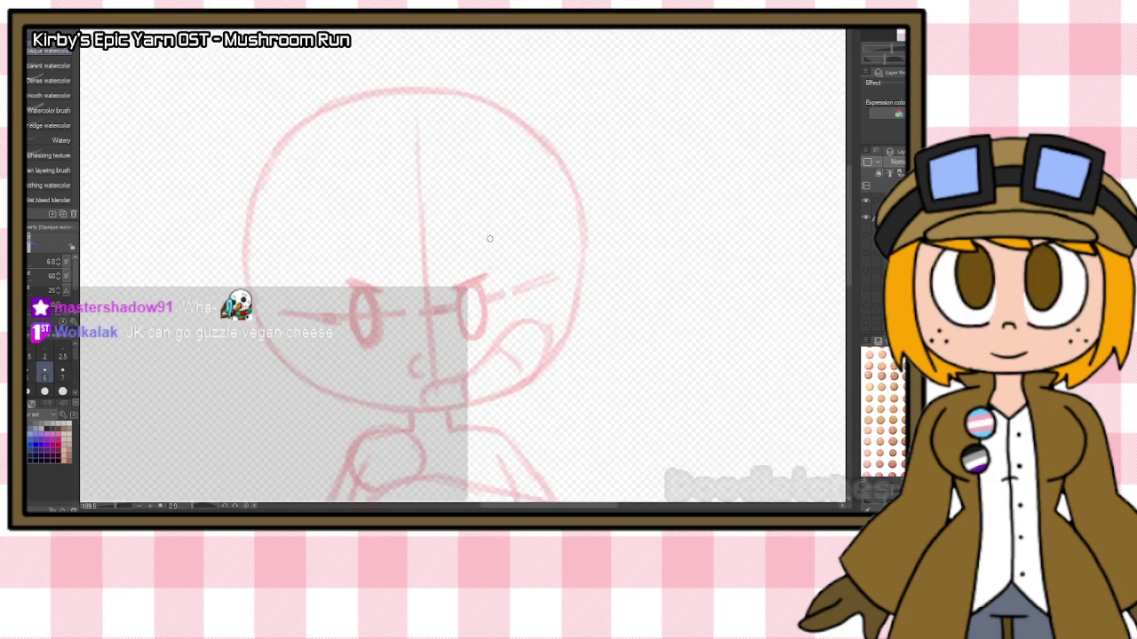
Draw two round glasses lenses around the frowning guide's eyes, leaving the second lens open where the raised hand overlaps it.
{"action": "mouse_move", "coordinate": [279, 317]}
{"action": "left_mouse_down"}
{"action": "mouse_move", "coordinate": [367, 281]}
{"action": "mouse_move", "coordinate": [295, 290]}
{"action": "mouse_move", "coordinate": [381, 297]}
{"action": "mouse_move", "coordinate": [382, 360]}
{"action": "left_mouse_up"}
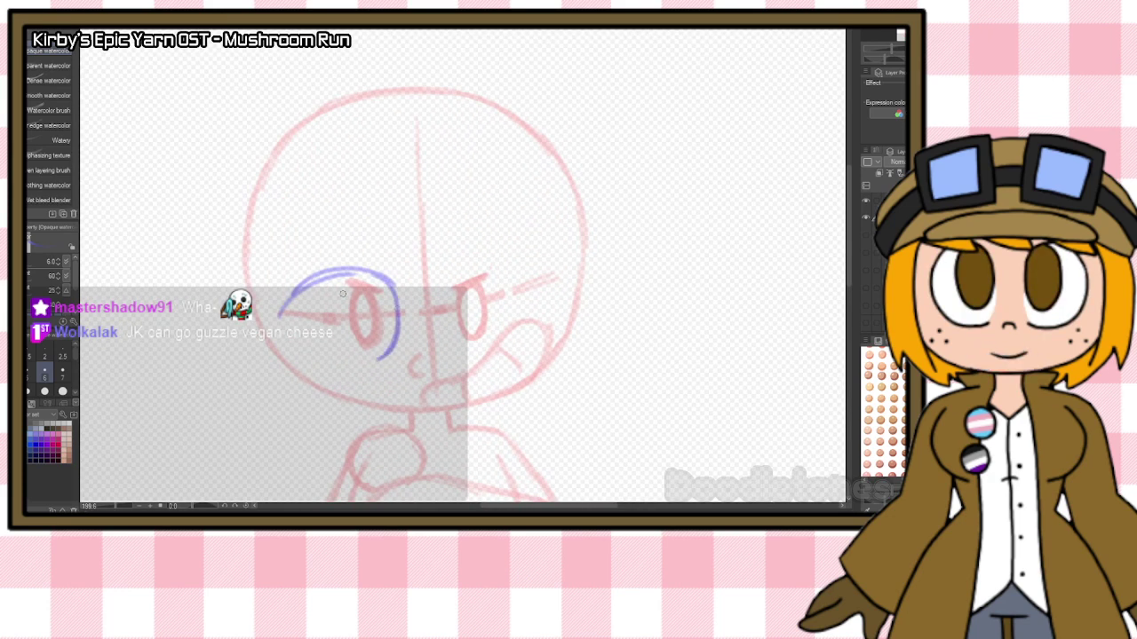
{"action": "mouse_move", "coordinate": [281, 317]}
{"action": "left_mouse_down"}
{"action": "mouse_move", "coordinate": [350, 362]}
{"action": "mouse_move", "coordinate": [306, 364]}
{"action": "mouse_move", "coordinate": [371, 357]}
{"action": "left_mouse_up"}
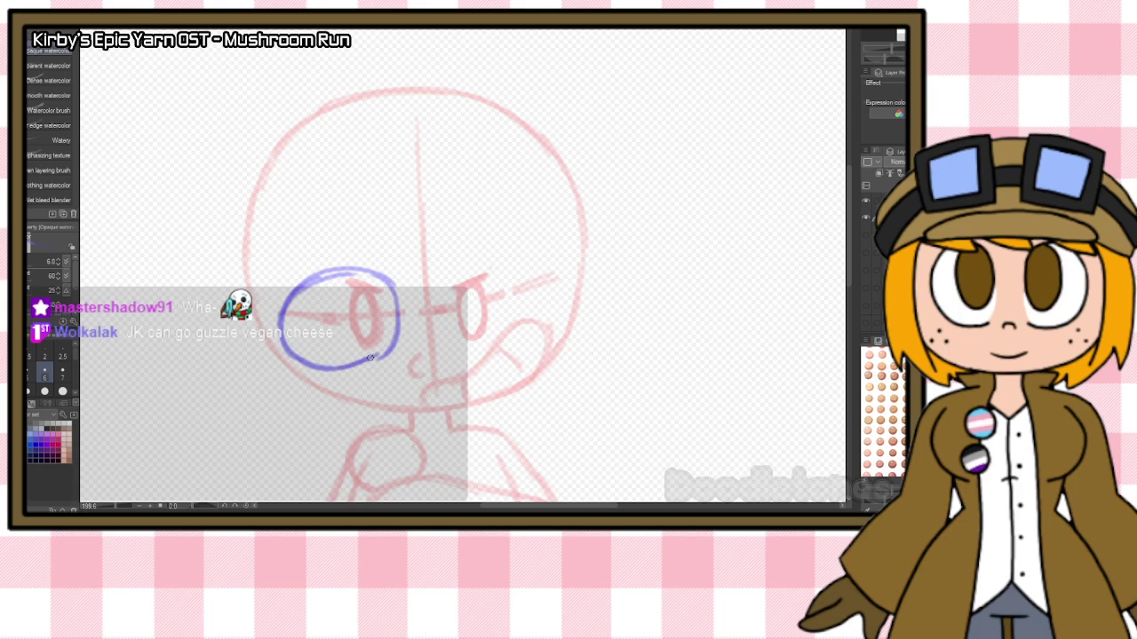
{"action": "mouse_move", "coordinate": [480, 262]}
{"action": "left_mouse_down"}
{"action": "mouse_move", "coordinate": [452, 345]}
{"action": "mouse_move", "coordinate": [427, 309]}
{"action": "mouse_move", "coordinate": [484, 351]}
{"action": "left_mouse_up"}
{"action": "mouse_move", "coordinate": [428, 293]}
{"action": "left_mouse_down"}
{"action": "mouse_move", "coordinate": [482, 257]}
{"action": "mouse_move", "coordinate": [536, 284]}
{"action": "mouse_move", "coordinate": [542, 324]}
{"action": "left_mouse_up"}
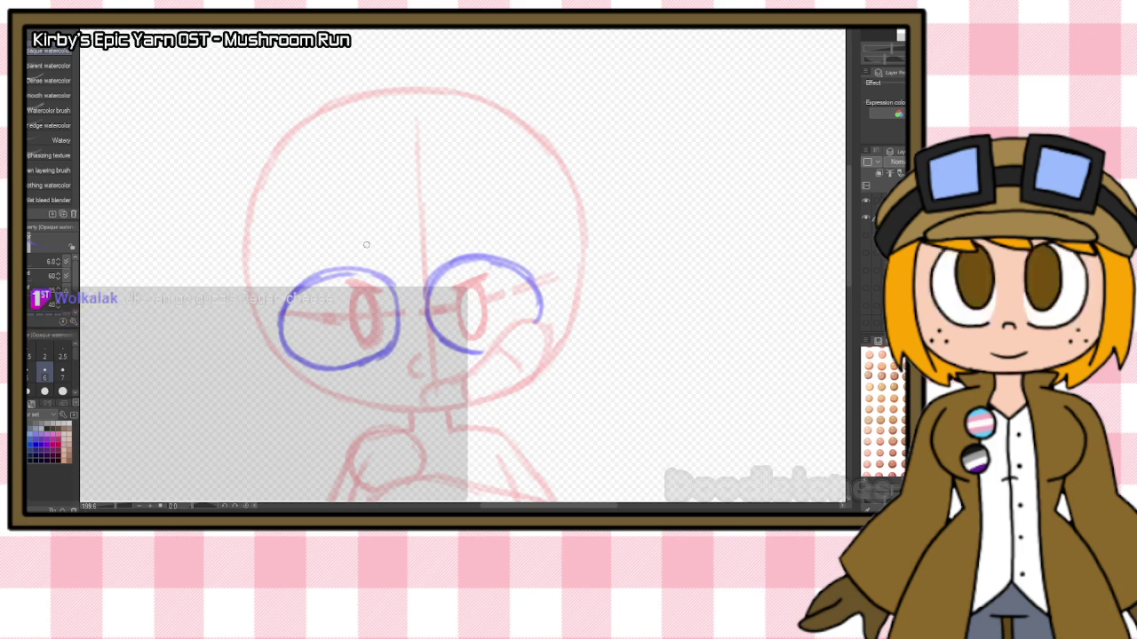
Draw jagged, zigzag bangs across the forehead, overlapping the tops of both lenses.
{"action": "left_click_drag", "start_coordinate": [361, 238], "coordinate": [423, 285]}
{"action": "mouse_move", "coordinate": [441, 238]}
{"action": "left_mouse_down"}
{"action": "mouse_move", "coordinate": [421, 278]}
{"action": "mouse_move", "coordinate": [447, 219]}
{"action": "left_mouse_up"}
{"action": "mouse_move", "coordinate": [362, 238]}
{"action": "left_mouse_down"}
{"action": "mouse_move", "coordinate": [323, 291]}
{"action": "mouse_move", "coordinate": [295, 252]}
{"action": "left_mouse_up"}
{"action": "mouse_move", "coordinate": [447, 222]}
{"action": "left_mouse_down"}
{"action": "mouse_move", "coordinate": [480, 263]}
{"action": "mouse_move", "coordinate": [508, 248]}
{"action": "mouse_move", "coordinate": [522, 217]}
{"action": "left_mouse_up"}
{"action": "mouse_move", "coordinate": [297, 247]}
{"action": "left_mouse_down"}
{"action": "mouse_move", "coordinate": [277, 334]}
{"action": "mouse_move", "coordinate": [258, 288]}
{"action": "left_mouse_up"}
{"action": "mouse_move", "coordinate": [524, 229]}
{"action": "left_mouse_down"}
{"action": "mouse_move", "coordinate": [542, 302]}
{"action": "mouse_move", "coordinate": [569, 243]}
{"action": "left_mouse_up"}
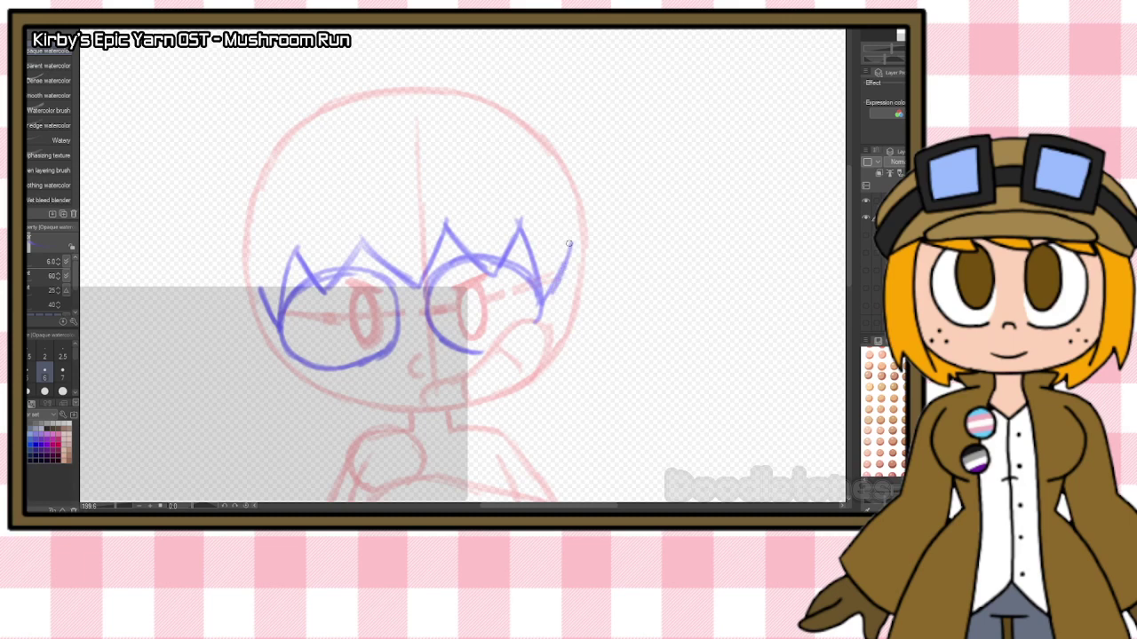
Draw the side lock beside the fully outlined lens, with its outer edge and a jagged pointed end below the jaw.
{"action": "left_click_drag", "start_coordinate": [260, 290], "coordinate": [284, 435]}
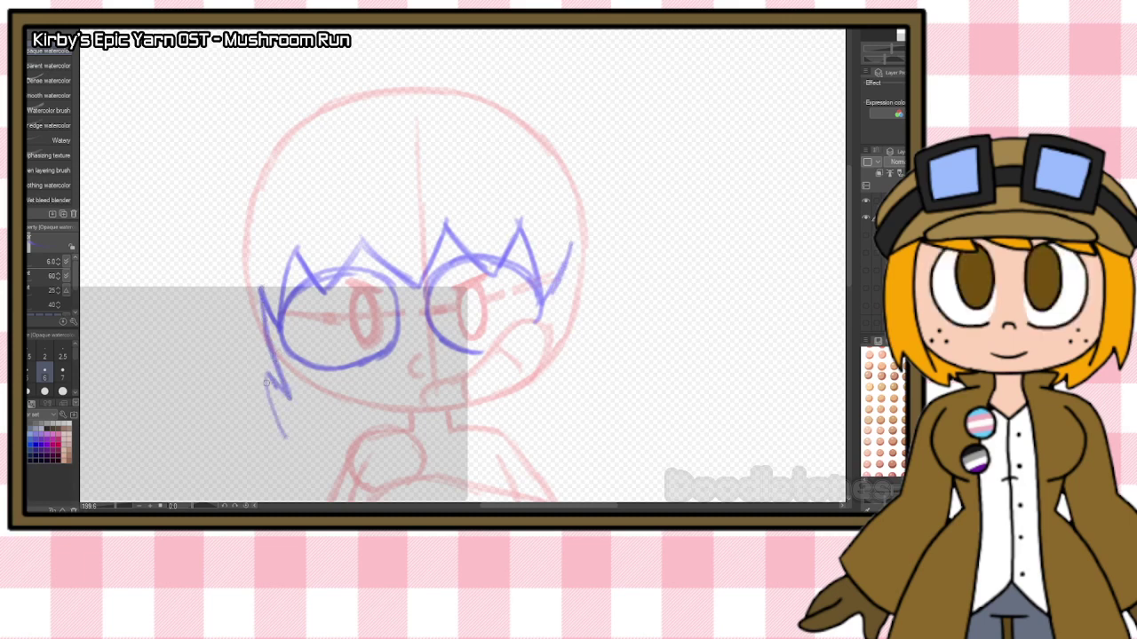
{"action": "mouse_move", "coordinate": [252, 247]}
{"action": "left_mouse_down"}
{"action": "mouse_move", "coordinate": [272, 417]}
{"action": "mouse_move", "coordinate": [260, 389]}
{"action": "mouse_move", "coordinate": [290, 437]}
{"action": "left_mouse_up"}
{"action": "mouse_move", "coordinate": [268, 375]}
{"action": "left_mouse_down"}
{"action": "mouse_move", "coordinate": [286, 433]}
{"action": "mouse_move", "coordinate": [290, 402]}
{"action": "left_mouse_up"}
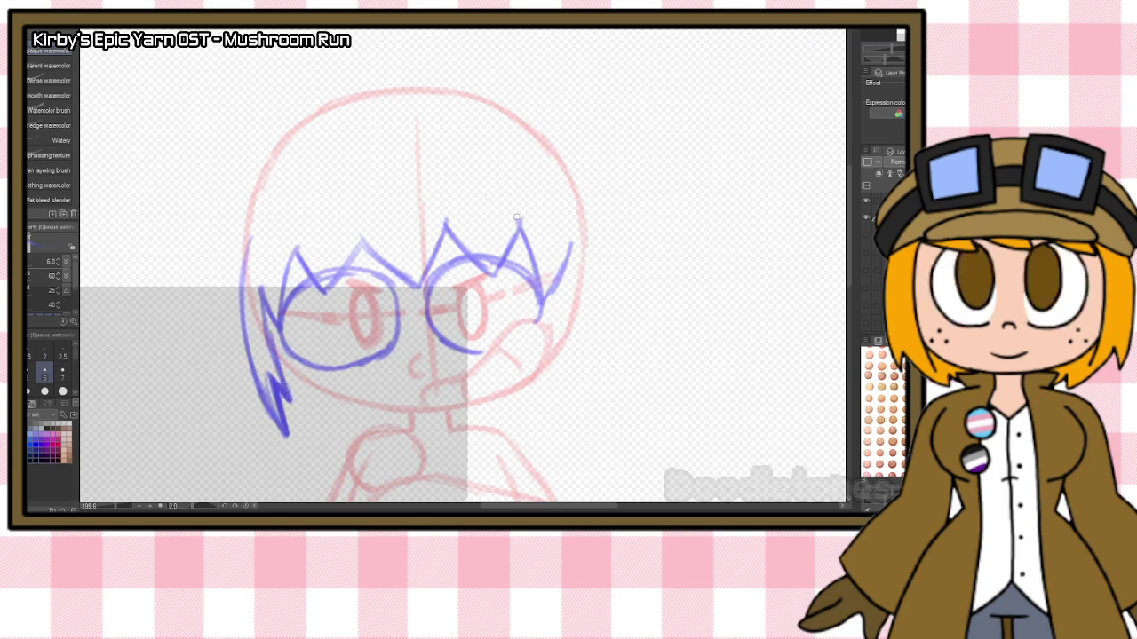
Draw the opposite side lock beside the raised hand, with its outer edge and a jagged pointed end.
{"action": "left_click_drag", "start_coordinate": [573, 257], "coordinate": [557, 391]}
{"action": "left_click_drag", "start_coordinate": [571, 312], "coordinate": [553, 398]}
{"action": "left_click_drag", "start_coordinate": [576, 357], "coordinate": [570, 398]}
{"action": "left_click_drag", "start_coordinate": [588, 330], "coordinate": [570, 412]}
{"action": "left_click_drag", "start_coordinate": [586, 231], "coordinate": [572, 414]}
{"action": "left_click_drag", "start_coordinate": [583, 356], "coordinate": [571, 423]}
Draw the jagged back hair along both sides of the jaw, from the side locks to the neck.
{"action": "left_click_drag", "start_coordinate": [288, 378], "coordinate": [321, 417]}
{"action": "mouse_move", "coordinate": [320, 409]}
{"action": "left_mouse_down"}
{"action": "mouse_move", "coordinate": [317, 388]}
{"action": "mouse_move", "coordinate": [366, 428]}
{"action": "left_mouse_up"}
{"action": "mouse_move", "coordinate": [327, 405]}
{"action": "left_mouse_down"}
{"action": "mouse_move", "coordinate": [353, 420]}
{"action": "mouse_move", "coordinate": [372, 405]}
{"action": "mouse_move", "coordinate": [408, 421]}
{"action": "left_mouse_up"}
{"action": "mouse_move", "coordinate": [565, 345]}
{"action": "left_mouse_down"}
{"action": "mouse_move", "coordinate": [526, 419]}
{"action": "mouse_move", "coordinate": [449, 426]}
{"action": "left_mouse_up"}
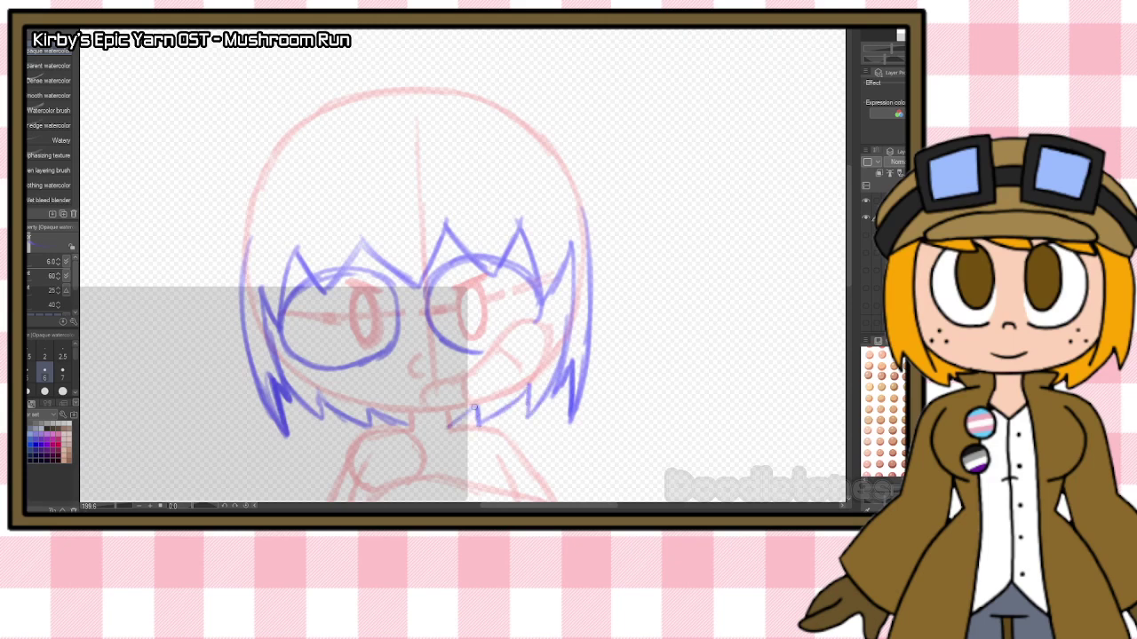
Draw a pointed tuft sticking out from the head's upper side and the hair's outer contour over the crown.
{"action": "left_click_drag", "start_coordinate": [309, 119], "coordinate": [230, 135]}
{"action": "mouse_move", "coordinate": [229, 137]}
{"action": "left_mouse_down"}
{"action": "mouse_move", "coordinate": [268, 162]}
{"action": "mouse_move", "coordinate": [230, 135]}
{"action": "left_mouse_up"}
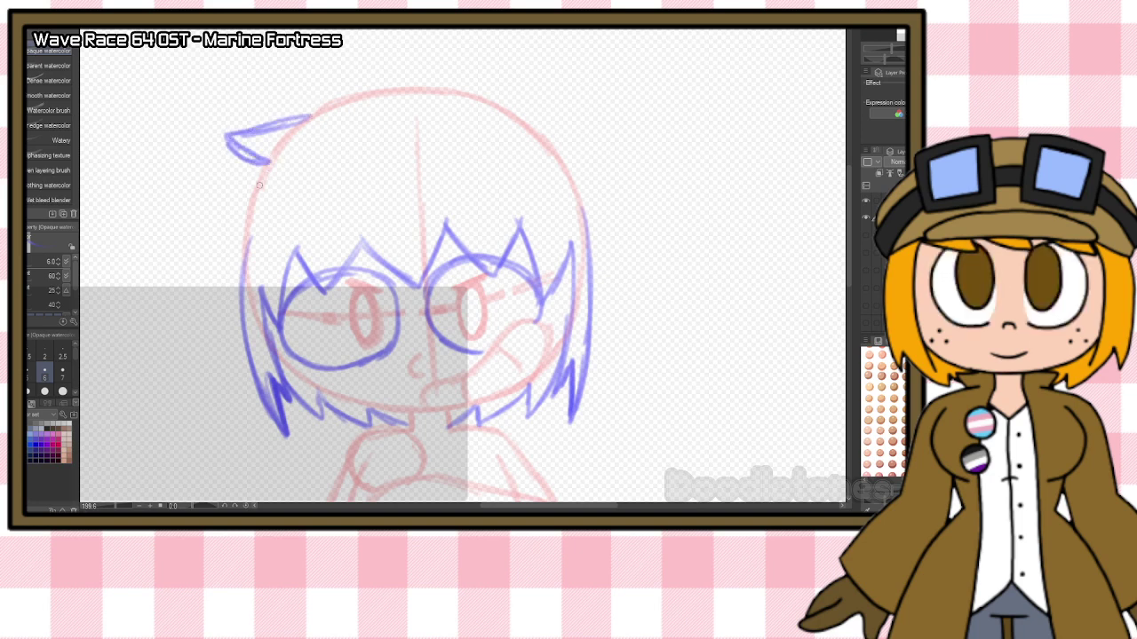
{"action": "mouse_move", "coordinate": [265, 169]}
{"action": "left_mouse_down"}
{"action": "mouse_move", "coordinate": [242, 259]}
{"action": "mouse_move", "coordinate": [258, 296]}
{"action": "left_mouse_up"}
{"action": "mouse_move", "coordinate": [319, 104]}
{"action": "left_mouse_down"}
{"action": "mouse_move", "coordinate": [484, 103]}
{"action": "mouse_move", "coordinate": [543, 140]}
{"action": "mouse_move", "coordinate": [572, 184]}
{"action": "left_mouse_up"}
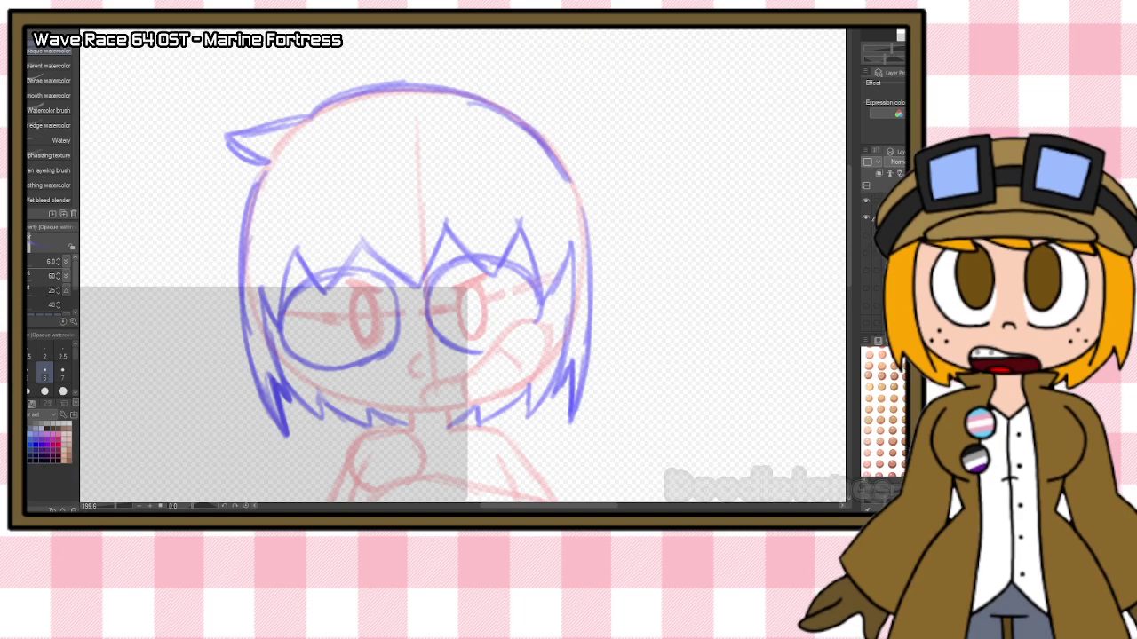
Draw a curved cuff with three round studs around the wrist of the folded arm.
{"action": "scroll", "coordinate": [327, 331], "scroll_direction": "down", "scroll_amount": 3}
{"action": "scroll", "coordinate": [327, 330], "scroll_direction": "up", "scroll_amount": 3}
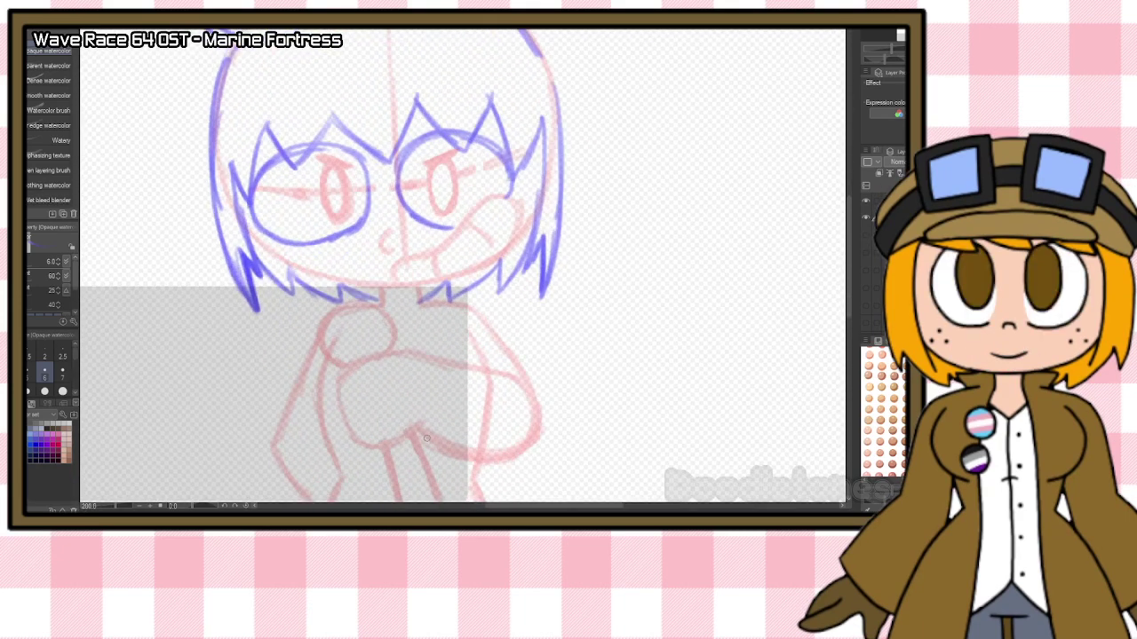
{"action": "mouse_move", "coordinate": [405, 347]}
{"action": "left_mouse_down"}
{"action": "mouse_move", "coordinate": [446, 359]}
{"action": "mouse_move", "coordinate": [421, 389]}
{"action": "mouse_move", "coordinate": [423, 435]}
{"action": "mouse_move", "coordinate": [463, 408]}
{"action": "mouse_move", "coordinate": [444, 454]}
{"action": "mouse_move", "coordinate": [421, 445]}
{"action": "left_mouse_up"}
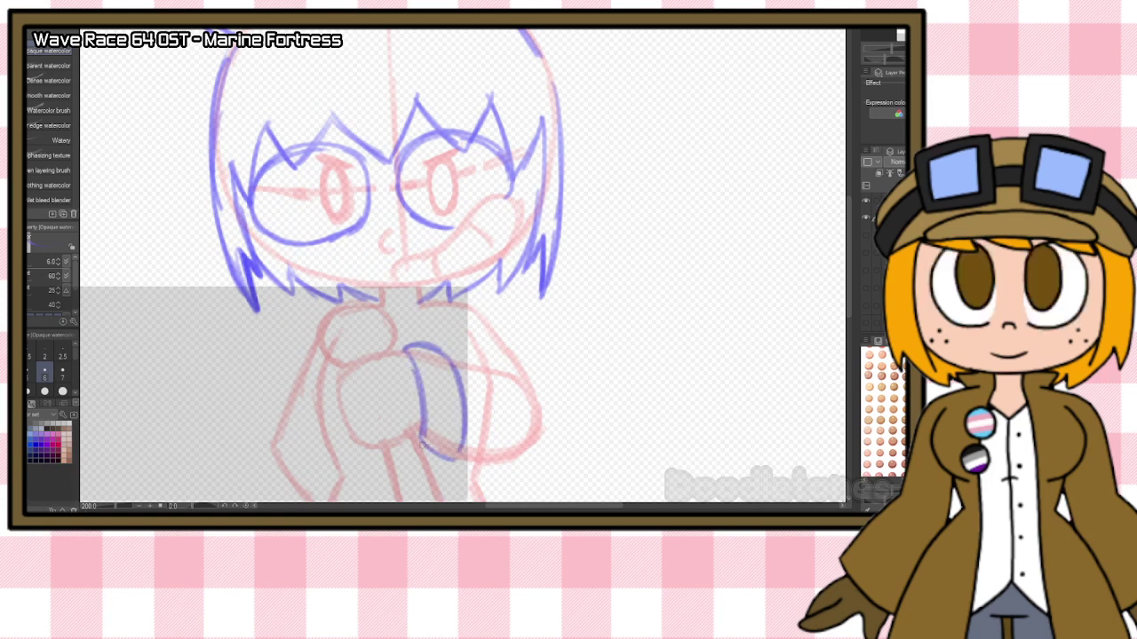
{"action": "mouse_move", "coordinate": [430, 357]}
{"action": "left_mouse_down"}
{"action": "mouse_move", "coordinate": [441, 442]}
{"action": "mouse_move", "coordinate": [433, 344]}
{"action": "left_mouse_up"}
{"action": "left_click_drag", "start_coordinate": [423, 444], "coordinate": [439, 461]}
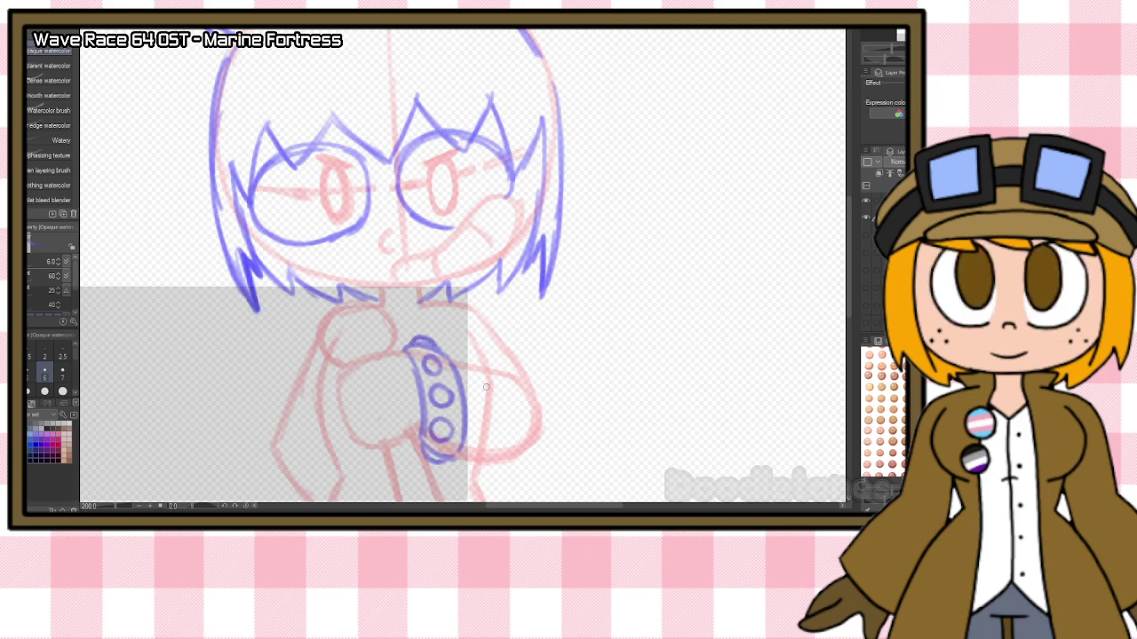
Draw the two pointed collar flaps at the neck and the coat's front edge down to the cuff.
{"action": "mouse_move", "coordinate": [418, 287]}
{"action": "left_mouse_down"}
{"action": "mouse_move", "coordinate": [451, 283]}
{"action": "mouse_move", "coordinate": [447, 302]}
{"action": "mouse_move", "coordinate": [421, 303]}
{"action": "left_mouse_up"}
{"action": "left_click_drag", "start_coordinate": [412, 286], "coordinate": [432, 284]}
{"action": "mouse_move", "coordinate": [386, 304]}
{"action": "left_mouse_down"}
{"action": "mouse_move", "coordinate": [351, 298]}
{"action": "mouse_move", "coordinate": [350, 285]}
{"action": "mouse_move", "coordinate": [390, 331]}
{"action": "mouse_move", "coordinate": [425, 338]}
{"action": "left_mouse_up"}
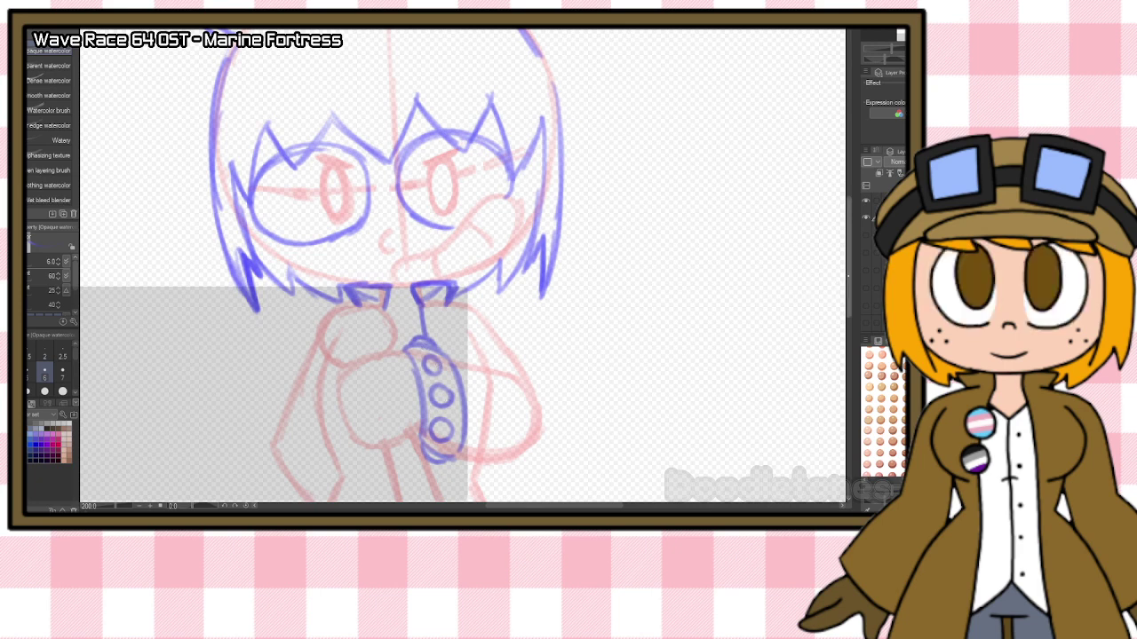
Draw the coat's front opening below the folded arm and its flared outer edges with pointed hem corners.
{"action": "scroll", "coordinate": [400, 337], "scroll_direction": "down", "scroll_amount": 4}
{"action": "left_click_drag", "start_coordinate": [433, 301], "coordinate": [435, 329]}
{"action": "left_click_drag", "start_coordinate": [378, 293], "coordinate": [374, 455]}
{"action": "mouse_move", "coordinate": [444, 402]}
{"action": "left_mouse_down"}
{"action": "mouse_move", "coordinate": [453, 472]}
{"action": "mouse_move", "coordinate": [498, 422]}
{"action": "mouse_move", "coordinate": [499, 366]}
{"action": "left_mouse_up"}
{"action": "left_click_drag", "start_coordinate": [323, 364], "coordinate": [297, 426]}
{"action": "left_click_drag", "start_coordinate": [302, 416], "coordinate": [354, 471]}
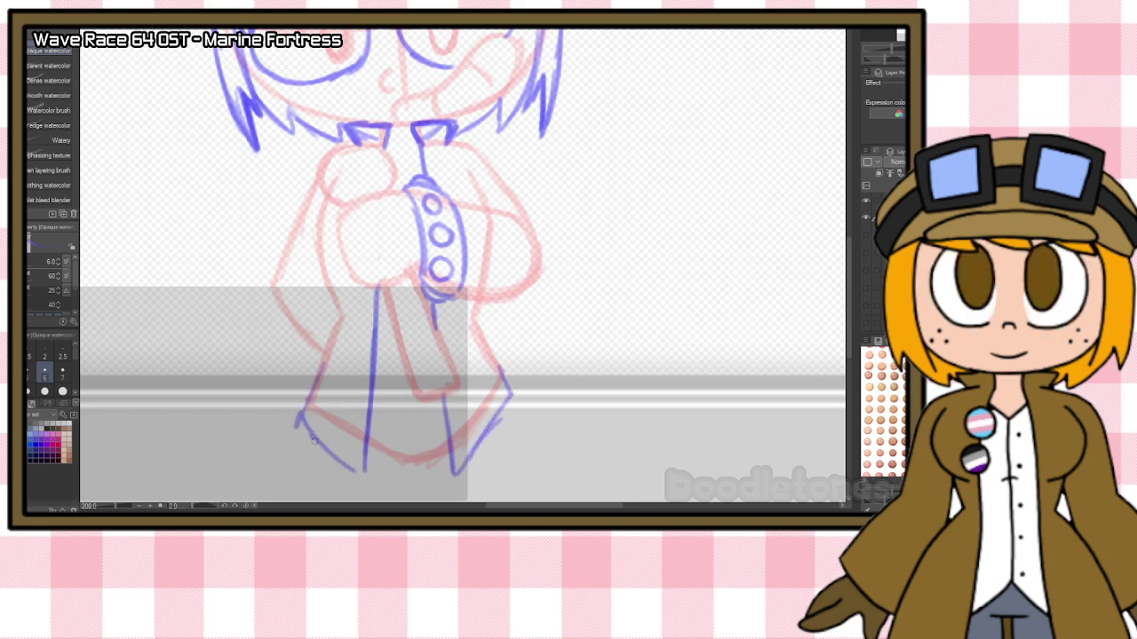
Add the inner trim lines along both front edges of the lower coat.
{"action": "left_click_drag", "start_coordinate": [380, 286], "coordinate": [387, 401]}
{"action": "left_click_drag", "start_coordinate": [382, 336], "coordinate": [381, 443]}
{"action": "left_click_drag", "start_coordinate": [432, 396], "coordinate": [442, 460]}
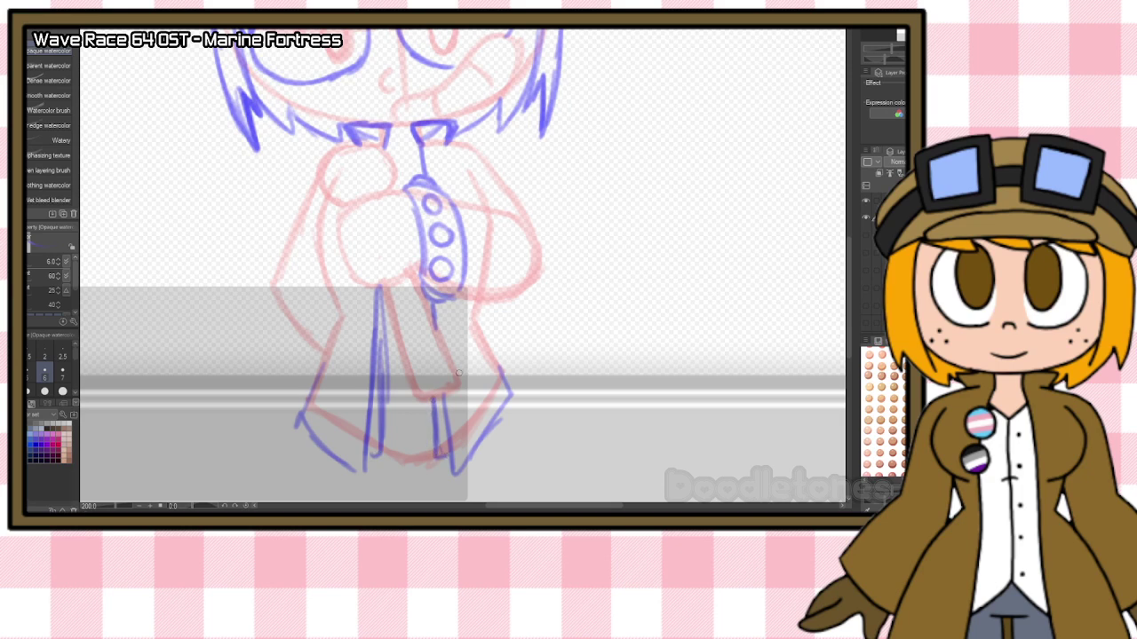
Hide the finished hand-on-chin sketch and guide, and show the hand-across-waist guide with the hatless character's blue sketch.
{"action": "scroll", "coordinate": [477, 215], "scroll_direction": "down", "scroll_amount": 5}
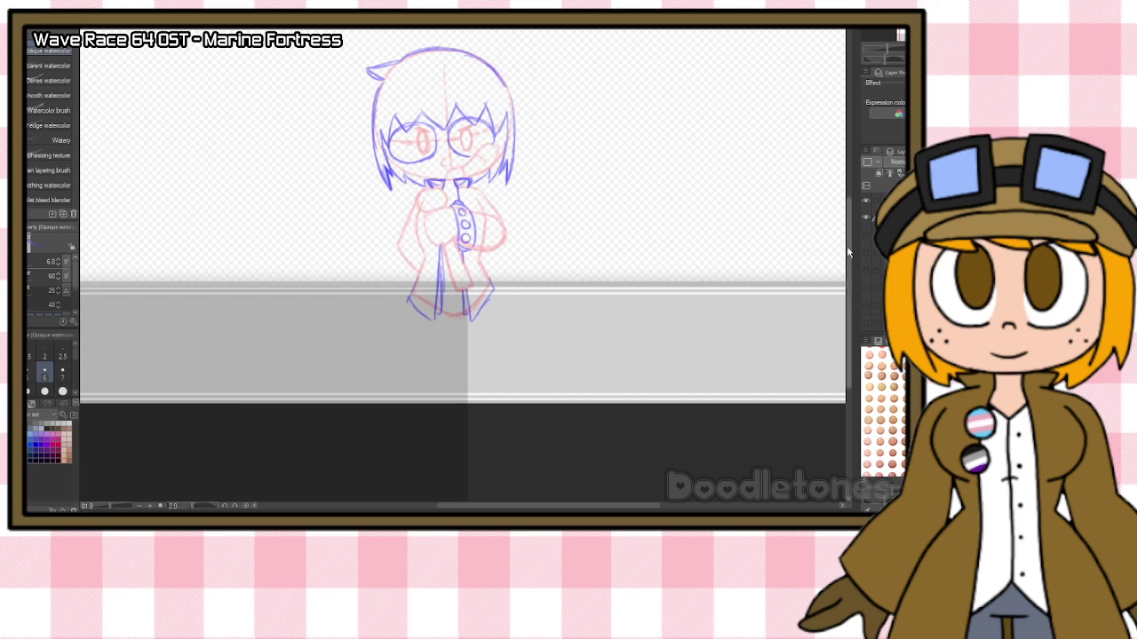
{"action": "left_click_drag", "start_coordinate": [848, 250], "coordinate": [848, 210]}
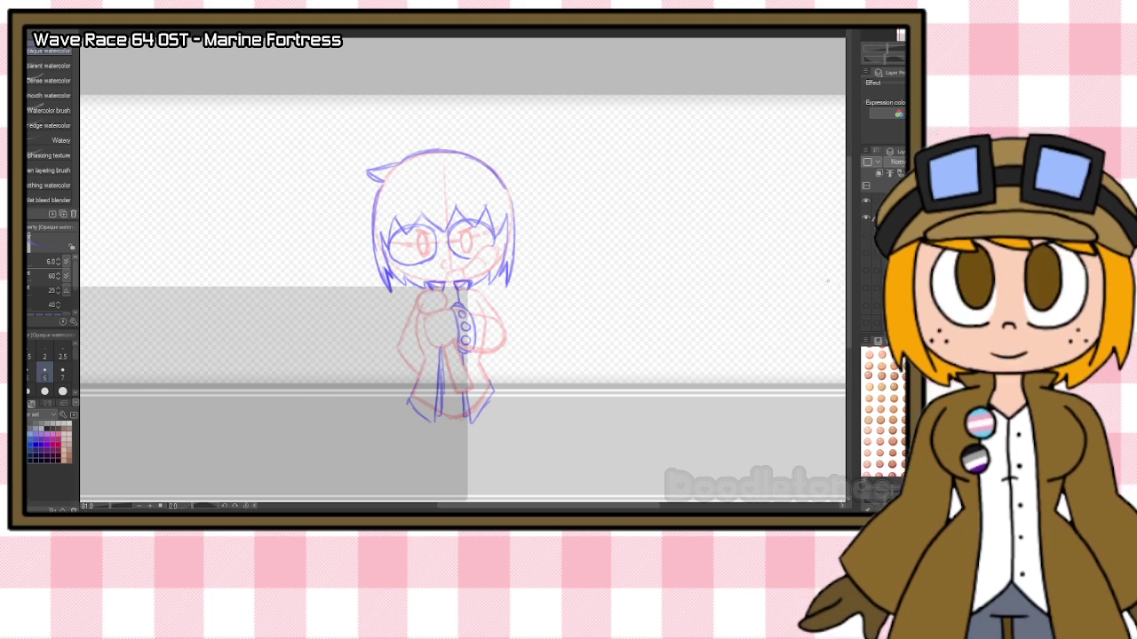
{"action": "scroll", "coordinate": [868, 262], "scroll_direction": "down", "scroll_amount": 2}
{"action": "scroll", "coordinate": [869, 262], "scroll_direction": "down", "scroll_amount": 2}
{"action": "left_click", "coordinate": [865, 306]}
{"action": "left_click", "coordinate": [865, 290]}
{"action": "scroll", "coordinate": [868, 266], "scroll_direction": "up", "scroll_amount": 3}
{"action": "scroll", "coordinate": [869, 262], "scroll_direction": "up", "scroll_amount": 3}
{"action": "left_click", "coordinate": [865, 218]}
{"action": "left_click", "coordinate": [866, 307]}
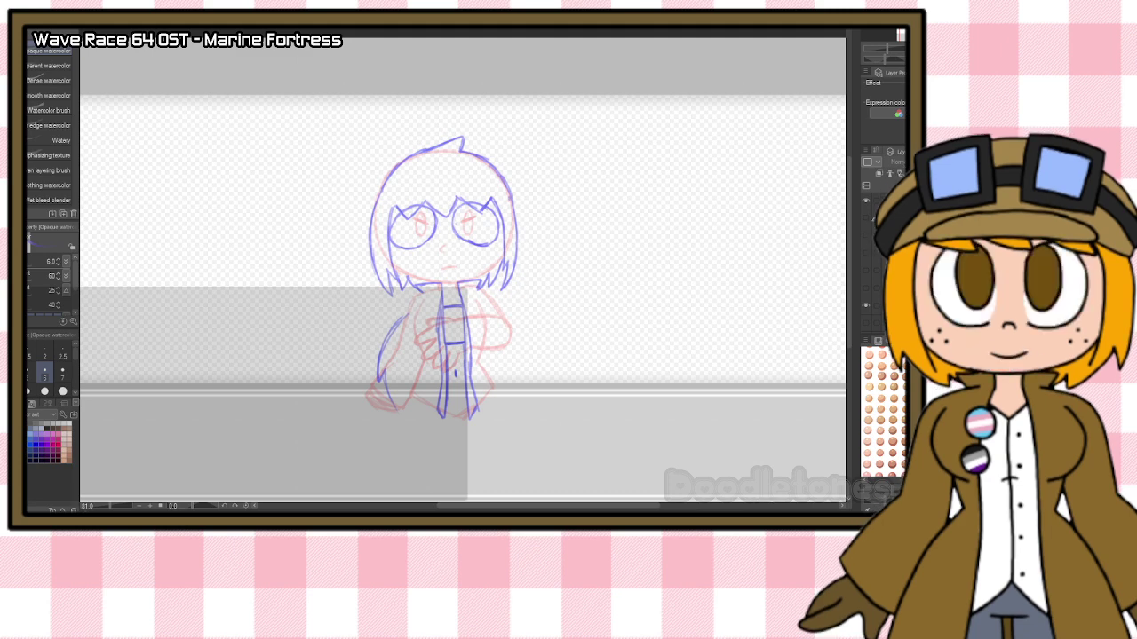
Copy the hatless character's entire sketch into the current pose's layers, hide the original, and clear the selection.
{"action": "left_click", "coordinate": [892, 306]}
{"action": "key", "text": "ctrl+a"}
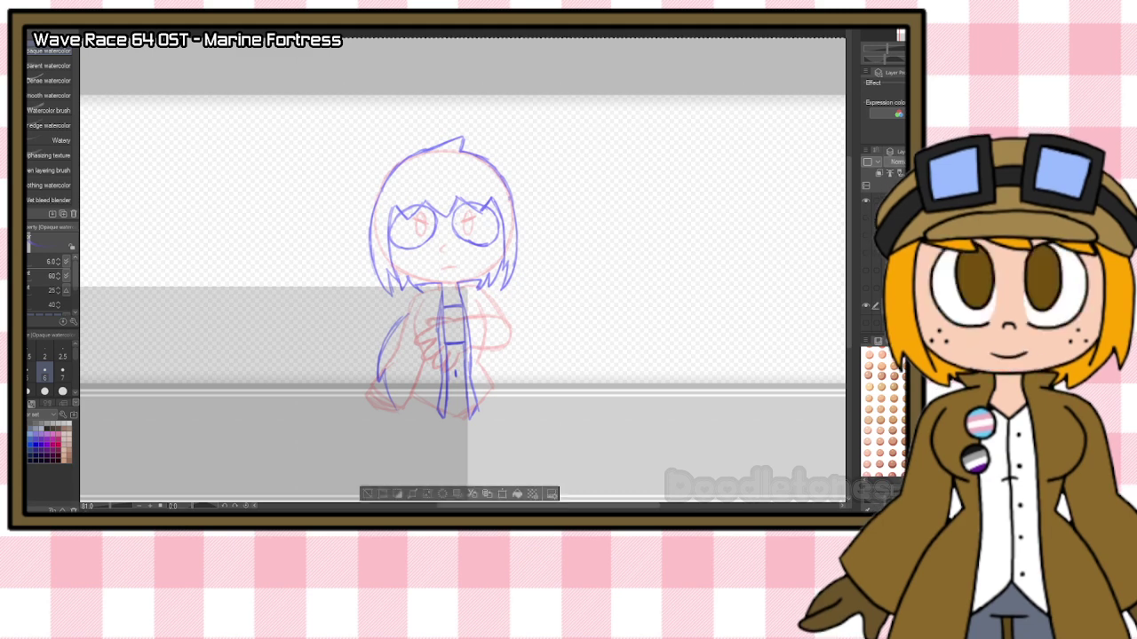
{"action": "key", "text": "ctrl+c"}
{"action": "left_click", "coordinate": [893, 217]}
{"action": "key", "text": "ctrl+v"}
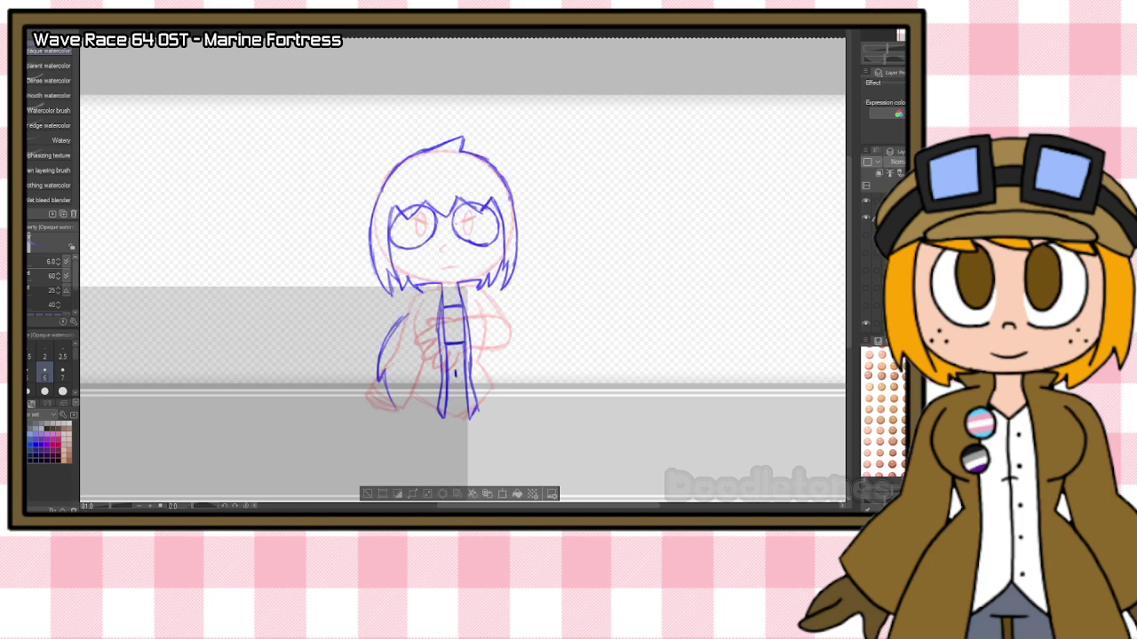
{"action": "left_click", "coordinate": [866, 324]}
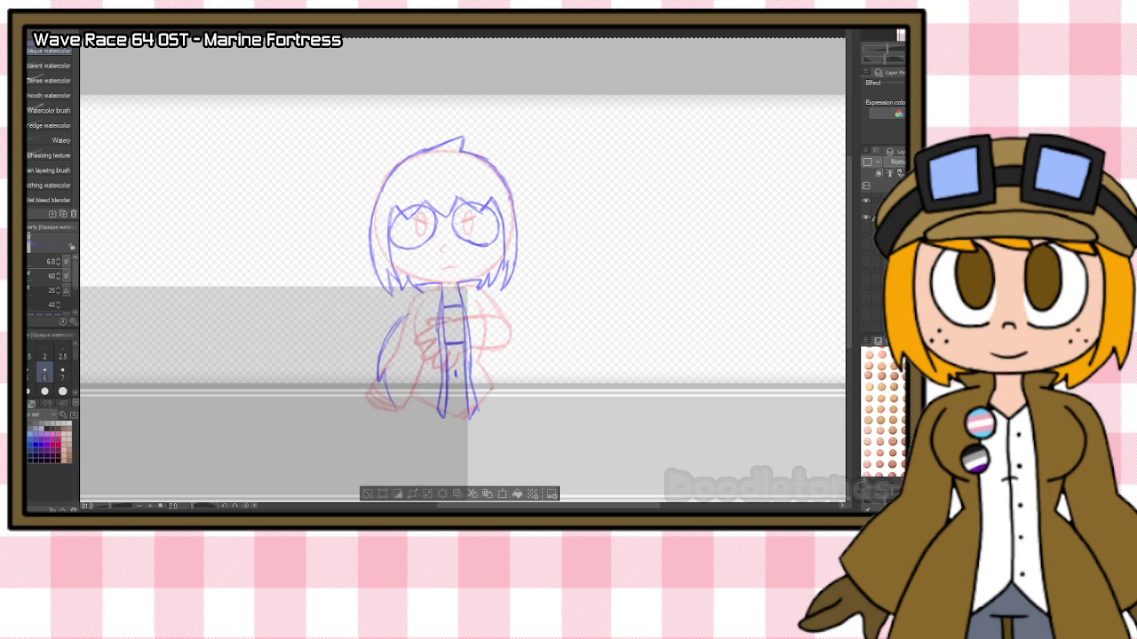
{"action": "left_click", "coordinate": [368, 494]}
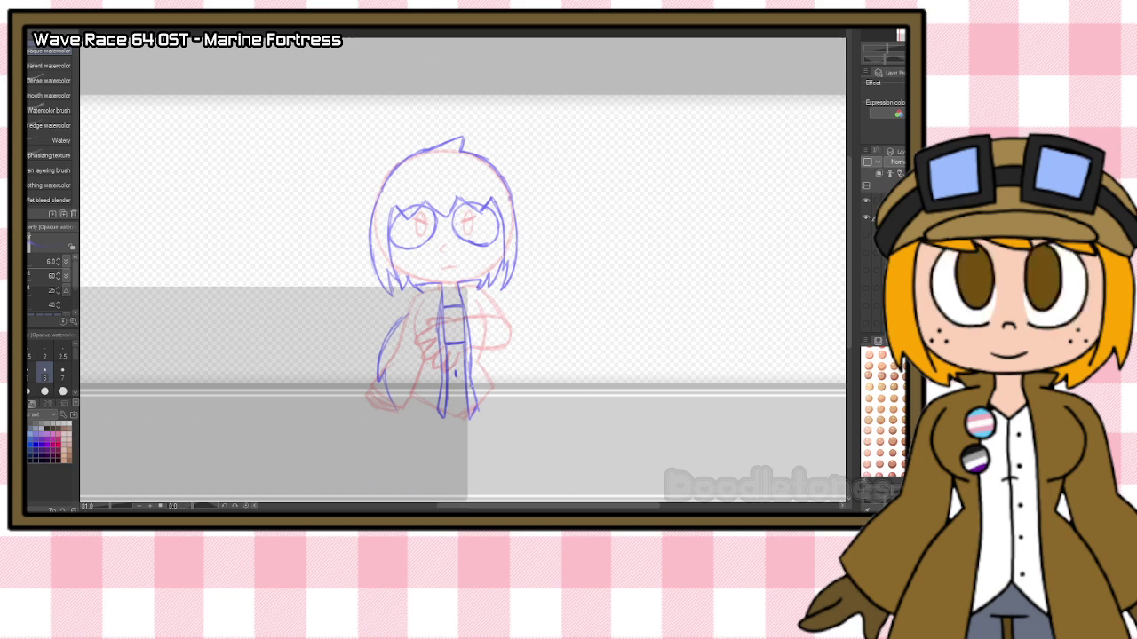
Erase the blue coat and shirt lines that overlap the forearm and hand crossing the waist.
{"action": "scroll", "coordinate": [494, 349], "scroll_direction": "up", "scroll_amount": 5}
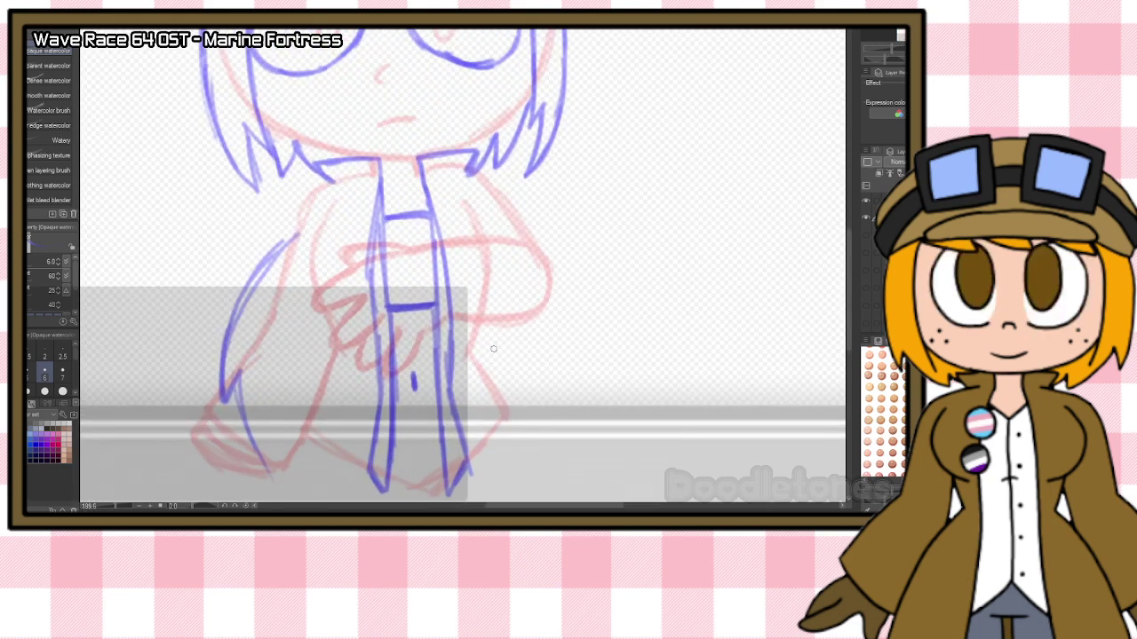
{"action": "key", "text": "e"}
{"action": "mouse_move", "coordinate": [377, 259]}
{"action": "left_mouse_down"}
{"action": "mouse_move", "coordinate": [451, 248]}
{"action": "mouse_move", "coordinate": [421, 266]}
{"action": "mouse_move", "coordinate": [371, 273]}
{"action": "mouse_move", "coordinate": [381, 270]}
{"action": "mouse_move", "coordinate": [388, 370]}
{"action": "mouse_move", "coordinate": [382, 356]}
{"action": "mouse_move", "coordinate": [423, 301]}
{"action": "mouse_move", "coordinate": [399, 303]}
{"action": "mouse_move", "coordinate": [406, 320]}
{"action": "mouse_move", "coordinate": [450, 312]}
{"action": "mouse_move", "coordinate": [428, 303]}
{"action": "mouse_move", "coordinate": [397, 317]}
{"action": "mouse_move", "coordinate": [467, 277]}
{"action": "mouse_move", "coordinate": [429, 265]}
{"action": "mouse_move", "coordinate": [397, 272]}
{"action": "mouse_move", "coordinate": [449, 270]}
{"action": "left_mouse_up"}
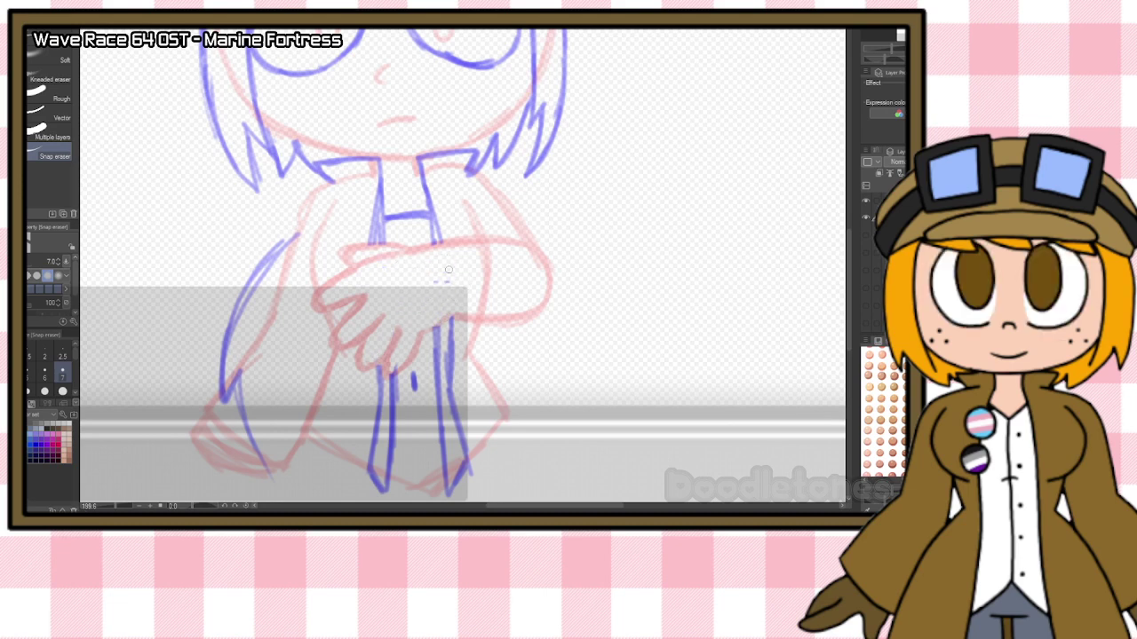
Draw a cuff band around the wrist of the crossed arm, with an inner edge line and three round buttons.
{"action": "key", "text": "b"}
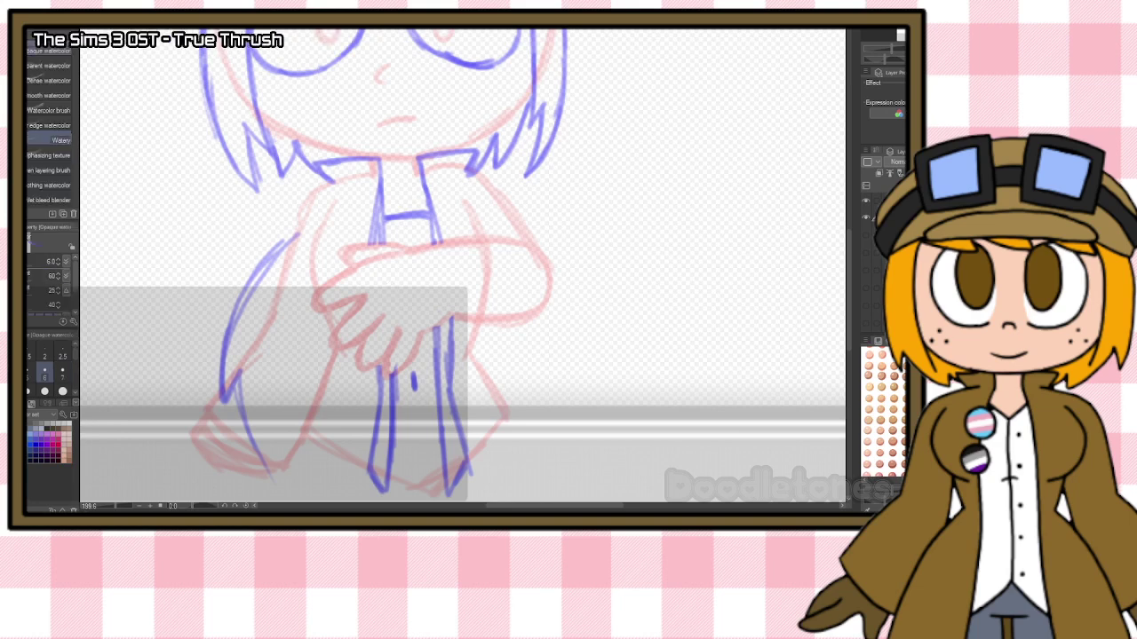
{"action": "left_click_drag", "start_coordinate": [448, 317], "coordinate": [485, 322]}
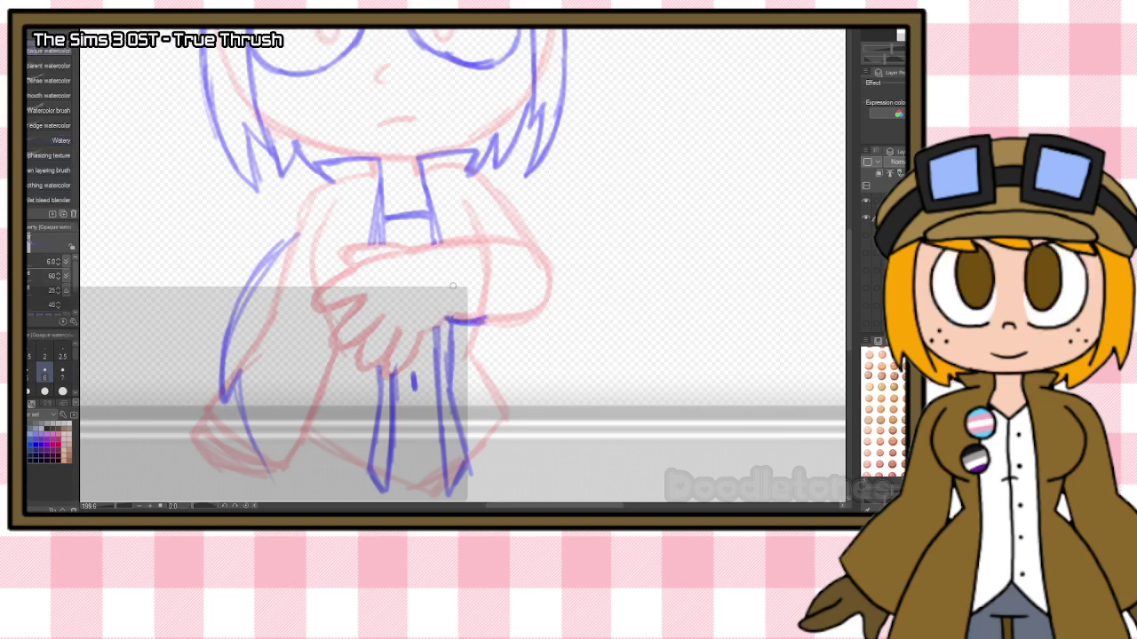
{"action": "mouse_move", "coordinate": [432, 253]}
{"action": "left_mouse_down"}
{"action": "mouse_move", "coordinate": [447, 319]}
{"action": "mouse_move", "coordinate": [428, 252]}
{"action": "mouse_move", "coordinate": [432, 262]}
{"action": "mouse_move", "coordinate": [447, 235]}
{"action": "mouse_move", "coordinate": [426, 239]}
{"action": "mouse_move", "coordinate": [468, 237]}
{"action": "mouse_move", "coordinate": [487, 298]}
{"action": "left_mouse_up"}
{"action": "left_click_drag", "start_coordinate": [466, 240], "coordinate": [486, 322]}
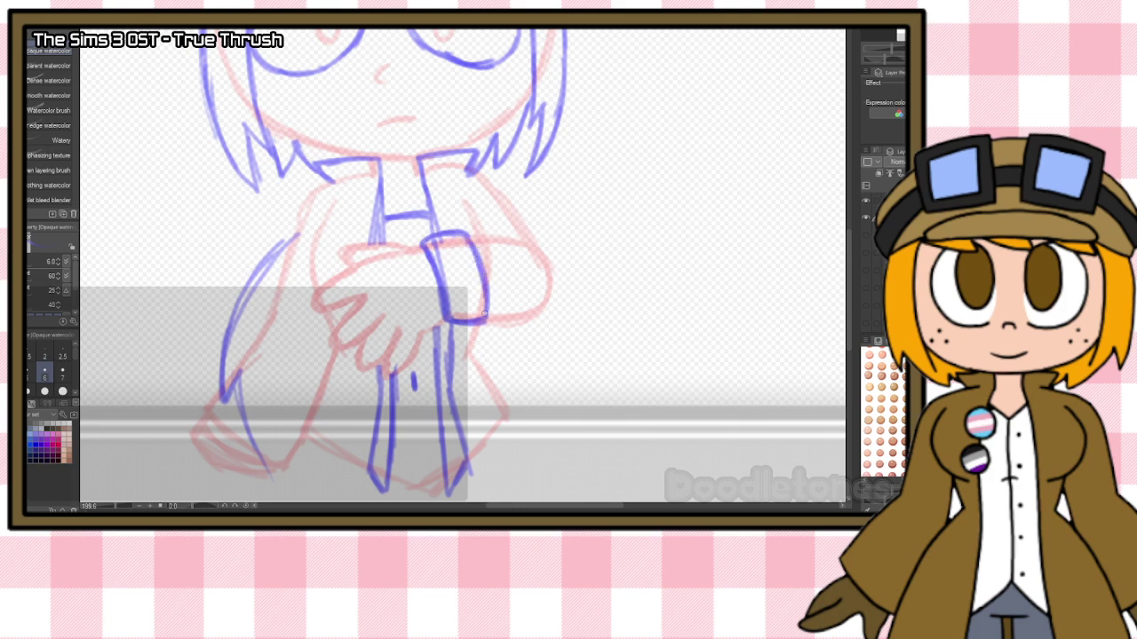
{"action": "mouse_move", "coordinate": [451, 238]}
{"action": "left_mouse_down"}
{"action": "mouse_move", "coordinate": [455, 282]}
{"action": "mouse_move", "coordinate": [478, 321]}
{"action": "left_mouse_up"}
{"action": "left_click_drag", "start_coordinate": [427, 238], "coordinate": [457, 225]}
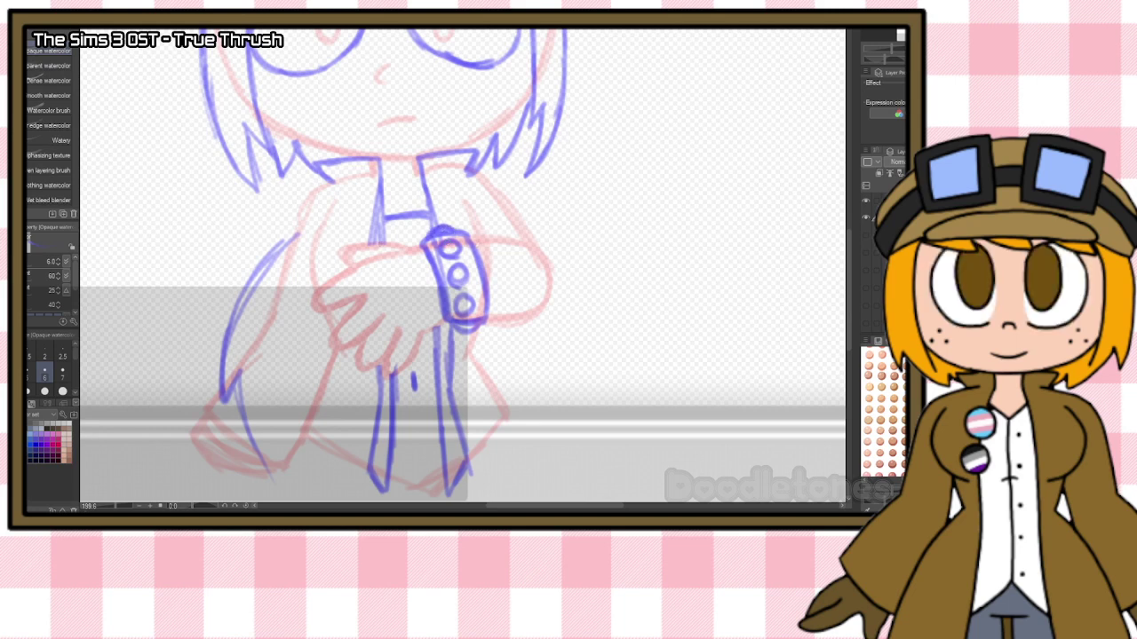
Hide the finished hand-across-waist sketch and guide, and show the turned-head, hand-at-hip guide with its sketch layer.
{"action": "left_click", "coordinate": [866, 201]}
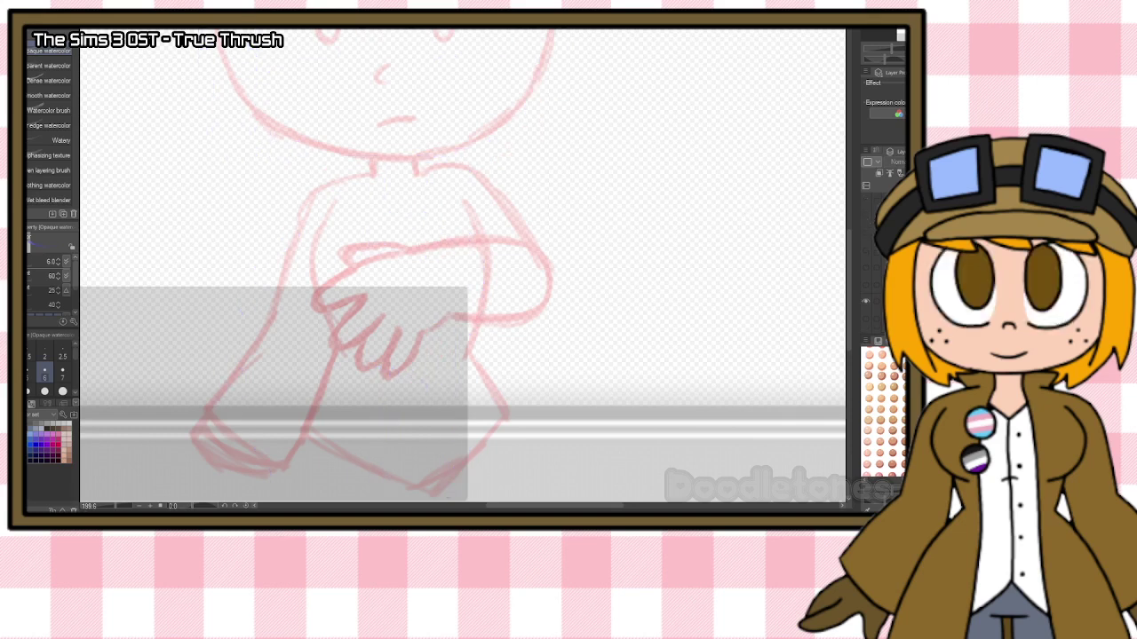
{"action": "left_click", "coordinate": [866, 309]}
{"action": "left_click", "coordinate": [867, 294]}
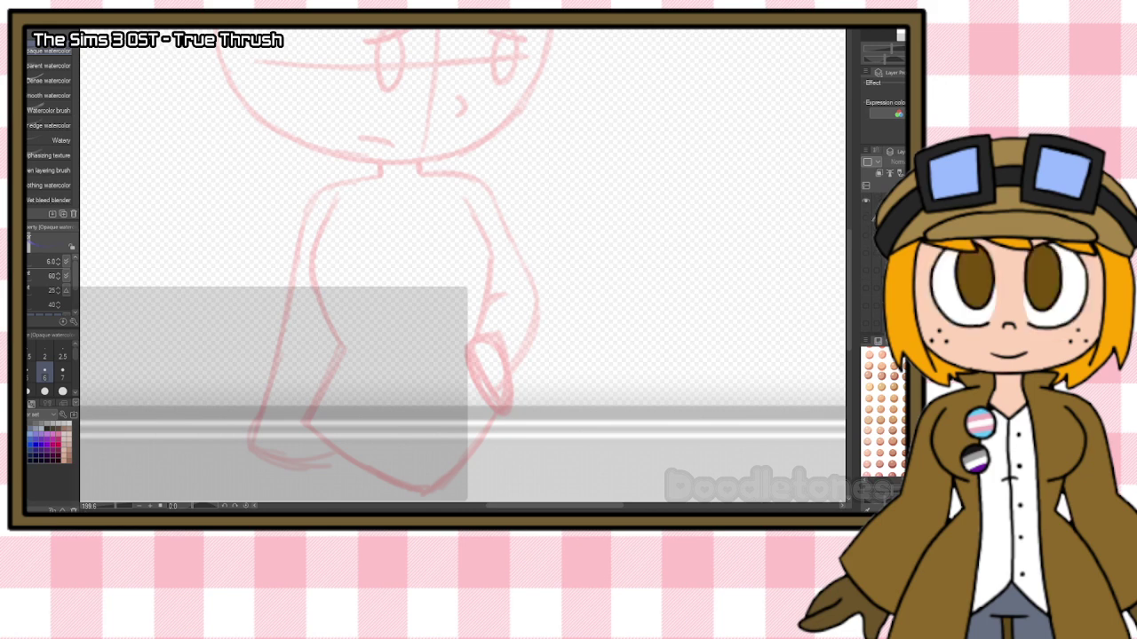
{"action": "left_click", "coordinate": [866, 218]}
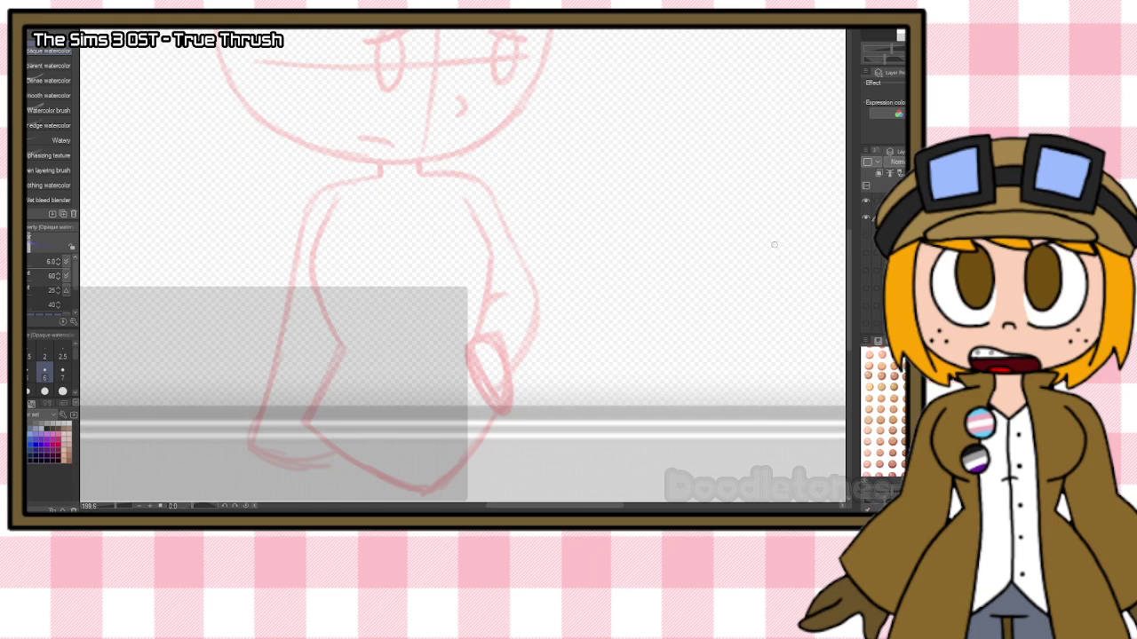
Draw the two rounded glasses lenses over the eyes of the turned head, leaving the far lens open at its outer edge.
{"action": "scroll", "coordinate": [823, 250], "scroll_direction": "down", "scroll_amount": 1}
{"action": "scroll", "coordinate": [842, 255], "scroll_direction": "down", "scroll_amount": 1}
{"action": "left_click_drag", "start_coordinate": [848, 254], "coordinate": [850, 207]}
{"action": "scroll", "coordinate": [680, 213], "scroll_direction": "up", "scroll_amount": 3}
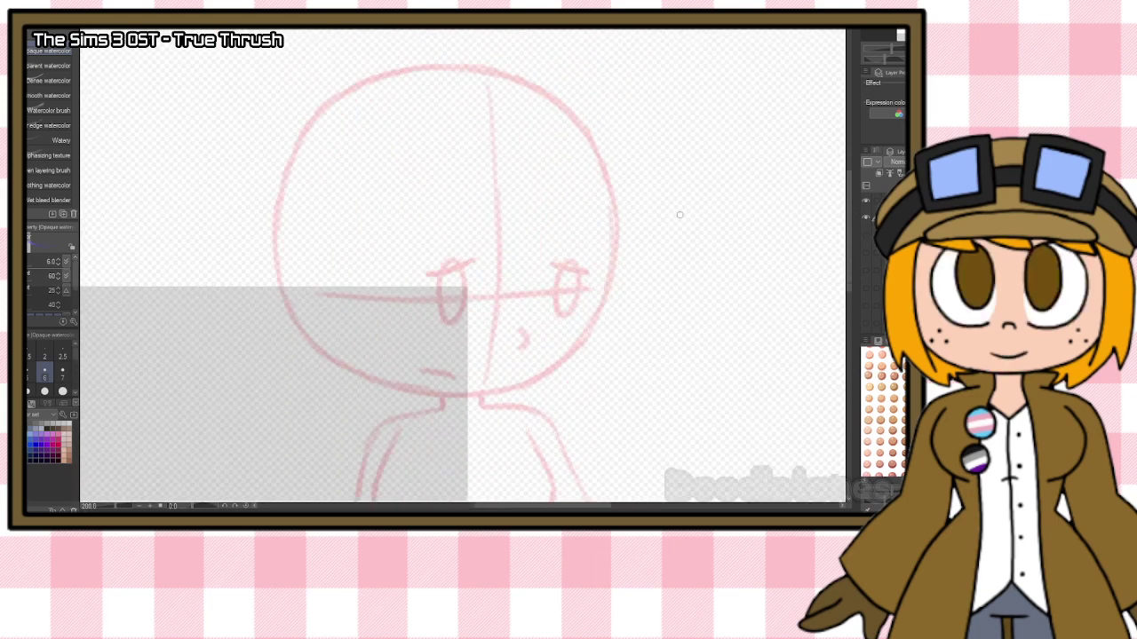
{"action": "left_click_drag", "start_coordinate": [372, 288], "coordinate": [453, 240]}
{"action": "mouse_move", "coordinate": [400, 254]}
{"action": "left_mouse_down"}
{"action": "mouse_move", "coordinate": [439, 237]}
{"action": "mouse_move", "coordinate": [482, 317]}
{"action": "left_mouse_up"}
{"action": "left_click_drag", "start_coordinate": [496, 271], "coordinate": [451, 342]}
{"action": "mouse_move", "coordinate": [409, 252]}
{"action": "left_mouse_down"}
{"action": "mouse_move", "coordinate": [369, 299]}
{"action": "mouse_move", "coordinate": [380, 330]}
{"action": "mouse_move", "coordinate": [455, 344]}
{"action": "mouse_move", "coordinate": [486, 323]}
{"action": "left_mouse_up"}
{"action": "mouse_move", "coordinate": [530, 253]}
{"action": "left_mouse_down"}
{"action": "mouse_move", "coordinate": [558, 243]}
{"action": "mouse_move", "coordinate": [533, 309]}
{"action": "mouse_move", "coordinate": [524, 263]}
{"action": "mouse_move", "coordinate": [575, 336]}
{"action": "left_mouse_up"}
{"action": "mouse_move", "coordinate": [519, 299]}
{"action": "left_mouse_down"}
{"action": "mouse_move", "coordinate": [604, 257]}
{"action": "mouse_move", "coordinate": [610, 280]}
{"action": "left_mouse_up"}
{"action": "left_click_drag", "start_coordinate": [557, 333], "coordinate": [584, 336]}
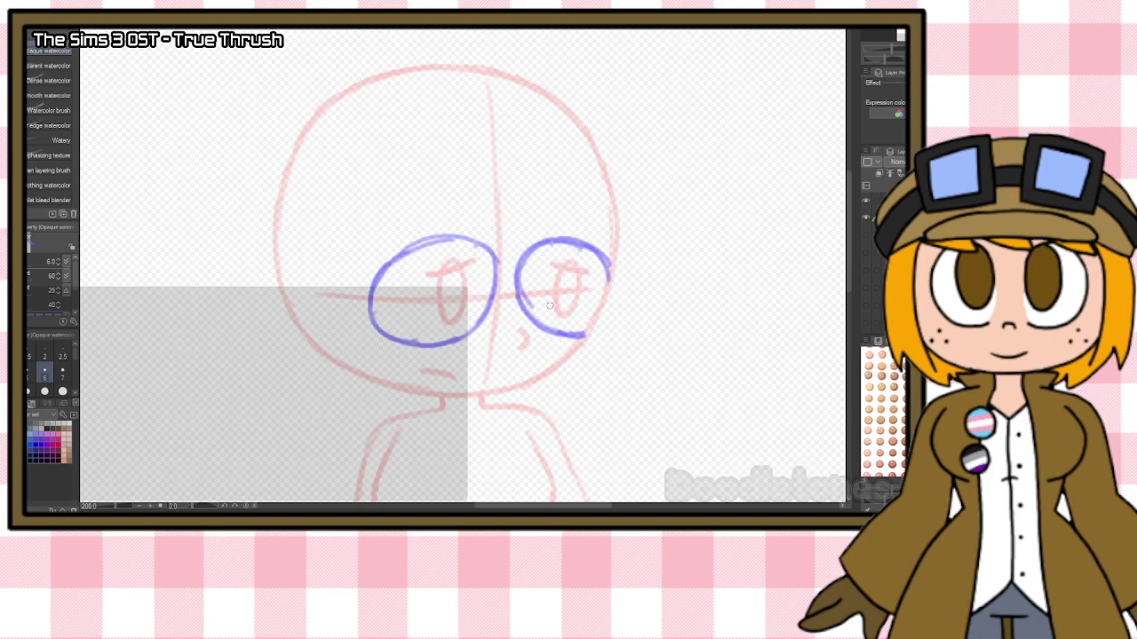
Draw the zigzag fringe above the glasses, ending in a pointed lock at the far side of the head.
{"action": "left_click_drag", "start_coordinate": [515, 263], "coordinate": [542, 197]}
{"action": "mouse_move", "coordinate": [467, 213]}
{"action": "left_mouse_down"}
{"action": "mouse_move", "coordinate": [420, 264]}
{"action": "mouse_move", "coordinate": [391, 219]}
{"action": "left_mouse_up"}
{"action": "mouse_move", "coordinate": [541, 197]}
{"action": "left_mouse_down"}
{"action": "mouse_move", "coordinate": [569, 238]}
{"action": "mouse_move", "coordinate": [622, 262]}
{"action": "mouse_move", "coordinate": [599, 144]}
{"action": "left_mouse_up"}
{"action": "left_click_drag", "start_coordinate": [599, 147], "coordinate": [629, 266]}
{"action": "mouse_move", "coordinate": [391, 218]}
{"action": "left_mouse_down"}
{"action": "mouse_move", "coordinate": [358, 311]}
{"action": "mouse_move", "coordinate": [338, 270]}
{"action": "left_mouse_up"}
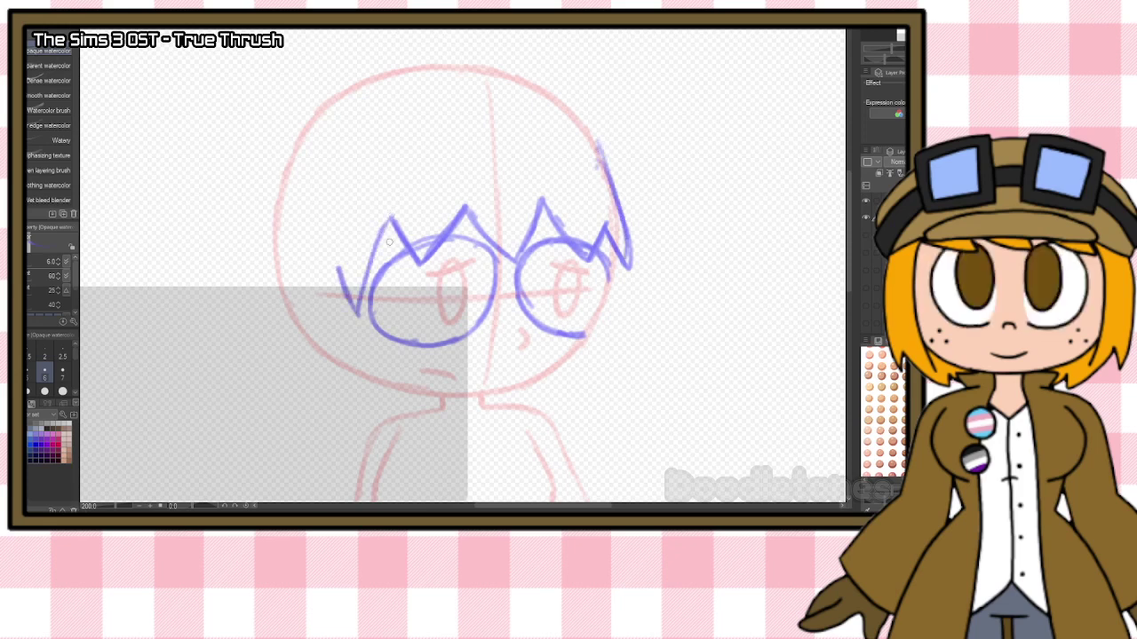
{"action": "key", "text": "ctrl+z"}
Draw the long side locks framing both sides of the face, each ending in jagged tips.
{"action": "mouse_move", "coordinate": [384, 218]}
{"action": "left_mouse_down"}
{"action": "mouse_move", "coordinate": [358, 284]}
{"action": "mouse_move", "coordinate": [369, 400]}
{"action": "mouse_move", "coordinate": [348, 383]}
{"action": "left_mouse_up"}
{"action": "mouse_move", "coordinate": [277, 203]}
{"action": "left_mouse_down"}
{"action": "mouse_move", "coordinate": [303, 379]}
{"action": "mouse_move", "coordinate": [301, 368]}
{"action": "mouse_move", "coordinate": [345, 428]}
{"action": "mouse_move", "coordinate": [342, 397]}
{"action": "left_mouse_up"}
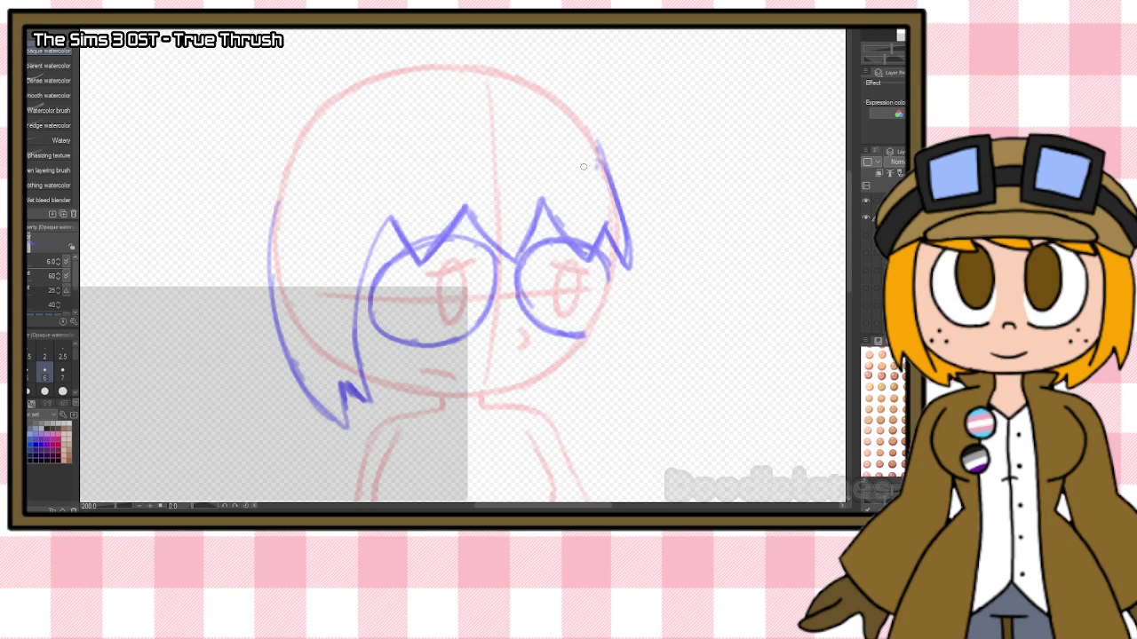
{"action": "left_click_drag", "start_coordinate": [613, 258], "coordinate": [584, 423]}
{"action": "mouse_move", "coordinate": [592, 373]}
{"action": "left_mouse_down"}
{"action": "mouse_move", "coordinate": [586, 421]}
{"action": "mouse_move", "coordinate": [571, 357]}
{"action": "left_mouse_up"}
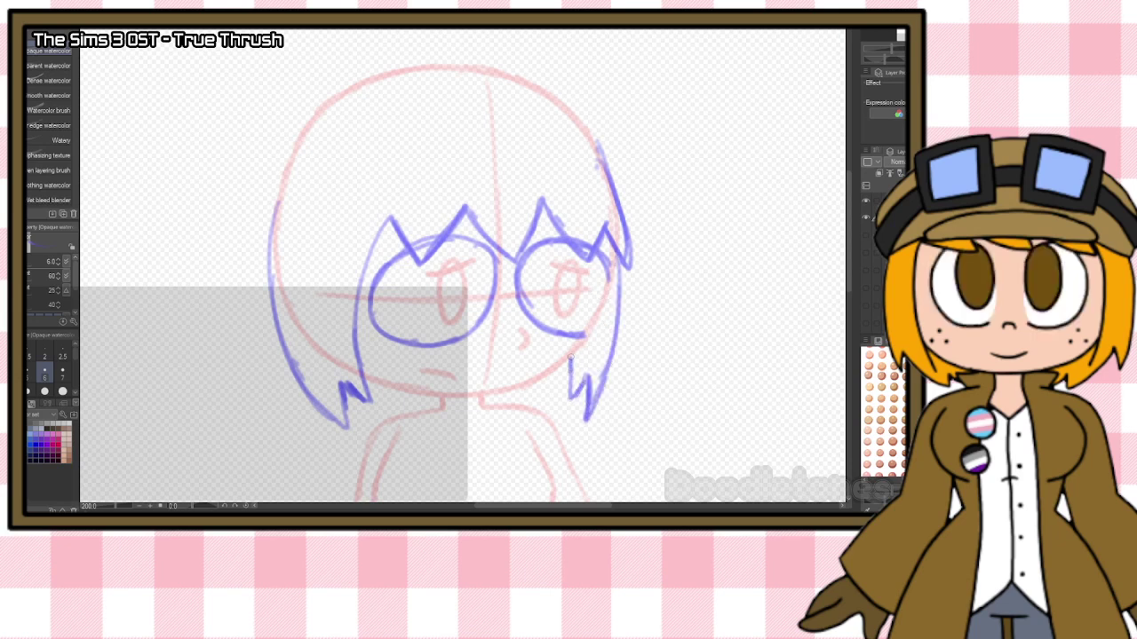
Add jagged hair ends on both sides of the neck and a pointed tuft on the crown joining the side hair.
{"action": "left_click_drag", "start_coordinate": [370, 388], "coordinate": [437, 411]}
{"action": "mouse_move", "coordinate": [570, 359]}
{"action": "left_mouse_down"}
{"action": "mouse_move", "coordinate": [526, 406]}
{"action": "mouse_move", "coordinate": [520, 390]}
{"action": "mouse_move", "coordinate": [481, 413]}
{"action": "left_mouse_up"}
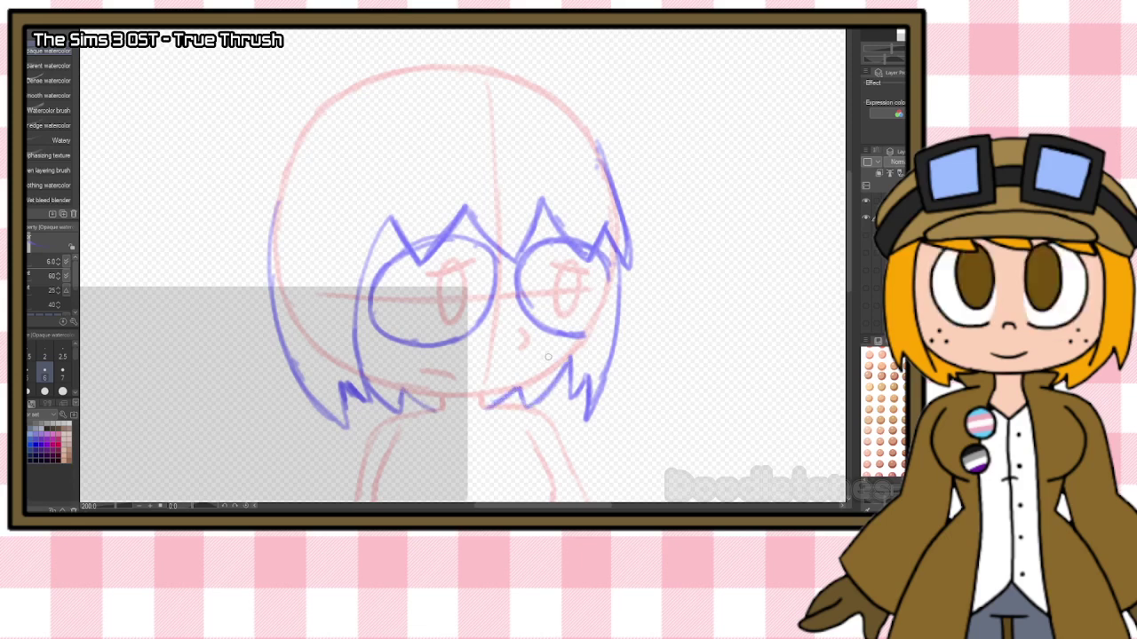
{"action": "mouse_move", "coordinate": [494, 69]}
{"action": "left_mouse_down"}
{"action": "mouse_move", "coordinate": [600, 84]}
{"action": "mouse_move", "coordinate": [574, 115]}
{"action": "mouse_move", "coordinate": [622, 219]}
{"action": "left_mouse_up"}
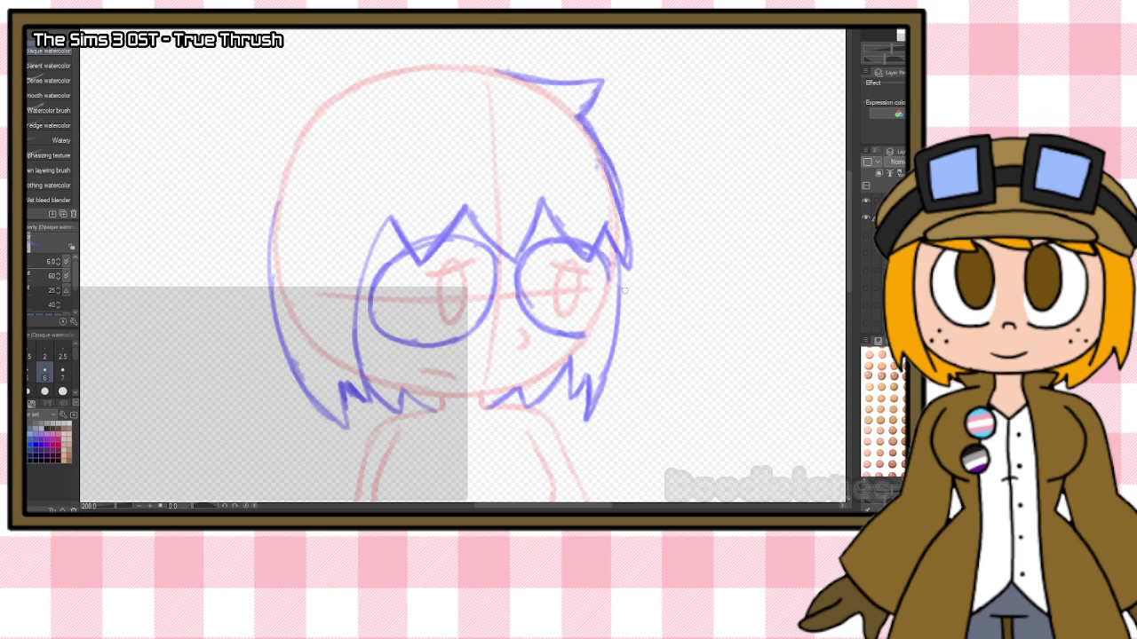
{"action": "scroll", "coordinate": [624, 291], "scroll_direction": "down", "scroll_amount": 5}
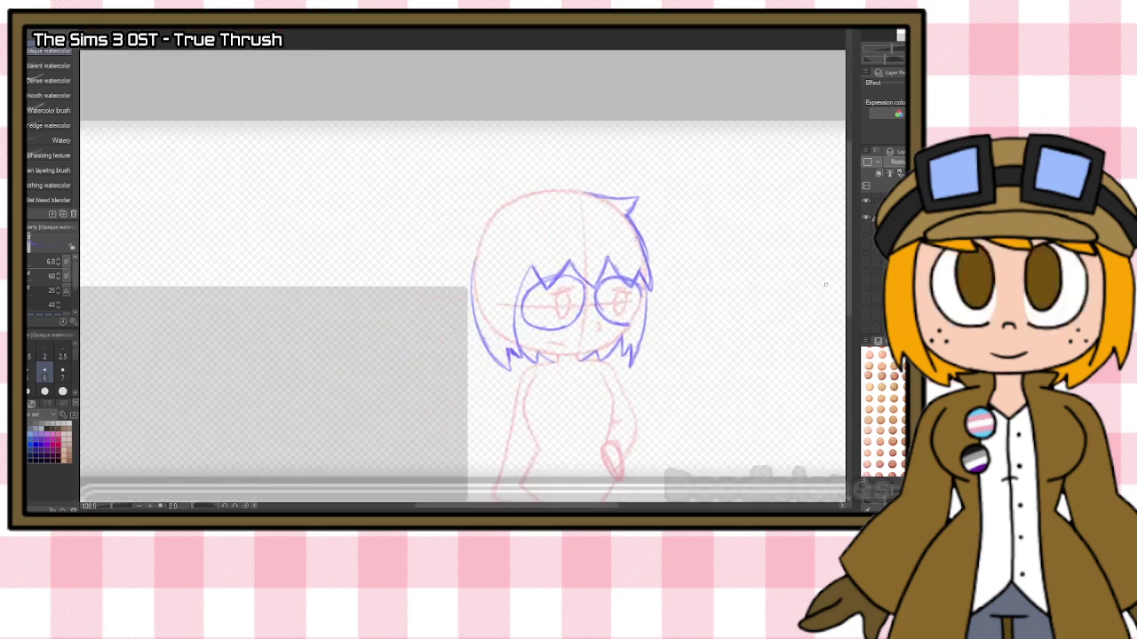
{"action": "left_click_drag", "start_coordinate": [849, 276], "coordinate": [849, 304]}
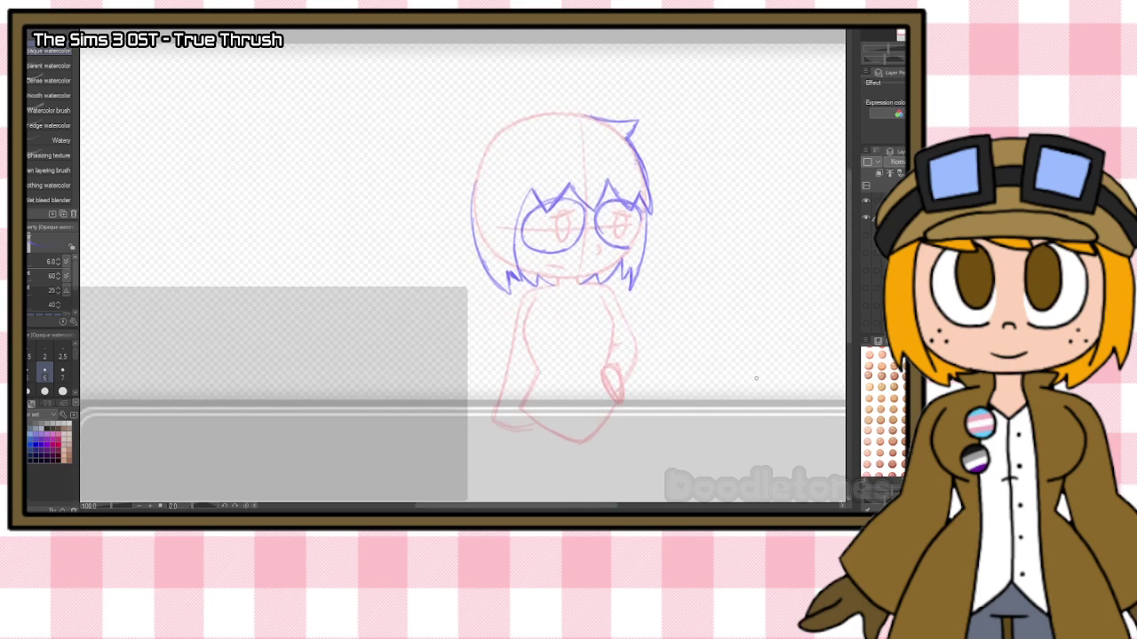
{"action": "scroll", "coordinate": [756, 379], "scroll_direction": "up", "scroll_amount": 4}
{"action": "mouse_move", "coordinate": [412, 260]}
{"action": "left_mouse_down"}
{"action": "mouse_move", "coordinate": [336, 381]}
{"action": "mouse_move", "coordinate": [364, 353]}
{"action": "mouse_move", "coordinate": [387, 289]}
{"action": "mouse_move", "coordinate": [440, 244]}
{"action": "left_mouse_up"}
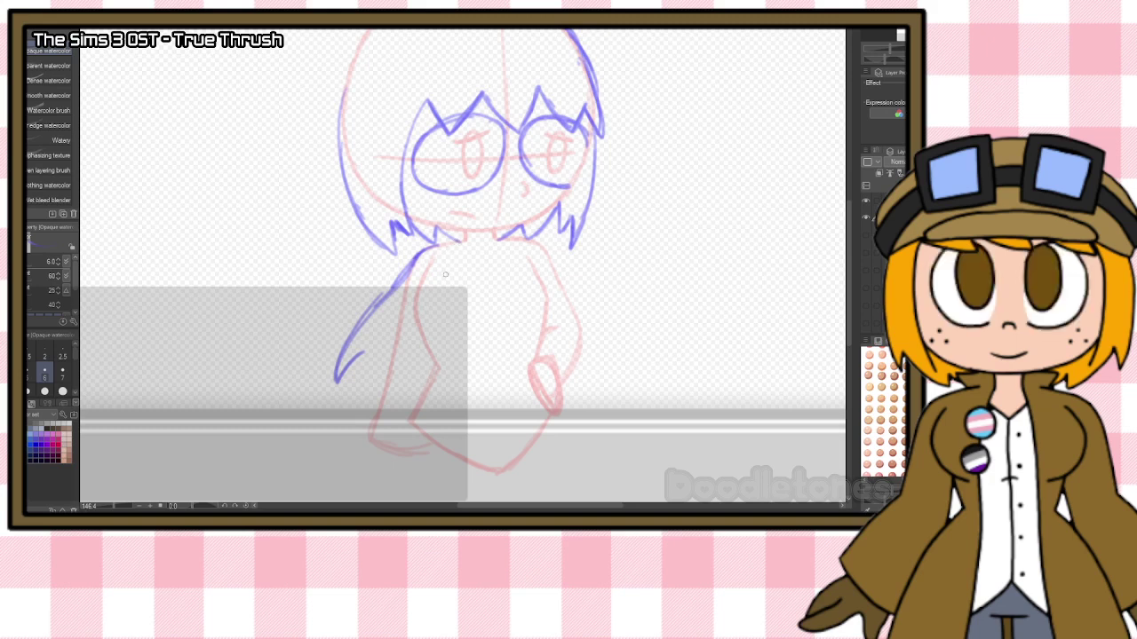
{"action": "key", "text": "ctrl+z"}
{"action": "key", "text": "ctrl+z"}
{"action": "key", "text": "ctrl+z"}
{"action": "key", "text": "ctrl+z"}
{"action": "key", "text": "ctrl+z"}
Draw the tapered, trailing shape behind the hanging arm, the collar points, and the coat's front opening with pointed hem corners.
{"action": "mouse_move", "coordinate": [406, 288]}
{"action": "left_mouse_down"}
{"action": "mouse_move", "coordinate": [333, 377]}
{"action": "mouse_move", "coordinate": [347, 367]}
{"action": "mouse_move", "coordinate": [351, 453]}
{"action": "mouse_move", "coordinate": [367, 489]}
{"action": "mouse_move", "coordinate": [372, 444]}
{"action": "left_mouse_up"}
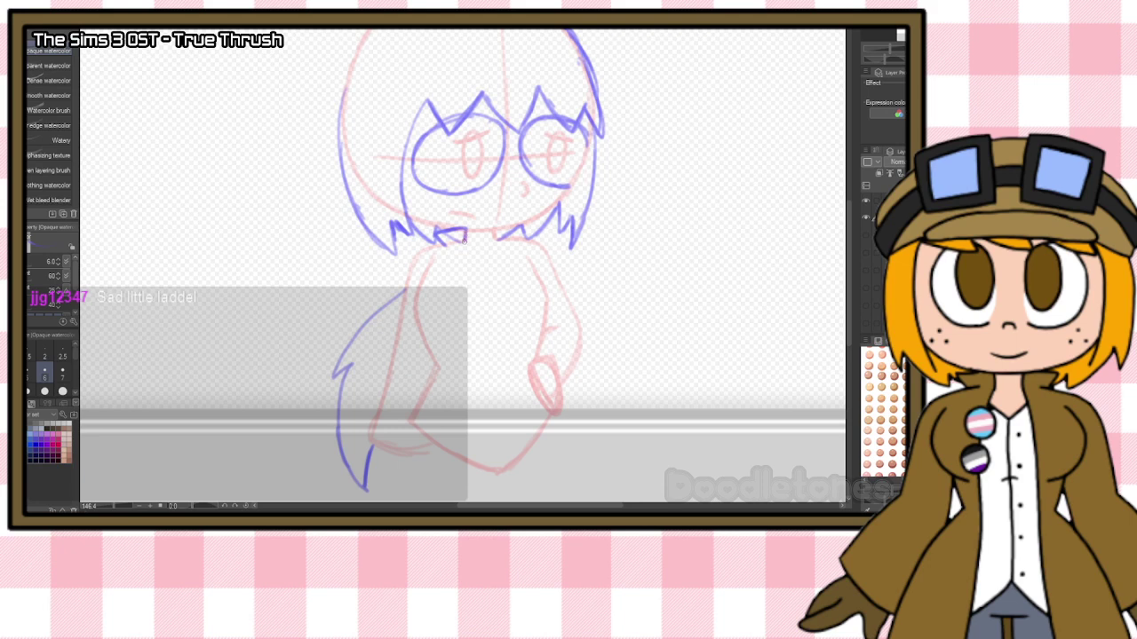
{"action": "mouse_move", "coordinate": [510, 229]}
{"action": "left_mouse_down"}
{"action": "mouse_move", "coordinate": [491, 235]}
{"action": "mouse_move", "coordinate": [529, 233]}
{"action": "mouse_move", "coordinate": [458, 373]}
{"action": "mouse_move", "coordinate": [447, 476]}
{"action": "left_mouse_up"}
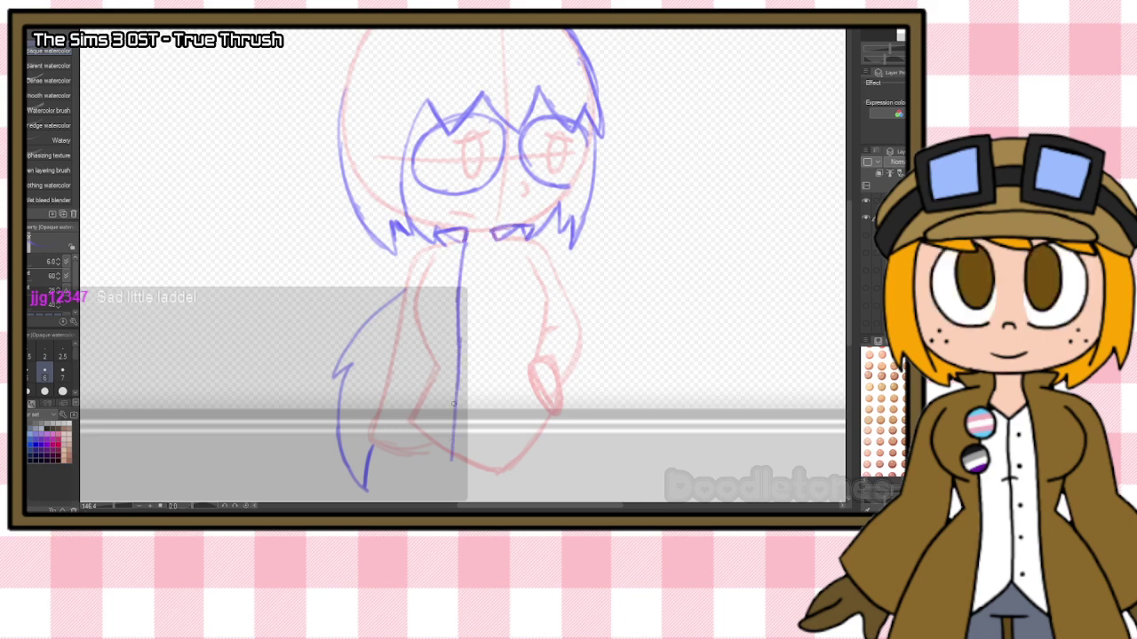
{"action": "mouse_move", "coordinate": [495, 241]}
{"action": "left_mouse_down"}
{"action": "mouse_move", "coordinate": [520, 493]}
{"action": "mouse_move", "coordinate": [575, 428]}
{"action": "left_mouse_up"}
{"action": "mouse_move", "coordinate": [430, 382]}
{"action": "left_mouse_down"}
{"action": "mouse_move", "coordinate": [405, 424]}
{"action": "mouse_move", "coordinate": [439, 487]}
{"action": "left_mouse_up"}
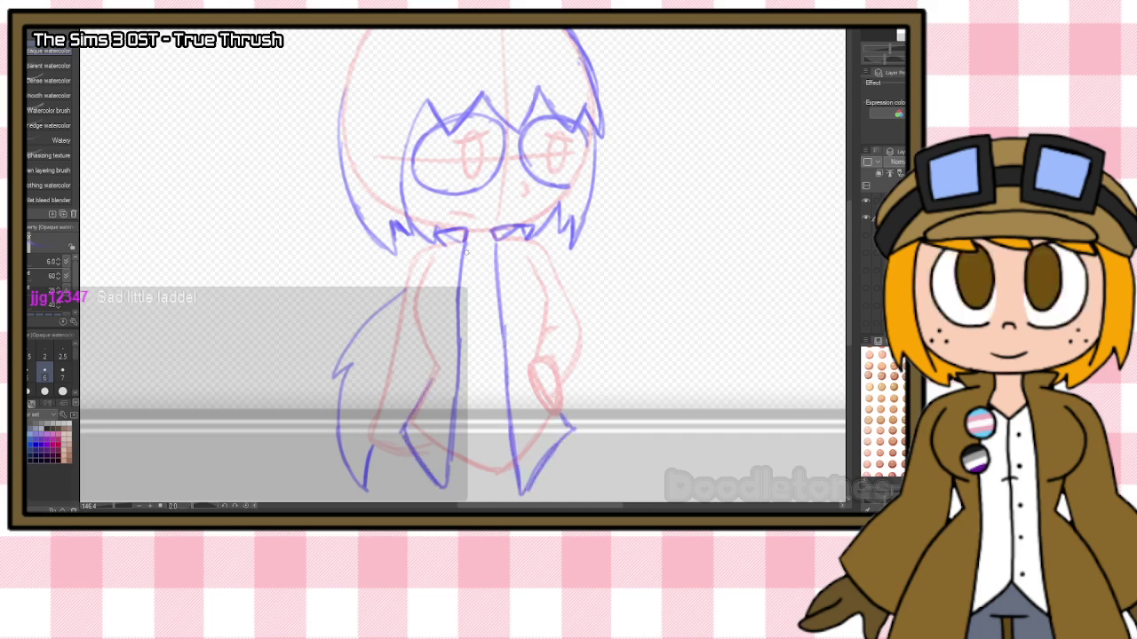
Add inner trim lines along both coat front edges, two horizontal lines across the shirt, and a short mark below them.
{"action": "left_click_drag", "start_coordinate": [464, 282], "coordinate": [461, 474]}
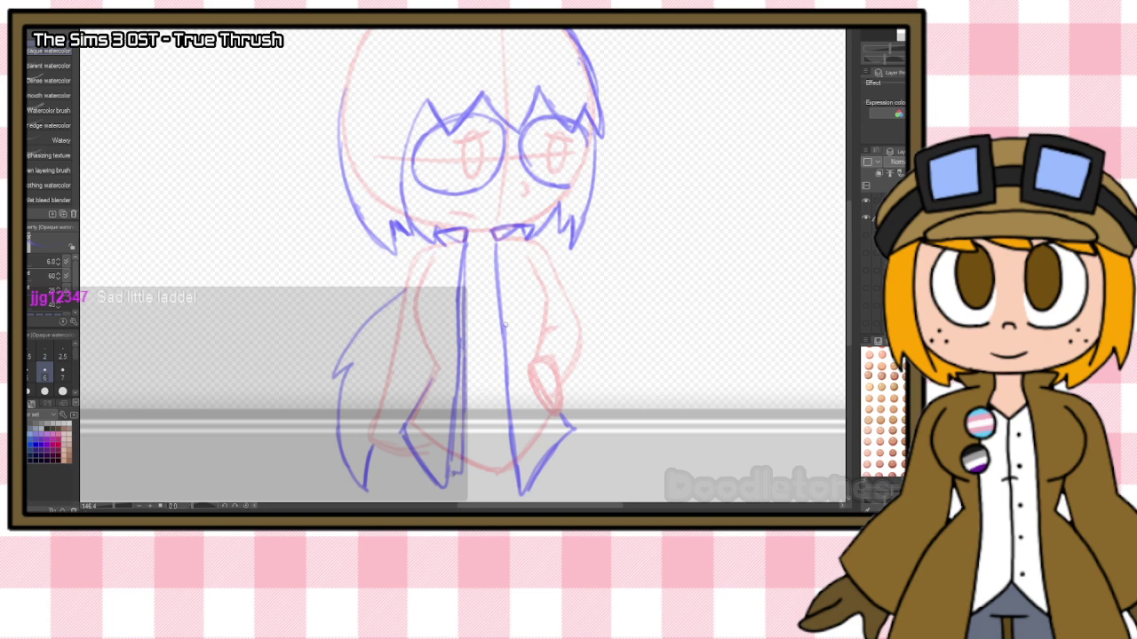
{"action": "left_click_drag", "start_coordinate": [501, 325], "coordinate": [506, 485]}
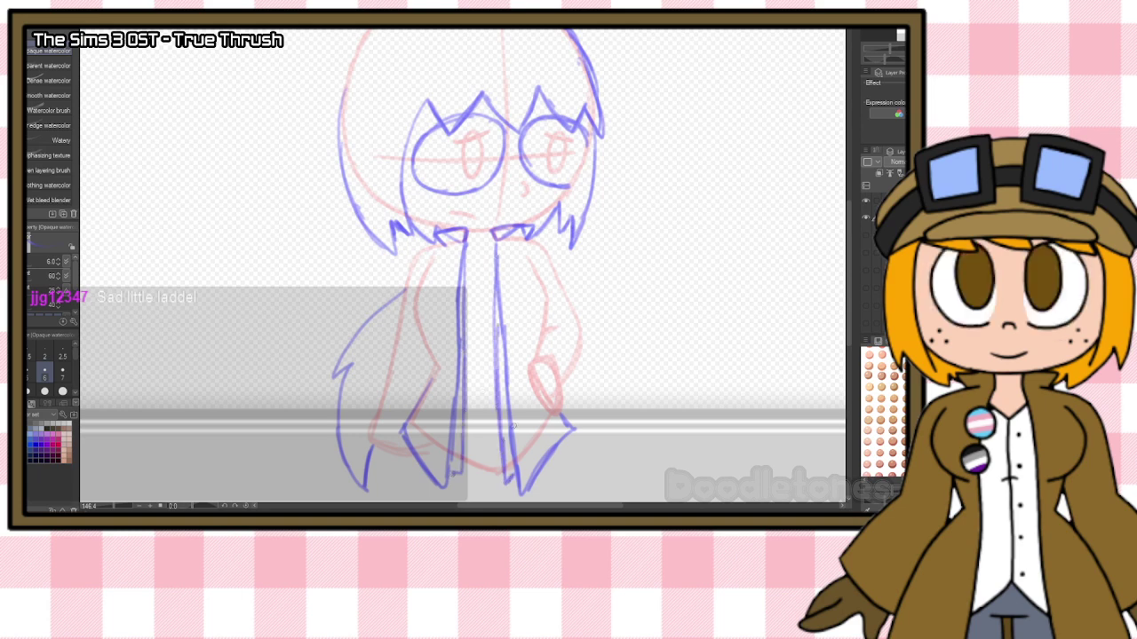
{"action": "left_click_drag", "start_coordinate": [464, 263], "coordinate": [492, 263]}
{"action": "left_click_drag", "start_coordinate": [465, 331], "coordinate": [499, 329]}
{"action": "left_click_drag", "start_coordinate": [480, 394], "coordinate": [482, 402]}
Draw the partly visible cuff with a round button beside the hand at the hip.
{"action": "mouse_move", "coordinate": [539, 353]}
{"action": "left_mouse_down"}
{"action": "mouse_move", "coordinate": [574, 390]}
{"action": "mouse_move", "coordinate": [571, 404]}
{"action": "mouse_move", "coordinate": [565, 383]}
{"action": "mouse_move", "coordinate": [576, 385]}
{"action": "left_mouse_up"}
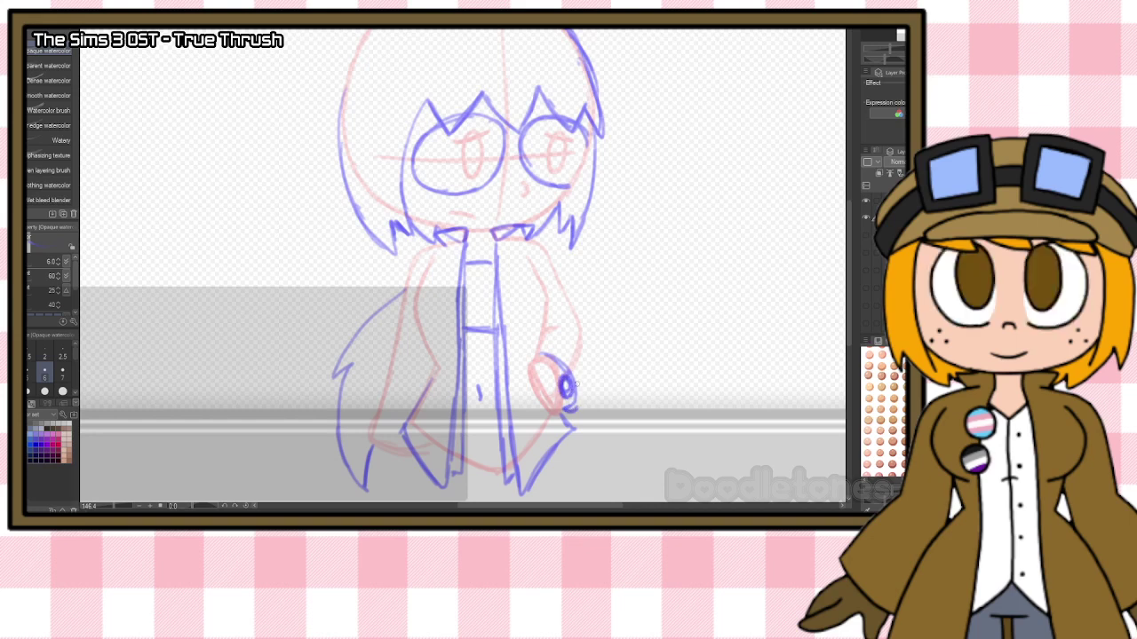
{"action": "left_click_drag", "start_coordinate": [538, 356], "coordinate": [541, 335]}
{"action": "scroll", "coordinate": [534, 322], "scroll_direction": "down", "scroll_amount": 3}
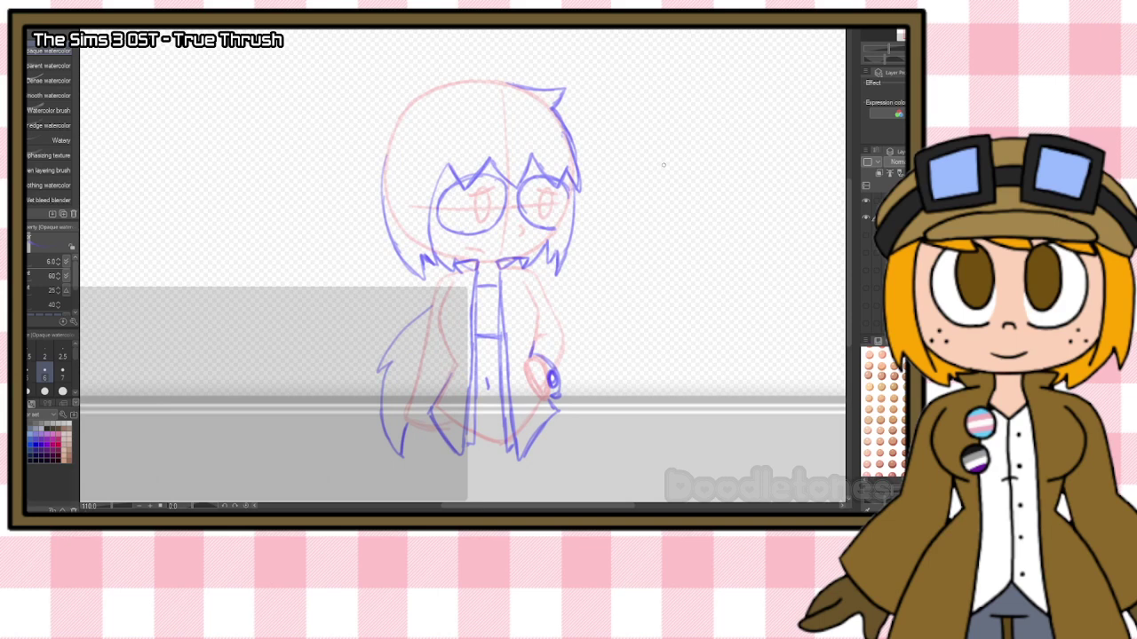
Hide the finished hand-at-hip sketch and guide, and show the tilted-head guide with a hand raised to the chin.
{"action": "left_click", "coordinate": [867, 218]}
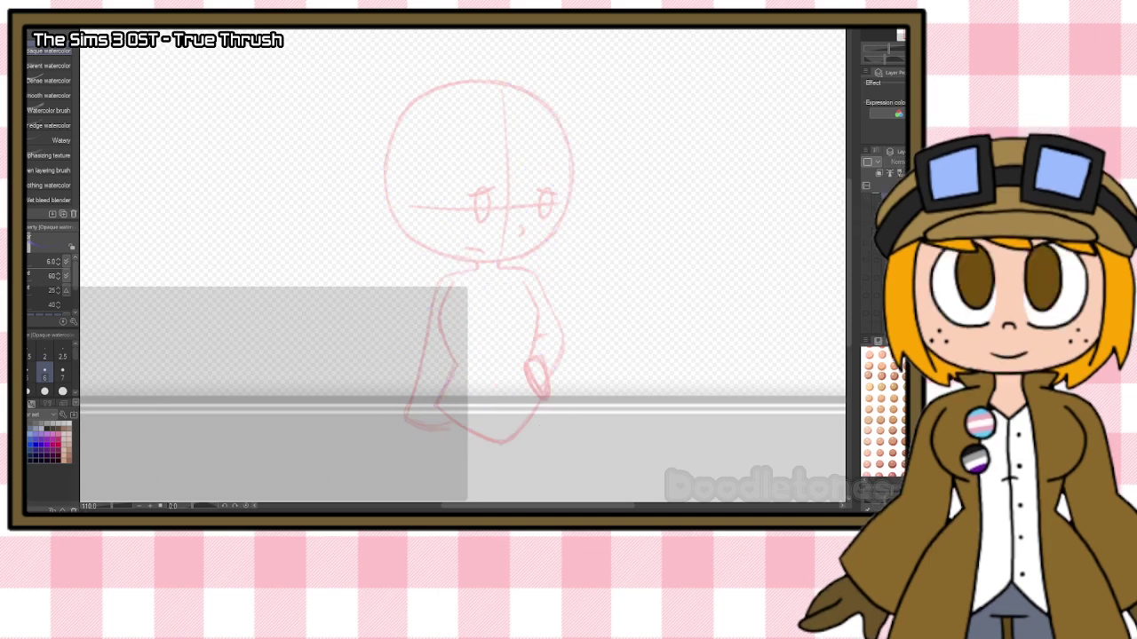
{"action": "left_click", "coordinate": [867, 290]}
{"action": "left_click", "coordinate": [866, 276]}
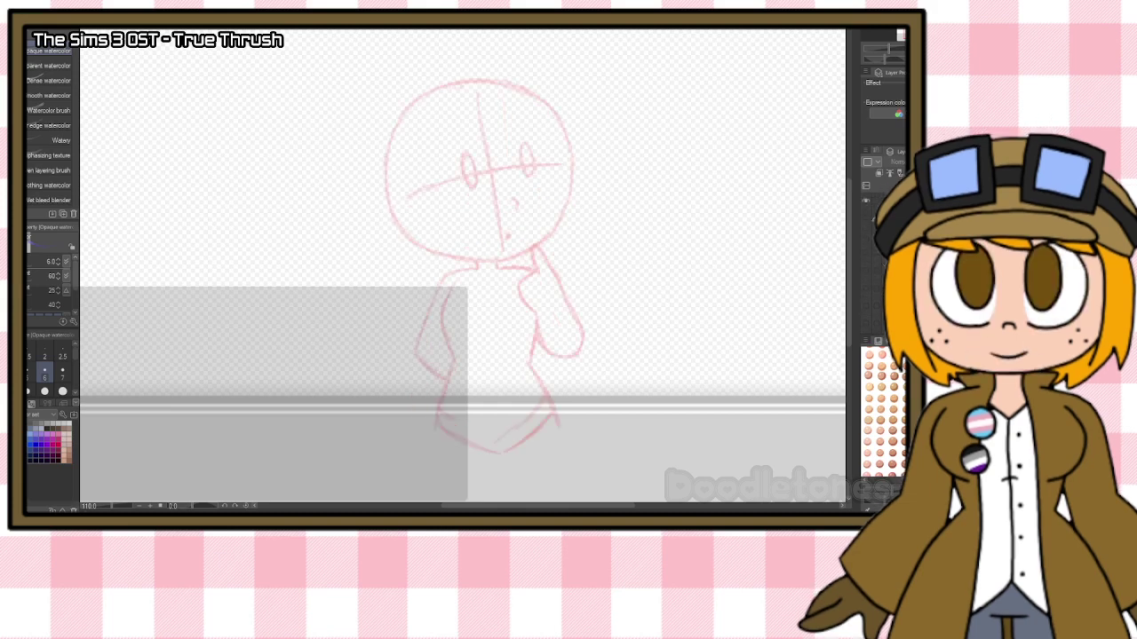
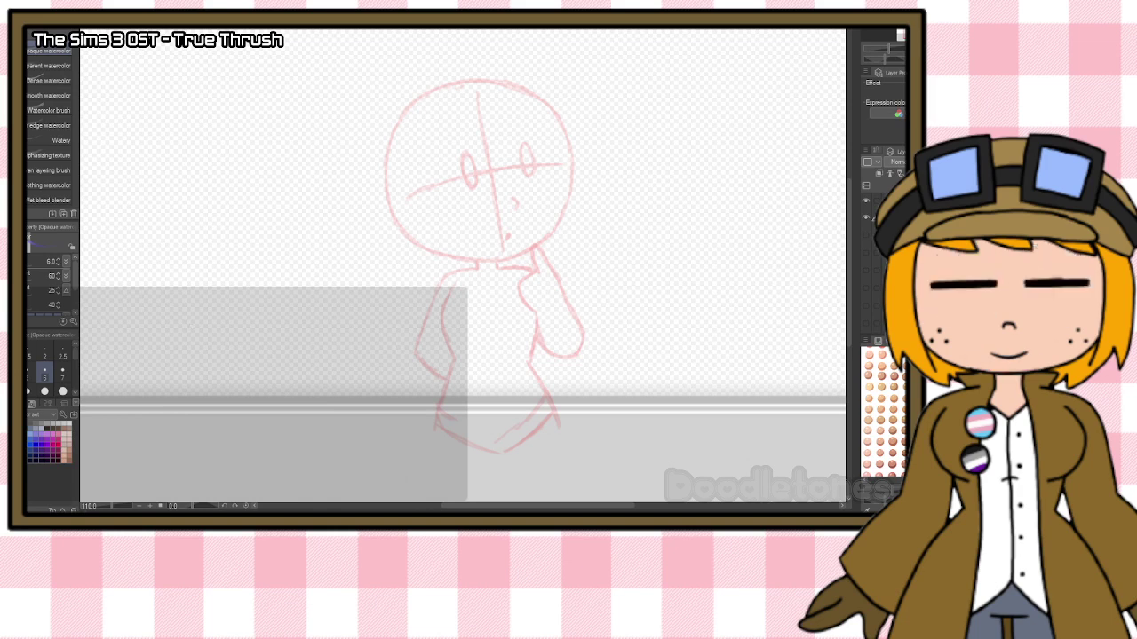
Draw the two rounded glasses lenses along the slanted eye line of the tilted head.
{"action": "scroll", "coordinate": [550, 108], "scroll_direction": "up", "scroll_amount": 3}
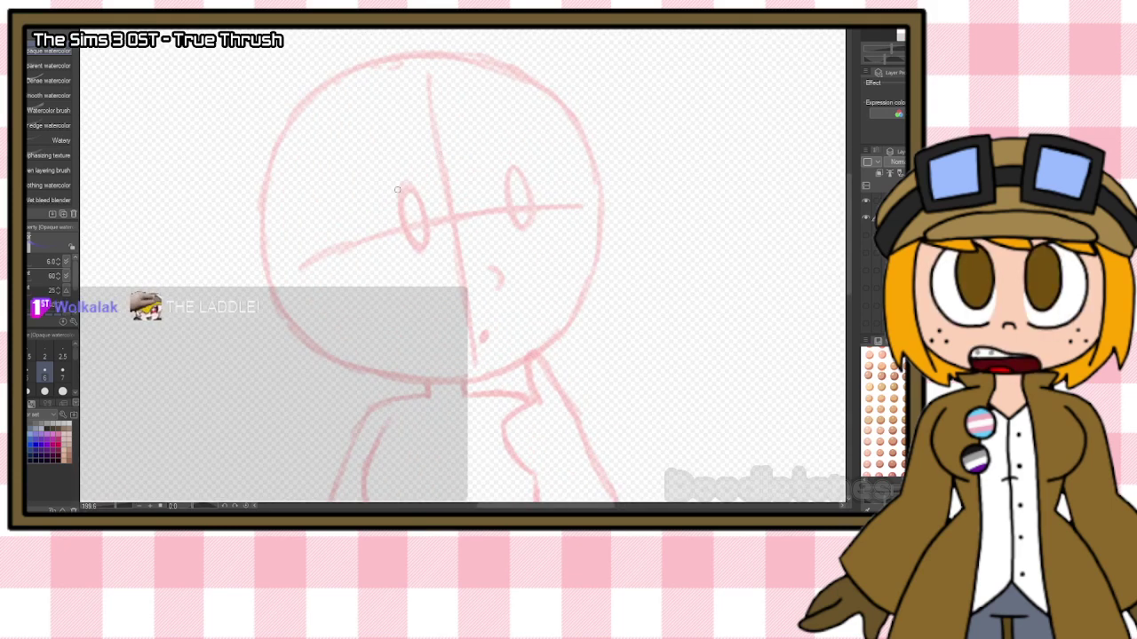
{"action": "mouse_move", "coordinate": [393, 166]}
{"action": "left_mouse_down"}
{"action": "mouse_move", "coordinate": [360, 214]}
{"action": "mouse_move", "coordinate": [354, 201]}
{"action": "mouse_move", "coordinate": [362, 263]}
{"action": "mouse_move", "coordinate": [341, 269]}
{"action": "mouse_move", "coordinate": [356, 281]}
{"action": "mouse_move", "coordinate": [433, 279]}
{"action": "left_mouse_up"}
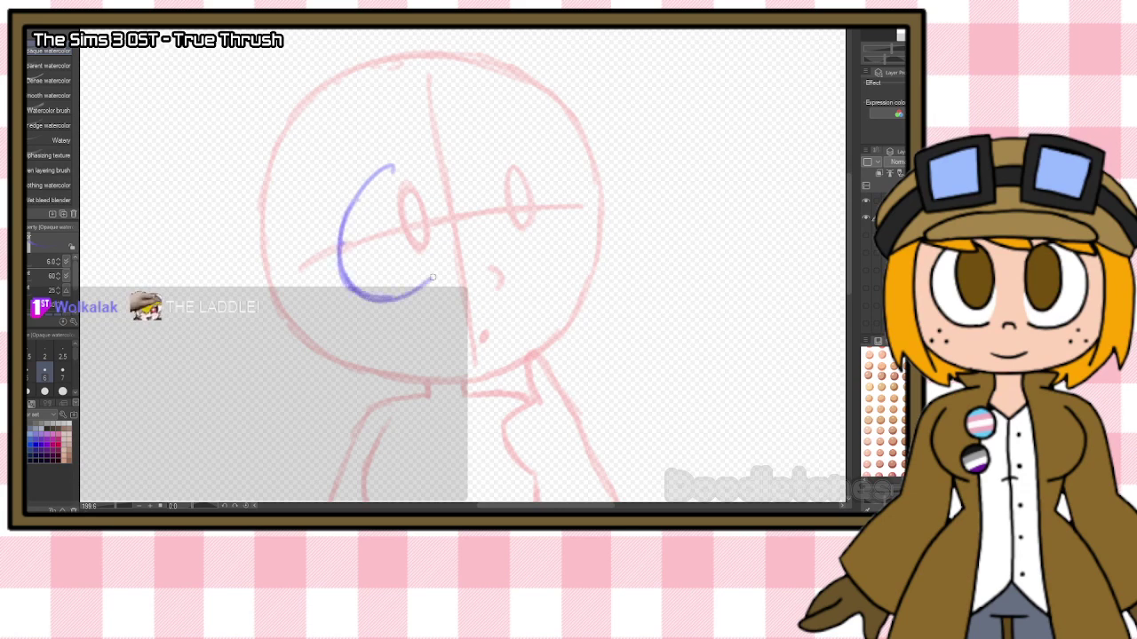
{"action": "mouse_move", "coordinate": [377, 171]}
{"action": "left_mouse_down"}
{"action": "mouse_move", "coordinate": [443, 190]}
{"action": "mouse_move", "coordinate": [452, 236]}
{"action": "mouse_move", "coordinate": [452, 207]}
{"action": "mouse_move", "coordinate": [424, 273]}
{"action": "left_mouse_up"}
{"action": "mouse_move", "coordinate": [530, 165]}
{"action": "left_mouse_down"}
{"action": "mouse_move", "coordinate": [497, 160]}
{"action": "mouse_move", "coordinate": [511, 151]}
{"action": "mouse_move", "coordinate": [510, 233]}
{"action": "mouse_move", "coordinate": [499, 233]}
{"action": "mouse_move", "coordinate": [558, 250]}
{"action": "left_mouse_up"}
{"action": "mouse_move", "coordinate": [485, 193]}
{"action": "left_mouse_down"}
{"action": "mouse_move", "coordinate": [543, 150]}
{"action": "mouse_move", "coordinate": [564, 166]}
{"action": "mouse_move", "coordinate": [584, 213]}
{"action": "mouse_move", "coordinate": [579, 187]}
{"action": "mouse_move", "coordinate": [573, 251]}
{"action": "left_mouse_up"}
Draw the slanted zigzag fringe over the glasses, with a pointed lock at the far edge of the tilted head.
{"action": "left_click_drag", "start_coordinate": [423, 135], "coordinate": [463, 174]}
{"action": "left_click_drag", "start_coordinate": [487, 124], "coordinate": [475, 179]}
{"action": "mouse_move", "coordinate": [425, 133]}
{"action": "left_mouse_down"}
{"action": "mouse_move", "coordinate": [402, 182]}
{"action": "mouse_move", "coordinate": [362, 157]}
{"action": "mouse_move", "coordinate": [346, 242]}
{"action": "left_mouse_up"}
{"action": "mouse_move", "coordinate": [487, 124]}
{"action": "left_mouse_down"}
{"action": "mouse_move", "coordinate": [546, 175]}
{"action": "mouse_move", "coordinate": [568, 135]}
{"action": "mouse_move", "coordinate": [591, 209]}
{"action": "left_mouse_up"}
{"action": "left_click_drag", "start_coordinate": [573, 169], "coordinate": [608, 215]}
{"action": "left_click_drag", "start_coordinate": [577, 129], "coordinate": [613, 206]}
Draw the near side lock with jagged tips and erase the stray strokes beside the far fringe lock.
{"action": "mouse_move", "coordinate": [318, 212]}
{"action": "left_mouse_down"}
{"action": "mouse_move", "coordinate": [313, 291]}
{"action": "mouse_move", "coordinate": [347, 385]}
{"action": "mouse_move", "coordinate": [322, 364]}
{"action": "left_mouse_up"}
{"action": "mouse_move", "coordinate": [269, 286]}
{"action": "left_mouse_down"}
{"action": "mouse_move", "coordinate": [340, 413]}
{"action": "mouse_move", "coordinate": [266, 270]}
{"action": "mouse_move", "coordinate": [277, 149]}
{"action": "left_mouse_up"}
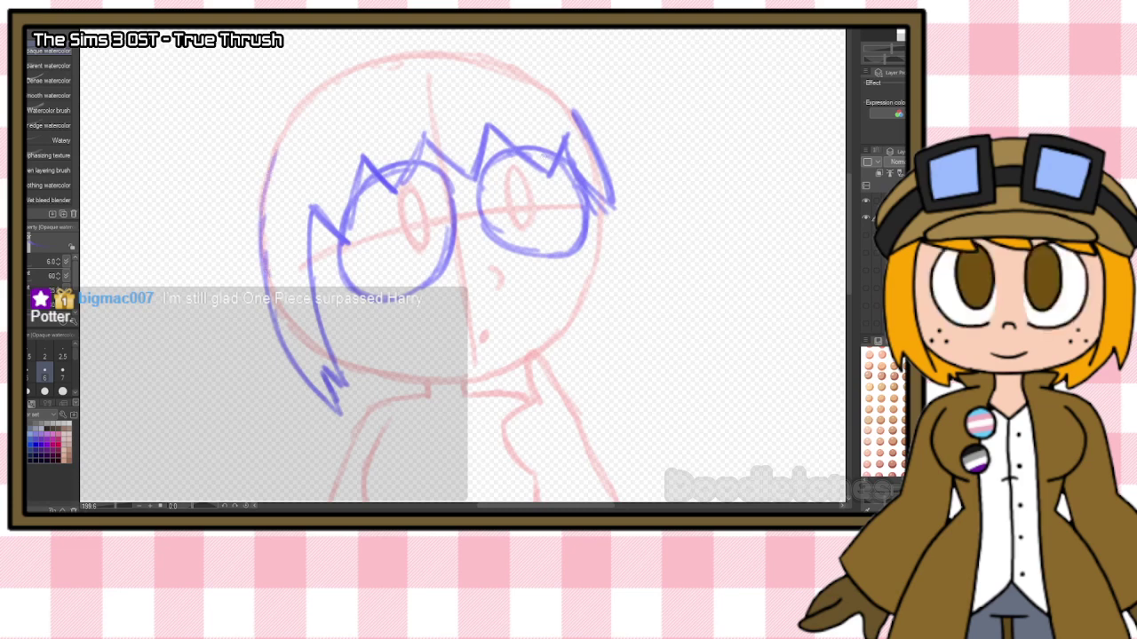
{"action": "key", "text": "e"}
{"action": "left_click", "coordinate": [590, 198]}
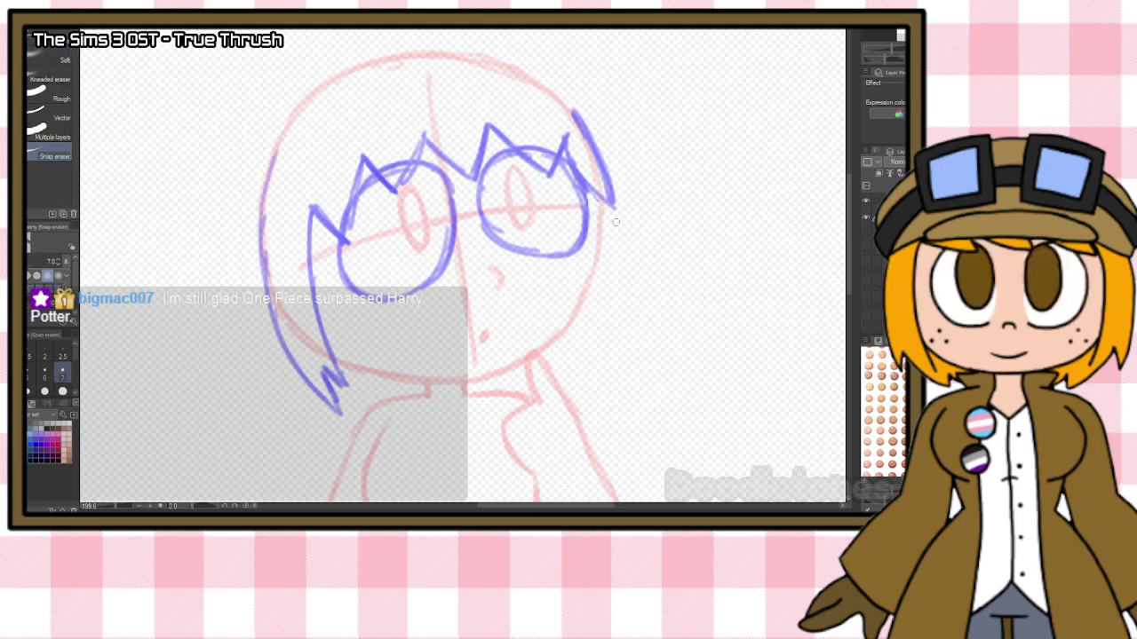
{"action": "mouse_move", "coordinate": [588, 197]}
{"action": "left_mouse_down"}
{"action": "mouse_move", "coordinate": [579, 165]}
{"action": "mouse_move", "coordinate": [605, 313]}
{"action": "left_mouse_up"}
Draw the far side lock down to the raised hand and add jagged hair ends on both sides of the neck.
{"action": "key", "text": "b"}
{"action": "left_click_drag", "start_coordinate": [609, 229], "coordinate": [589, 354]}
{"action": "mouse_move", "coordinate": [613, 275]}
{"action": "left_mouse_down"}
{"action": "mouse_move", "coordinate": [591, 363]}
{"action": "mouse_move", "coordinate": [582, 380]}
{"action": "mouse_move", "coordinate": [580, 359]}
{"action": "mouse_move", "coordinate": [571, 375]}
{"action": "mouse_move", "coordinate": [579, 353]}
{"action": "mouse_move", "coordinate": [565, 393]}
{"action": "left_mouse_up"}
{"action": "mouse_move", "coordinate": [337, 355]}
{"action": "left_mouse_down"}
{"action": "mouse_move", "coordinate": [374, 395]}
{"action": "mouse_move", "coordinate": [386, 399]}
{"action": "mouse_move", "coordinate": [394, 378]}
{"action": "mouse_move", "coordinate": [434, 391]}
{"action": "left_mouse_up"}
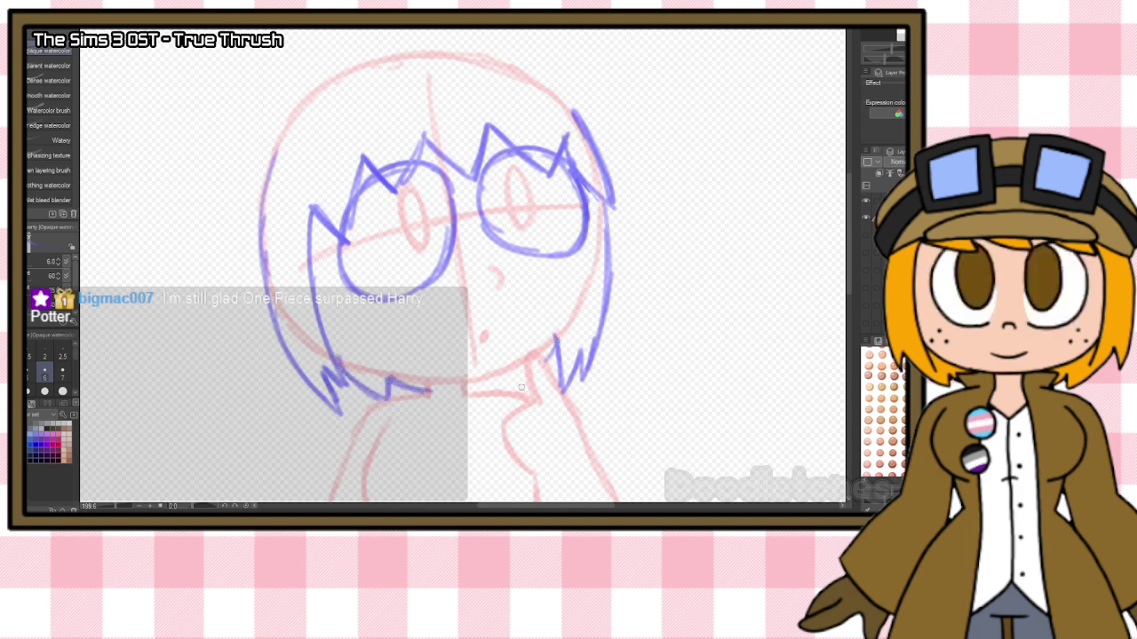
{"action": "left_click_drag", "start_coordinate": [517, 378], "coordinate": [474, 394]}
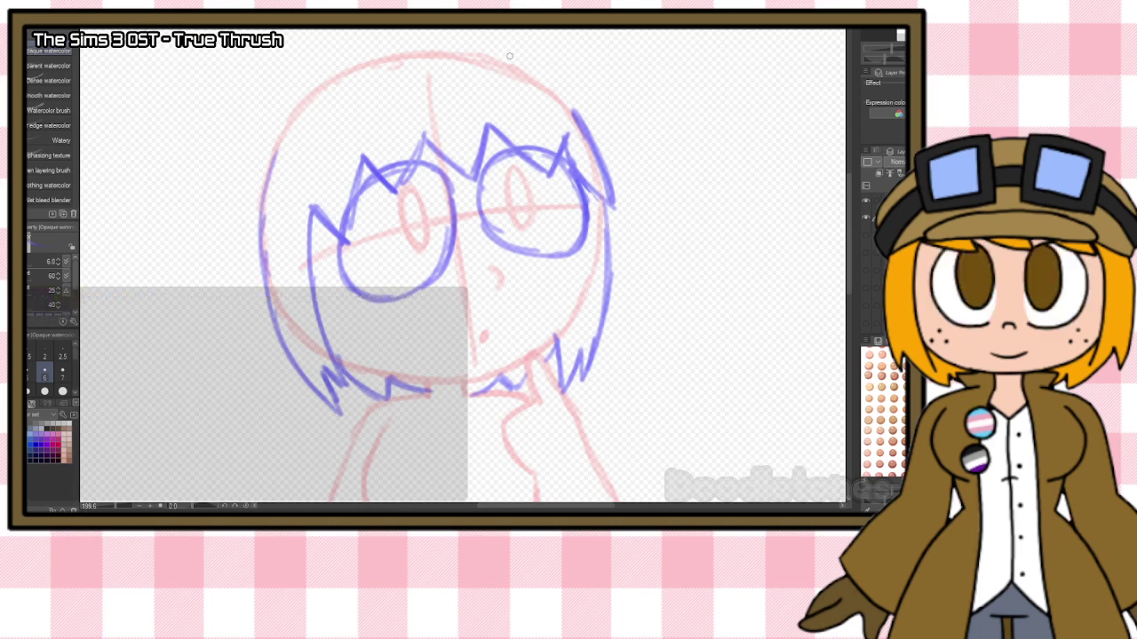
Draw the pointed tuft on top of the head and the jagged strand beside the near arm, erasing its excess upper end.
{"action": "mouse_move", "coordinate": [440, 54]}
{"action": "left_mouse_down"}
{"action": "mouse_move", "coordinate": [532, 35]}
{"action": "mouse_move", "coordinate": [533, 79]}
{"action": "left_mouse_up"}
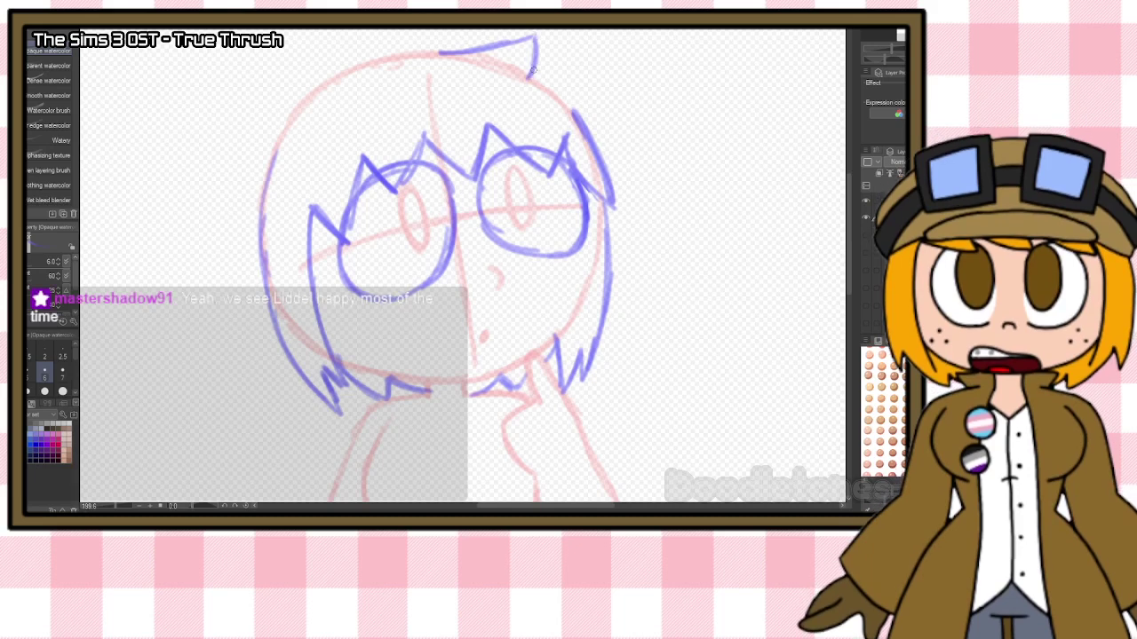
{"action": "left_click_drag", "start_coordinate": [846, 235], "coordinate": [840, 279]}
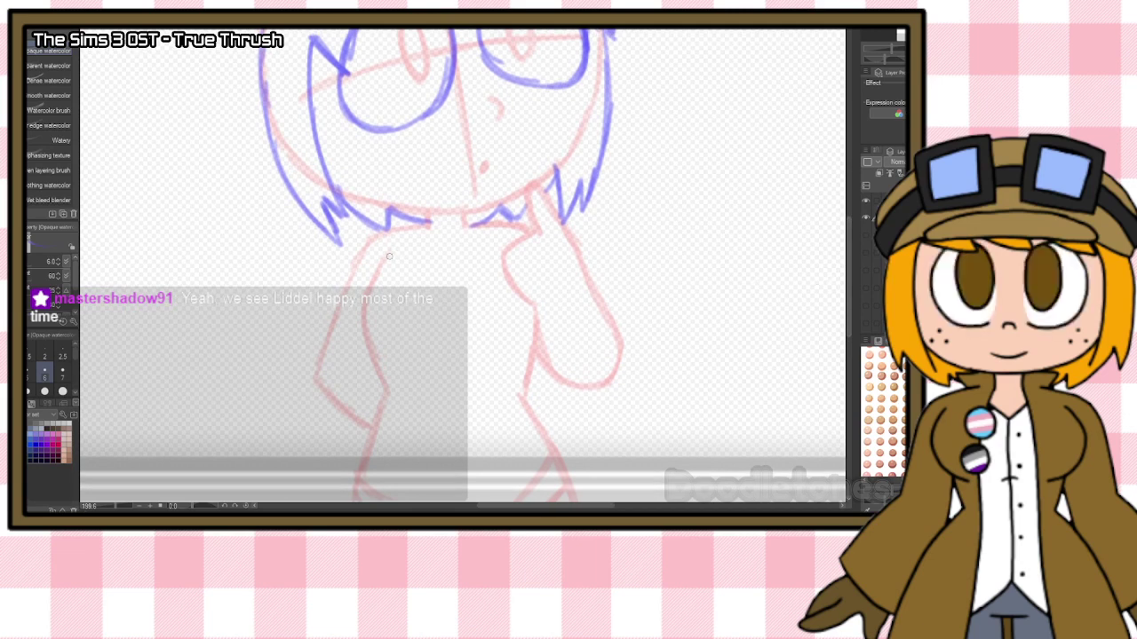
{"action": "mouse_move", "coordinate": [389, 255]}
{"action": "left_mouse_down"}
{"action": "mouse_move", "coordinate": [269, 417]}
{"action": "mouse_move", "coordinate": [294, 386]}
{"action": "mouse_move", "coordinate": [315, 499]}
{"action": "left_mouse_up"}
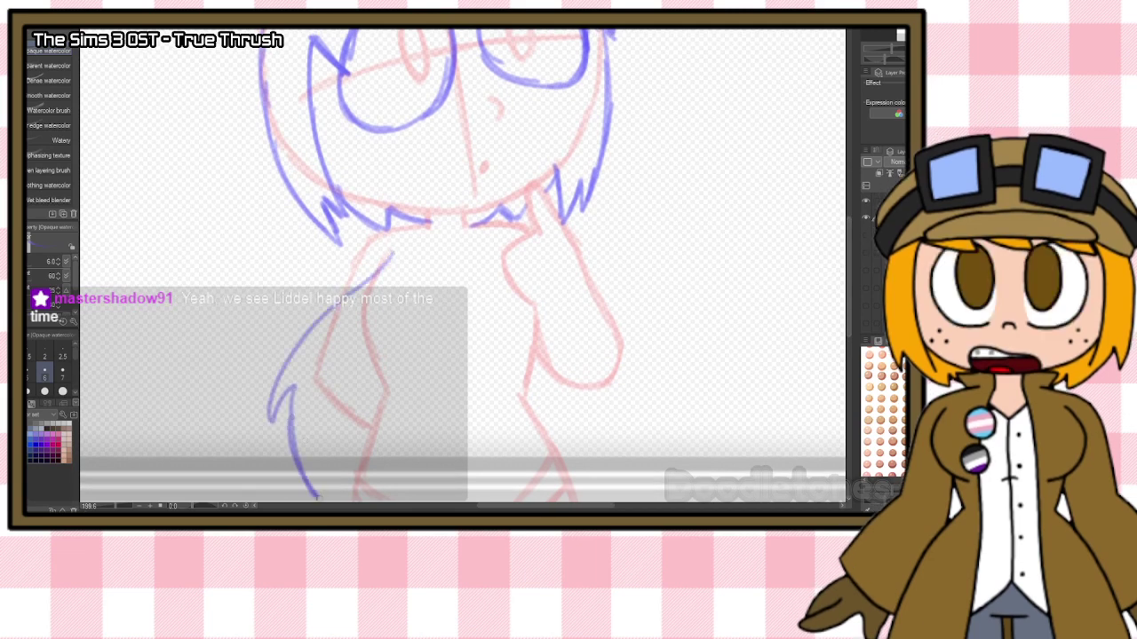
{"action": "mouse_move", "coordinate": [282, 401]}
{"action": "left_mouse_down"}
{"action": "mouse_move", "coordinate": [282, 361]}
{"action": "mouse_move", "coordinate": [345, 293]}
{"action": "left_mouse_up"}
{"action": "key", "text": "e"}
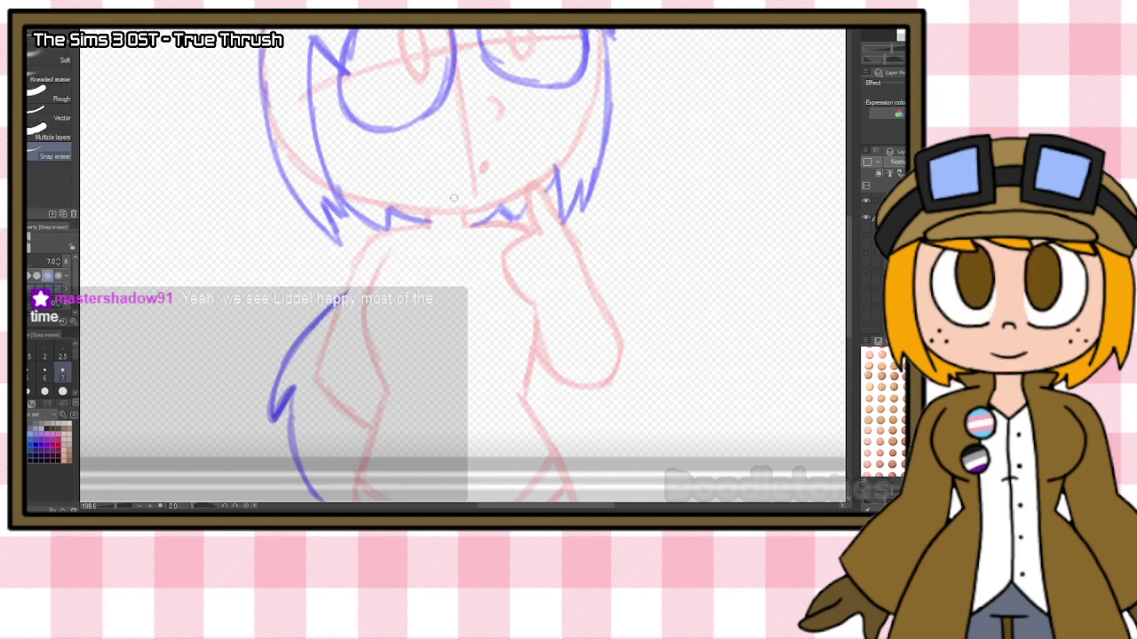
Draw the two collar flaps under the chin and the long front edges of the open jacket down the torso.
{"action": "key", "text": "b"}
{"action": "mouse_move", "coordinate": [425, 221]}
{"action": "left_mouse_down"}
{"action": "mouse_move", "coordinate": [387, 211]}
{"action": "mouse_move", "coordinate": [399, 227]}
{"action": "left_mouse_up"}
{"action": "mouse_move", "coordinate": [385, 210]}
{"action": "left_mouse_down"}
{"action": "mouse_move", "coordinate": [429, 209]}
{"action": "mouse_move", "coordinate": [428, 225]}
{"action": "mouse_move", "coordinate": [403, 214]}
{"action": "mouse_move", "coordinate": [470, 210]}
{"action": "mouse_move", "coordinate": [502, 227]}
{"action": "mouse_move", "coordinate": [508, 206]}
{"action": "mouse_move", "coordinate": [503, 215]}
{"action": "left_mouse_up"}
{"action": "left_click_drag", "start_coordinate": [426, 225], "coordinate": [412, 432]}
{"action": "scroll", "coordinate": [833, 276], "scroll_direction": "down", "scroll_amount": 2}
{"action": "left_click_drag", "start_coordinate": [415, 344], "coordinate": [408, 488]}
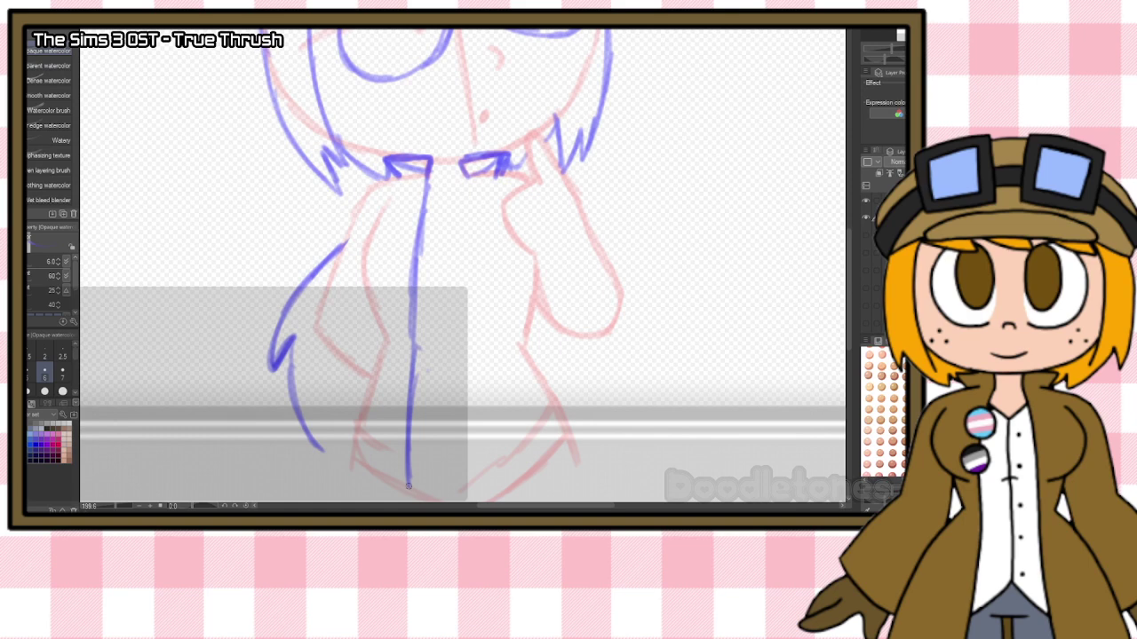
{"action": "left_click_drag", "start_coordinate": [473, 190], "coordinate": [489, 493]}
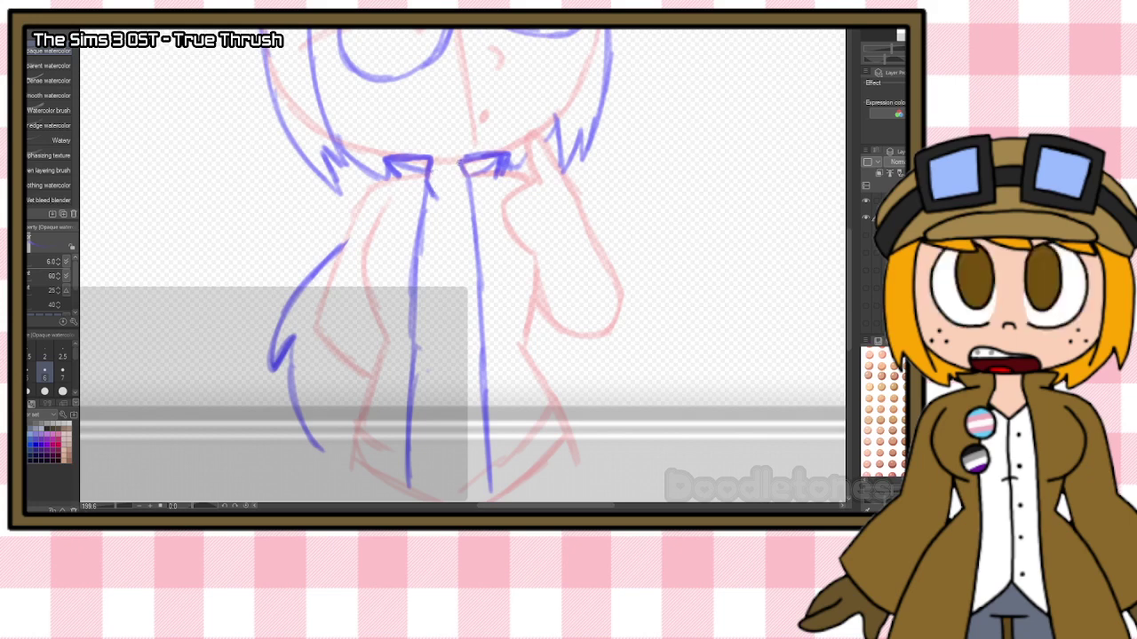
Add a second inner line along each jacket front and draw two horizontal lines across the gap at chest and waist.
{"action": "scroll", "coordinate": [431, 143], "scroll_direction": "down", "scroll_amount": 2}
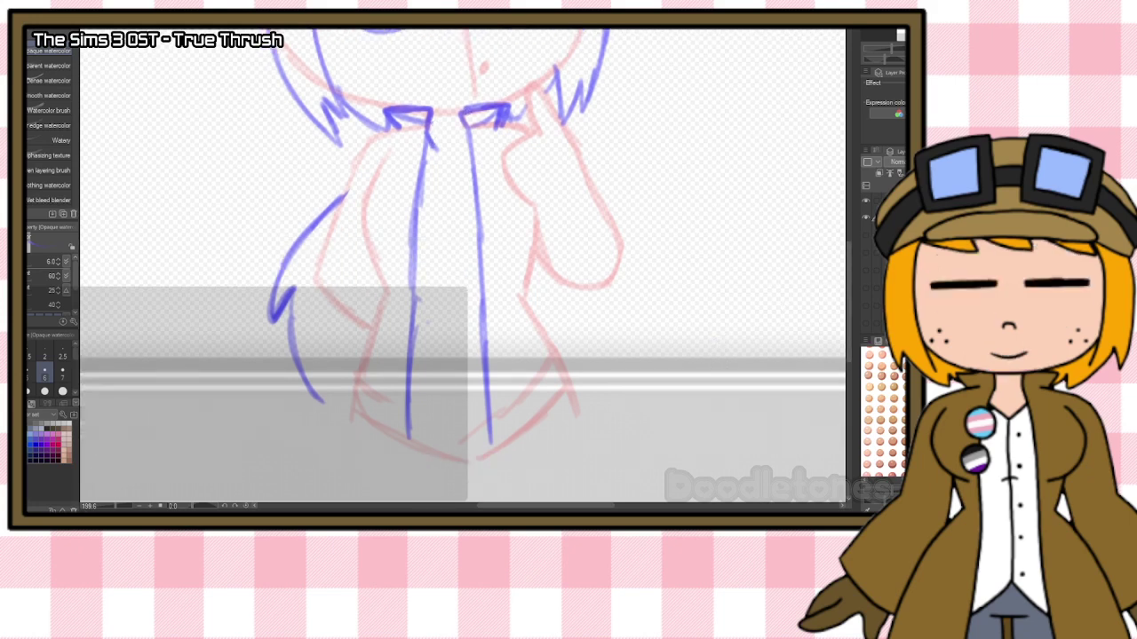
{"action": "left_click_drag", "start_coordinate": [430, 132], "coordinate": [422, 437]}
{"action": "mouse_move", "coordinate": [468, 142]}
{"action": "left_mouse_down"}
{"action": "mouse_move", "coordinate": [477, 450]}
{"action": "mouse_move", "coordinate": [486, 435]}
{"action": "left_mouse_up"}
{"action": "left_click_drag", "start_coordinate": [424, 161], "coordinate": [467, 158]}
{"action": "left_click_drag", "start_coordinate": [425, 242], "coordinate": [478, 250]}
{"action": "key", "text": "ctrl+z"}
{"action": "key", "text": "ctrl+z"}
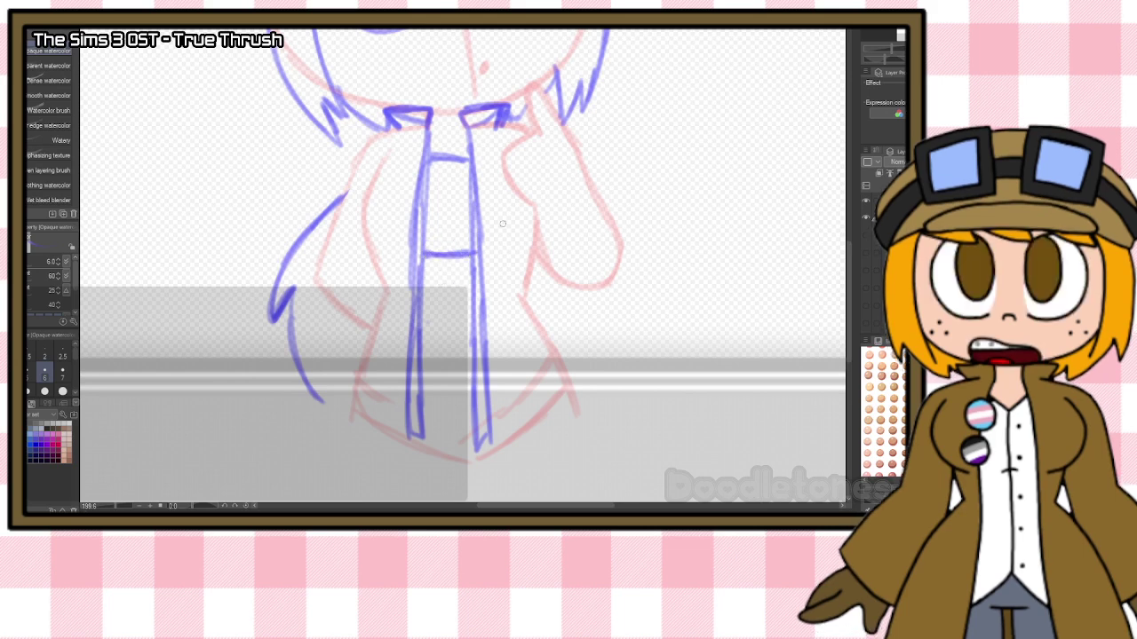
Draw a studded bracelet around the raised wrist with three round studs and side bumps, and add short finger lines on the hand.
{"action": "mouse_move", "coordinate": [526, 204]}
{"action": "left_mouse_down"}
{"action": "mouse_move", "coordinate": [535, 243]}
{"action": "mouse_move", "coordinate": [565, 188]}
{"action": "mouse_move", "coordinate": [588, 172]}
{"action": "mouse_move", "coordinate": [600, 190]}
{"action": "left_mouse_up"}
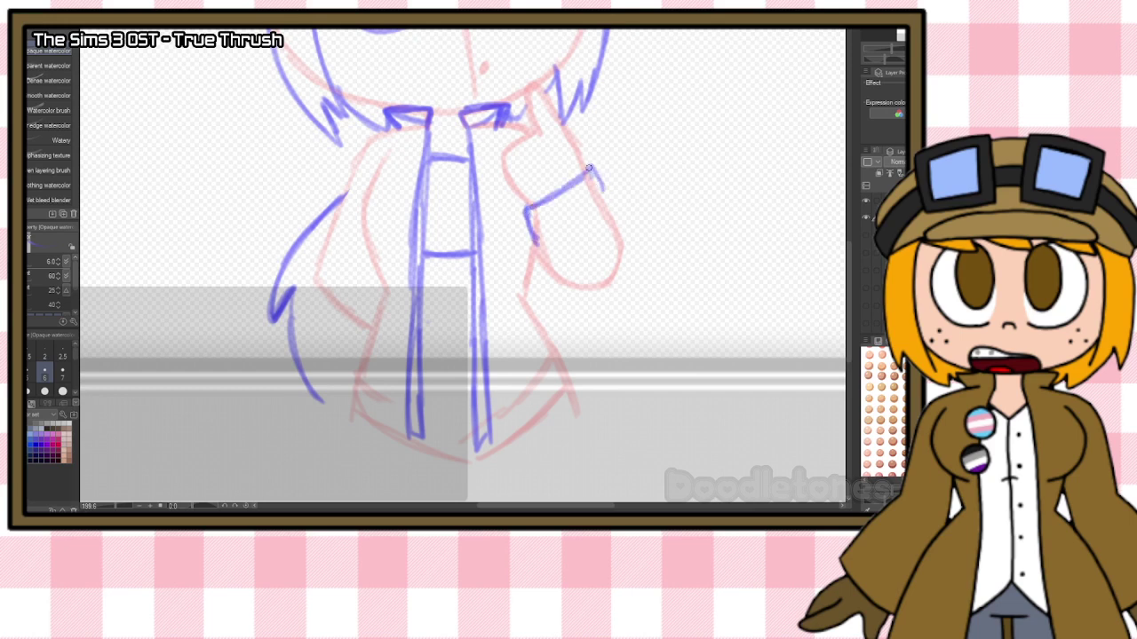
{"action": "left_click_drag", "start_coordinate": [535, 241], "coordinate": [604, 206]}
{"action": "left_click_drag", "start_coordinate": [536, 233], "coordinate": [587, 191]}
{"action": "left_click_drag", "start_coordinate": [595, 174], "coordinate": [609, 189]}
{"action": "left_click_drag", "start_coordinate": [526, 217], "coordinate": [532, 240]}
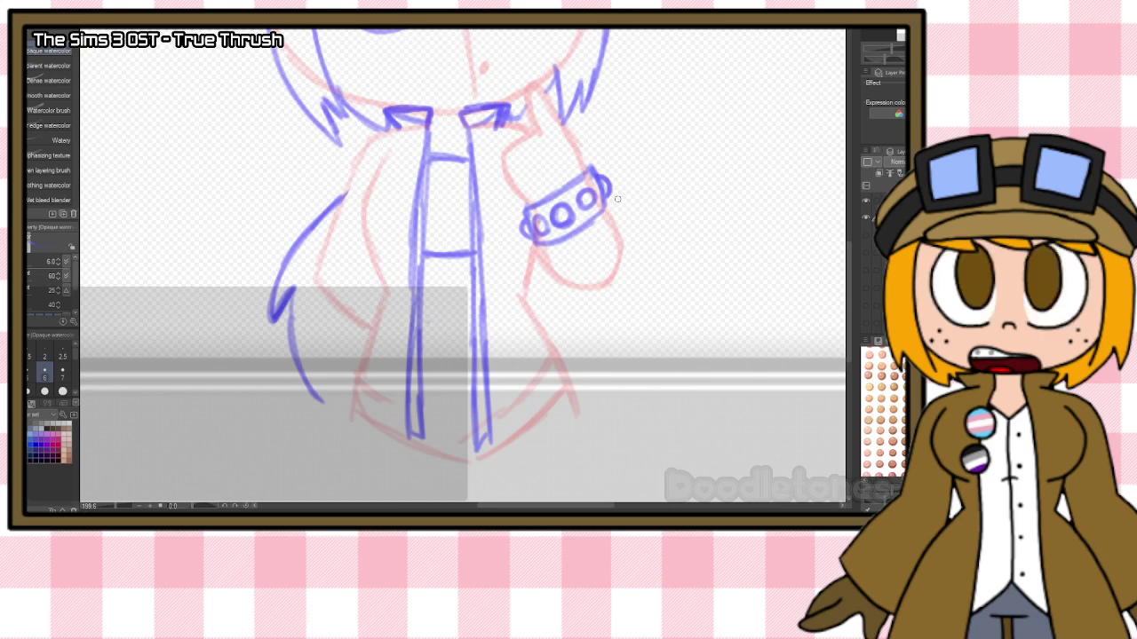
{"action": "mouse_move", "coordinate": [534, 165]}
{"action": "left_mouse_down"}
{"action": "mouse_move", "coordinate": [530, 175]}
{"action": "mouse_move", "coordinate": [544, 167]}
{"action": "left_mouse_up"}
{"action": "scroll", "coordinate": [302, 78], "scroll_direction": "down", "scroll_amount": 5}
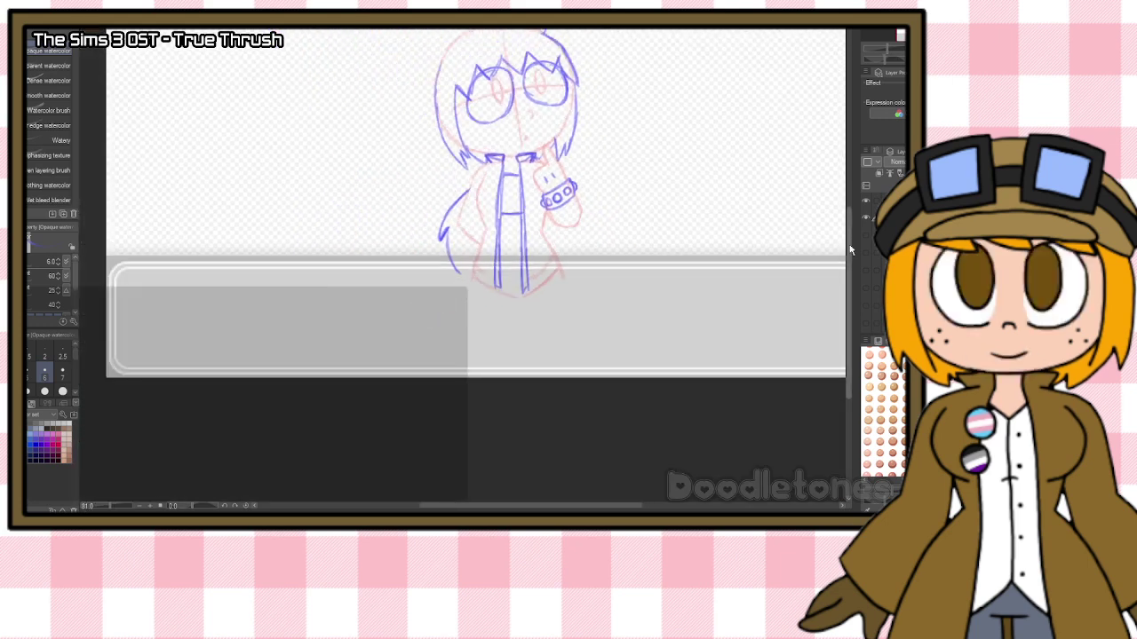
{"action": "left_click_drag", "start_coordinate": [850, 261], "coordinate": [850, 233]}
{"action": "scroll", "coordinate": [807, 187], "scroll_direction": "up", "scroll_amount": 1}
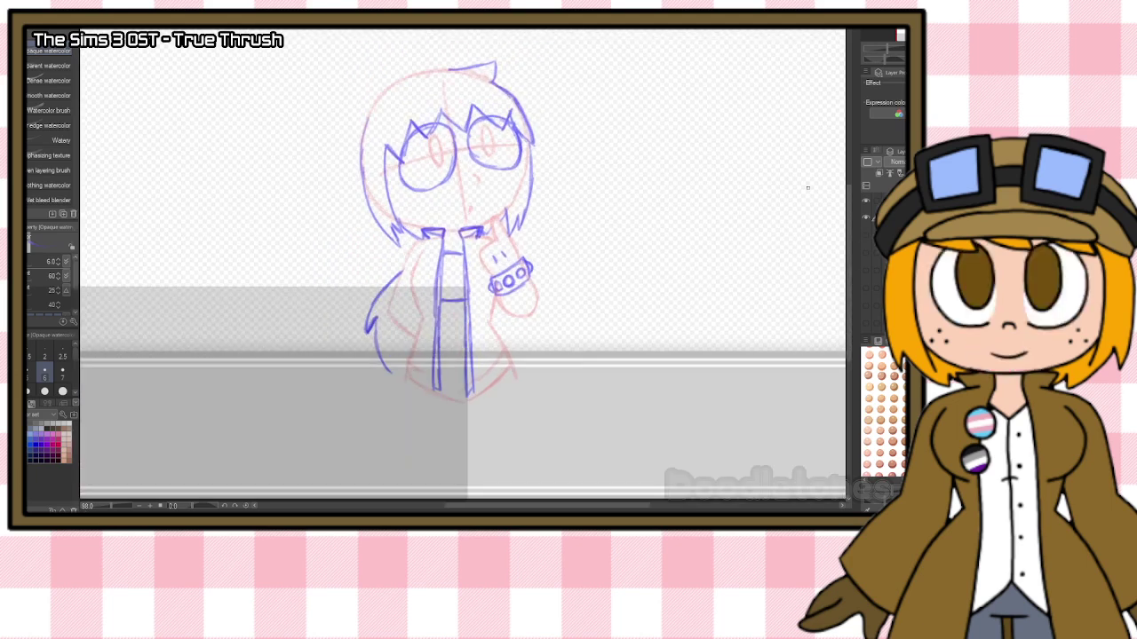
Hide the hand-on-chin sketch and guide, and show the red guide of the pose with the open hand held out.
{"action": "left_click", "coordinate": [866, 202]}
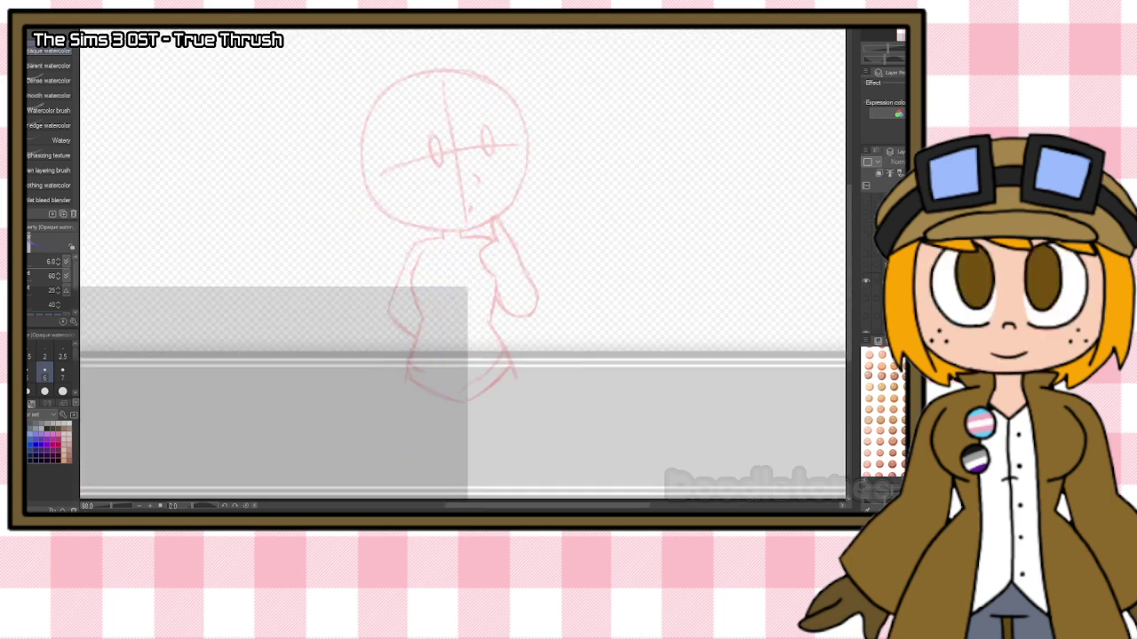
{"action": "left_click", "coordinate": [867, 293]}
{"action": "left_click", "coordinate": [867, 276]}
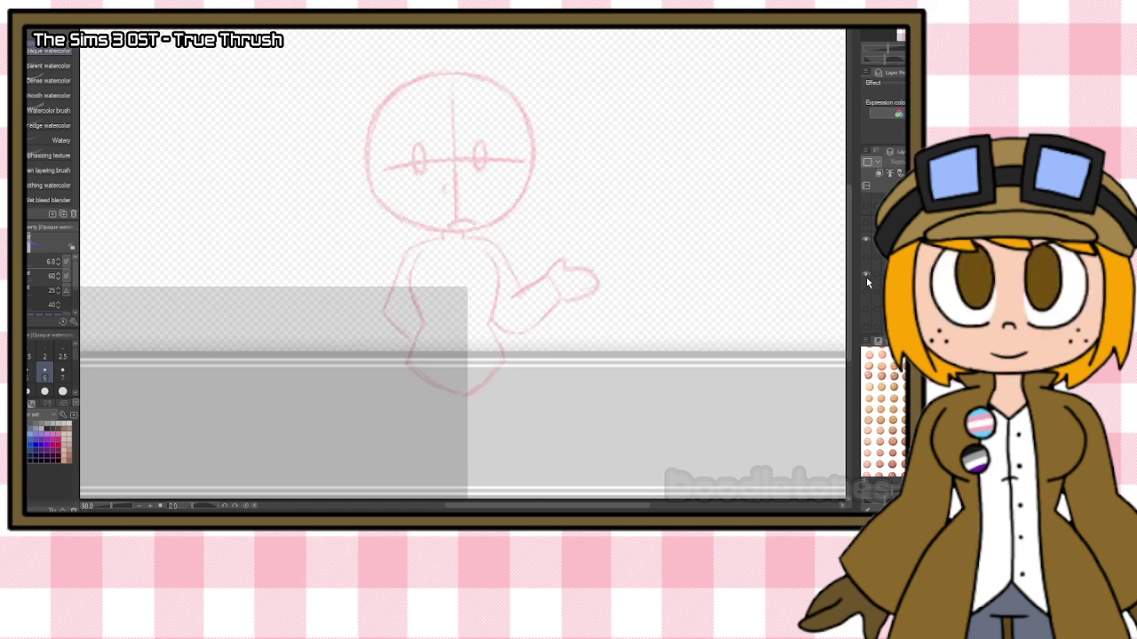
{"action": "scroll", "coordinate": [866, 276], "scroll_direction": "up", "scroll_amount": 1}
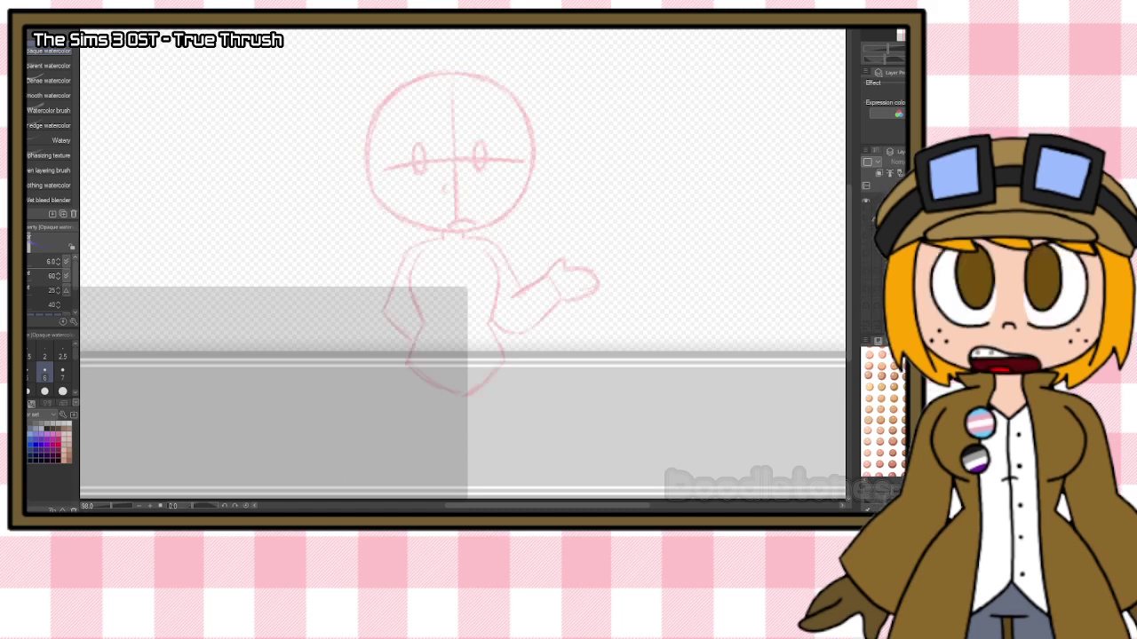
{"action": "left_click", "coordinate": [866, 218]}
{"action": "scroll", "coordinate": [495, 101], "scroll_direction": "up", "scroll_amount": 4}
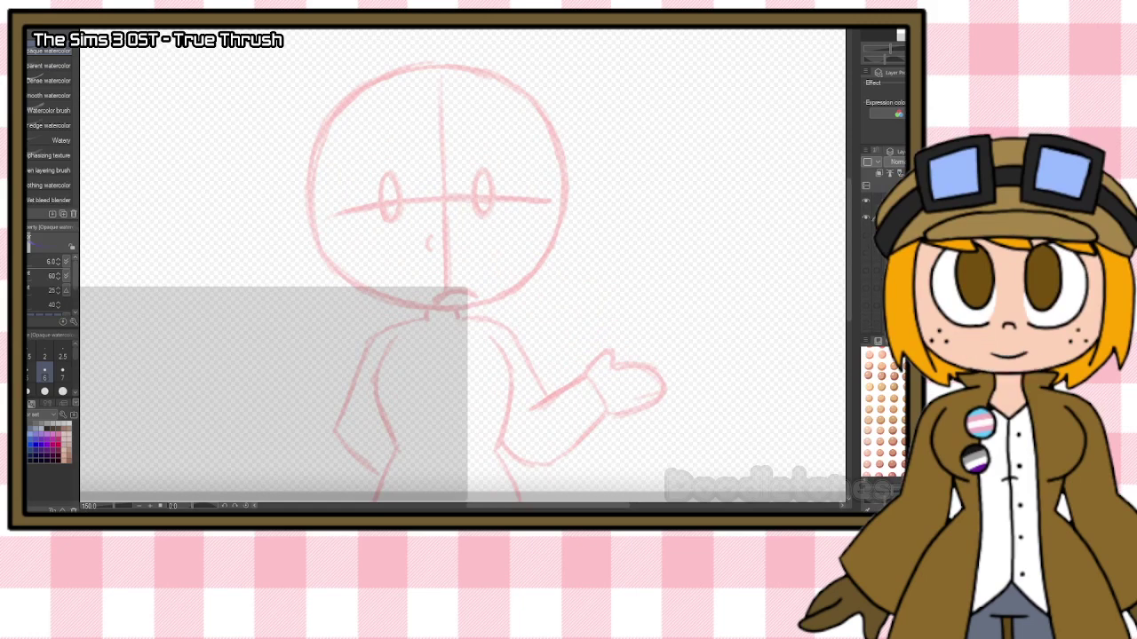
Delete the selected layer and place the blue head and costume sketch over the open-hand pose guide.
{"action": "key", "text": "Delete"}
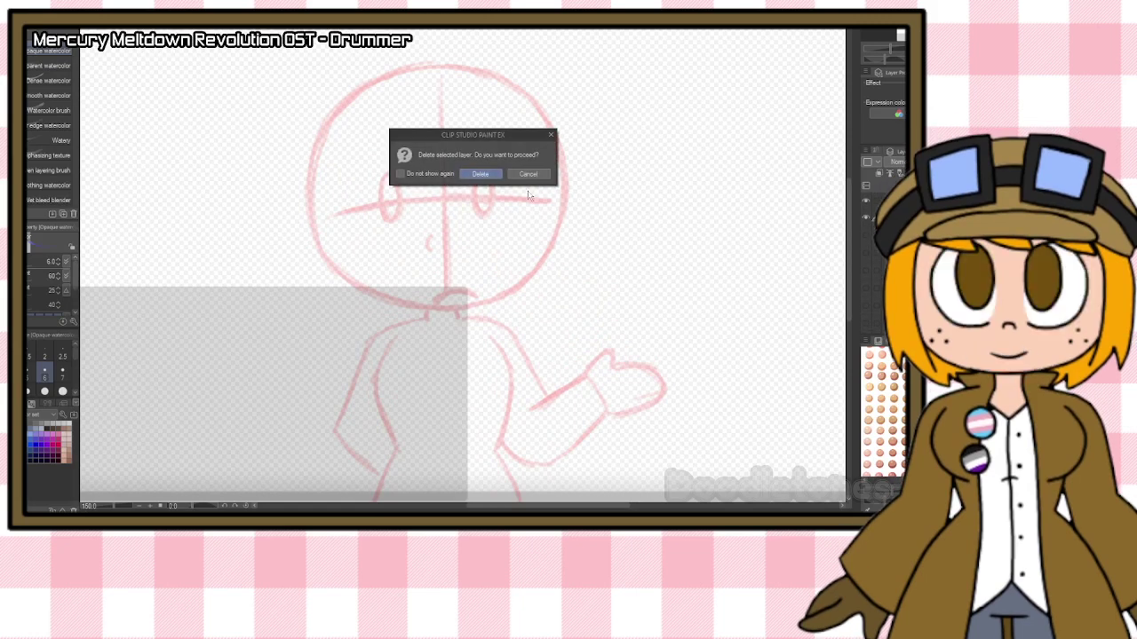
{"action": "left_click", "coordinate": [494, 176]}
{"action": "left_click", "coordinate": [866, 275]}
{"action": "left_click_drag", "start_coordinate": [337, 96], "coordinate": [462, 38]}
{"action": "left_click_drag", "start_coordinate": [462, 62], "coordinate": [527, 97]}
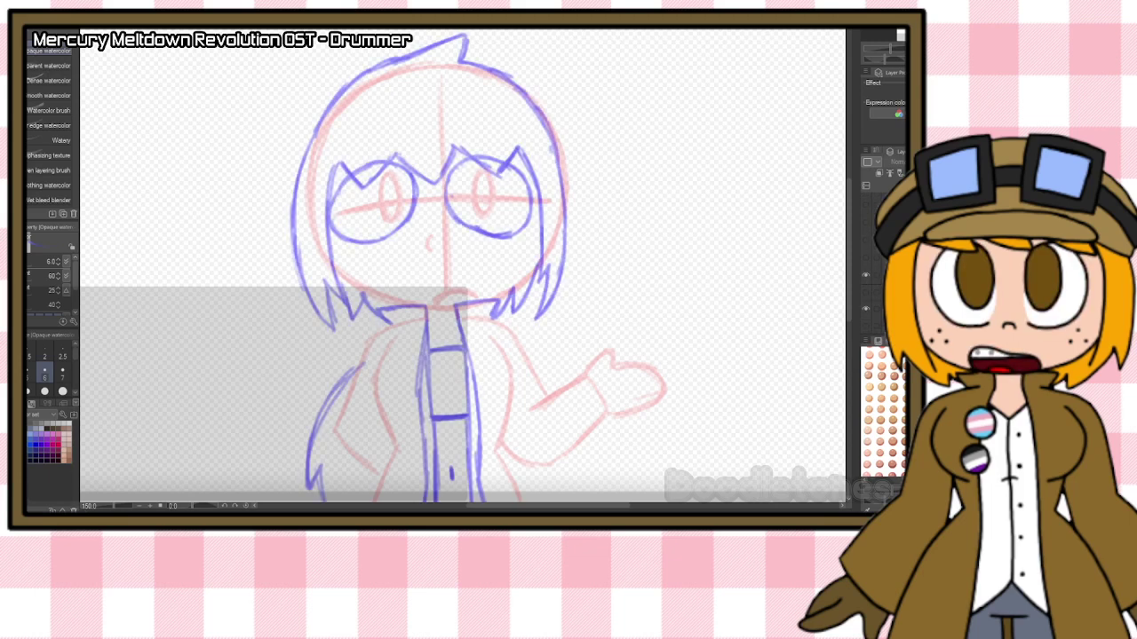
Lasso the near glasses lens, transform it slightly toward the nose, and redraw the lens line where it meets the fringe.
{"action": "scroll", "coordinate": [695, 286], "scroll_direction": "down", "scroll_amount": 2}
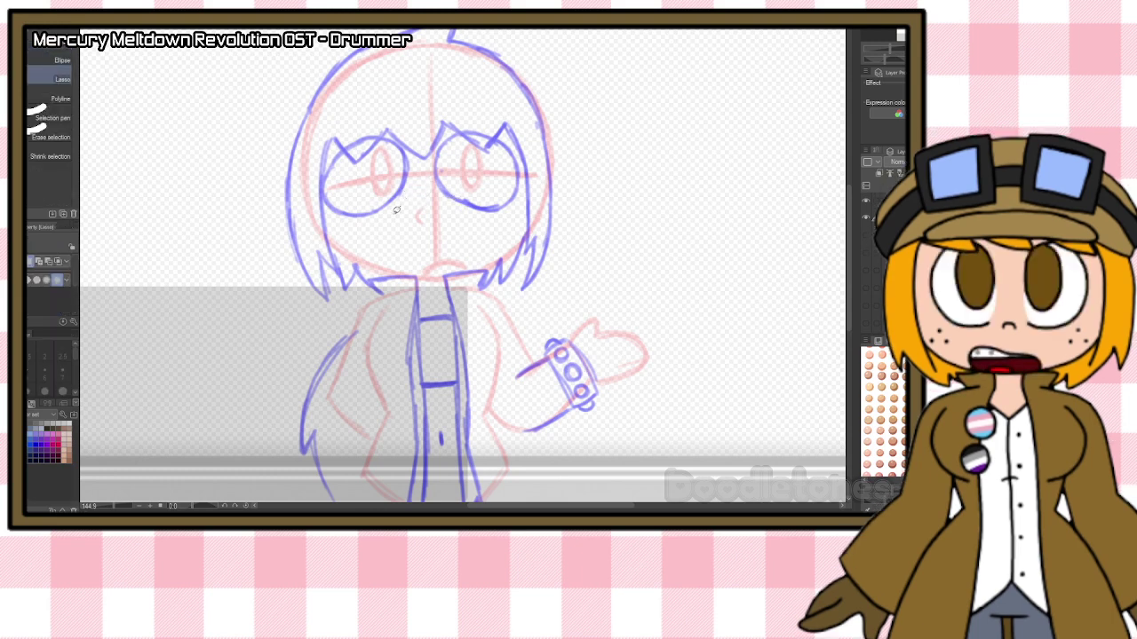
{"action": "mouse_move", "coordinate": [345, 146]}
{"action": "left_mouse_down"}
{"action": "mouse_move", "coordinate": [389, 133]}
{"action": "mouse_move", "coordinate": [414, 157]}
{"action": "mouse_move", "coordinate": [383, 205]}
{"action": "left_mouse_up"}
{"action": "key", "text": "ctrl+t"}
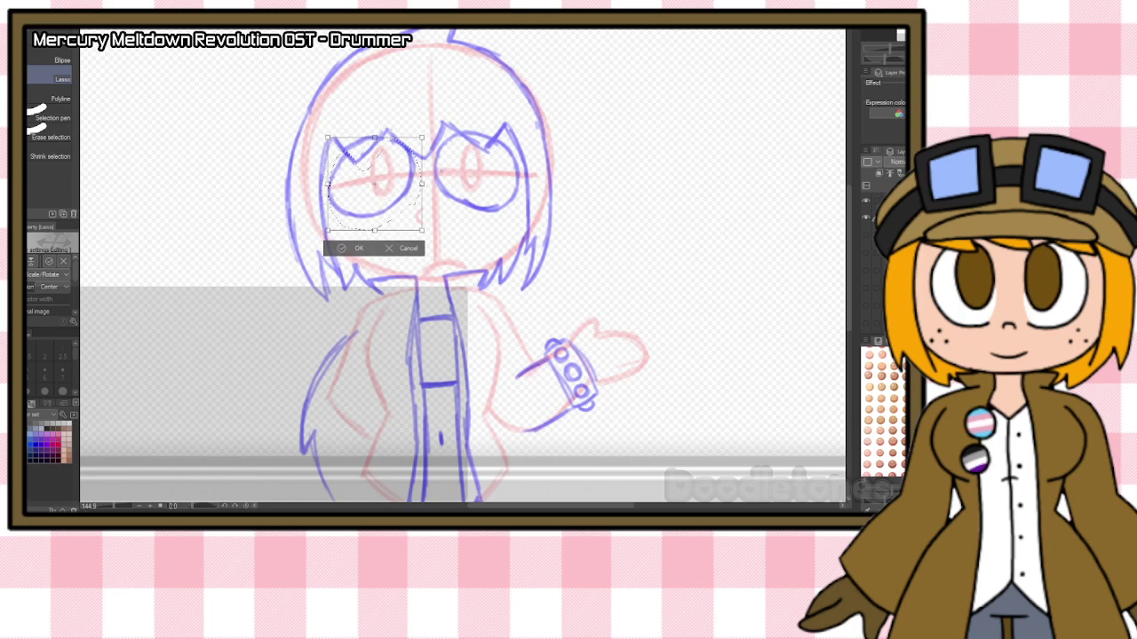
{"action": "left_click", "coordinate": [348, 247]}
{"action": "key", "text": "ctrl+d"}
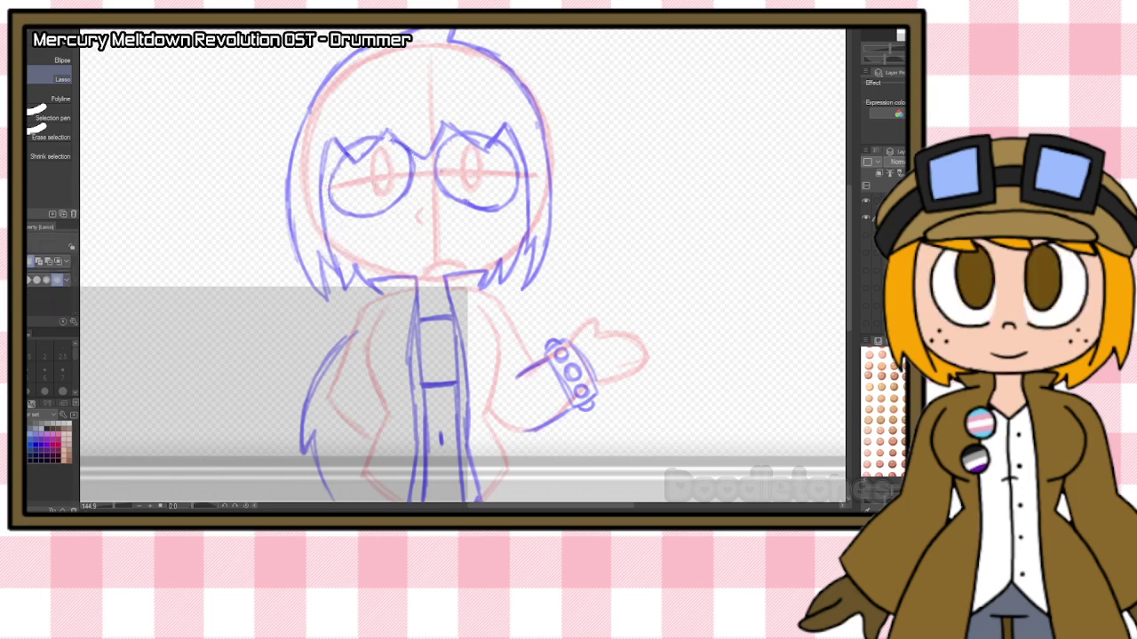
{"action": "key", "text": "b"}
{"action": "mouse_move", "coordinate": [381, 135]}
{"action": "left_mouse_down"}
{"action": "mouse_move", "coordinate": [414, 165]}
{"action": "mouse_move", "coordinate": [396, 201]}
{"action": "left_mouse_up"}
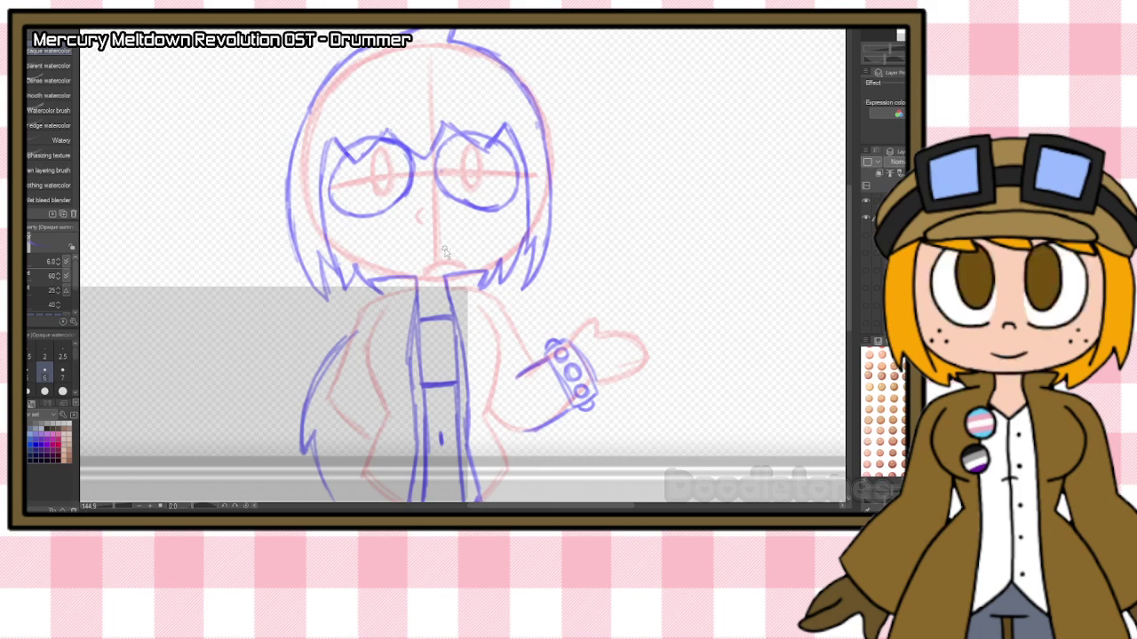
Replace the open-hand pose guide with the crossed-arms guide and show the blue base sketch without the bracelet over it.
{"action": "scroll", "coordinate": [473, 250], "scroll_direction": "down", "scroll_amount": 2}
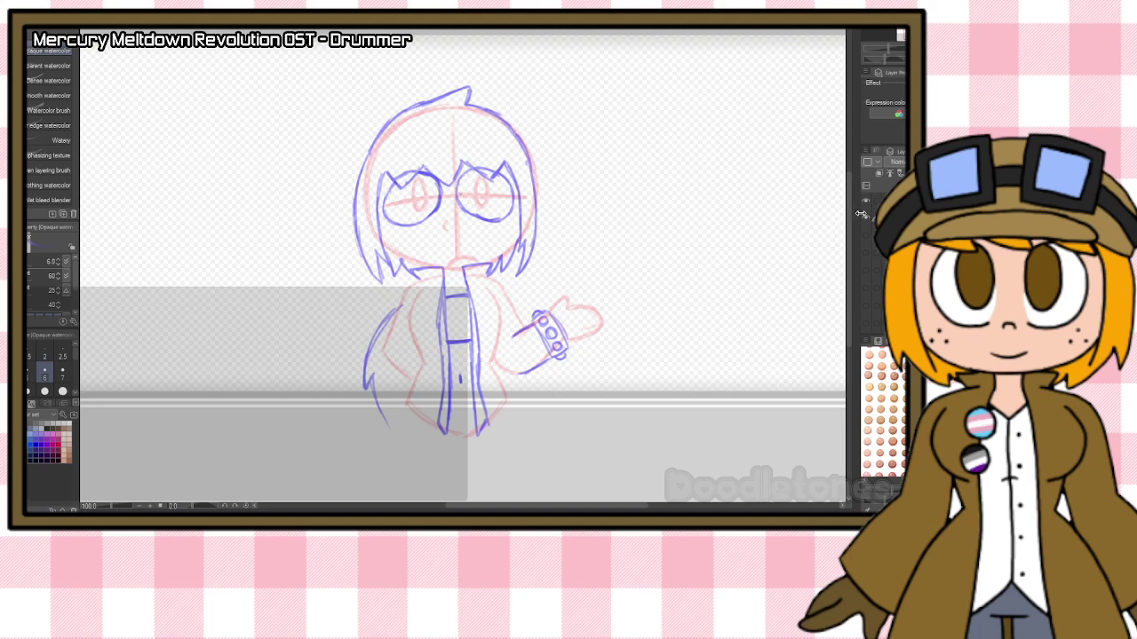
{"action": "left_click", "coordinate": [866, 218]}
{"action": "left_click", "coordinate": [866, 305]}
{"action": "left_click", "coordinate": [866, 289]}
{"action": "scroll", "coordinate": [870, 288], "scroll_direction": "up", "scroll_amount": 2}
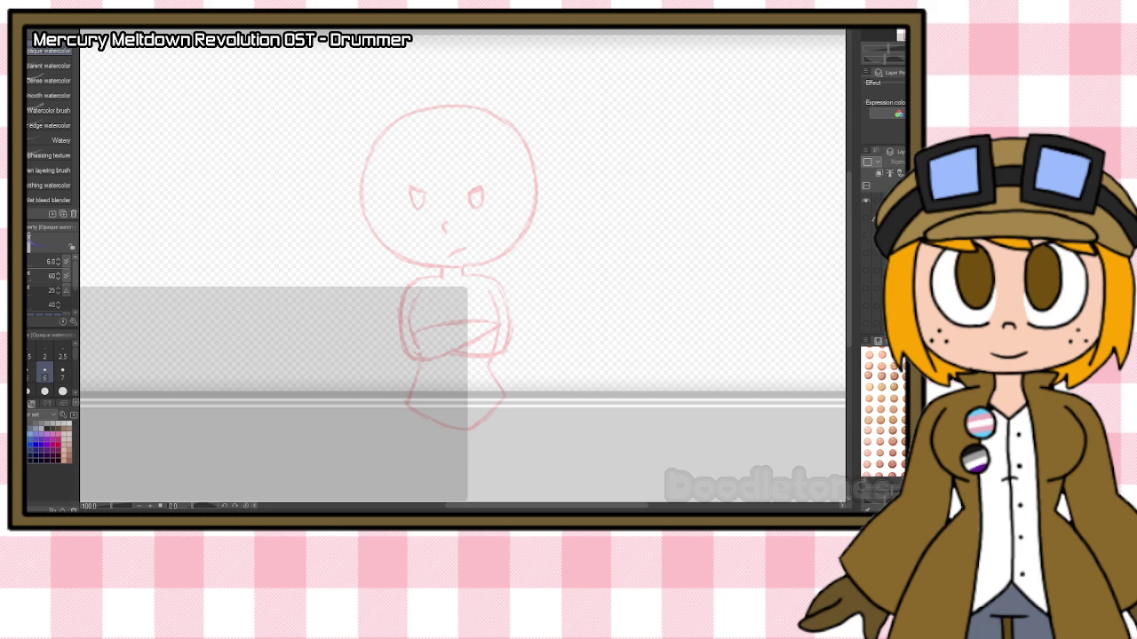
{"action": "left_click", "coordinate": [866, 217]}
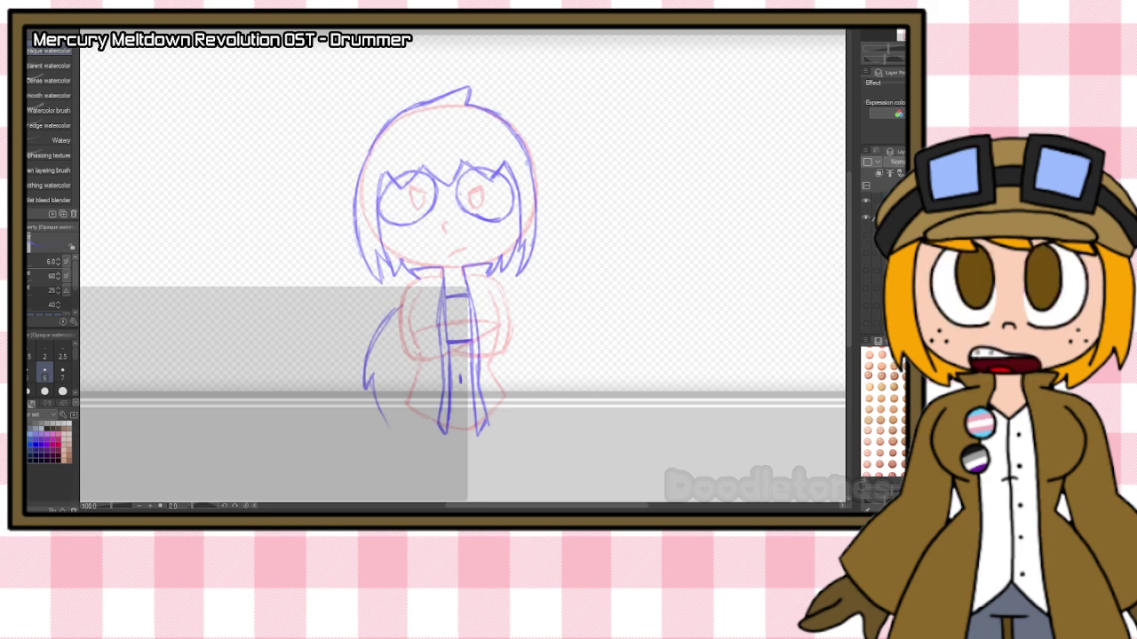
Erase the jacket lines across the folded forearms and draw a studded bracelet on the front wrist.
{"action": "scroll", "coordinate": [559, 246], "scroll_direction": "up", "scroll_amount": 6}
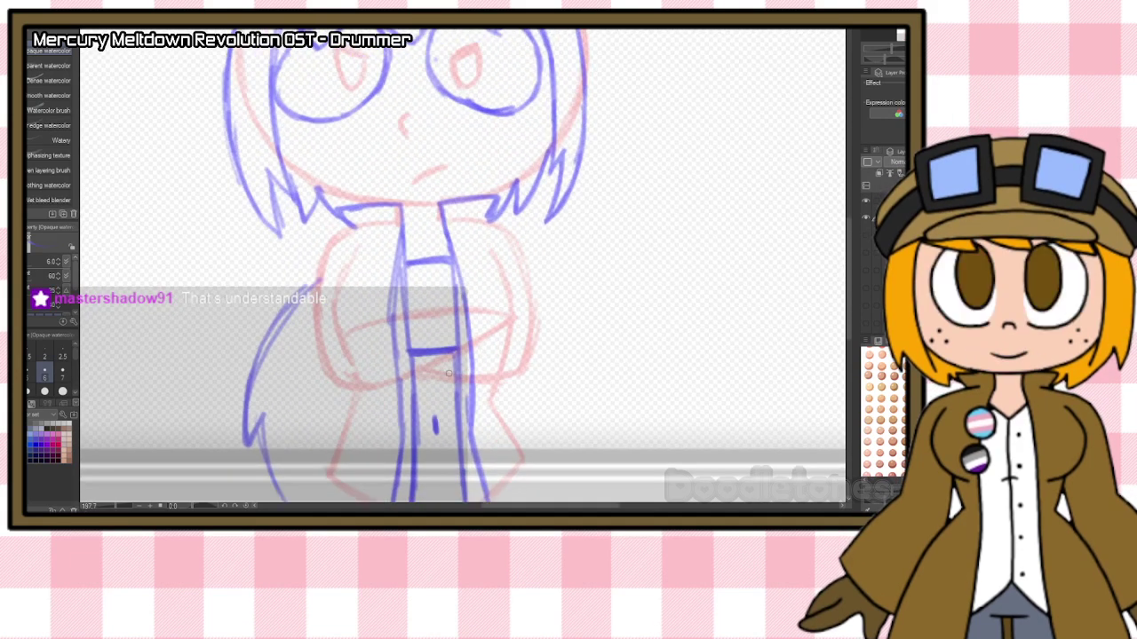
{"action": "key", "text": "e"}
{"action": "mouse_move", "coordinate": [401, 320]}
{"action": "left_mouse_down"}
{"action": "mouse_move", "coordinate": [415, 344]}
{"action": "mouse_move", "coordinate": [394, 344]}
{"action": "mouse_move", "coordinate": [432, 339]}
{"action": "mouse_move", "coordinate": [428, 347]}
{"action": "mouse_move", "coordinate": [481, 356]}
{"action": "mouse_move", "coordinate": [452, 376]}
{"action": "left_mouse_up"}
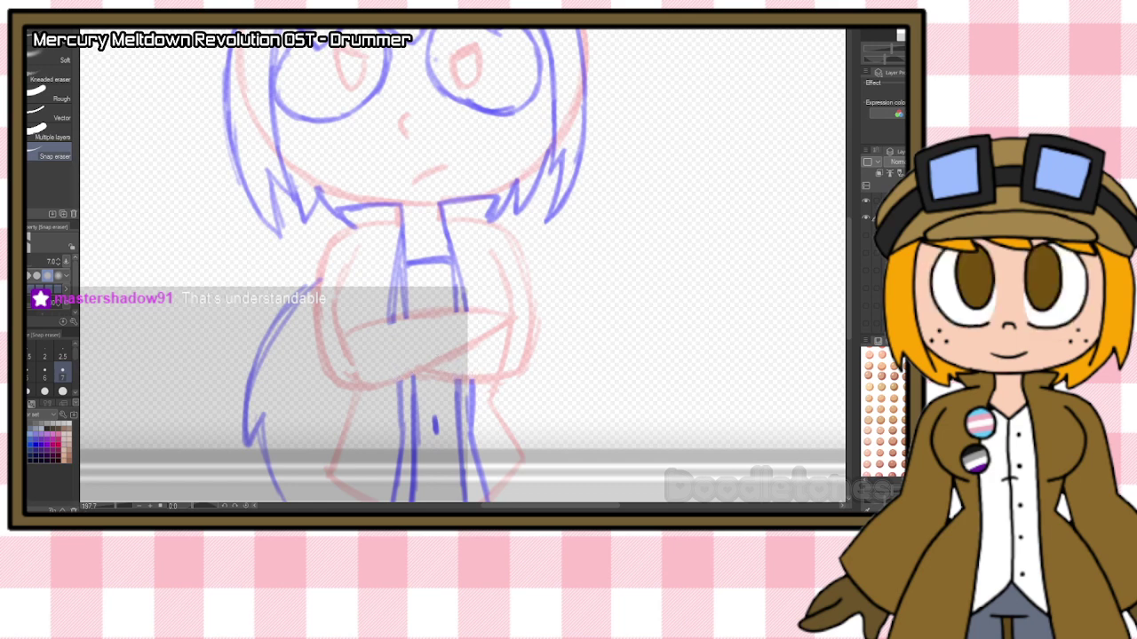
{"action": "key", "text": "b"}
{"action": "mouse_move", "coordinate": [440, 317]}
{"action": "left_mouse_down"}
{"action": "mouse_move", "coordinate": [482, 310]}
{"action": "mouse_move", "coordinate": [488, 349]}
{"action": "mouse_move", "coordinate": [449, 324]}
{"action": "mouse_move", "coordinate": [462, 374]}
{"action": "mouse_move", "coordinate": [456, 357]}
{"action": "mouse_move", "coordinate": [485, 354]}
{"action": "left_mouse_up"}
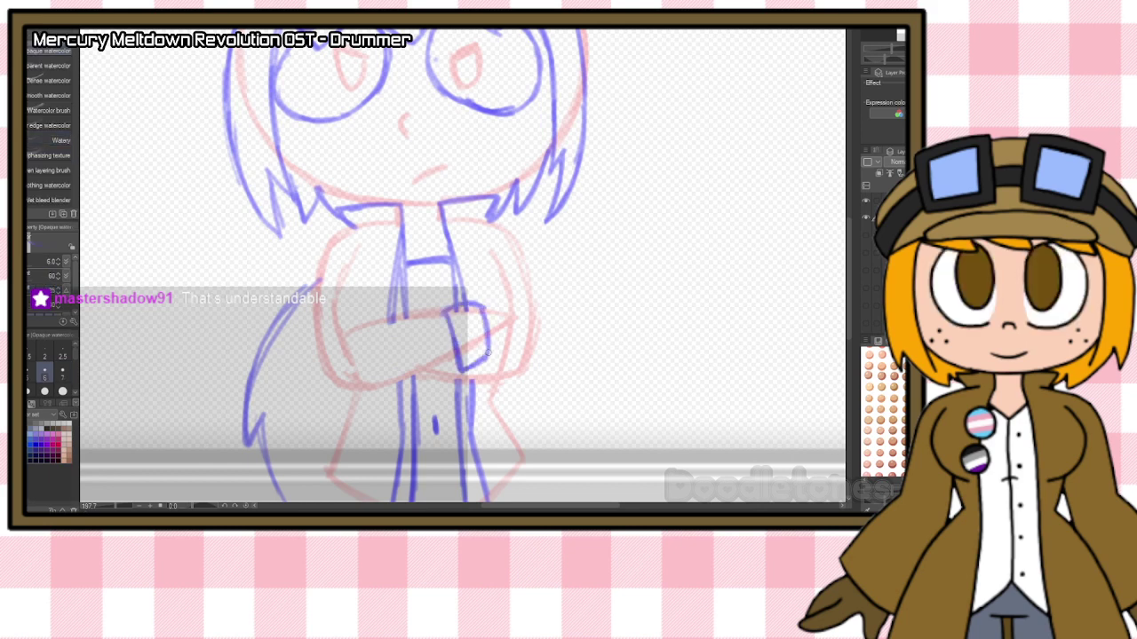
{"action": "mouse_move", "coordinate": [461, 315]}
{"action": "left_mouse_down"}
{"action": "mouse_move", "coordinate": [474, 371]}
{"action": "mouse_move", "coordinate": [454, 299]}
{"action": "mouse_move", "coordinate": [474, 306]}
{"action": "left_mouse_up"}
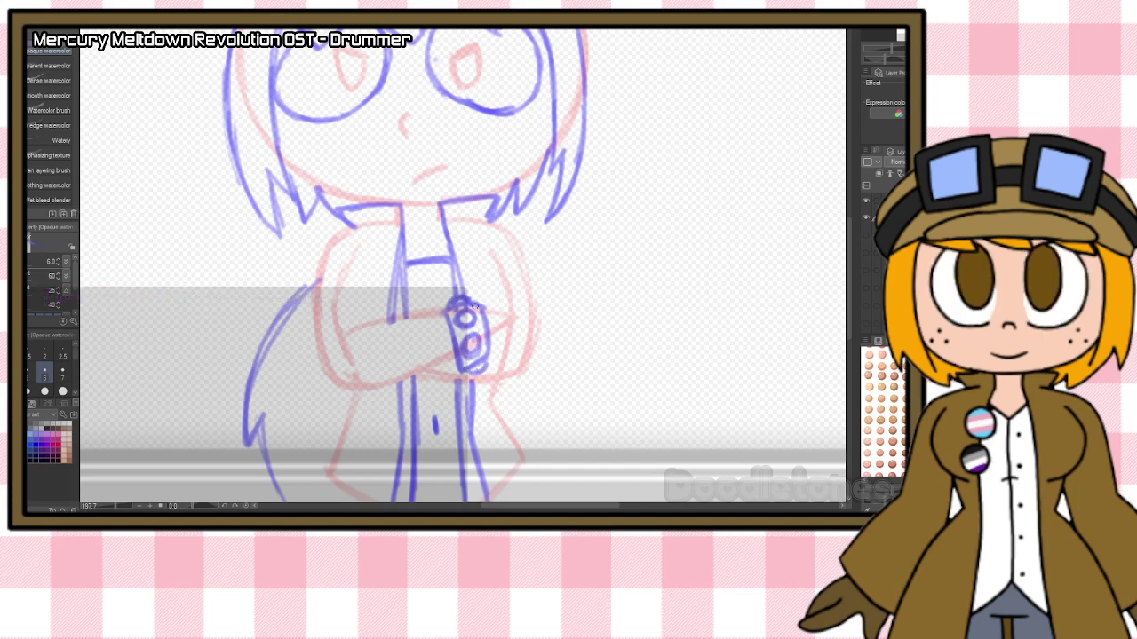
Outline the front folded arm with both forearm edges, a pointed hand tip past the bracelet, and the curve from shoulder to elbow.
{"action": "left_click_drag", "start_coordinate": [361, 332], "coordinate": [441, 313]}
{"action": "mouse_move", "coordinate": [317, 311]}
{"action": "left_mouse_down"}
{"action": "mouse_move", "coordinate": [341, 387]}
{"action": "mouse_move", "coordinate": [391, 396]}
{"action": "mouse_move", "coordinate": [448, 370]}
{"action": "left_mouse_up"}
{"action": "left_click_drag", "start_coordinate": [387, 391], "coordinate": [458, 368]}
{"action": "mouse_move", "coordinate": [484, 312]}
{"action": "left_mouse_down"}
{"action": "mouse_move", "coordinate": [513, 318]}
{"action": "mouse_move", "coordinate": [489, 327]}
{"action": "left_mouse_up"}
{"action": "left_click_drag", "start_coordinate": [338, 235], "coordinate": [319, 318]}
{"action": "left_click_drag", "start_coordinate": [333, 238], "coordinate": [404, 220]}
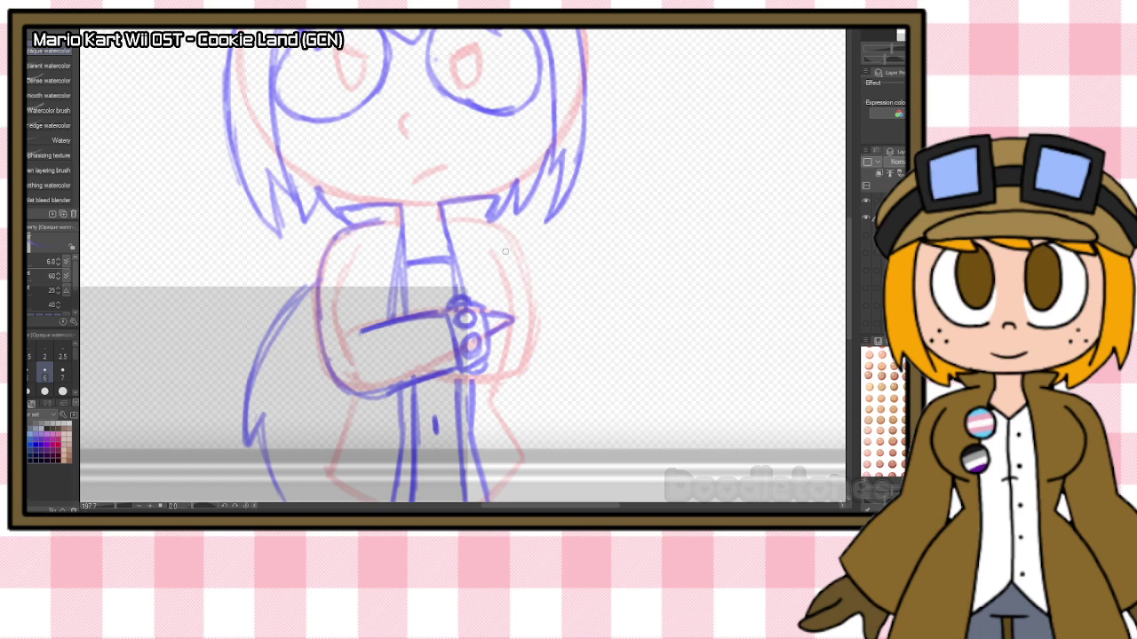
Draw the inner edges of both upper arms and the far arm's outer curve from the shoulder down around the elbow.
{"action": "scroll", "coordinate": [529, 221], "scroll_direction": "down", "scroll_amount": 5}
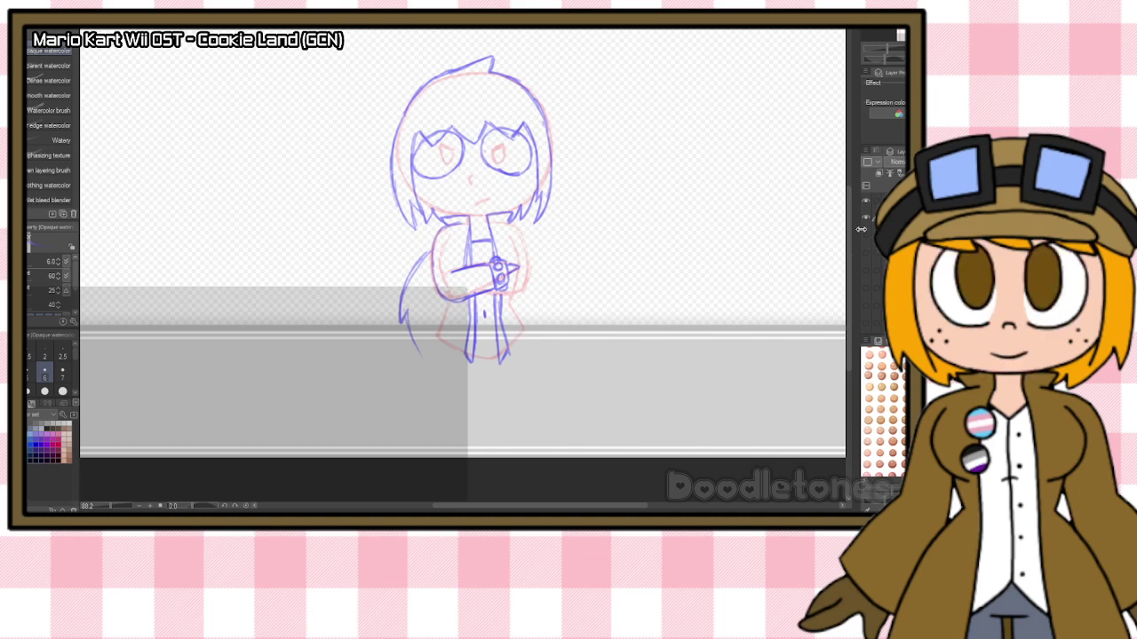
{"action": "scroll", "coordinate": [485, 233], "scroll_direction": "up", "scroll_amount": 5}
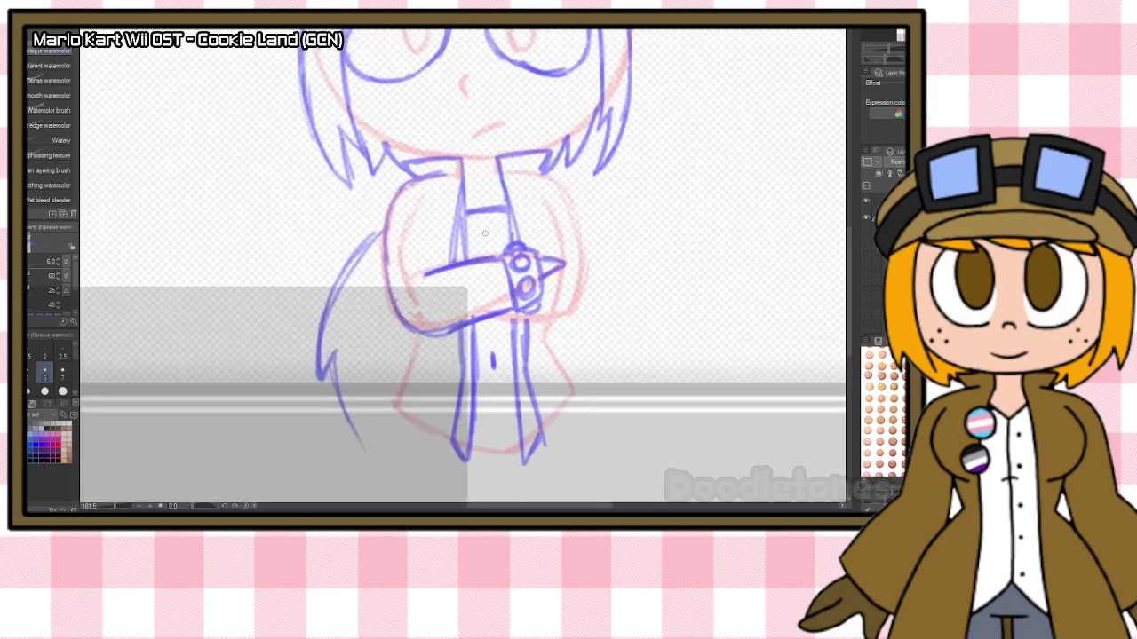
{"action": "left_click_drag", "start_coordinate": [429, 209], "coordinate": [437, 261]}
{"action": "left_click_drag", "start_coordinate": [535, 249], "coordinate": [539, 218]}
{"action": "key", "text": "ctrl+z"}
{"action": "key", "text": "ctrl+z"}
{"action": "left_click_drag", "start_coordinate": [418, 211], "coordinate": [425, 275]}
{"action": "left_click_drag", "start_coordinate": [418, 213], "coordinate": [422, 265]}
{"action": "left_click_drag", "start_coordinate": [549, 208], "coordinate": [558, 255]}
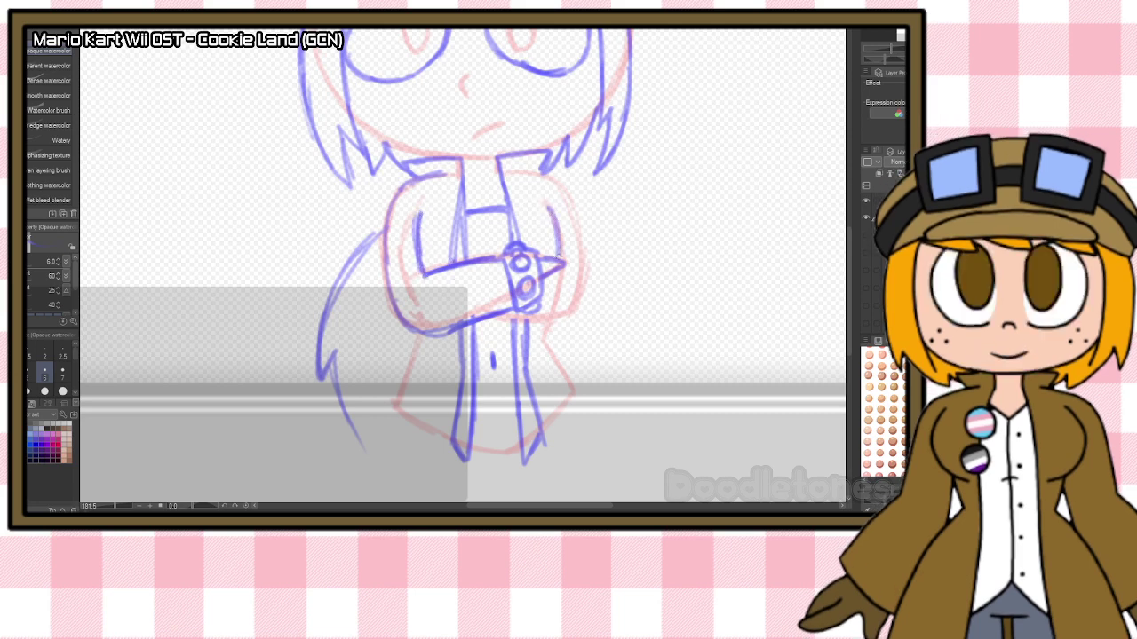
{"action": "mouse_move", "coordinate": [551, 175]}
{"action": "left_mouse_down"}
{"action": "mouse_move", "coordinate": [573, 203]}
{"action": "mouse_move", "coordinate": [576, 262]}
{"action": "mouse_move", "coordinate": [539, 316]}
{"action": "left_mouse_up"}
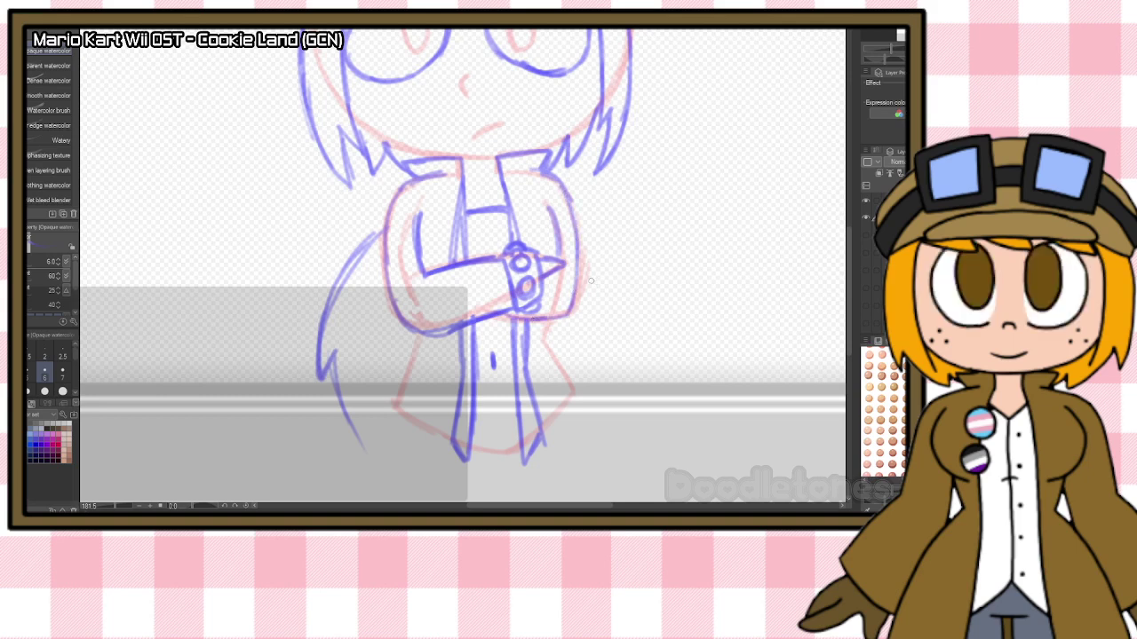
{"action": "scroll", "coordinate": [590, 281], "scroll_direction": "down", "scroll_amount": 5}
{"action": "scroll", "coordinate": [714, 123], "scroll_direction": "up", "scroll_amount": 2}
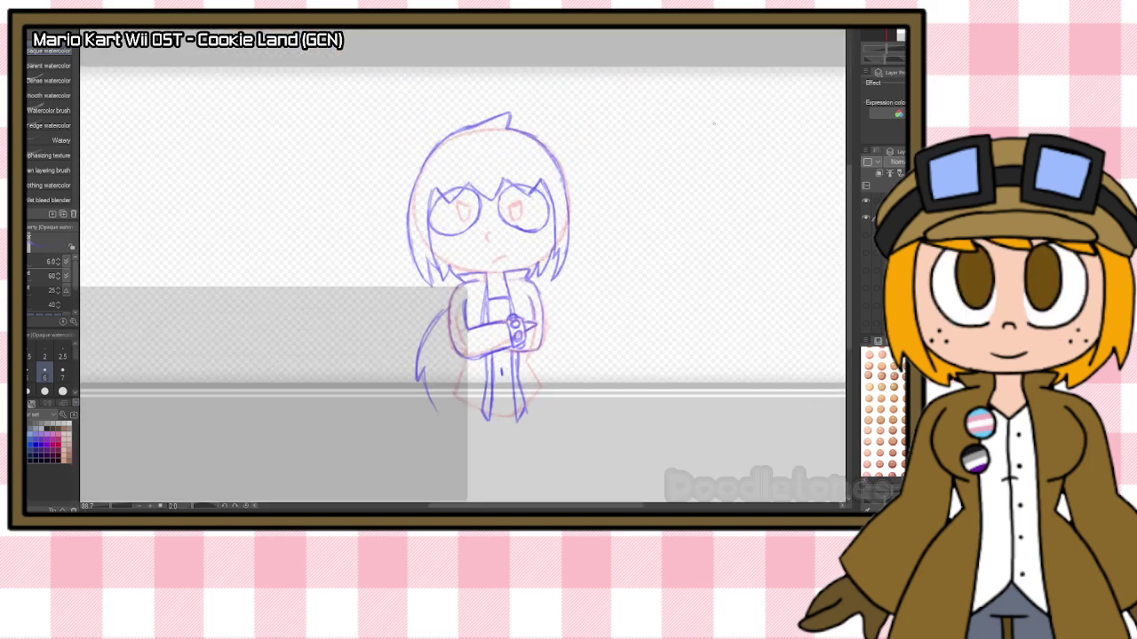
Switch to the browser and look through the character illustrations in the "Doodle-A-Day: Pre-Lore" Twitter thread, from number 1 to number 35.
{"action": "scroll", "coordinate": [677, 153], "scroll_direction": "up", "scroll_amount": 1}
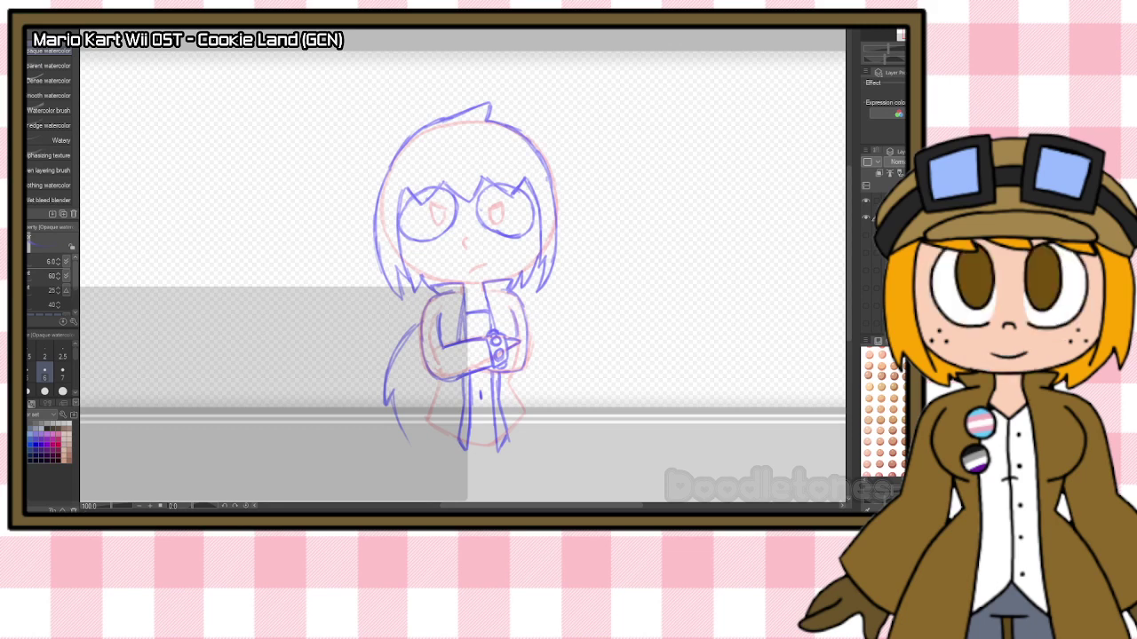
{"action": "left_click_drag", "start_coordinate": [27, 160], "coordinate": [594, 28]}
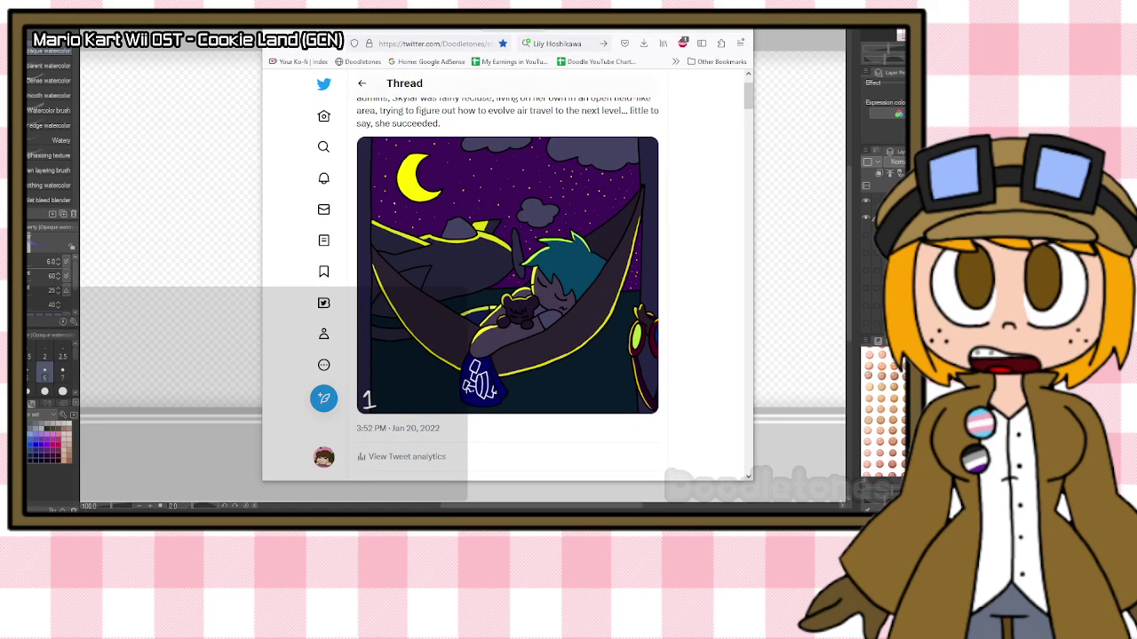
{"action": "scroll", "coordinate": [492, 287], "scroll_direction": "down", "scroll_amount": 3}
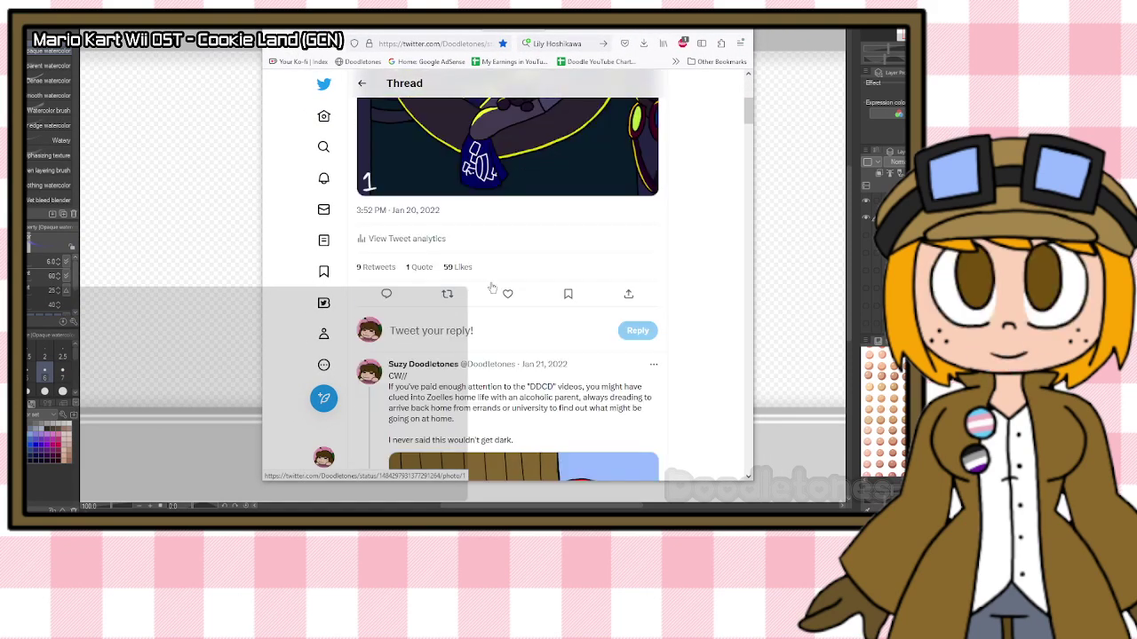
{"action": "scroll", "coordinate": [492, 287], "scroll_direction": "down", "scroll_amount": 10}
{"action": "scroll", "coordinate": [645, 277], "scroll_direction": "down", "scroll_amount": 5}
{"action": "scroll", "coordinate": [669, 271], "scroll_direction": "down", "scroll_amount": 20}
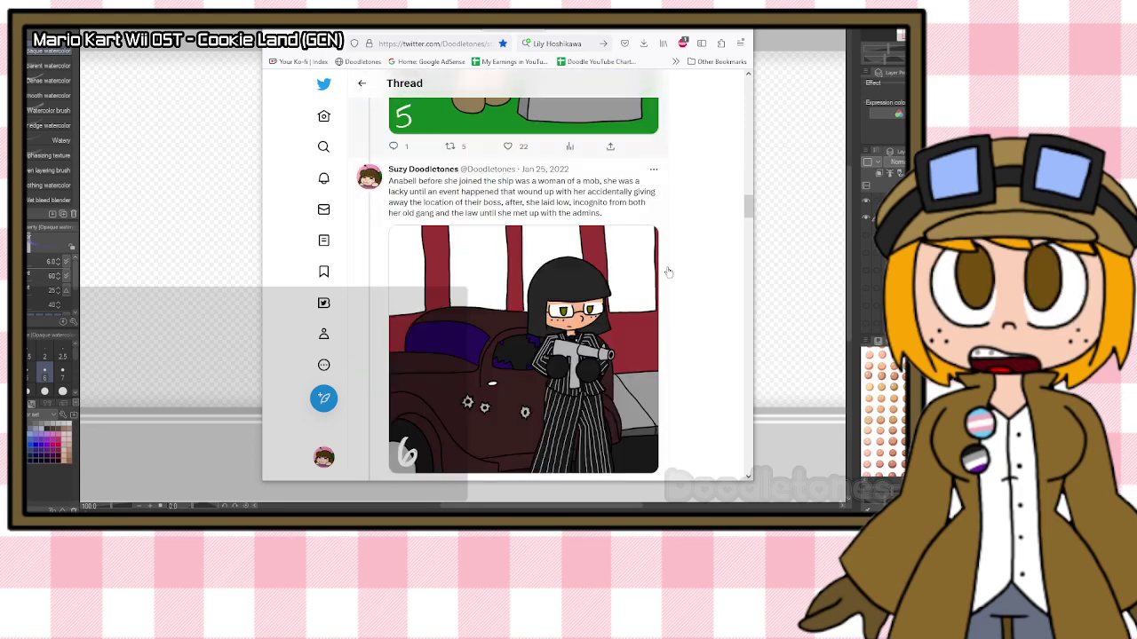
{"action": "scroll", "coordinate": [669, 272], "scroll_direction": "up", "scroll_amount": 4}
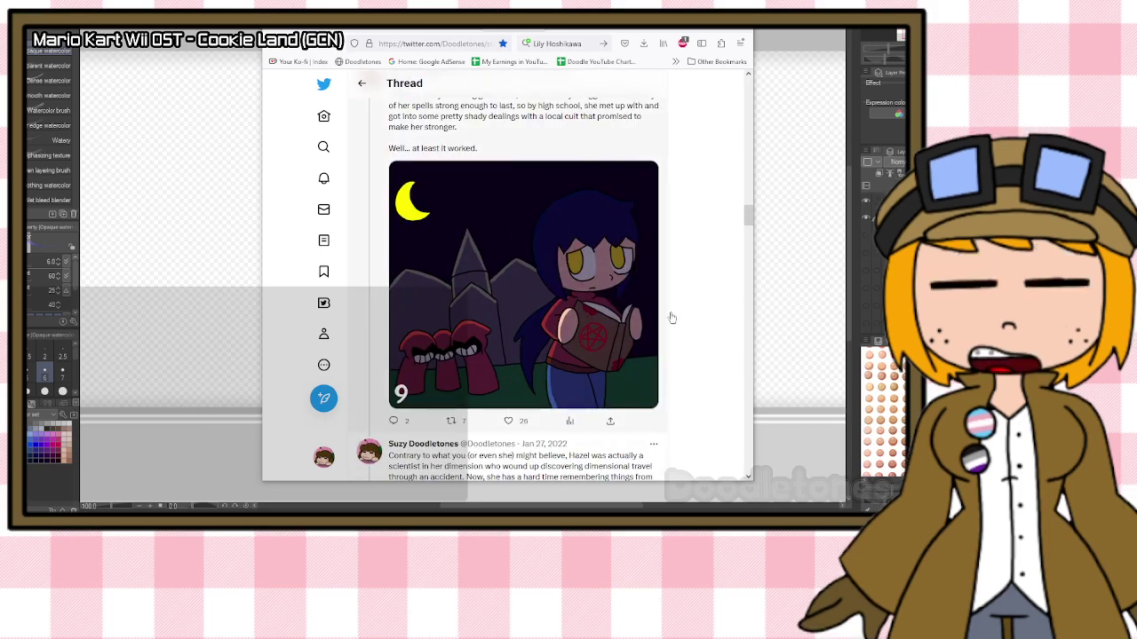
{"action": "scroll", "coordinate": [671, 320], "scroll_direction": "down", "scroll_amount": 4}
{"action": "scroll", "coordinate": [677, 329], "scroll_direction": "down", "scroll_amount": 8}
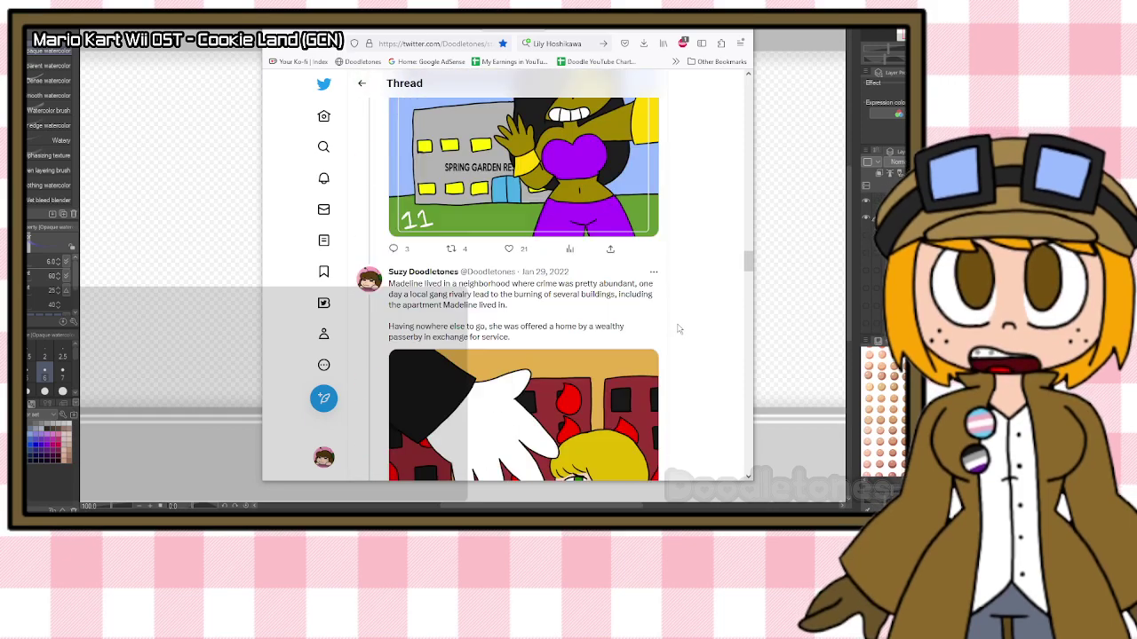
{"action": "scroll", "coordinate": [678, 330], "scroll_direction": "down", "scroll_amount": 15}
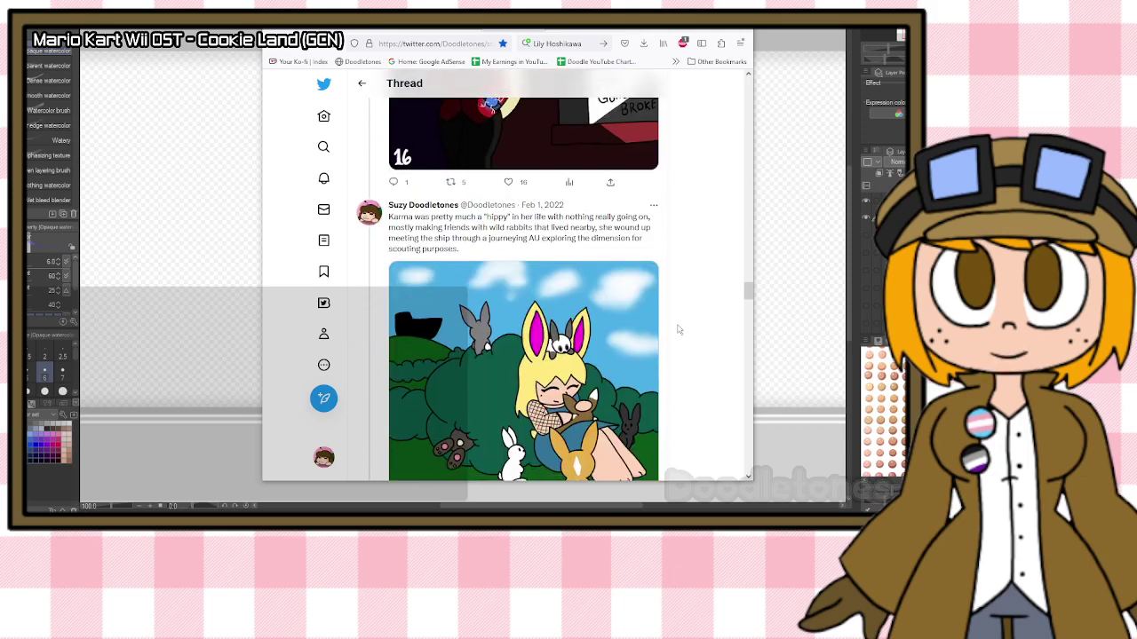
{"action": "scroll", "coordinate": [677, 329], "scroll_direction": "down", "scroll_amount": 15}
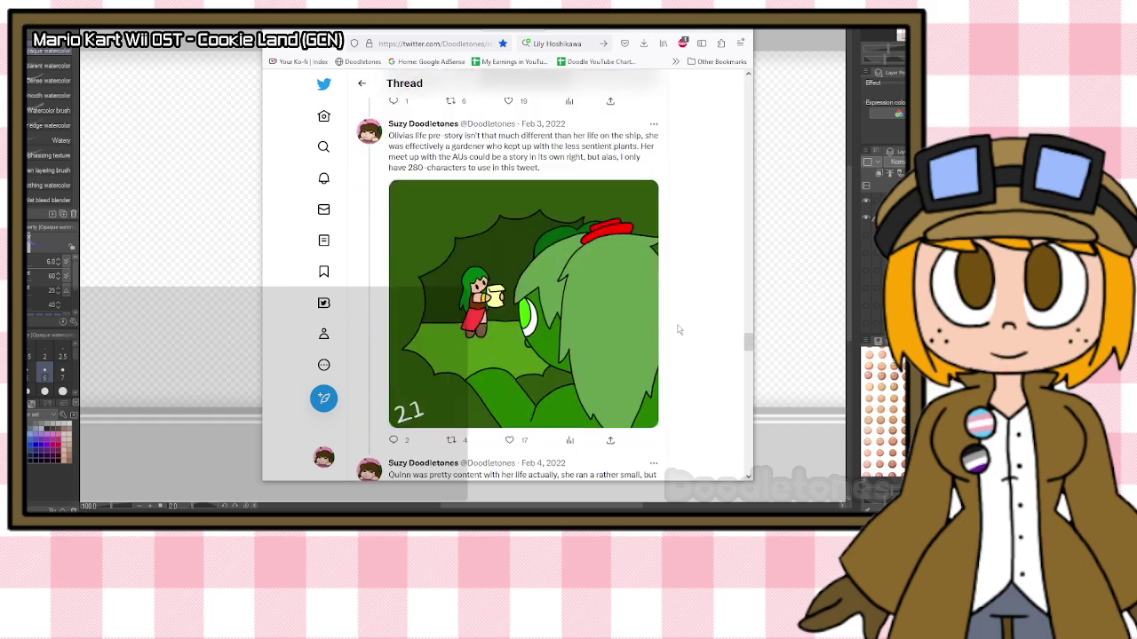
{"action": "scroll", "coordinate": [677, 330], "scroll_direction": "down", "scroll_amount": 15}
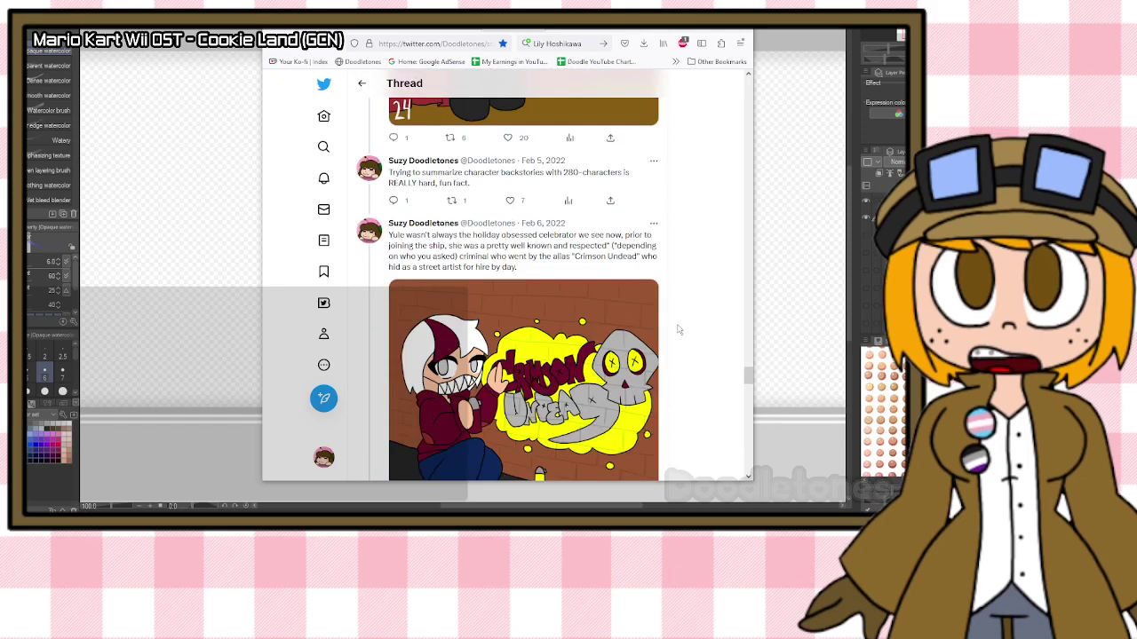
{"action": "scroll", "coordinate": [677, 330], "scroll_direction": "down", "scroll_amount": 15}
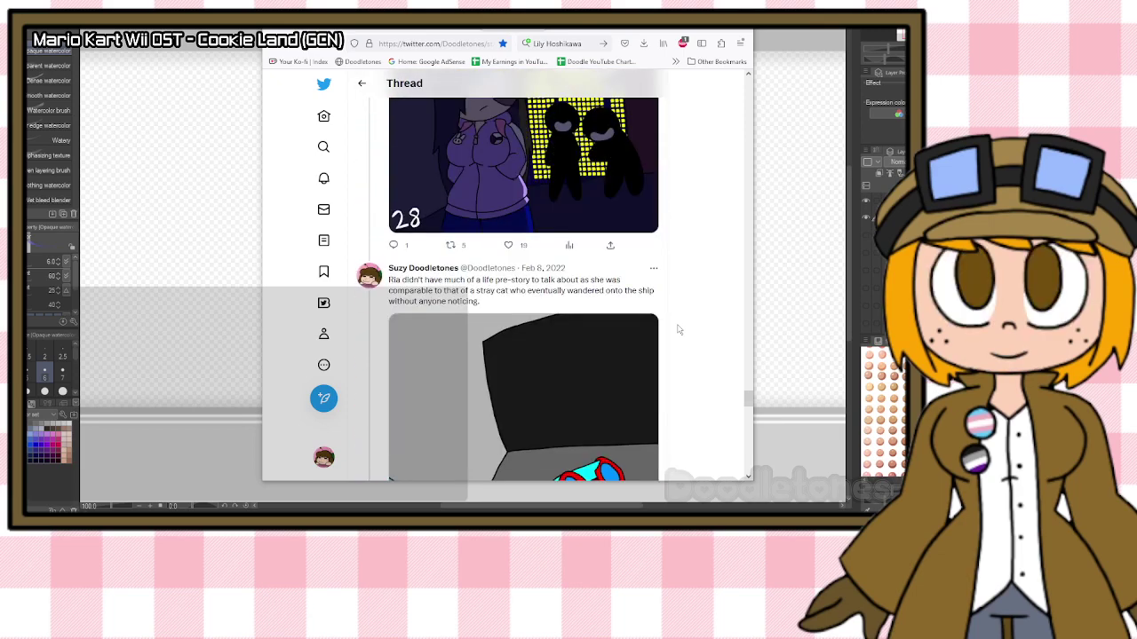
{"action": "scroll", "coordinate": [677, 329], "scroll_direction": "down", "scroll_amount": 15}
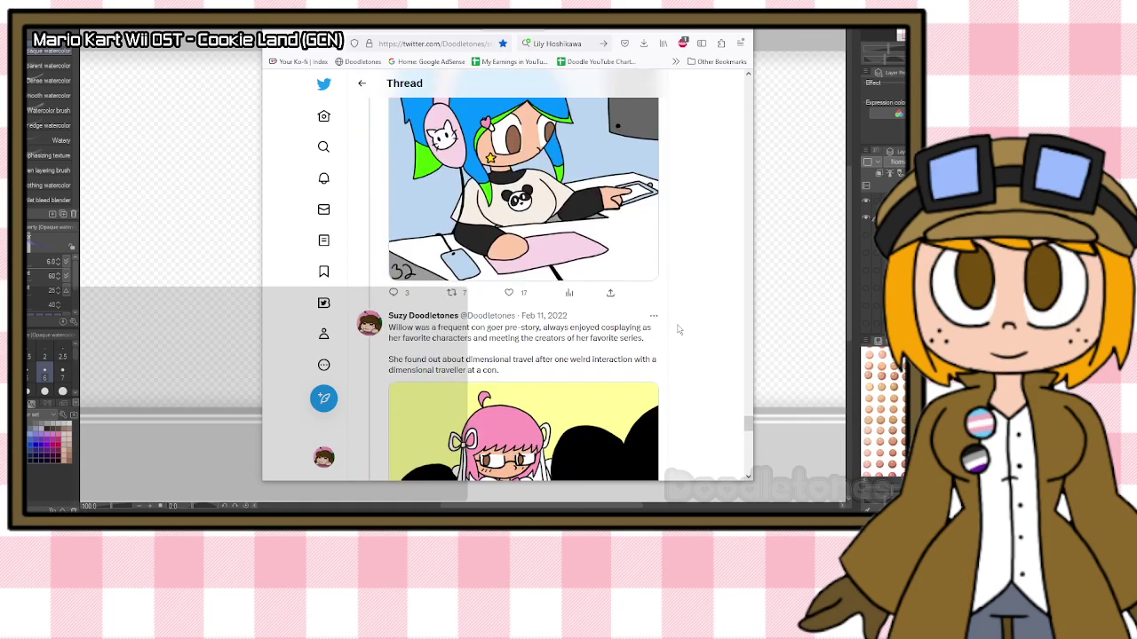
{"action": "scroll", "coordinate": [678, 330], "scroll_direction": "down", "scroll_amount": 15}
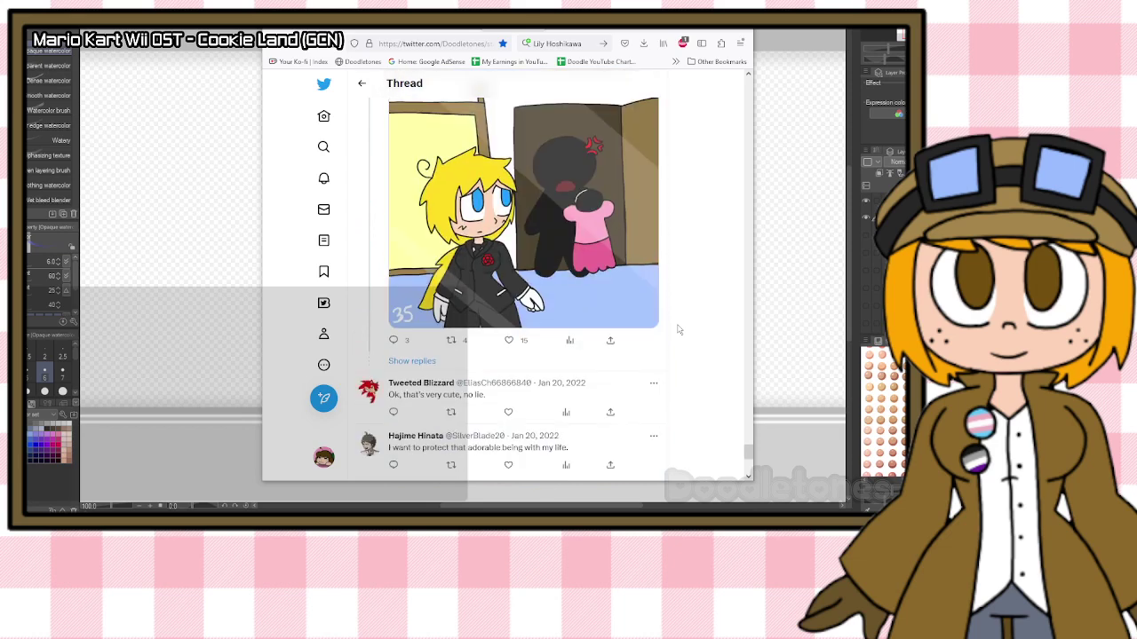
Show the hidden replies after illustration 35 and examine the last tweets of the thread, including the flagged one about Echo.
{"action": "scroll", "coordinate": [678, 330], "scroll_direction": "up", "scroll_amount": 4}
{"action": "left_click", "coordinate": [418, 362]}
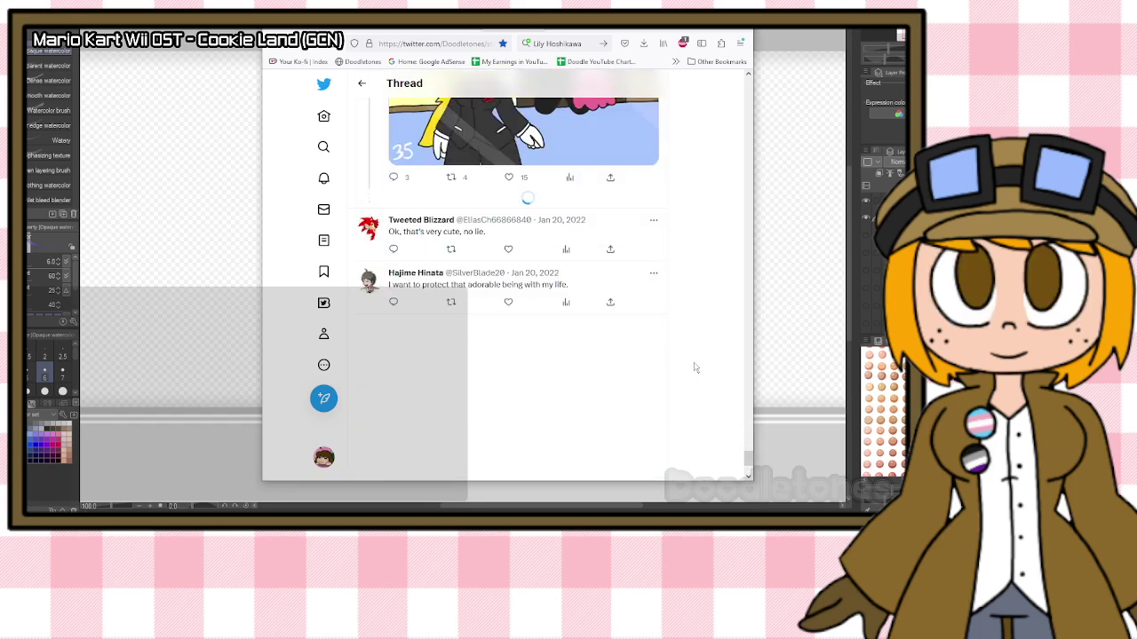
{"action": "scroll", "coordinate": [695, 367], "scroll_direction": "down", "scroll_amount": 15}
{"action": "scroll", "coordinate": [695, 367], "scroll_direction": "down", "scroll_amount": 6}
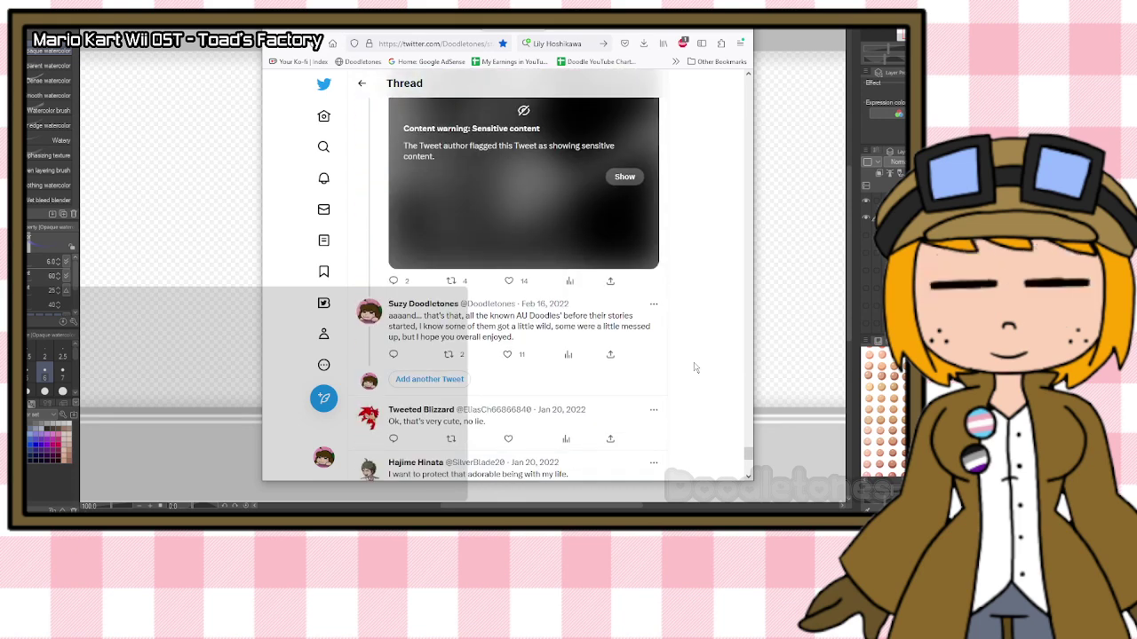
{"action": "scroll", "coordinate": [695, 367], "scroll_direction": "up", "scroll_amount": 4}
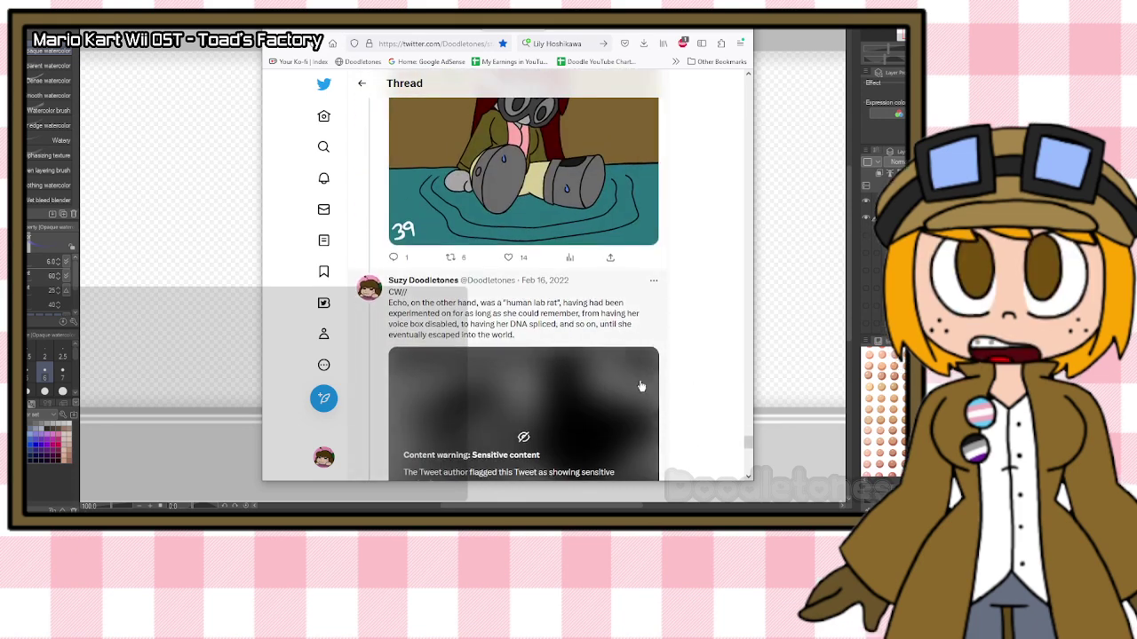
{"action": "scroll", "coordinate": [642, 386], "scroll_direction": "down", "scroll_amount": 2}
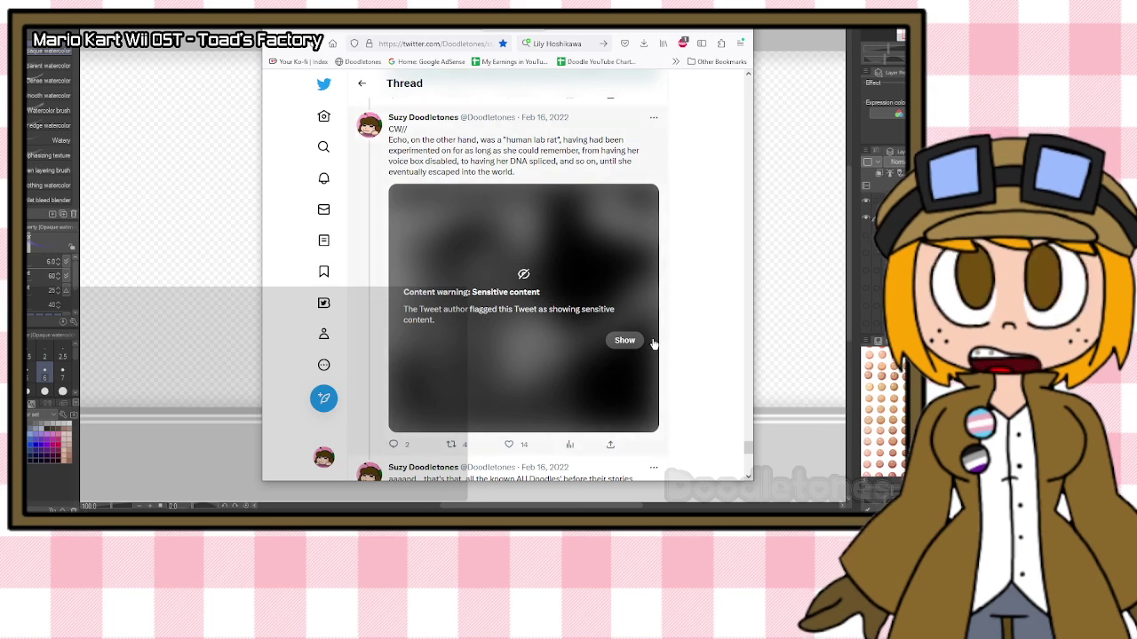
Review the thread's illustrations backwards and return to its opening tweet about Skylar.
{"action": "scroll", "coordinate": [677, 357], "scroll_direction": "up", "scroll_amount": 20}
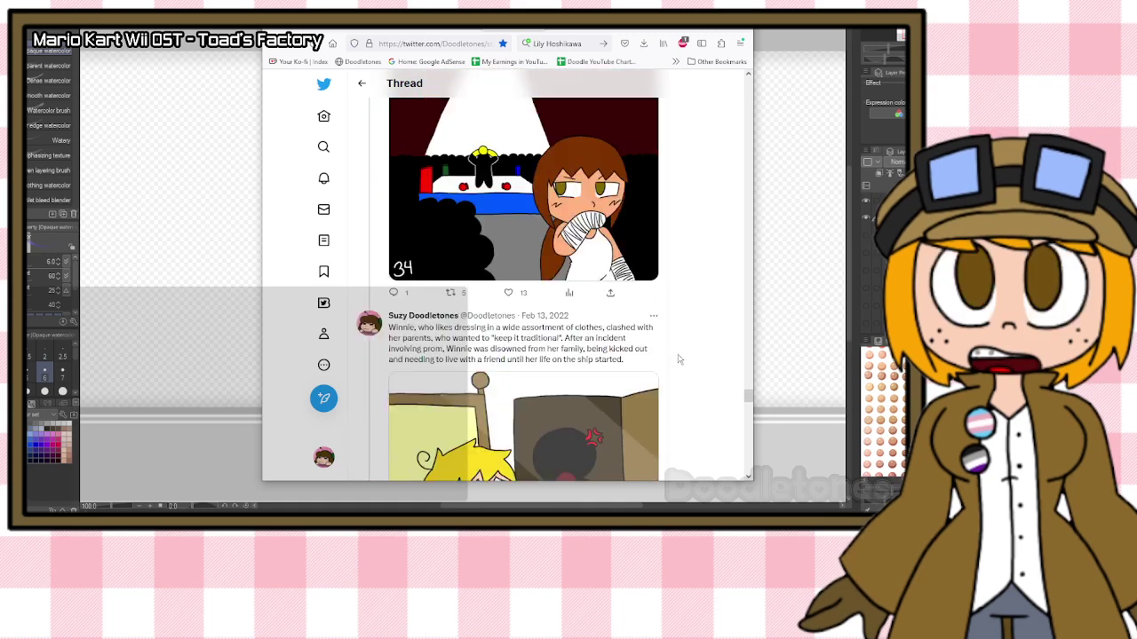
{"action": "scroll", "coordinate": [679, 359], "scroll_direction": "up", "scroll_amount": 3}
{"action": "right_click", "coordinate": [679, 359]}
{"action": "key", "text": "Escape"}
{"action": "scroll", "coordinate": [702, 334], "scroll_direction": "up", "scroll_amount": 4}
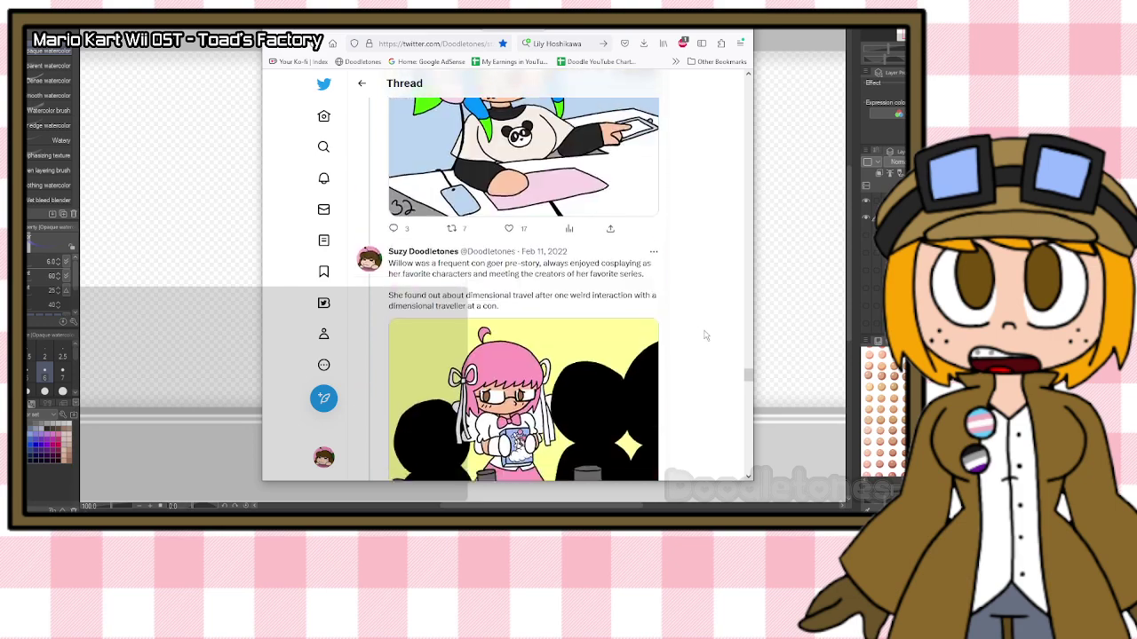
{"action": "scroll", "coordinate": [705, 335], "scroll_direction": "up", "scroll_amount": 15}
{"action": "right_click", "coordinate": [702, 341]}
{"action": "key", "text": "Escape"}
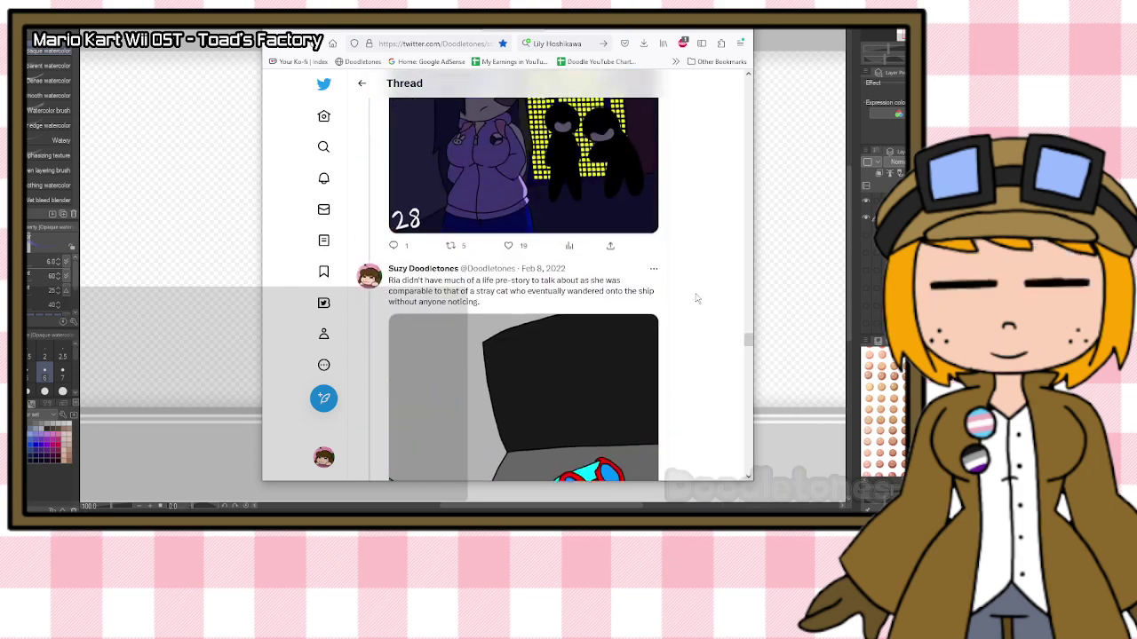
{"action": "scroll", "coordinate": [698, 302], "scroll_direction": "up", "scroll_amount": 15}
{"action": "left_click_drag", "start_coordinate": [745, 298], "coordinate": [738, 43]}
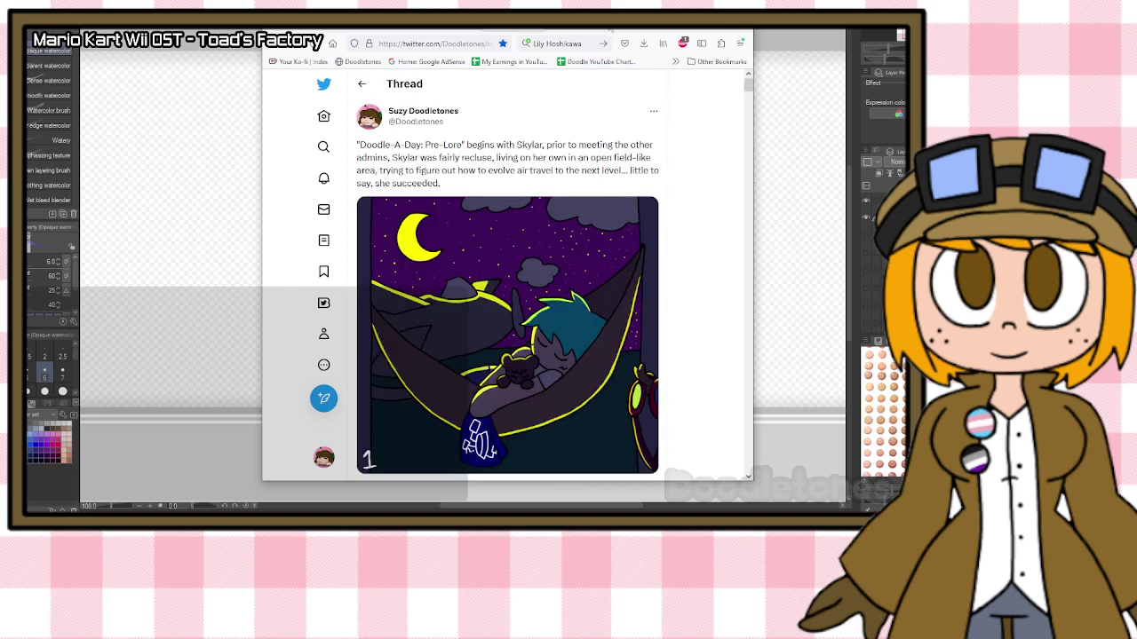